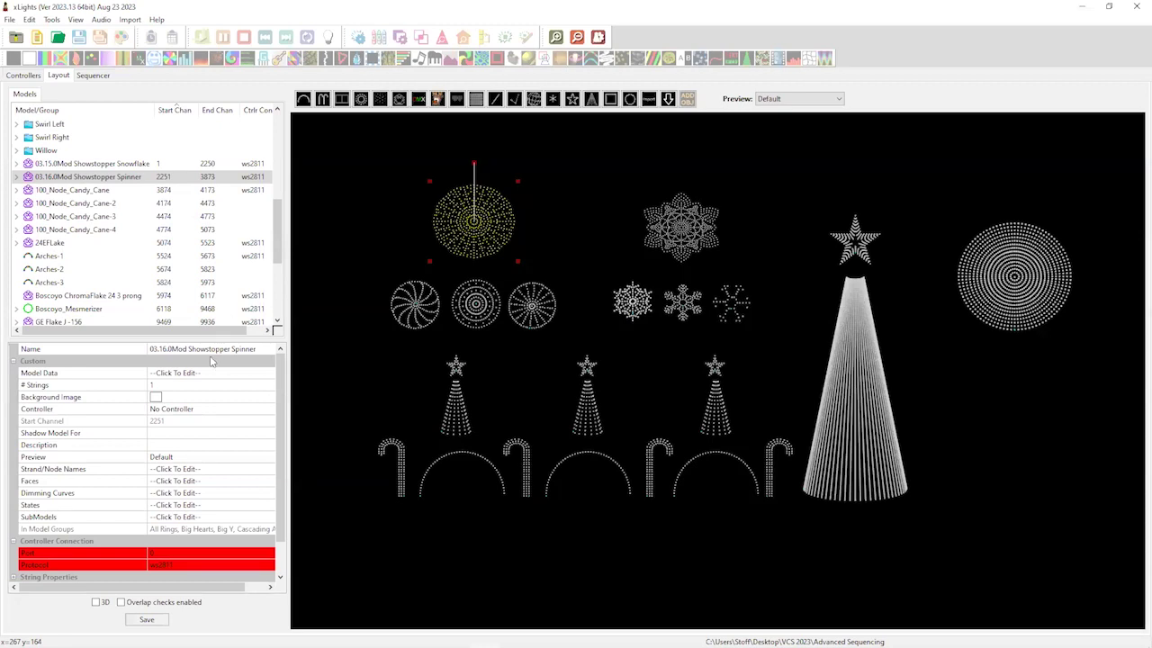
- Open the submodel editor for the 03.16.0Mod Showstopper Spinner model
click(206, 425)
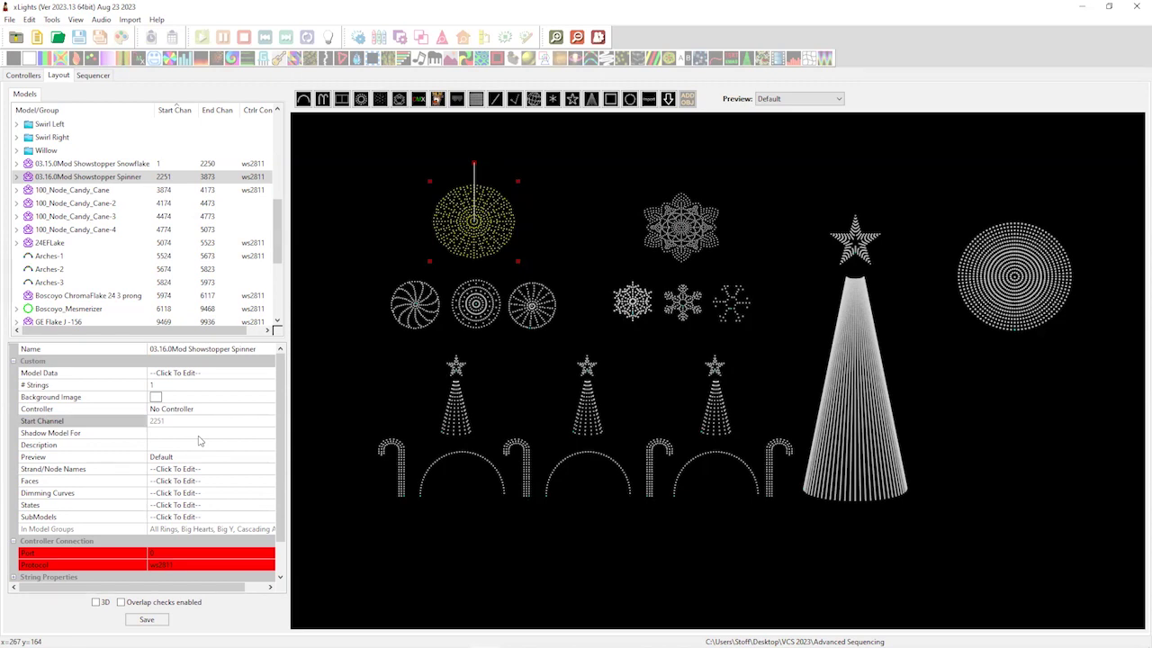
click(198, 436)
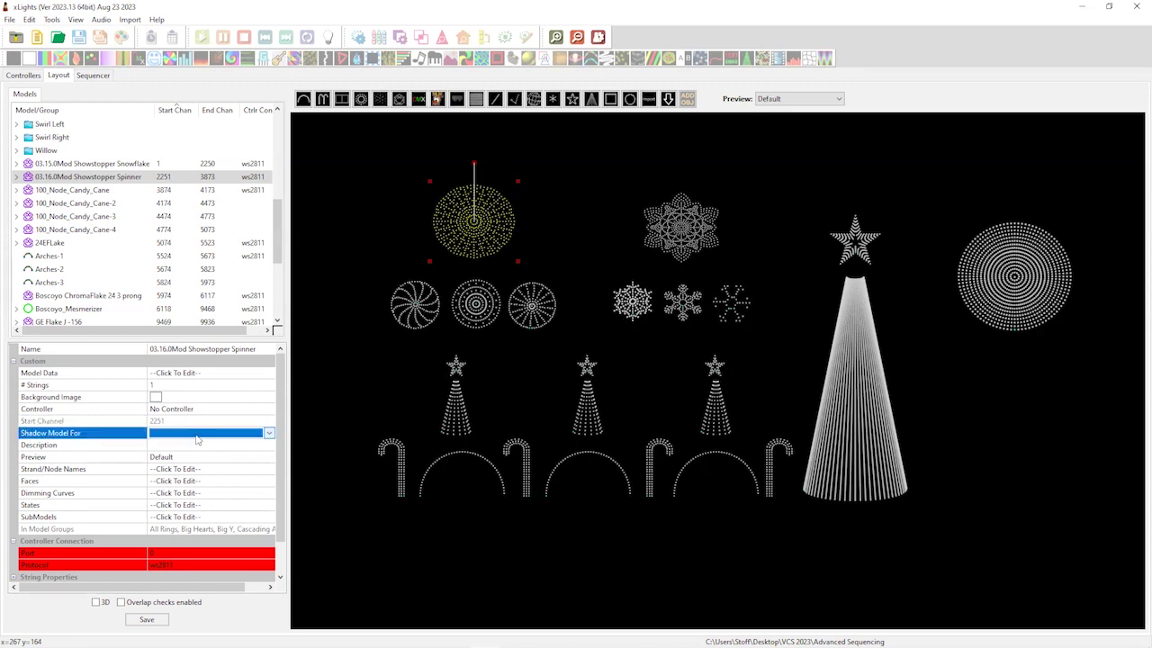
click(198, 508)
click(268, 518)
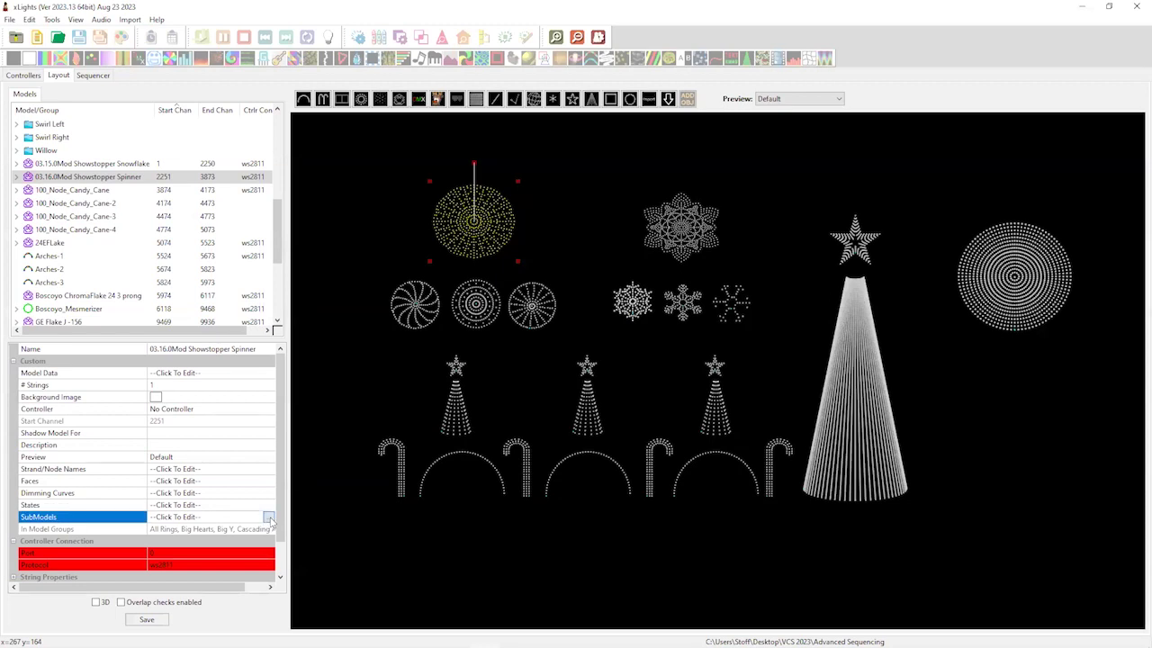
click(269, 520)
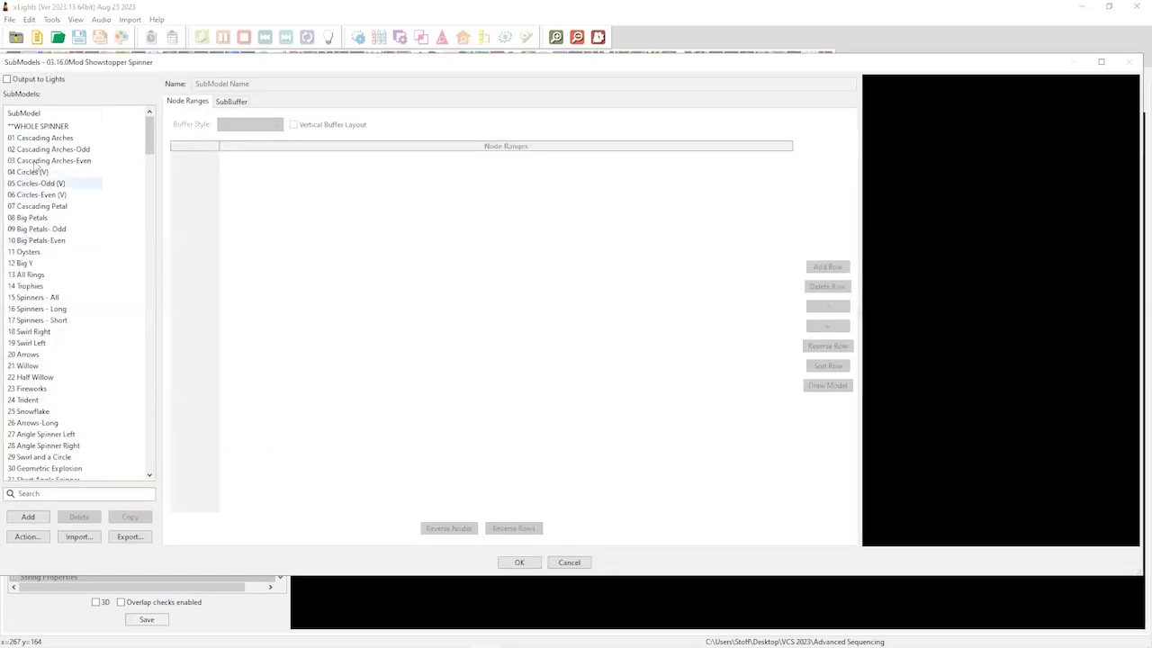
- Examine the spinner's Cascading Arches, Circles and Big Petals submodels, then close the submodel editor without keeping changes
click(36, 140)
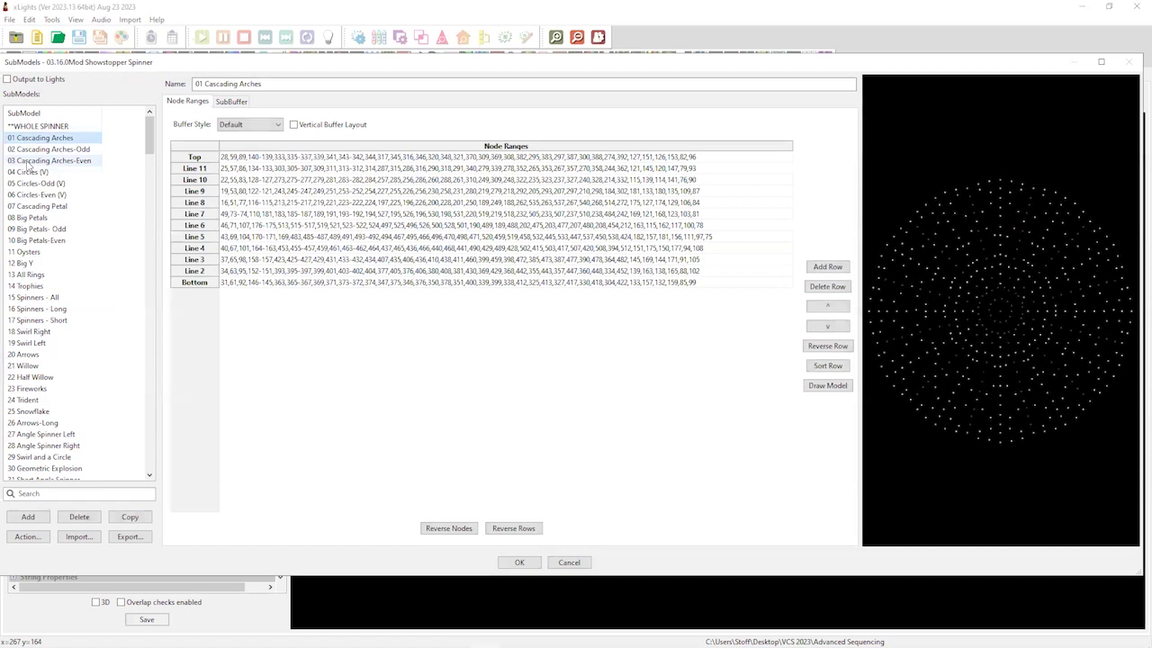
click(28, 151)
click(29, 162)
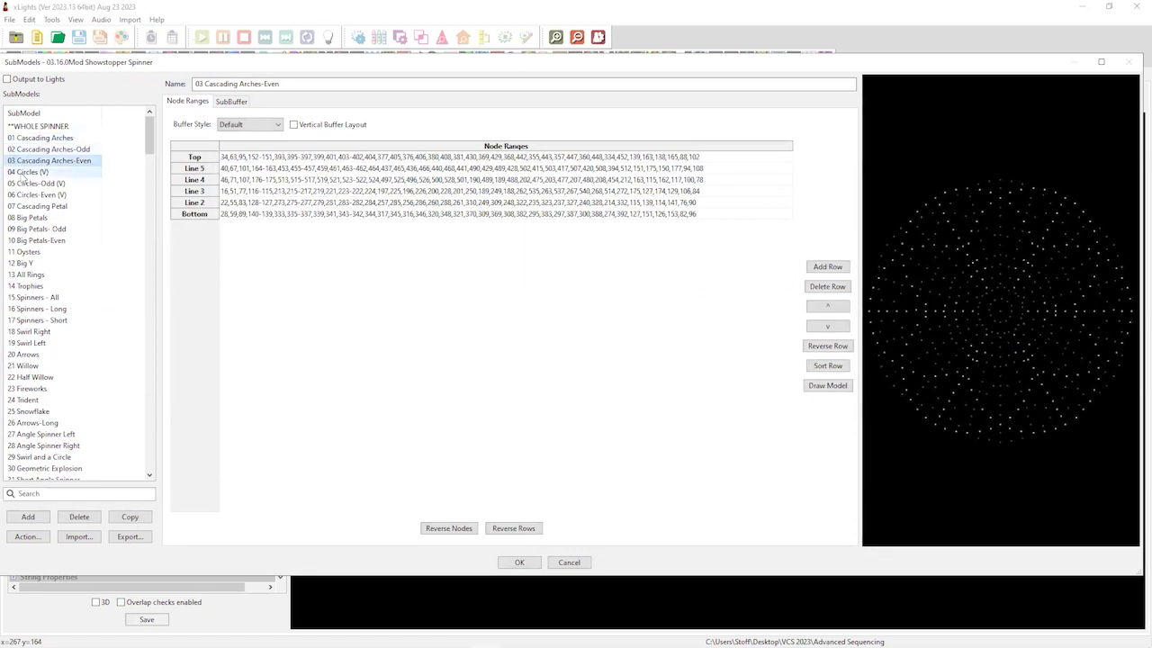
click(27, 173)
click(32, 194)
click(36, 229)
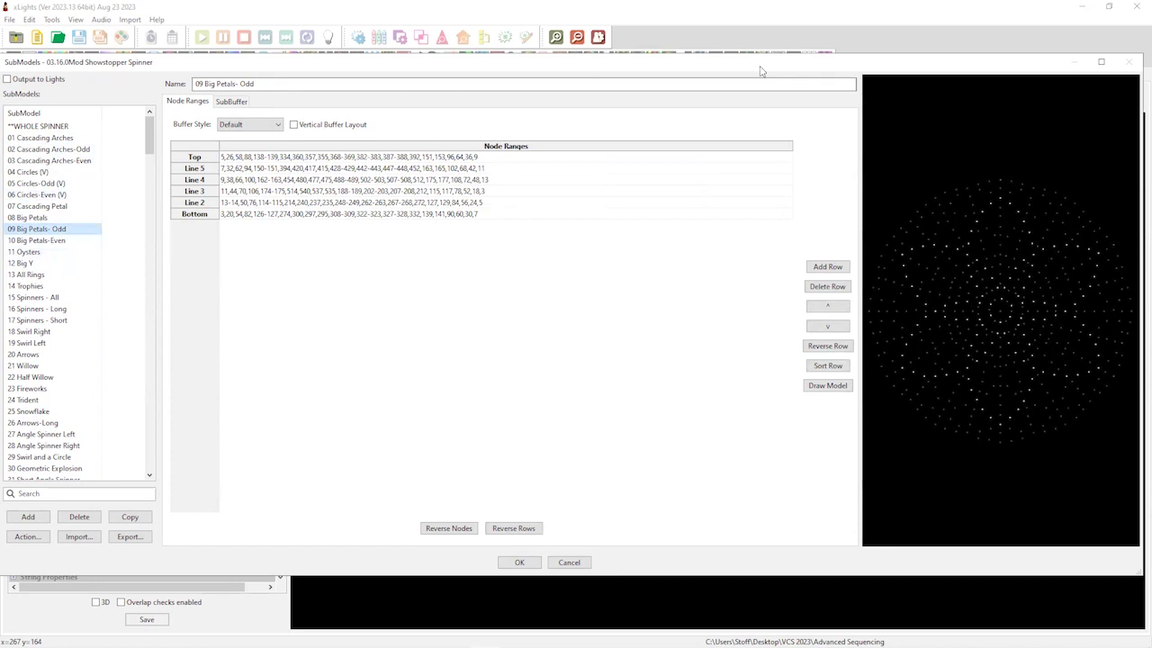
drag(758, 70, 727, 17)
click(546, 509)
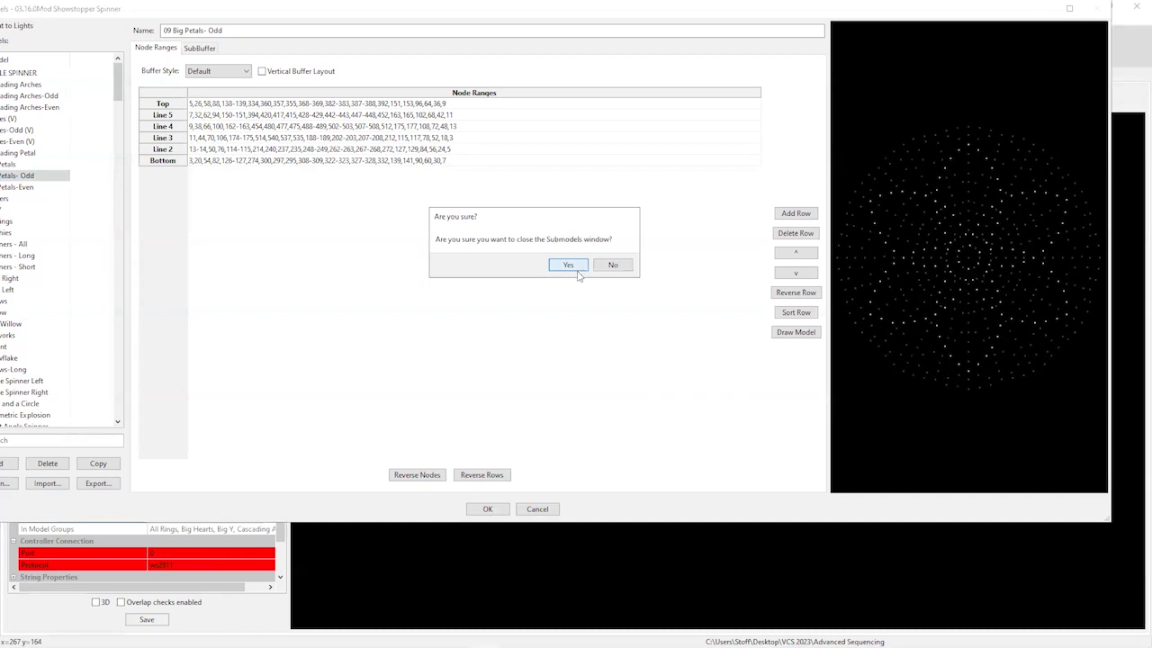
click(577, 270)
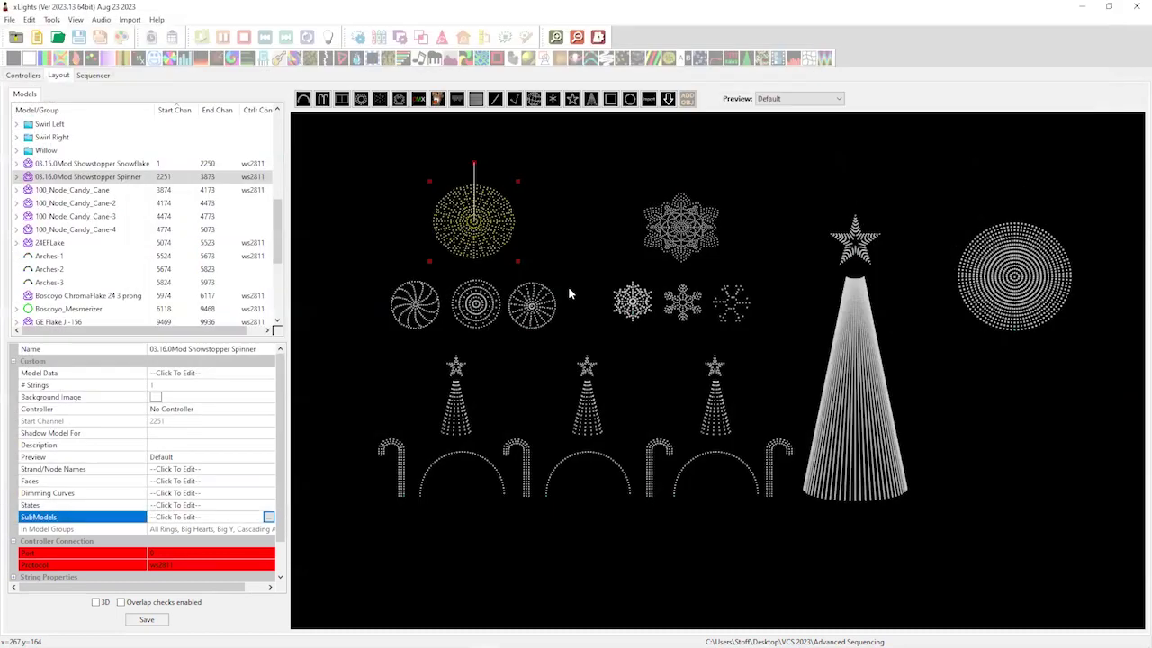
- Shift the Boscoyo_Mesmerizer model slightly closer to the mega tree and save the layout
click(984, 277)
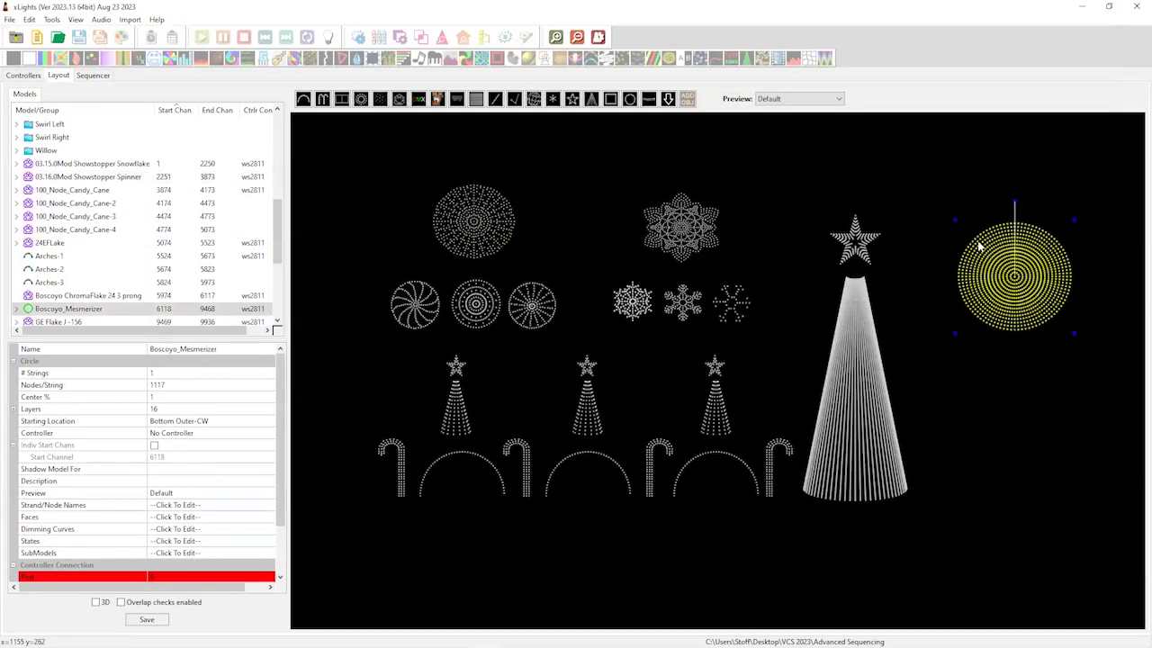
drag(979, 247, 943, 242)
click(164, 621)
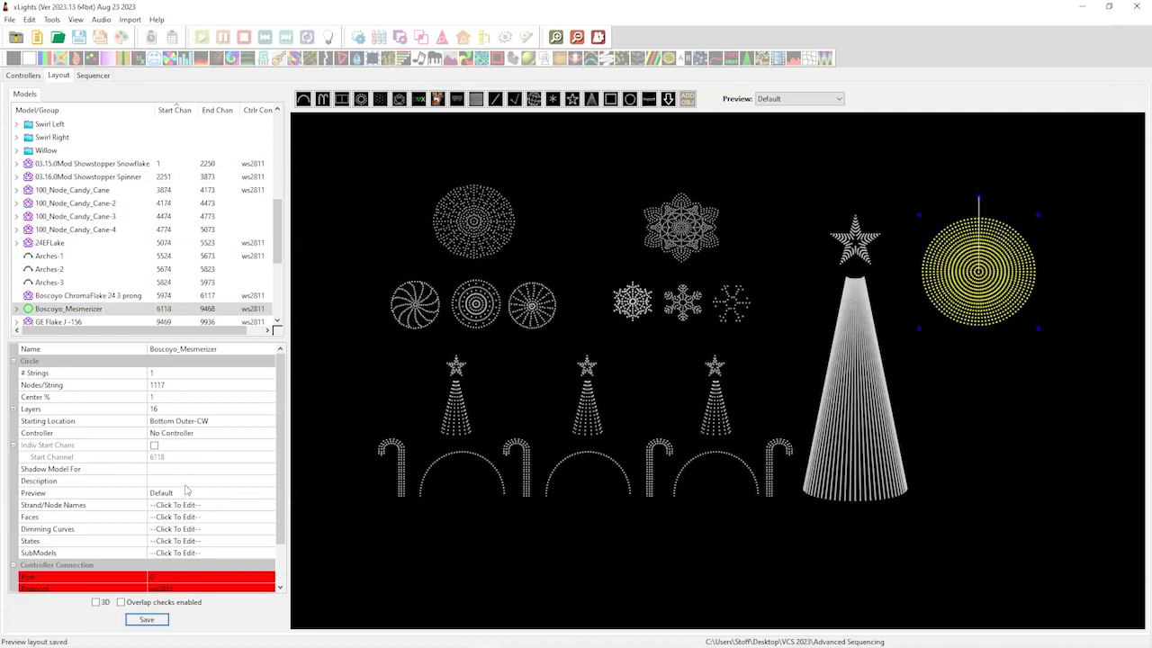
- Open the submodel editor for Boscoyo_Mesmerizer and go to the end of its submodel list
click(270, 554)
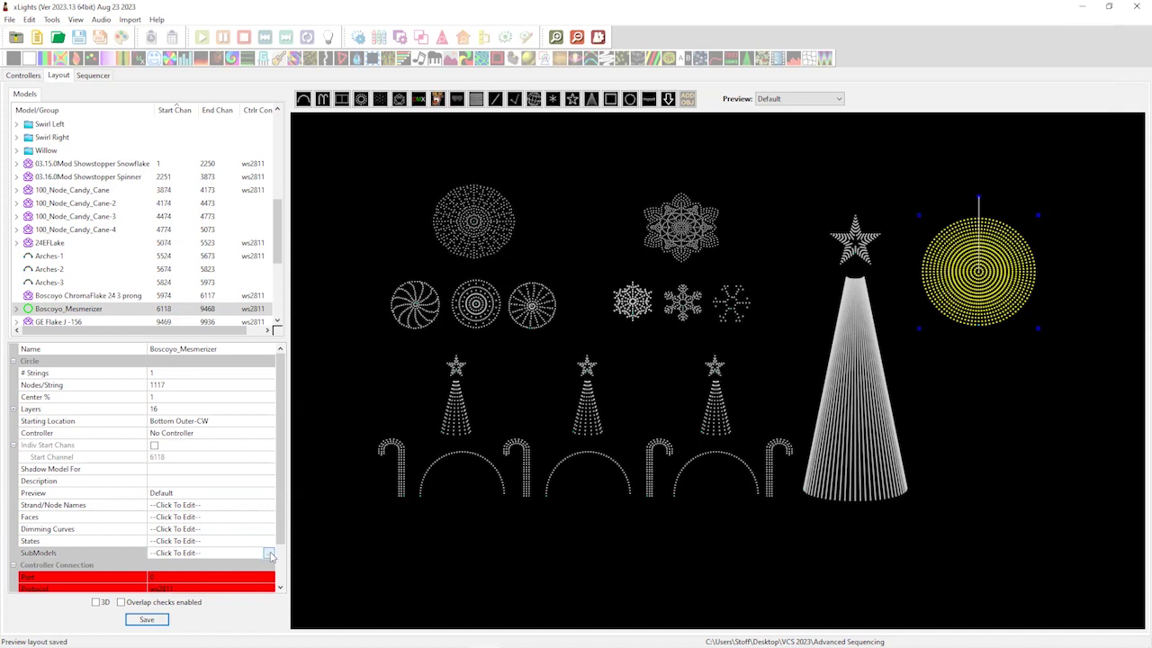
click(270, 555)
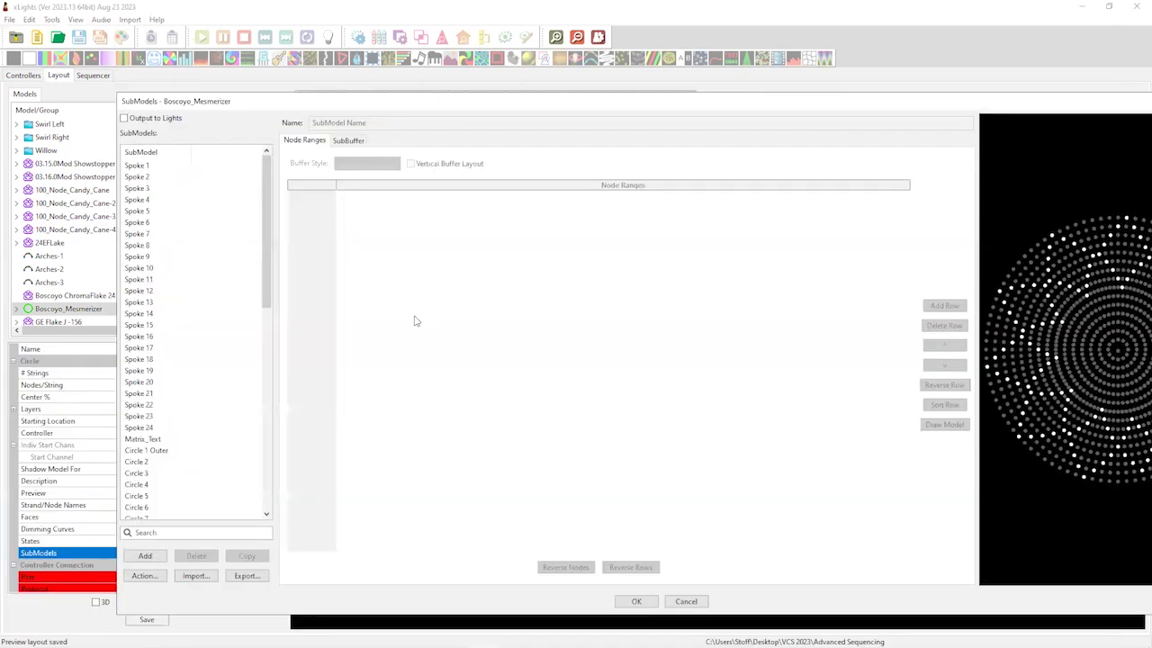
drag(267, 272, 254, 524)
scroll(252, 504, down, 5)
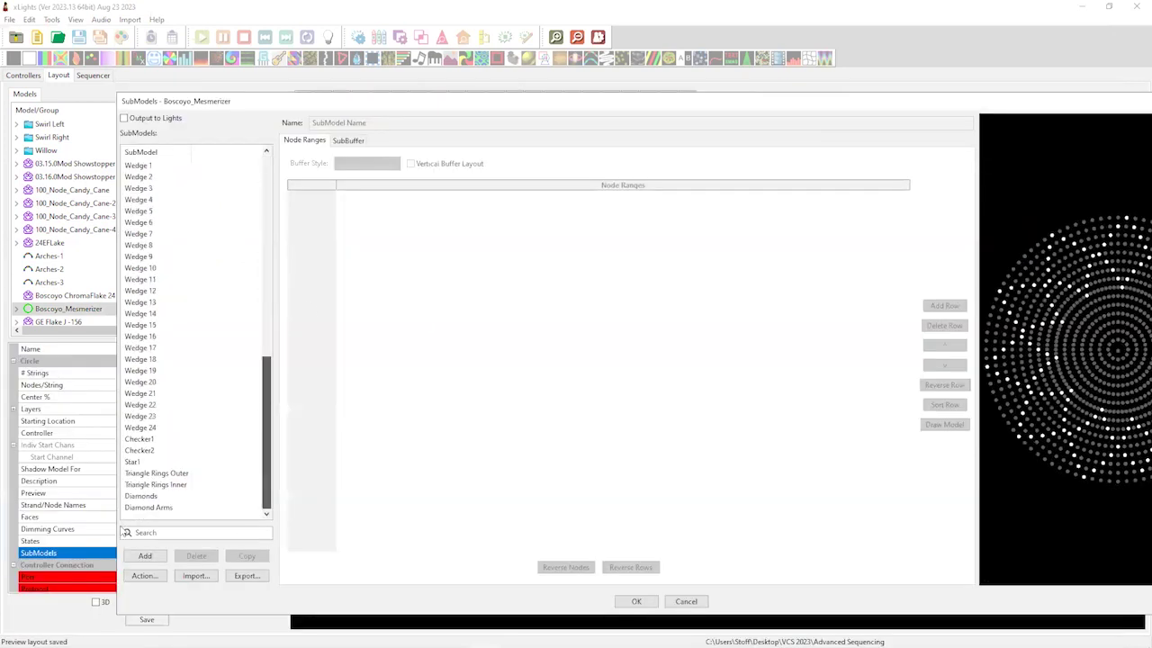
- Examine the Diamonds, Triangle Rings Inner and Outer, Star1 and Diamond Arms submodels and the overall order of the list
click(141, 495)
click(142, 484)
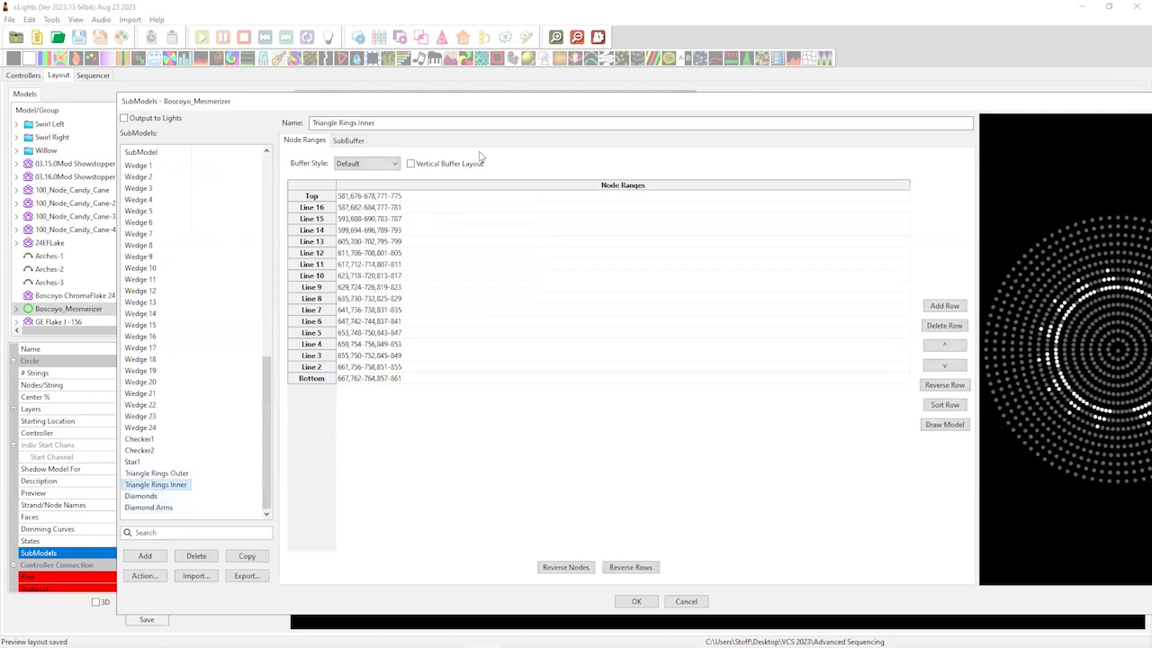
drag(544, 103, 531, 75)
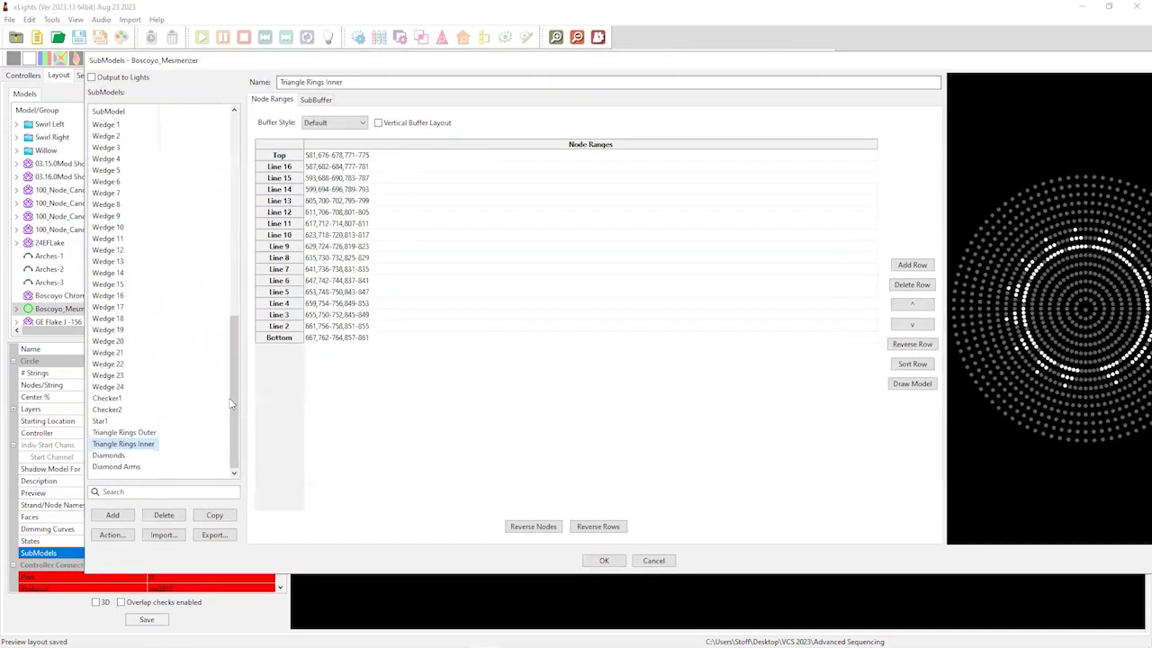
click(126, 433)
click(115, 420)
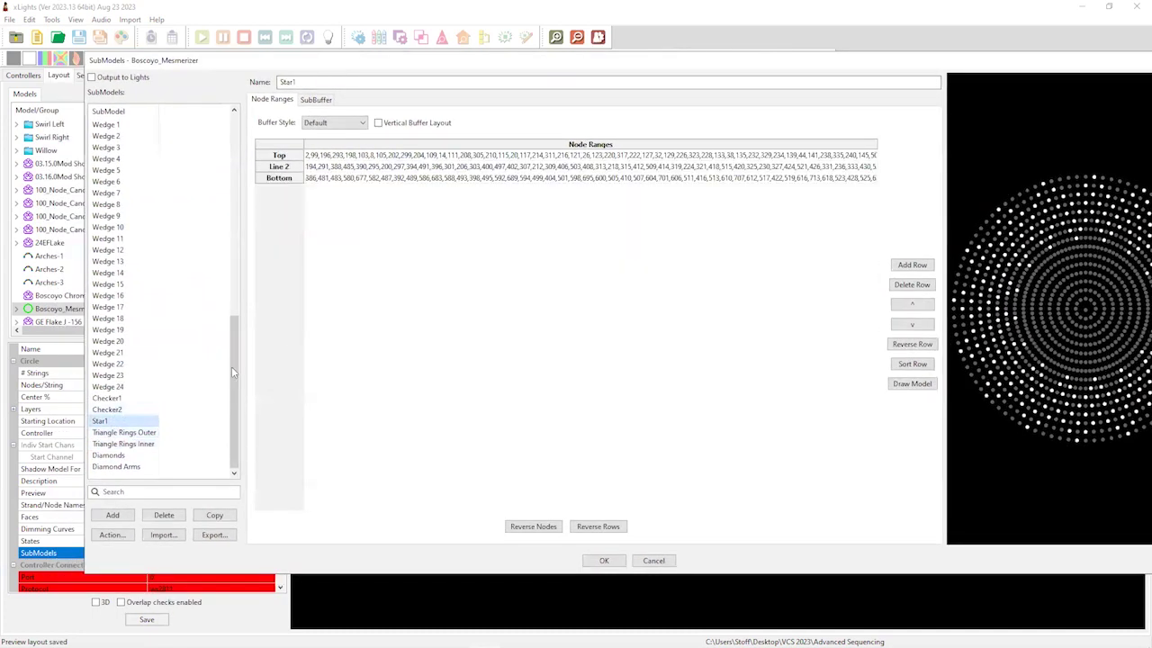
drag(236, 353, 239, 135)
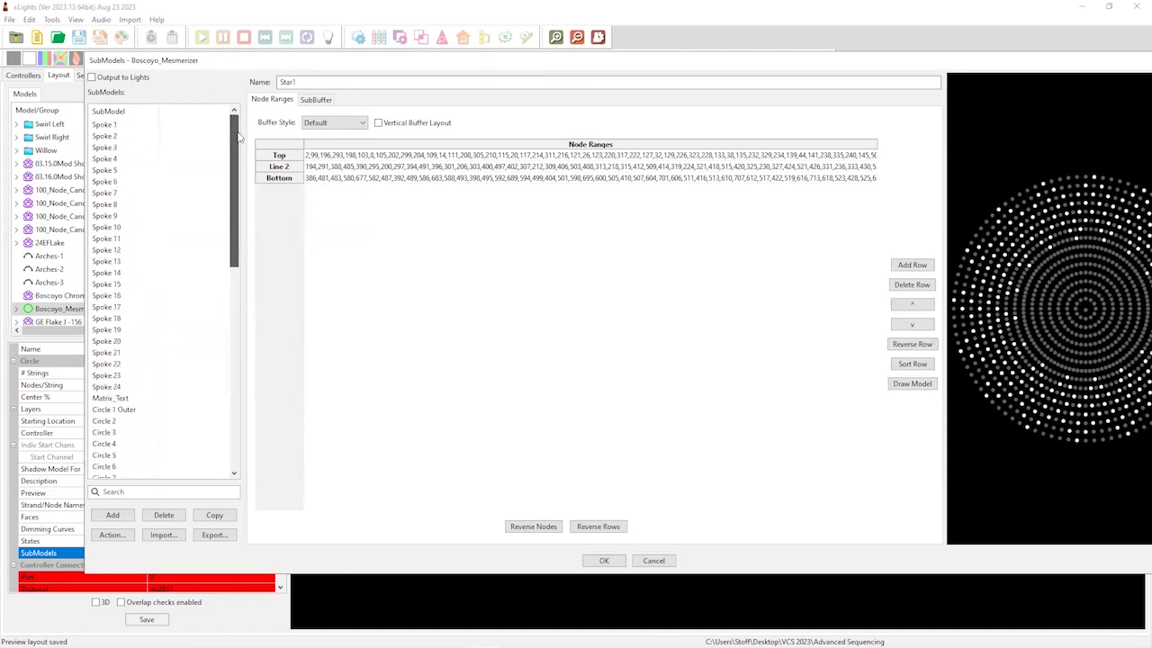
drag(241, 278, 245, 461)
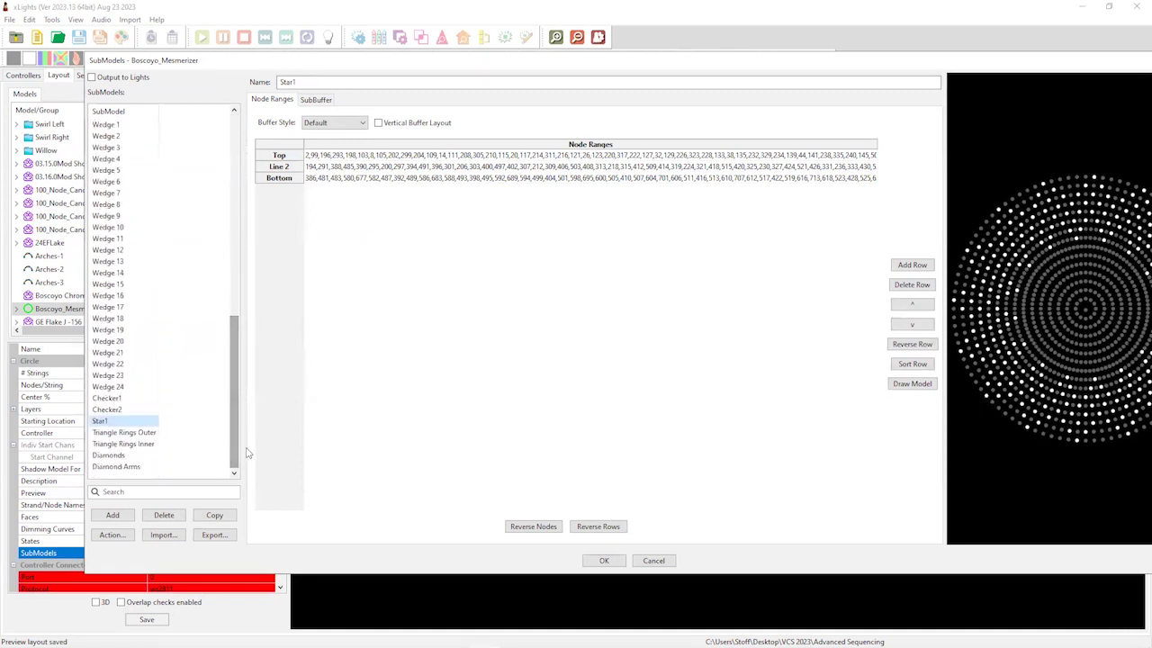
click(115, 466)
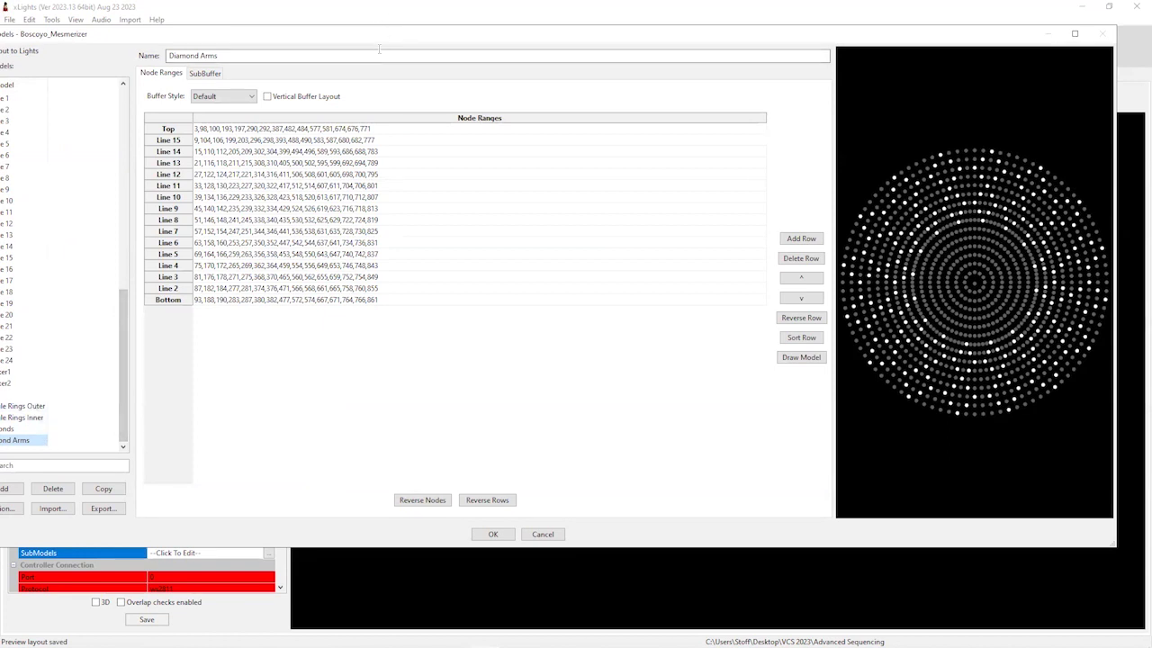
- Move the Star1, Triangle Rings Outer, Triangle Rings Inner, Diamonds and Diamond Arms submodels together to the start of the list, above Spoke 1
drag(388, 40, 433, 39)
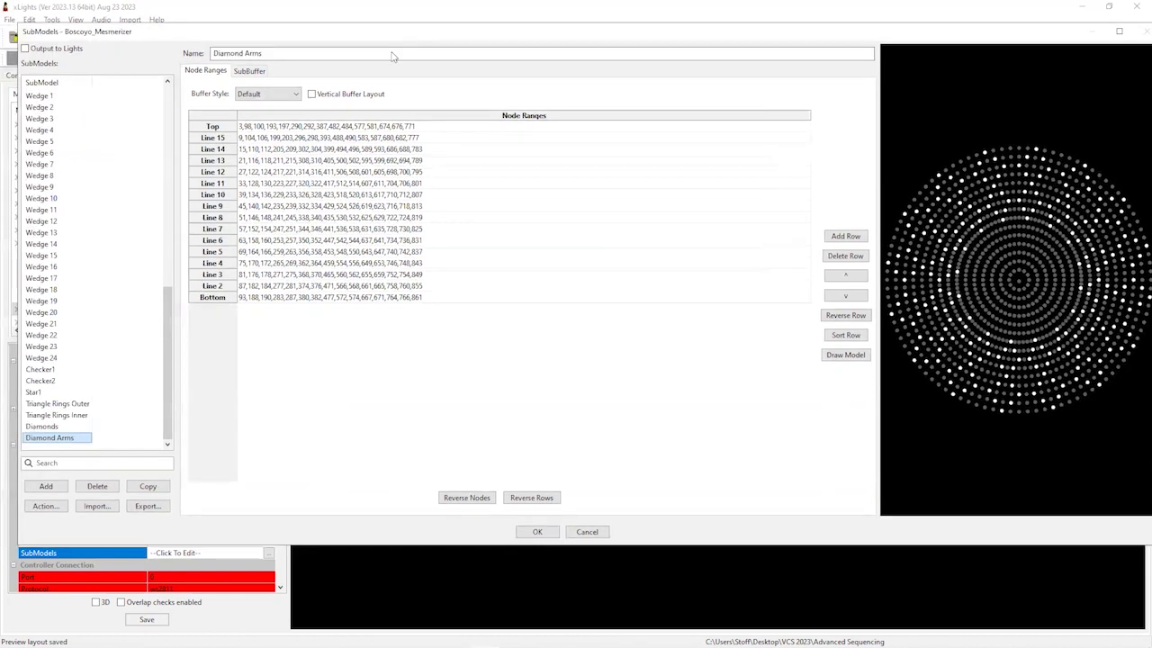
click(34, 393)
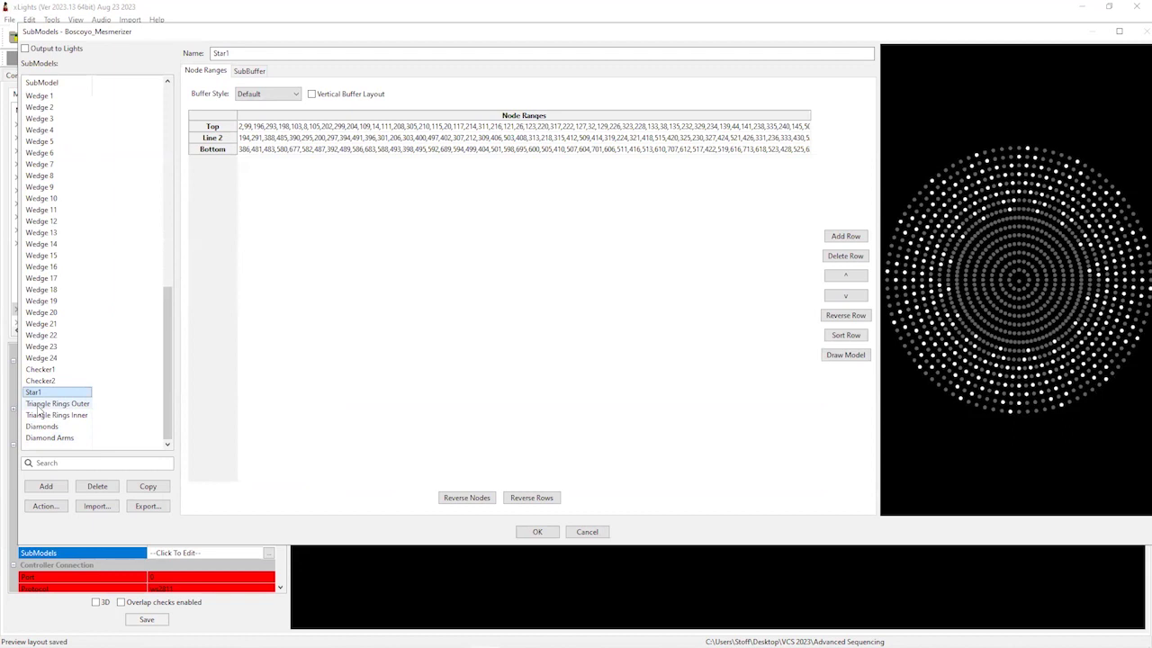
shift+click(39, 404)
shift+click(40, 416)
shift+click(40, 427)
shift+click(39, 436)
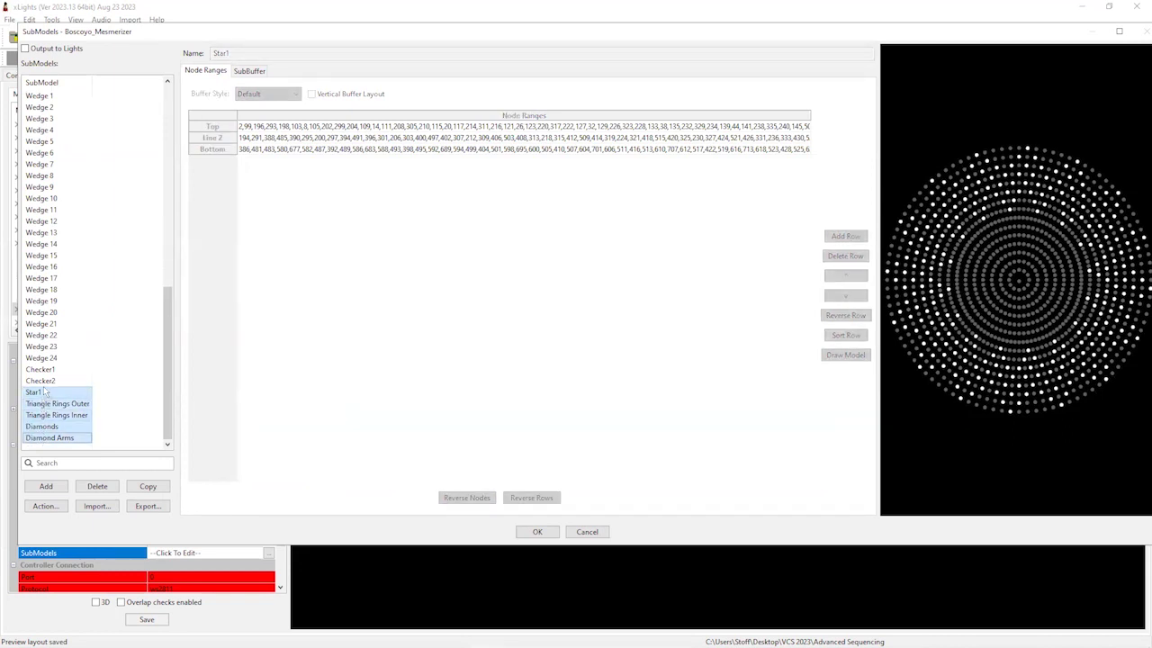
scroll(60, 95, up, 6)
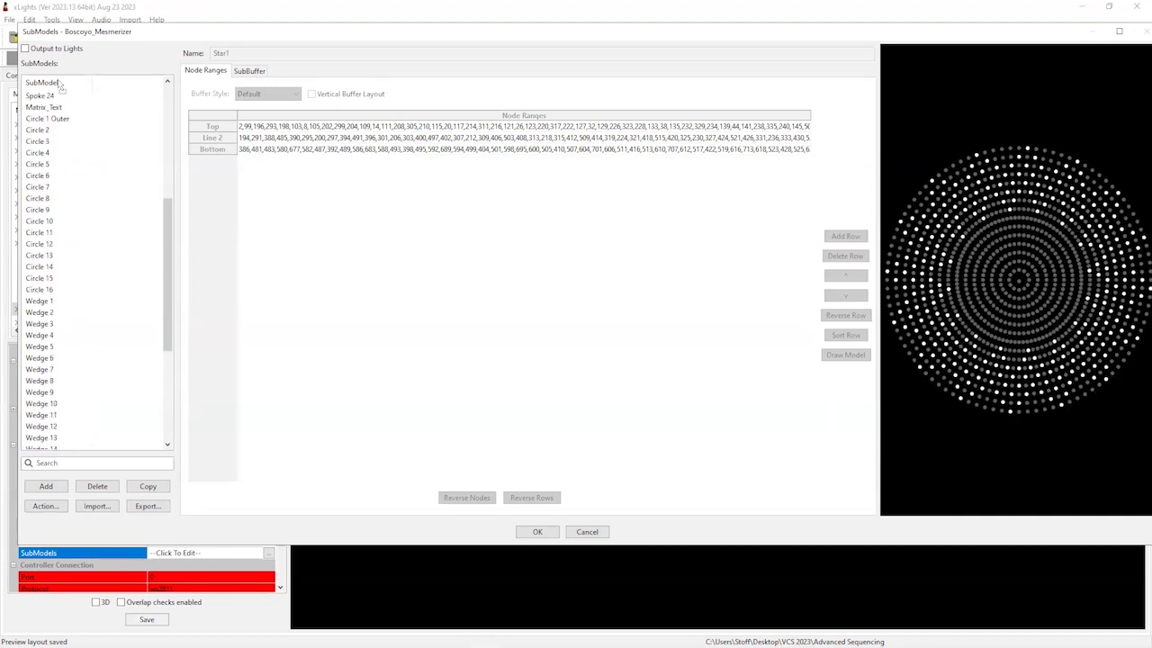
scroll(61, 90, up, 8)
shift+click(57, 100)
scroll(36, 207, up, 2)
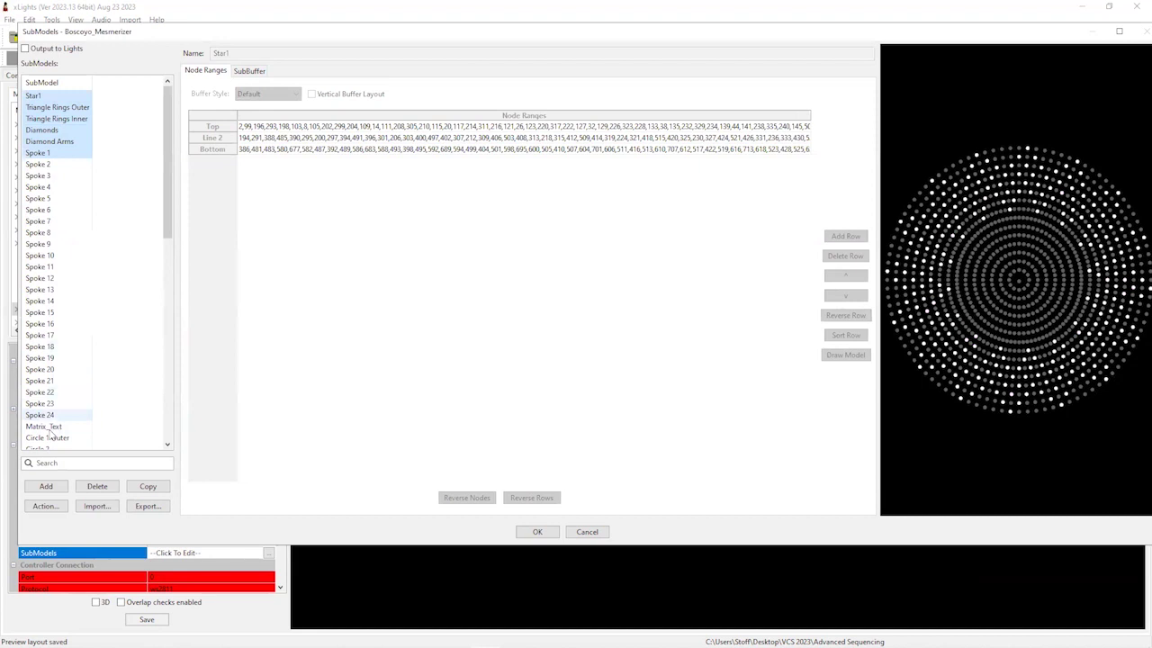
- Move the Matrix_Text and Circle 1 Outer submodels up between Diamond Arms and Spoke 1
click(50, 428)
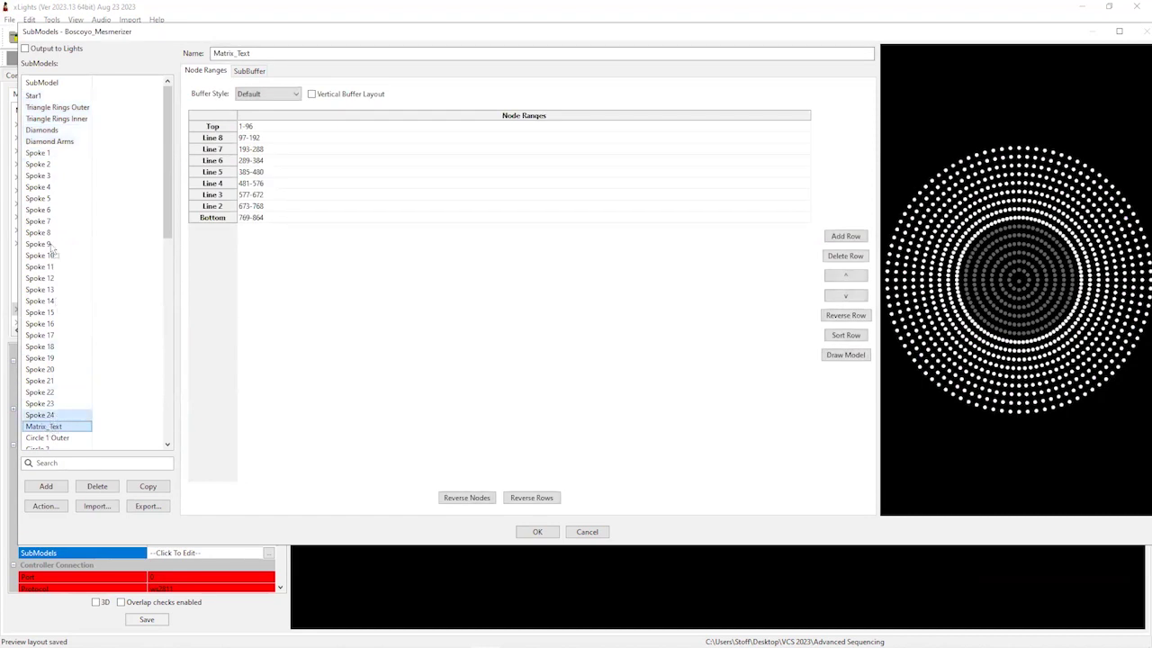
drag(50, 160, 50, 162)
scroll(81, 403, down, 2)
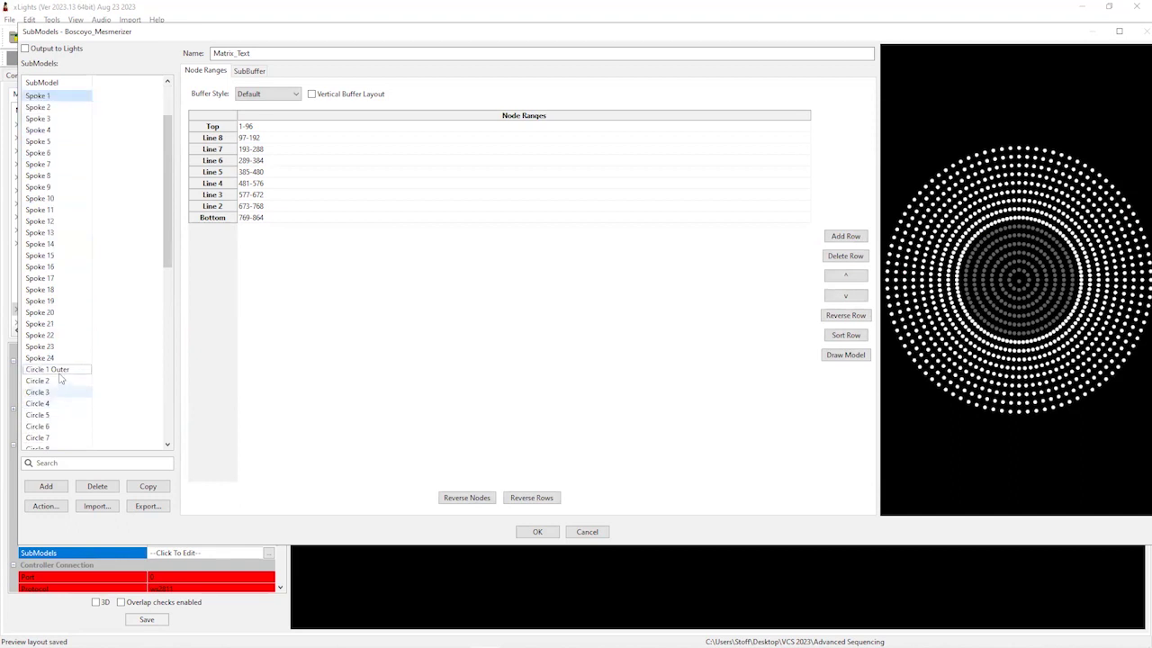
click(60, 370)
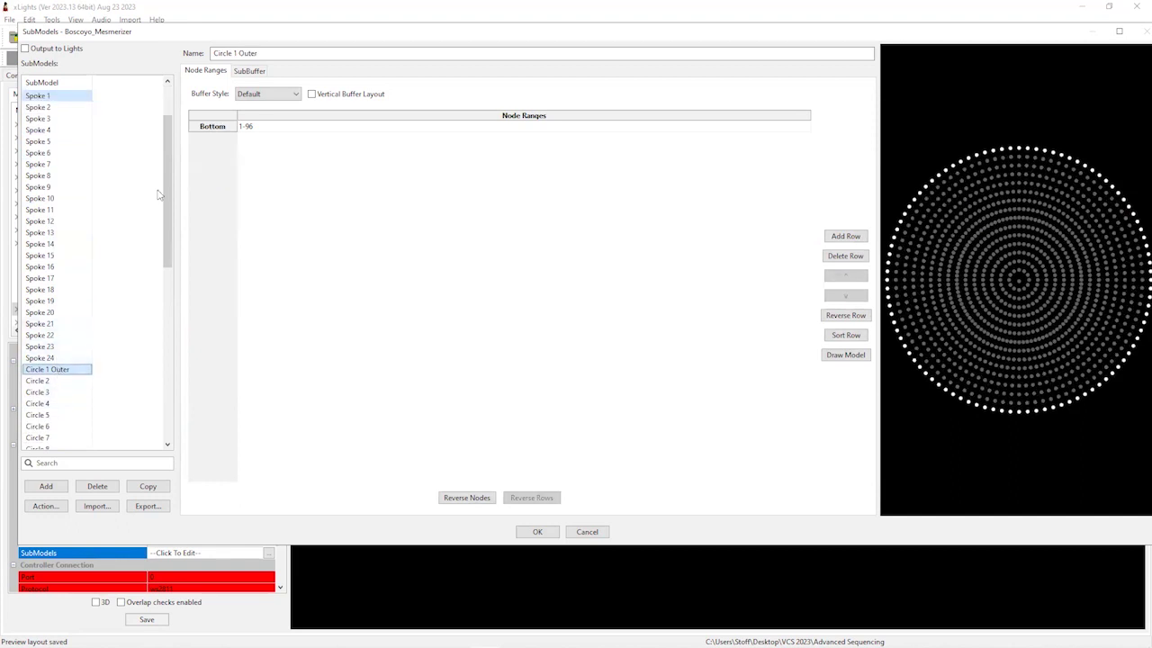
scroll(167, 207, up, 2)
drag(49, 439, 63, 171)
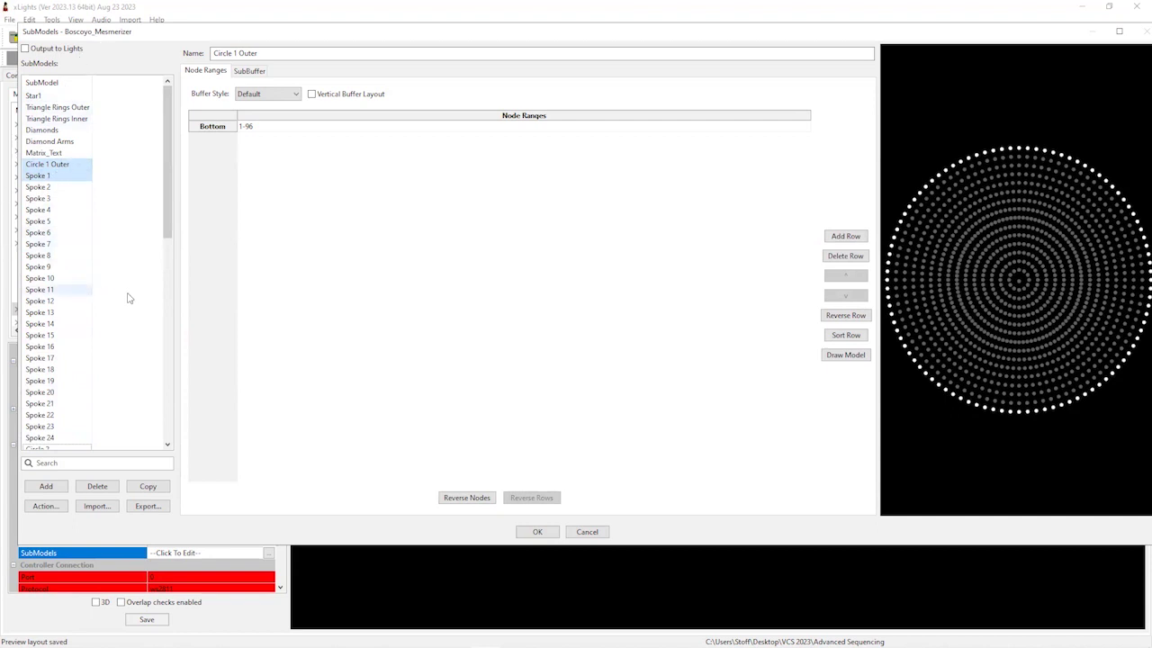
- Move the Checker1 and Checker2 submodels together from the end of the list to just above Spoke 1
drag(170, 231, 171, 360)
drag(165, 420, 134, 440)
click(43, 430)
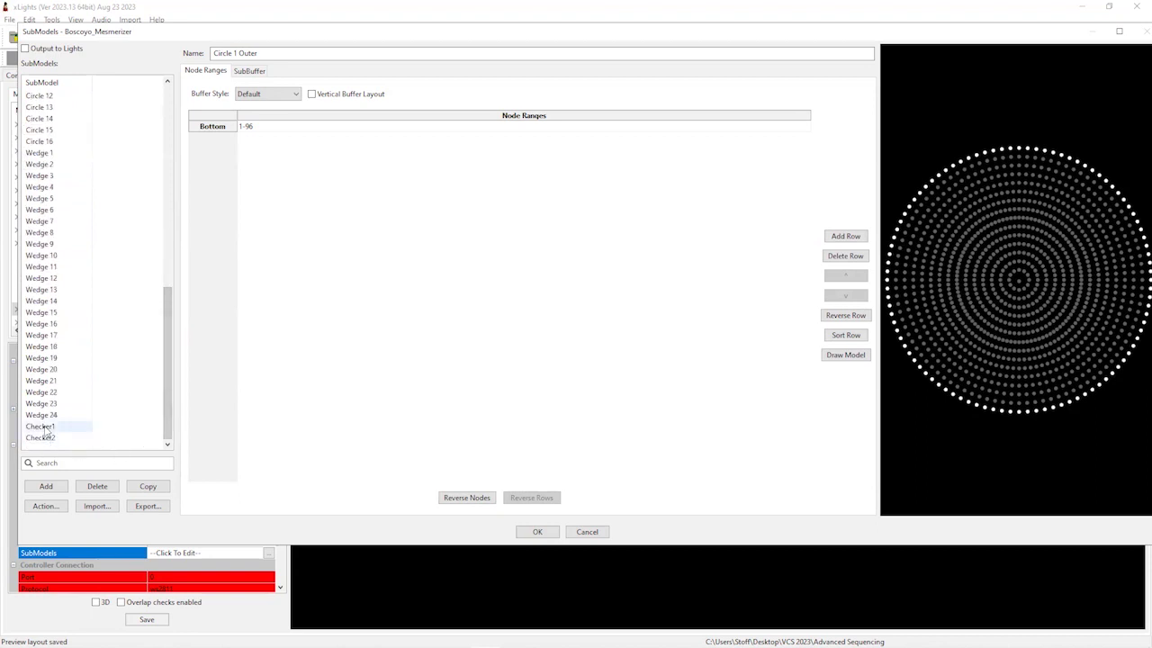
drag(47, 439, 48, 182)
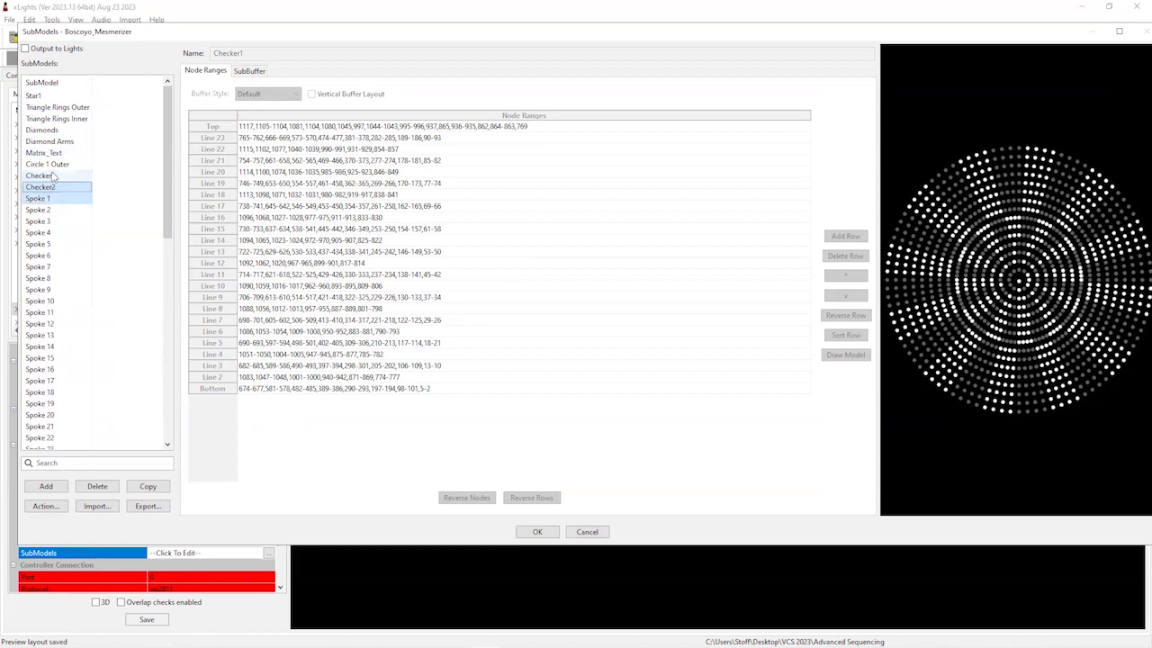
click(52, 177)
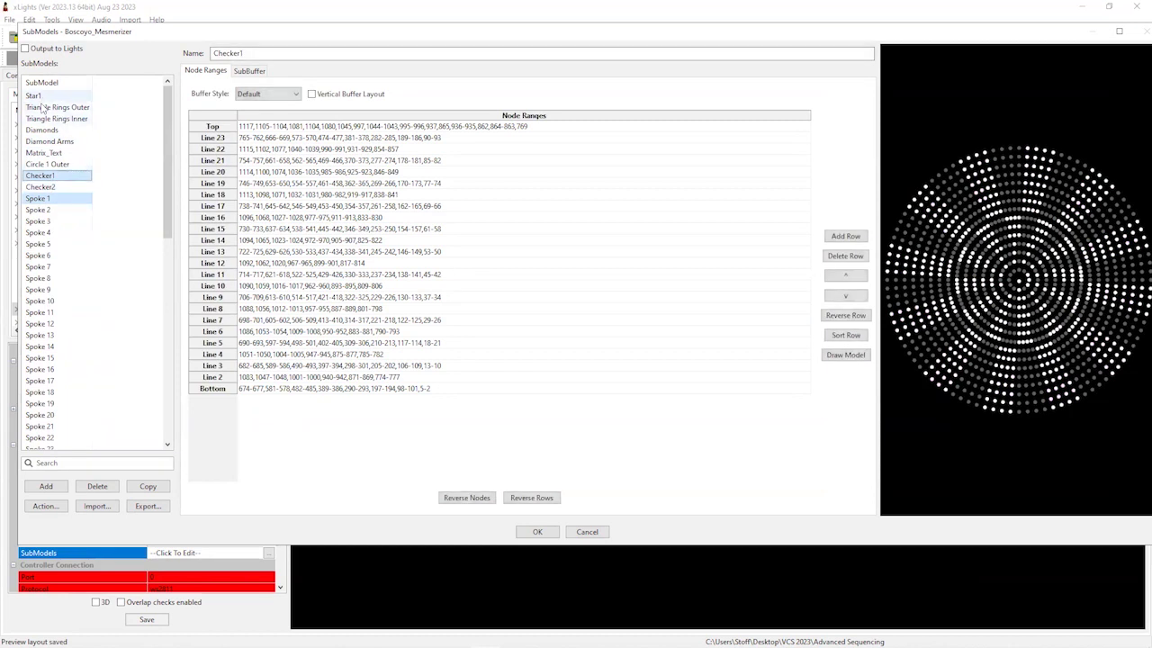
- Move the Triangle Rings Outer and Triangle Rings Inner submodels down the list to directly below Spoke 1
click(40, 97)
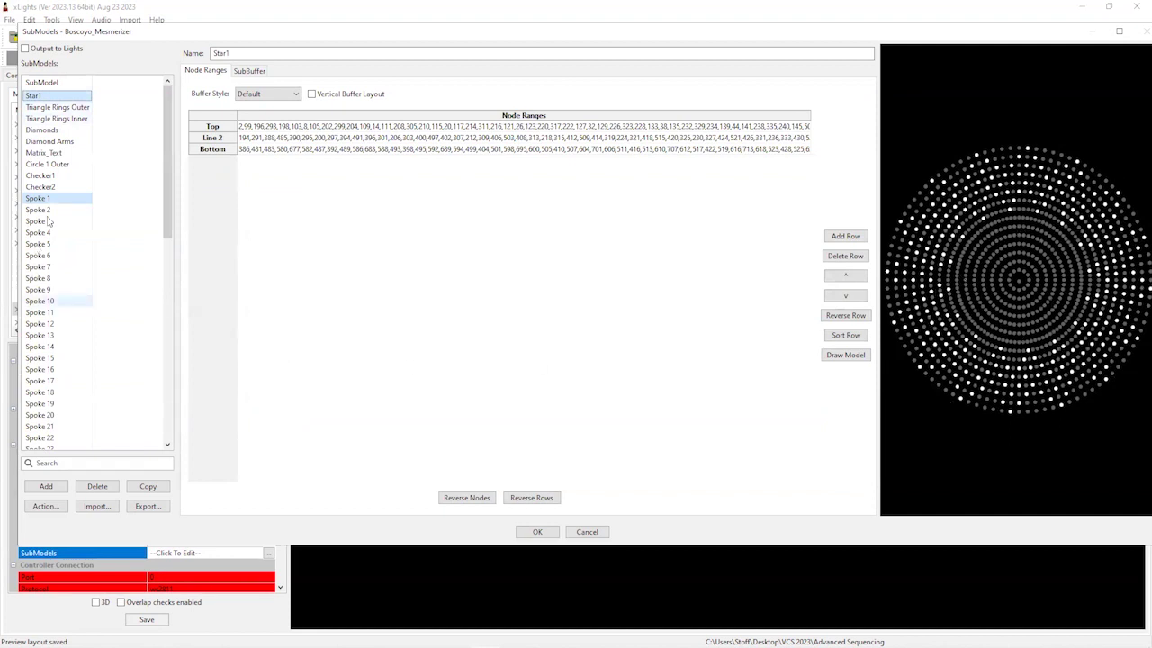
click(57, 109)
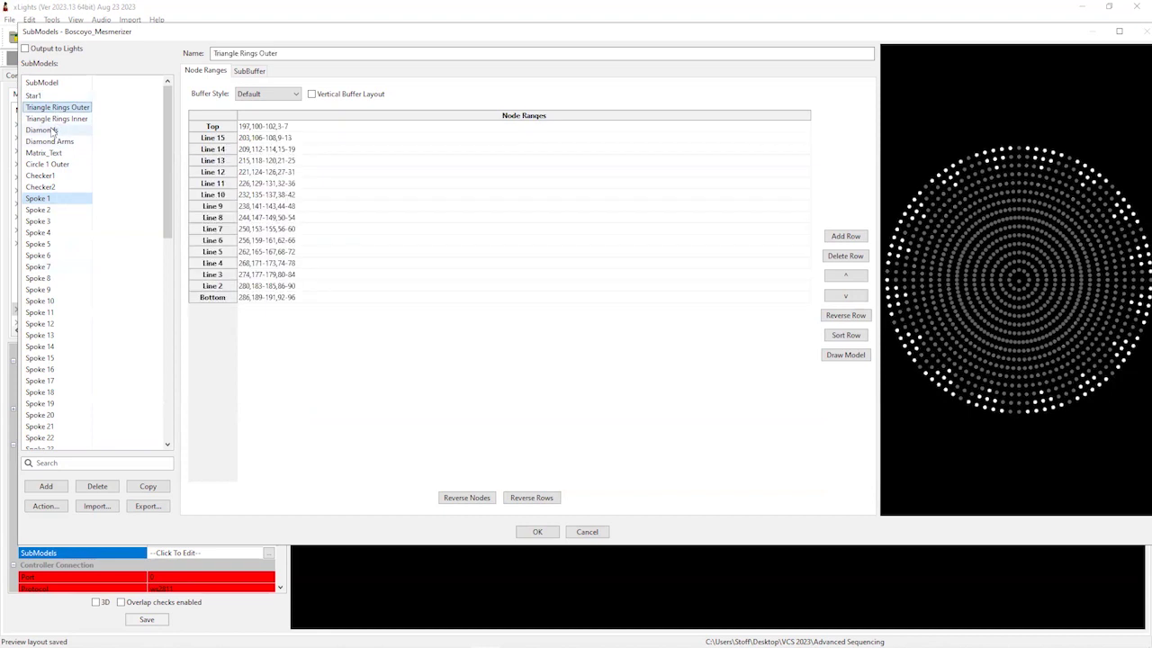
drag(50, 180, 50, 204)
click(51, 108)
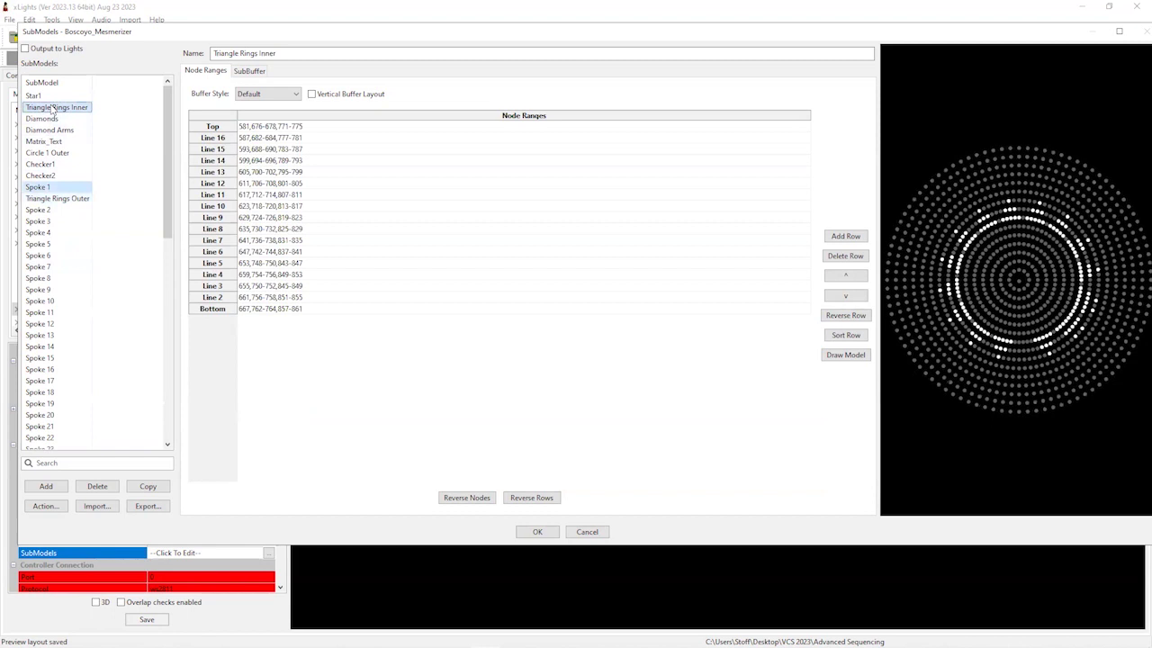
drag(45, 204, 49, 198)
- Move the Diamond Arms submodel above Diamonds, and move Matrix_Text to the start of the list above Star1
click(53, 109)
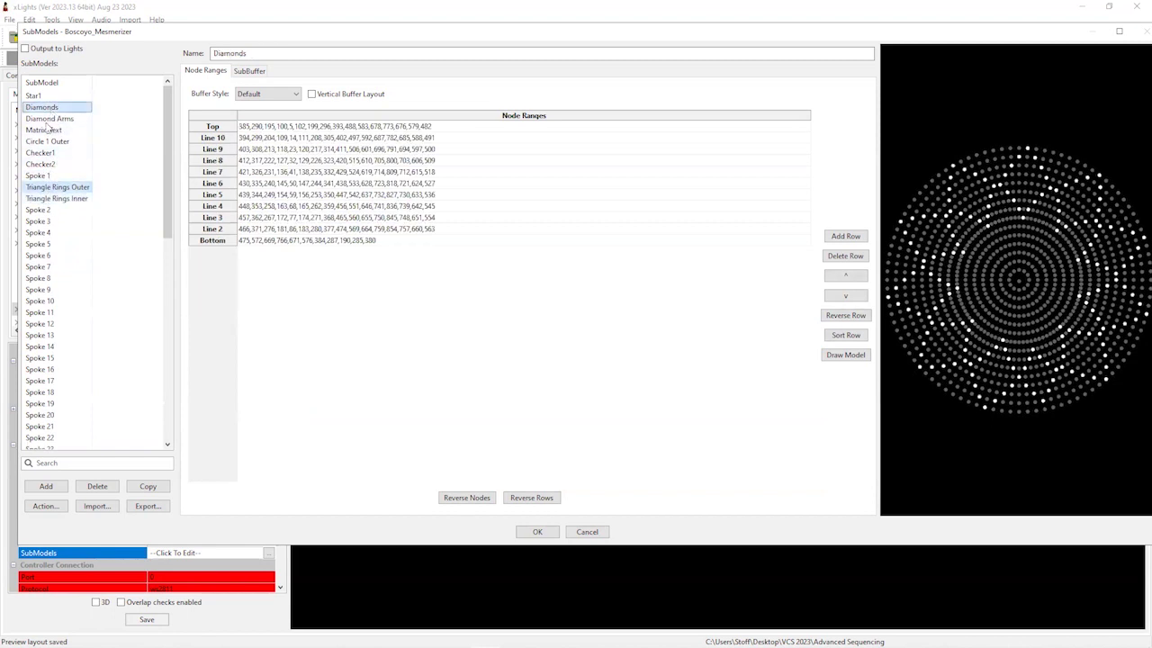
click(47, 120)
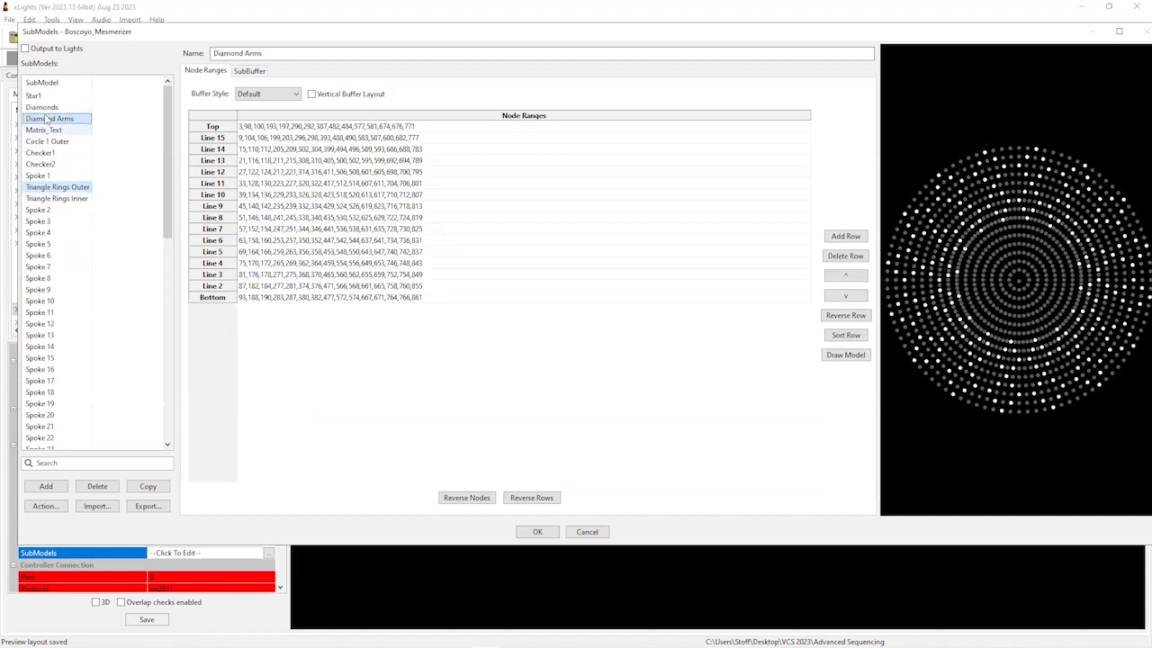
drag(47, 118, 39, 104)
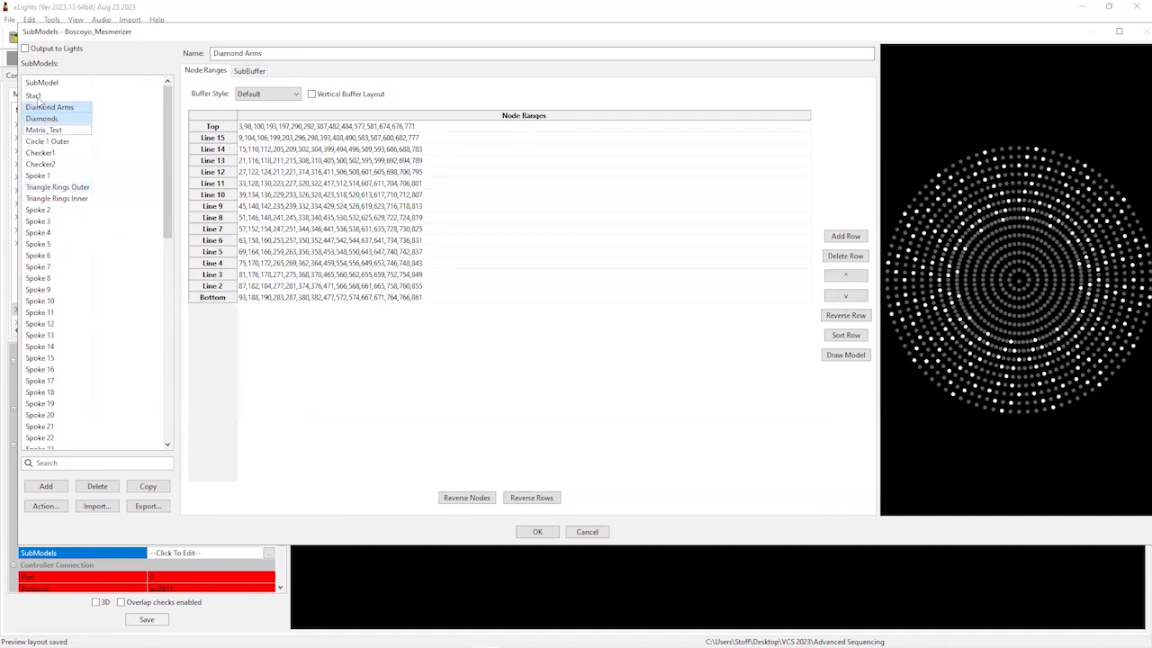
click(36, 99)
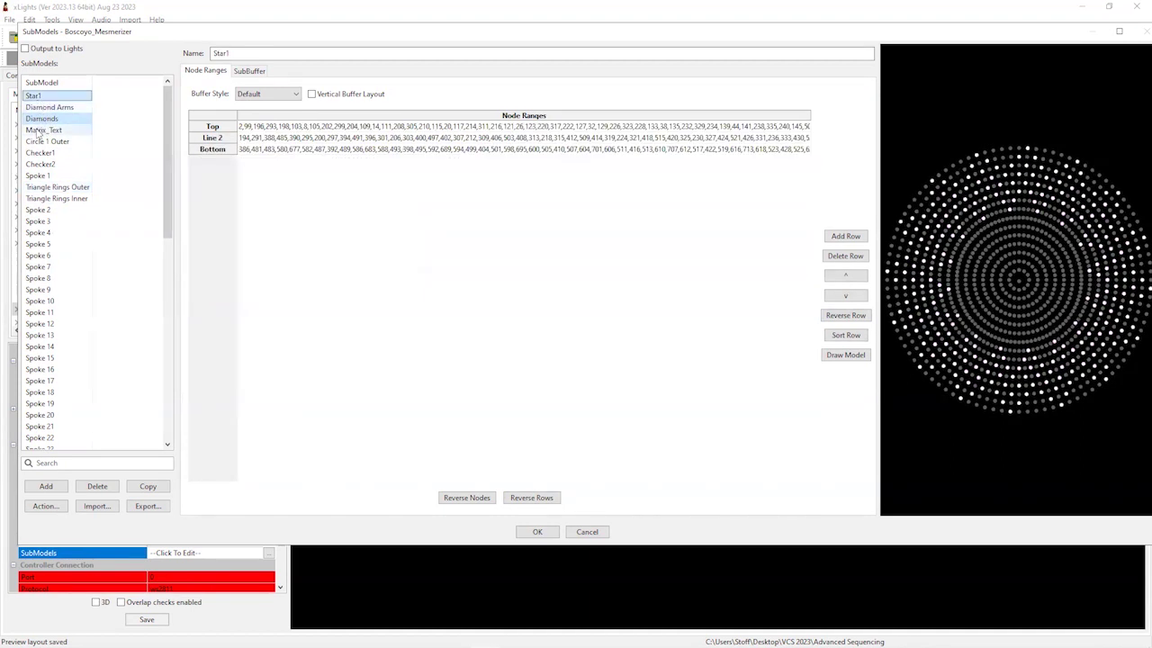
click(37, 131)
drag(38, 128, 40, 96)
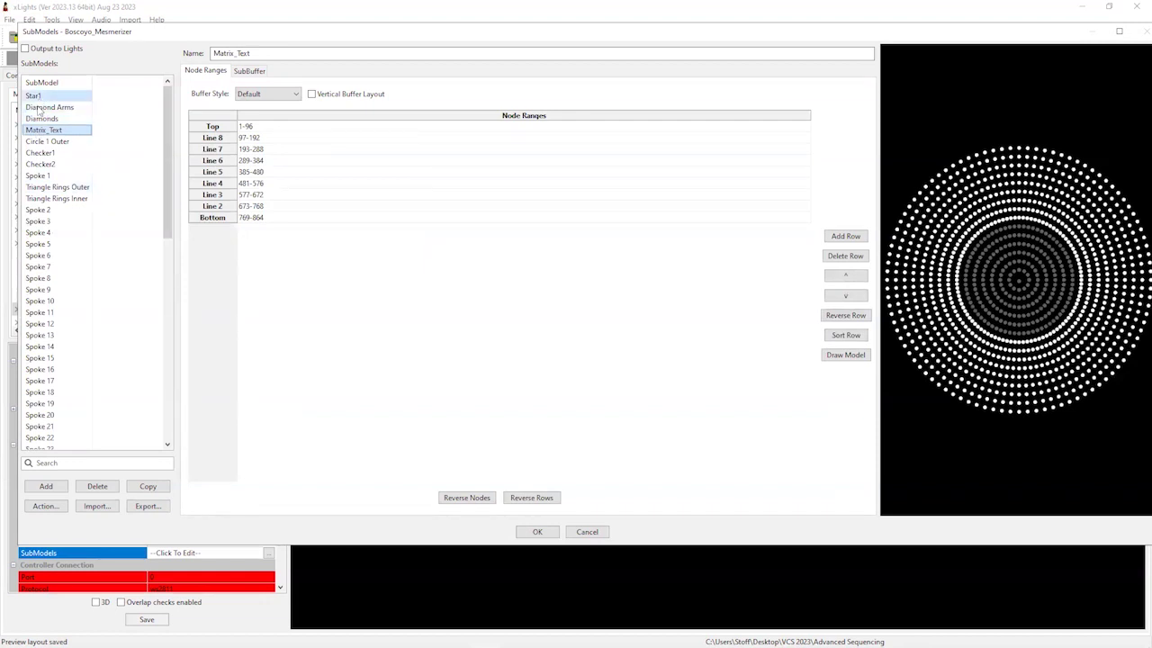
- Move Spoke 1 down to below Spoke 2, and move Checker1 and Checker2 up between Star1 and Diamond Arms
click(45, 176)
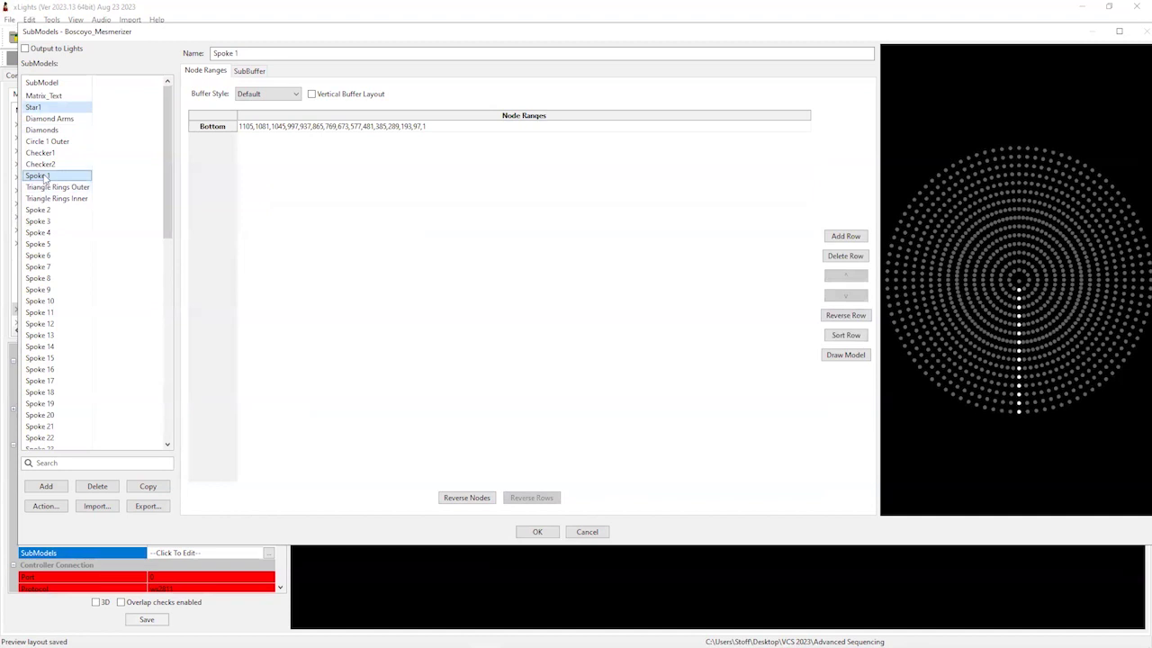
drag(45, 178, 49, 210)
click(42, 157)
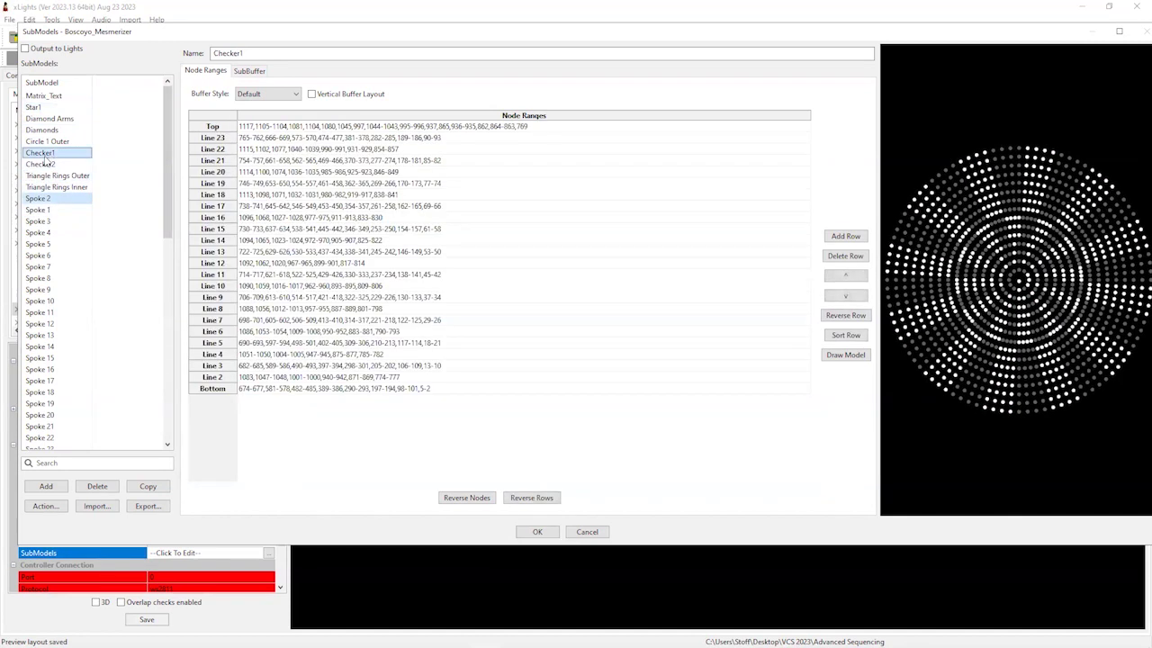
drag(47, 157, 50, 120)
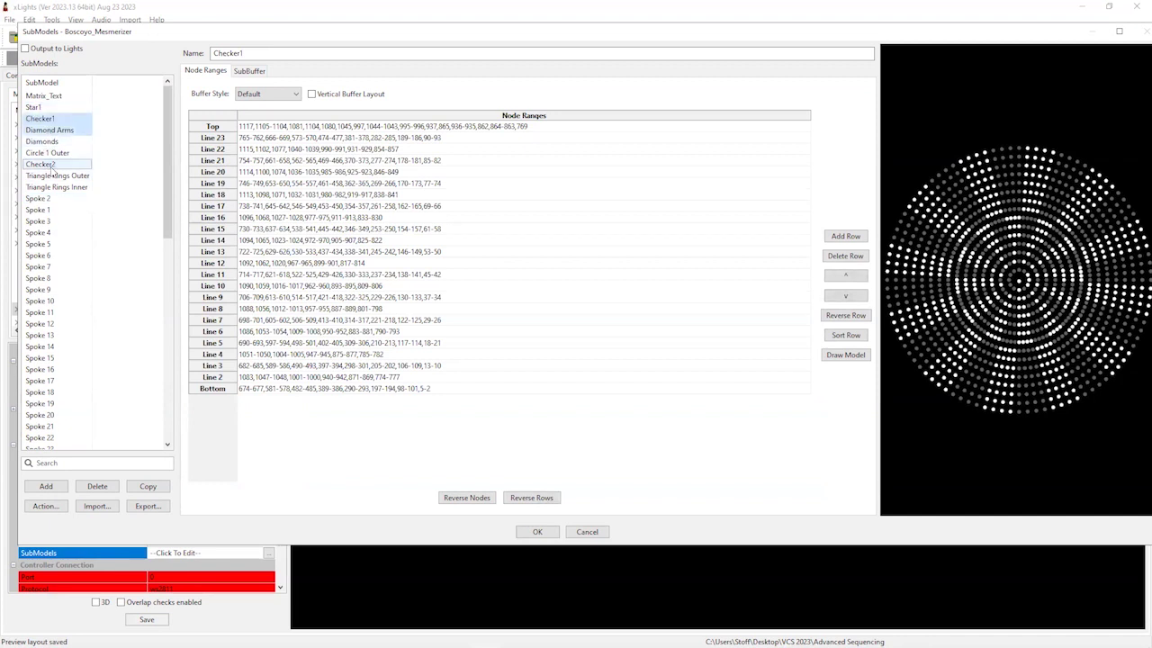
drag(49, 163, 50, 130)
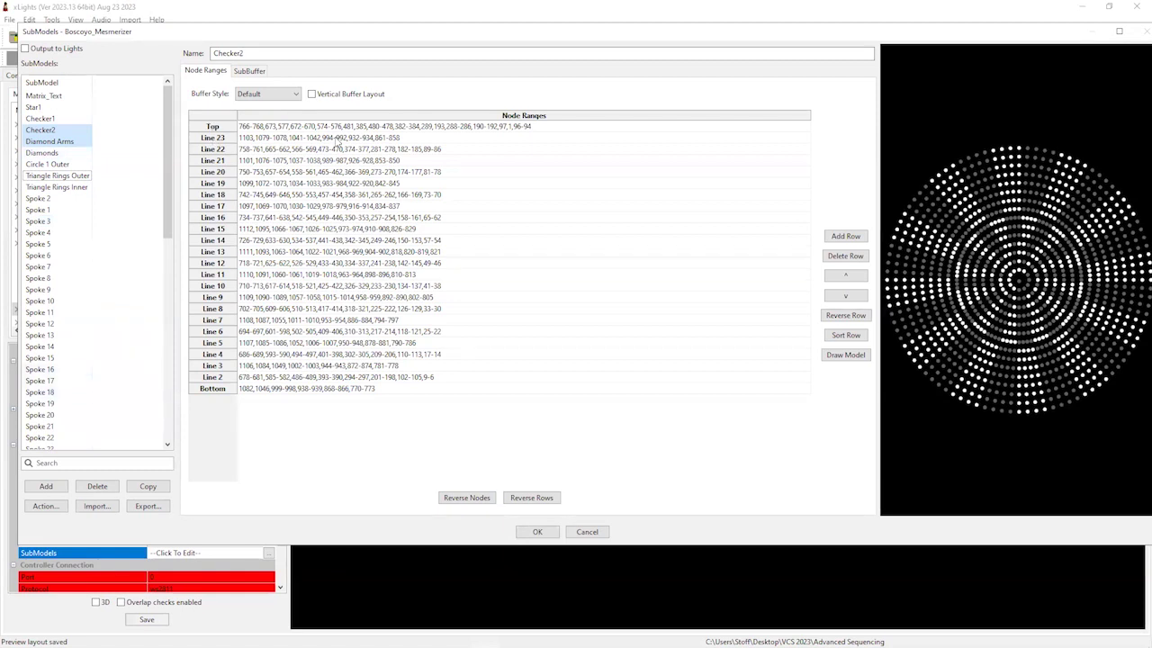
- Add a new submodel and pick nodes 1111, 1093, 1063, 1022, 969, 904 and 820 for its row, working outward from the centre
drag(170, 143, 164, 356)
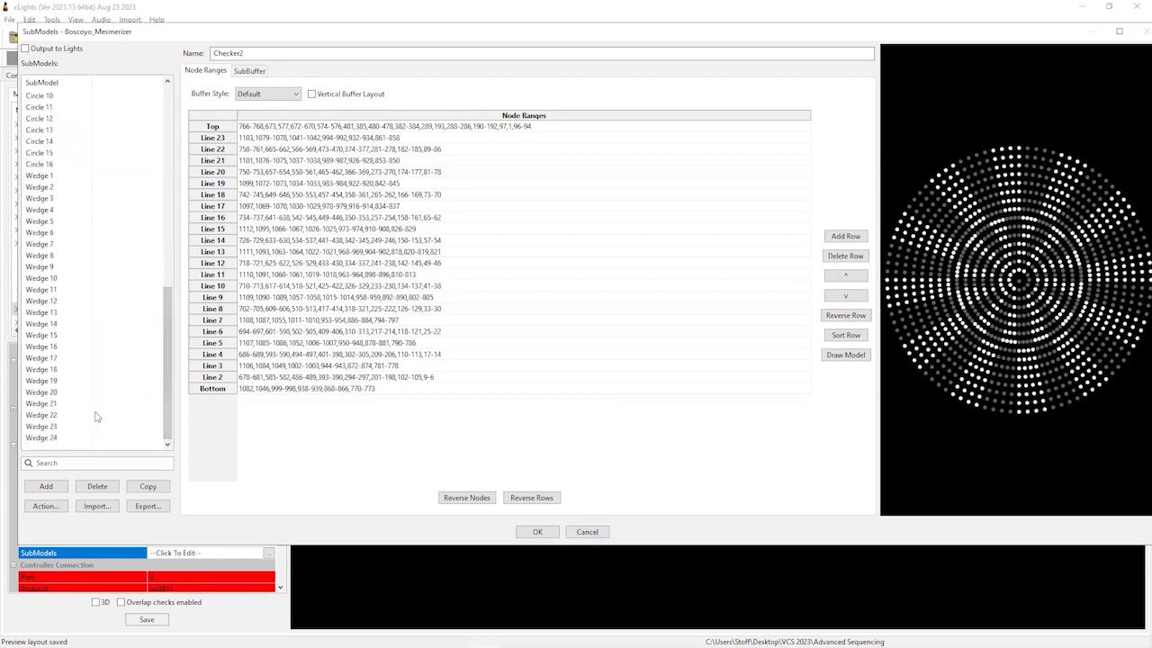
click(46, 485)
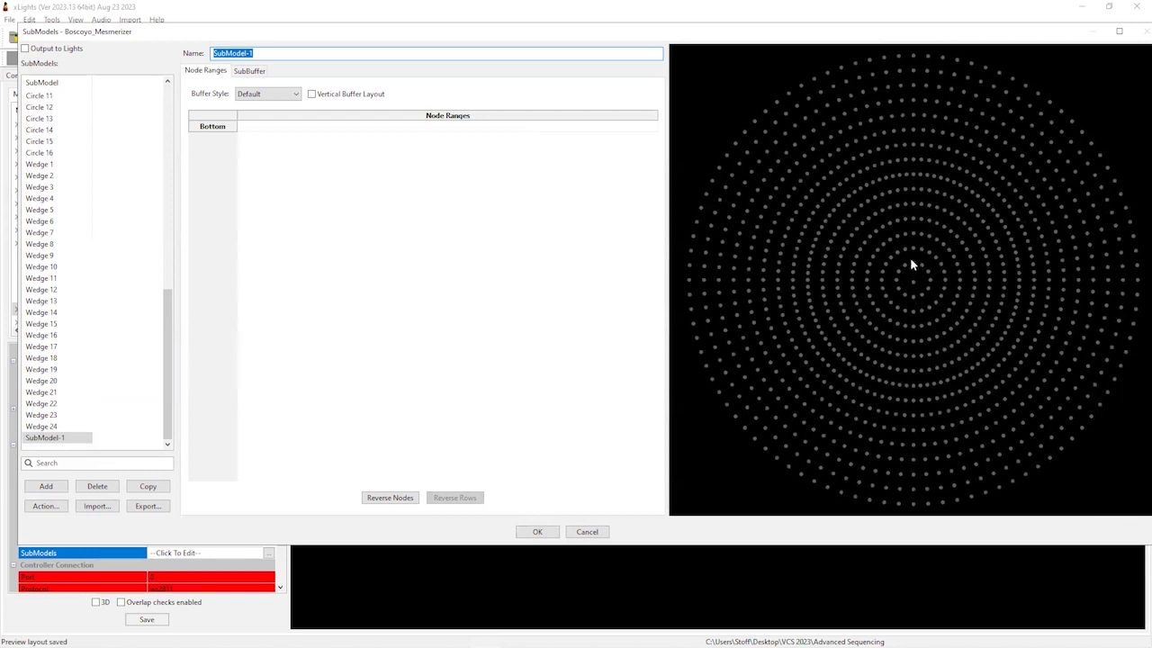
click(916, 260)
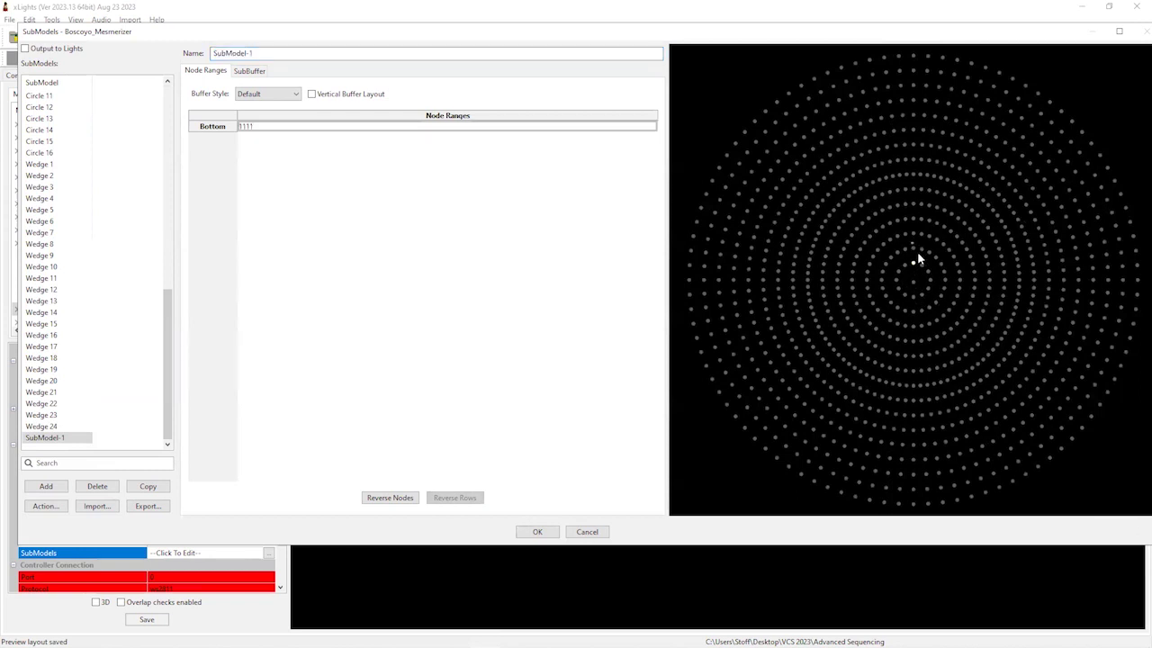
click(915, 234)
click(922, 219)
click(931, 205)
click(936, 178)
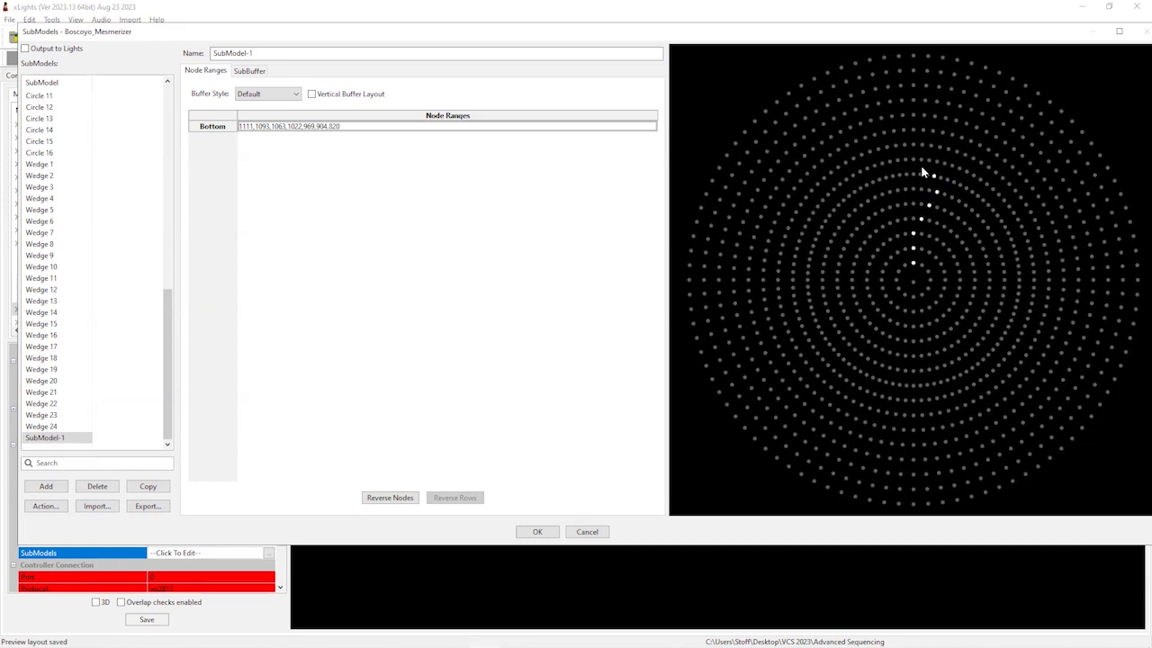
- Extend the new submodel's row outward with nodes 723, 625, 529, 434, 339-341, 246, 150, 53-52, 147 and 243, forming a hooked end
click(928, 159)
click(913, 145)
click(924, 114)
click(937, 101)
drag(980, 102, 985, 114)
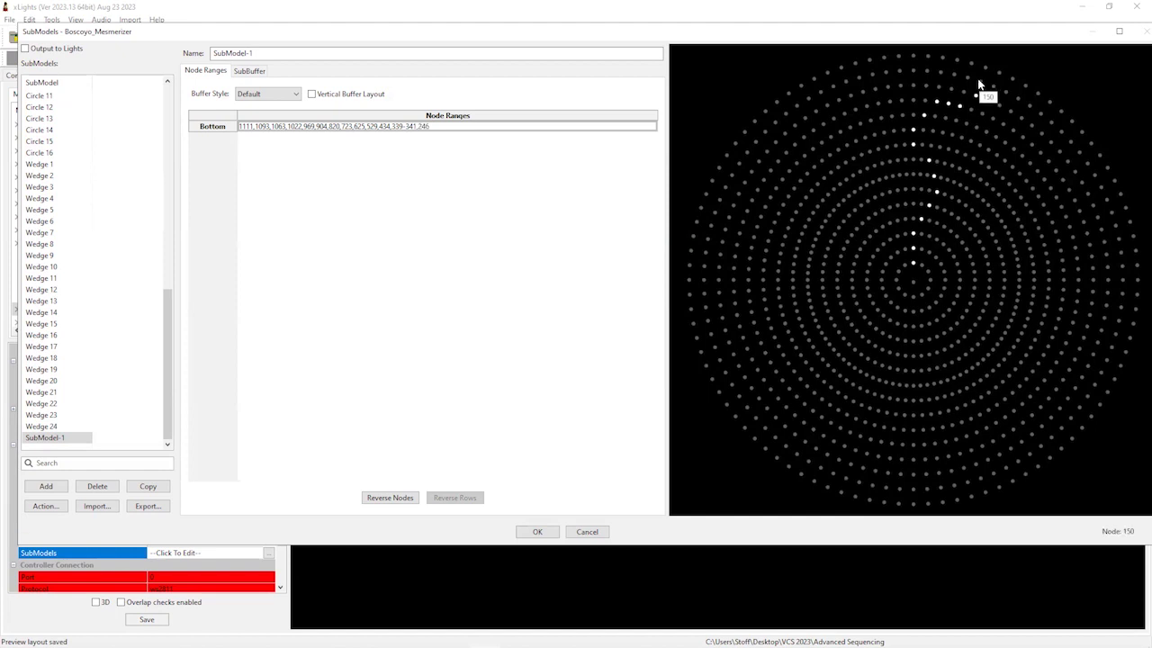
drag(968, 61, 976, 70)
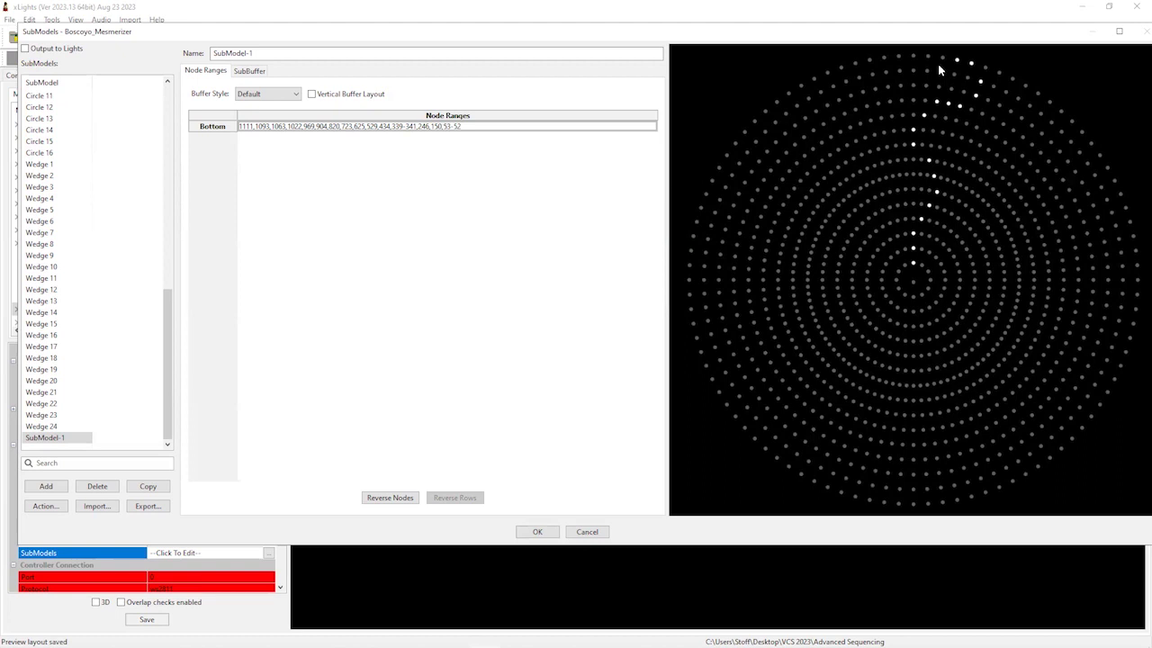
click(937, 85)
- Symmetrize the node row rotationally with a degree of symmetry of 12 and no center node identified
right_click(317, 129)
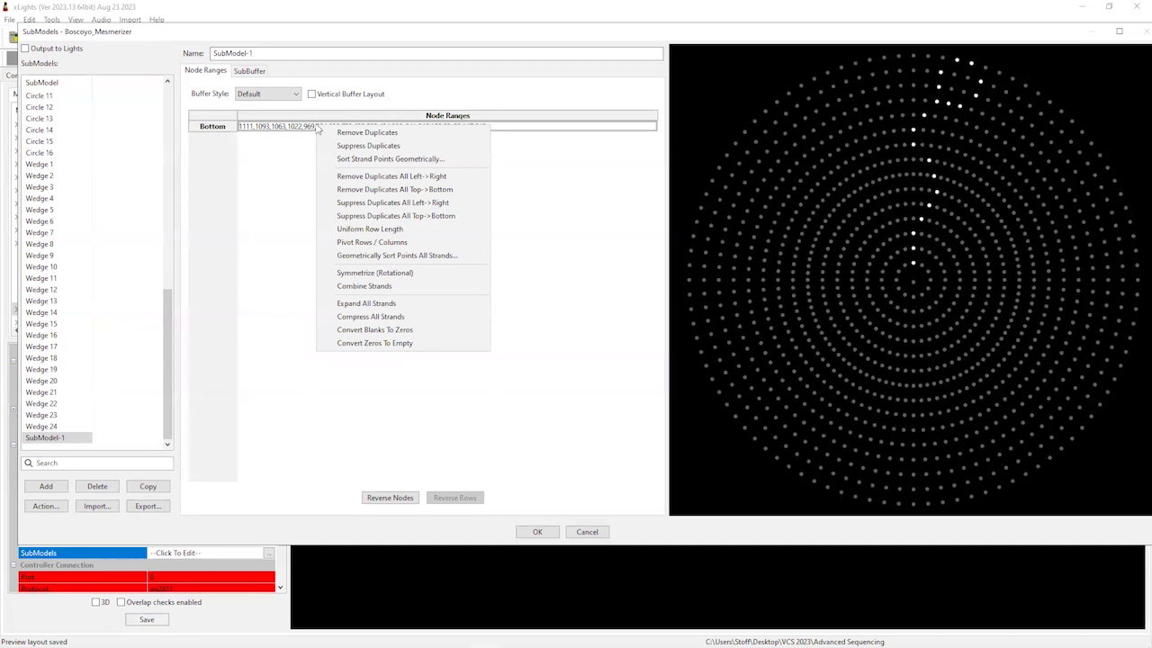
click(392, 274)
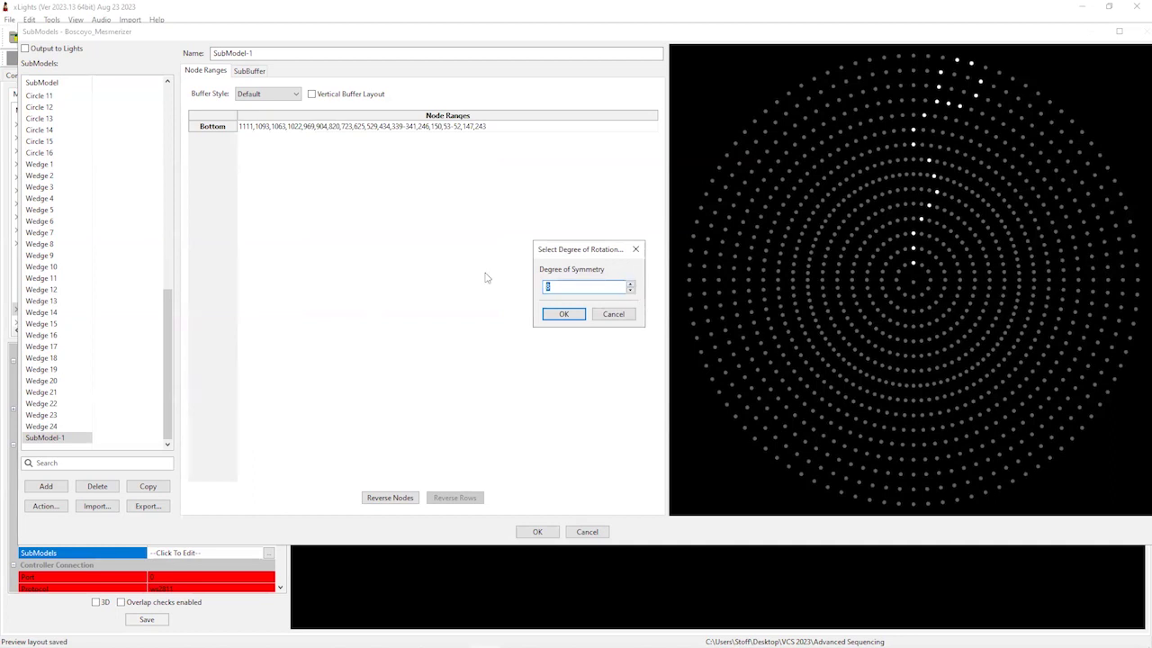
text(12)
click(559, 314)
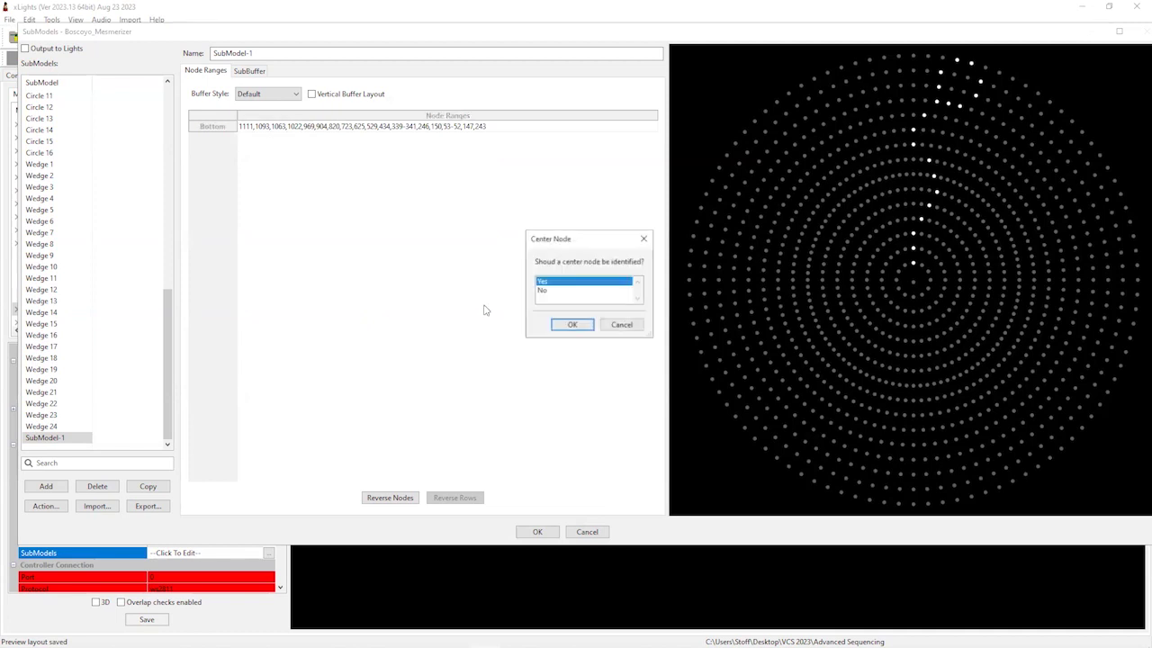
click(544, 290)
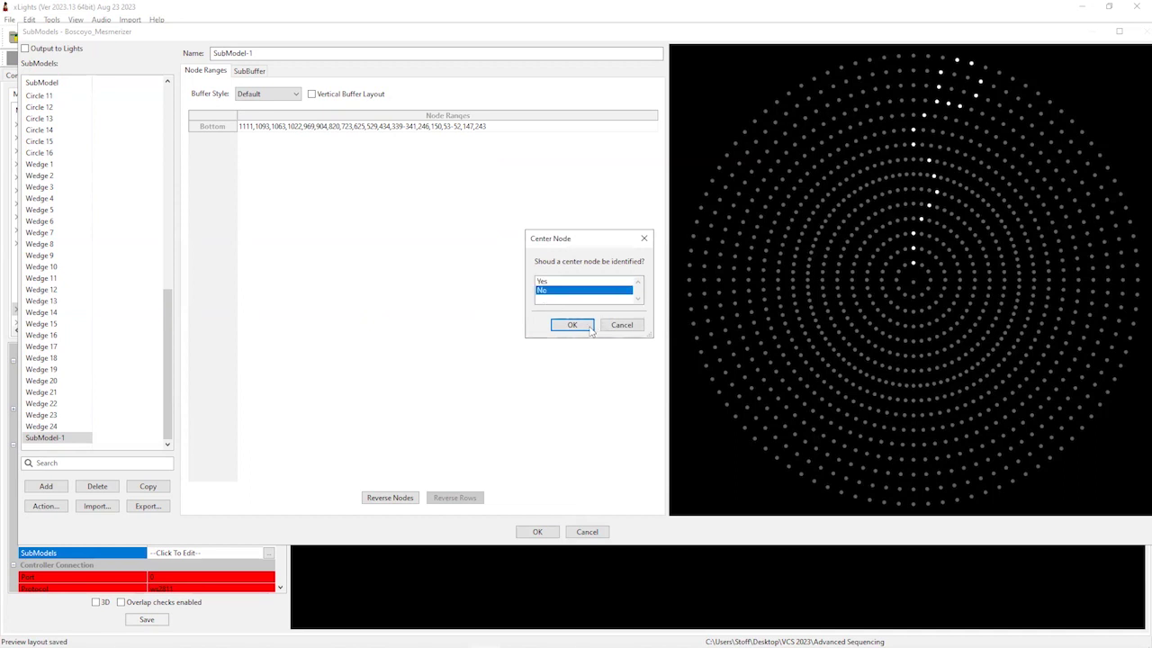
click(572, 325)
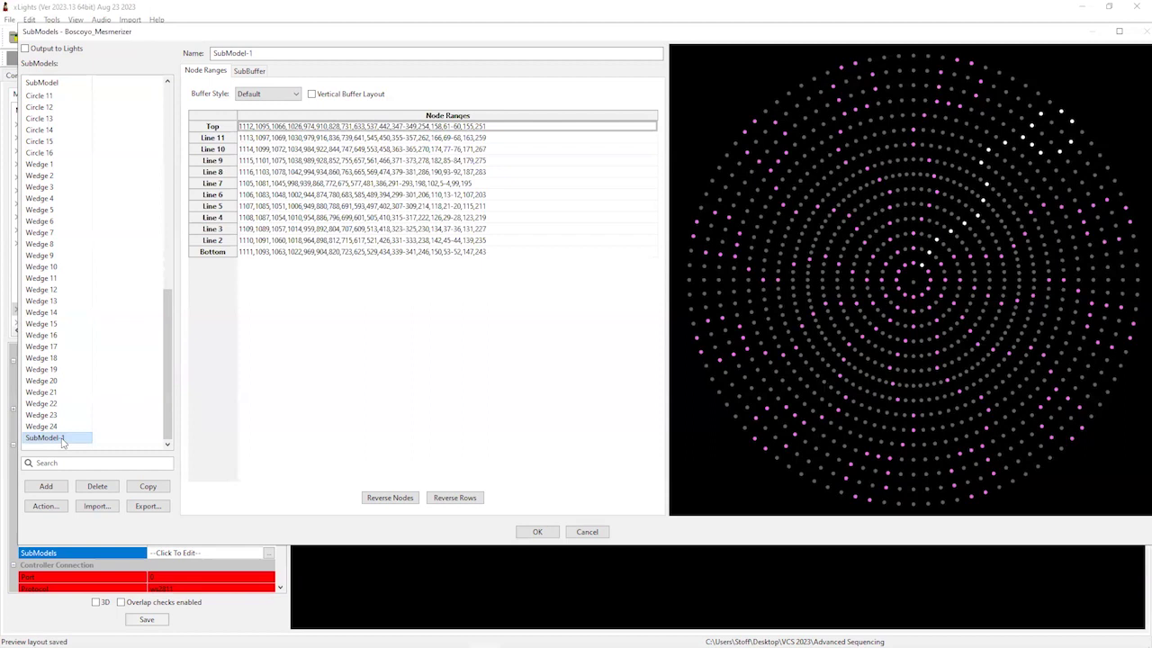
- Move SubModel-1 up the list between Matrix_Text and Star1, and check its individual node rows in the preview
drag(65, 438, 52, 112)
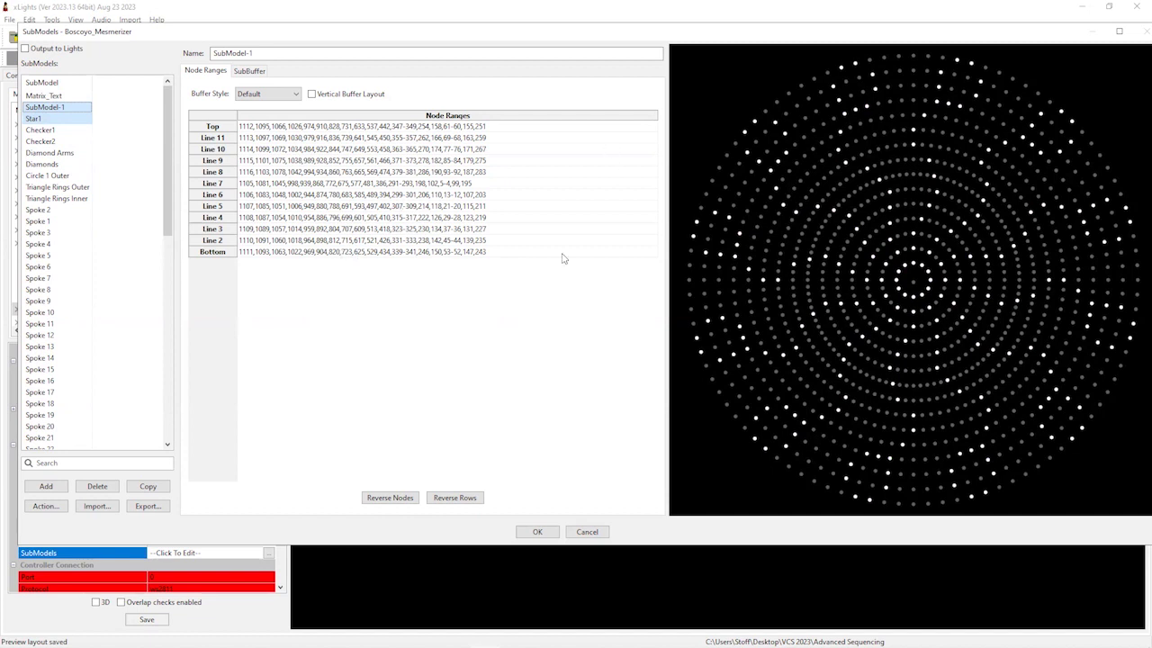
click(427, 127)
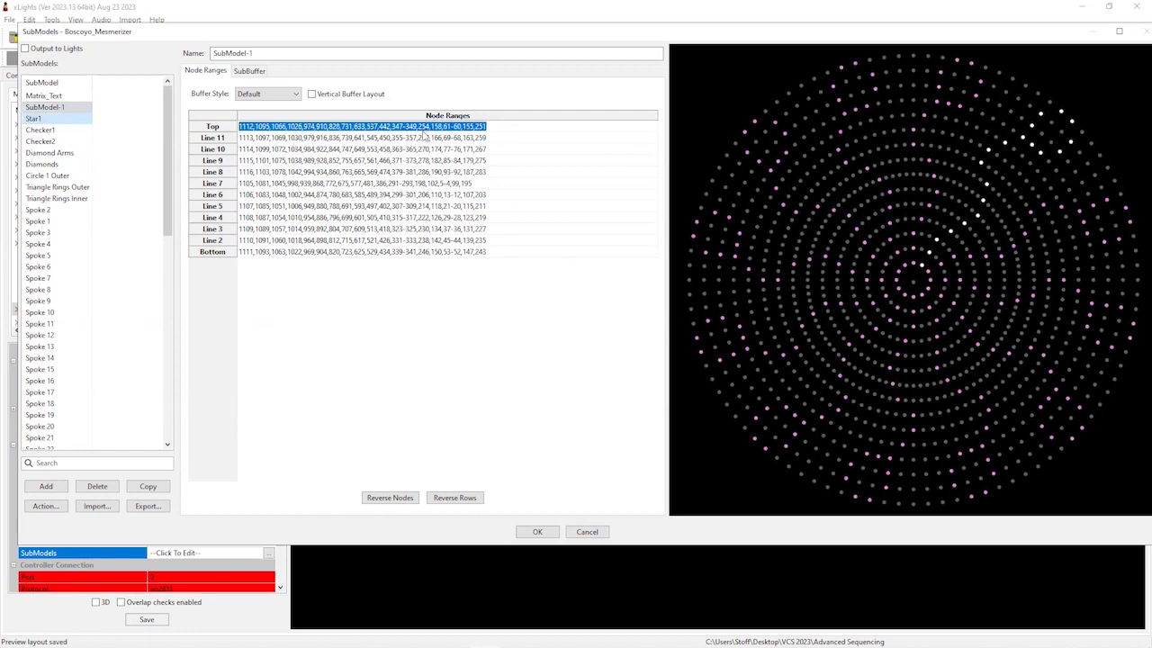
click(418, 140)
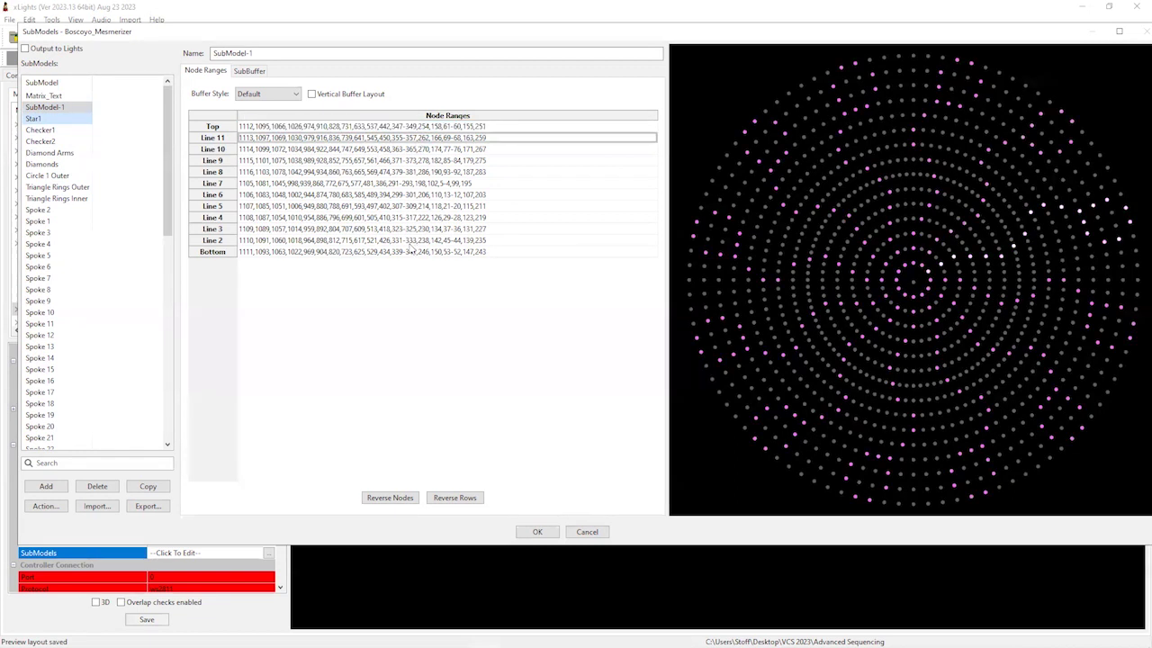
click(405, 253)
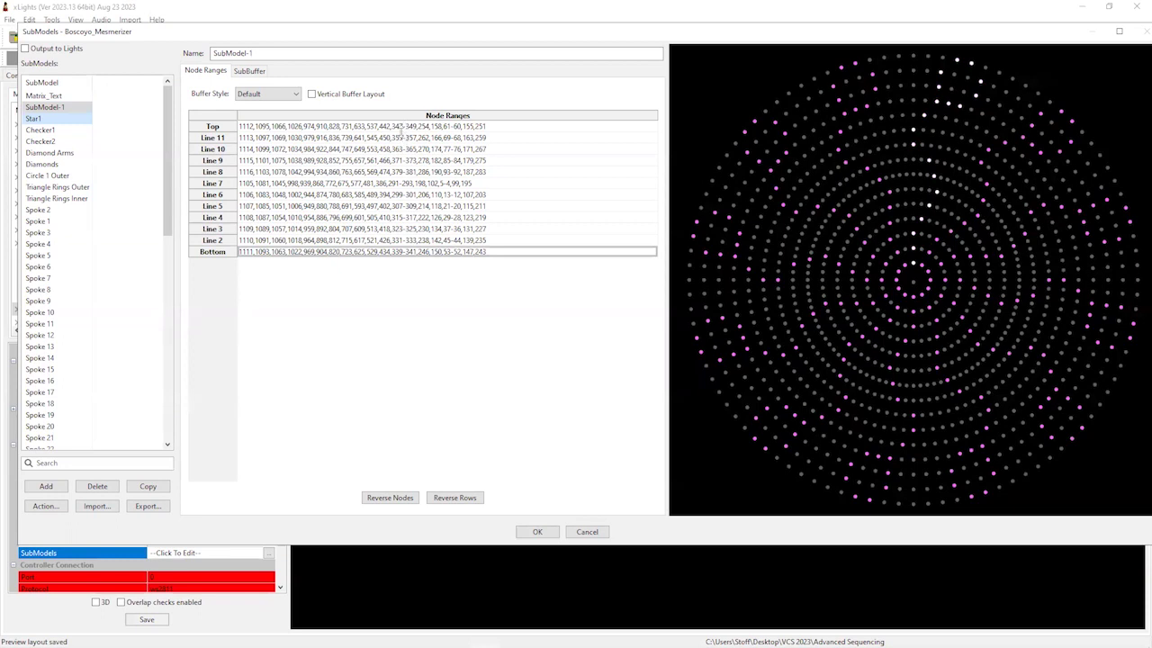
- Delete all of SubModel-1's symmetrized rows, keeping only the originally drawn bottom row
key(ctrl+Home)
drag(667, 177, 744, 177)
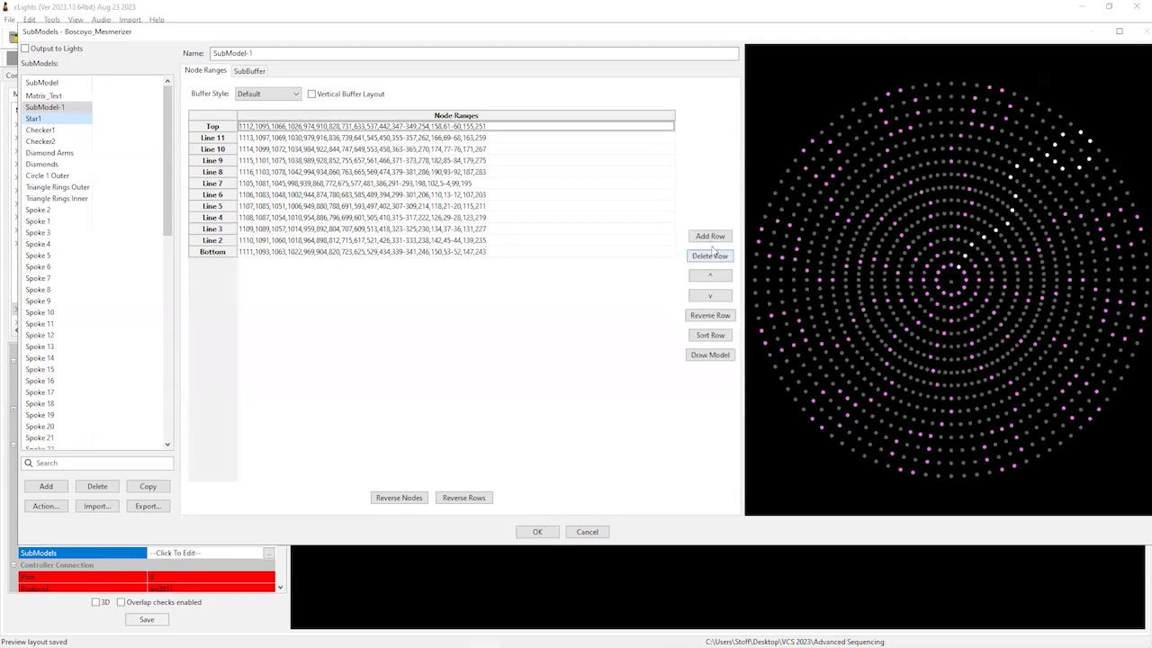
click(711, 255)
click(711, 255)
click(710, 256)
click(711, 256)
click(710, 255)
click(711, 256)
click(711, 256)
click(711, 255)
click(711, 256)
click(711, 256)
click(711, 256)
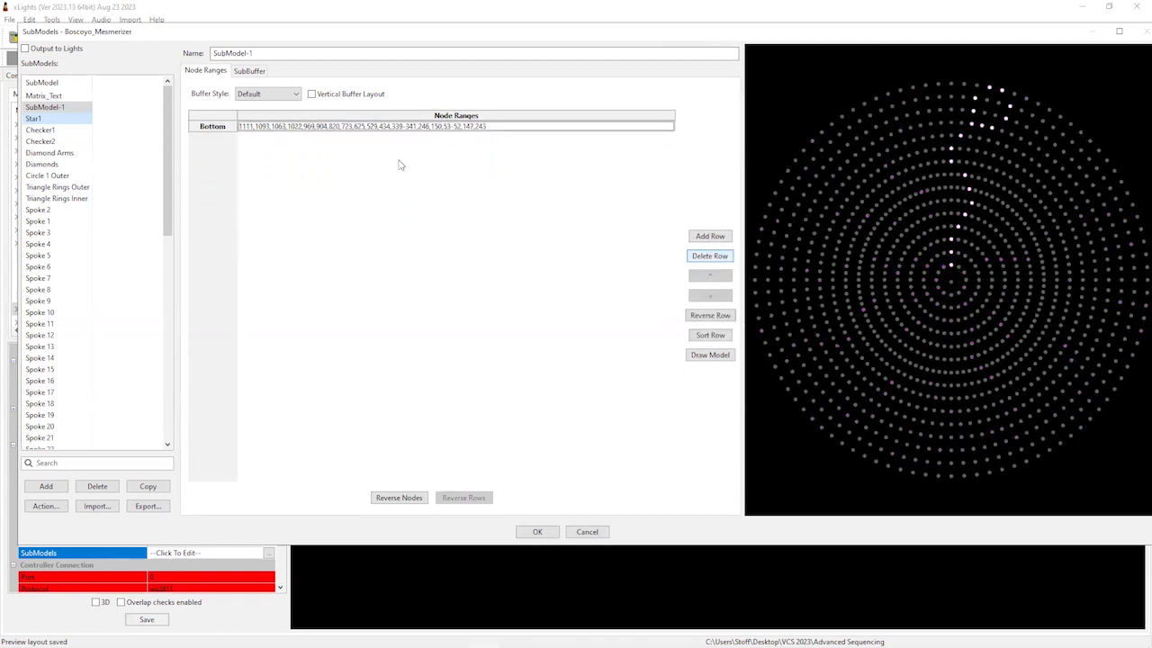
- Try to symmetrize SubModel-1's remaining row rotationally with a degree of symmetry of 14
right_click(412, 129)
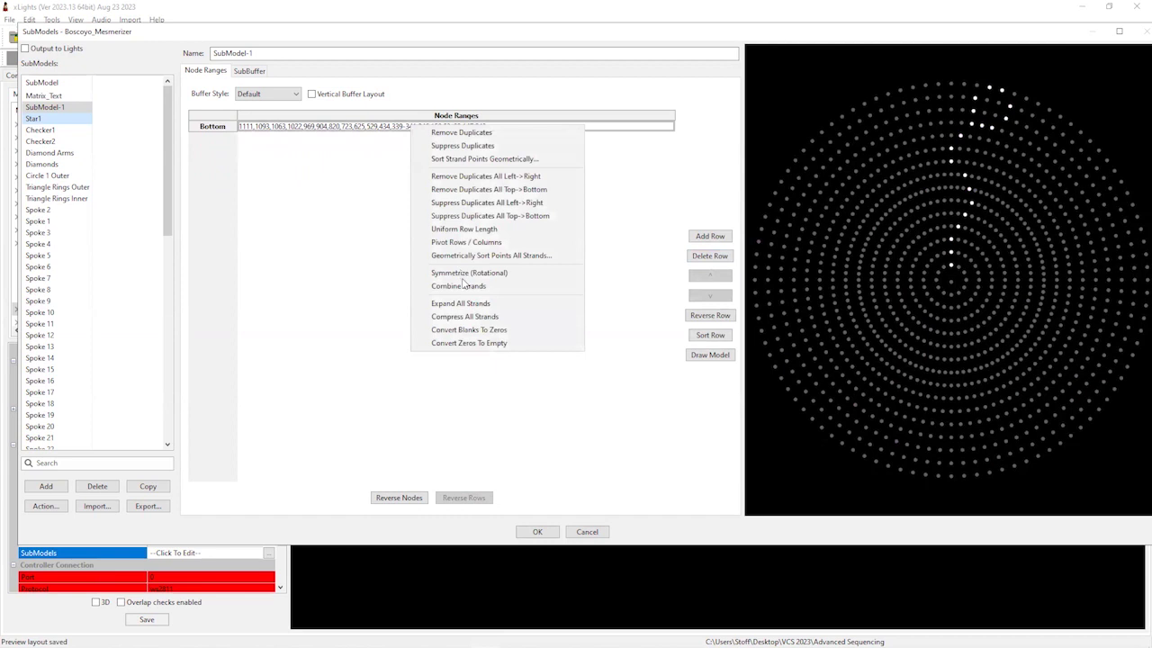
click(466, 273)
click(631, 284)
click(630, 285)
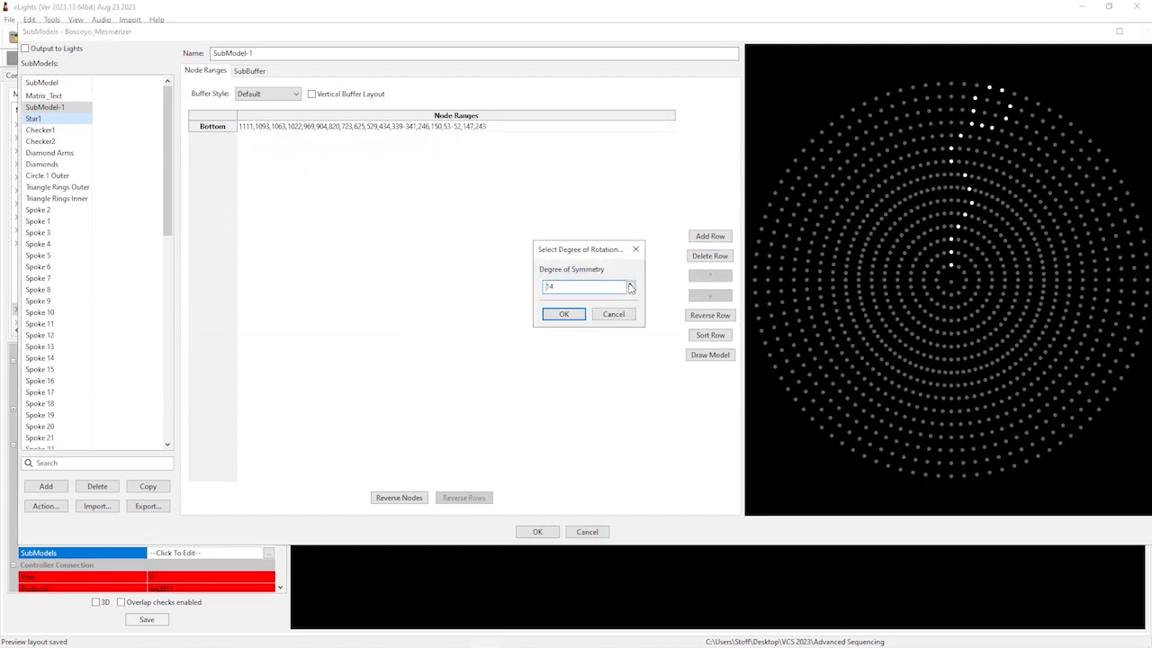
click(562, 314)
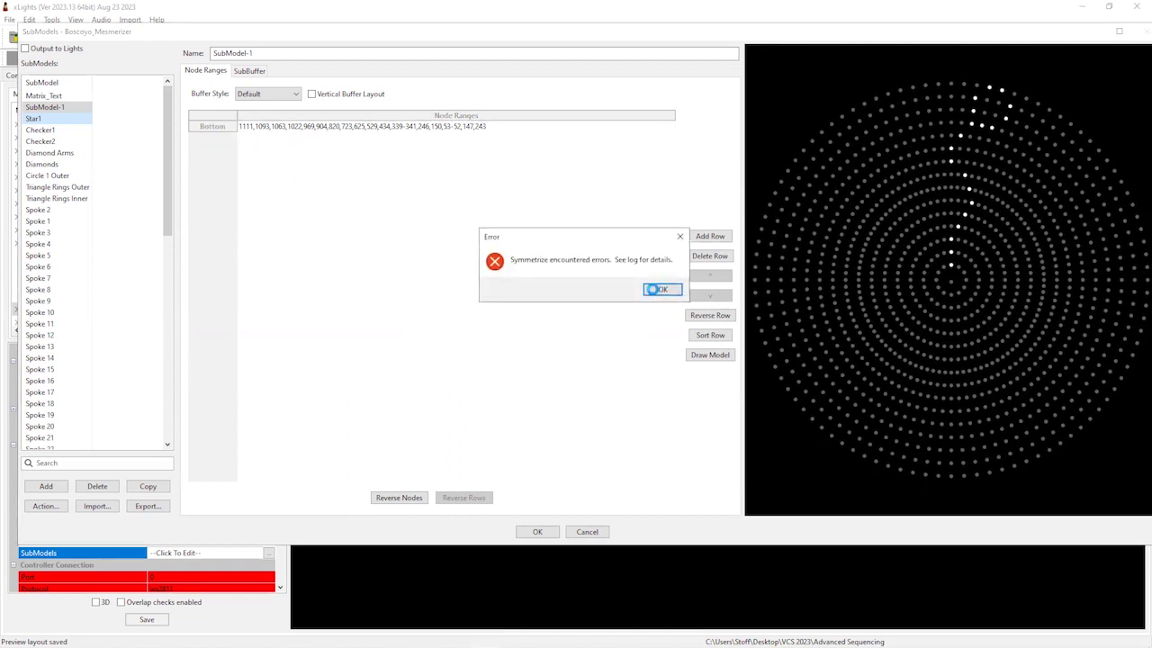
click(649, 289)
click(954, 195)
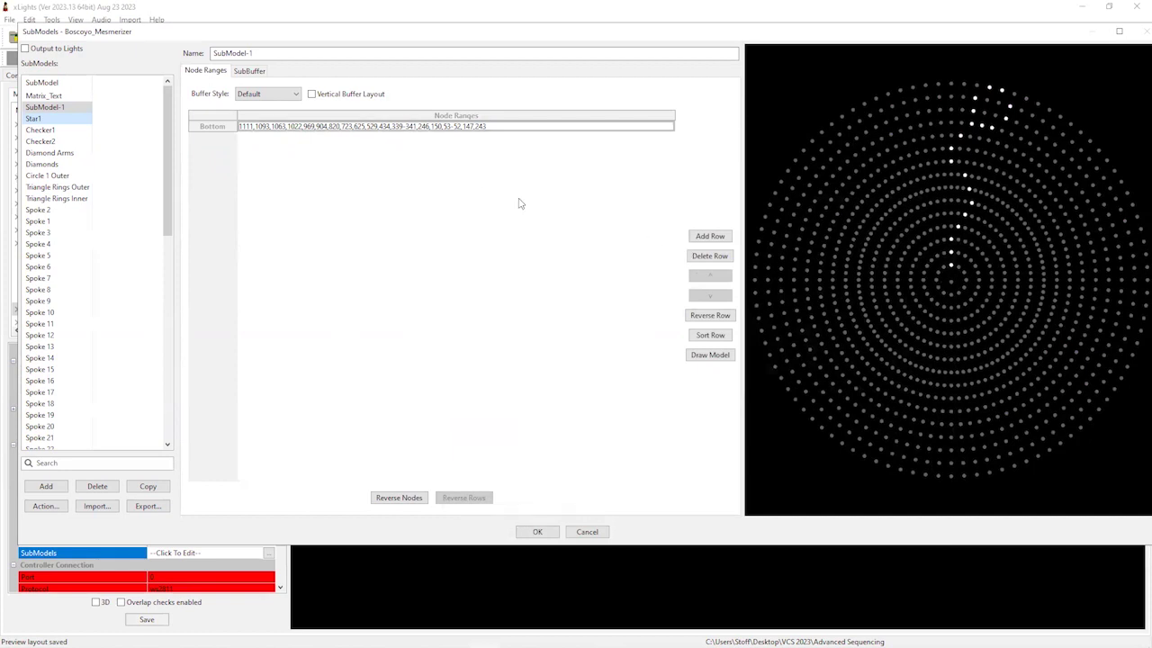
- Retry the rotational symmetrize on SubModel-1's bottom row with a degree of symmetry of 14, and close its log
right_click(453, 133)
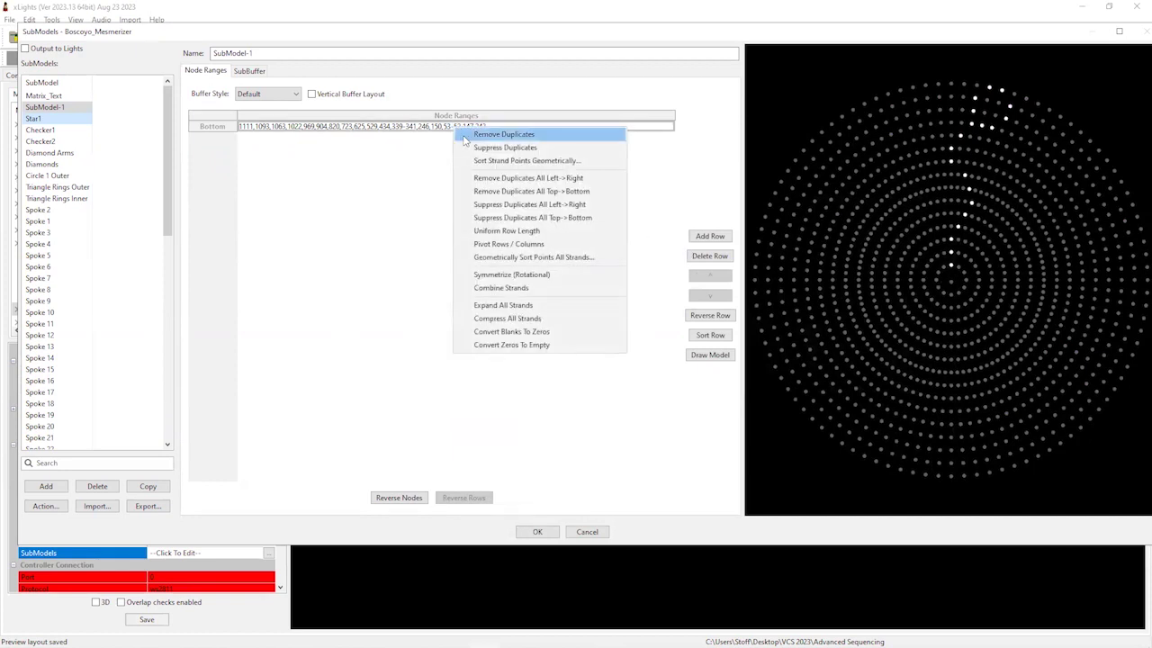
click(483, 278)
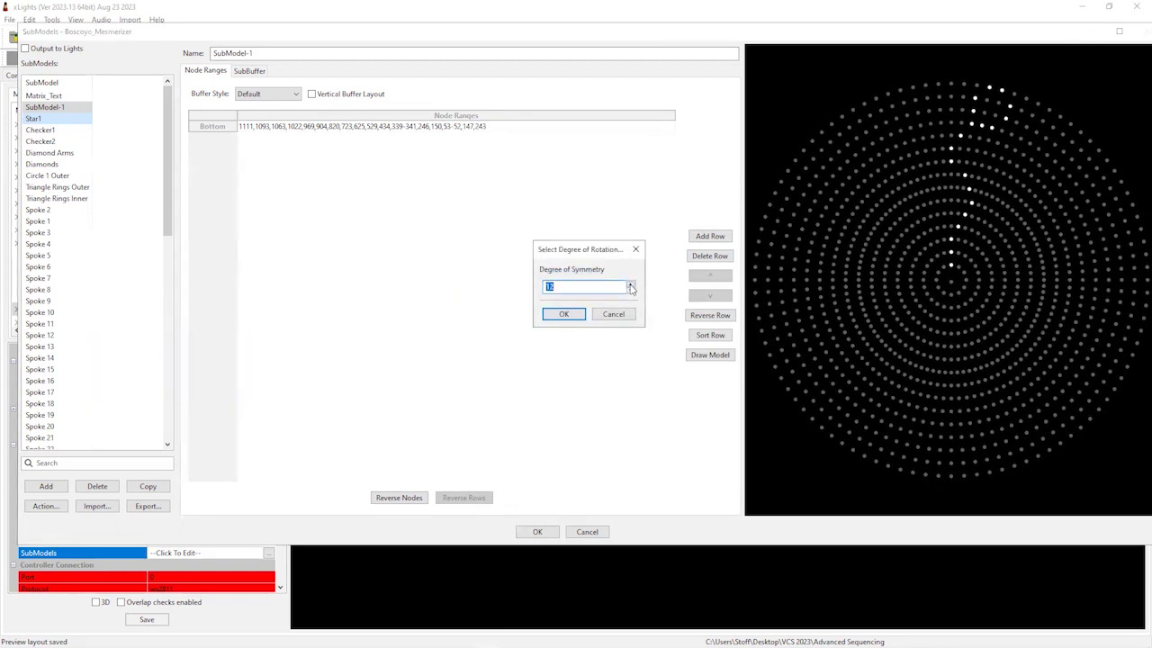
click(576, 315)
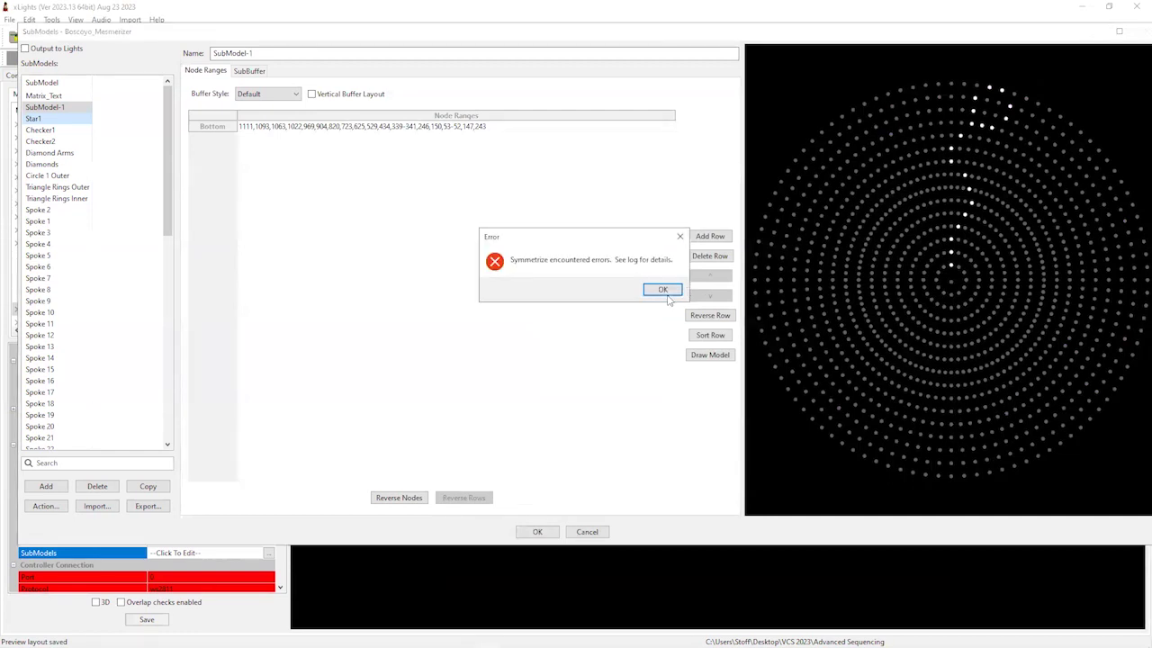
click(660, 288)
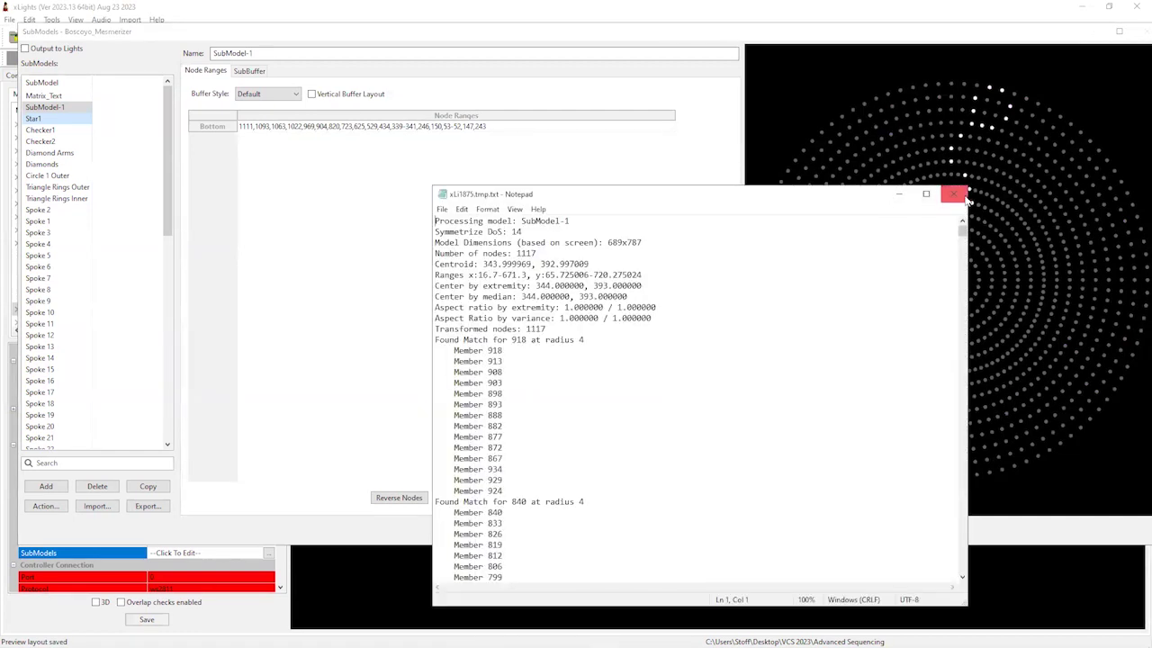
click(950, 195)
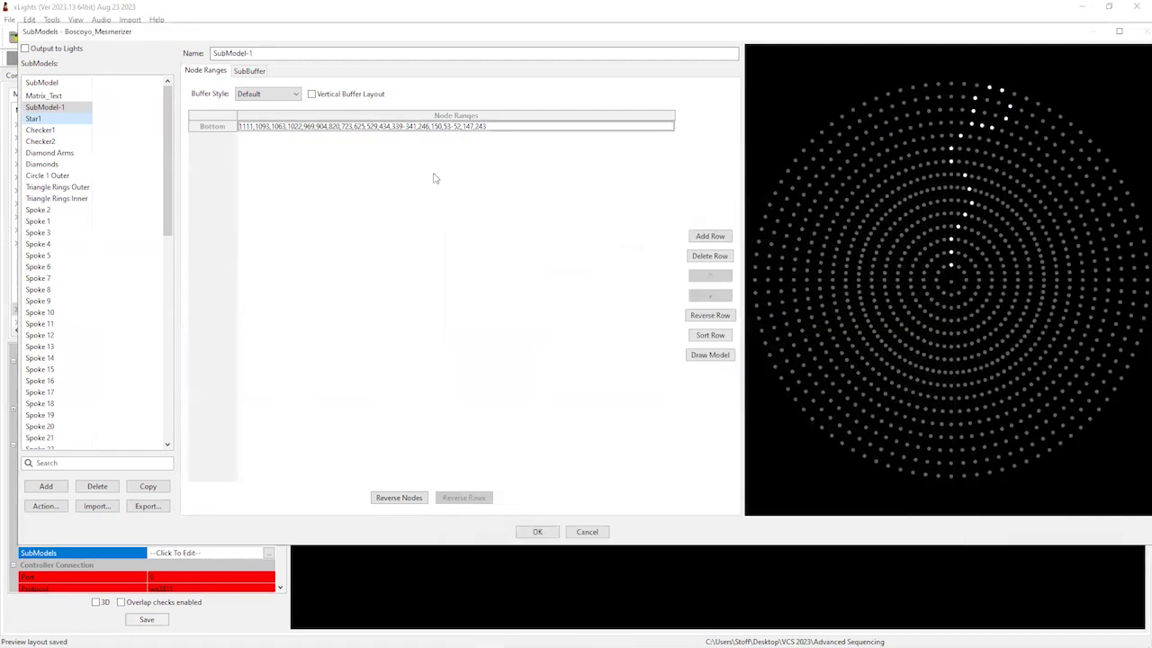
- Symmetrize SubModel-1's bottom row rotationally with a degree of symmetry of 12 and no center node identified
right_click(412, 128)
click(542, 272)
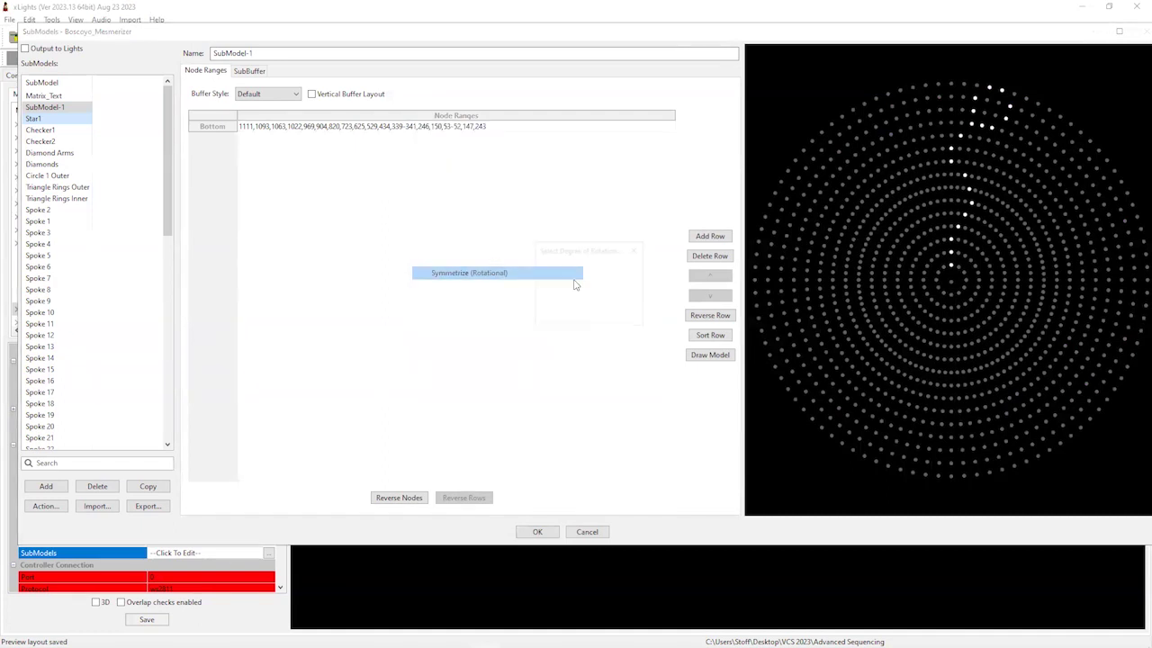
click(630, 284)
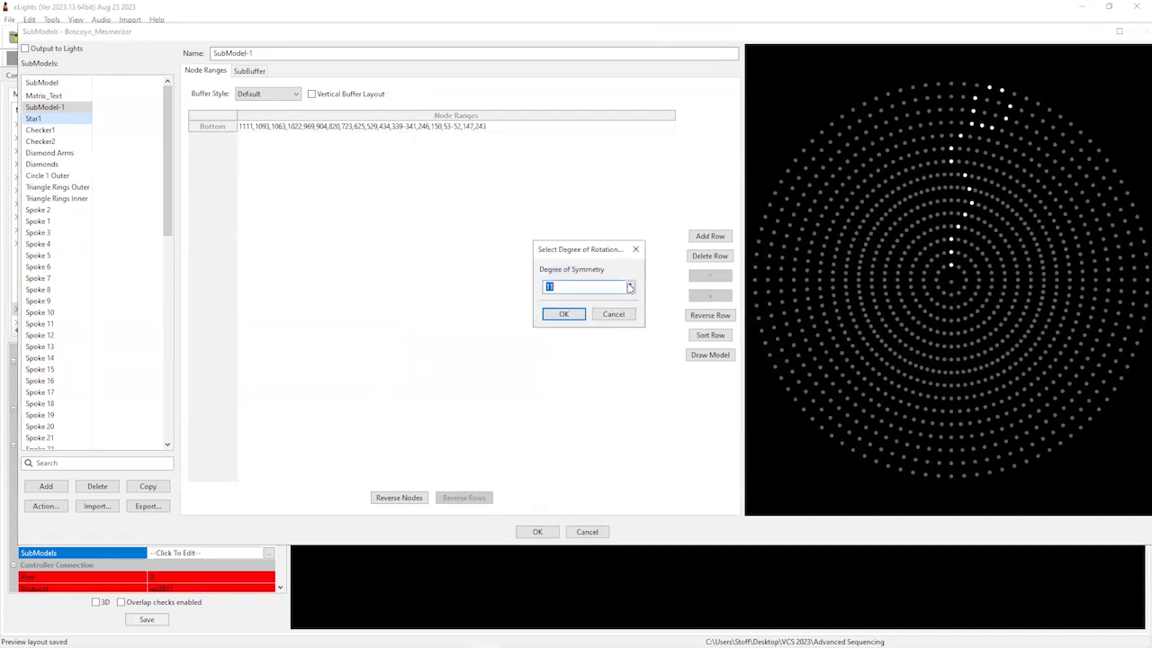
click(564, 314)
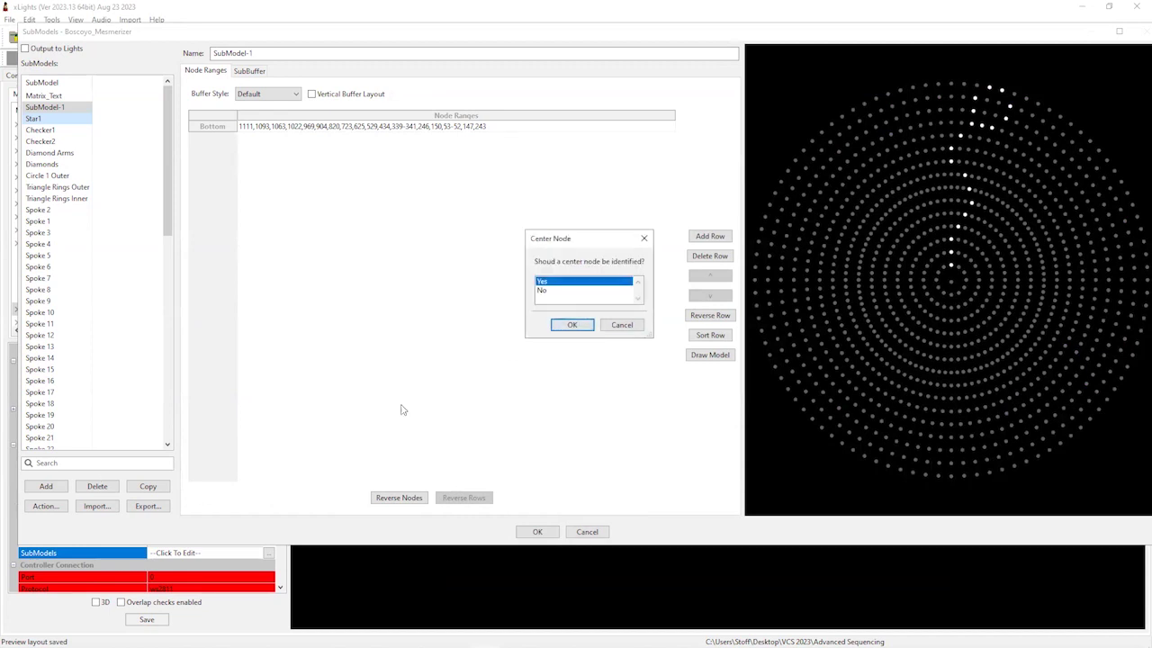
click(542, 290)
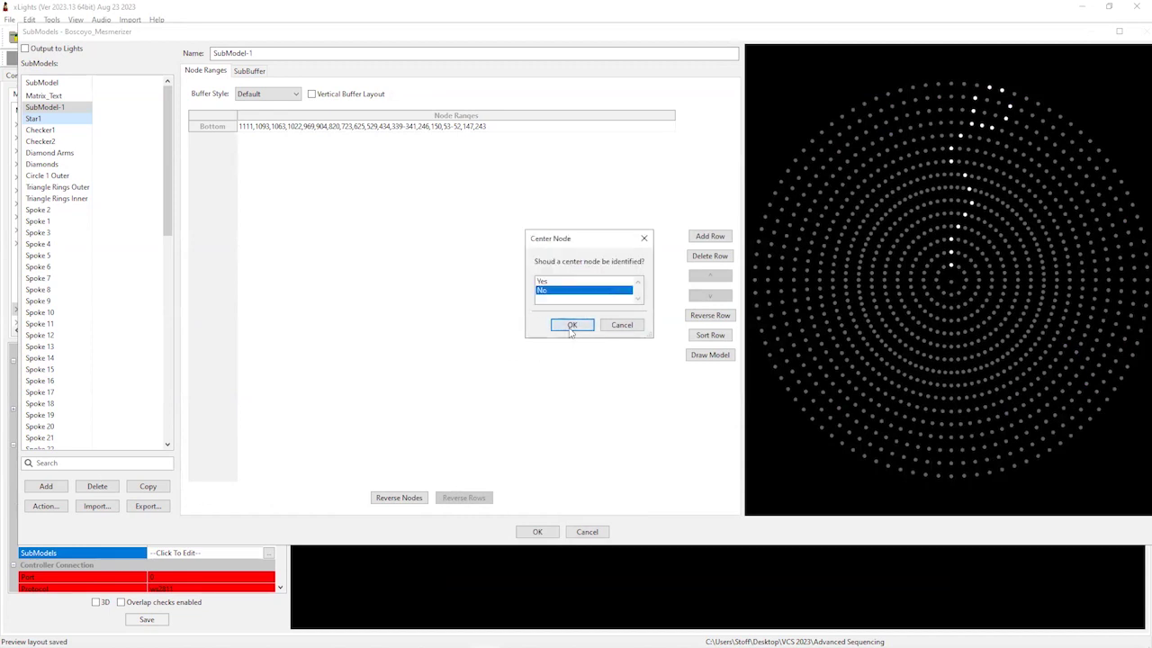
click(571, 325)
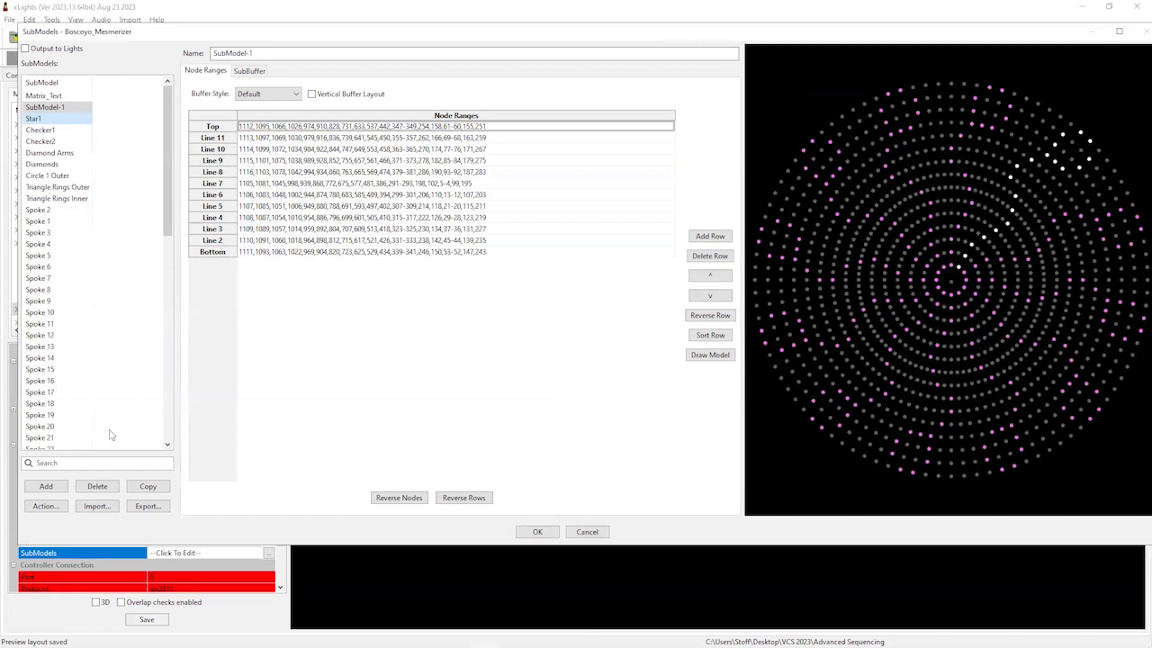
- Rename SubModel-1 as Squiggle, accept the submodel edits and save the layout
click(56, 107)
click(263, 57)
key(ctrl+a)
text(S)
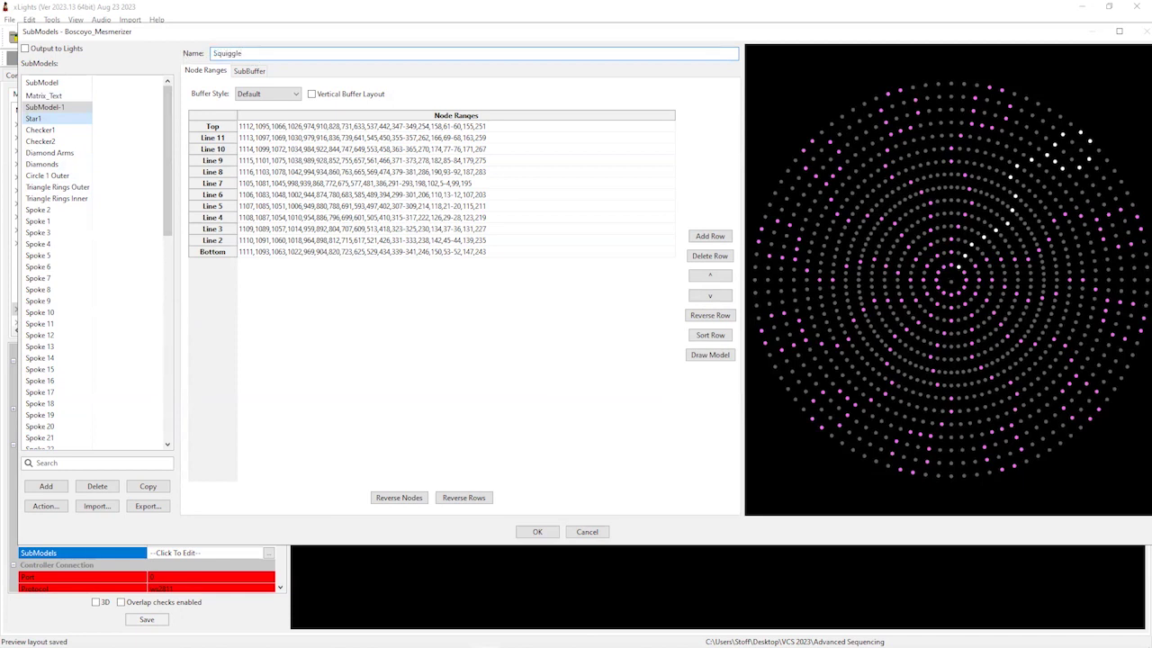
click(537, 532)
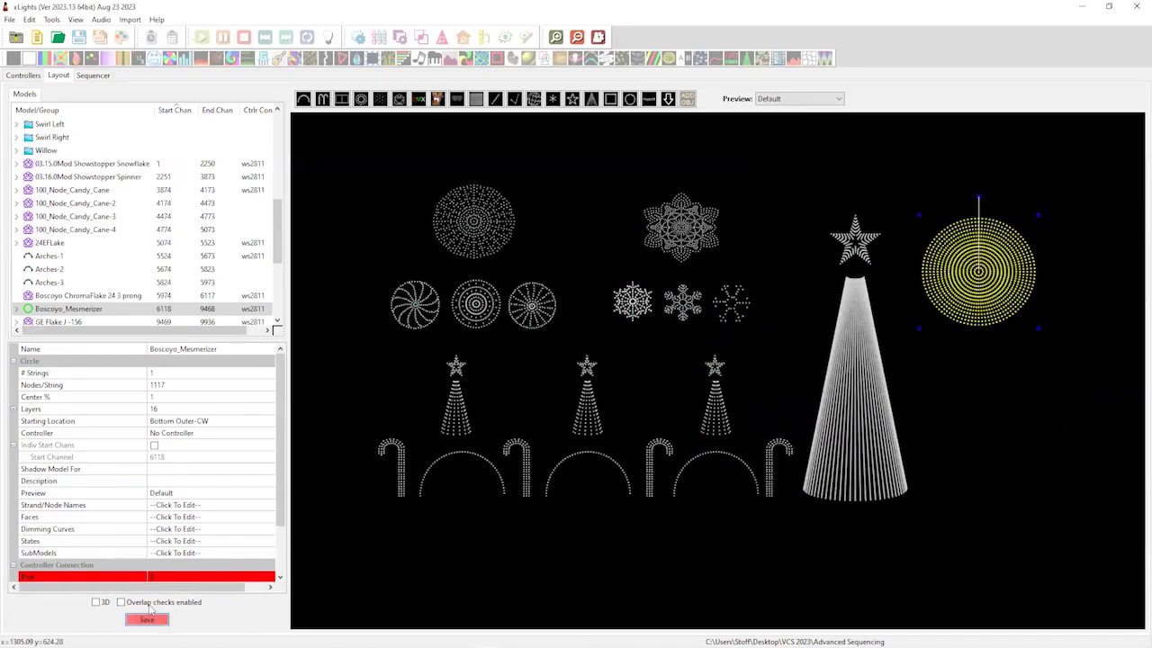
click(147, 618)
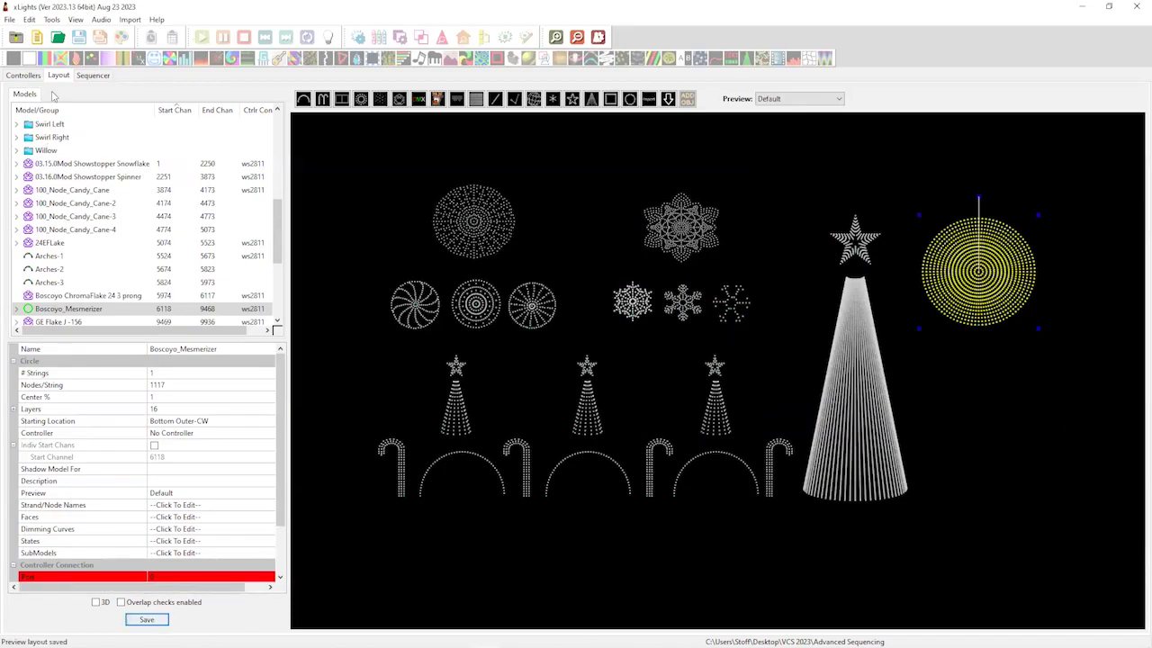
- Create a new animation sequence in the Sequencer
click(94, 77)
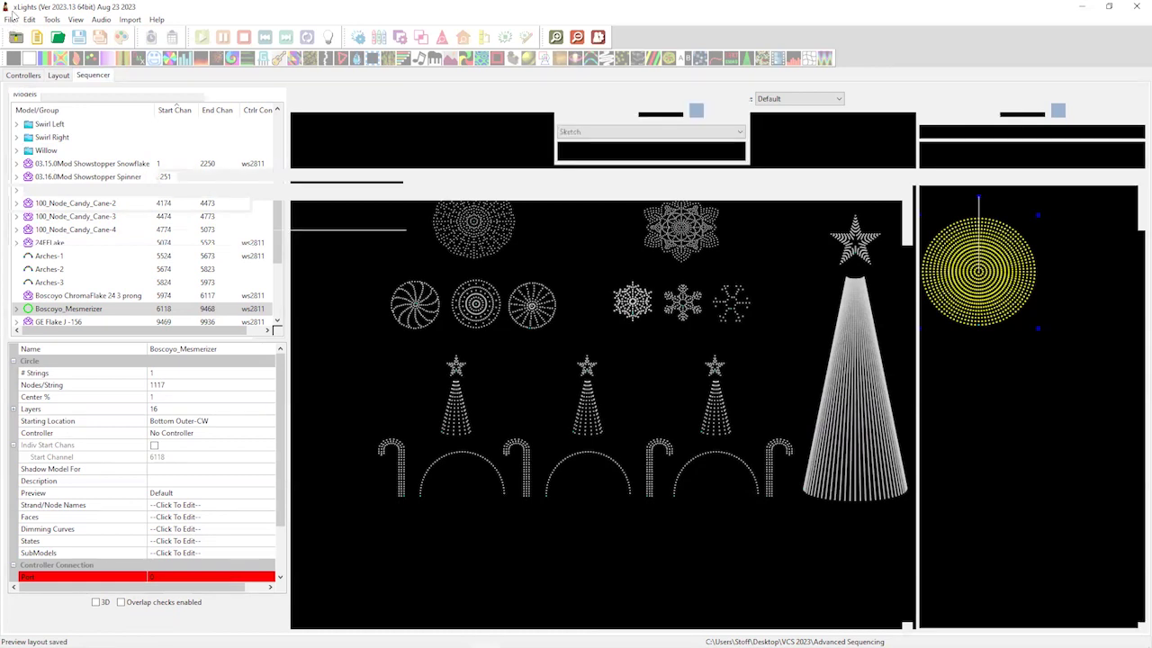
click(9, 19)
mouse_move(29, 19)
click(36, 33)
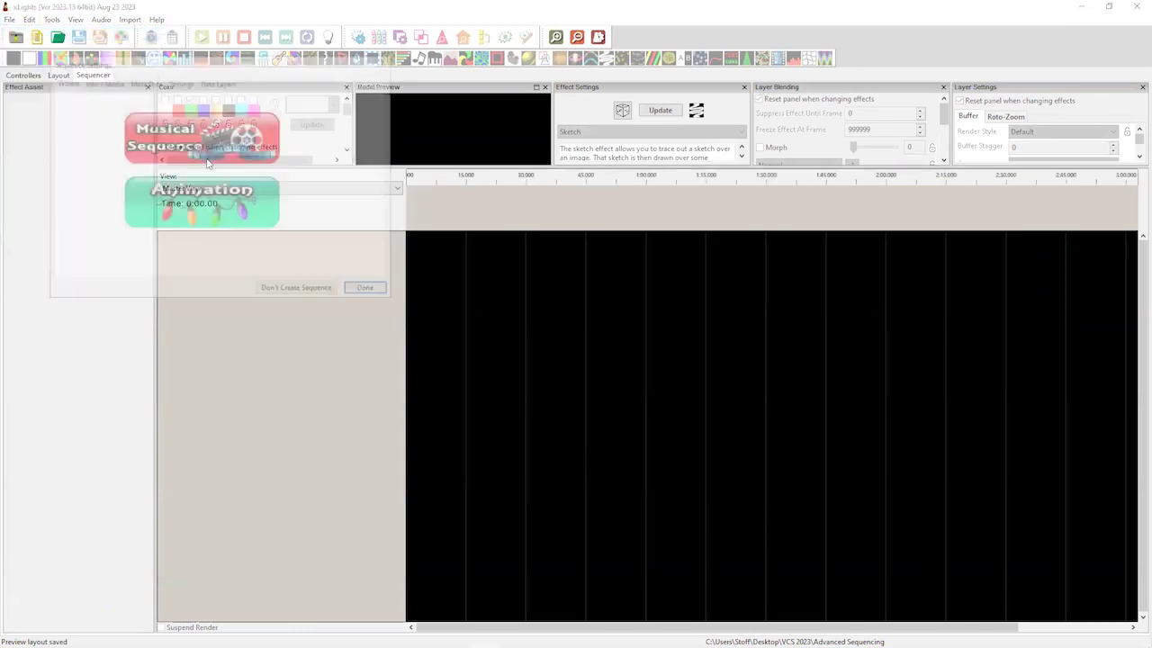
click(211, 205)
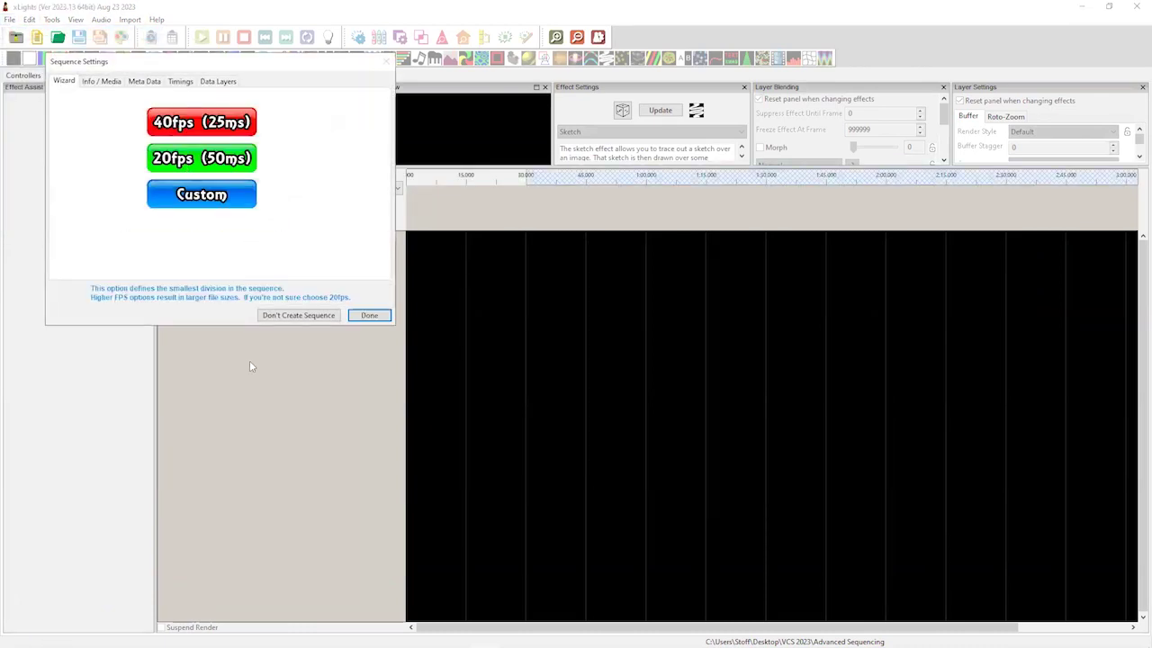
click(178, 198)
click(179, 200)
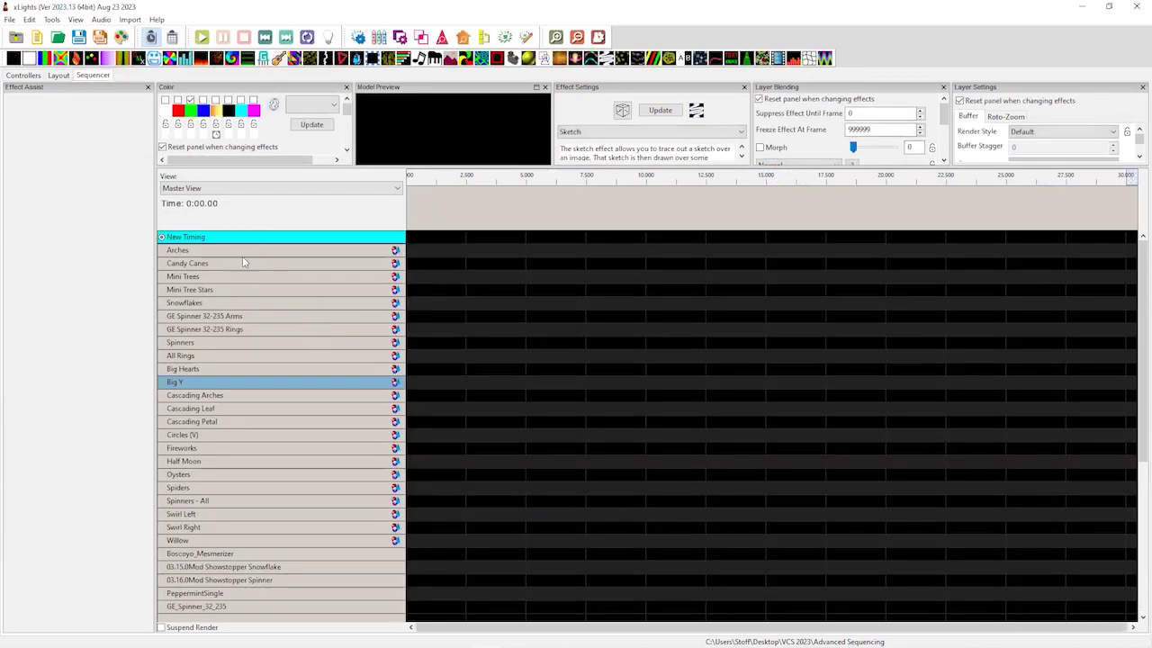
- Sort the Master View's display elements by name but with groups at top
scroll(286, 392, down, 6)
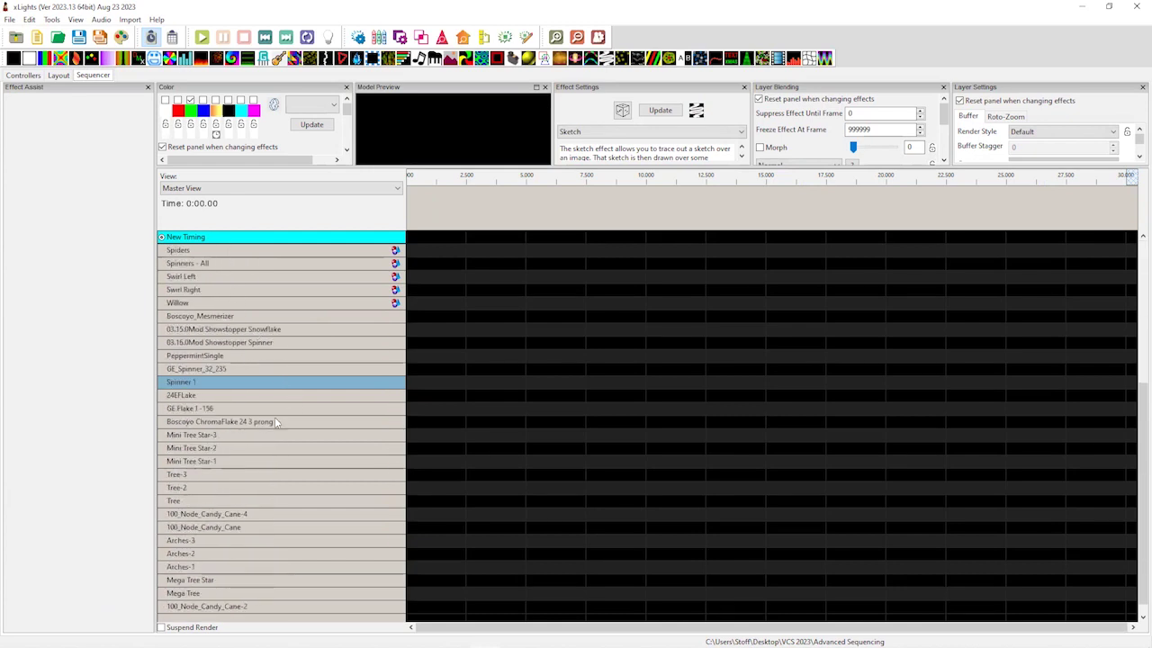
right_click(274, 421)
click(264, 423)
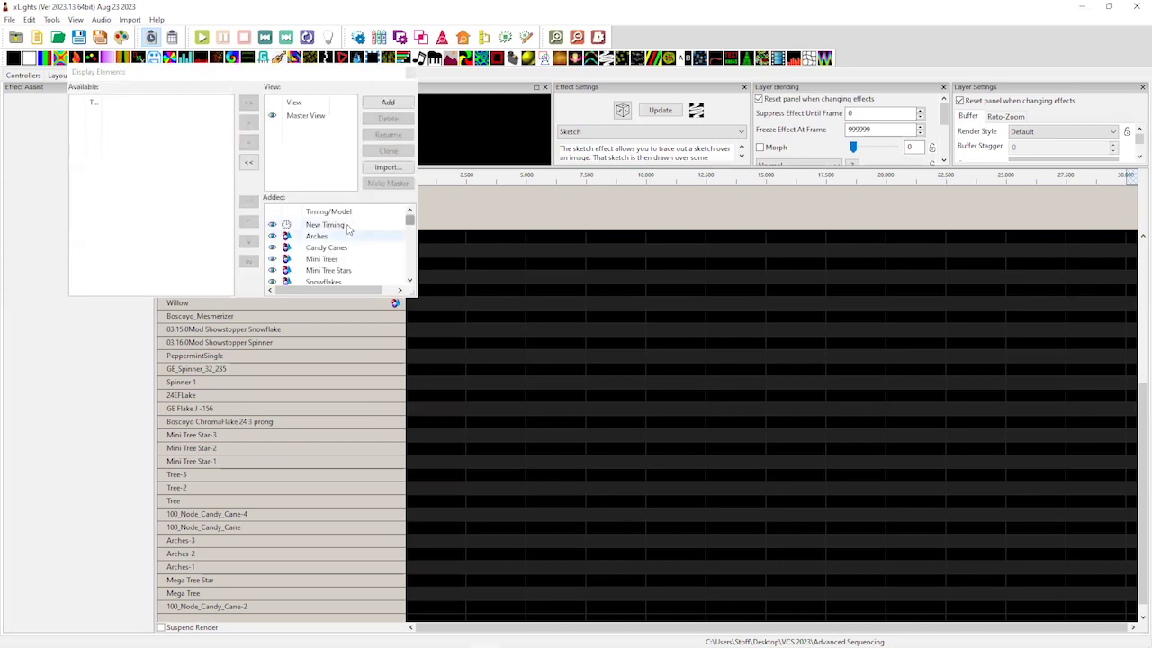
right_click(326, 247)
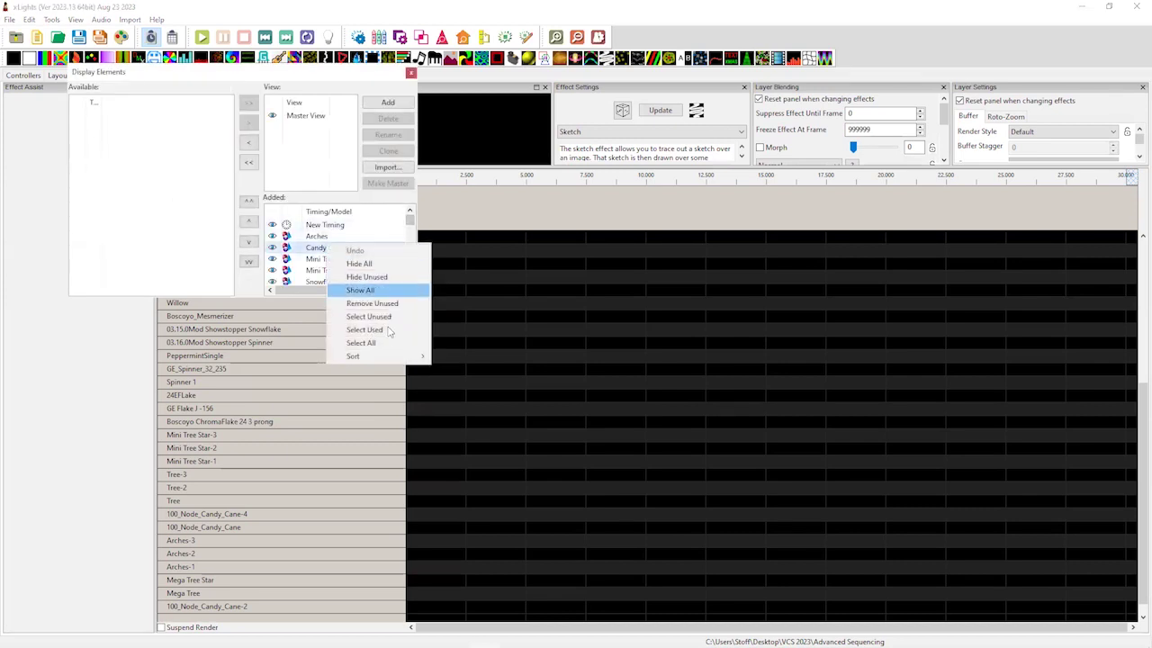
mouse_move(392, 356)
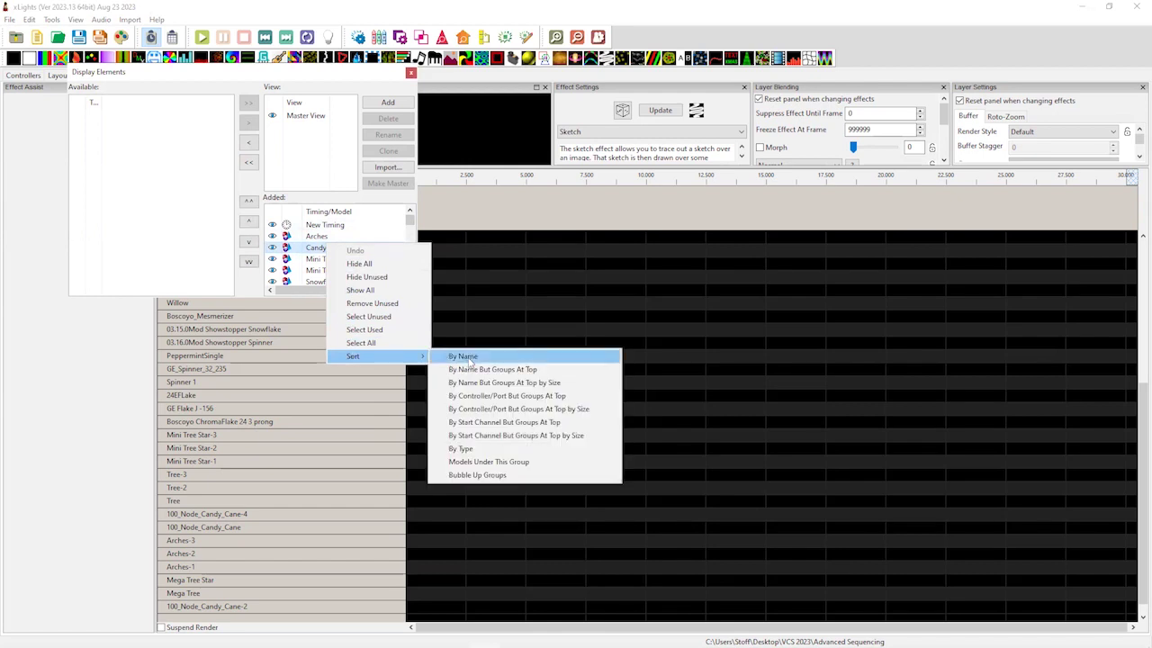
click(461, 371)
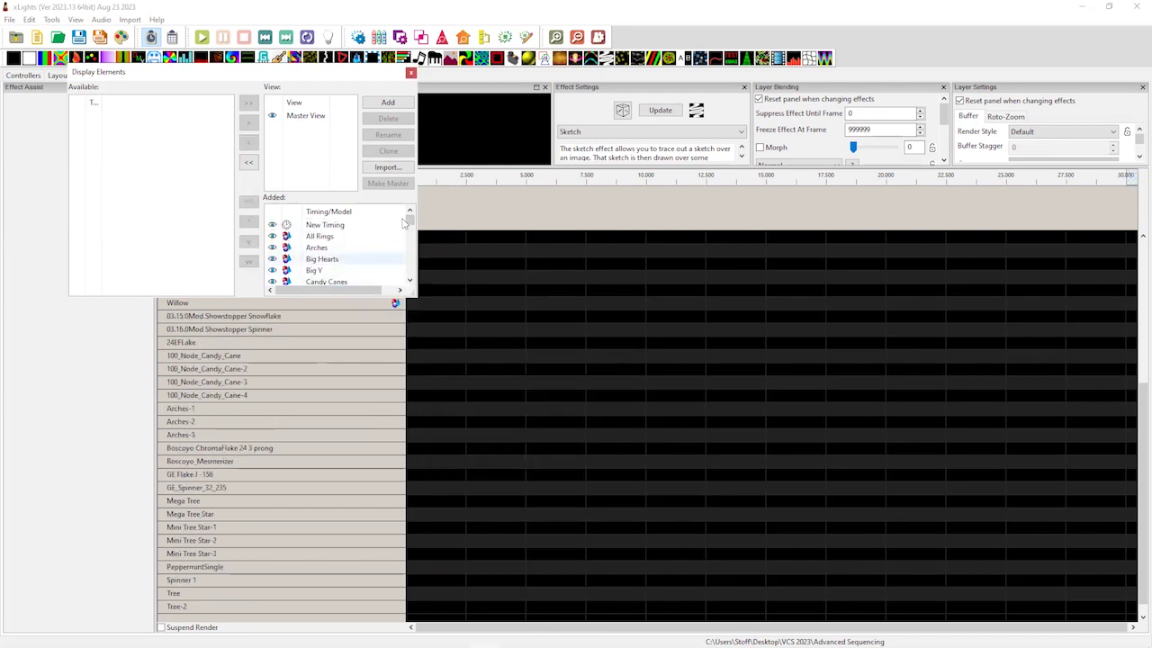
scroll(402, 244, down, 6)
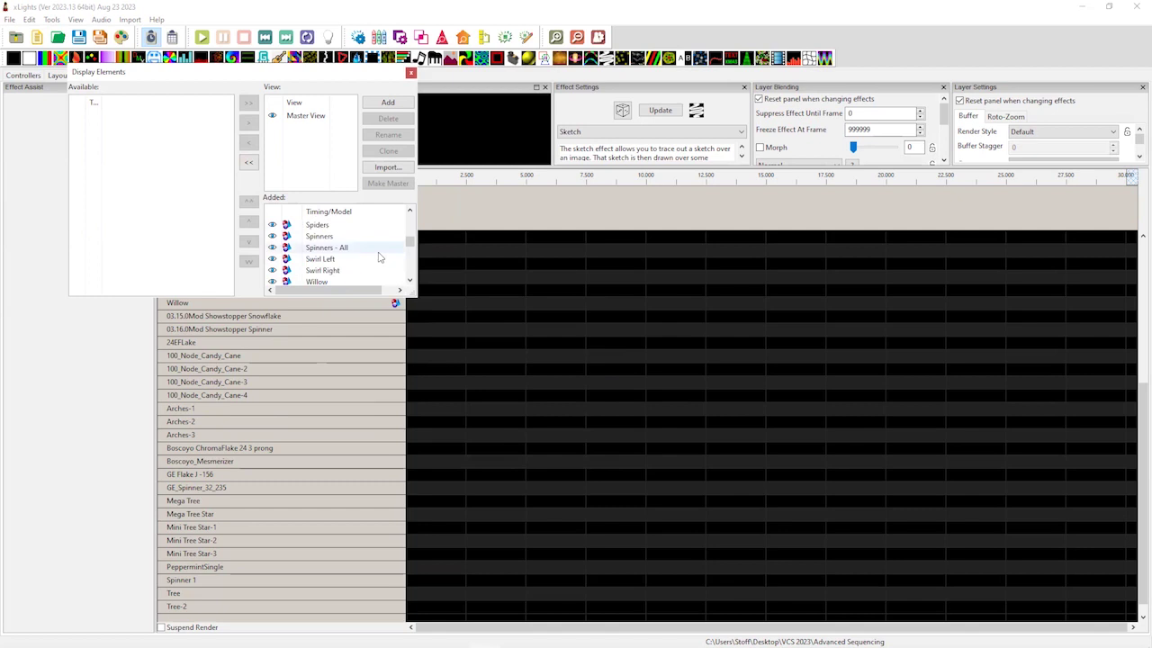
scroll(378, 258, down, 3)
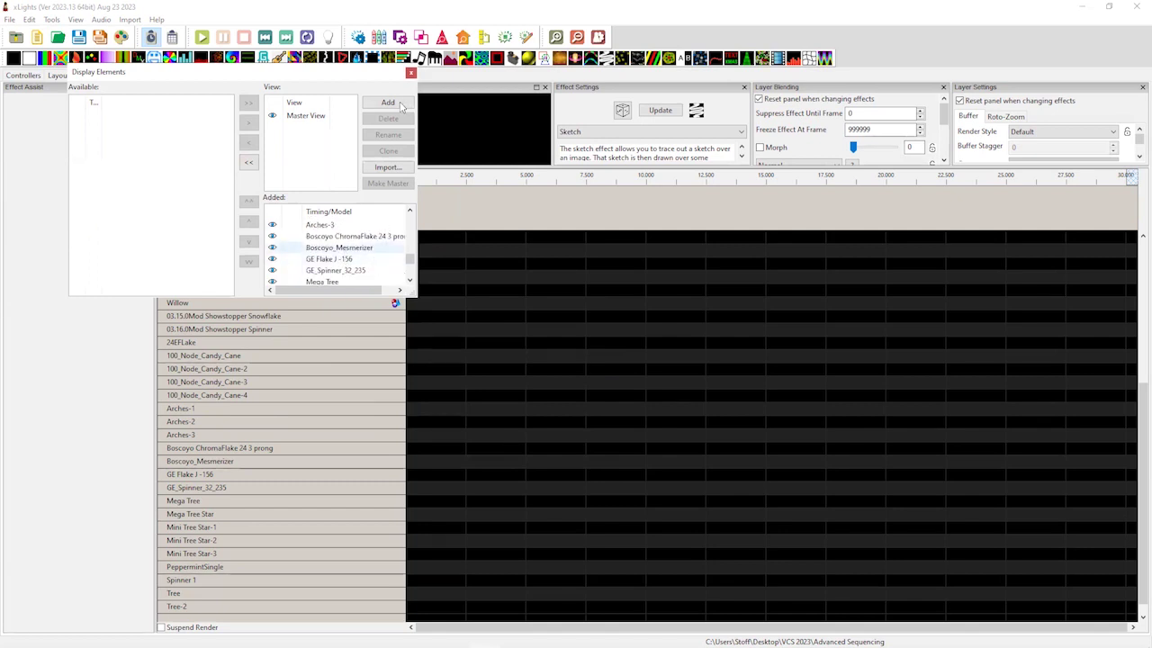
scroll(317, 343, down, 1)
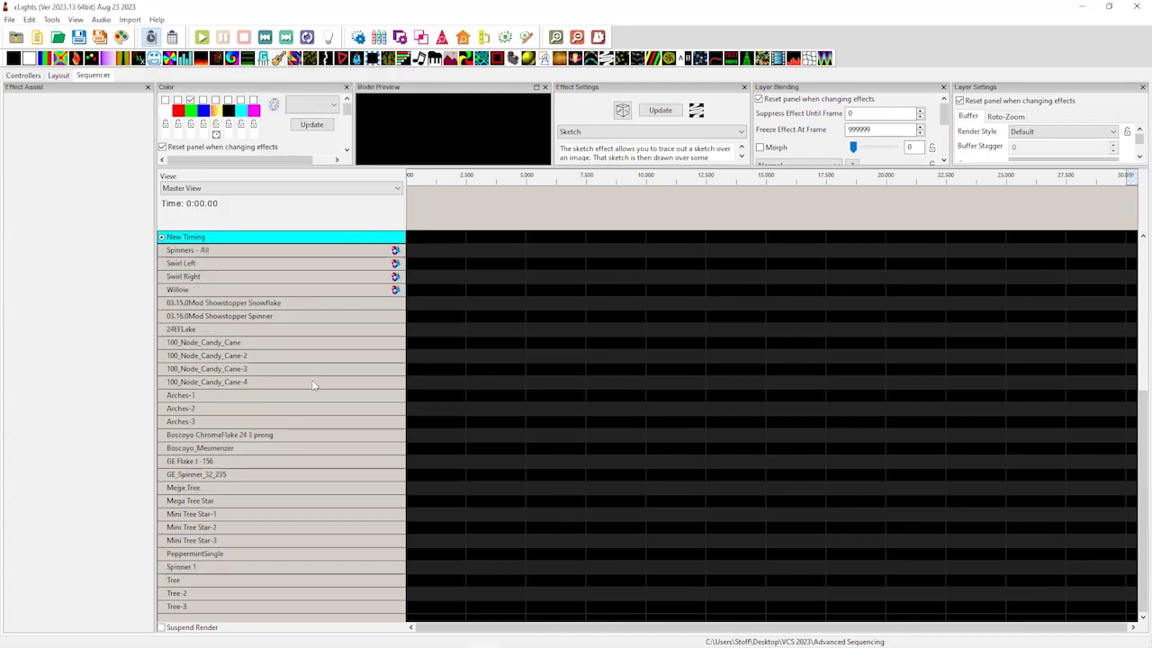
- Expand Boscoyo_Mesmerizer's submodels and mark a New Timing interval from the start to 0:29.925
click(314, 449)
double_click(314, 448)
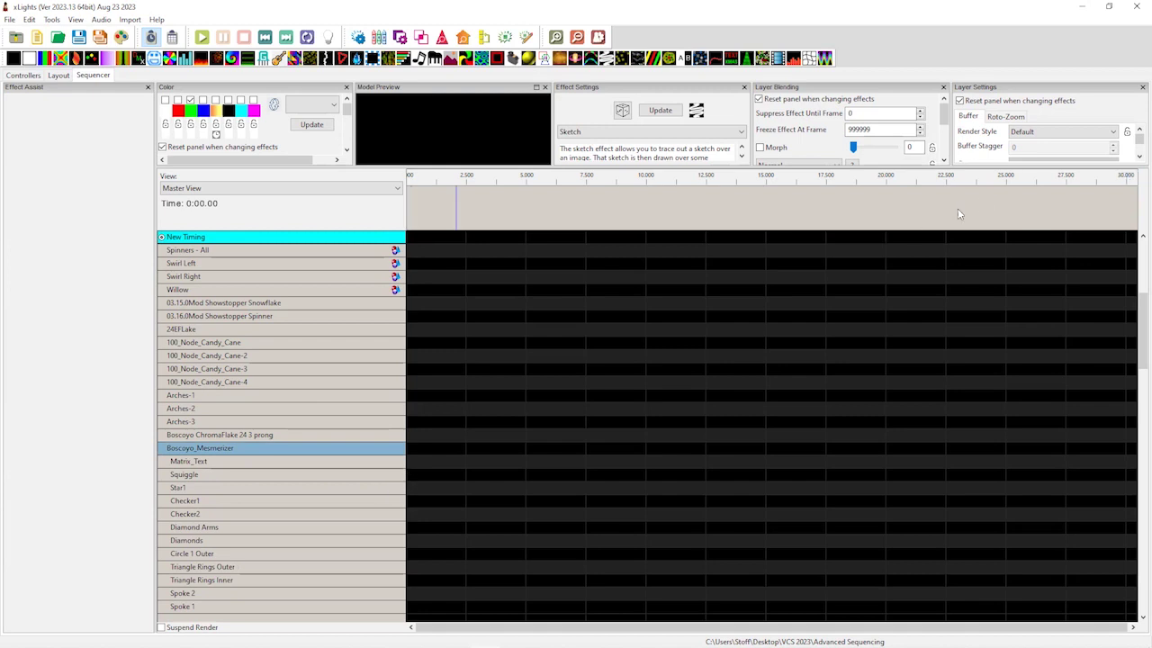
click(1128, 191)
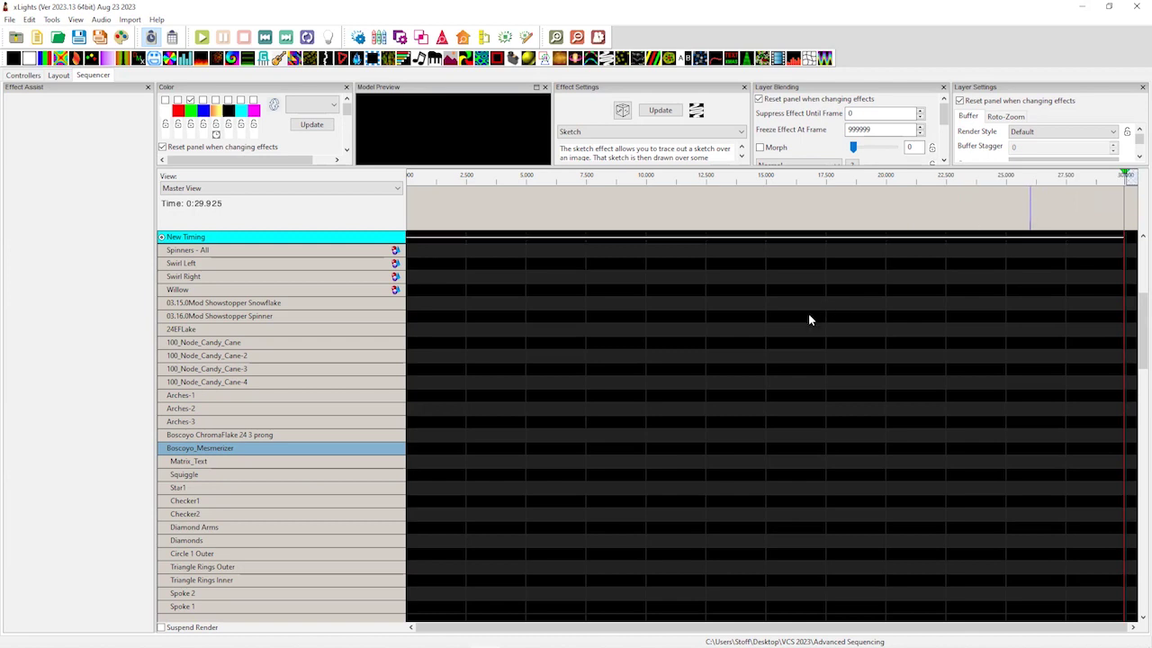
- Add a Single Strand effect to the Squiggle submodel across the whole New Timing interval
click(421, 450)
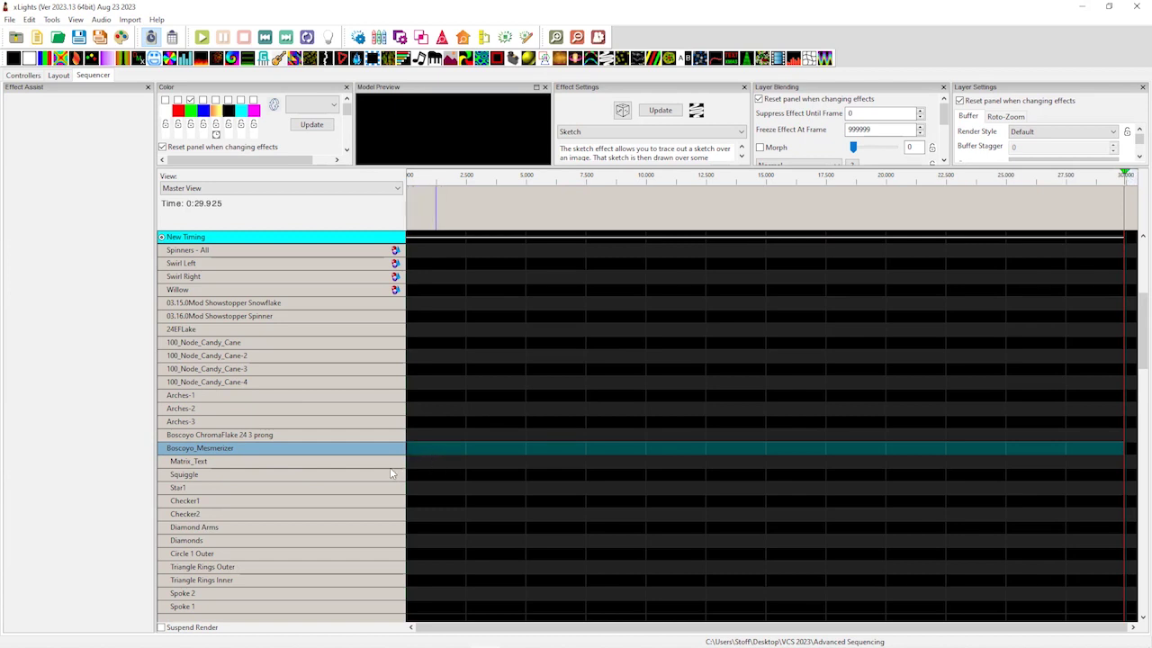
click(431, 476)
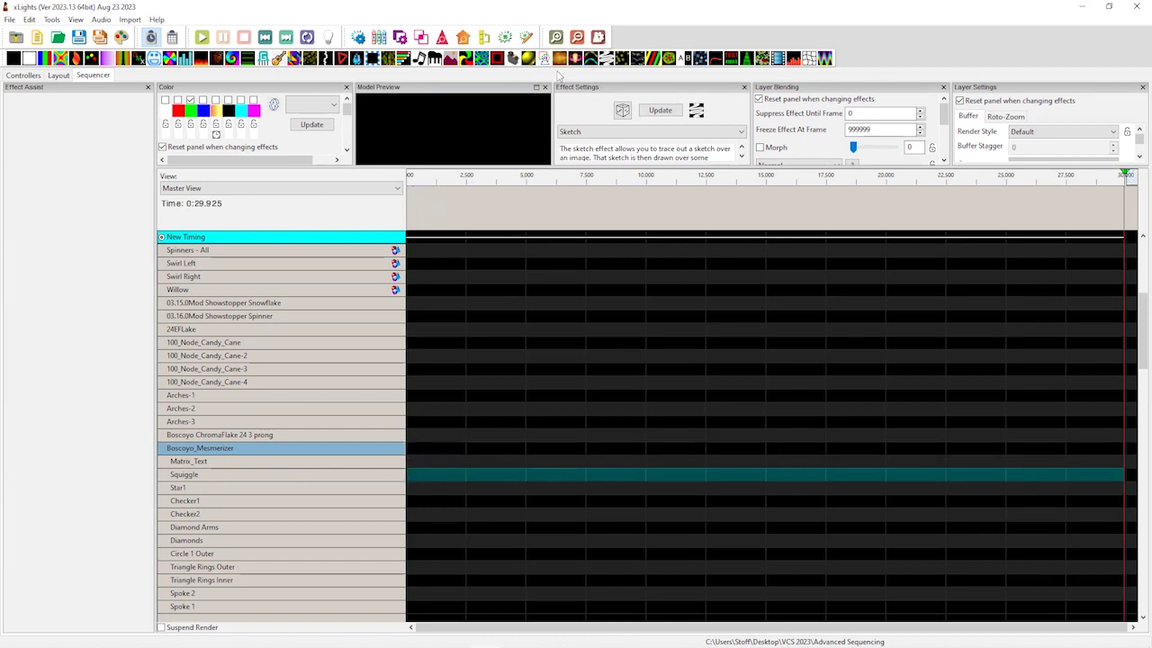
mouse_move(593, 58)
mouse_down()
mouse_move(518, 369)
mouse_move(515, 480)
mouse_up()
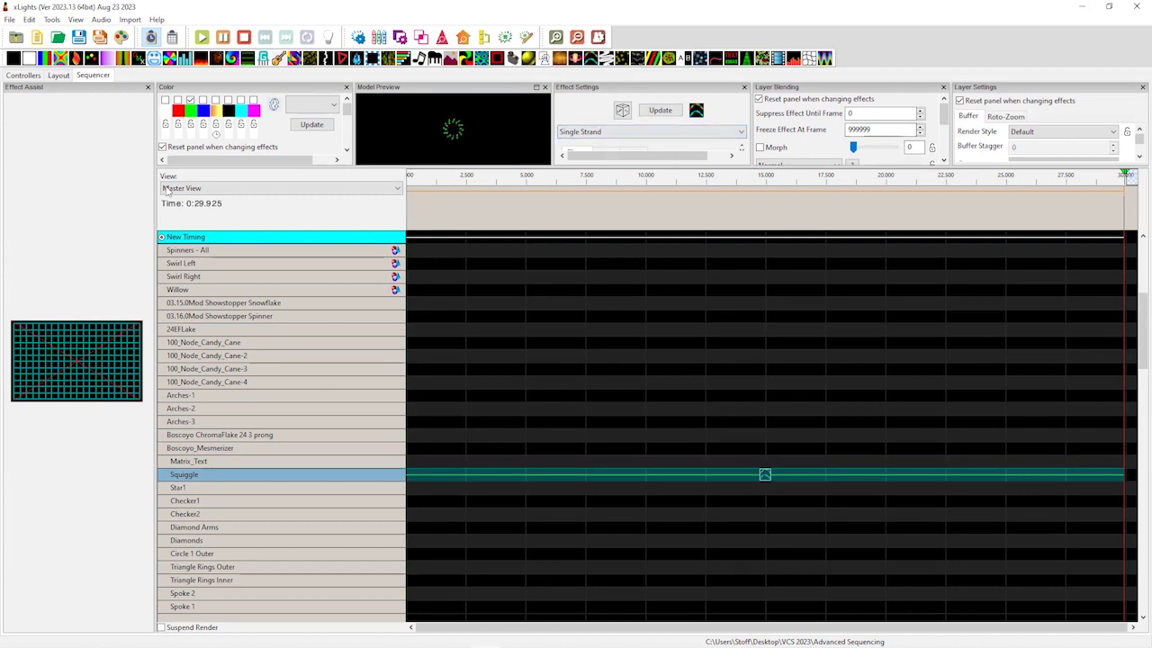
- Set the Squiggle effect's palette to white, red and blue, and its render style to Single Line
click(177, 99)
click(192, 107)
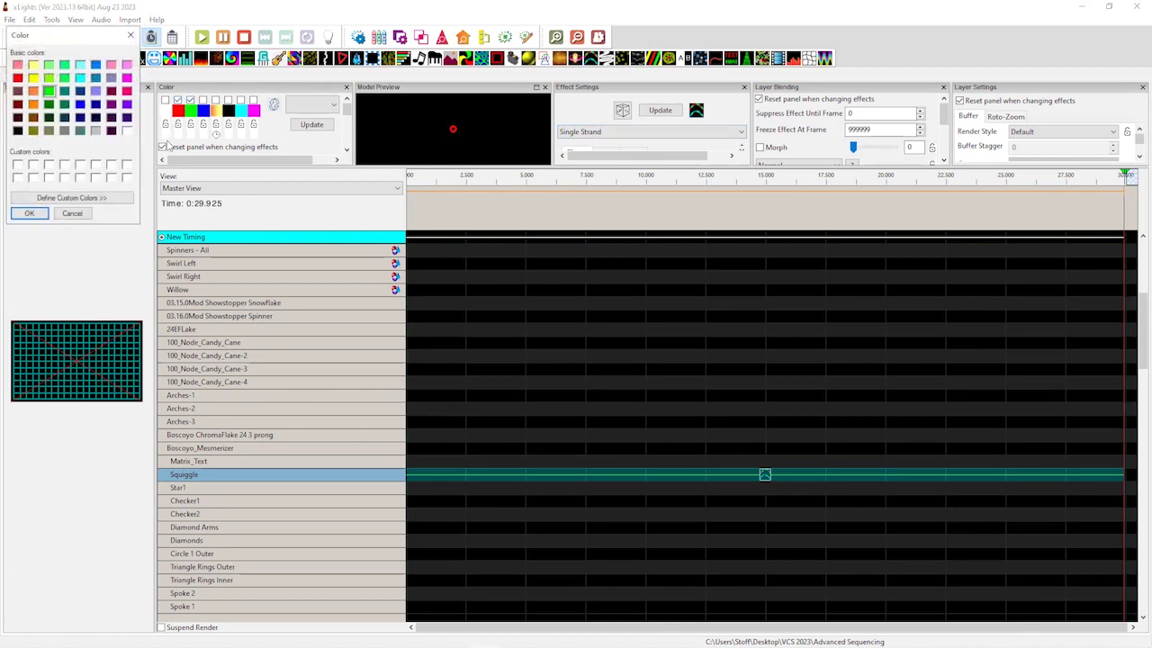
click(72, 214)
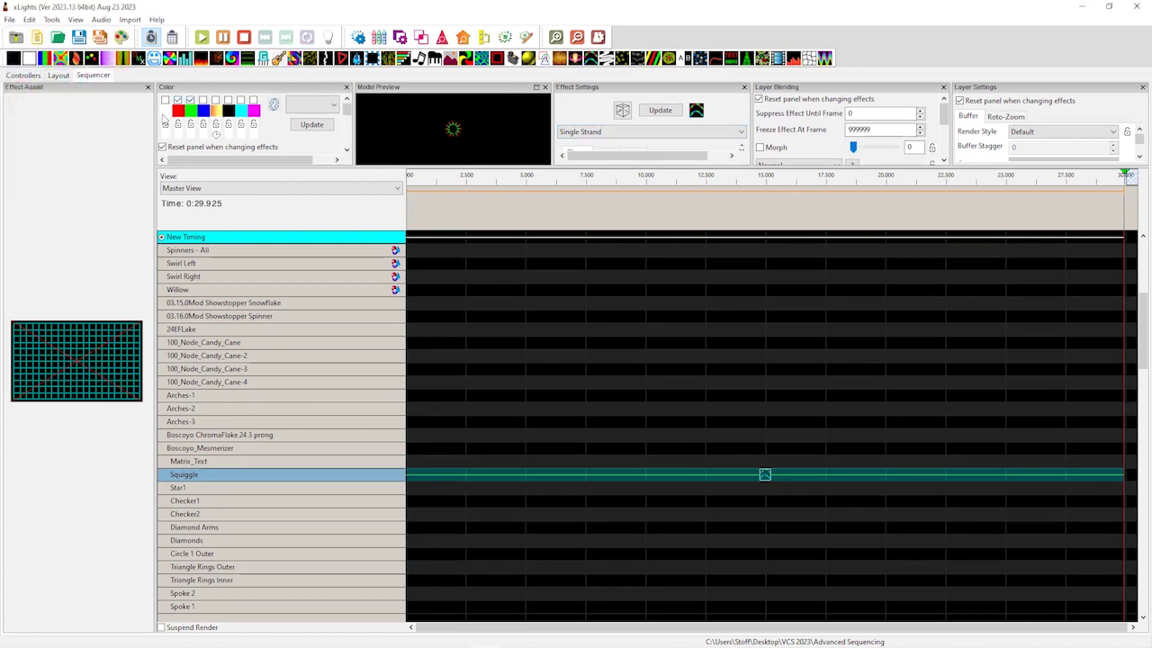
click(190, 99)
click(165, 99)
click(202, 99)
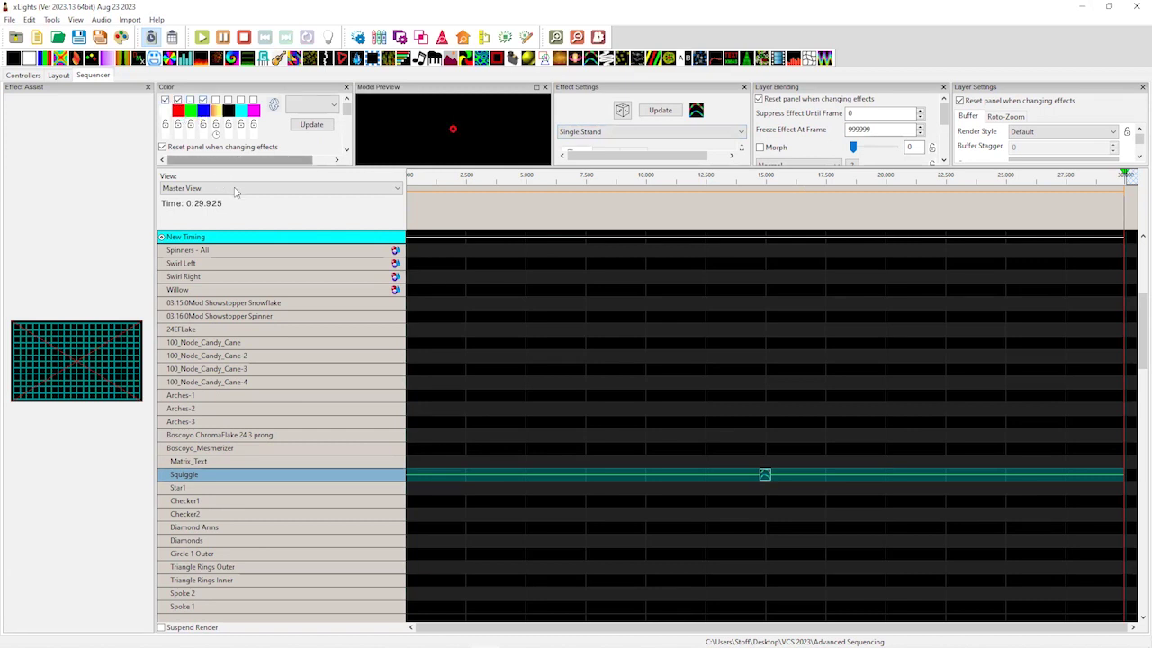
click(1026, 133)
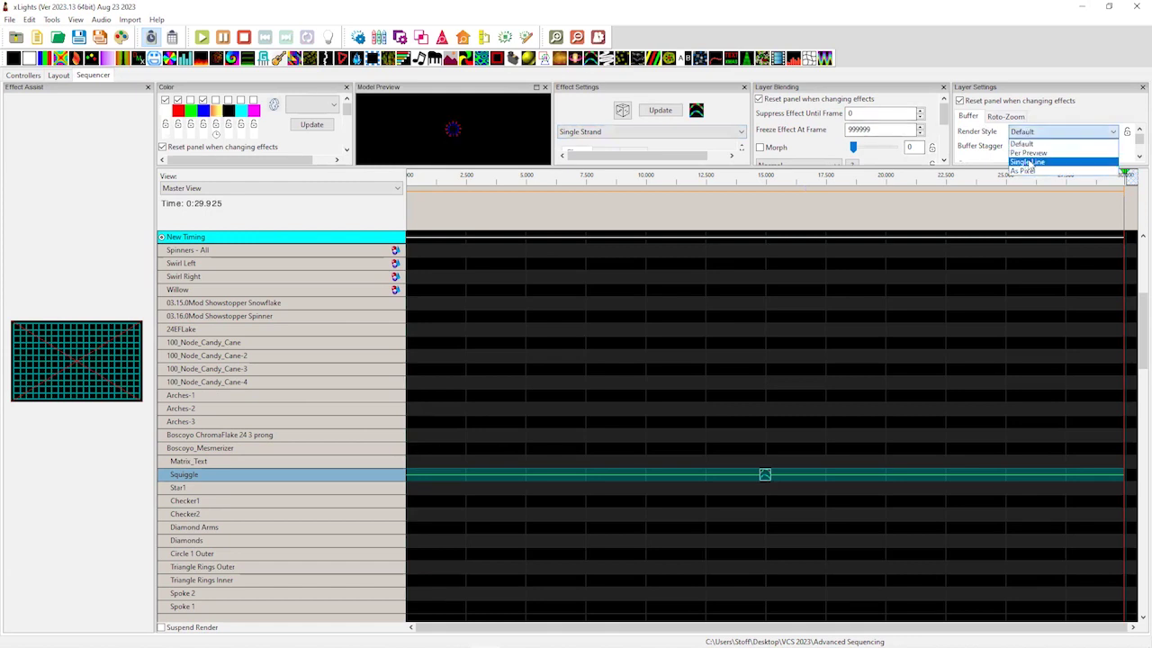
click(1031, 165)
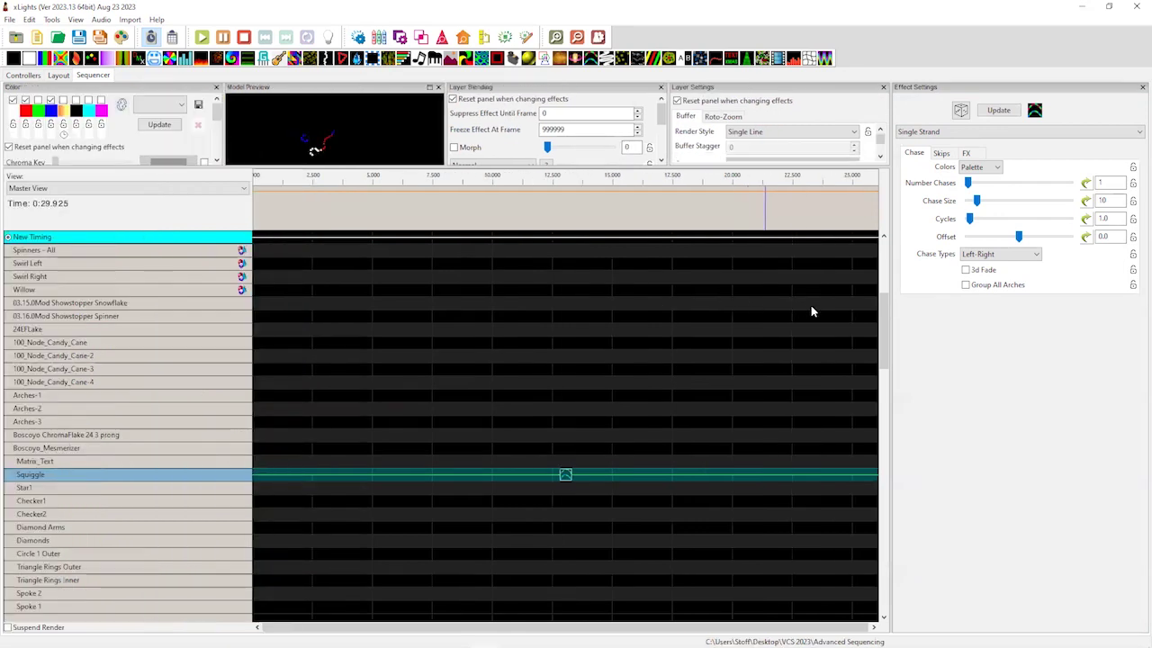
- Set the Squiggle's Single Strand effect to 12 chases, chase size 4 and 3.0 cycles
drag(969, 185, 1028, 183)
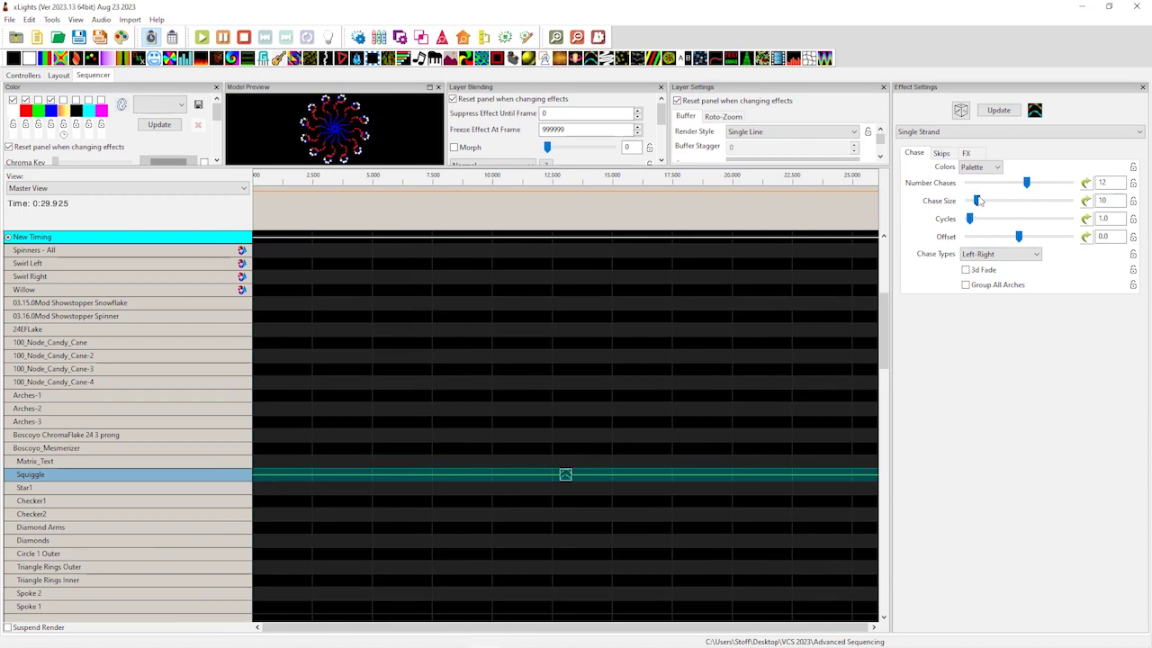
drag(979, 200, 977, 201)
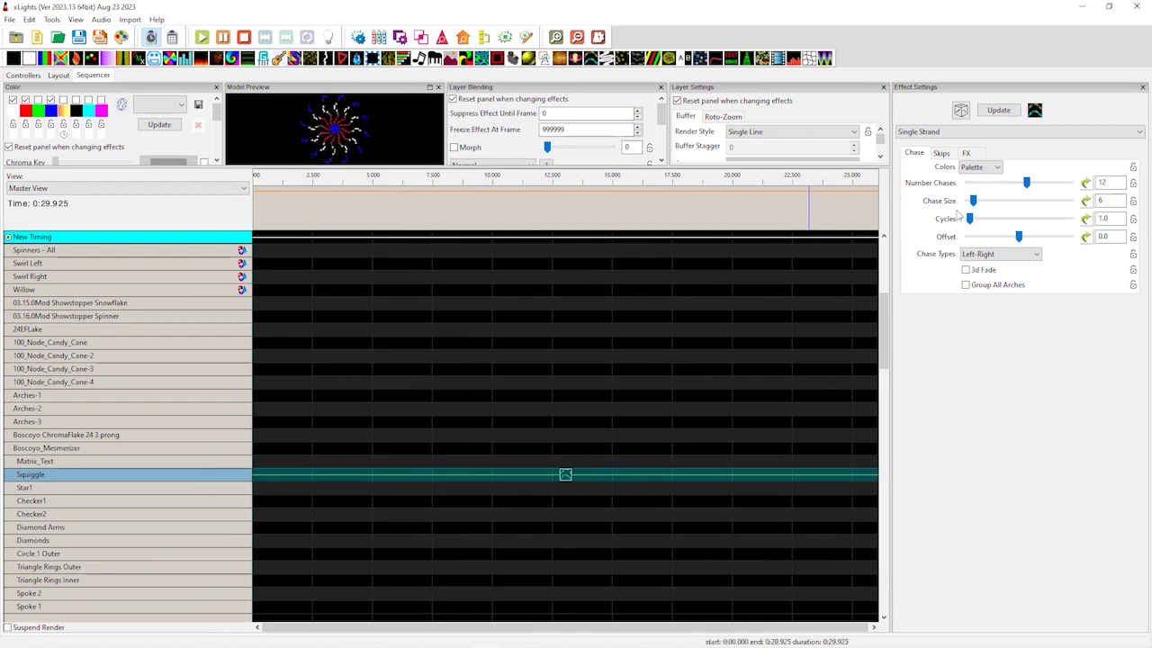
drag(973, 202, 973, 206)
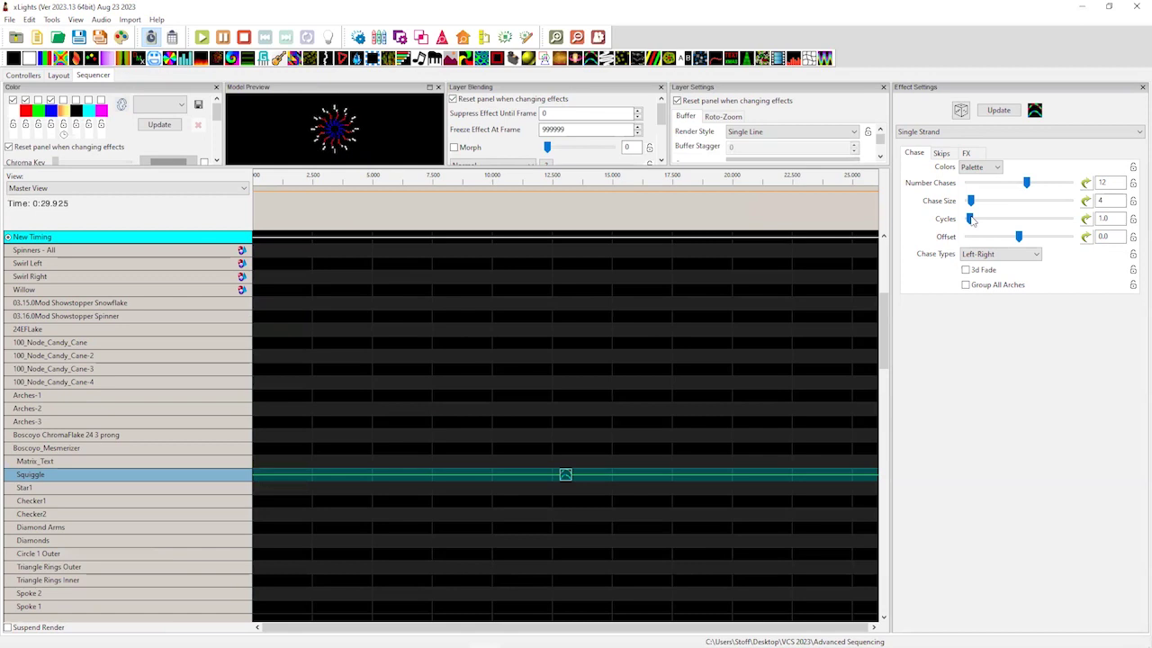
drag(972, 220, 973, 220)
- Float and enlarge the Model Preview to view the effect, and dock it between Layer Blending and Layer Settings
drag(370, 86, 490, 170)
drag(519, 132, 519, 133)
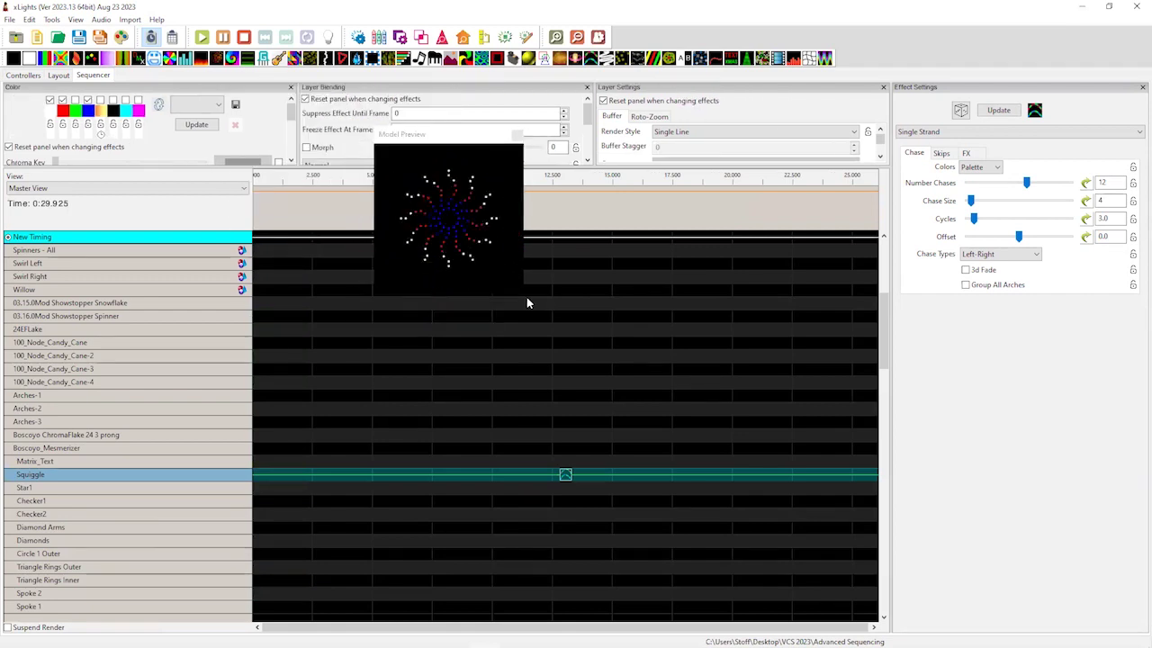
drag(525, 292, 694, 365)
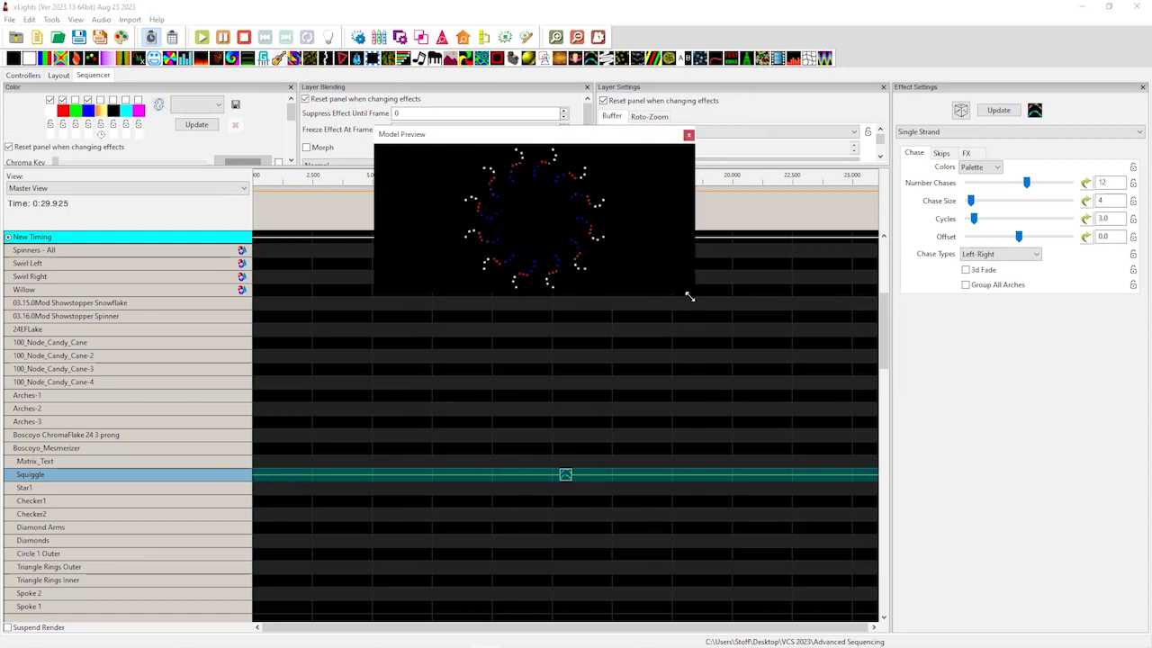
drag(689, 296, 721, 396)
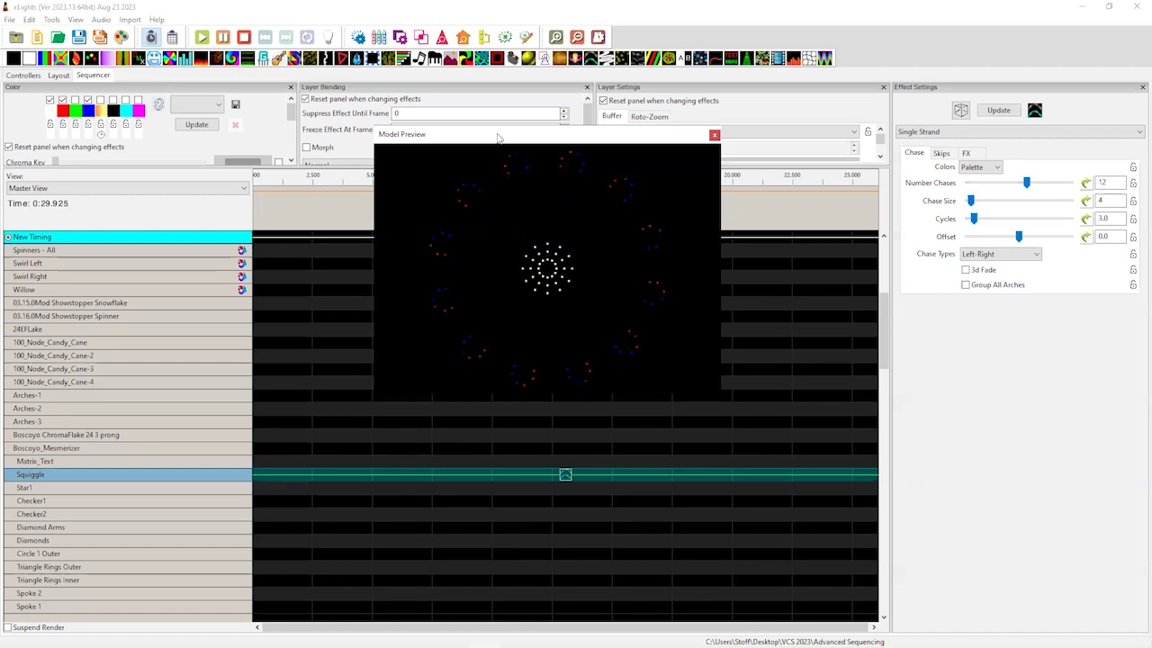
drag(497, 138, 540, 136)
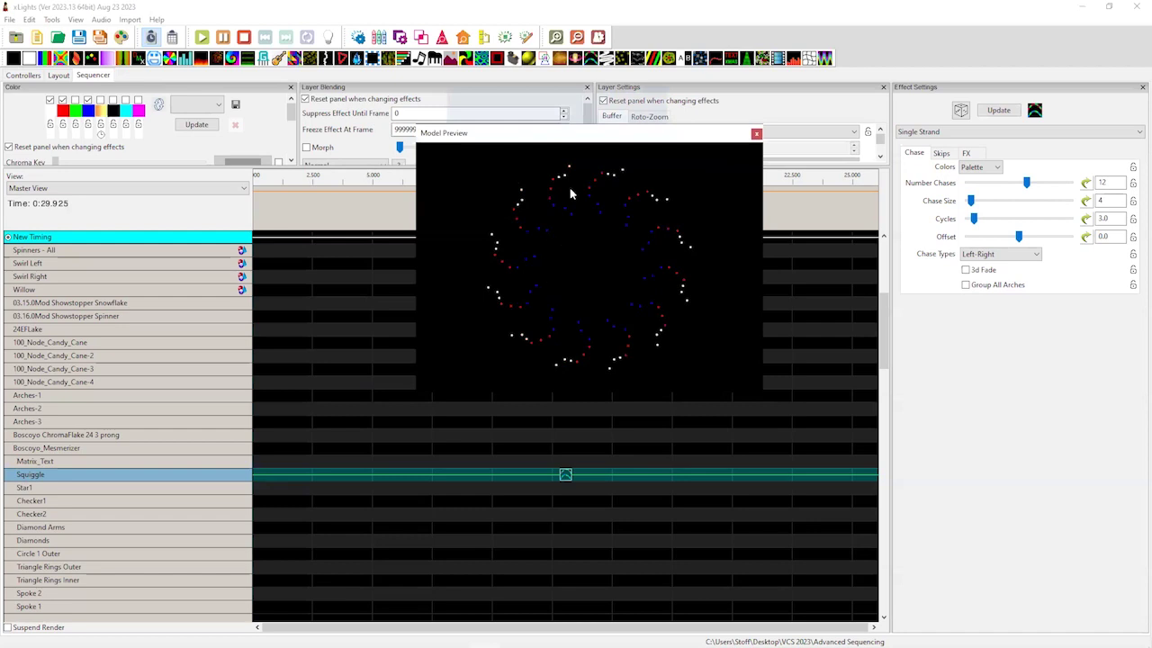
drag(615, 134, 615, 133)
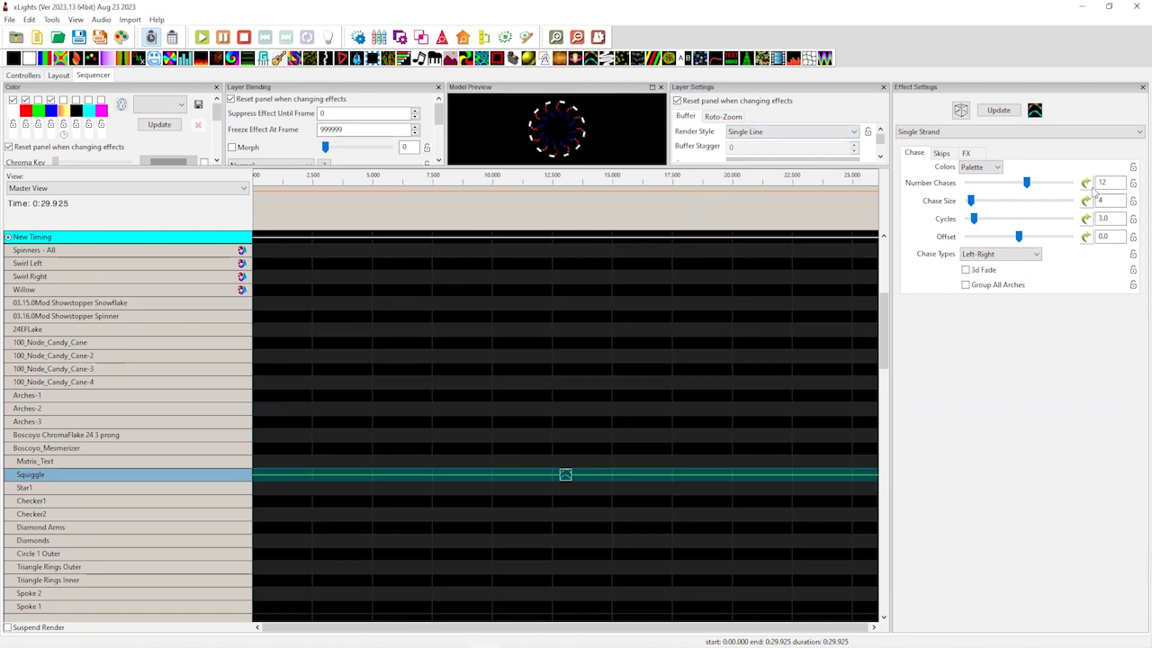
- Float the Model Preview again and try the effect with 6 and with 11 chases
drag(603, 92, 405, 135)
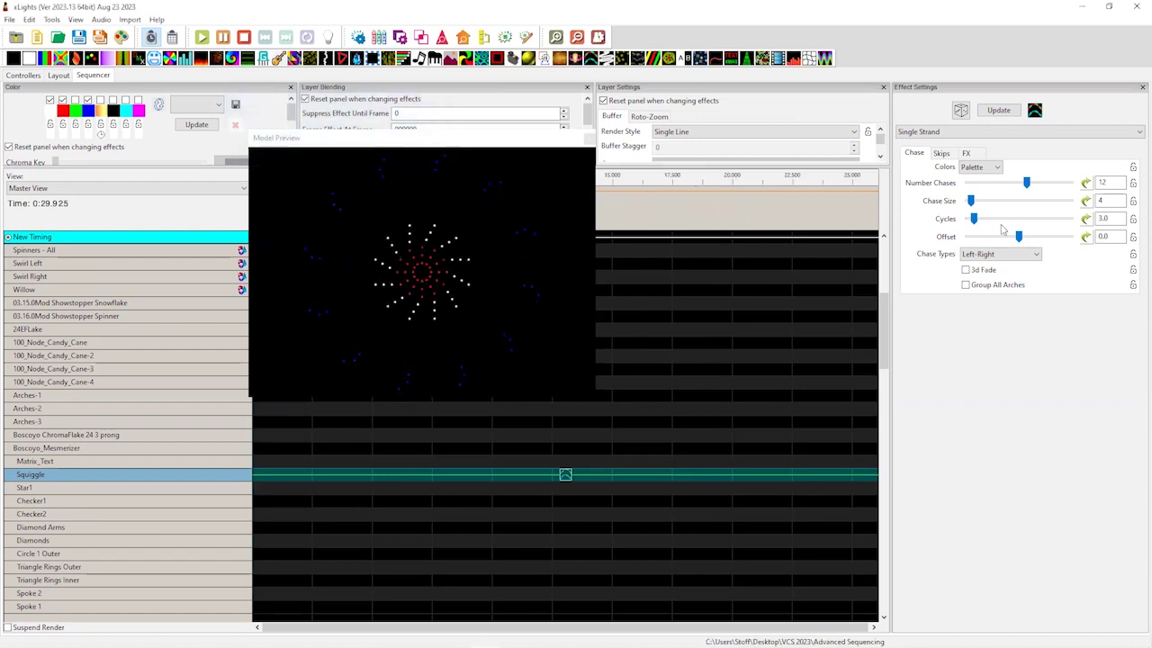
double_click(1116, 182)
text(6)
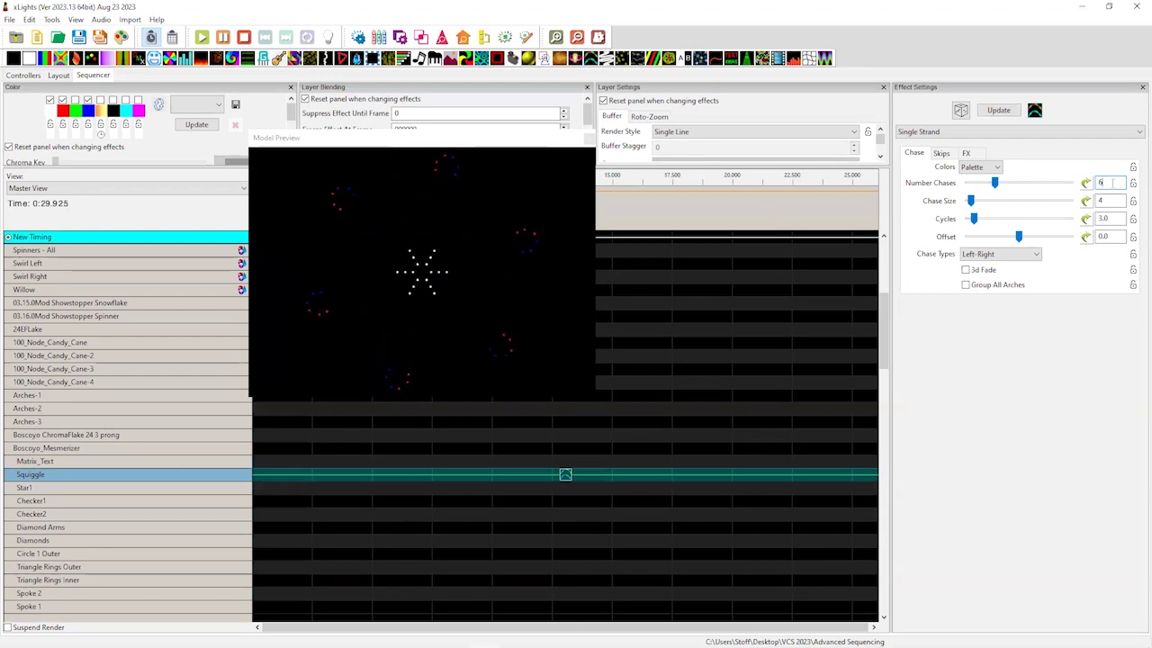
double_click(1099, 183)
text(11)
- Try 18 chases, return the number of chases to 11 and dock the Model Preview
drag(1017, 184, 1012, 184)
click(1016, 184)
drag(1021, 185, 1048, 185)
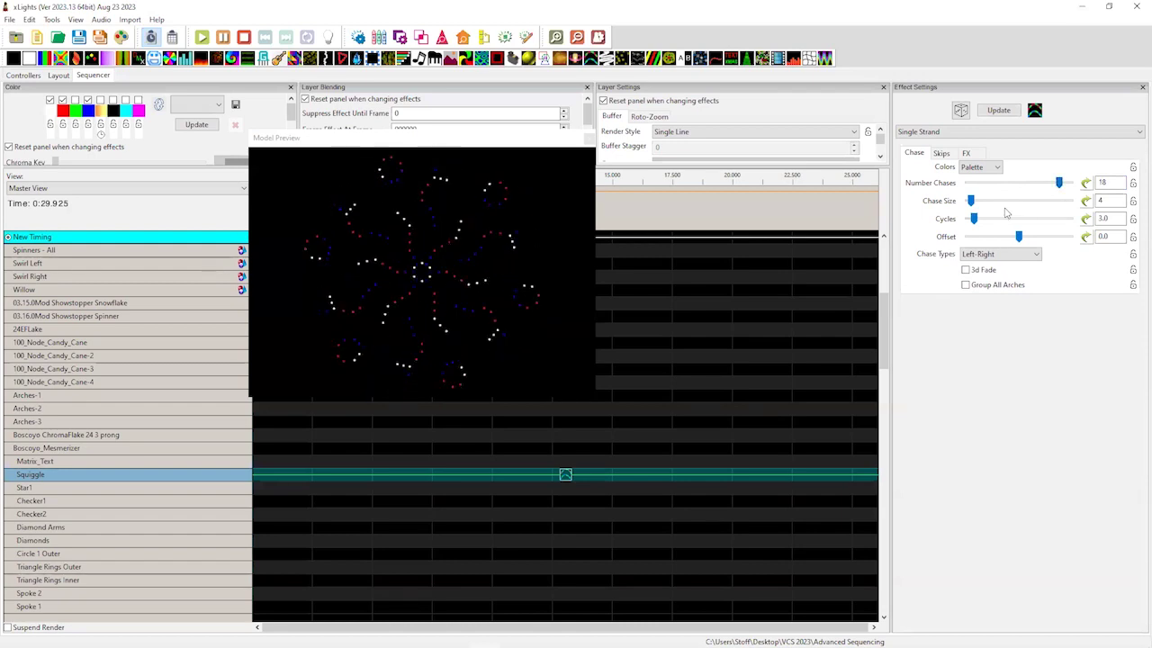
drag(1064, 179, 1019, 186)
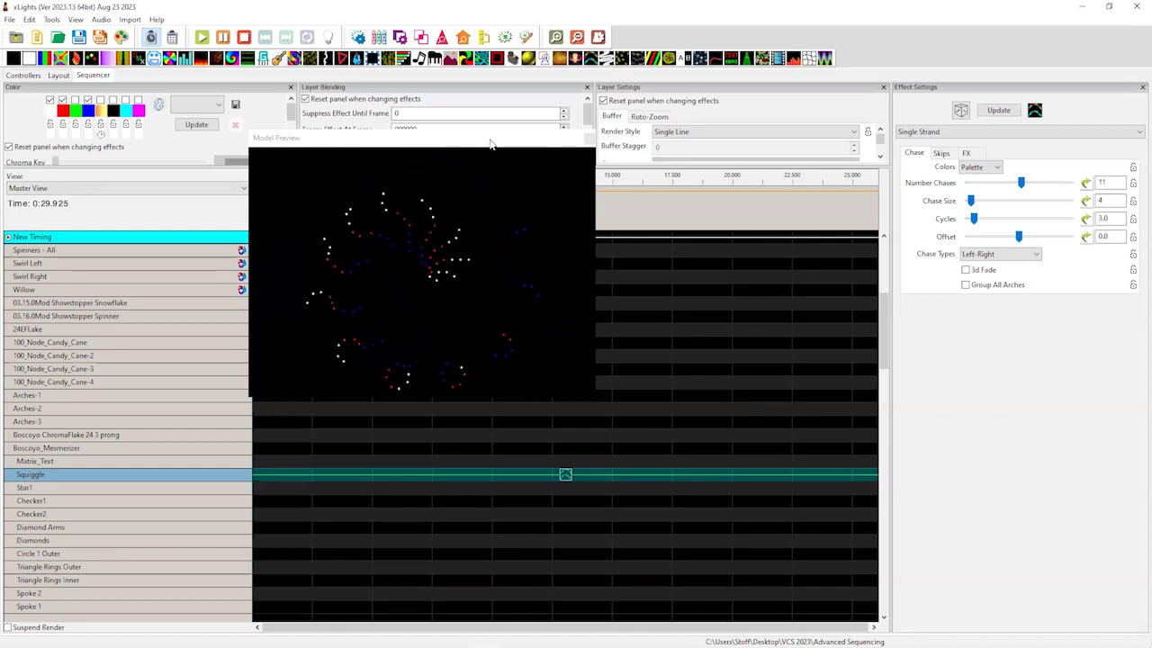
drag(490, 142, 590, 122)
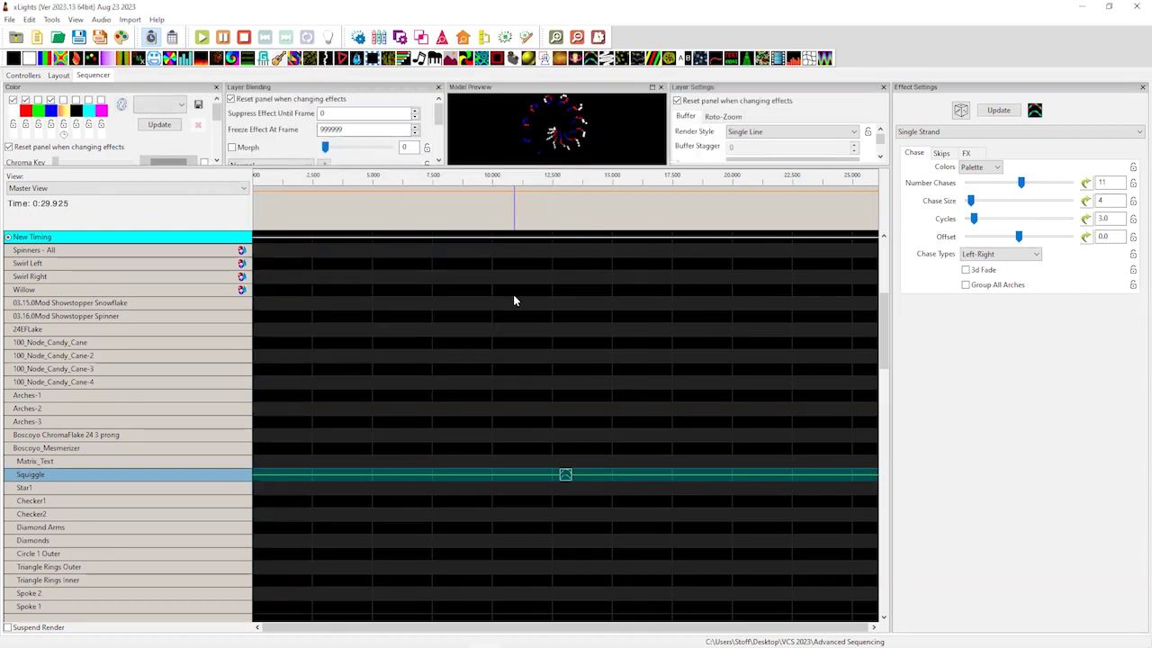
- Set the effect to 10 chases of size 1, float the Model Preview and reduce the palette to white only
drag(1020, 189, 964, 205)
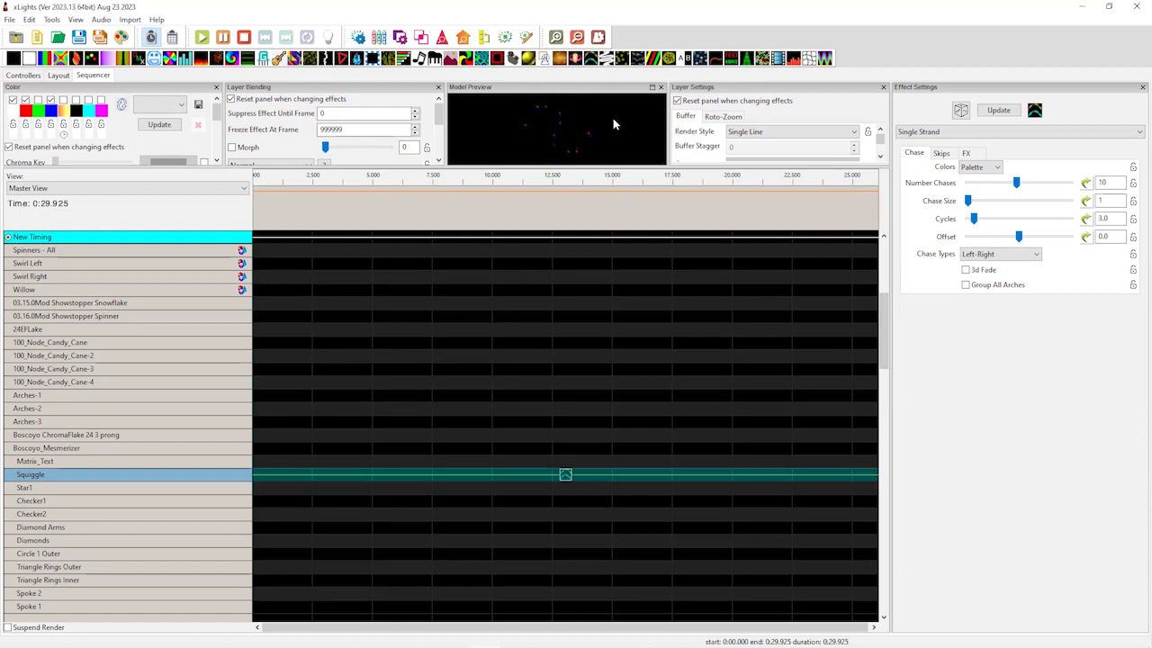
drag(612, 164, 615, 201)
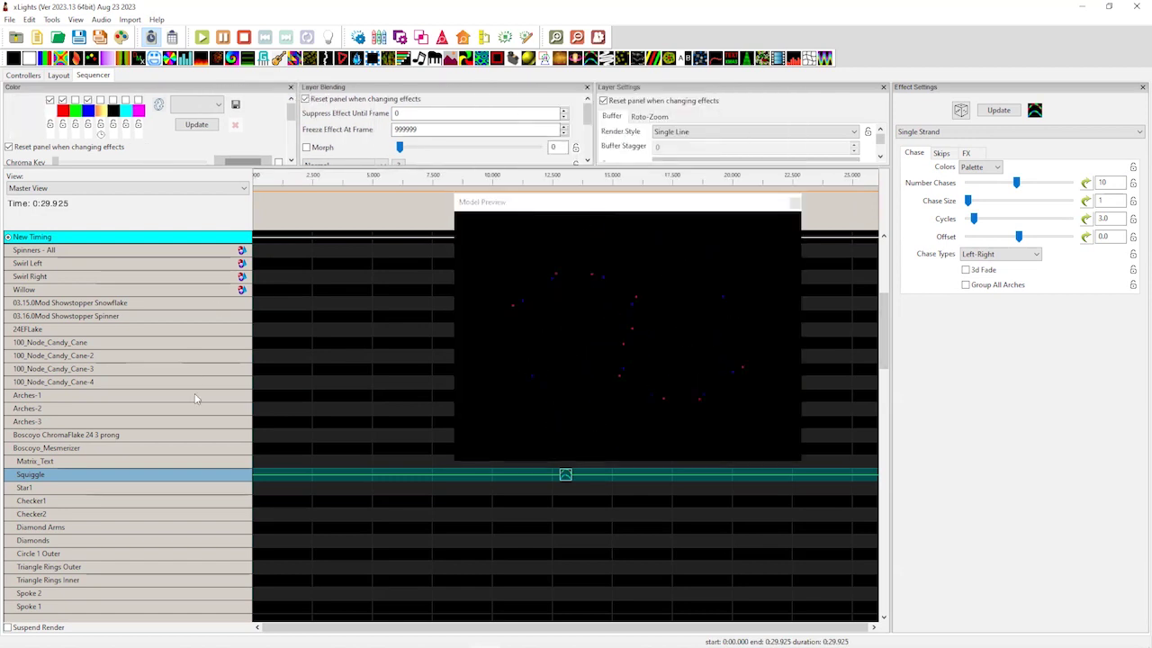
click(63, 99)
click(87, 100)
- Set the effect to 11 chases of size 4, enable red alongside white and dock the Model Preview
drag(1018, 183, 1021, 183)
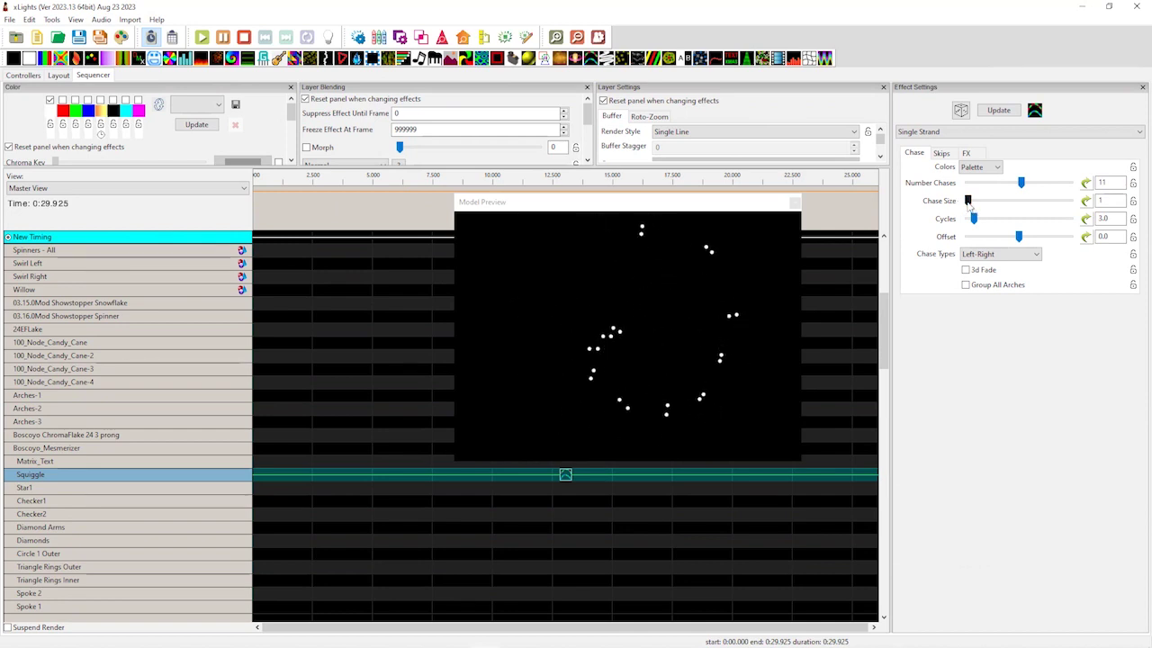
drag(969, 201, 972, 206)
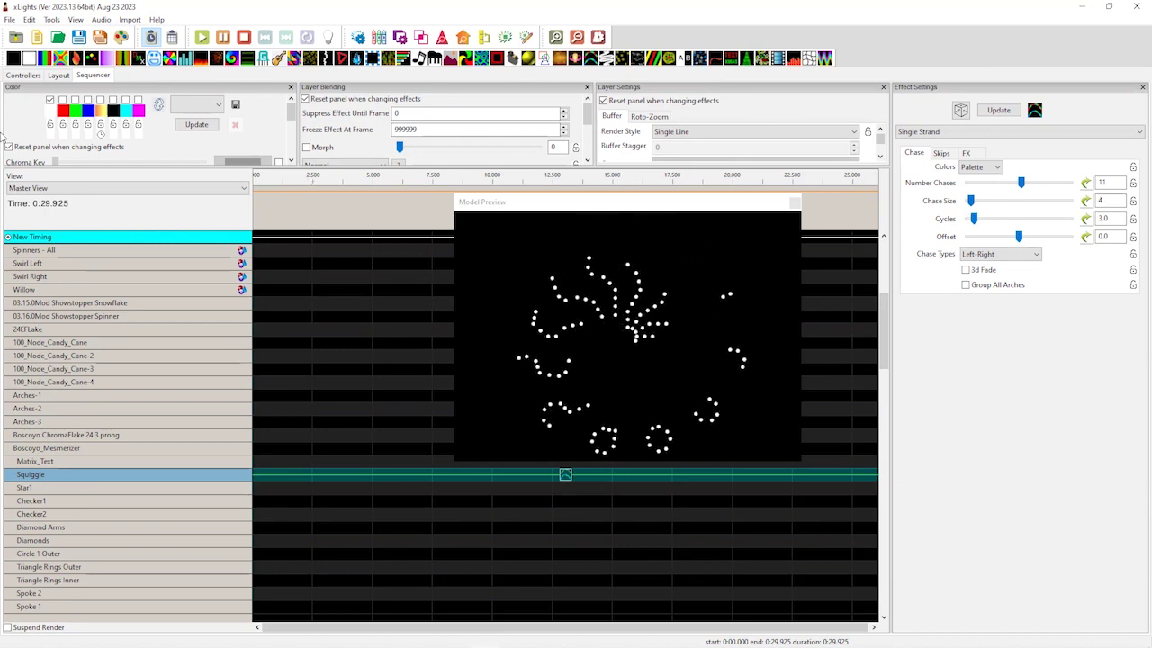
click(62, 100)
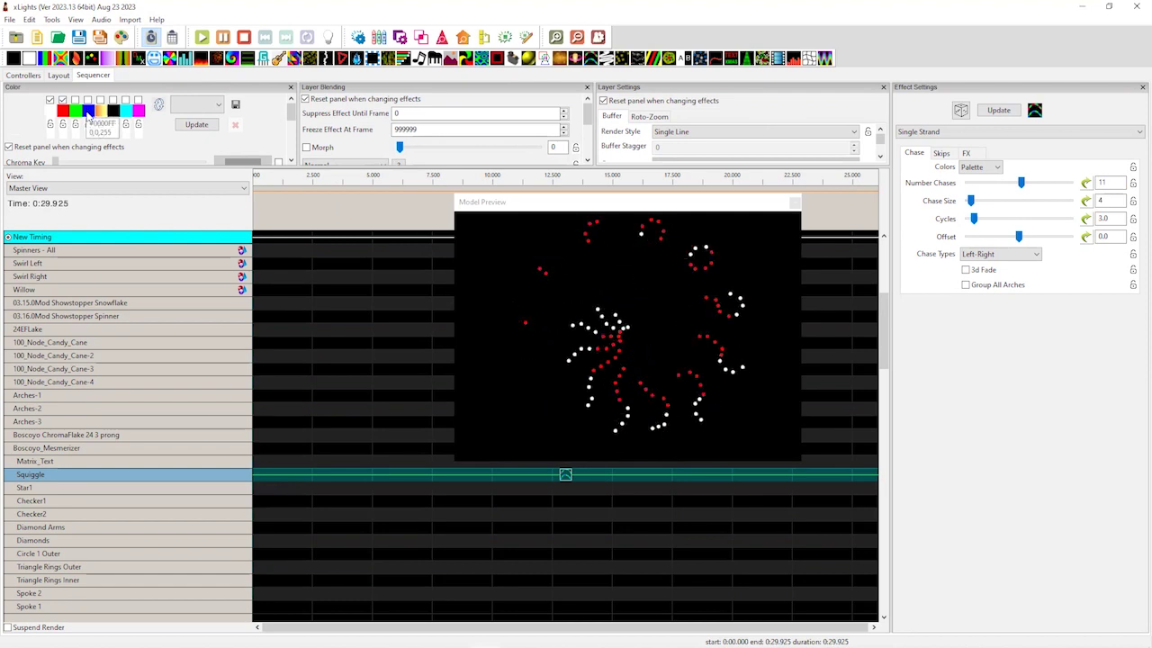
drag(613, 202, 602, 147)
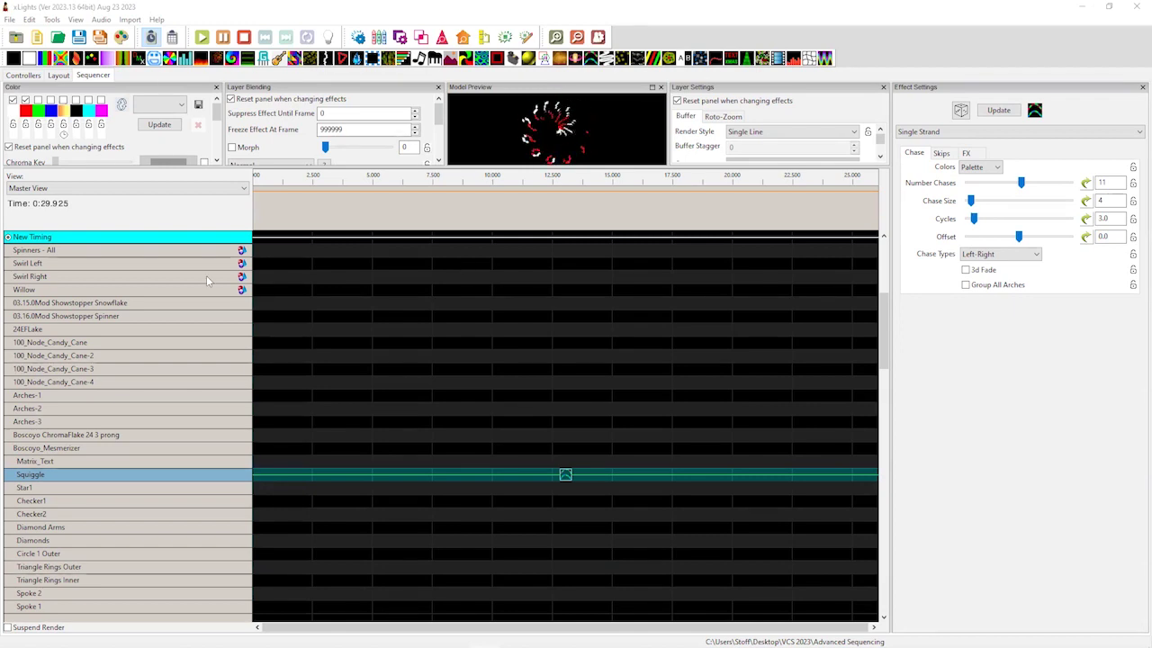
- Open the Boscoyo_Mesmerizer's submodel editor from the layout, select Squiggle and review the operations available for its node ranges
click(58, 76)
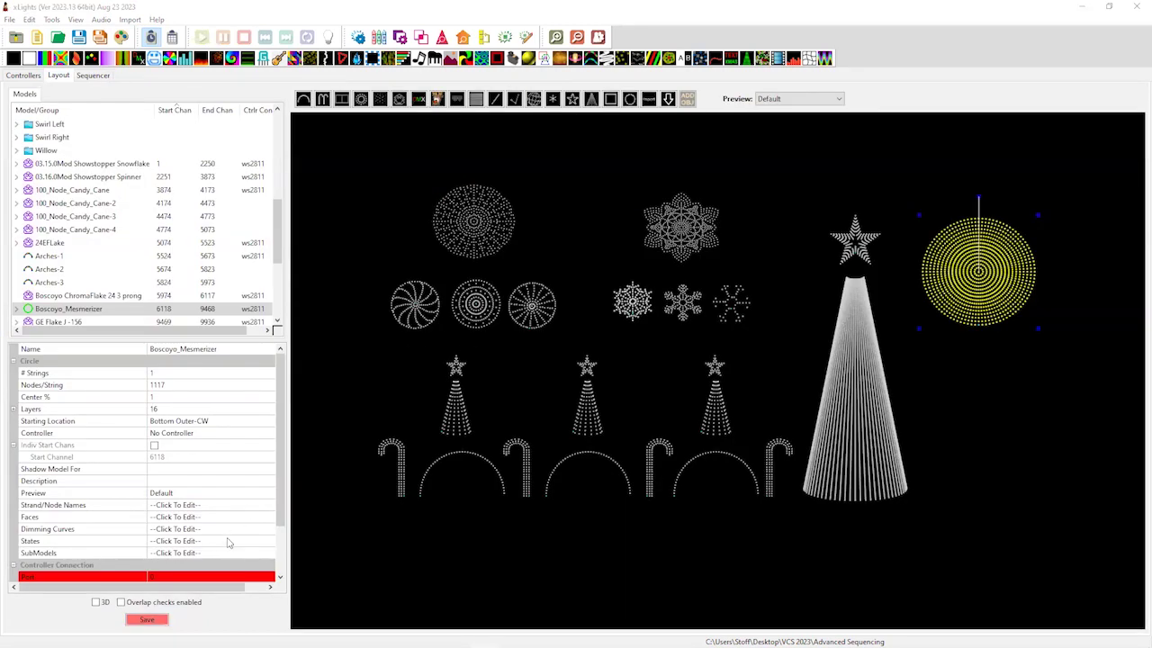
click(249, 555)
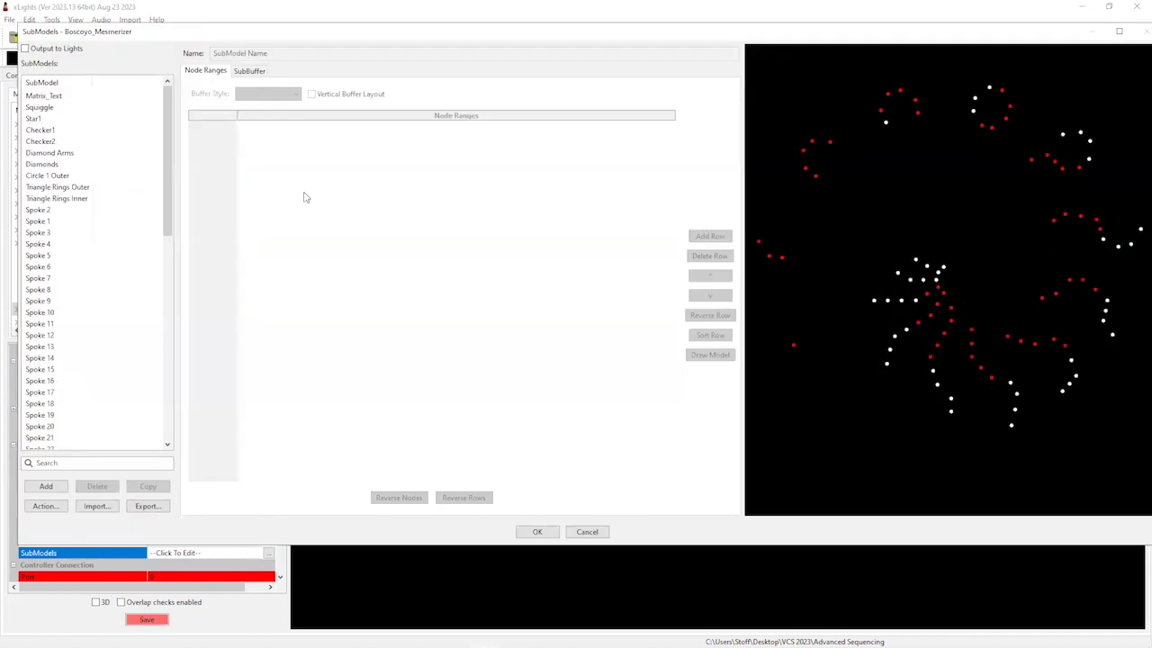
click(52, 109)
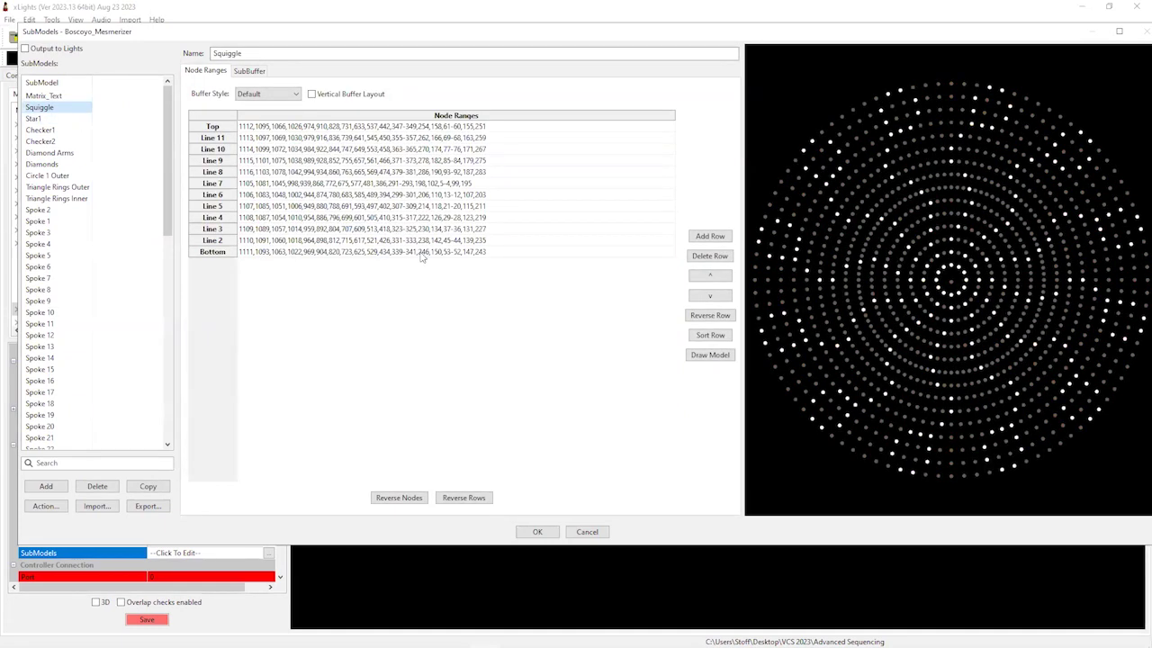
right_click(421, 252)
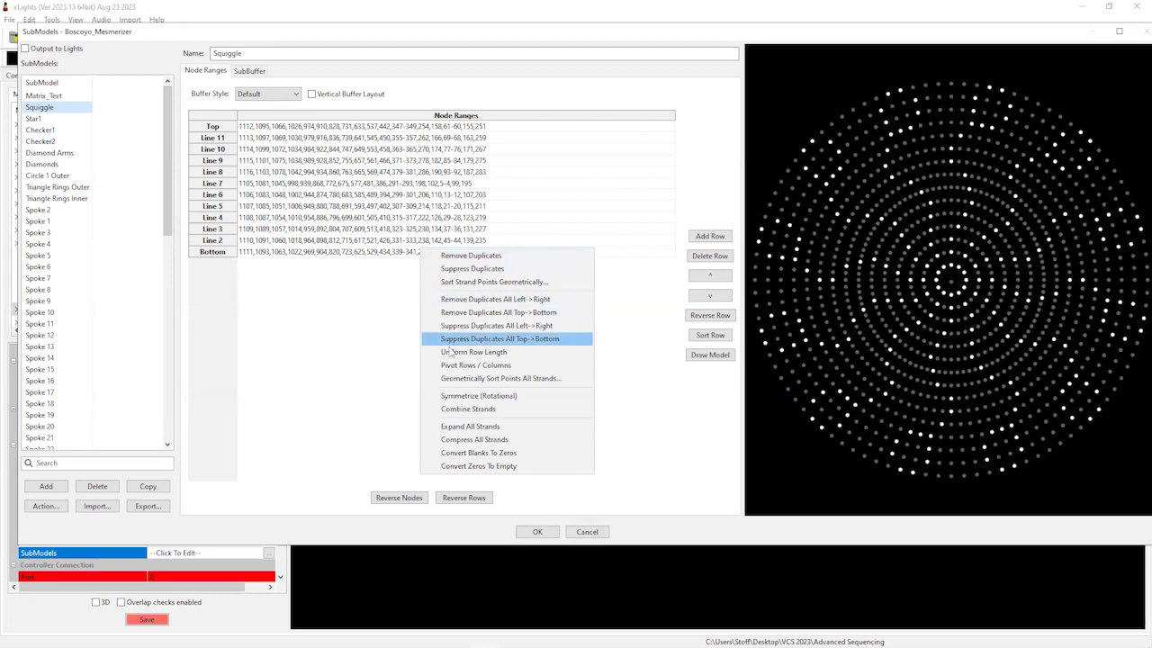
click(374, 378)
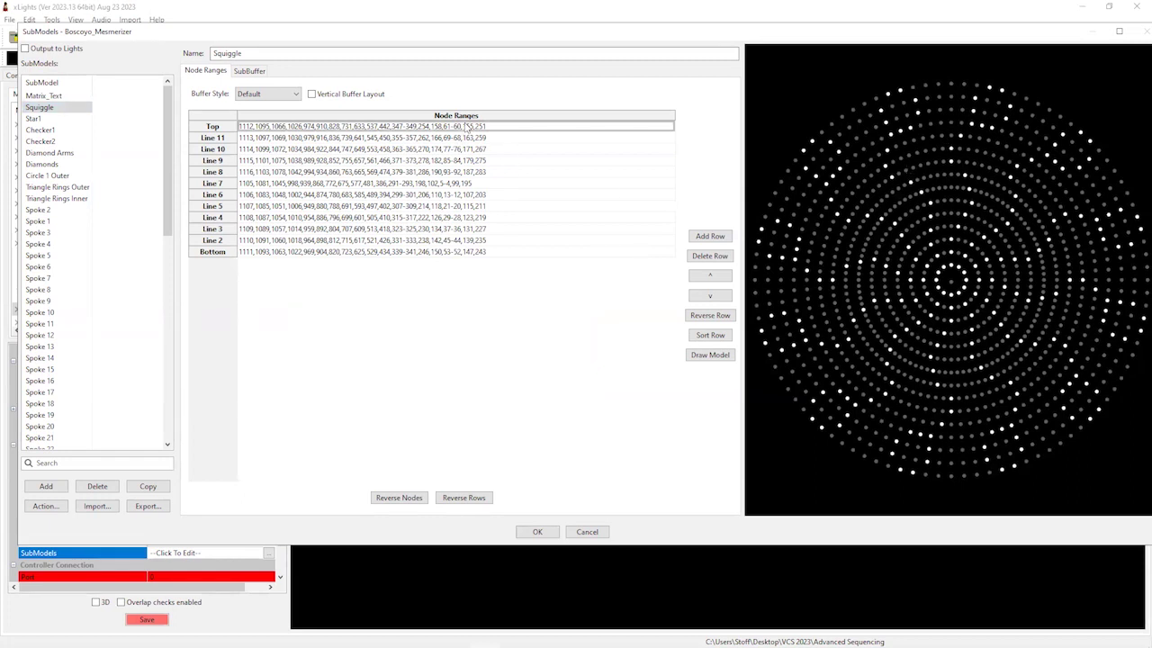
- Highlight Squiggle's node rows one by one from Top to Line 8 to examine the order of the arms
click(421, 132)
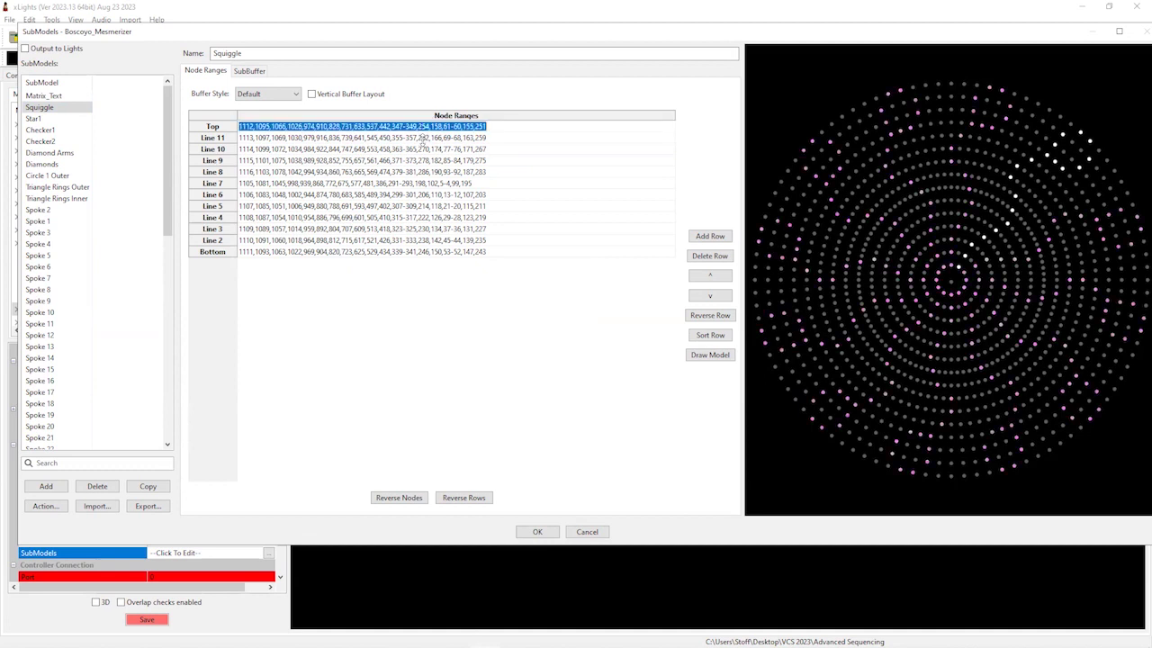
click(423, 140)
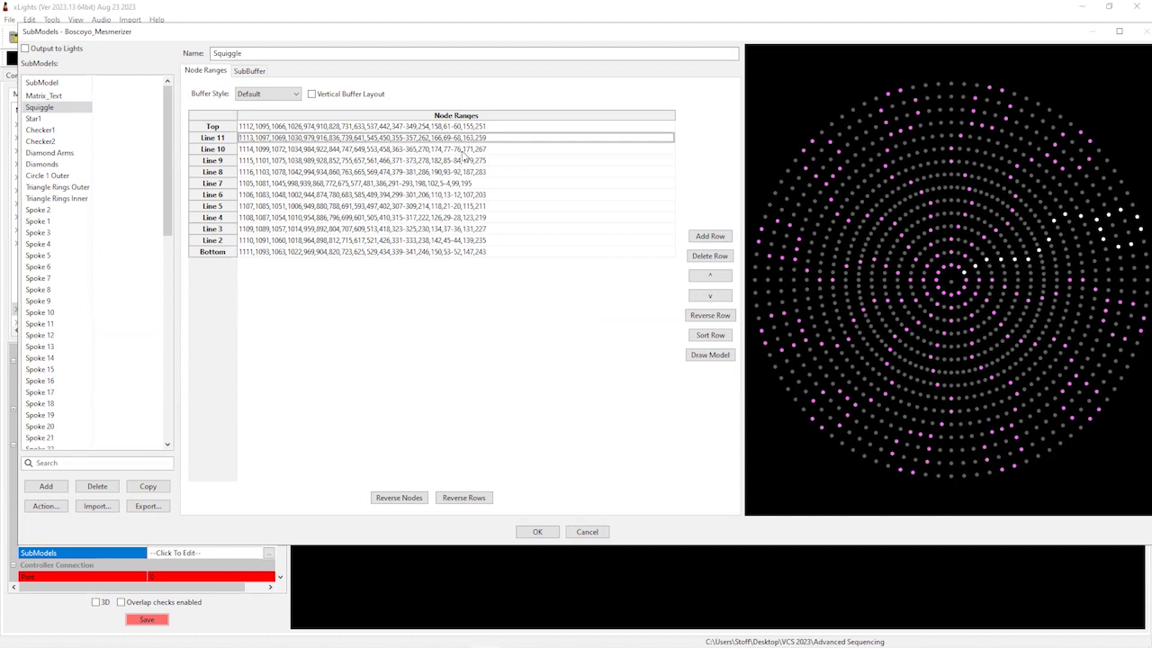
click(463, 153)
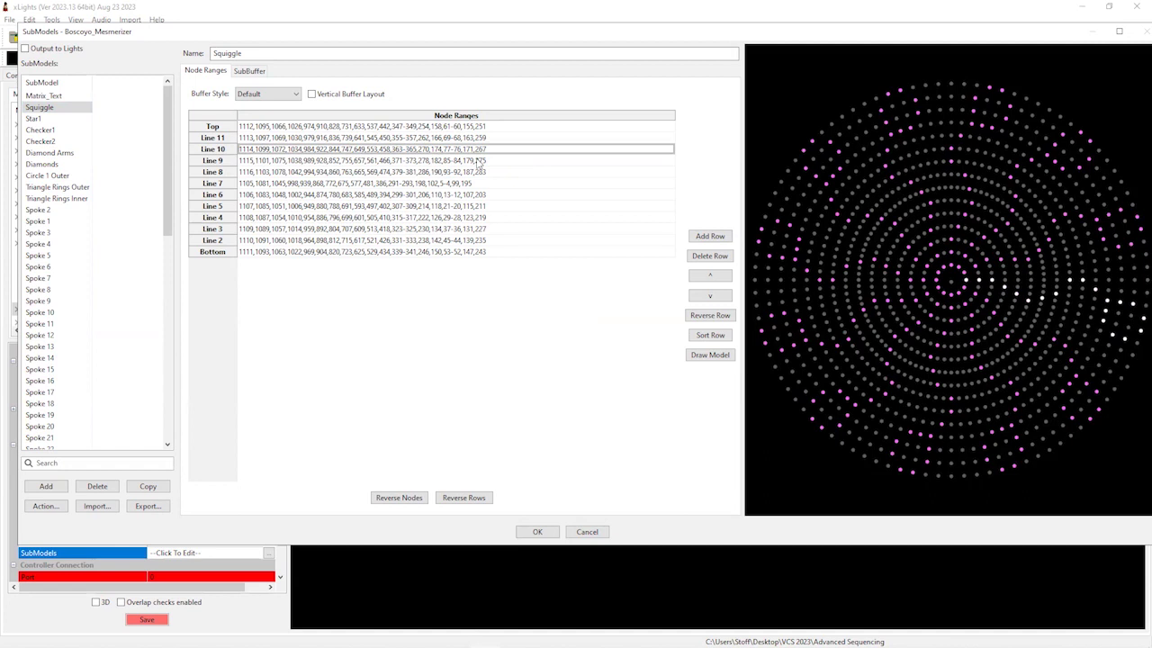
click(479, 161)
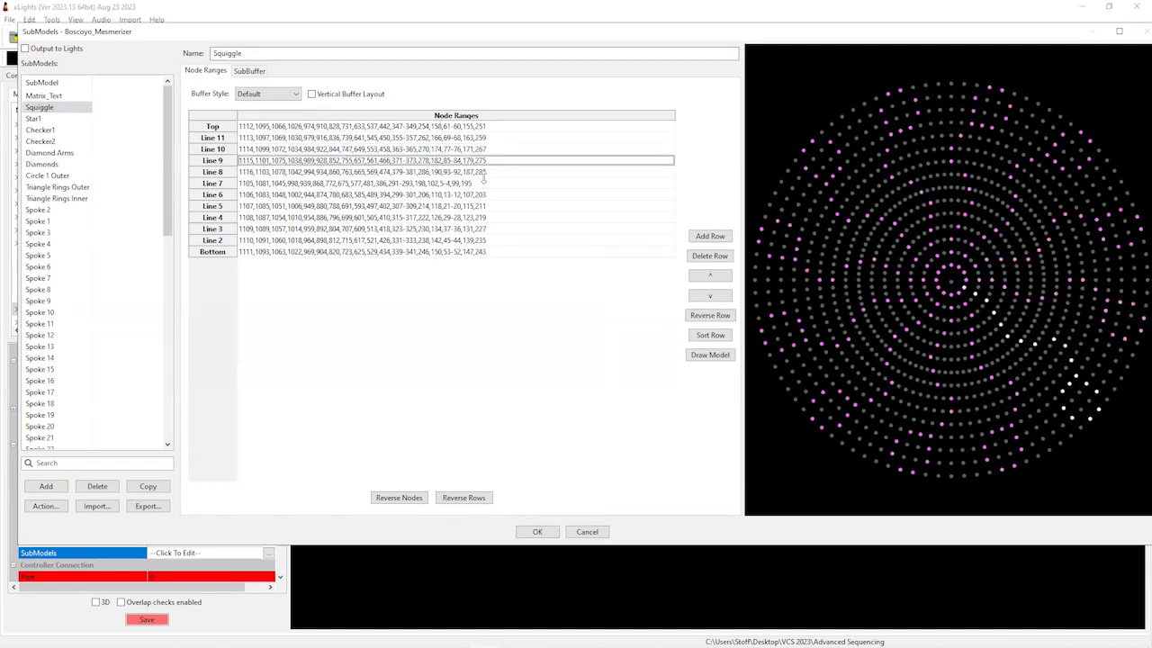
click(484, 172)
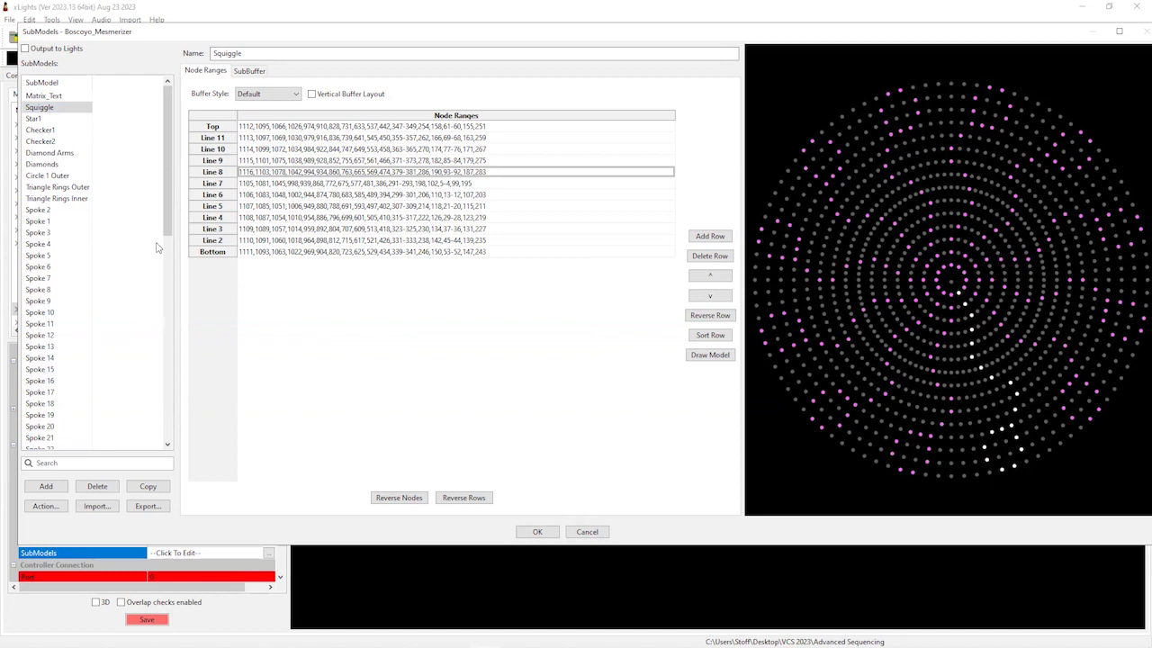
- Move Spoke 1 ahead of Spoke 2 in the submodel list and check the order of the remaining spokes and circles
scroll(167, 250, down, 1)
scroll(166, 252, down, 2)
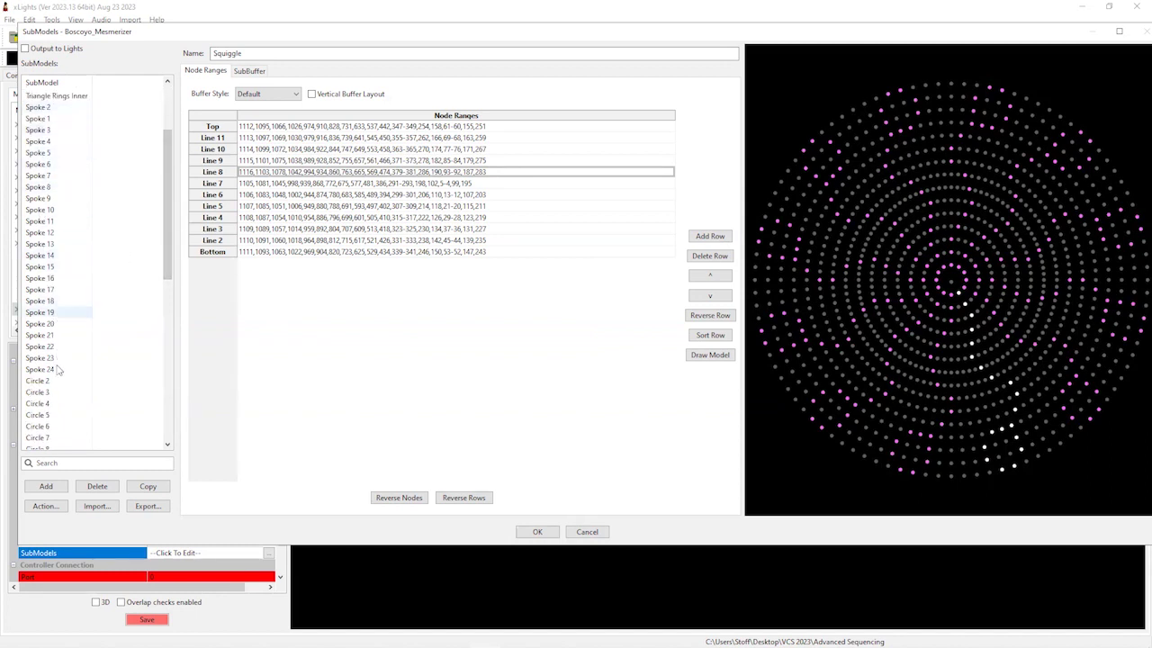
click(41, 107)
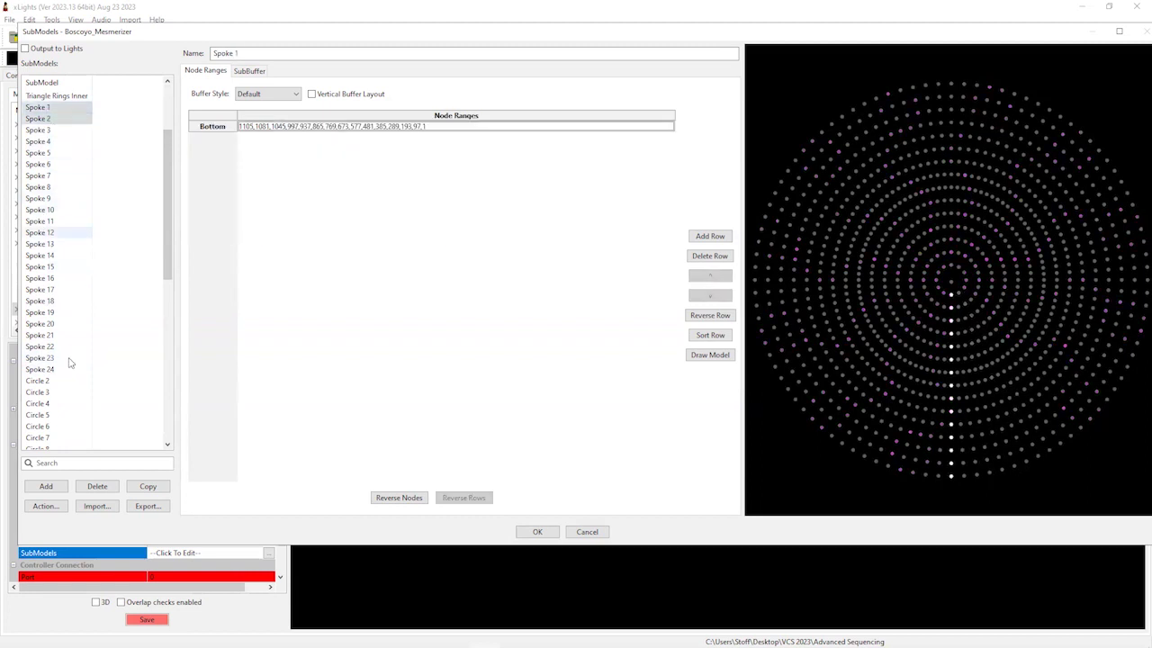
shift+click(38, 118)
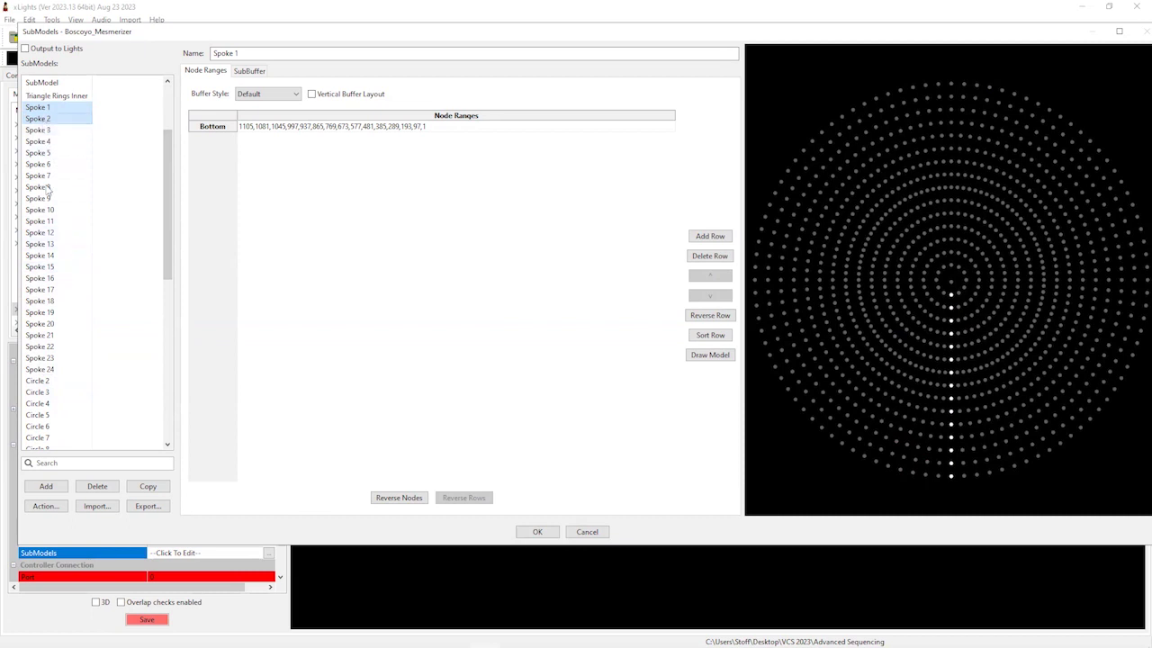
drag(169, 214, 138, 237)
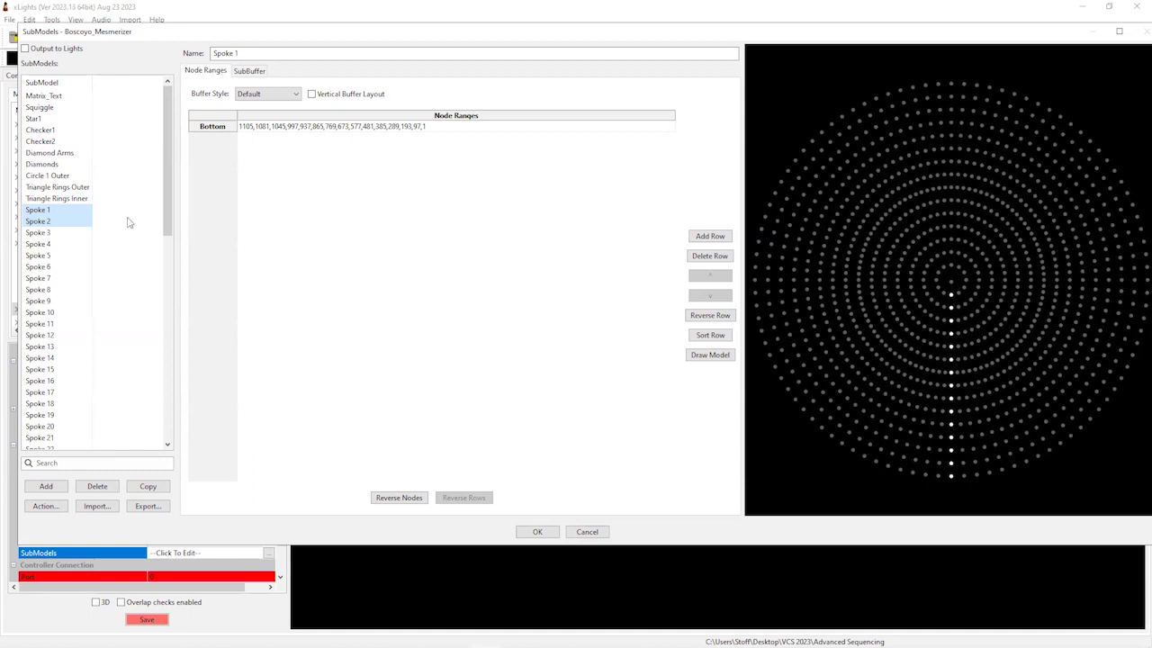
click(38, 221)
shift+click(45, 211)
scroll(169, 245, down, 3)
scroll(169, 245, down, 1)
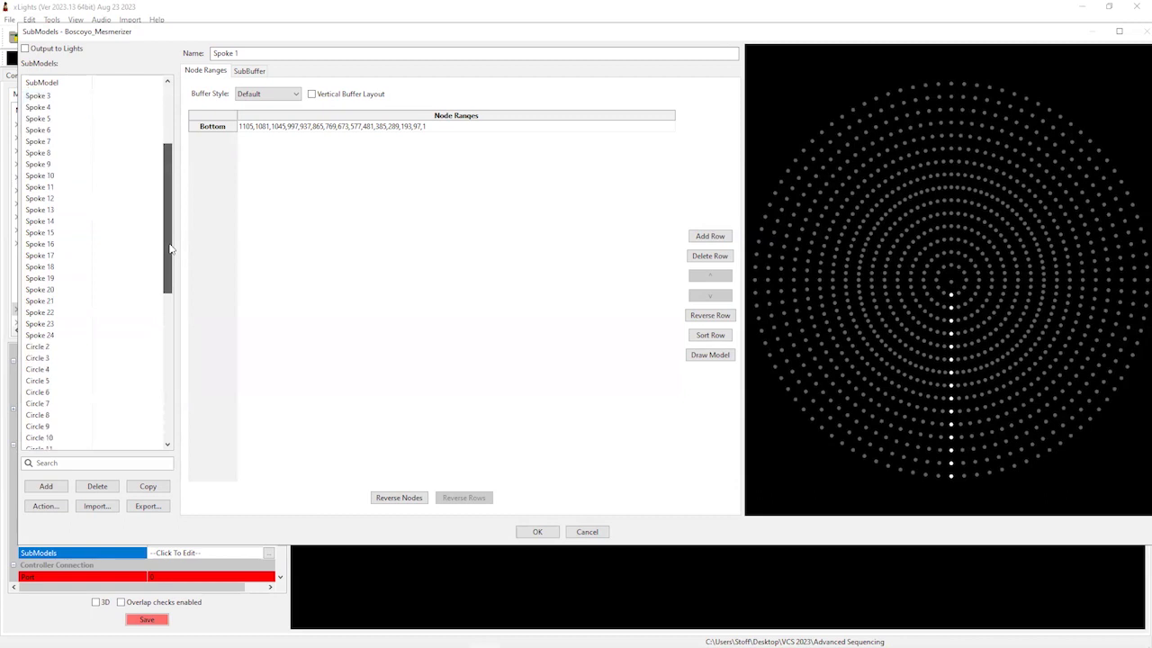
scroll(135, 198, up, 2)
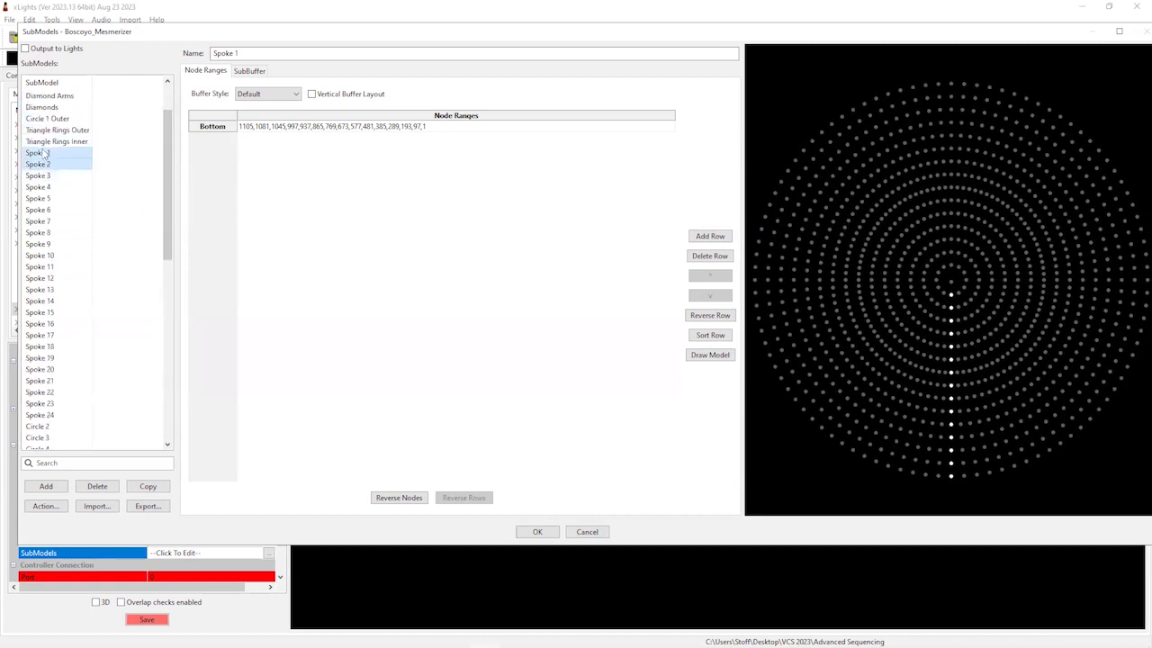
- Join the submodels Spoke 1 through Spoke 24 into one multi-row submodel and name it Spokes
shift+click(52, 417)
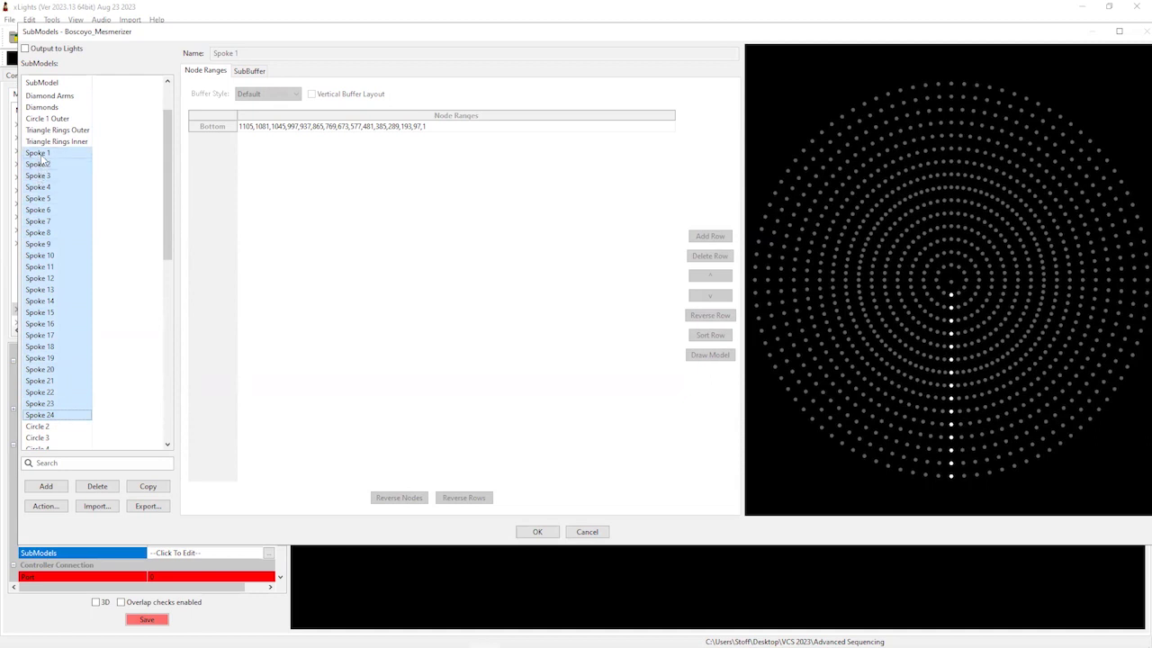
right_click(38, 244)
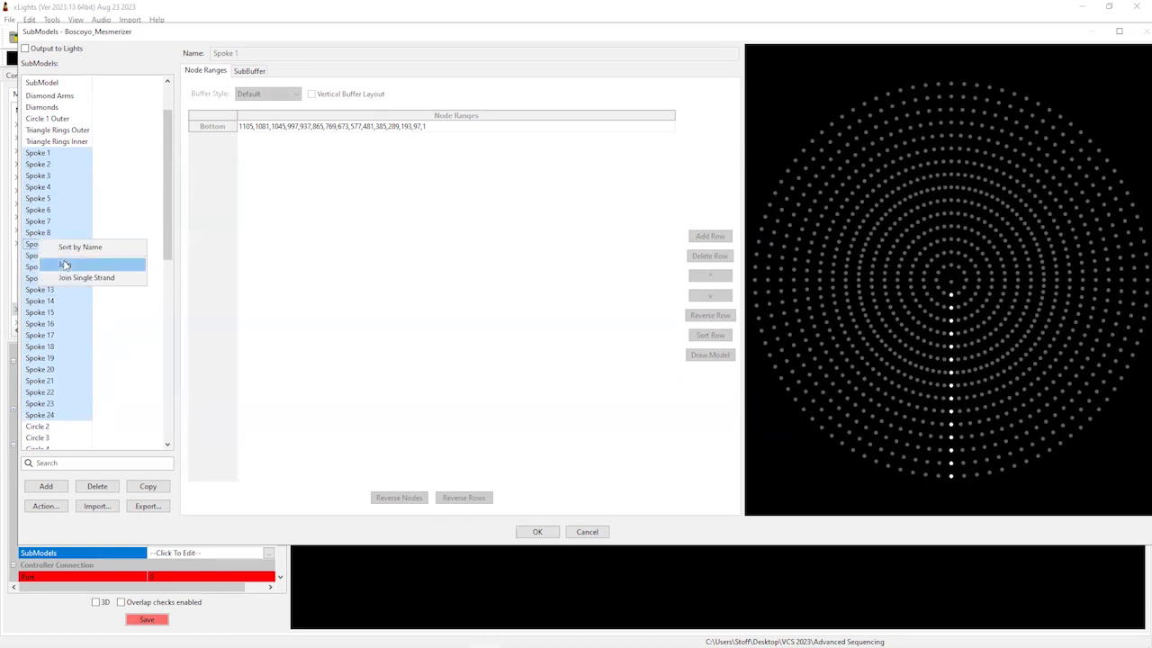
click(64, 265)
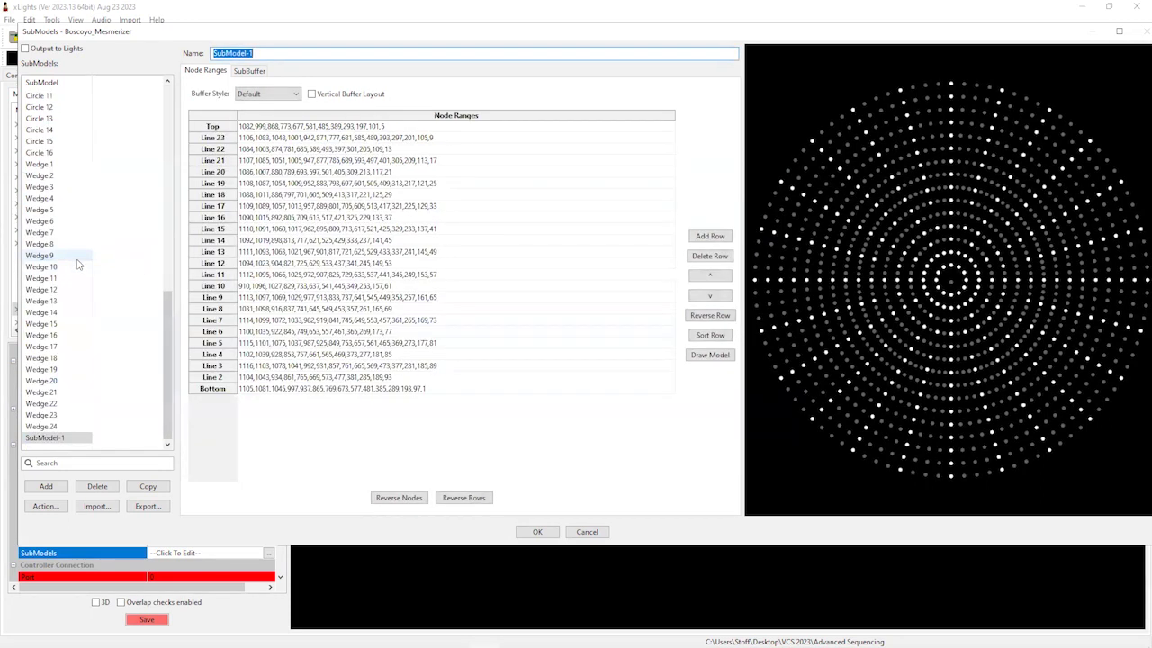
drag(163, 278, 154, 97)
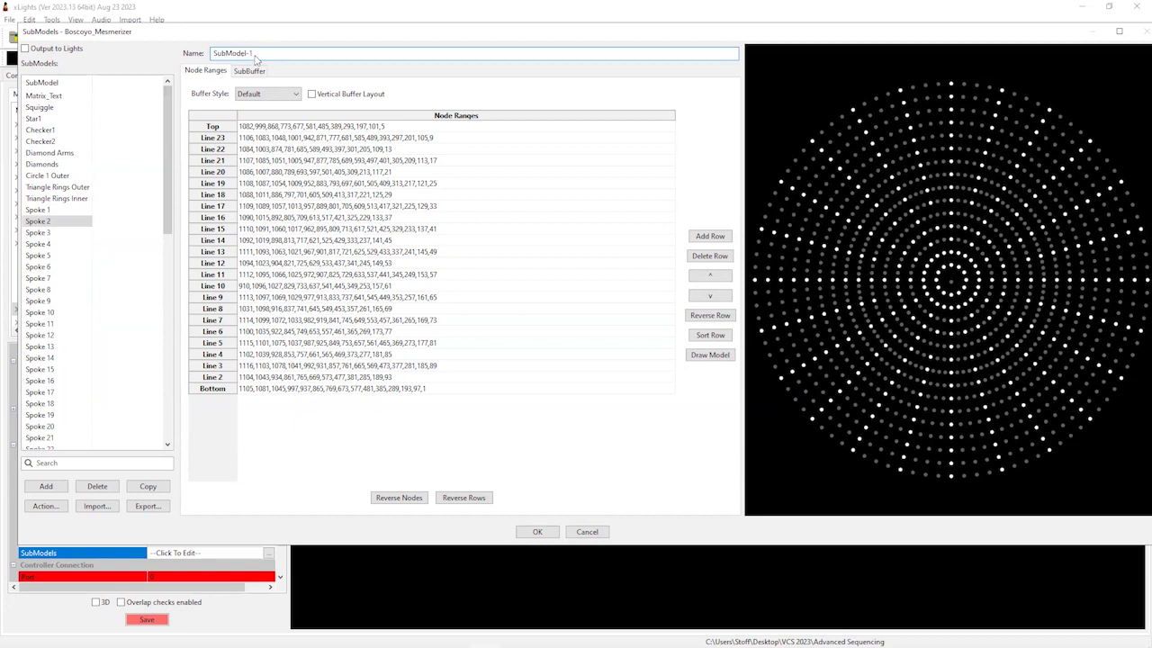
text(Spokes)
click(270, 251)
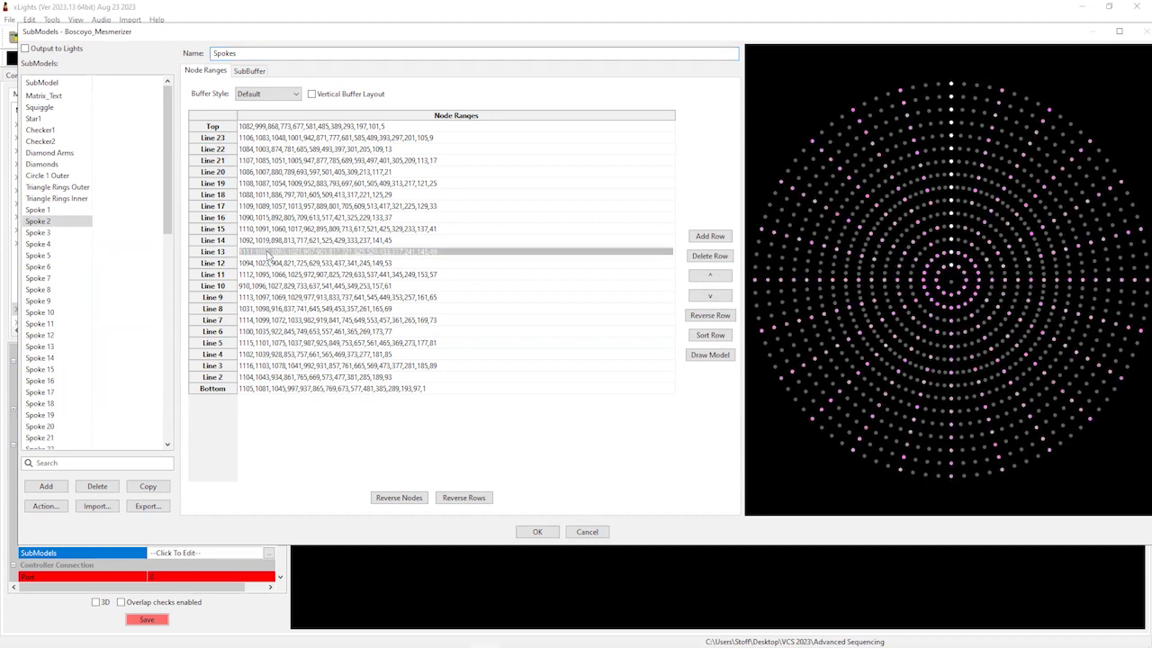
- Save the submodel changes in the layout and reopen the Boscoyo_Mesmerizer's submodel editor
click(537, 532)
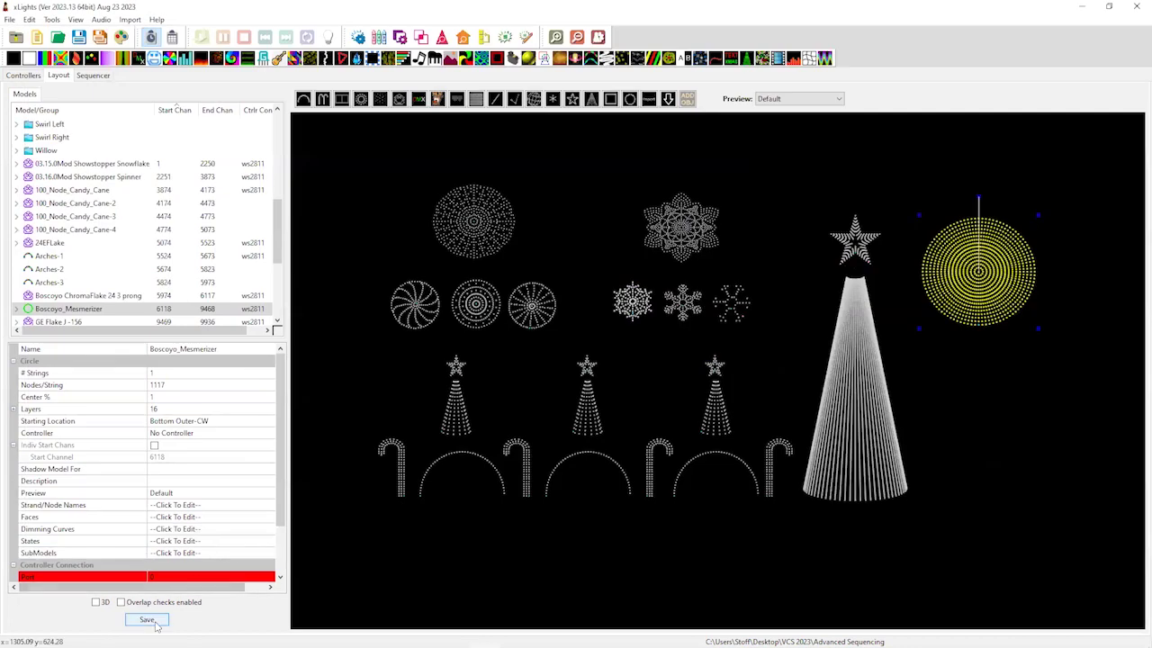
click(266, 552)
click(268, 552)
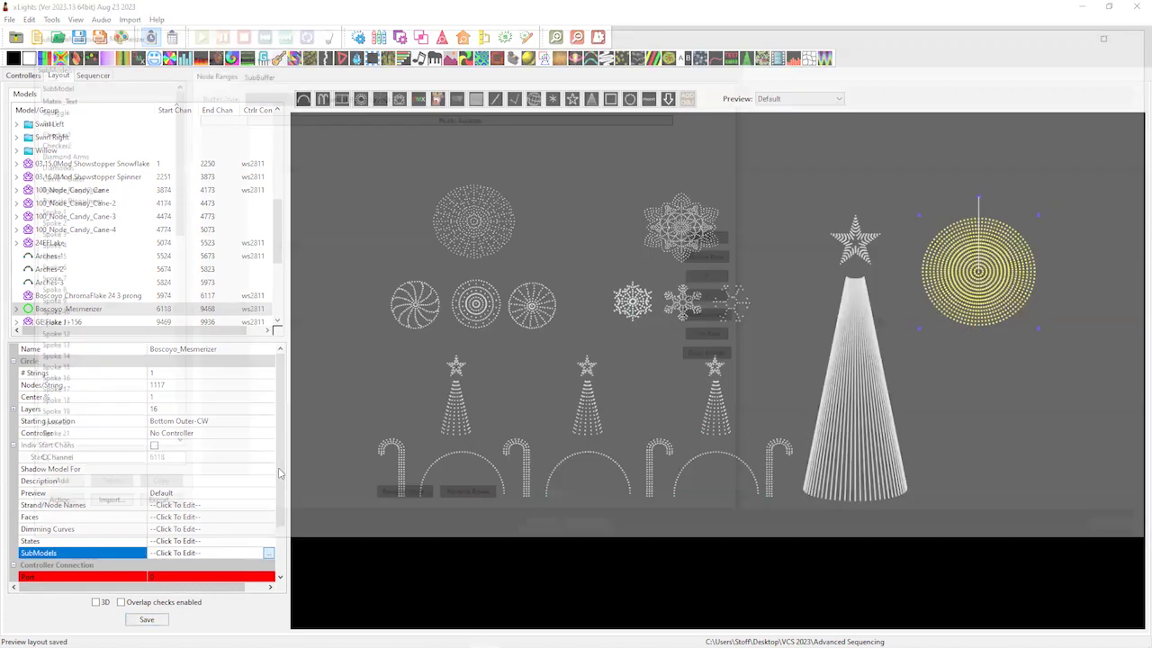
- Move the Spokes submodel from the end of the submodel list to just above Spoke 1
drag(166, 194, 132, 451)
click(36, 437)
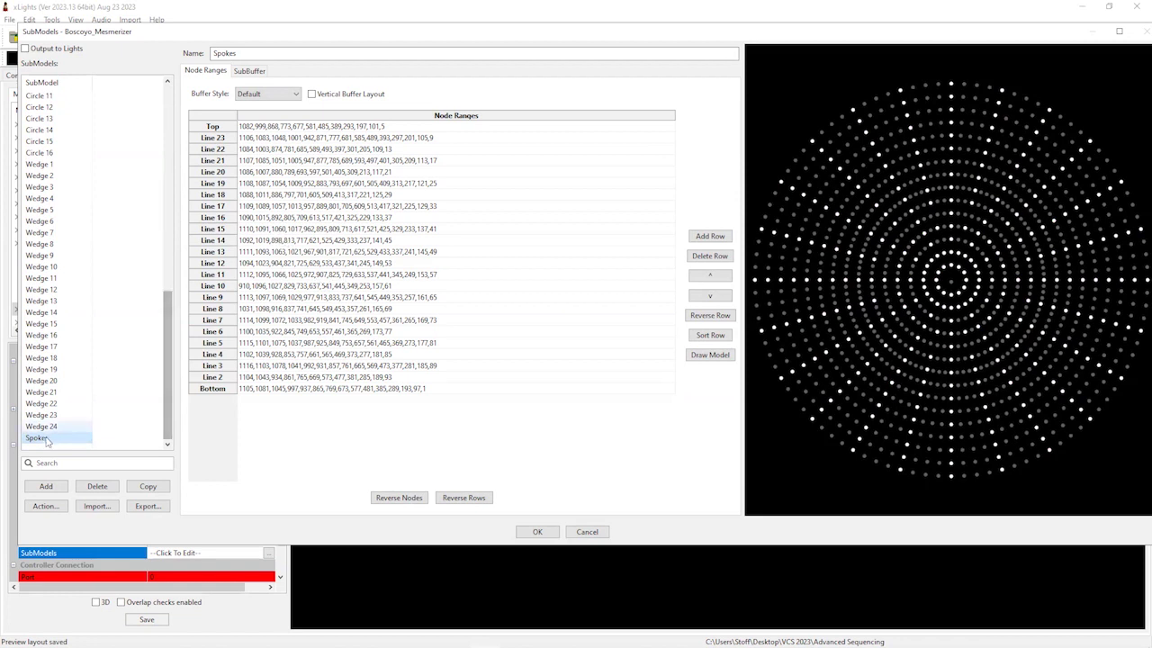
scroll(38, 90, up, 1)
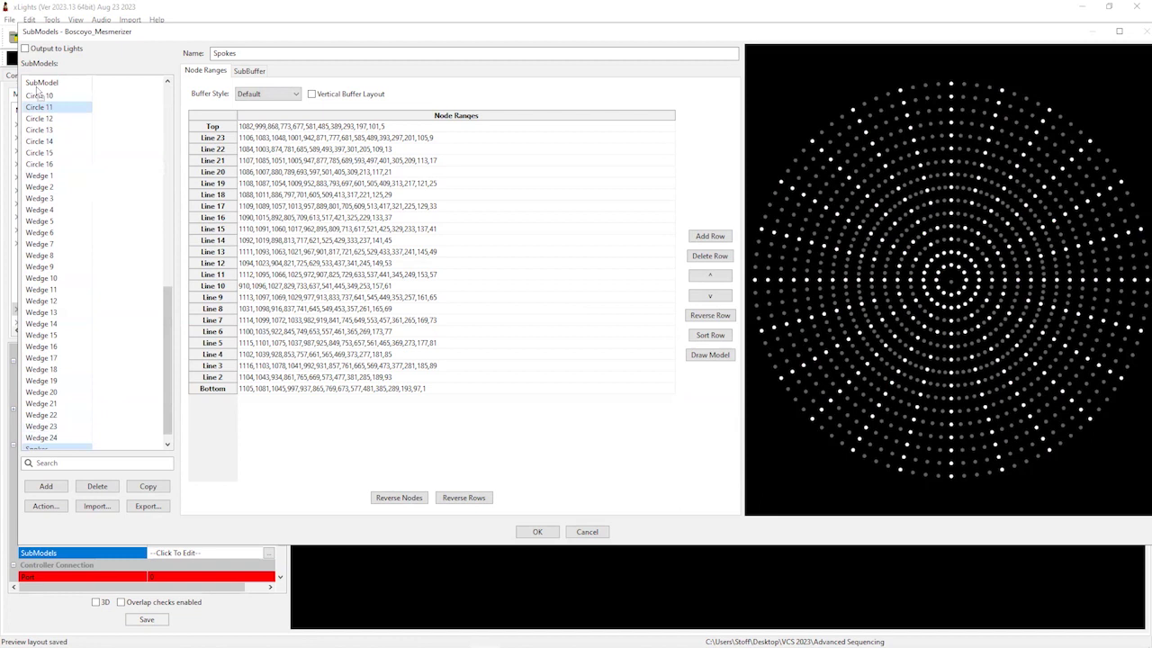
scroll(38, 91, up, 10)
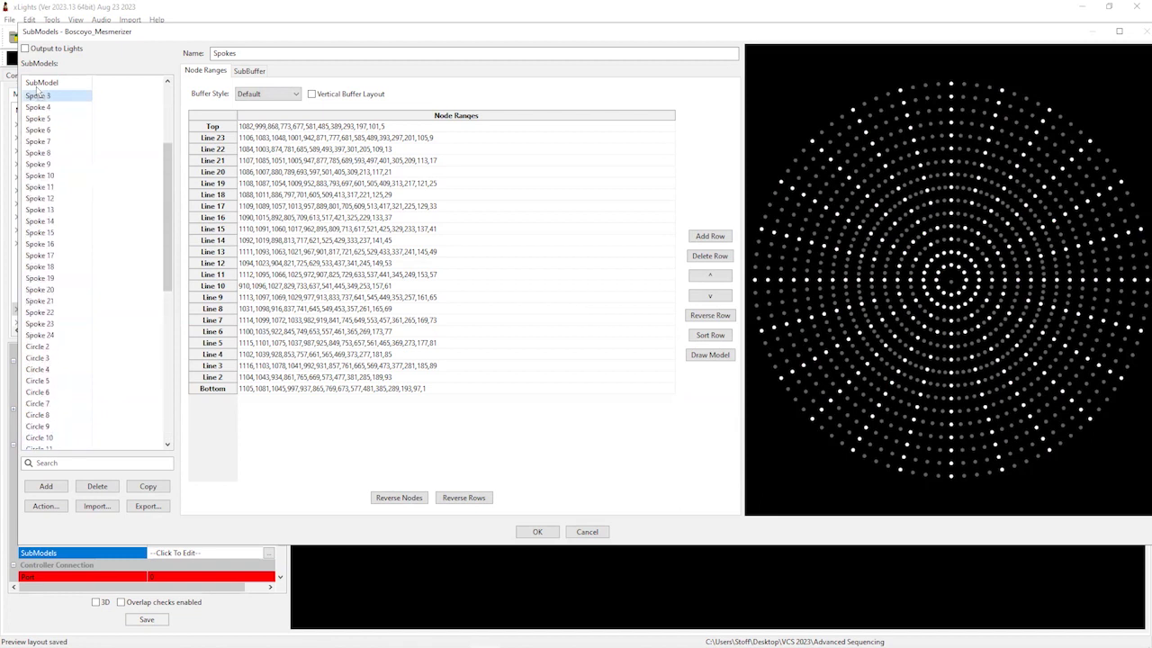
scroll(40, 94, up, 4)
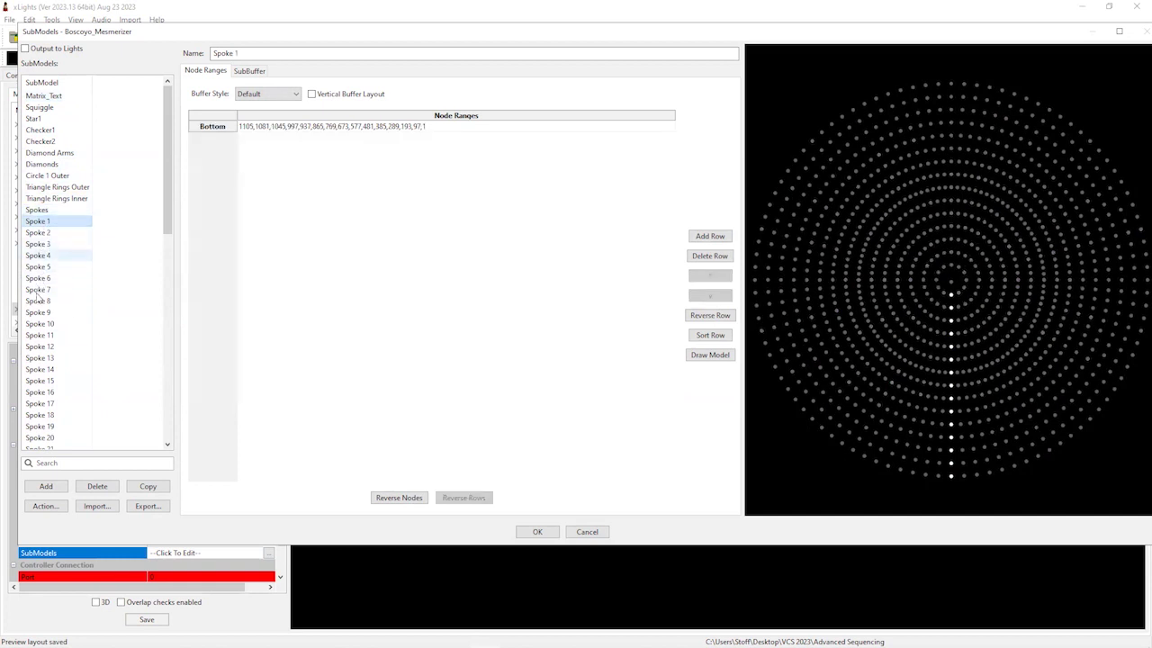
- Delete the individual submodels Spoke 1 through Spoke 24, keeping the combined Spokes submodel
scroll(39, 304, down, 2)
scroll(39, 304, down, 1)
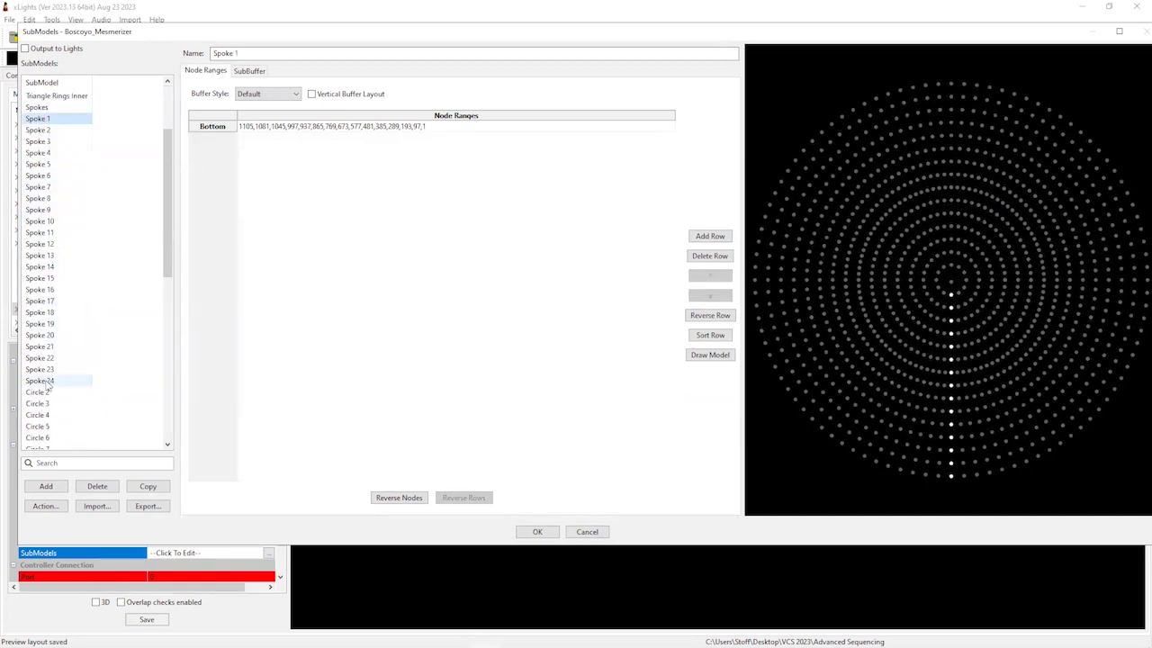
shift+click(46, 382)
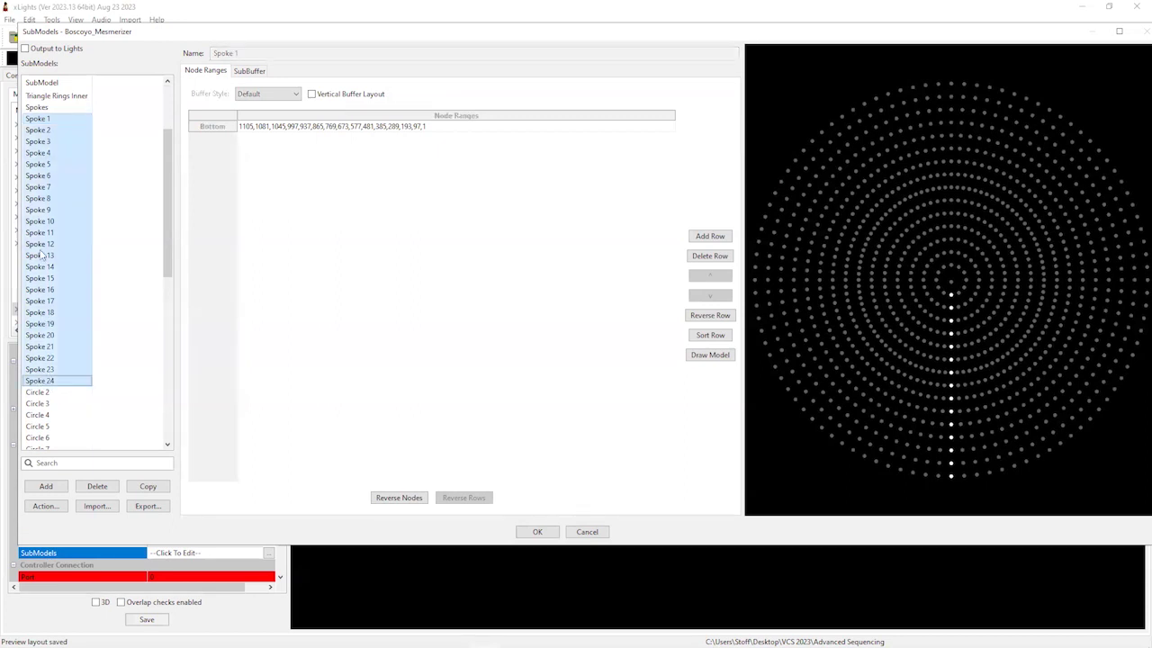
right_click(39, 244)
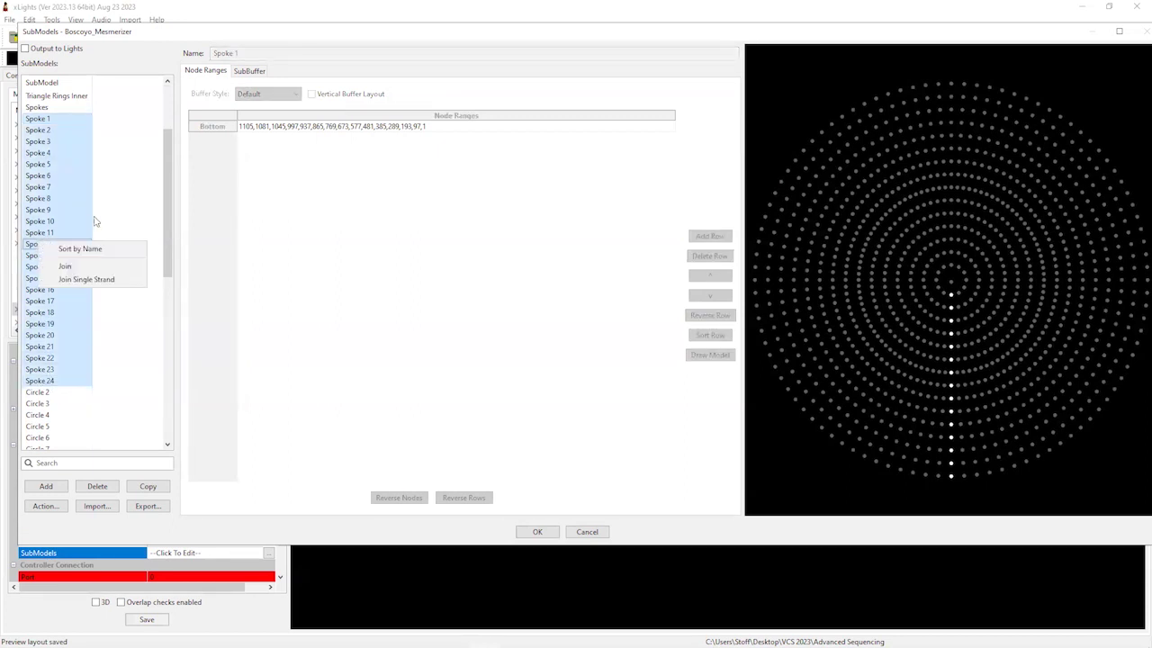
click(112, 486)
click(110, 486)
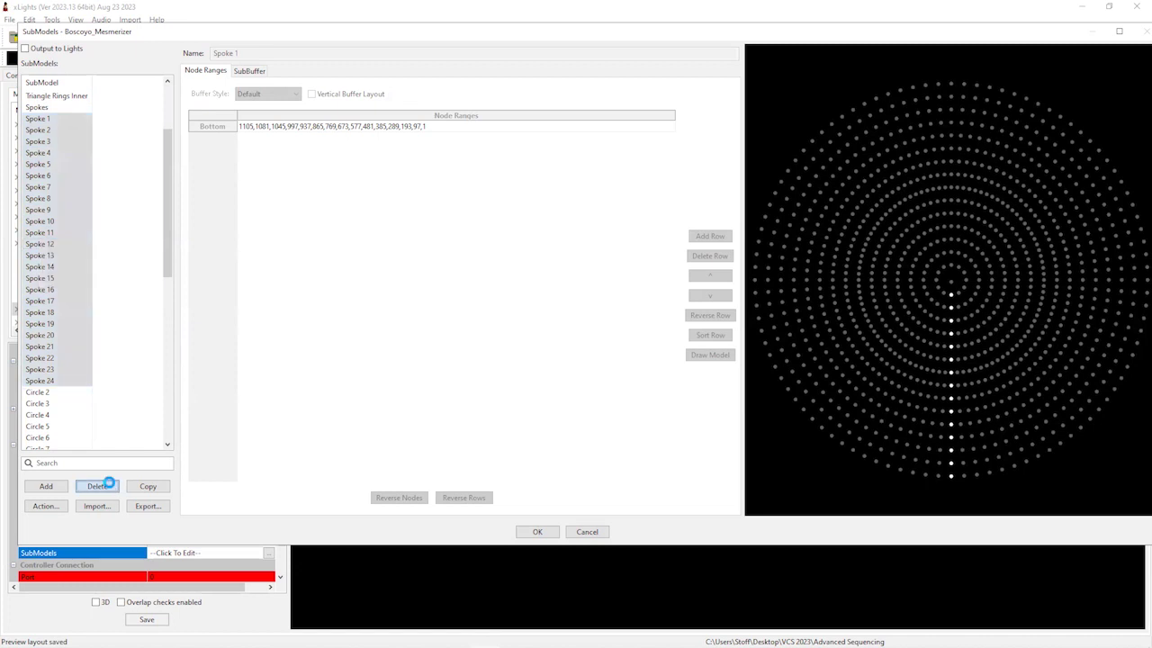
click(617, 303)
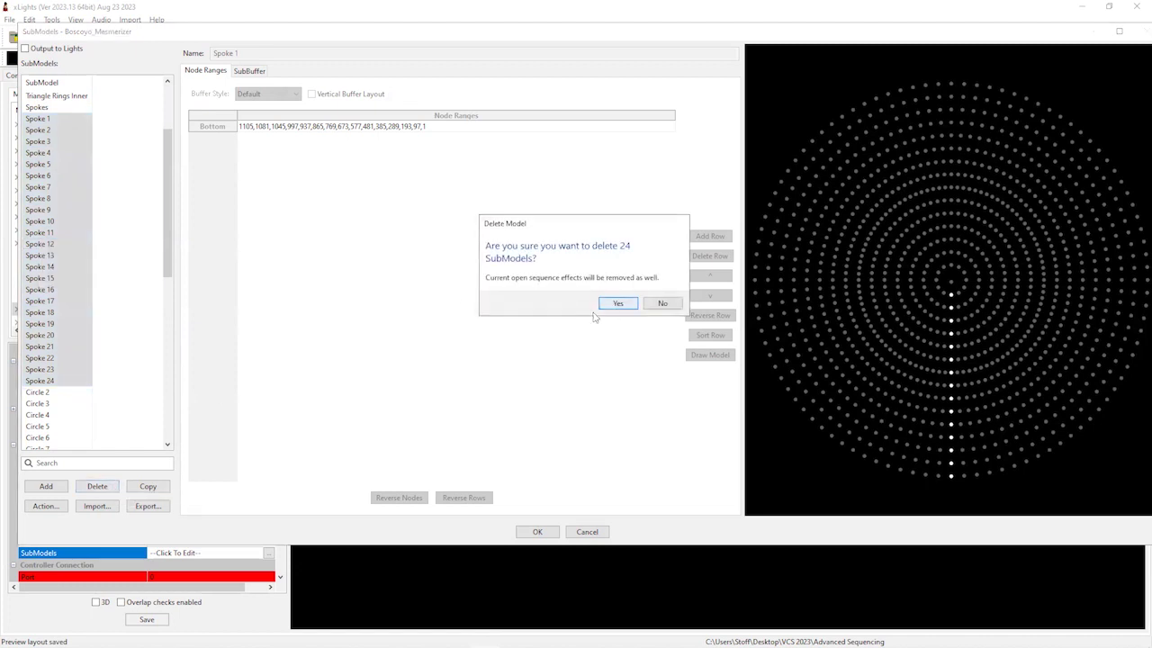
- Apply Uniform Row Length to all node range rows of the Spokes submodel
click(37, 107)
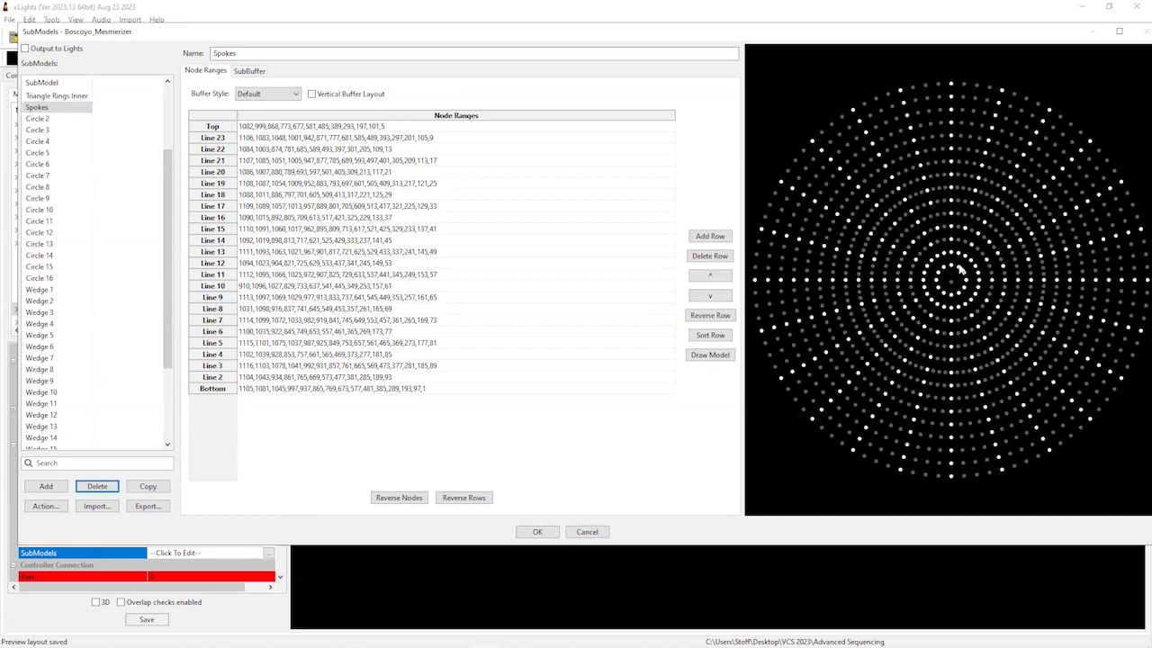
right_click(307, 128)
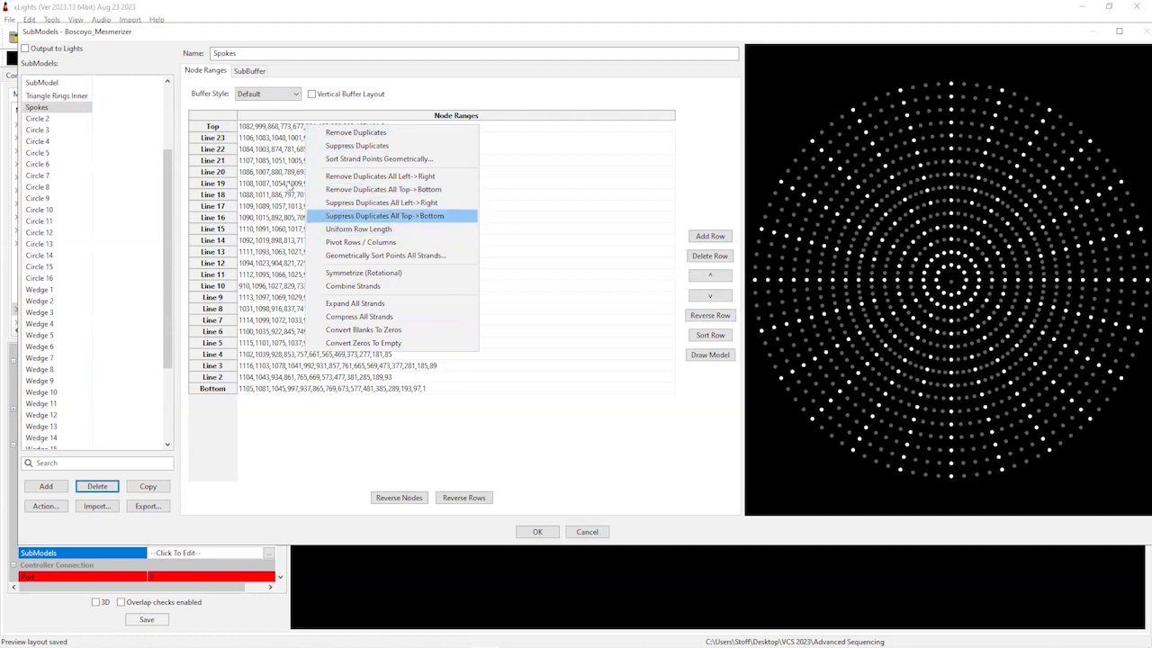
click(260, 133)
drag(261, 127, 270, 382)
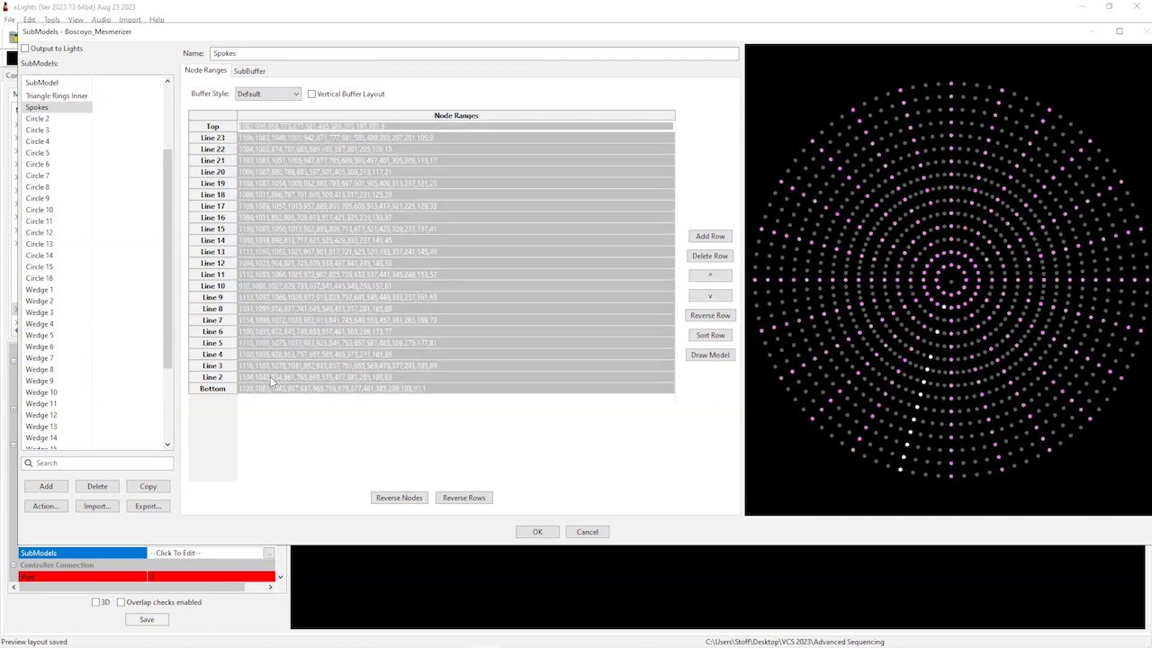
right_click(266, 259)
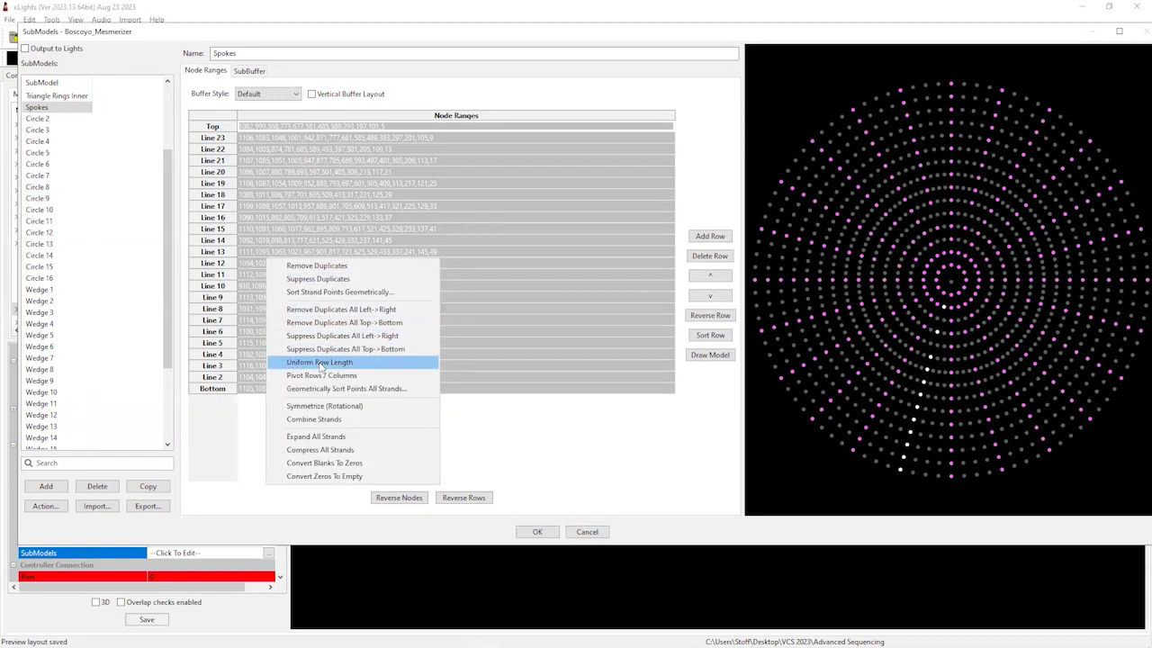
click(320, 362)
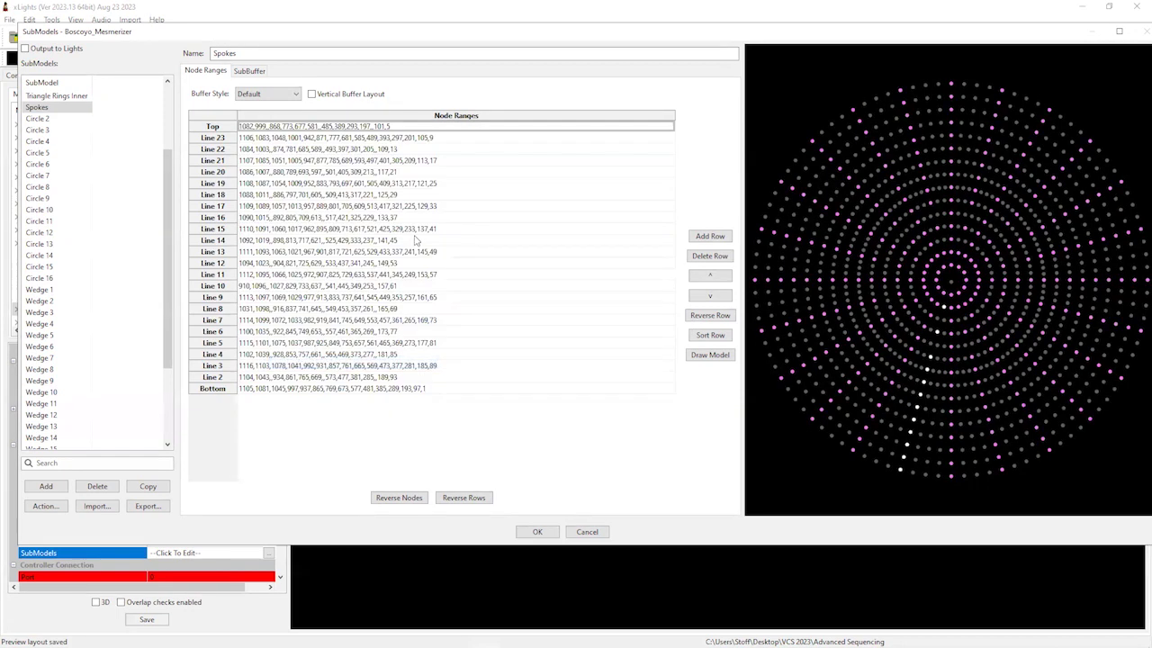
- Examine the Top and Line 22 node ranges of Spokes for the blanks that pad the shorter rows
key(ctrl+a)
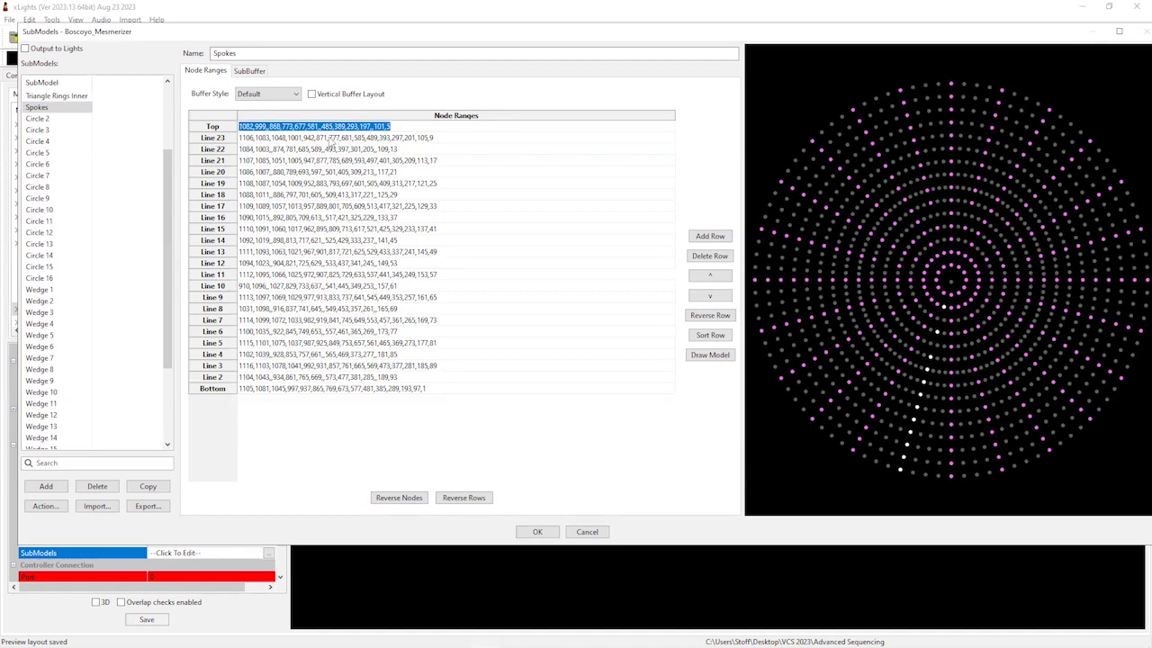
click(400, 147)
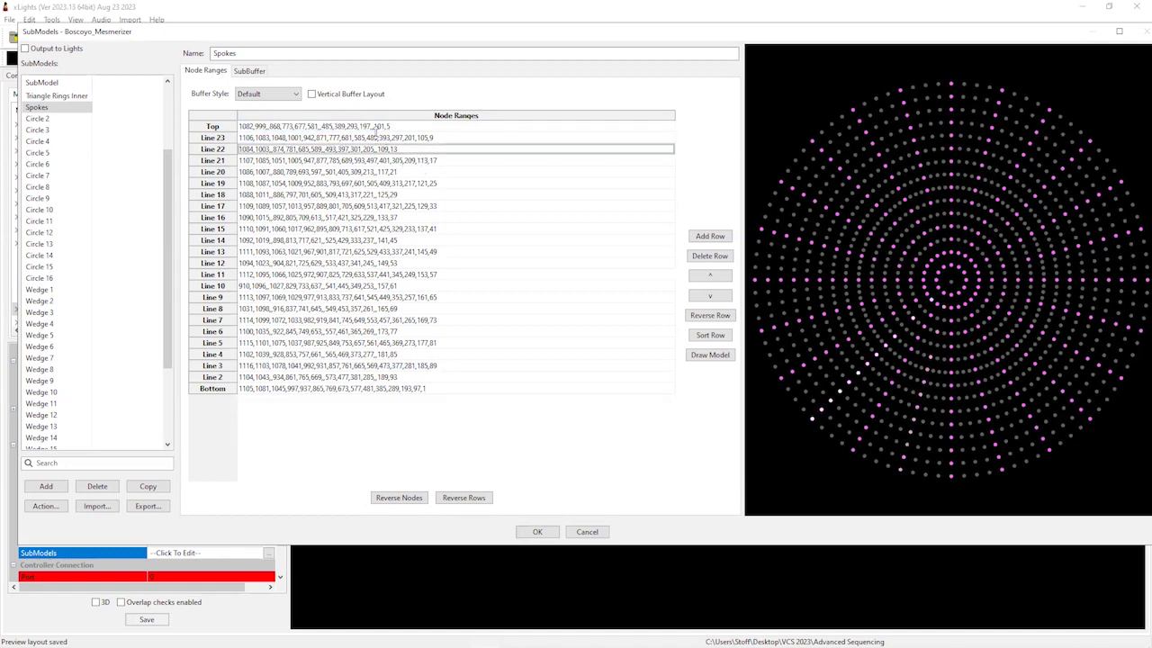
click(375, 129)
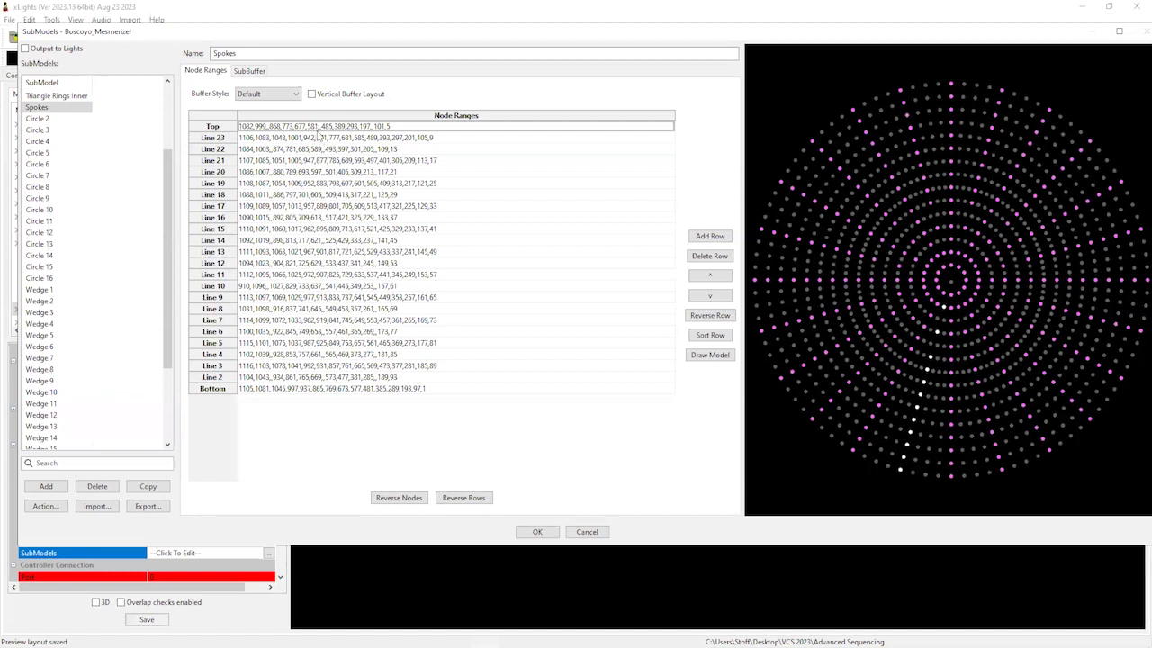
key(ctrl+a)
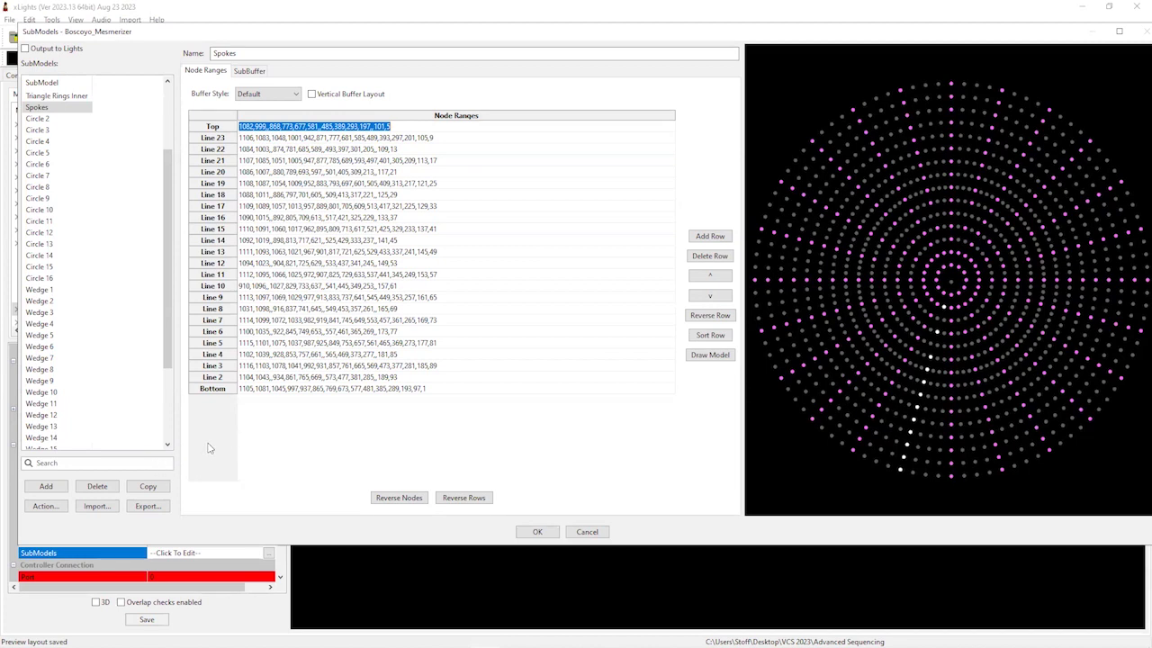
- Add a new submodel and pick a curved arm of nodes from 1111 near the center through 1092 and 1060 out to node 24
drag(171, 292, 173, 193)
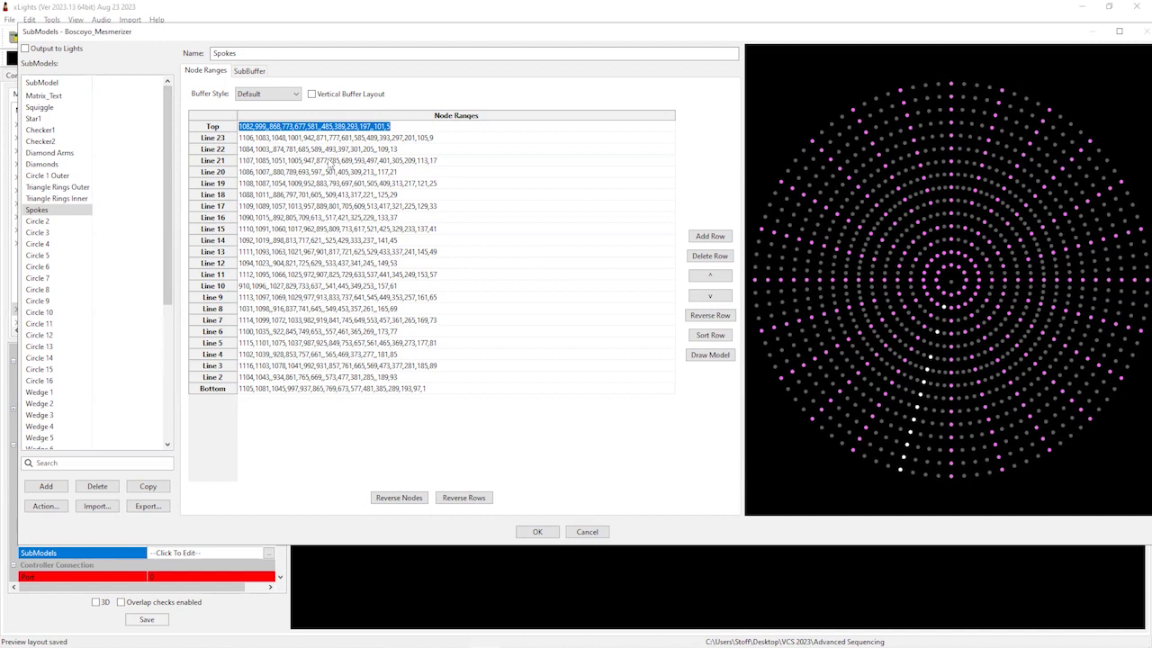
click(57, 488)
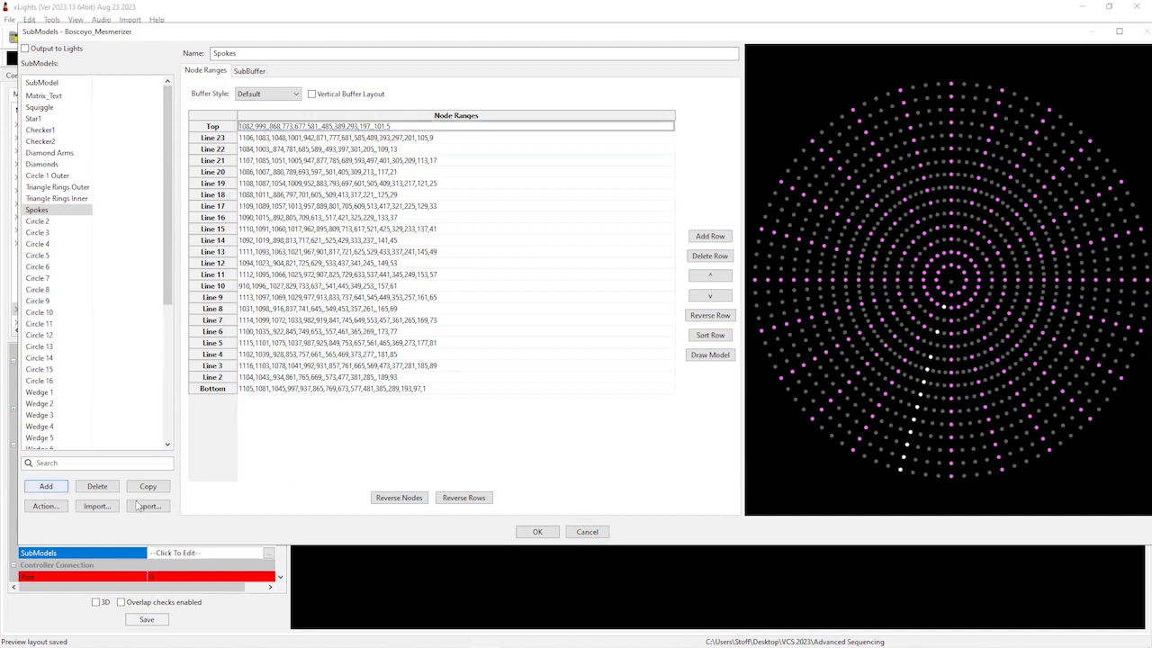
click(46, 485)
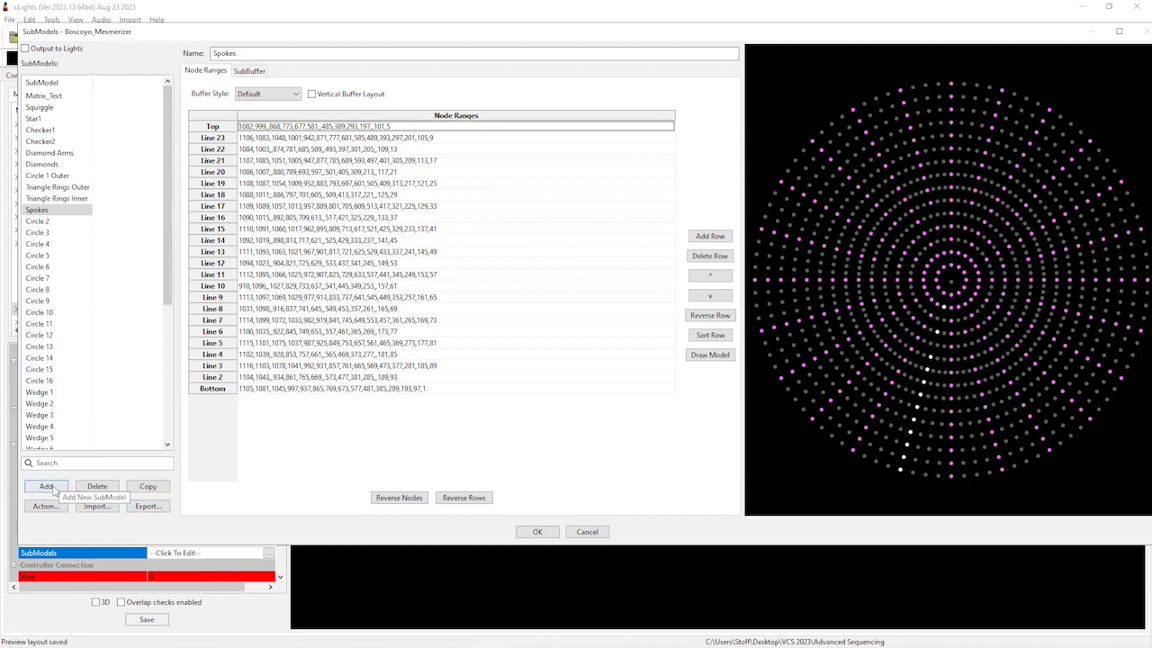
click(944, 254)
click(948, 259)
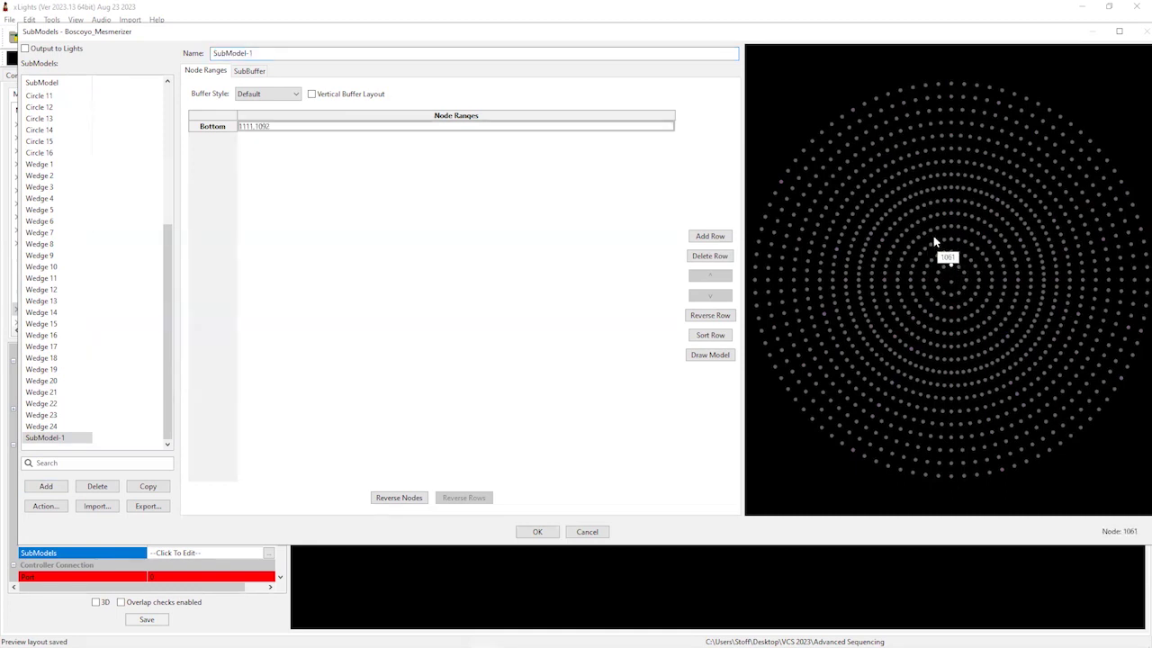
click(924, 246)
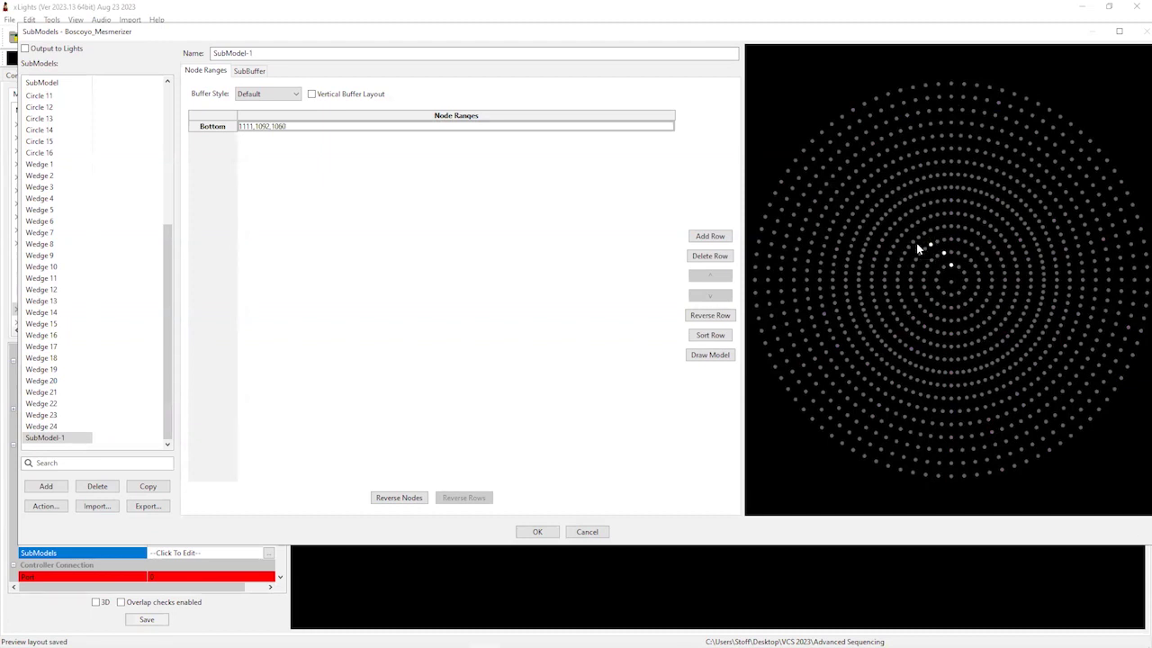
click(897, 243)
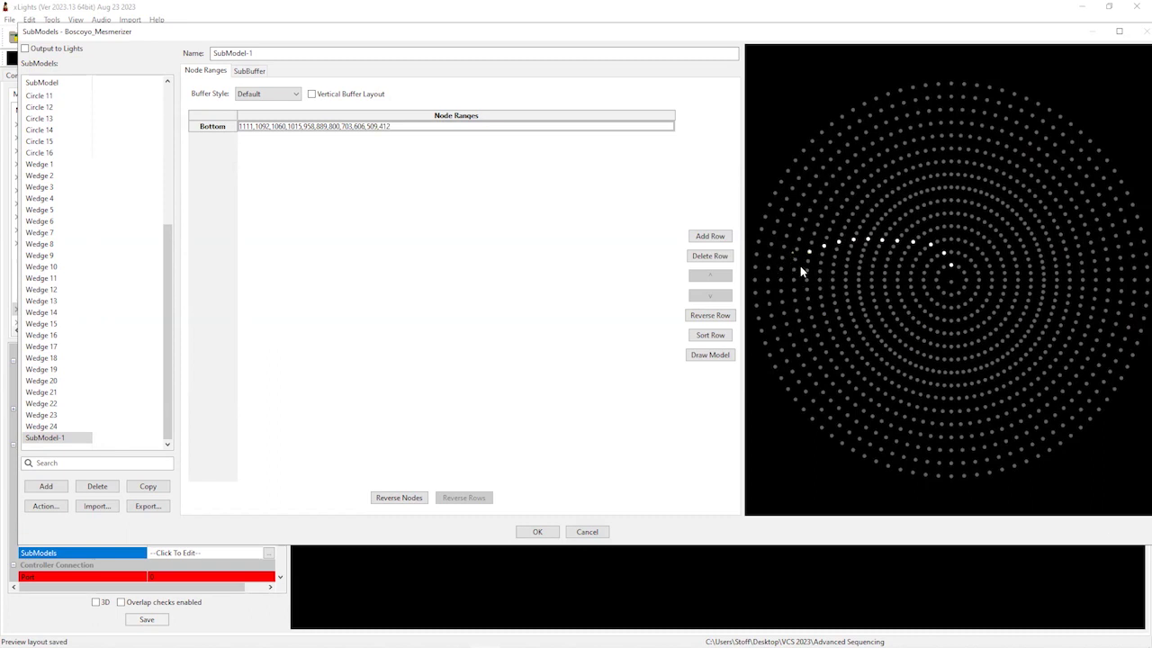
click(768, 280)
- Symmetrize the curved arm rotationally with a degree of symmetry of 12 and no center node
right_click(314, 127)
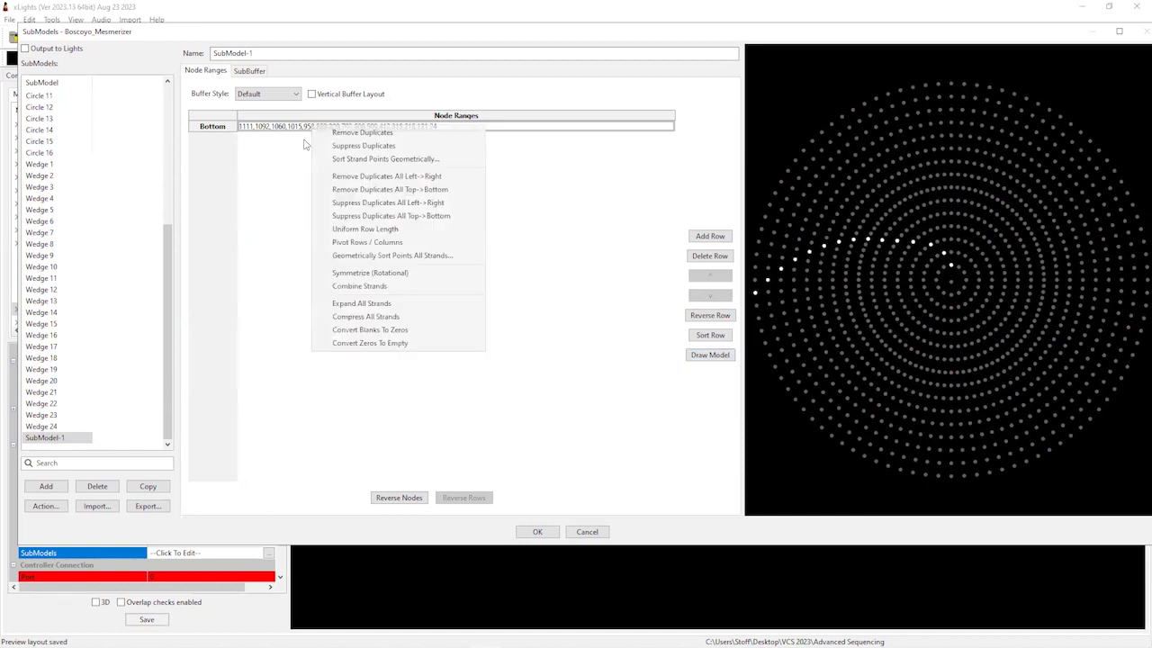
click(410, 272)
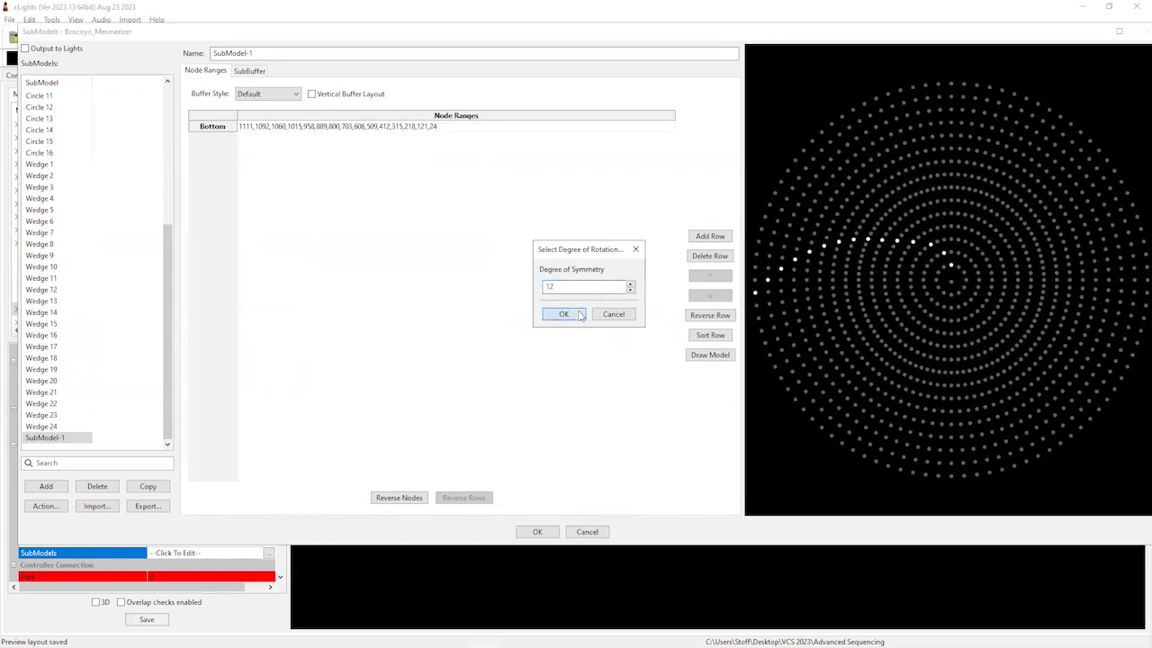
click(581, 315)
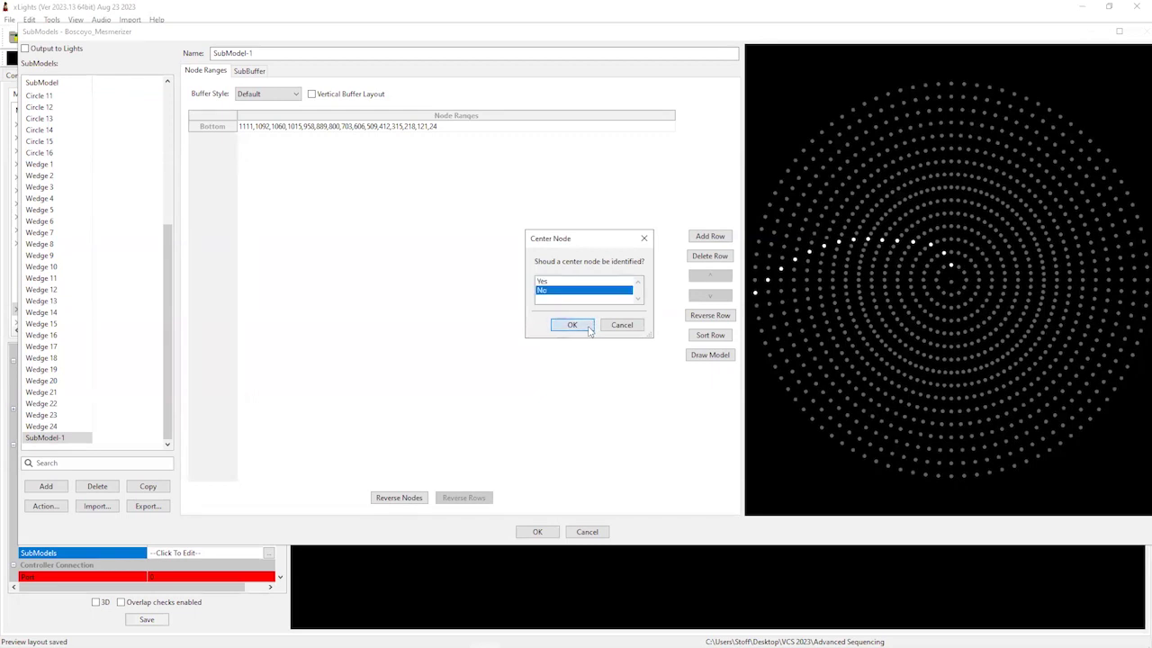
click(583, 326)
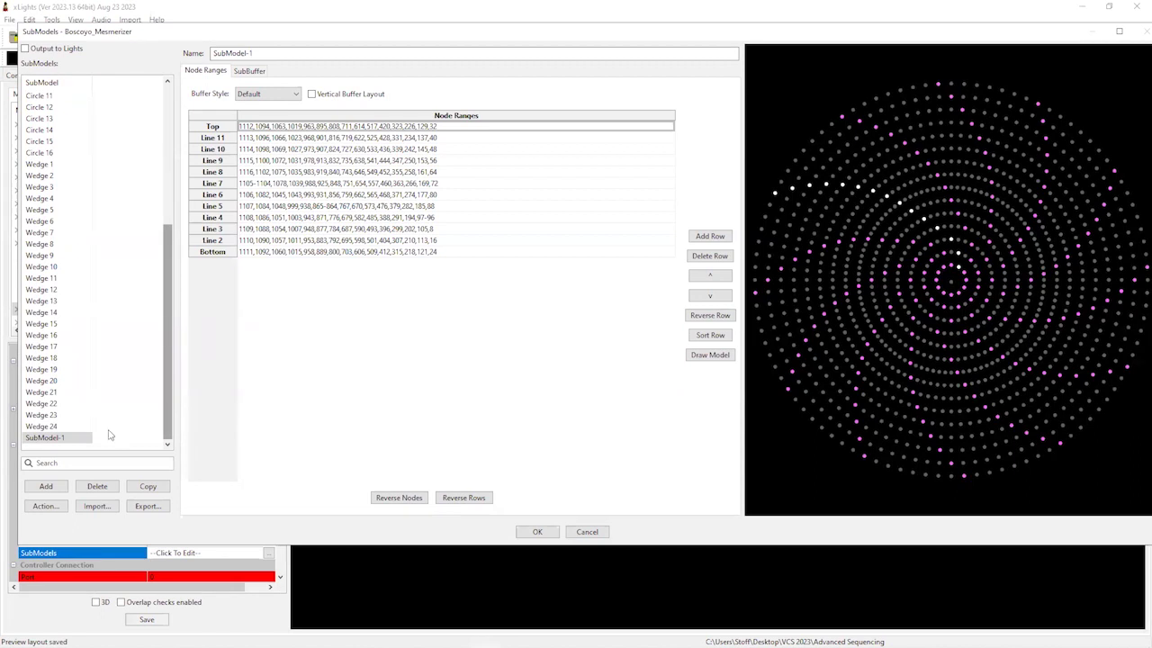
- Rename the new curved-arm submodel as Swirl Right
click(257, 55)
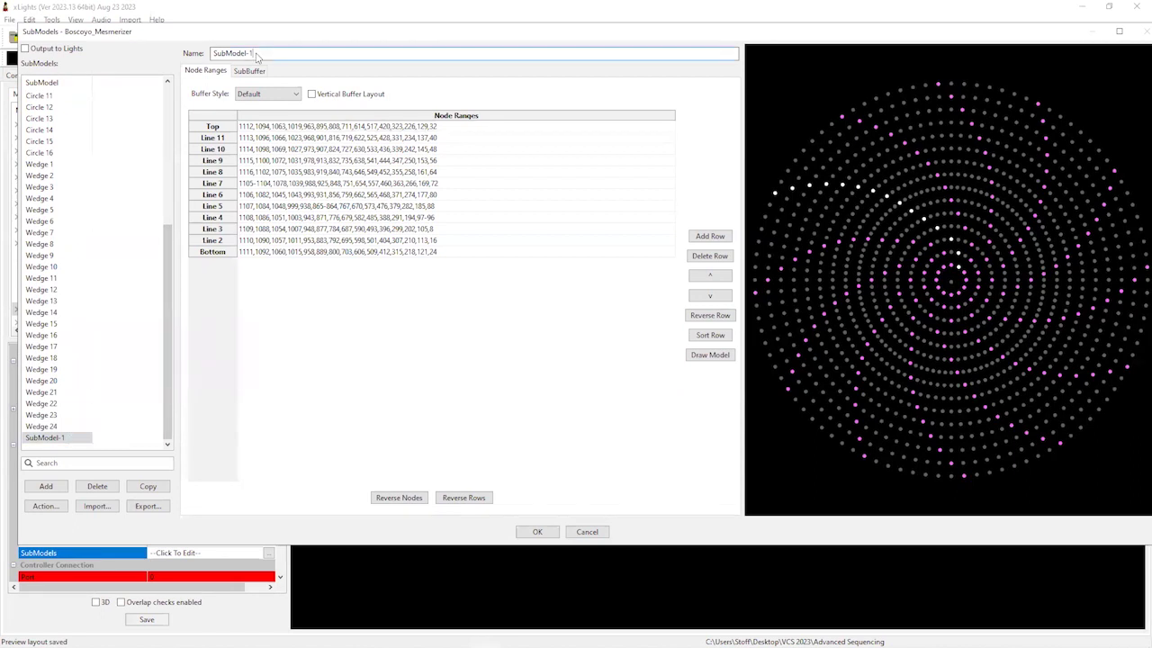
key(ctrl+a)
text(Swirl Right)
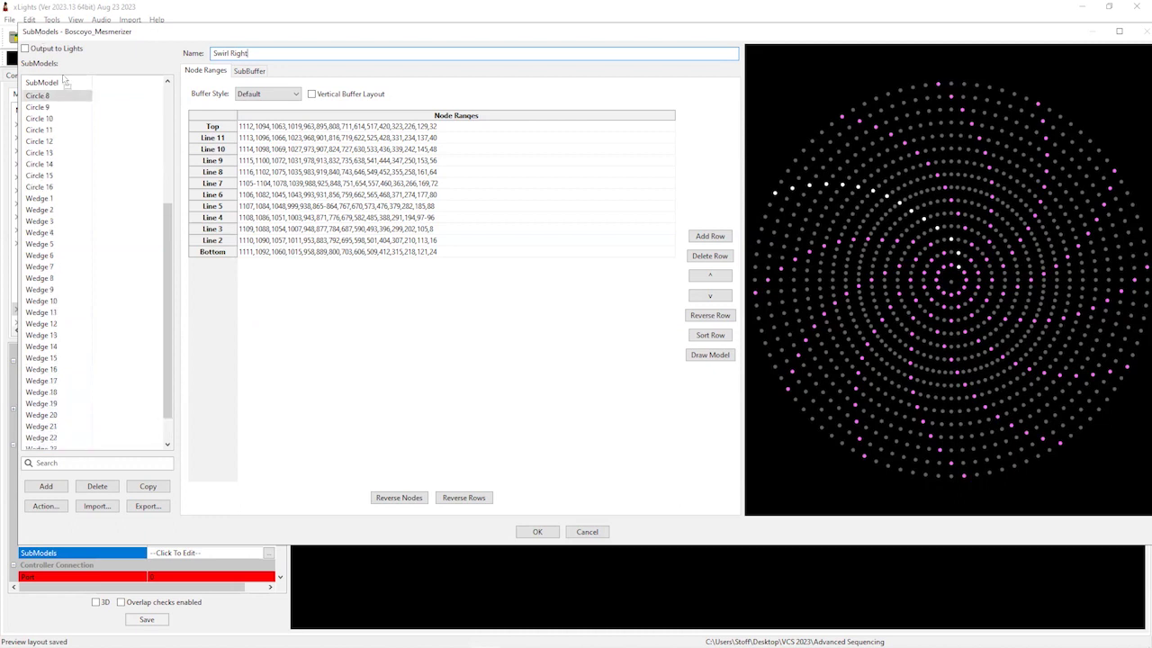
- Move Swirl Right to directly below Squiggle in the submodel order and accept the submodel changes
scroll(65, 88, up, 3)
scroll(64, 88, up, 4)
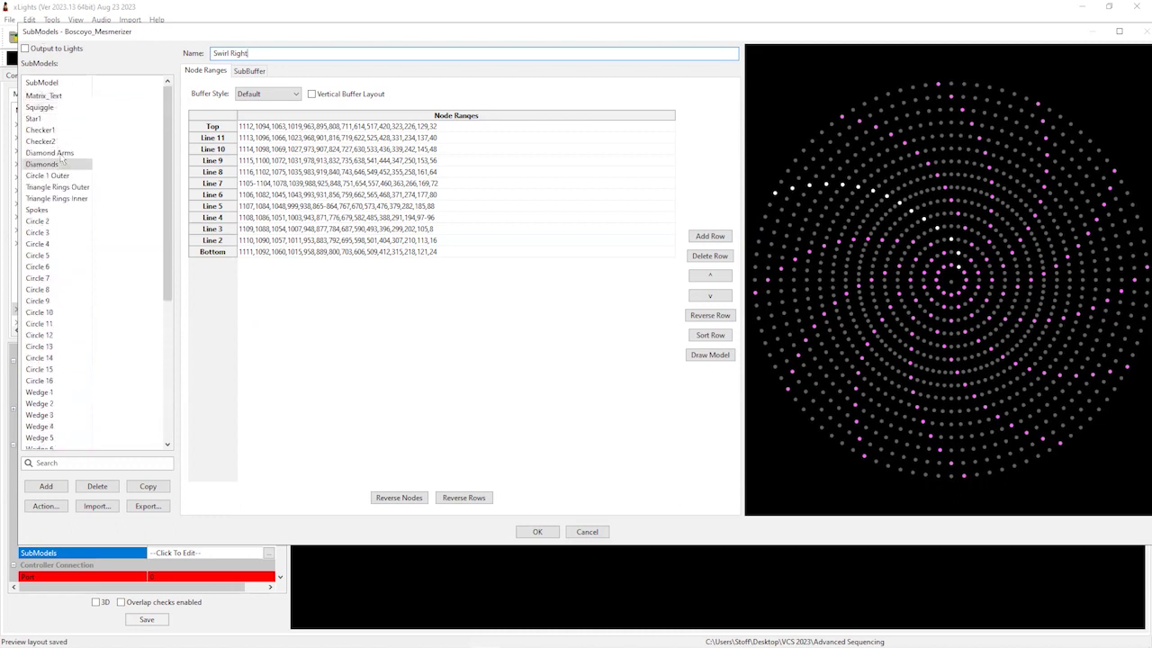
drag(63, 141, 61, 124)
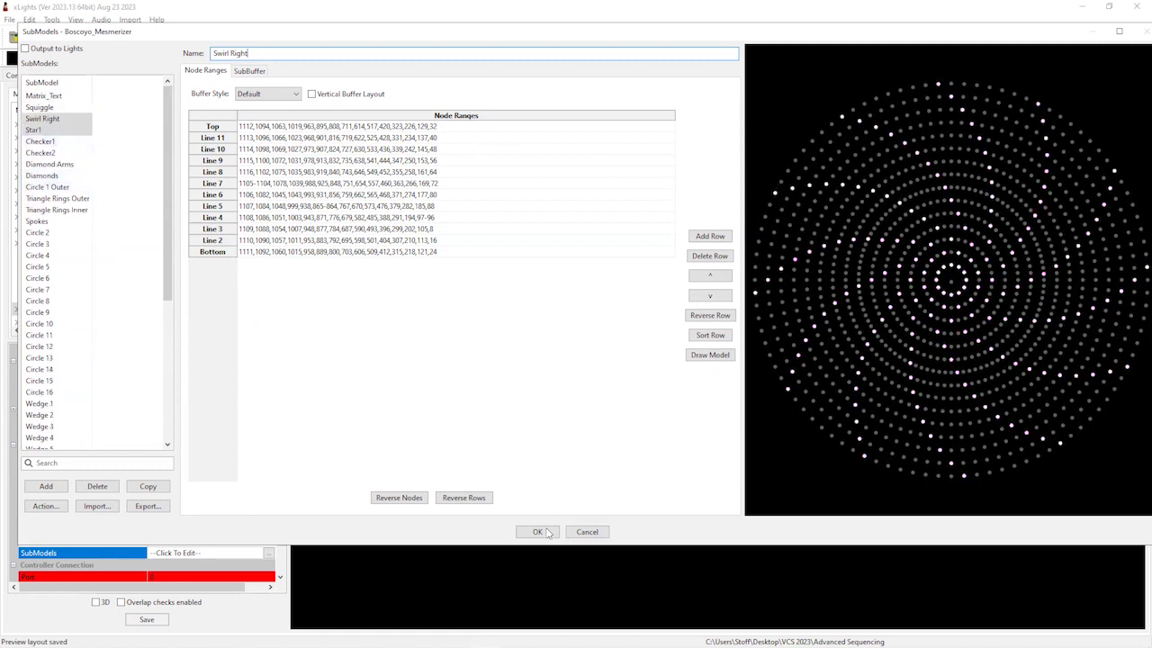
key(Return)
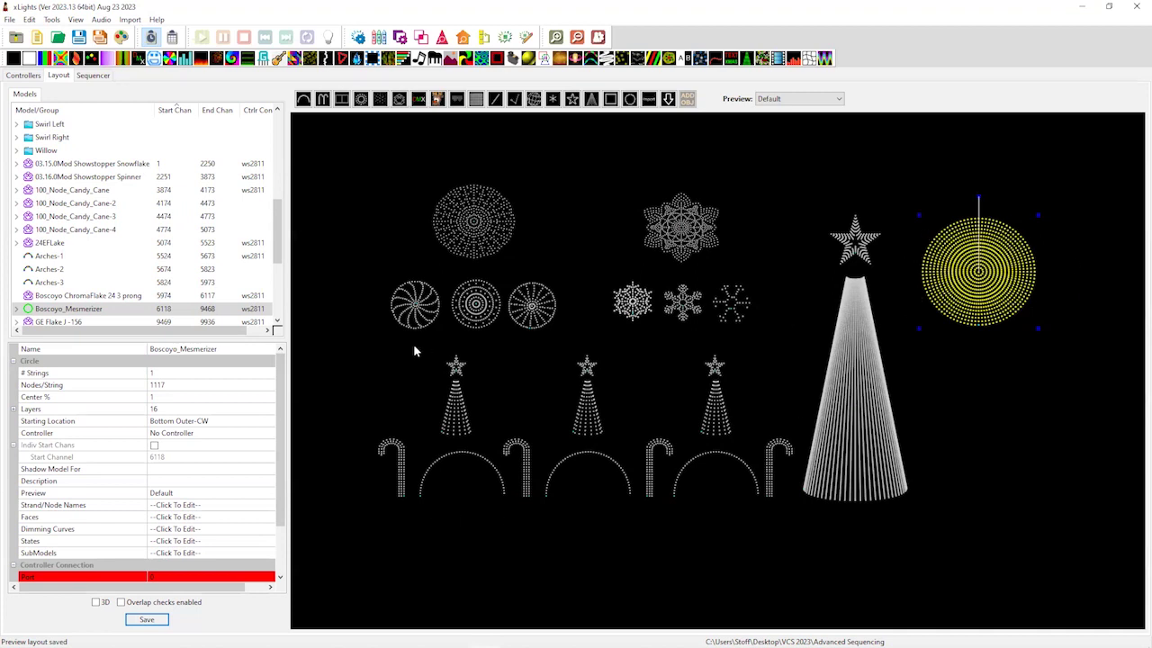
drag(279, 234, 279, 144)
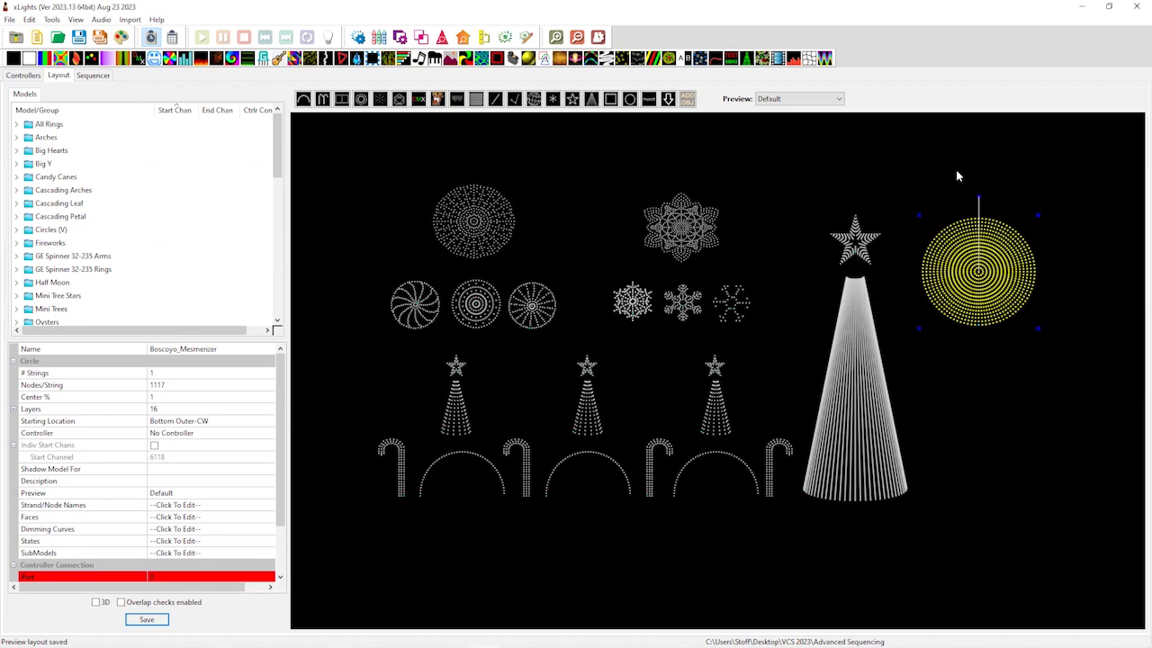
click(1029, 178)
click(995, 255)
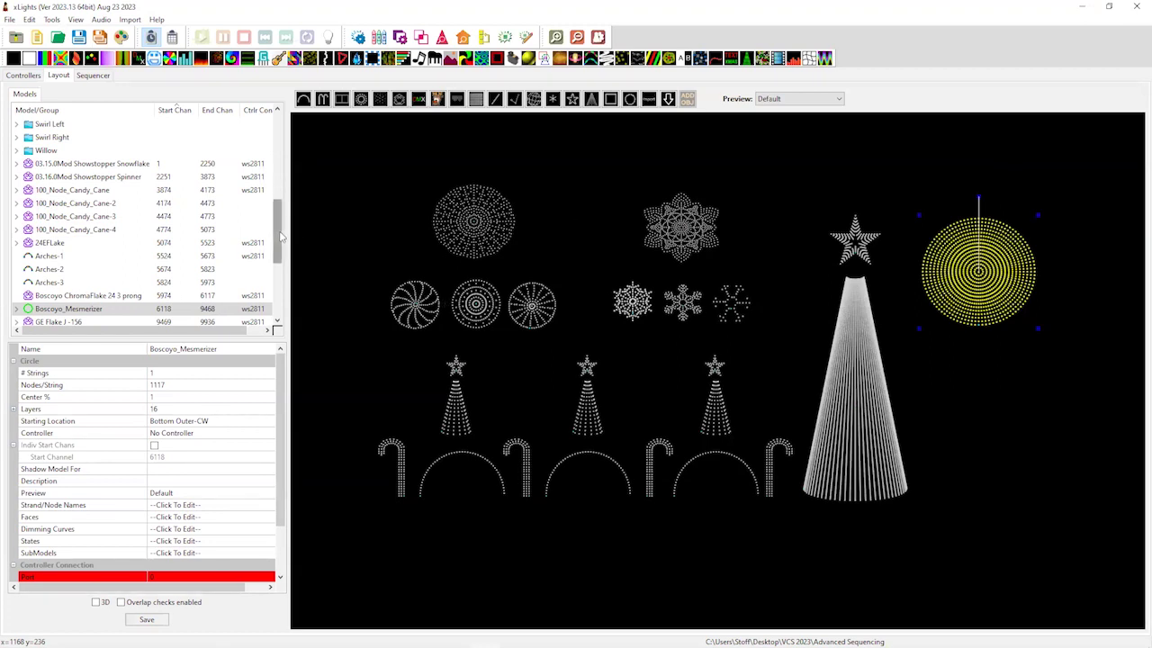
drag(280, 236, 270, 141)
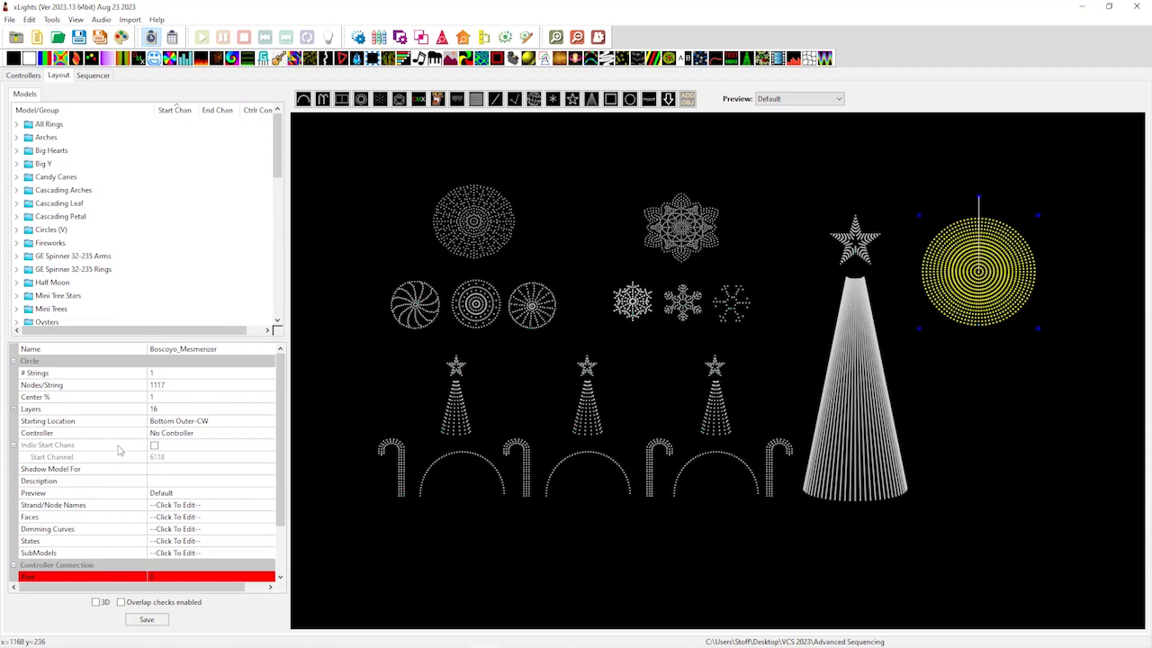
click(488, 211)
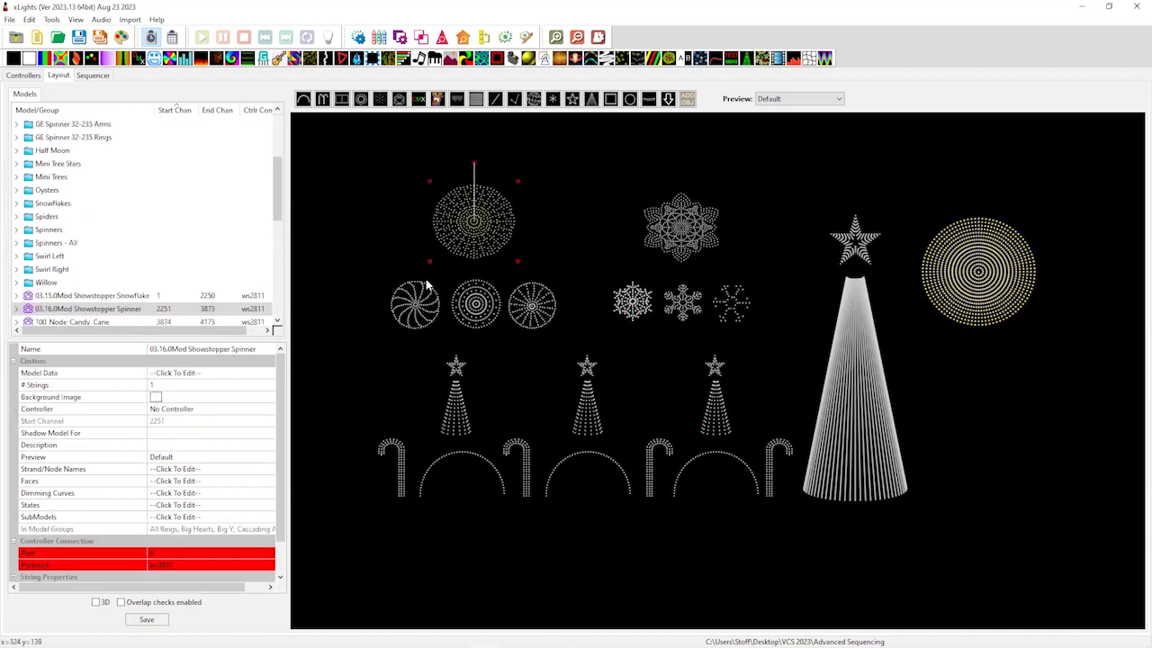
- Close the Effect Assist pane in the sequencer and start a new sequence, discarding the open sequence's unsaved changes
click(85, 76)
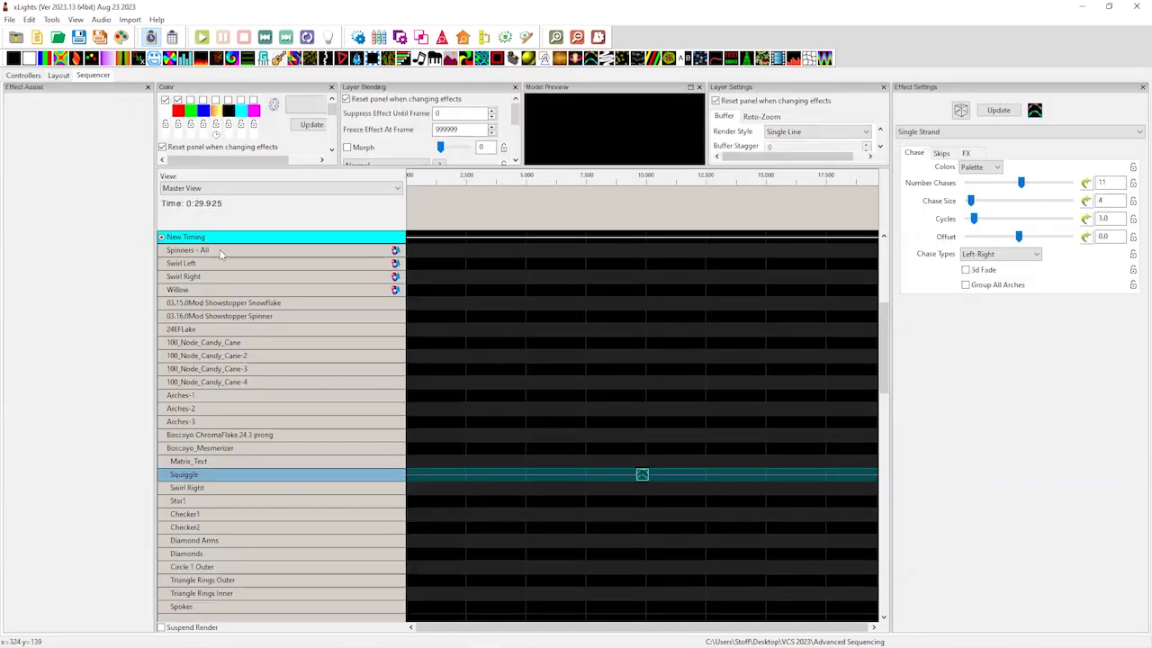
click(148, 88)
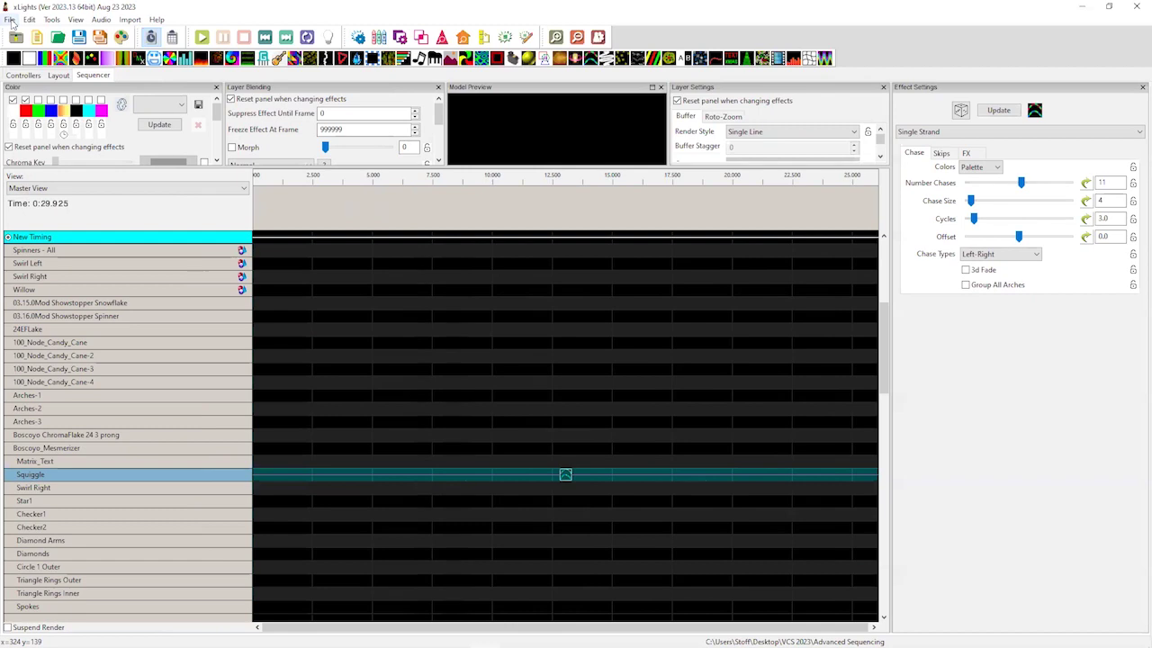
click(10, 20)
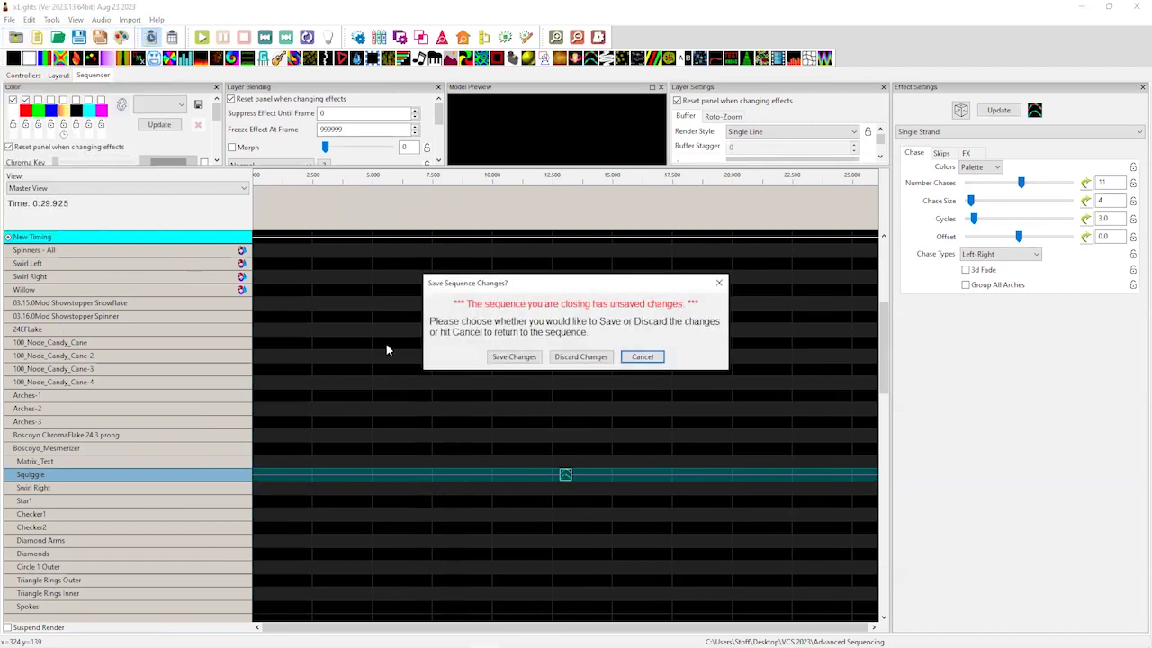
click(576, 357)
click(576, 358)
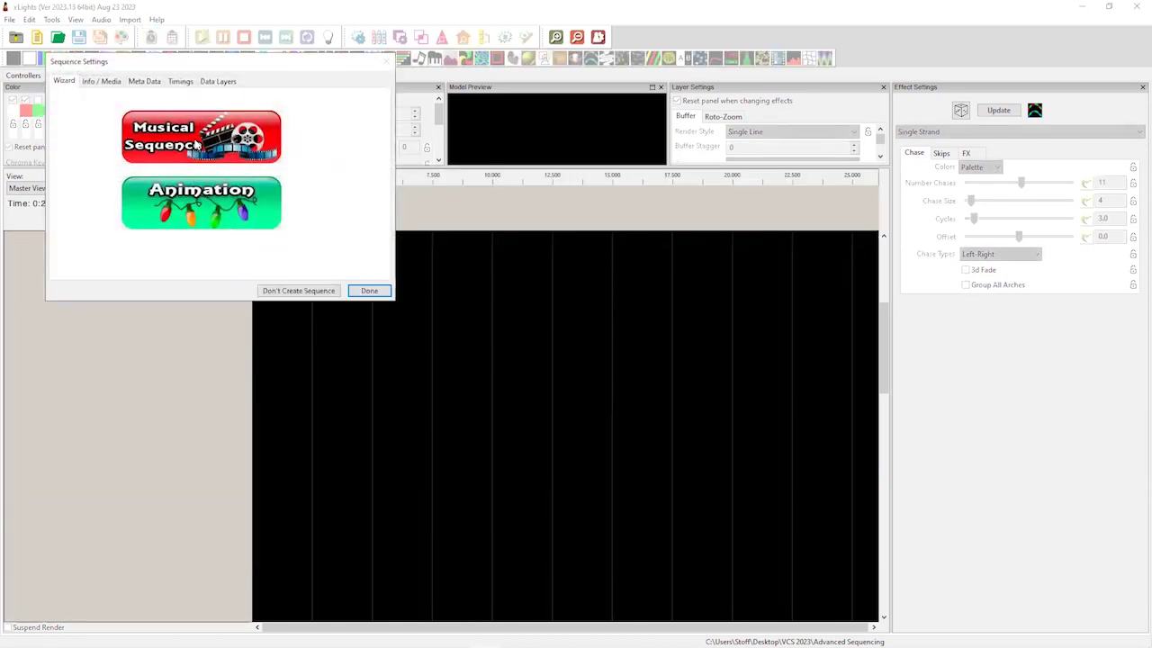
- Create a musical sequence from 01 - Oh Santa!.mp3 in the VCS 2023 folder at 40fps (25ms)
click(199, 141)
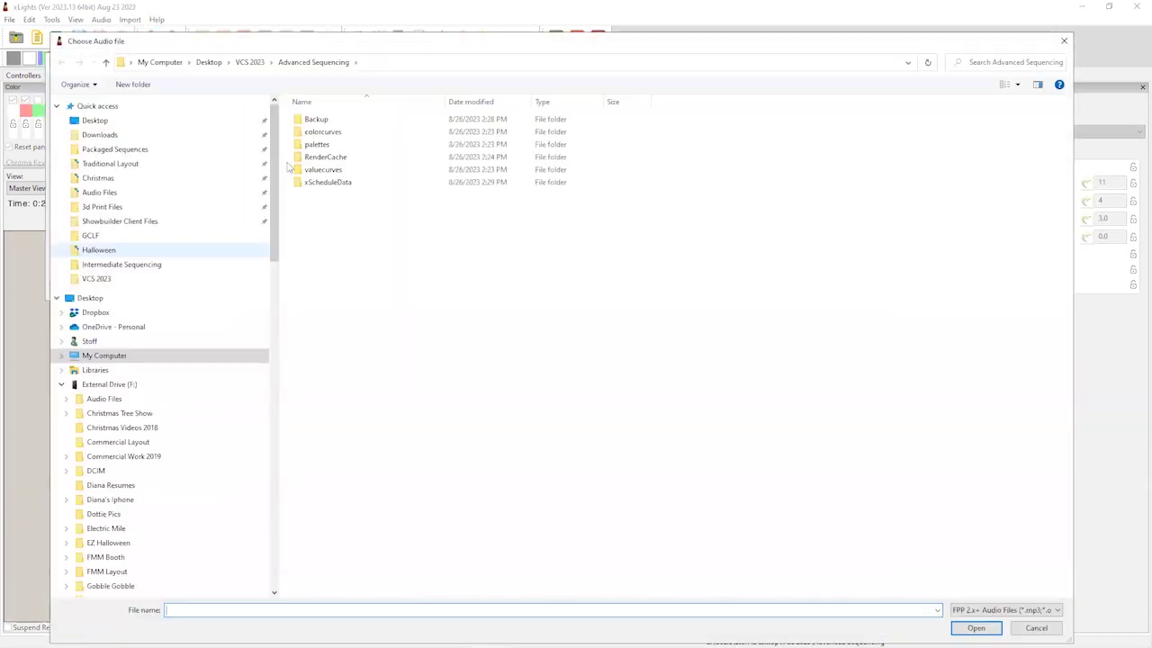
click(250, 63)
click(323, 155)
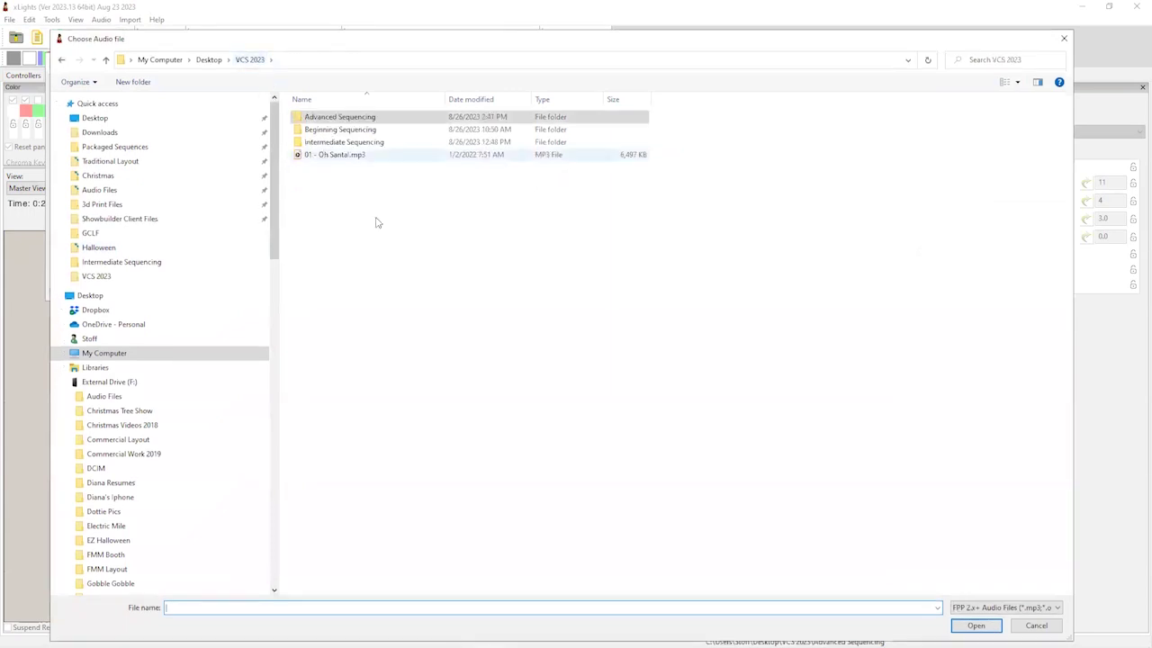
click(975, 626)
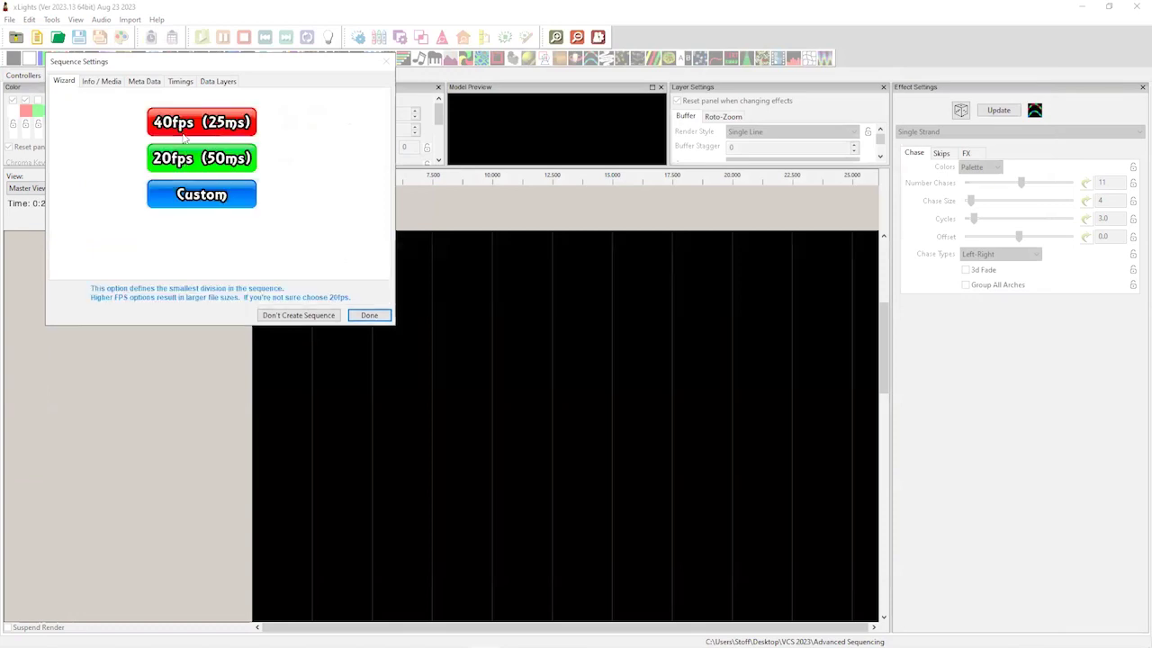
click(201, 159)
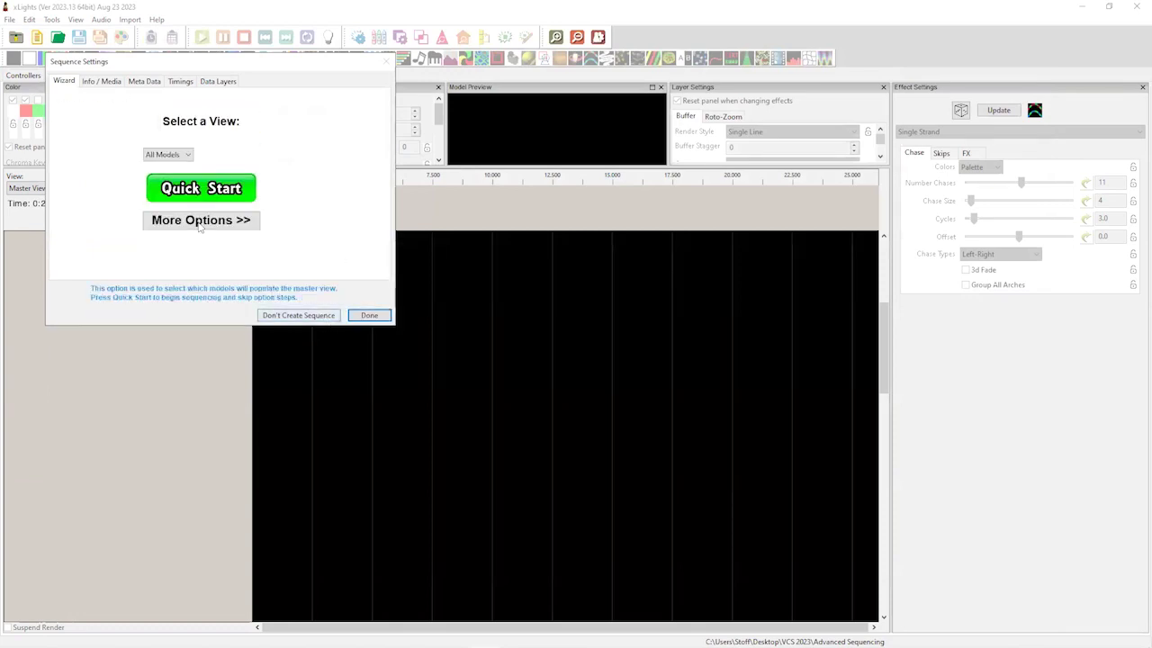
key(Return)
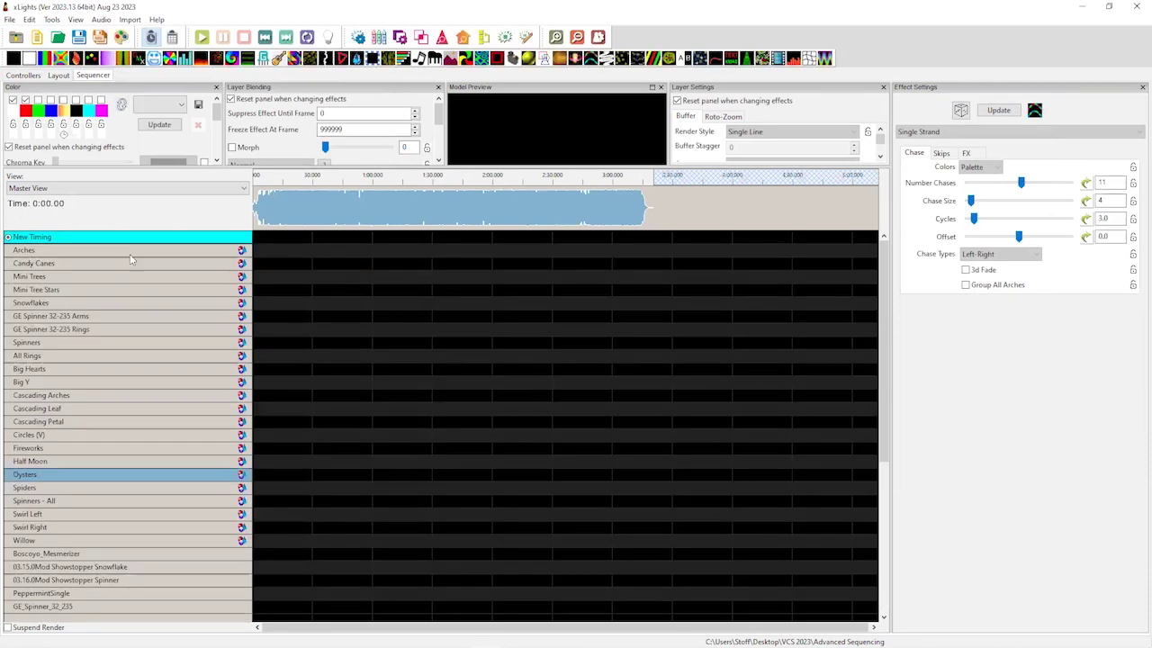
- Add a timing track named Beats using Bar and Beat Tracker: Beats with the default plugin settings
right_click(133, 237)
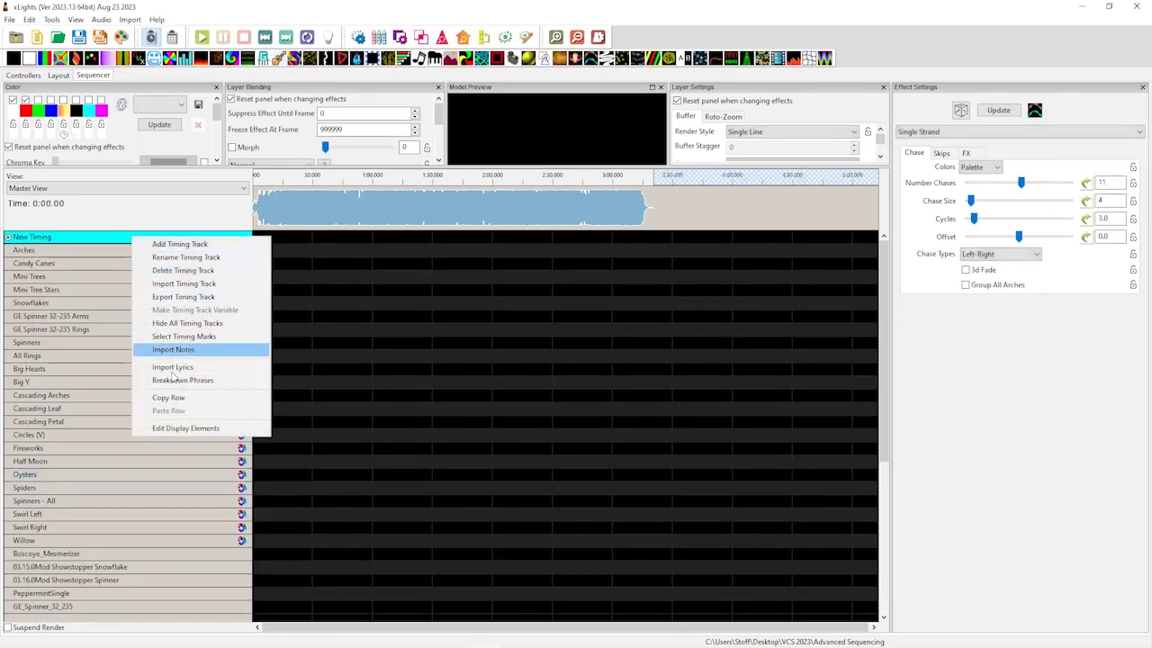
click(186, 245)
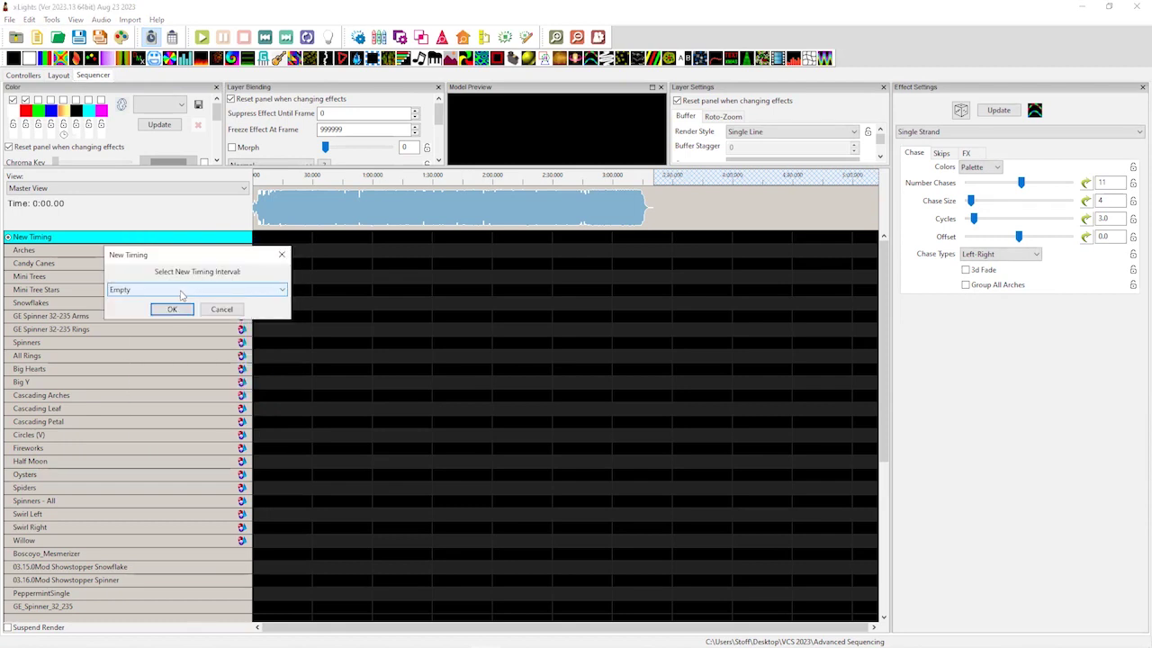
click(181, 292)
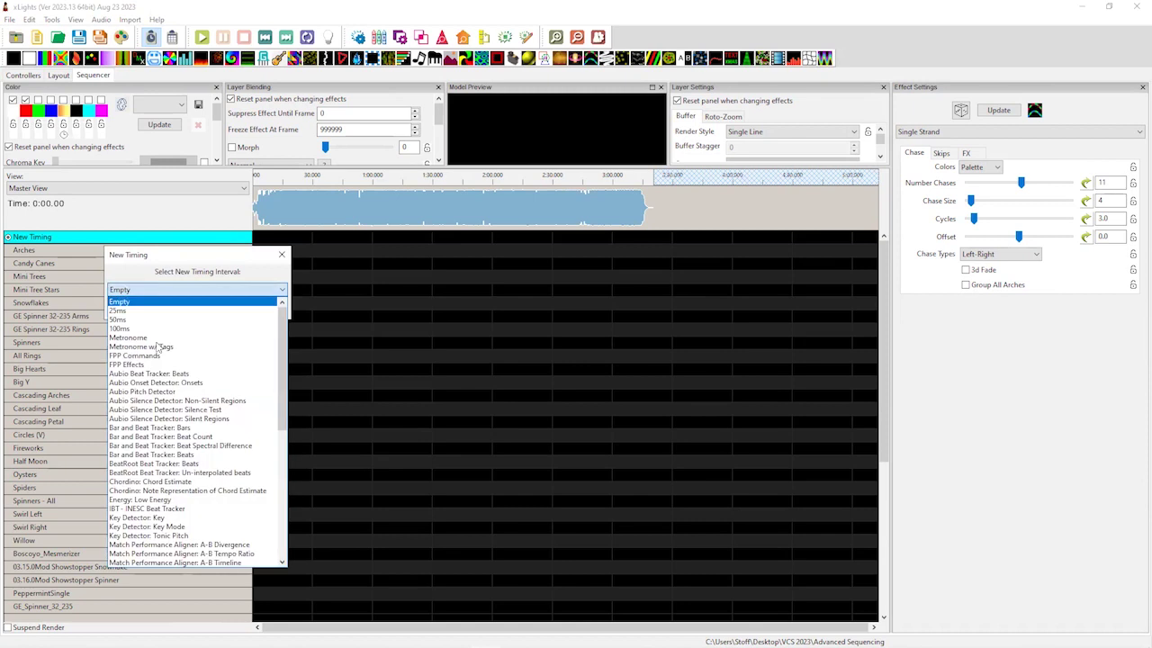
click(178, 428)
click(190, 291)
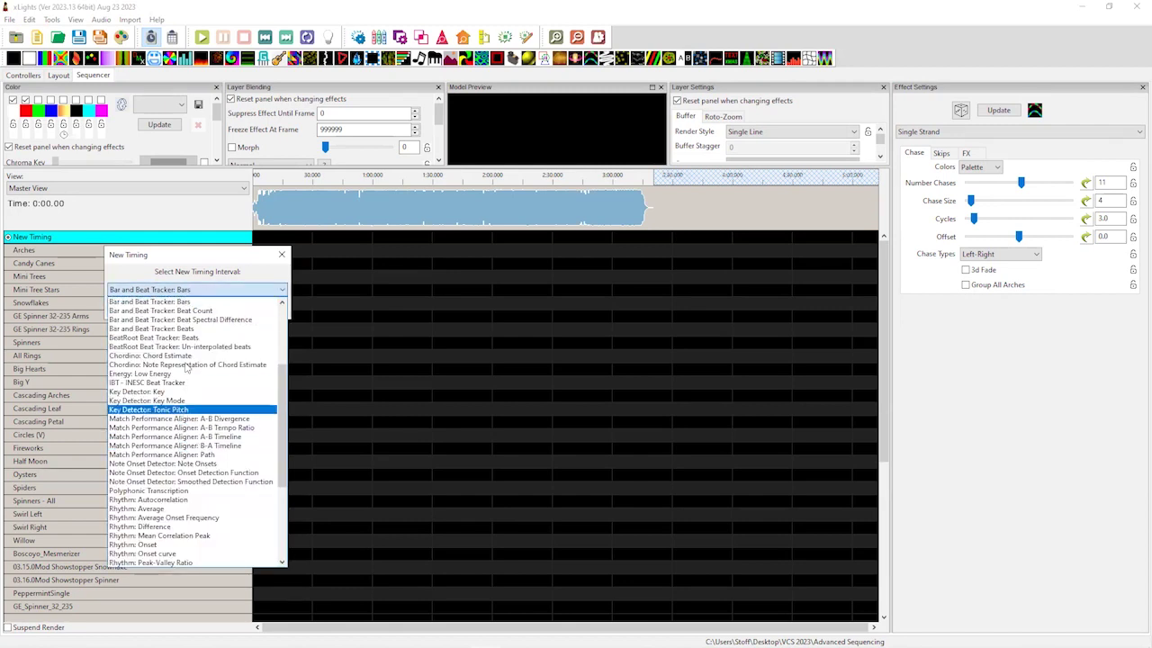
click(187, 328)
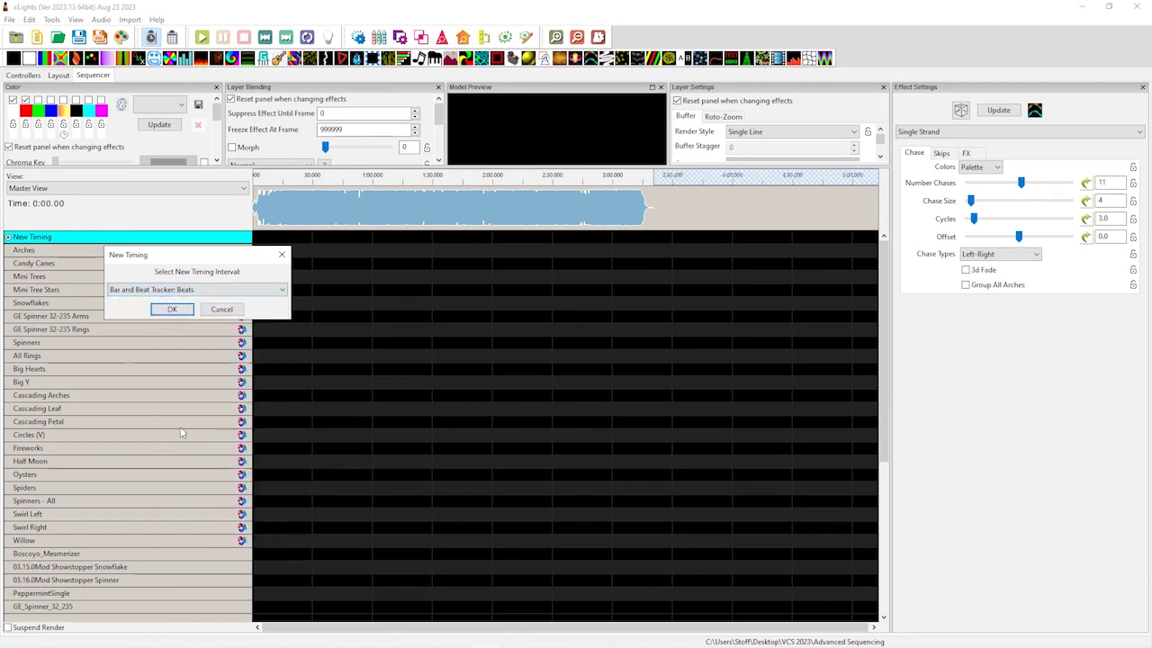
click(171, 310)
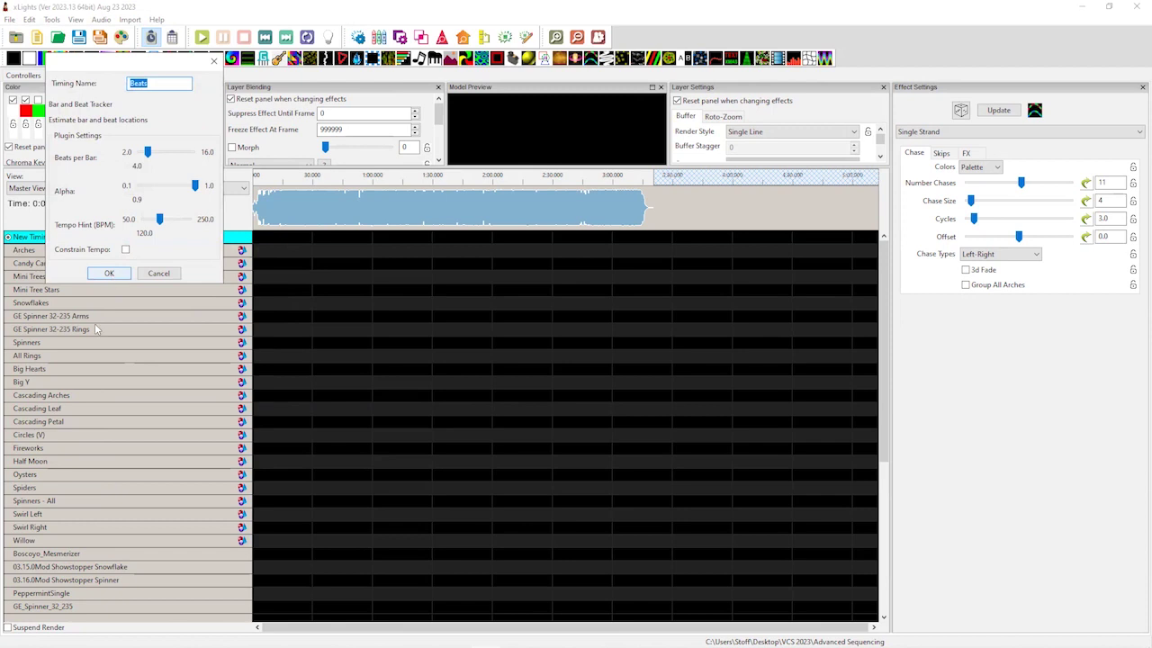
click(108, 273)
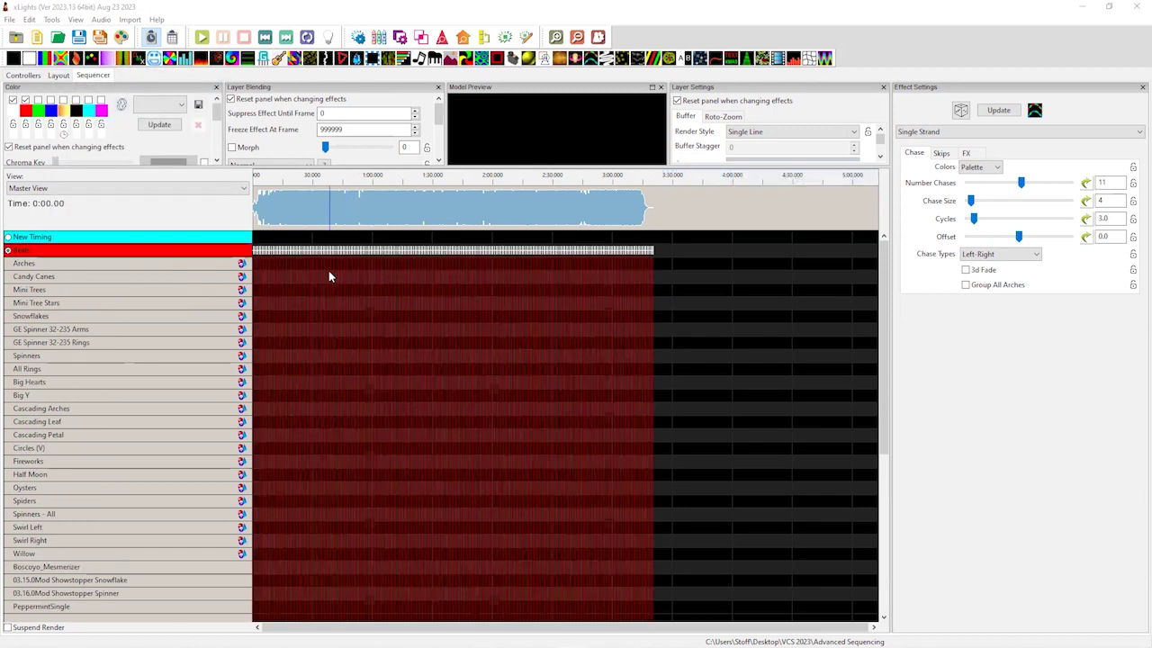
- Place a Single Strand effect on the 04 Circles (V) submodel of 03.16.0Mod Showstopper Spinner from about 0:17 to 0:33
scroll(329, 271, up, 3)
scroll(330, 281, down, 1)
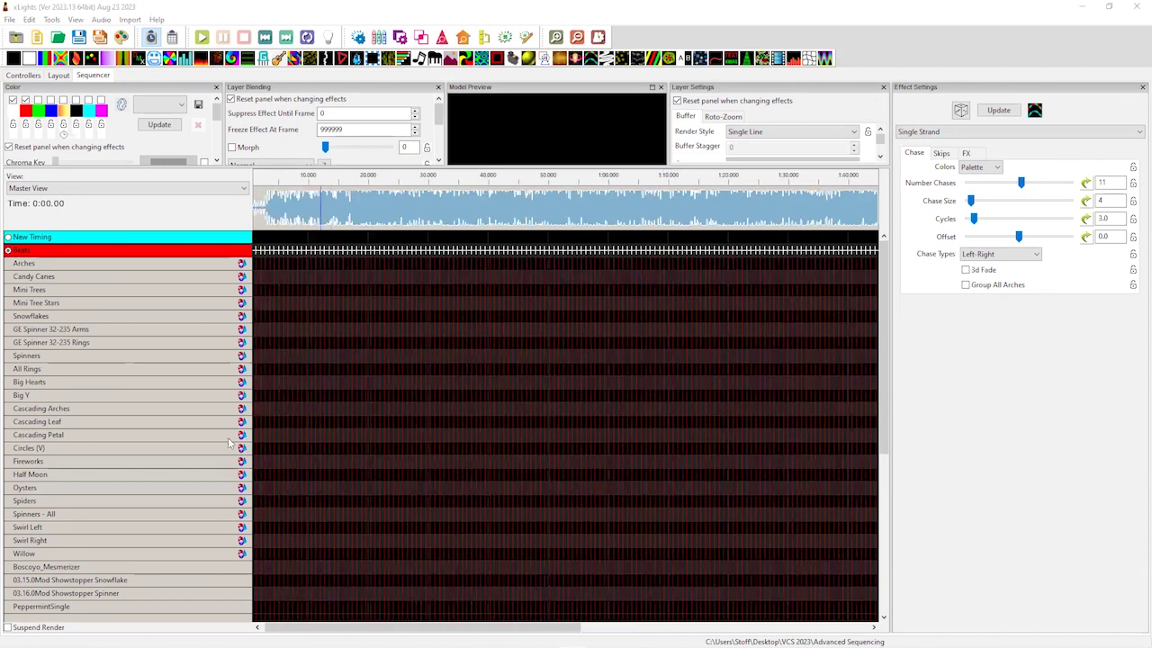
scroll(122, 456, down, 3)
scroll(119, 457, down, 3)
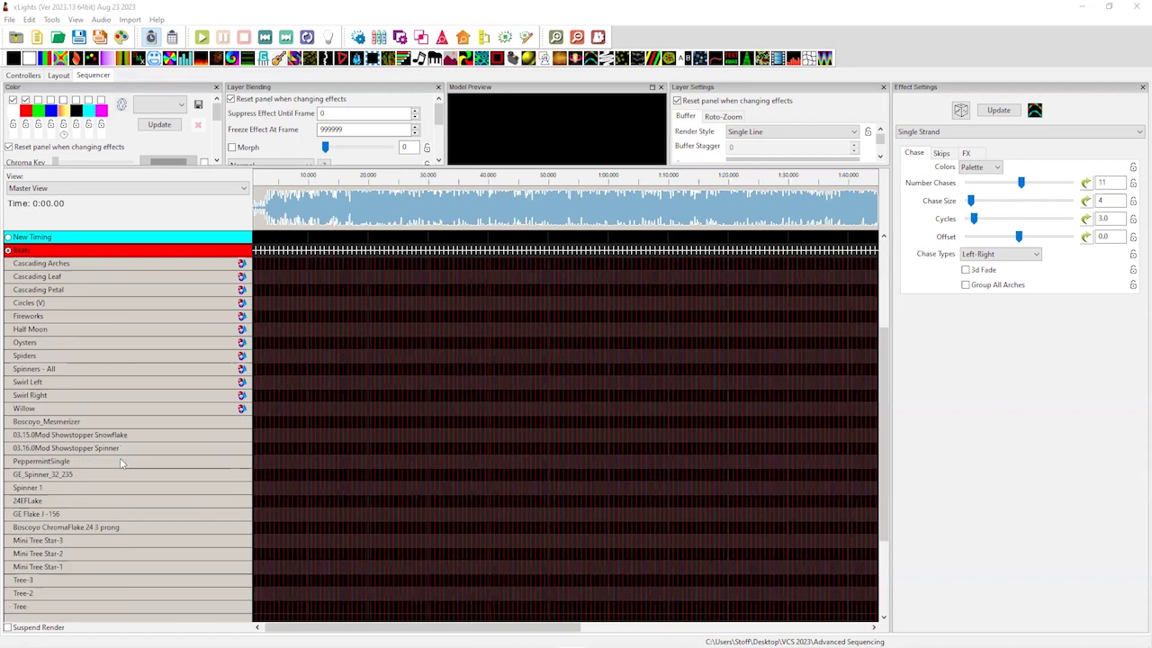
double_click(124, 407)
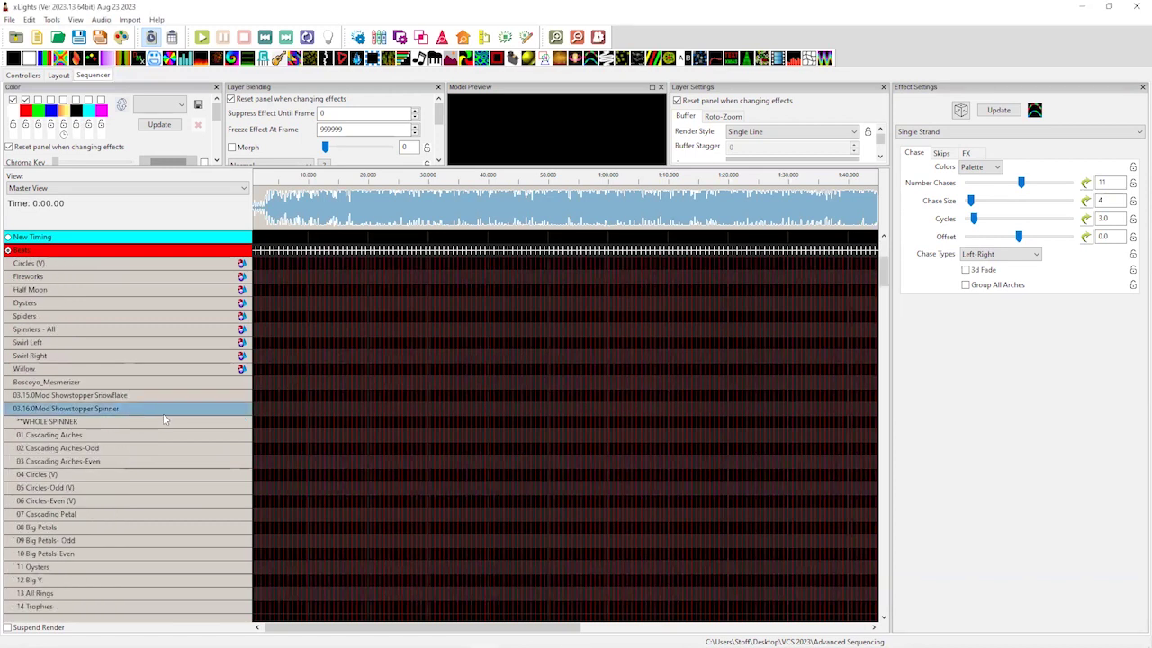
scroll(283, 388, down, 3)
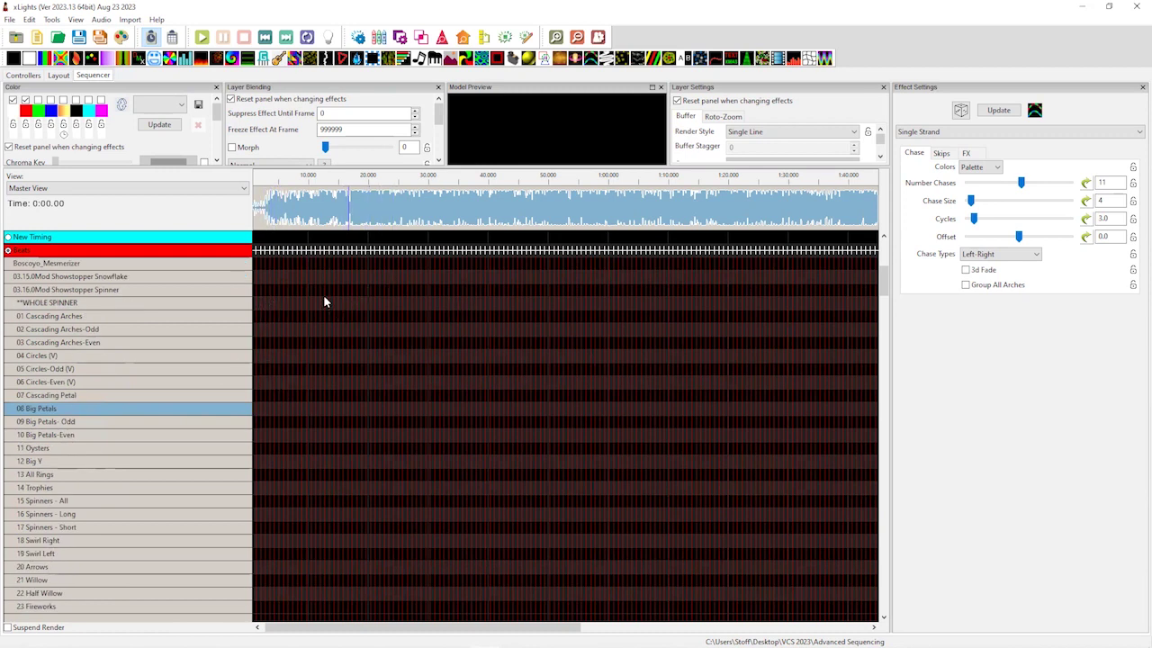
click(352, 219)
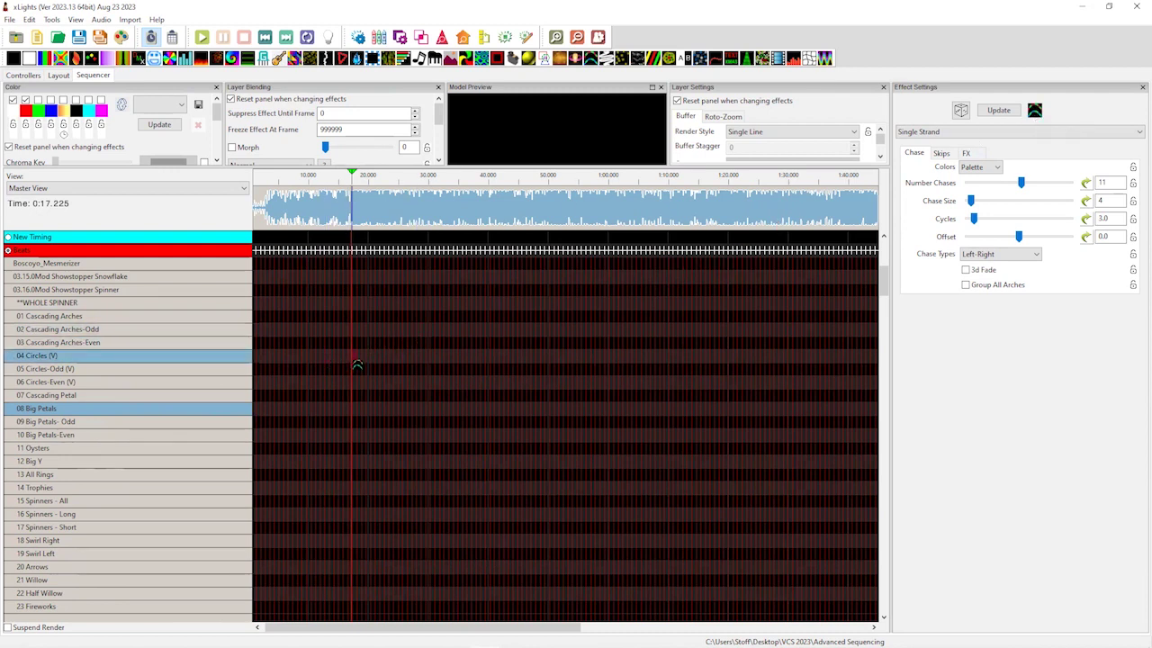
drag(357, 365, 449, 366)
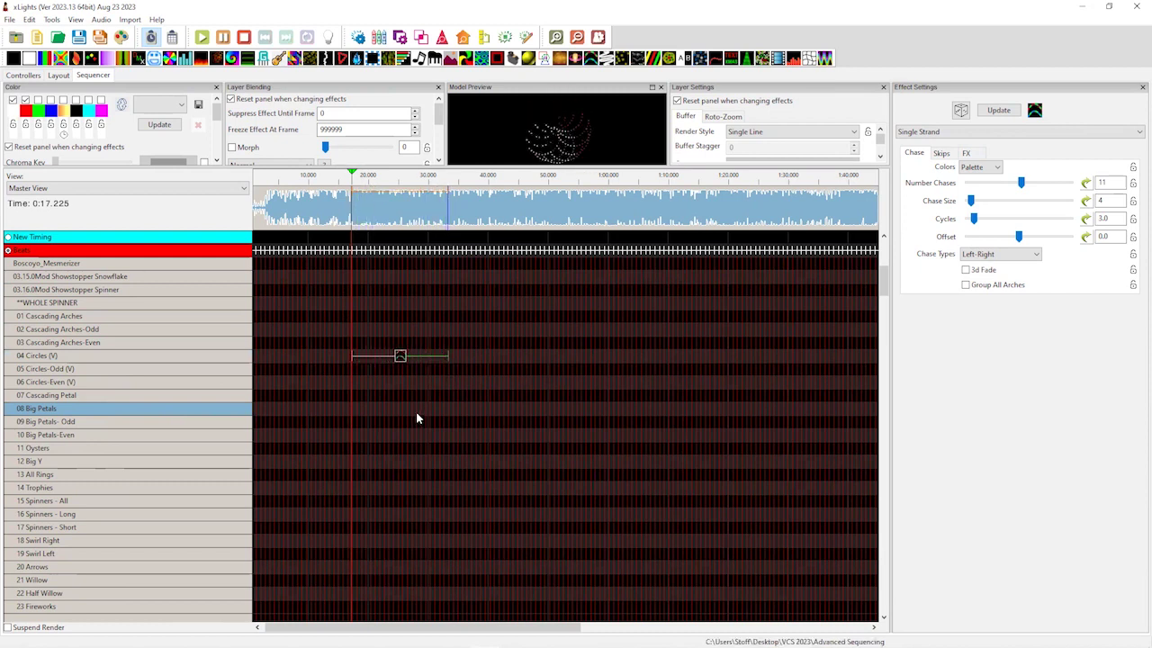
- Set the Circles (V) effect's number of chases to 12, keep the Single Line render style, and play it from about 0:20
click(799, 134)
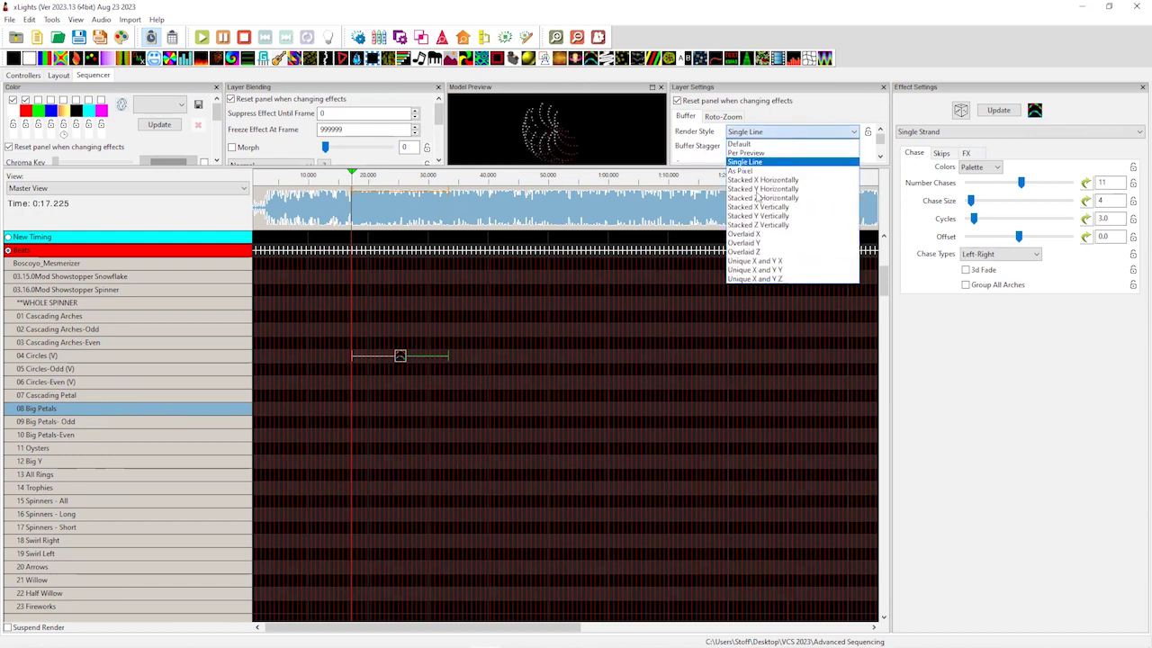
click(506, 381)
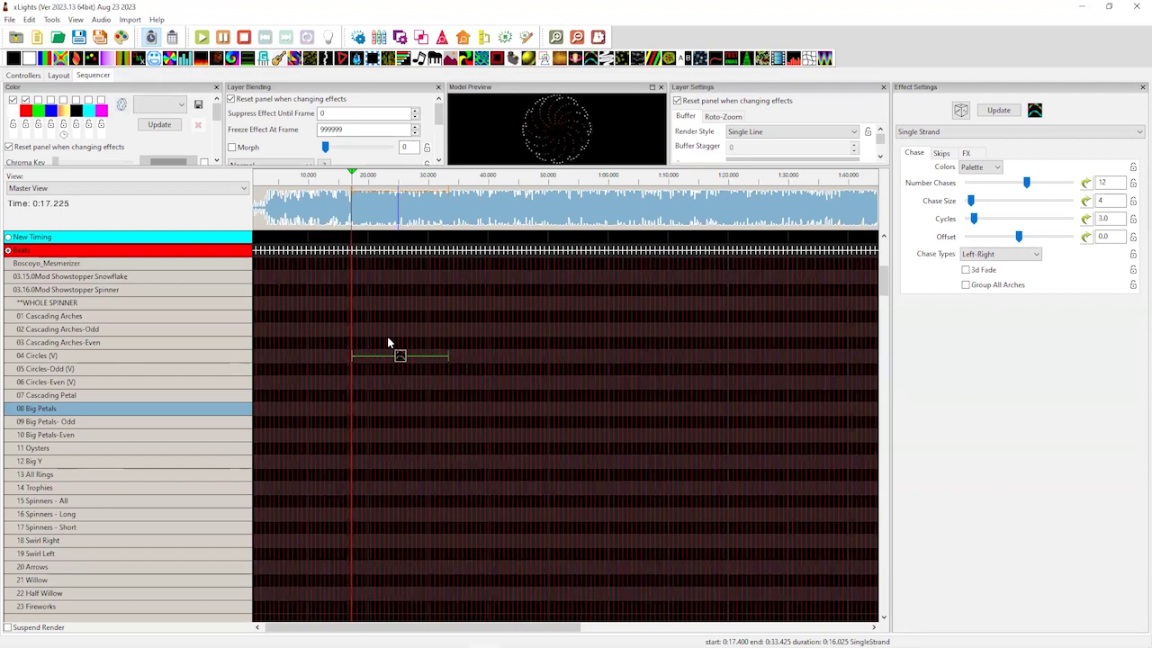
click(369, 216)
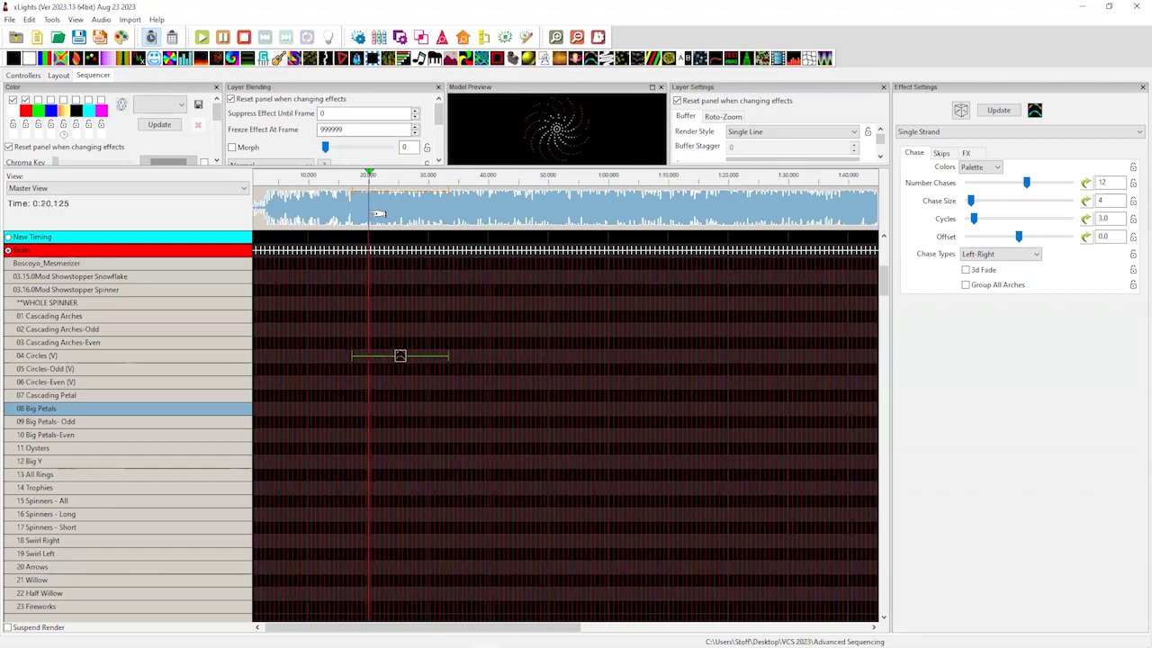
key(space)
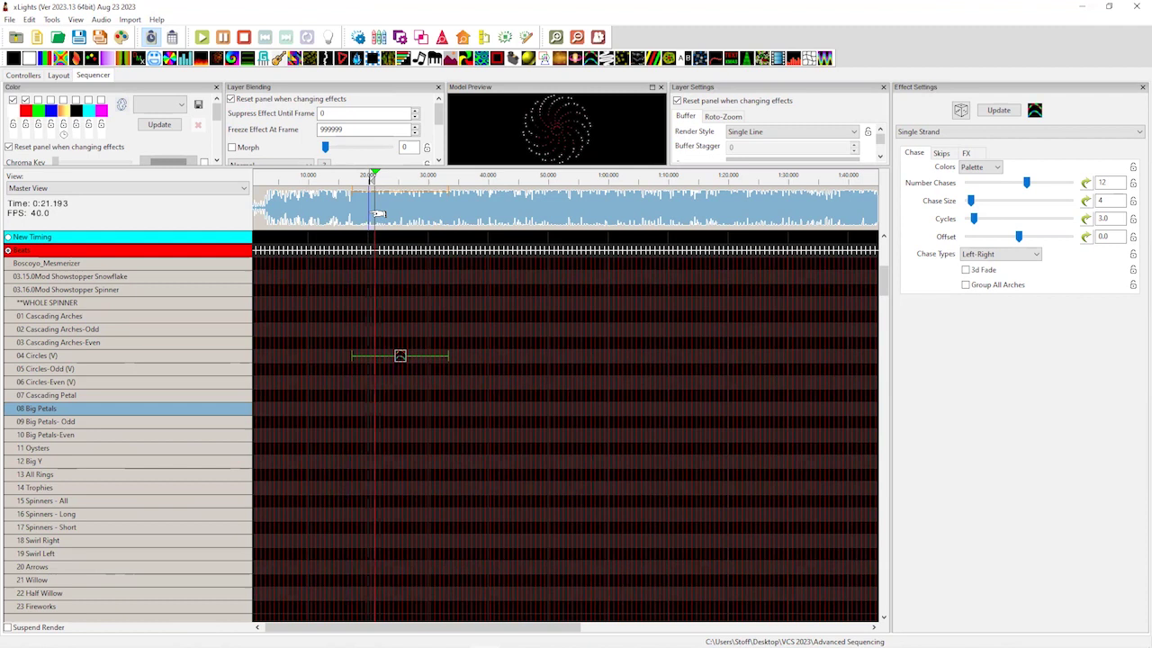
- Try 1.5 cycles on the Circles (V) Single Strand effect and play it from about 0:16
key(space)
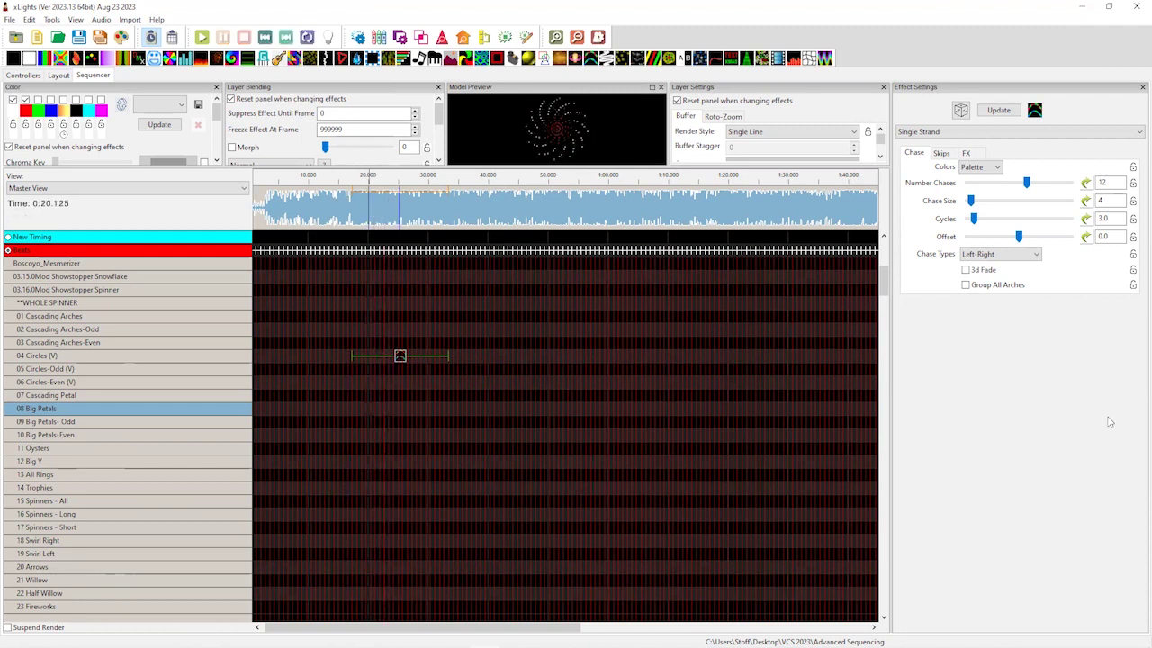
drag(1105, 218, 1080, 225)
text(1)
click(348, 209)
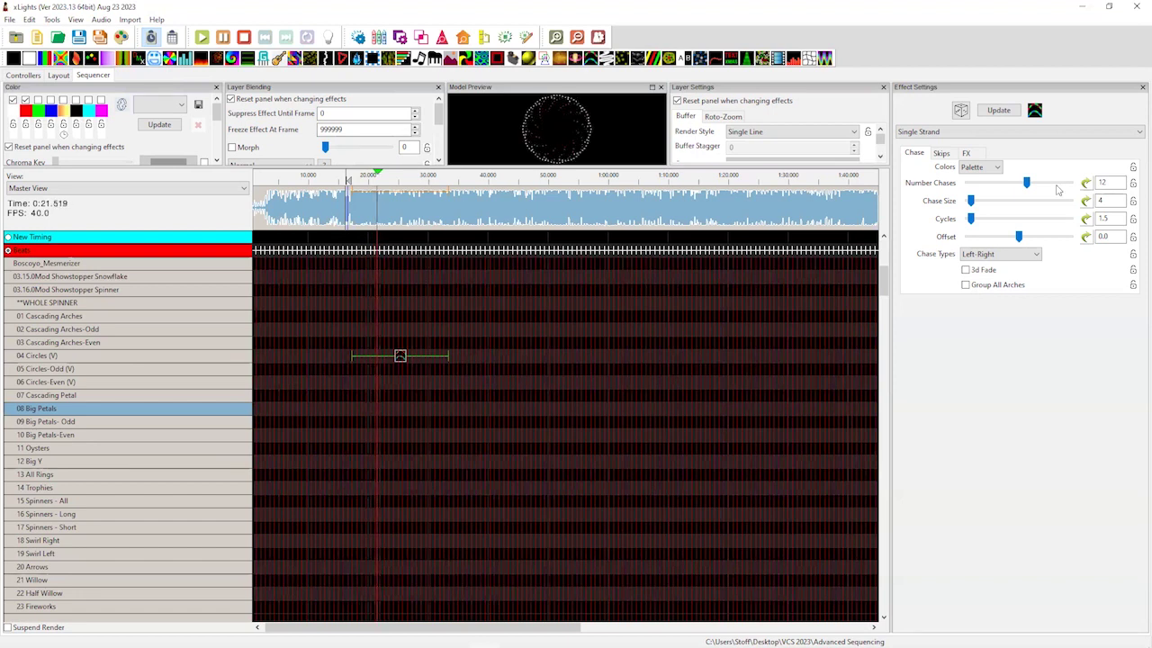
key(space)
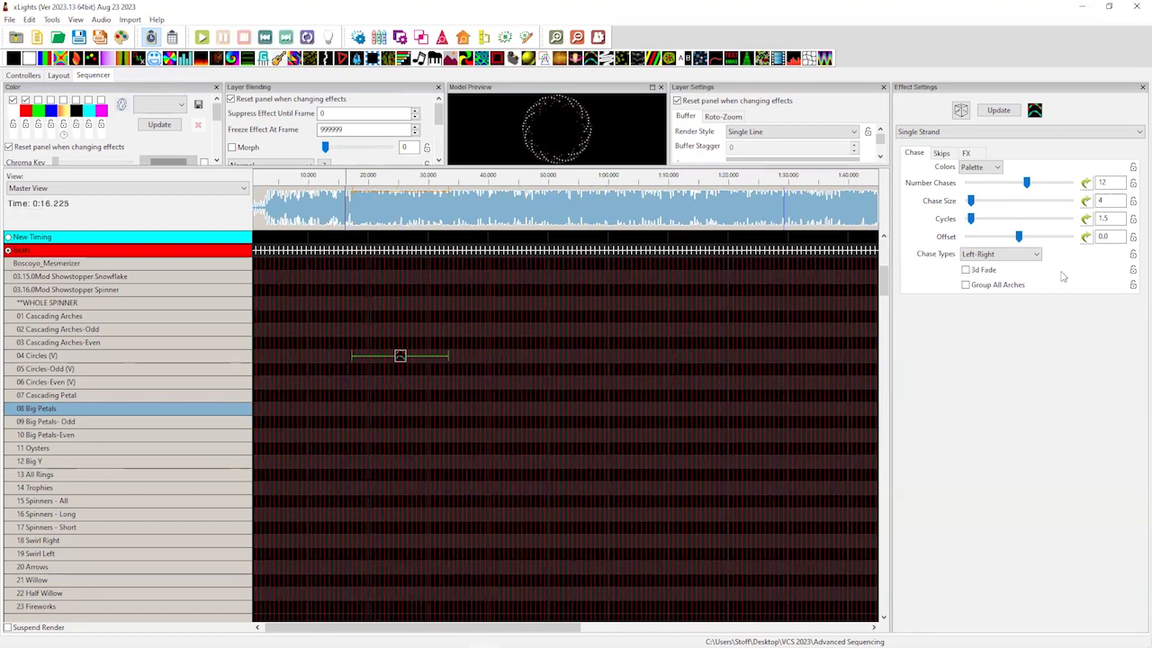
- Try 1.6 cycles on the Circles (V) effect and play it from about 0:17
click(1103, 218)
click(355, 209)
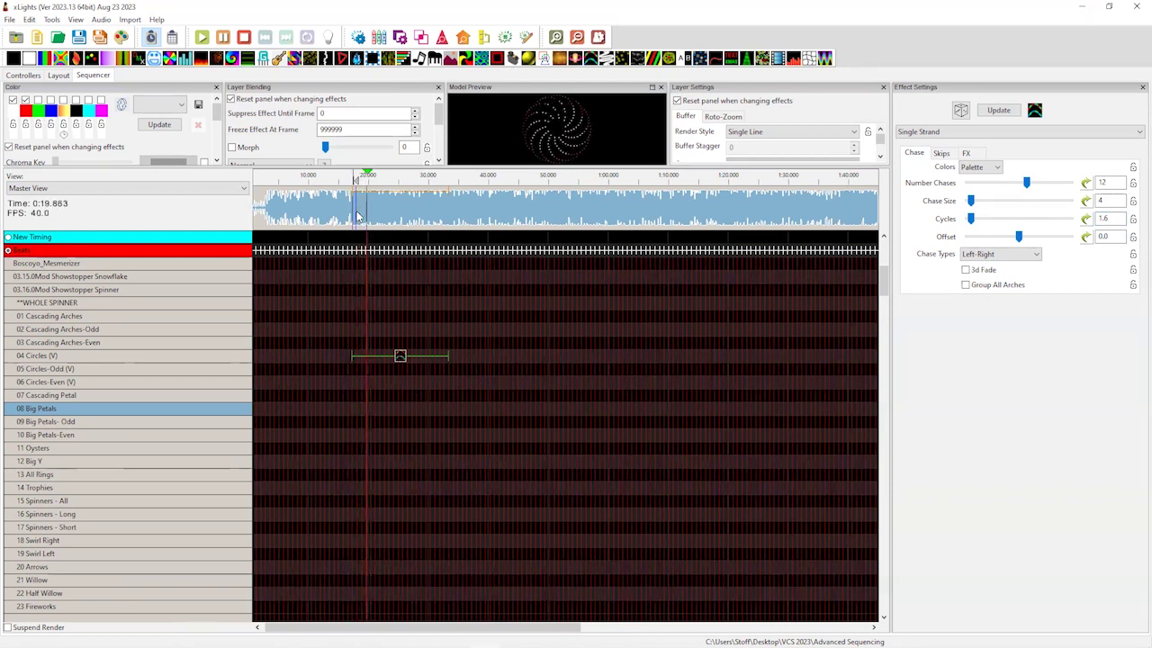
key(space)
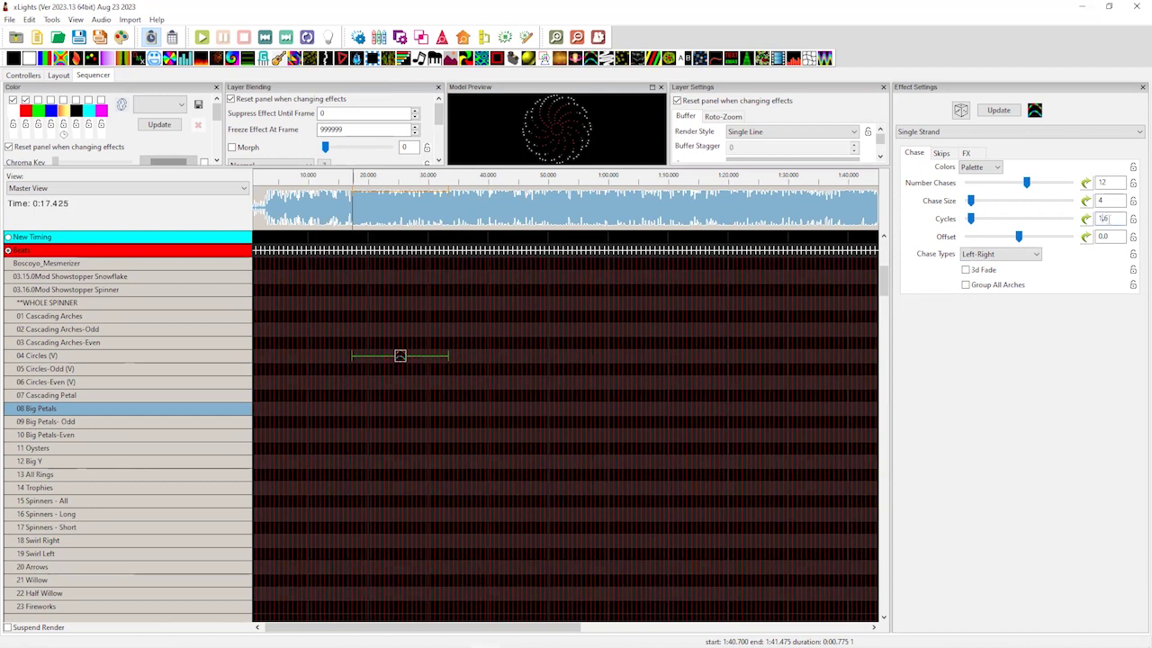
- Set the Circles (V) effect's cycles to 1.8 and play it from about 0:20
text(1.8)
click(369, 212)
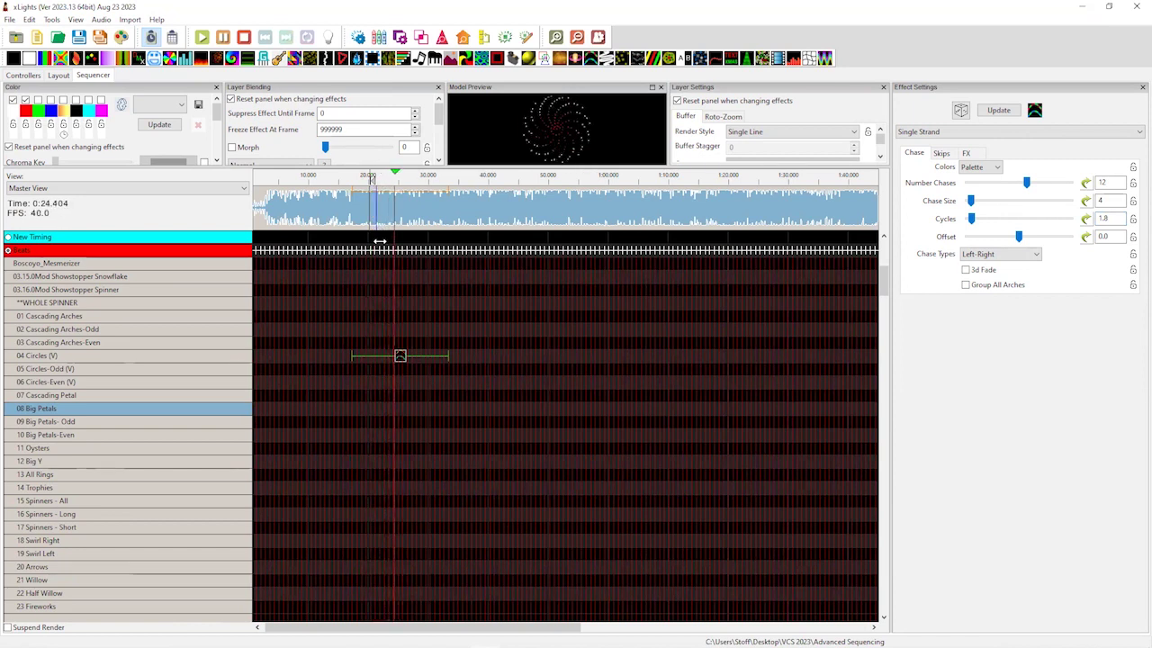
key(space)
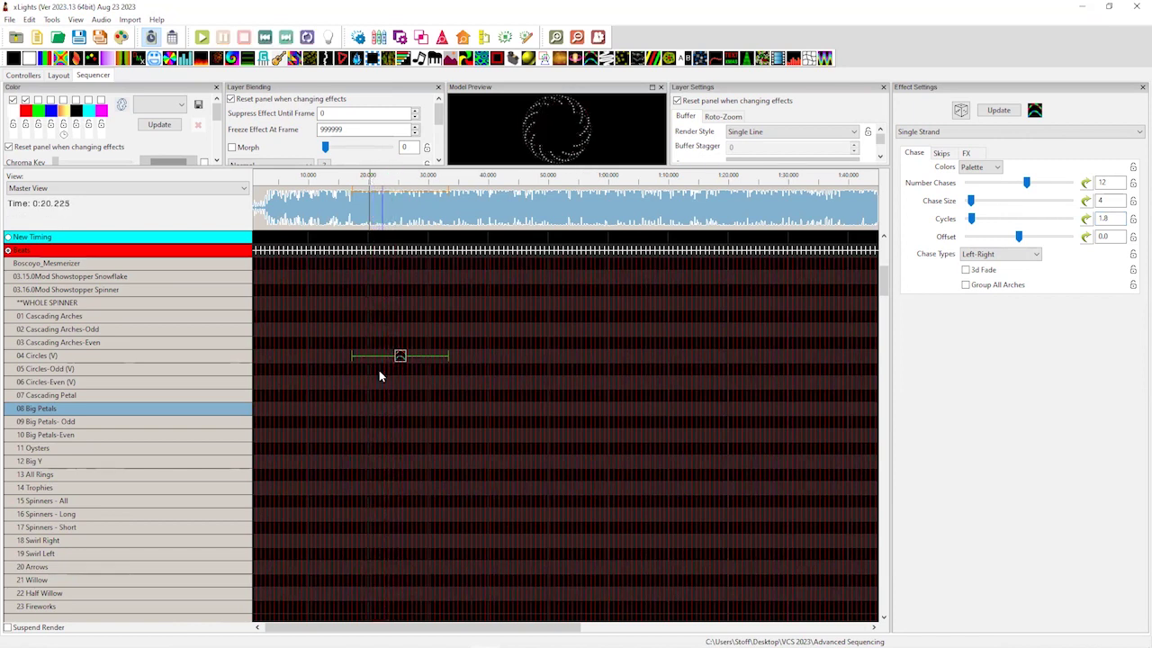
- Undock the Model Preview to watch the Circles (V) effect enlarged from about 0:19, and dock it again
double_click(580, 88)
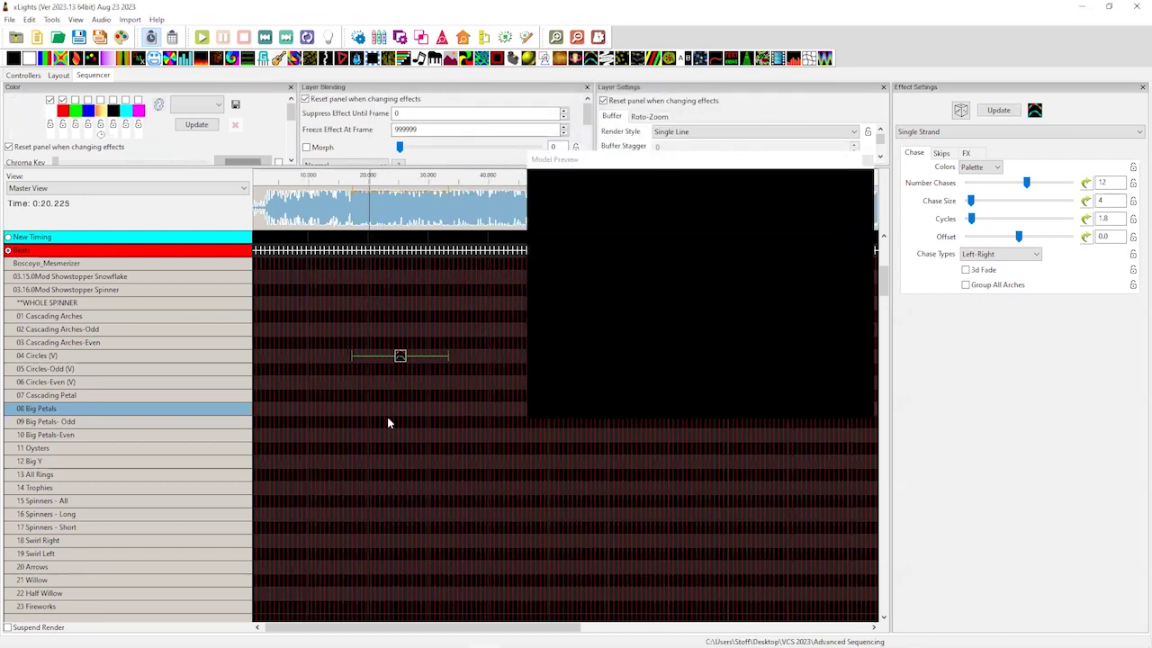
click(363, 220)
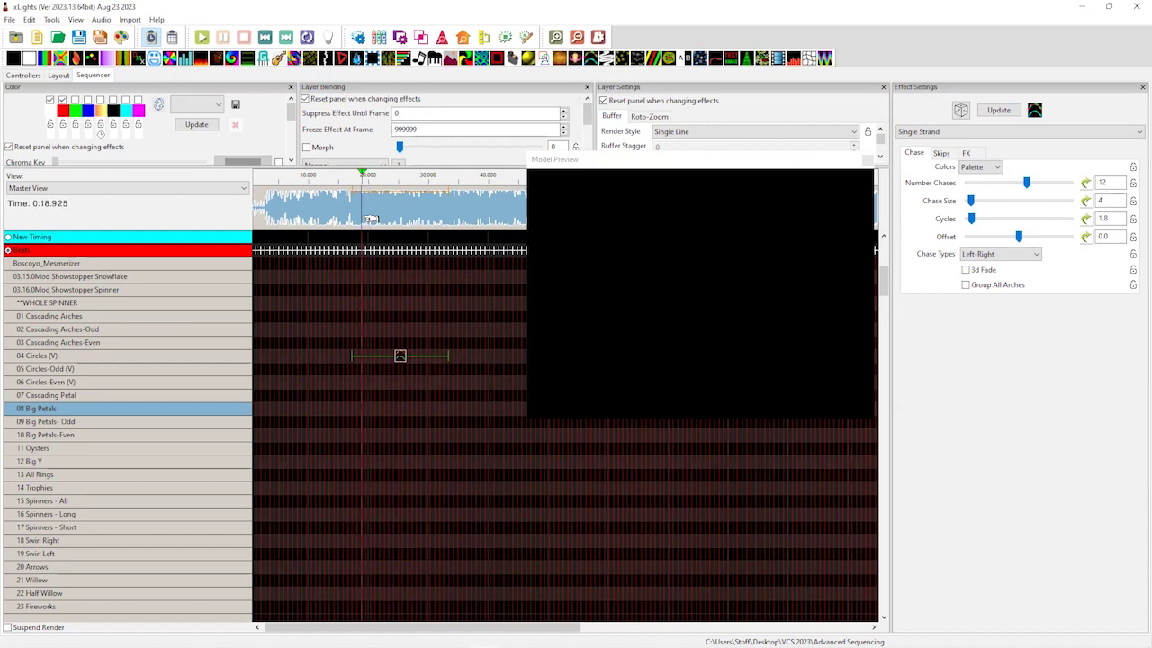
key(space)
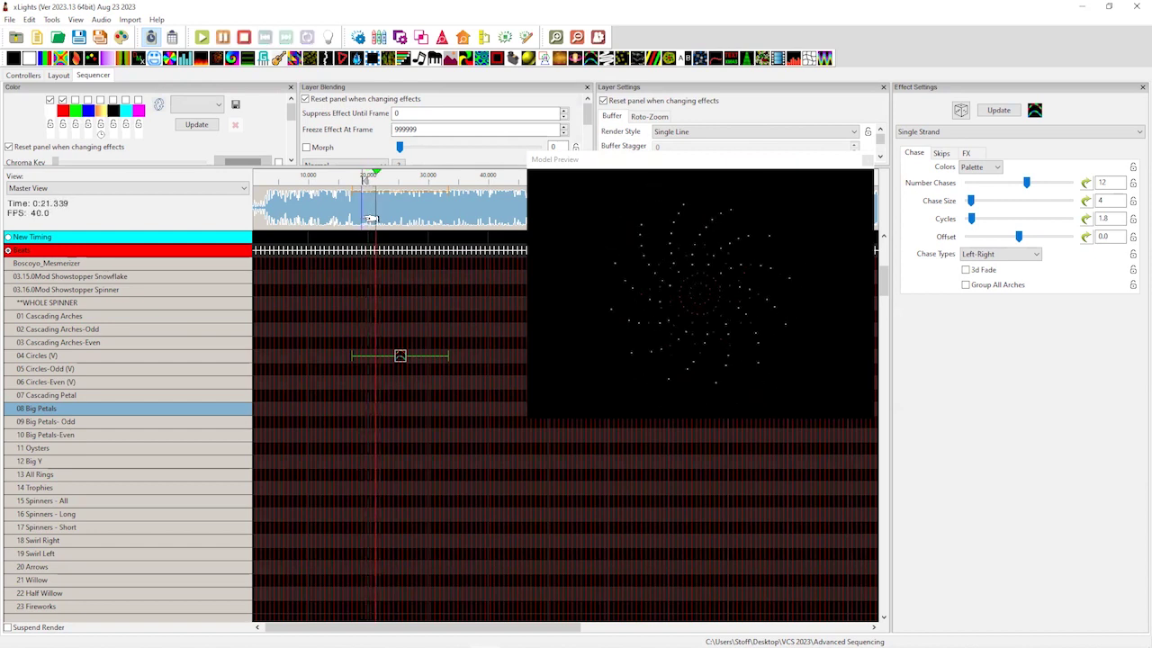
key(space)
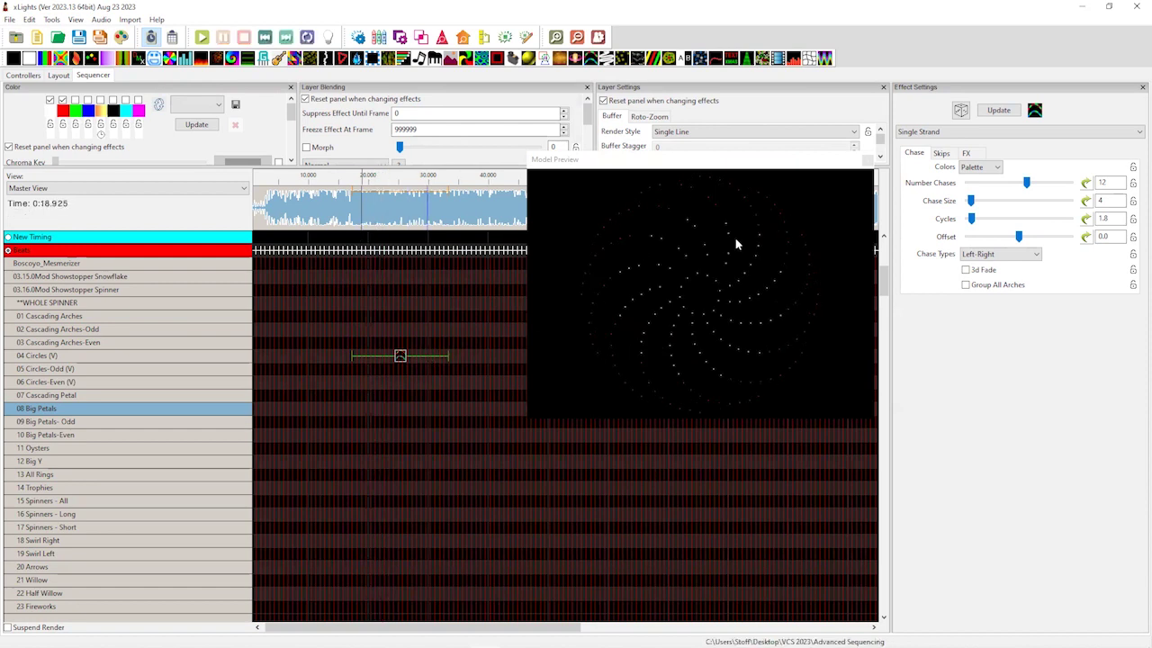
drag(783, 170, 692, 140)
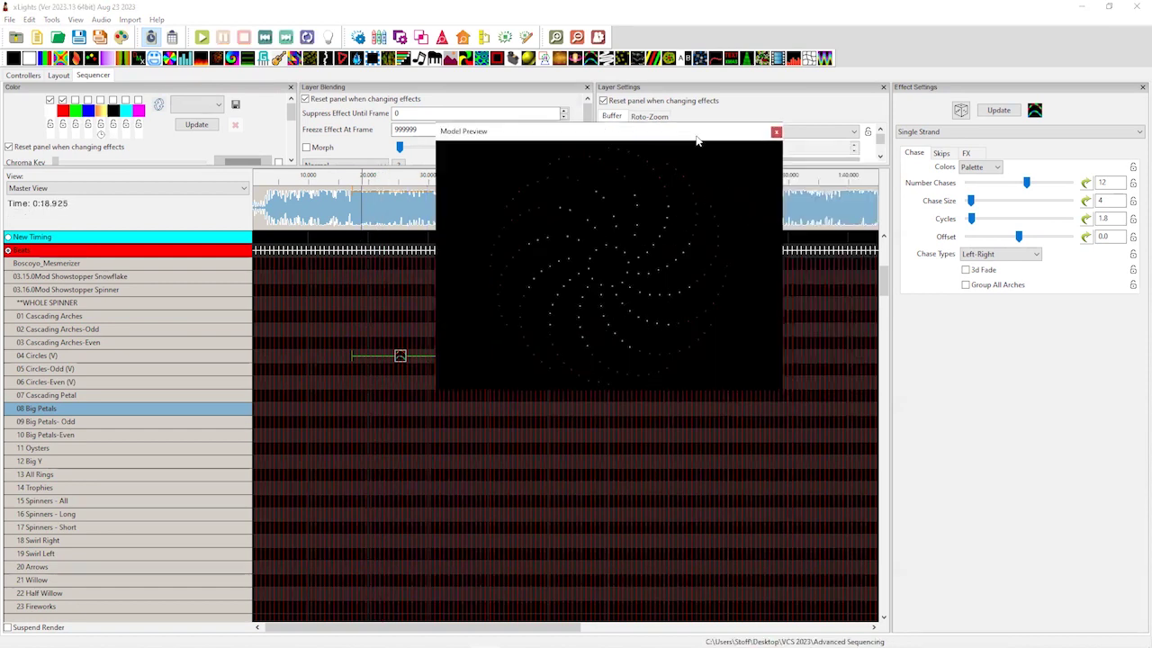
double_click(568, 131)
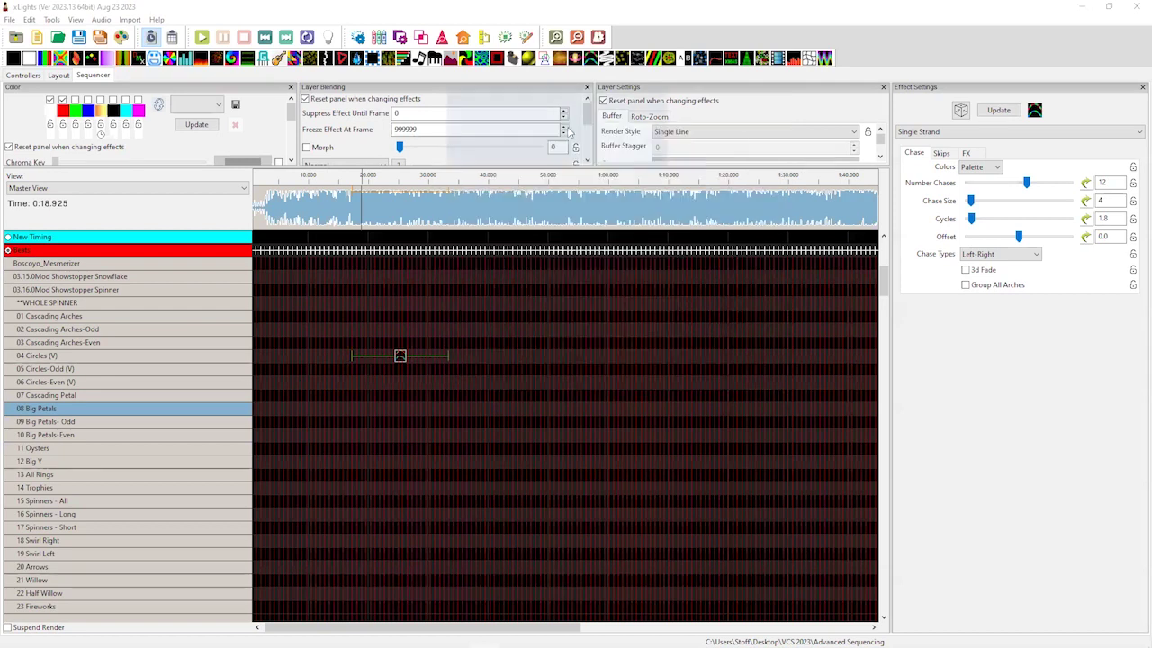
- Move the Single Strand effect down to 05 Circles-Odd (V) and play it from about 0:22
right_click(400, 357)
click(429, 378)
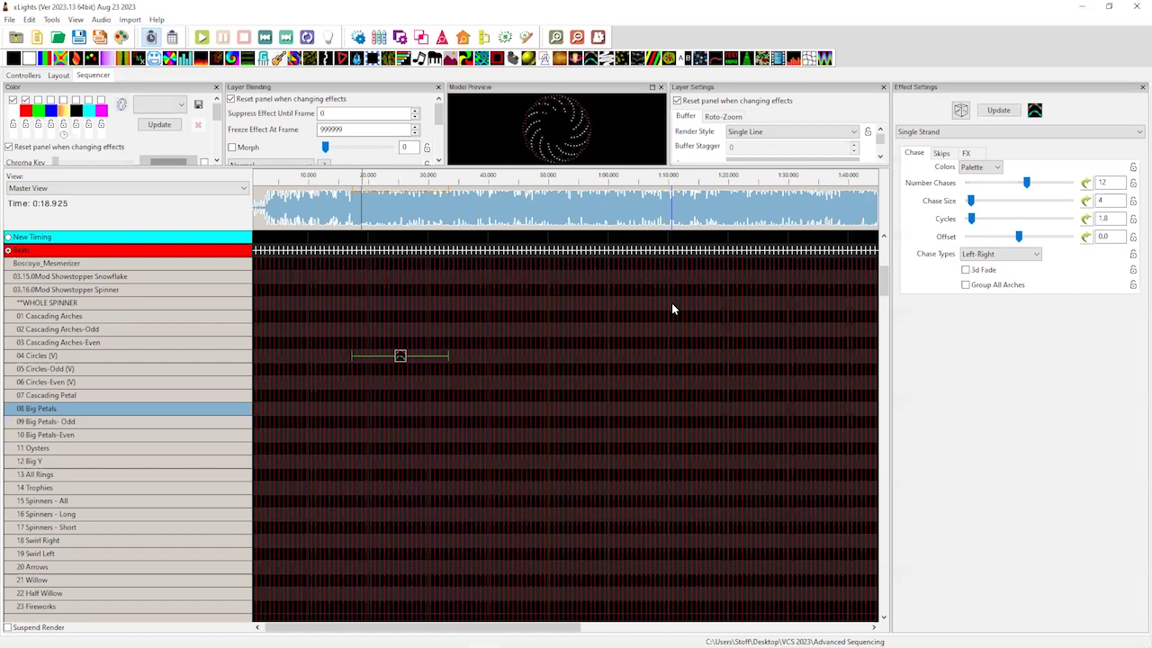
key(ctrl+z)
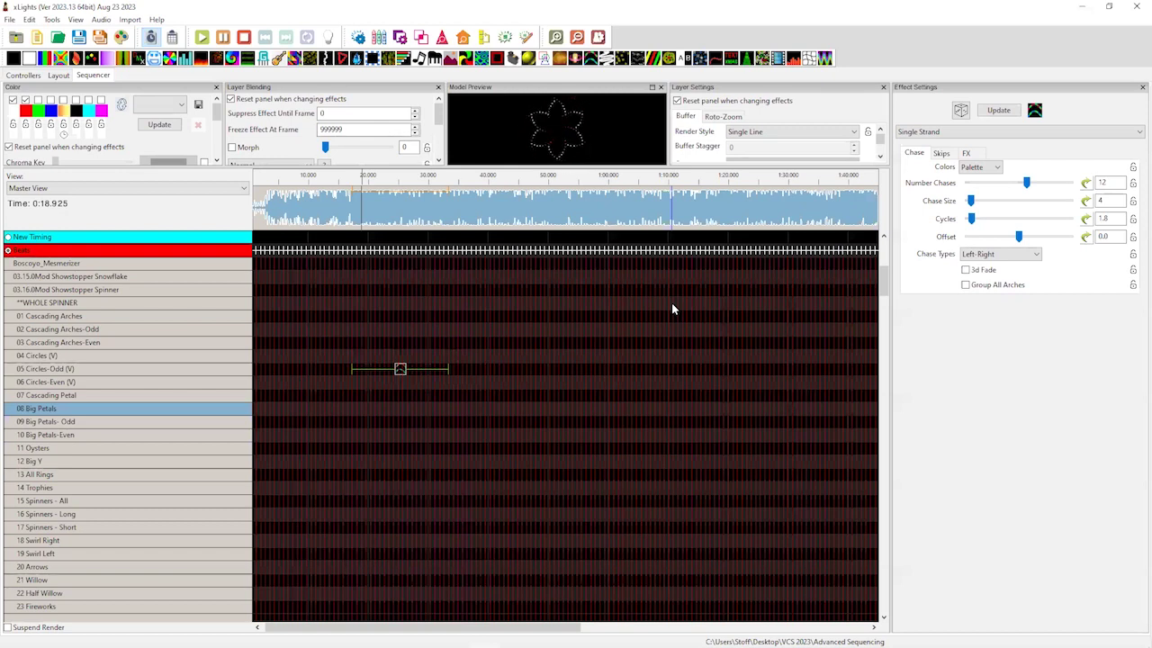
click(378, 218)
key(space)
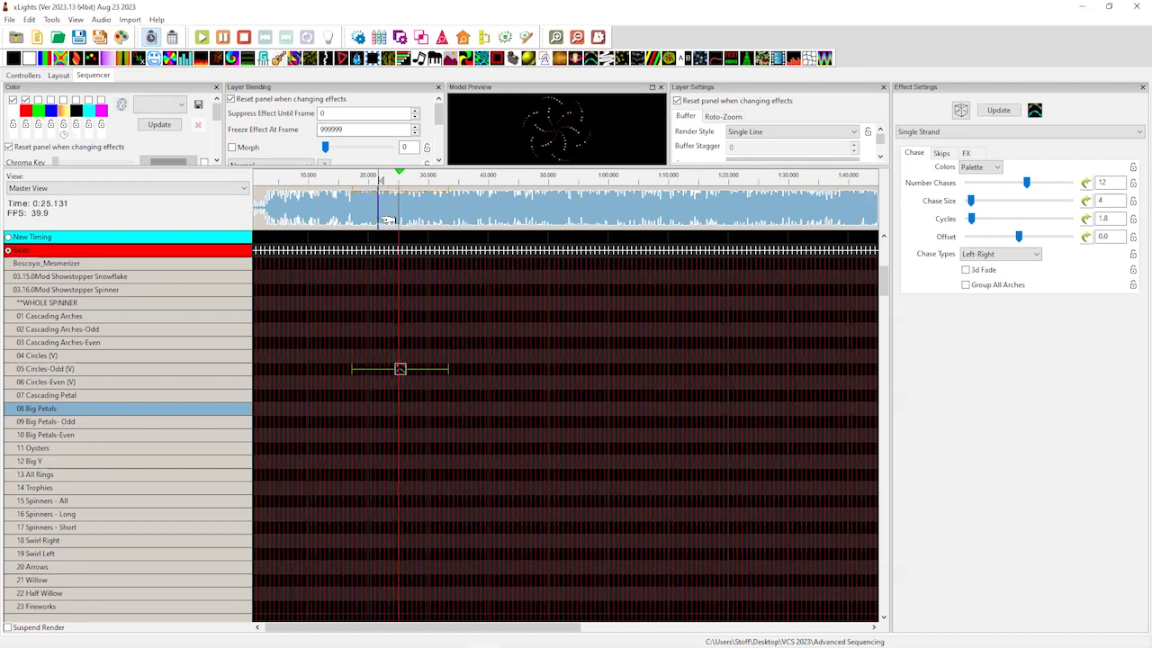
key(space)
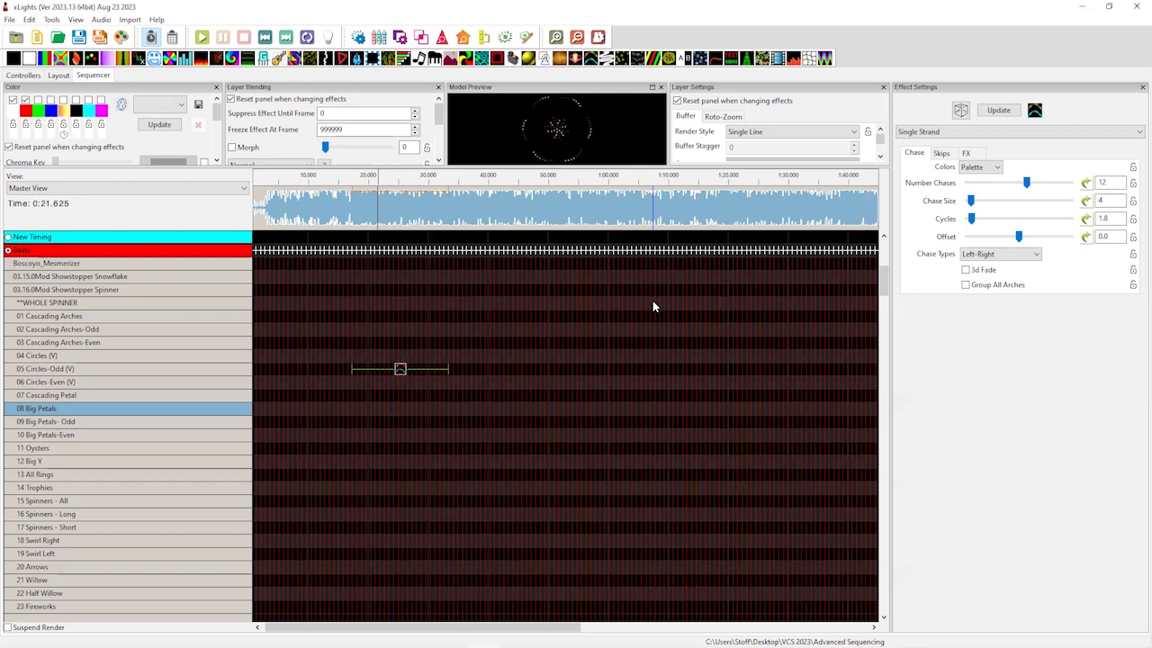
- Move the effect down past 06 Circles-Even (V) to 07 Cascading Petal and play it from about 0:17
key(space)
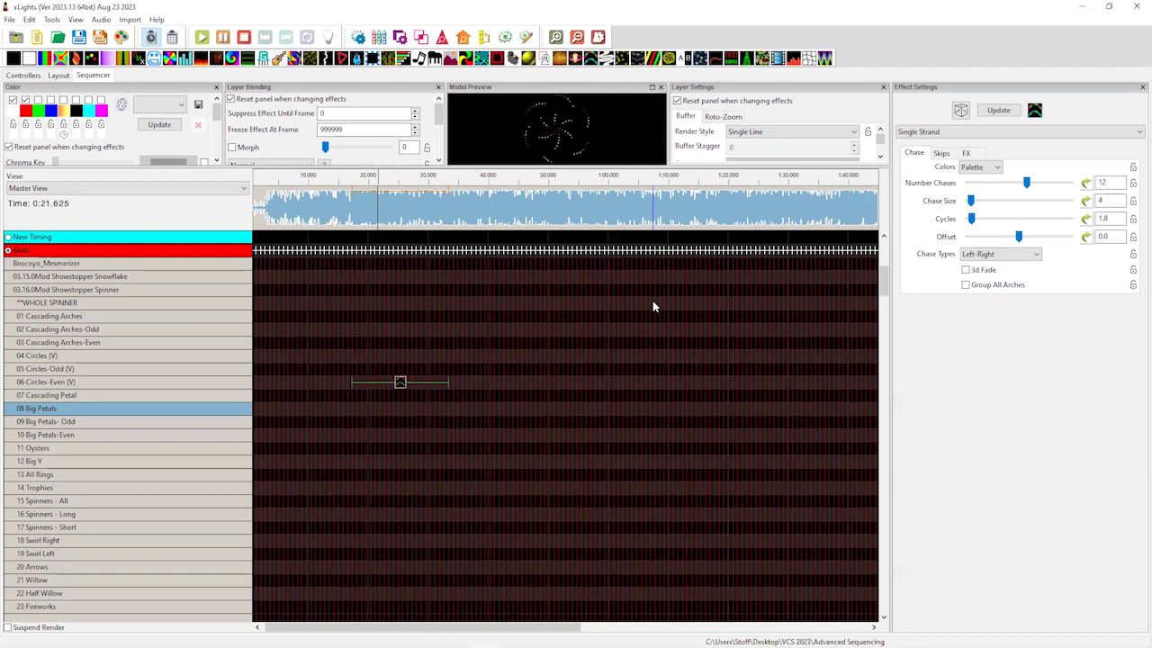
key(Down)
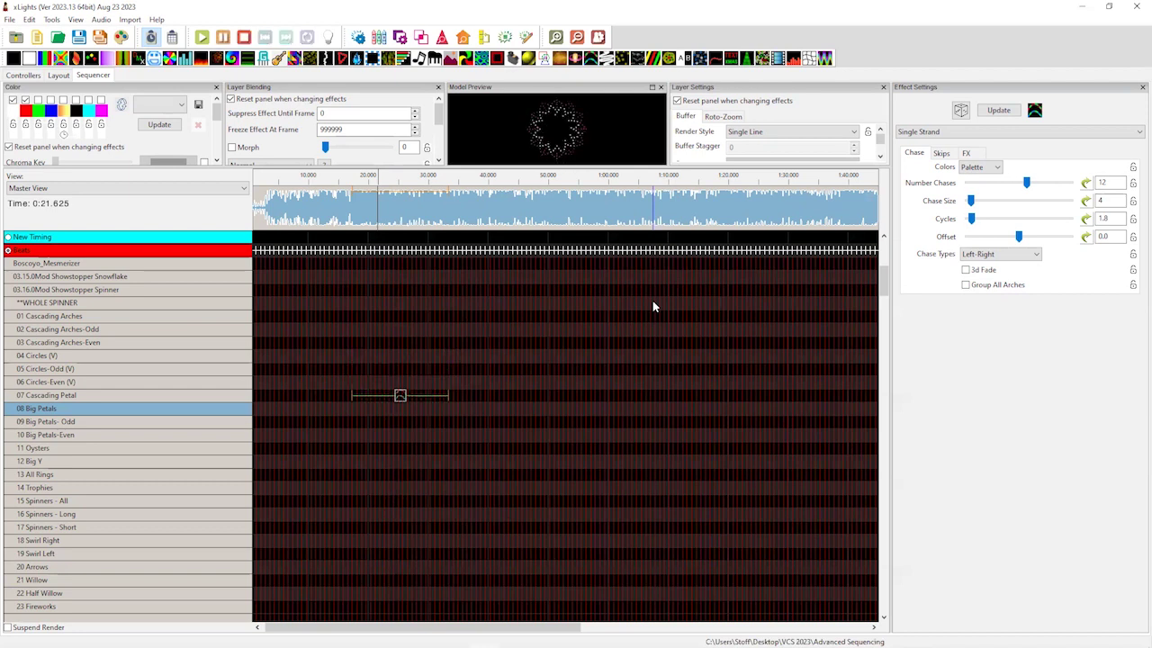
click(356, 217)
key(space)
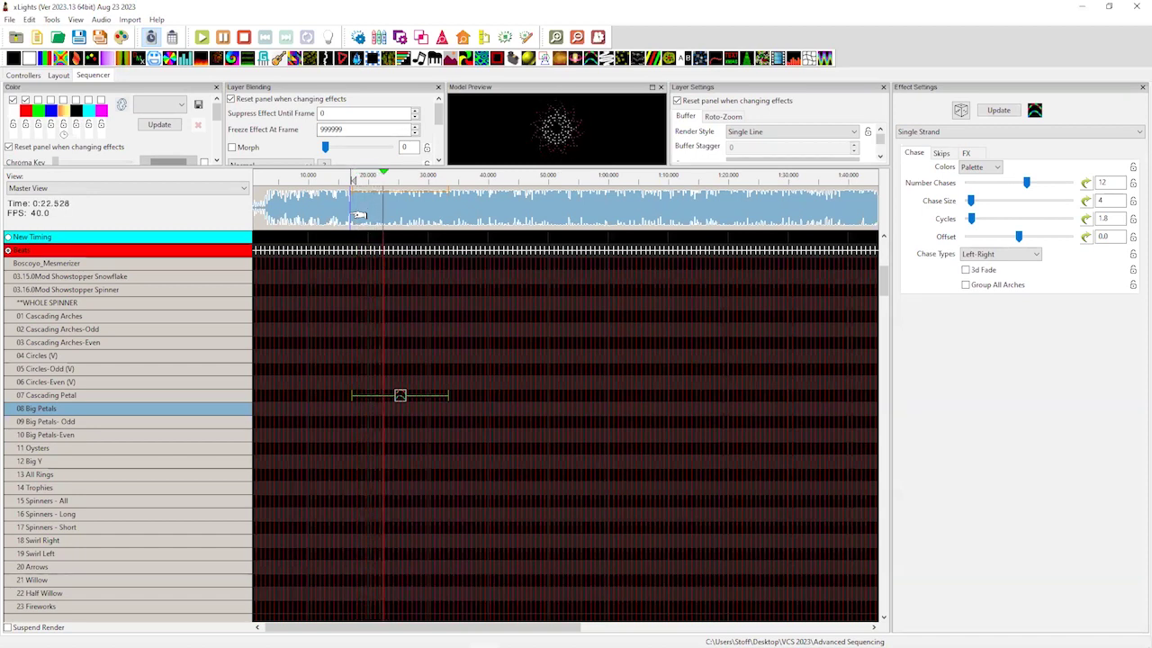
key(space)
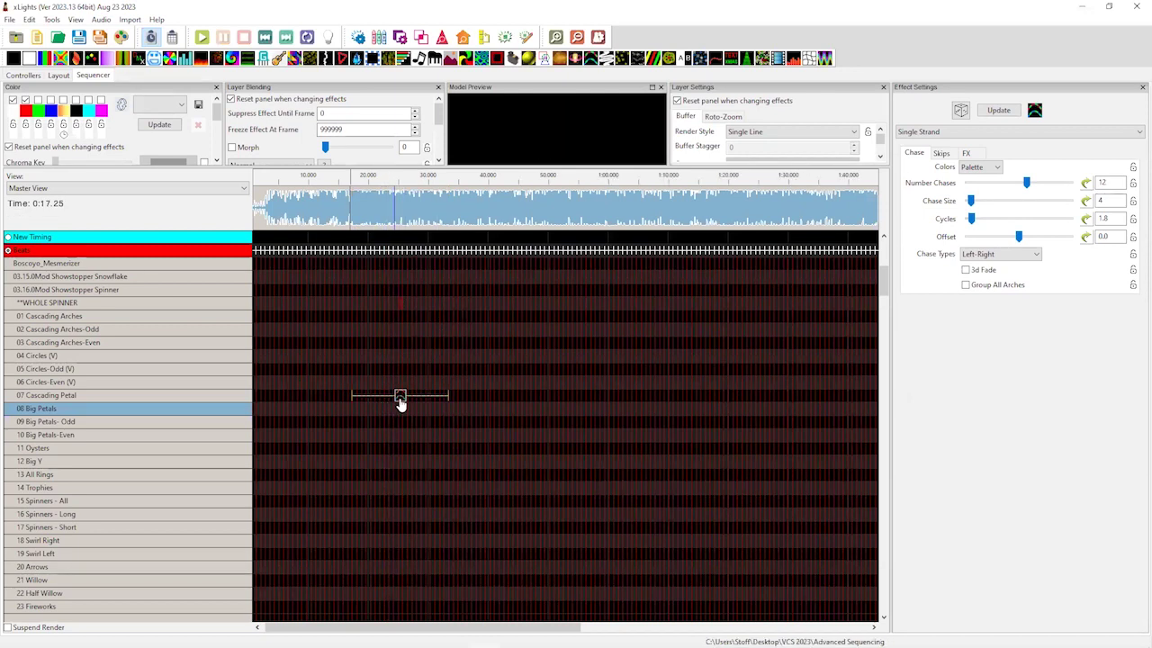
- Copy the 07 Cascading Petal effect and paste it on 17 Spinners - Short from about 0:33 to 0:49
click(400, 397)
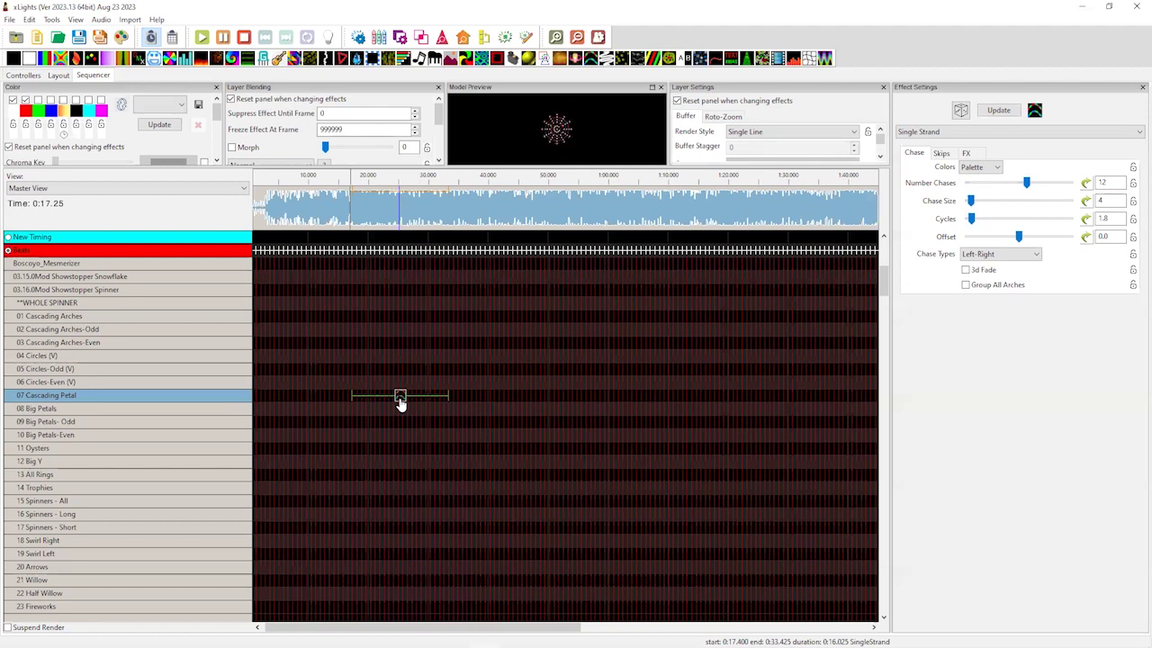
right_click(400, 398)
click(441, 167)
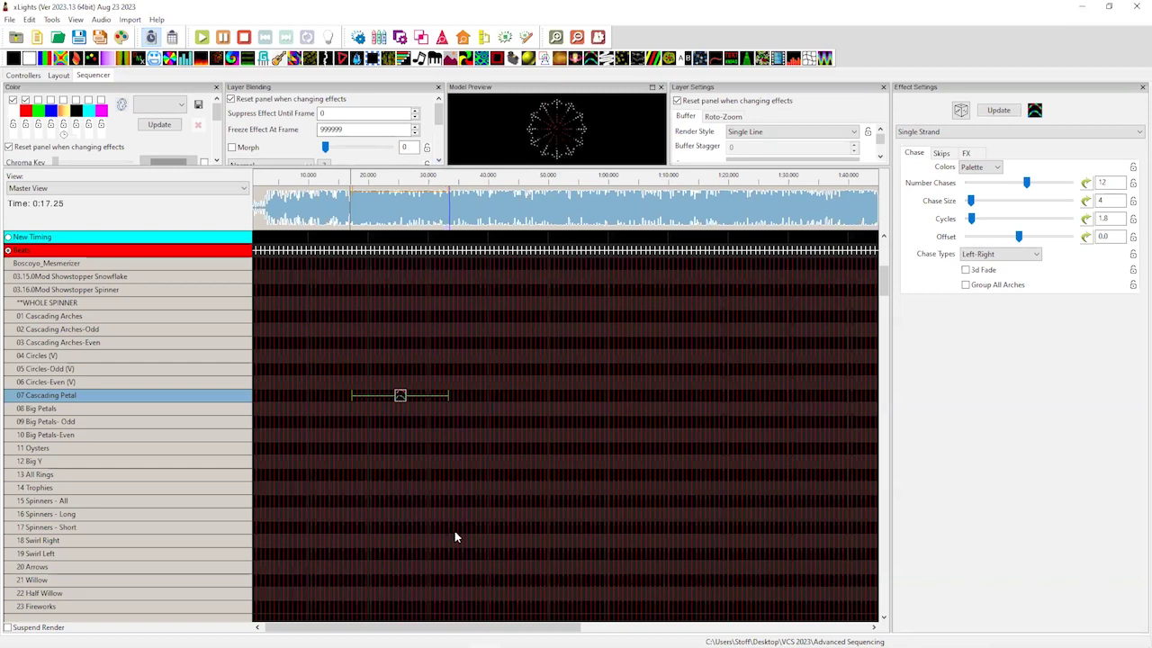
click(482, 527)
key(ctrl+v)
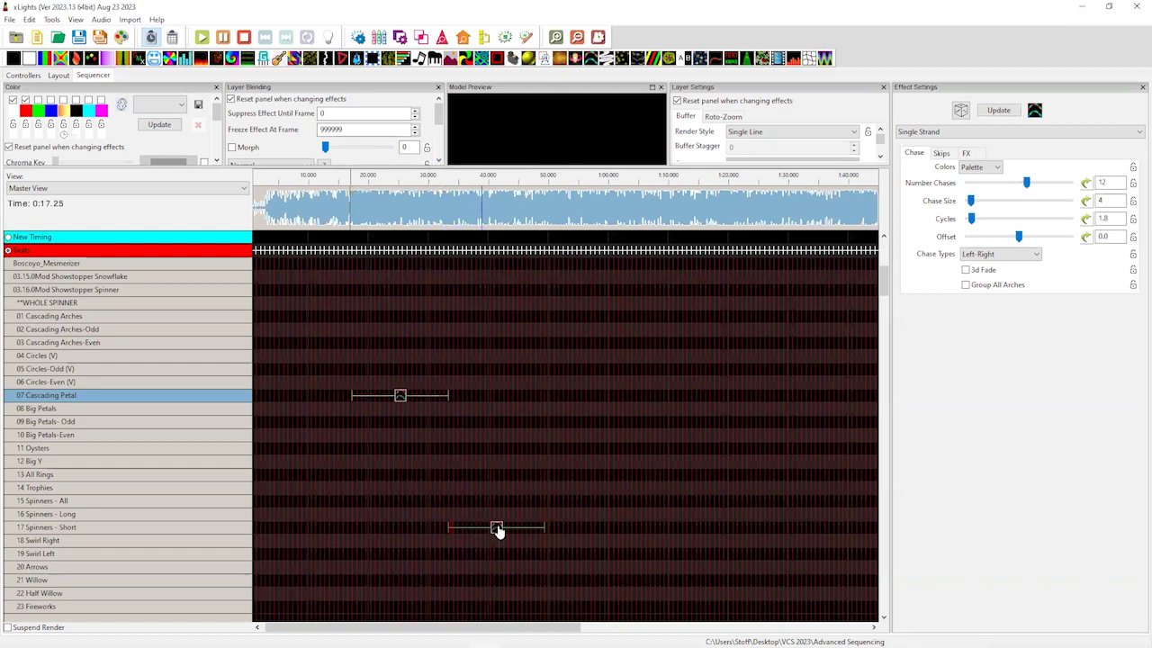
click(495, 528)
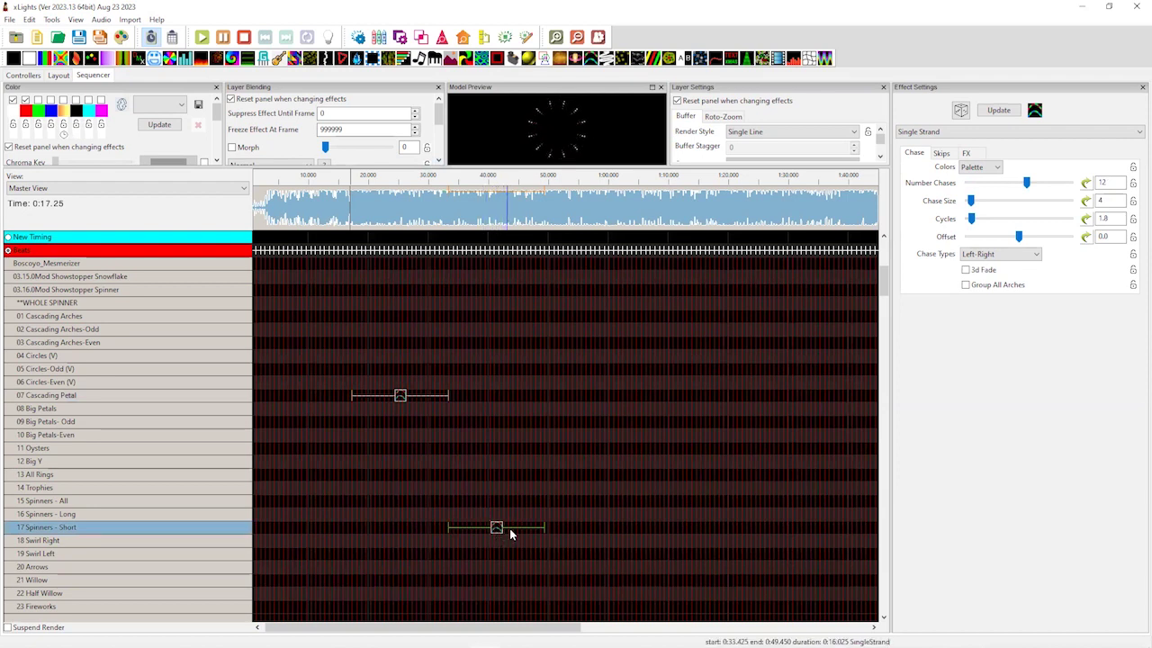
- Move the pasted Single Strand effect down to 18 Swirl Right and play the sequence from about 0:29
drag(515, 531, 515, 543)
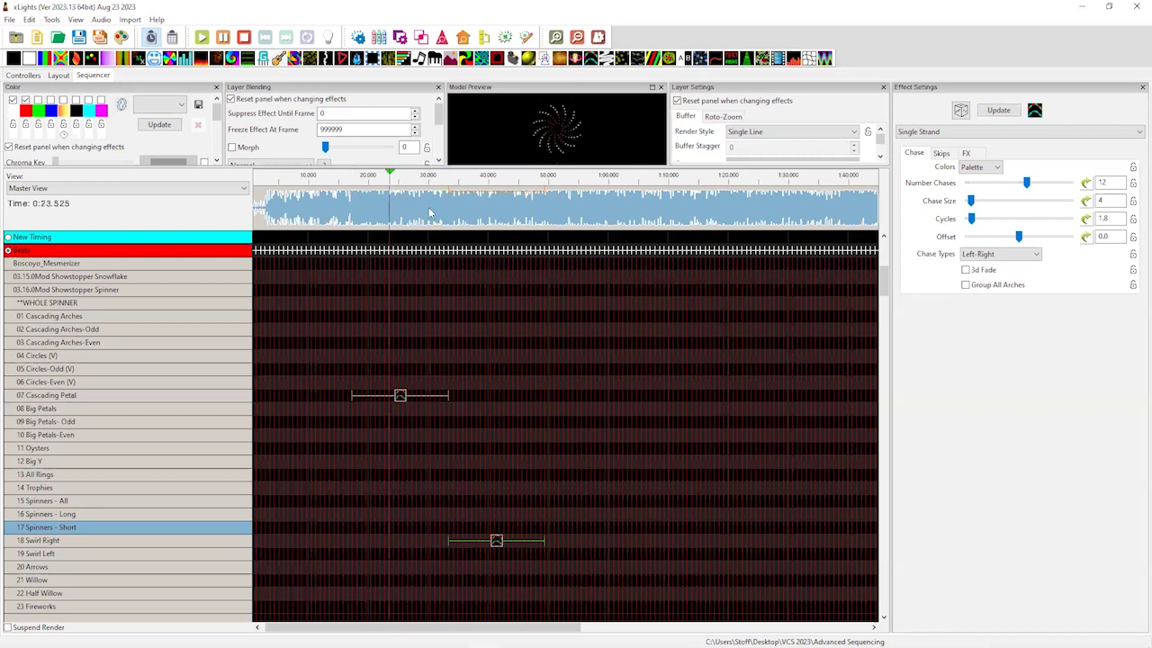
click(426, 212)
key(space)
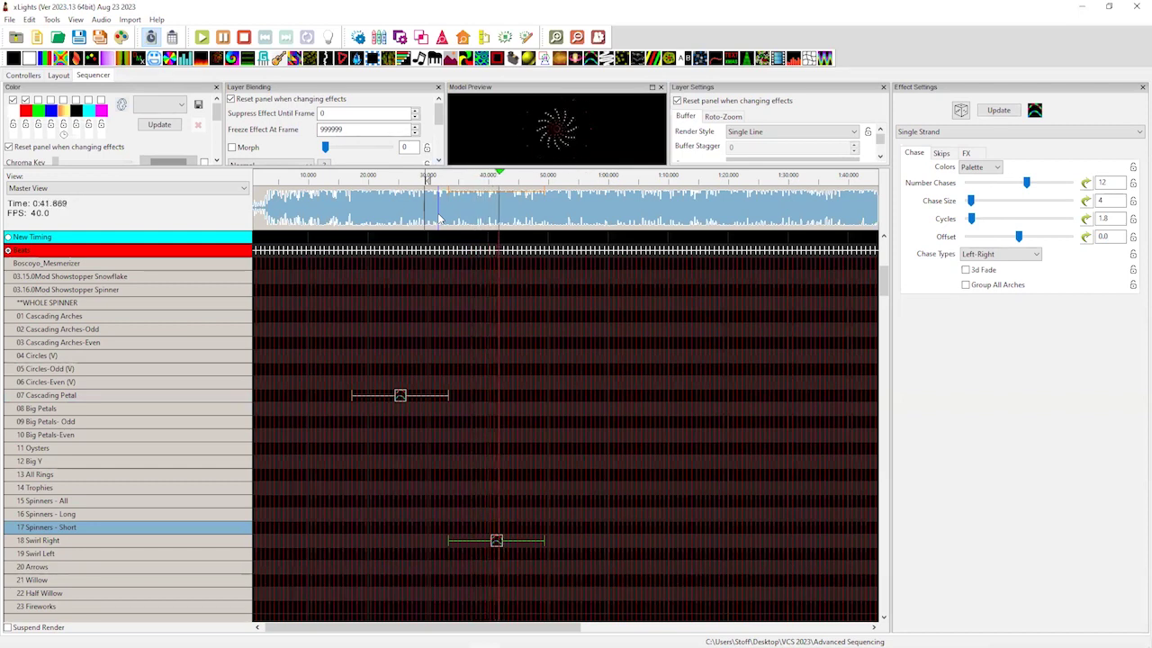
key(space)
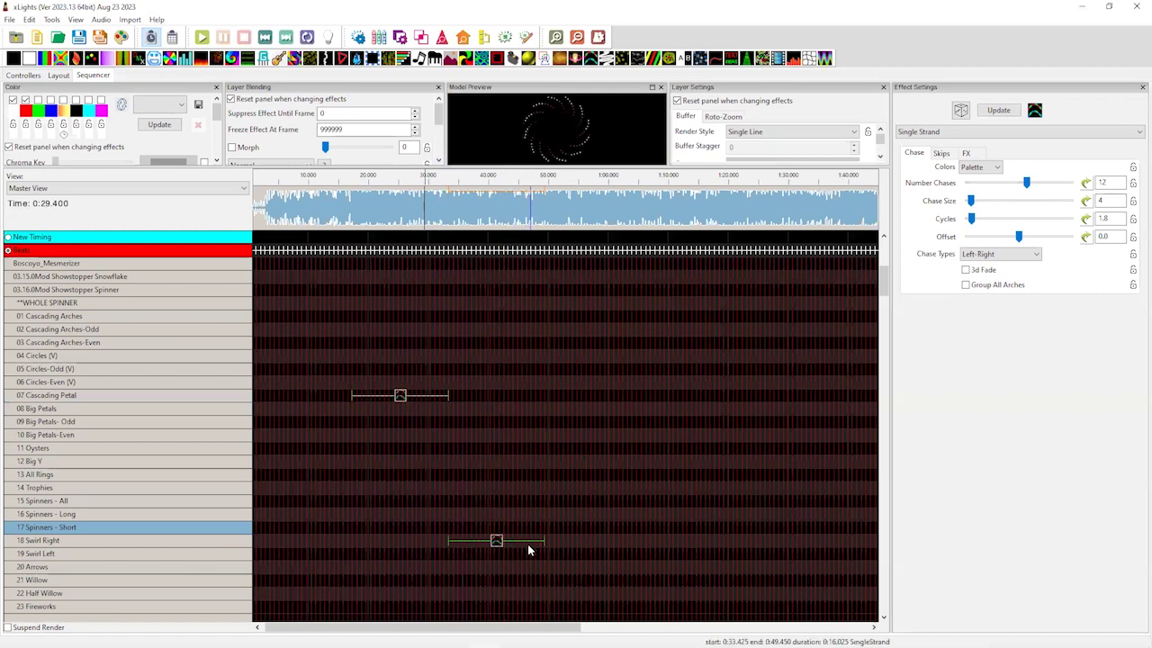
- Shorten the 18 Swirl Right effect to end at about 0:41 and set its cycles to 0.9
drag(542, 543, 494, 542)
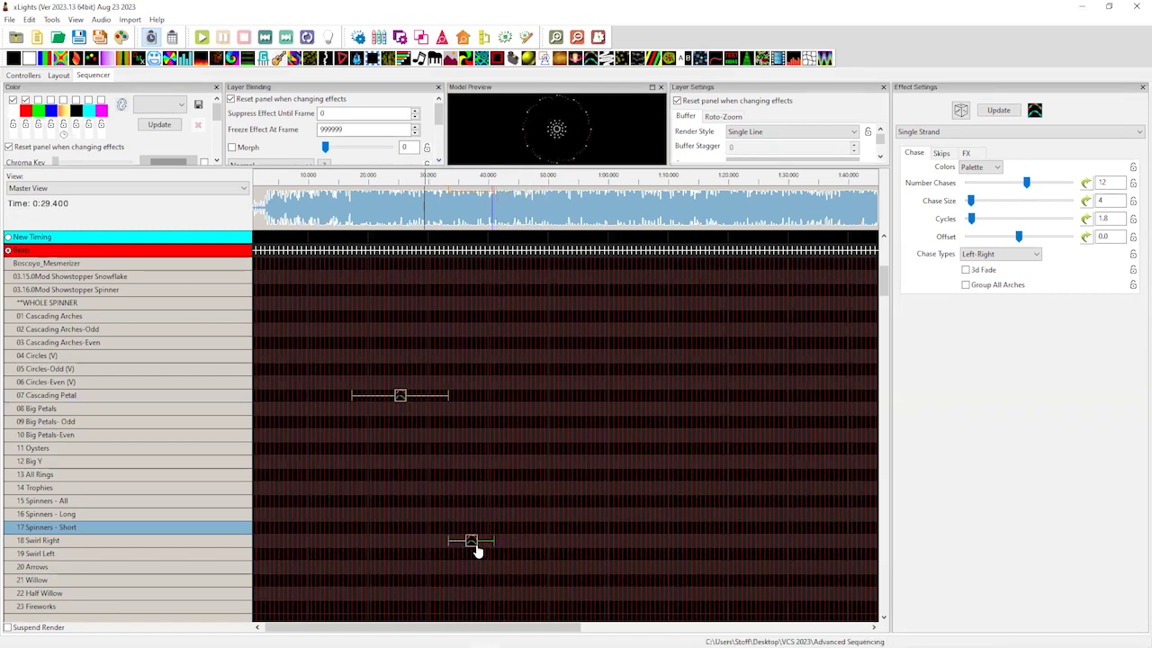
double_click(1100, 217)
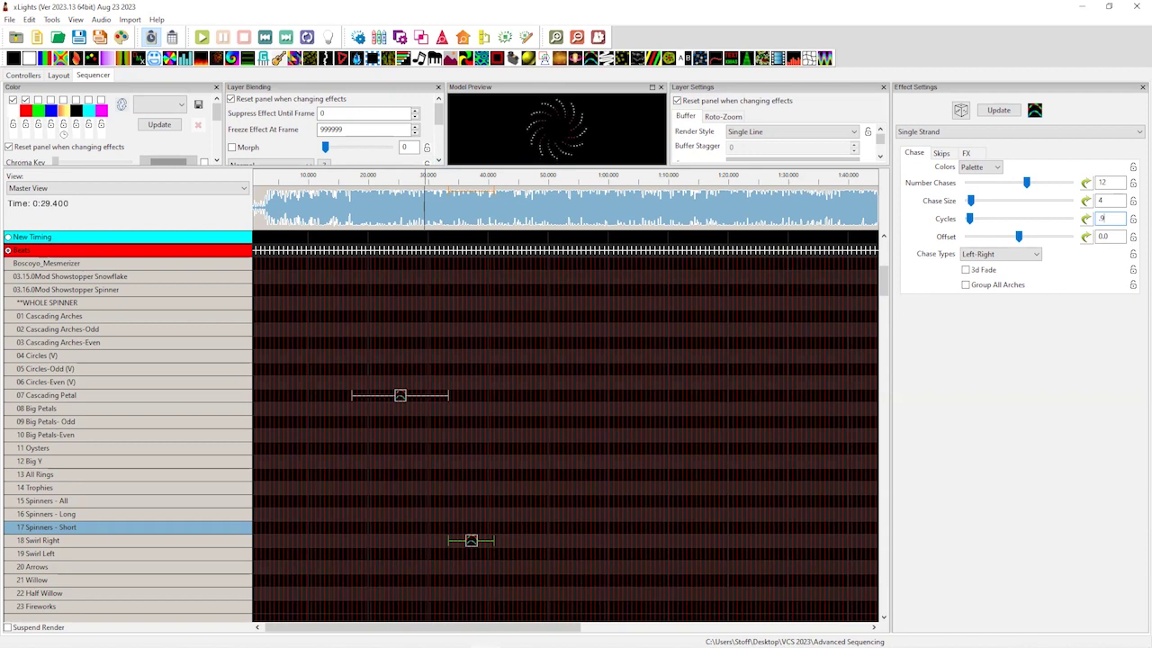
- Paste the Single Strand effect on 23 Fireworks from about 0:41 to 0:57, and play it with 11 chases from about 0:32
scroll(504, 513, down, 2)
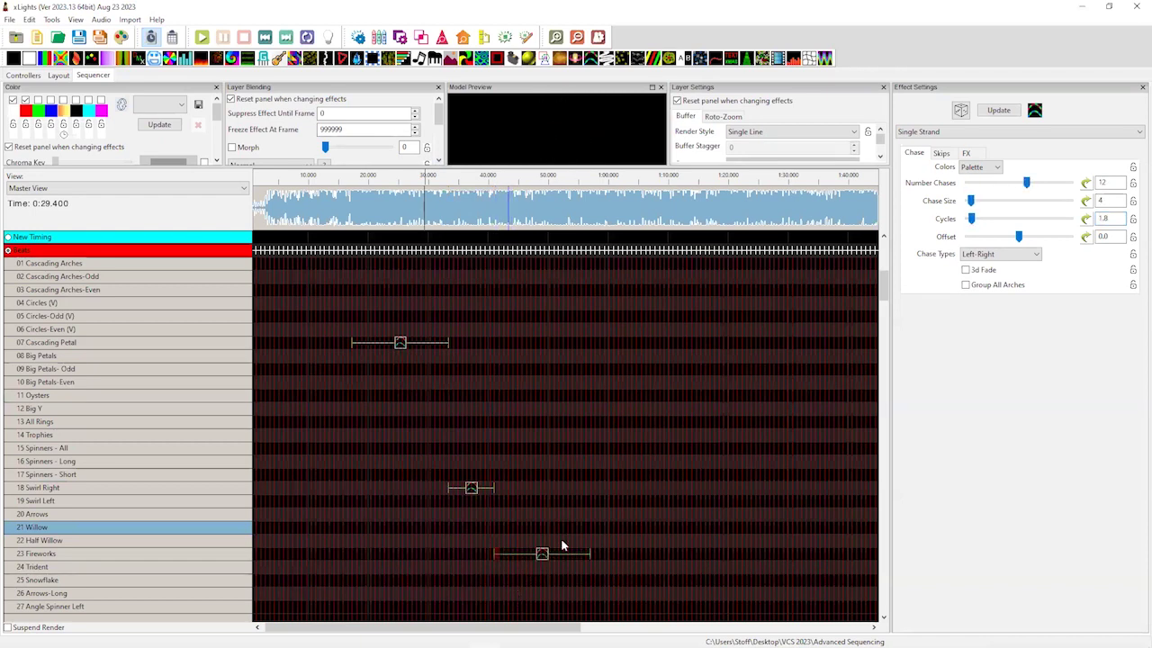
click(542, 553)
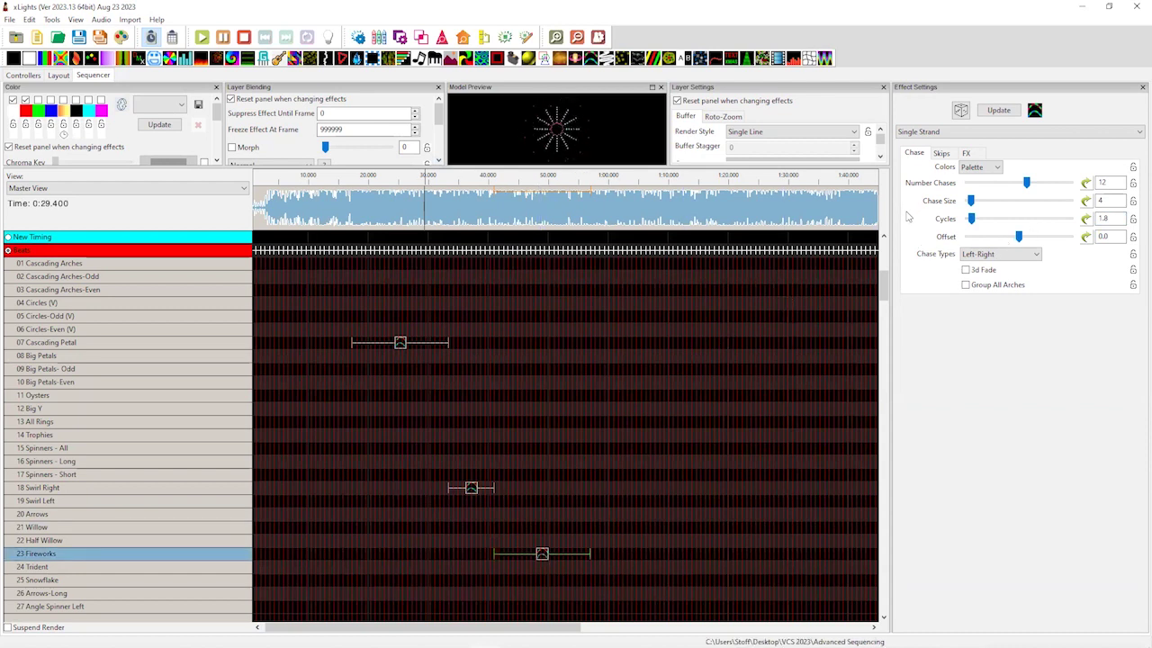
double_click(1097, 184)
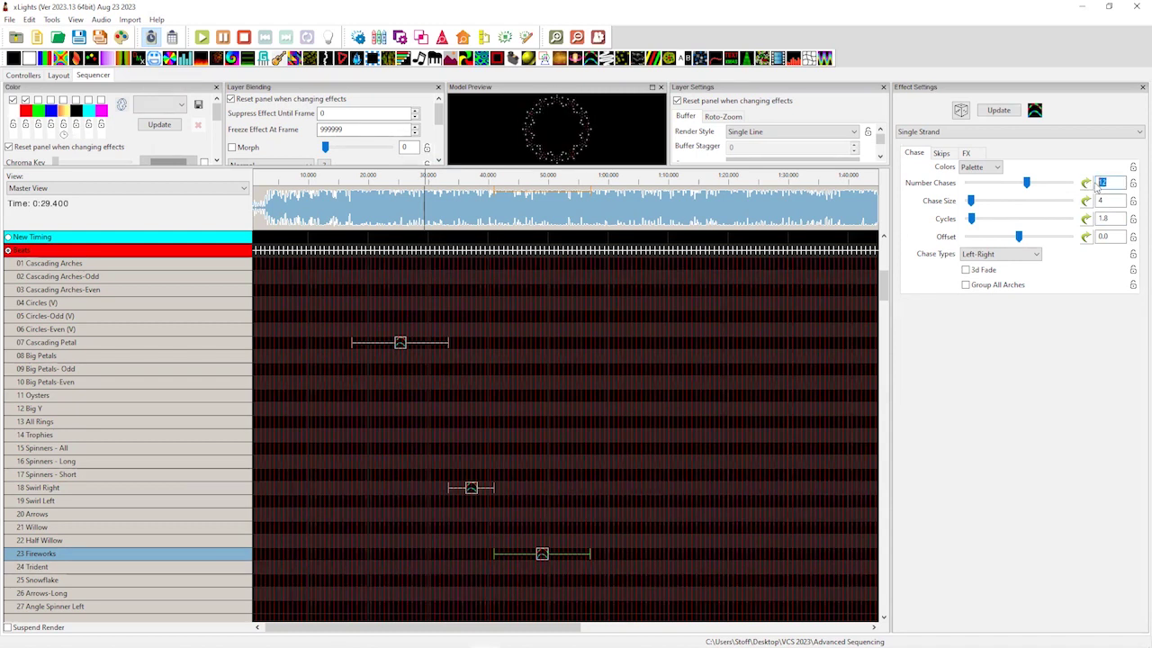
text(11)
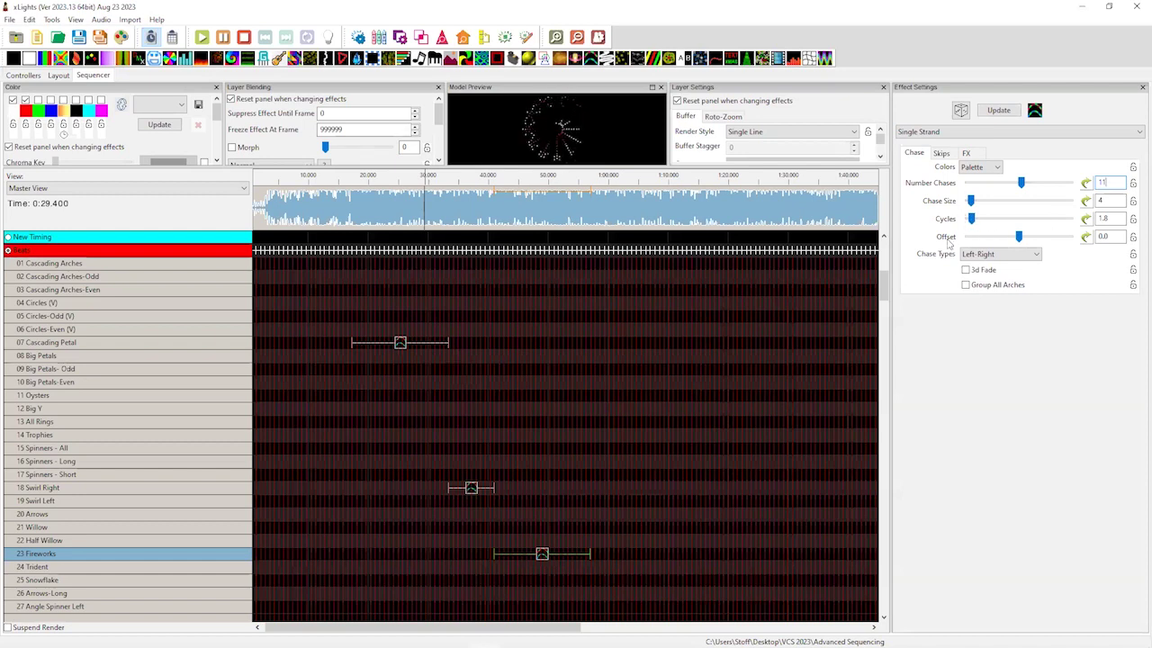
click(438, 216)
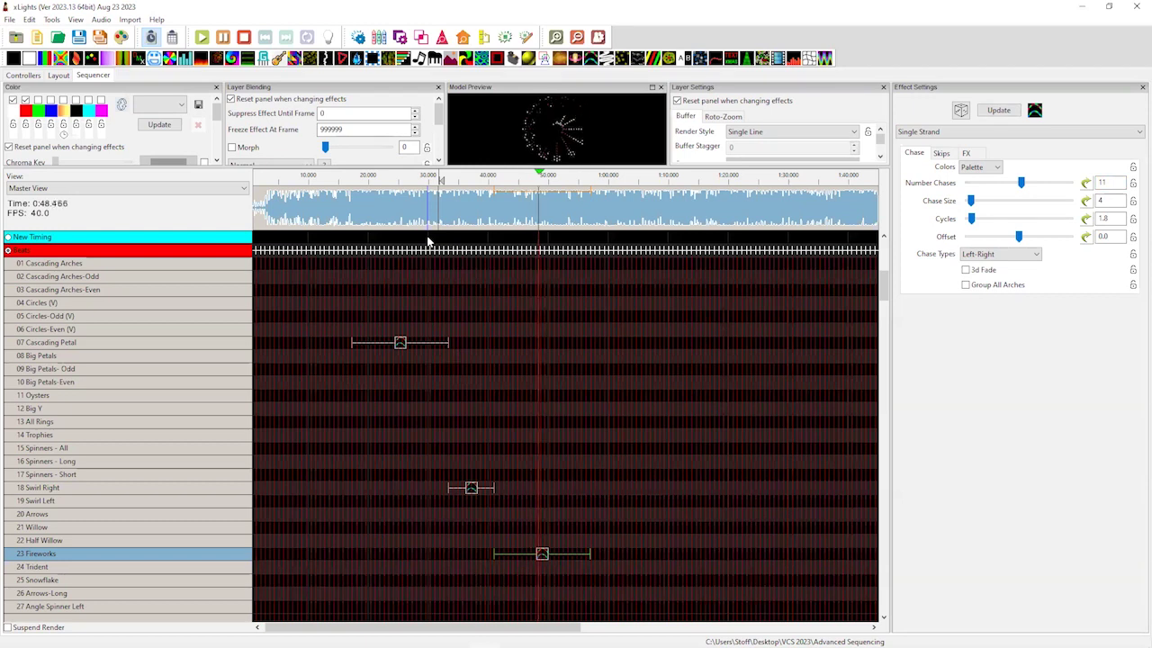
- Stop playback and add a VU Meter effect on 66 Stars from about 0:31 to 0:54
key(space)
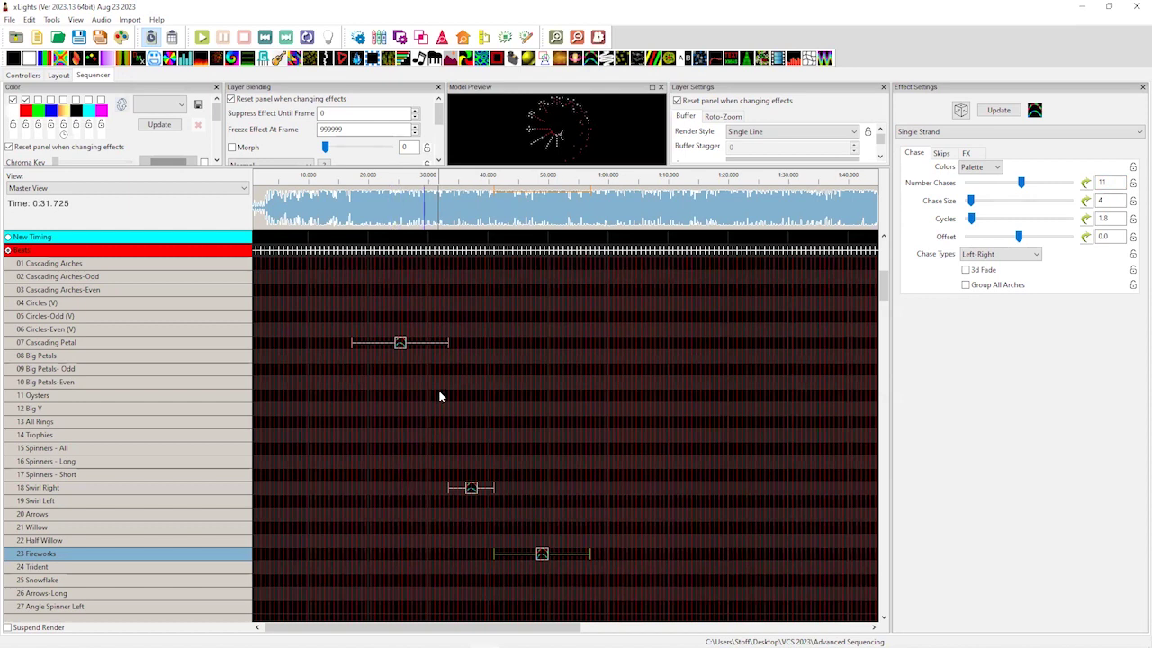
scroll(556, 416, down, 2)
scroll(556, 415, down, 4)
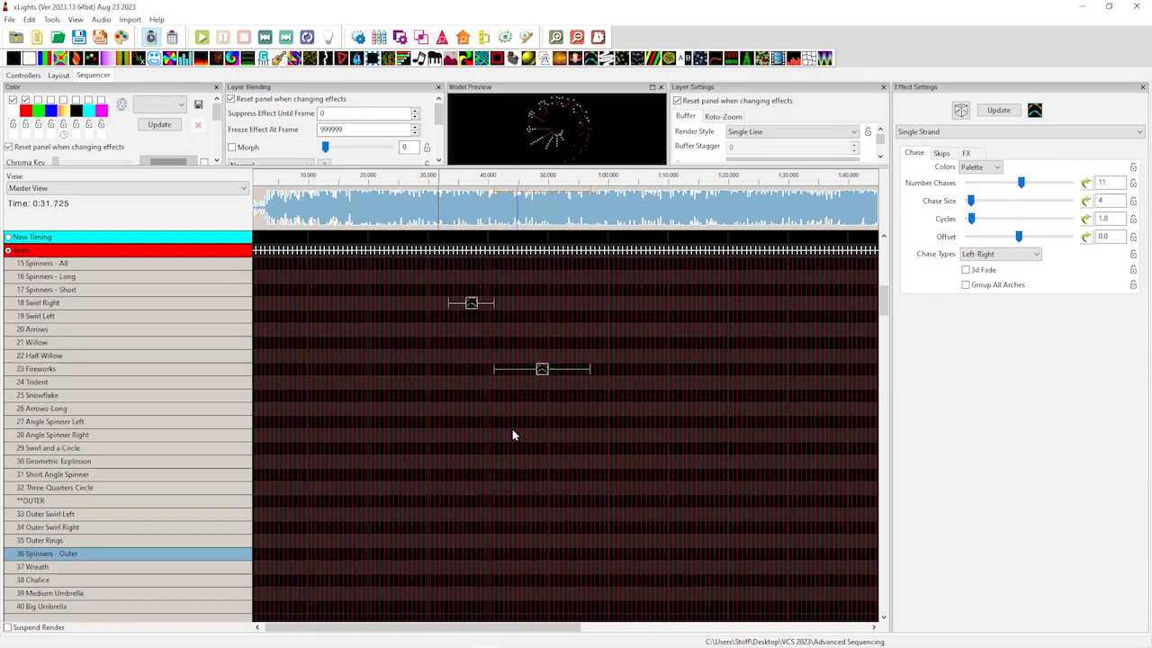
scroll(501, 492, down, 10)
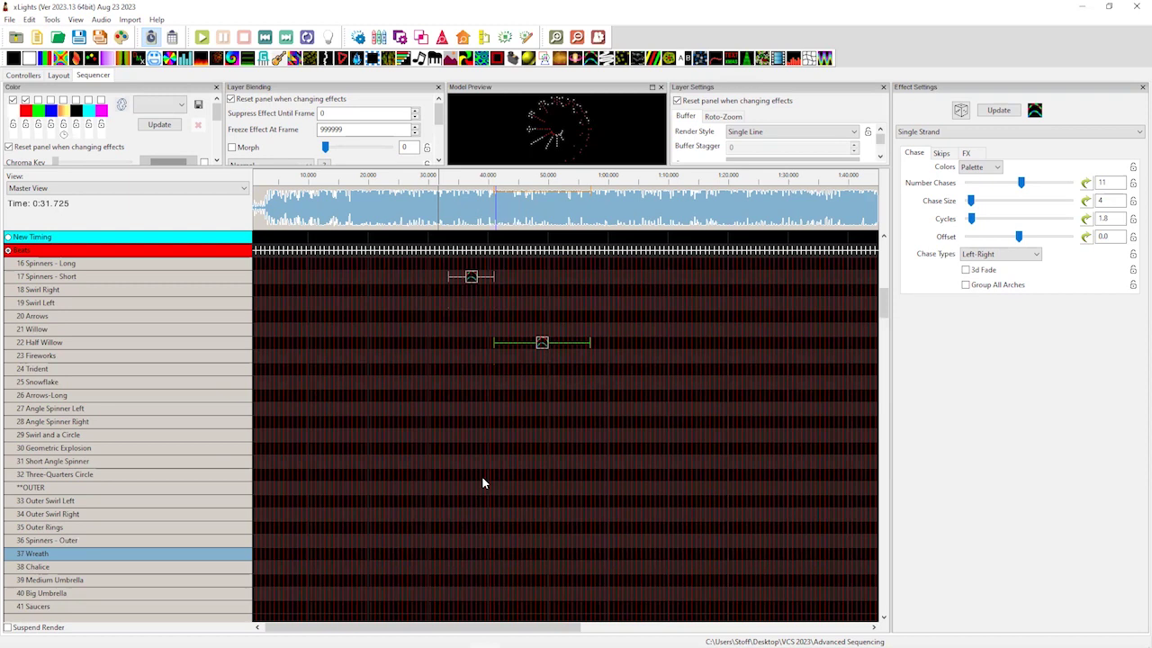
scroll(489, 491, down, 4)
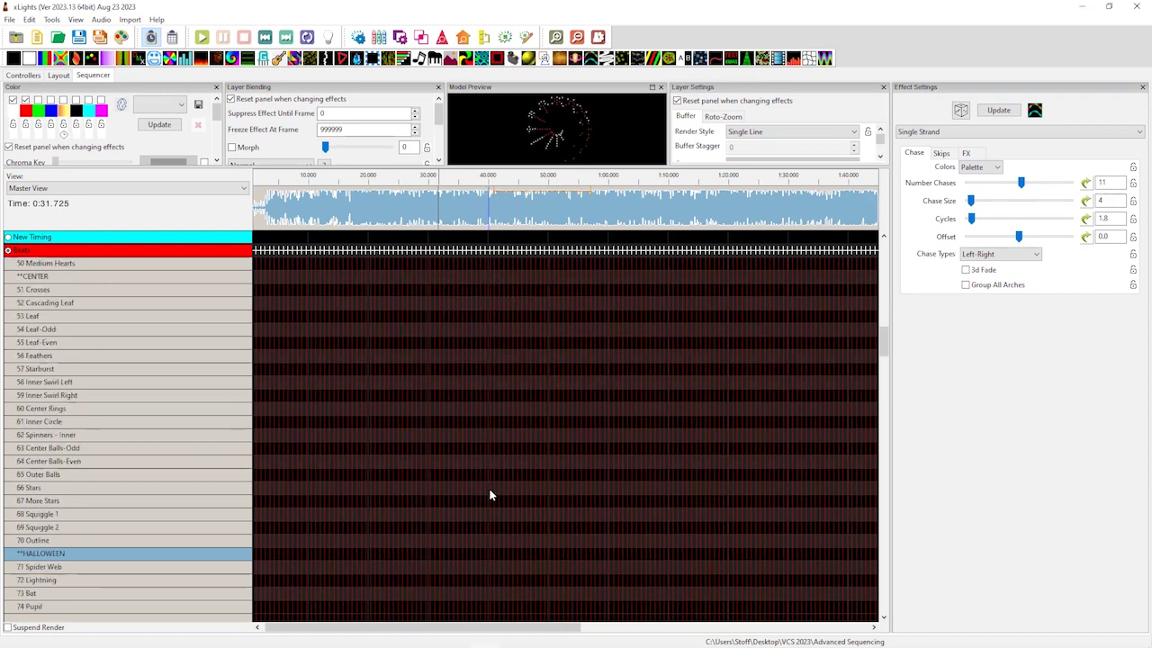
click(438, 439)
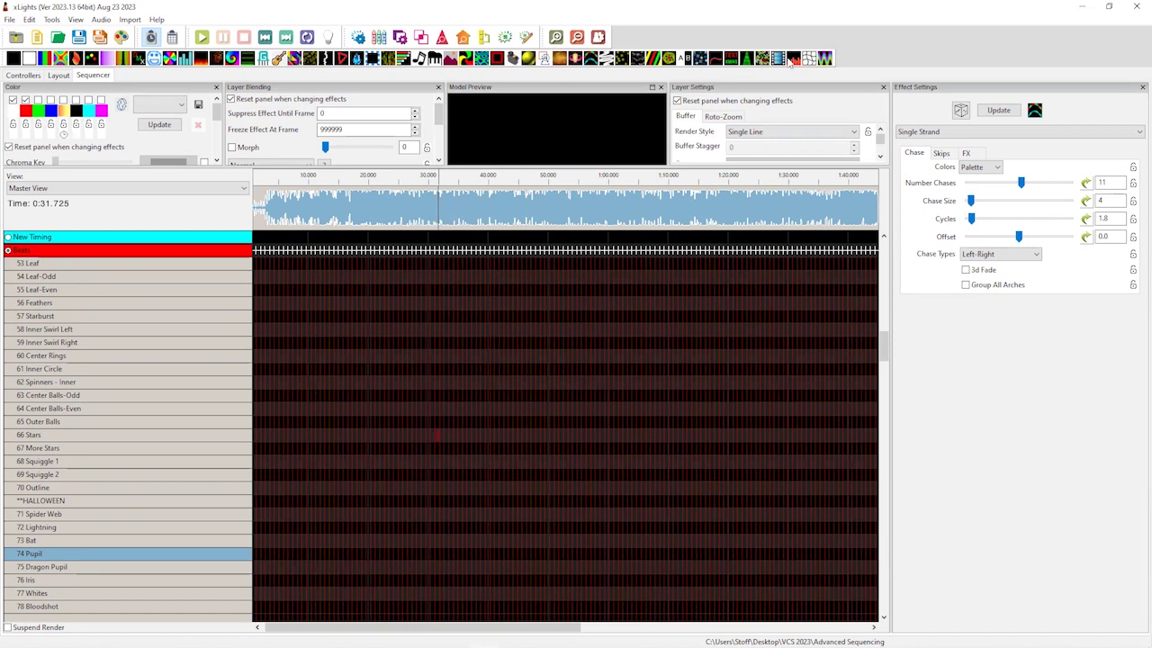
drag(792, 60, 573, 437)
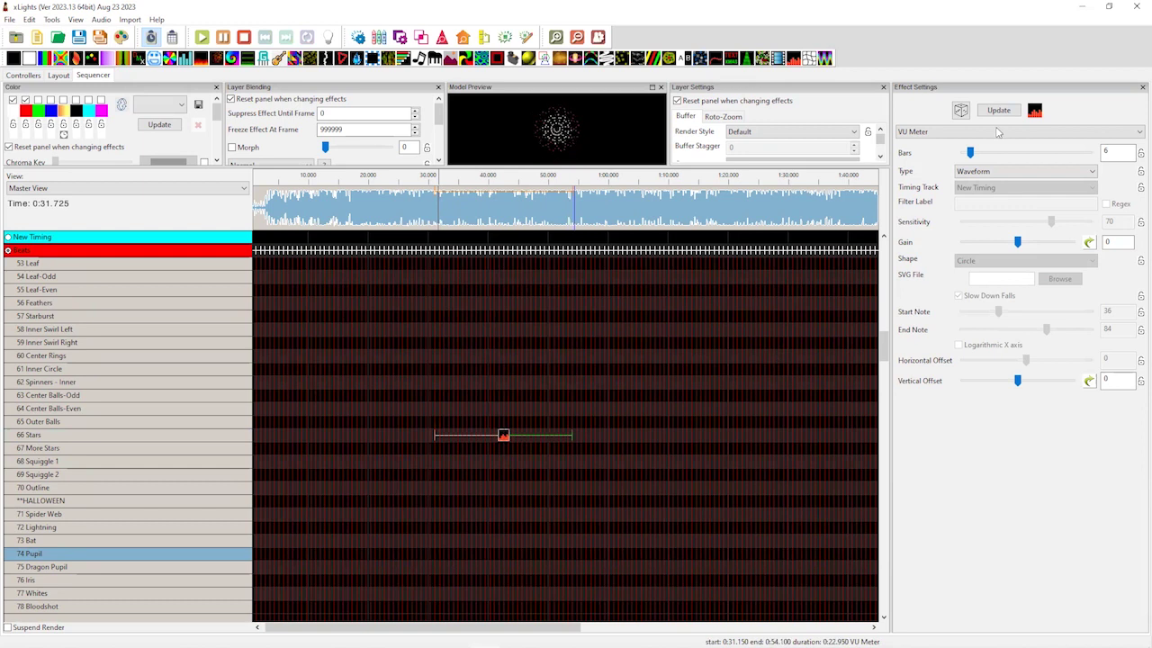
- Set the VU Meter type to Timing Event Pulse Color on the Beats timing track, and play it from about 0:31
click(1011, 170)
scroll(1021, 414, down, 1)
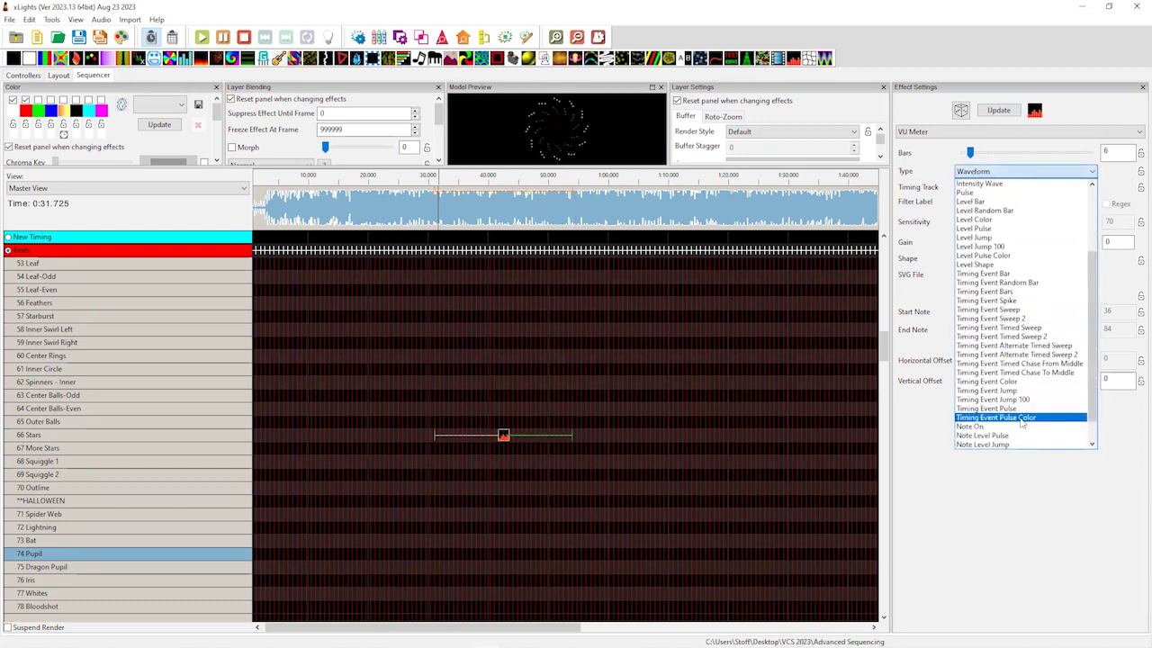
click(210, 255)
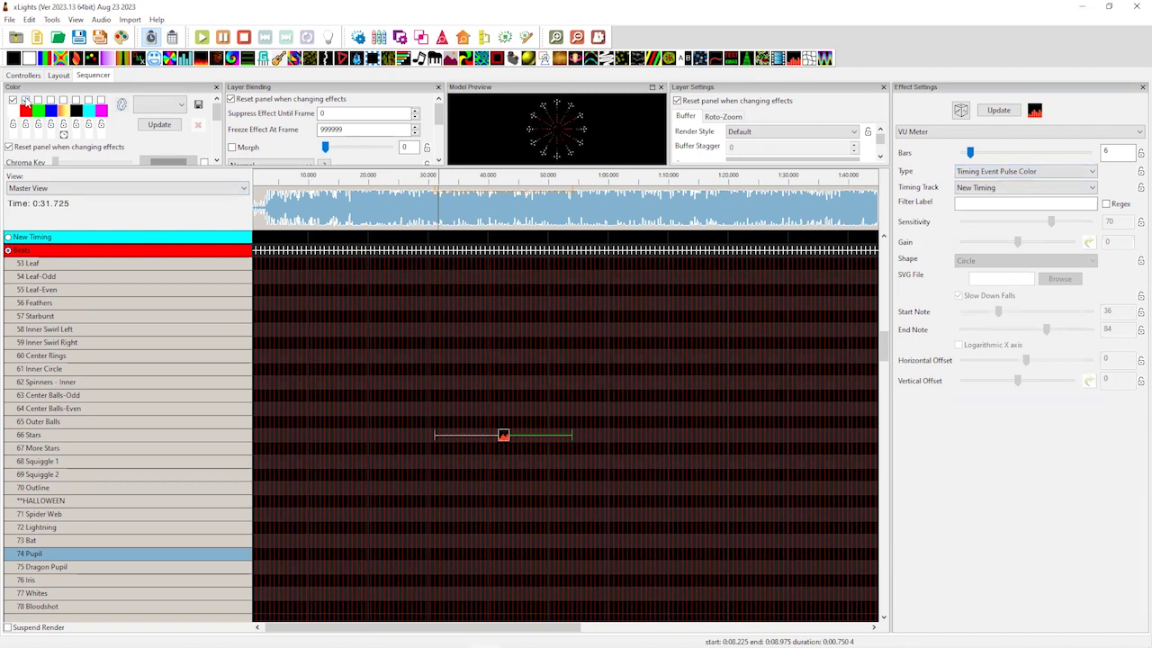
key(Tab)
key(alt+Down)
key(Down)
key(Return)
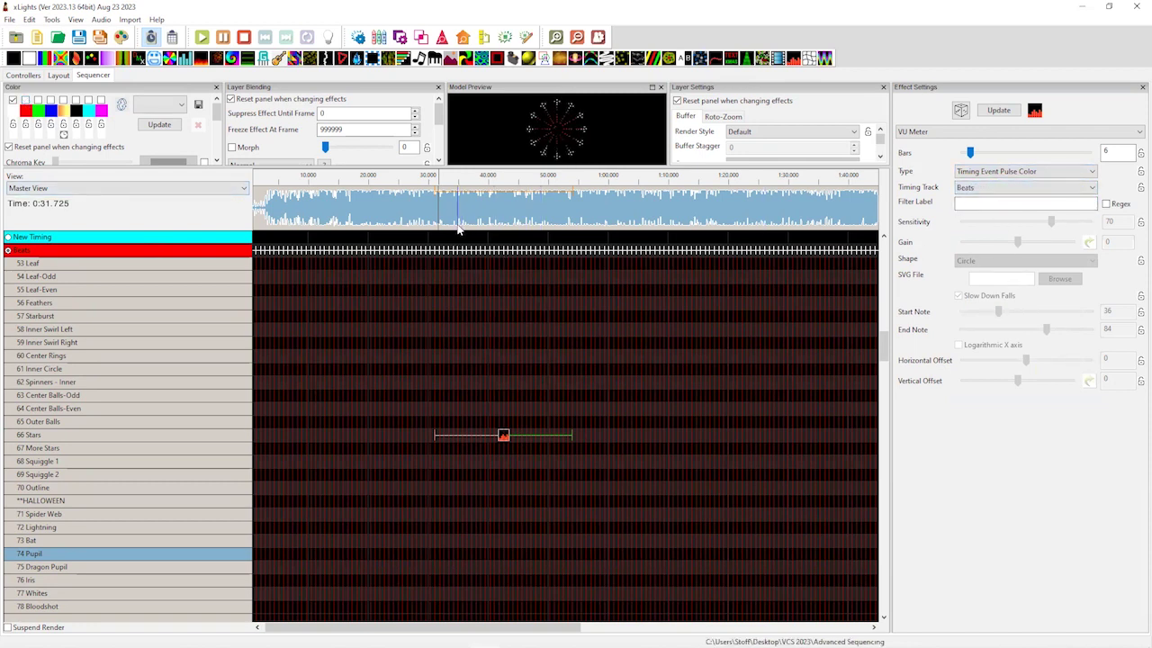
click(444, 219)
key(space)
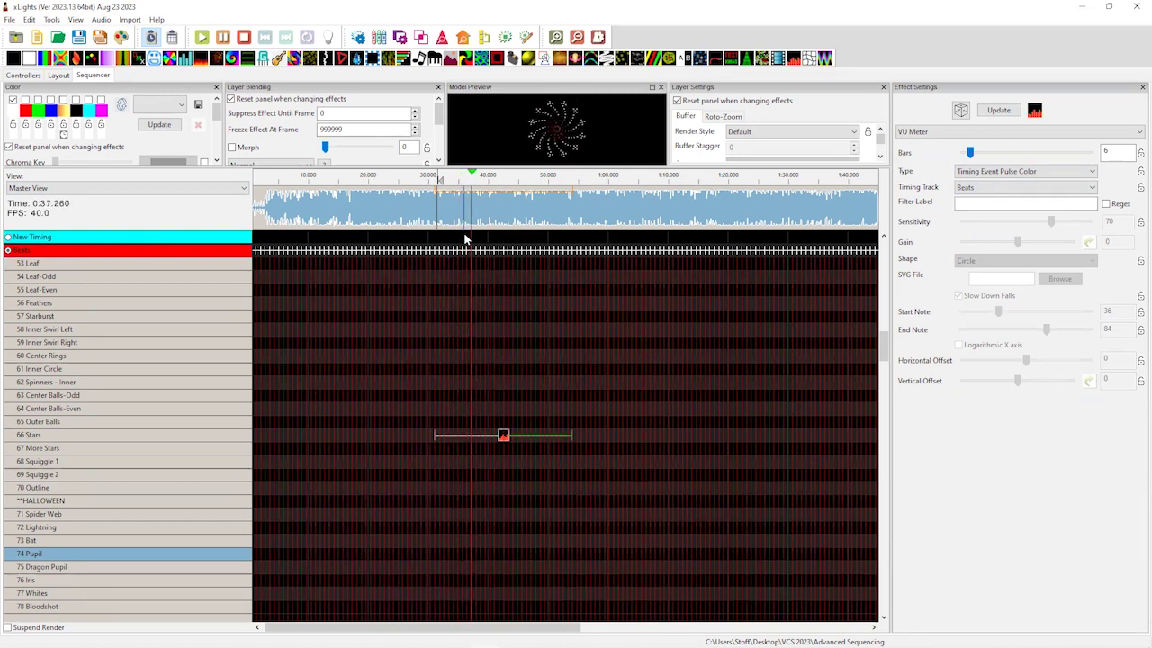
key(space)
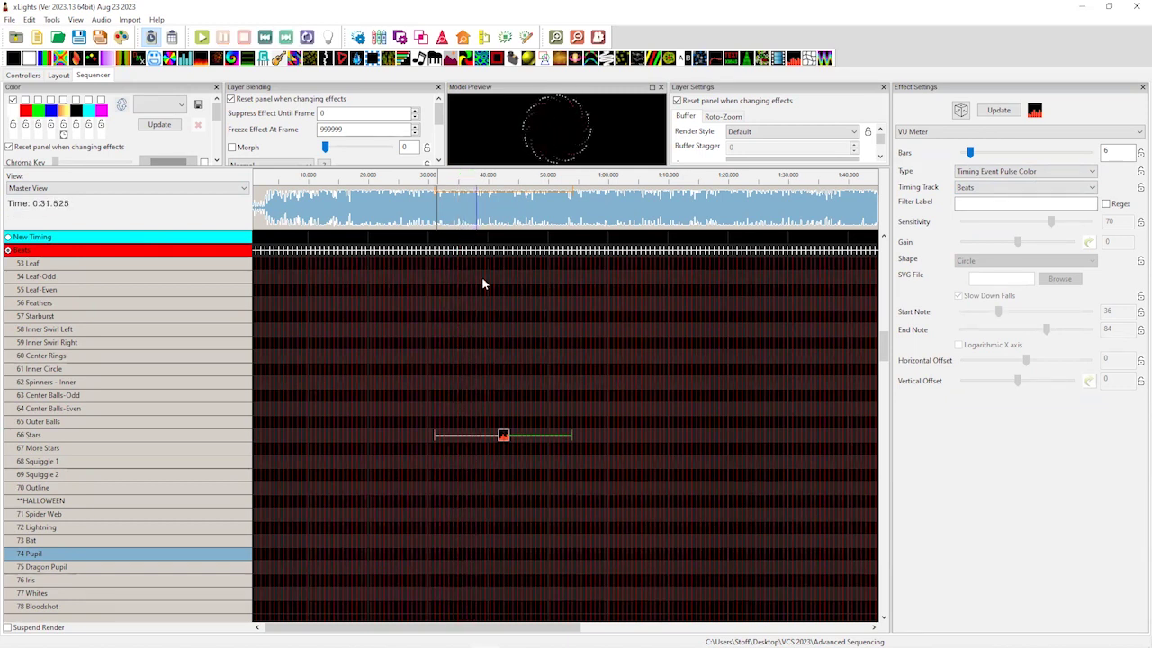
- Add a Pinwheel effect on 01 Cascading Arches and move it to span about 1:13 to 1:27
scroll(577, 377, up, 1)
scroll(575, 365, up, 7)
scroll(446, 411, up, 8)
scroll(431, 410, up, 5)
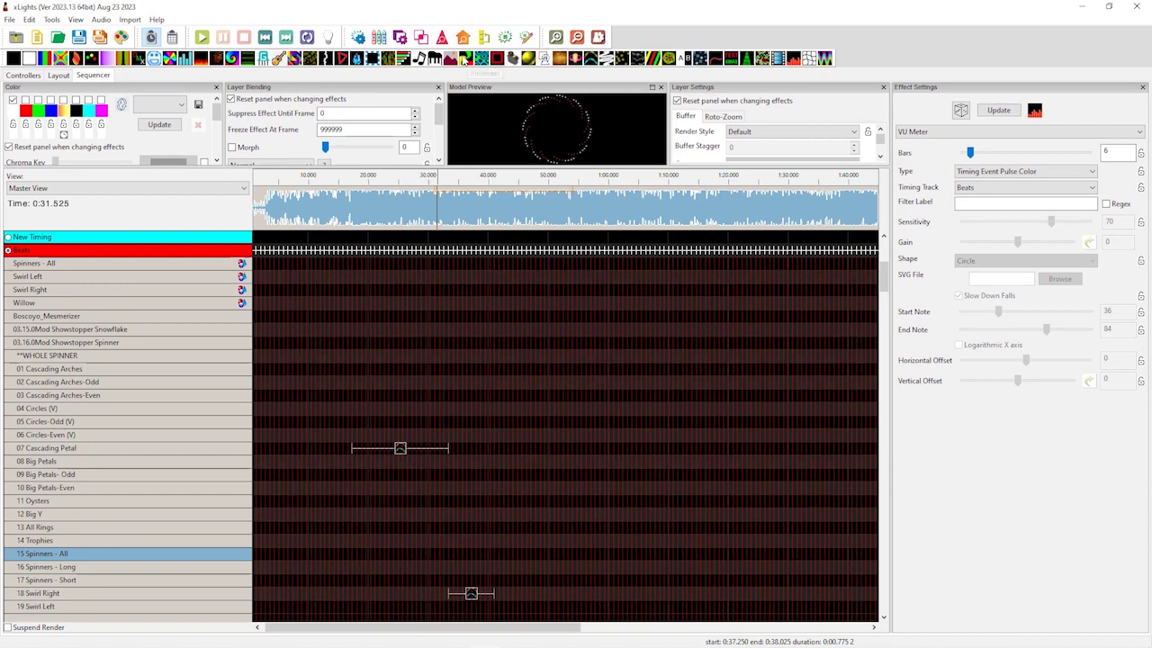
drag(465, 60, 545, 369)
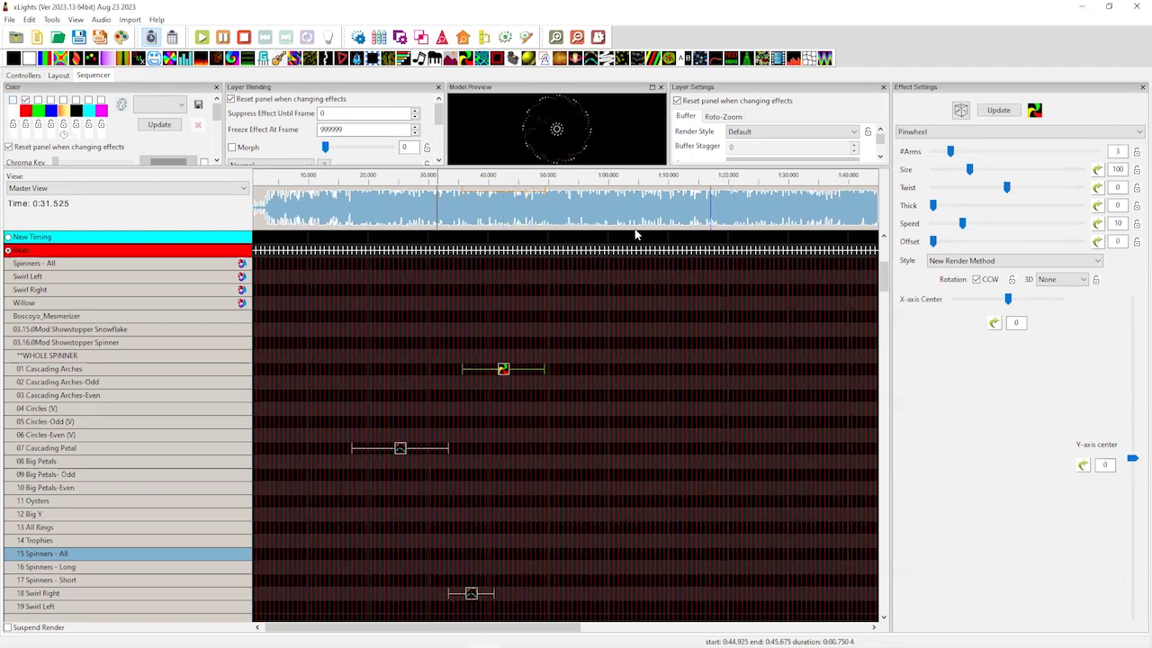
drag(504, 373, 738, 376)
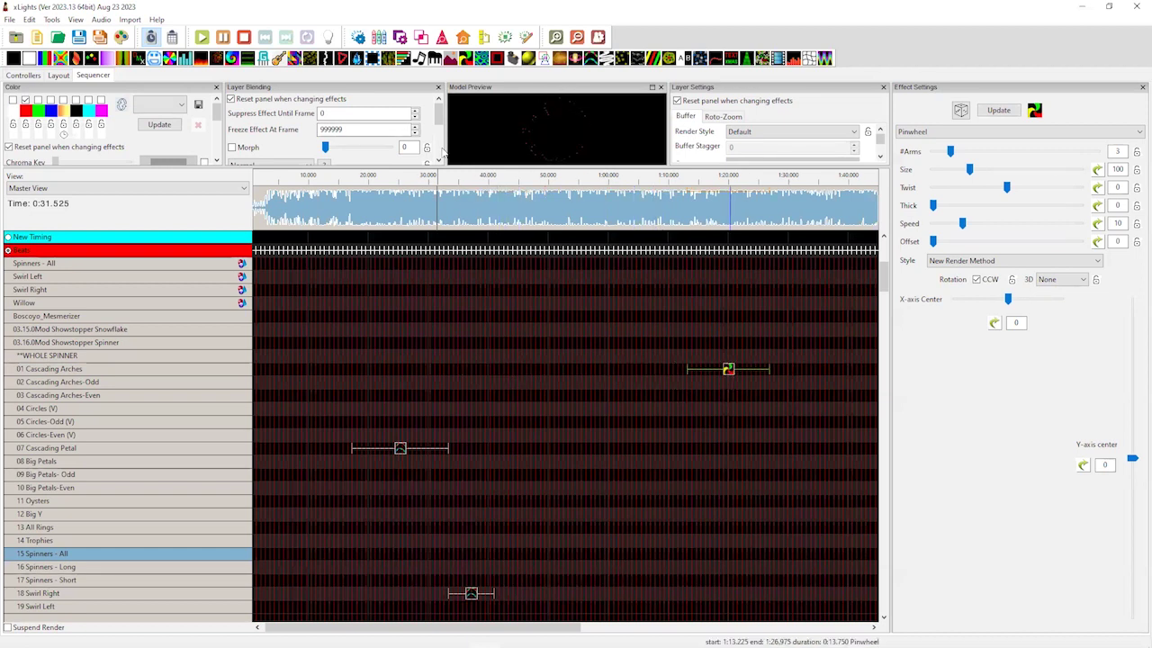
- Set the Pinwheel's render style to Per Preview, with 12 arms and a thickness of 100
click(765, 132)
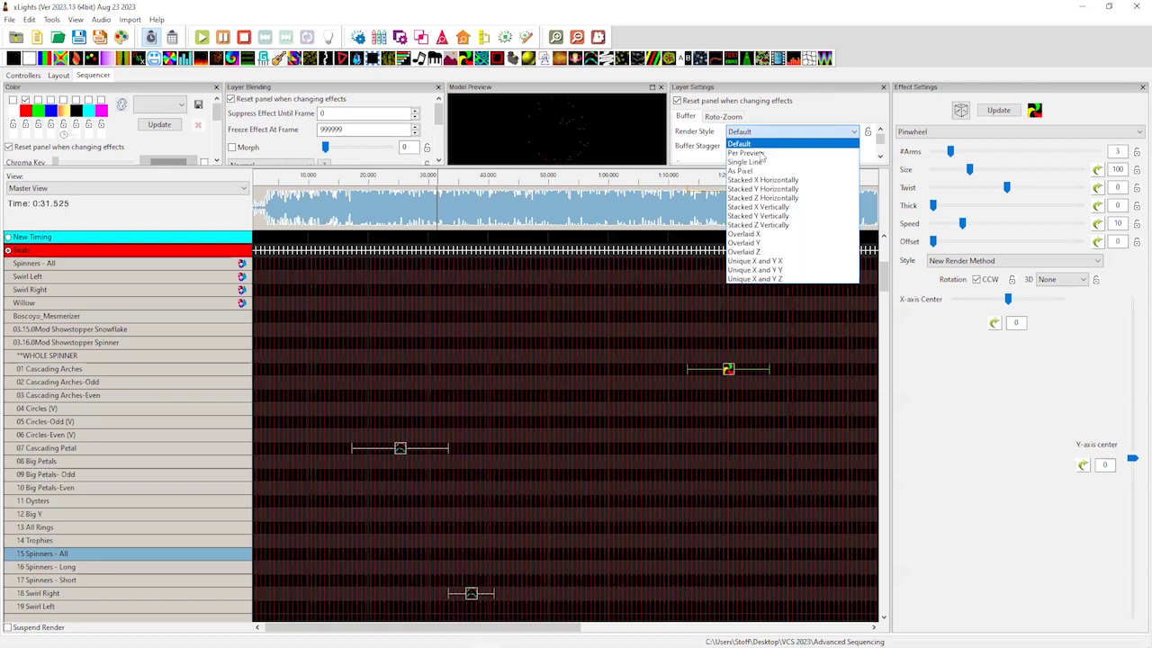
click(340, 279)
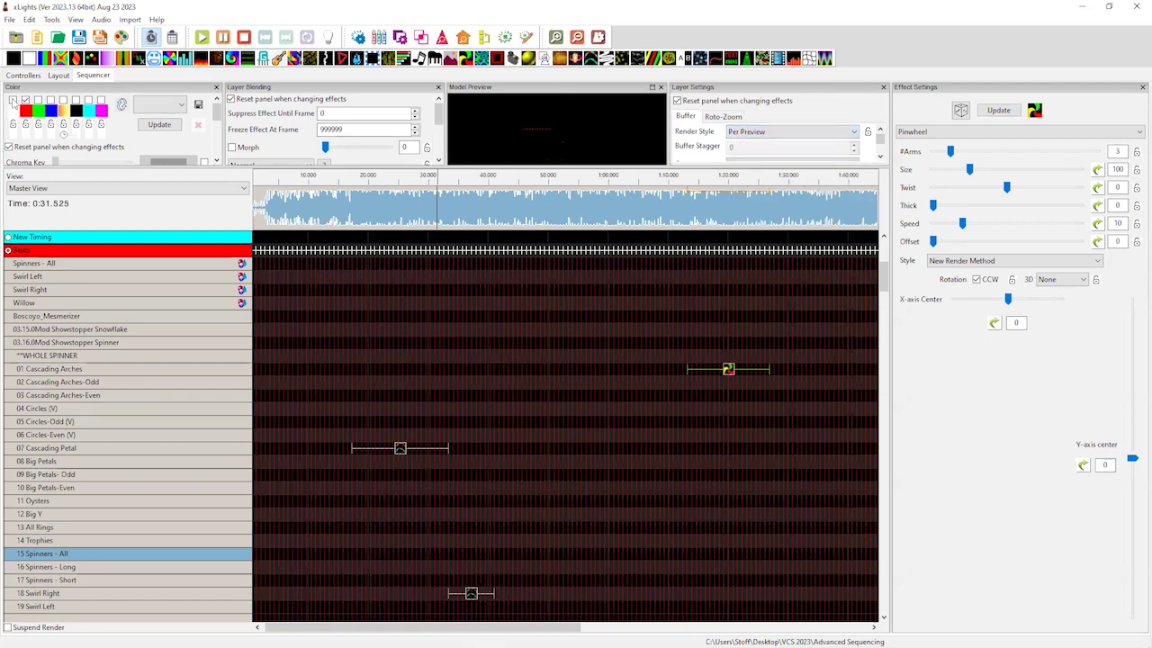
drag(950, 151, 1029, 162)
click(1080, 205)
- Set the Pinwheel's 3D option to 3D and its twist to 222, and play the sequence
click(1062, 279)
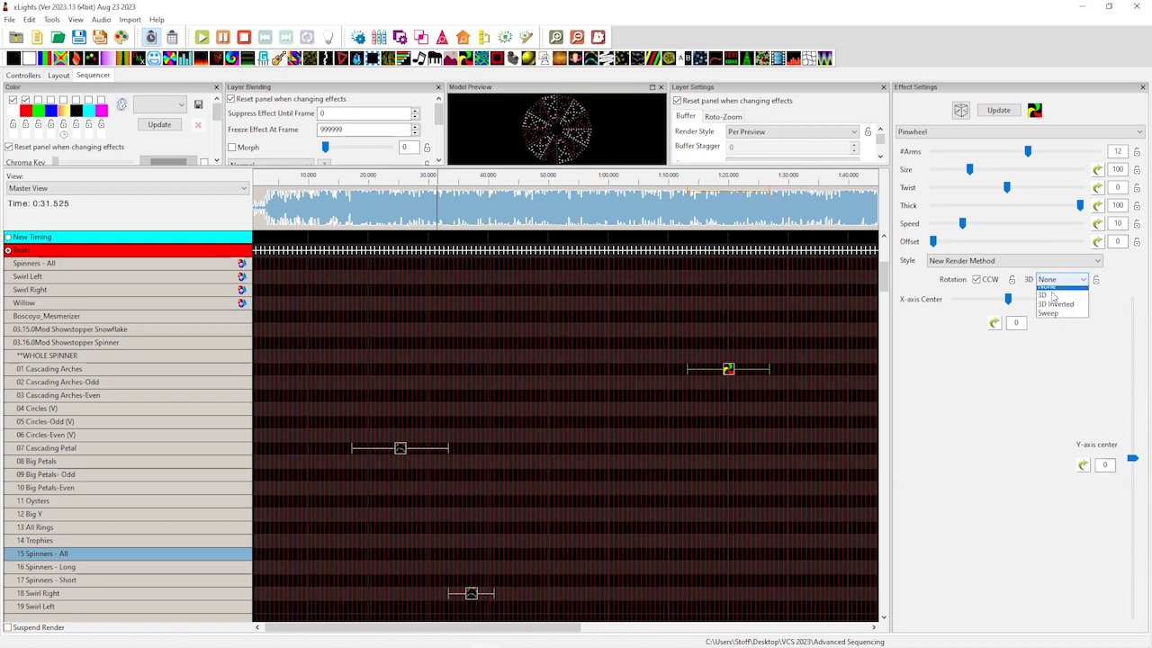
key(Return)
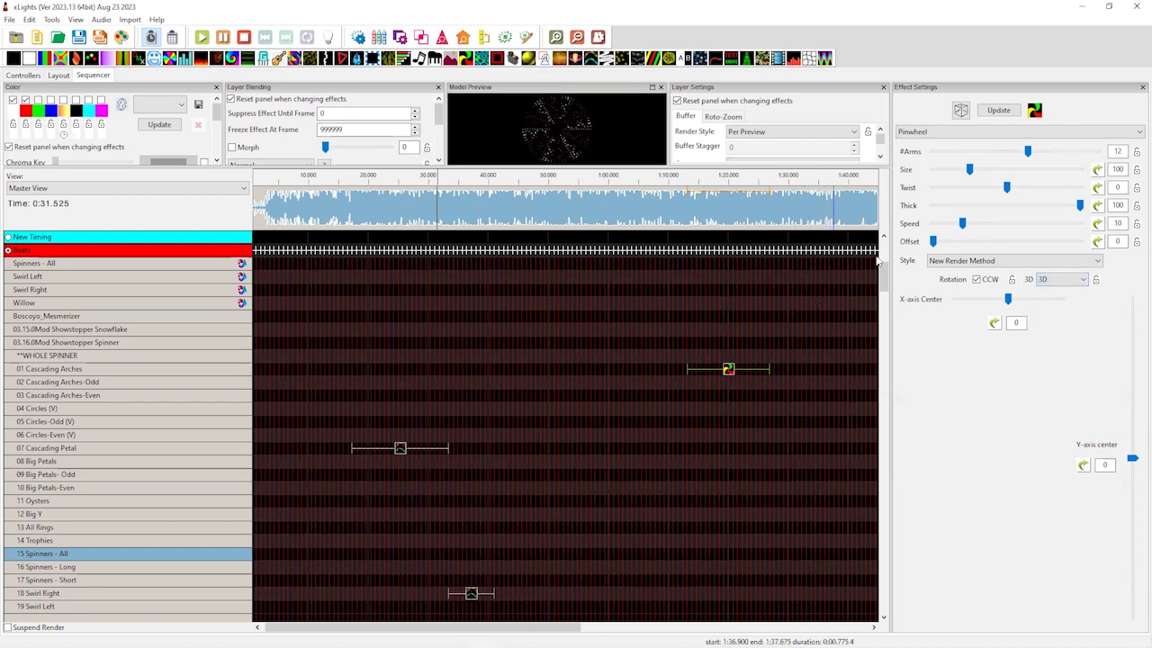
drag(1008, 189, 1051, 191)
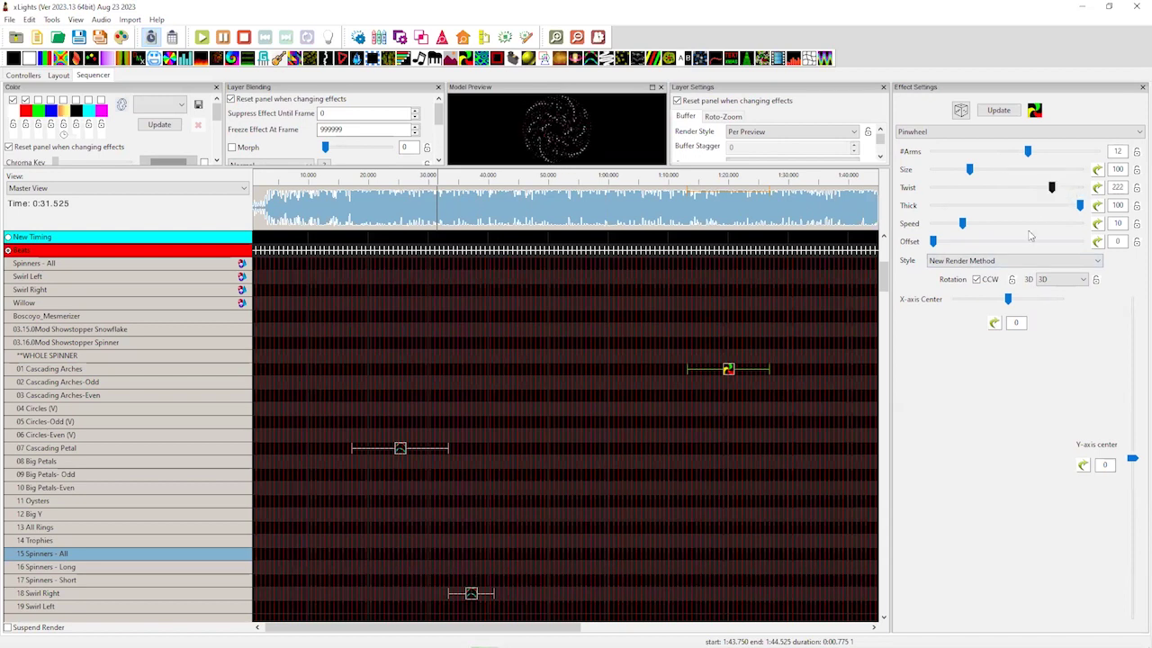
click(680, 428)
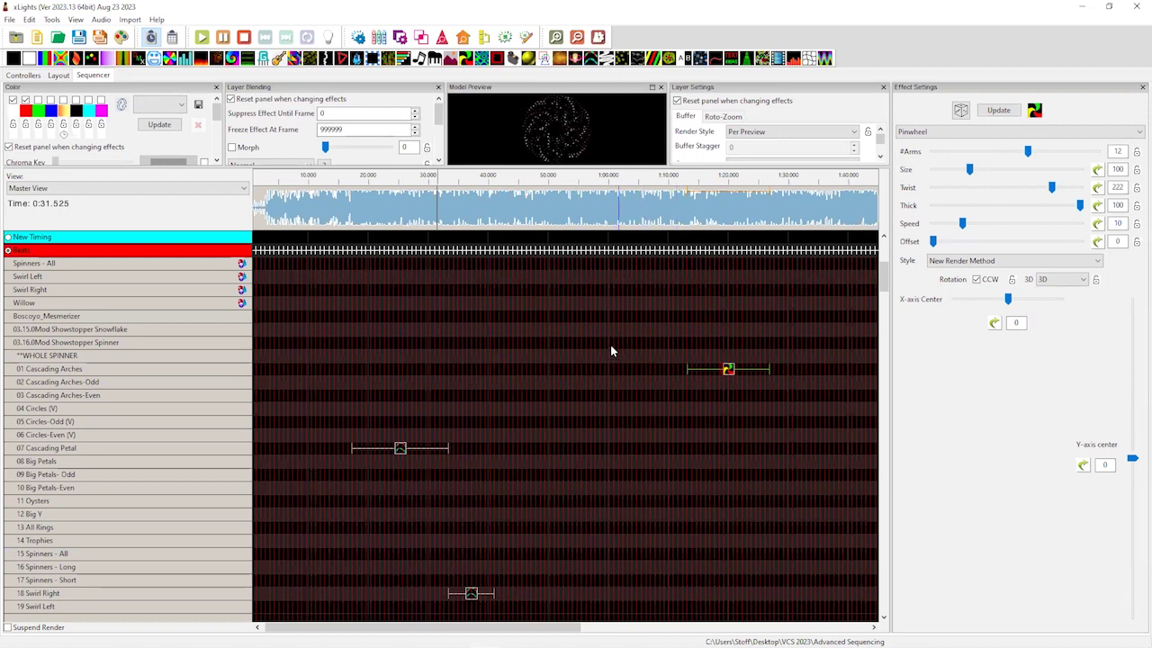
key(space)
key(space)
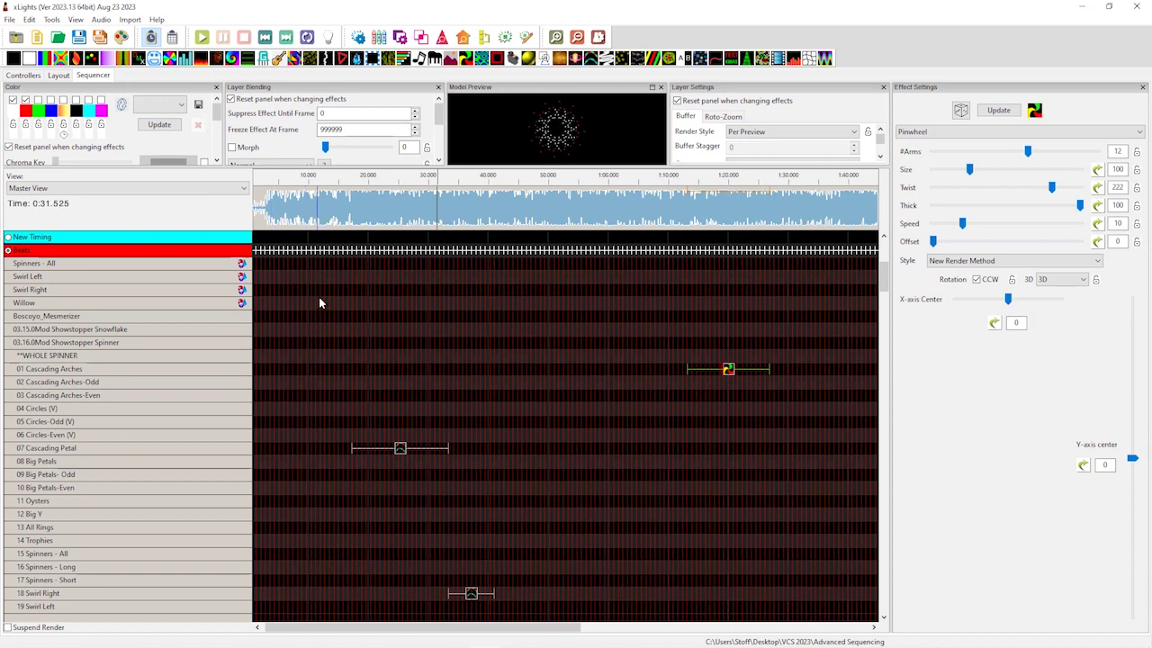
click(310, 218)
click(336, 219)
click(363, 215)
drag(399, 216, 405, 216)
click(420, 216)
click(442, 211)
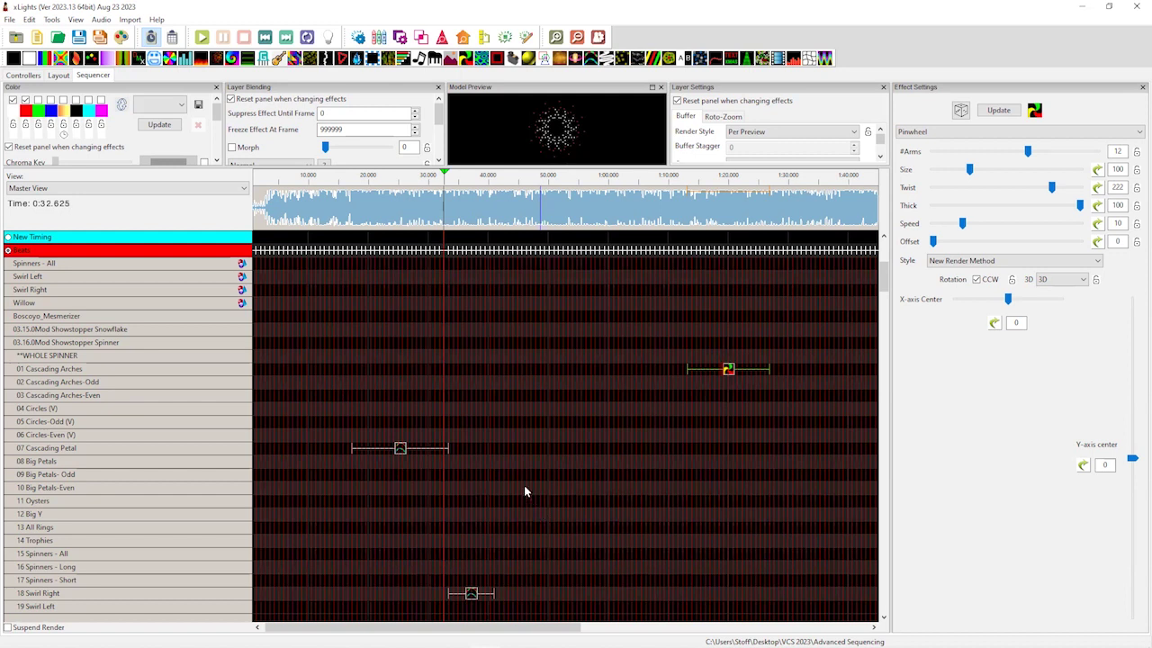
click(427, 207)
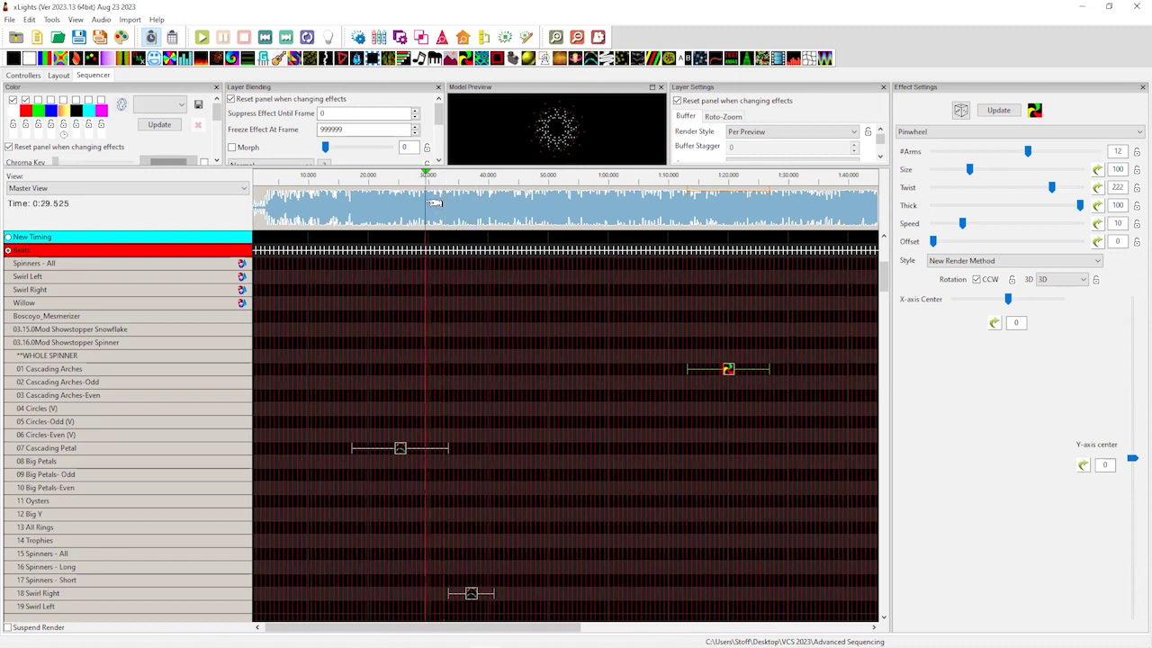
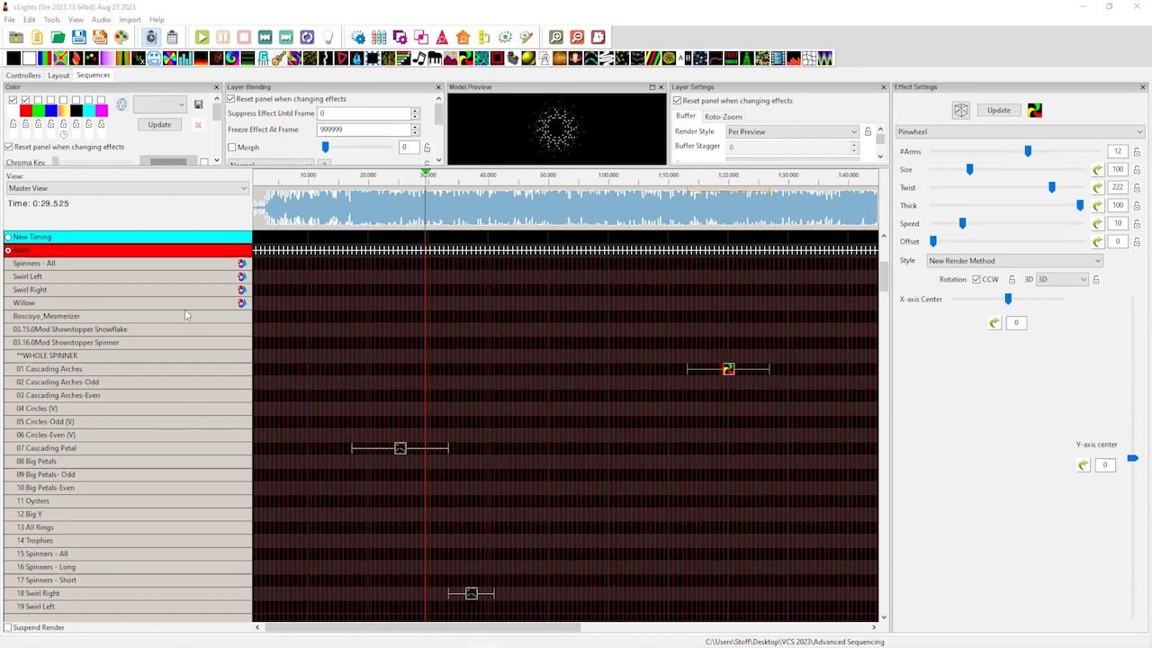
- Turn off the Beats timing marks and delete the Pinwheel and Single Strand effects from the spinner submodels
click(8, 238)
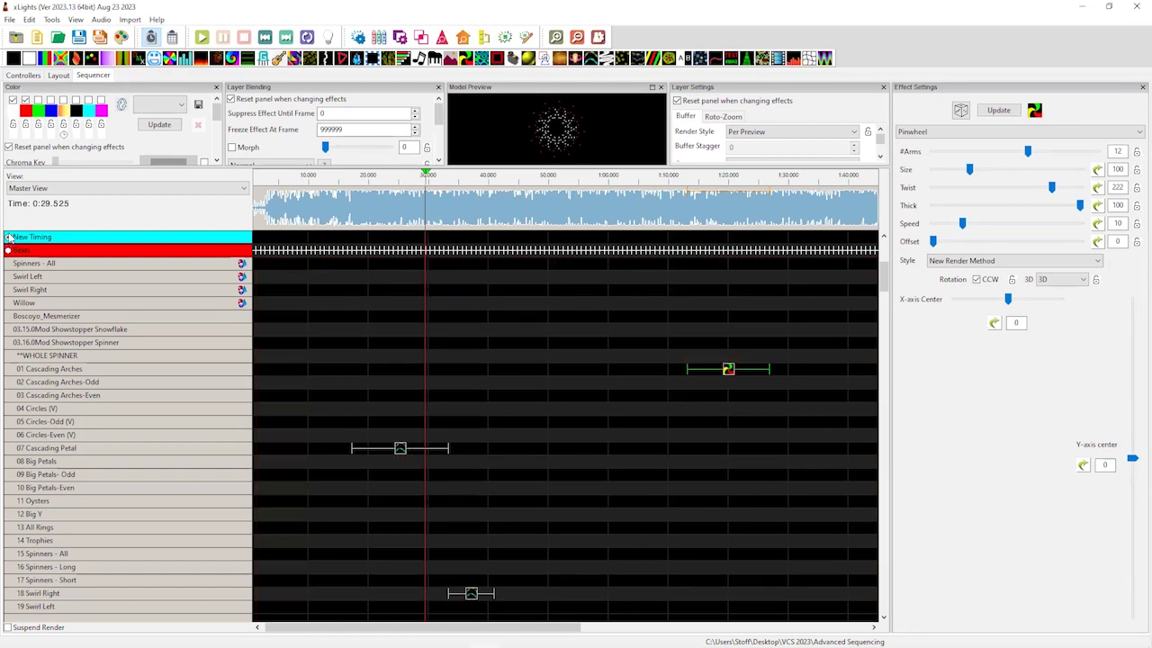
drag(282, 288, 347, 476)
drag(740, 510, 745, 611)
key(Delete)
scroll(540, 405, down, 2)
scroll(554, 491, down, 2)
click(539, 529)
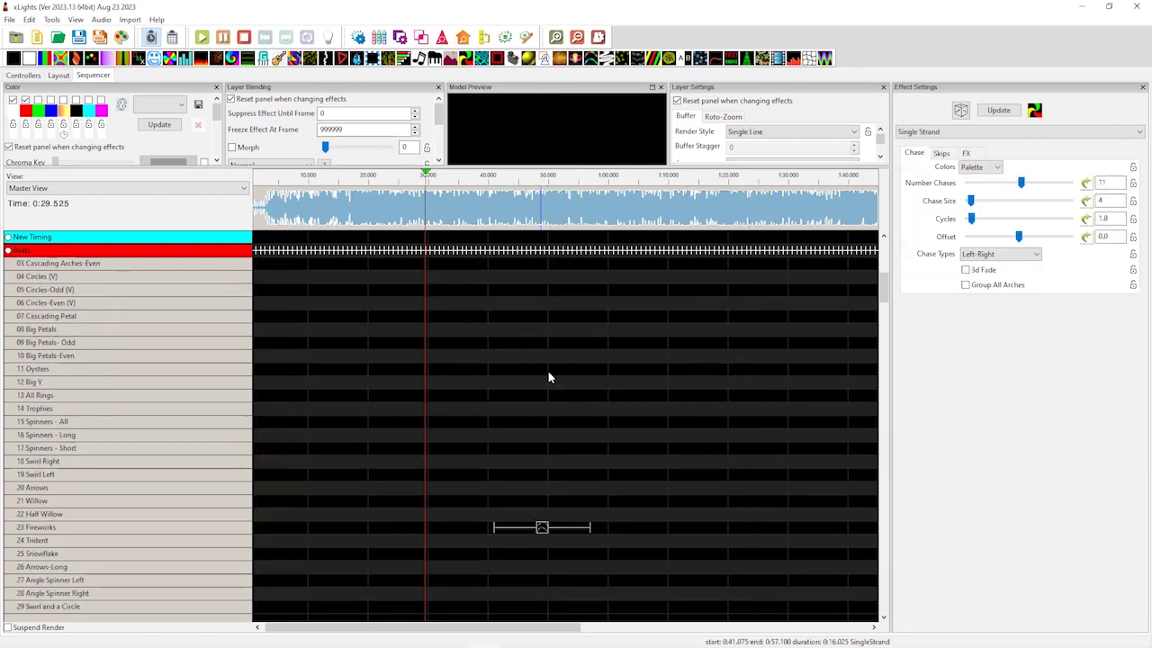
key(Delete)
scroll(466, 346, up, 3)
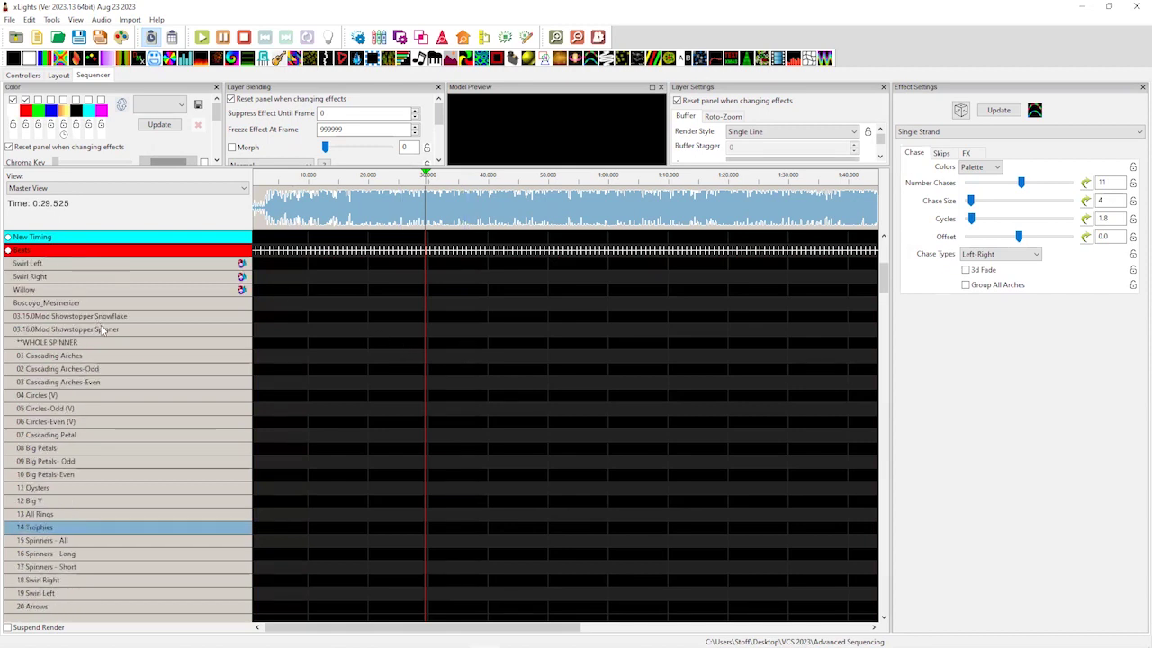
- Collapse the 03.16.0Mod Showstopper Spinner submodels, expand Mega Tree and insert multiple layers below its row
click(101, 329)
double_click(210, 326)
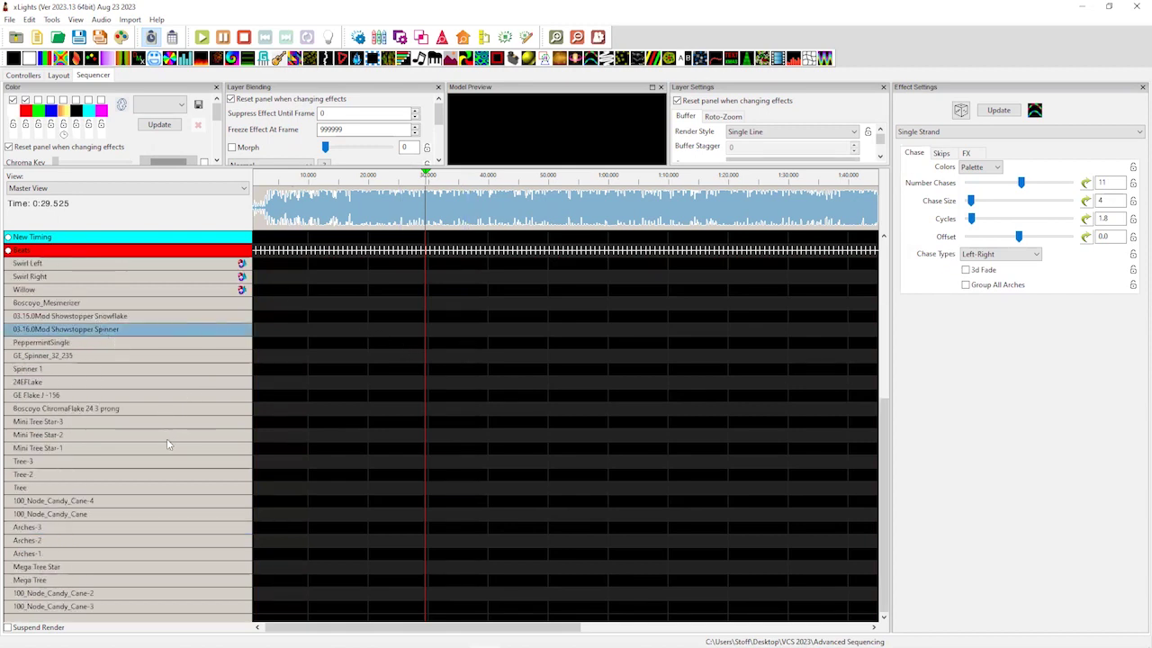
click(113, 580)
double_click(127, 581)
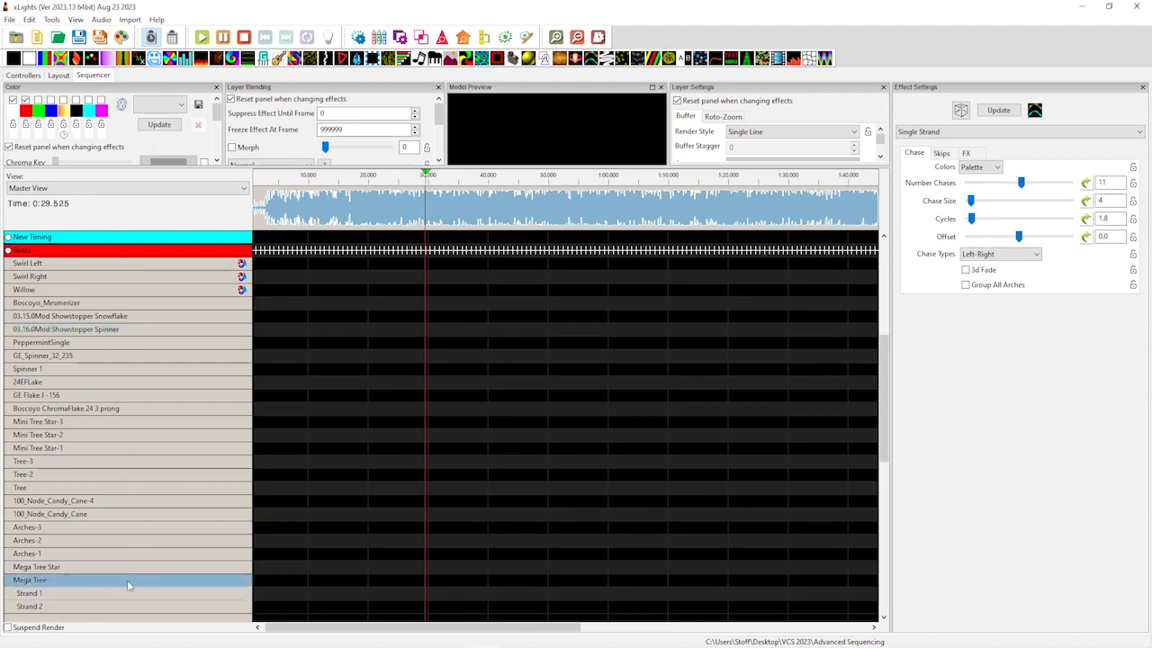
right_click(211, 581)
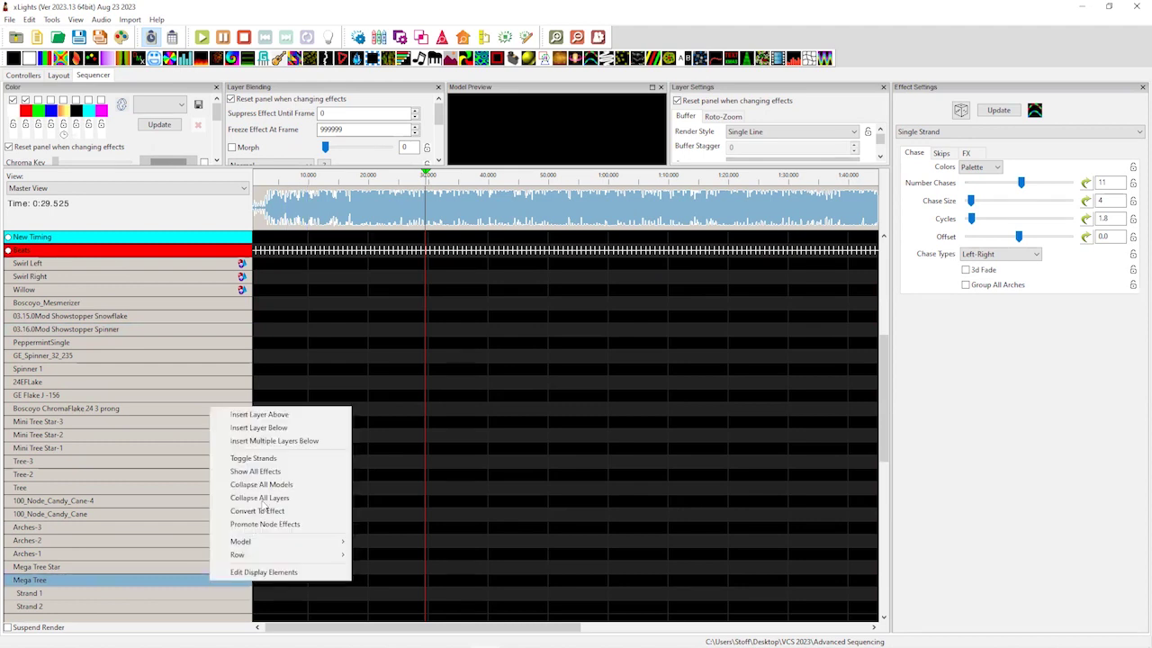
click(303, 441)
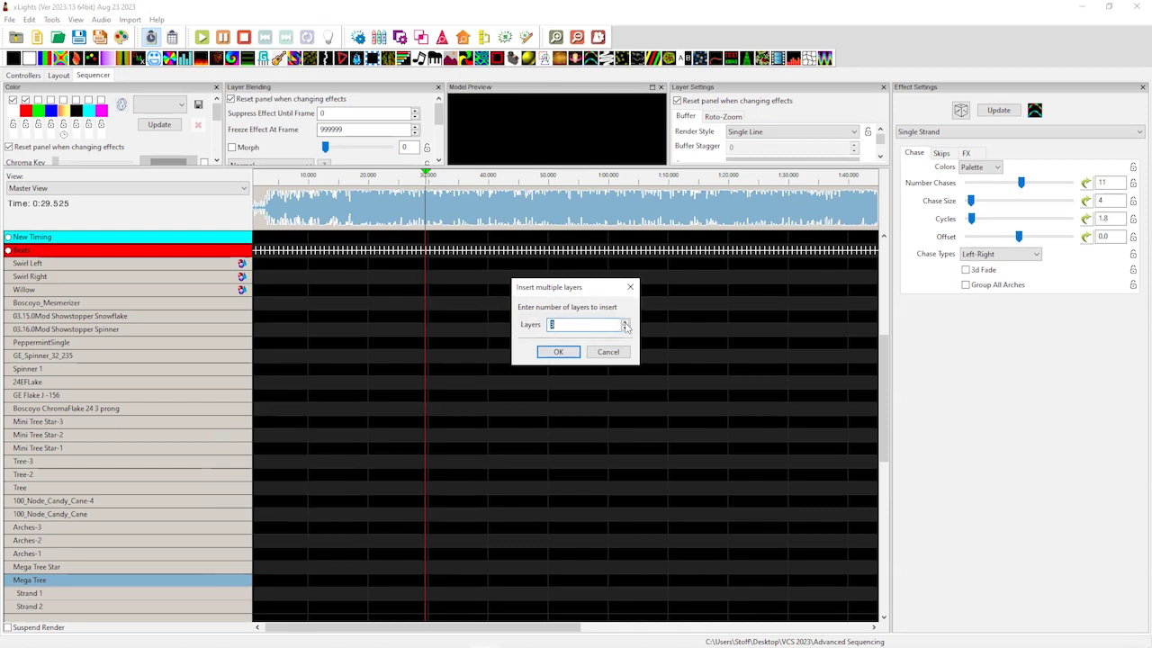
click(558, 352)
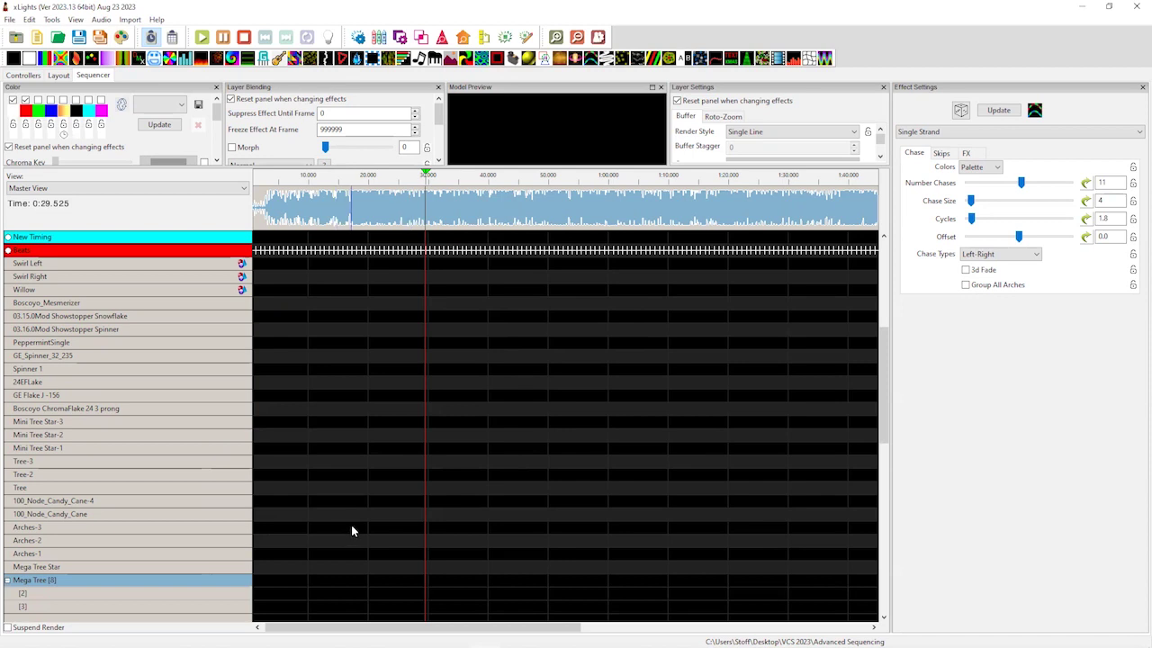
- Add a Shape effect on the first Mega Tree layer from about 0:10 to 0:48 and set its object to draw to SVG
drag(338, 591, 332, 597)
drag(544, 58, 388, 598)
drag(509, 605, 535, 607)
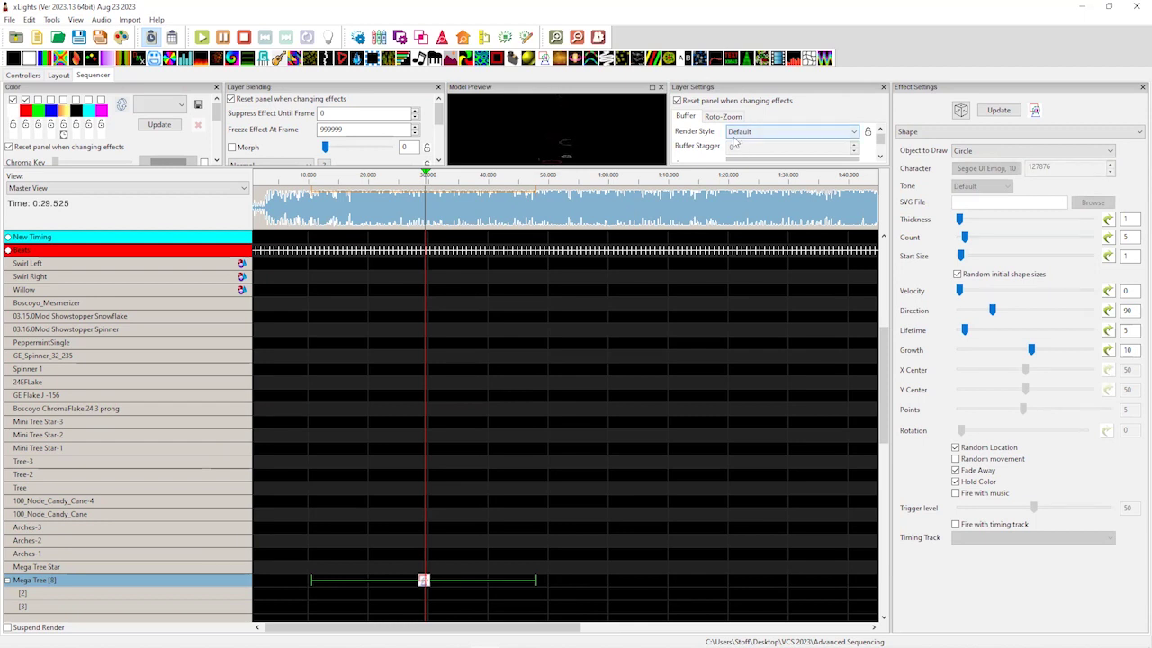
click(988, 152)
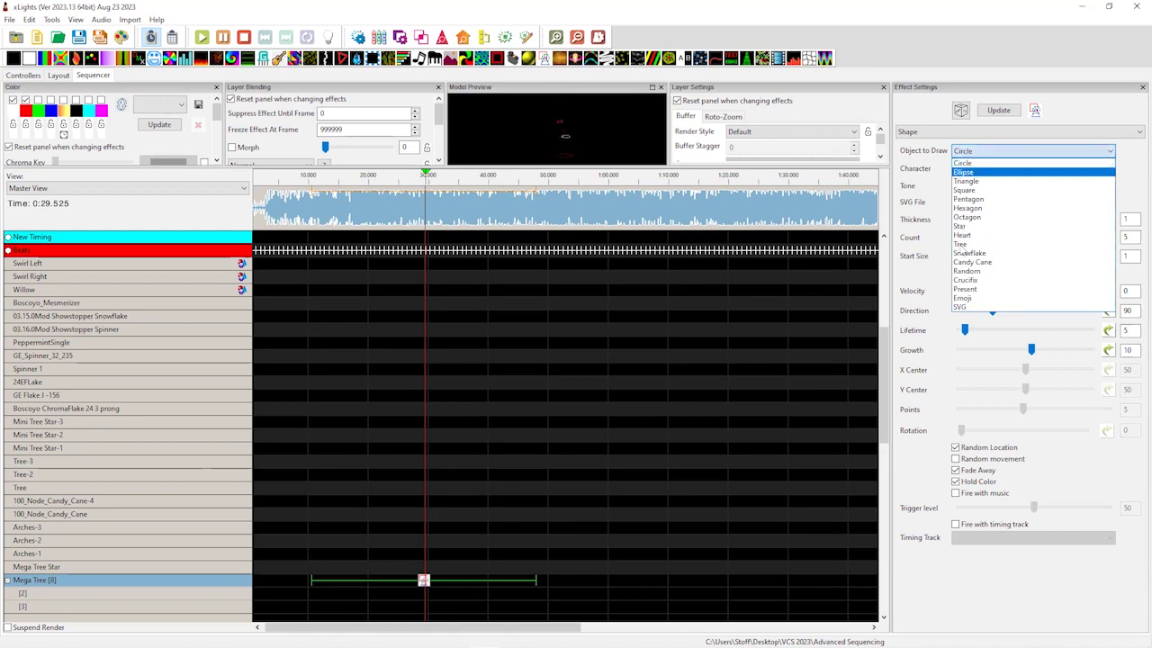
key(Return)
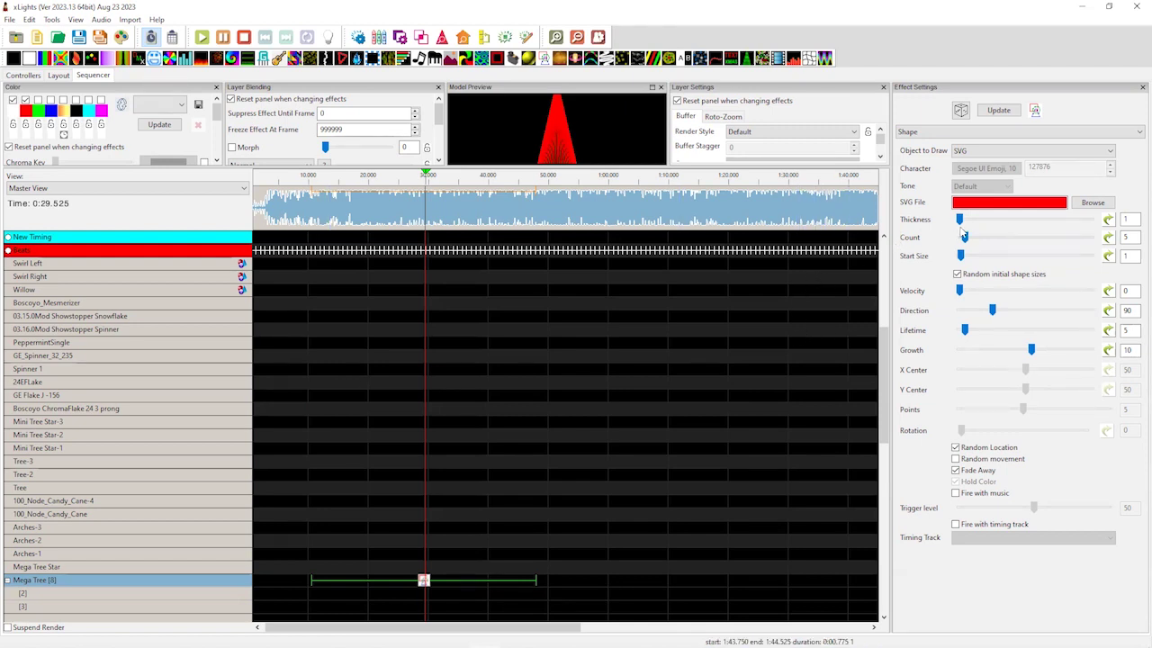
- Load Snowflake 2.svg from the Traditional Layout folder as the Shape effect's SVG file, and float and enlarge the Model Preview
click(1085, 203)
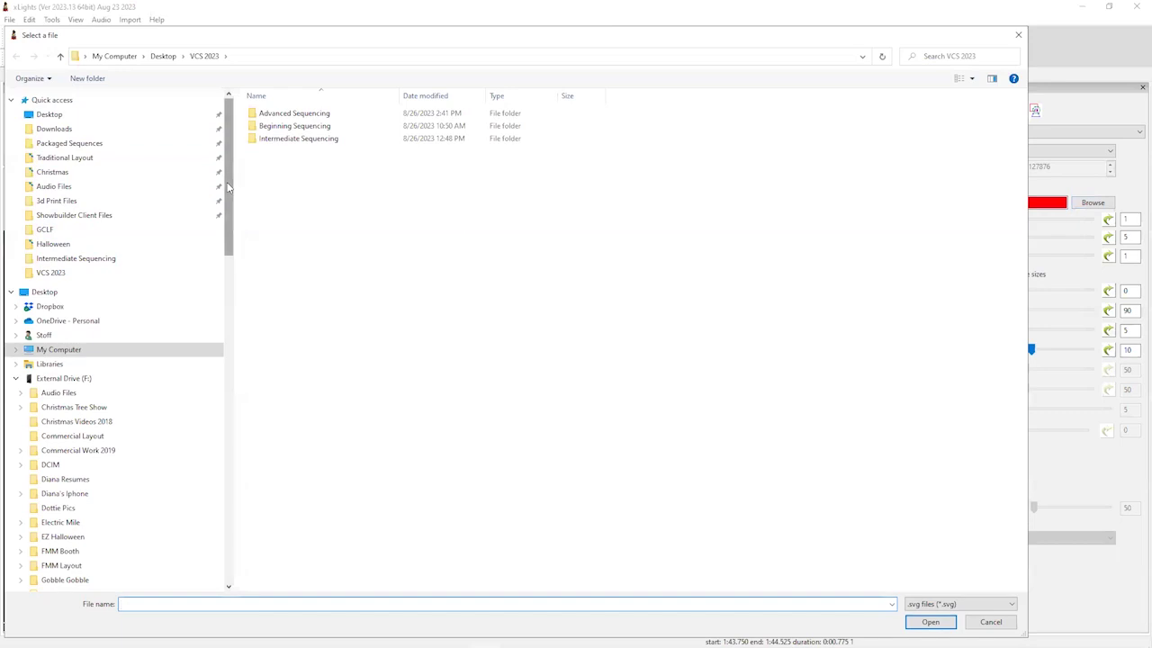
scroll(225, 223, down, 1)
scroll(225, 230, down, 3)
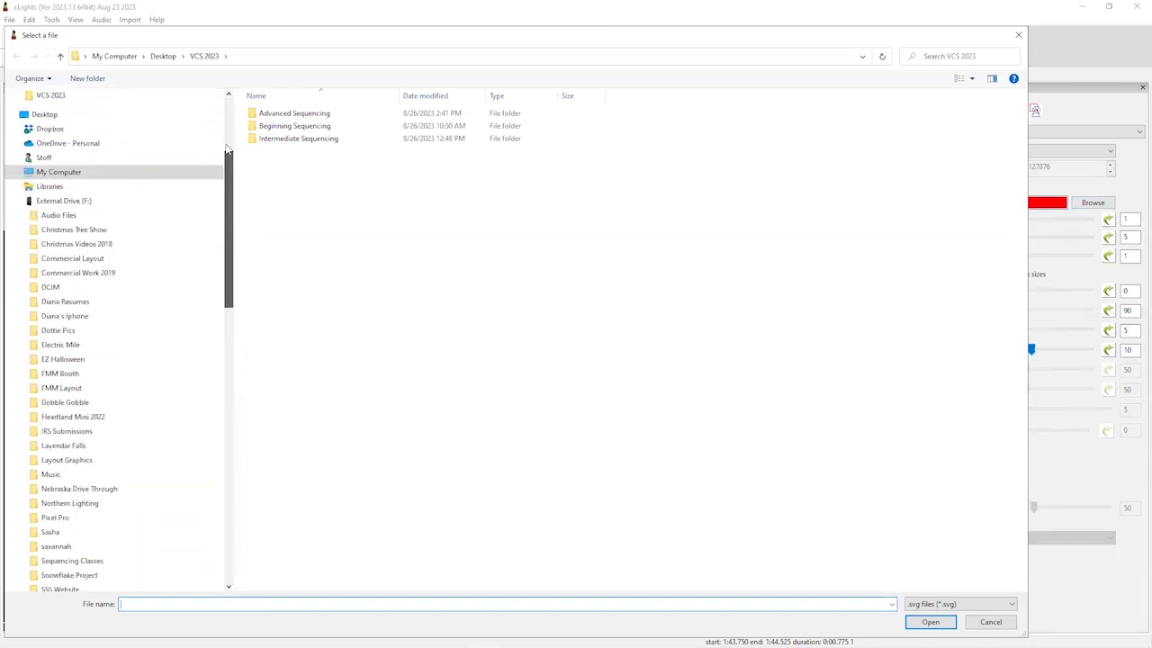
scroll(227, 151, up, 4)
click(99, 158)
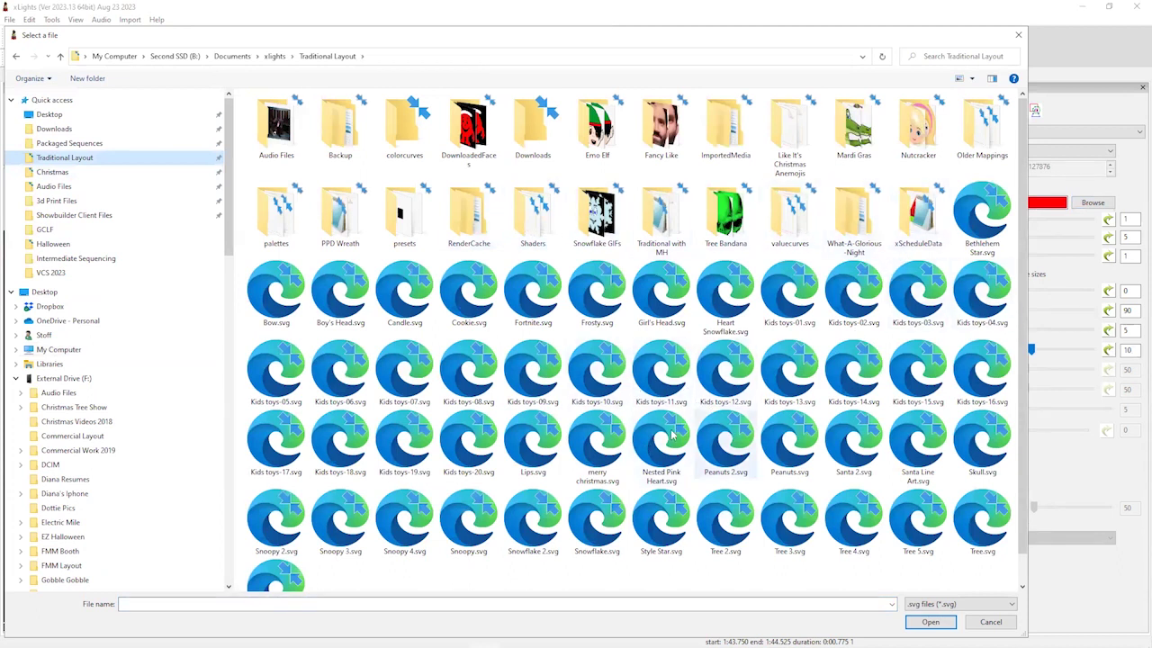
click(554, 527)
click(922, 623)
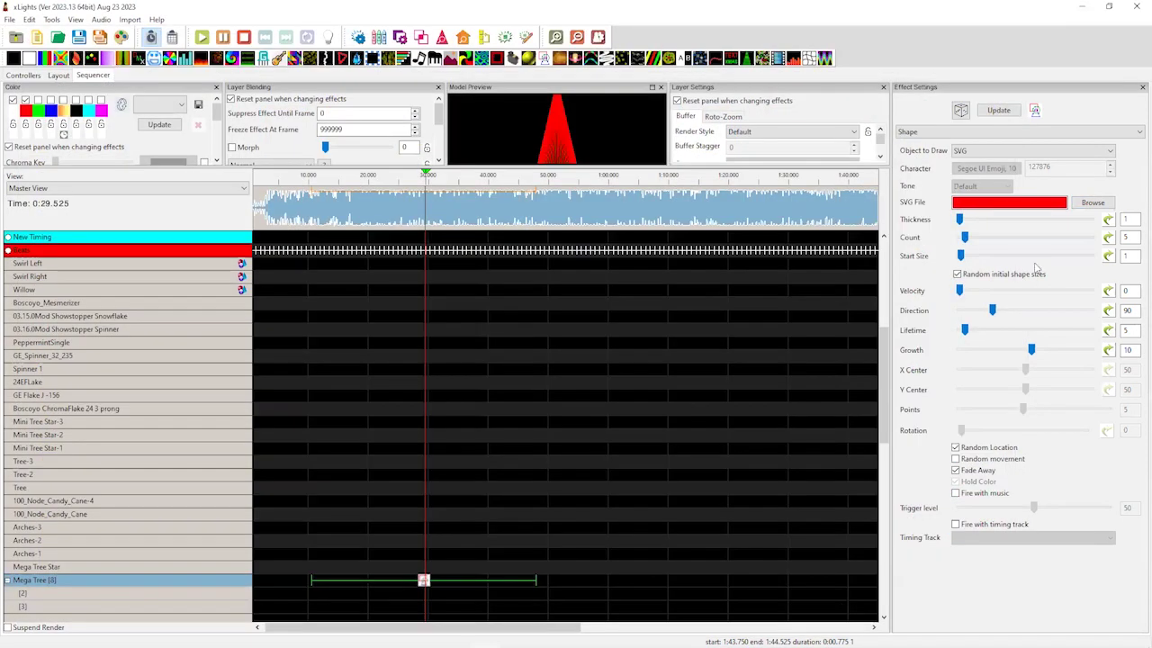
double_click(585, 87)
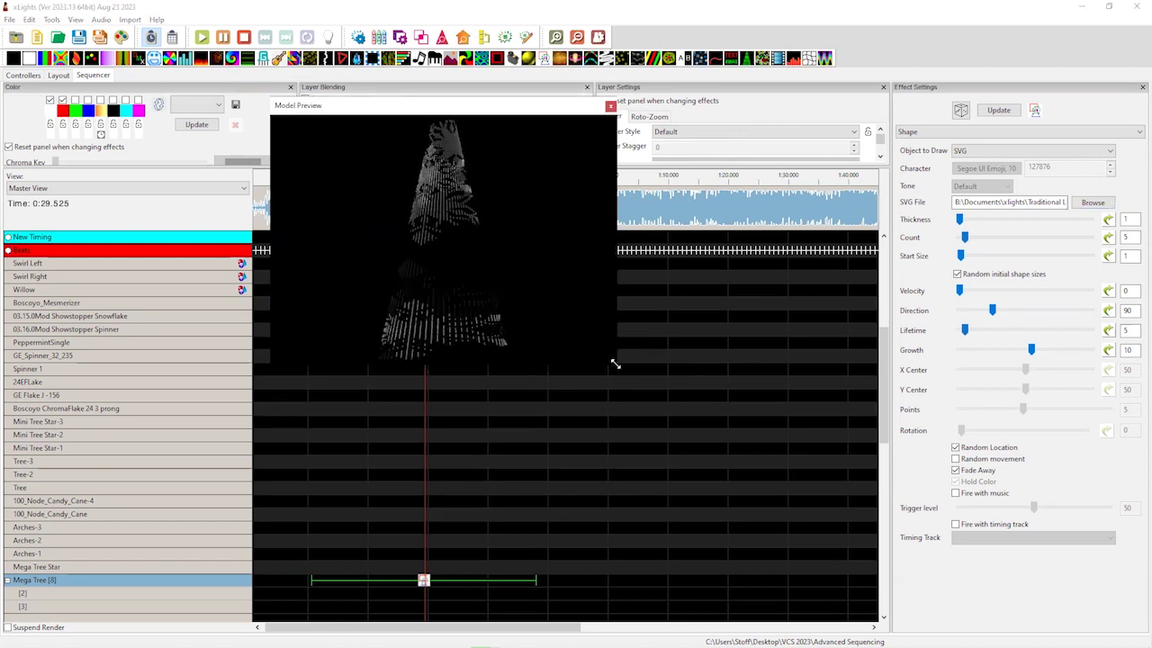
drag(615, 363, 710, 488)
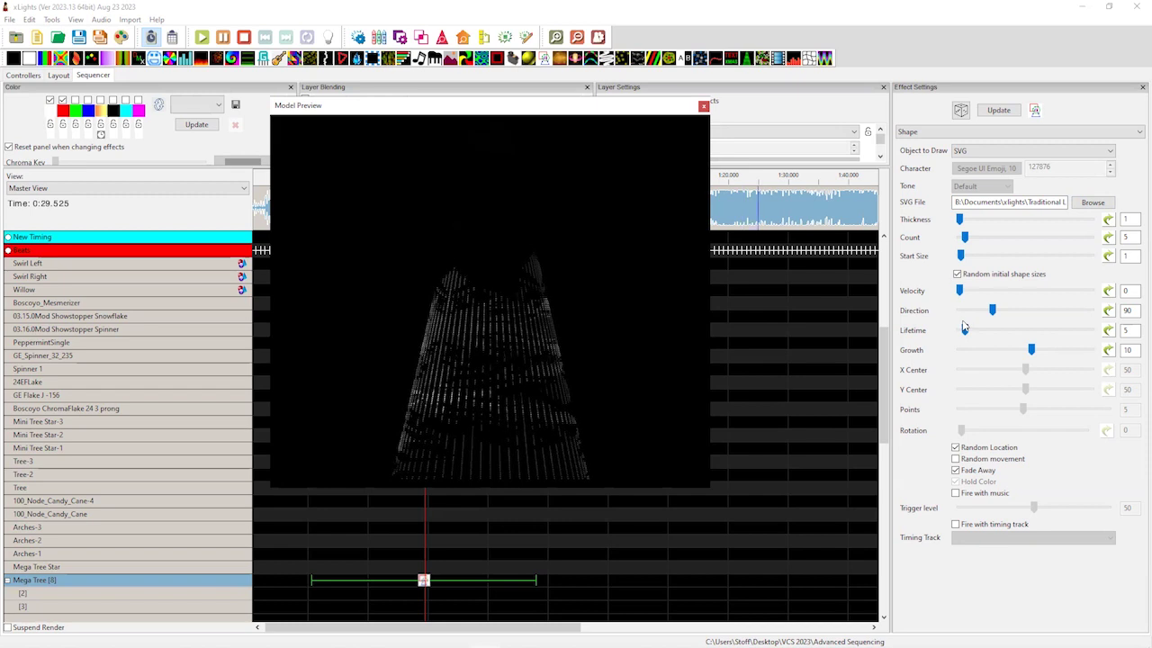
- Set the Mega Tree Shape effect's velocity to 1, direction to 270, growth to 9 and lifetime to 5
click(960, 290)
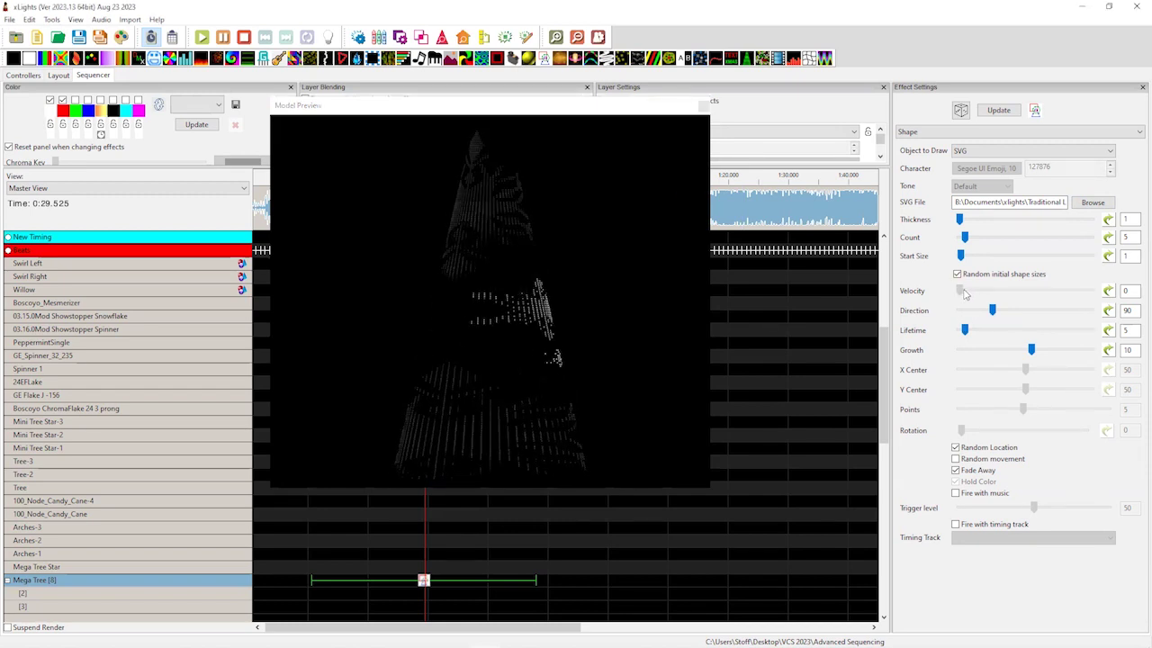
click(968, 292)
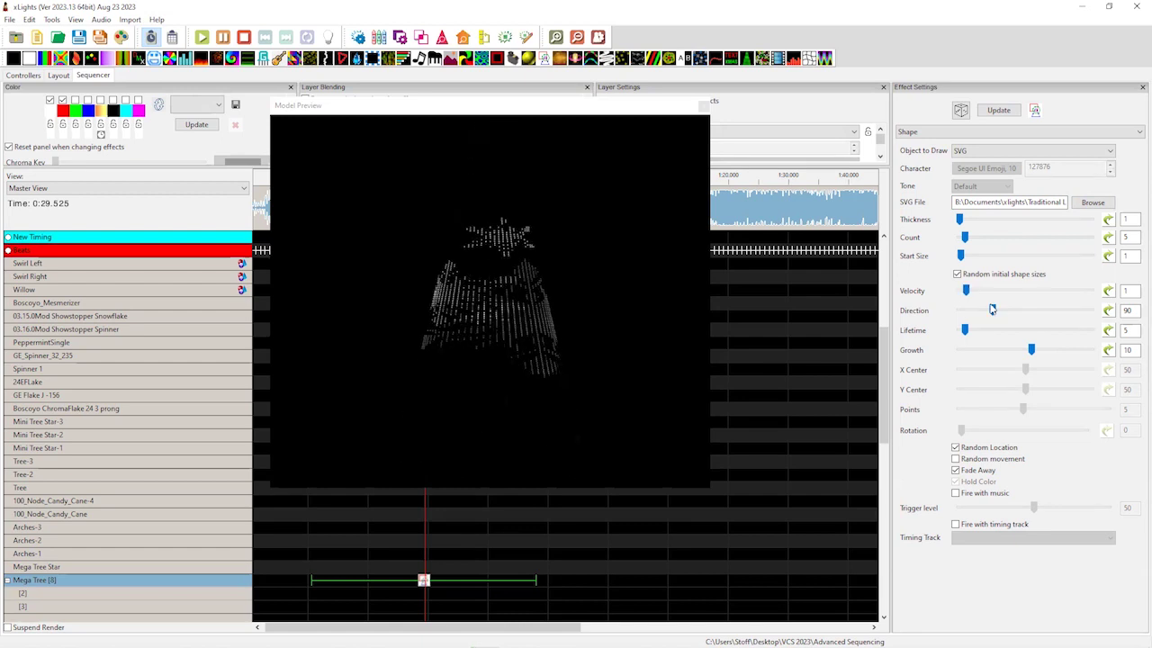
drag(992, 310, 1043, 311)
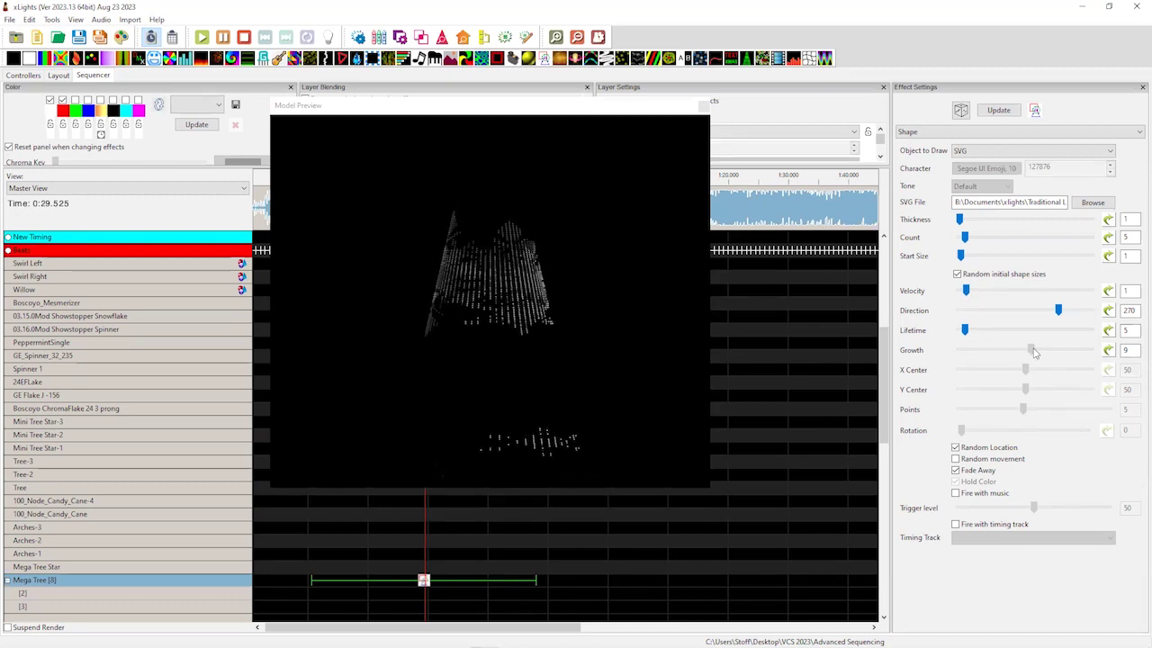
drag(1035, 350, 1033, 351)
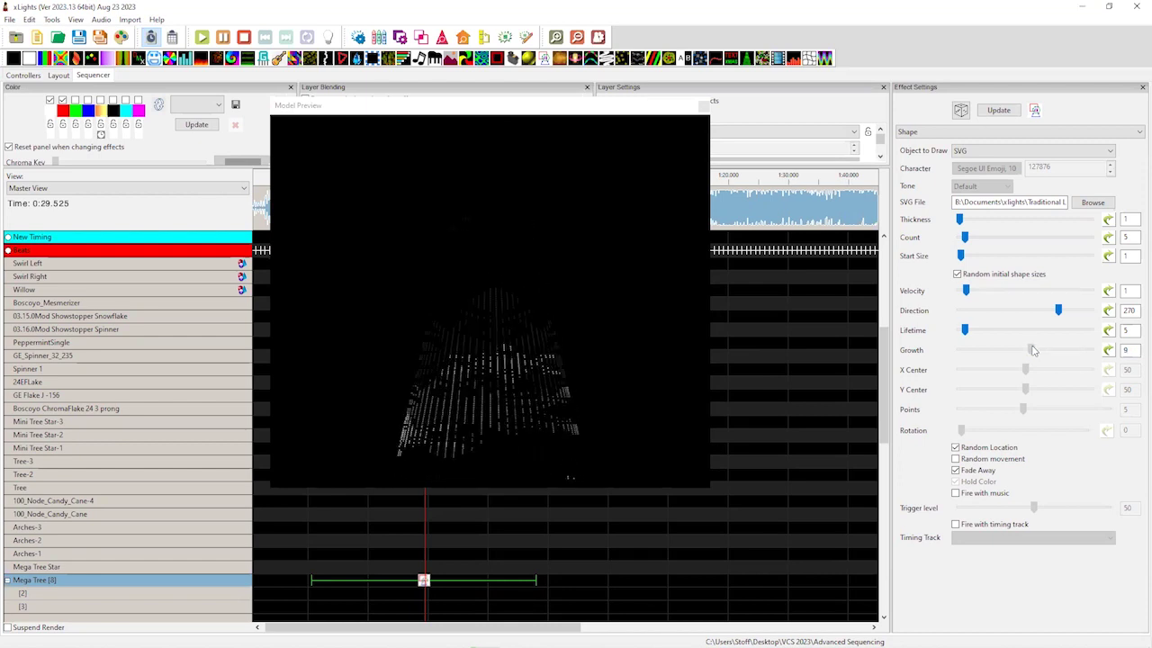
drag(965, 330, 972, 331)
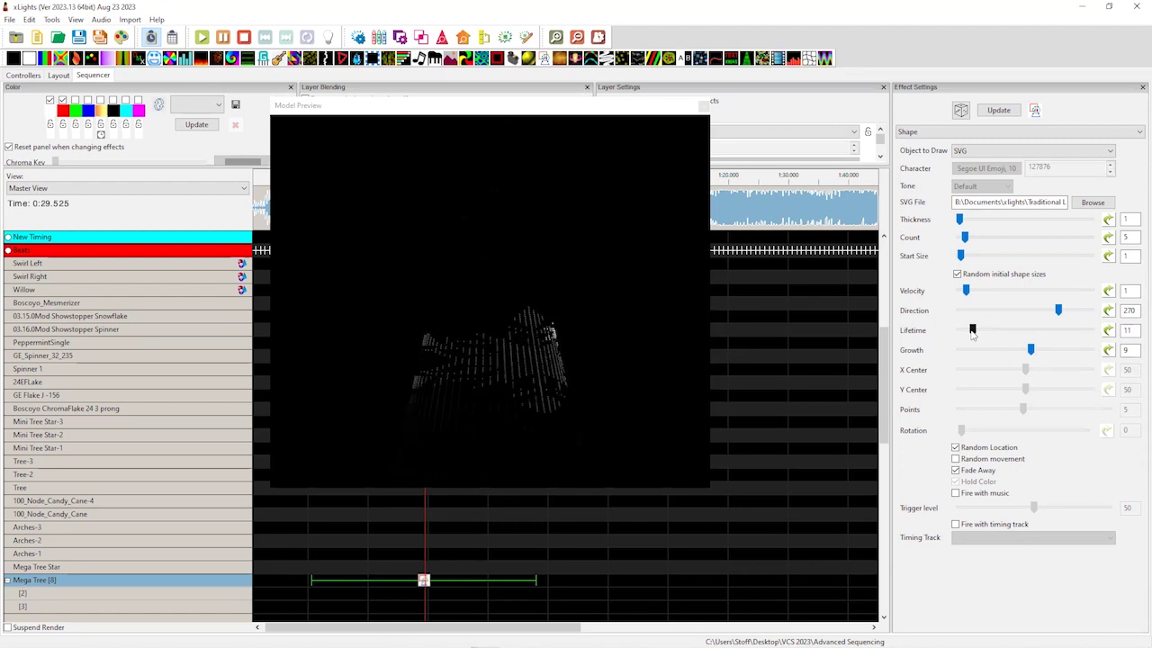
drag(972, 330, 962, 331)
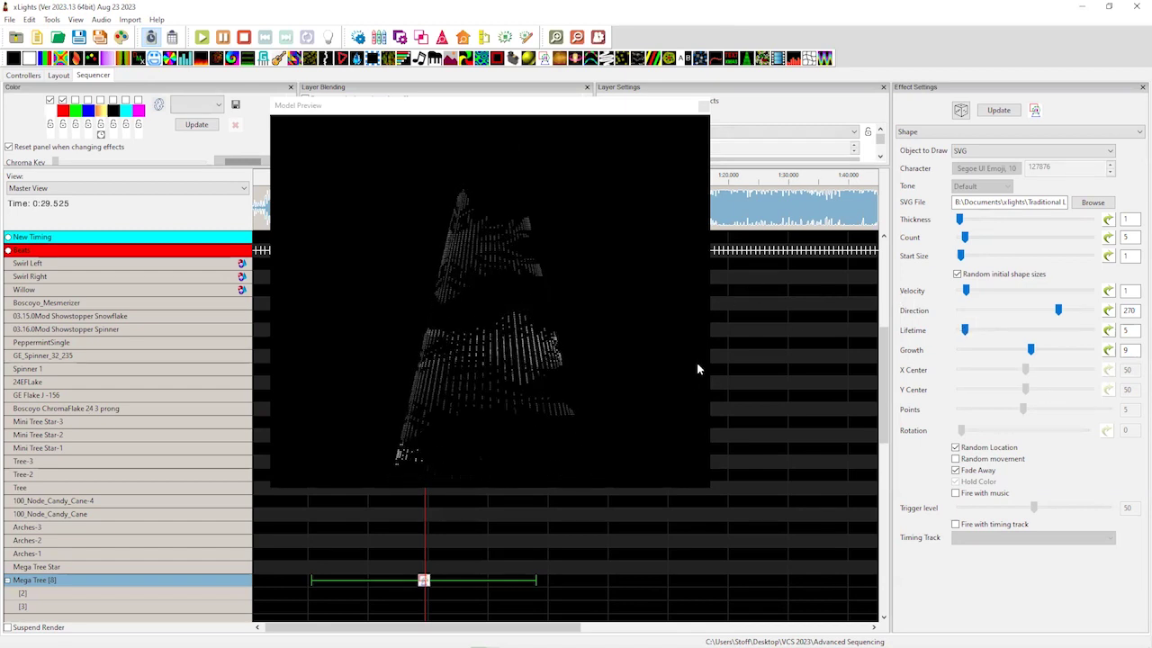
- Move the floating Model Preview aside and move the Shape effect down to the second Mega Tree layer
click(503, 108)
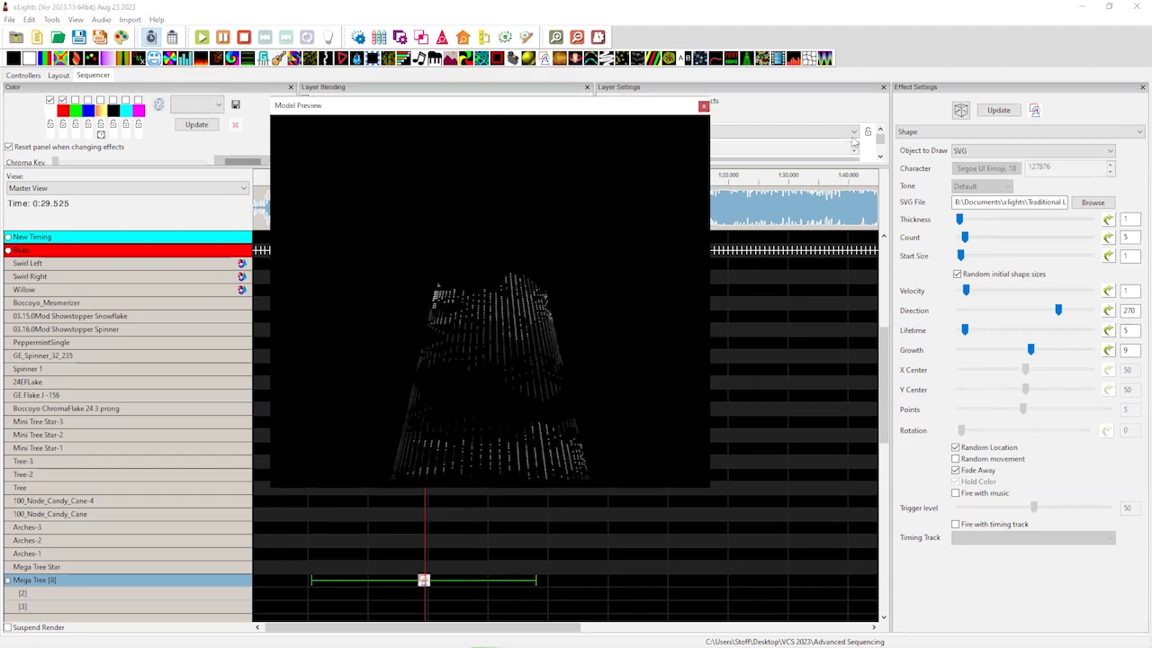
drag(854, 144, 856, 146)
click(425, 582)
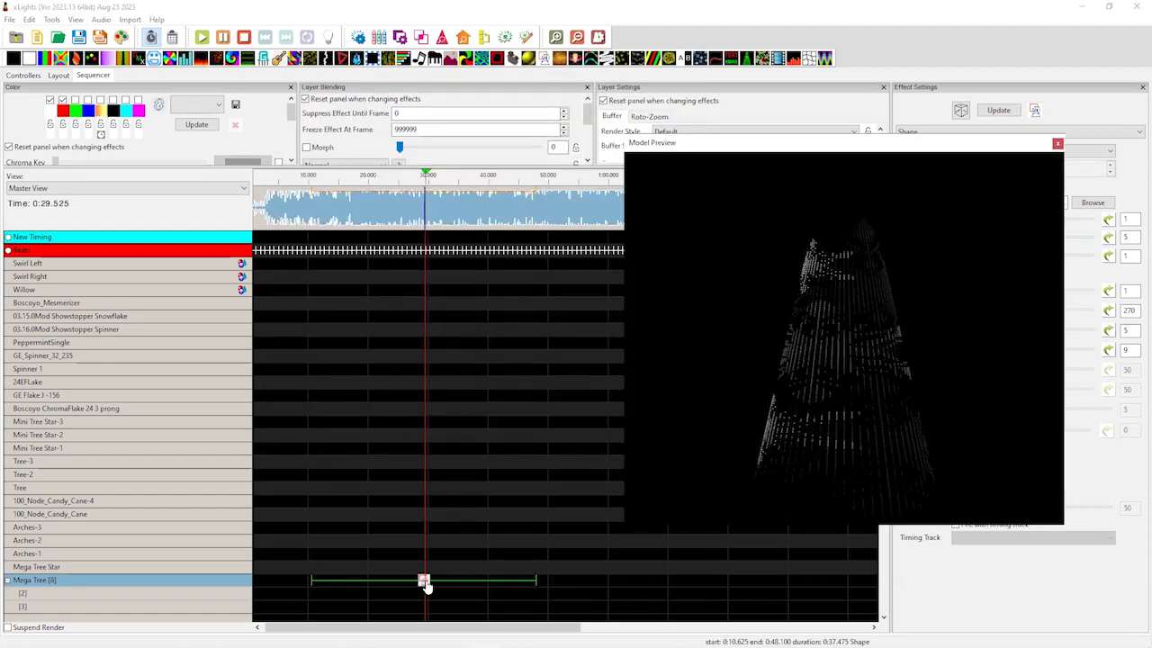
drag(427, 582, 425, 593)
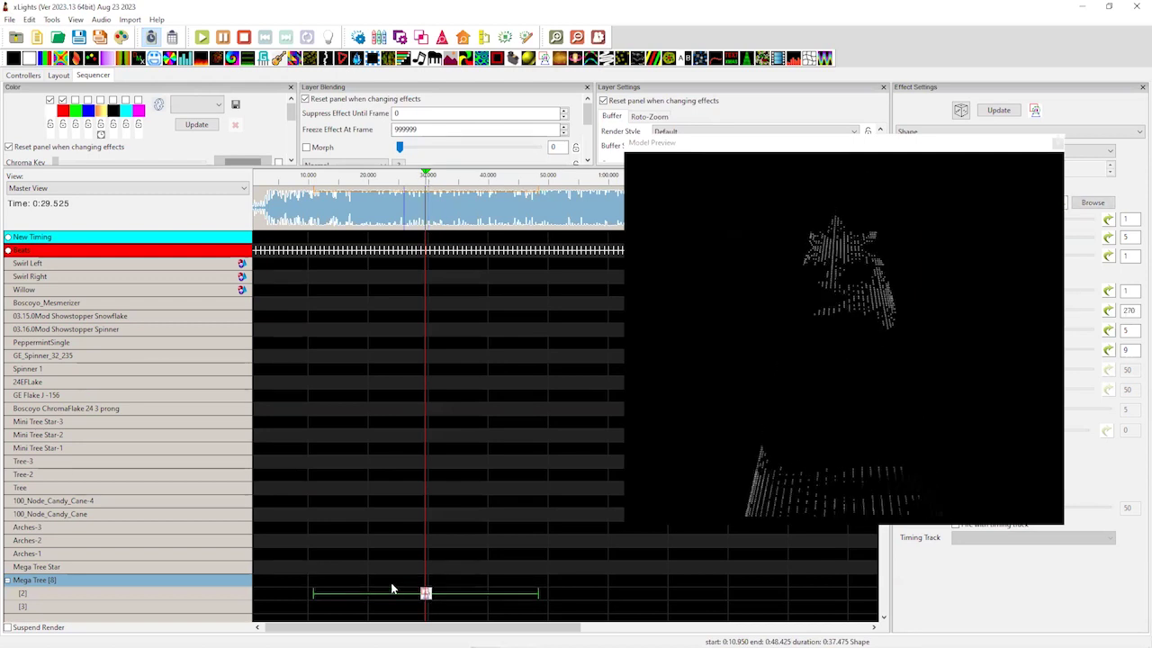
- Add a blue Color Wash on the first Mega Tree layer from about 0:11 to 0:48 and enable its Horizontal Fade
drag(107, 58, 533, 584)
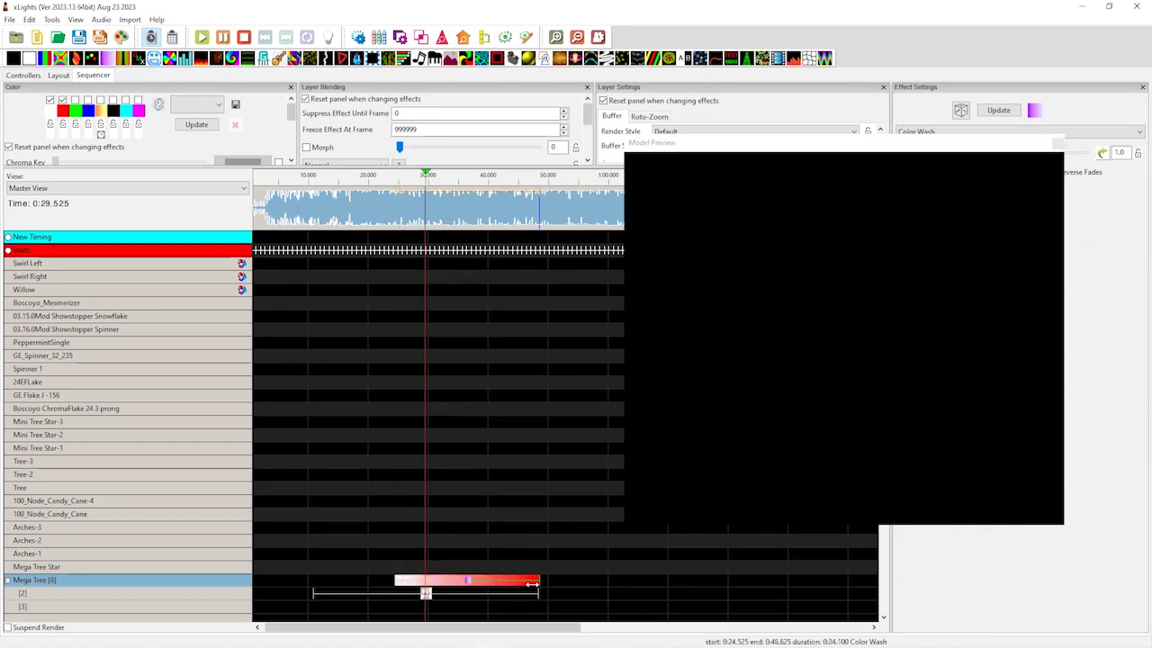
drag(385, 581, 312, 582)
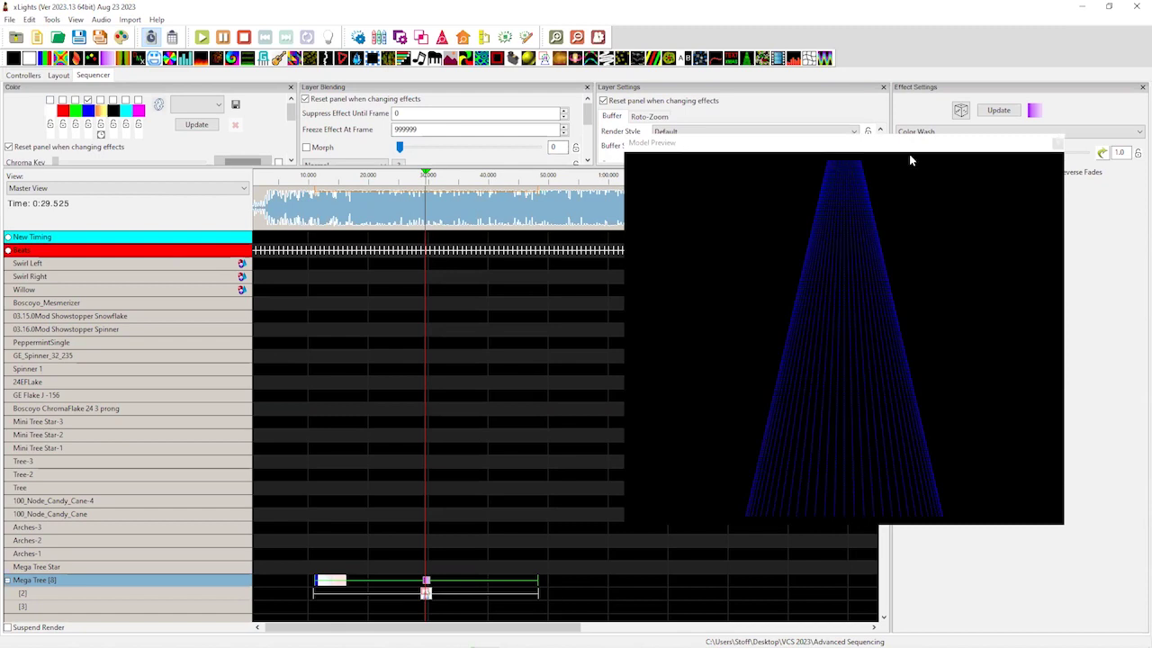
drag(905, 155, 954, 289)
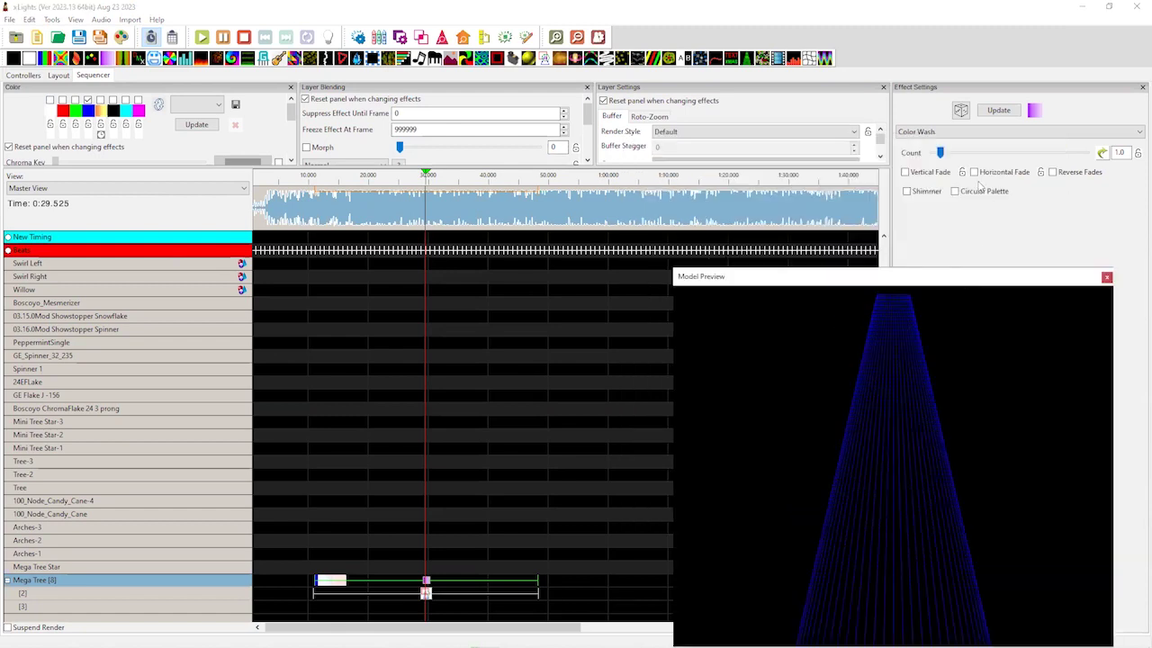
click(974, 172)
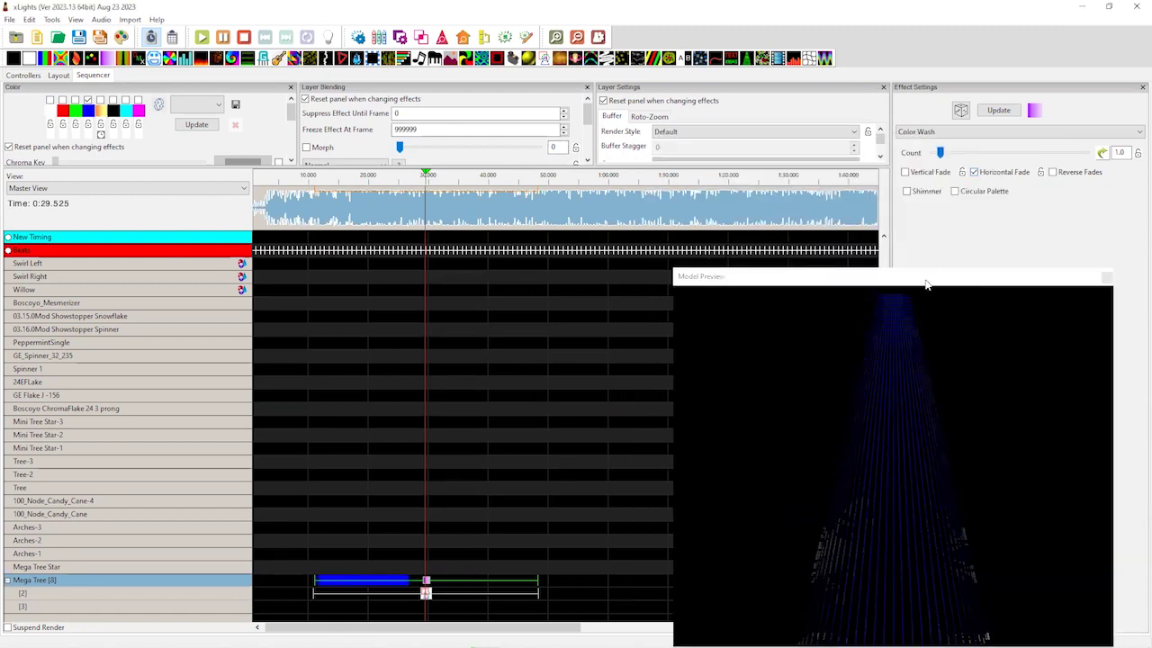
click(1106, 276)
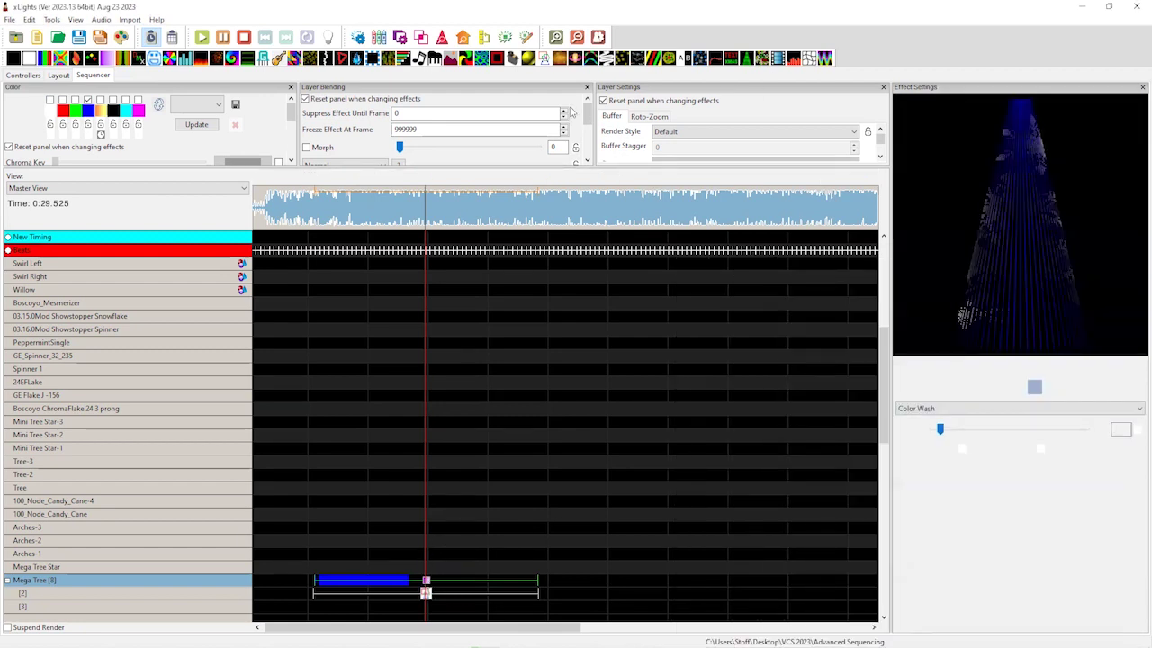
- Set the Color Wash's layer blending to Layered and its sparkles to 5
scroll(374, 135, down, 2)
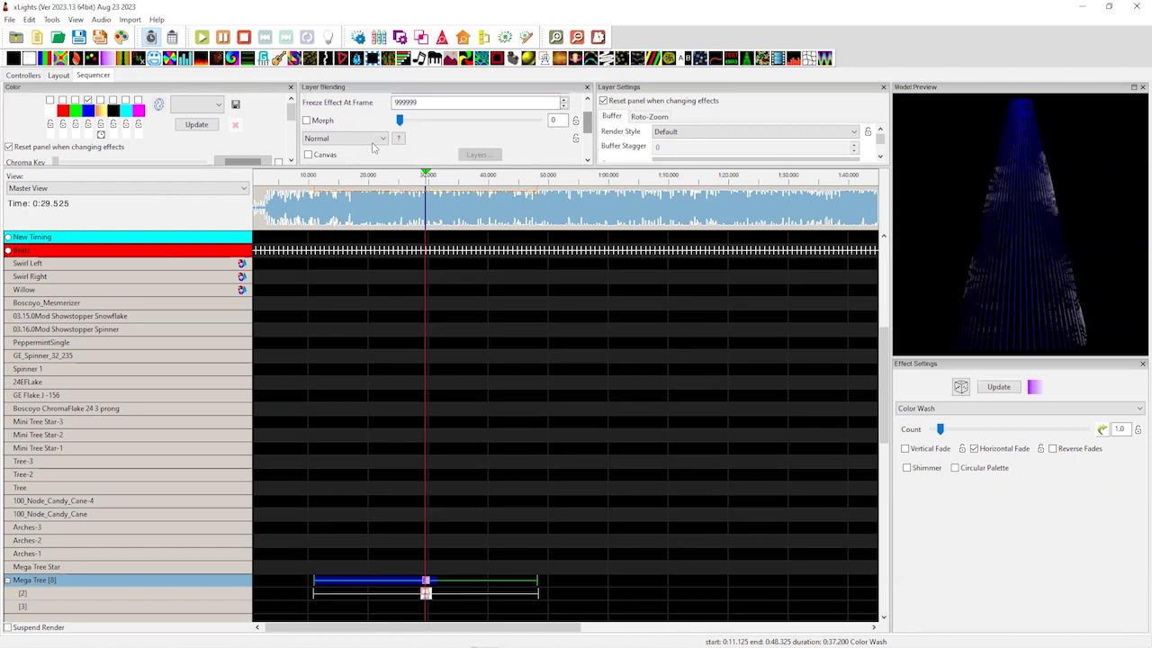
click(374, 137)
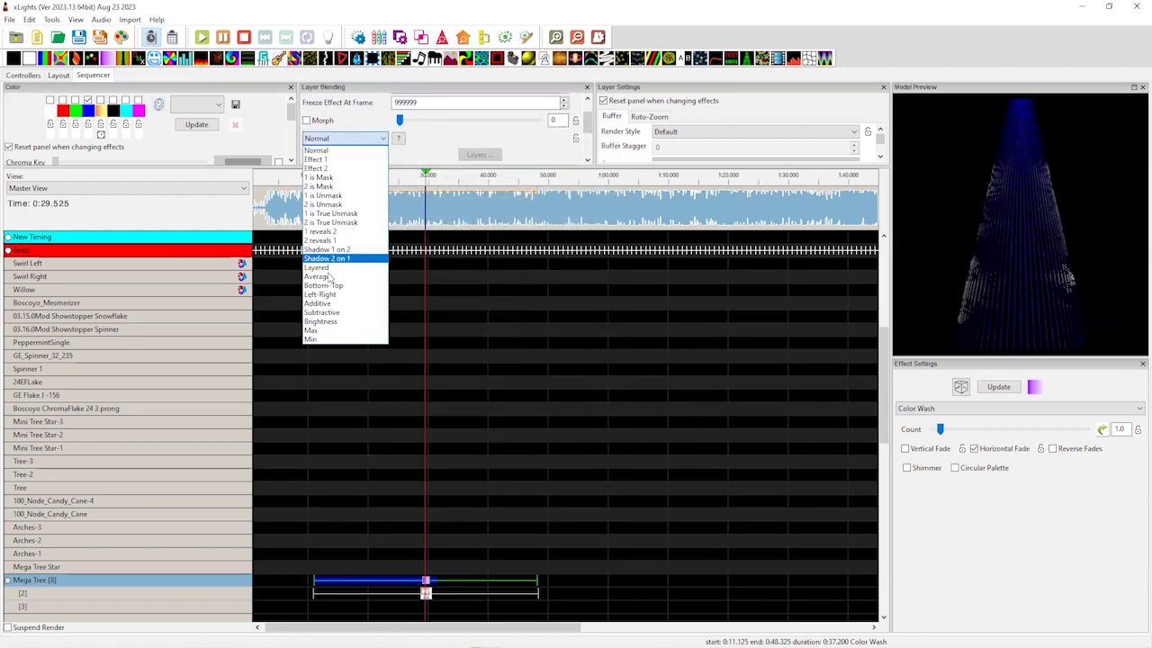
click(320, 268)
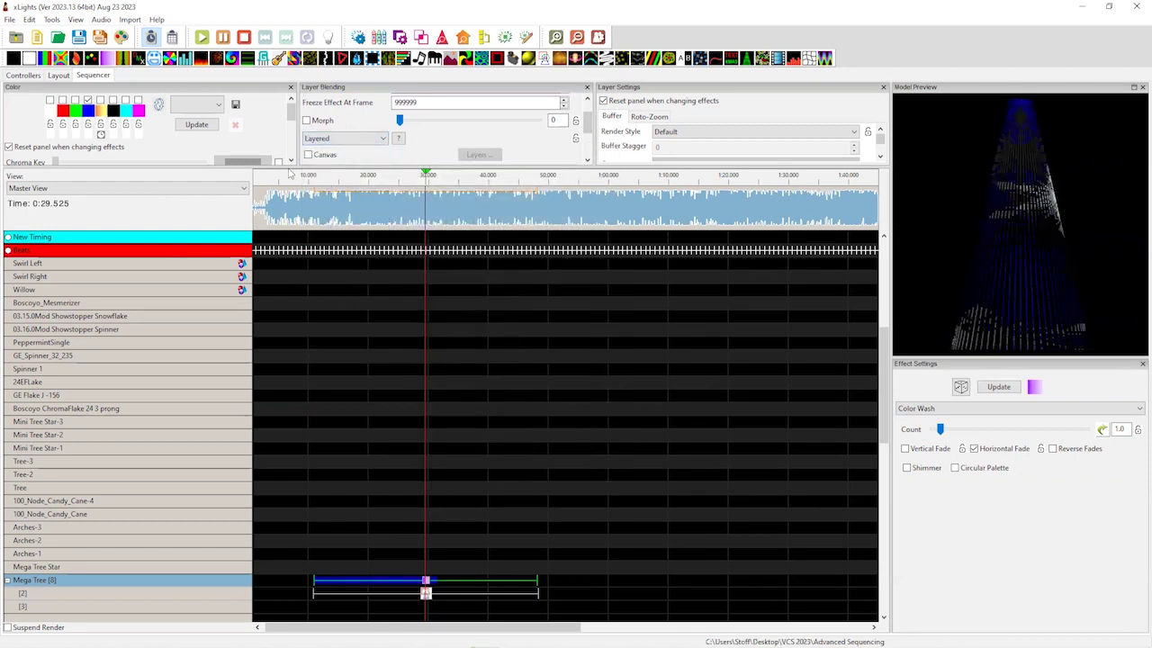
scroll(90, 131, down, 3)
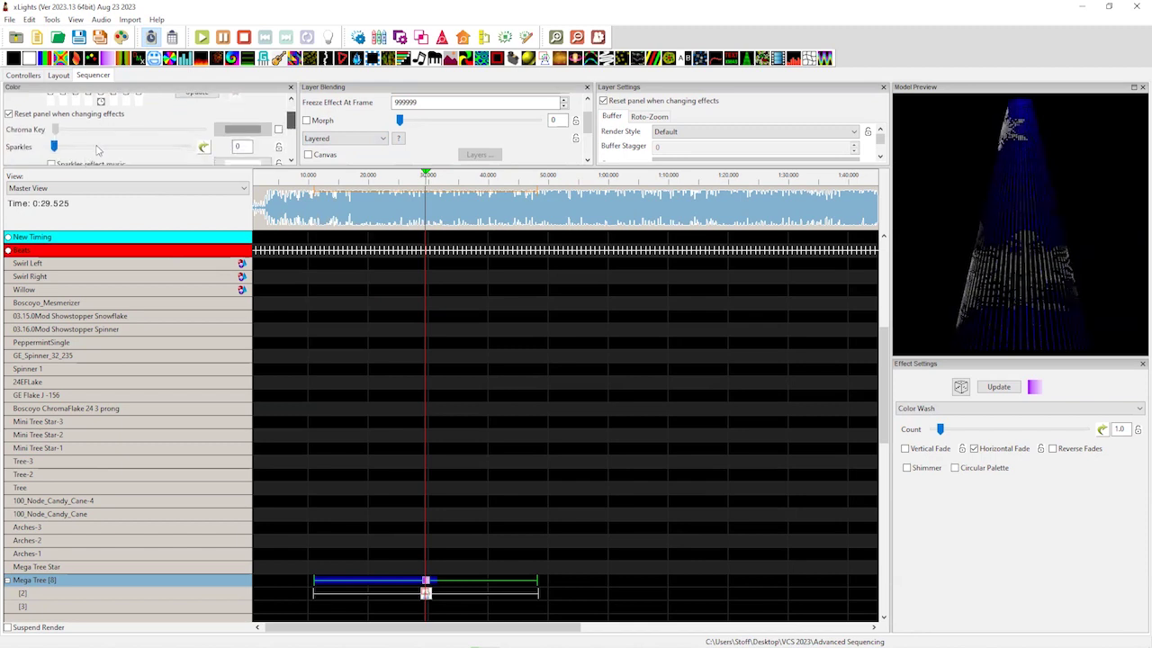
drag(54, 137, 59, 139)
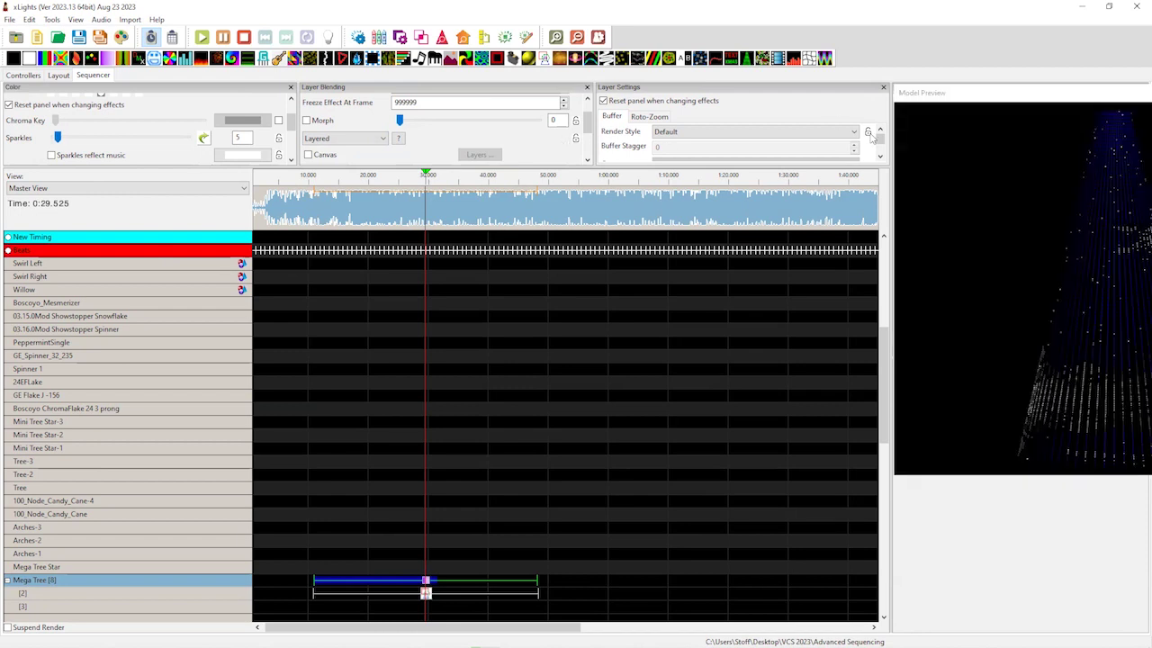
- Dock the floating Model Preview between the Layer Blending and Layer Settings panels
drag(936, 139, 731, 153)
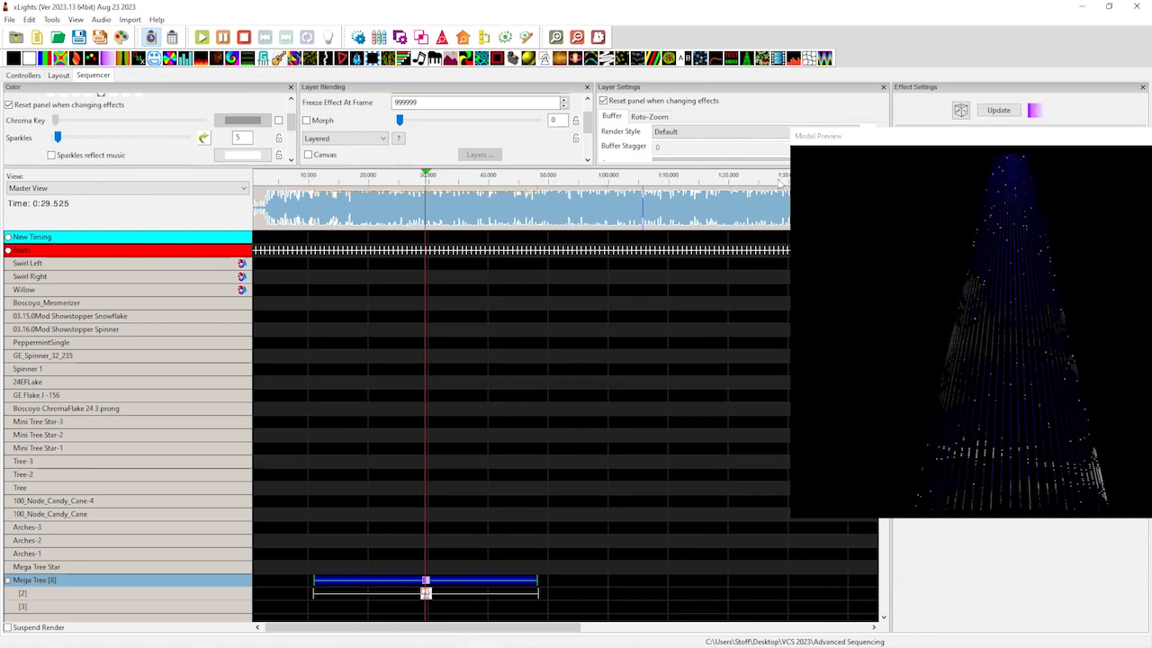
click(945, 144)
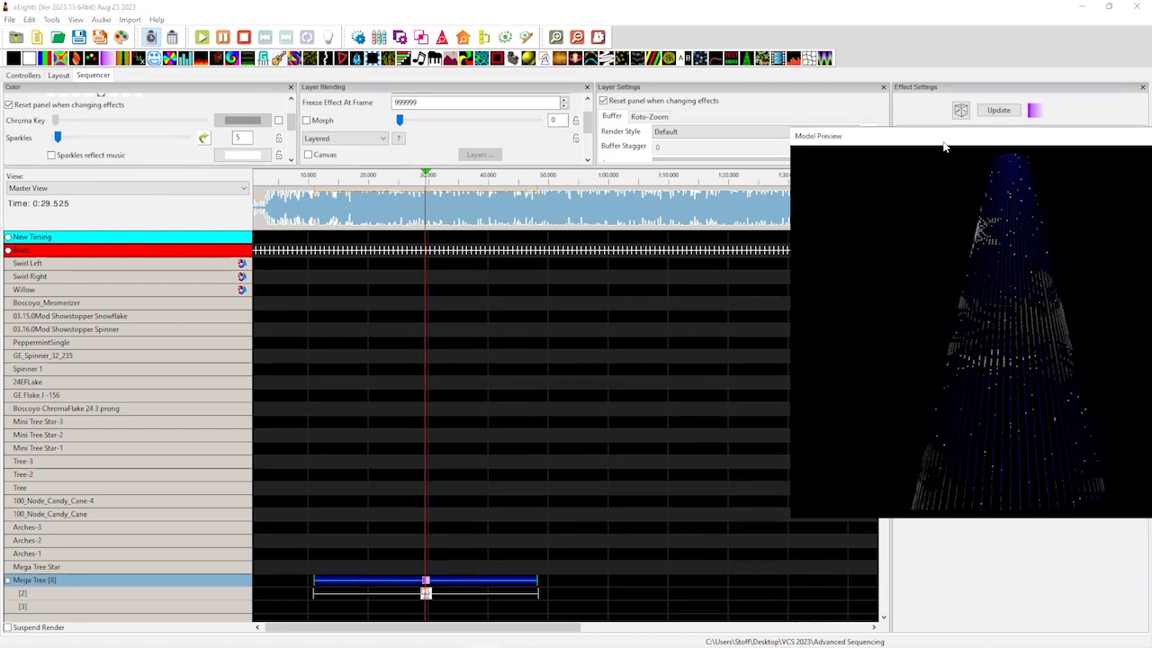
click(579, 147)
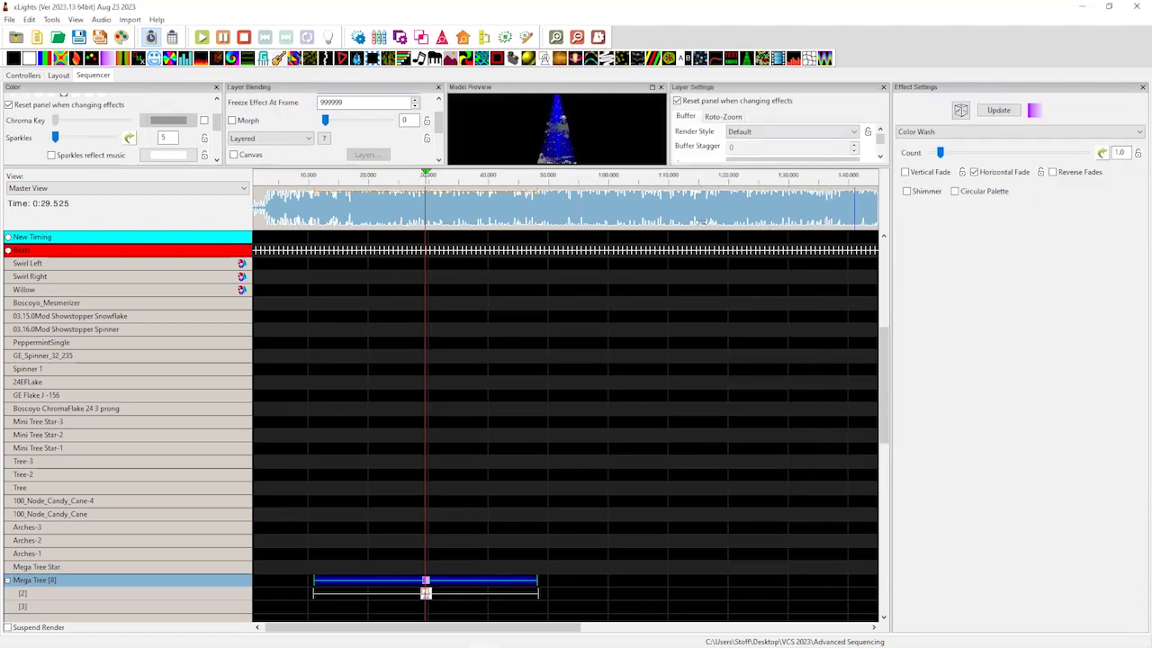
- Replace the second-layer Shape effect's SVG file with Nested Pink Heart.svg and turn off Fade Away
click(440, 596)
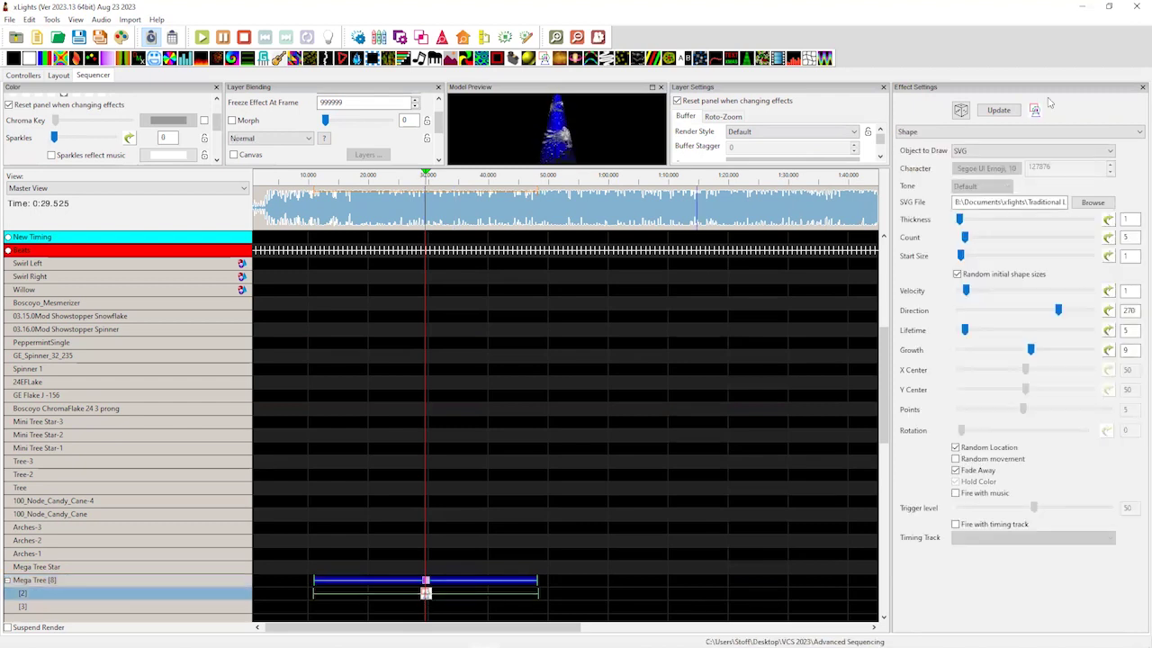
click(1091, 204)
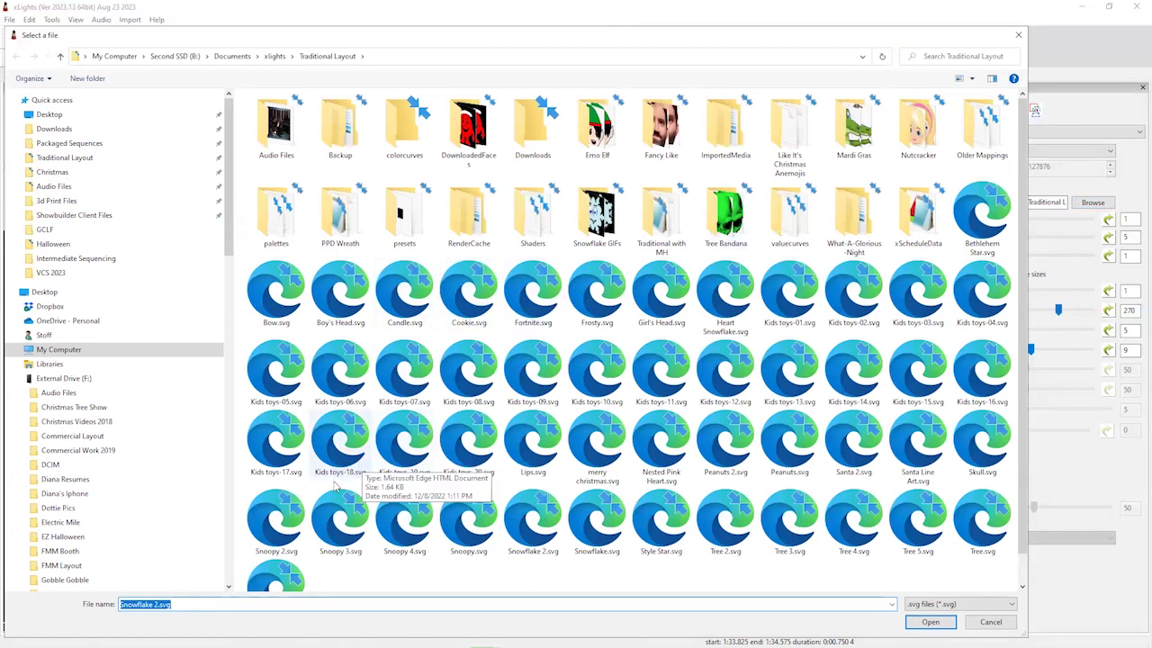
click(663, 445)
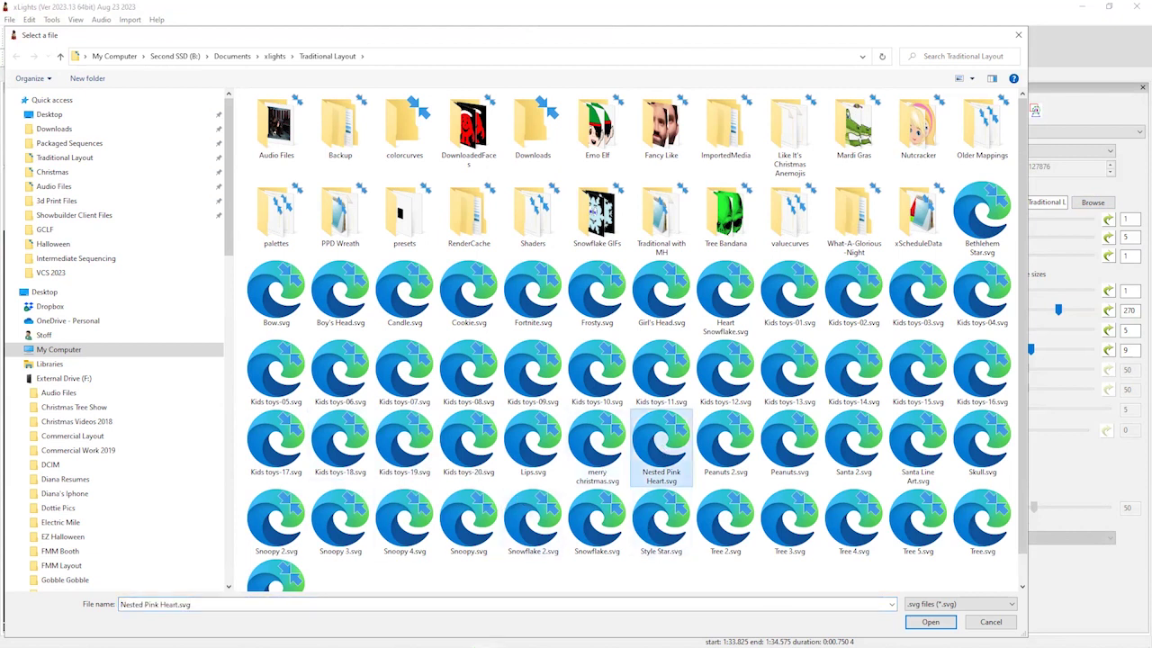
key(Return)
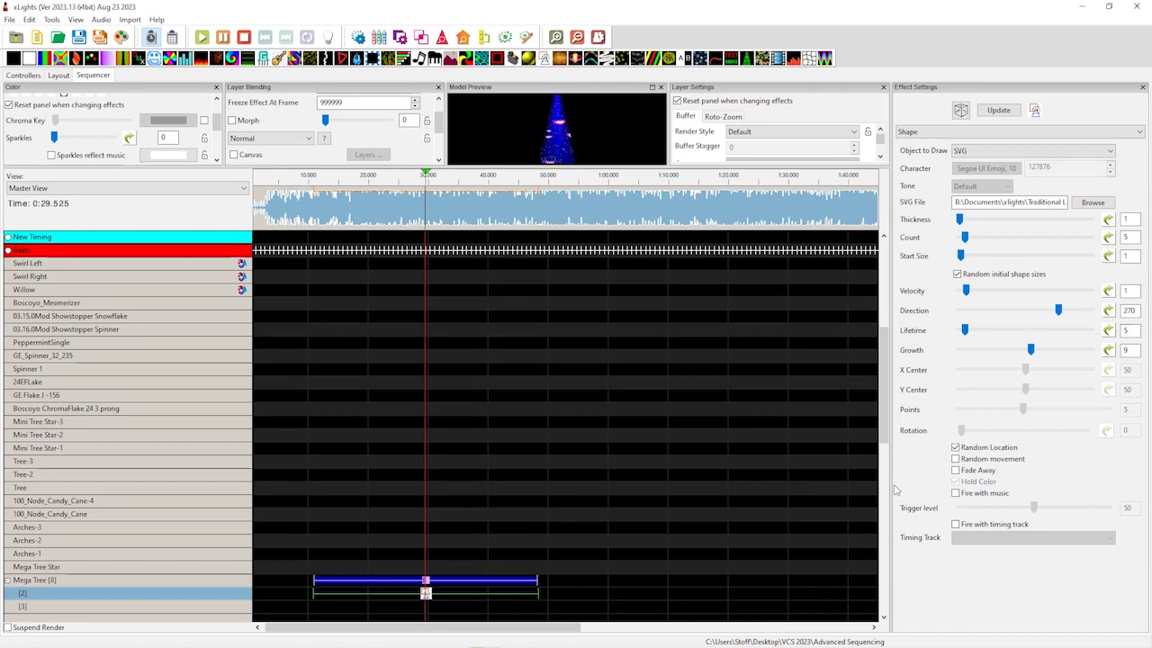
- Float the Model Preview to examine the heart shapes on the Mega Tree, and dock it again
double_click(565, 86)
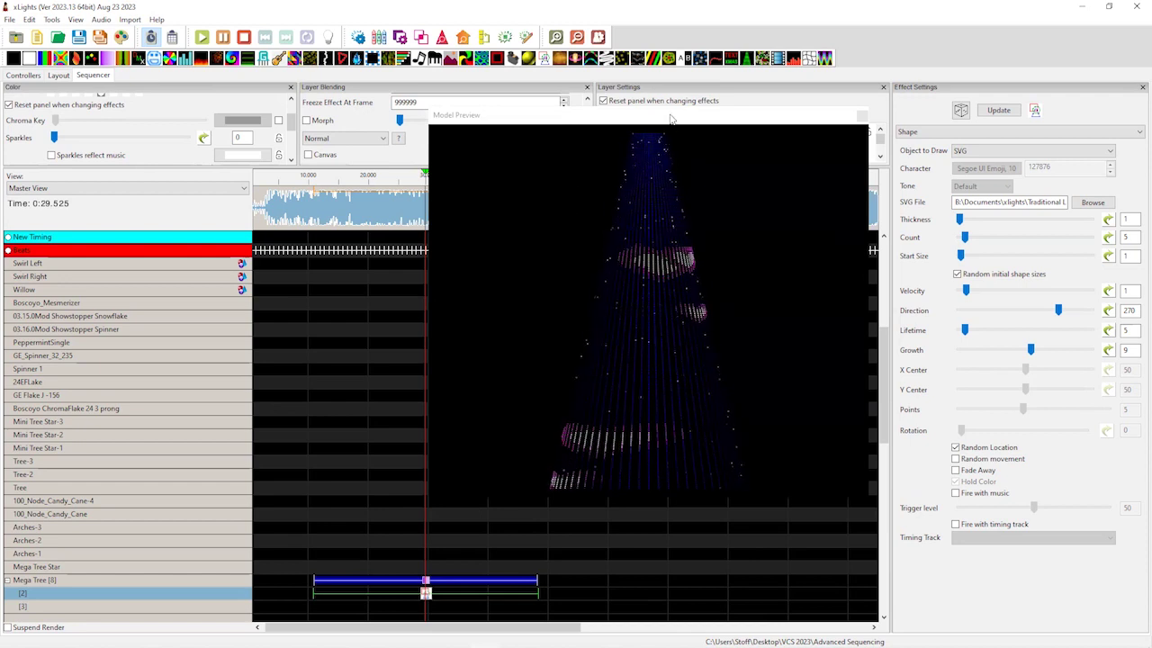
double_click(594, 115)
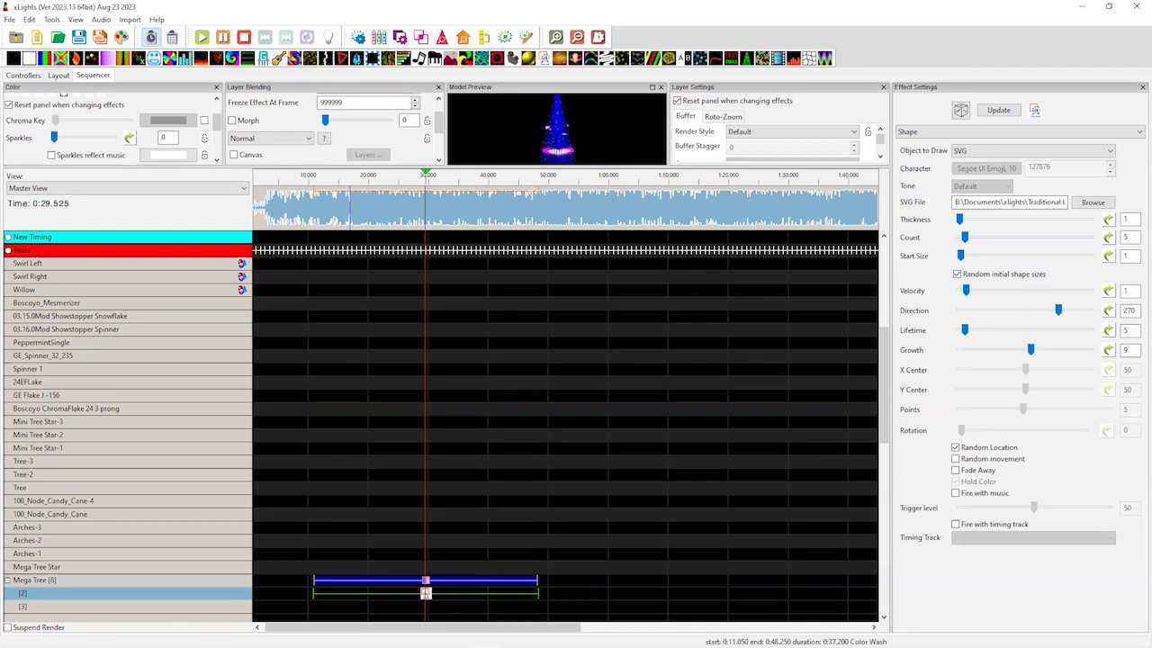
click(337, 639)
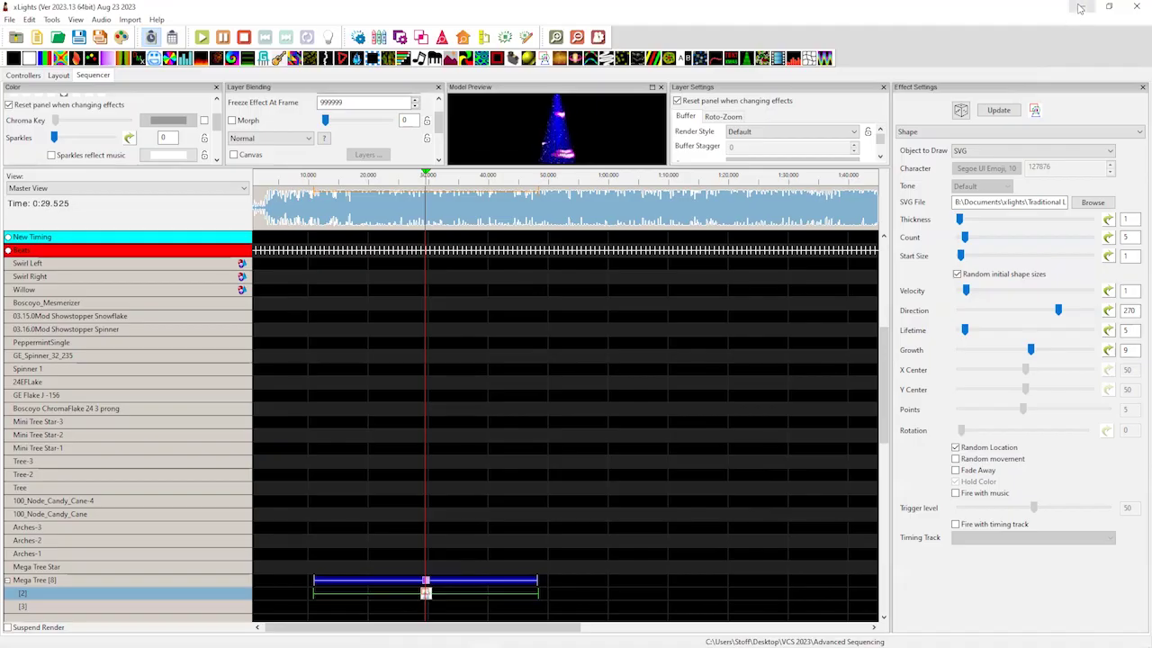
- Switch to CorelDRAW and create a new RGB document 22 inches wide and 24 inches high
click(1083, 7)
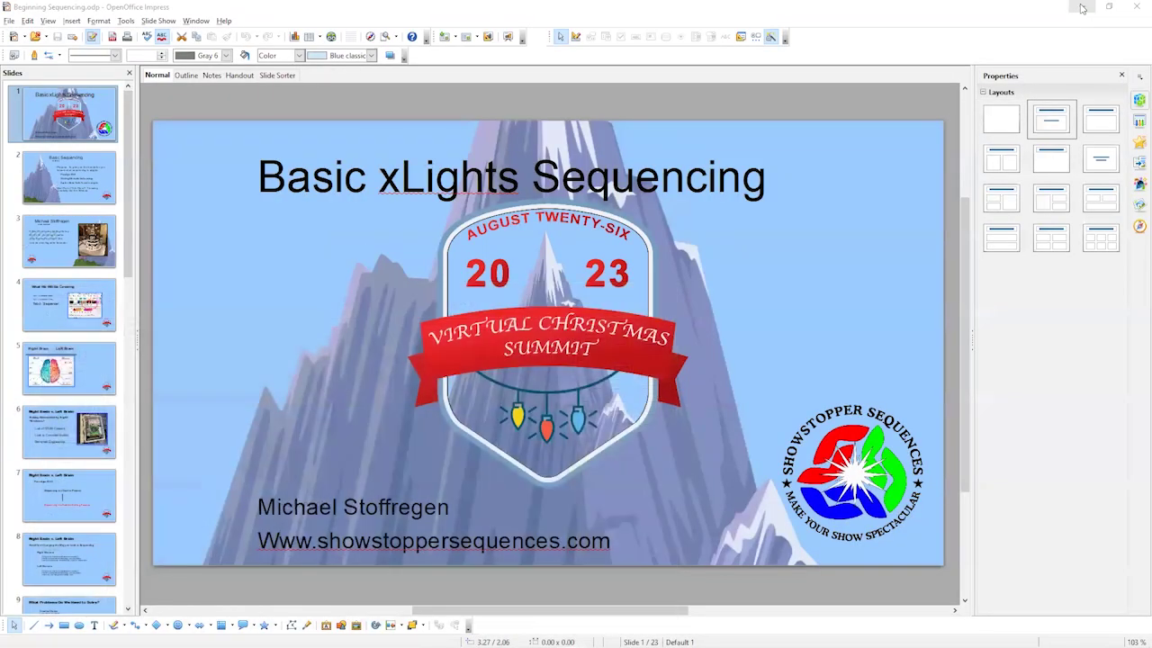
click(1082, 7)
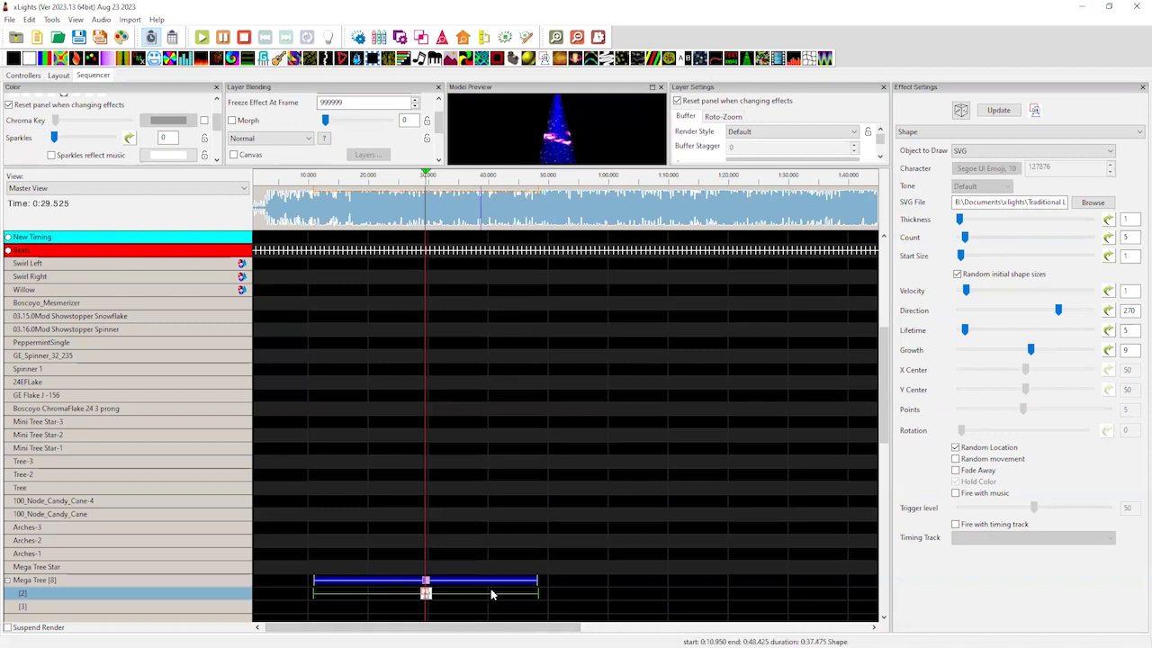
key(alt+Tab)
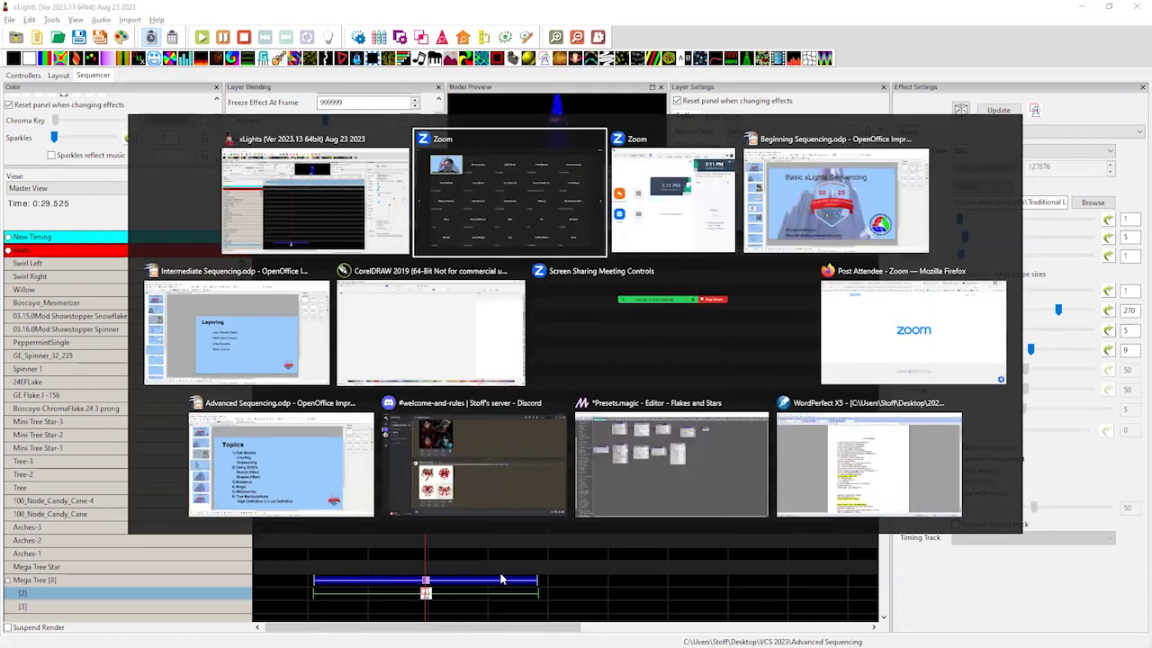
key(alt+Tab)
key(alt+Tab)
key(alt+Tab)
key(alt+Tab)
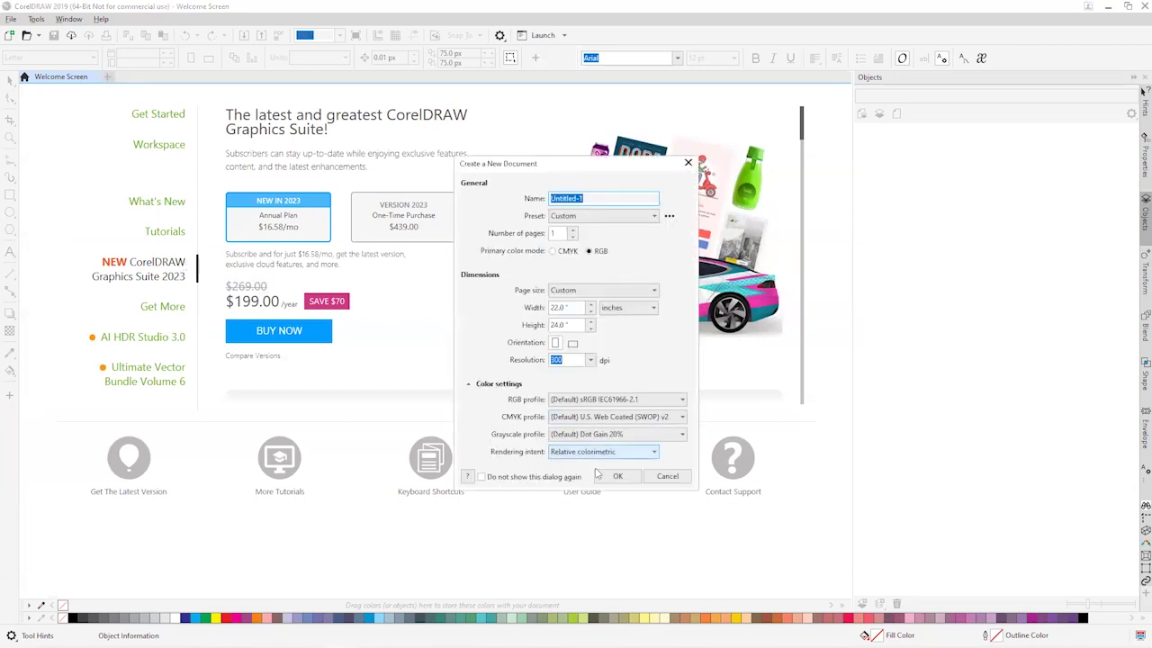
click(617, 476)
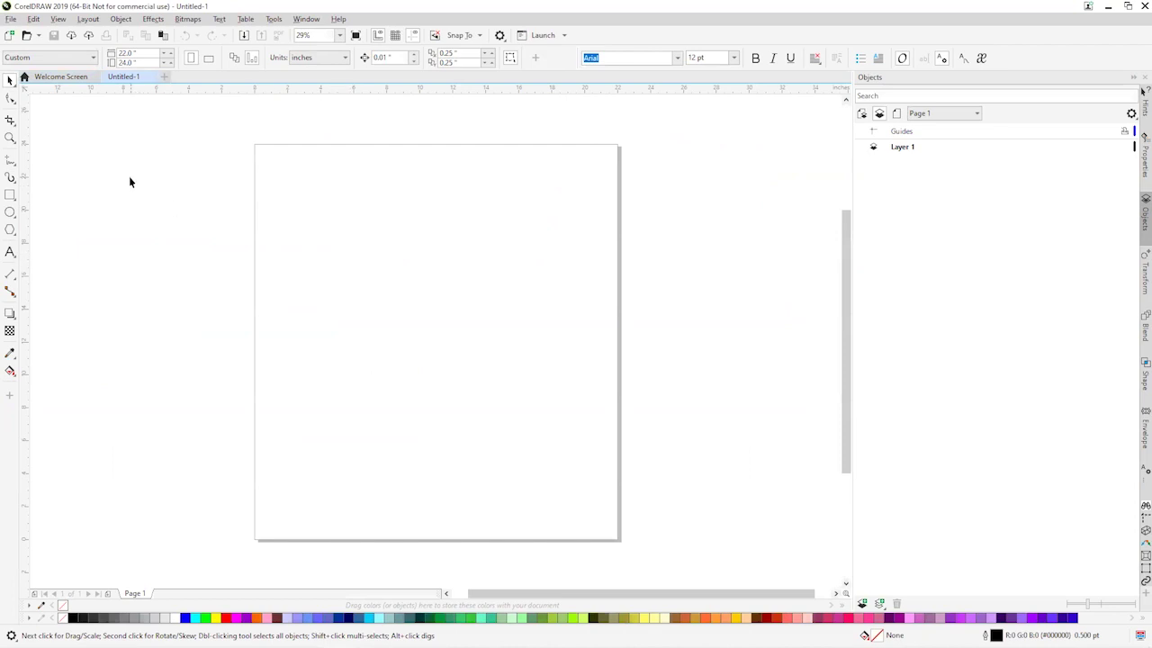
- Import Bow.png from the Traditional Layout folder and place it in the upper-left part of the page
right_click(297, 213)
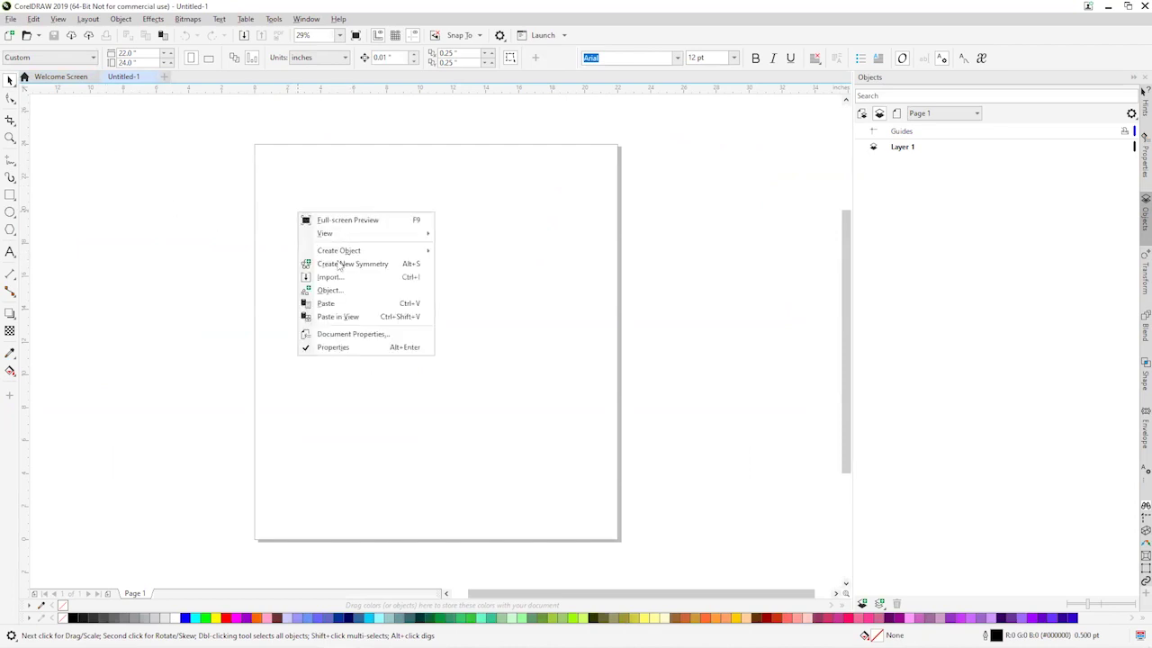
click(335, 277)
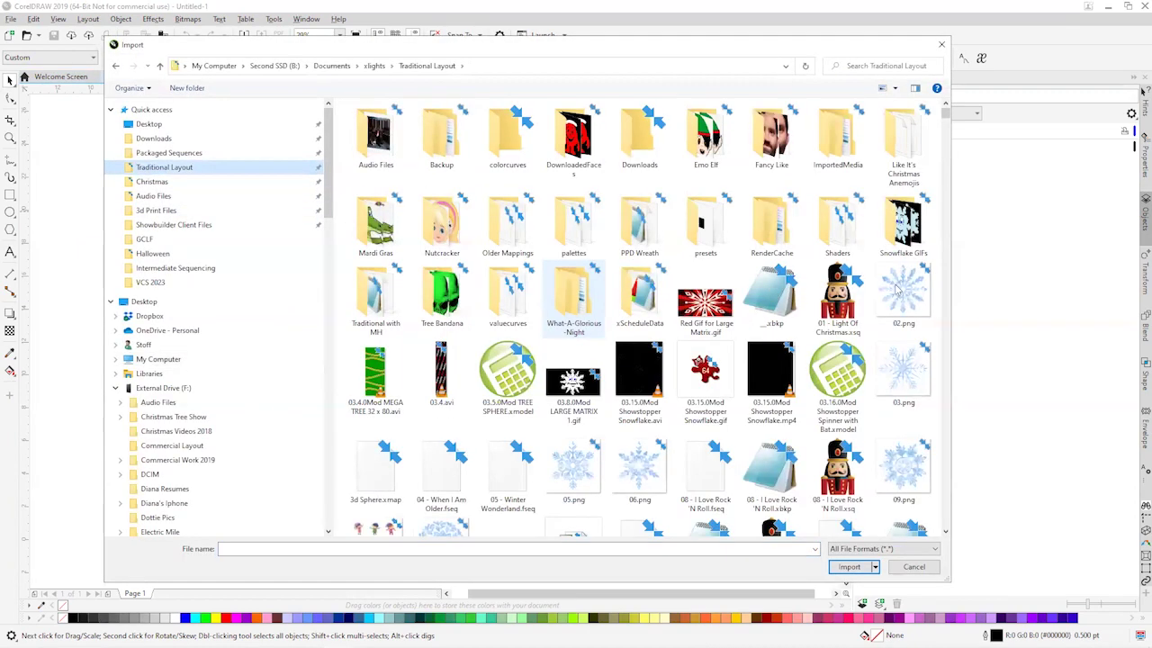
scroll(891, 255, down, 10)
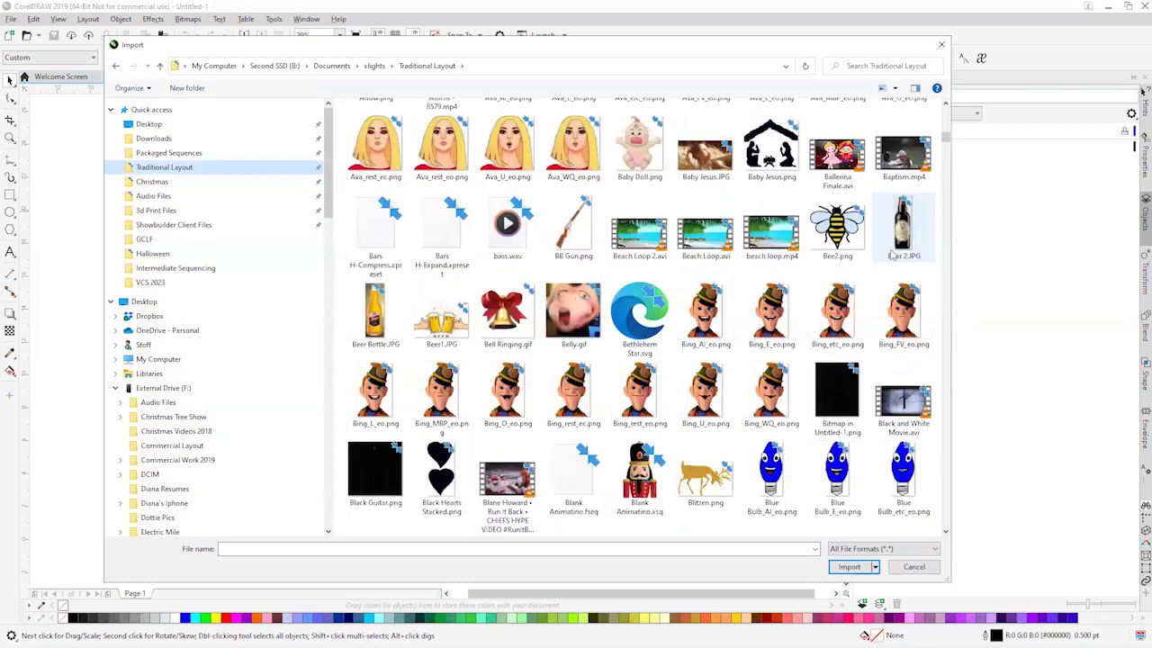
scroll(890, 260, down, 5)
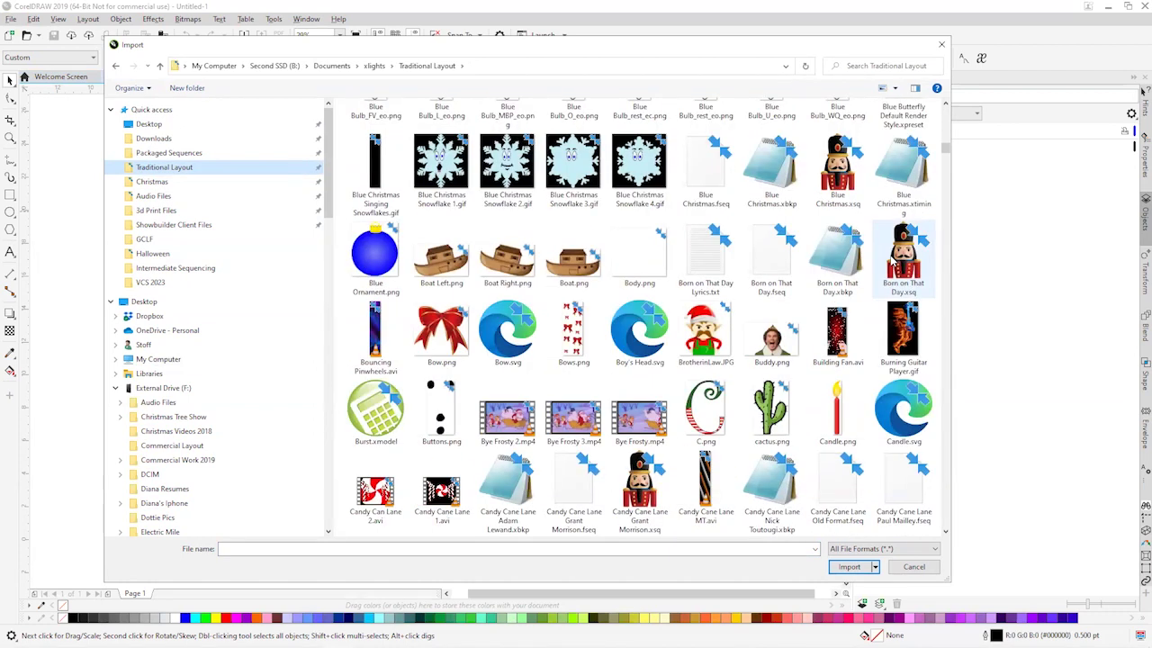
scroll(893, 258, down, 4)
scroll(893, 260, up, 3)
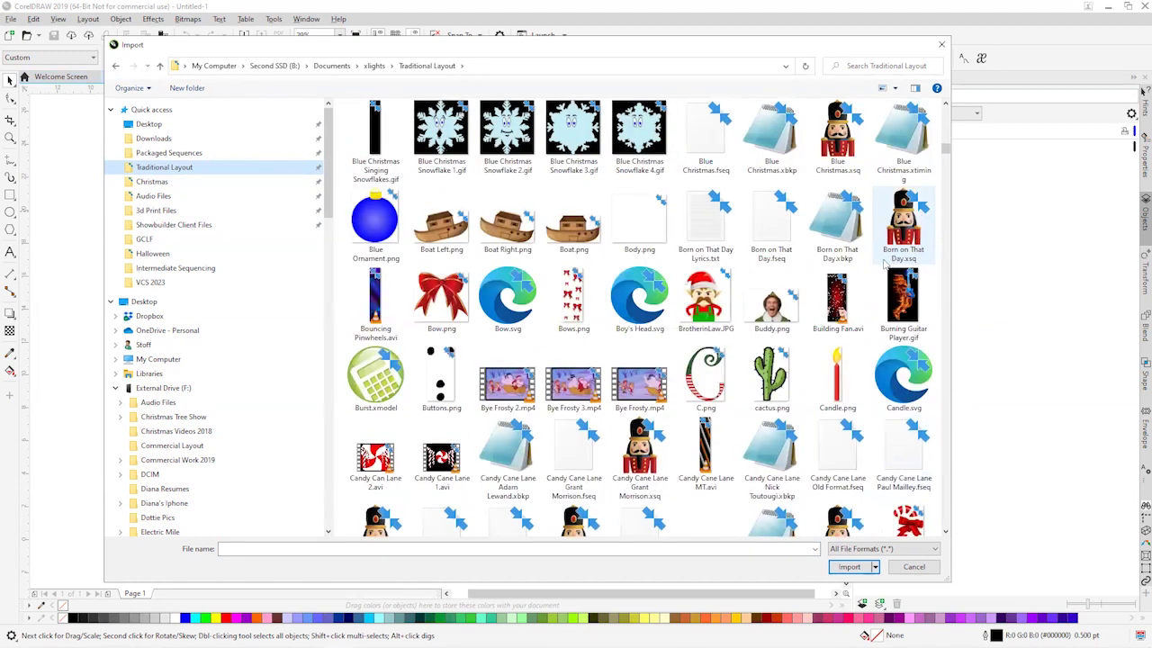
click(459, 324)
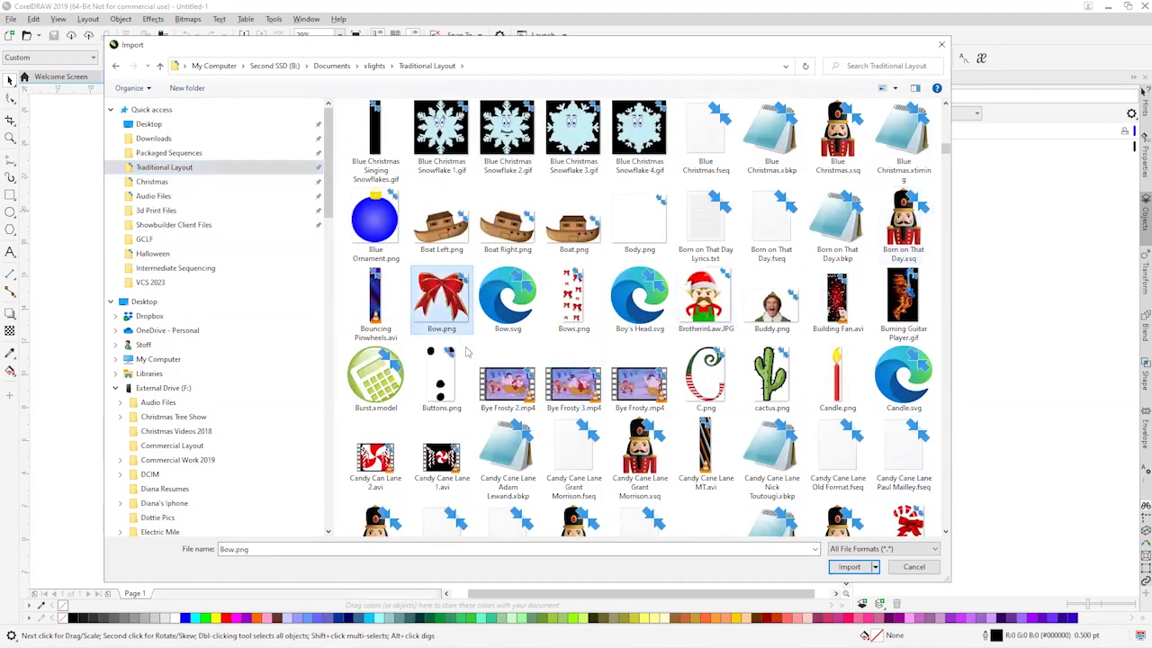
click(814, 547)
key(Return)
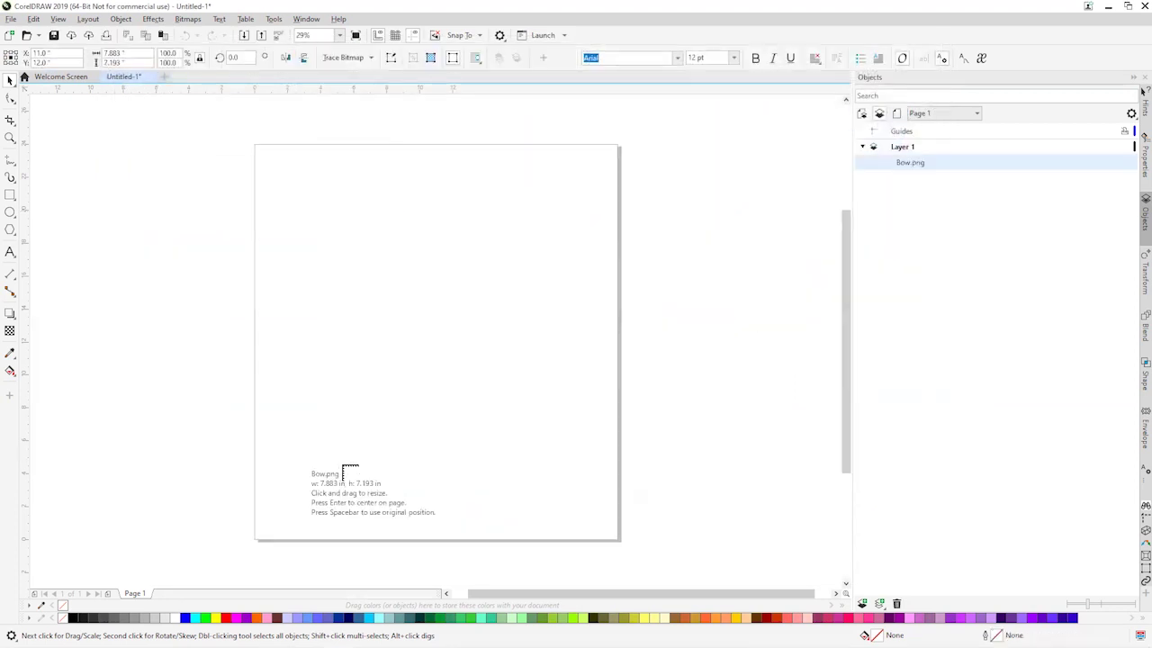
click(303, 232)
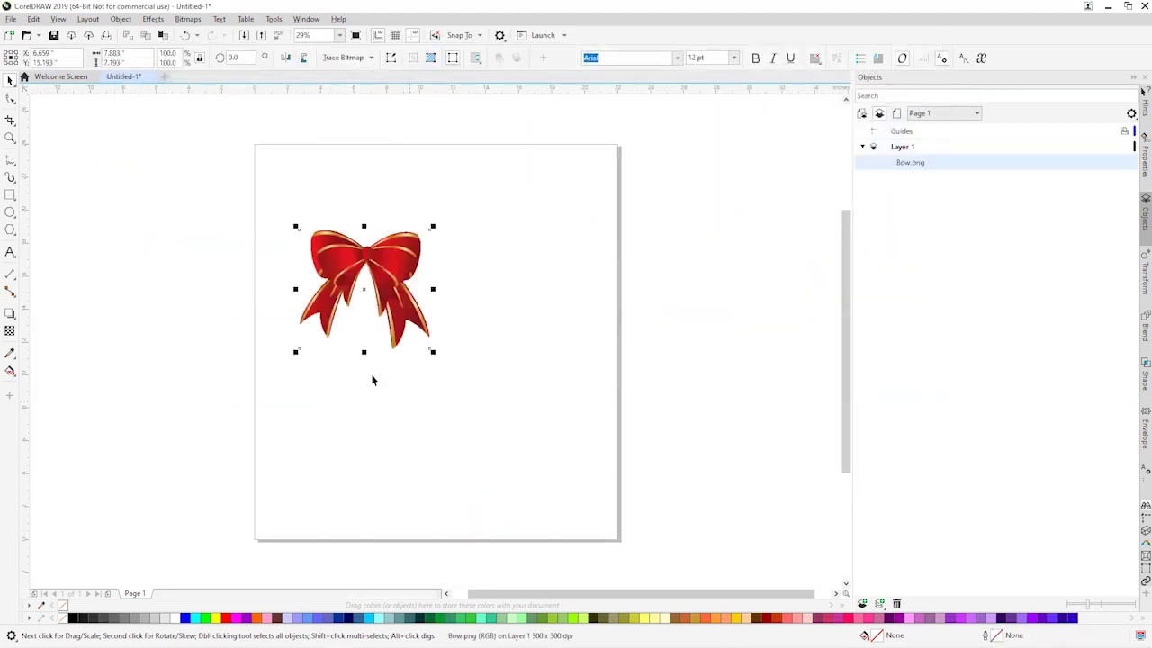
- Enlarge the placed bow image proportionally to about 9.7 by 8.8 inches
drag(462, 373, 493, 379)
scroll(552, 360, left, 1)
scroll(553, 362, up, 1)
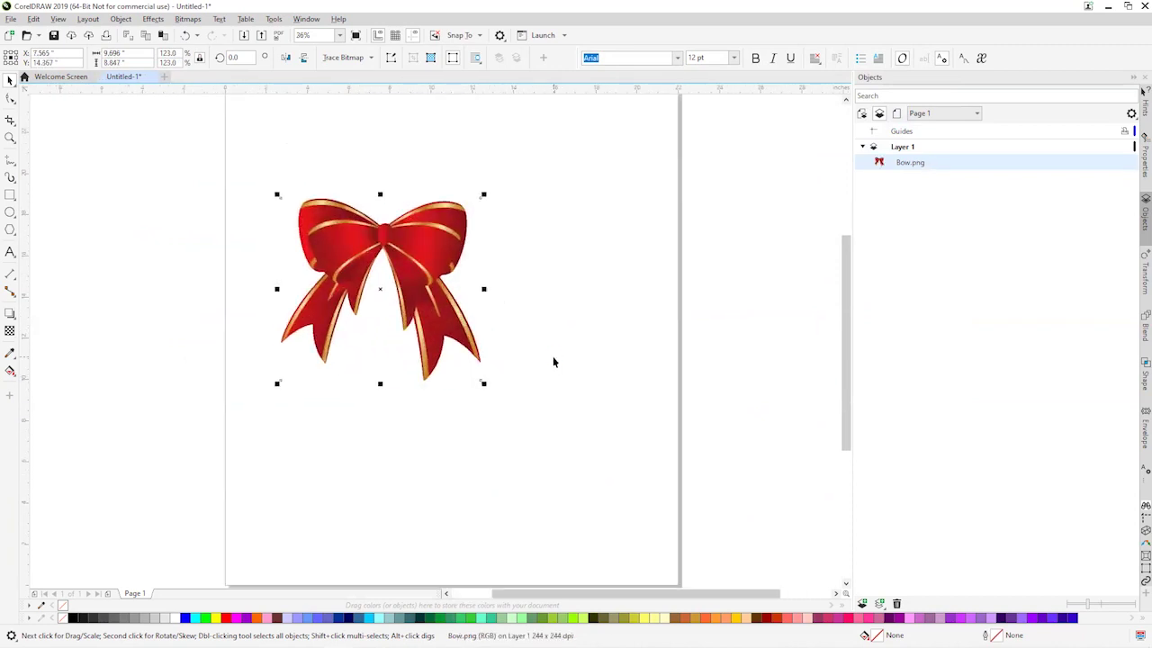
- Convert the bow bitmap to vectors with a High Quality Image outline trace, accepting the PowerTRACE settings
scroll(554, 361, up, 1)
click(381, 225)
click(385, 227)
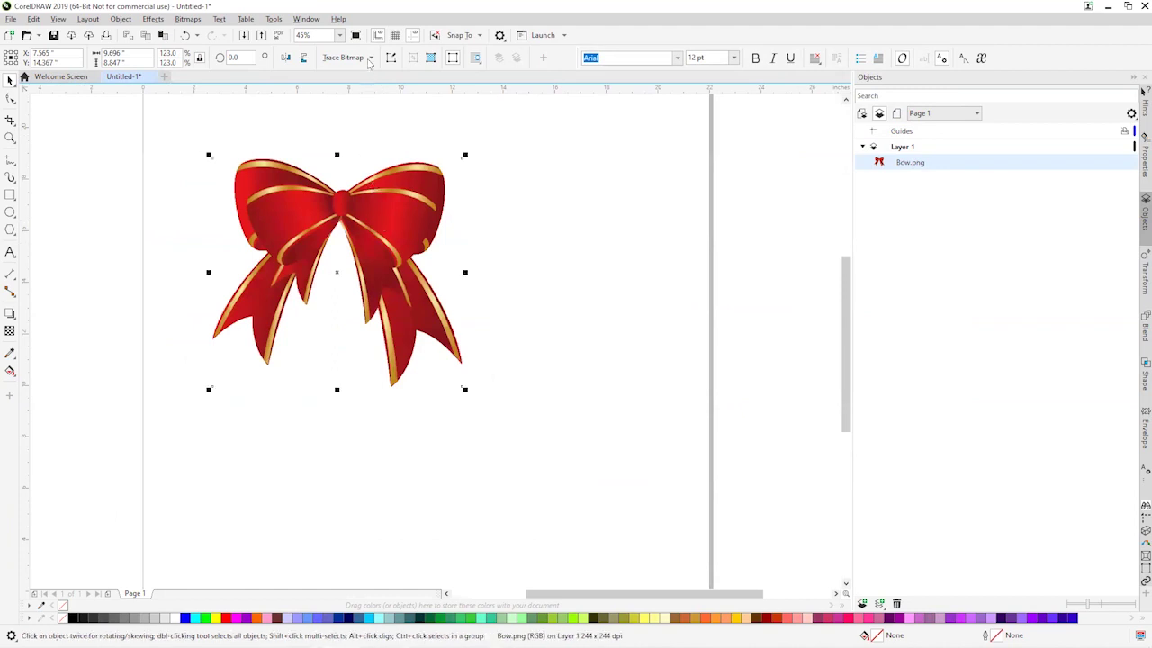
click(369, 58)
mouse_move(372, 100)
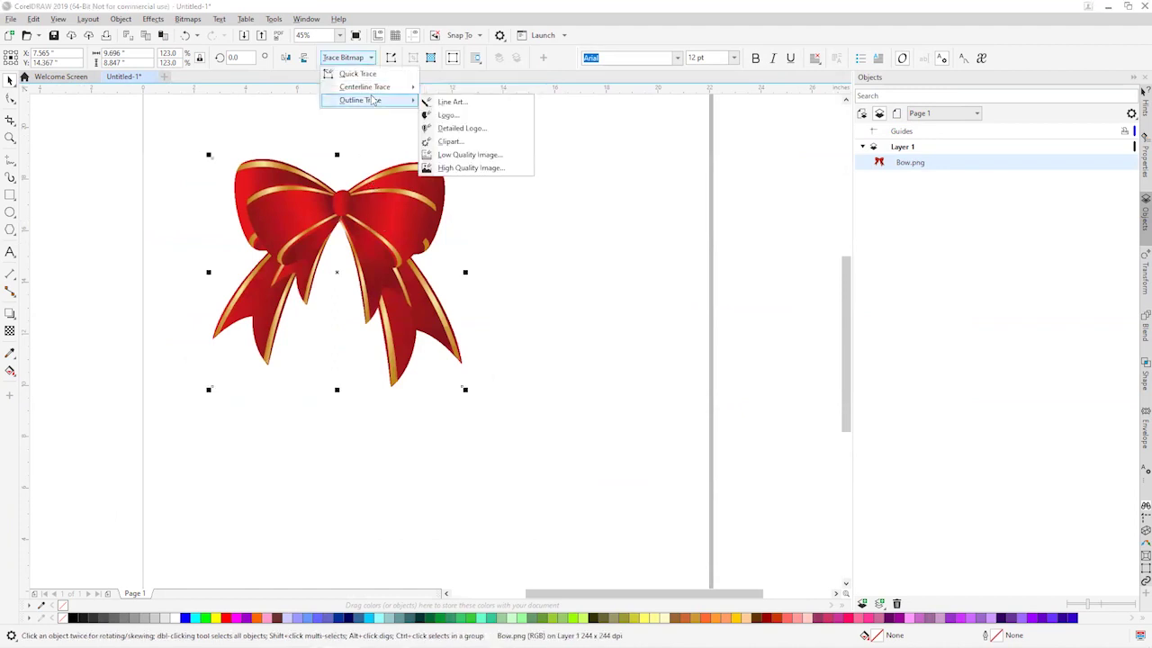
click(489, 168)
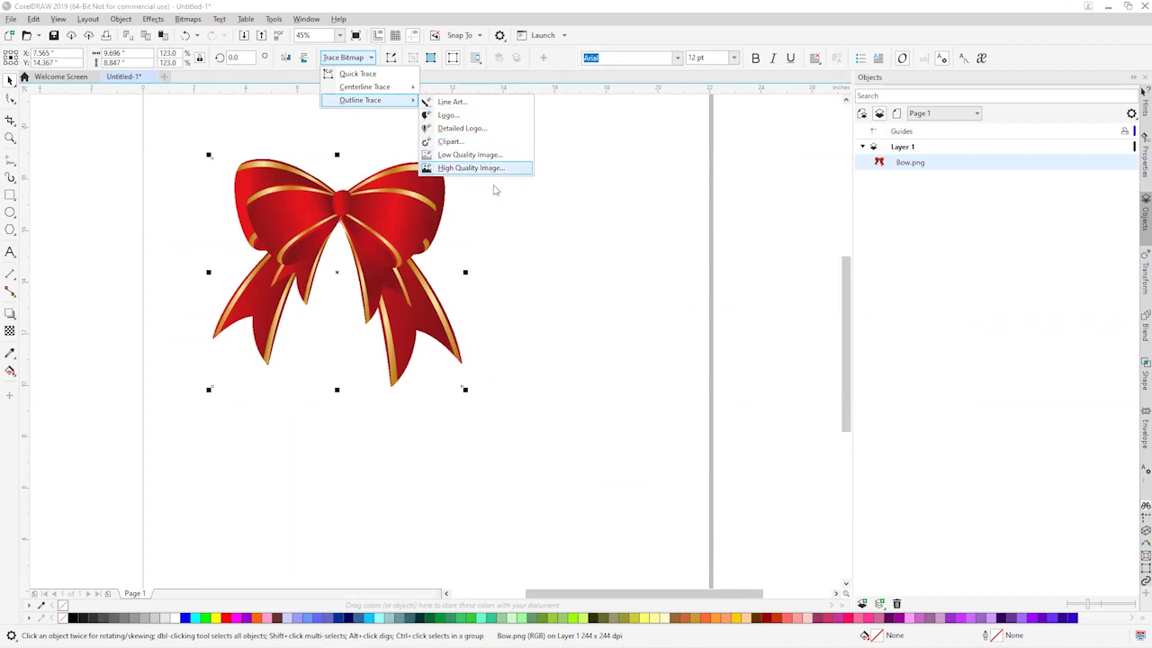
click(538, 360)
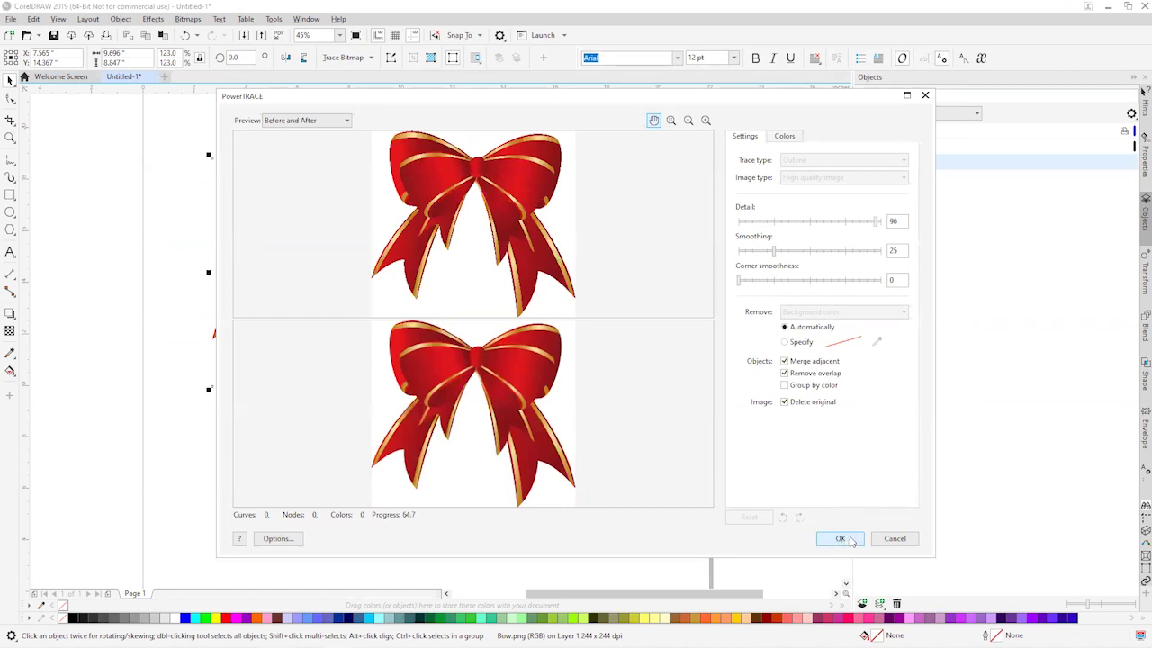
click(841, 538)
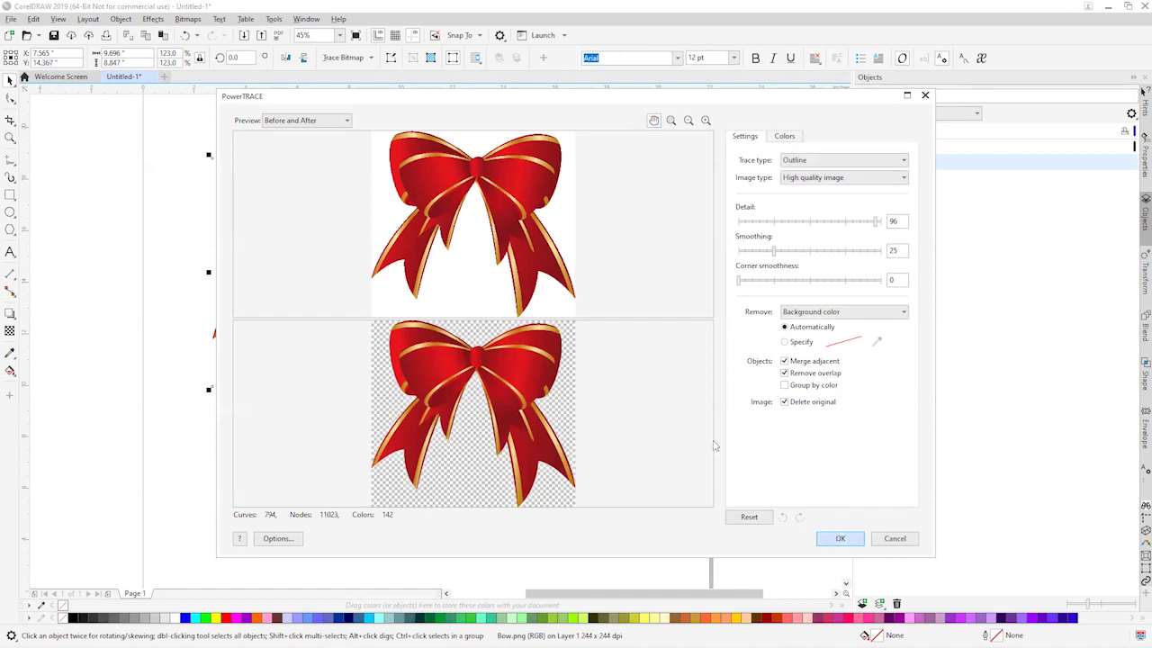
- Move the traced bow group to the right of the original bitmap and delete the original Bow.png
mouse_move(413, 237)
mouse_down()
mouse_move(617, 252)
mouse_move(651, 193)
mouse_up()
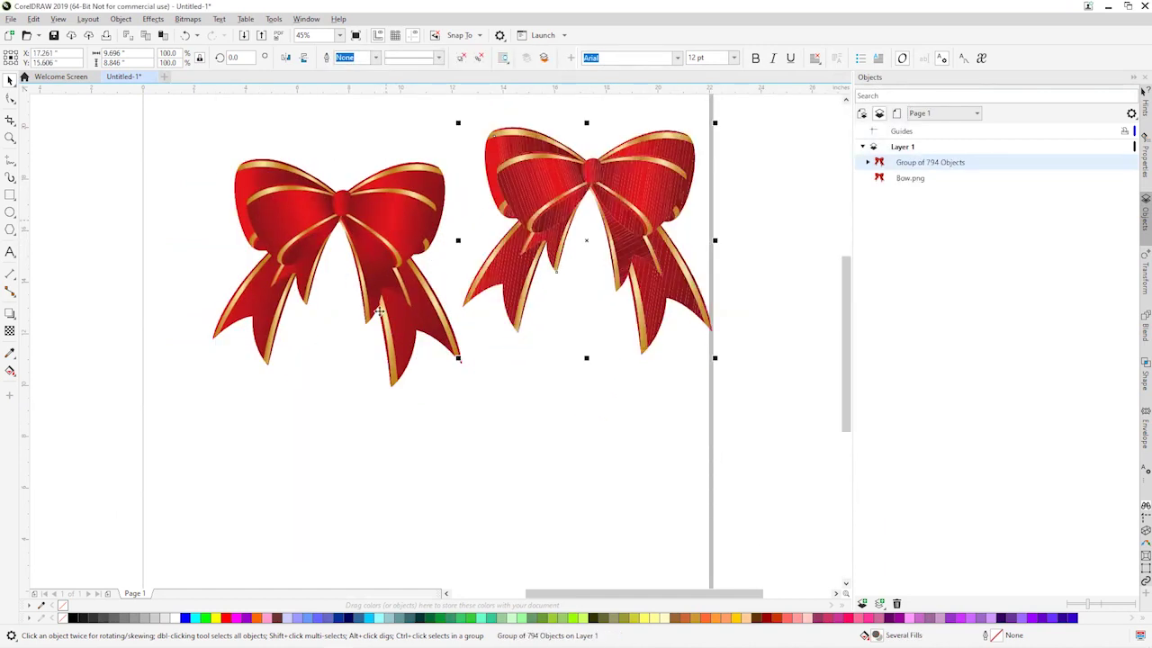
click(393, 343)
key(Delete)
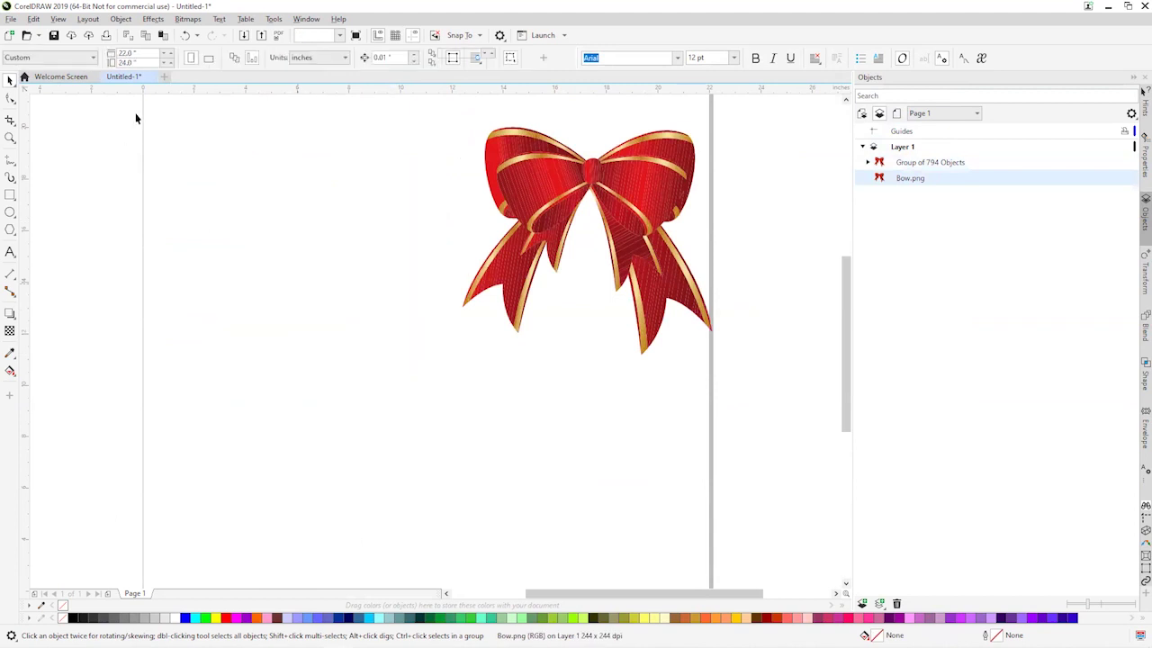
key(Tab)
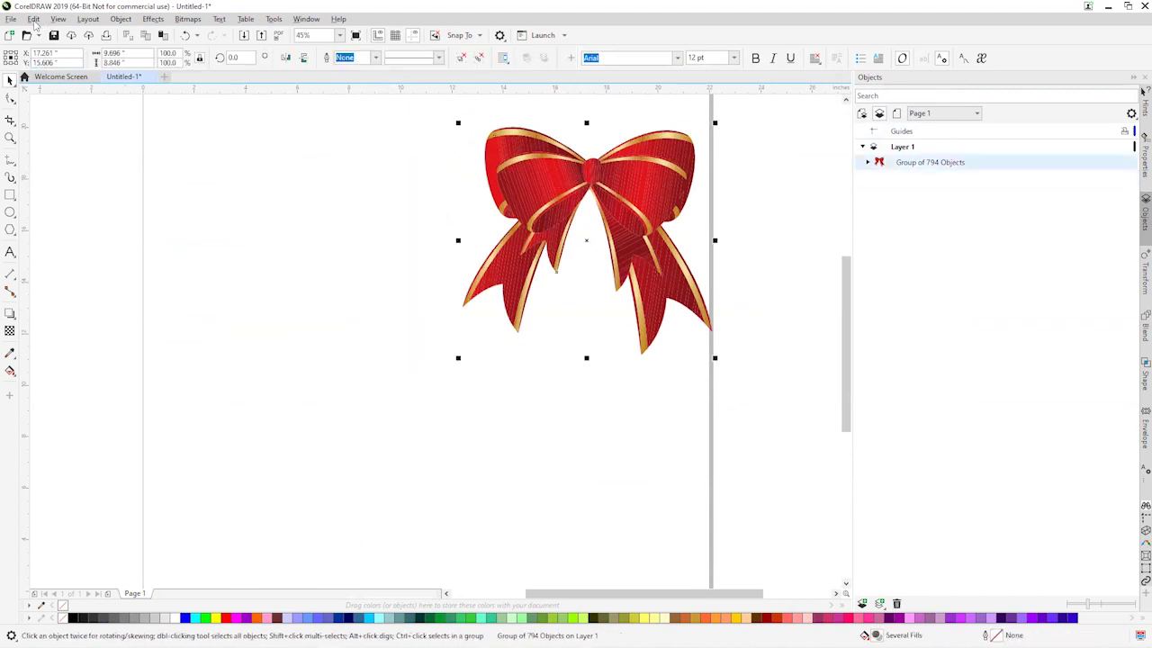
- Change the drawing's view mode and move the traced bow back to where the original bitmap was
click(57, 19)
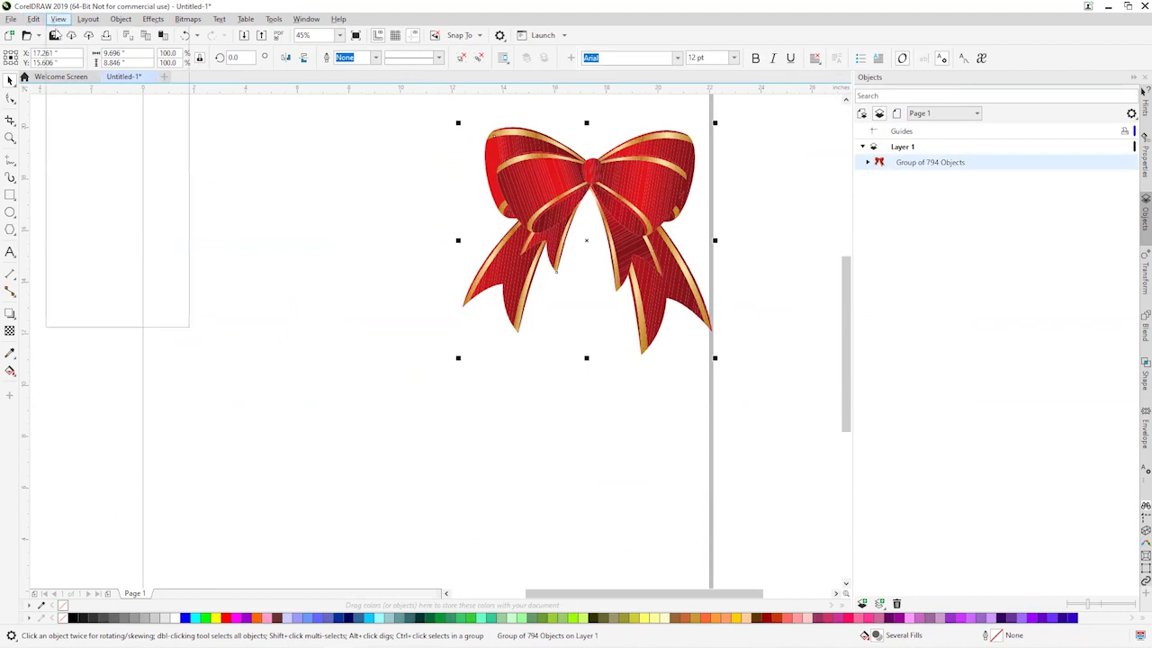
click(67, 44)
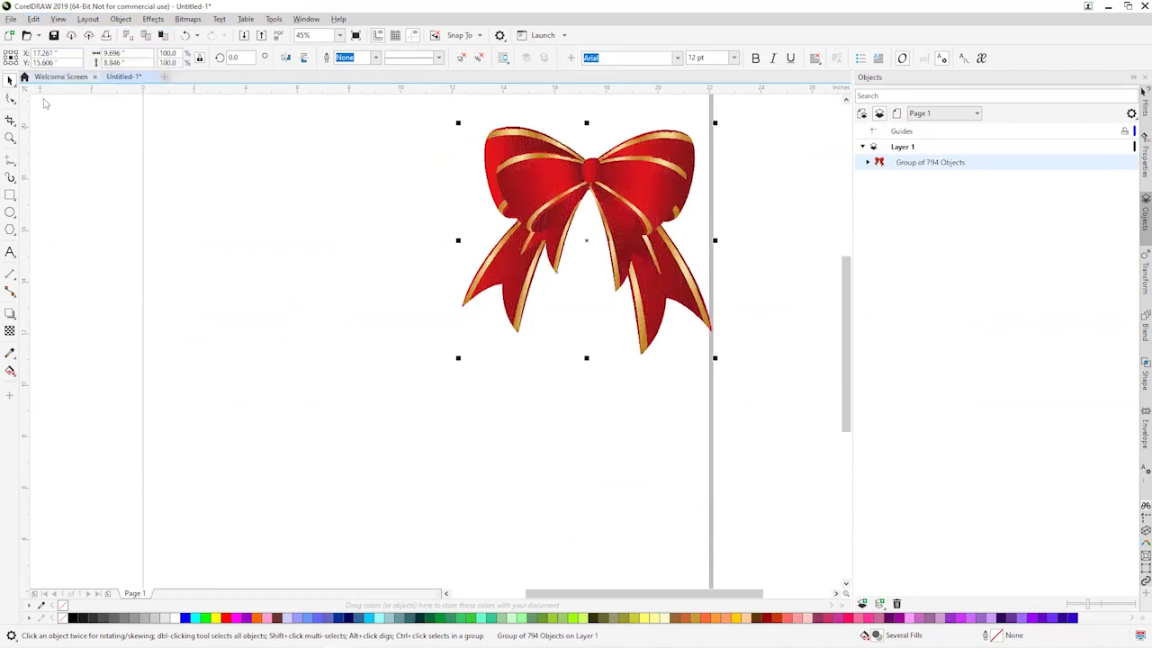
drag(524, 192, 282, 233)
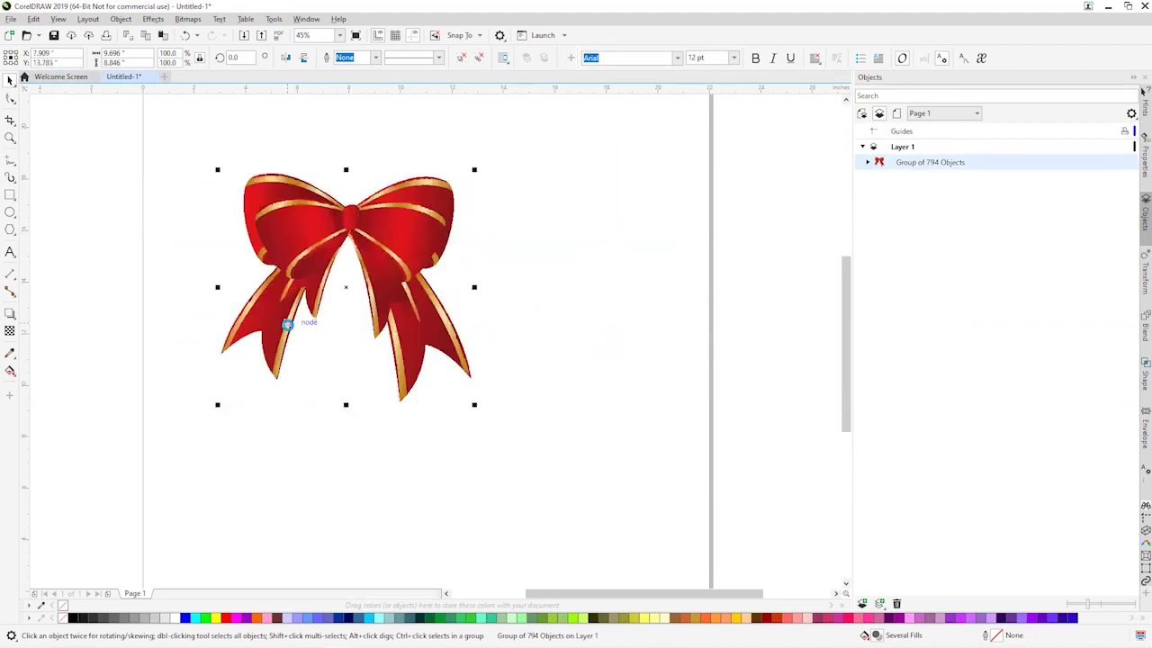
- Enlarge the traced bow to about 16.4 by 15 inches and move it into the upper part of the page
scroll(286, 324, right, 2)
scroll(288, 331, down, 3)
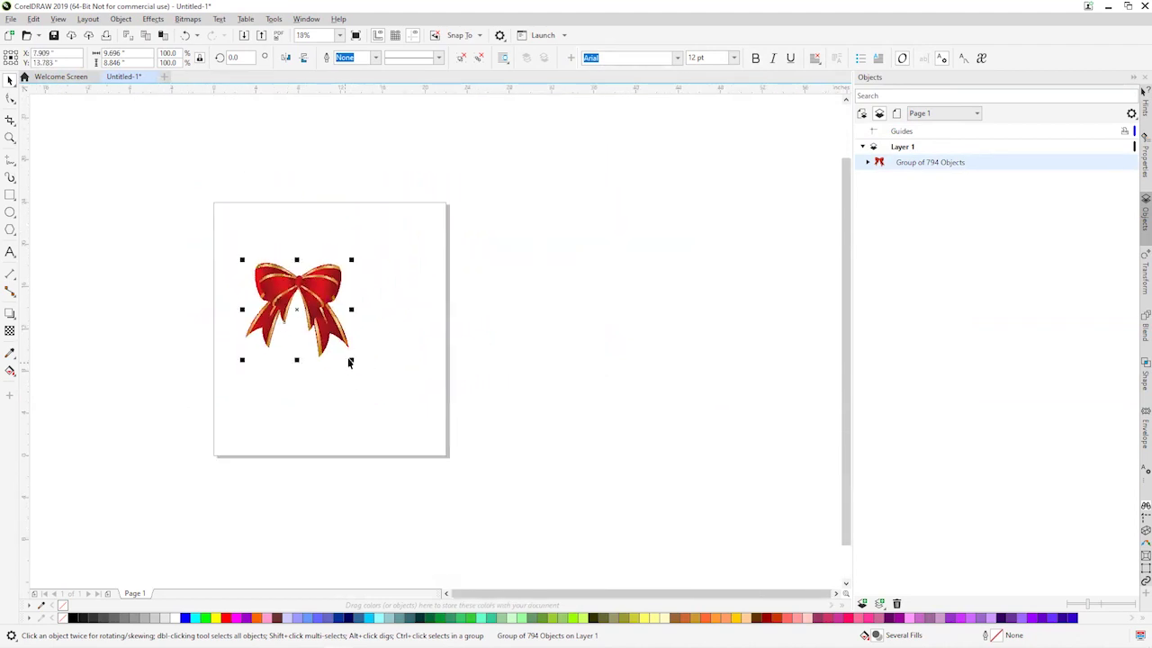
drag(353, 360, 422, 423)
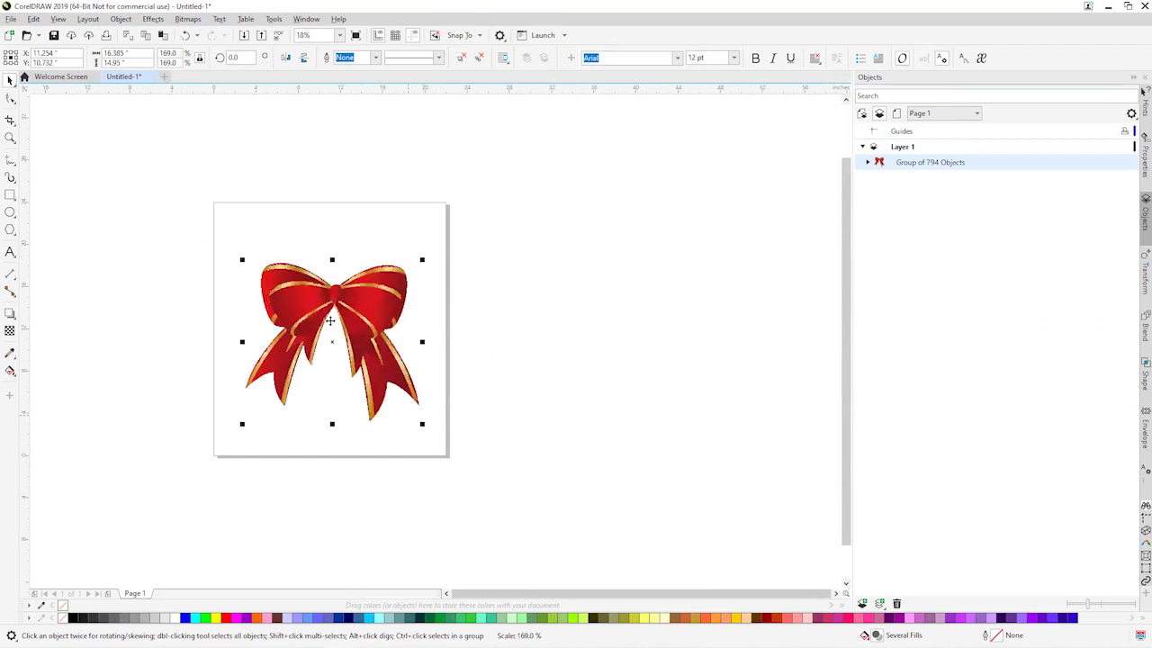
drag(327, 299, 307, 256)
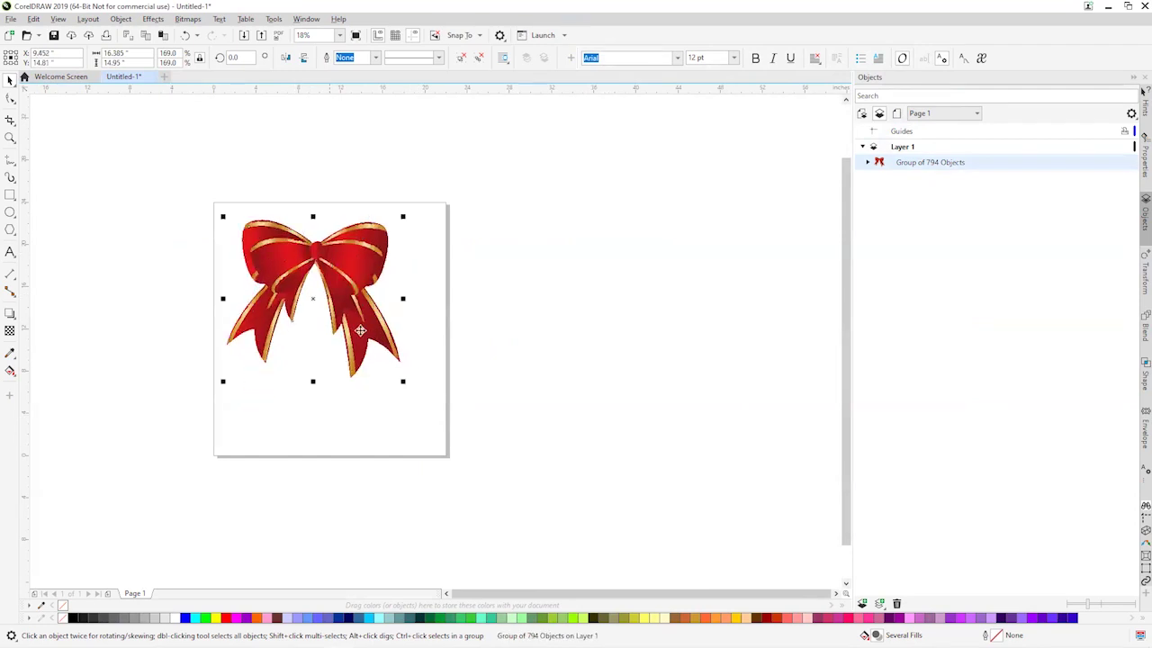
- Enlarge the bow to about 18.9 × 17.2 inches and save the drawing as an SVG file named Bow in the VCS 2023 folder
drag(423, 399, 431, 406)
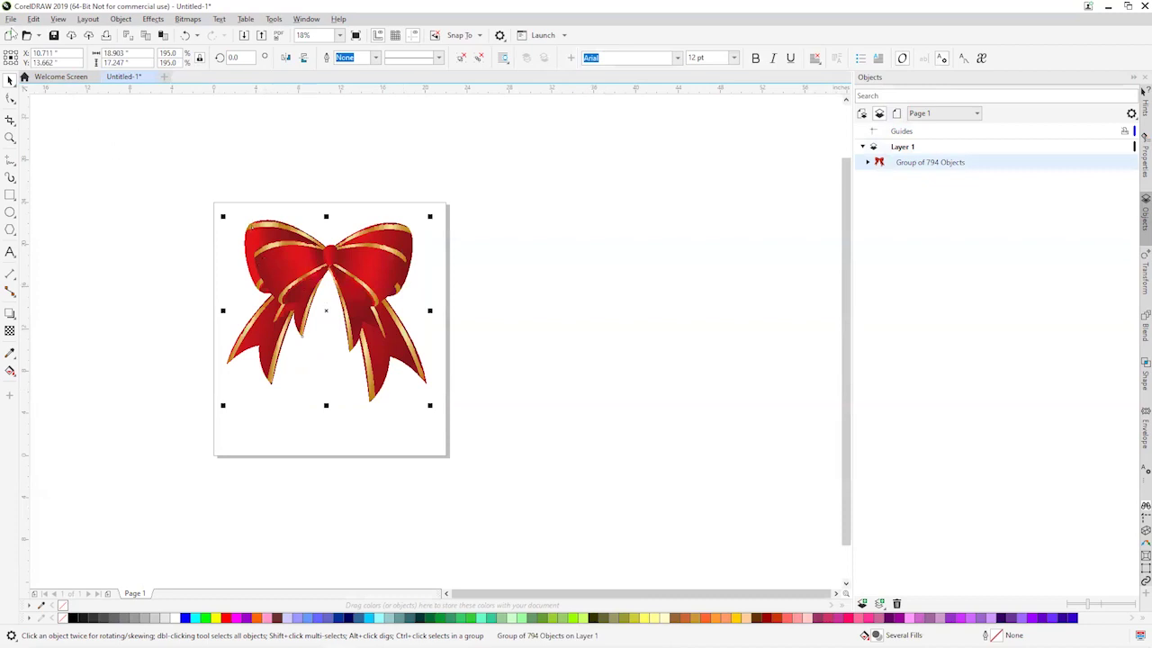
click(11, 19)
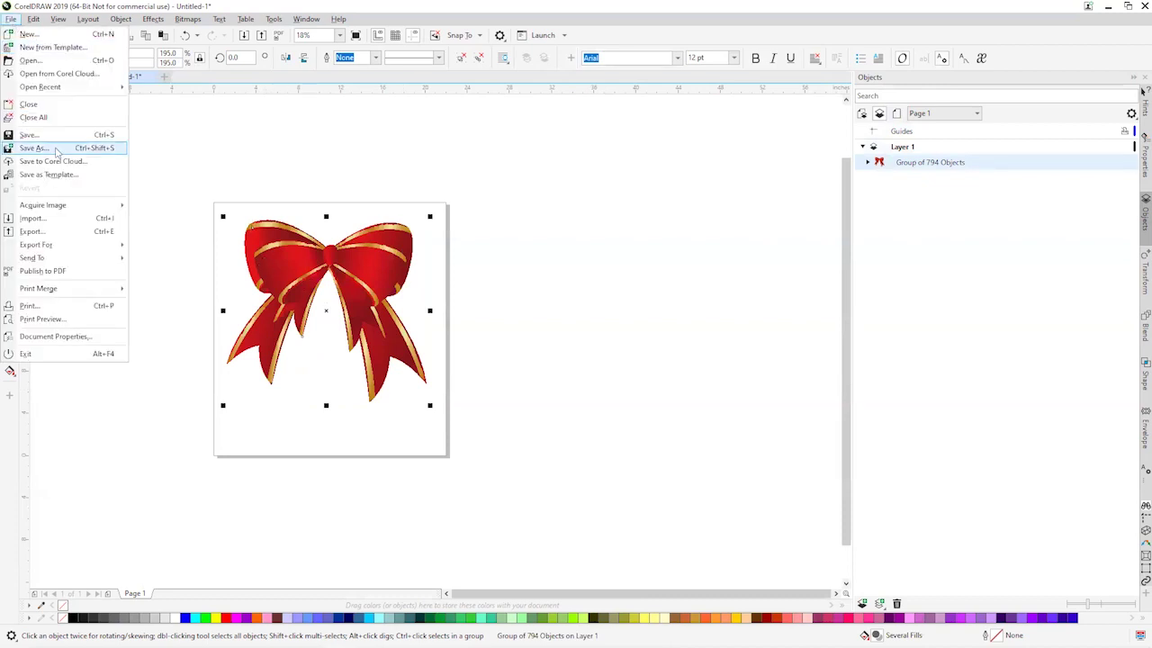
click(61, 175)
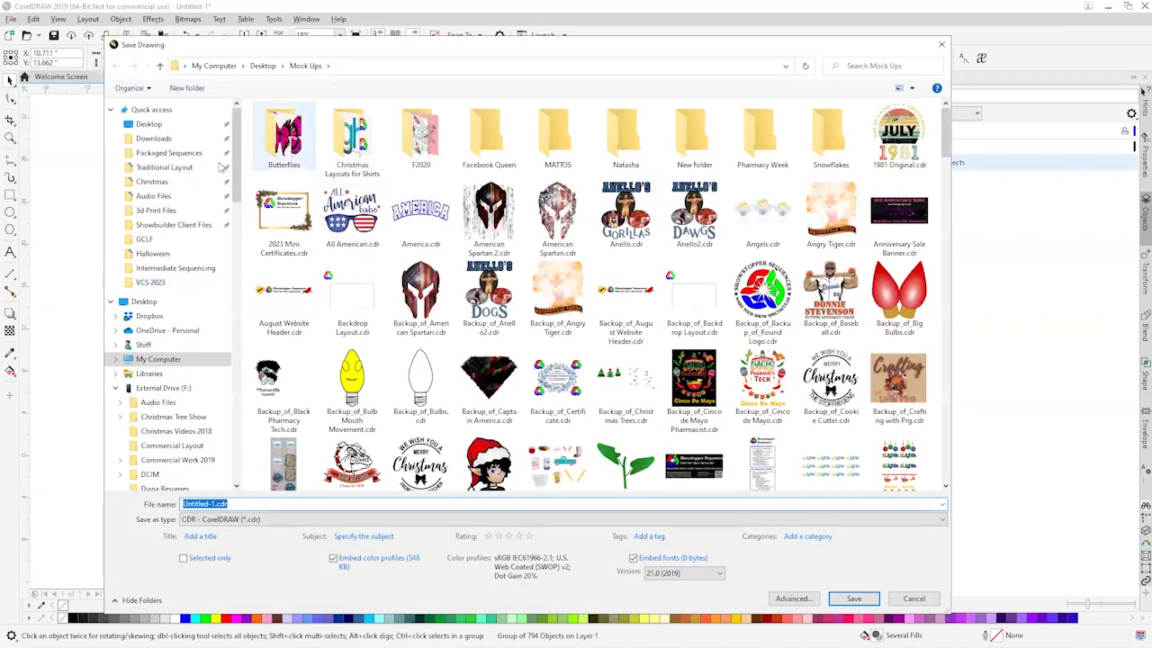
click(151, 282)
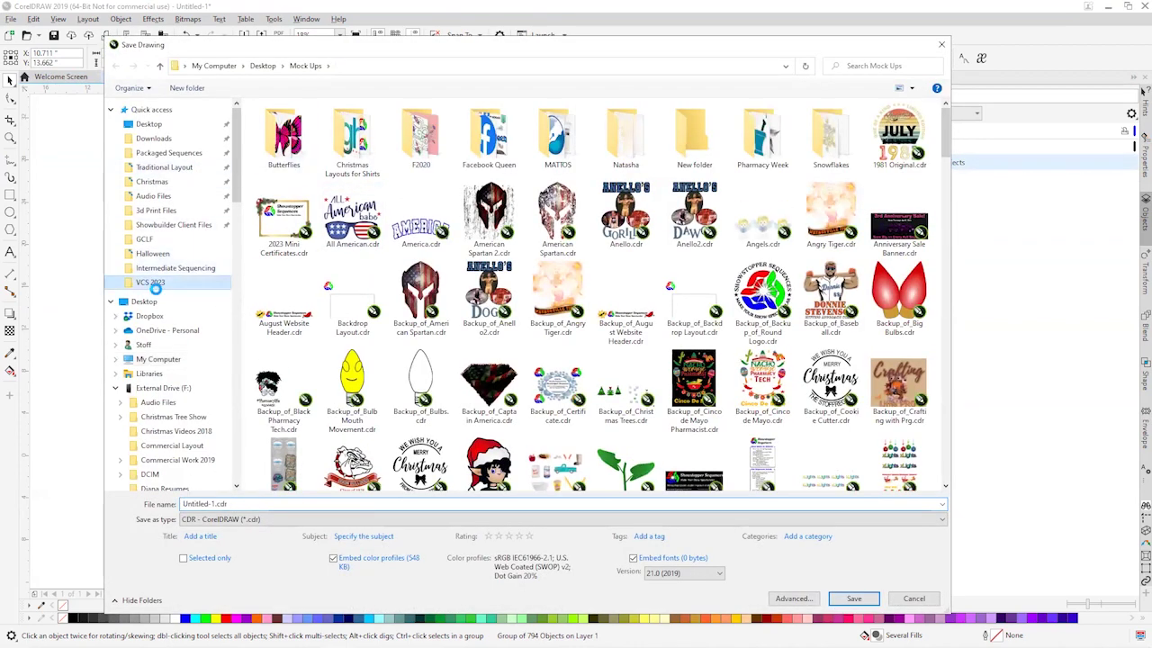
click(403, 522)
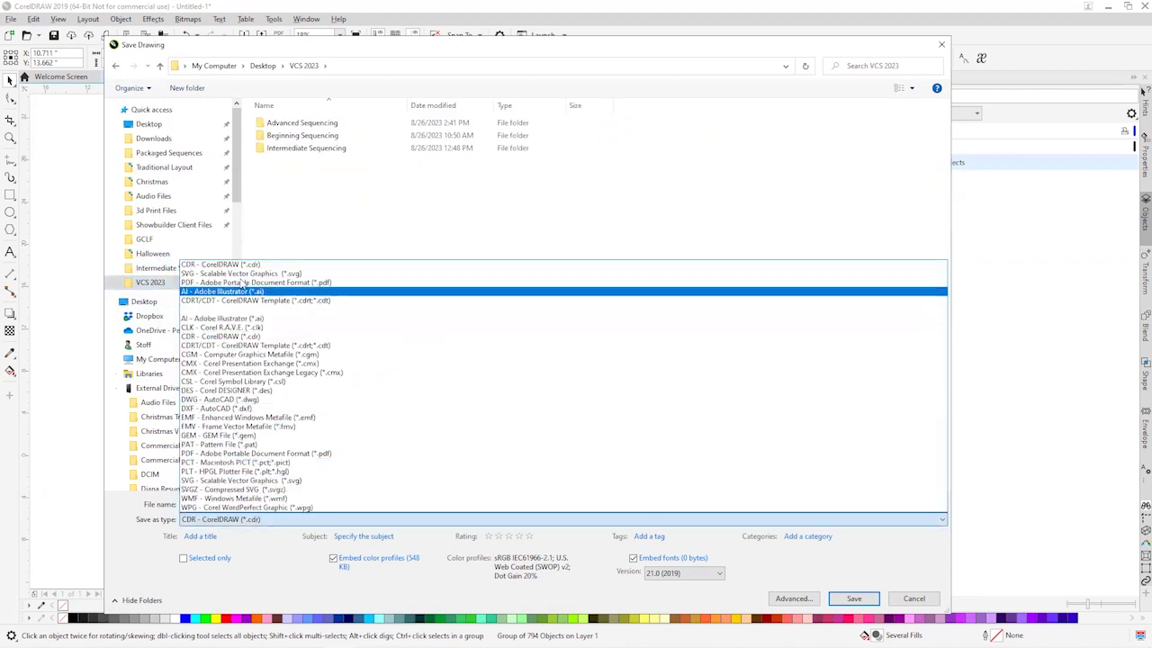
click(243, 274)
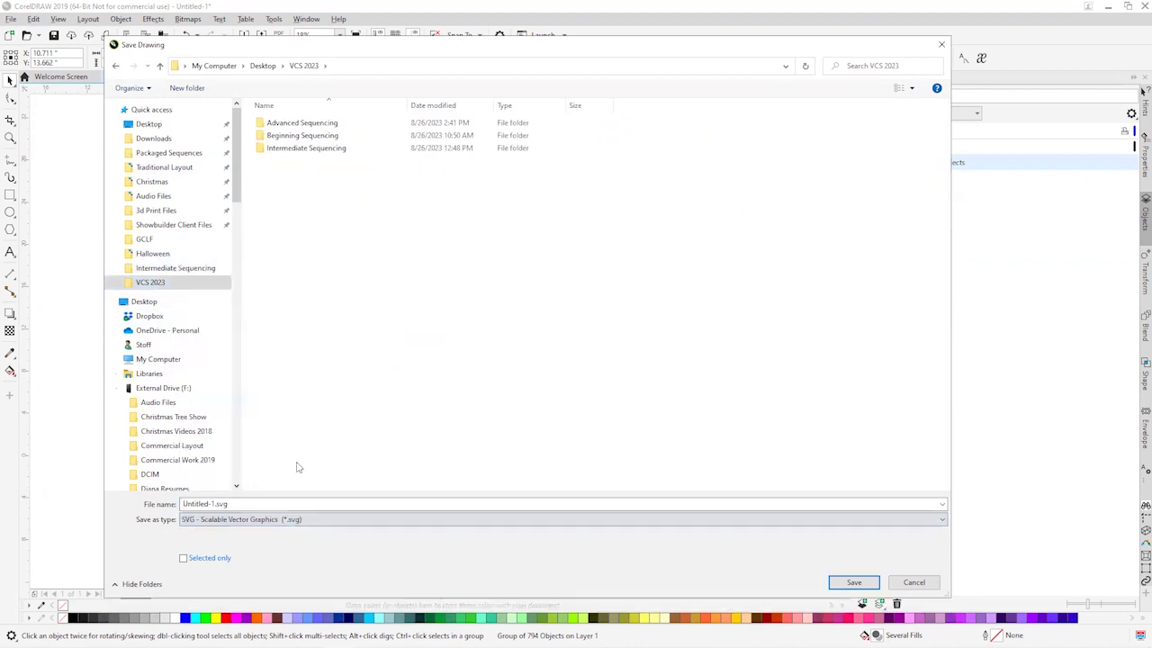
click(213, 503)
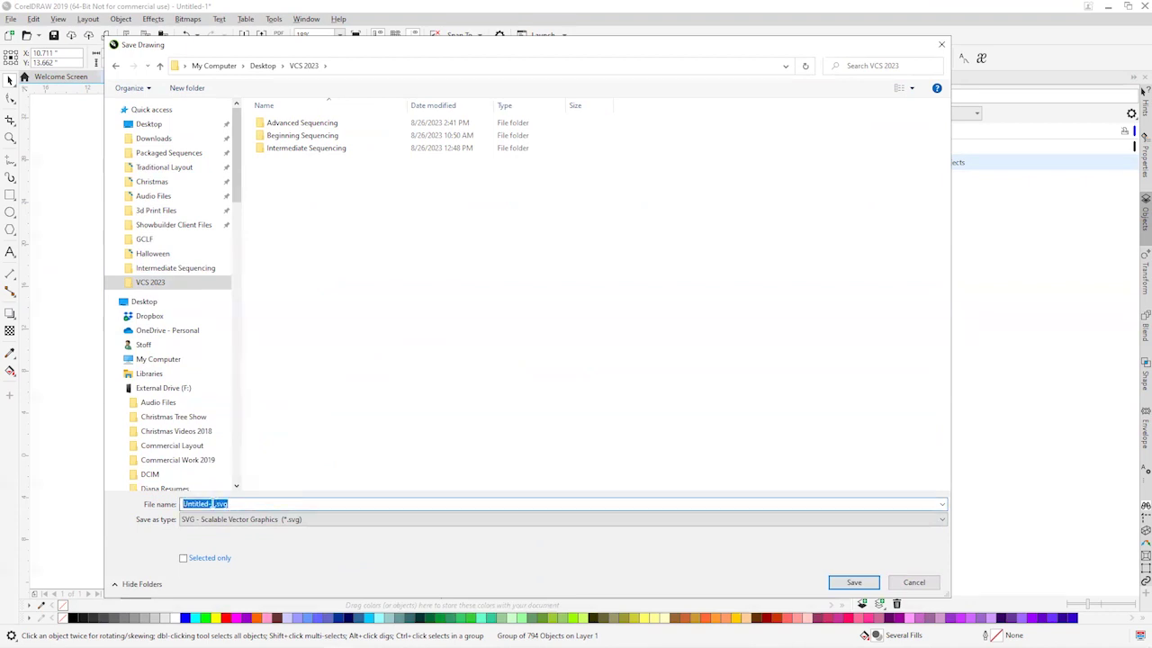
text(Bow)
key(Return)
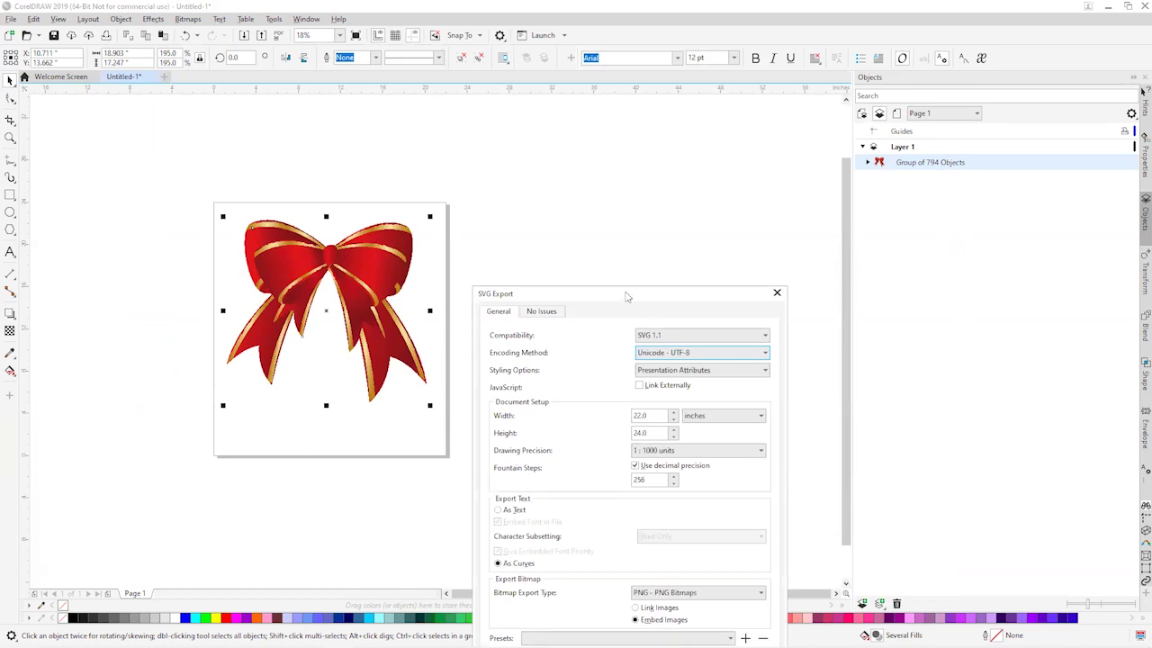
click(699, 509)
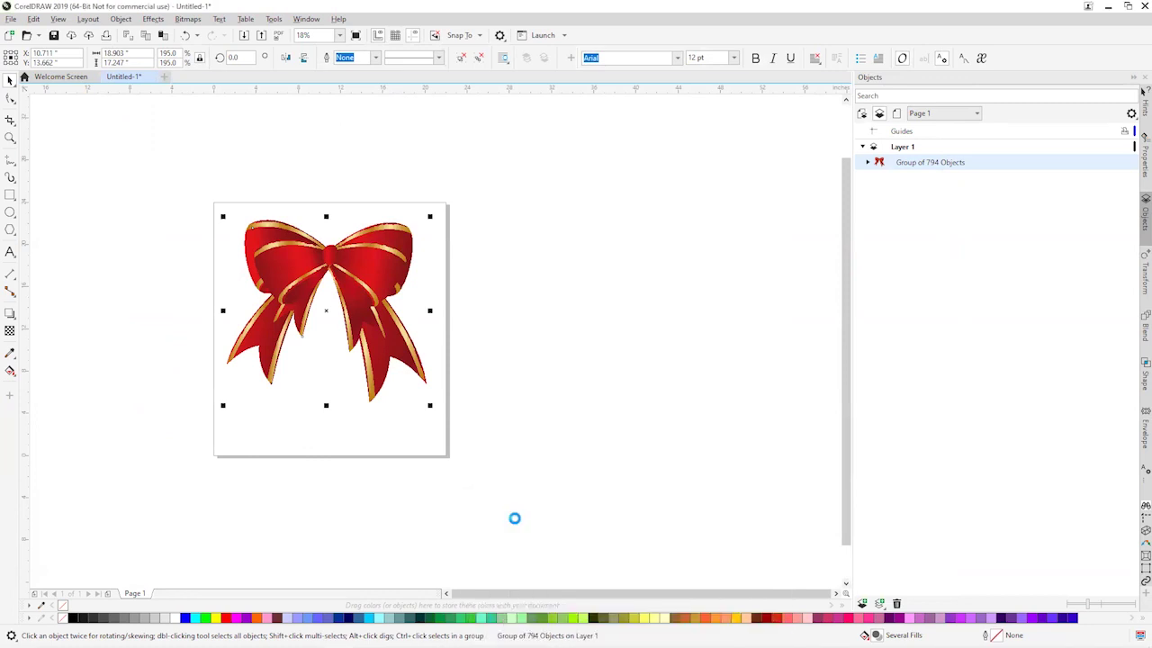
- Switch to xLights and load Bow.svg from the VCS 2023 folder as the Shape effect's SVG file
click(1109, 9)
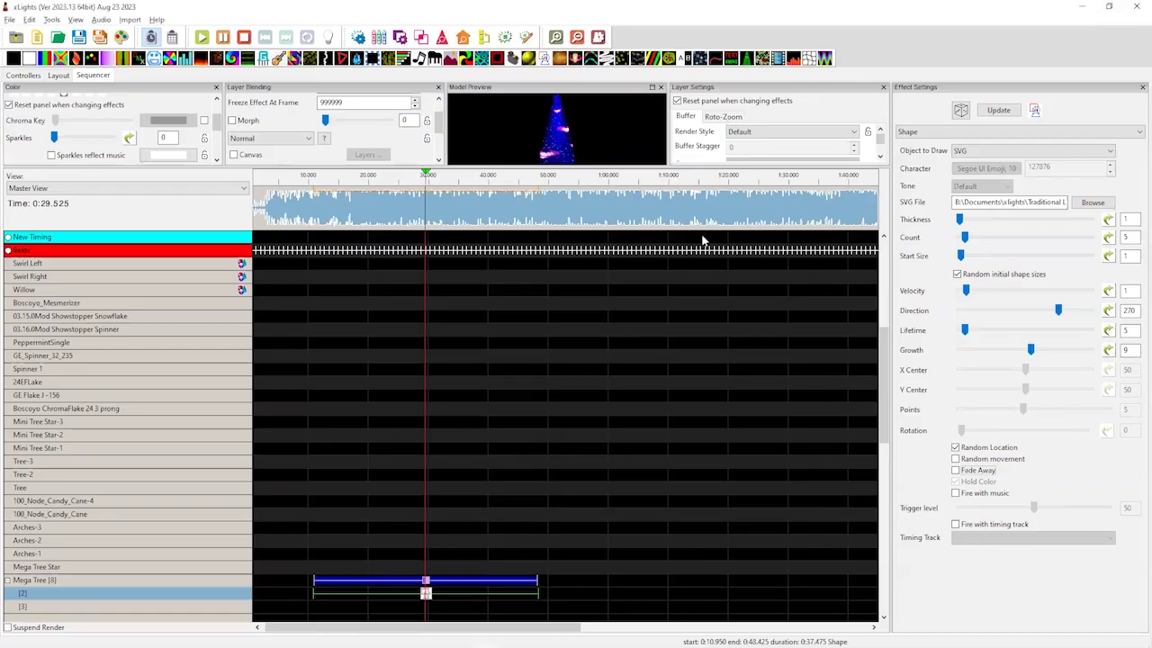
click(1091, 202)
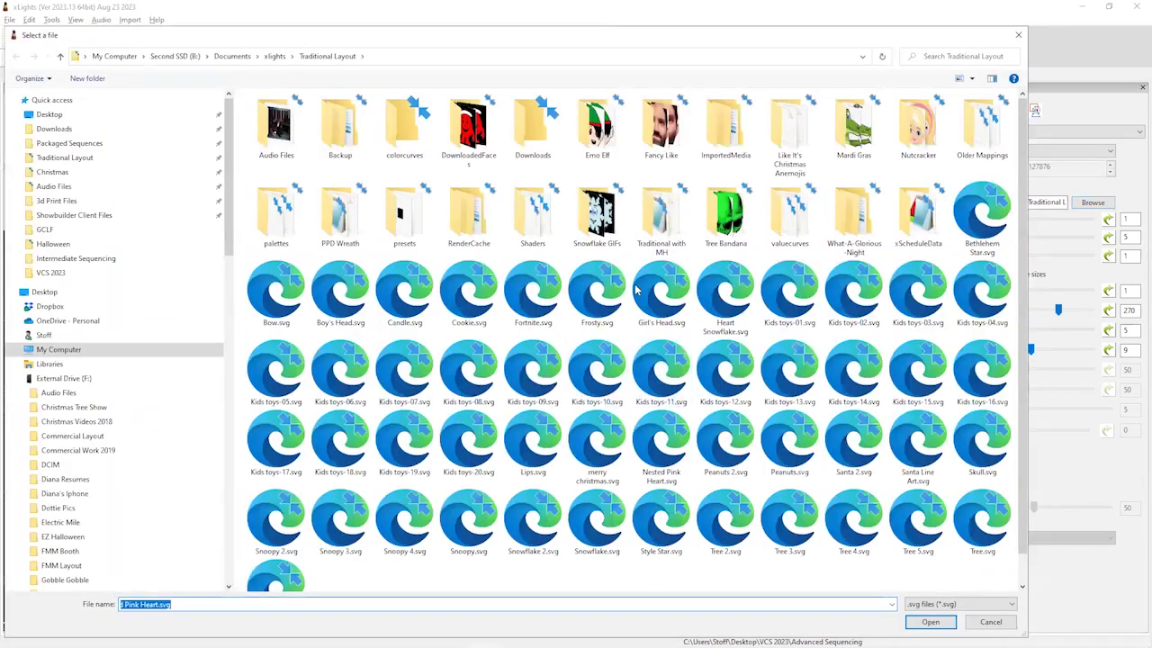
click(50, 272)
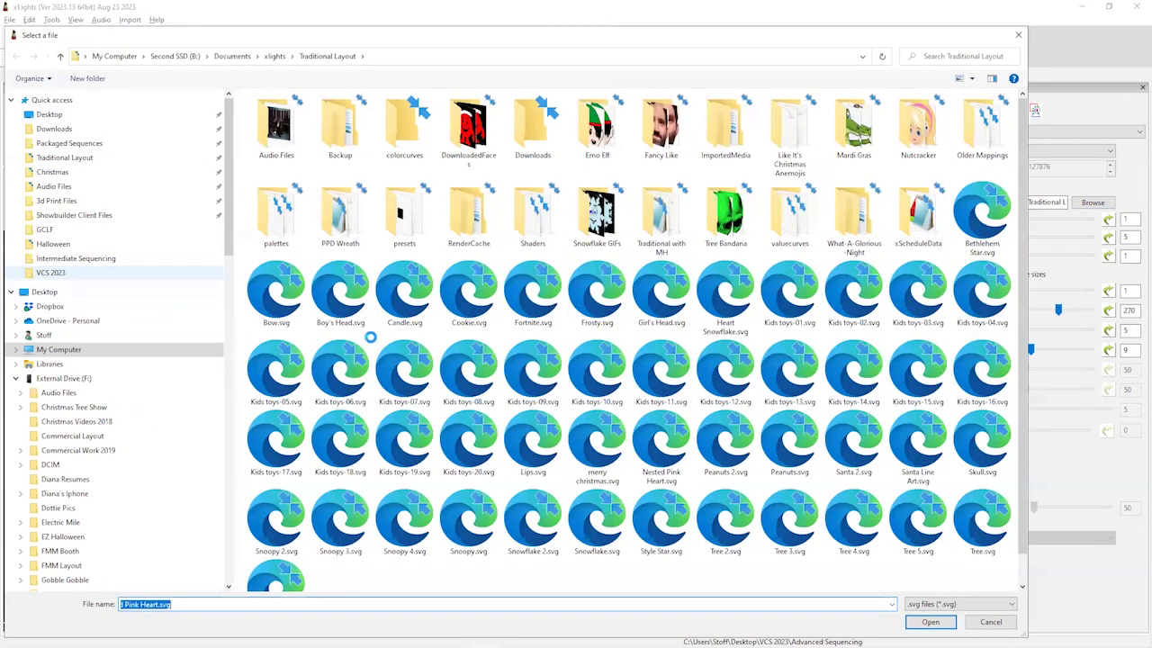
click(272, 151)
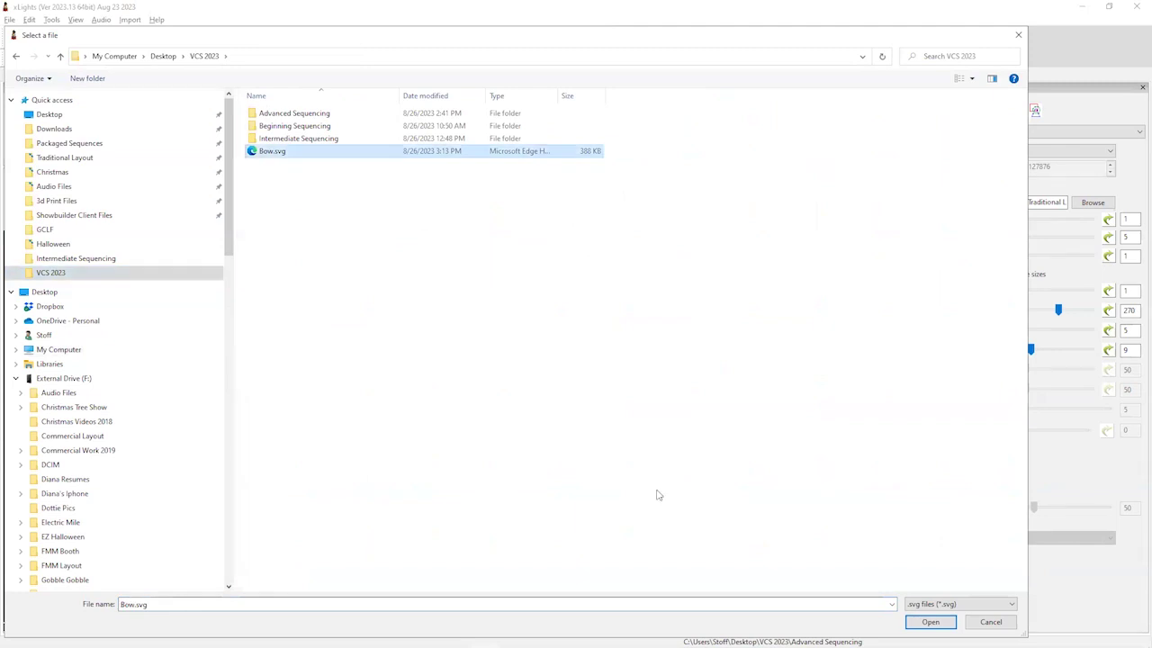
click(932, 621)
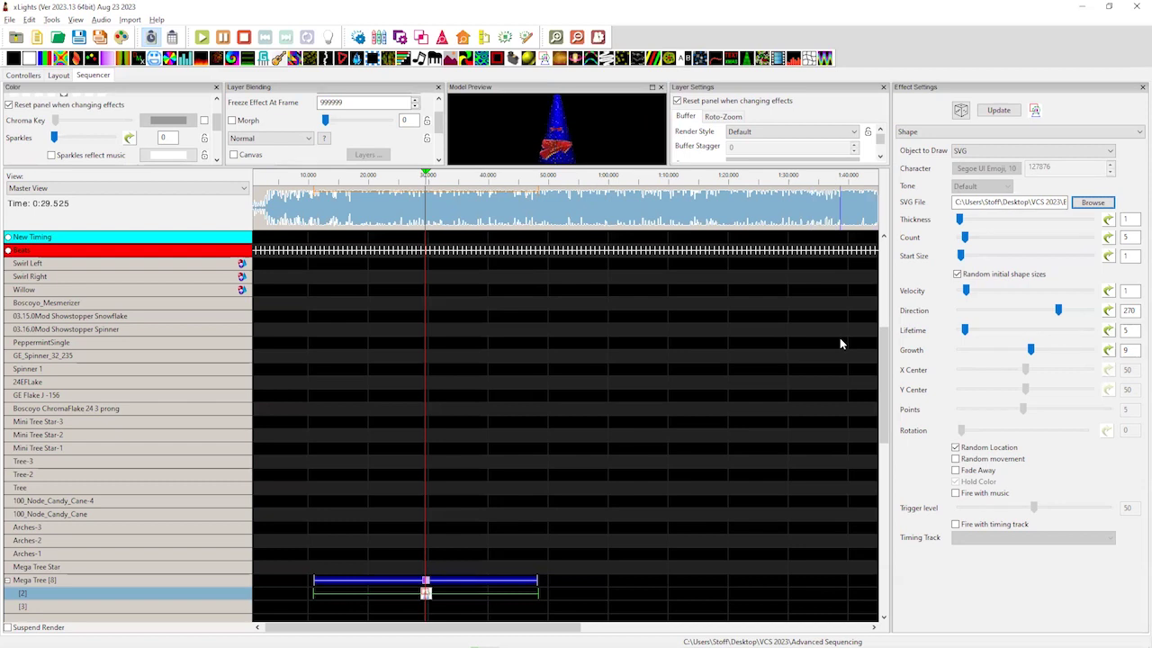
- Set the Shape effect's growth to 5 and its velocity to 0
click(1126, 350)
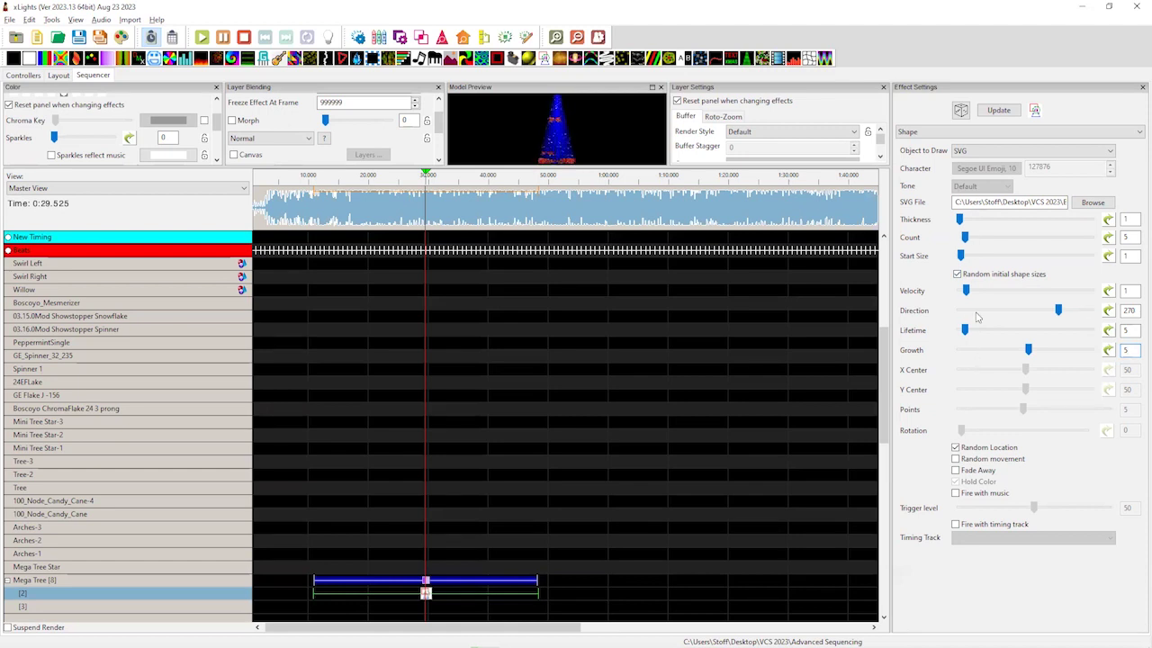
drag(964, 291, 939, 295)
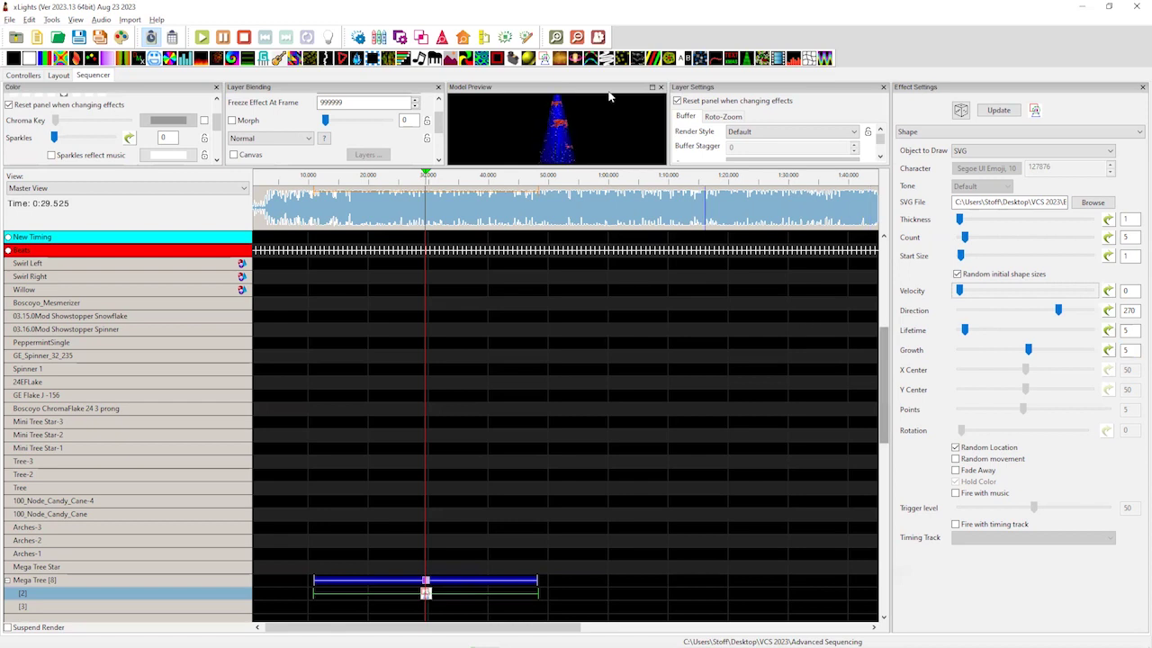
- Undock the model preview to examine the bows on the mega tree at a larger size, and dock it again
double_click(557, 111)
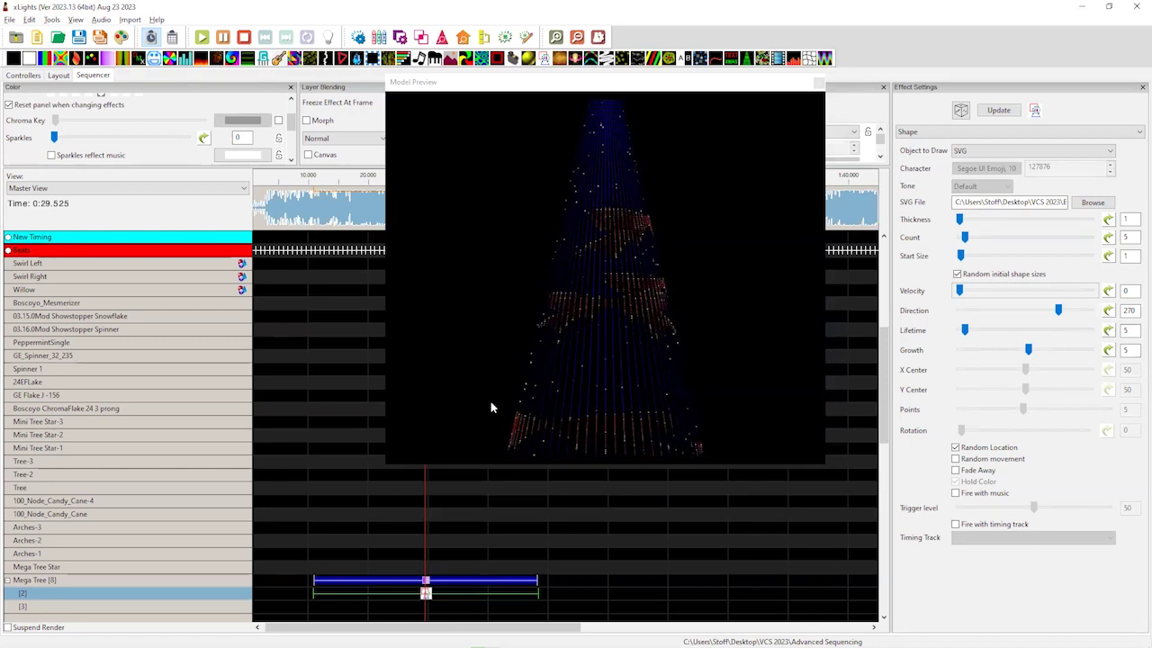
click(585, 95)
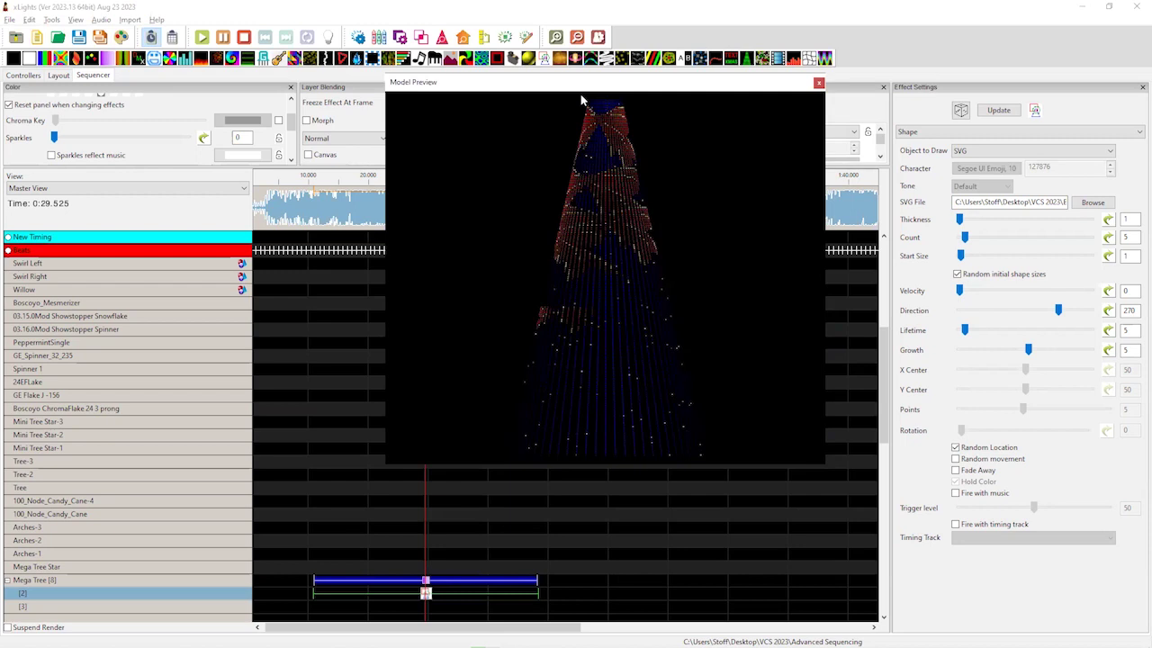
double_click(580, 82)
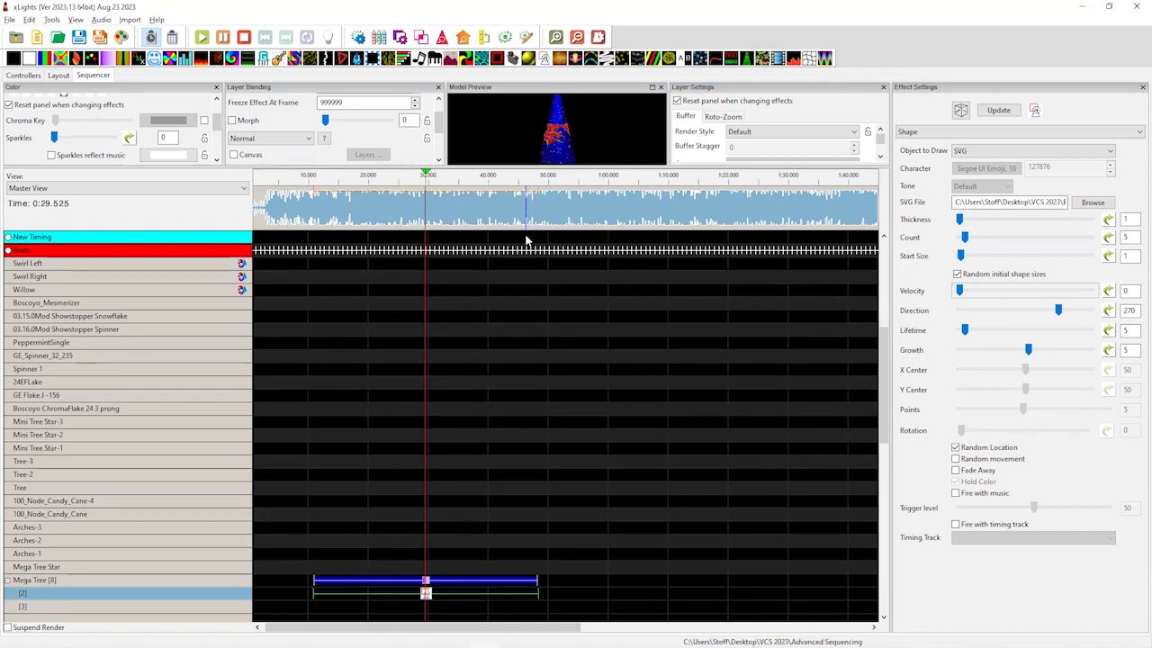
- Minimize xLights, launch Notepad++ and decline its update
click(1081, 8)
mouse_move(379, 619)
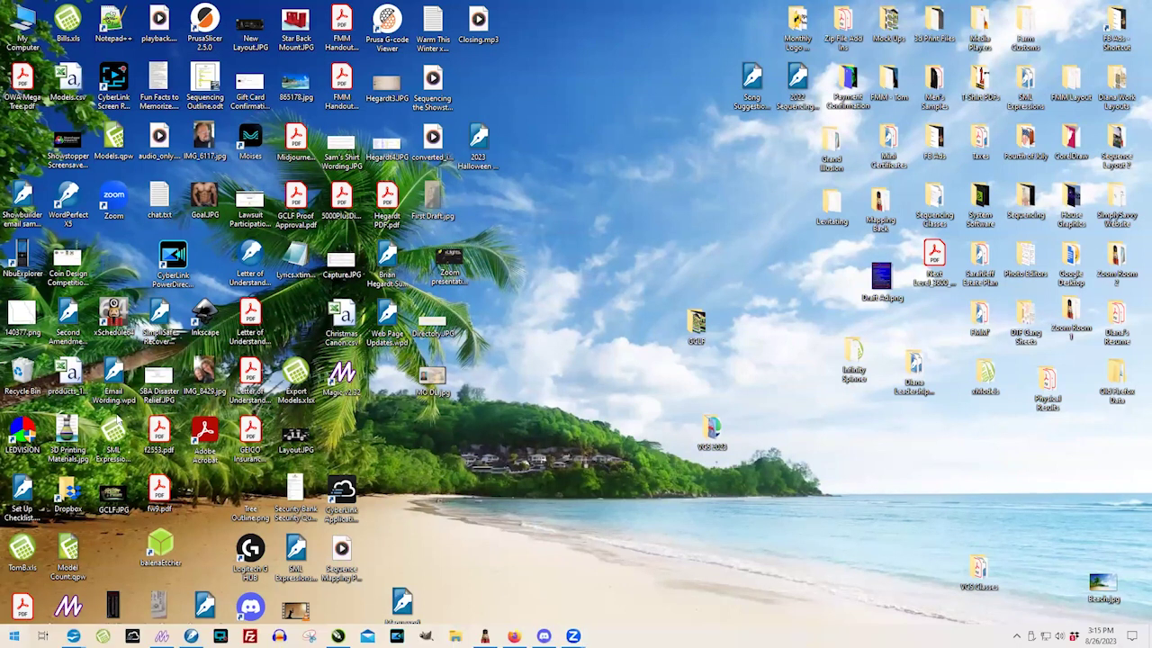
key(super)
scroll(115, 454, down, 8)
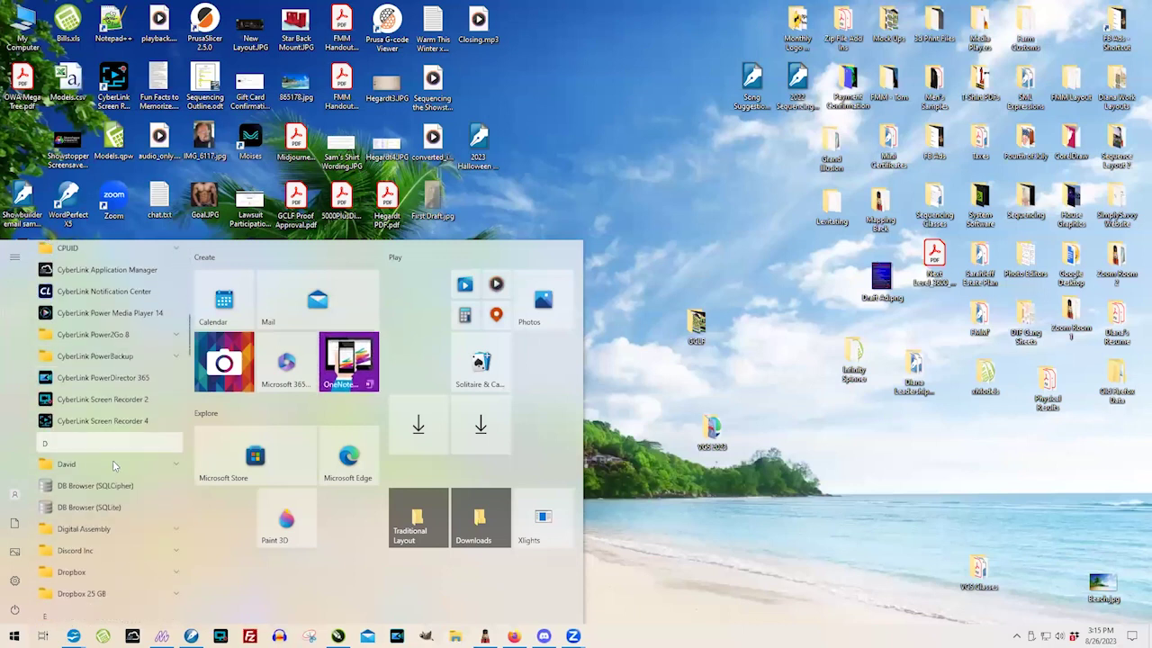
scroll(98, 499, down, 10)
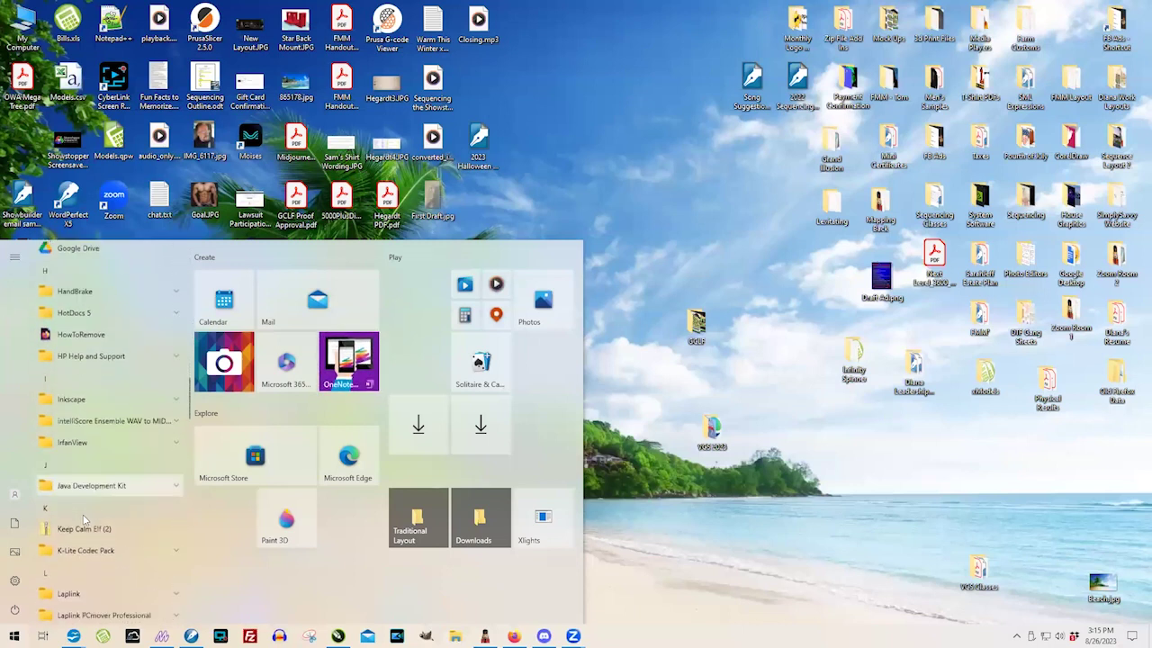
scroll(80, 524, down, 3)
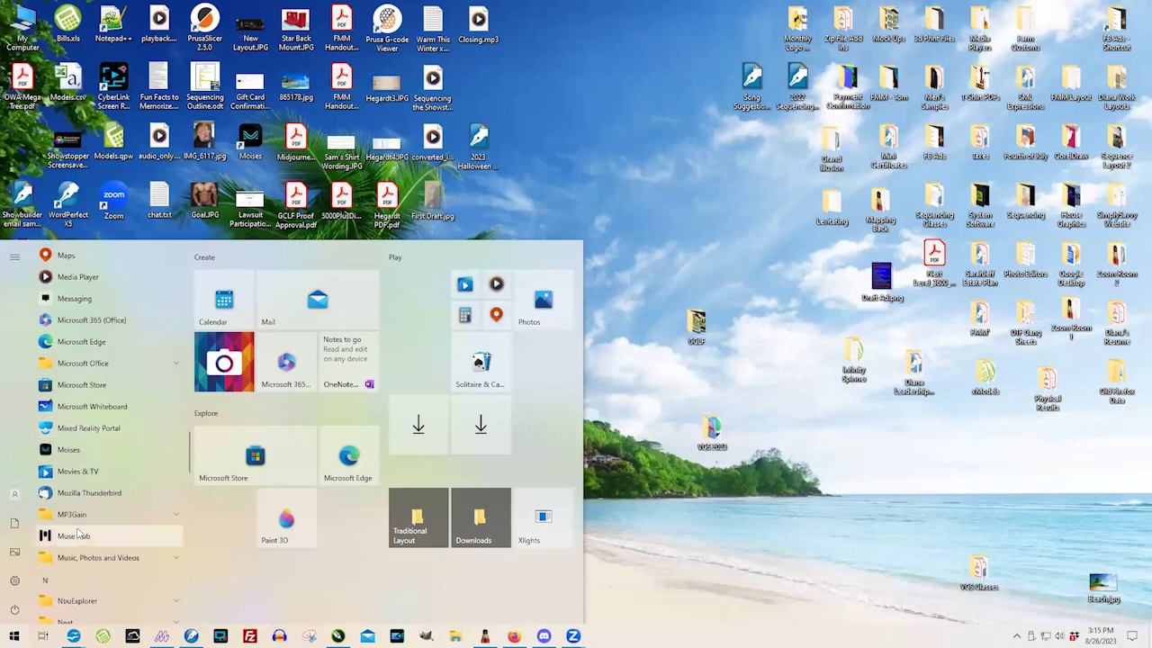
scroll(78, 535, down, 5)
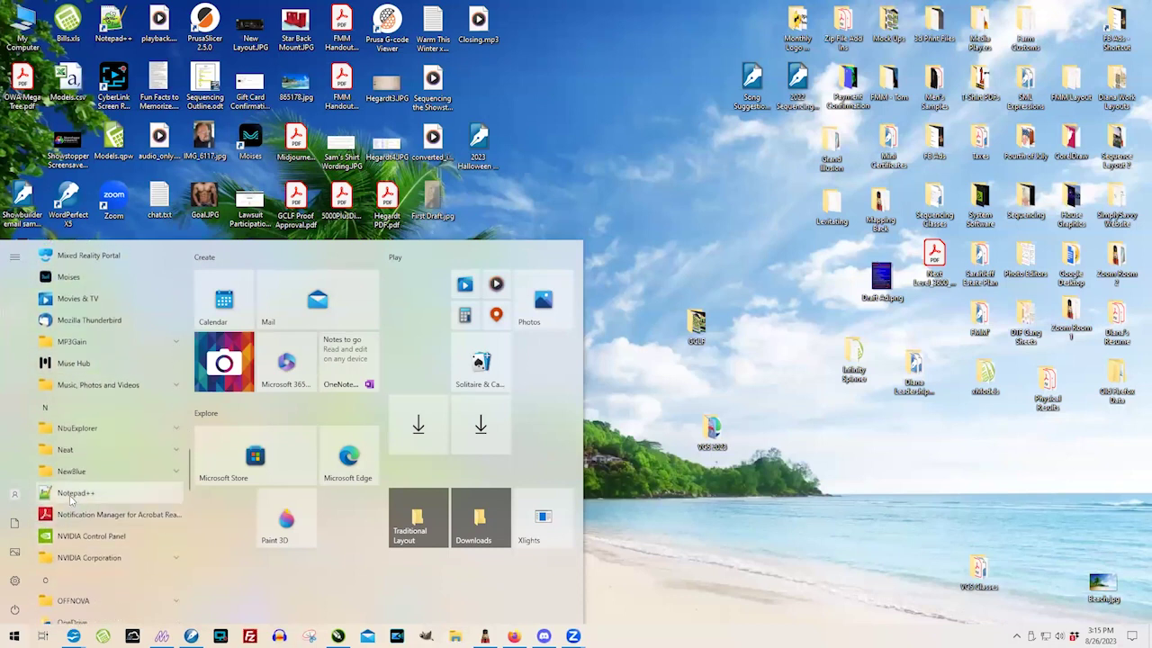
click(76, 493)
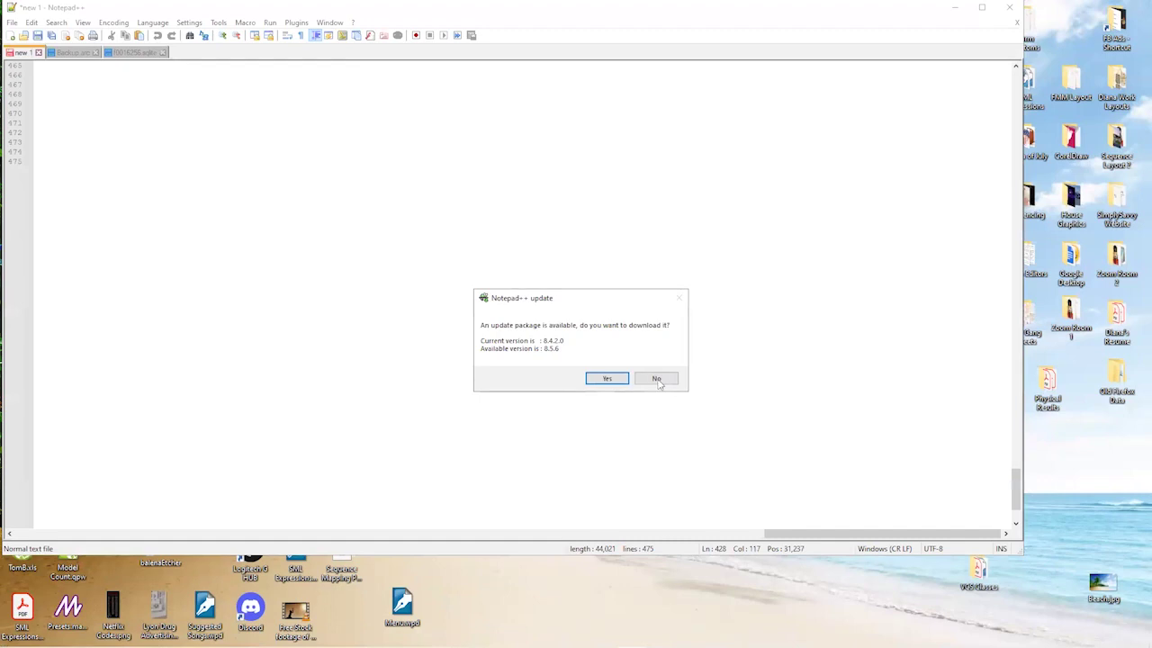
click(658, 379)
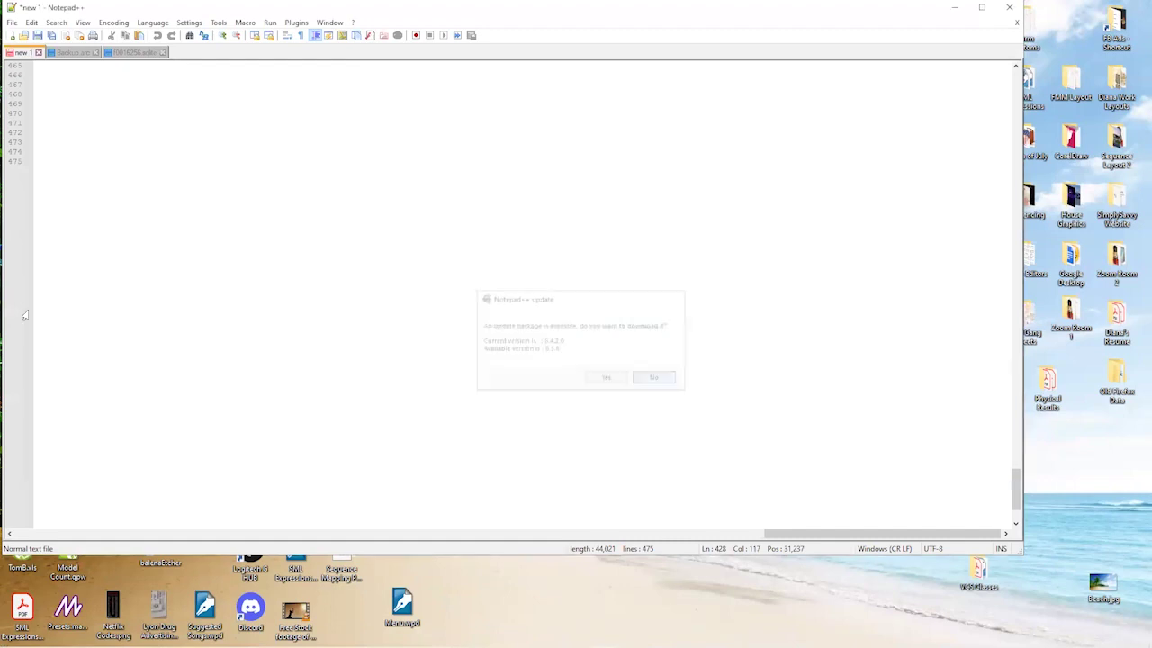
- Open Bow.svg from the VCS 2023 folder in the text editor
click(13, 23)
key(Escape)
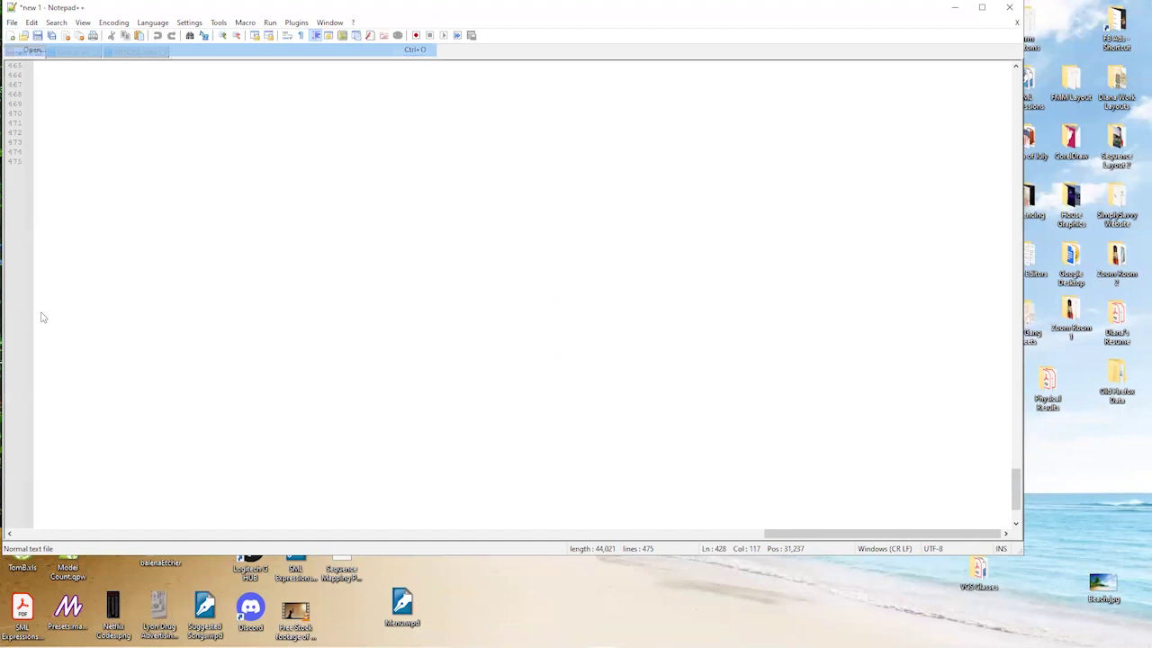
key(ctrl+o)
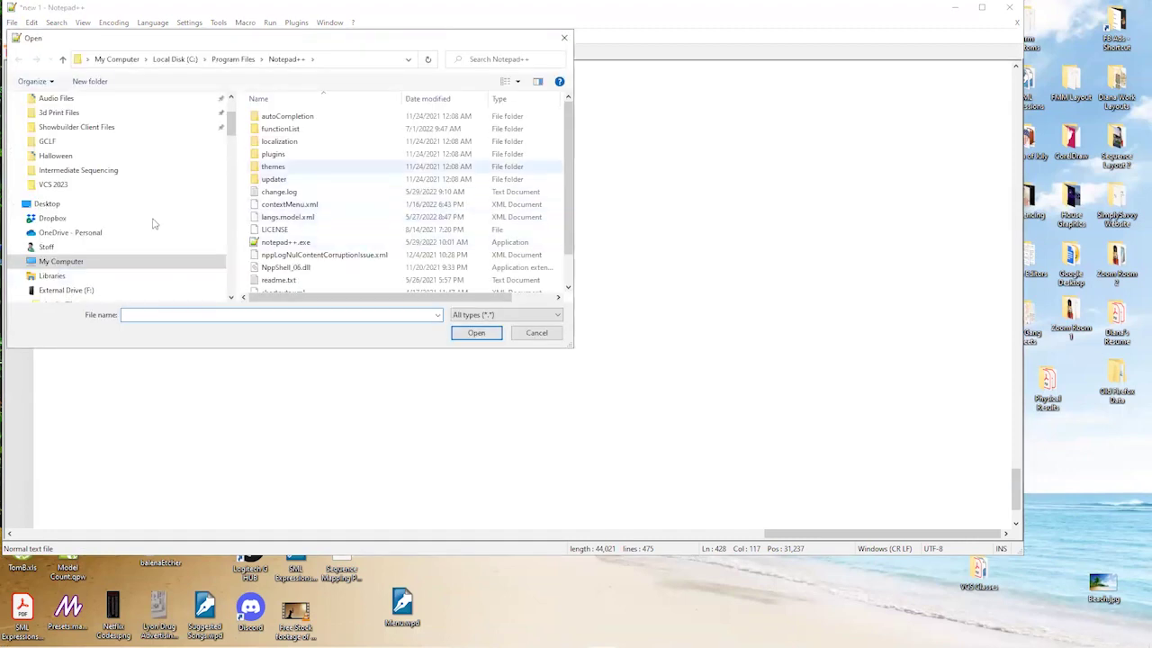
drag(228, 130, 232, 100)
click(63, 275)
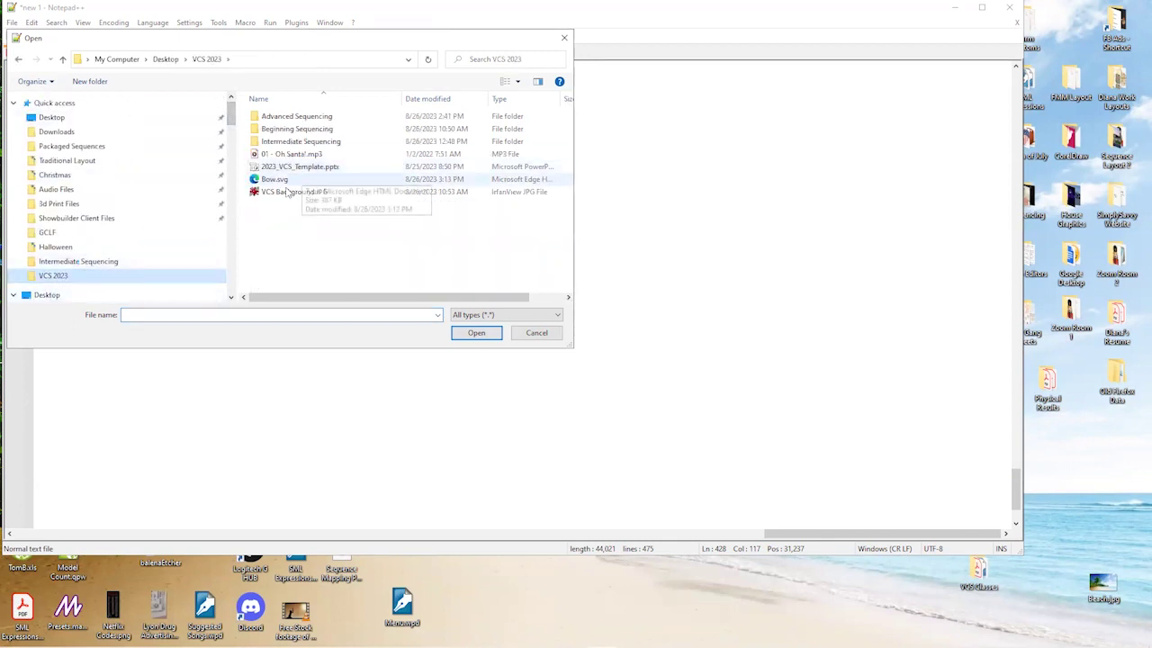
click(297, 179)
click(476, 332)
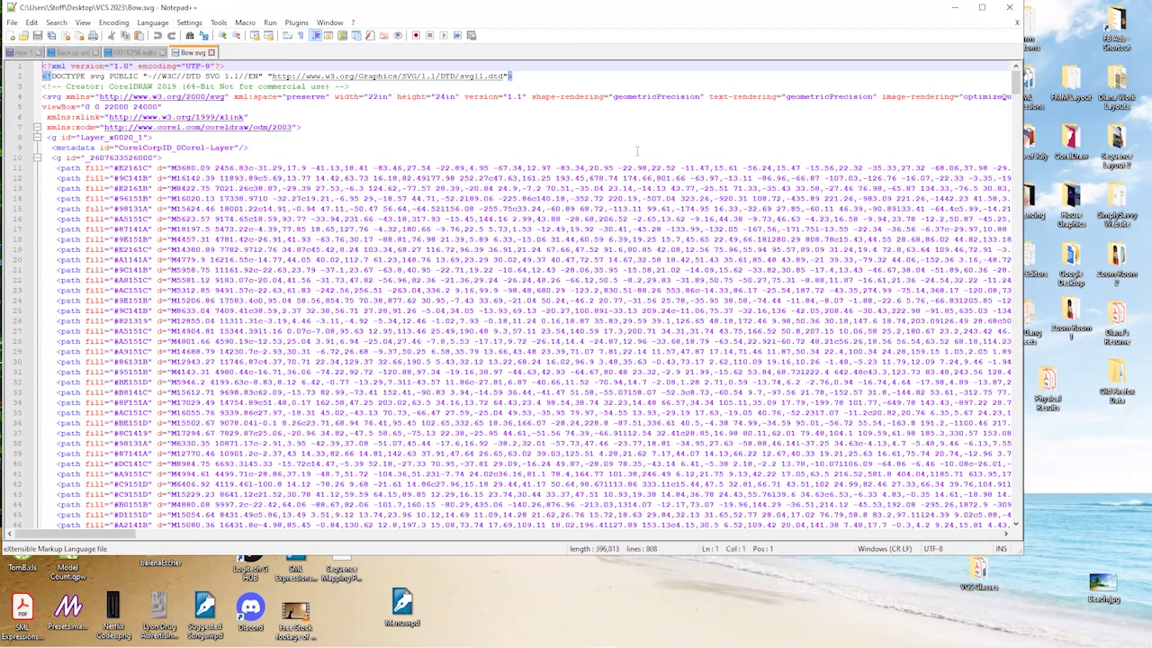
- Maximize the editor window and look through the path and fill color entries in the Bow.svg code
click(982, 8)
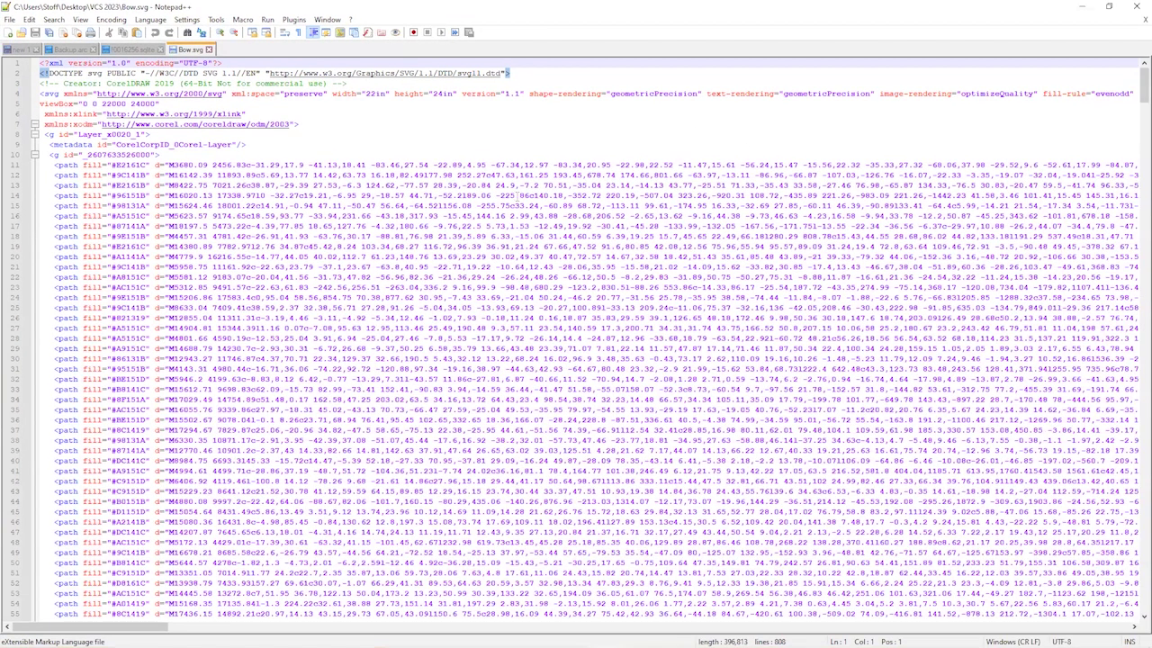
scroll(520, 194, down, 1)
scroll(518, 196, down, 1)
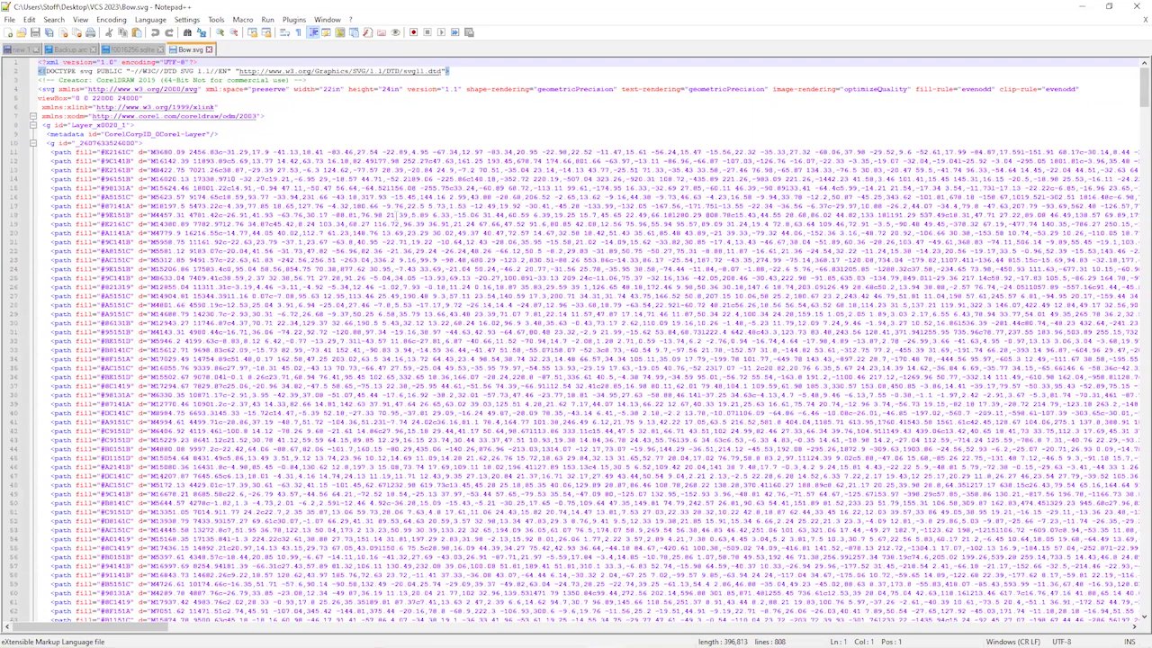
scroll(517, 196, up, 1)
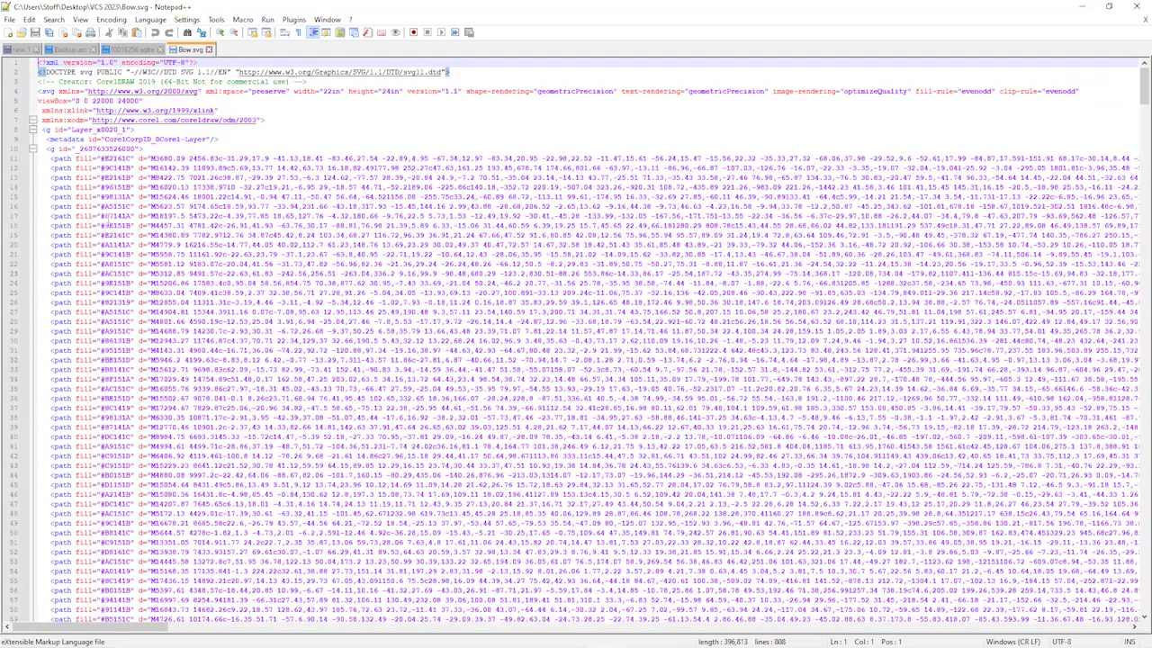
scroll(517, 195, up, 1)
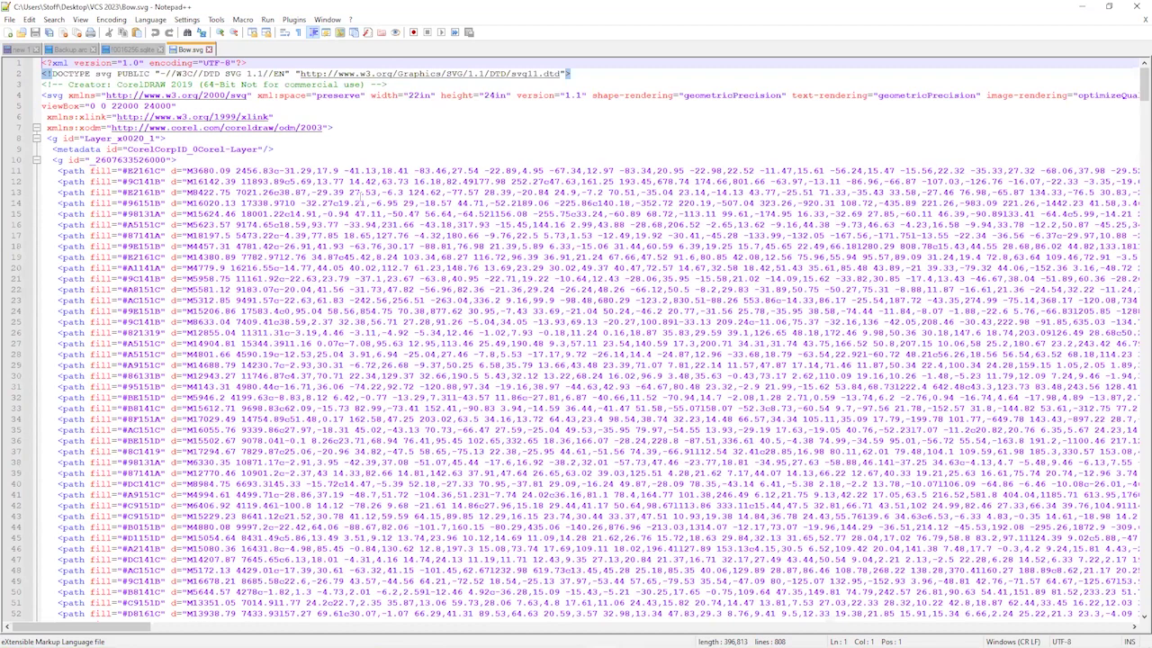
scroll(360, 191, down, 10)
scroll(360, 191, down, 14)
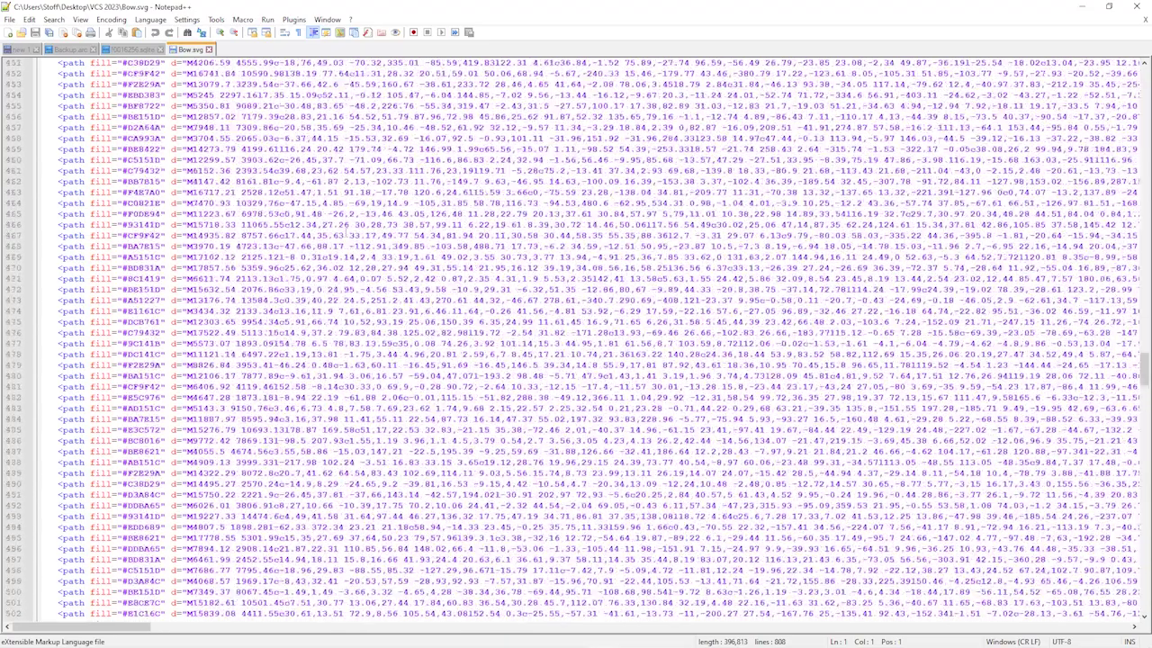
- Look through the remaining path entries in Bow.svg, return to the beginning of the code, and close the text editor
scroll(576, 342, down, 10)
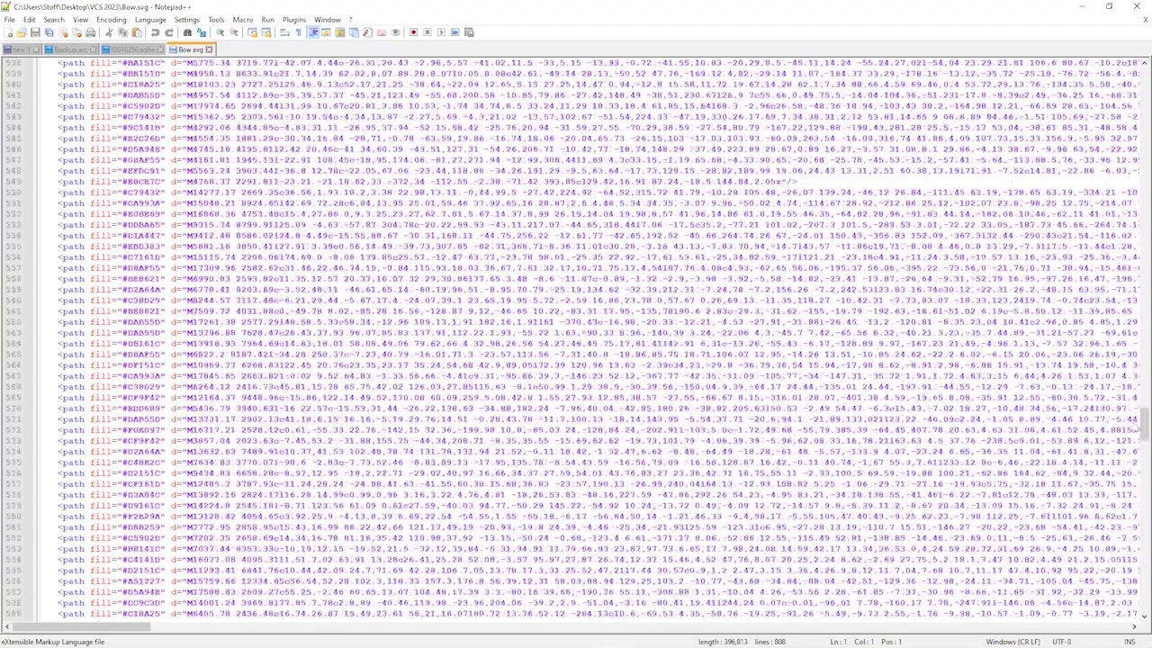
drag(1143, 423, 1141, 68)
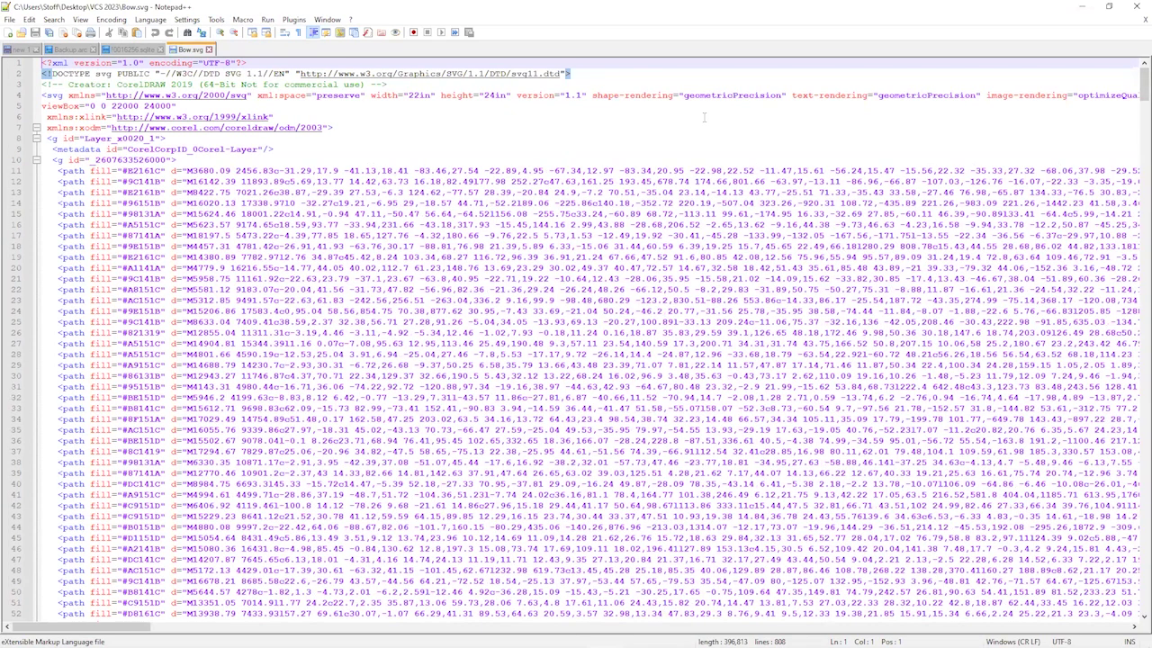
click(1136, 7)
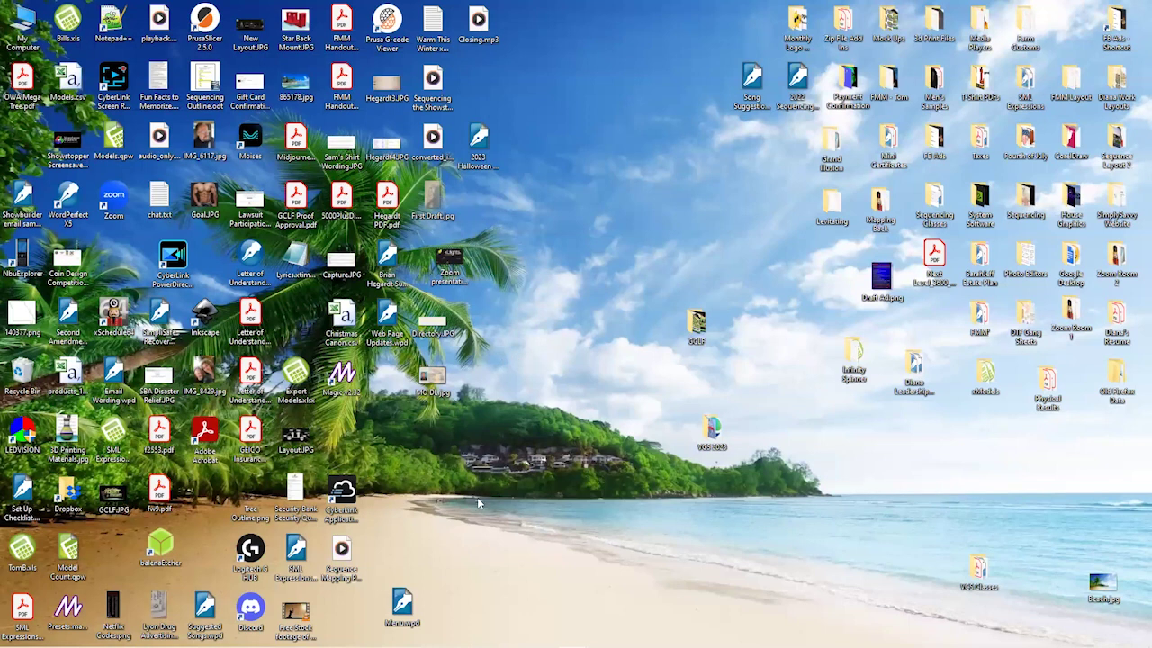
- Switch back to xLights and delete the Color Wash and Shape effects from the Mega Tree's layers
click(484, 636)
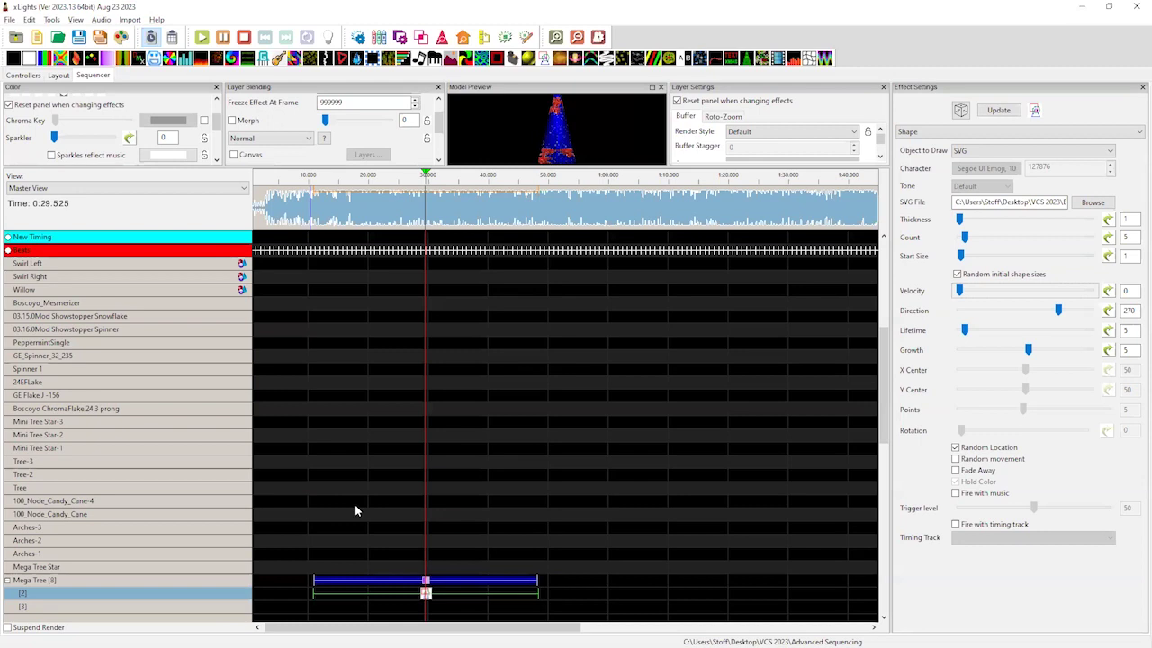
click(426, 582)
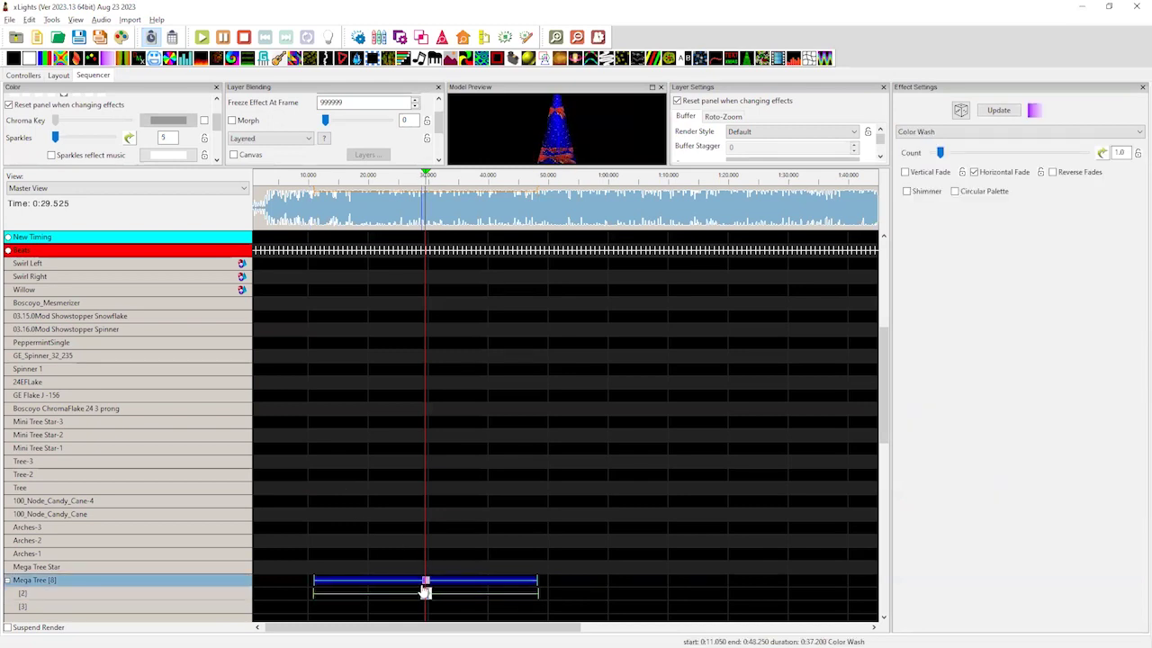
key(Delete)
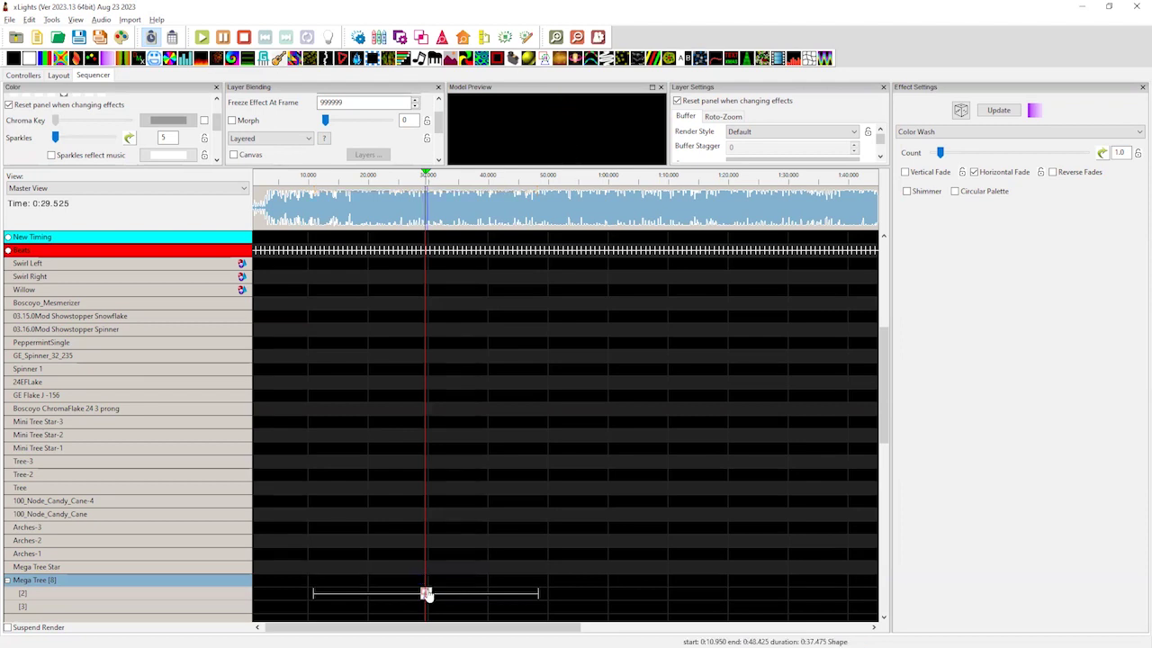
click(426, 594)
key(Delete)
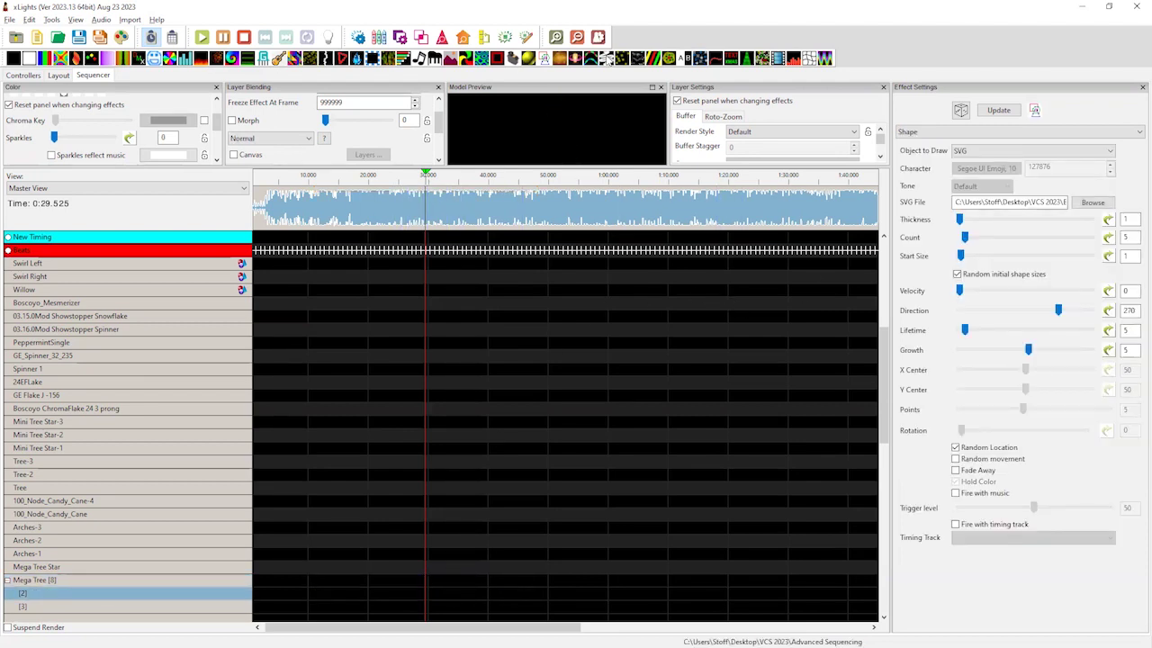
- Add a Sketch effect to the Mega Tree from about 10 to 59 seconds and show the Effect Assist window
mouse_move(610, 59)
mouse_down()
mouse_move(363, 534)
mouse_move(303, 592)
mouse_move(329, 583)
mouse_move(603, 609)
mouse_up()
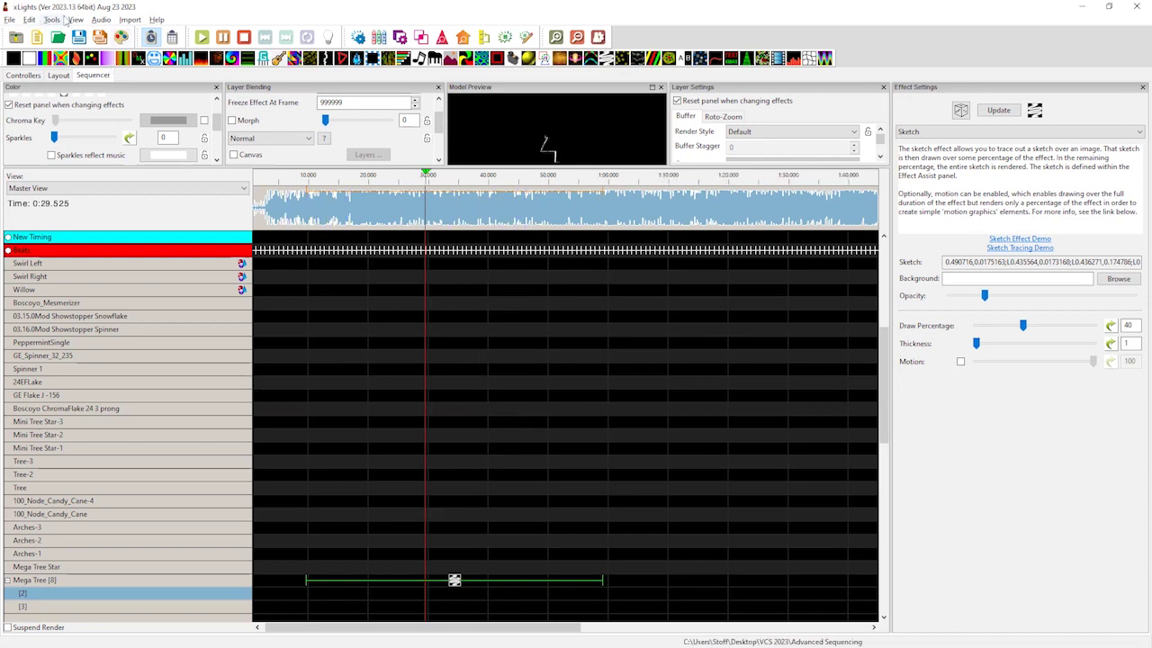
click(72, 19)
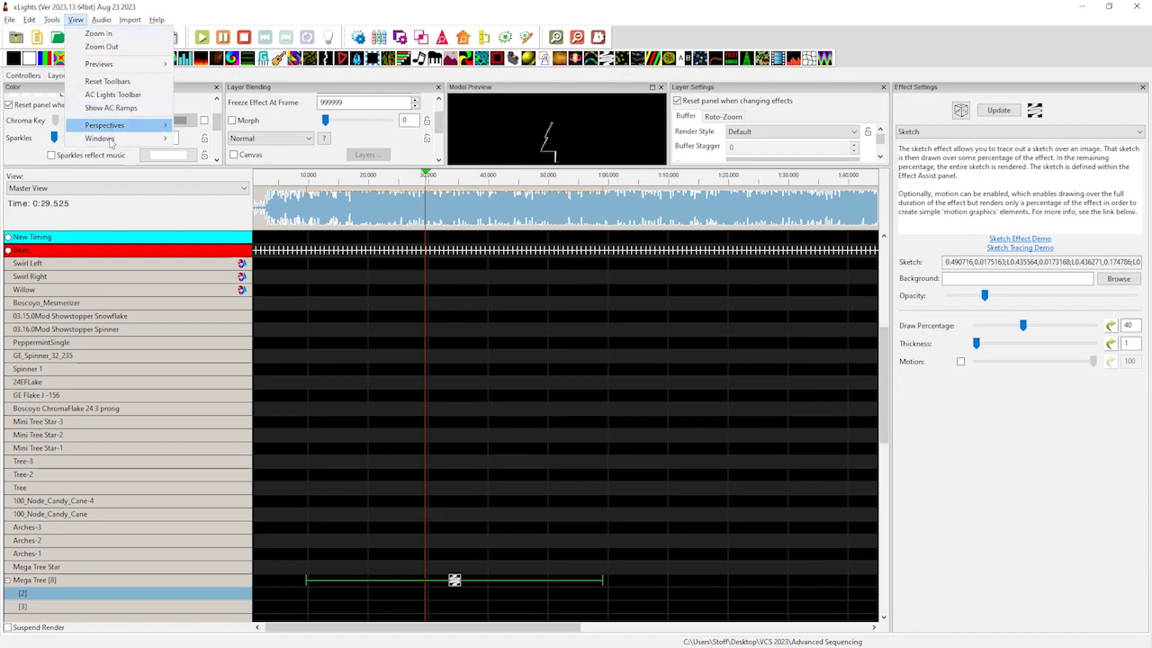
mouse_move(113, 142)
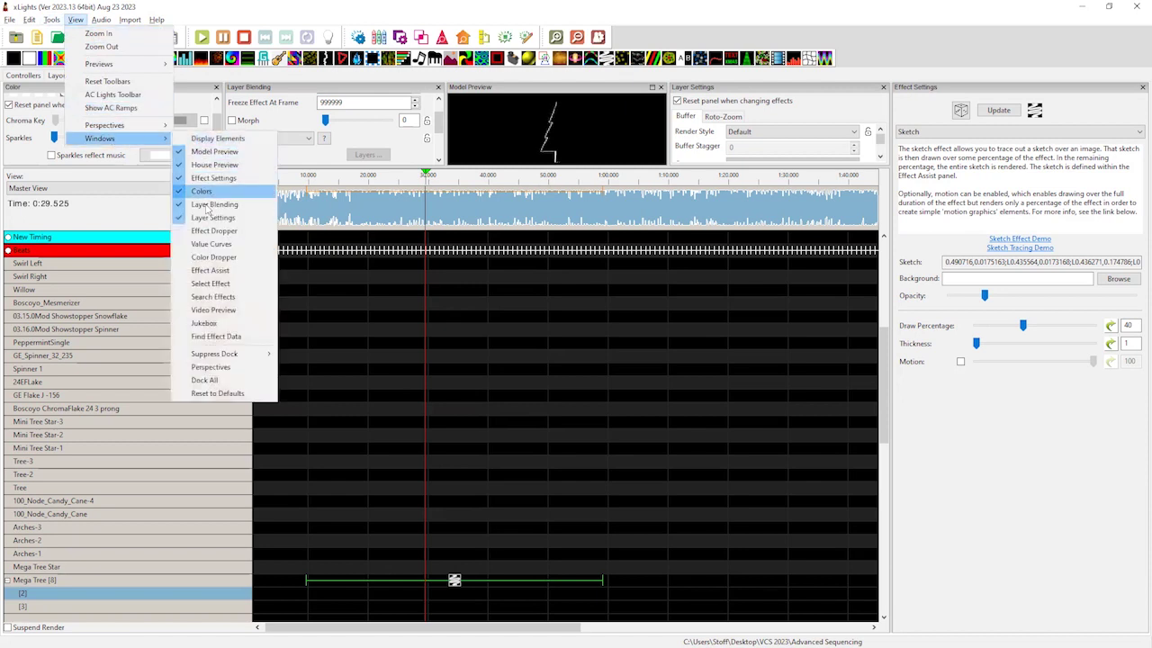
click(225, 258)
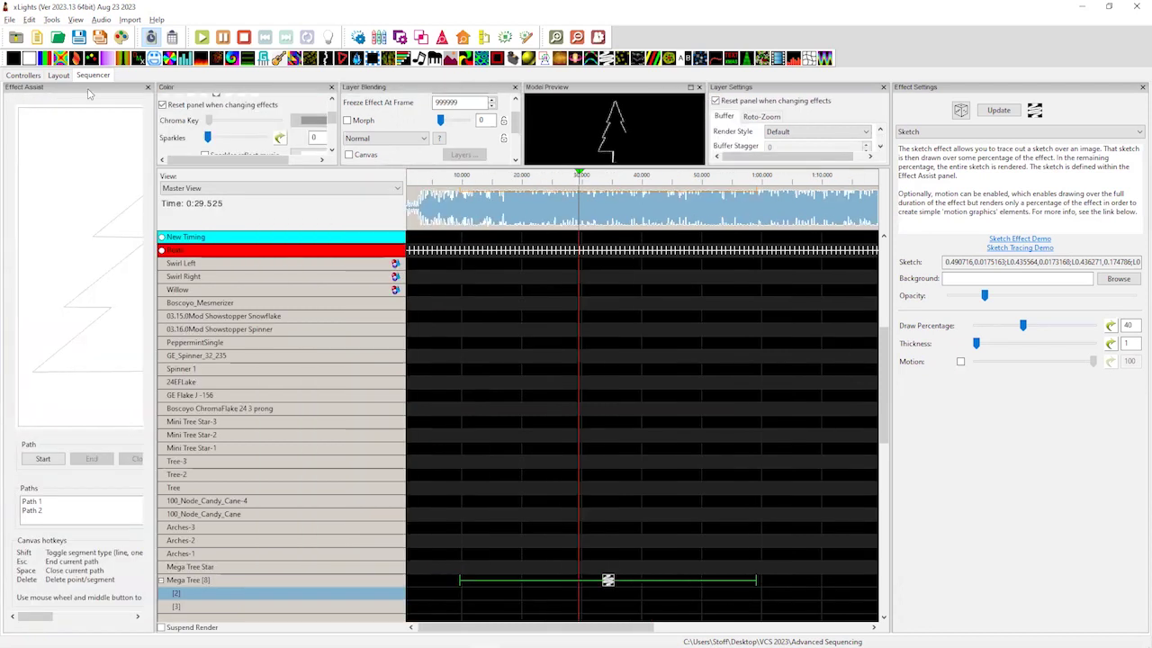
- Undock the Effect Assist window and enlarge it to show the sketch canvas together with its path controls
drag(106, 101, 657, 175)
drag(925, 84, 916, 58)
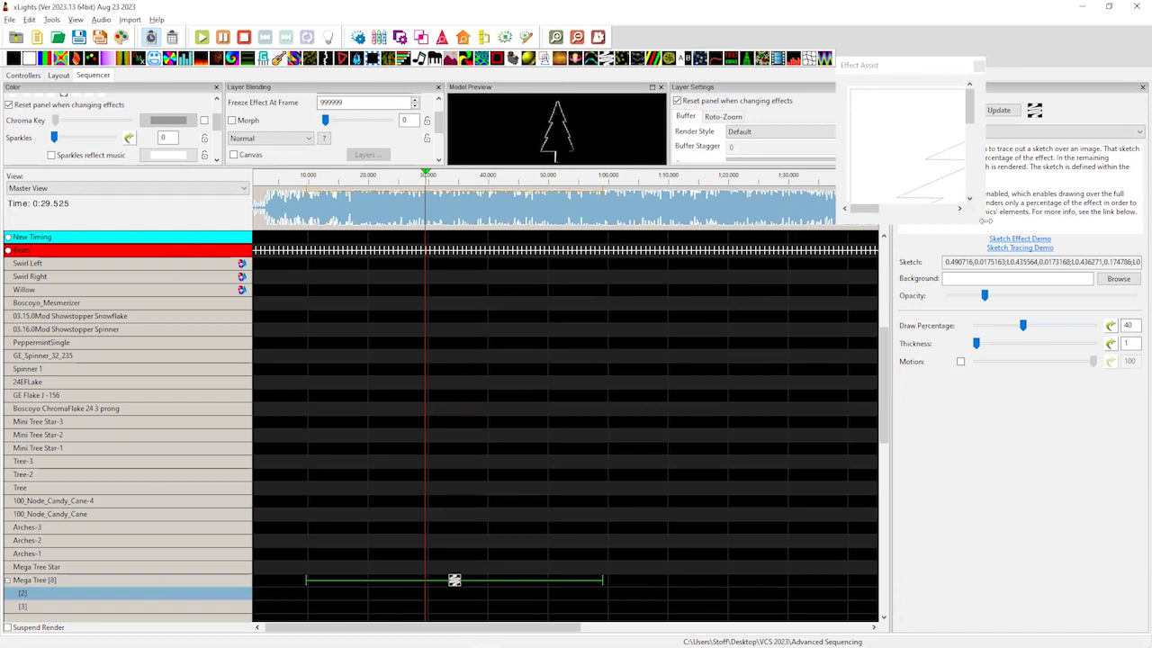
drag(987, 220, 1098, 225)
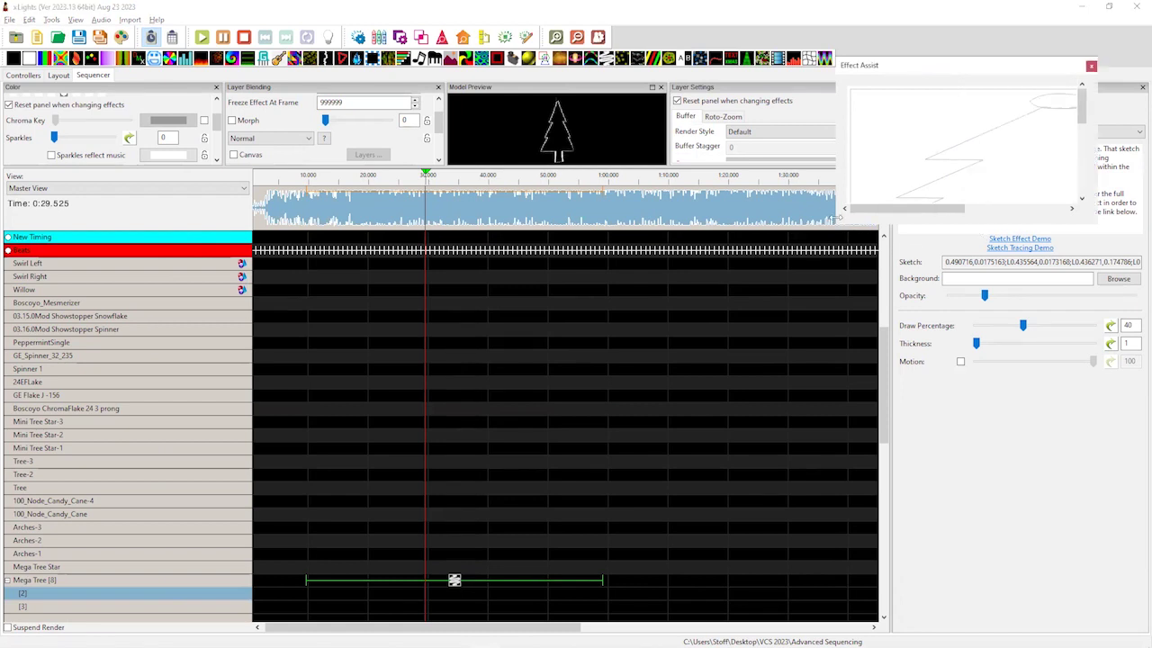
drag(837, 219, 705, 217)
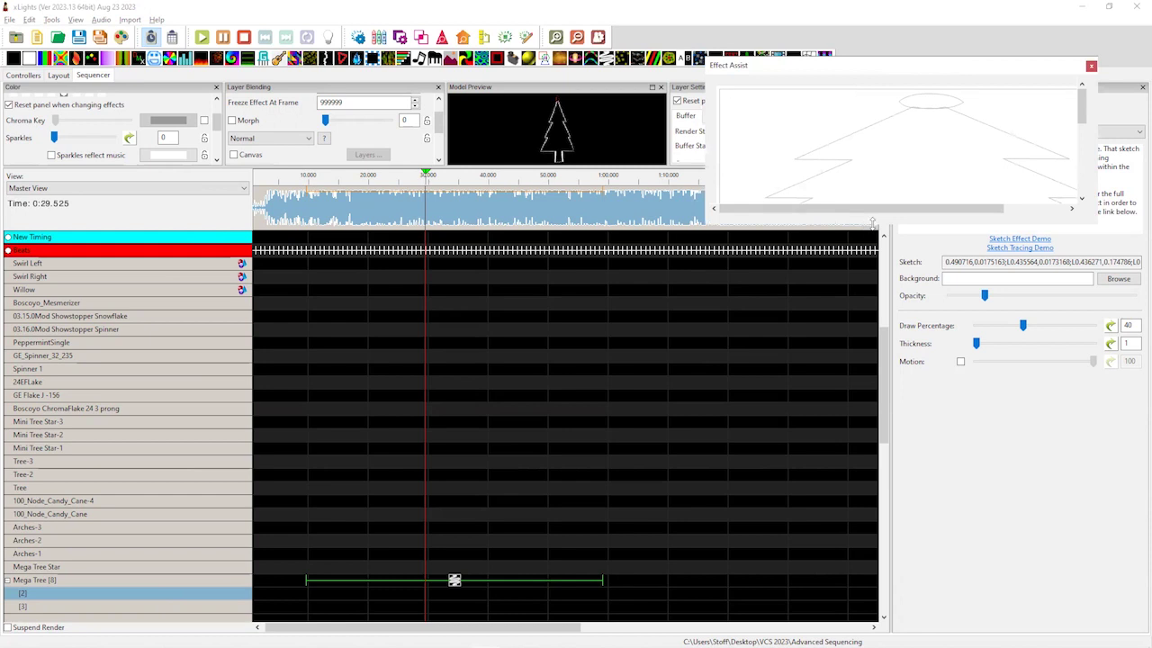
drag(873, 223, 897, 540)
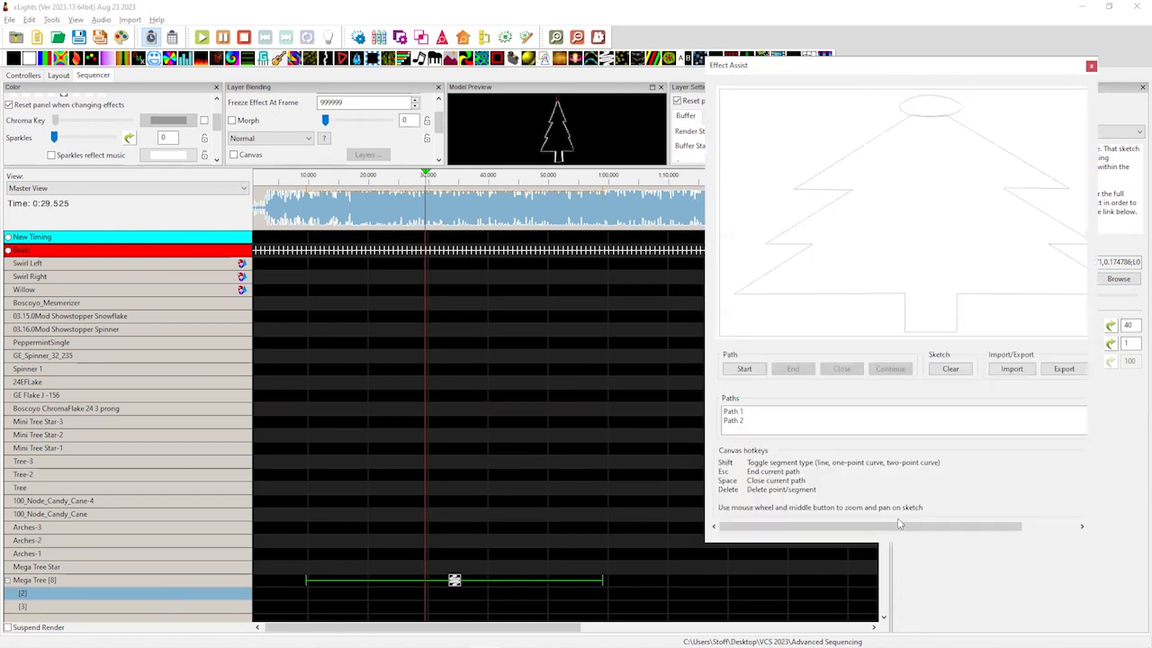
- Highlight Path 1 and Path 2 of the default tree sketch in turn, and clear the whole sketch
click(733, 412)
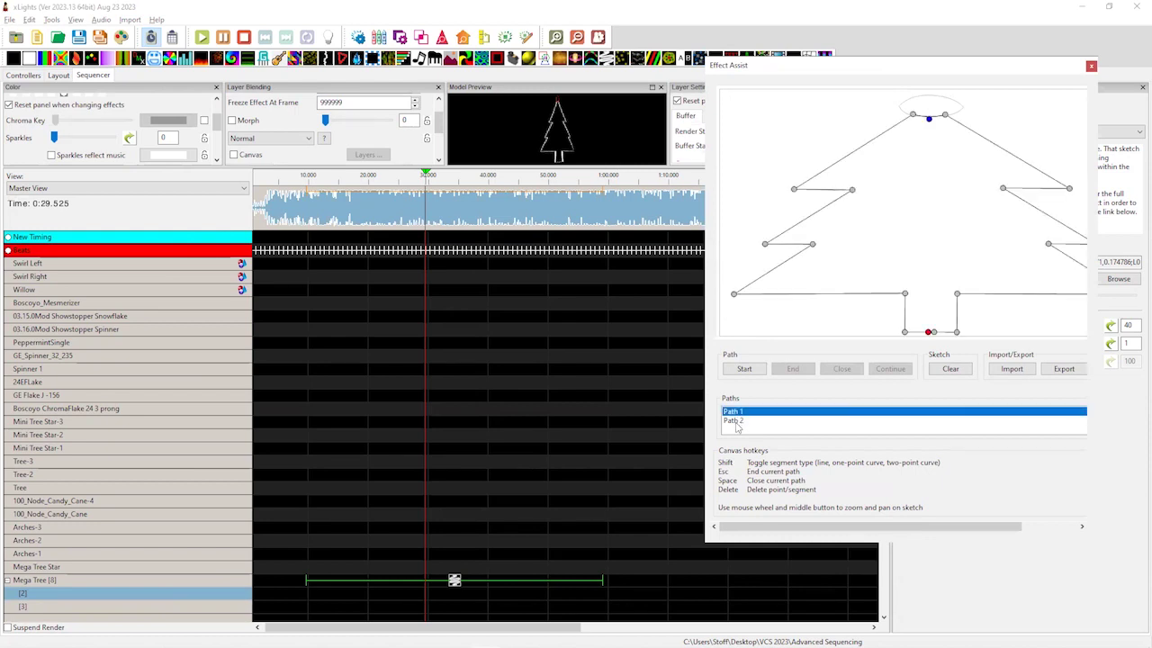
click(735, 422)
click(736, 412)
click(736, 421)
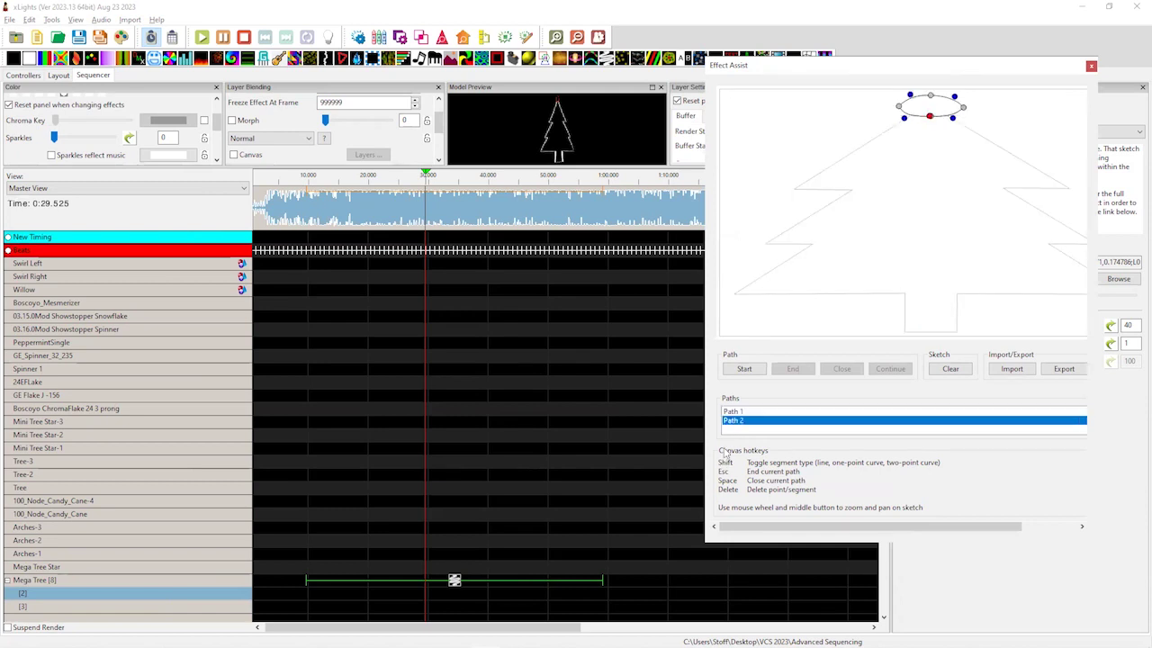
click(952, 370)
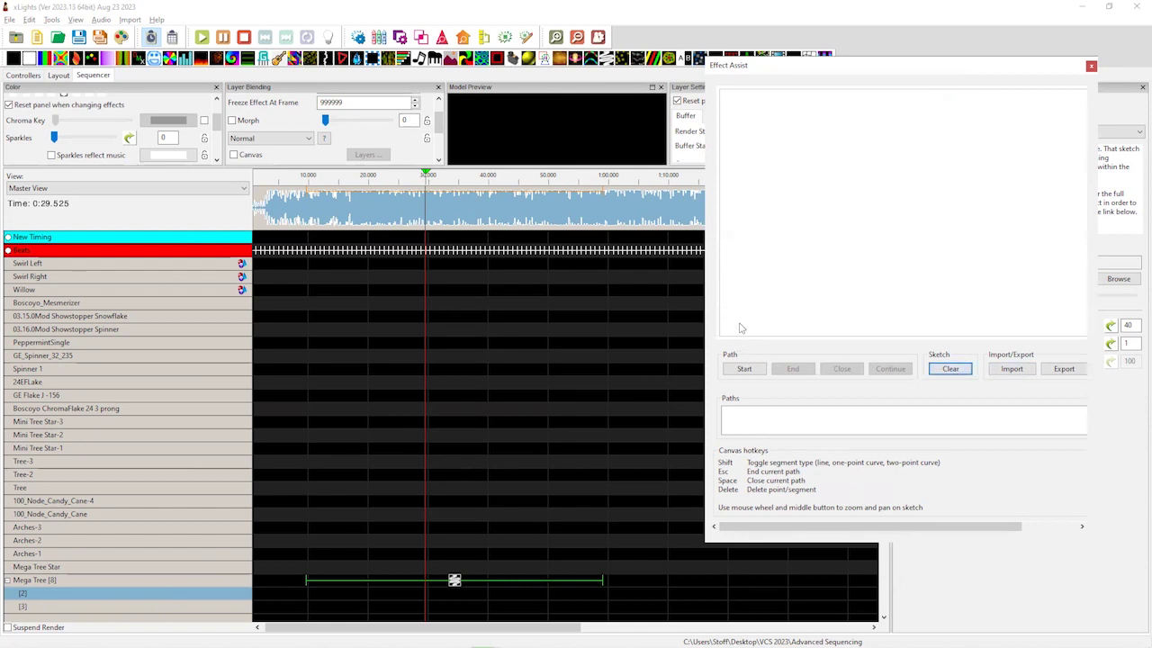
- Draw a single-segment path across the lower part of the sketch canvas and bend it into a downward-sagging curve
click(743, 369)
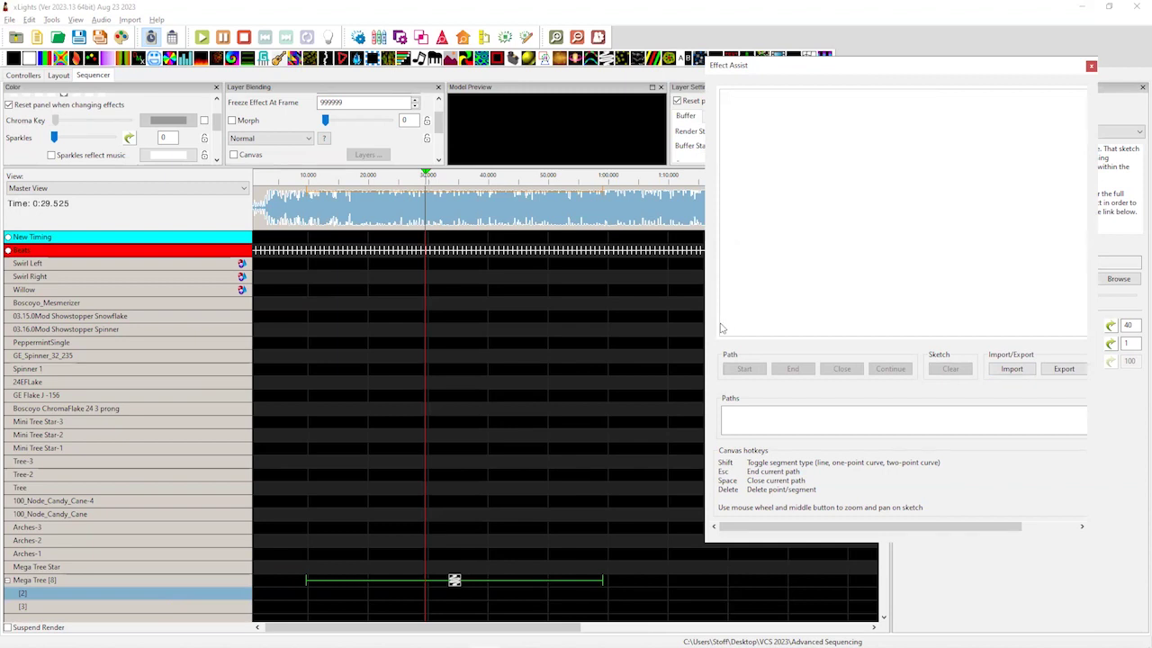
click(721, 326)
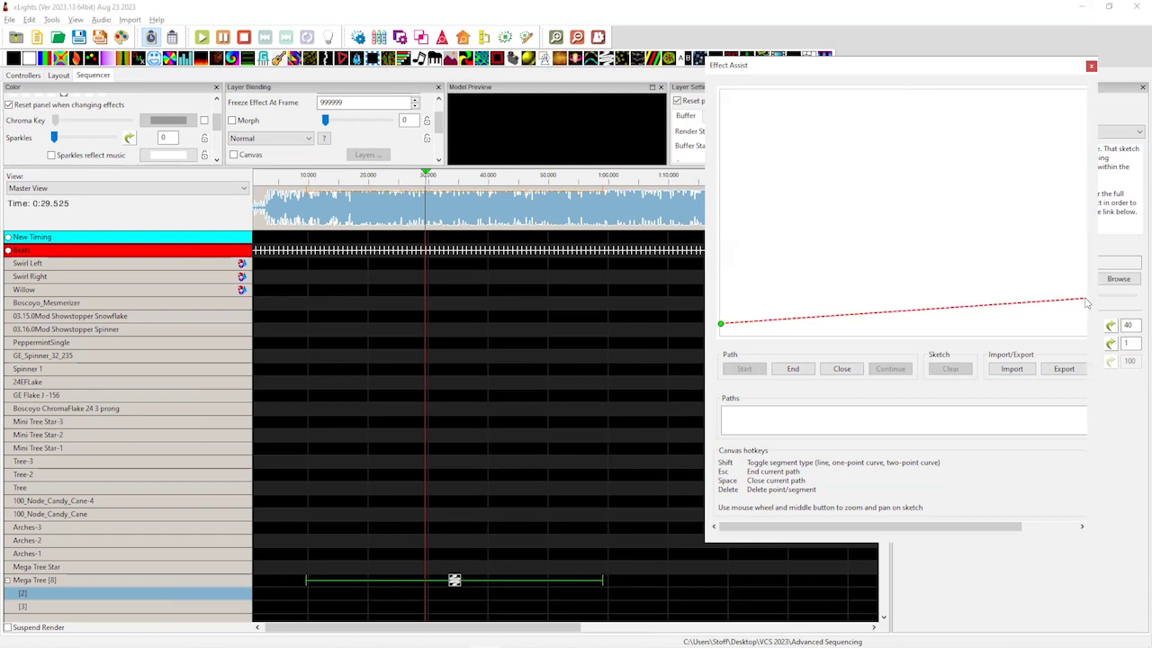
click(1084, 300)
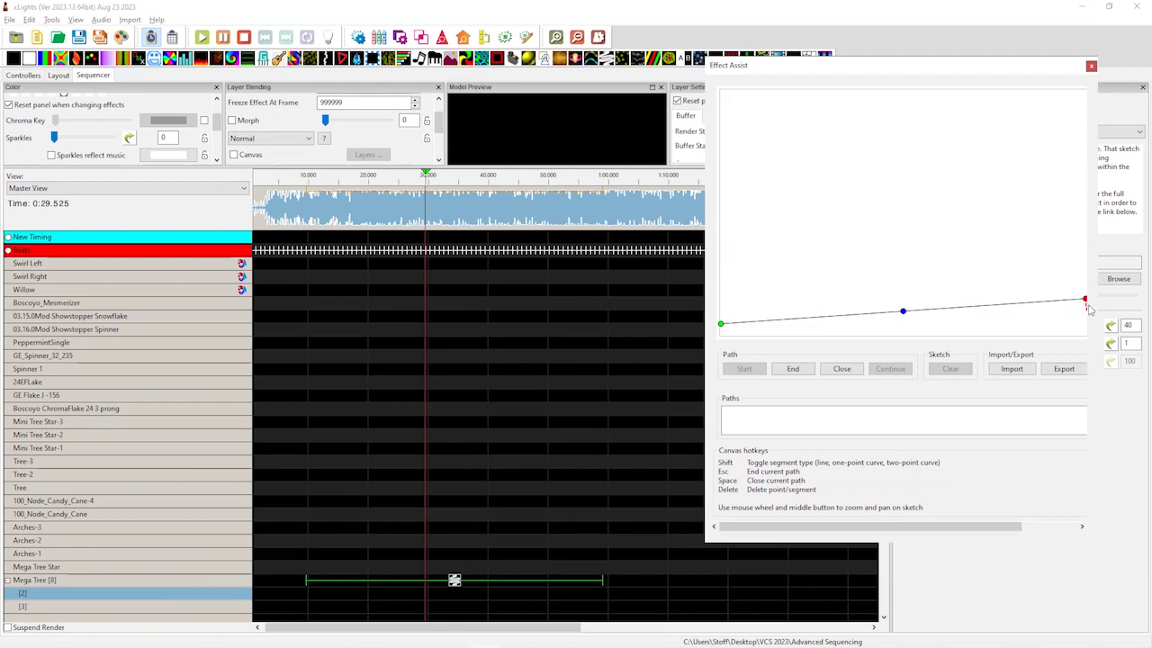
key(Escape)
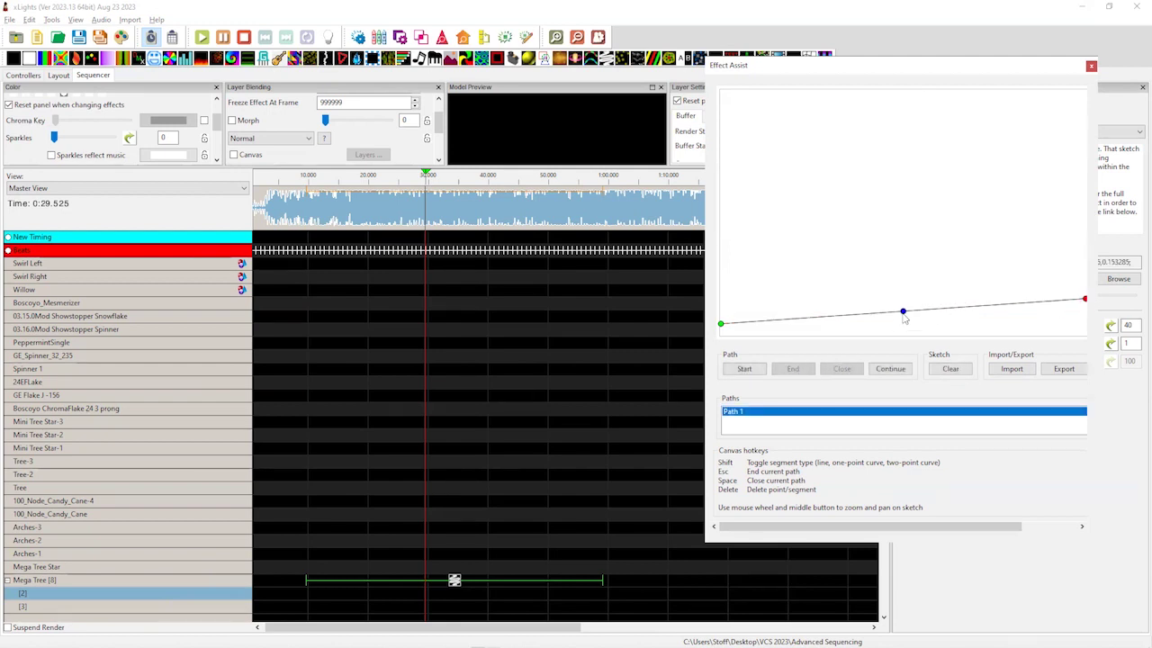
mouse_move(904, 313)
mouse_down()
mouse_move(895, 303)
mouse_move(1035, 338)
mouse_up()
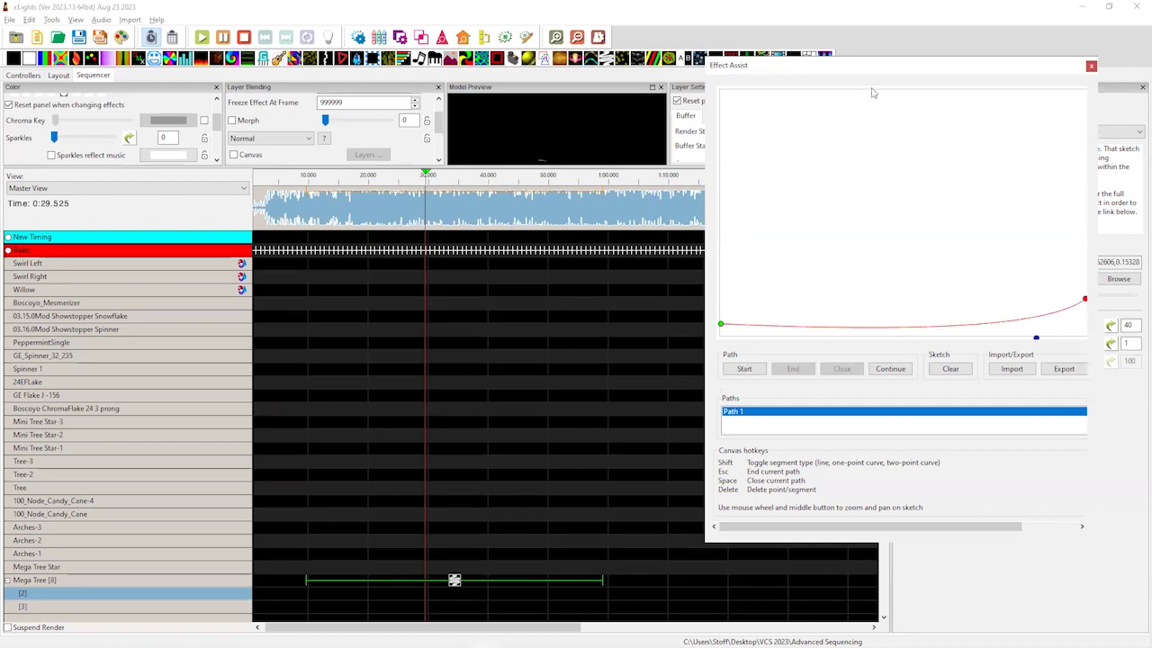
- Move Effect Assist aside, undock the Model Preview to check the sketched curve at a larger size, and dock it again
drag(902, 67, 927, 78)
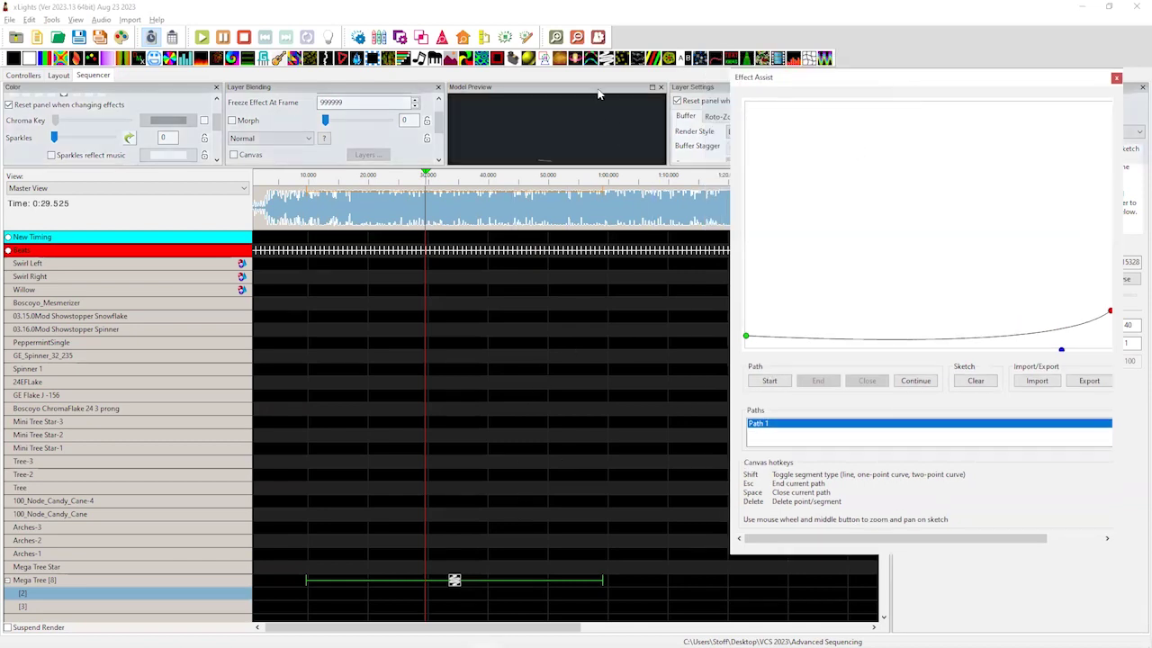
double_click(582, 95)
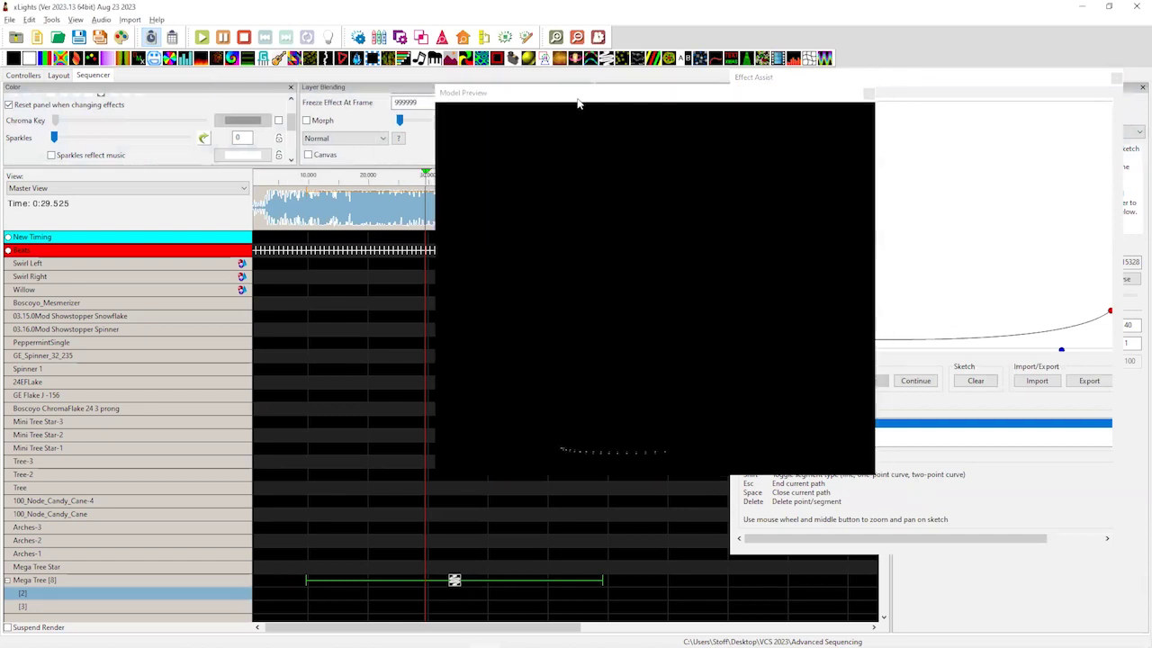
click(882, 92)
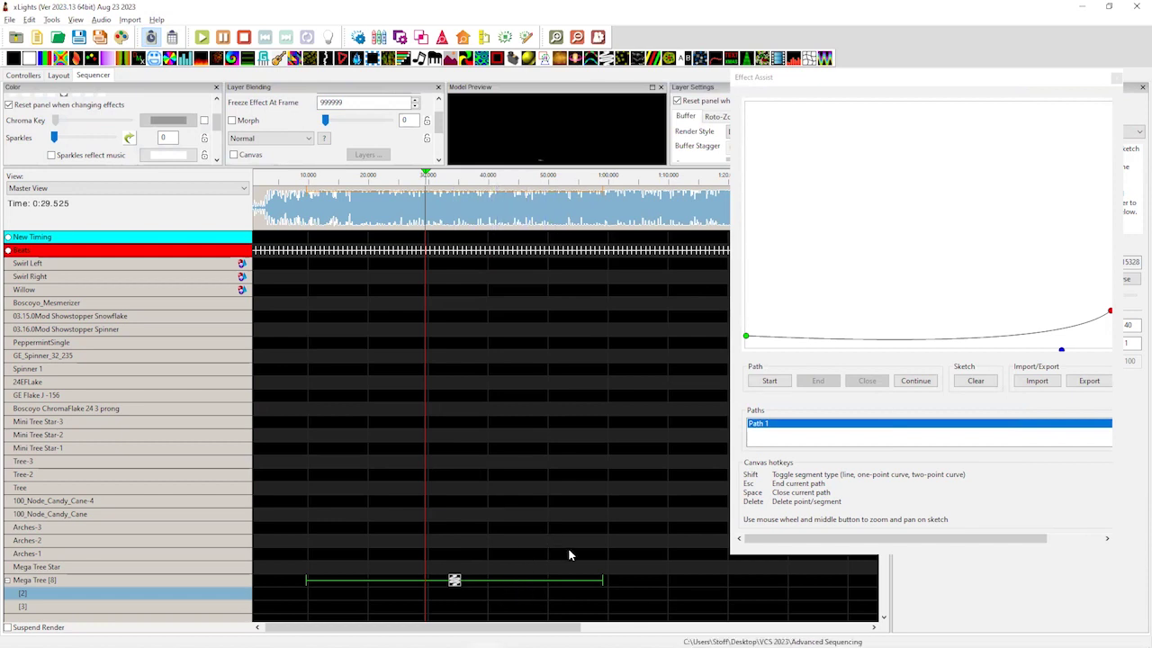
- Shorten the Mega Tree's Sketch effect to end at about 29 seconds and float the Model Preview beside Effect Assist
drag(602, 580, 421, 583)
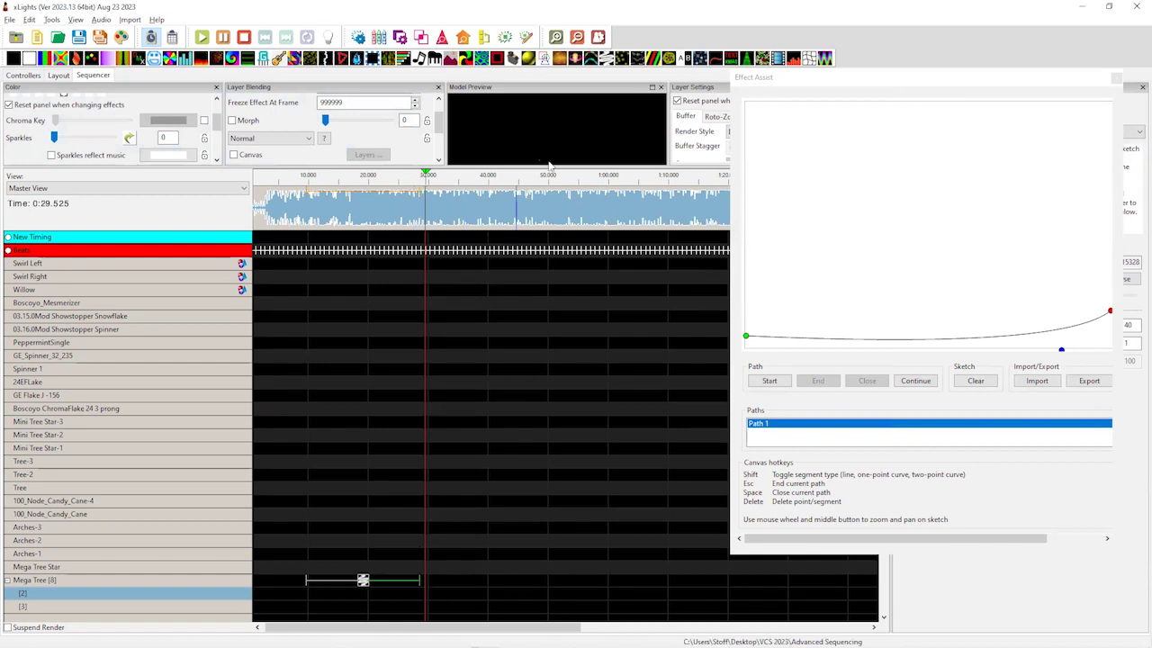
drag(537, 106, 397, 98)
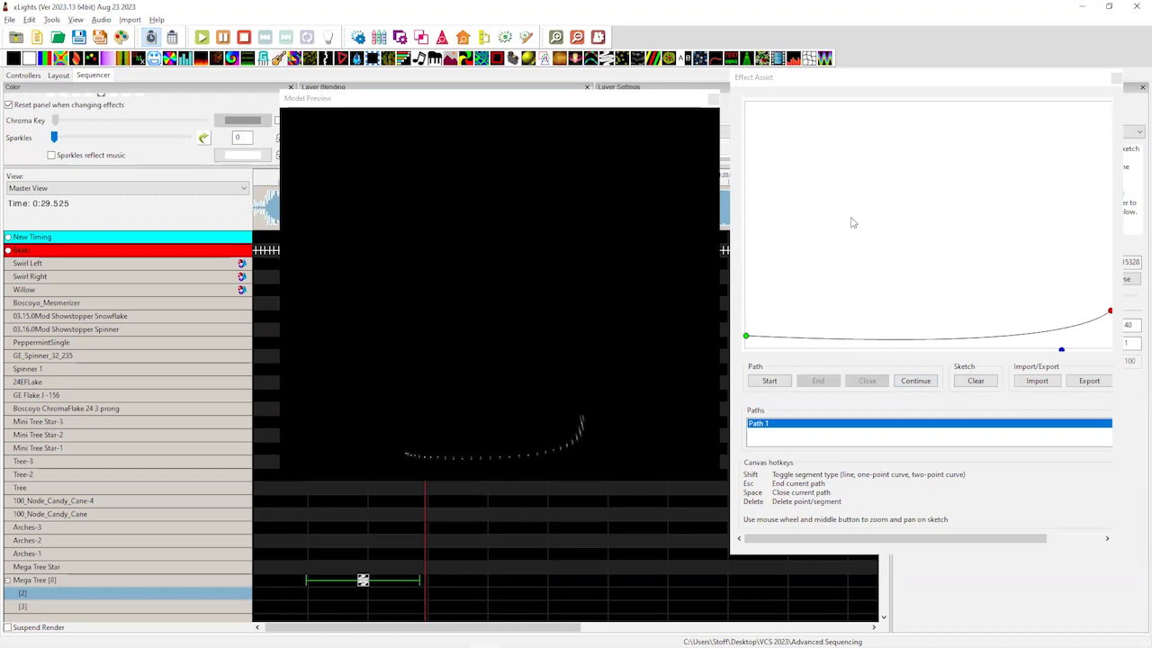
drag(946, 80, 919, 84)
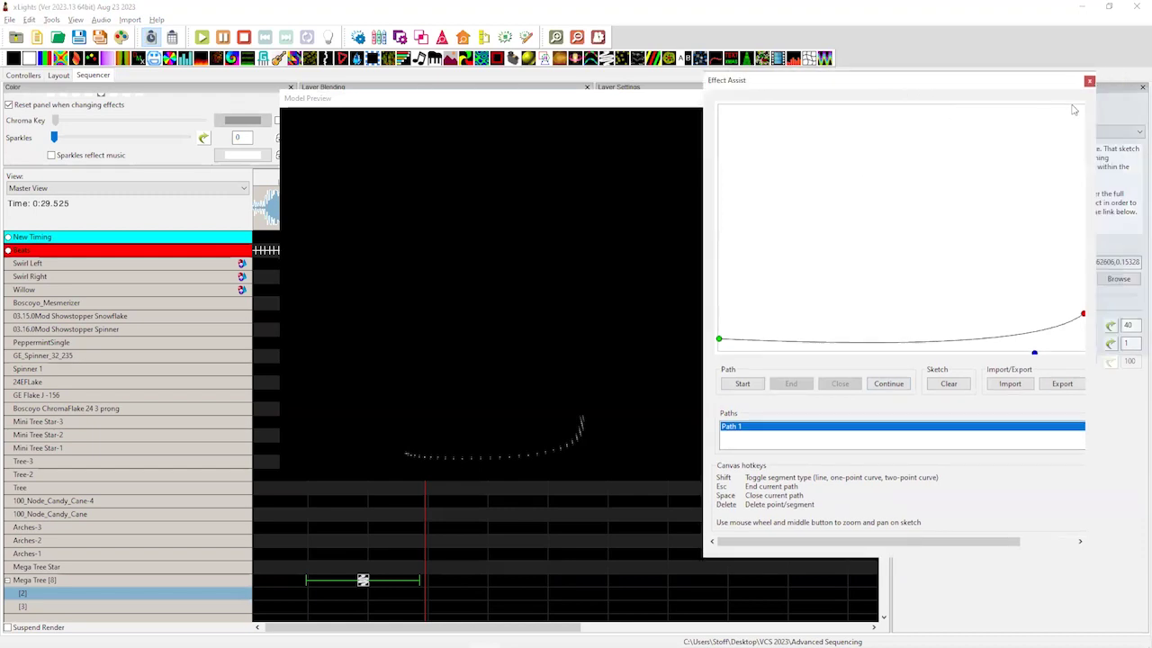
- Undock the Effect Settings window, place it over Effect Assist, and set the Sketch effect's thickness to 7
click(1106, 106)
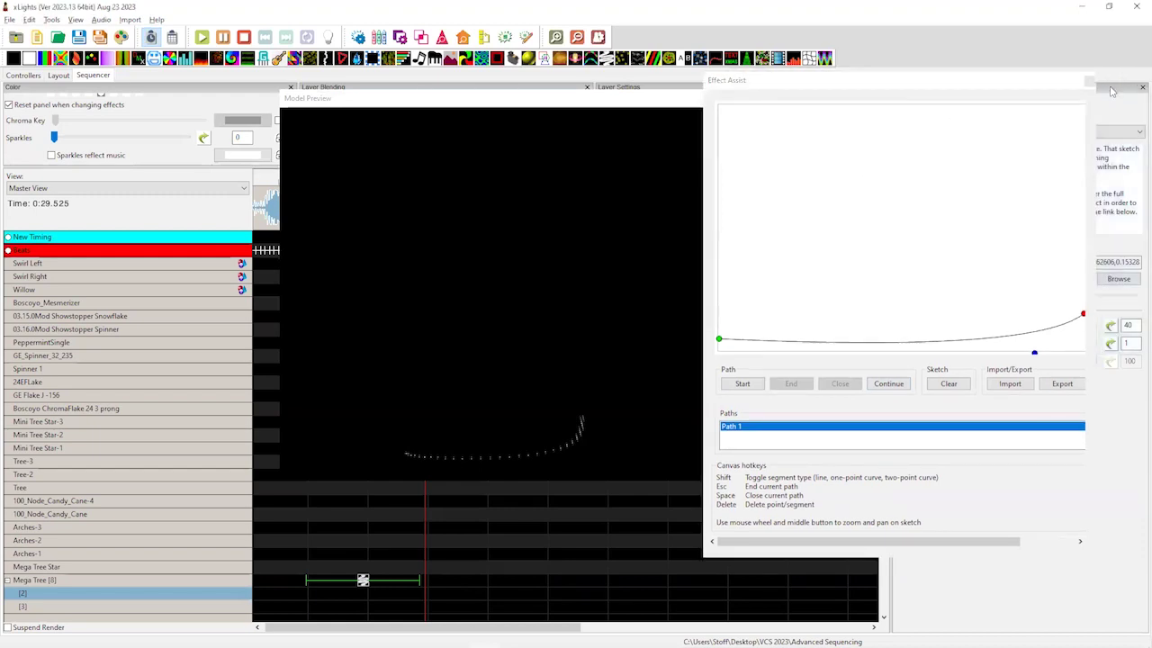
click(1112, 92)
drag(1030, 130, 835, 175)
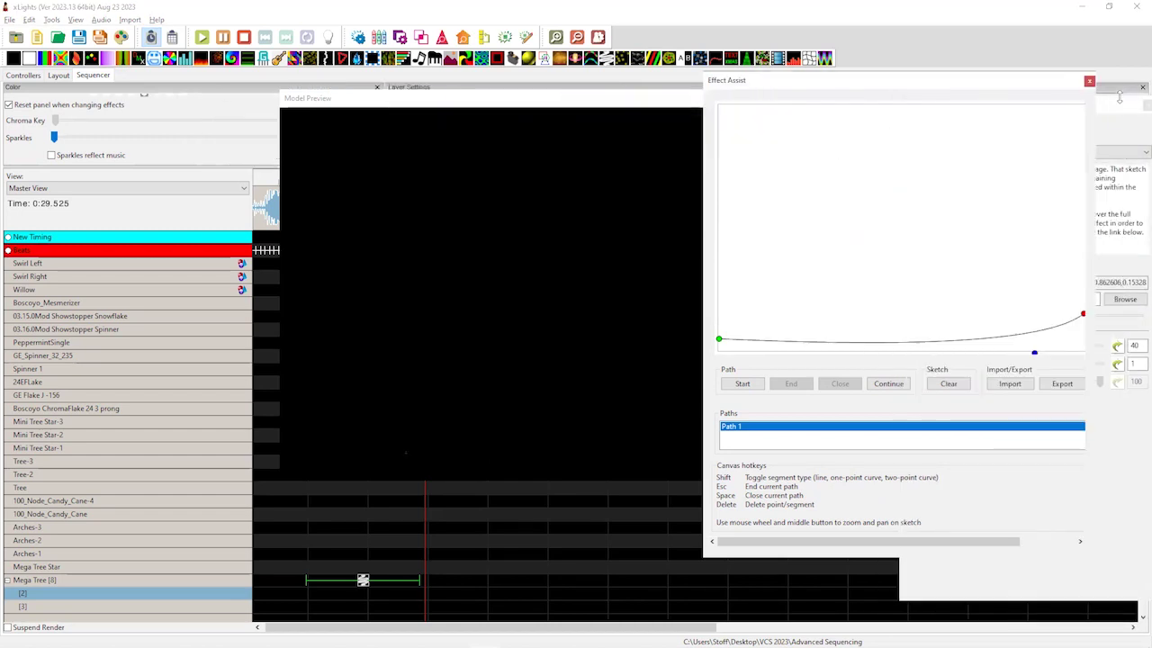
click(1110, 155)
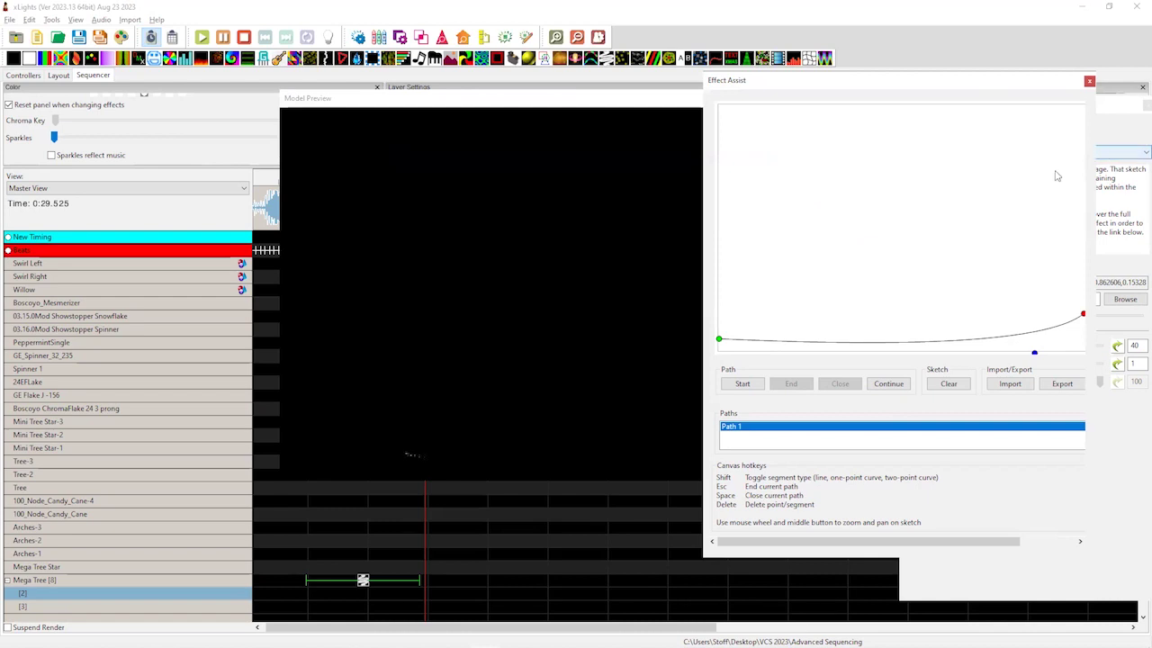
click(1055, 65)
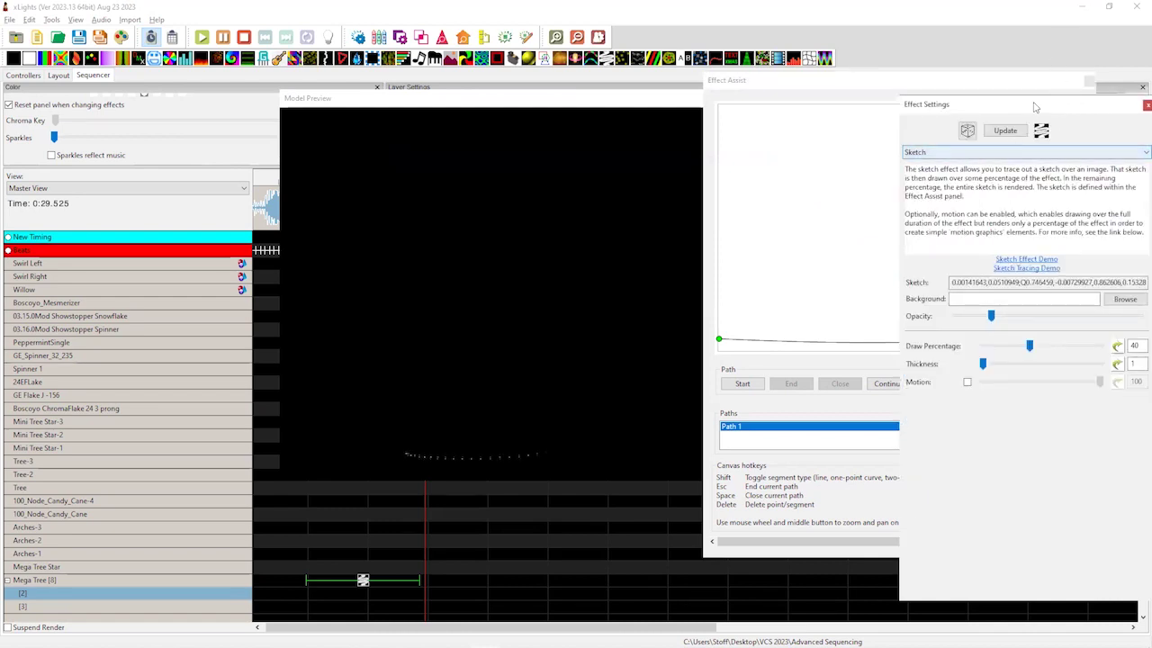
drag(1022, 112, 864, 61)
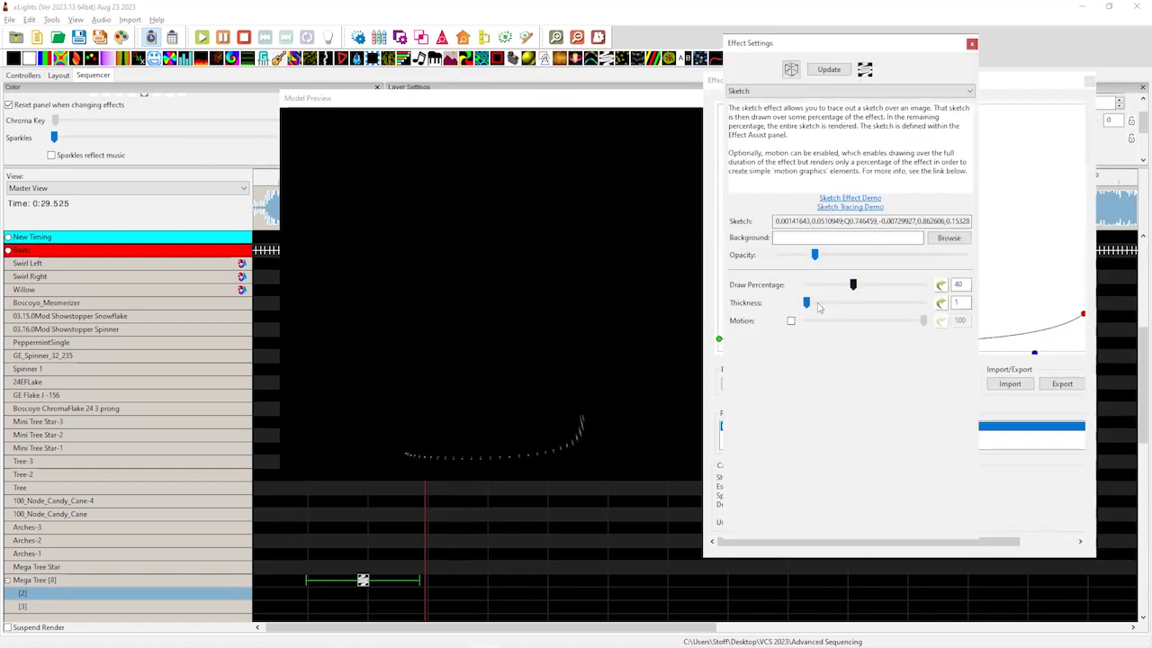
drag(813, 305, 837, 306)
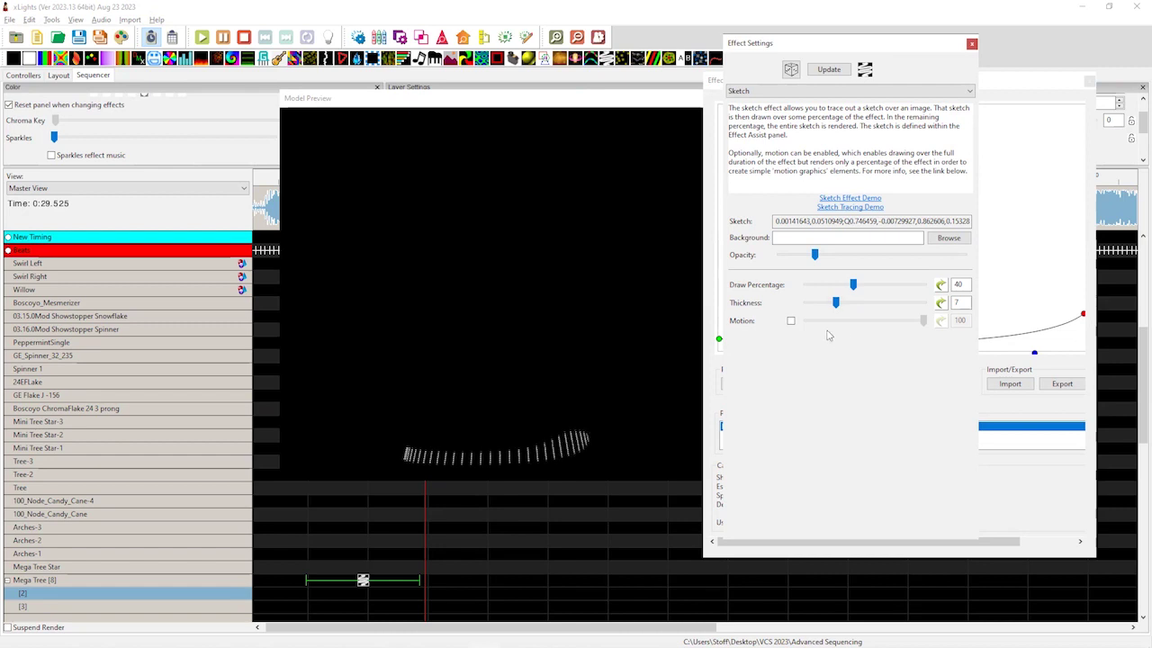
- Turn on motion for the Mega Tree's Sketch effect and shorten the effect to end at 0:24.400
click(791, 321)
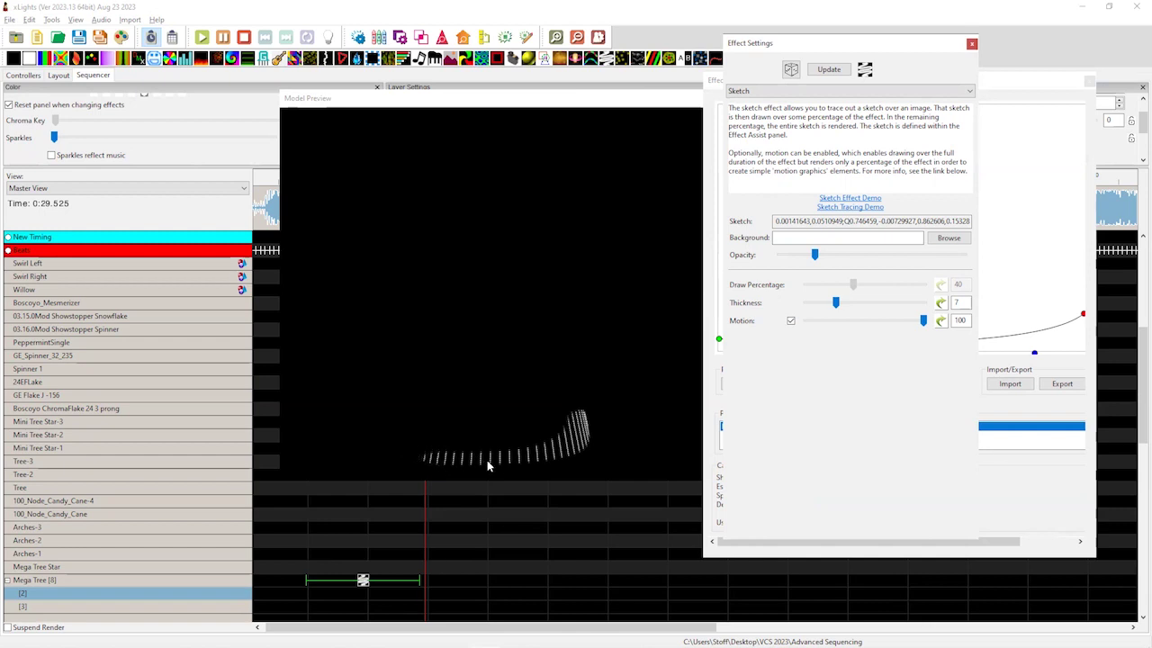
drag(420, 583, 393, 583)
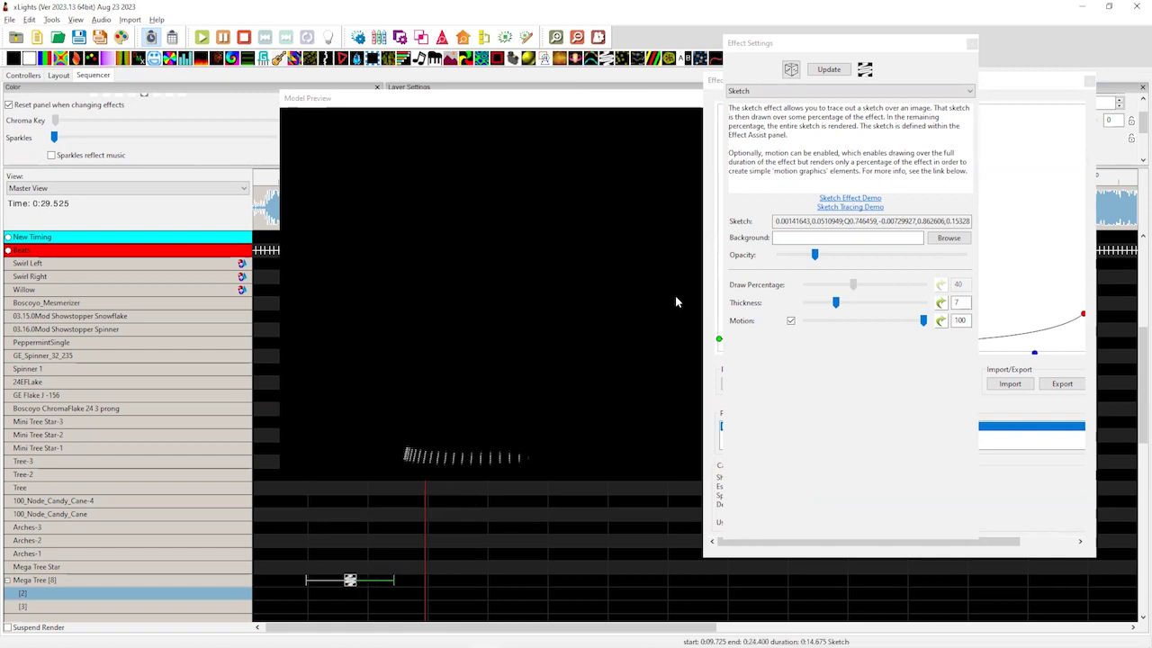
- Compare the path in Effect Assist with the preview, and turn the Sketch effect's motion back off
click(715, 288)
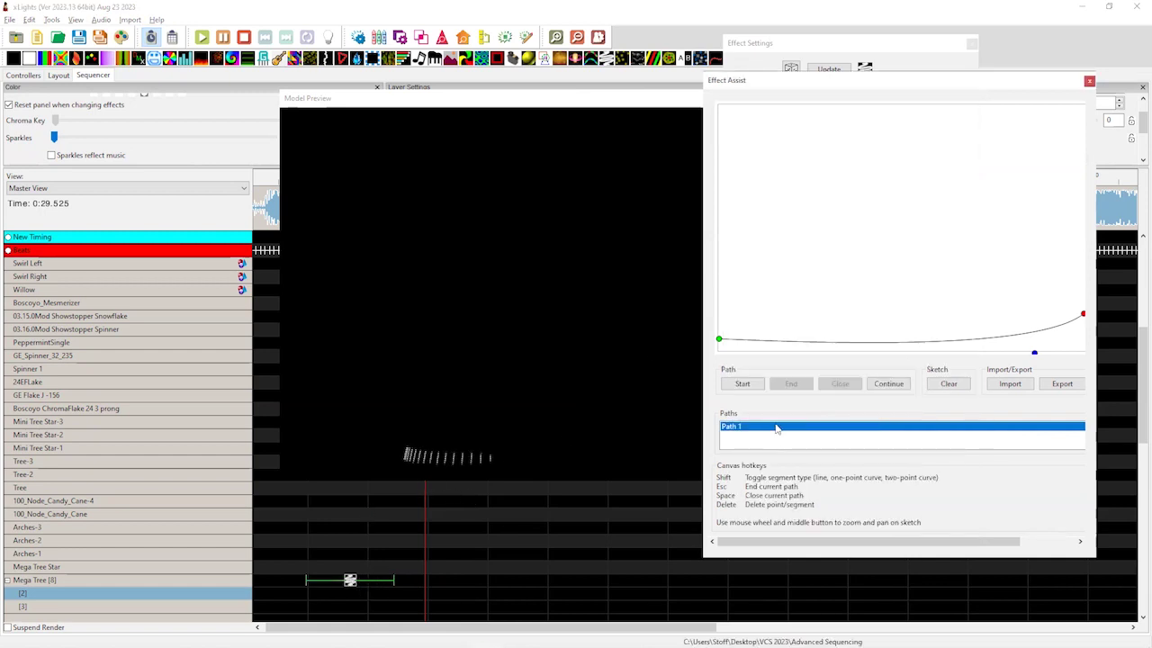
click(851, 49)
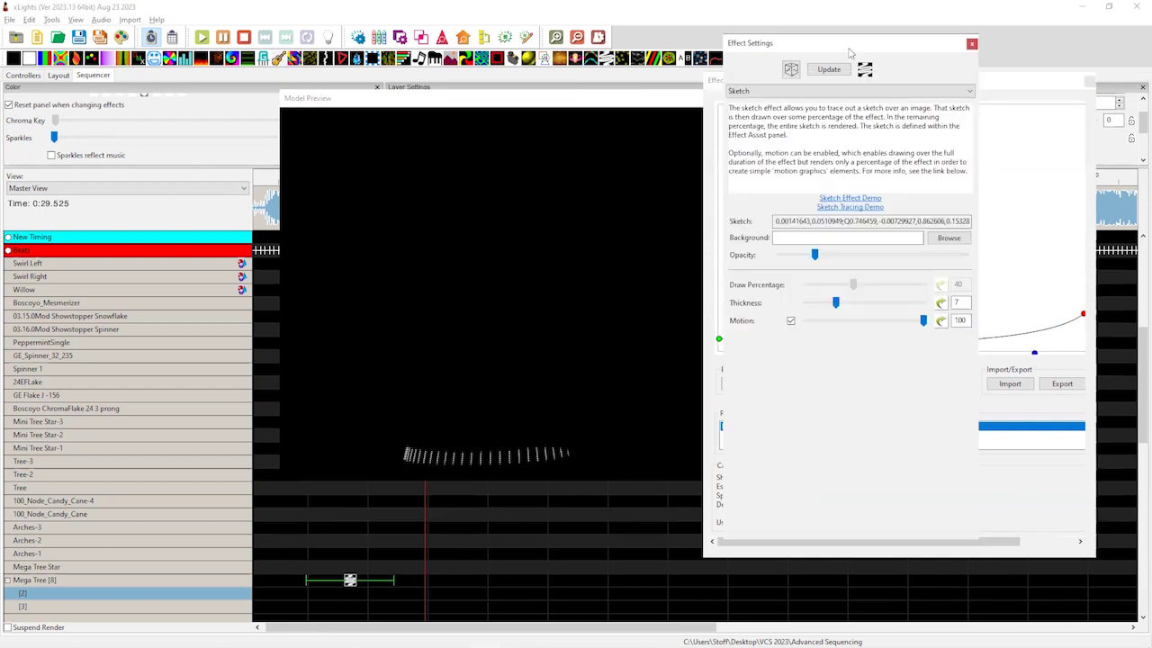
click(791, 320)
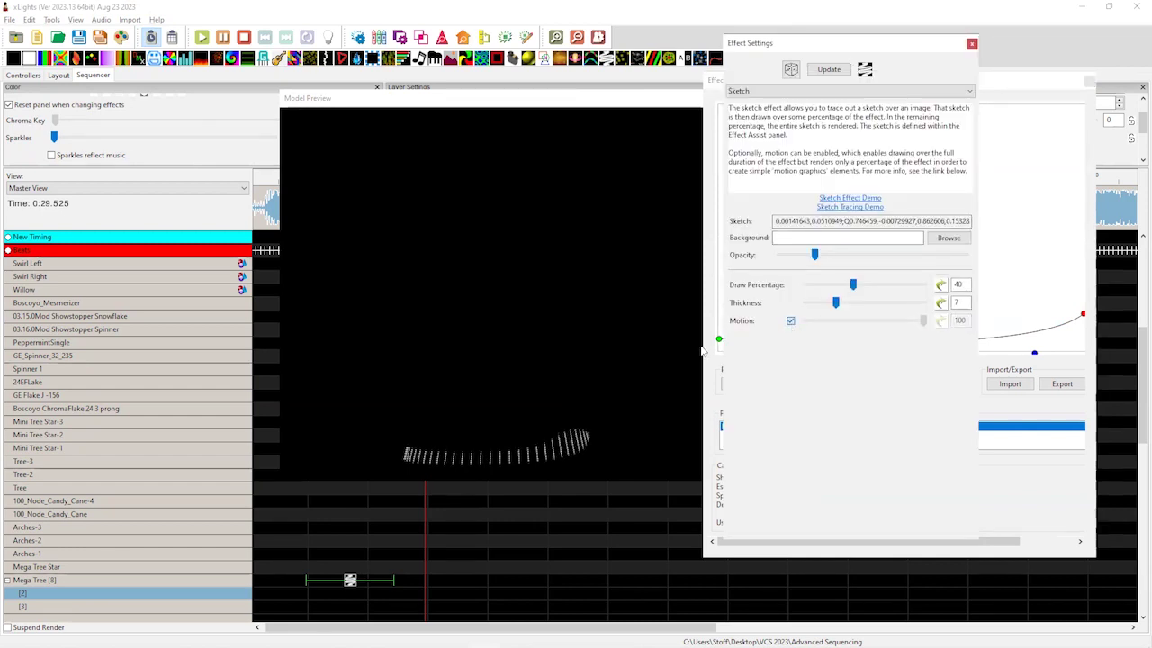
- Draw a second single-segment path across the sketch canvas above the first one and bend it into a similar sagging curve
click(707, 351)
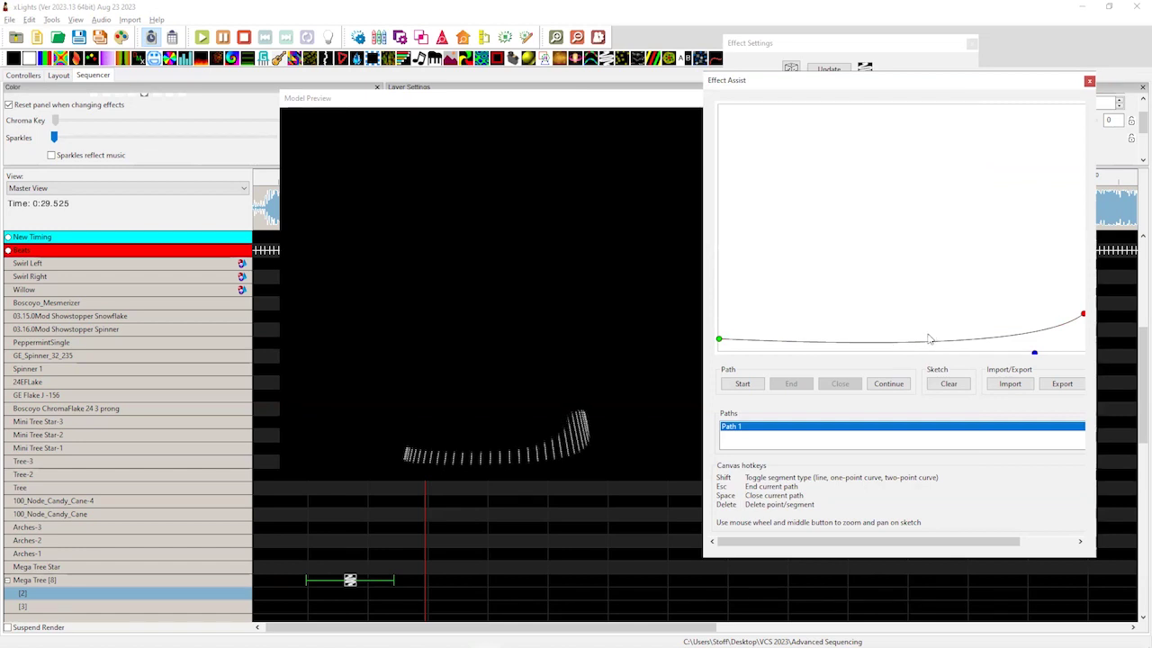
click(718, 303)
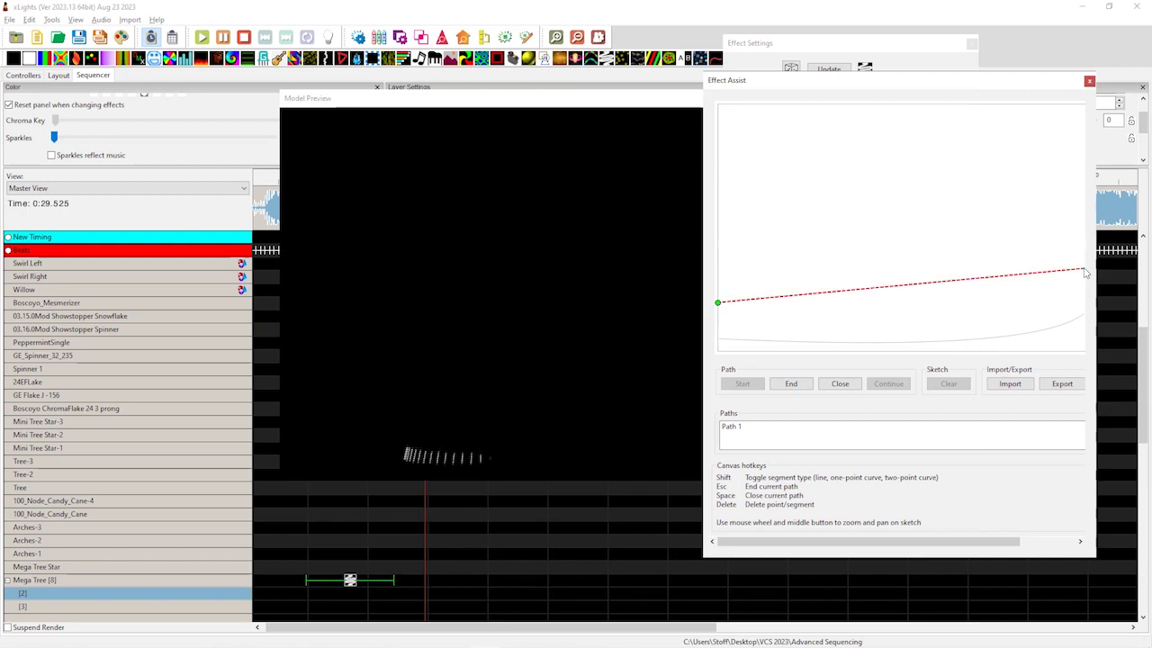
click(1083, 270)
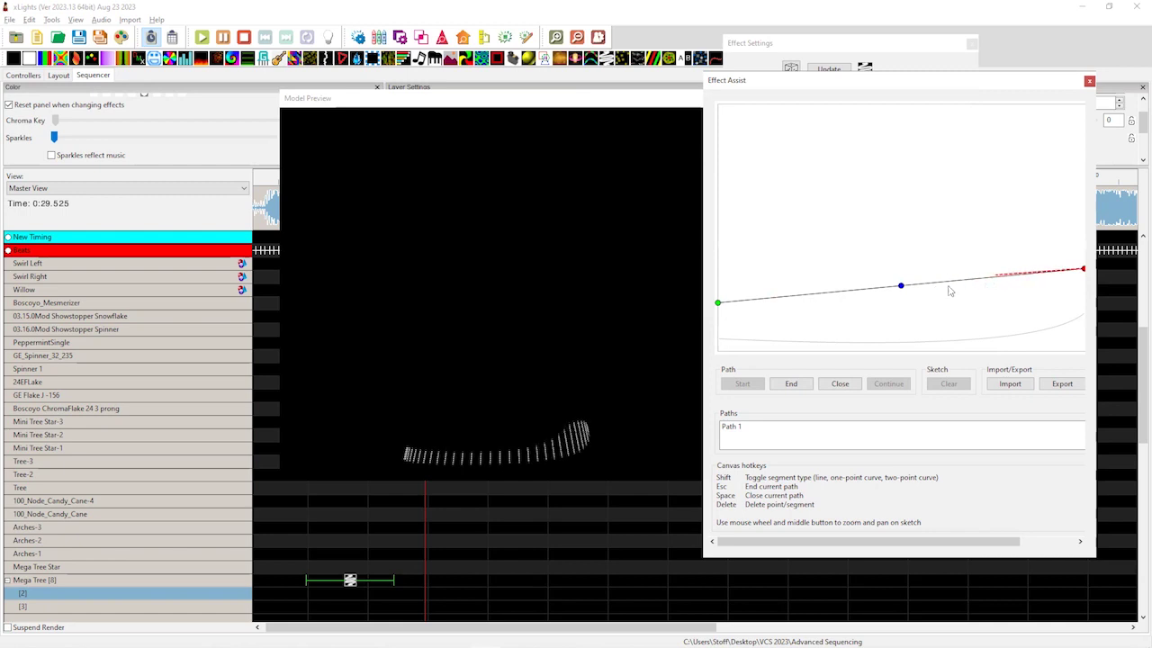
key(Escape)
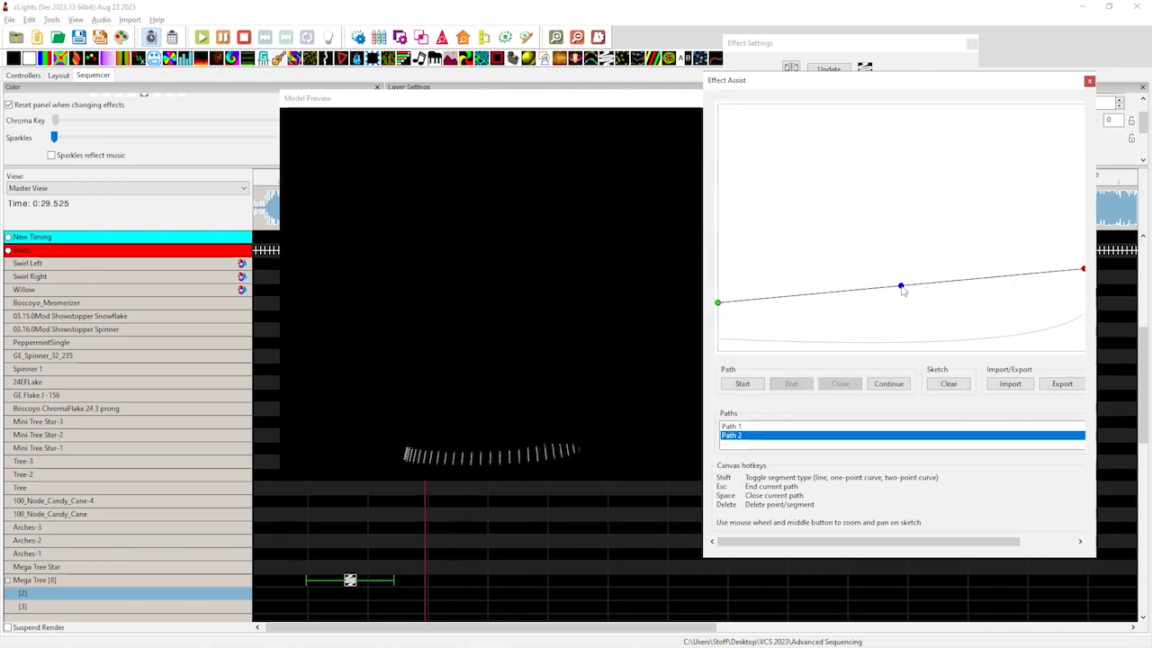
drag(903, 288, 1026, 311)
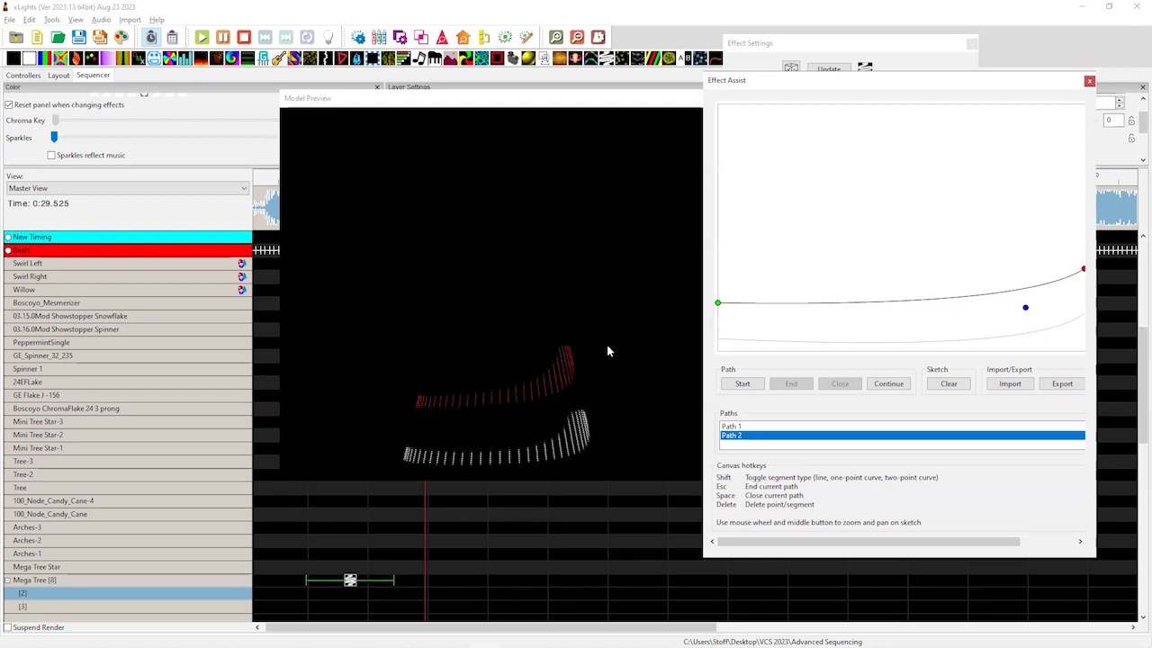
- Clear all paths from the sketch, and move and widen the Effect Assist window until the SVG import option shows
click(947, 384)
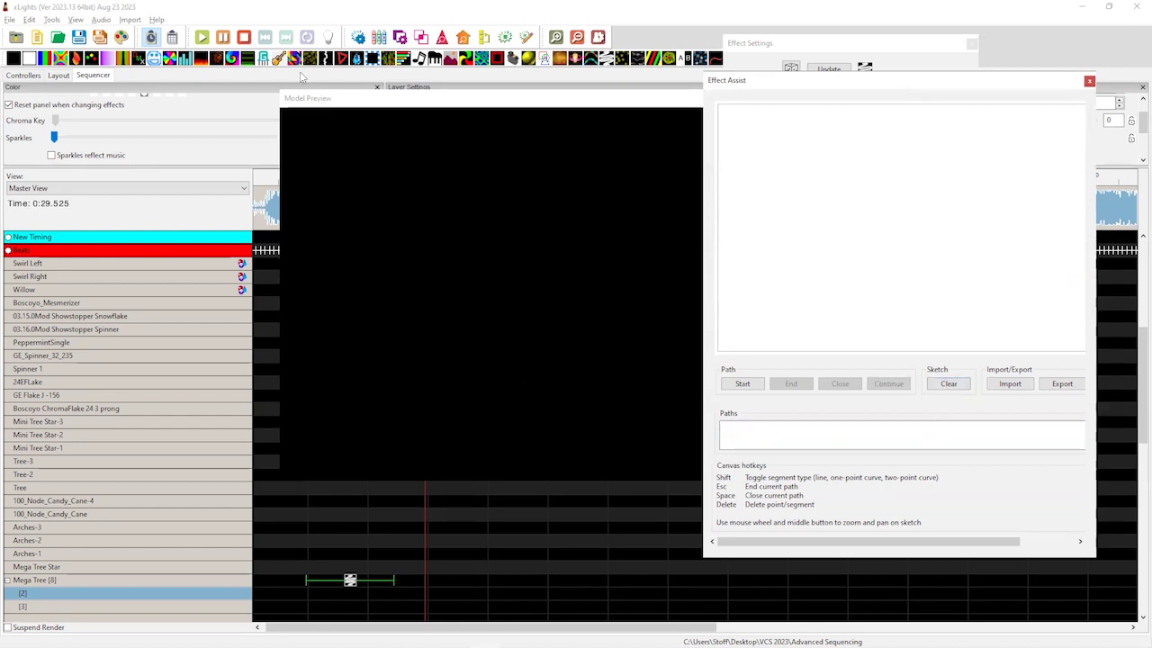
drag(904, 87, 302, 78)
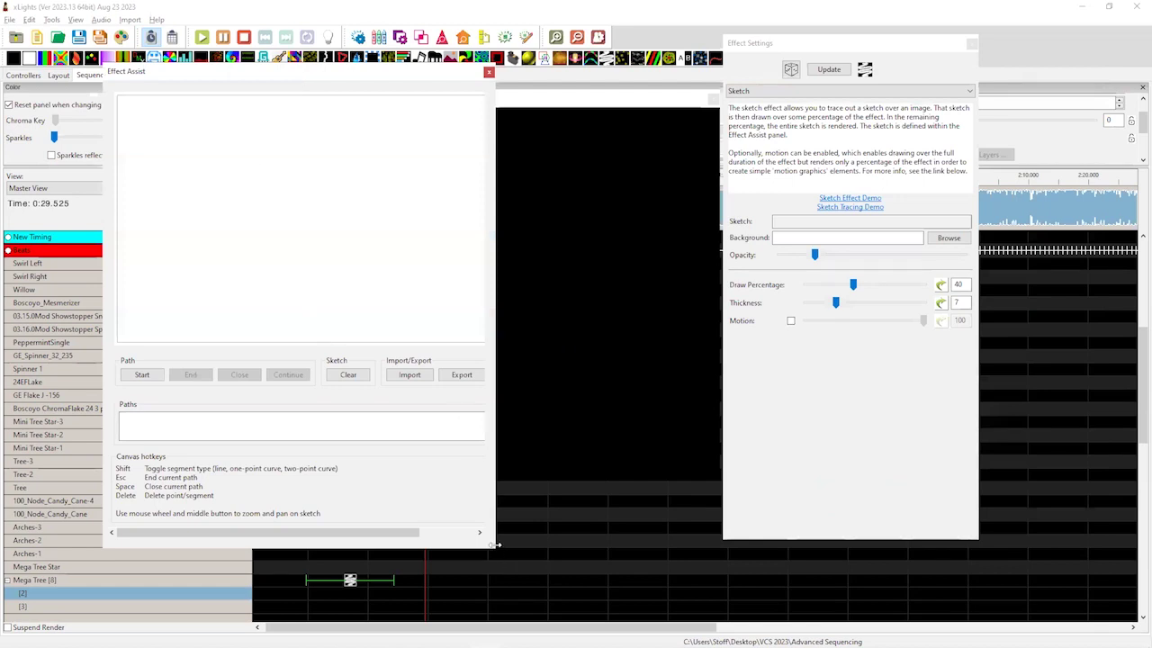
drag(496, 545, 592, 545)
- Import Bow.svg from the VCS 2023 folder into the sketch
click(522, 385)
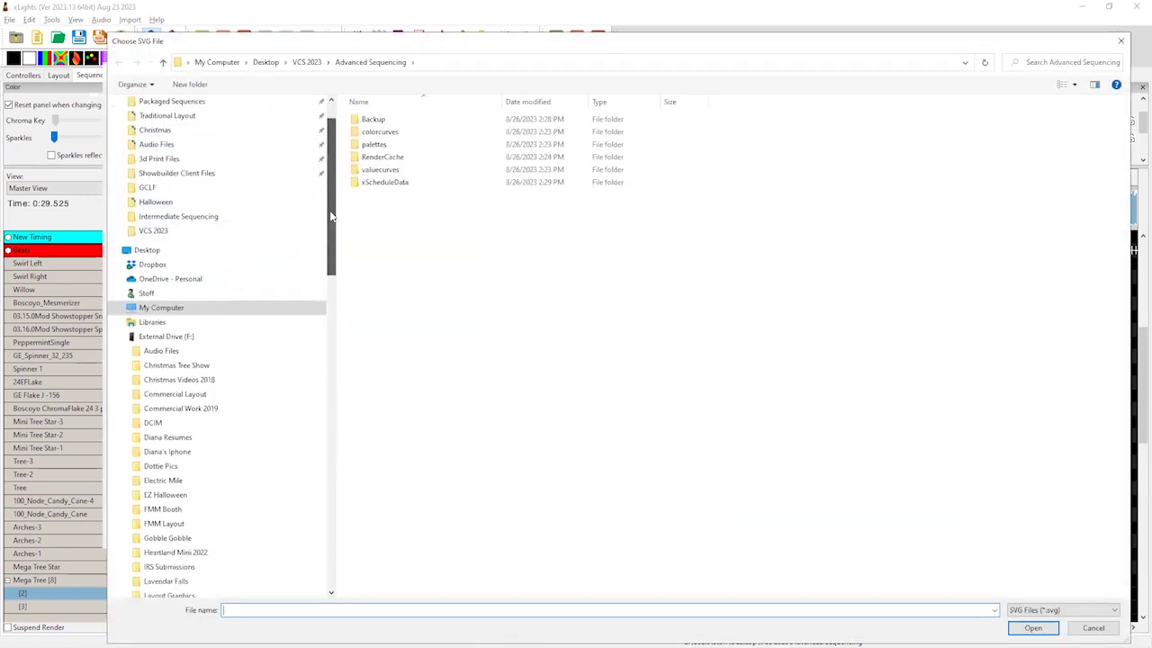
click(165, 283)
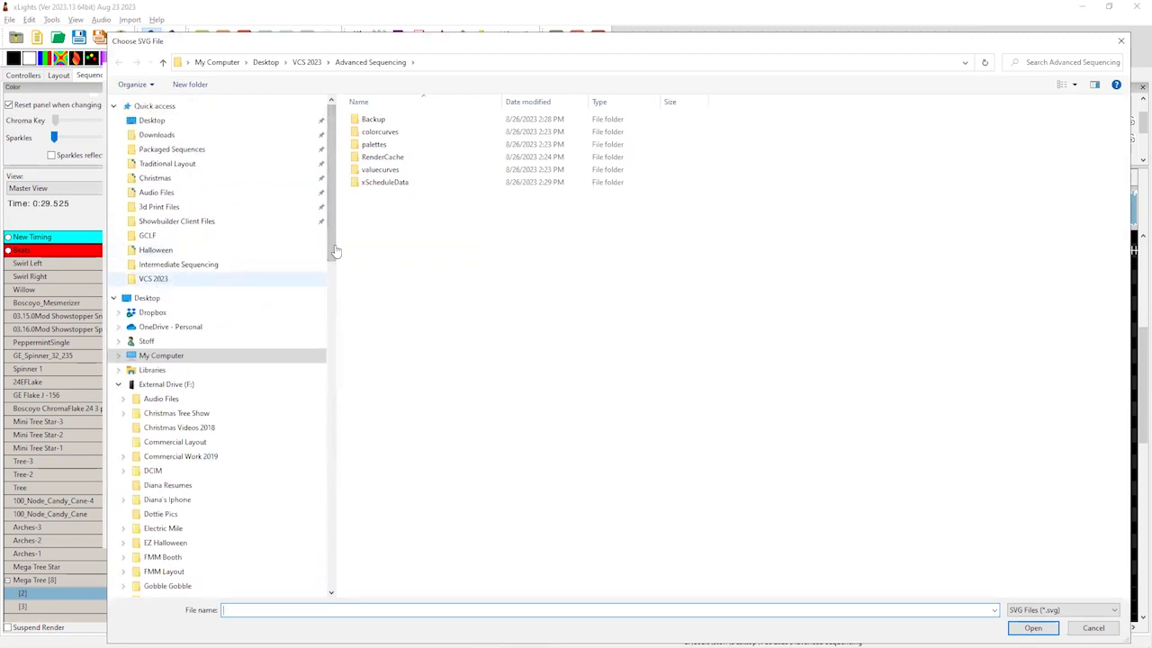
click(380, 160)
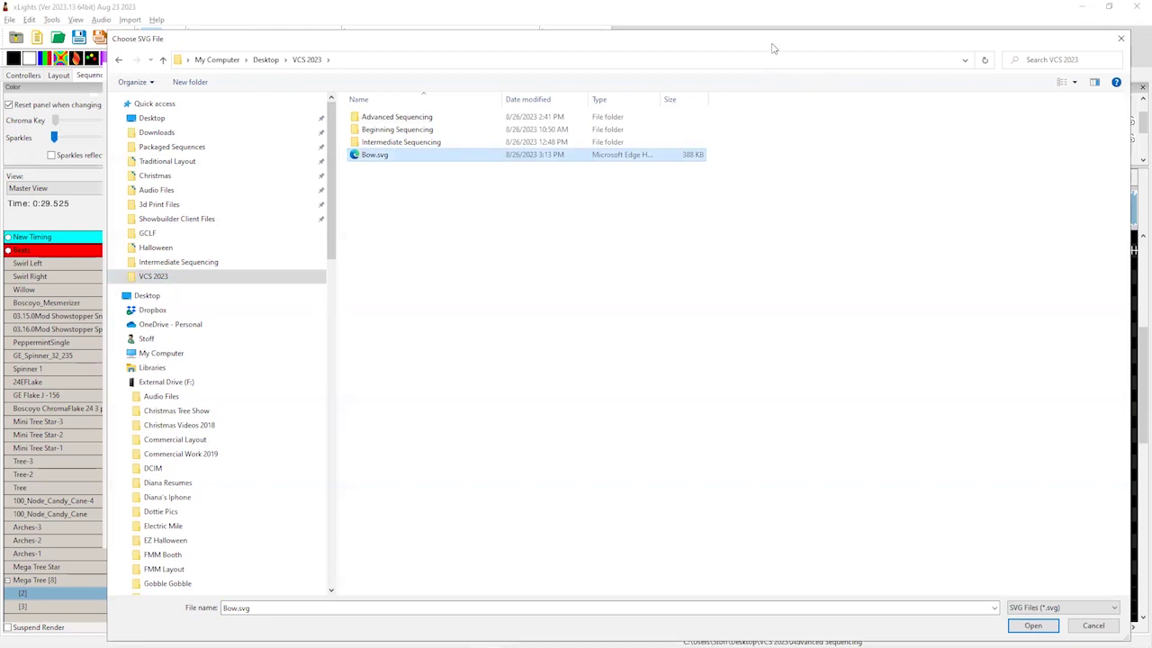
drag(770, 48, 667, 18)
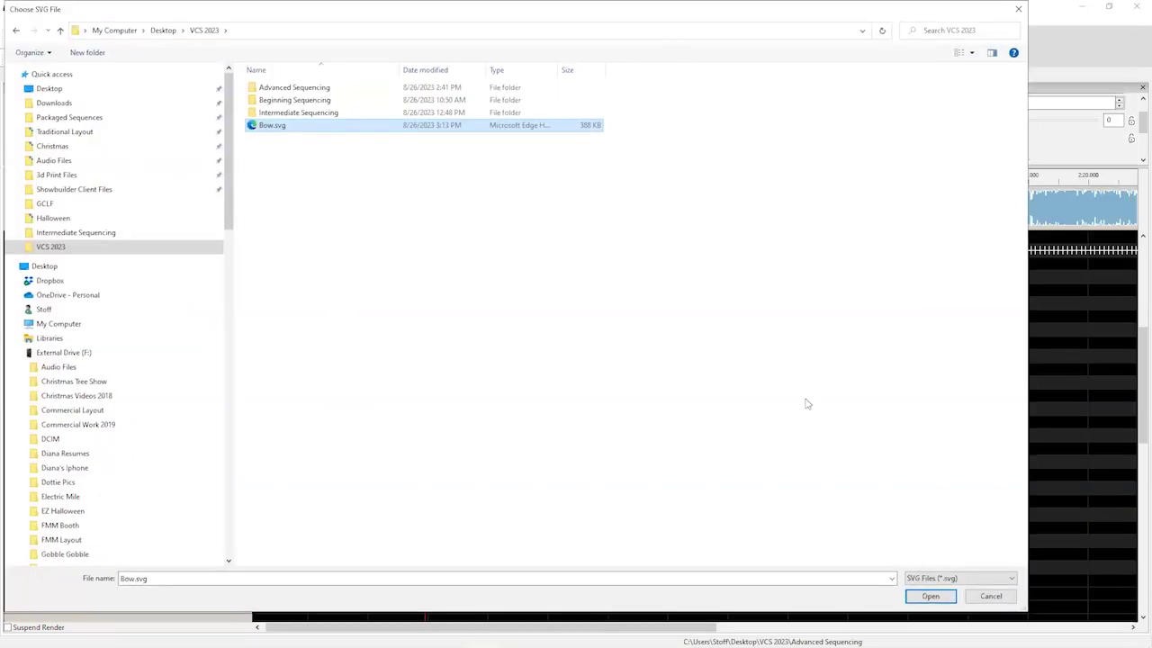
click(930, 596)
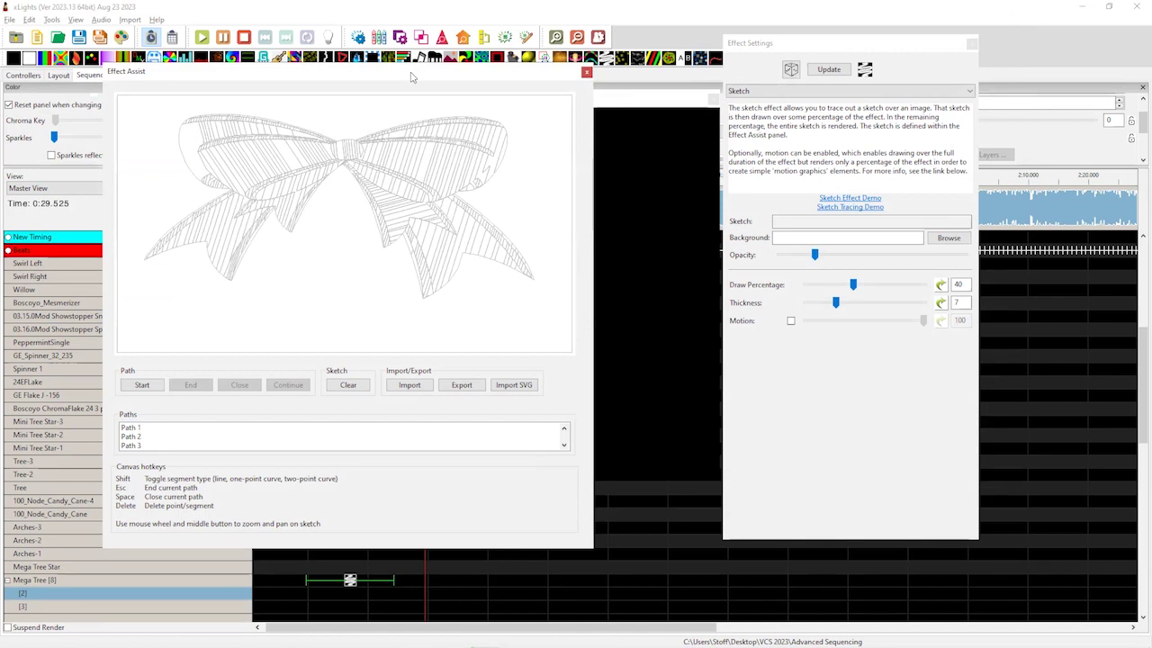
- Move Effect Assist and the Model Preview clear of the Mega Tree row and select its Sketch effect
drag(1033, 287, 969, 308)
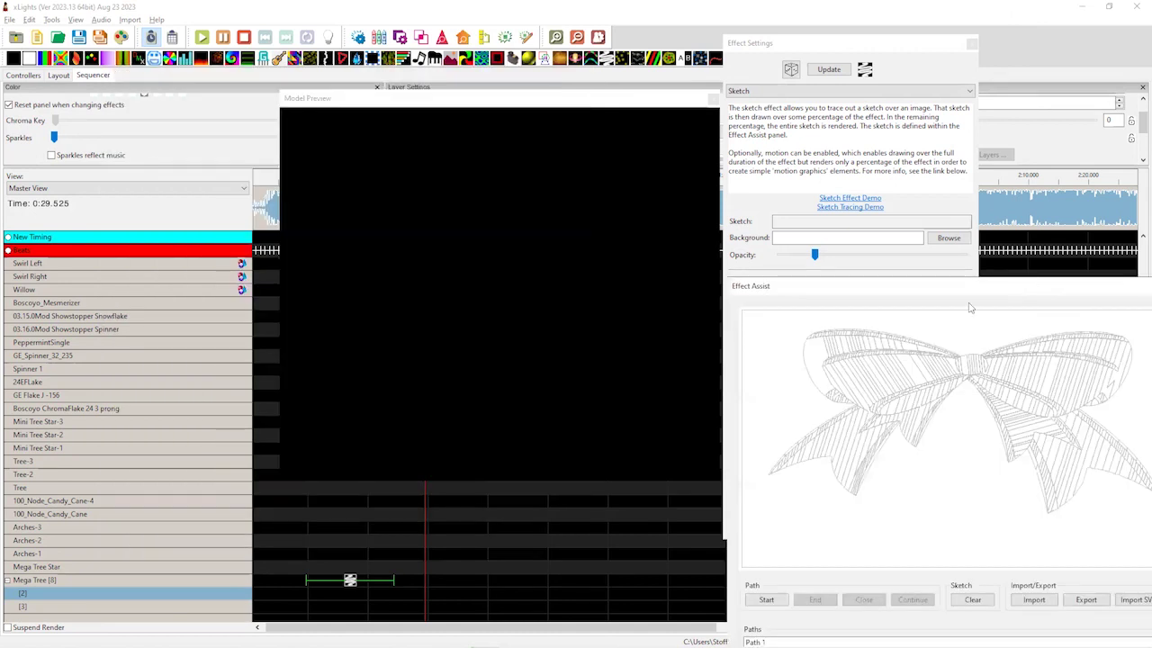
click(428, 99)
drag(428, 101, 376, 80)
click(351, 582)
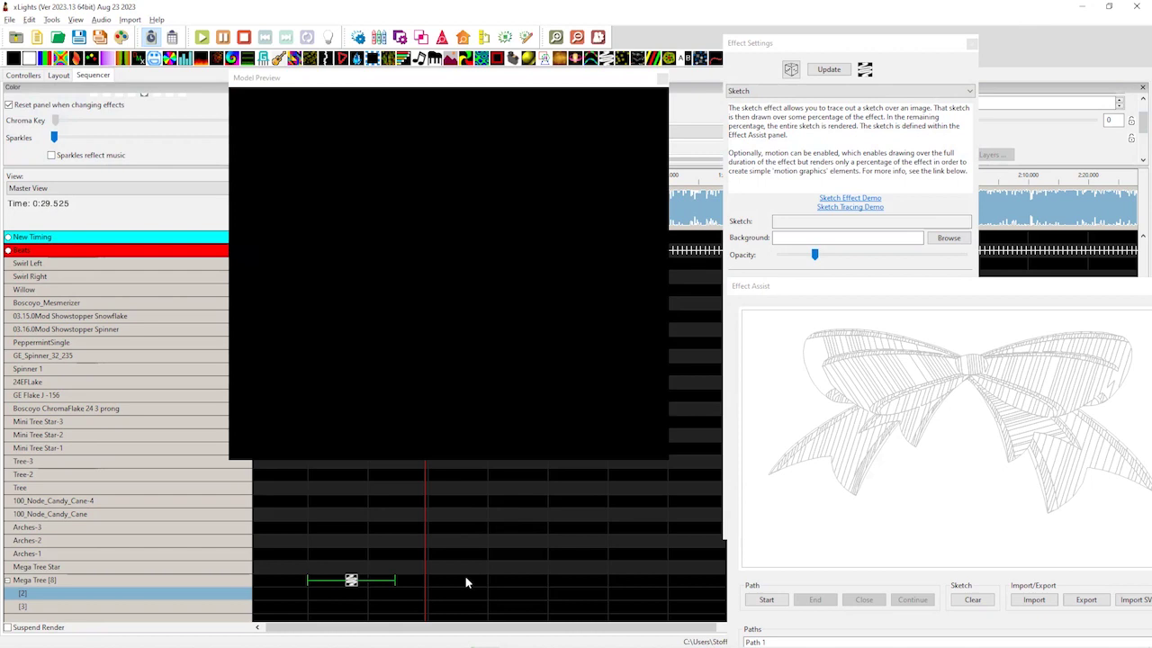
- Add an Off effect to the Mega Tree directly after the Sketch effect and make it transparent
click(400, 583)
mouse_move(13, 60)
mouse_down()
mouse_move(381, 563)
mouse_move(428, 586)
mouse_move(412, 581)
mouse_move(473, 581)
mouse_up()
click(402, 580)
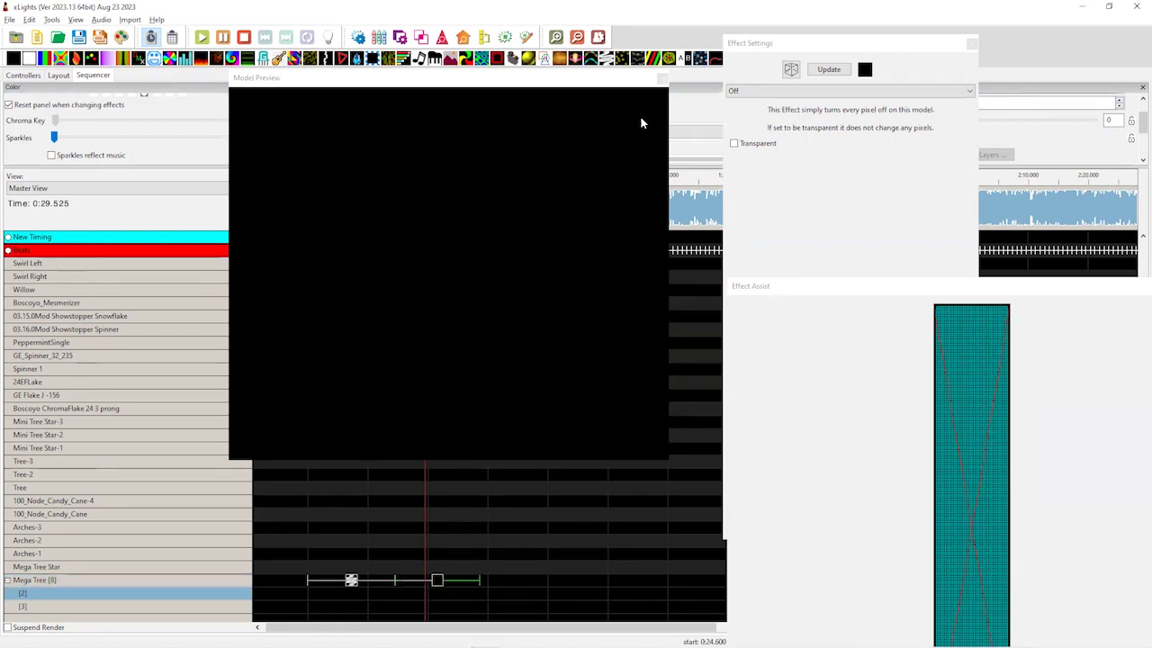
click(733, 141)
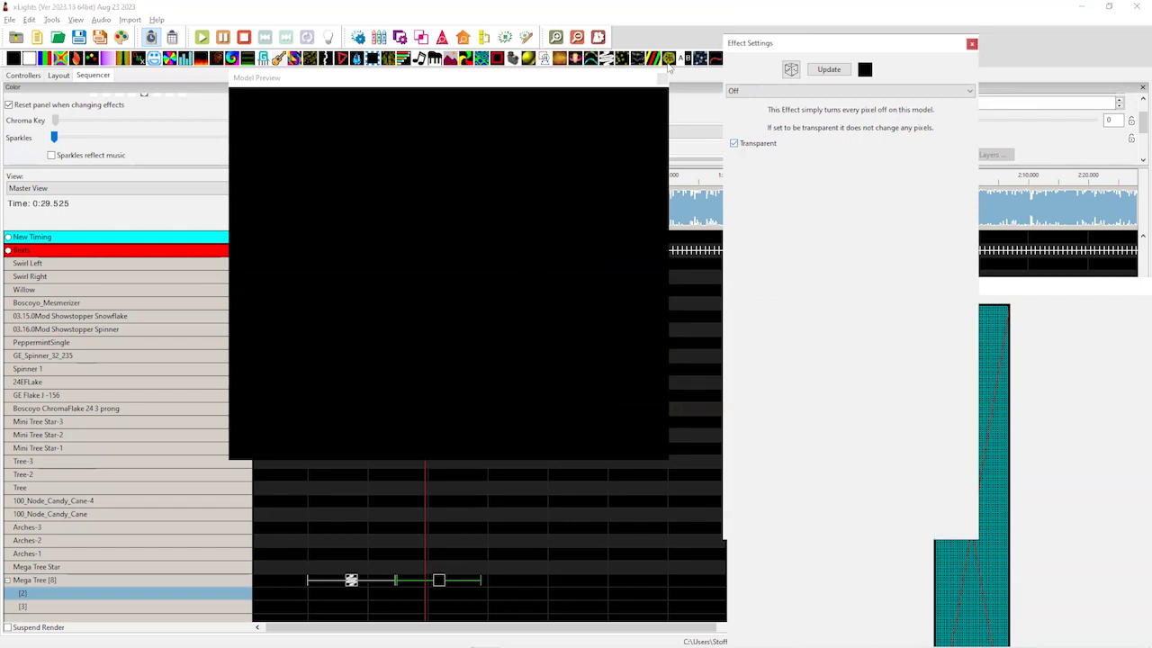
- Move Effect Settings out of the way, undock Layer Settings to view its buffer options, and dock it again
drag(762, 46, 810, 213)
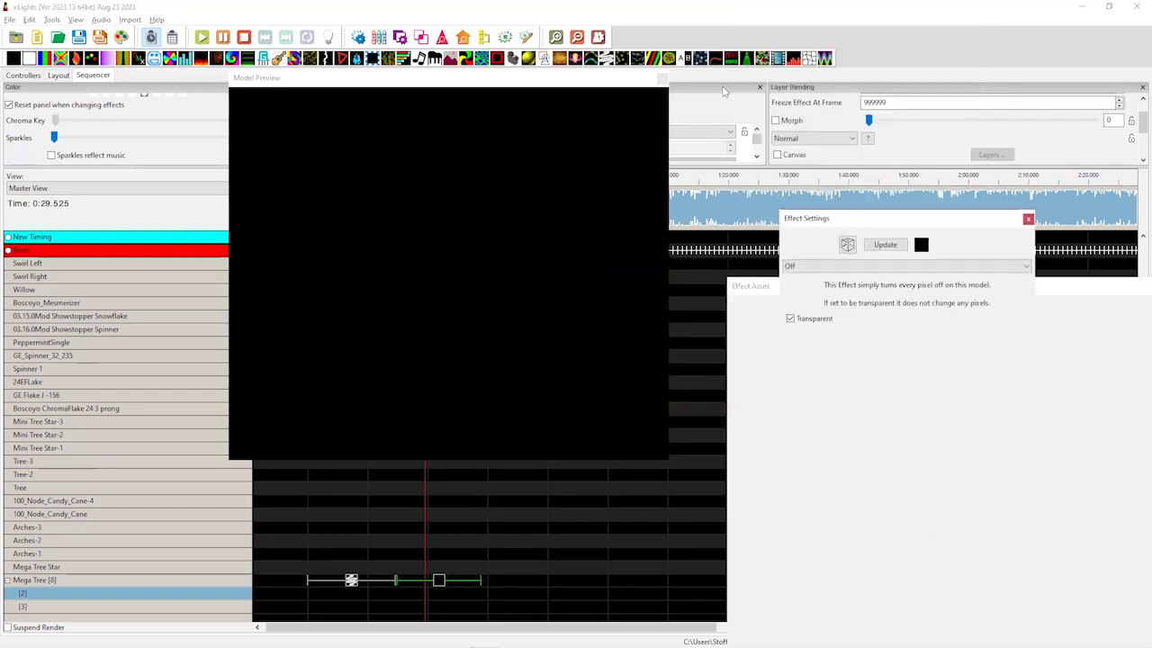
double_click(742, 90)
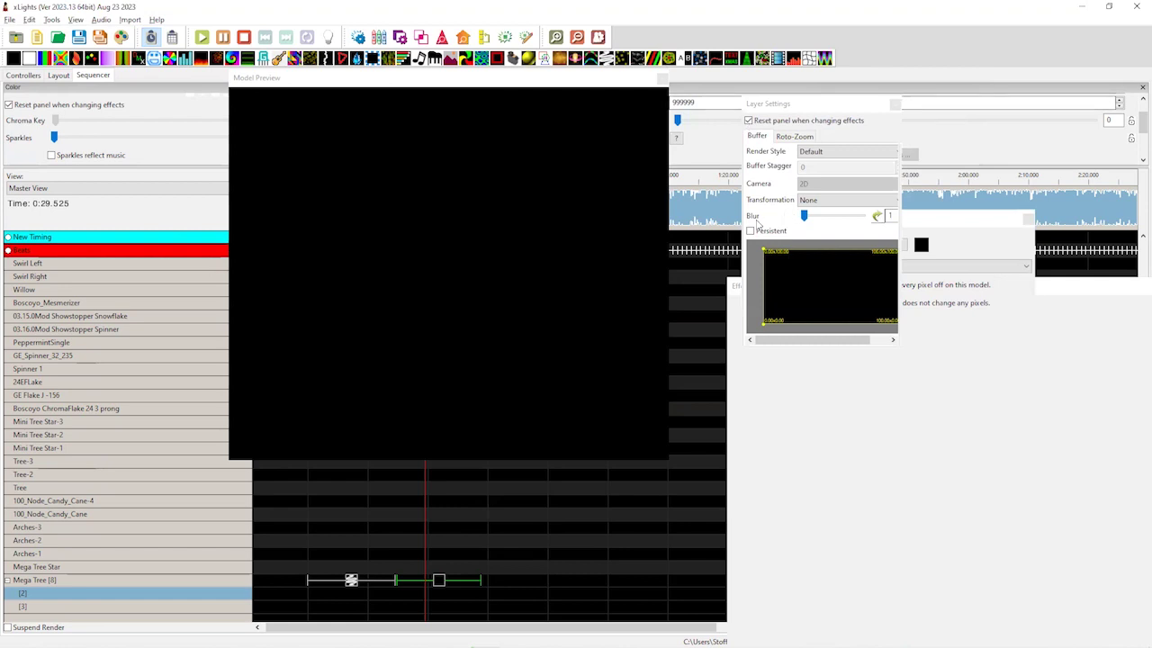
double_click(754, 105)
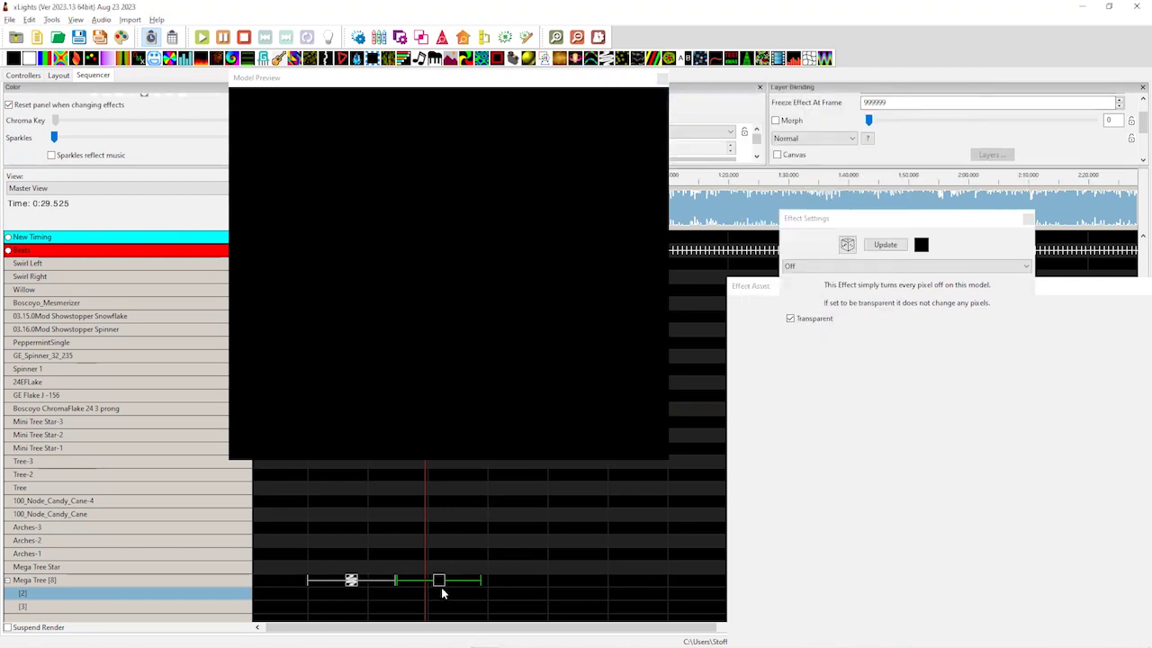
- Select the Mega Tree's Sketch effect again, dock Effect Settings, and bring the whole Effect Assist canvas into view
click(351, 580)
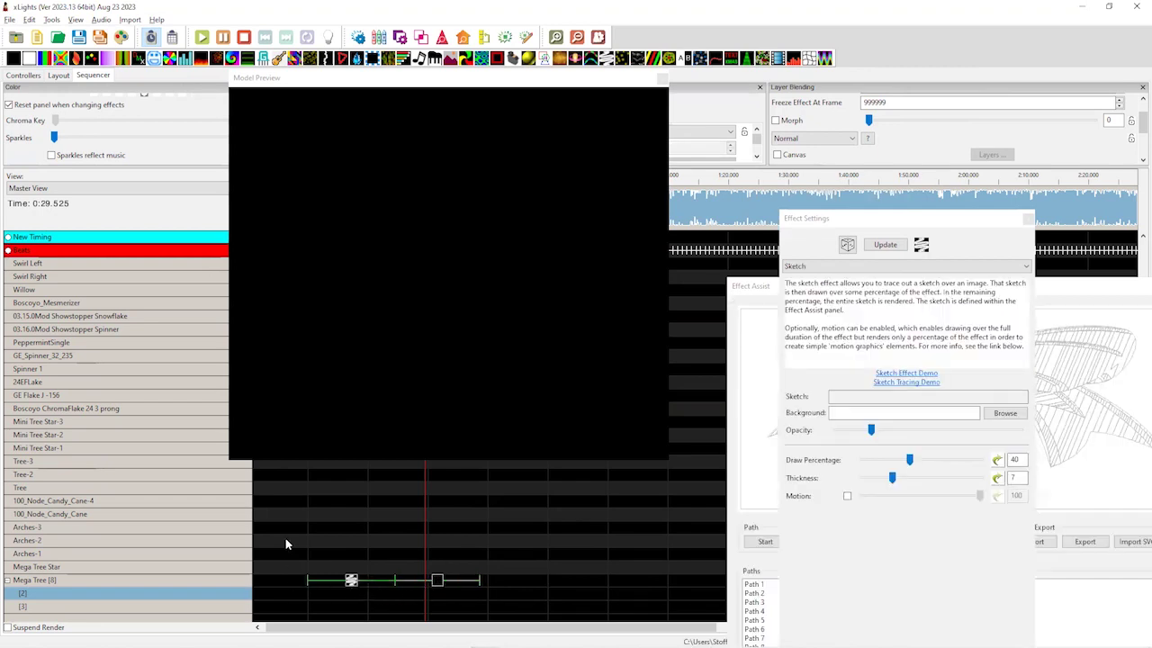
click(944, 223)
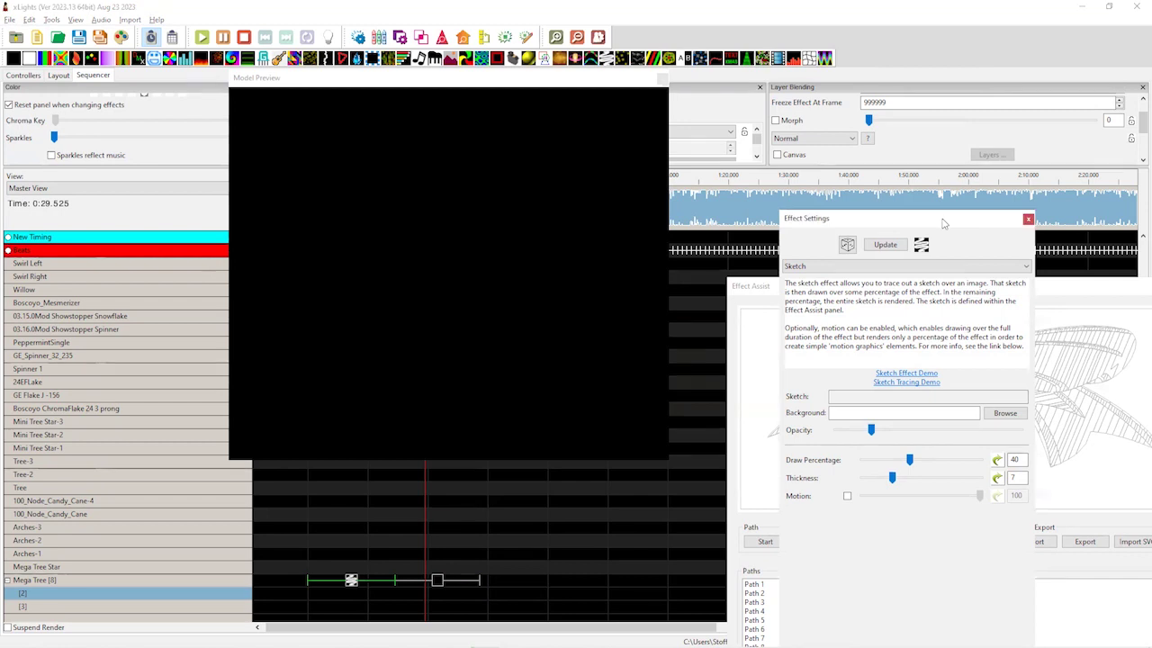
click(803, 312)
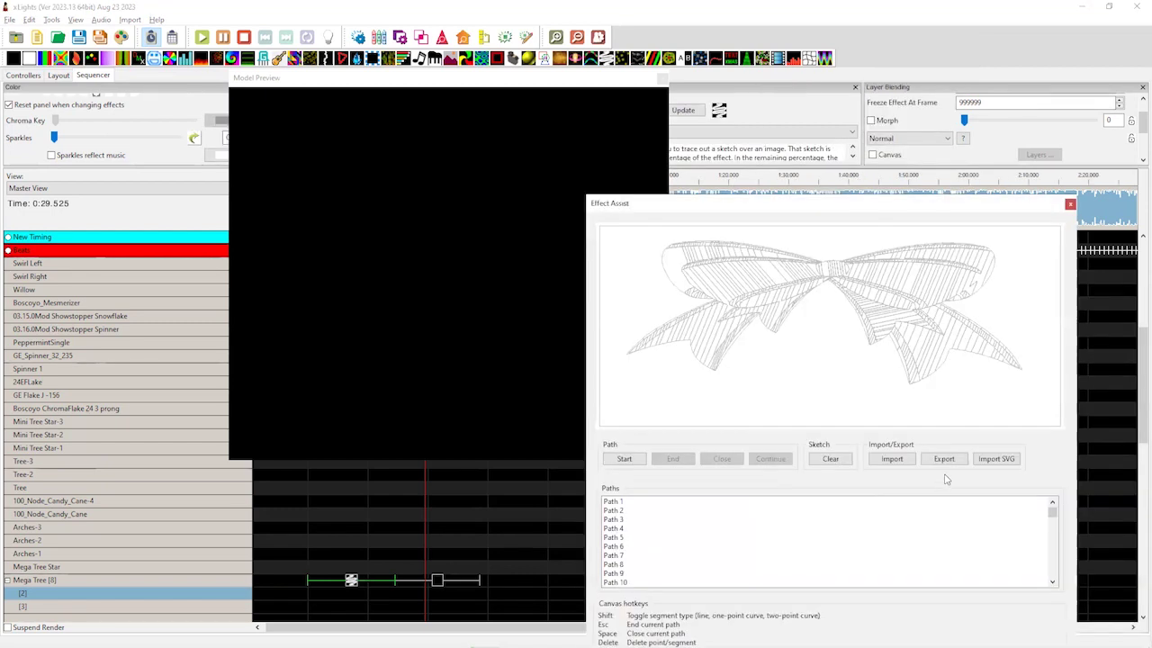
- Clear the bow from the sketch and import Tree 4.svg from the Traditional Layout folder
click(830, 459)
click(995, 459)
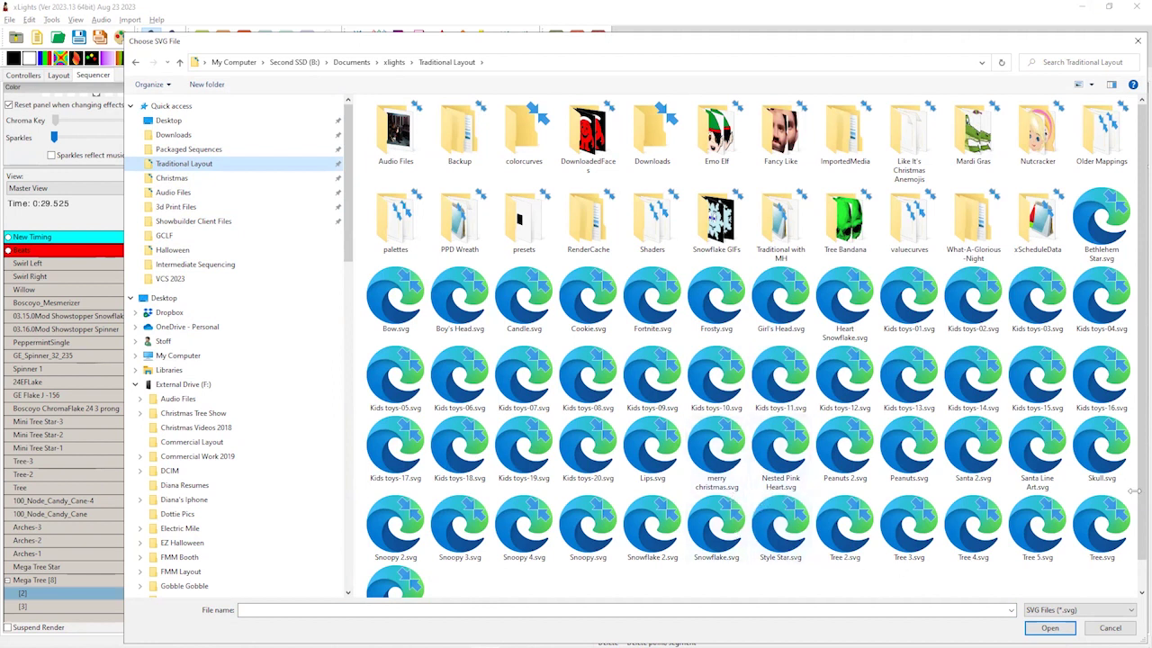
scroll(1068, 515, down, 1)
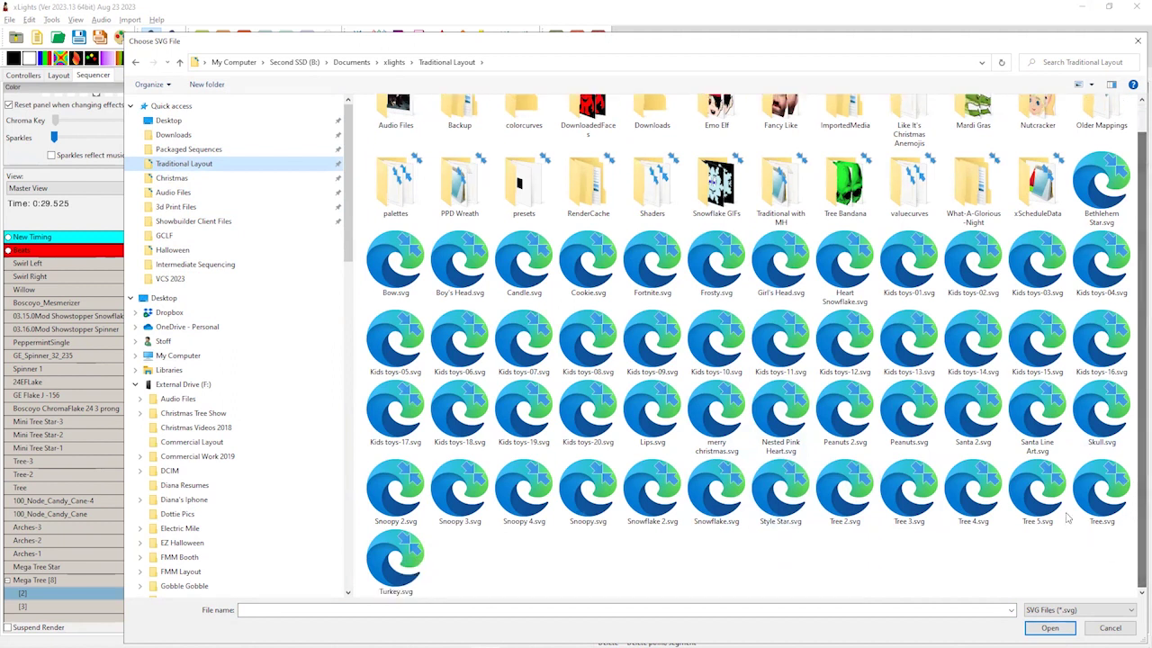
click(973, 489)
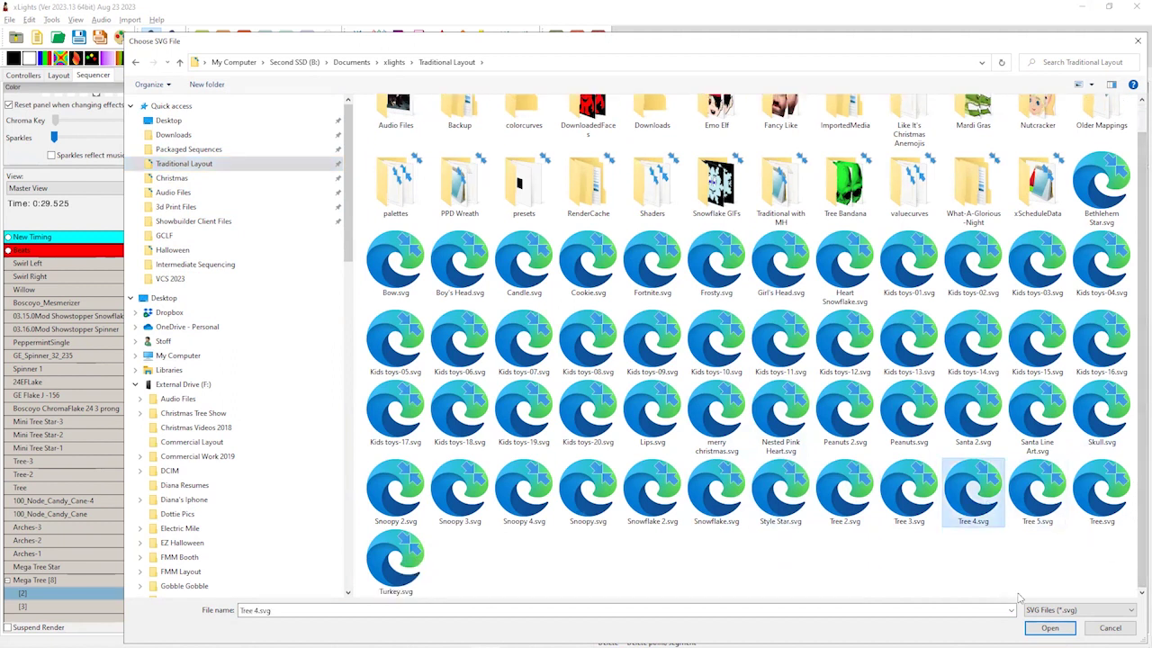
double_click(974, 489)
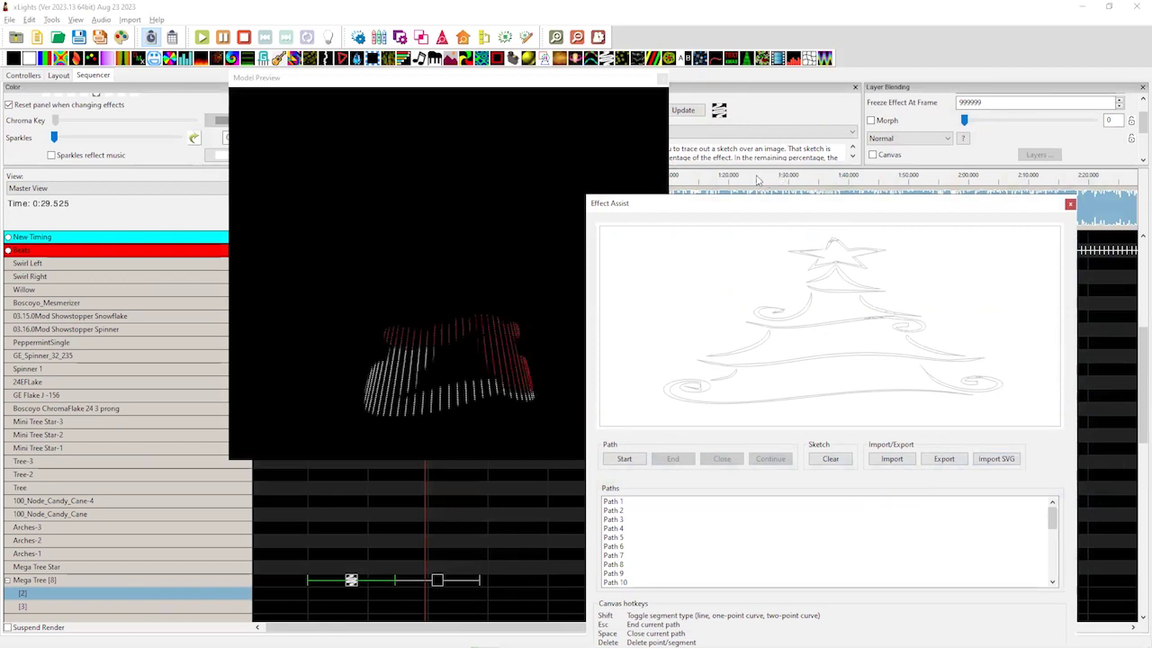
- Move the Model Preview and Effect Assist apart so both are visible, and undock Effect Settings over Effect Assist
drag(583, 79, 519, 79)
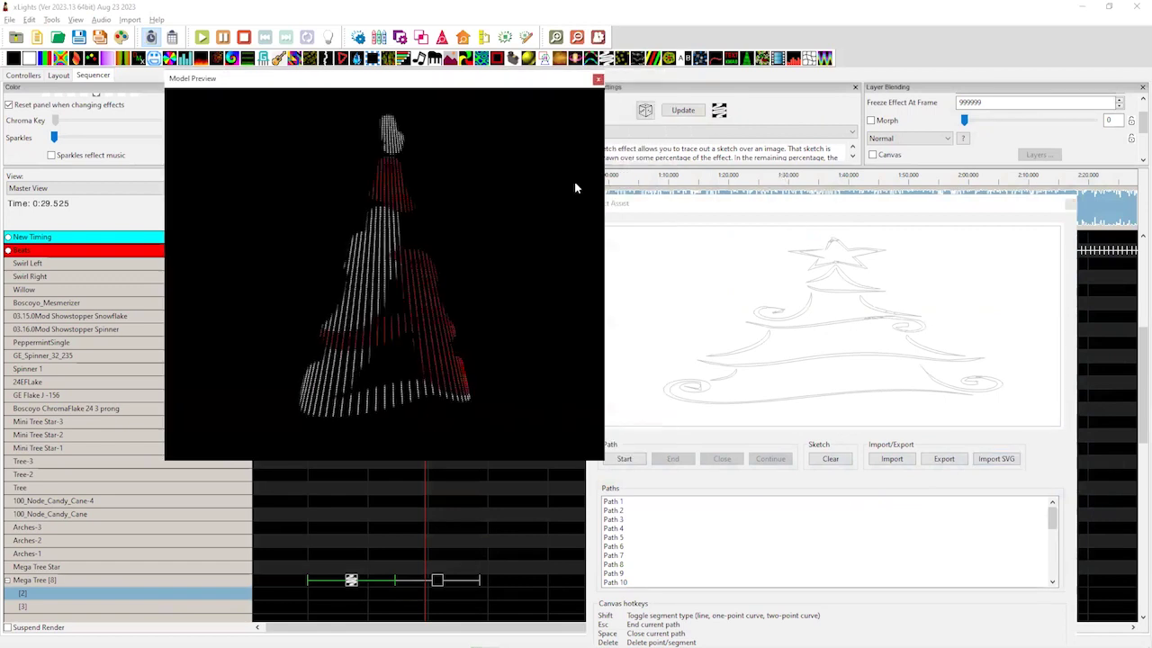
click(900, 208)
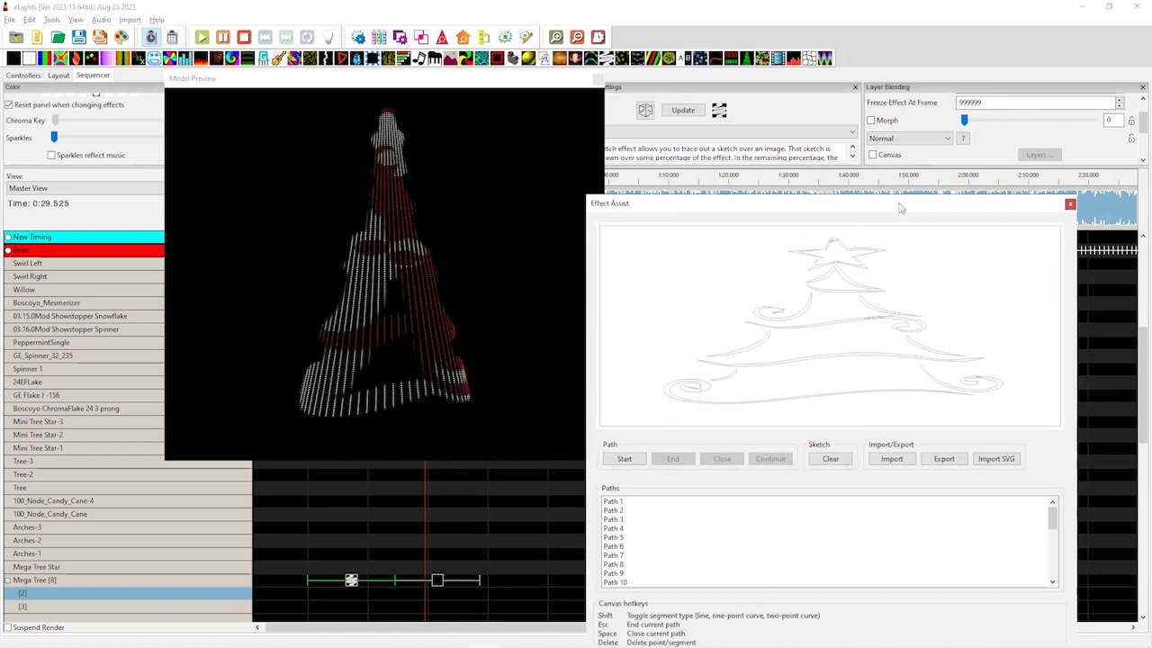
drag(900, 208, 927, 280)
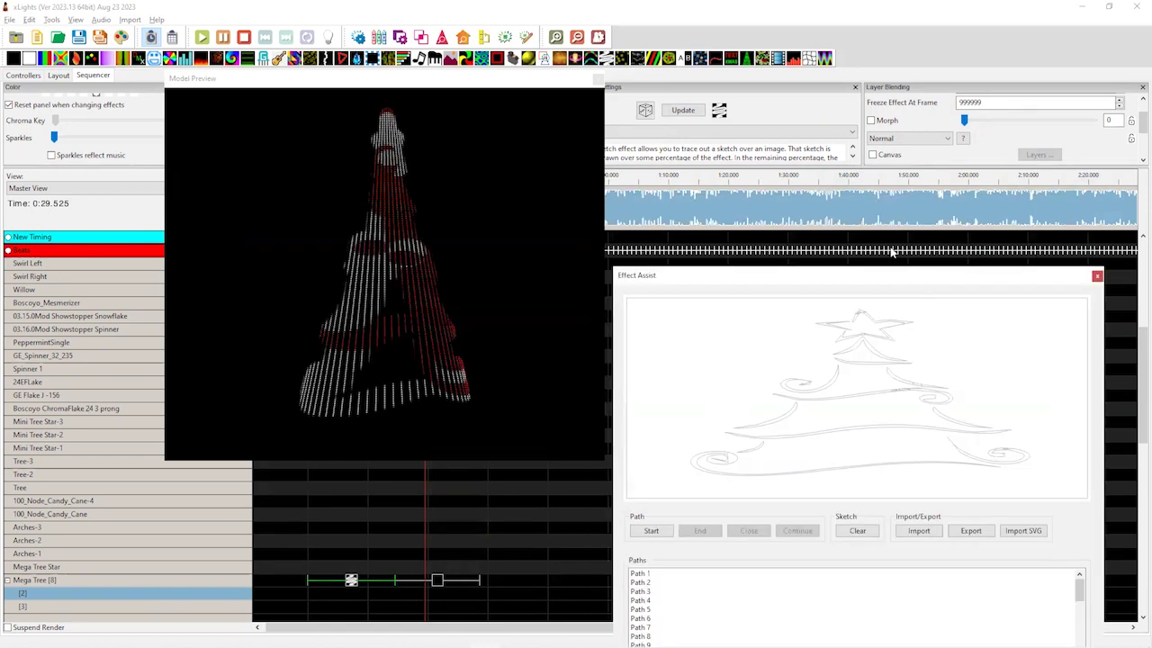
double_click(781, 90)
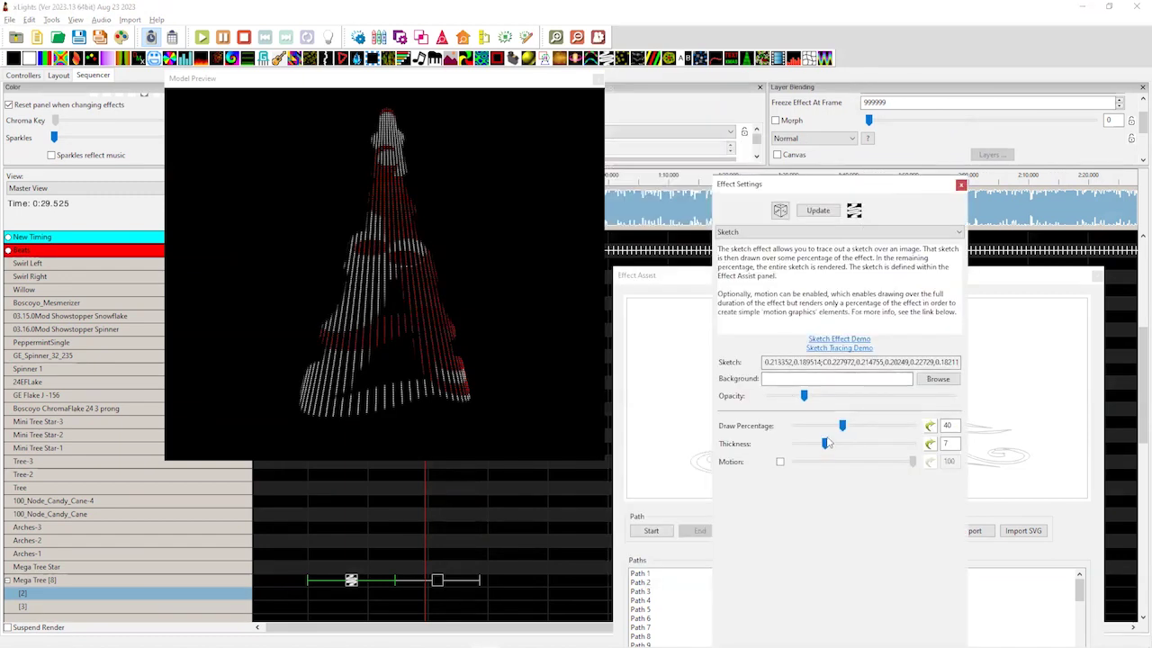
- Set the sketch's thickness to 1, and undock Color to make green the only active colour
drag(824, 444, 792, 445)
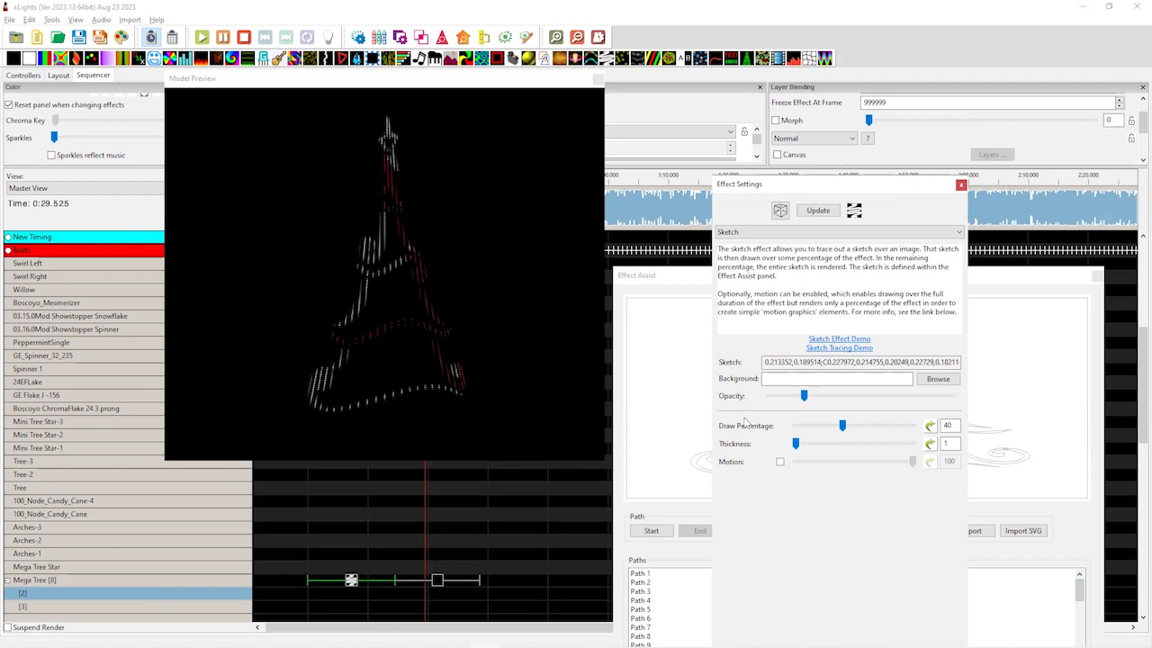
click(160, 104)
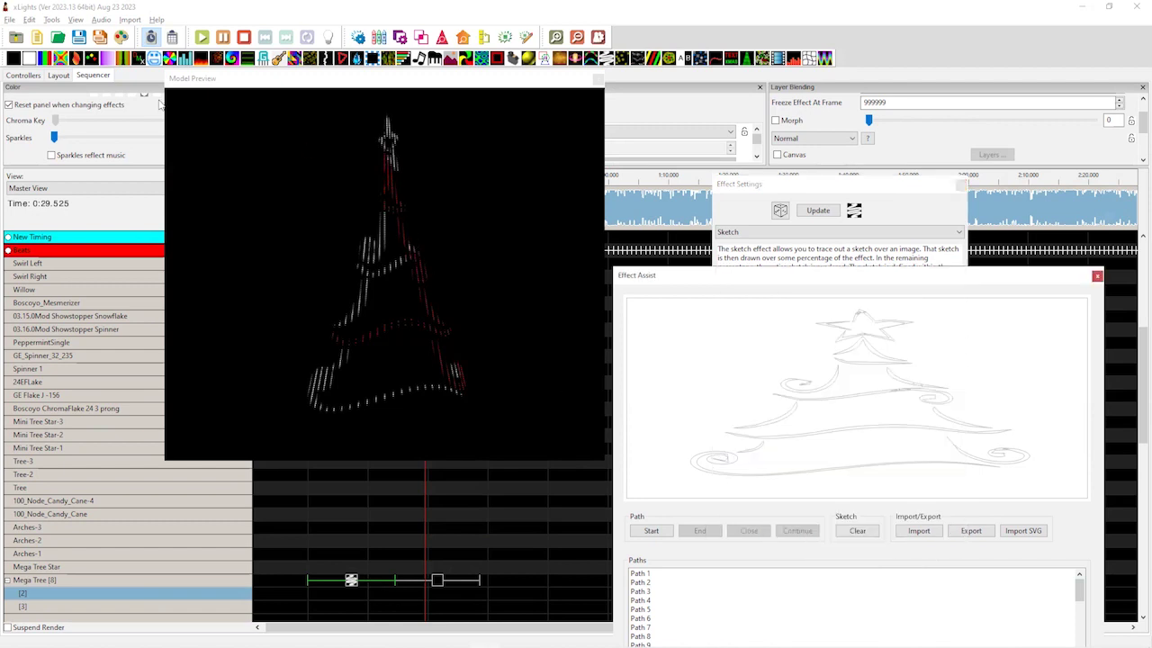
drag(77, 90, 91, 267)
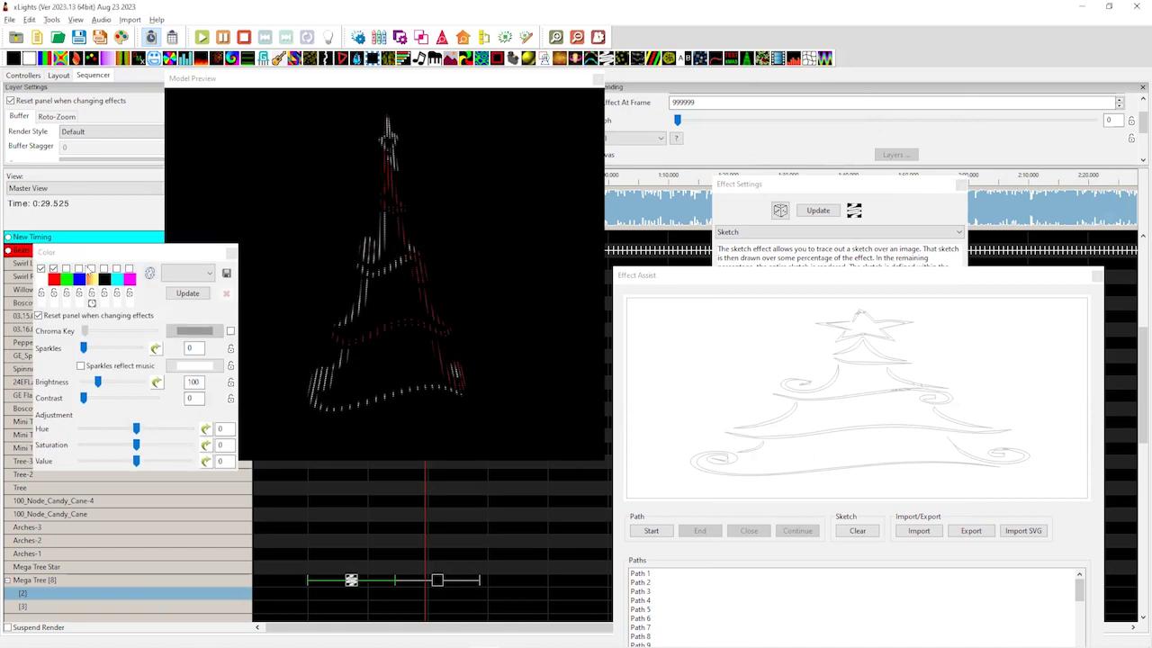
click(53, 269)
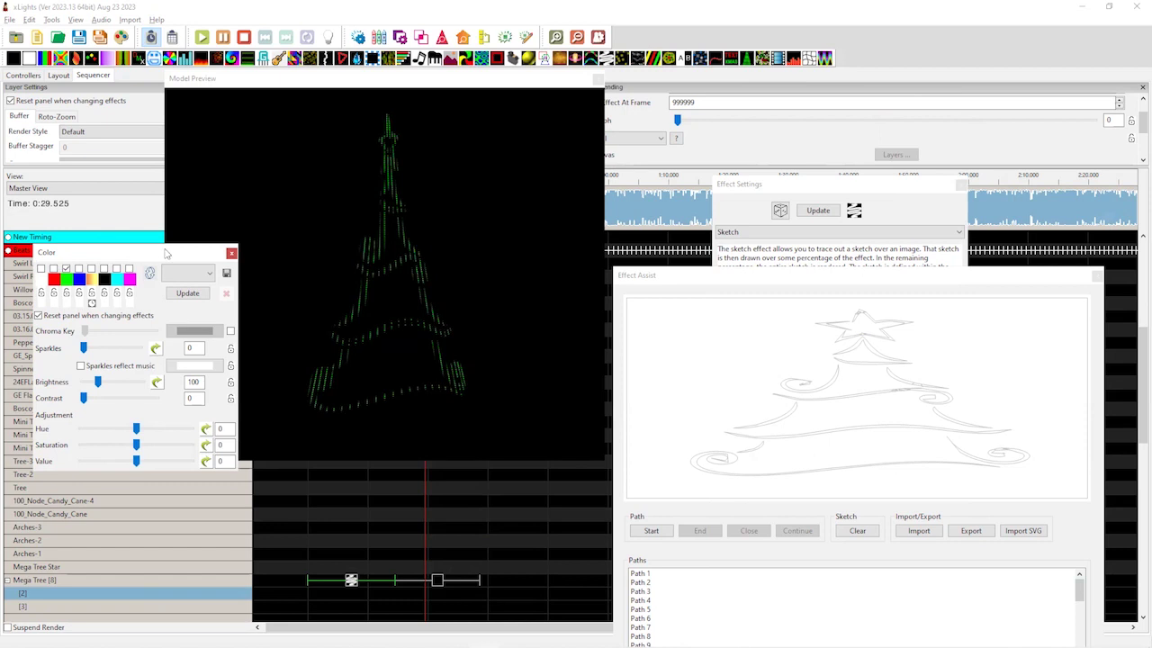
- Move the Color window and the Model Preview away so the Mega Tree effects and model list are uncovered
drag(165, 255, 1025, 70)
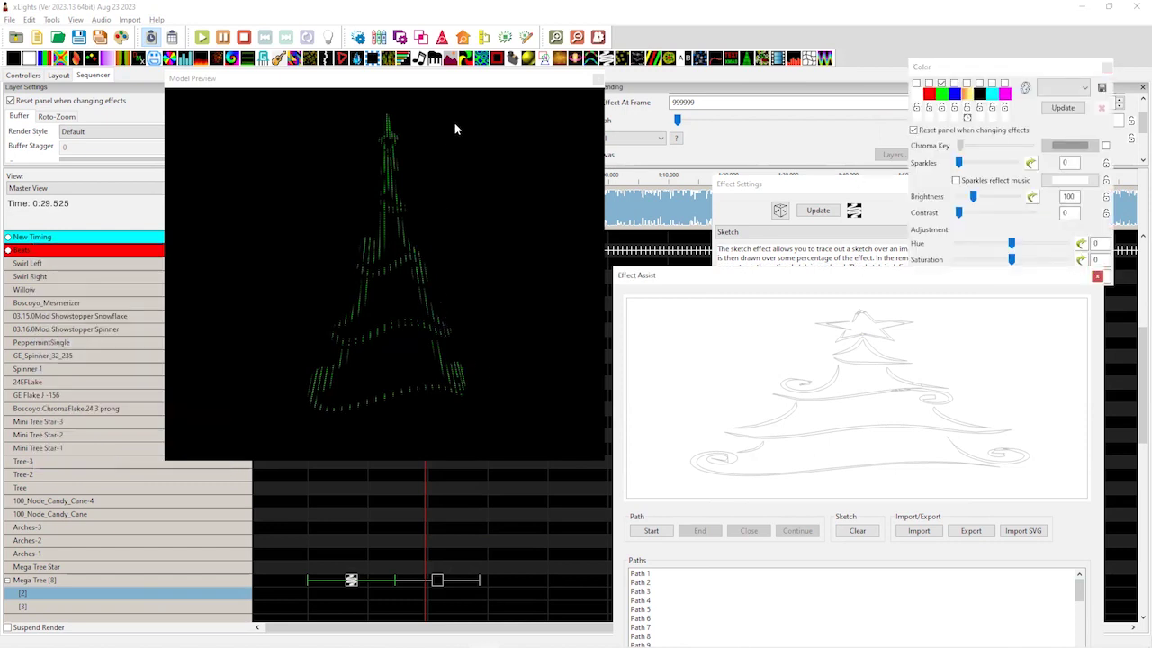
click(471, 89)
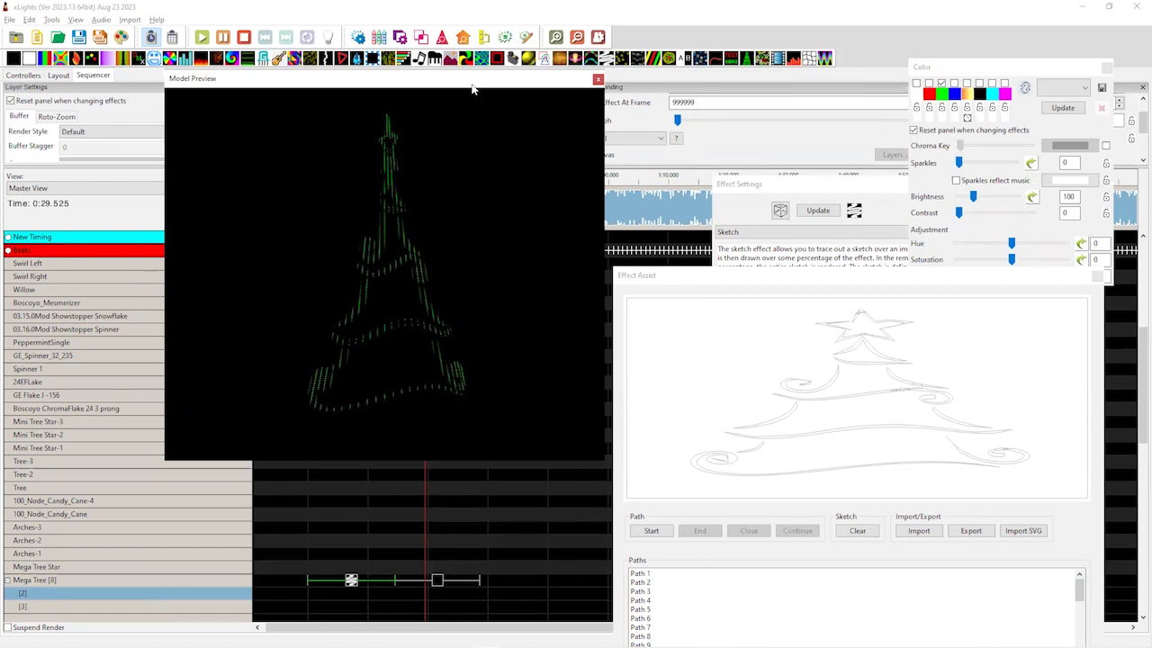
drag(472, 89, 900, 172)
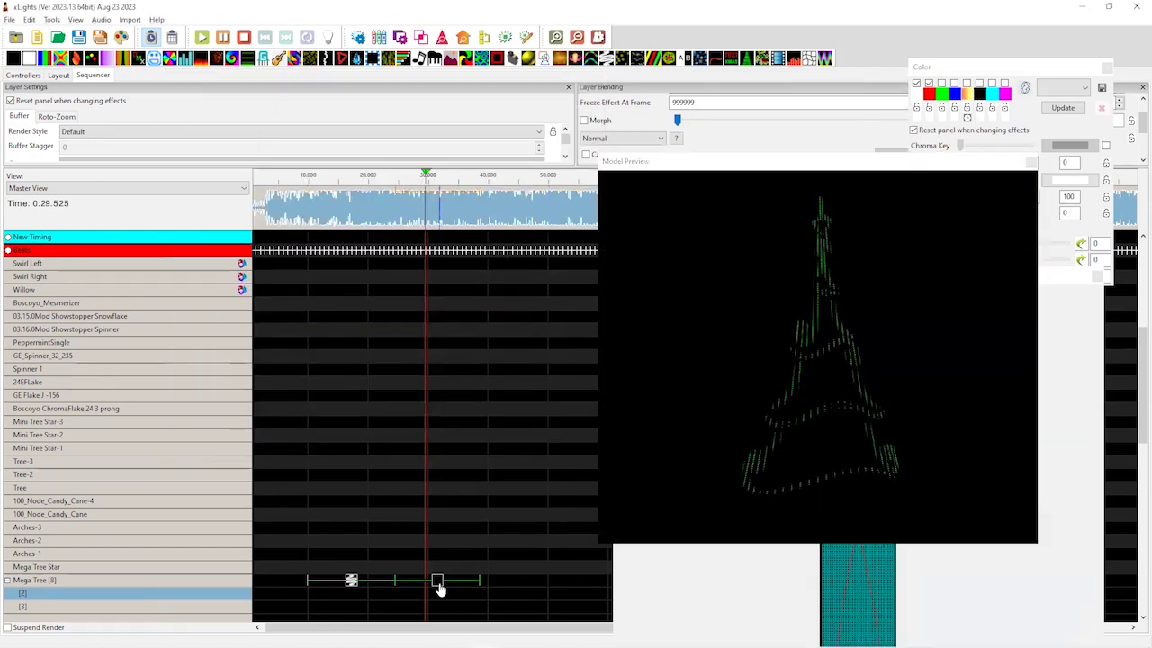
- Lengthen the blank effect following the Mega Tree's Sketch effect to about 46 seconds, and reselect the Sketch effect
click(351, 583)
drag(479, 582, 523, 581)
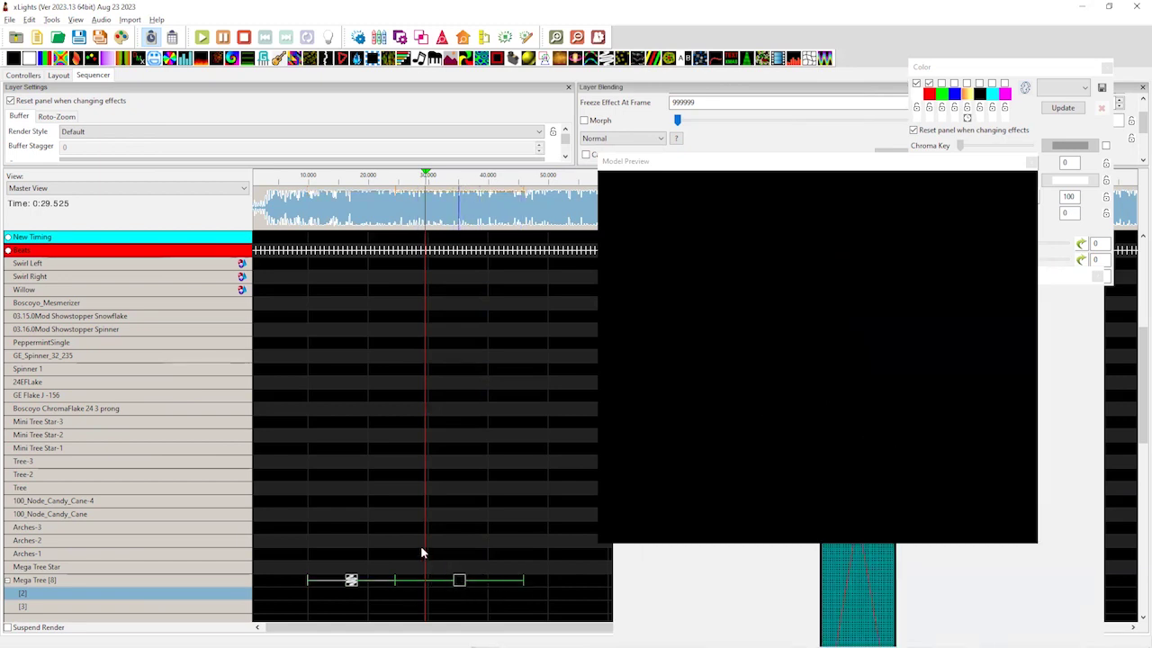
click(351, 581)
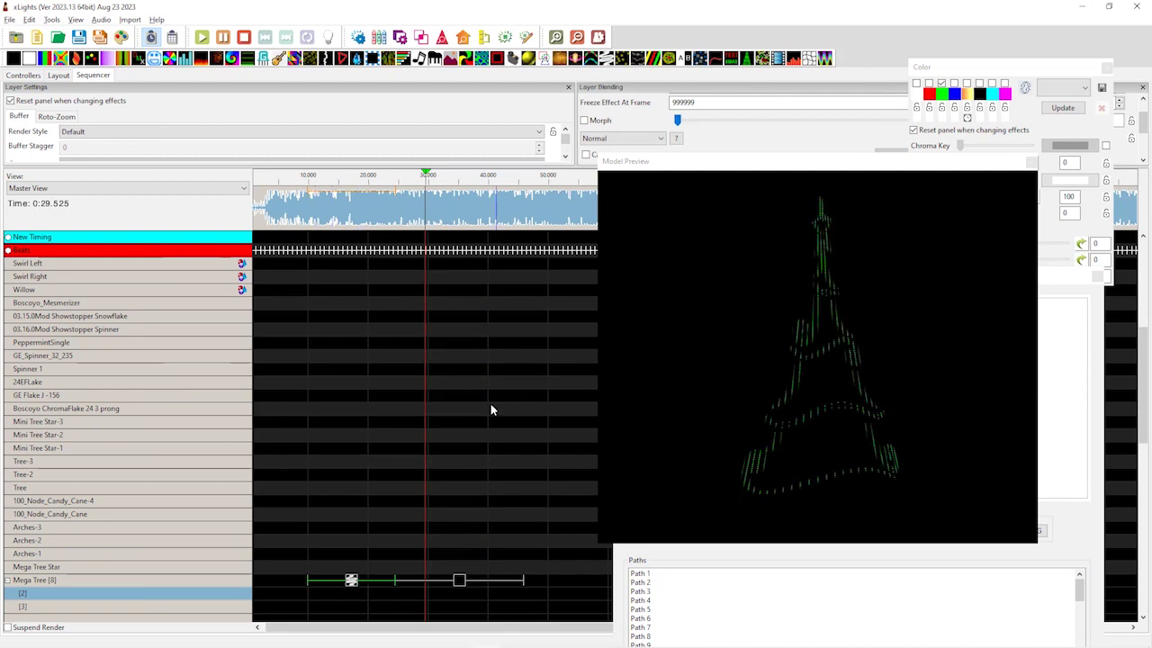
- Dock the Model Preview above the model list again, and move Effect Assist clear of the Mega Tree effects with its whole window showing
click(752, 172)
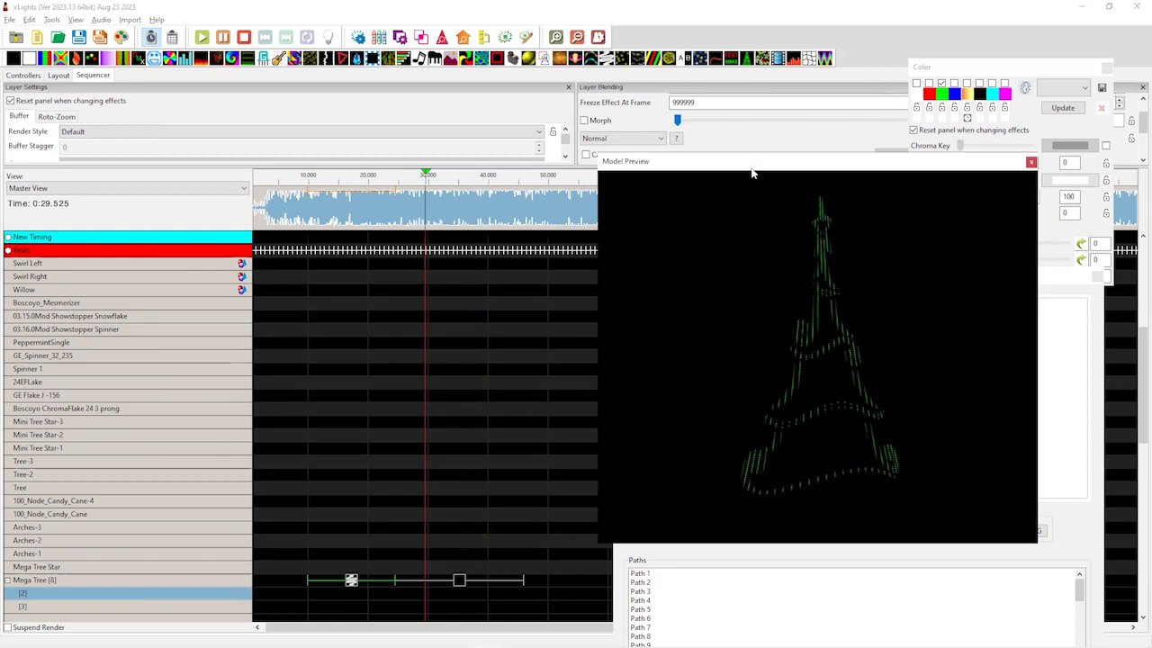
drag(752, 172, 231, 131)
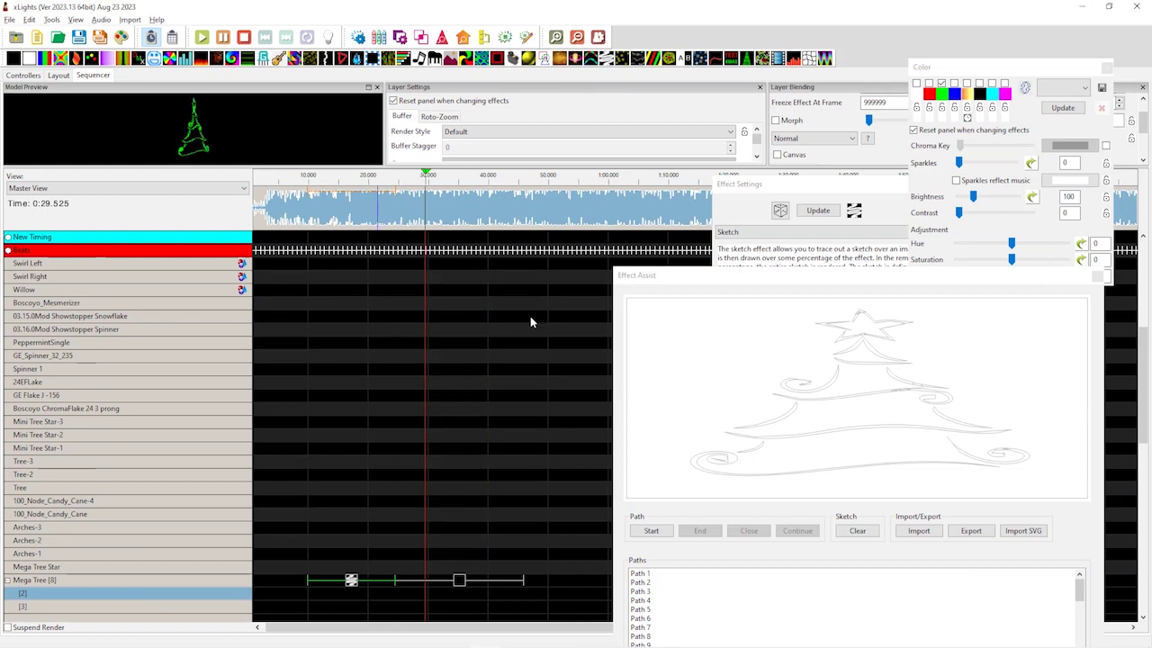
click(729, 303)
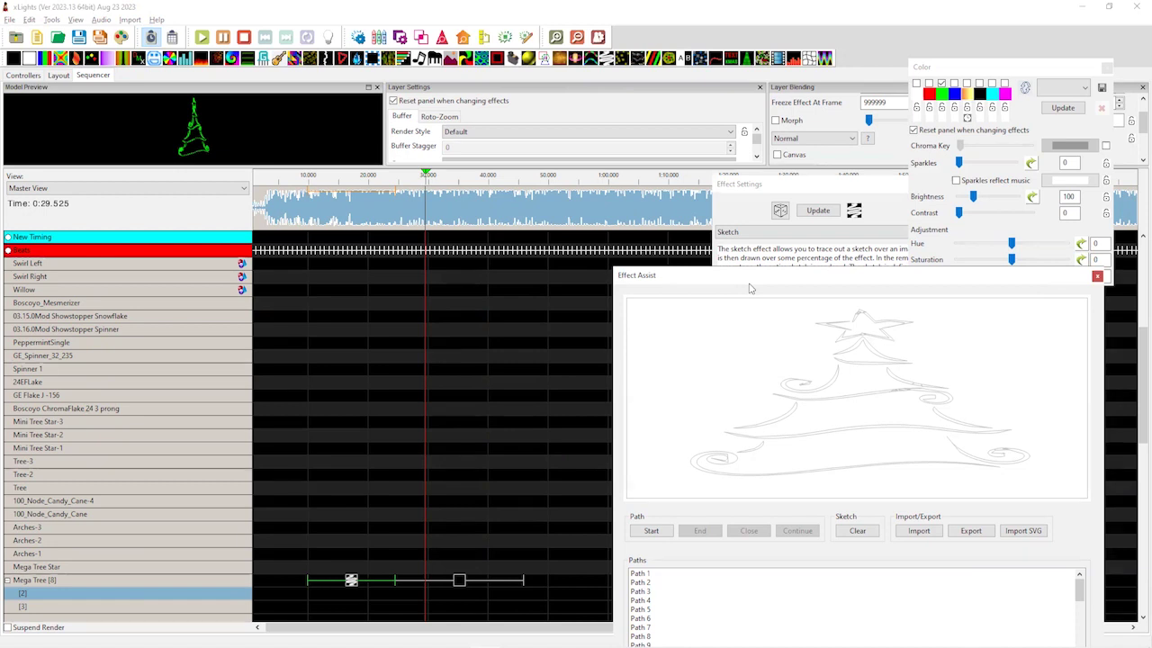
drag(749, 288, 415, 224)
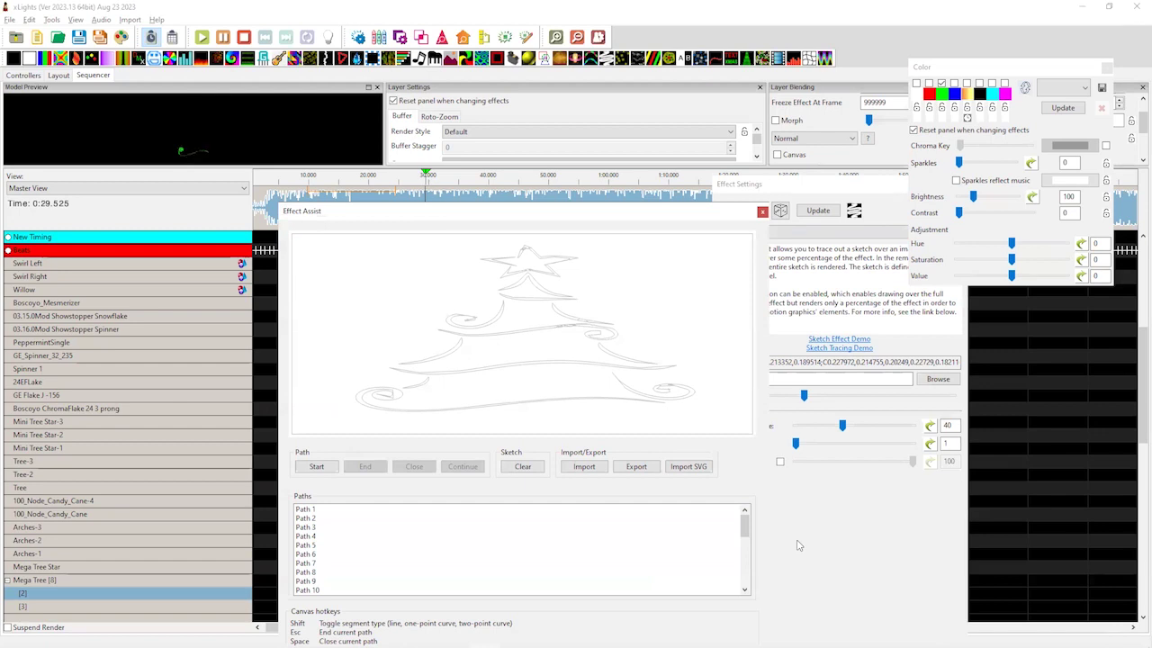
click(791, 593)
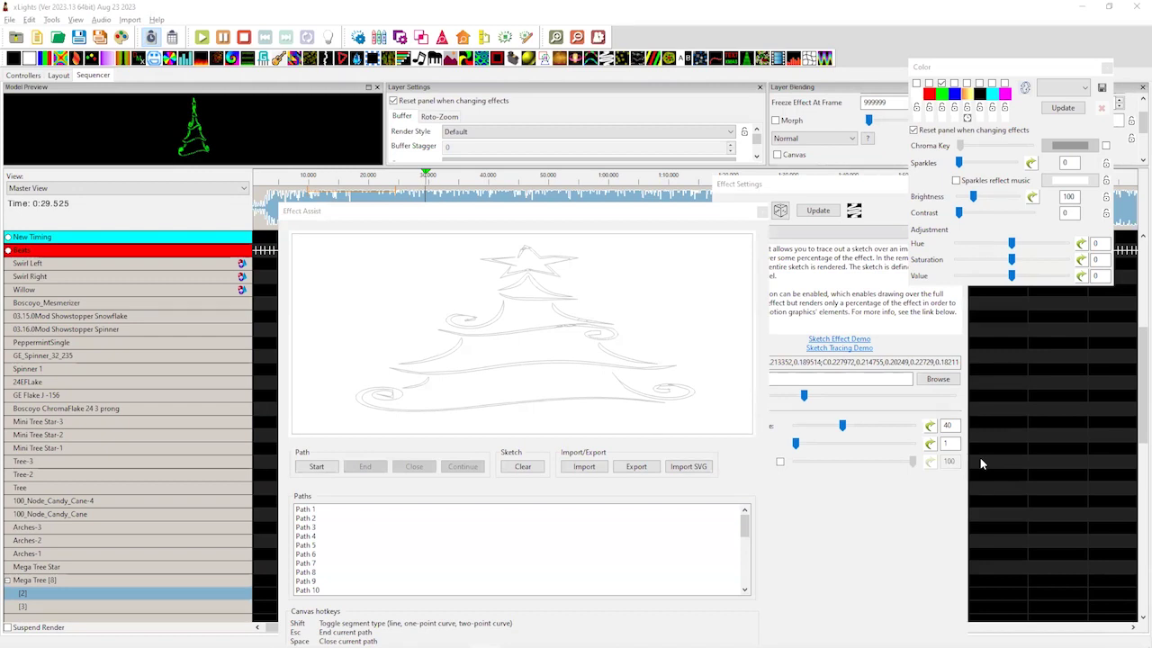
click(661, 221)
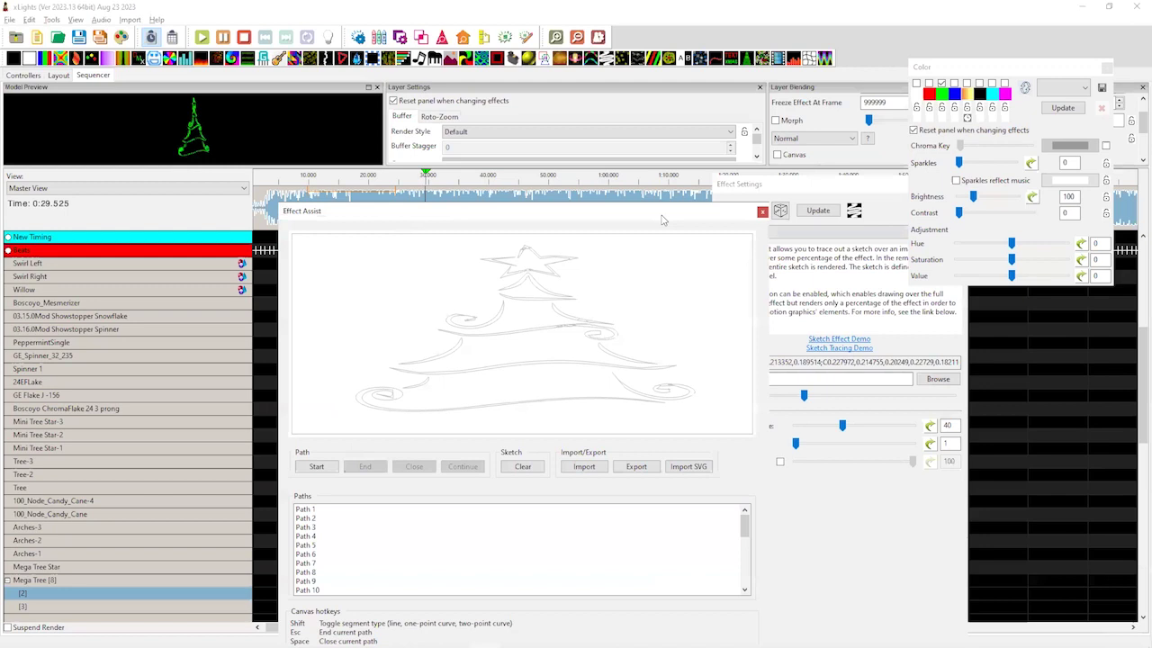
drag(661, 220, 983, 64)
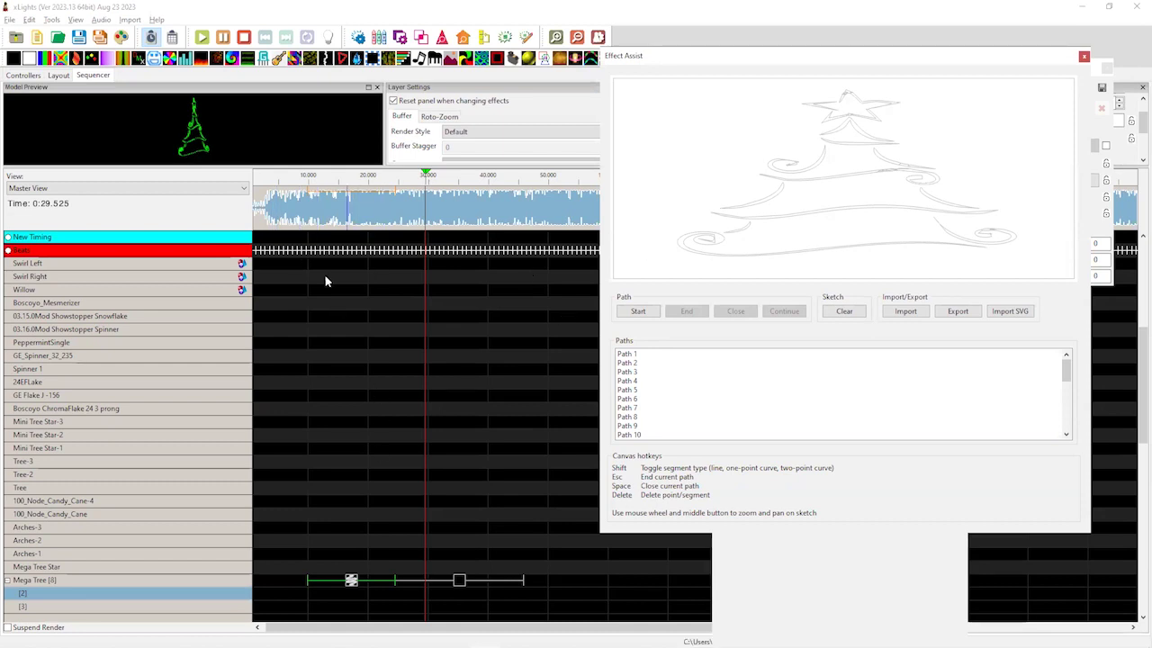
- Place the playhead at 12.5 seconds and examine which part of the tree each path from Path 4 to Path 9 draws
click(325, 216)
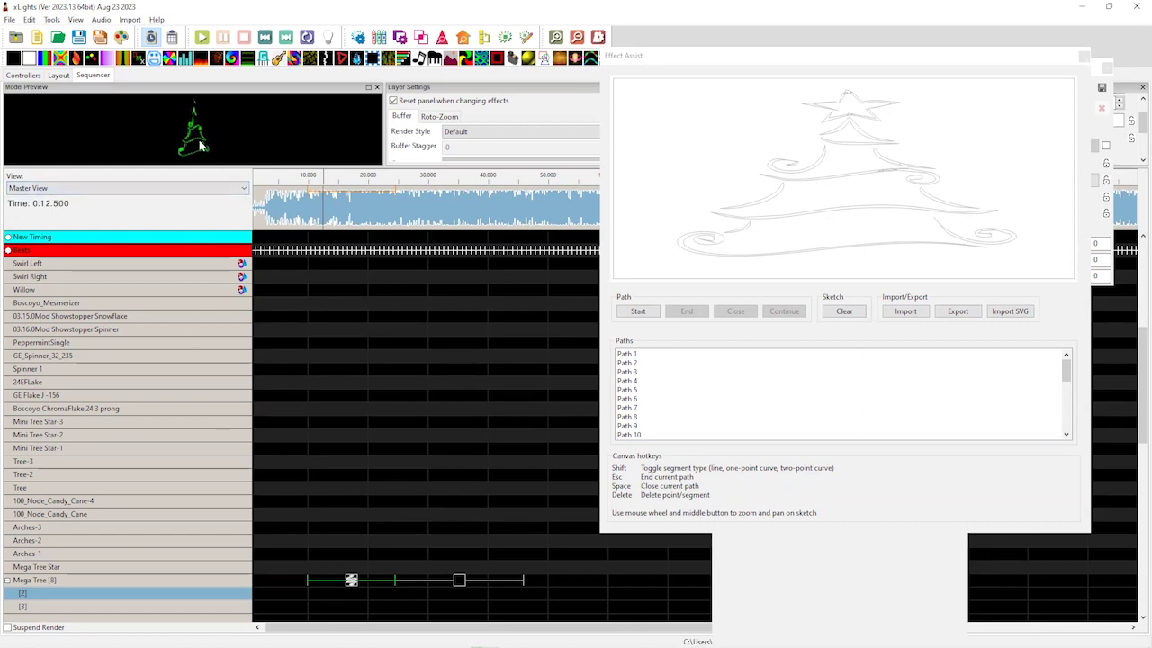
click(791, 210)
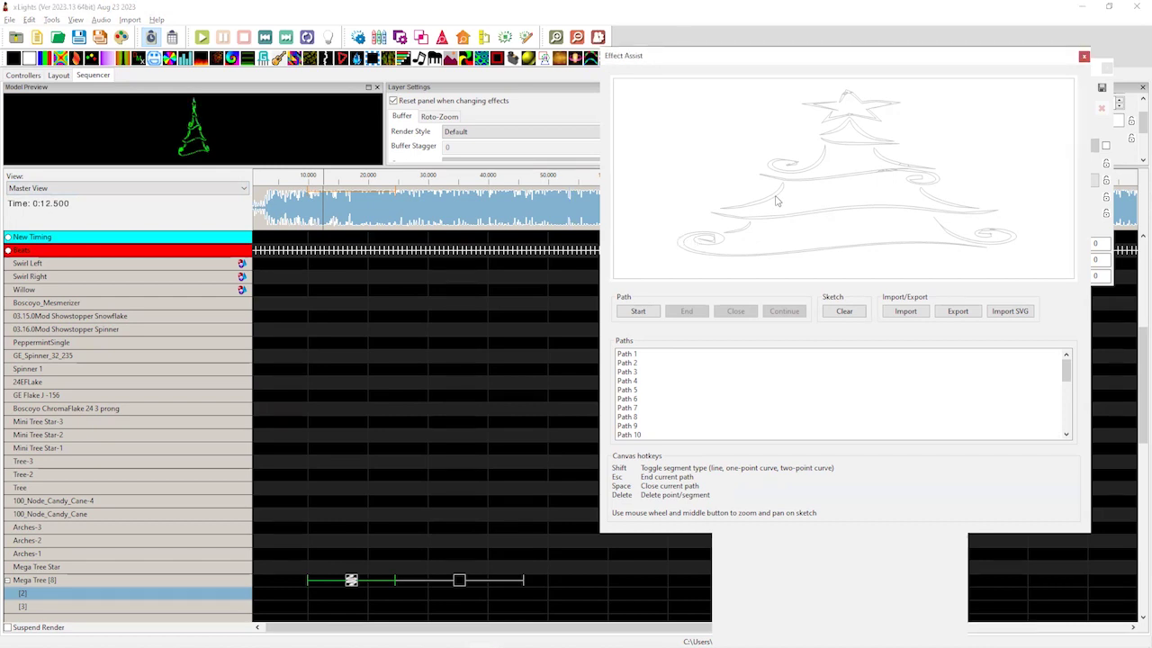
click(633, 383)
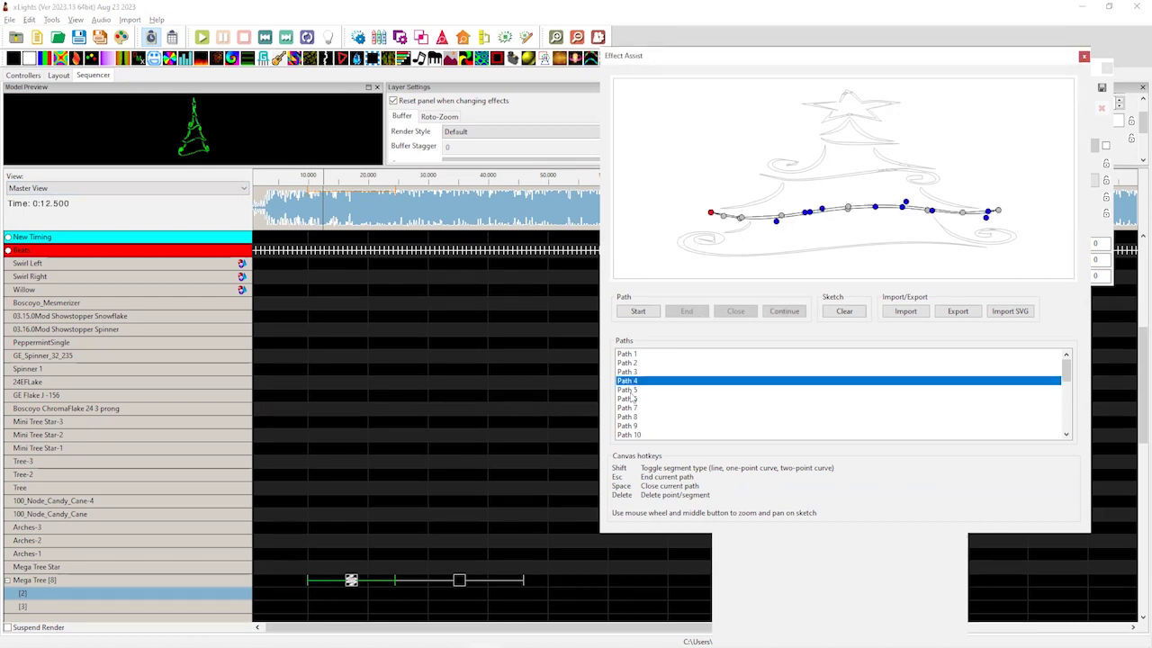
click(632, 390)
click(628, 399)
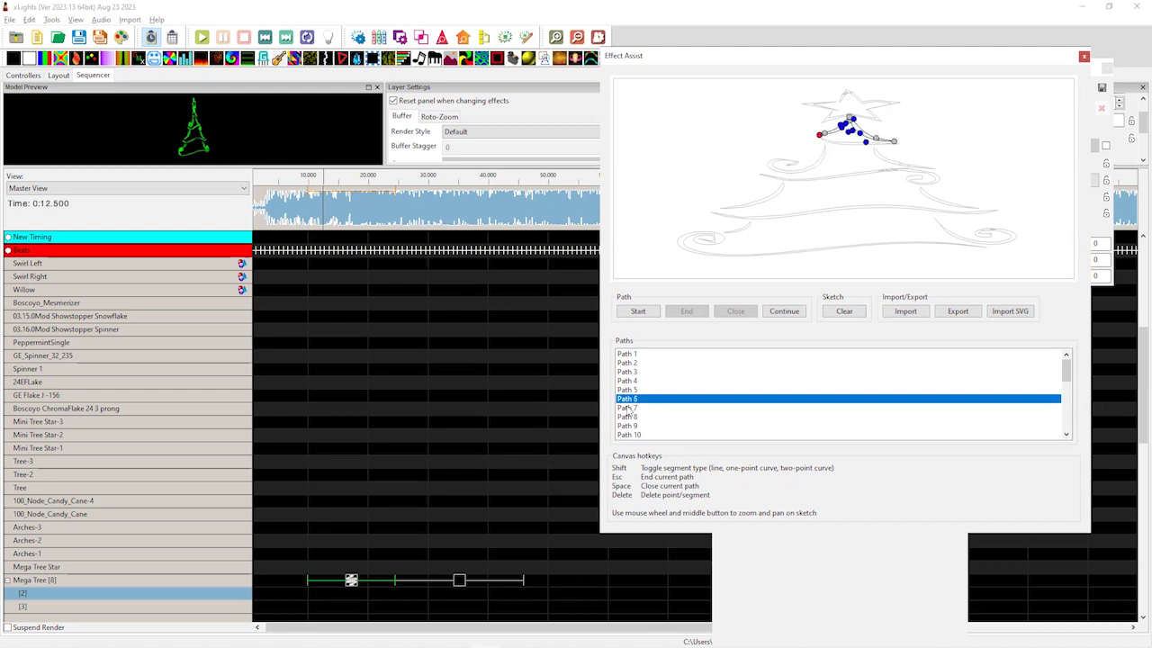
click(627, 409)
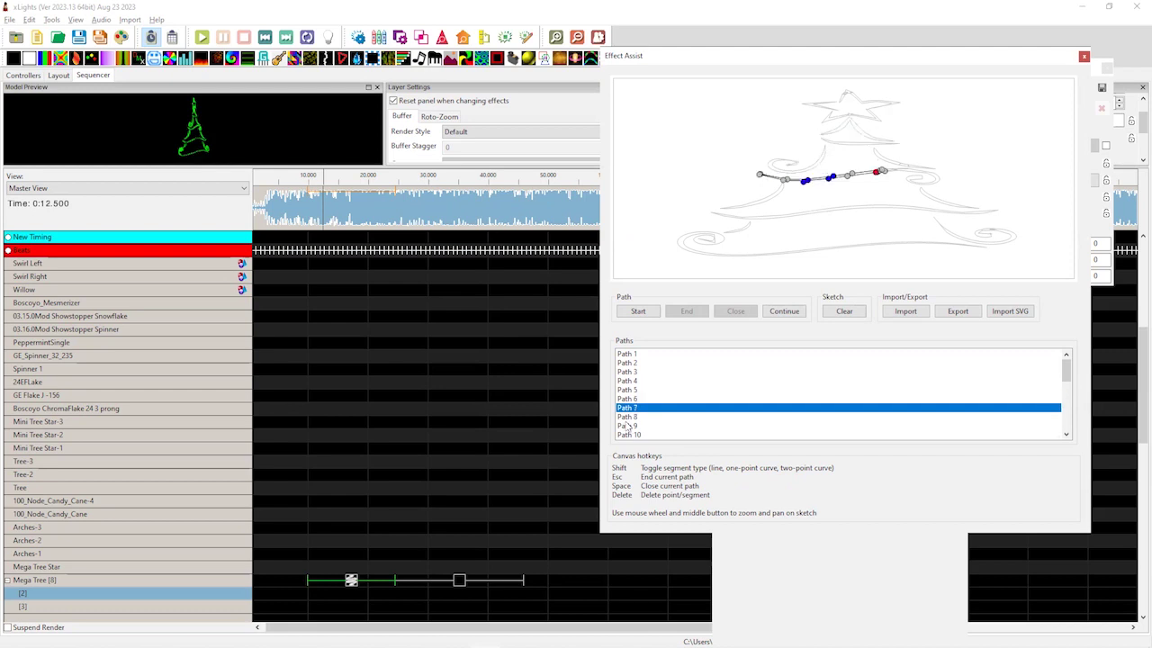
click(627, 426)
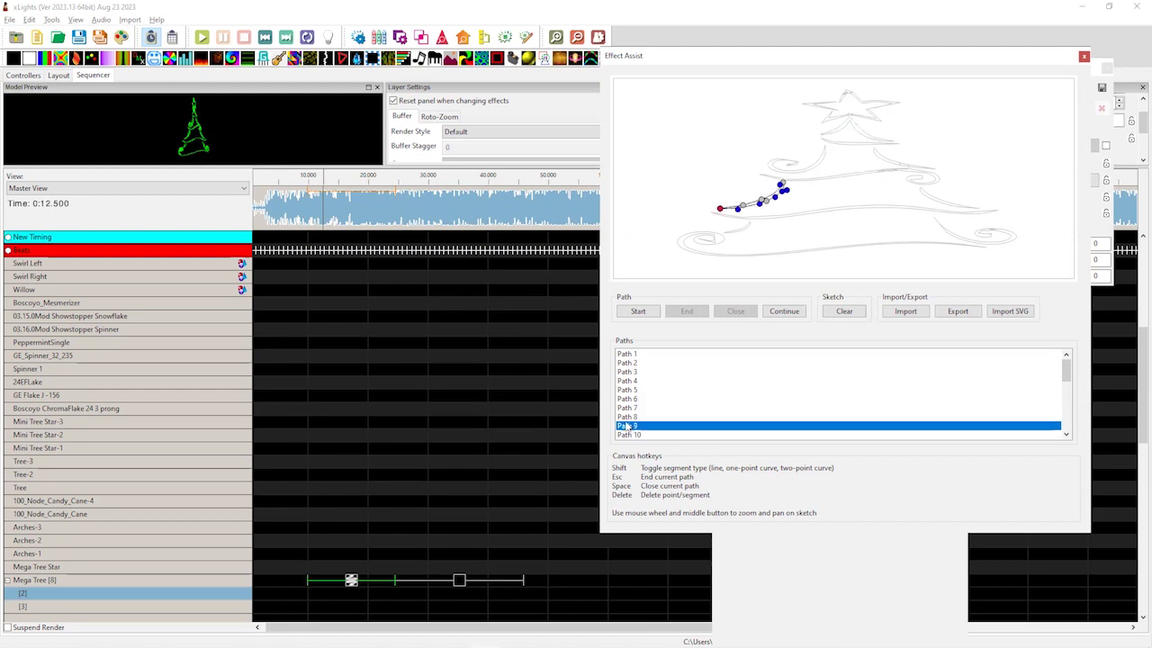
- Move Path 9 up one place in the drawing order and replay the Mega Tree's Sketch effect
right_click(627, 426)
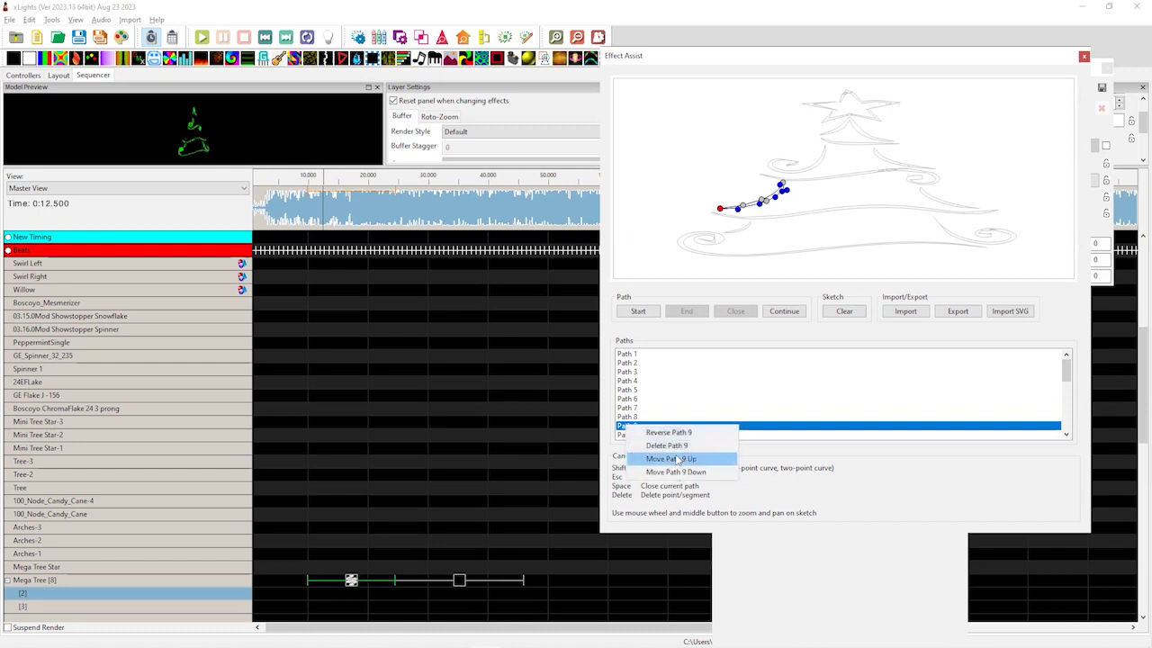
click(666, 446)
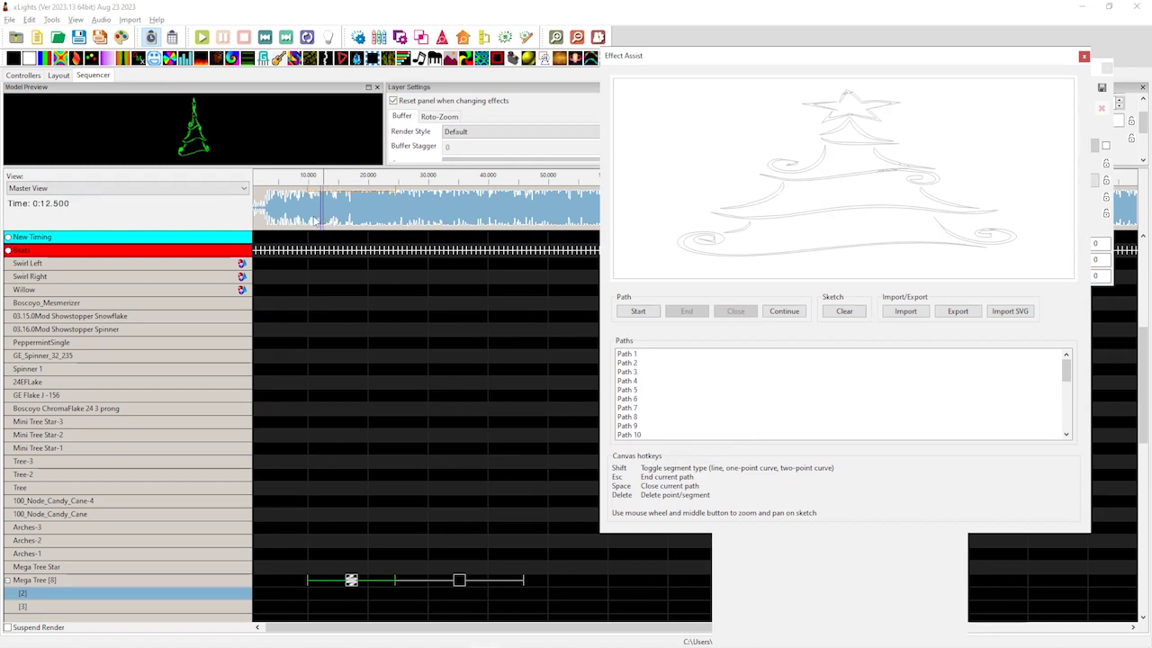
click(351, 580)
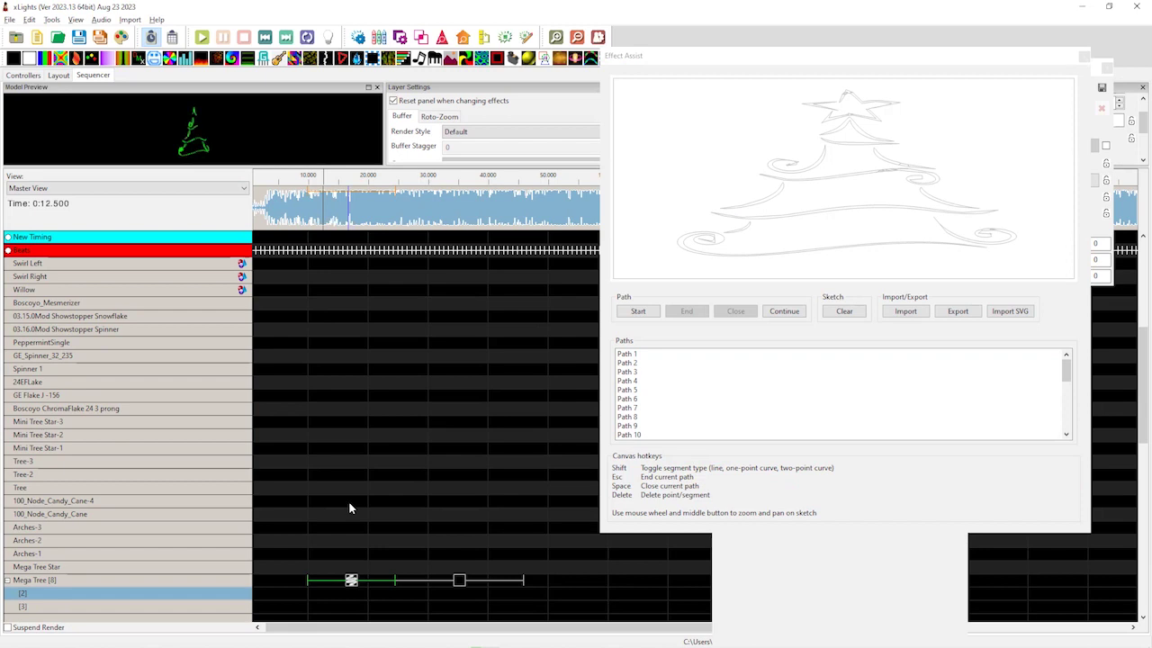
- Move the branch curve at Path 8 further up the drawing order, one place at a time, to the Path 5 position
click(632, 426)
click(633, 418)
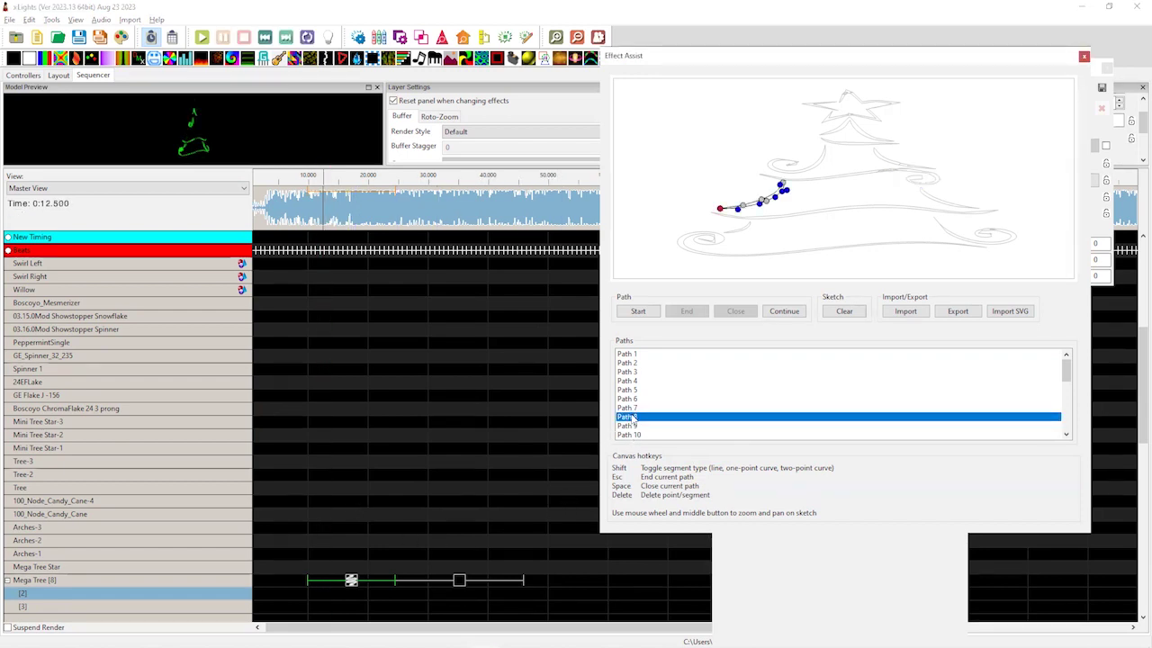
right_click(633, 419)
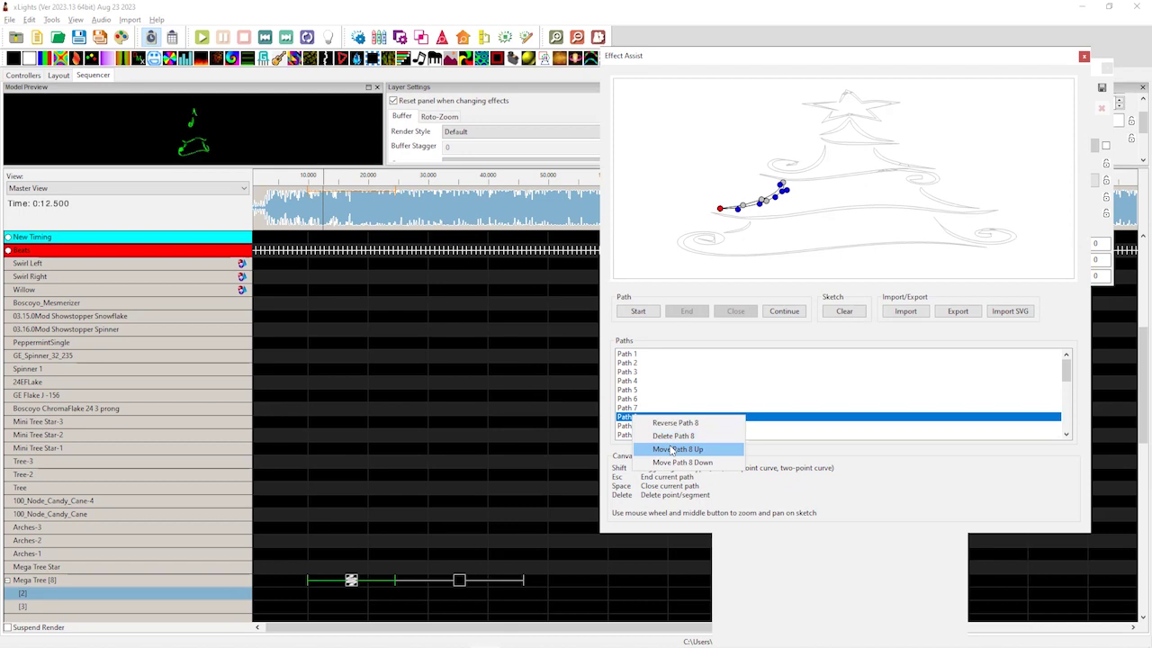
click(670, 449)
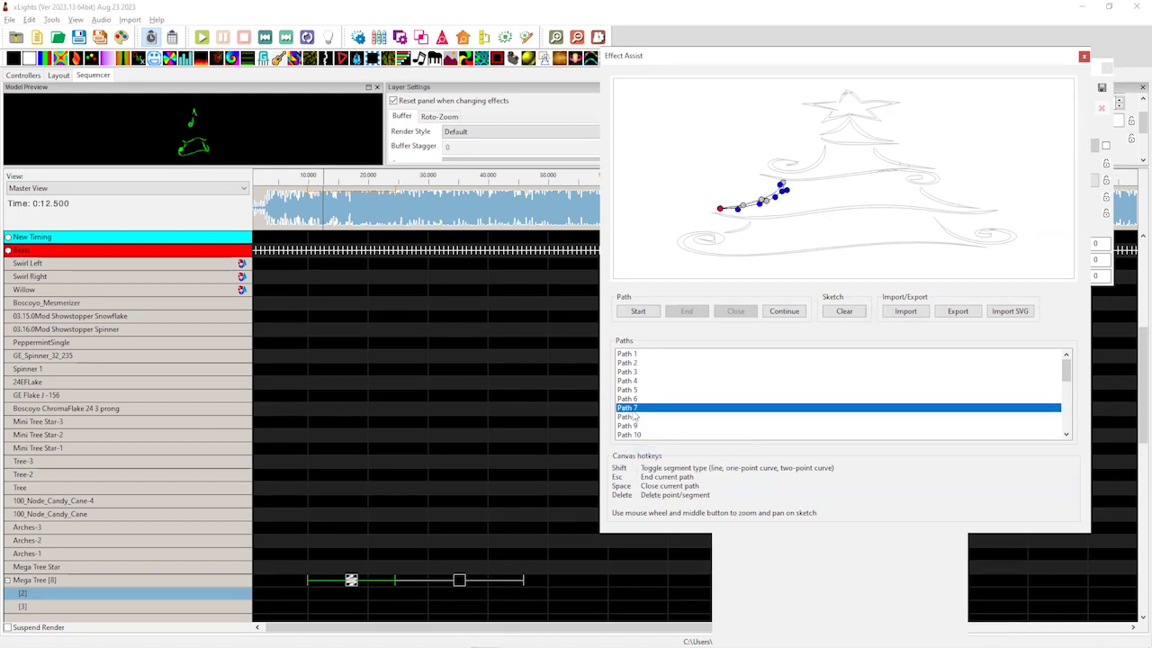
right_click(636, 417)
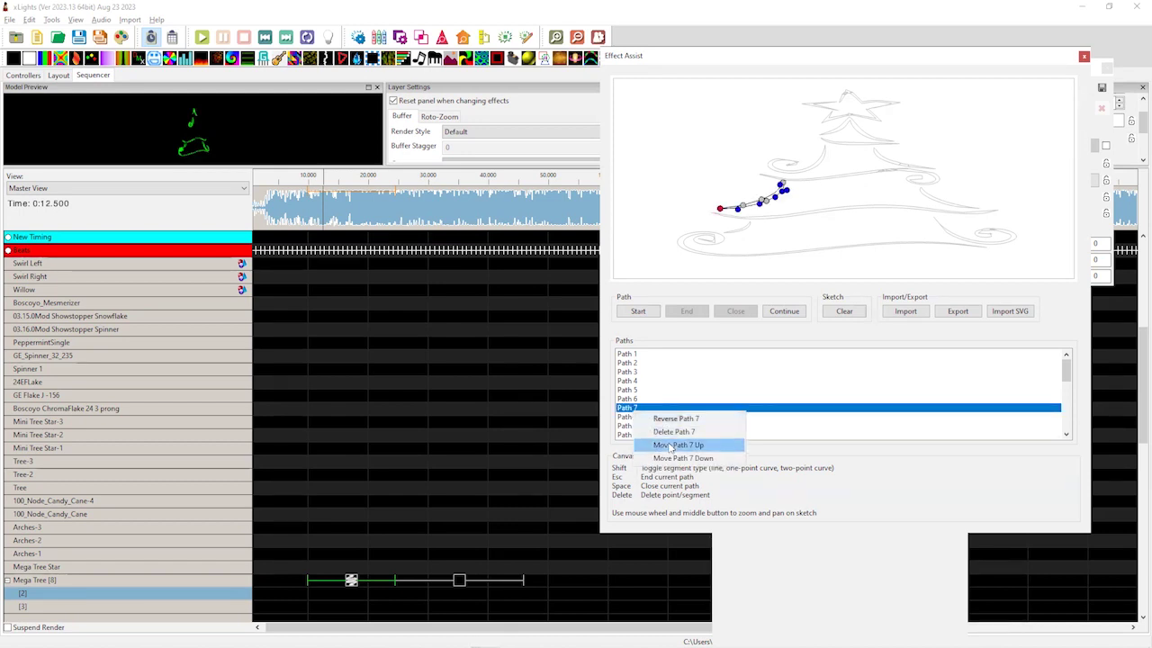
click(670, 445)
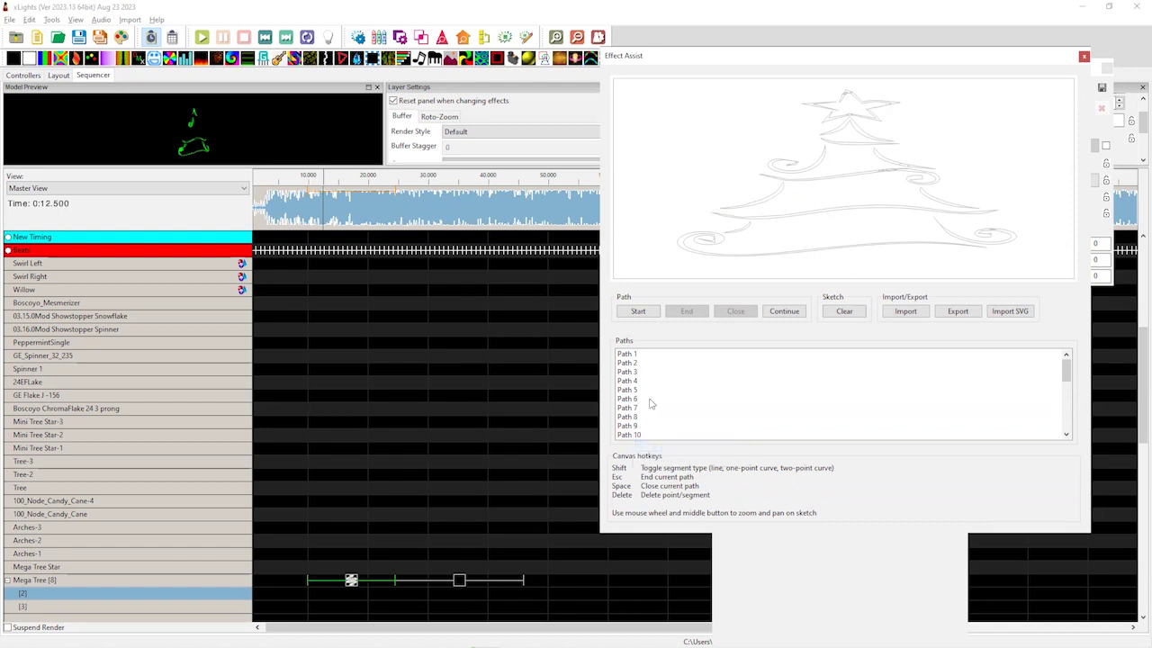
click(633, 401)
right_click(644, 403)
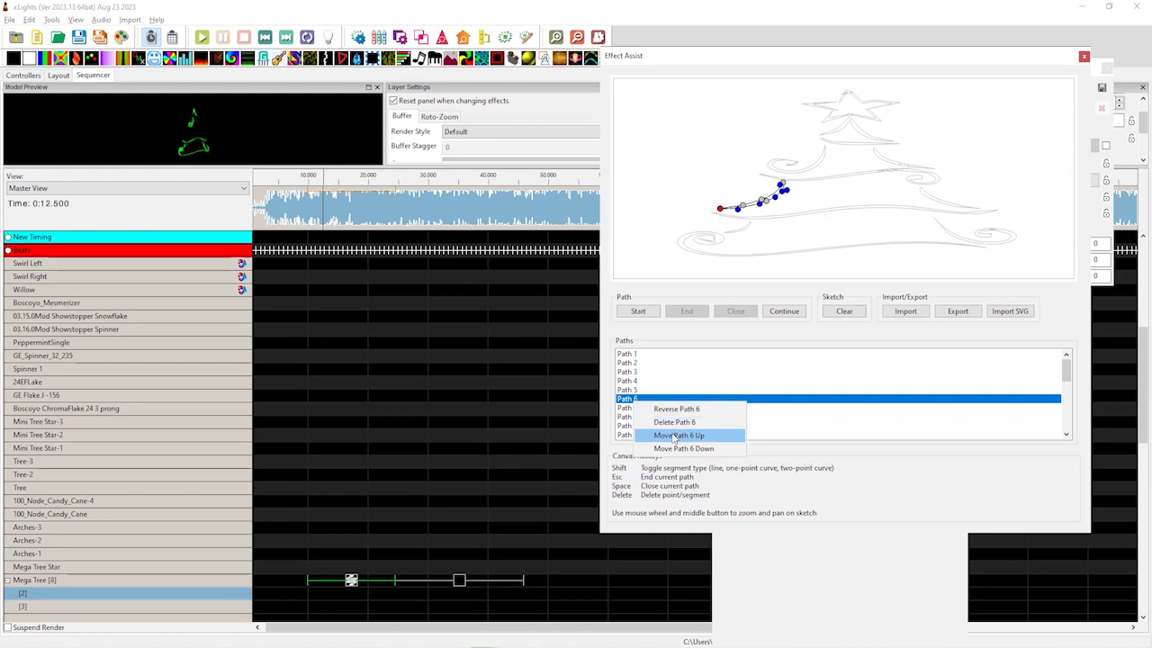
click(471, 375)
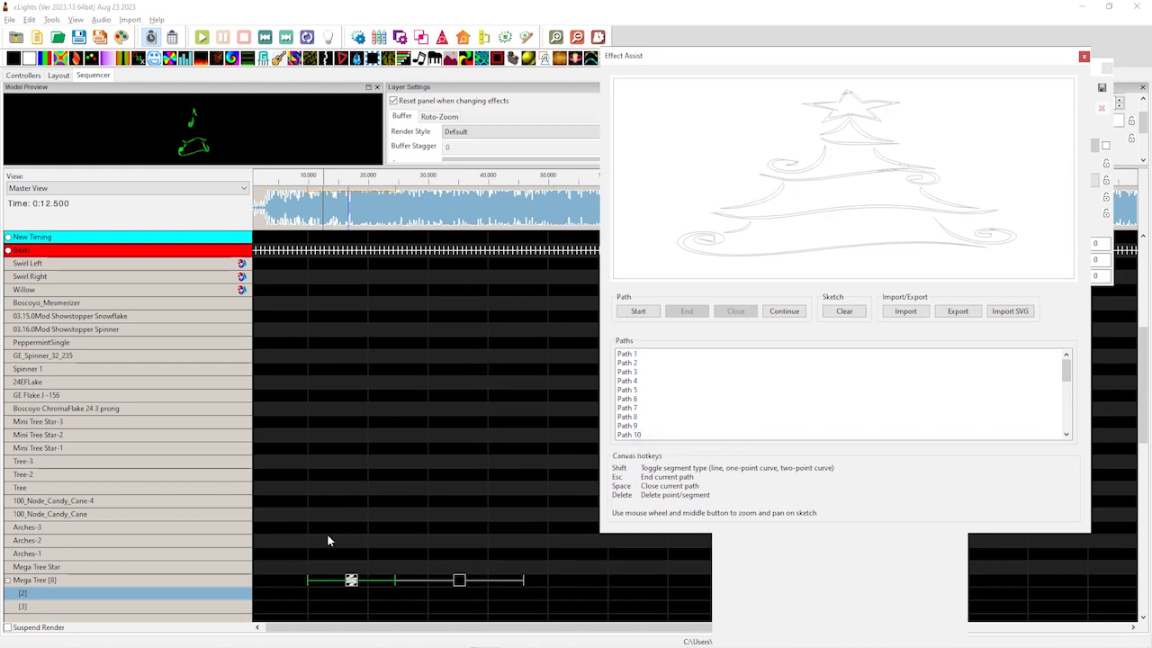
- Replay the Mega Tree's Sketch effect with the new path order, and highlight Path 5 on the canvas
click(351, 582)
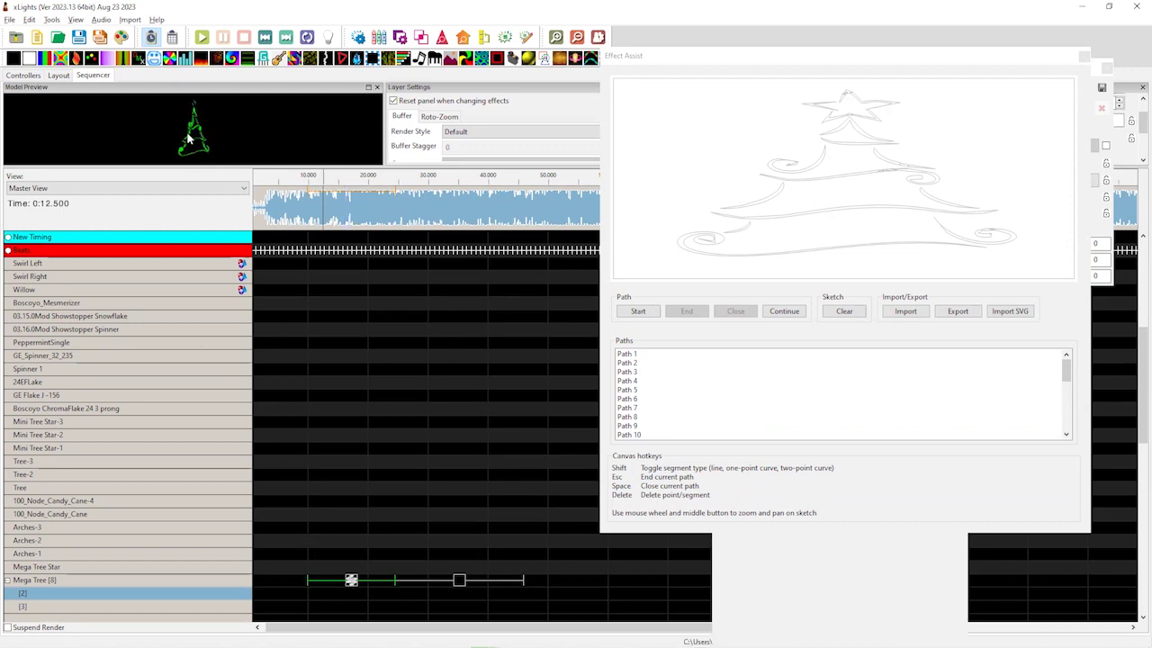
click(752, 240)
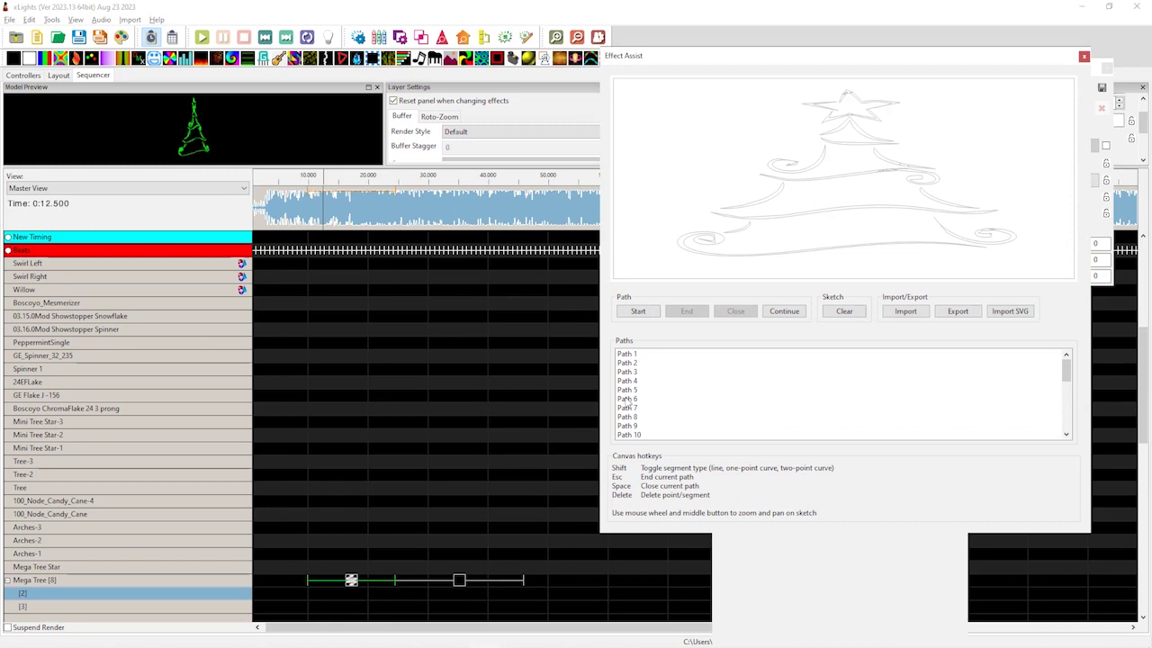
click(628, 398)
click(627, 391)
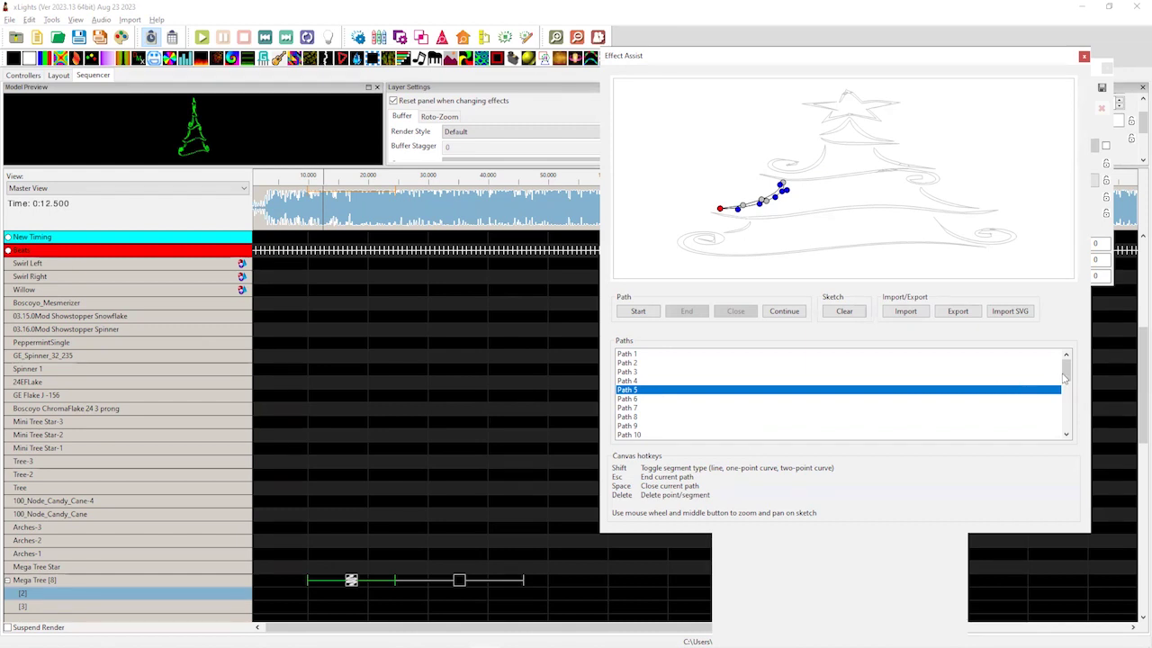
- Move the branch curve at Path 10 up the drawing order, one place at a time, to the Path 6 position
drag(1066, 379, 1066, 387)
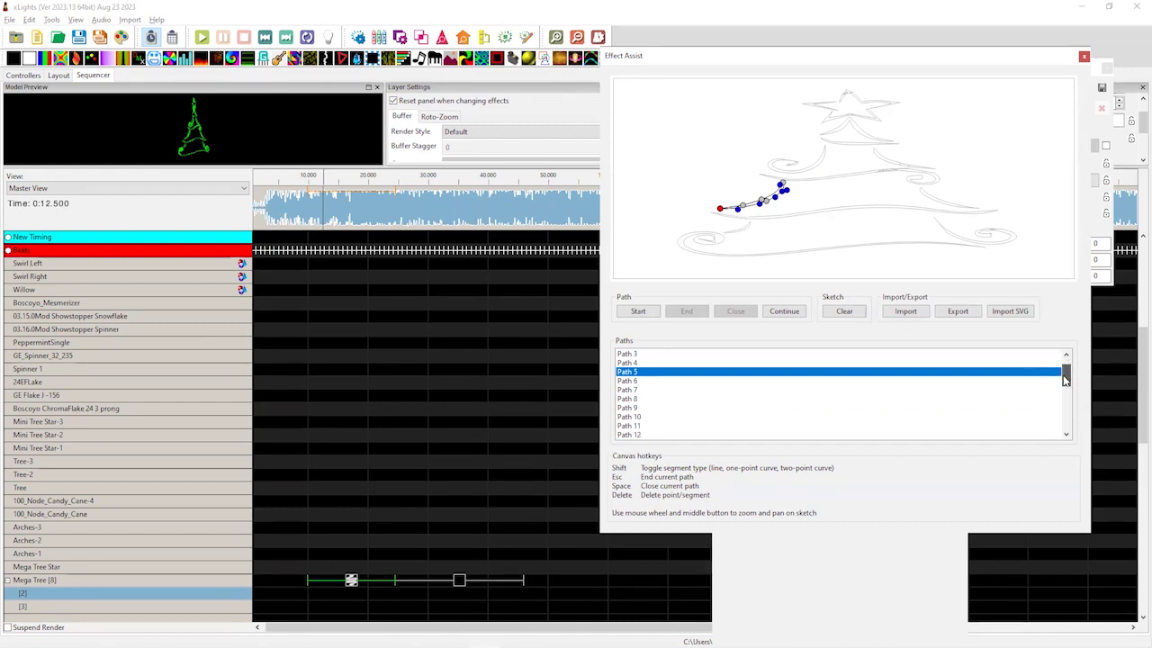
click(629, 417)
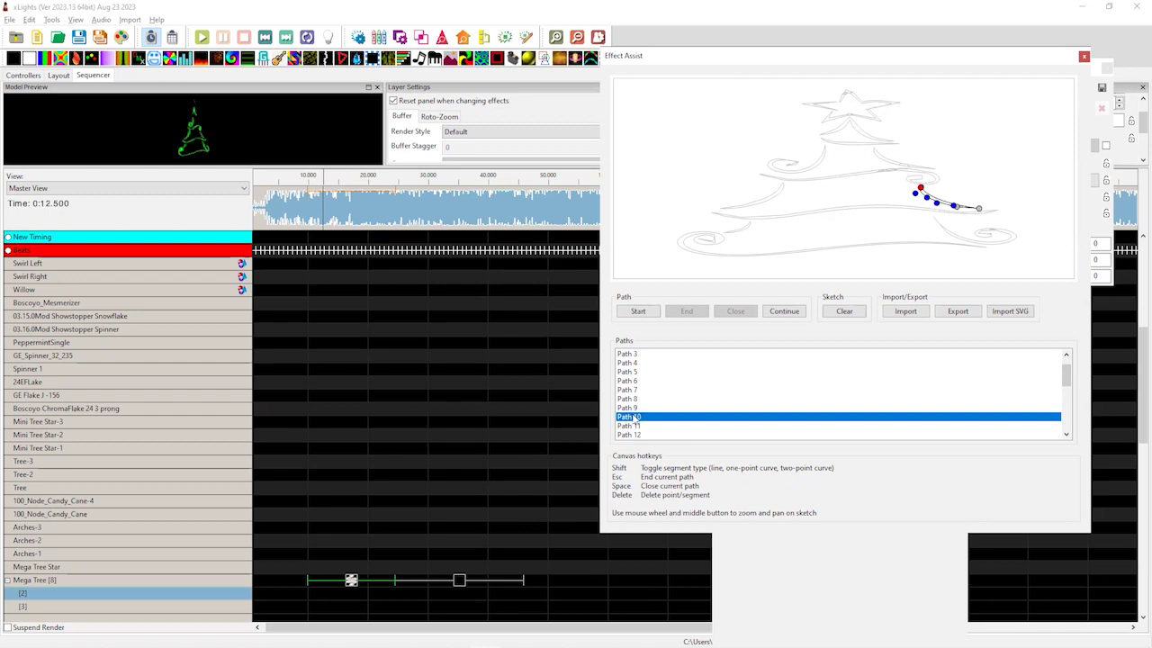
right_click(635, 417)
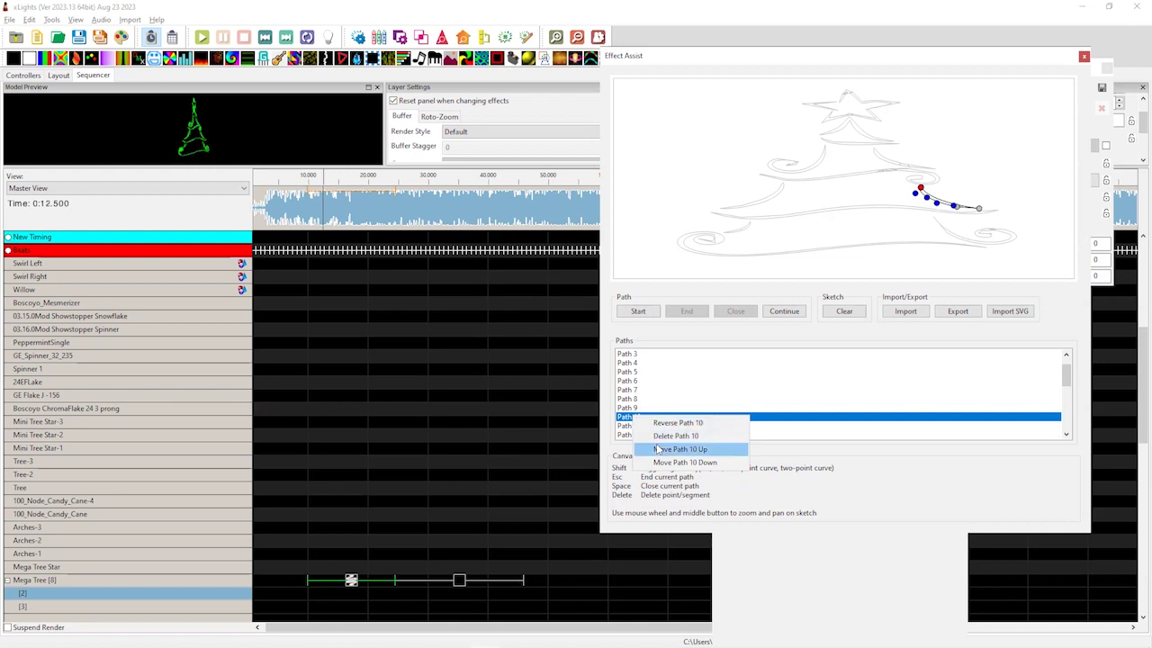
click(658, 448)
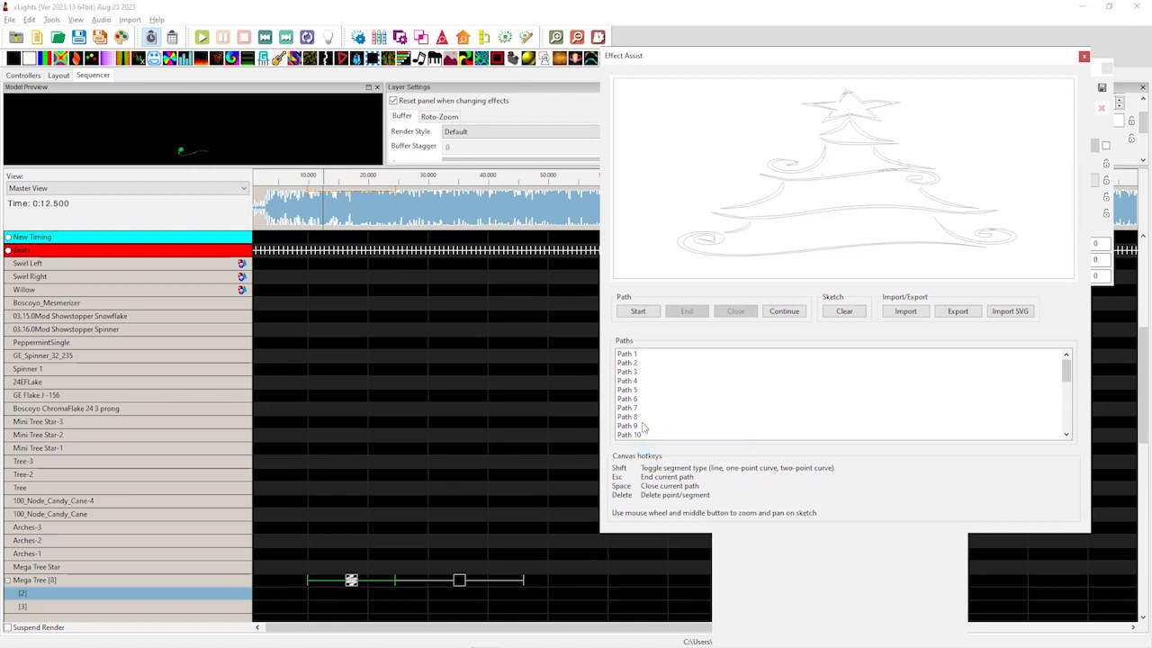
right_click(635, 429)
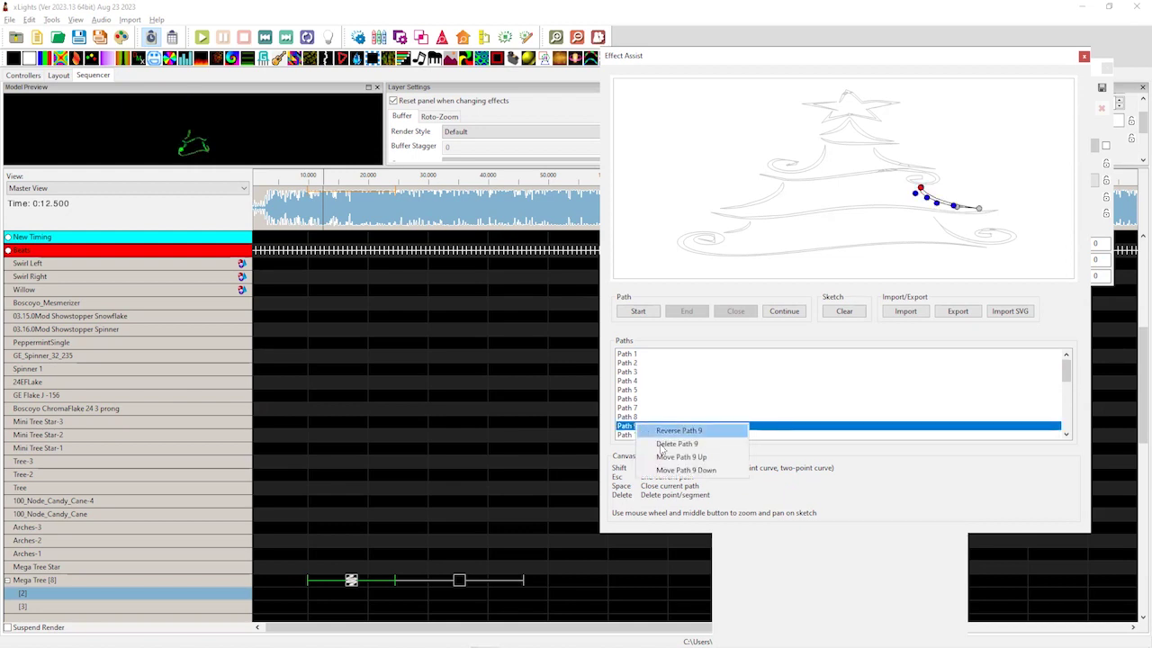
click(654, 454)
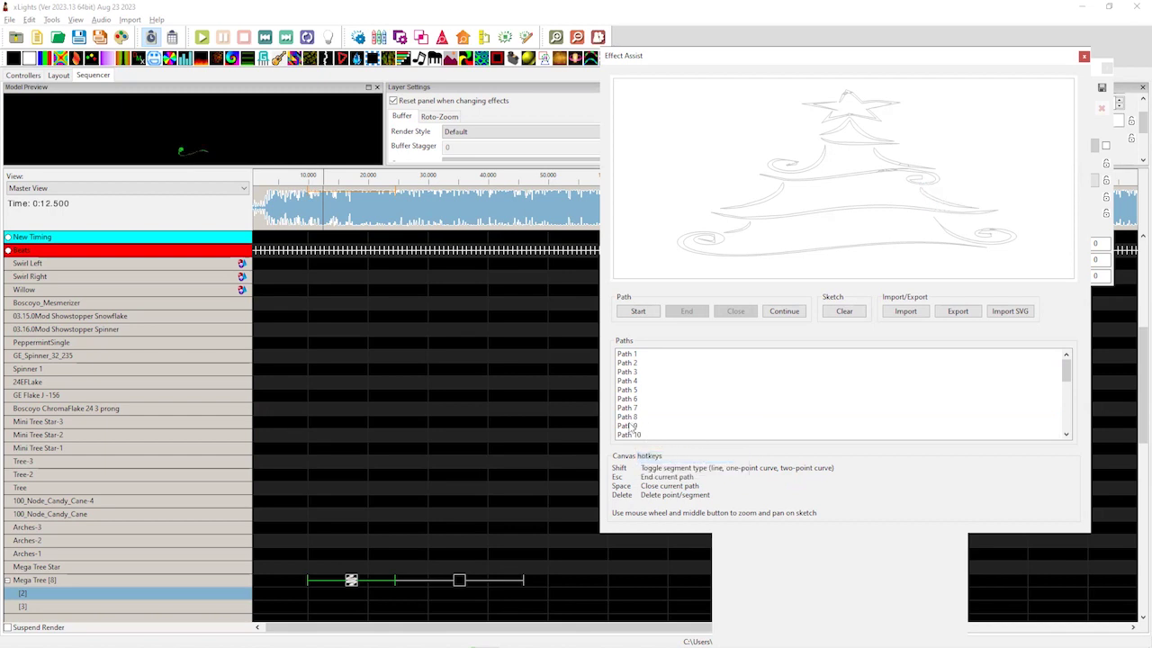
right_click(632, 419)
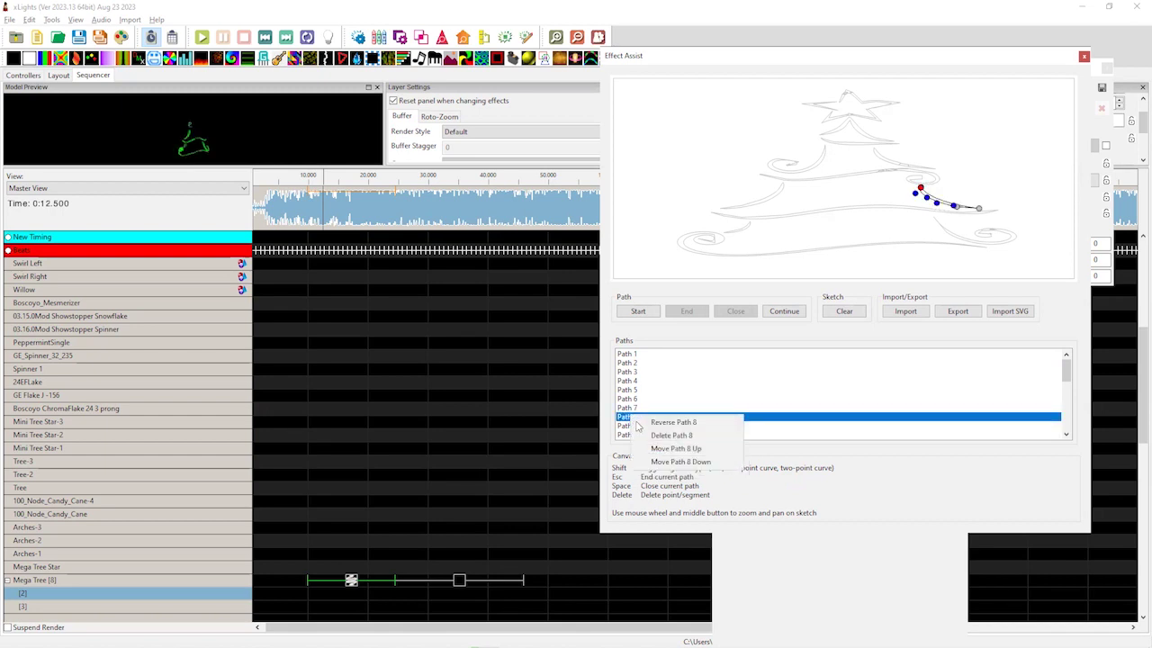
click(654, 453)
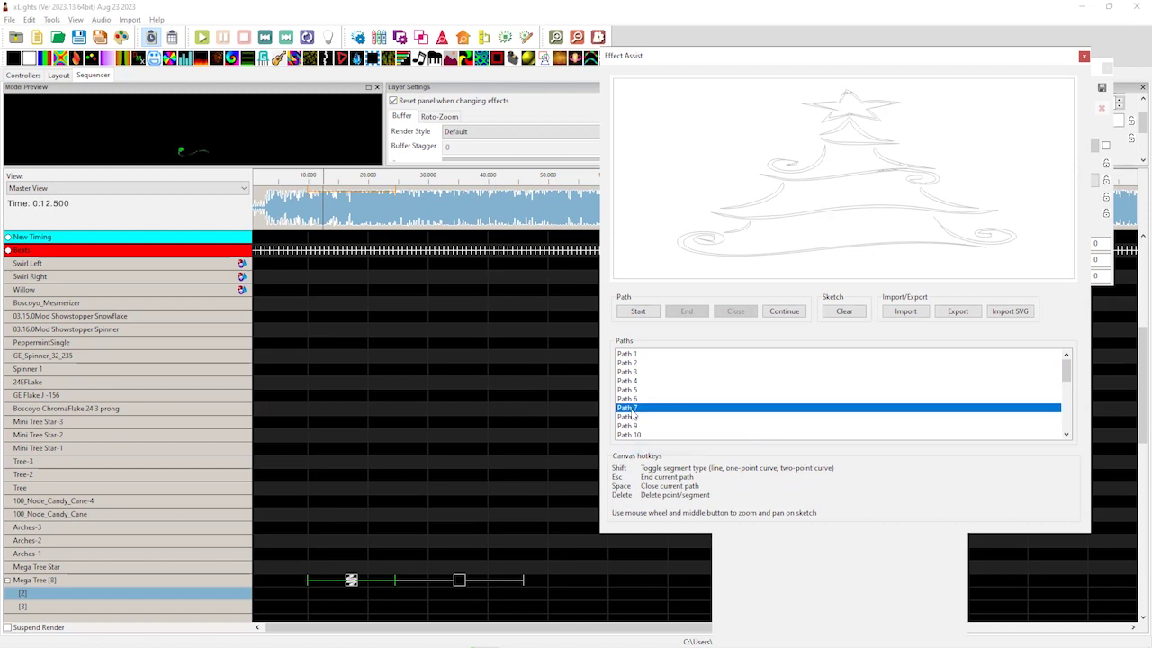
right_click(635, 412)
click(670, 432)
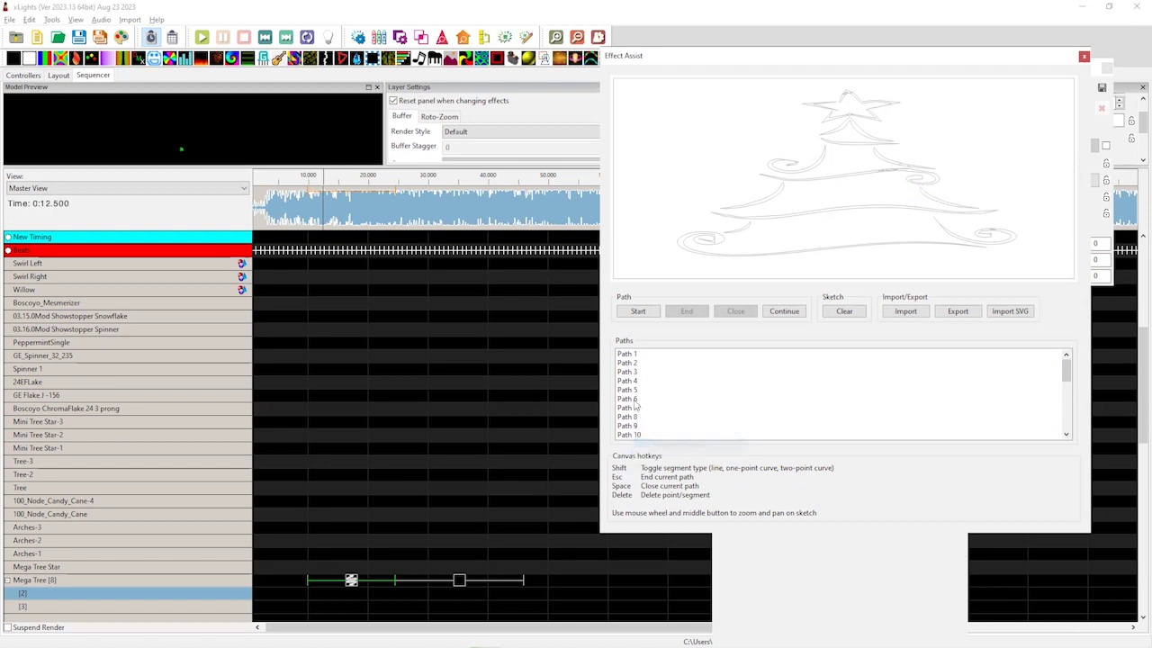
click(634, 402)
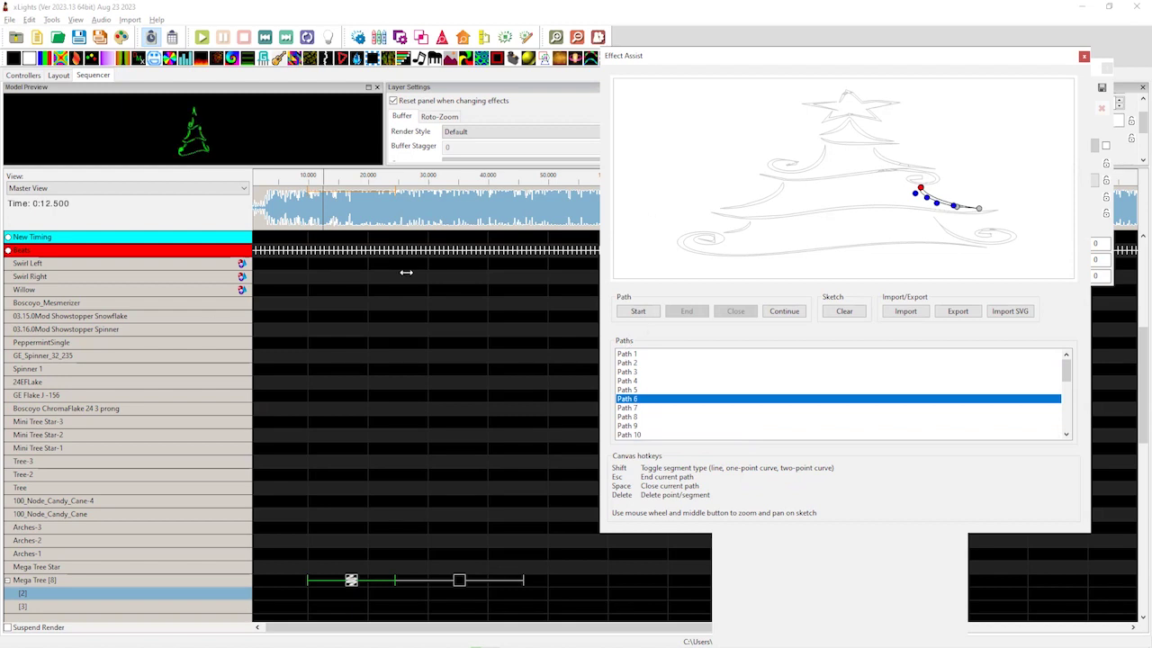
- Examine the Mega Tree's Sketch effect with the new path order, and highlight Path 9 and Path 10 on the canvas
click(270, 573)
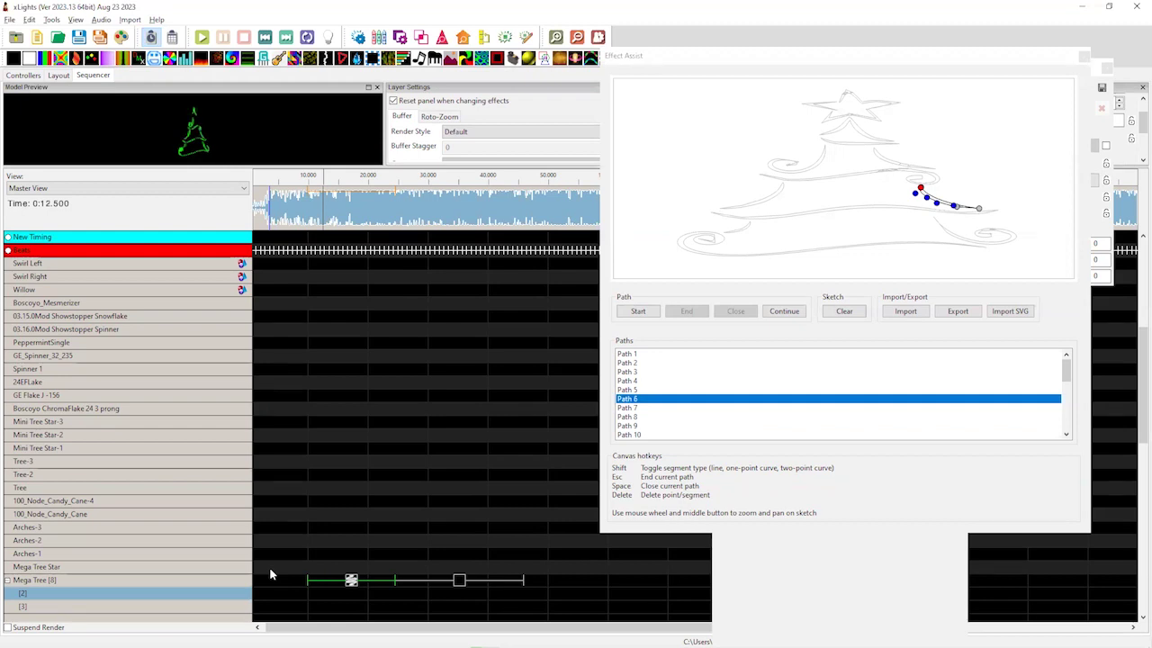
click(862, 178)
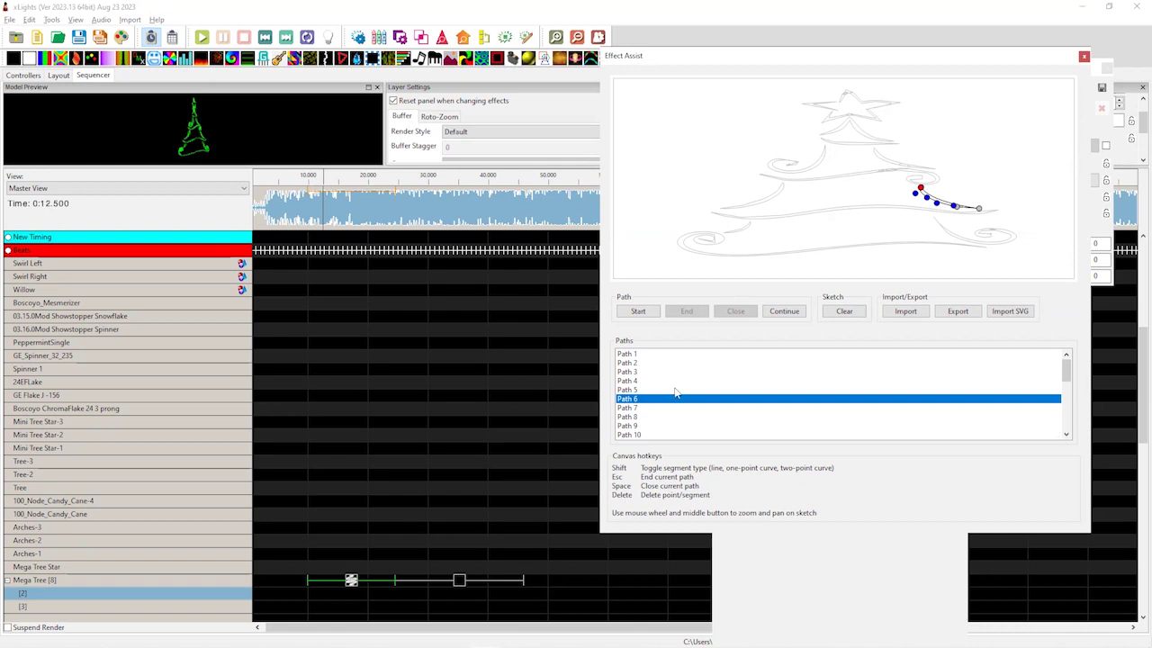
click(629, 428)
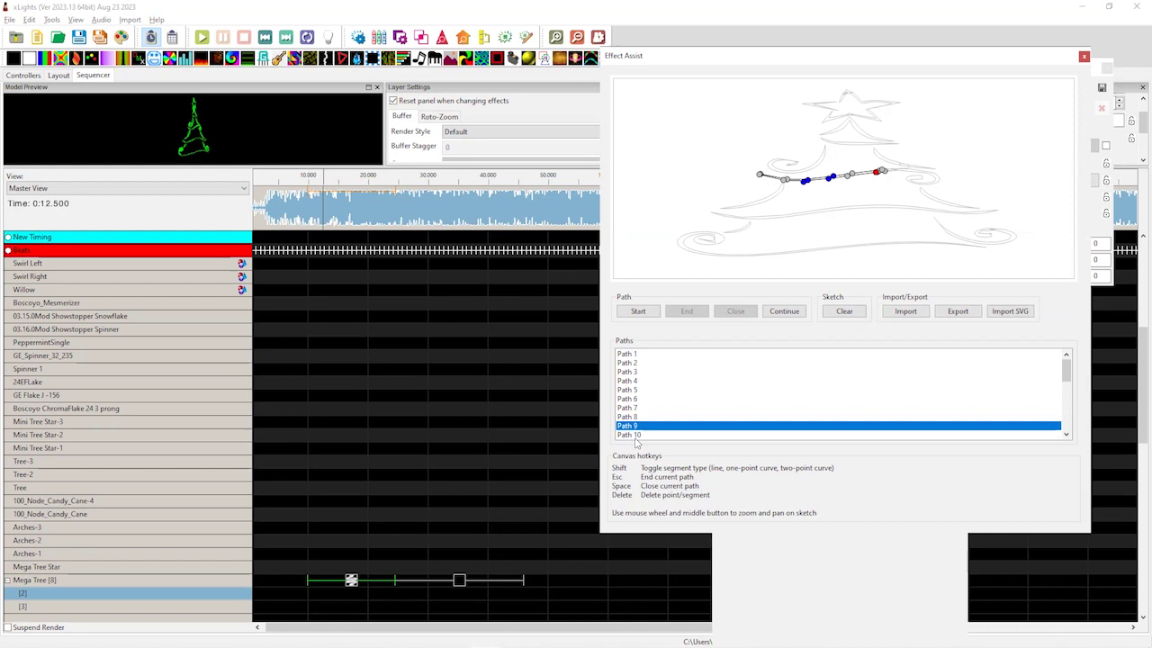
click(634, 436)
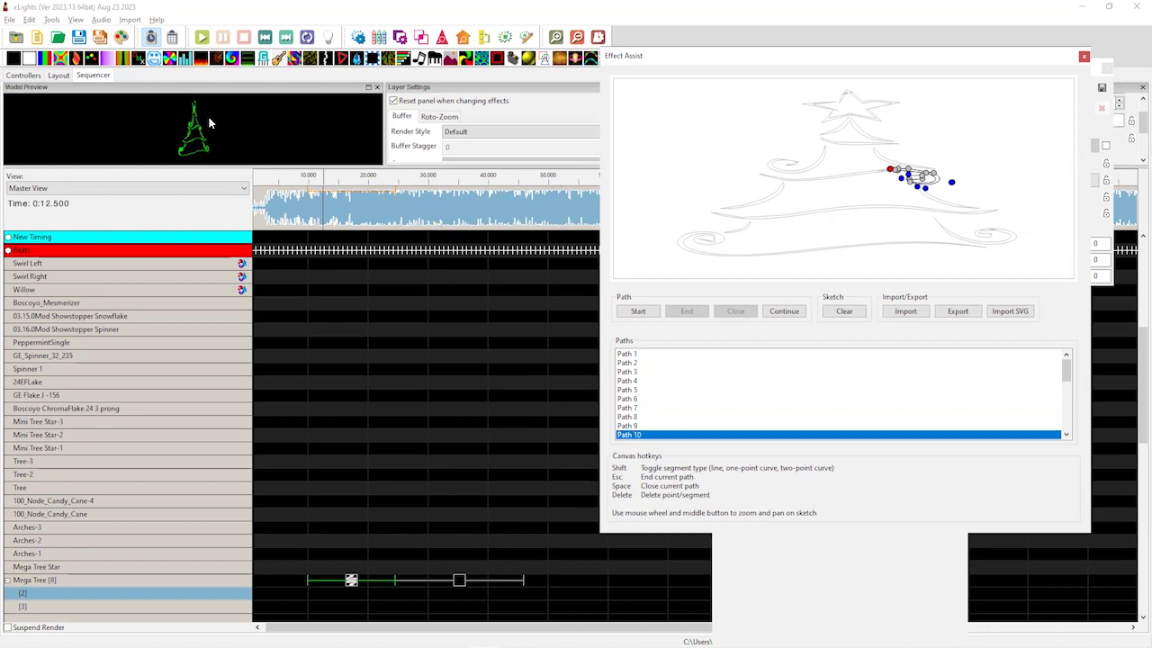
- Dock the floating Effect Assist, Effect Settings and Color windows in the same row as Layer Settings
double_click(943, 57)
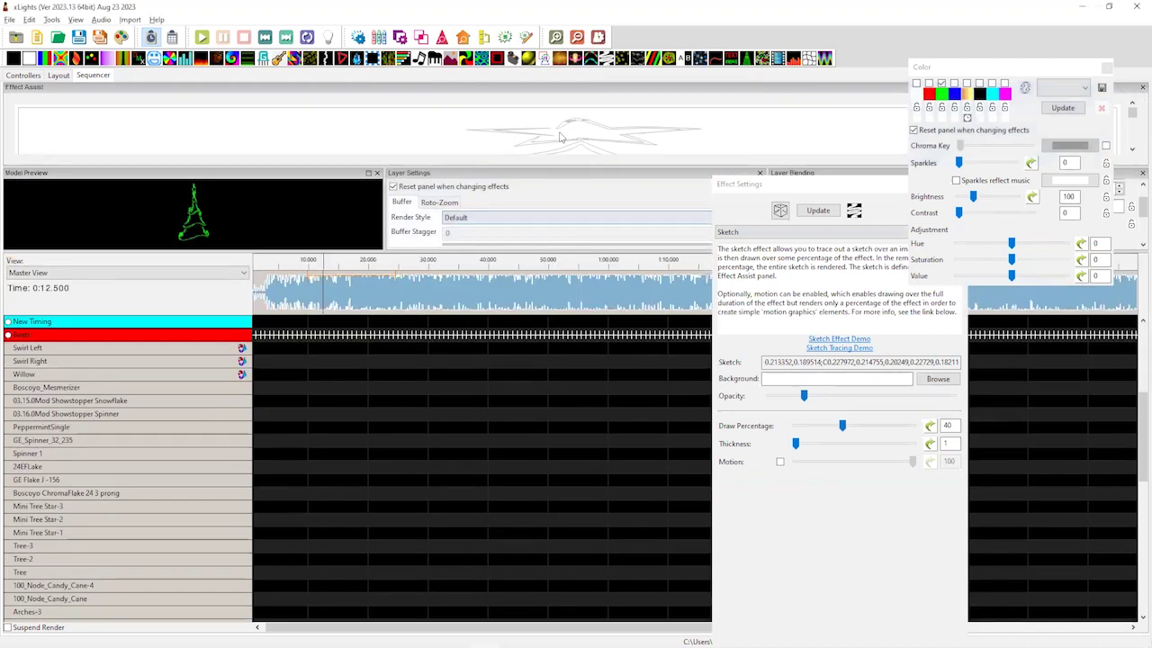
mouse_move(540, 153)
mouse_down()
mouse_move(558, 160)
mouse_move(342, 126)
mouse_up()
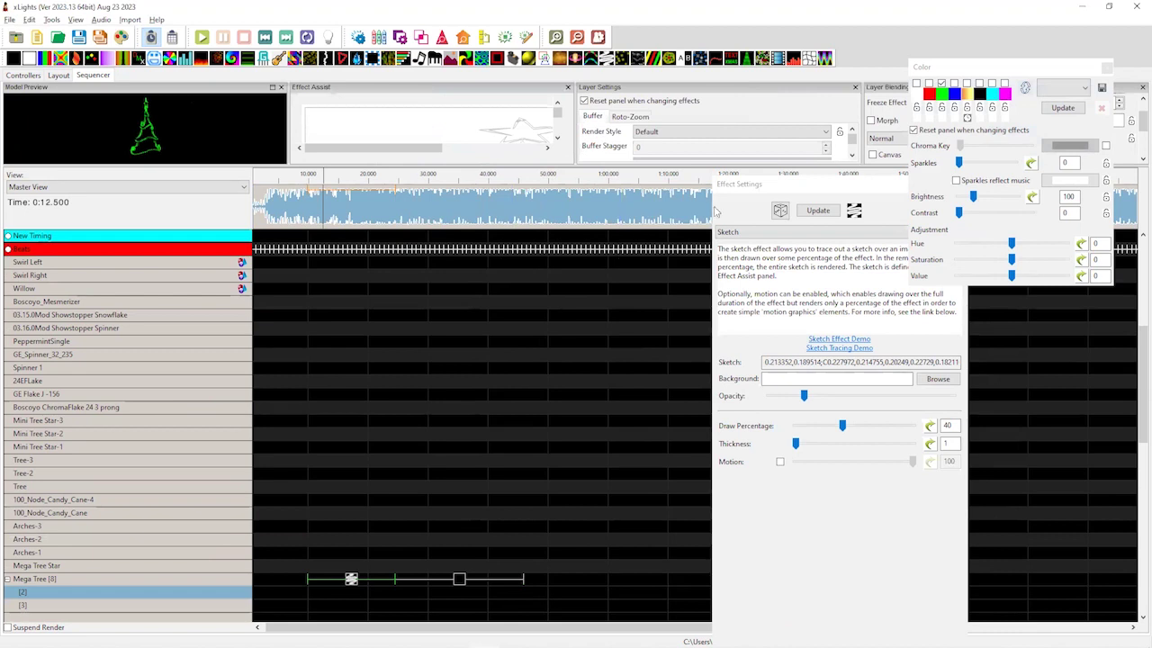
drag(746, 187, 419, 258)
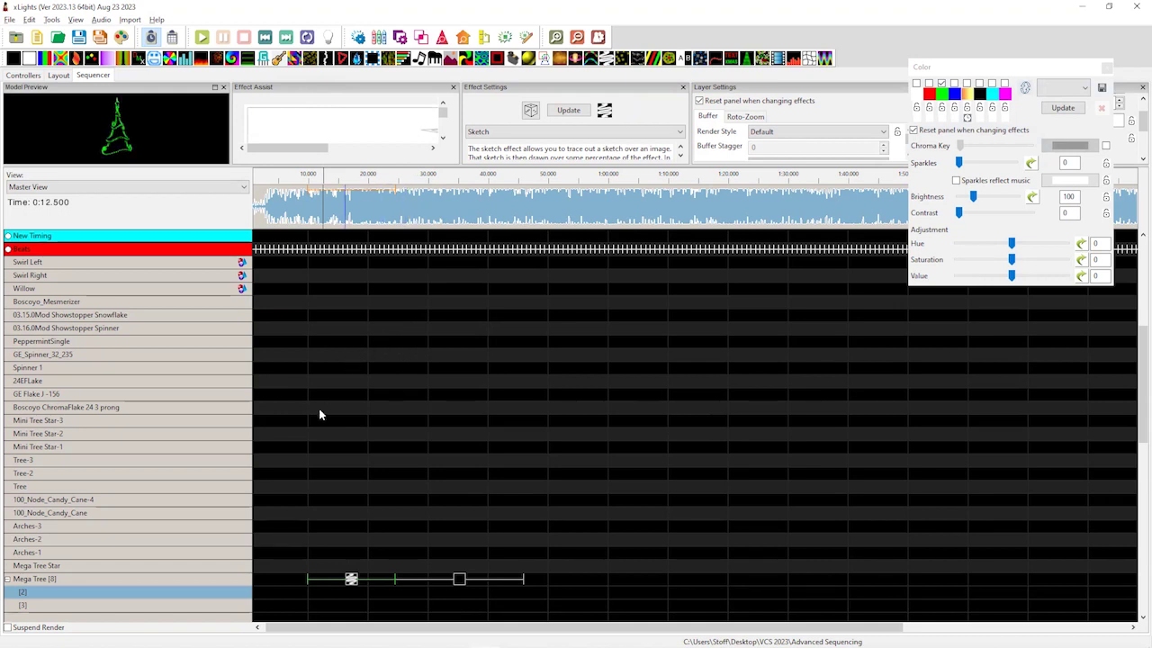
mouse_move(487, 623)
click(956, 68)
drag(955, 68, 756, 166)
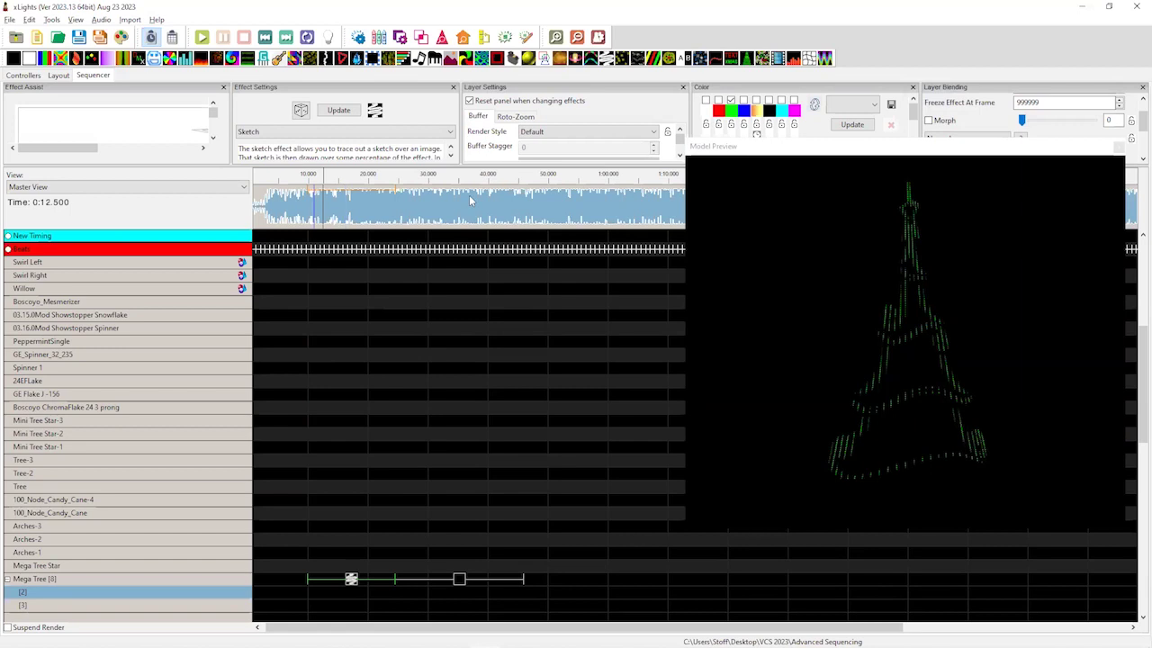
- Minimize xLights, launch Moises from the desktop and maximize its window
click(1086, 8)
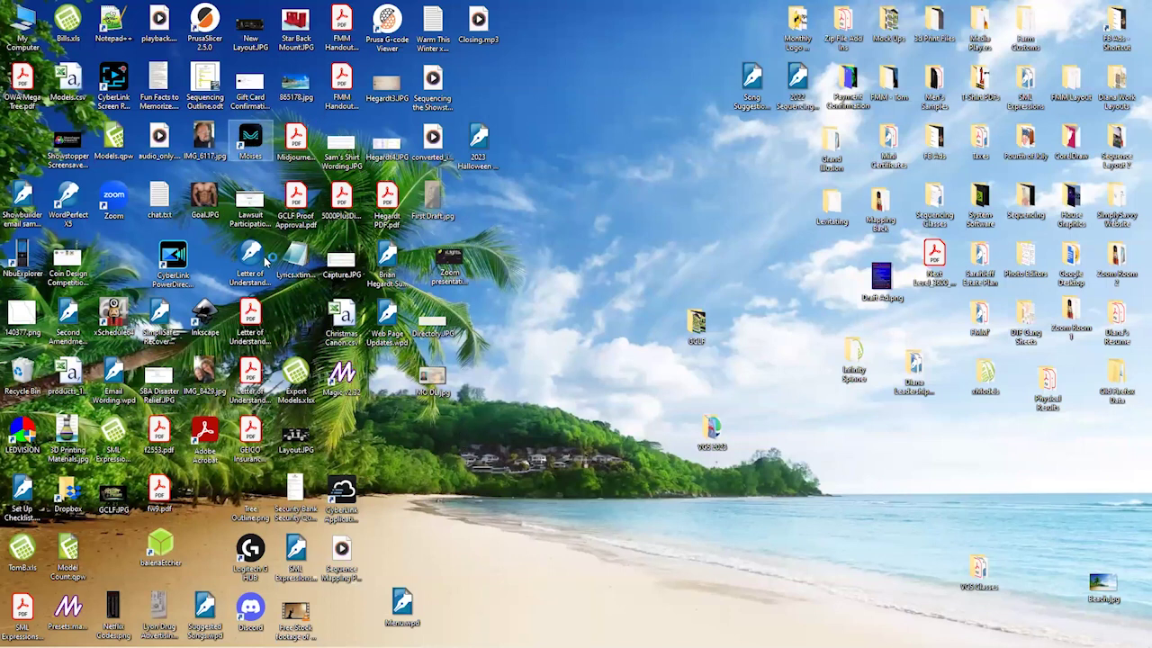
double_click(250, 139)
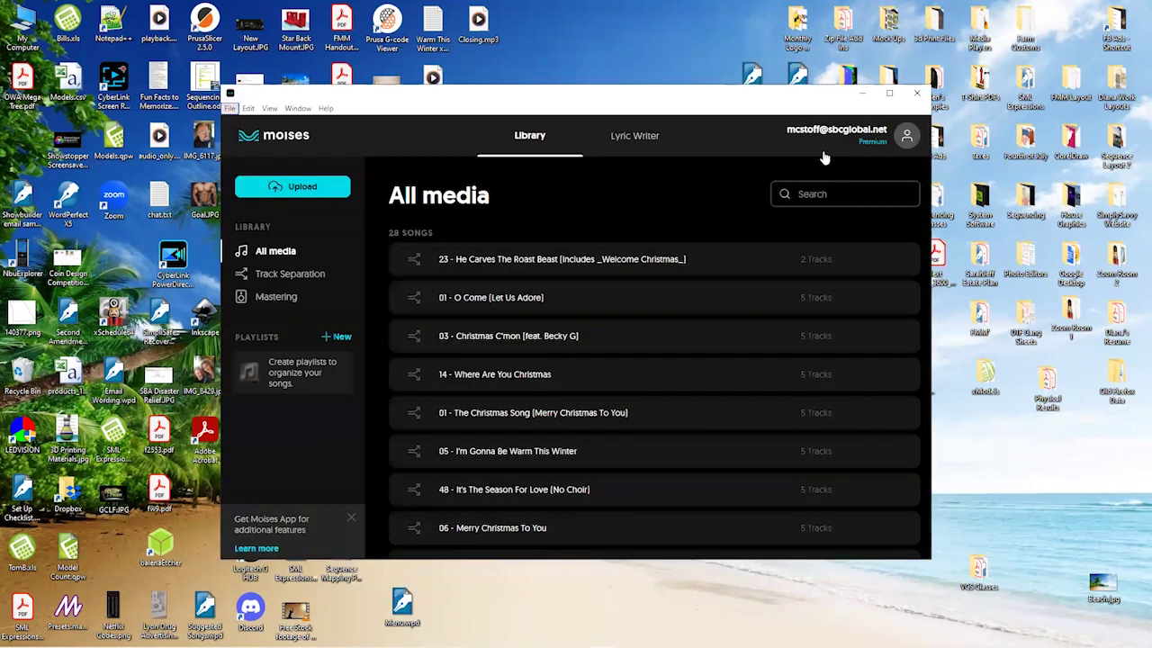
click(889, 93)
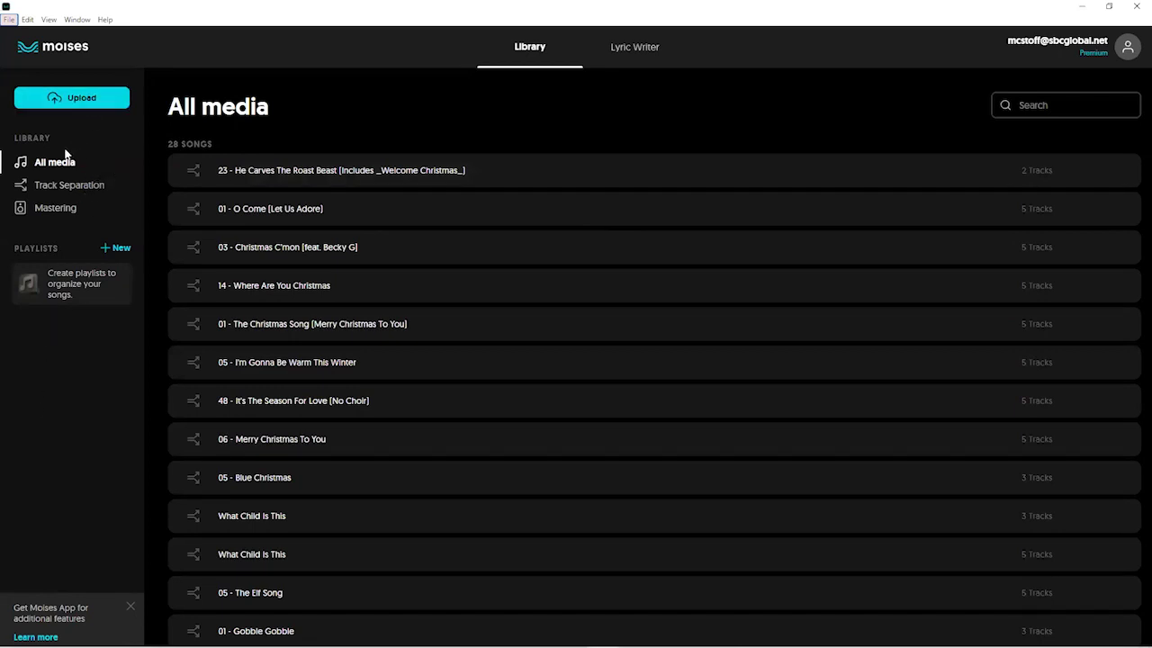
- Try choosing 01 - Oh Santa!.mp3 from the VCS 2023 folder for track separation, remove it and return to the library
click(73, 101)
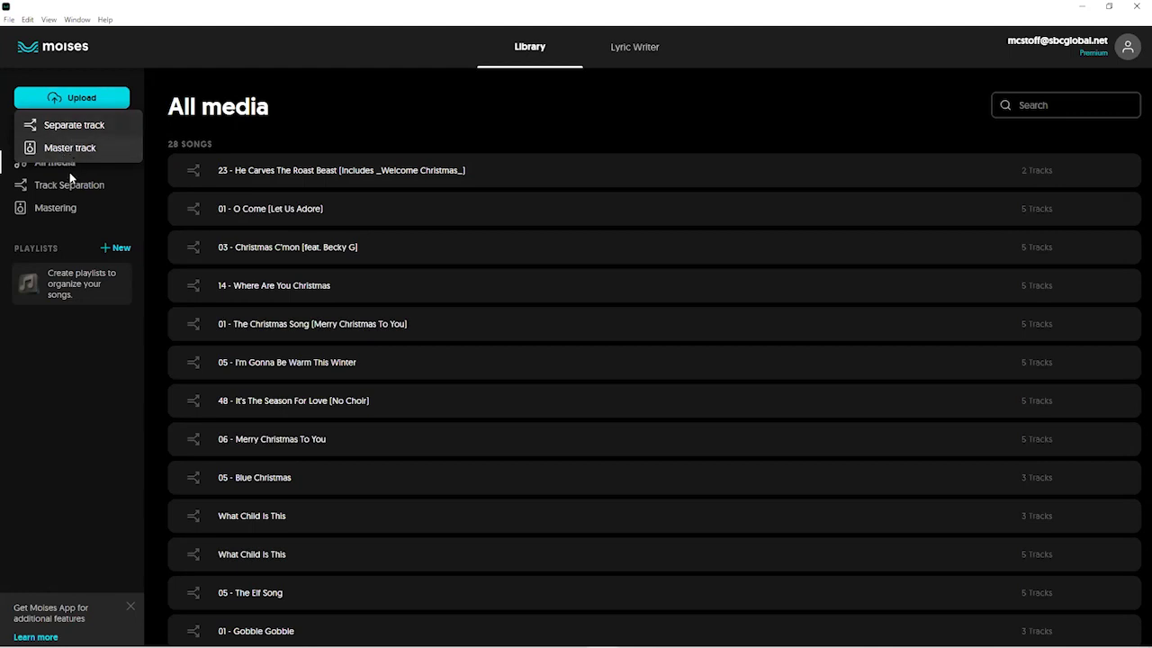
click(72, 126)
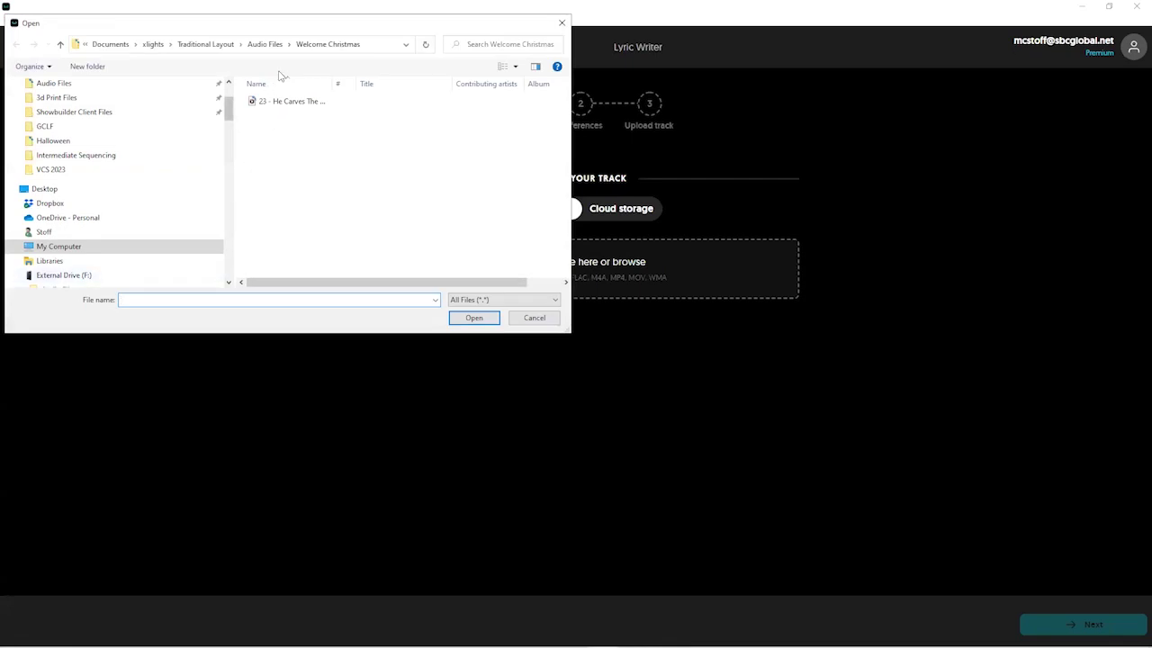
click(81, 169)
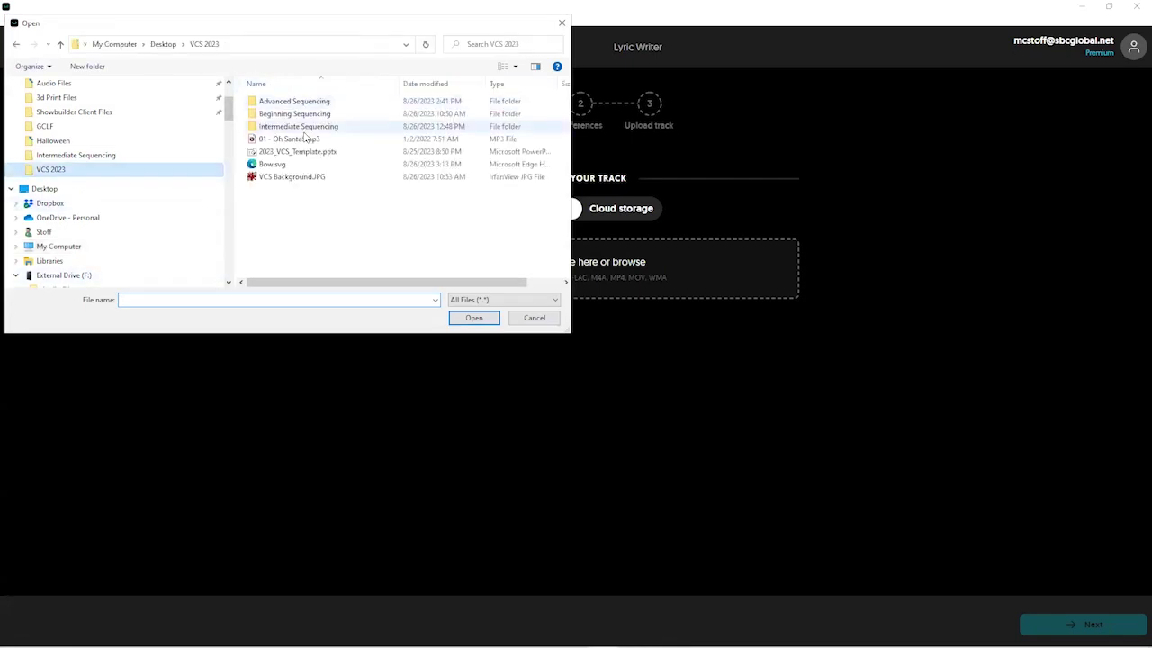
click(297, 139)
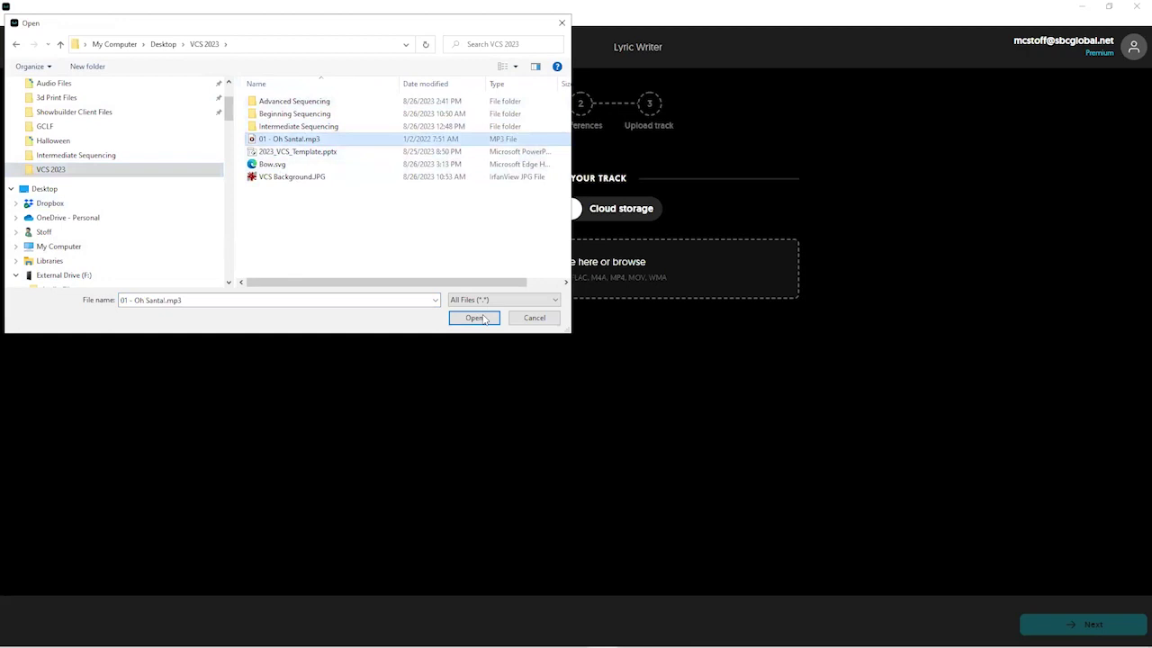
click(473, 317)
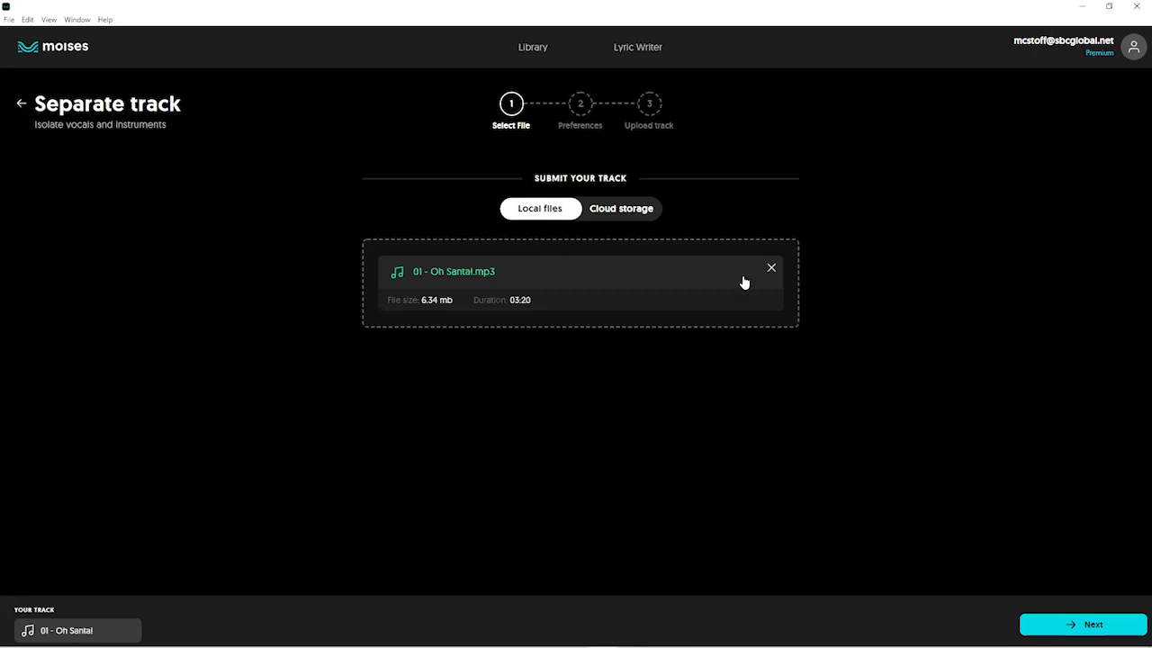
click(771, 268)
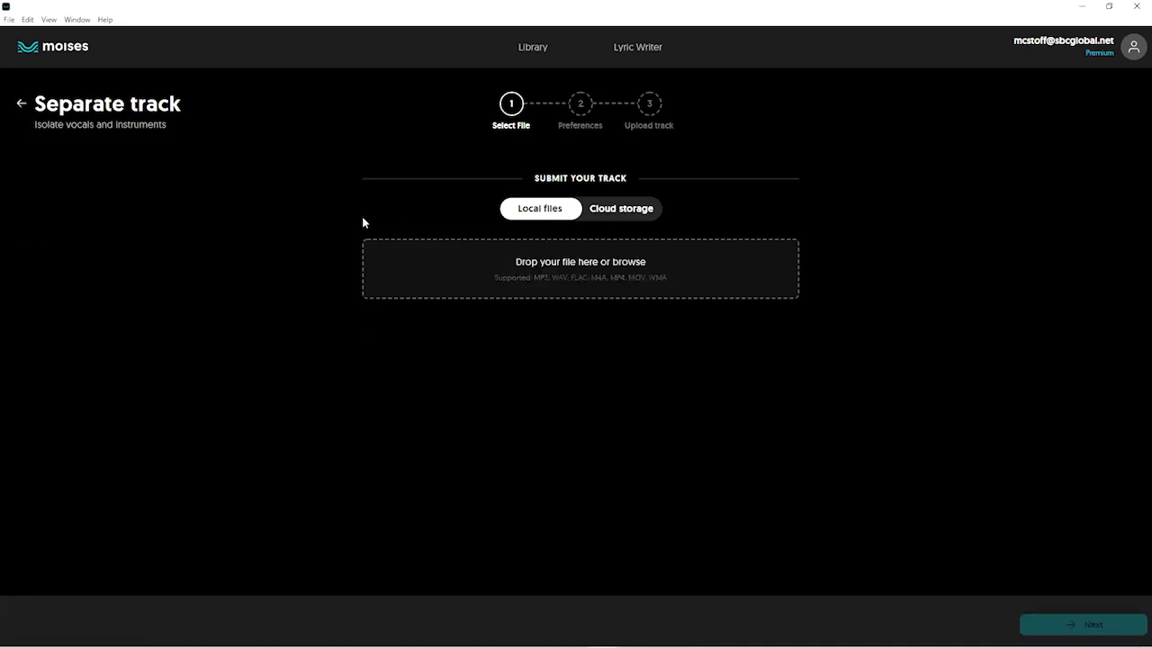
click(9, 19)
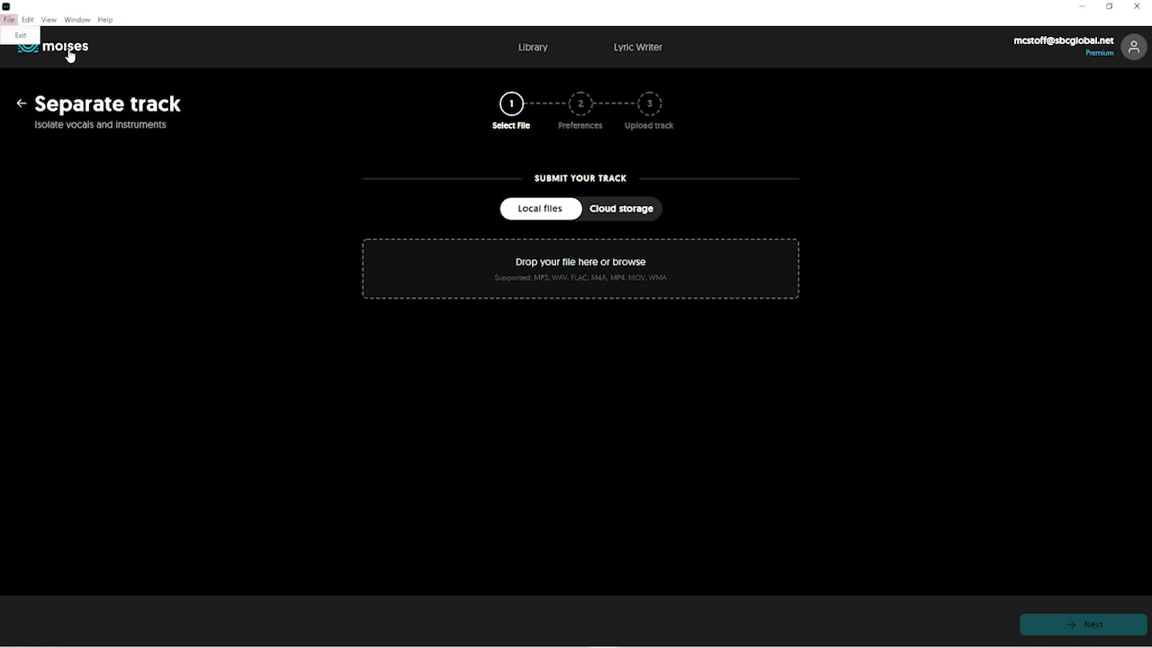
click(69, 55)
- Try choosing 01 - Oh Santa!.mp3 for a Master track upload, and return to the library without submitting it
click(77, 112)
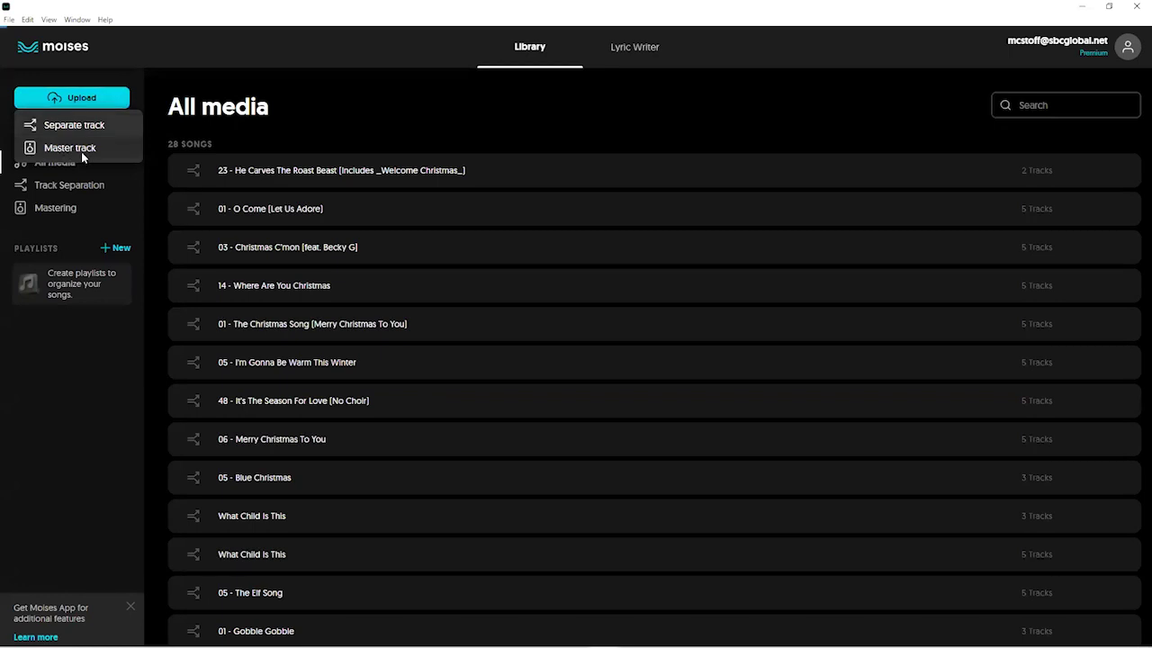
click(69, 148)
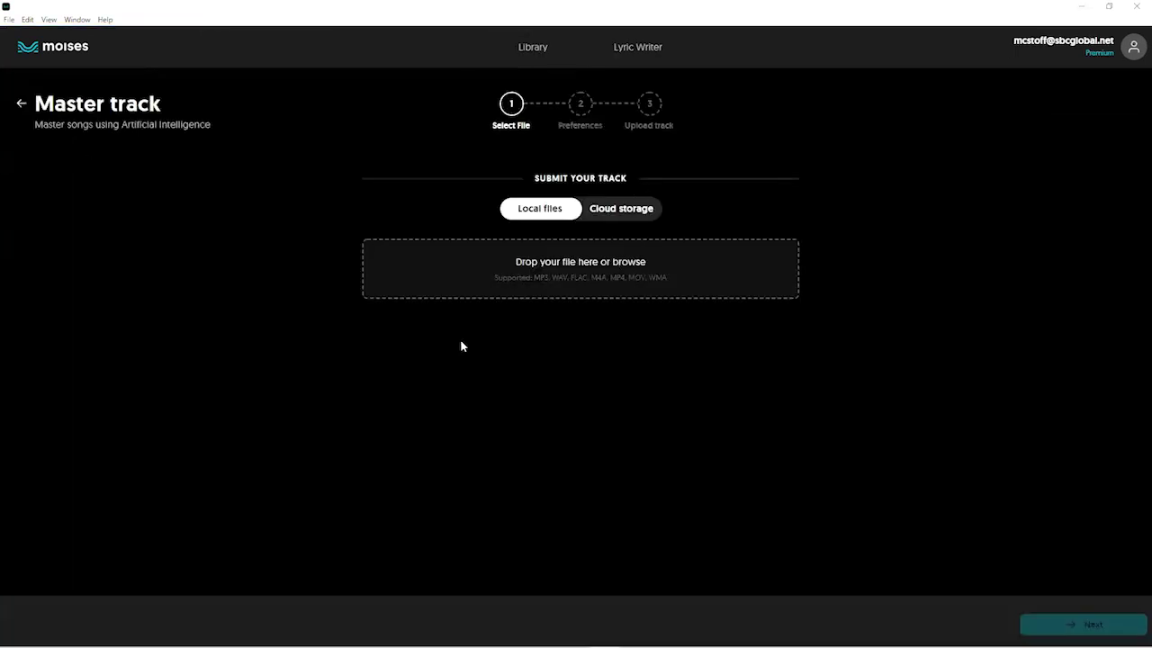
click(432, 288)
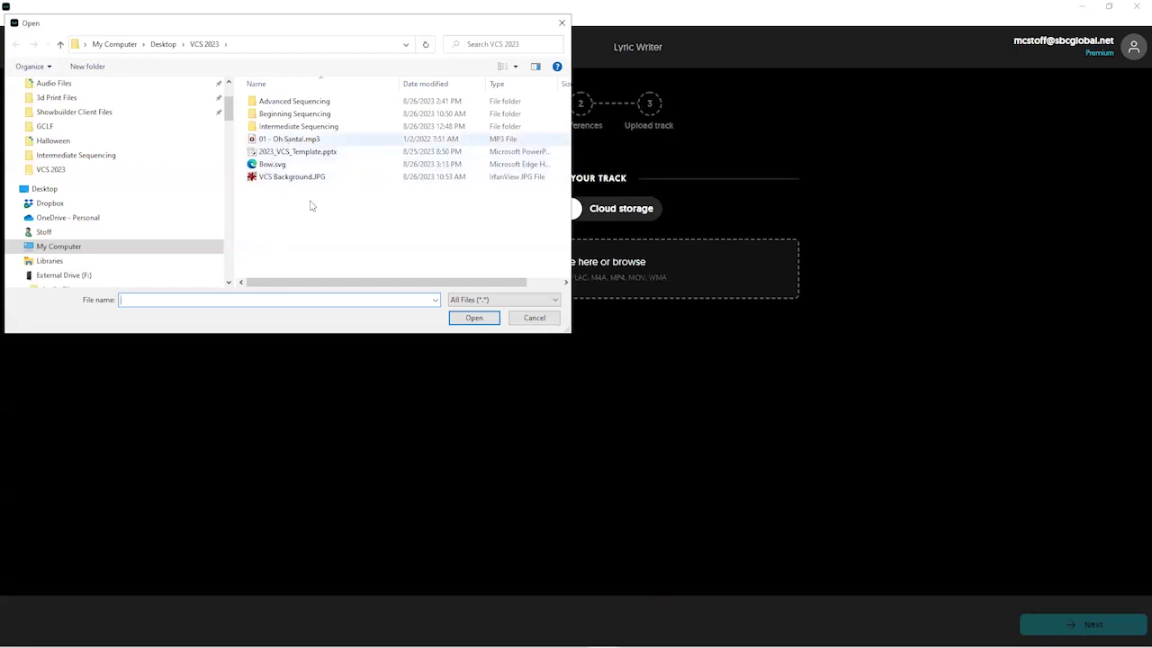
click(288, 140)
click(474, 318)
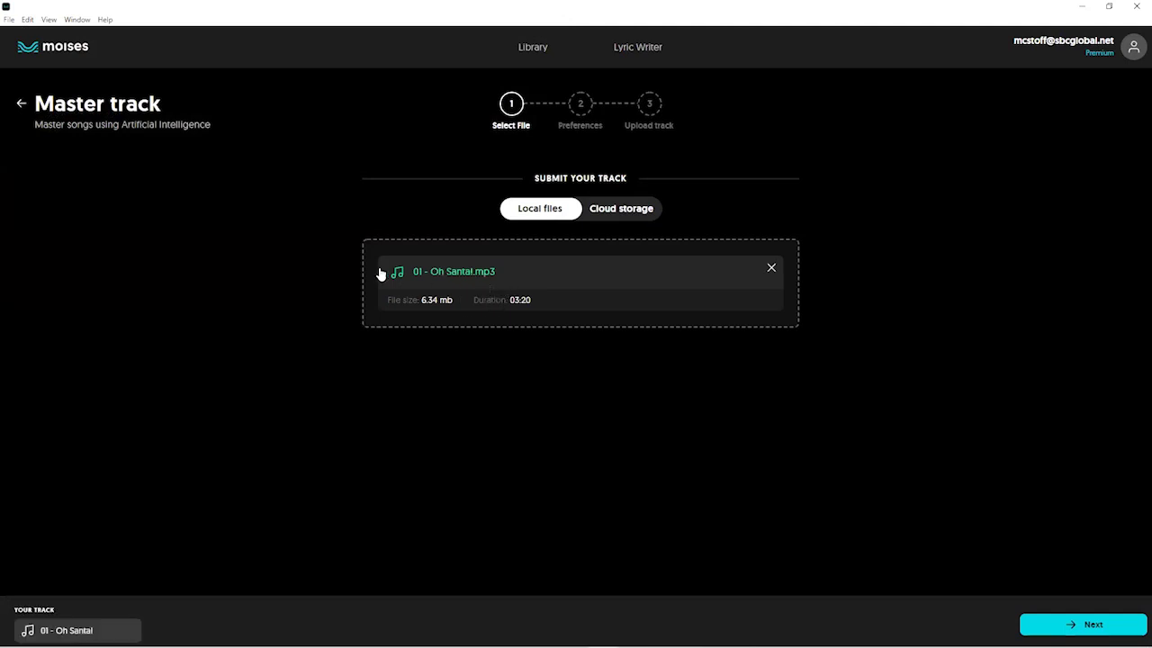
click(58, 53)
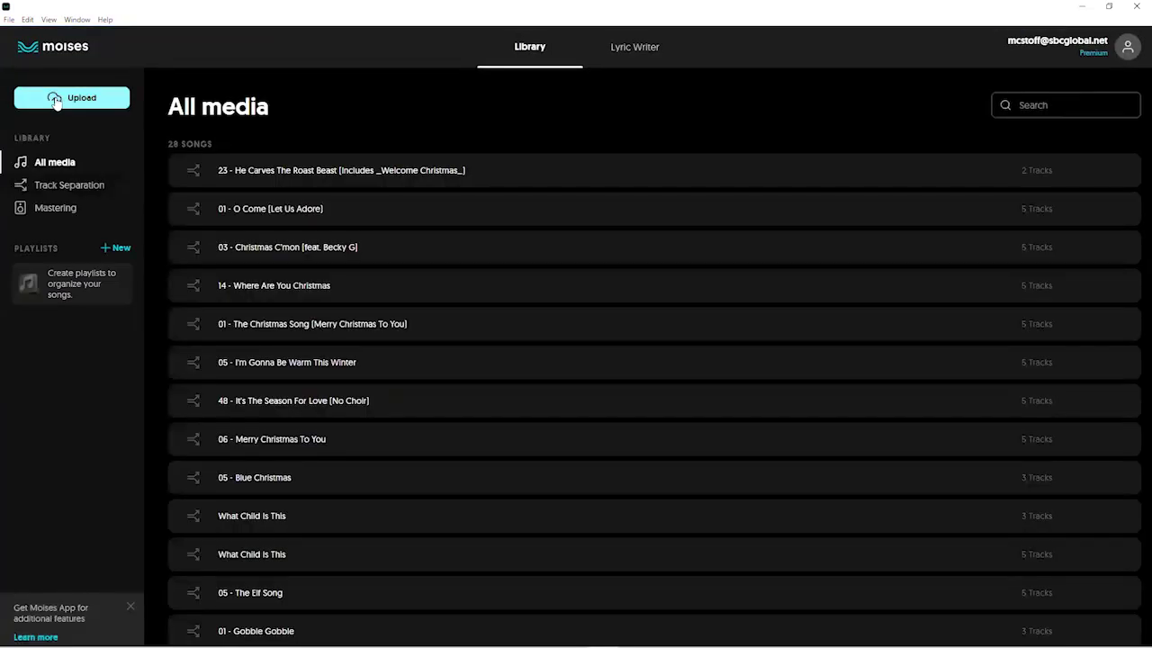
- Choose 01 - Oh Santa!.mp3 from the VCS 2023 folder for track separation and continue to the separation preferences
click(56, 101)
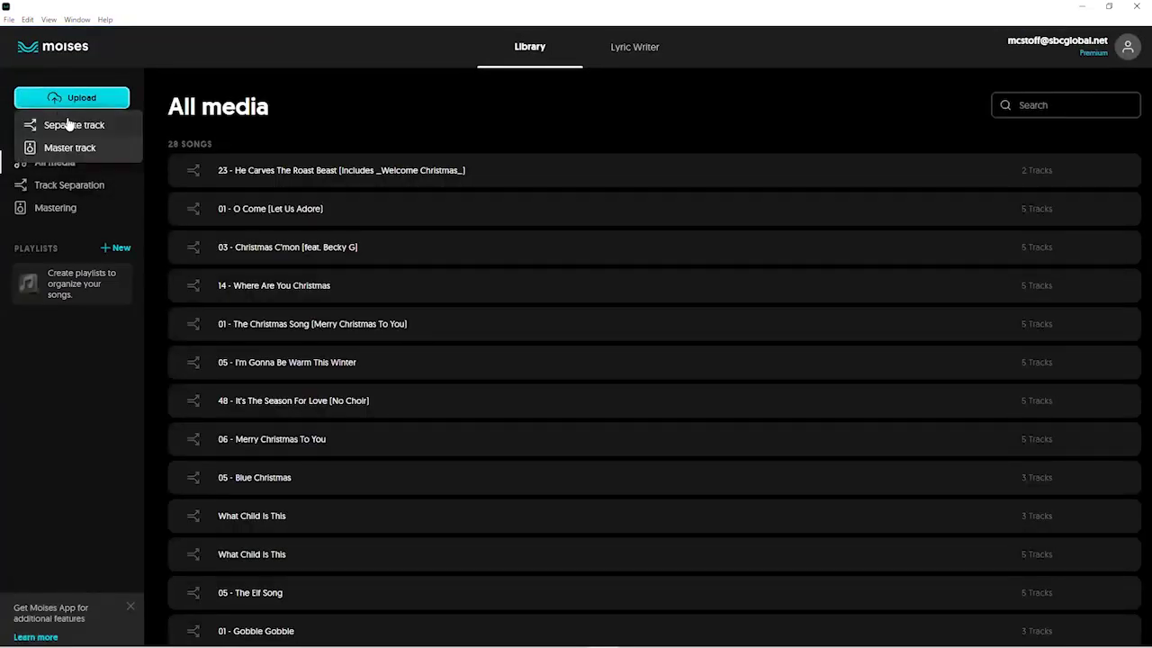
click(72, 125)
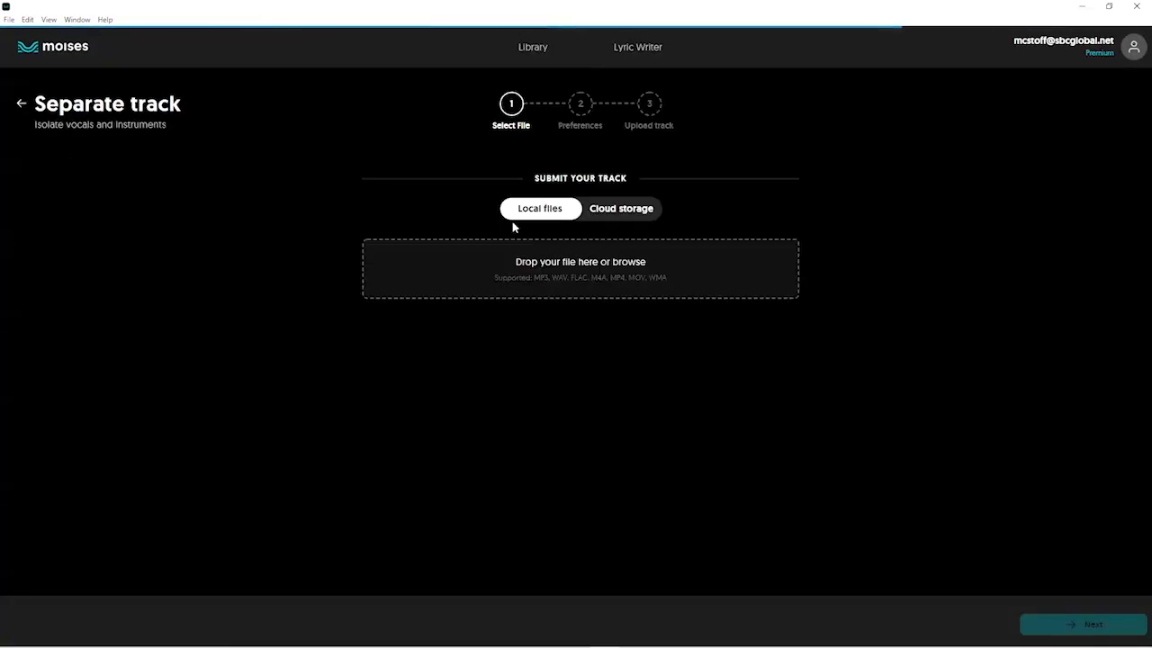
click(454, 271)
click(286, 139)
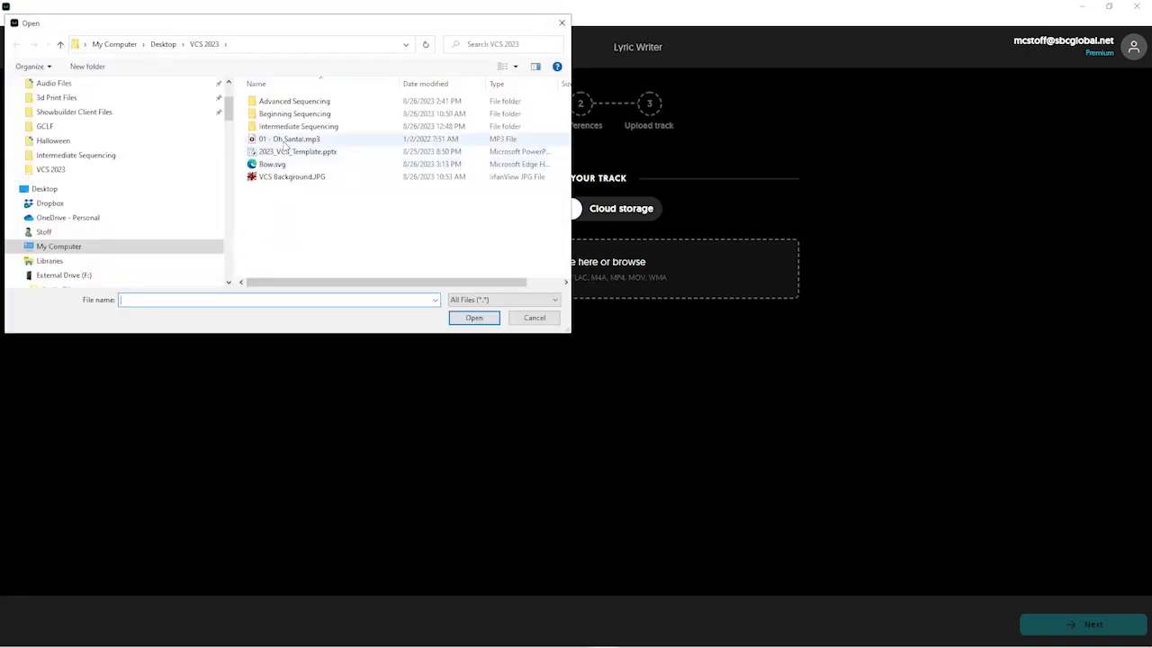
click(484, 318)
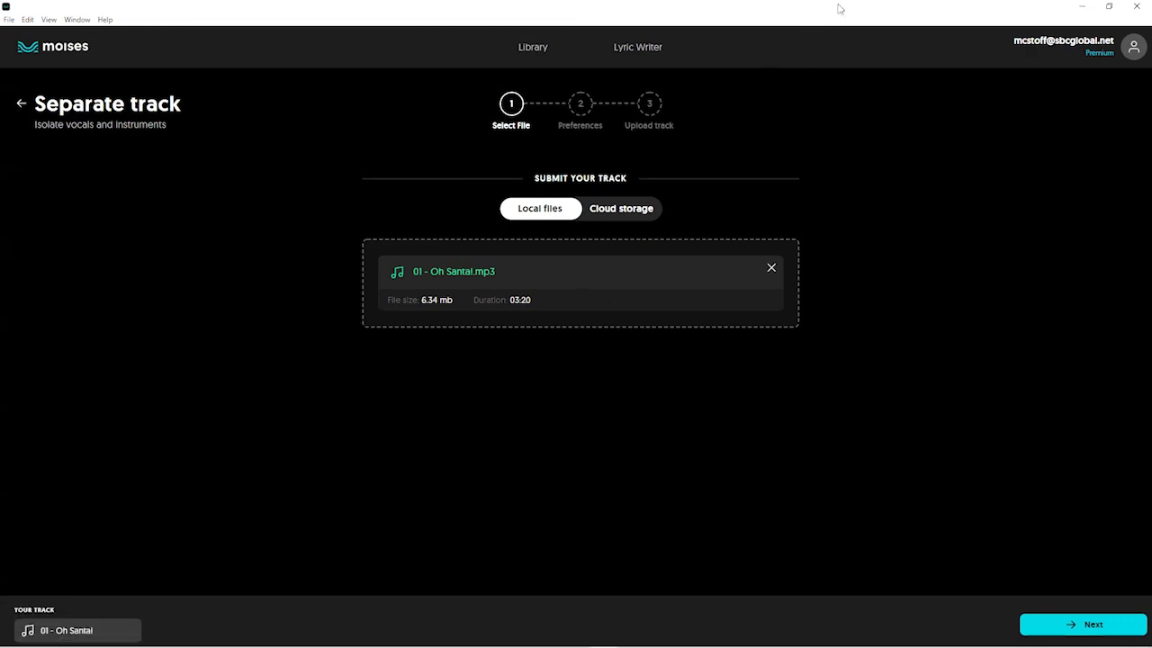
key(super+Down)
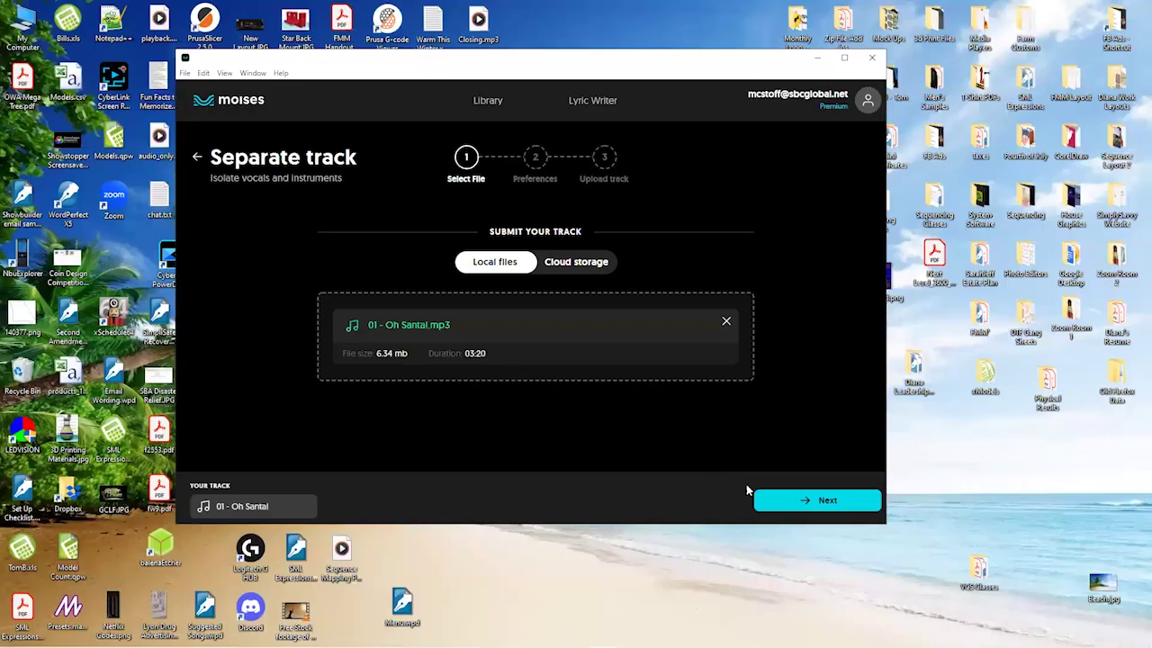
click(808, 502)
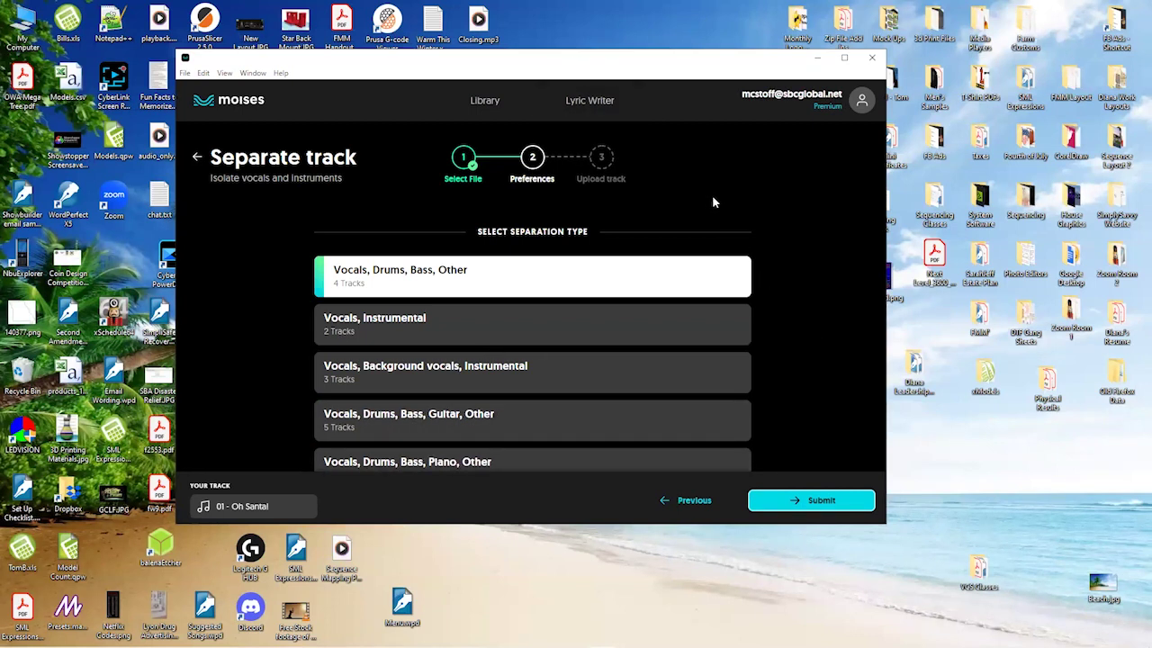
- Submit the song with the Vocals, Background vocals, Instrumental separation type and open 01 - Oh Santa! from the library
drag(844, 61, 835, 55)
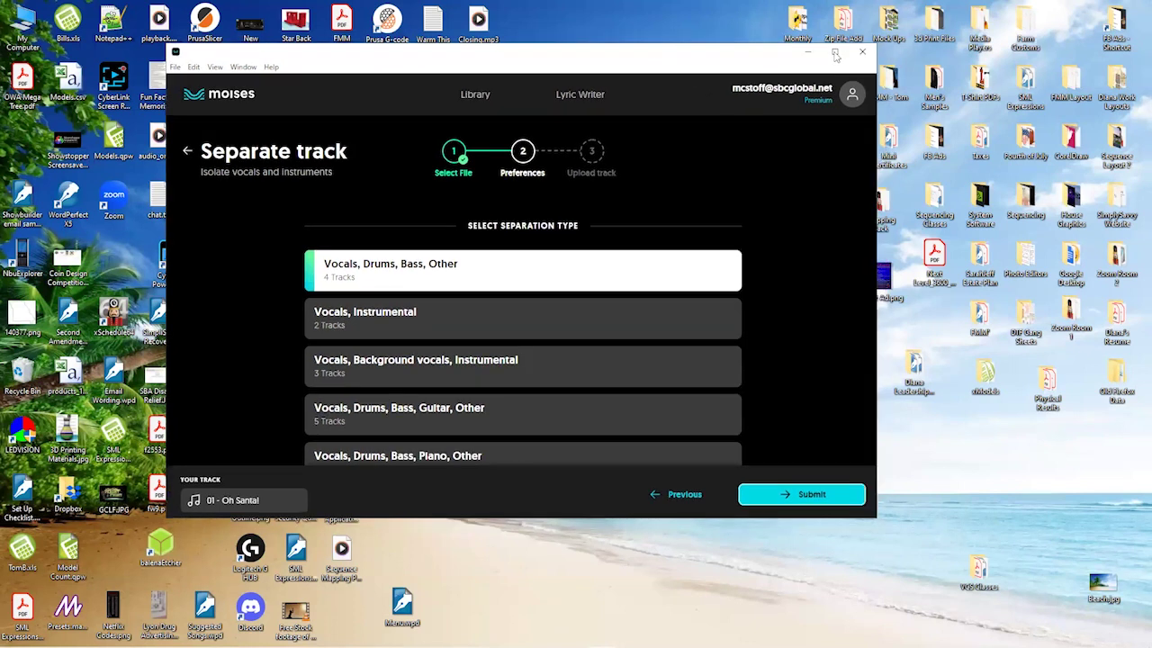
click(835, 53)
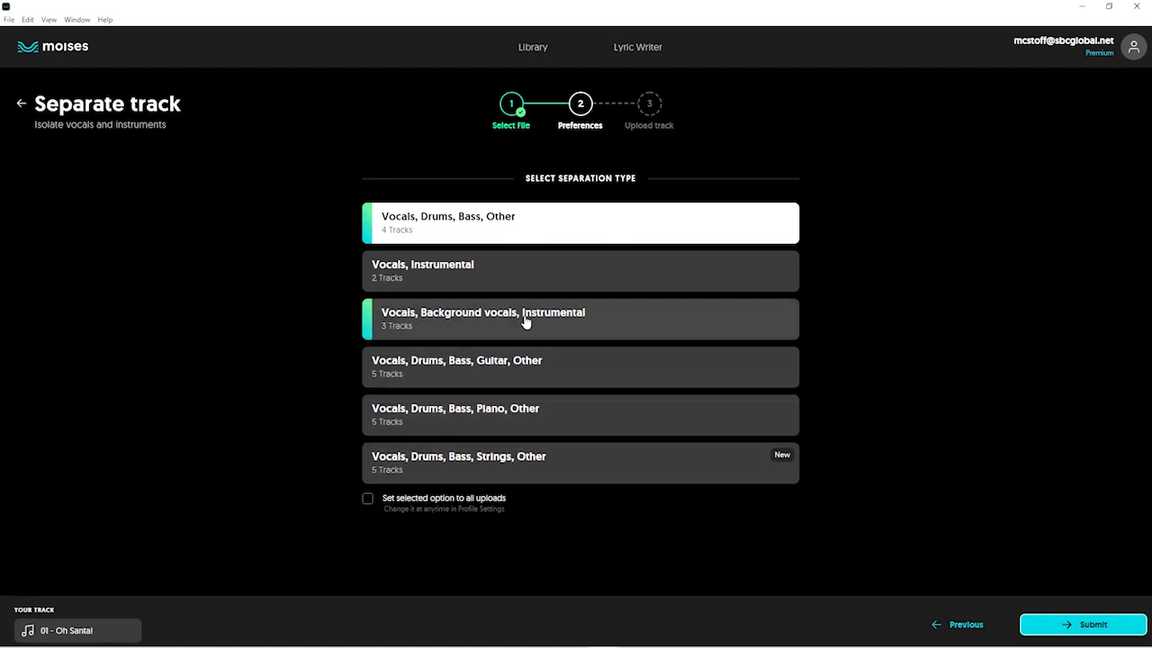
click(562, 328)
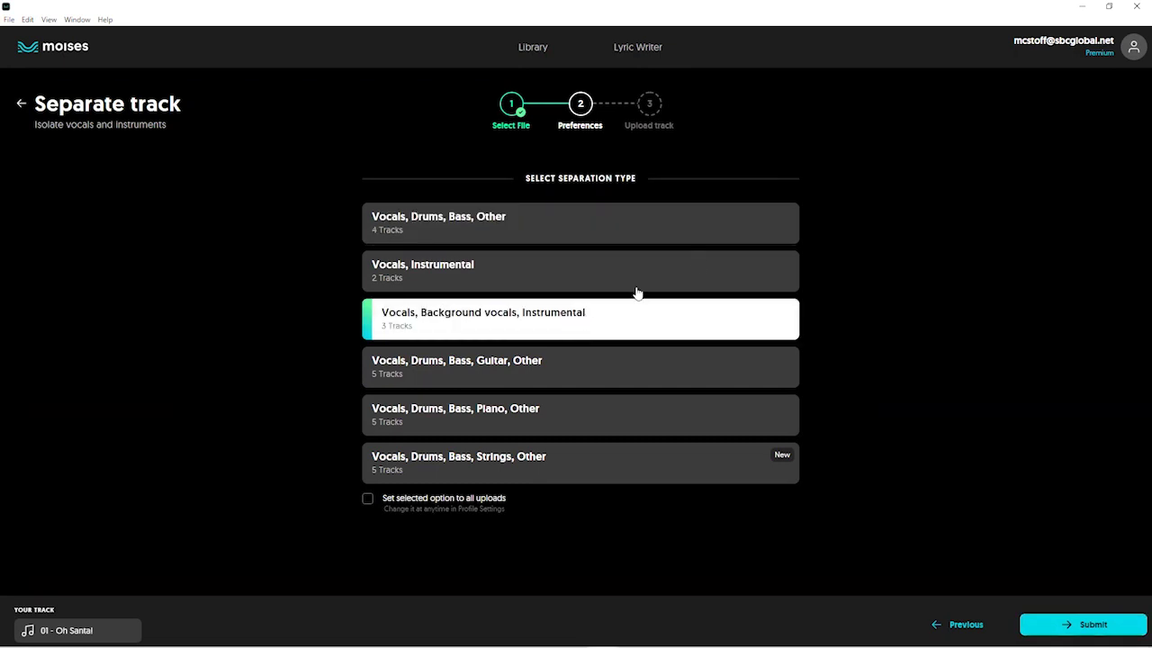
click(1109, 6)
click(826, 493)
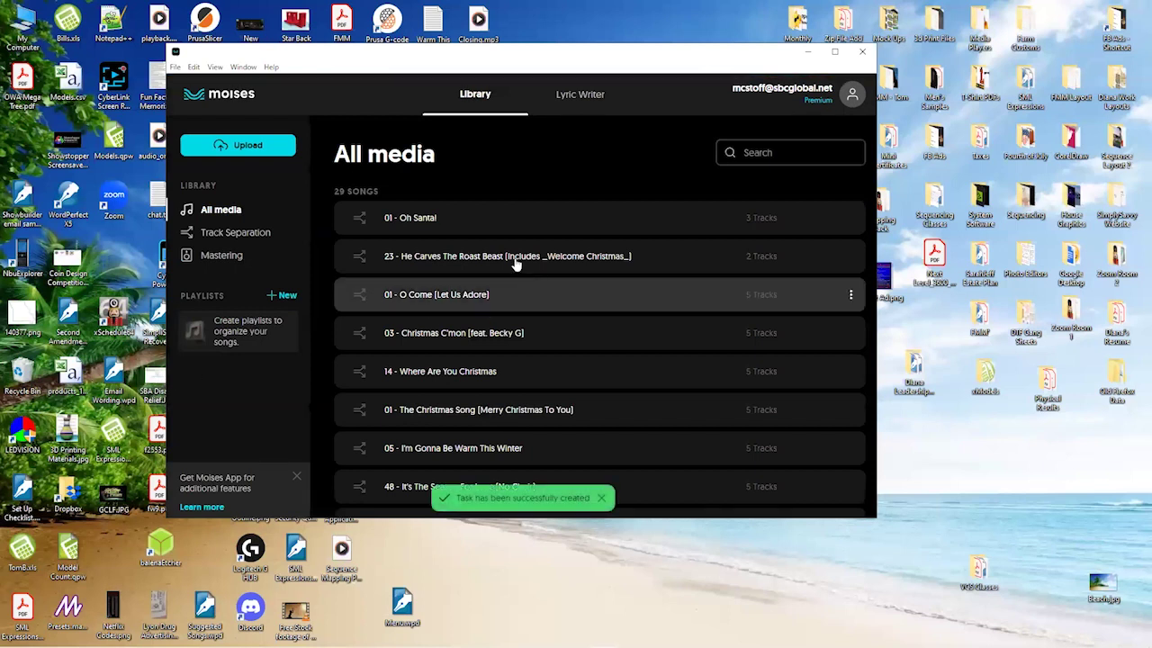
click(512, 232)
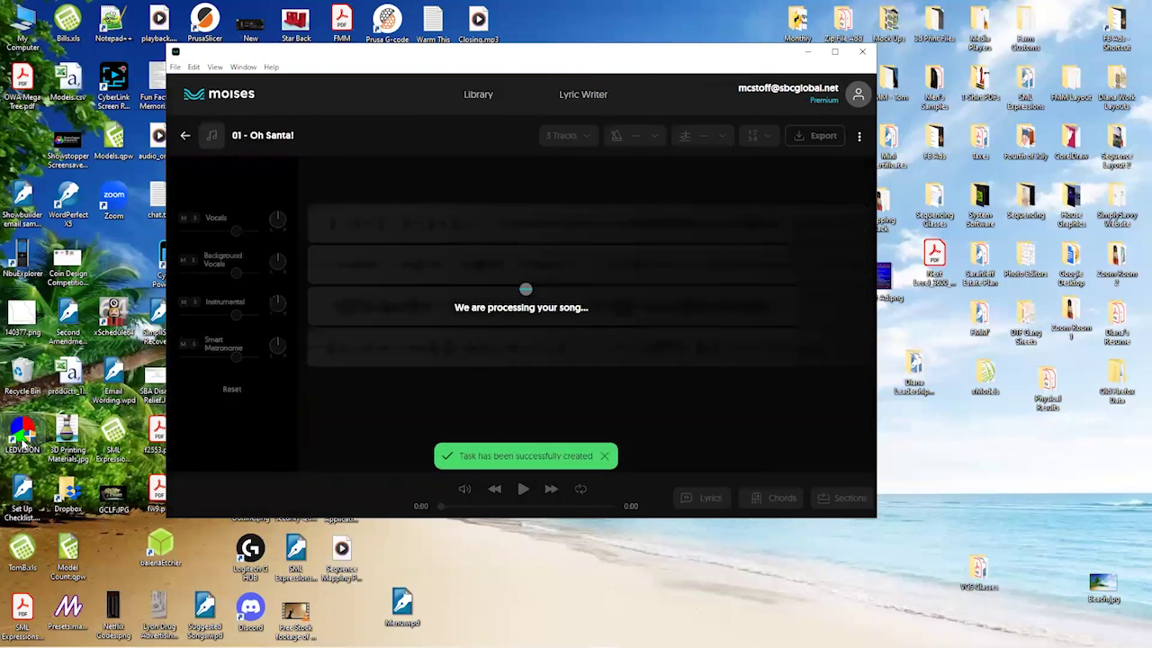
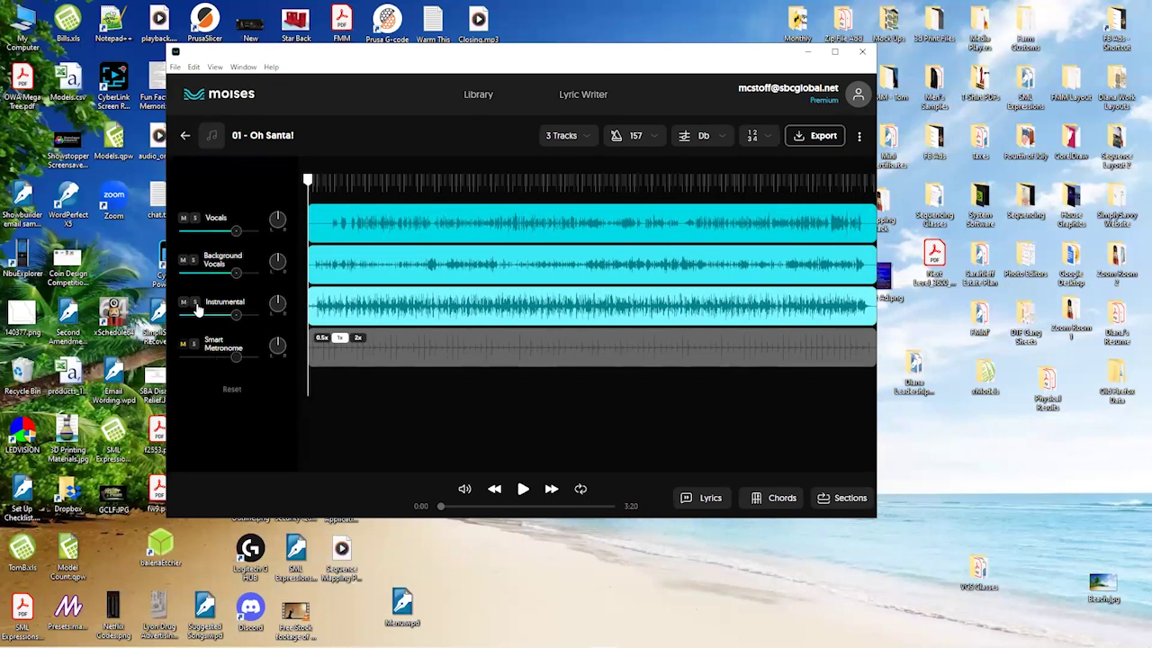
- Mute the Background Vocals and Vocals tracks, and play a short stretch of the Instrumental track from about 0:05
click(183, 261)
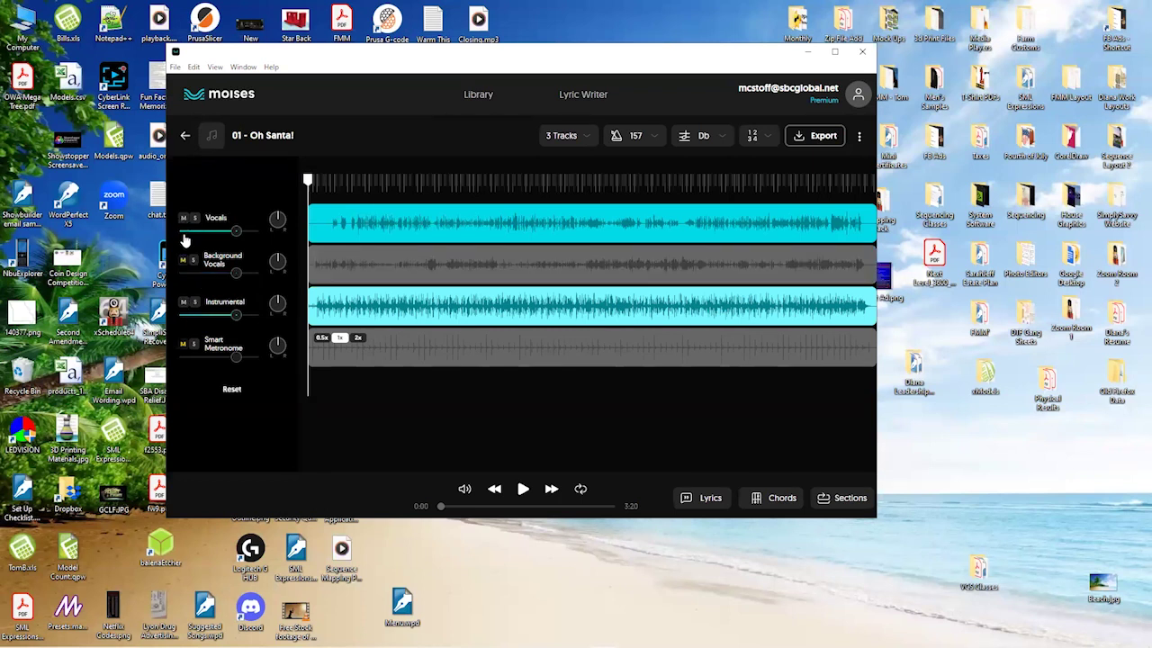
click(183, 218)
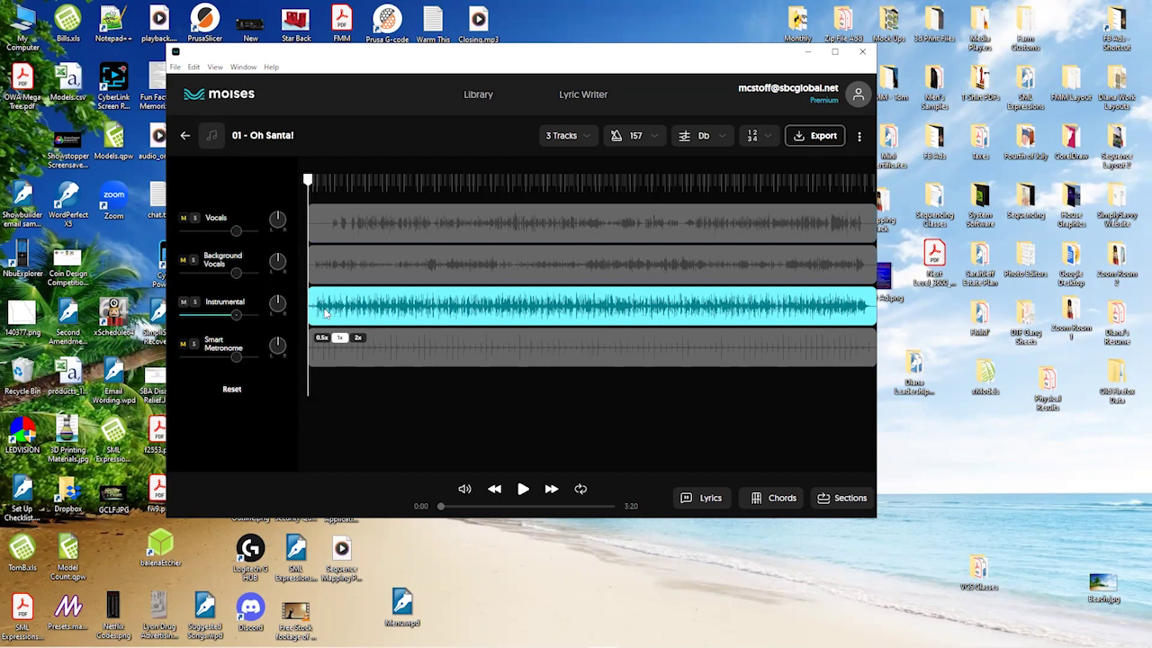
click(325, 313)
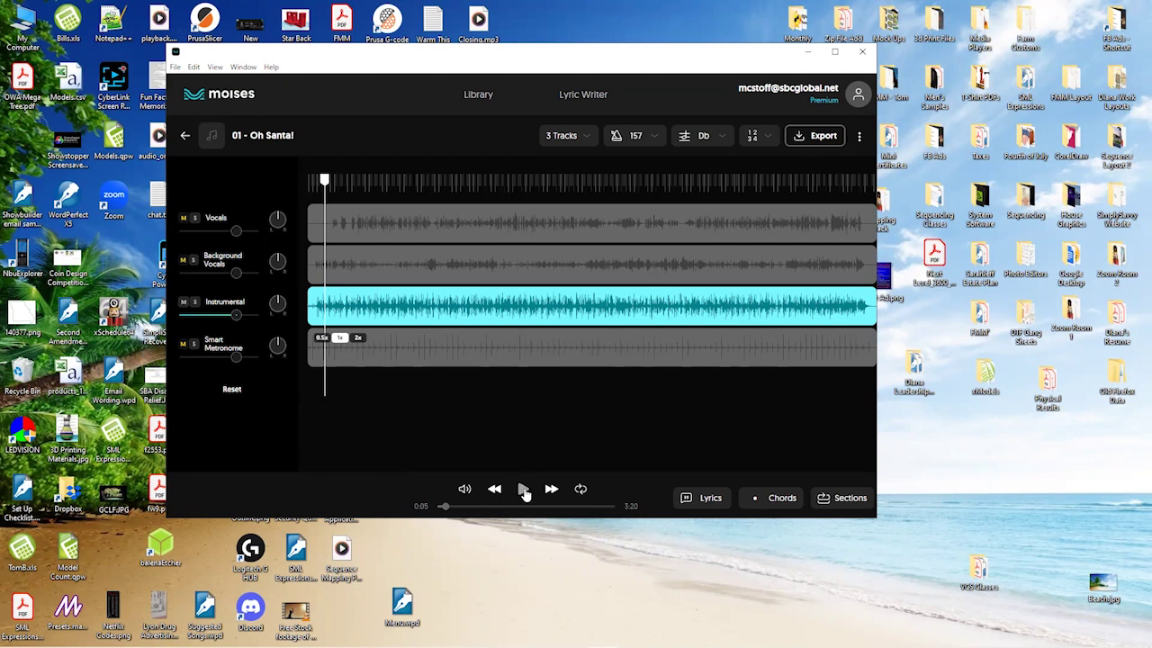
click(523, 491)
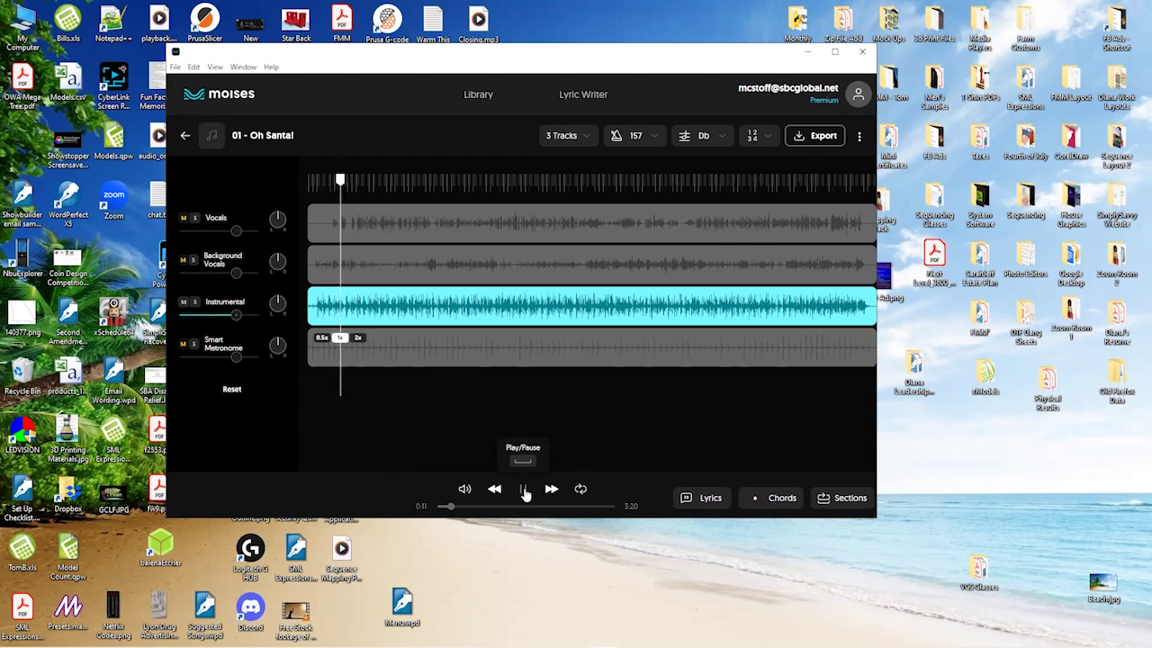
key(space)
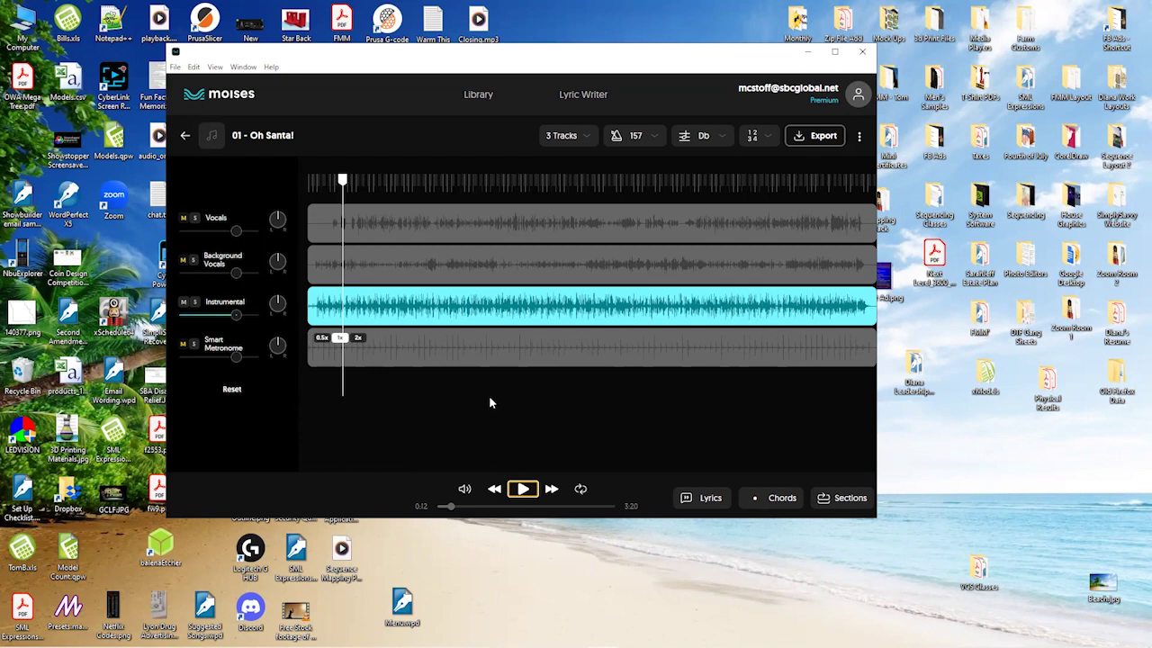
click(569, 326)
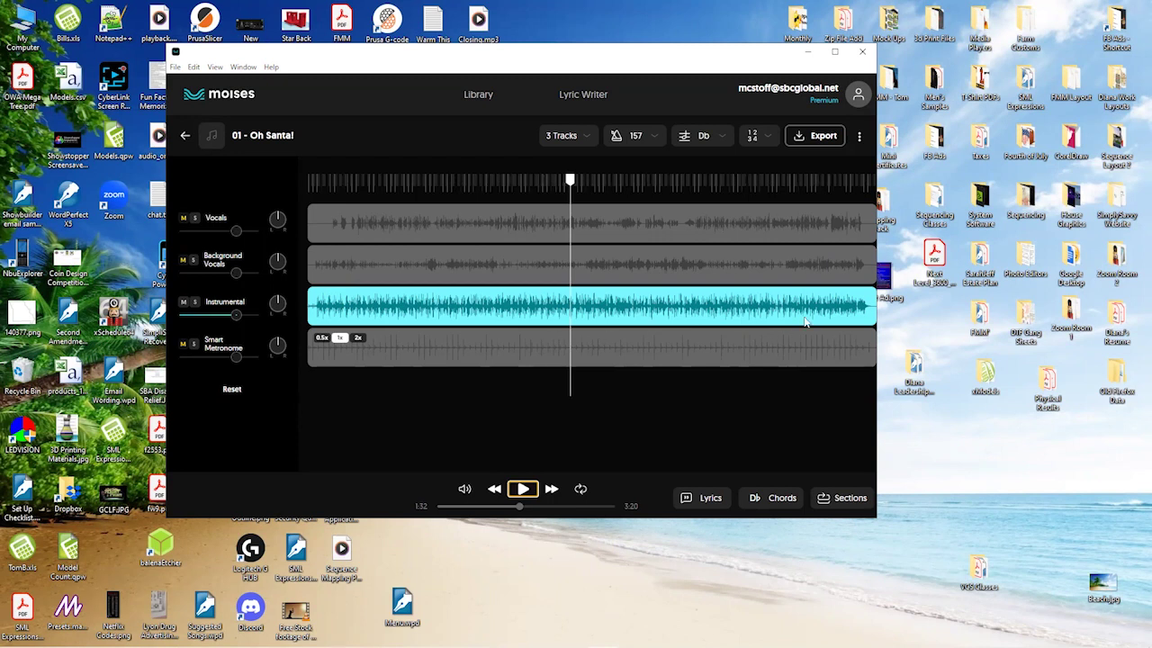
- Export the separated Instrumental track as an MP3 into the Advanced Sequencing folder inside VCS 2023
click(823, 136)
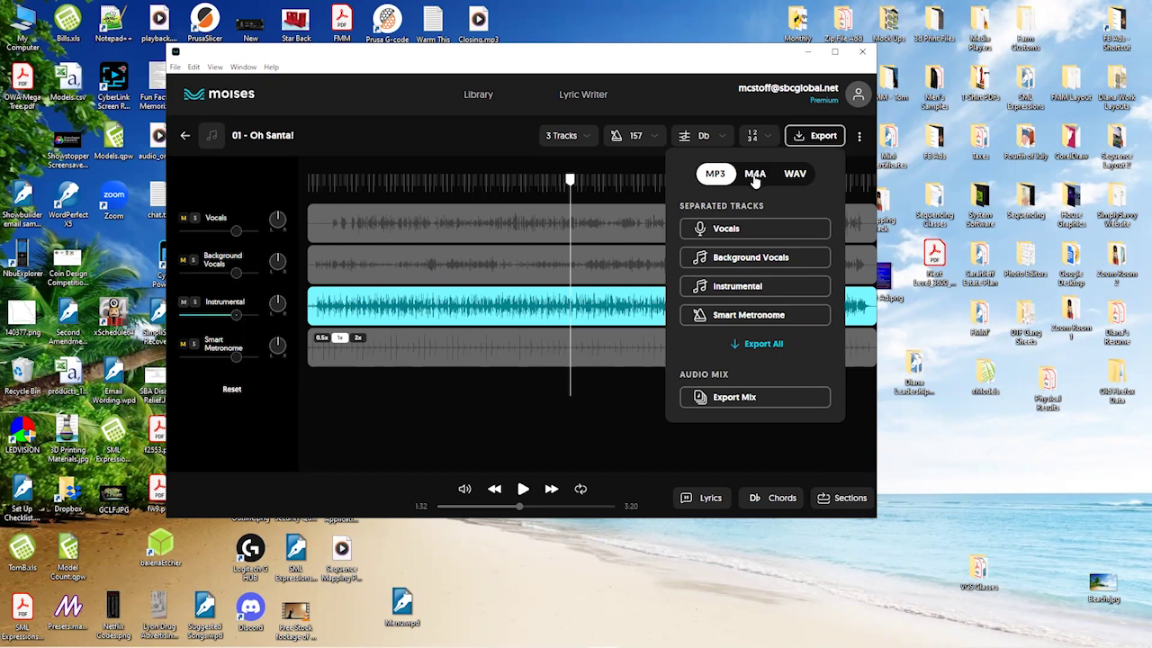
click(742, 287)
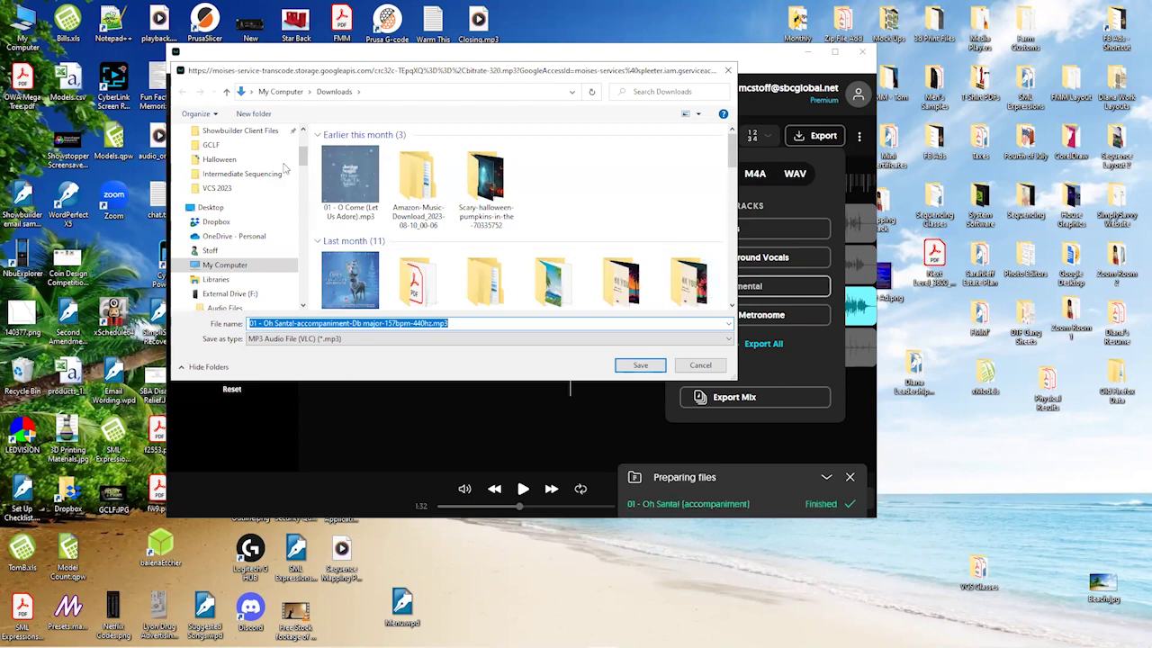
drag(303, 160, 311, 183)
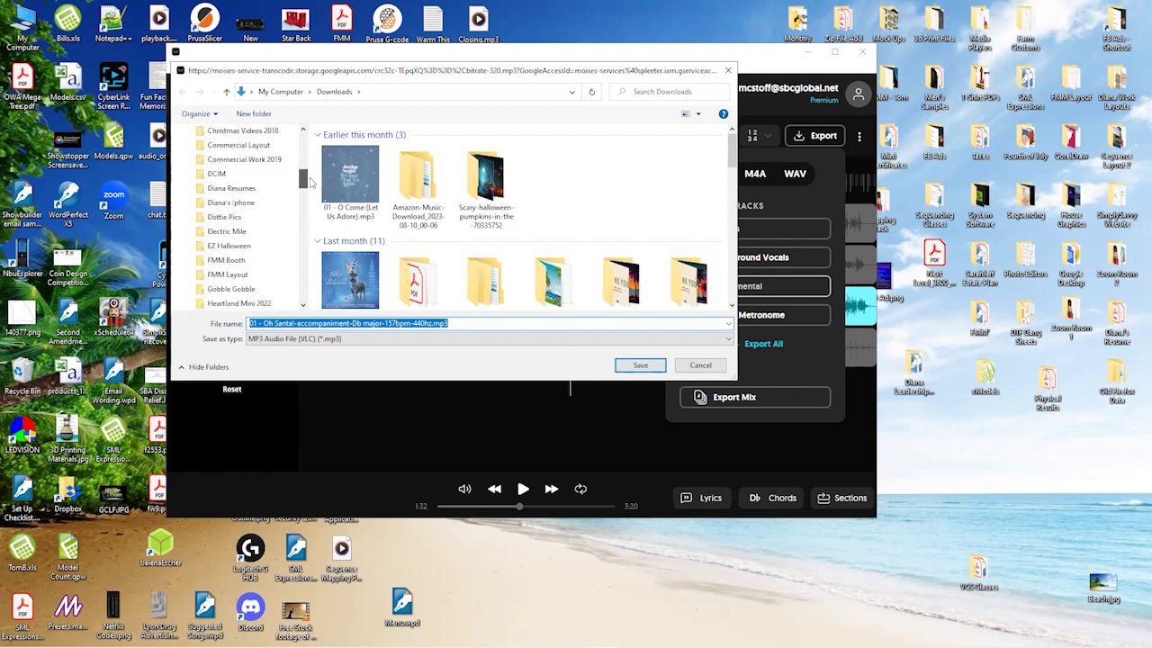
scroll(311, 171, down, 5)
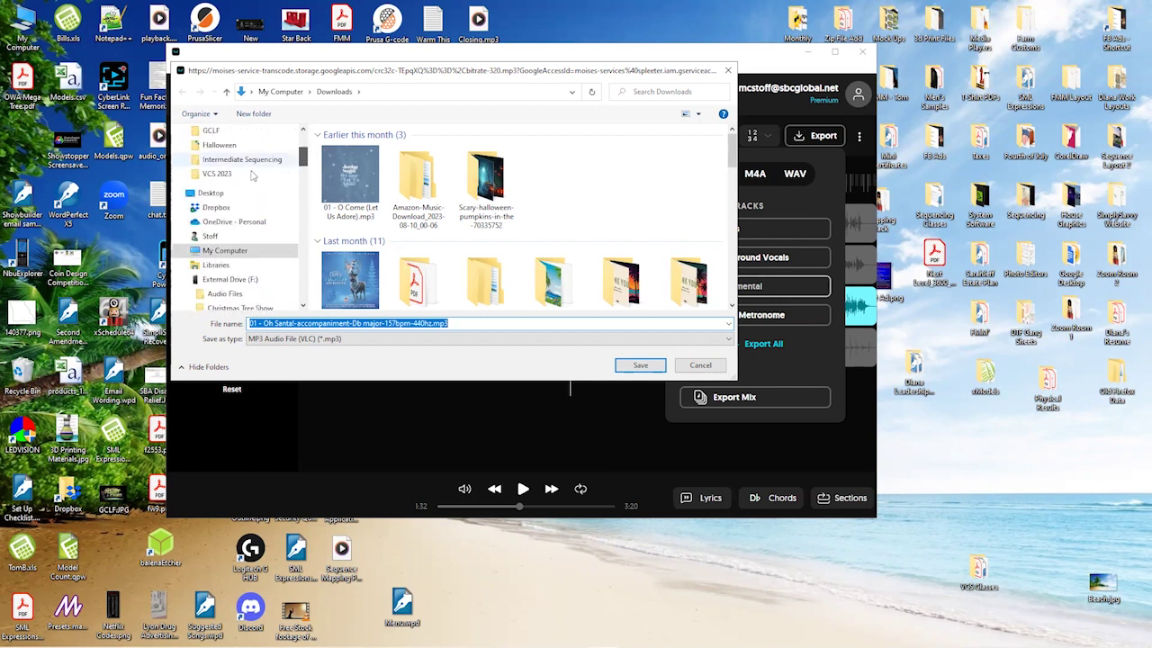
click(246, 173)
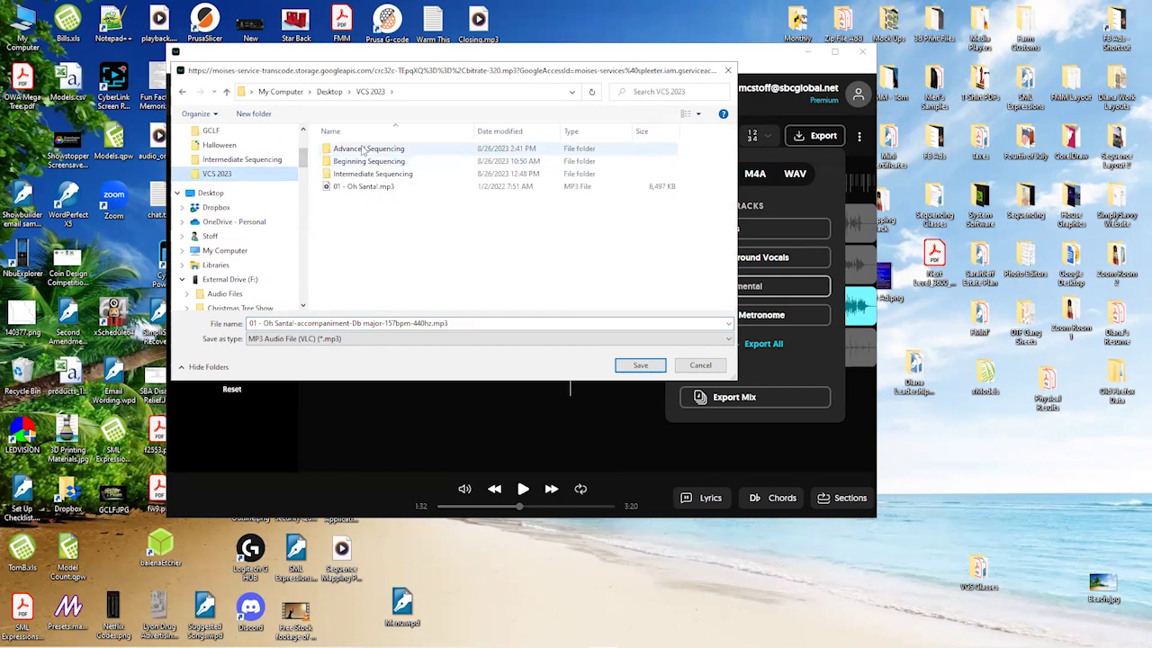
double_click(363, 150)
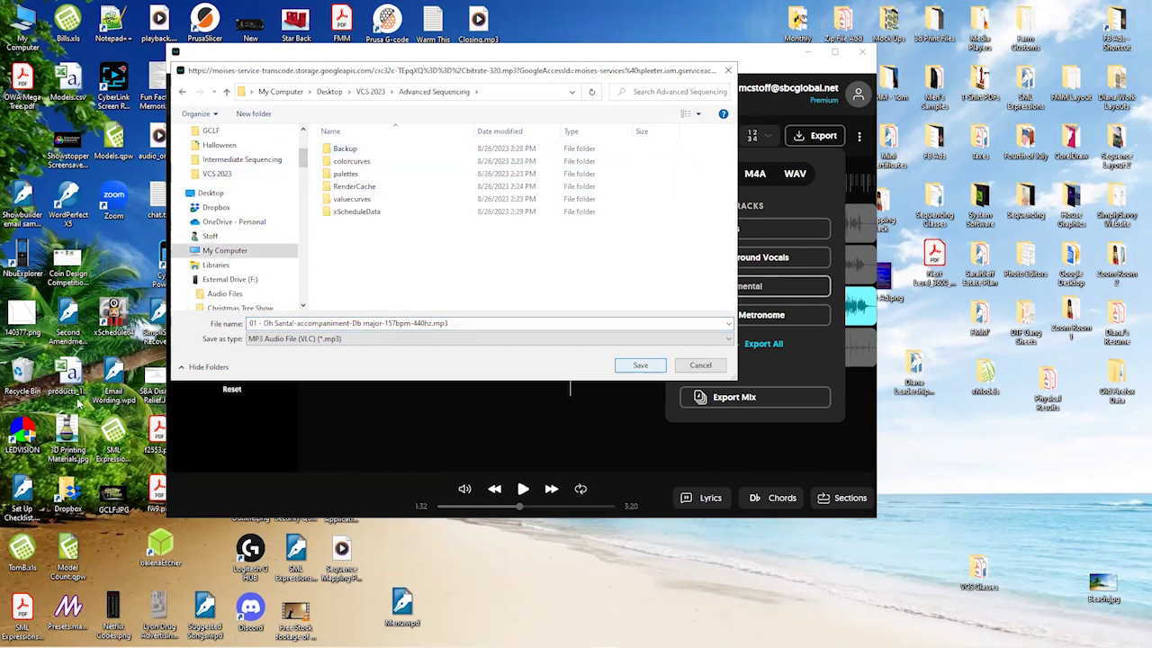
key(Return)
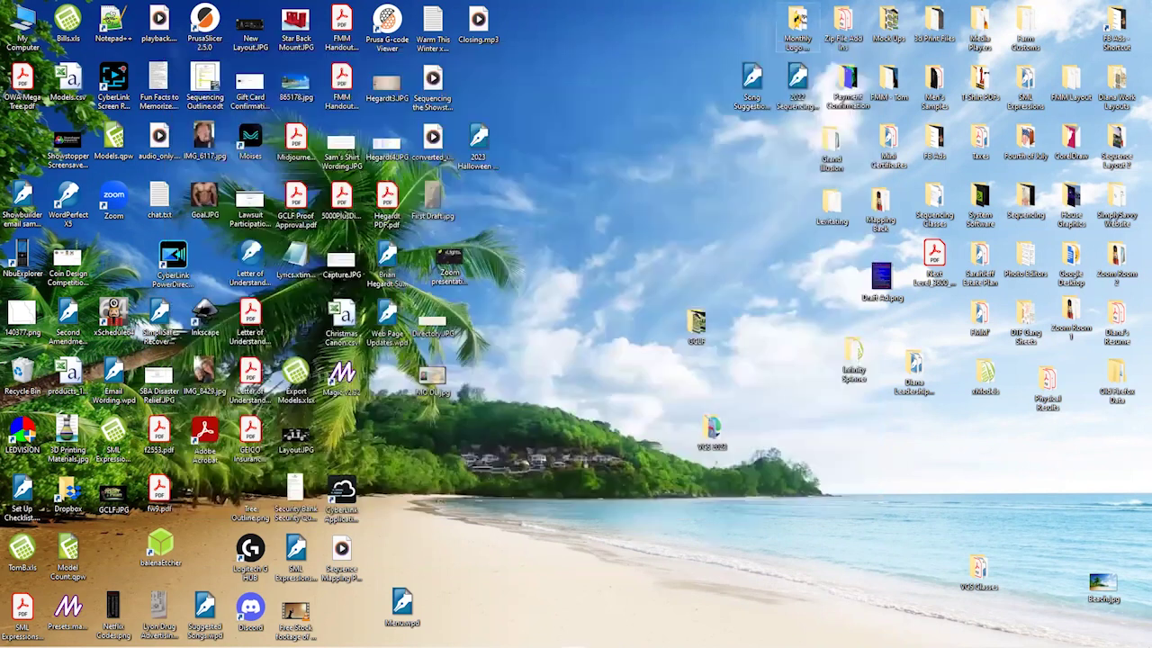
- Minimize Moises, return to xLights and delete the Sketch and Off effects from the Mega Tree row
click(806, 52)
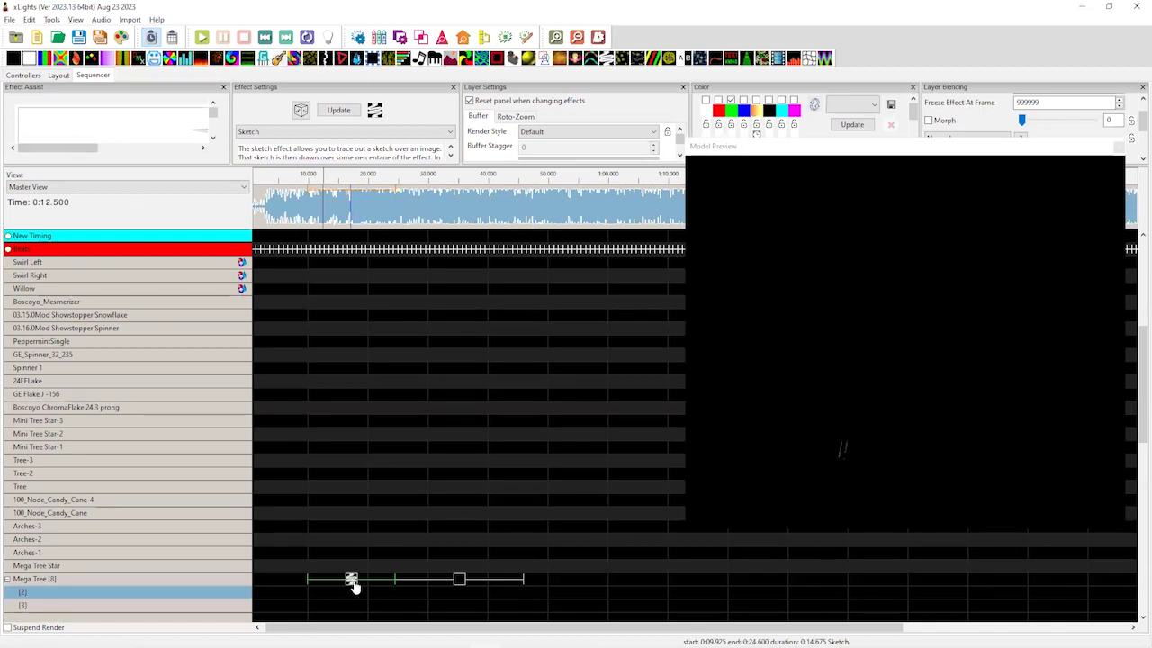
key(Delete)
click(456, 584)
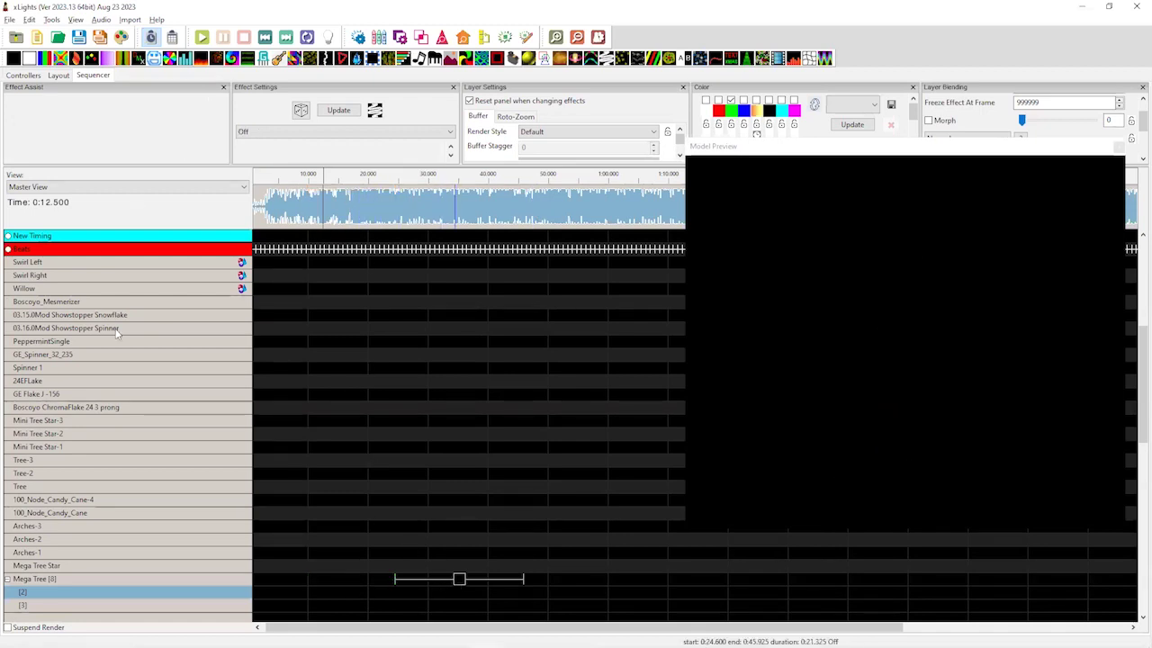
key(Delete)
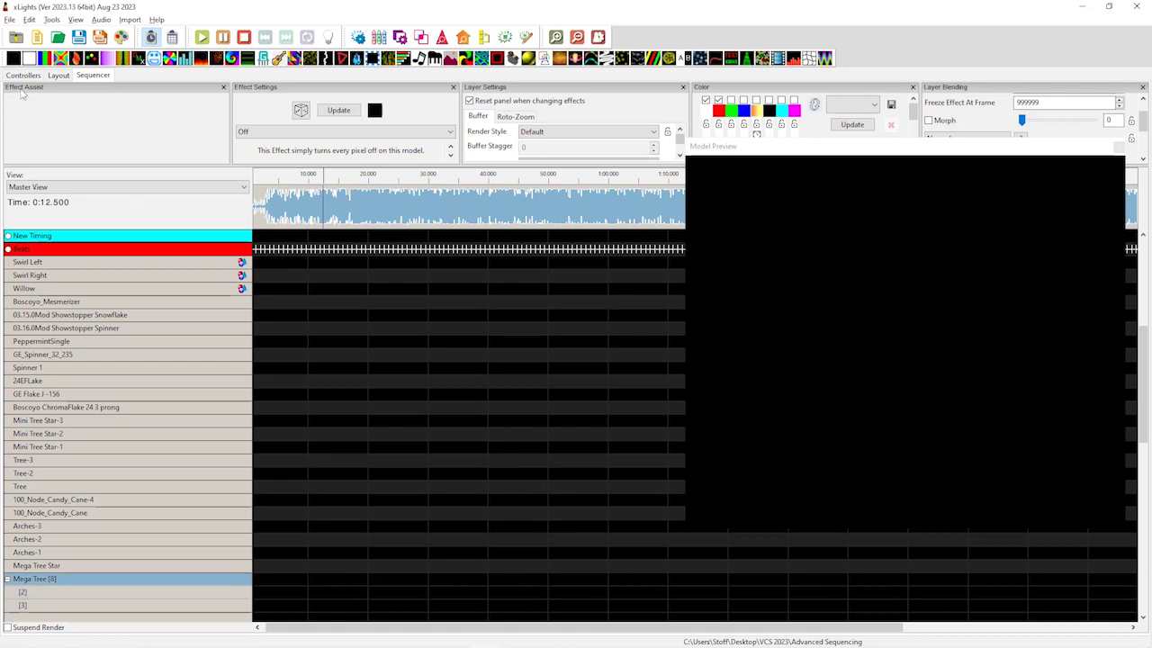
- Change the sequence's media in Sequence Settings to 01 - Oh Santa!-accompaniment-Db major-157bpm-440hz.mp3 from the Advanced Sequencing folder
click(10, 20)
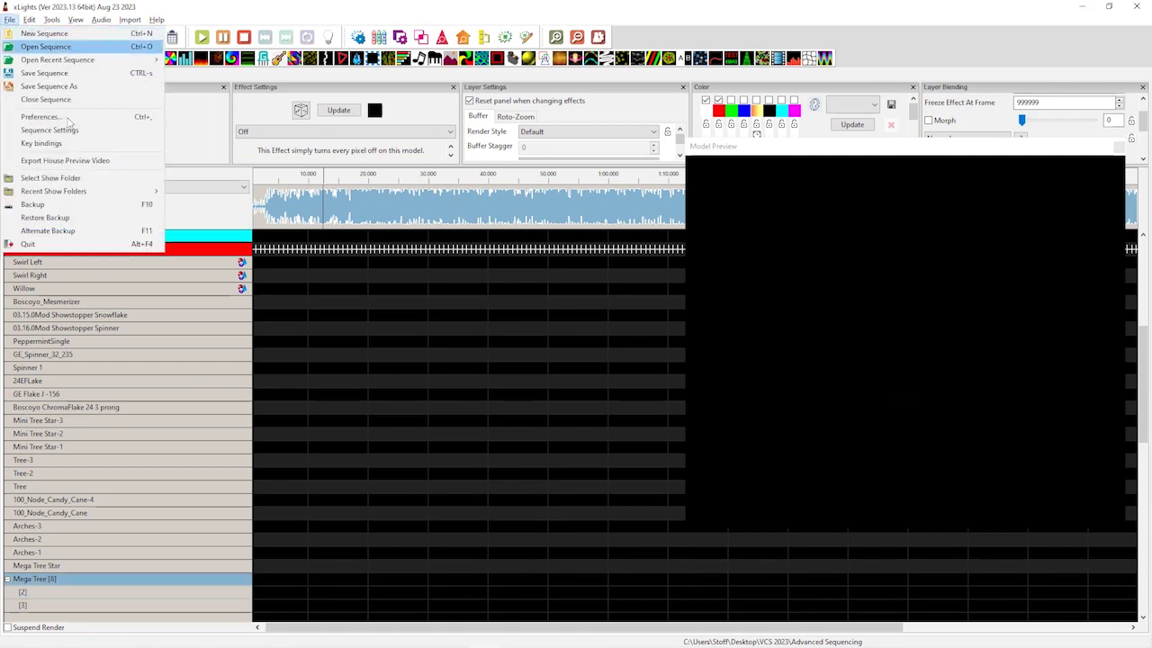
key(Return)
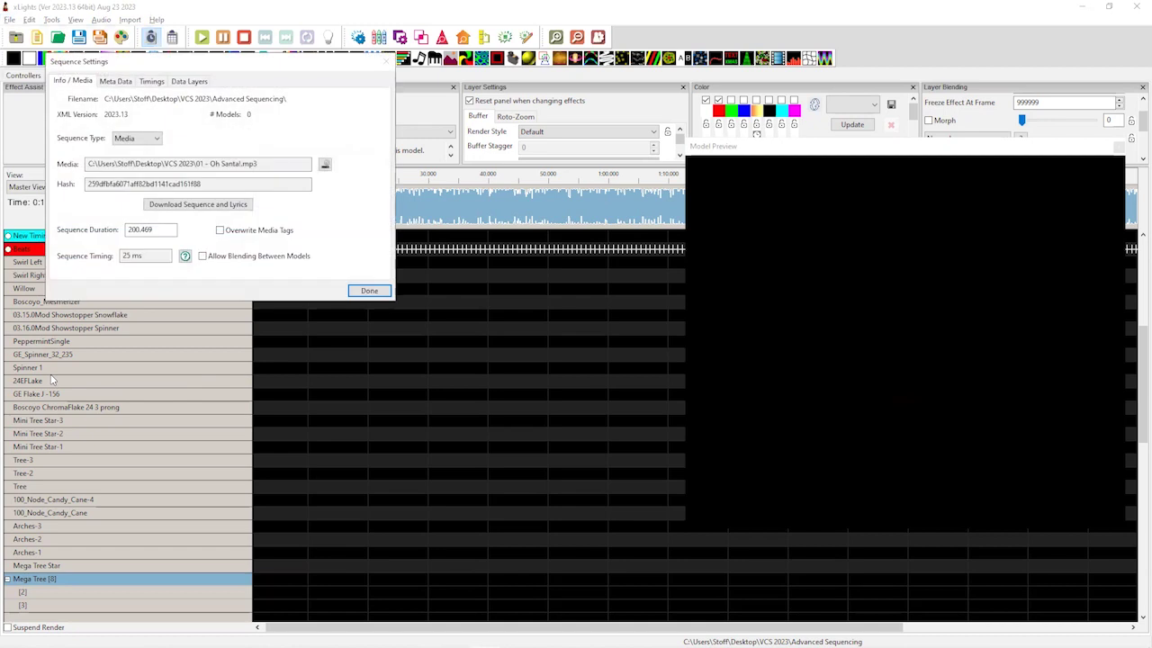
click(323, 166)
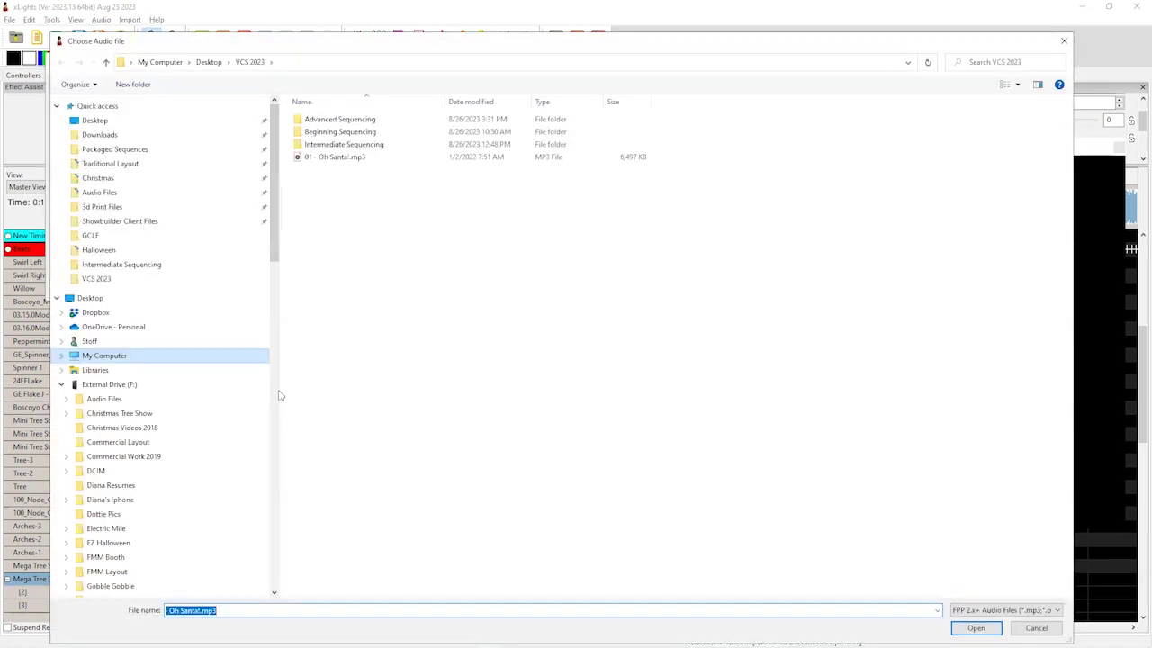
double_click(339, 118)
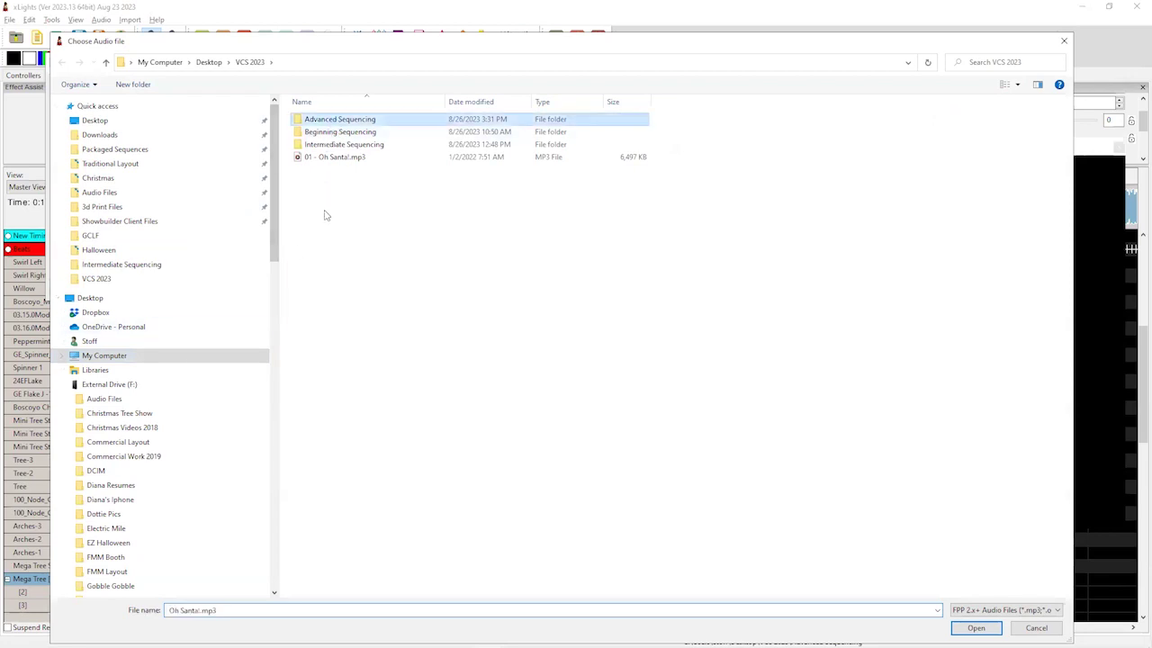
click(346, 196)
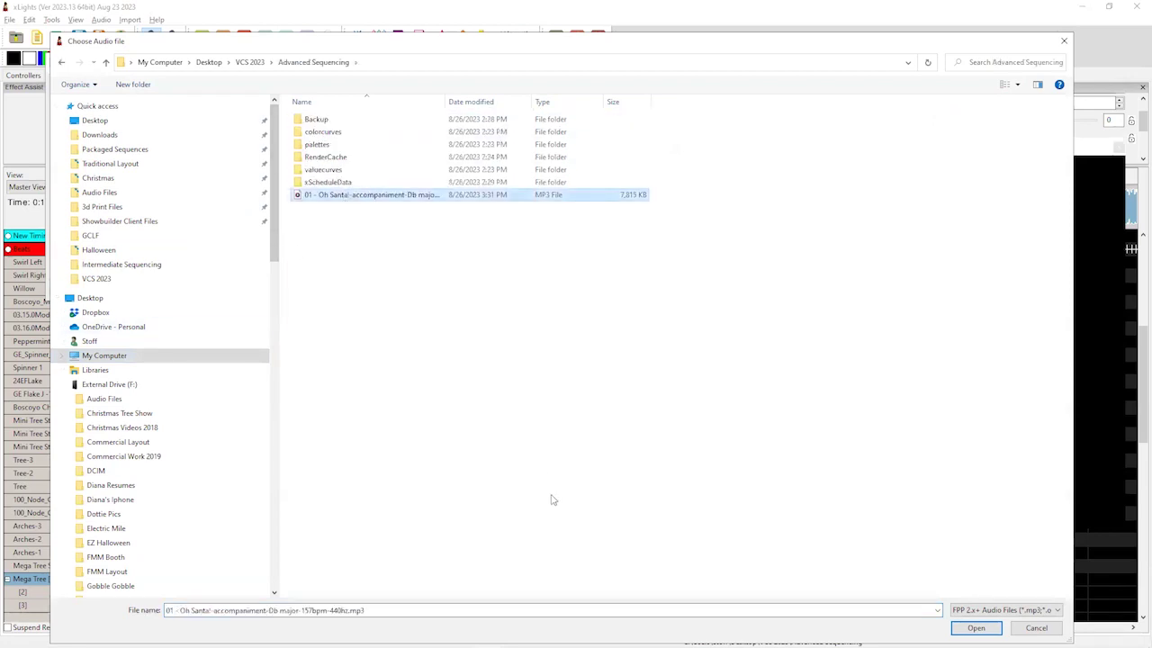
double_click(407, 200)
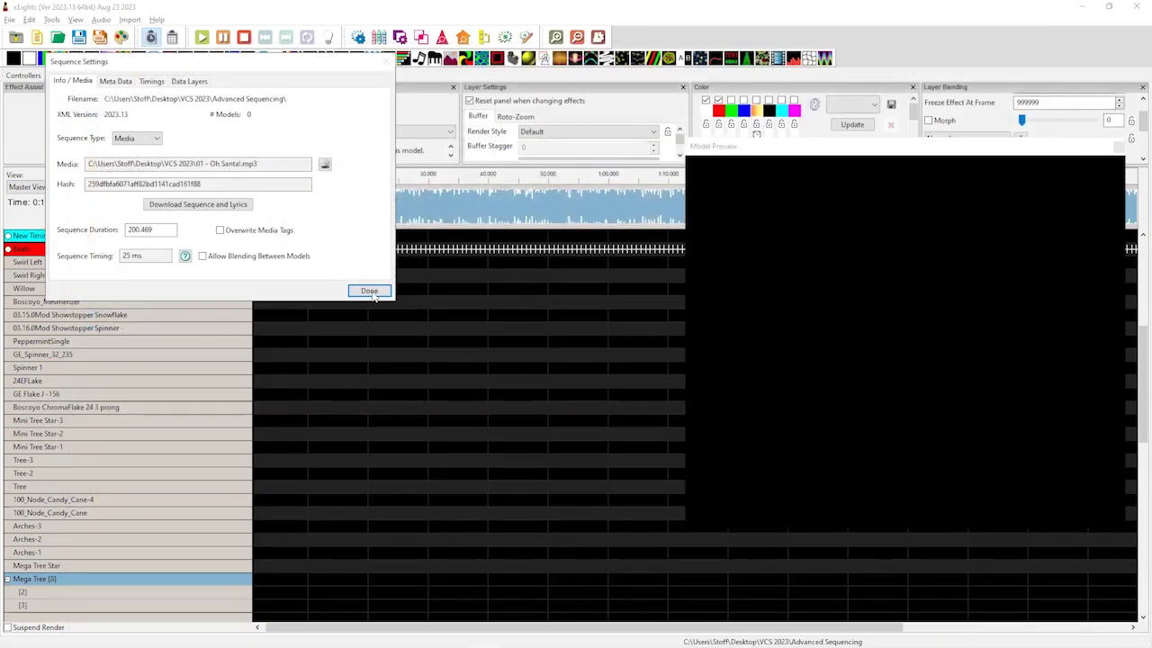
click(369, 290)
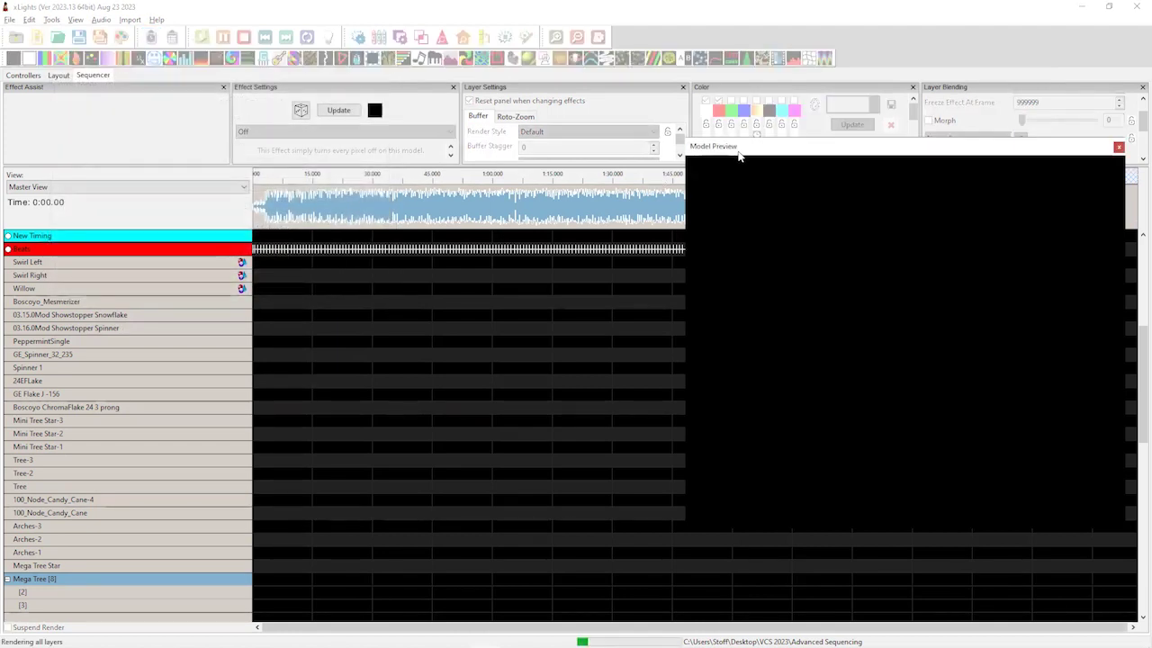
- Zoom in on the start of the waveform and repeatedly play the instrumental from about 0:03
scroll(335, 209, up, 5)
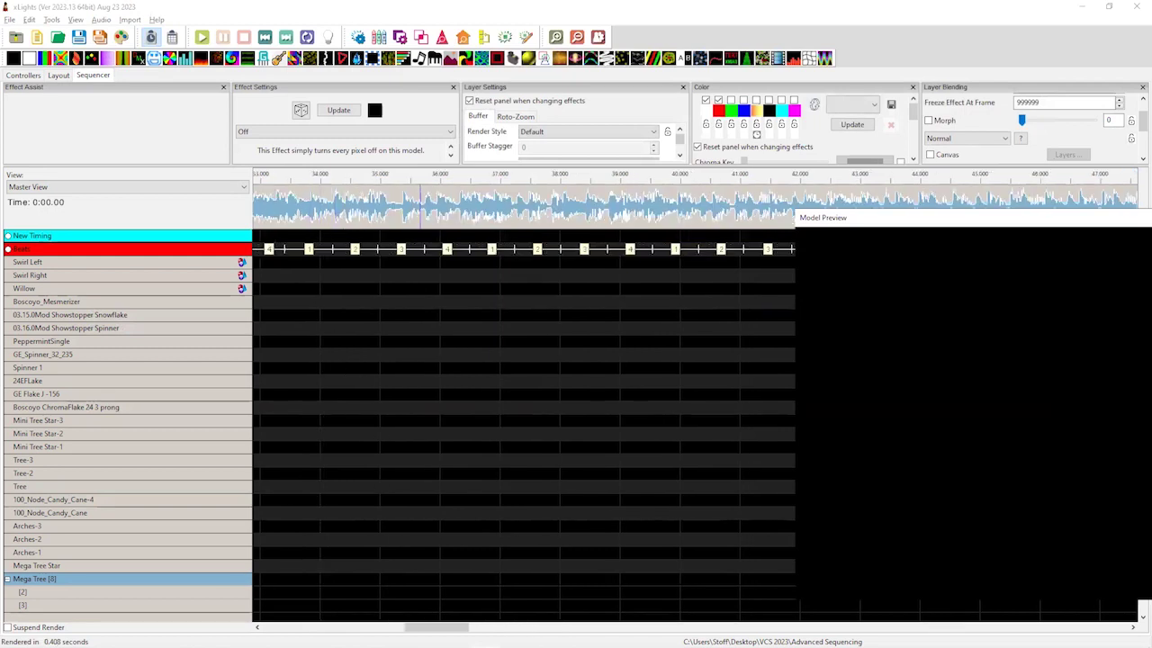
drag(437, 627, 294, 627)
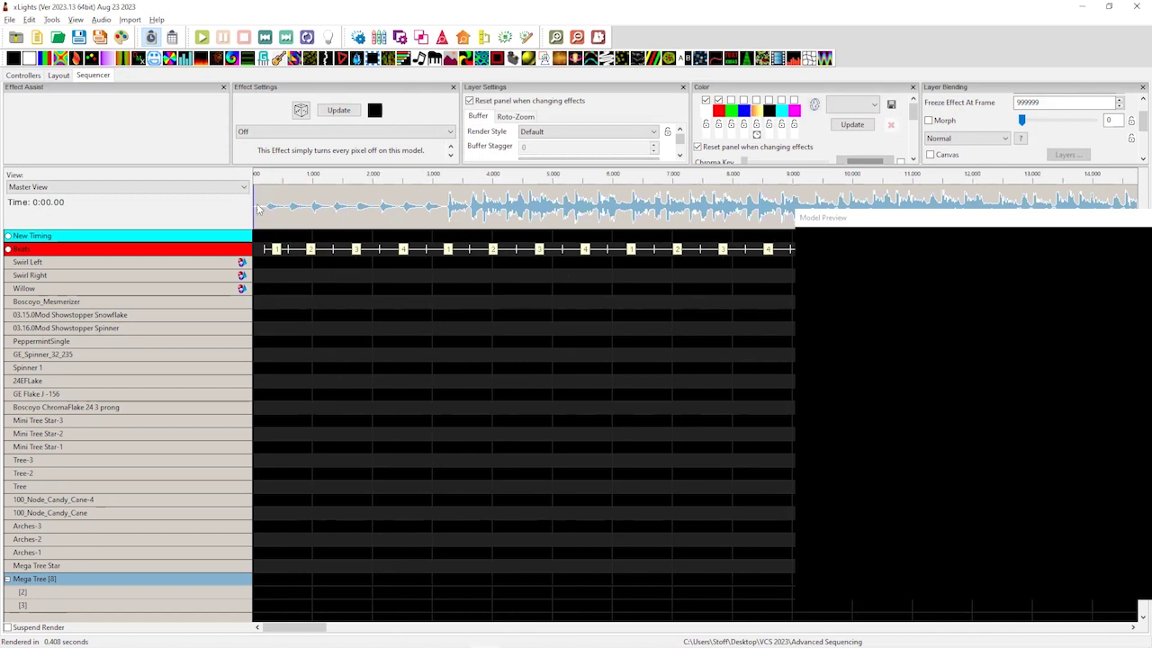
click(313, 202)
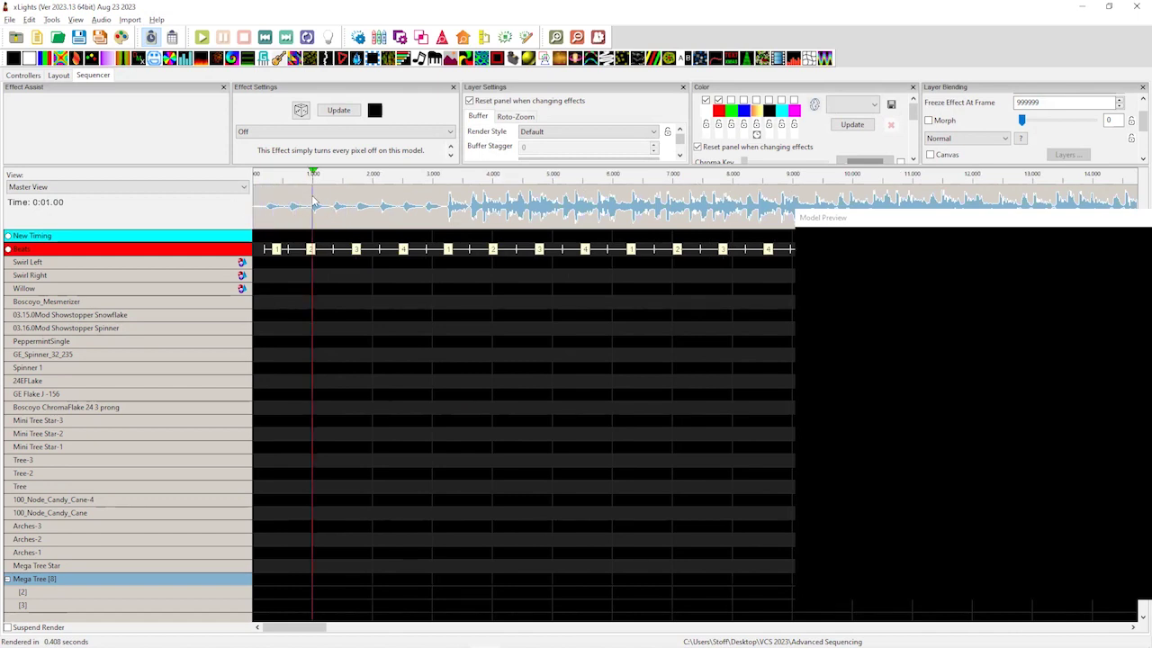
click(444, 208)
key(space)
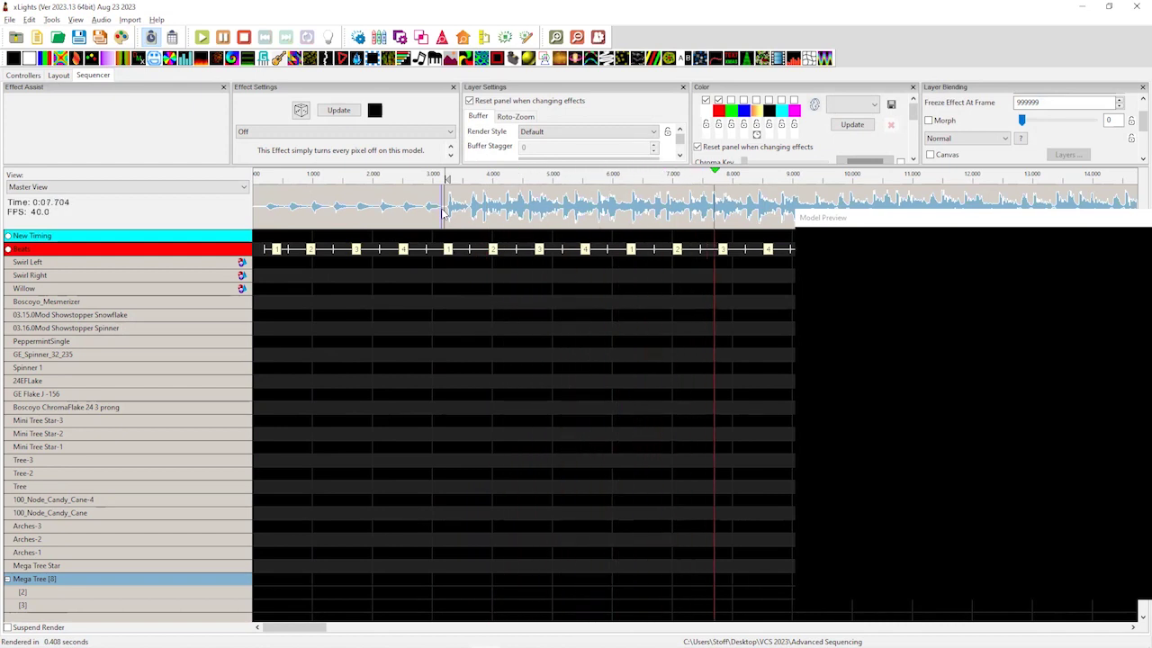
key(space)
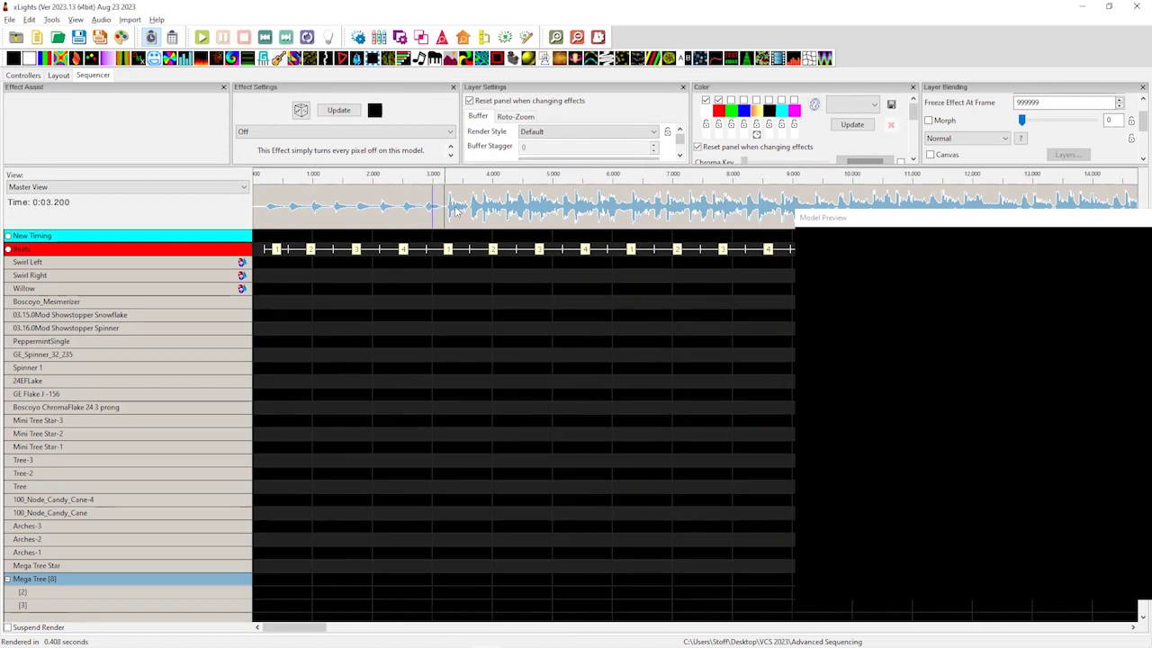
key(space)
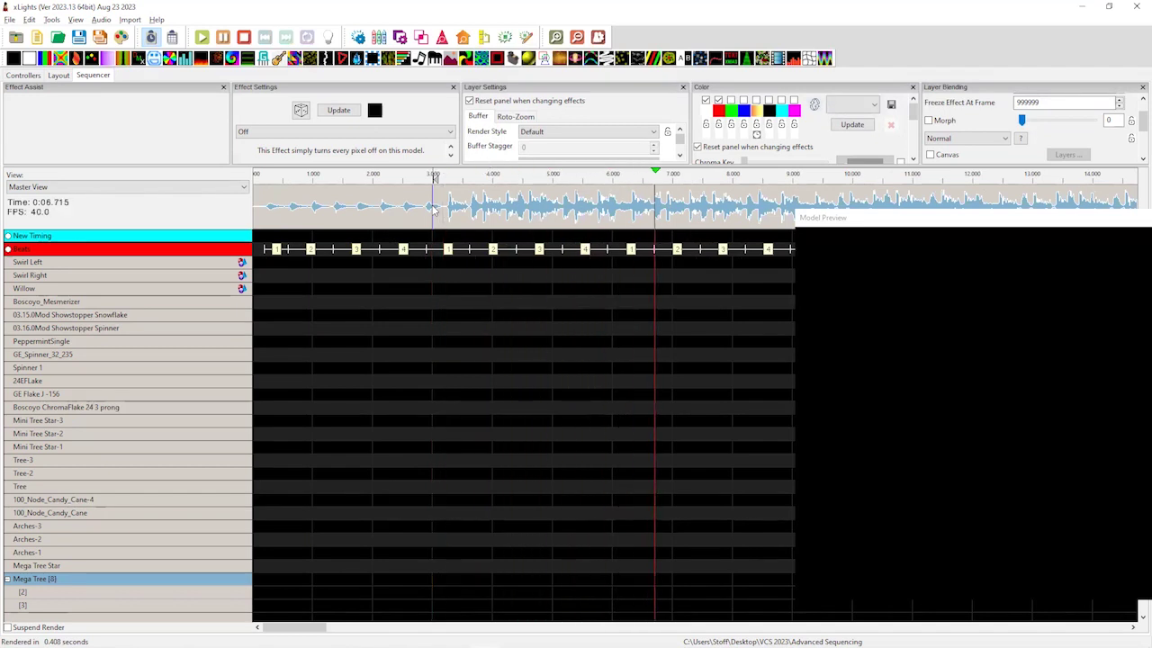
key(space)
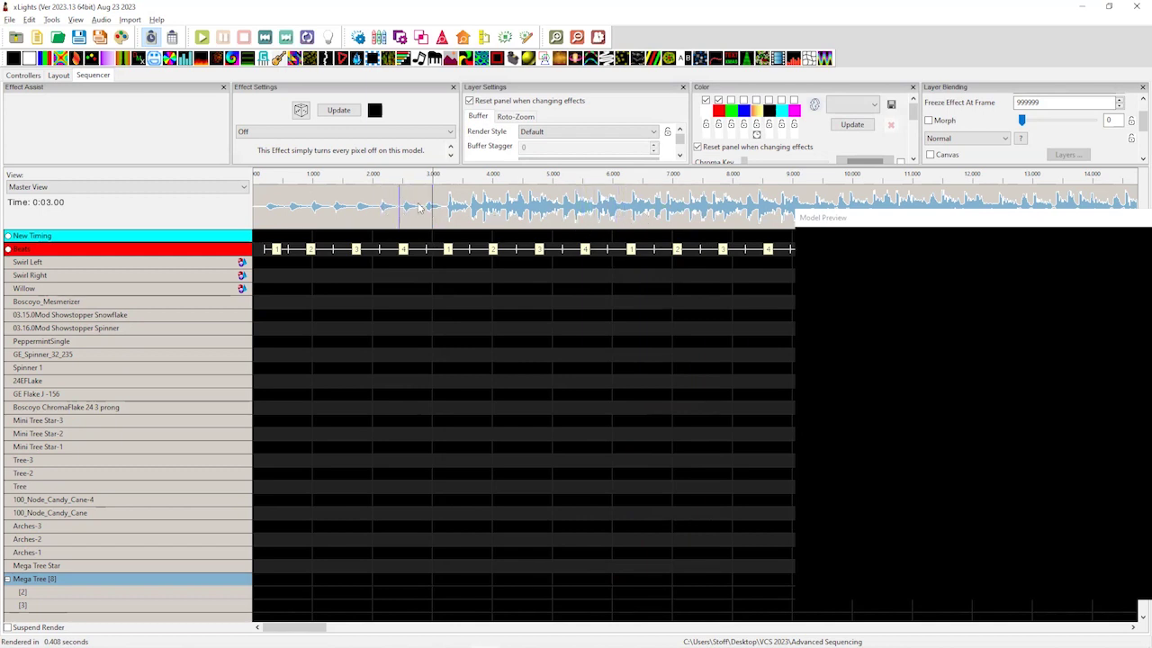
key(space)
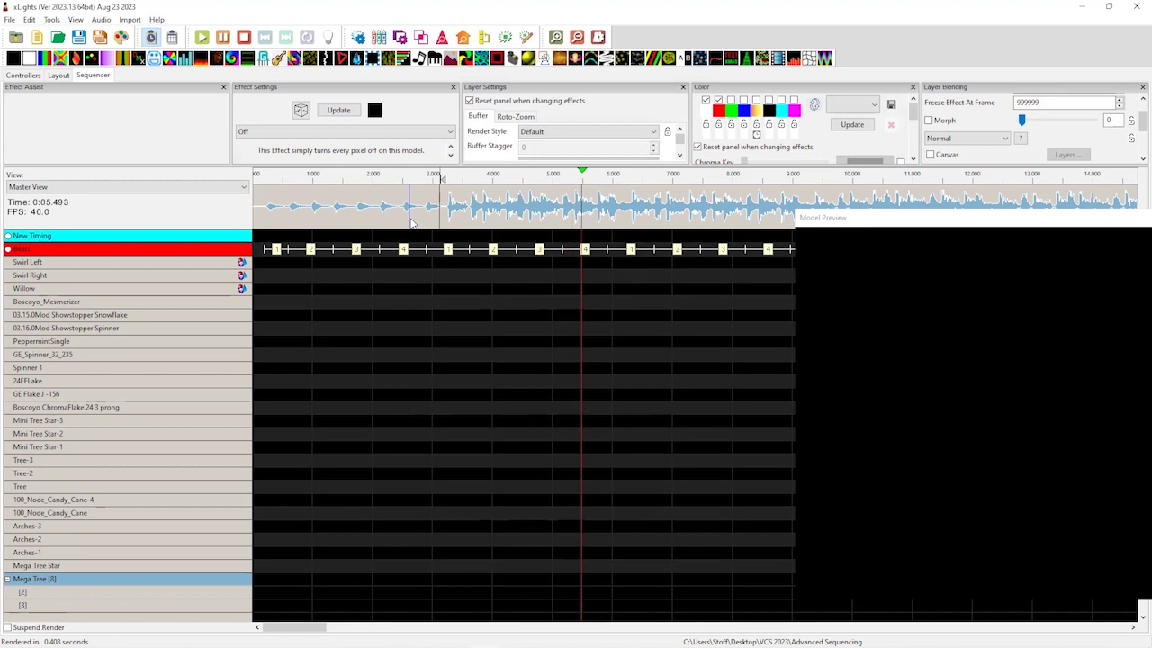
click(433, 214)
key(space)
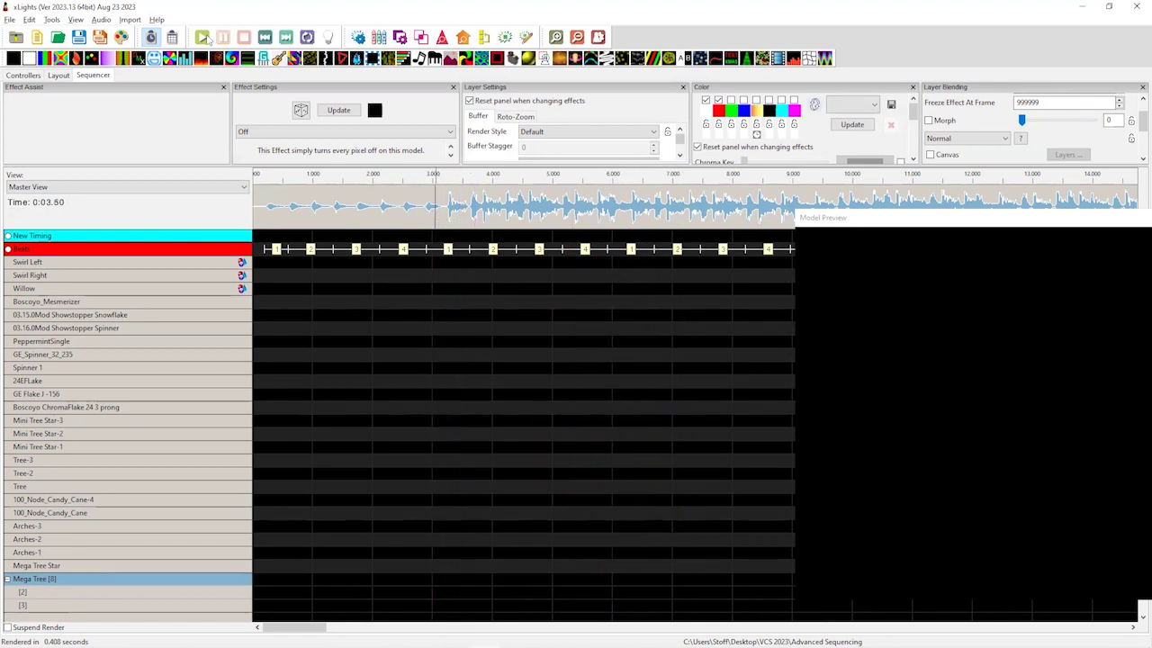
- Set the audio playback to 1/2 speed and place the playhead at 0:03.150 on the waveform
click(100, 20)
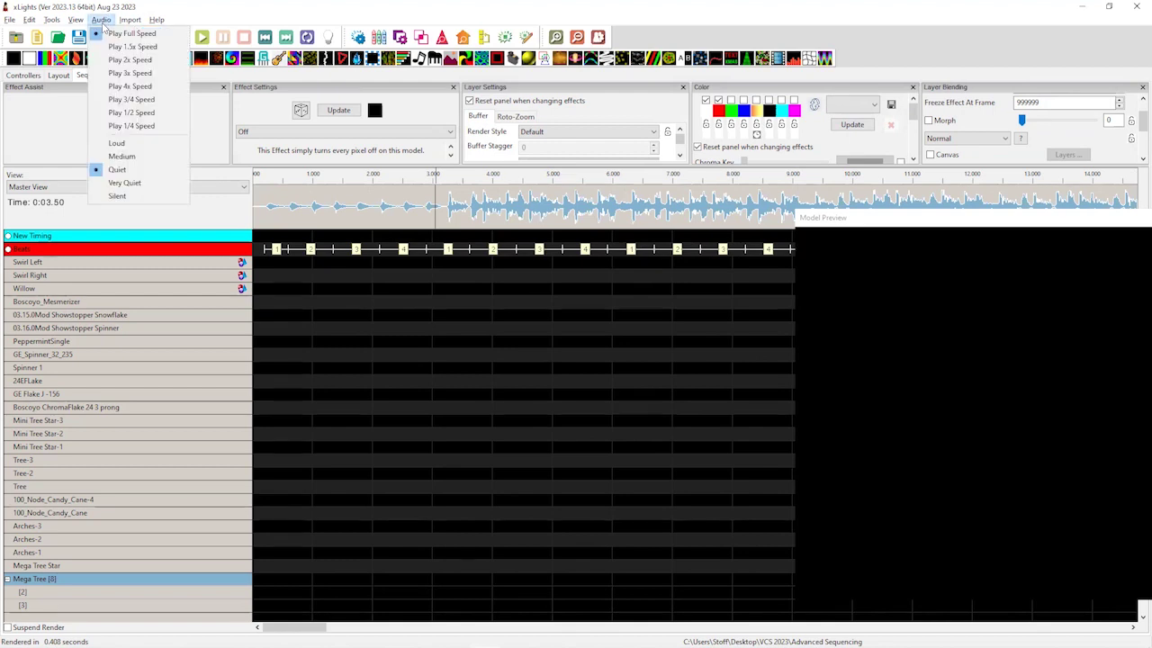
click(120, 118)
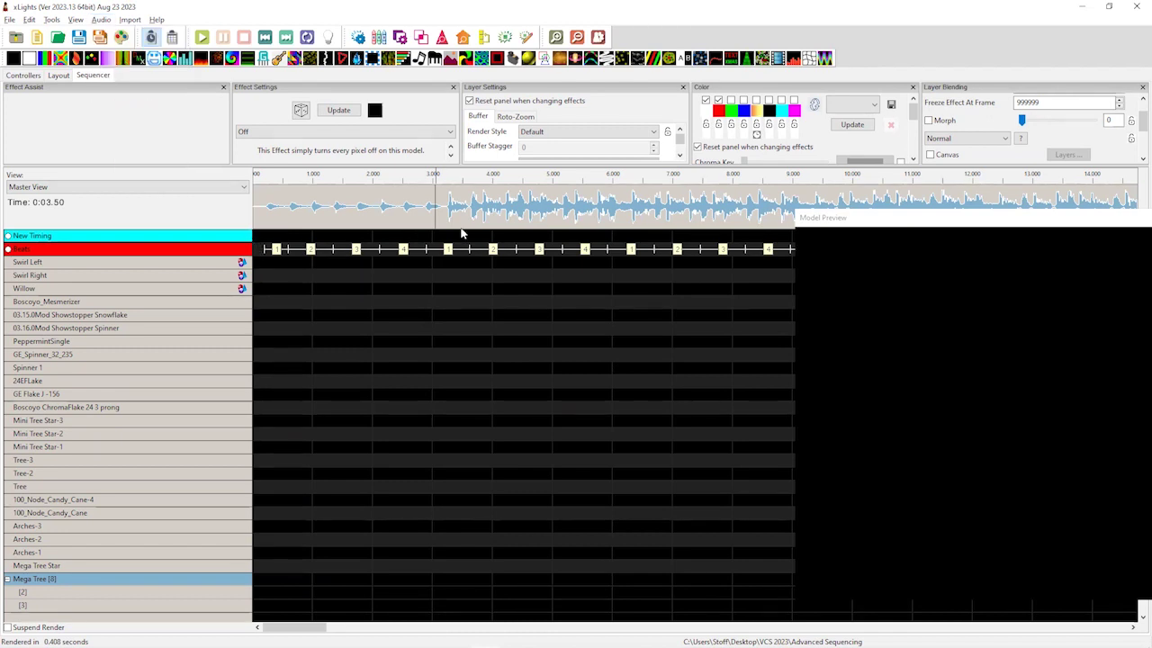
click(442, 205)
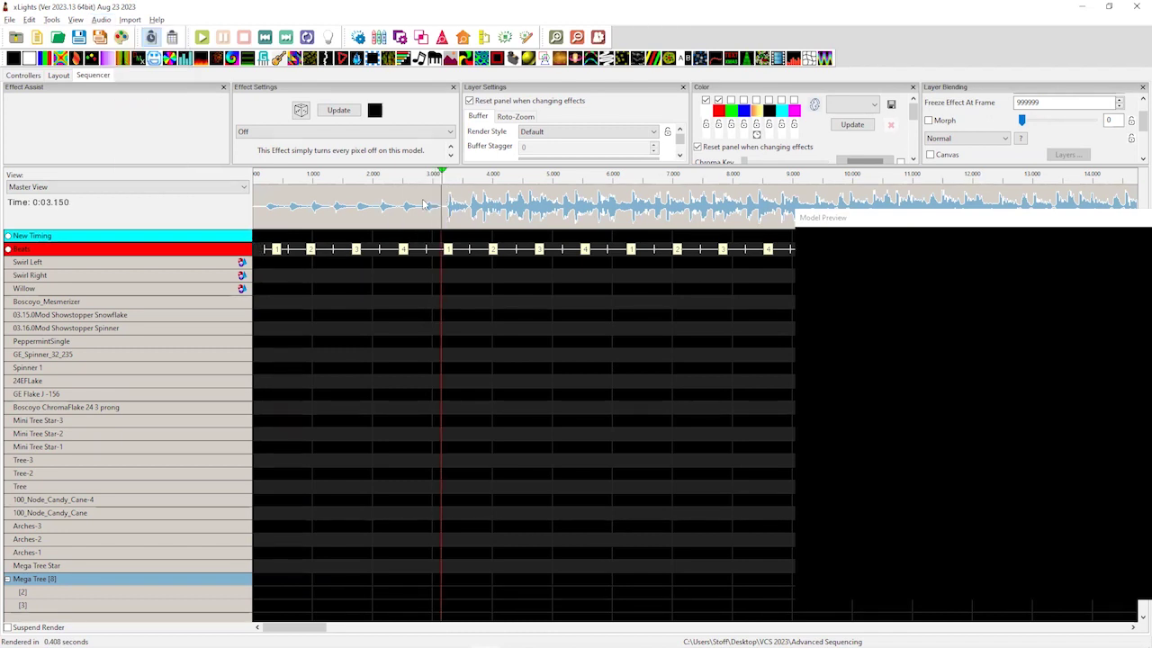
- Add a new timing track with the Empty interval and name it Alt Beats
right_click(149, 253)
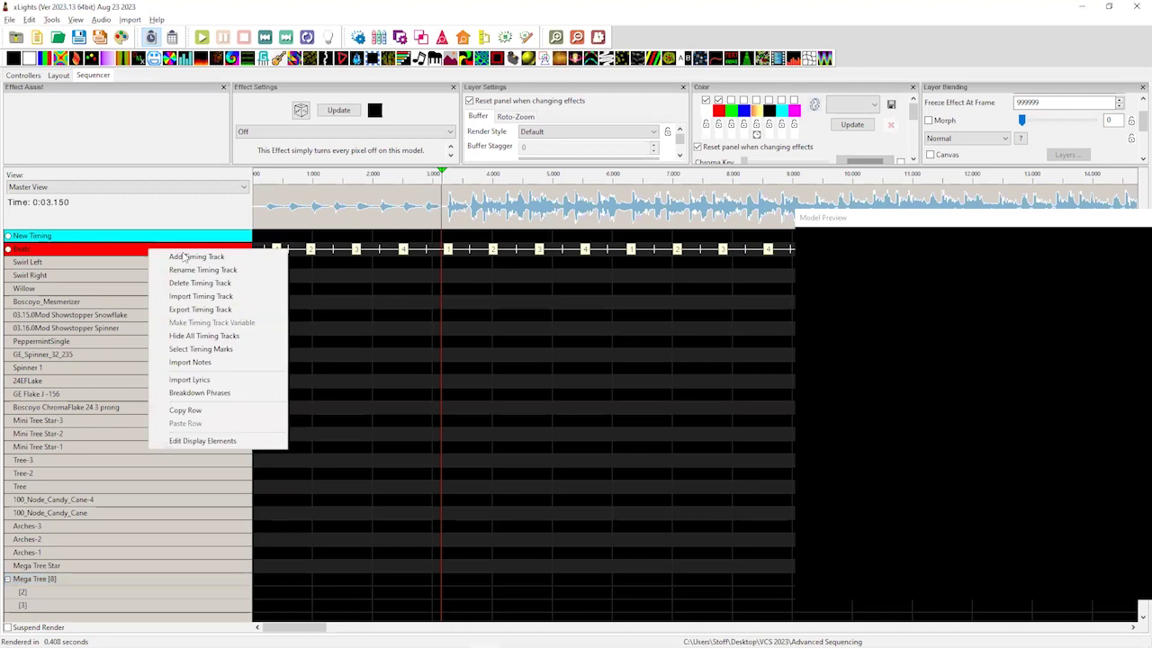
click(221, 312)
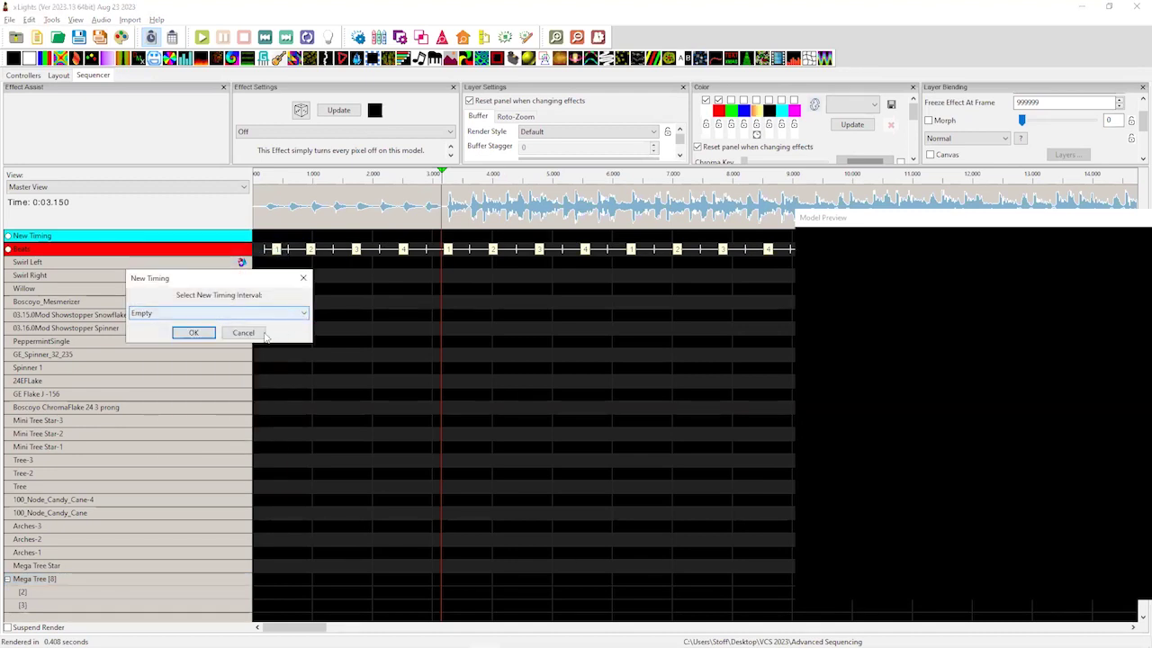
click(216, 313)
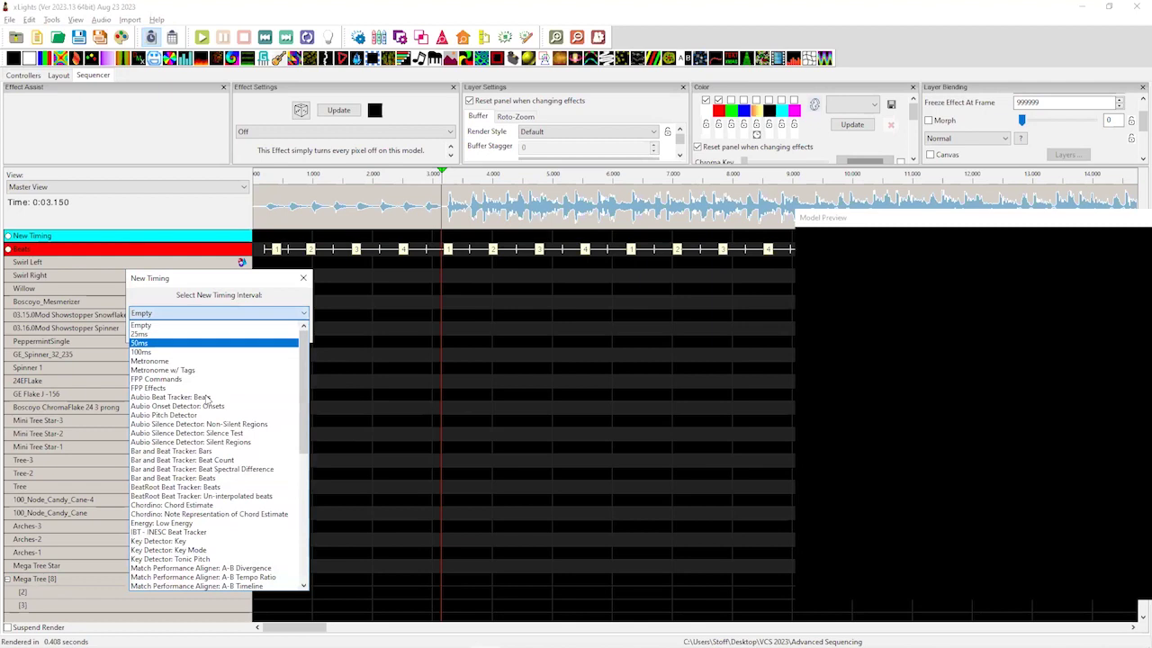
click(214, 324)
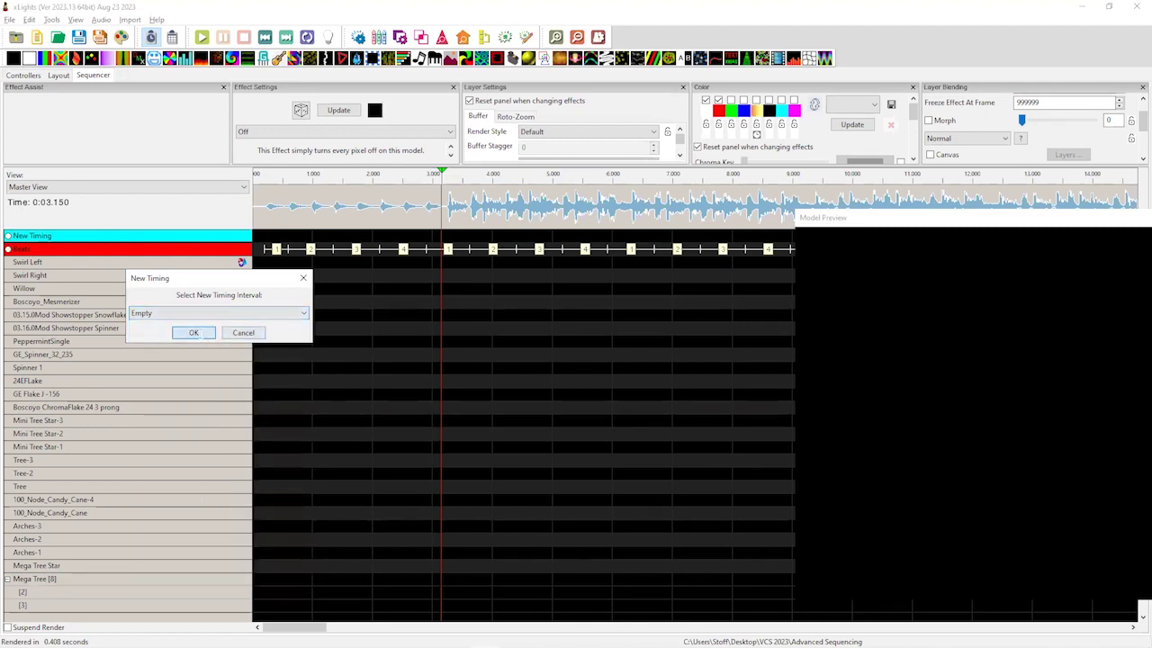
click(197, 333)
text(Alt)
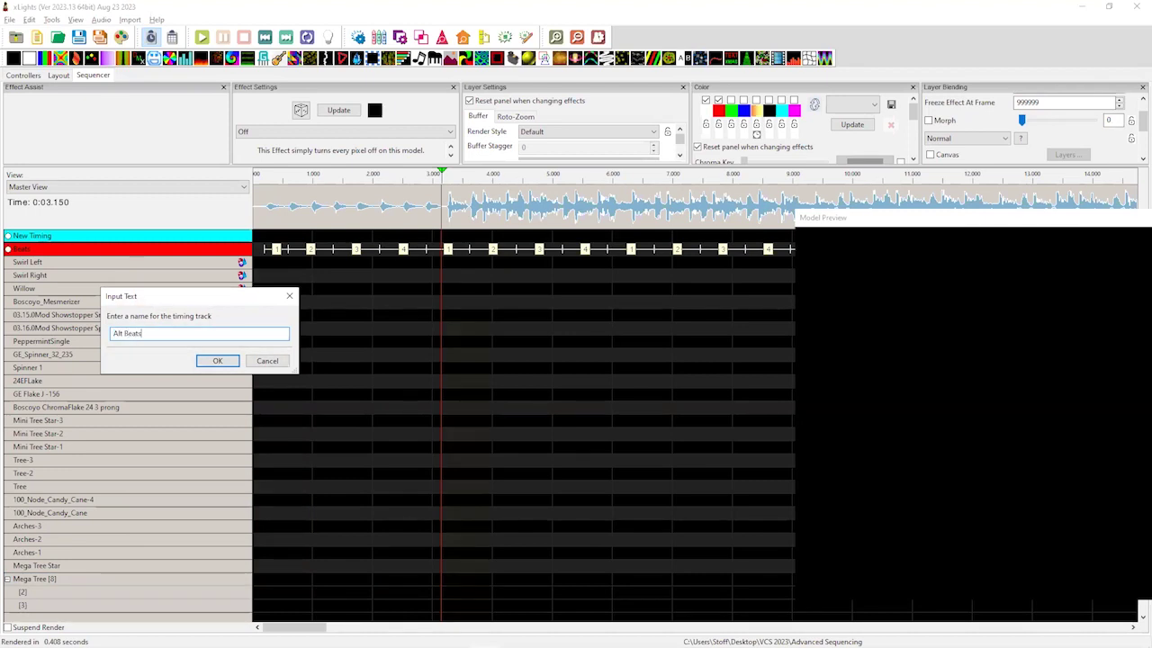
text( Beats)
key(Return)
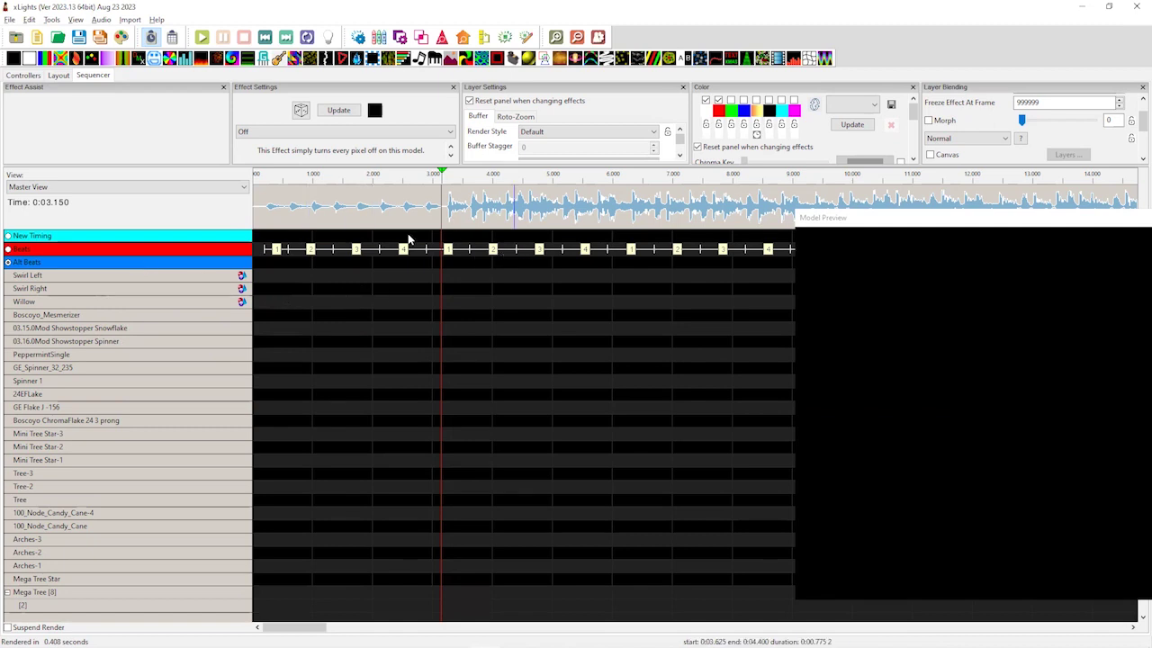
- Play short stretches from about 0:03.1 and add Alt Beats timing marks at 0:03.850 and about 0:04.25
key(space)
click(438, 221)
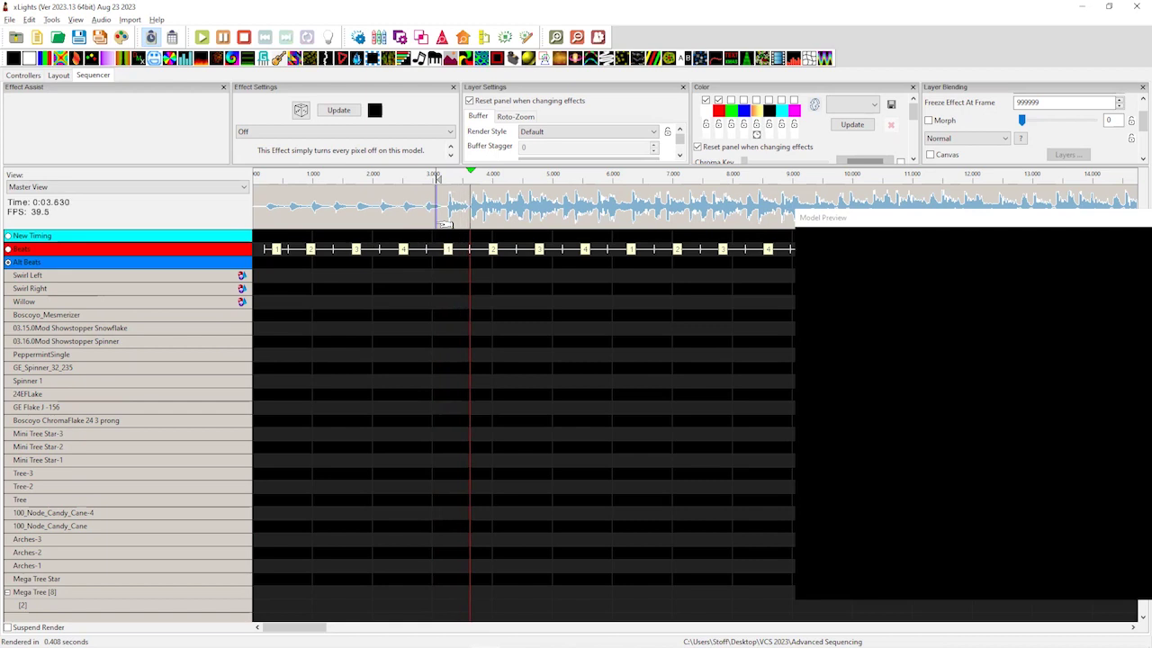
key(space)
click(474, 214)
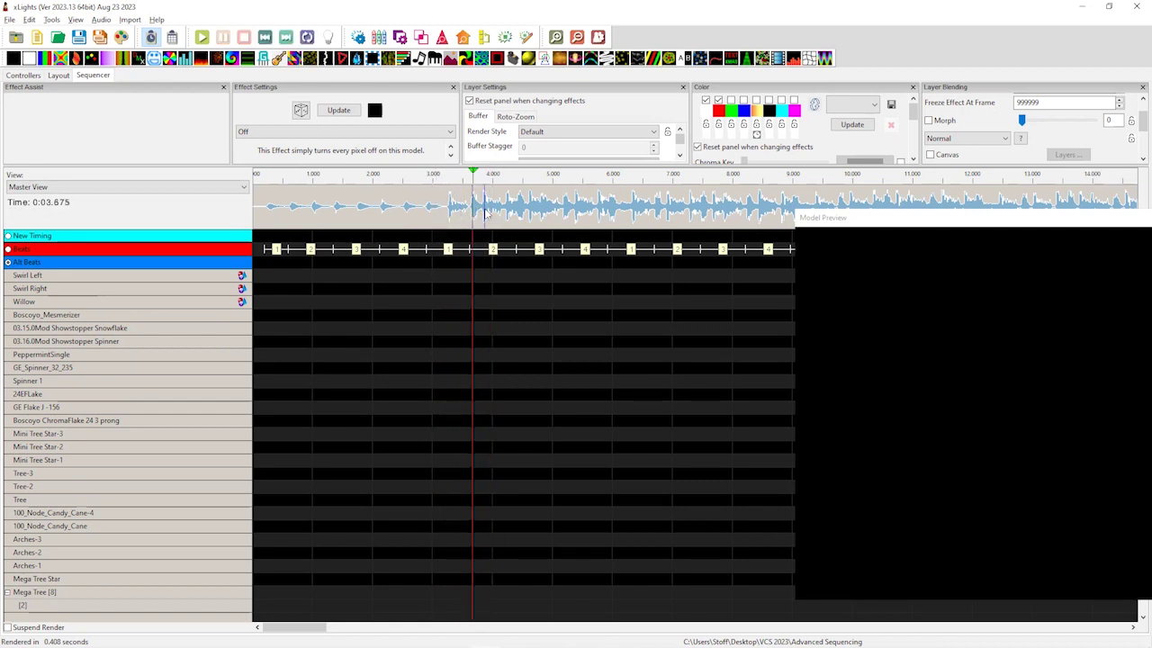
drag(482, 219, 454, 219)
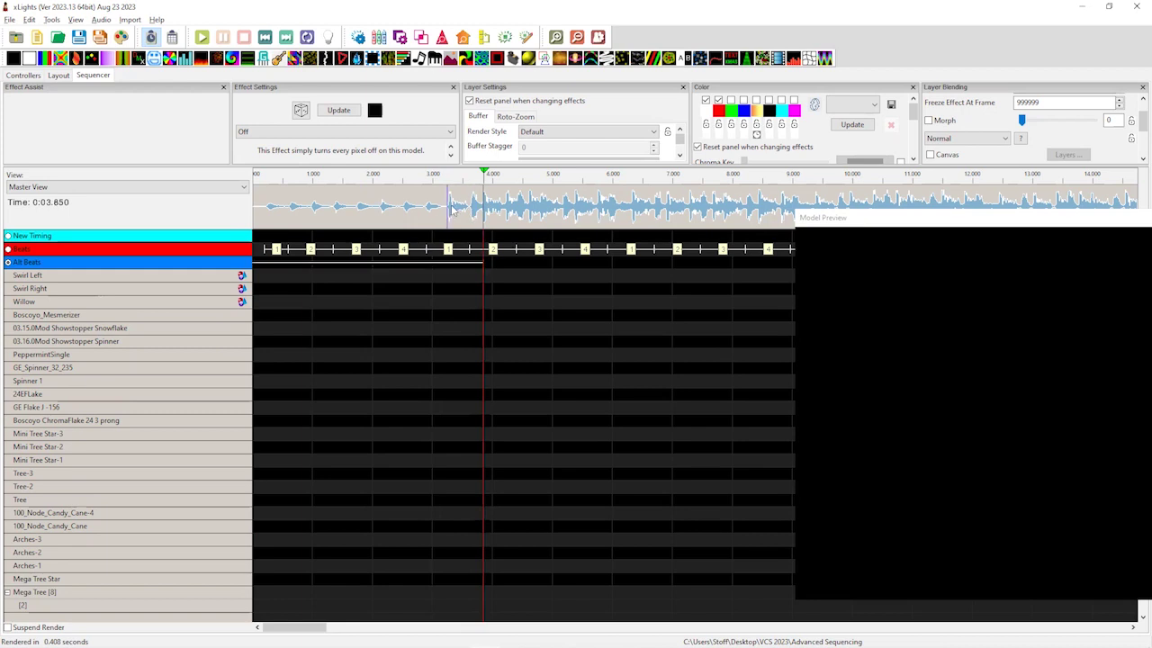
key(space)
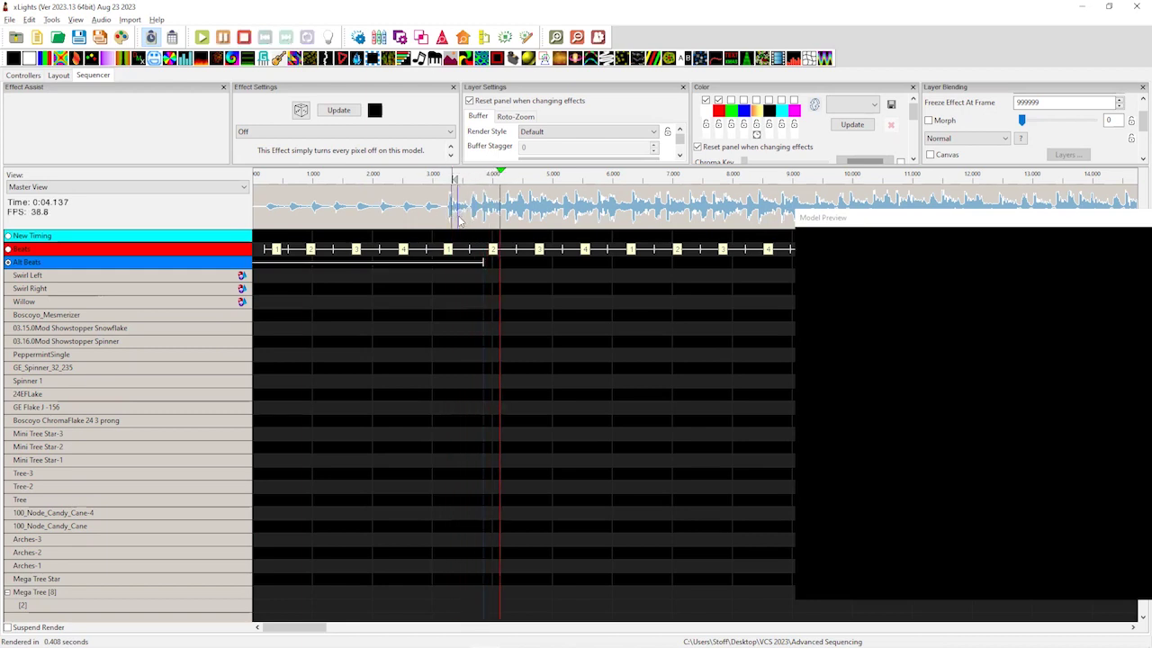
key(space)
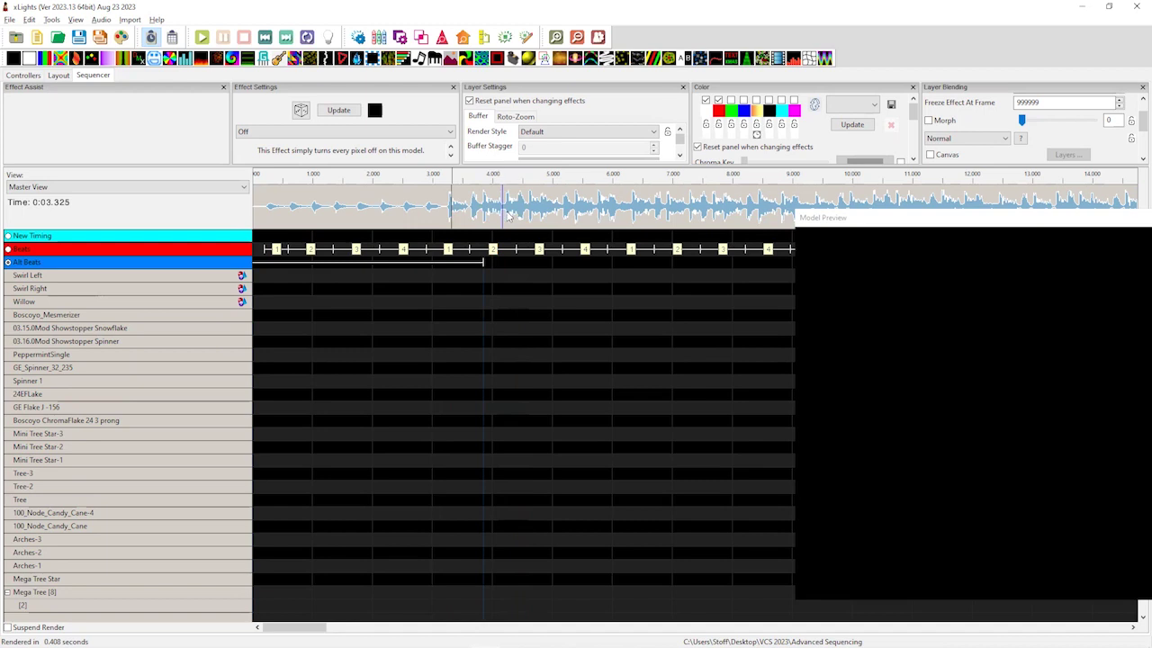
click(509, 216)
key(space)
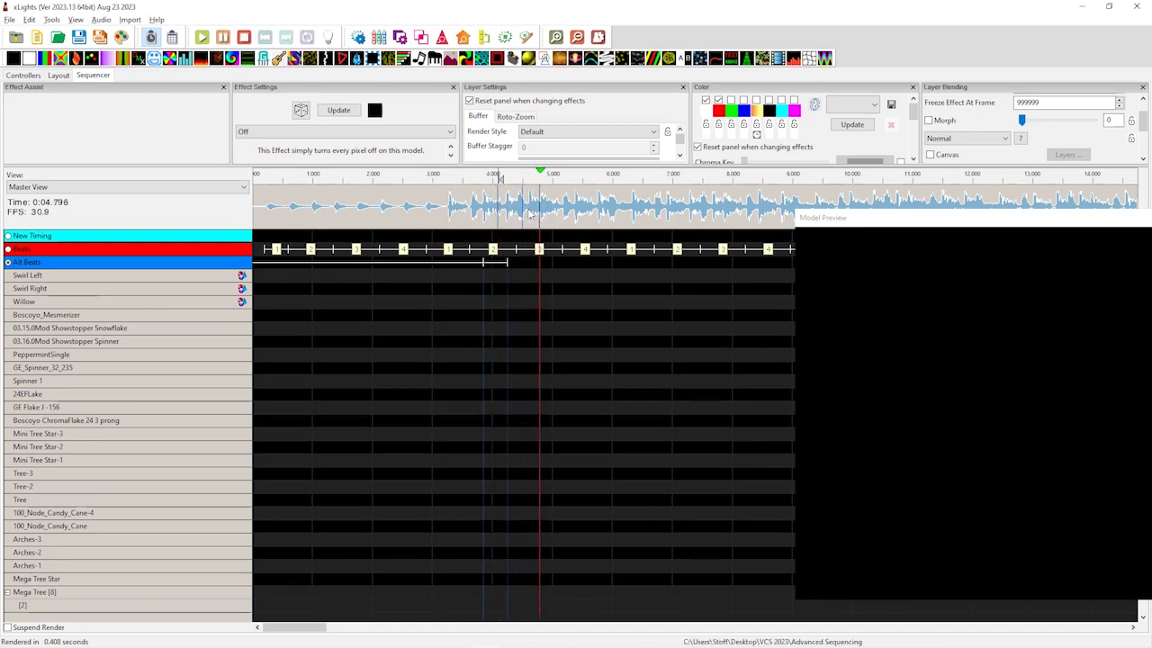
- Add Alt Beats timing marks at about 0:04.6 and 0:04.8, and play the stretch from 0:04.500 to check them
key(space)
click(530, 203)
click(543, 216)
key(t)
click(523, 221)
key(space)
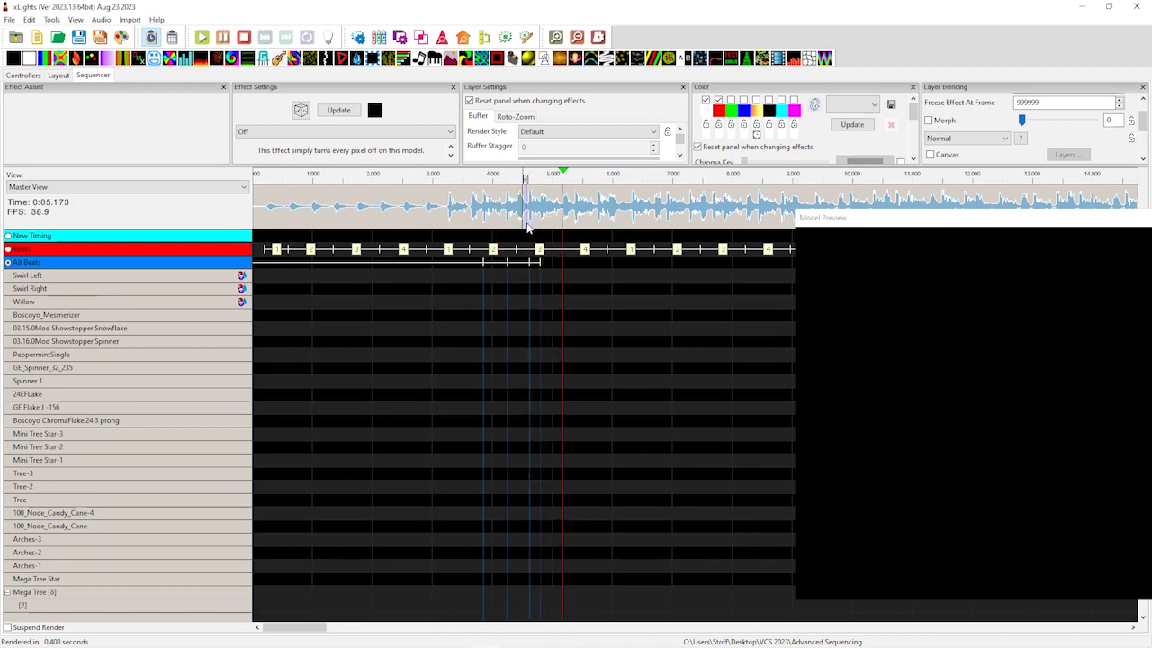
key(space)
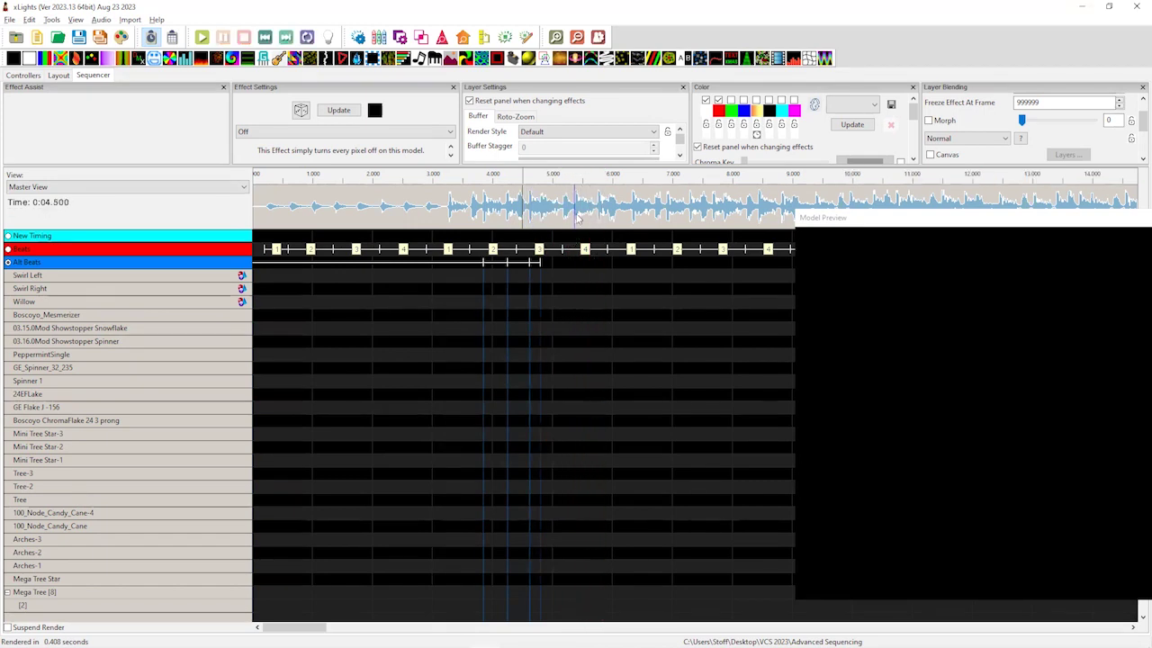
- Add Alt Beats timing marks at 0:05.400 and about 0:05.8, playing short stretches around them
click(577, 219)
key(space)
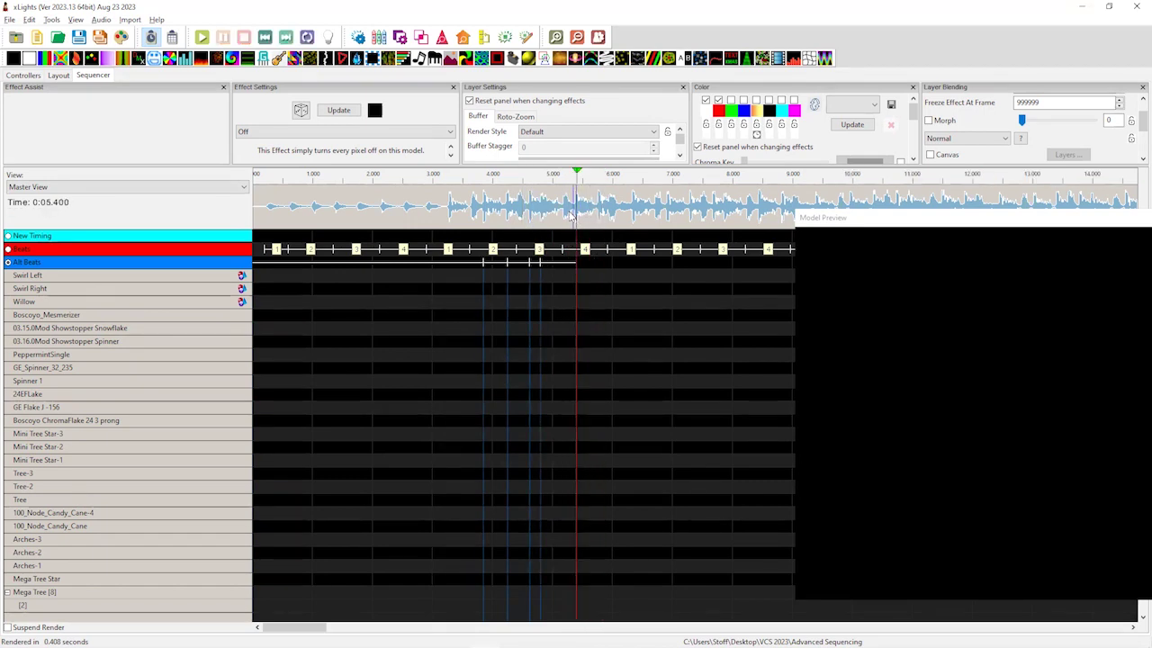
key(space)
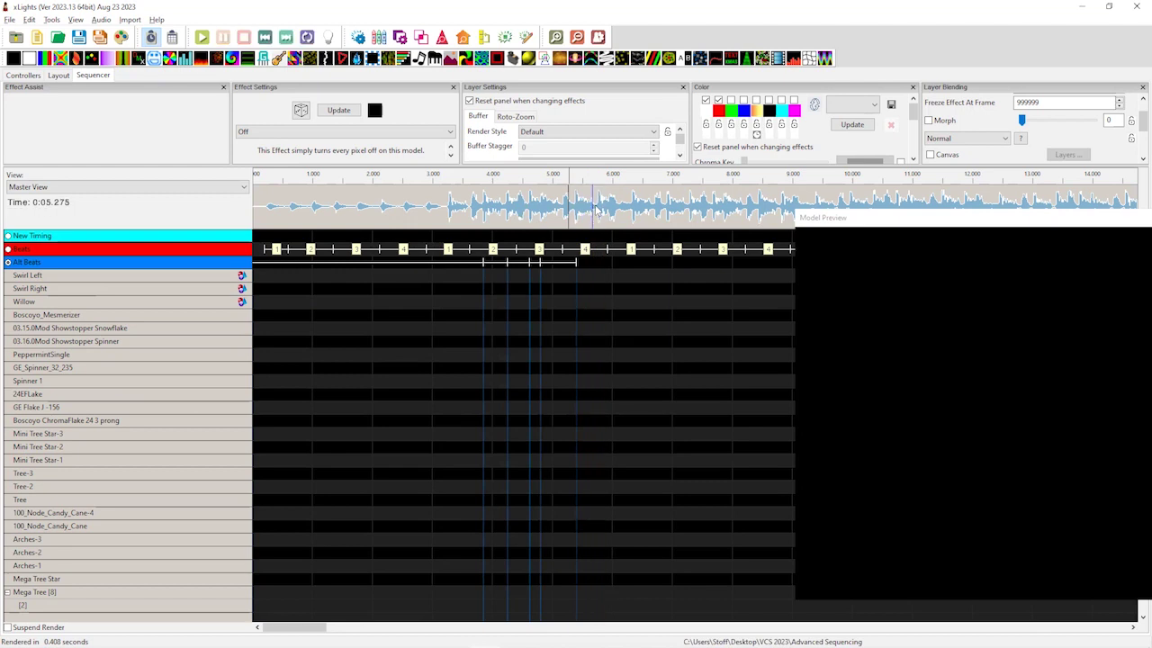
click(599, 210)
key(space)
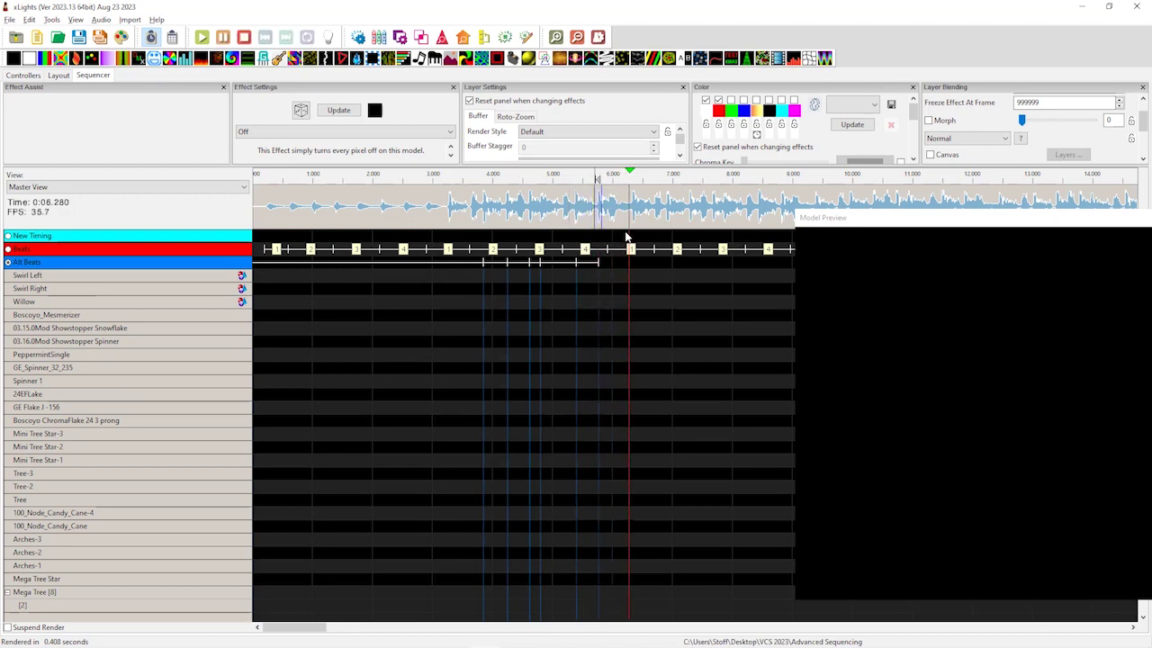
- Add Alt Beats timing marks at about 0:06.35 and 0:06.900, replaying from about 0:06 in between
key(space)
click(634, 216)
key(t)
click(615, 216)
key(space)
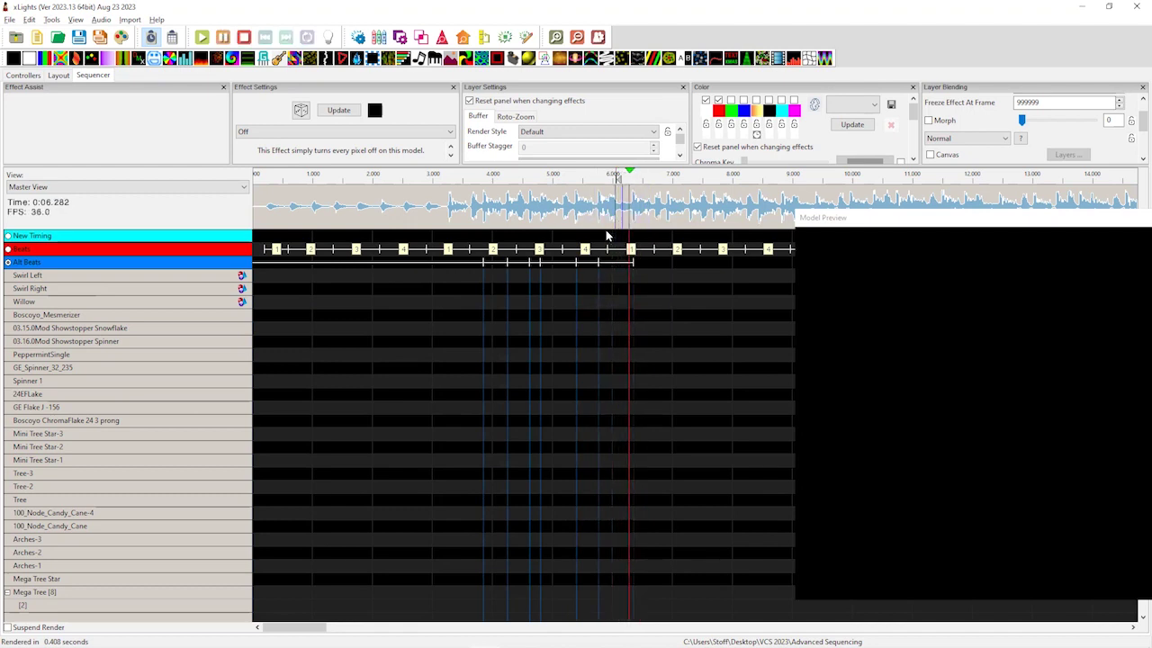
key(space)
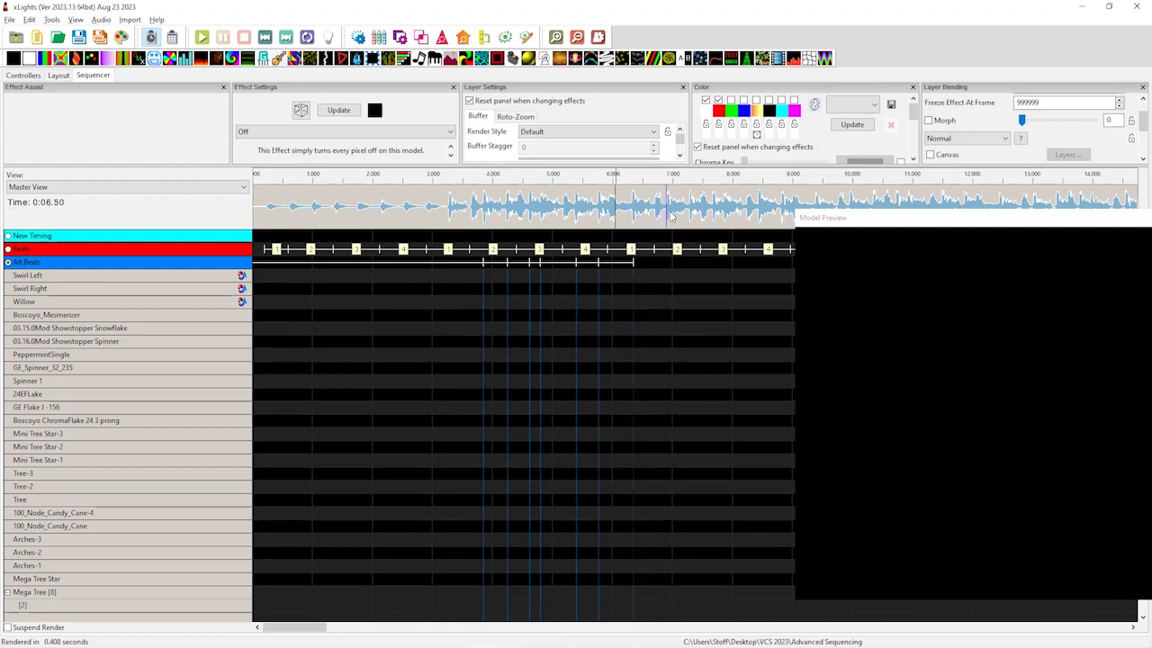
click(667, 216)
key(t)
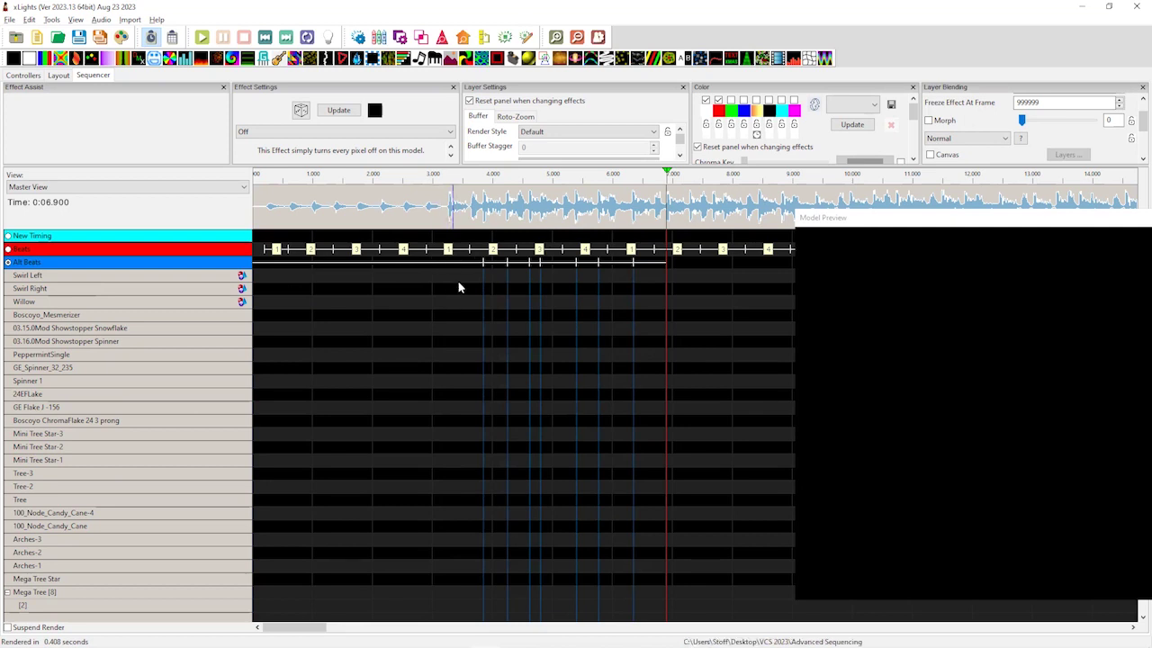
- Examine the marked beat pattern by placing the playhead at about 0:03.5 and at the last Alt Beats mark
click(463, 208)
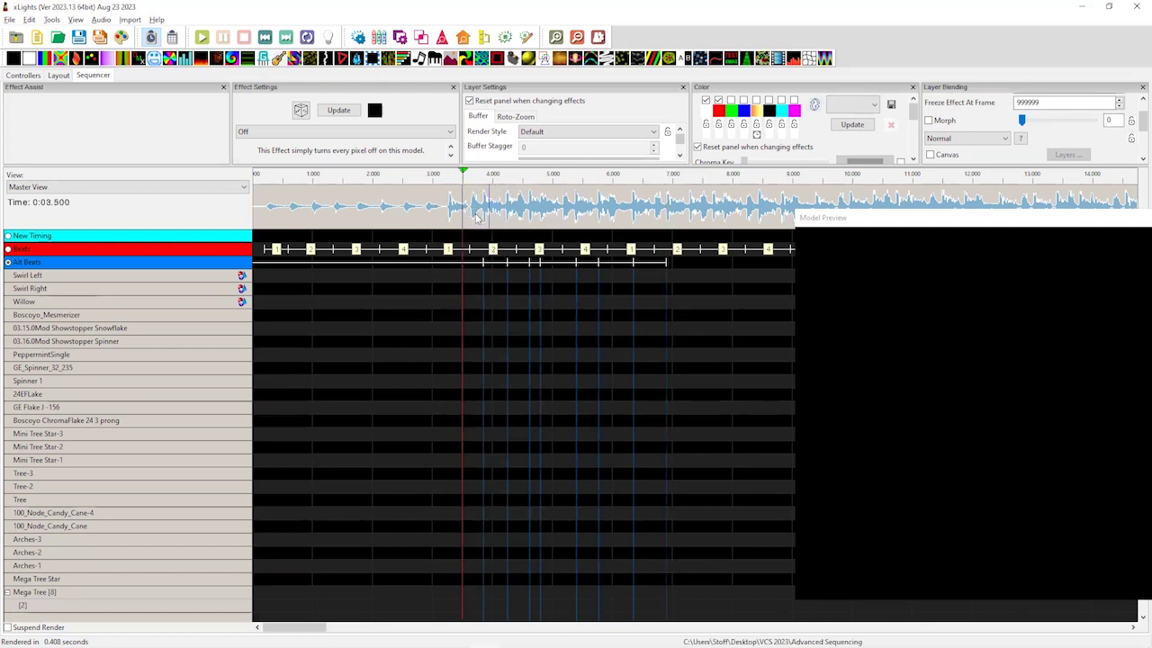
click(461, 214)
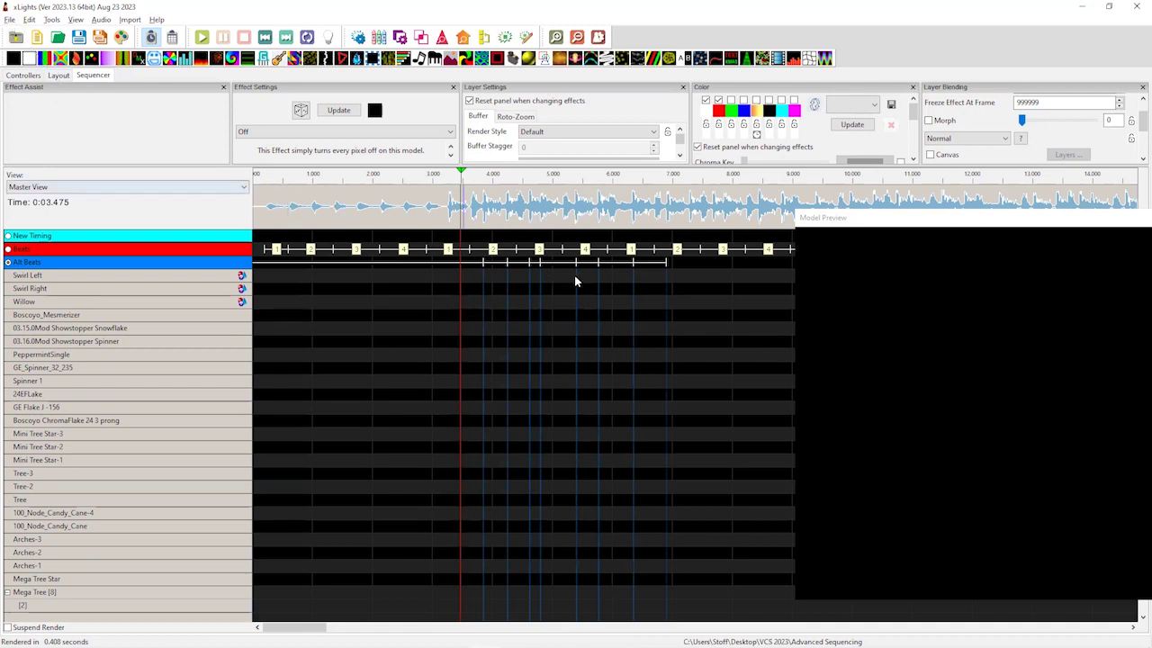
click(673, 218)
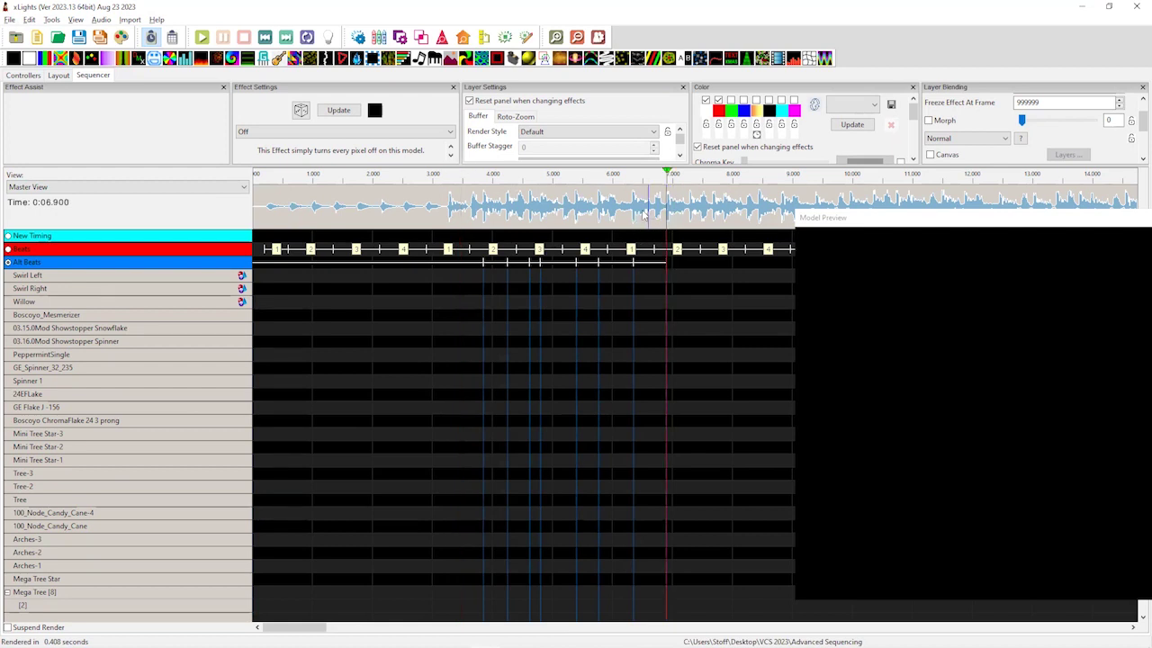
- Add an Alt Beats timing mark at about 0:07.3, playing short stretches from 0:06.300 and about 0:07.05 around it
click(635, 216)
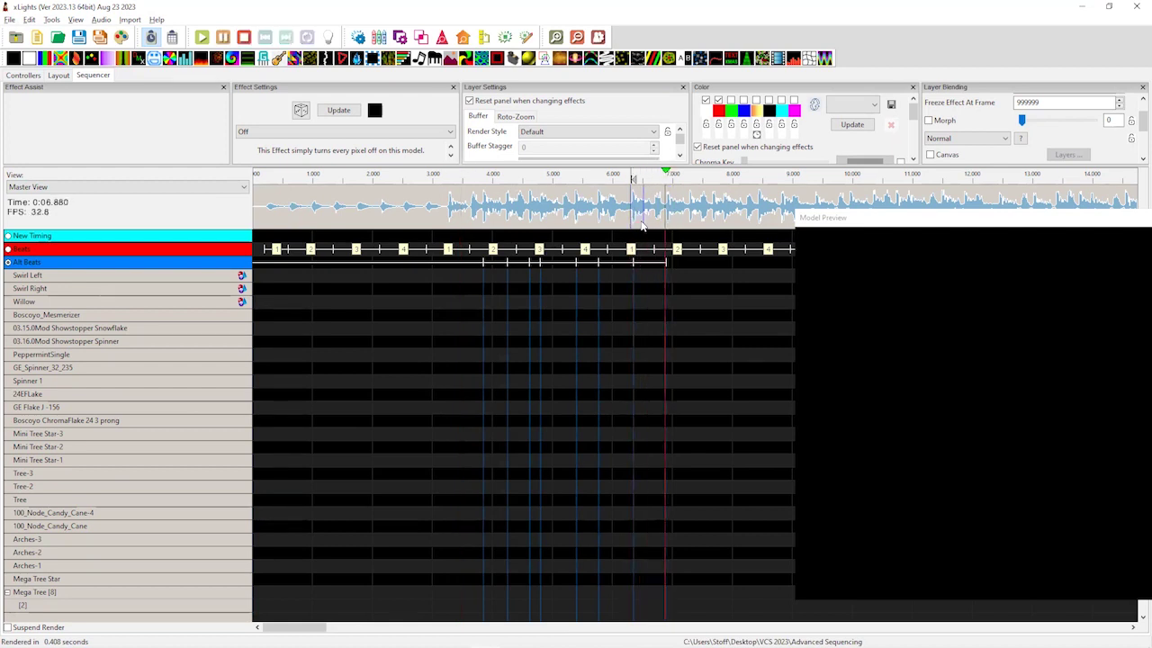
key(space)
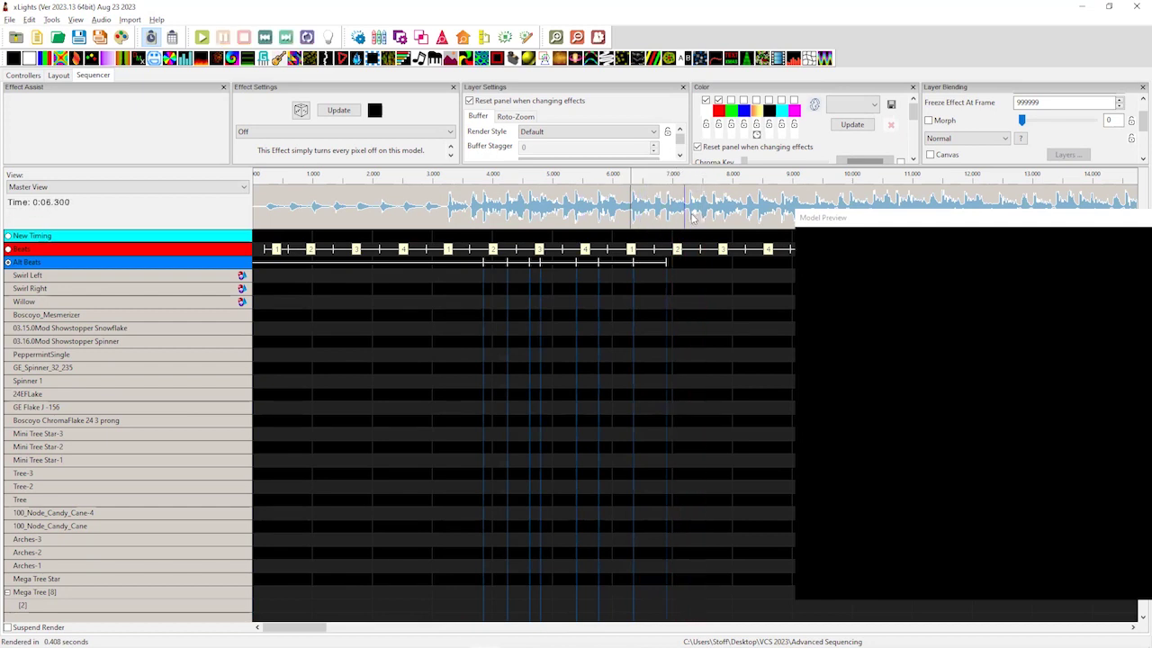
click(692, 218)
key(t)
key(space)
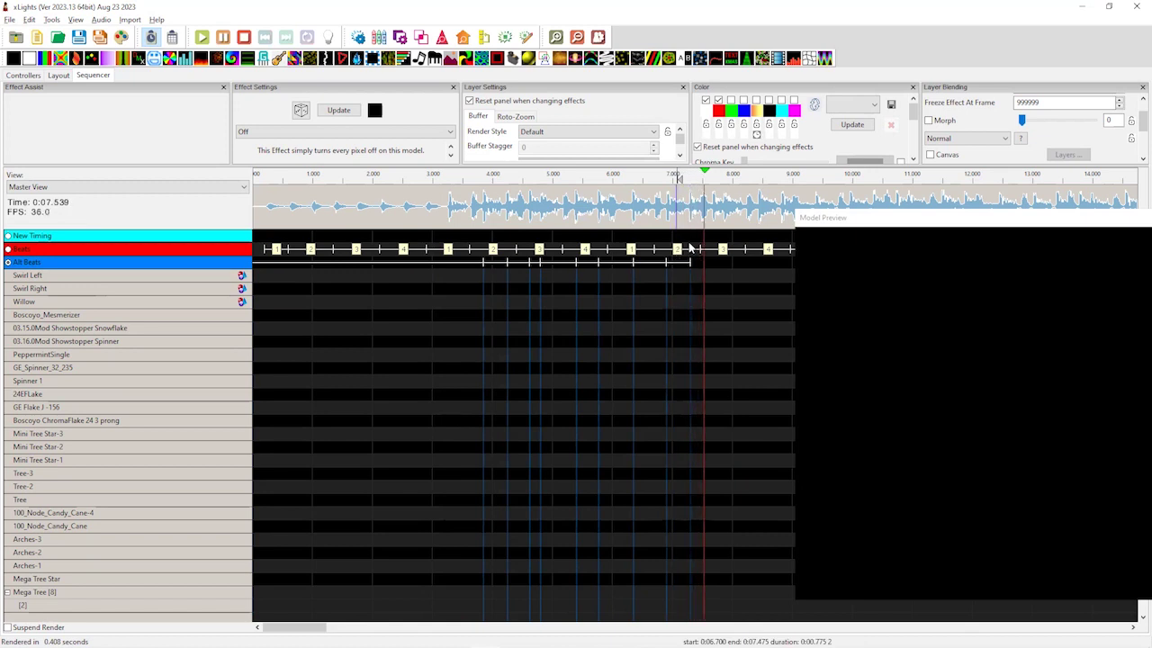
key(space)
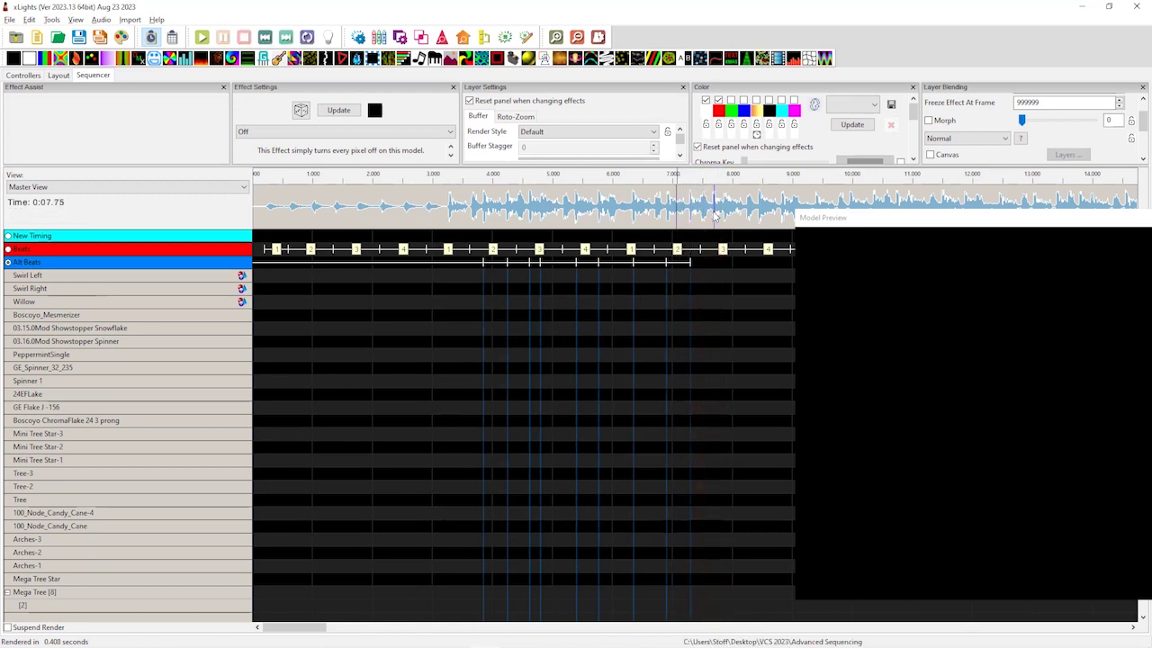
- Add Alt Beats timing marks at 0:07.675, about 0:07.87 and about 0:08.43, playing from 0:07.675 in between
click(713, 215)
key(t)
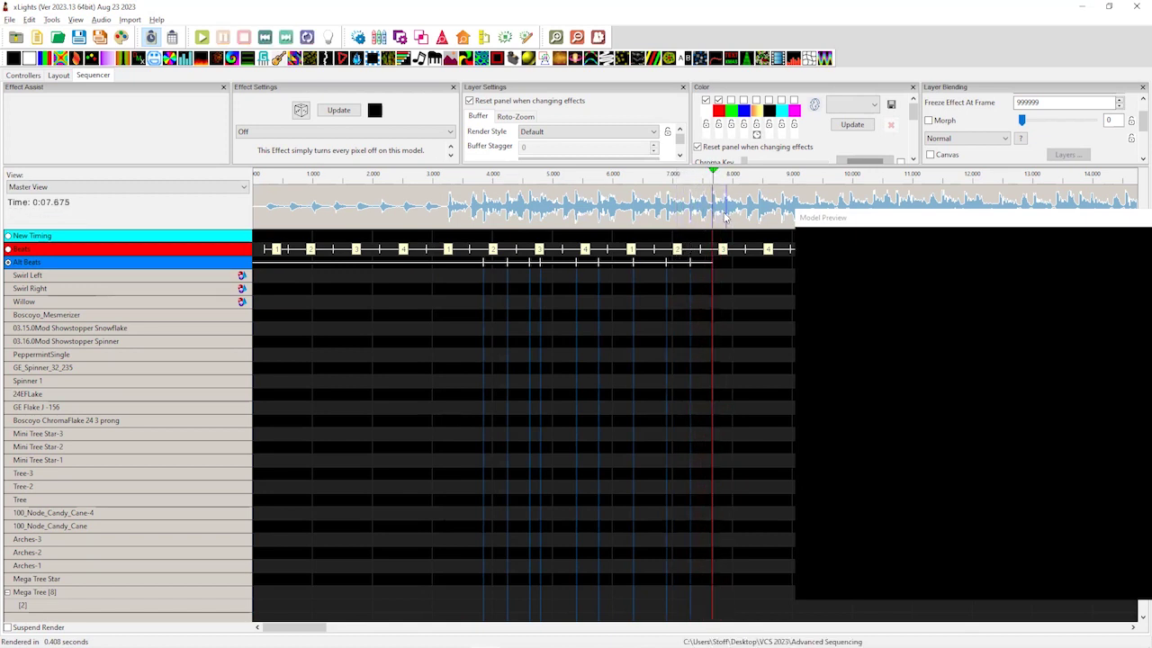
key(space)
key(t)
key(space)
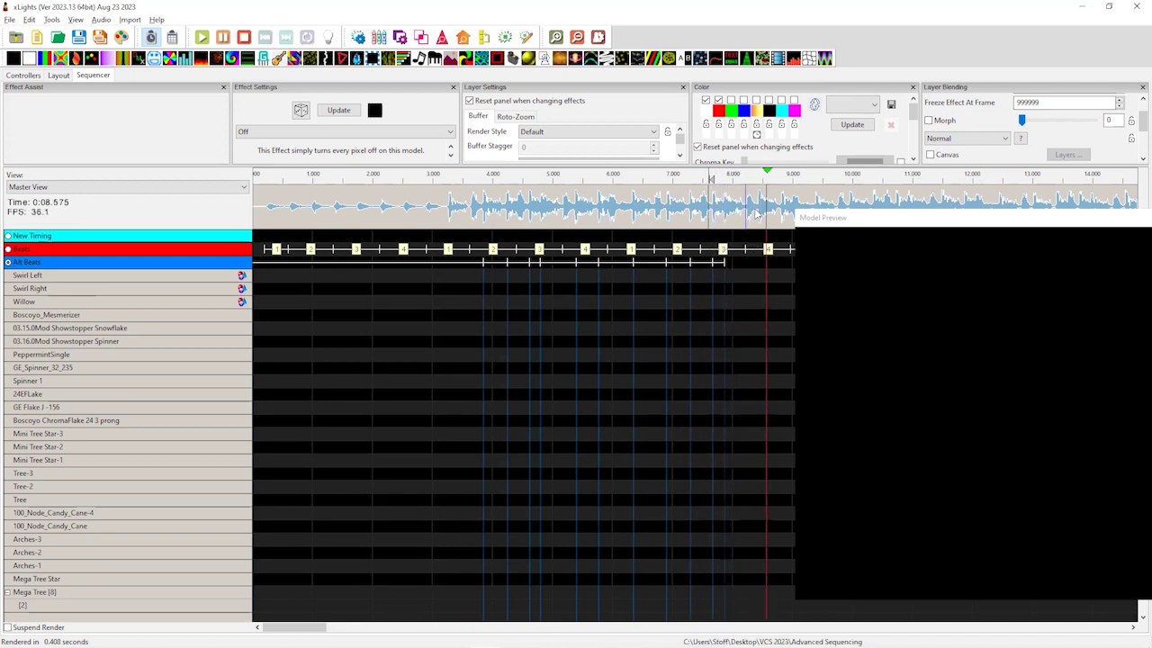
click(750, 209)
click(608, 260)
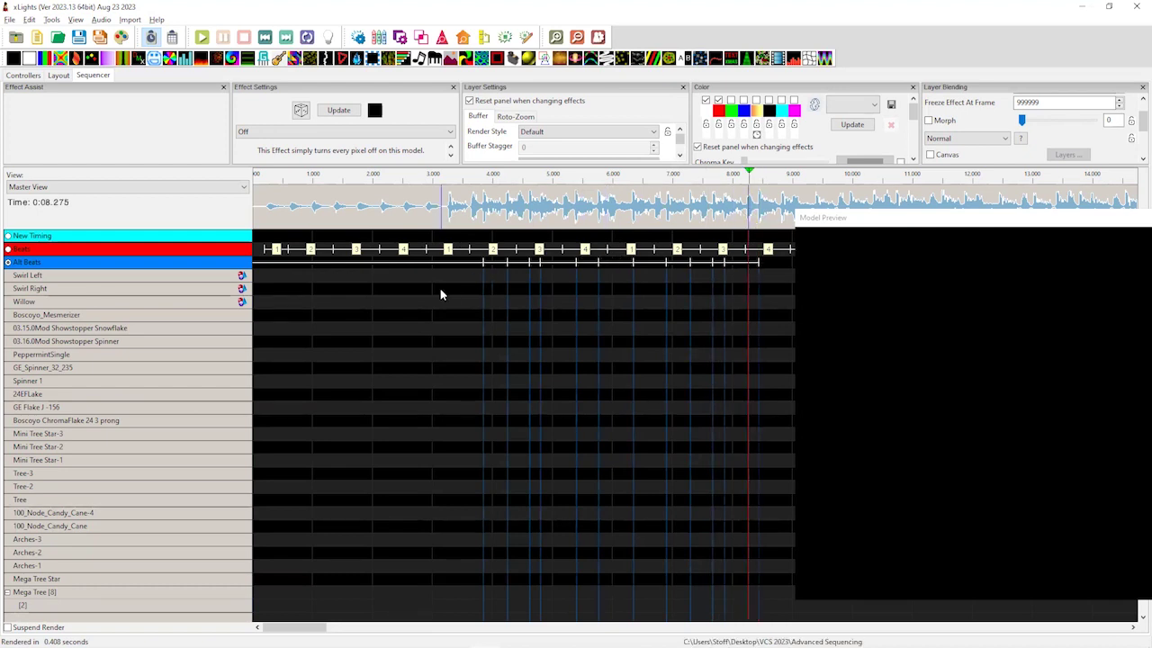
- Replace the sequence's media with 01 - Oh Santa!.mp3 from the VCS 2023 folder in the Sequence Settings
click(11, 21)
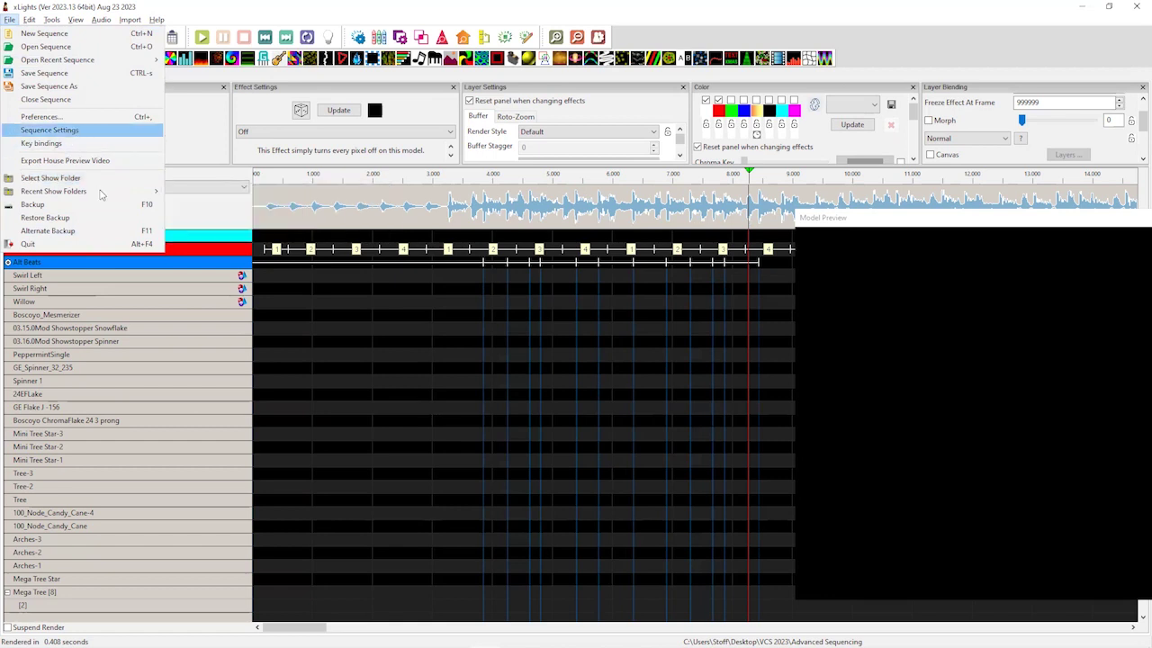
click(76, 131)
click(325, 167)
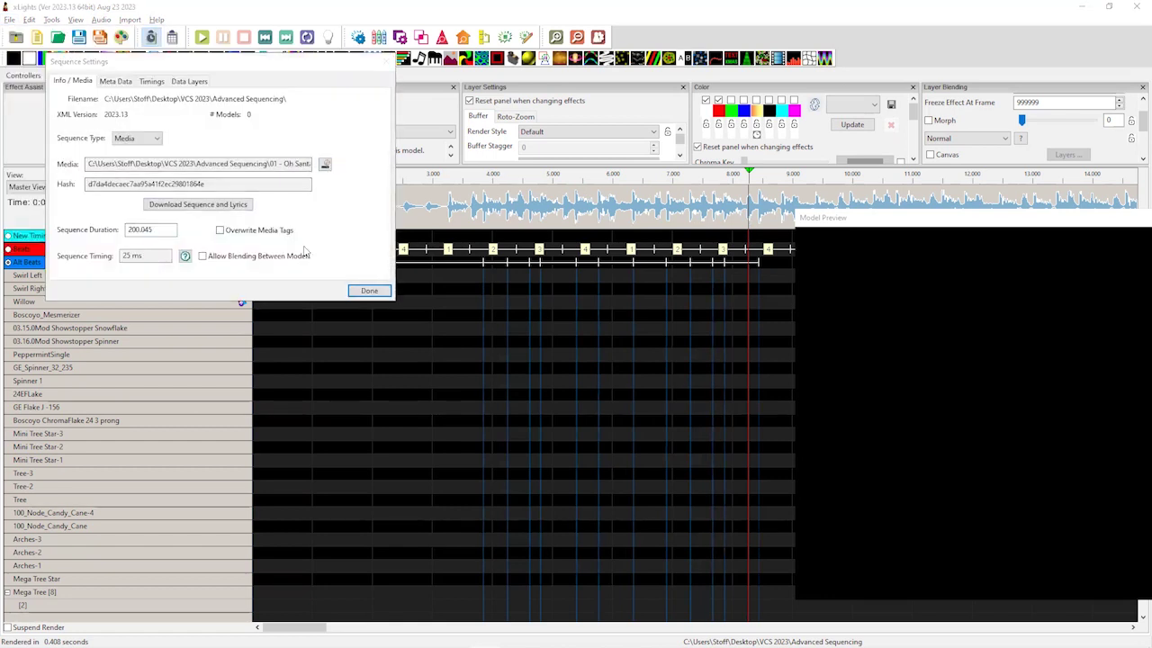
click(251, 63)
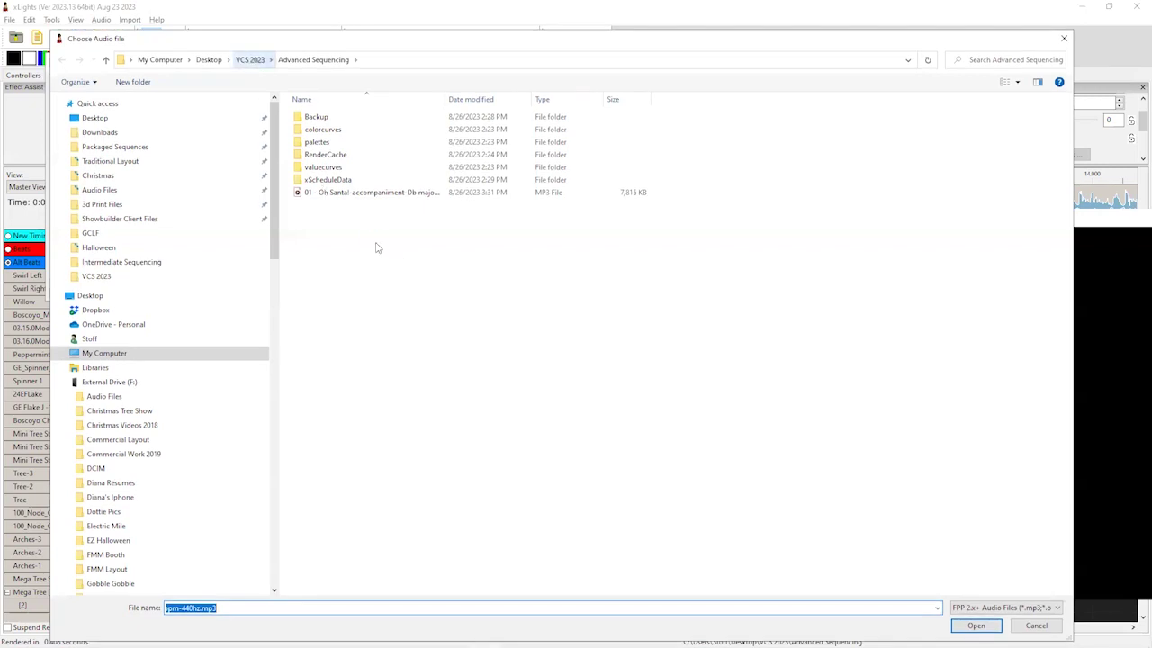
click(330, 158)
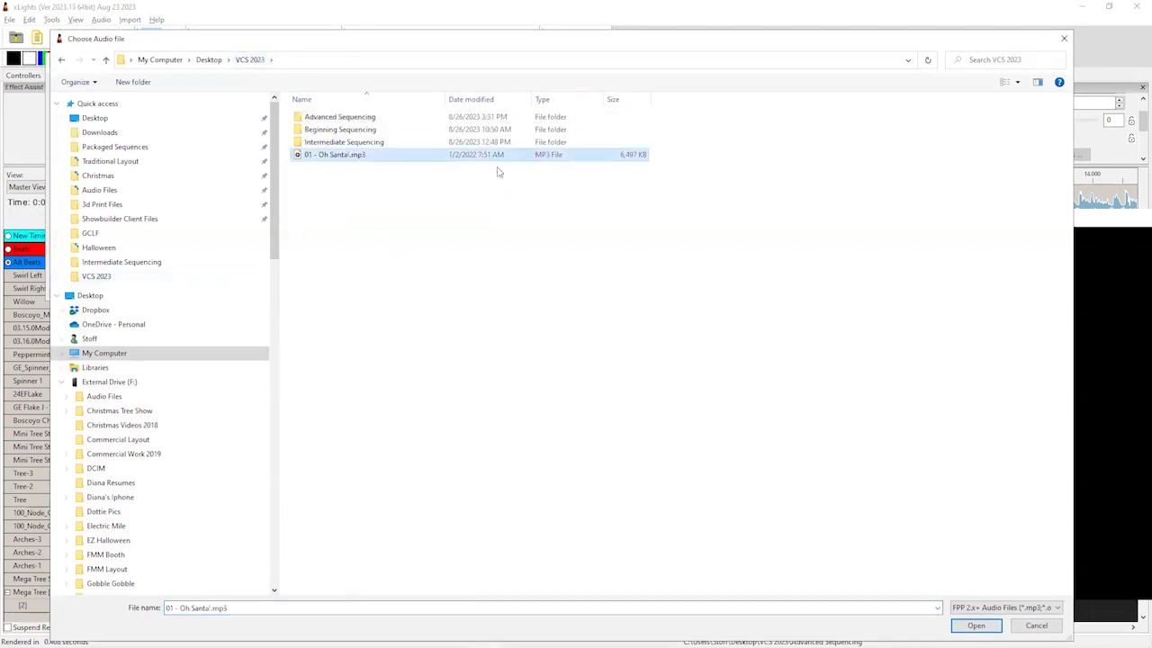
key(Return)
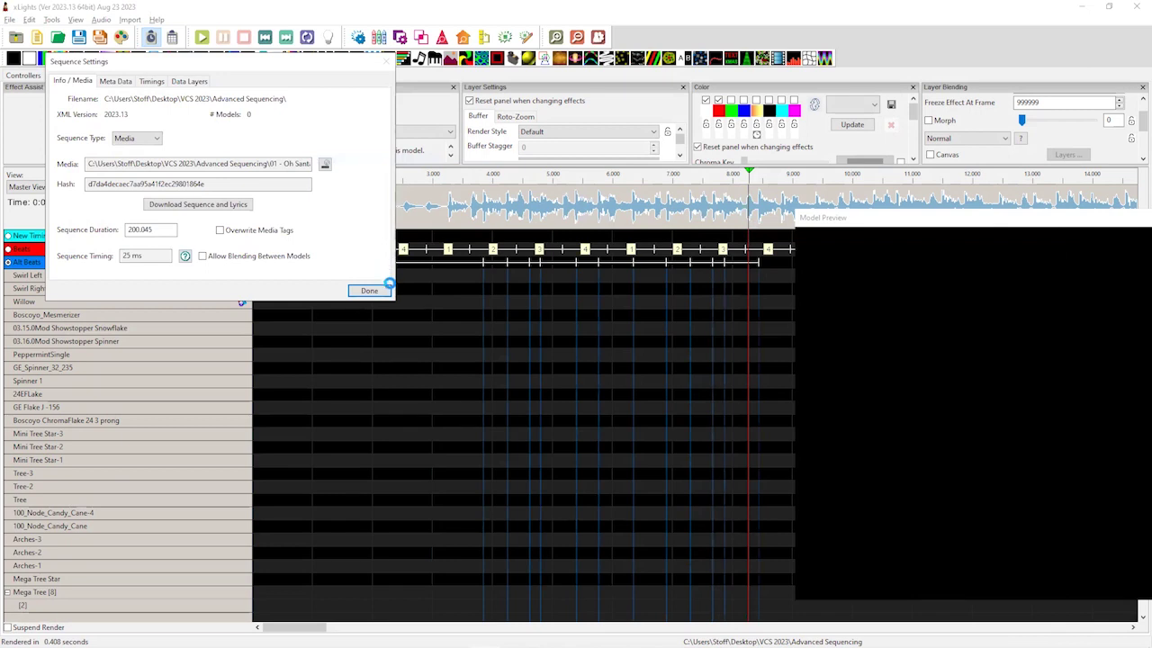
click(369, 290)
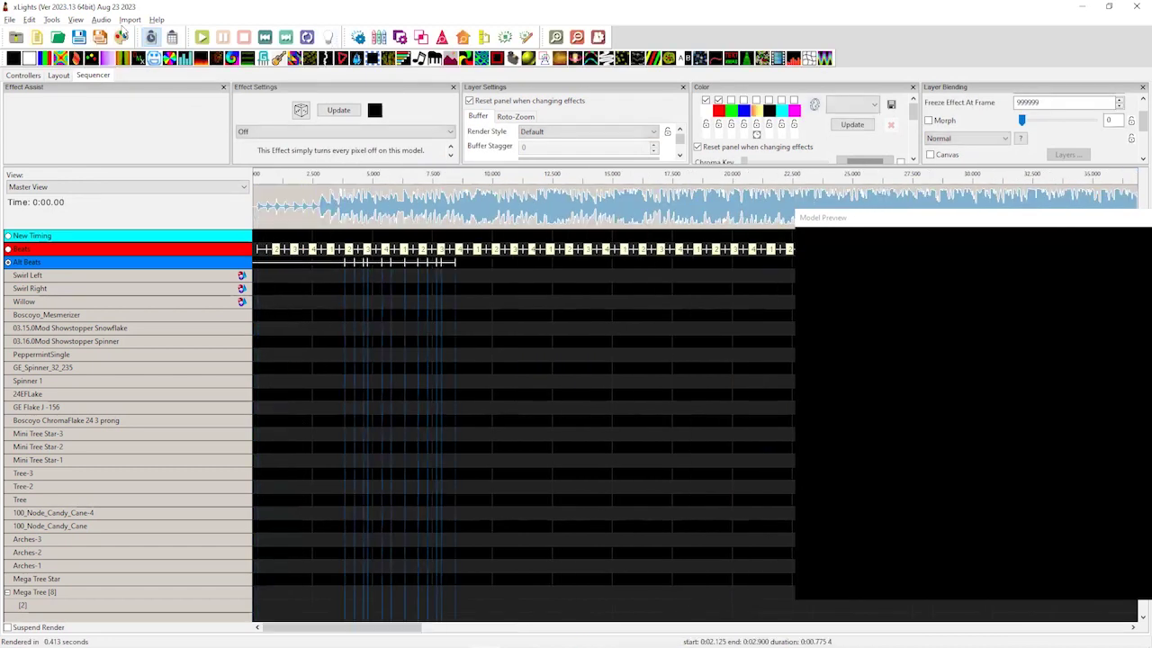
- Play the song from 0:02.600 and again from 0:03.750 to check the Alt Beats marks against the music
click(100, 19)
click(117, 34)
click(316, 205)
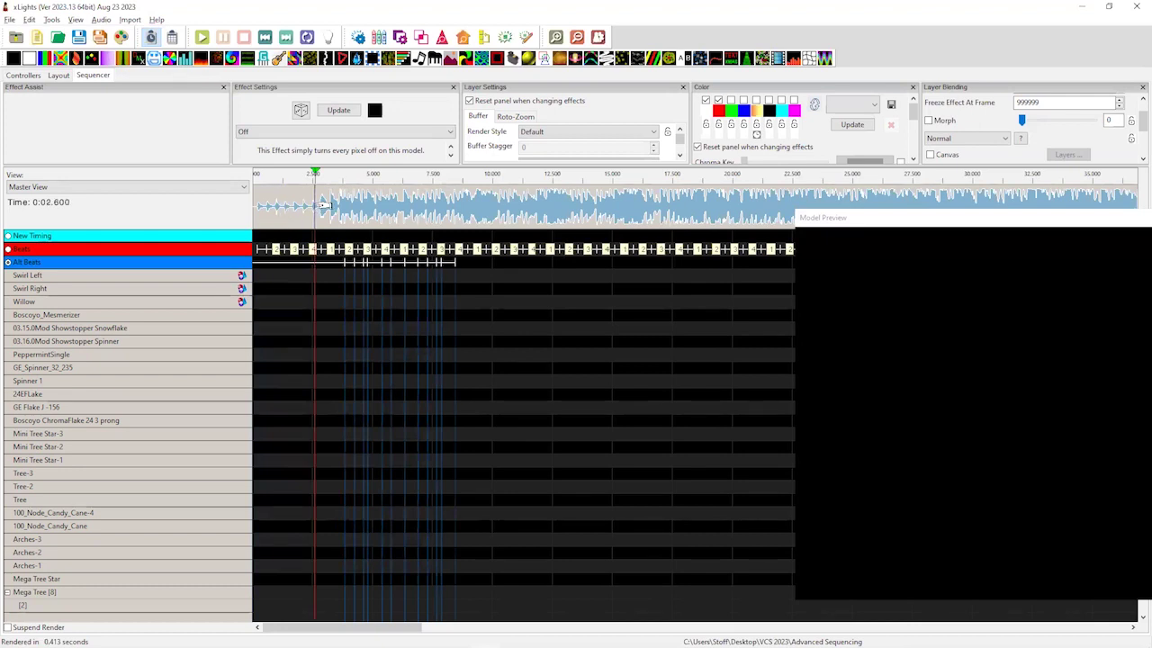
key(space)
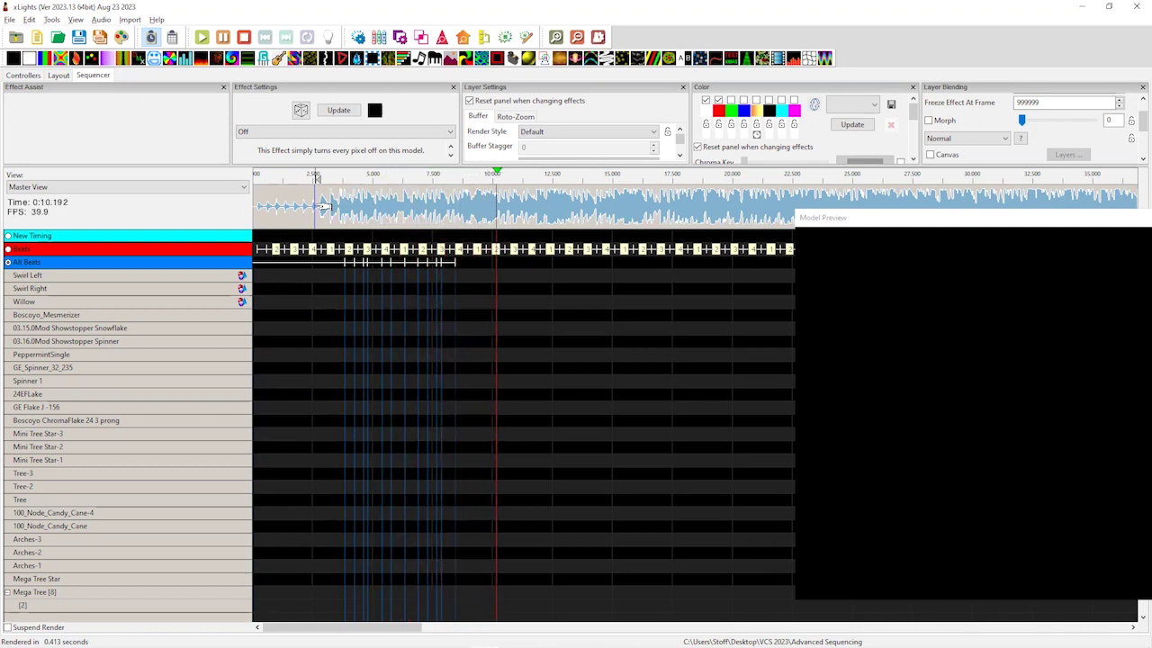
key(space)
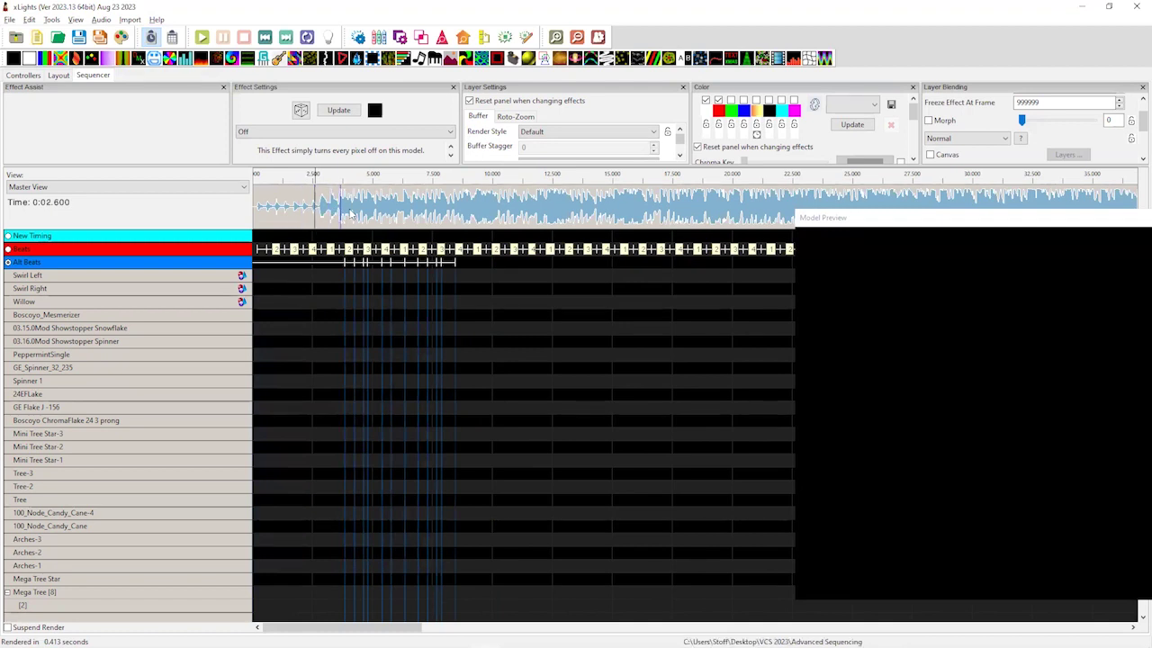
click(348, 212)
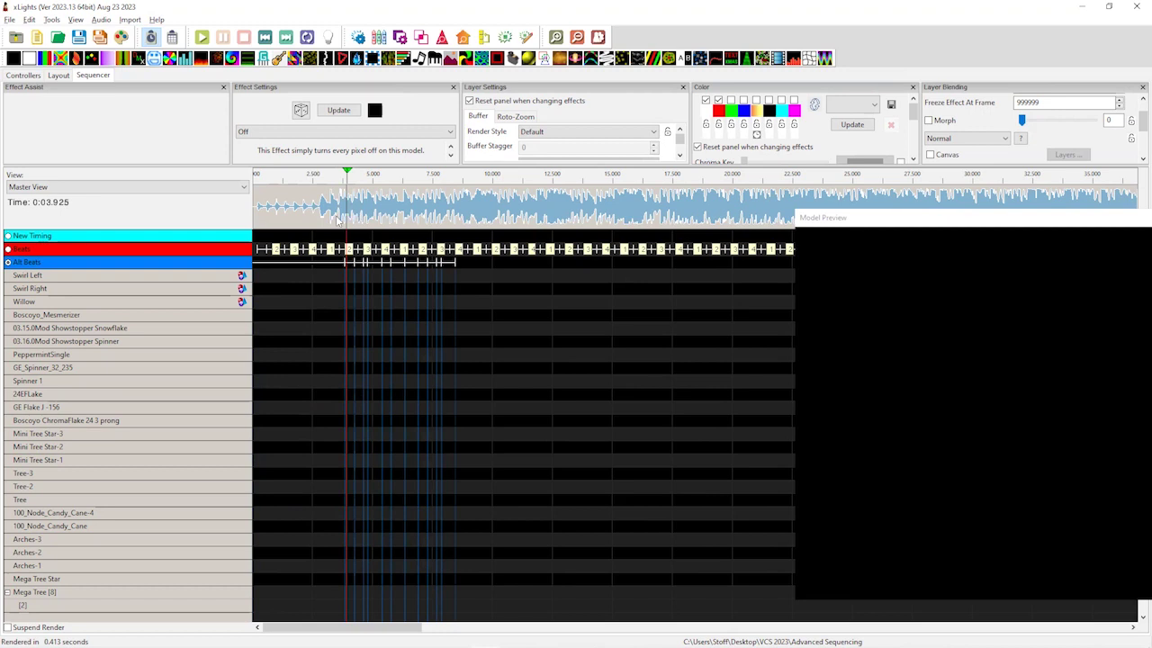
key(space)
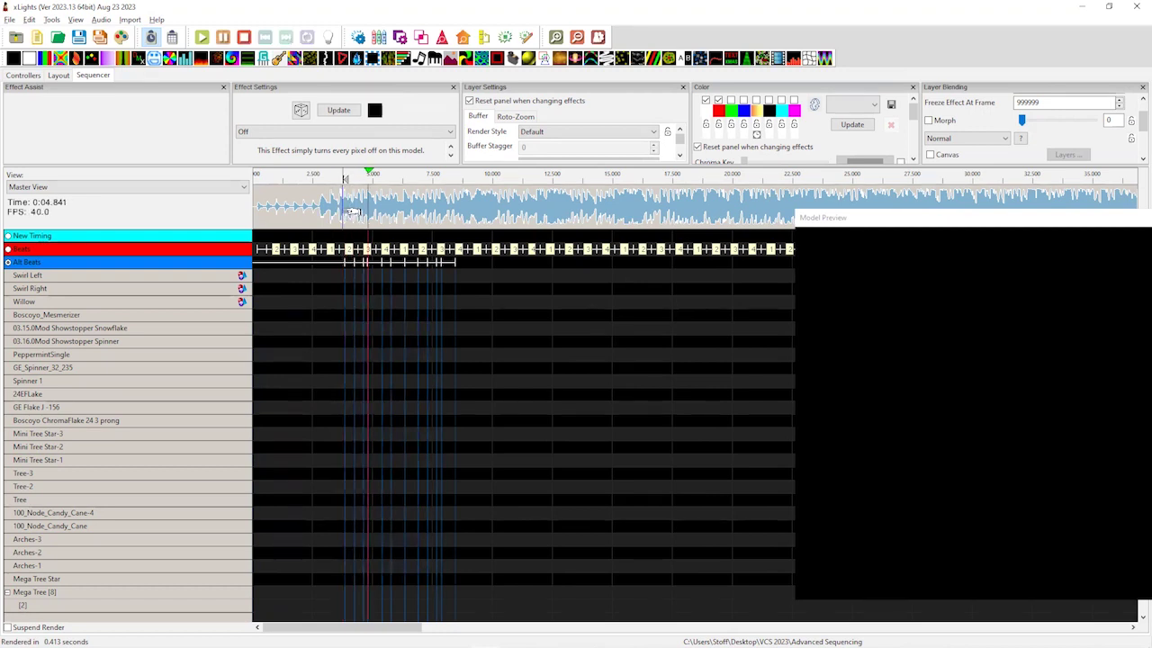
key(space)
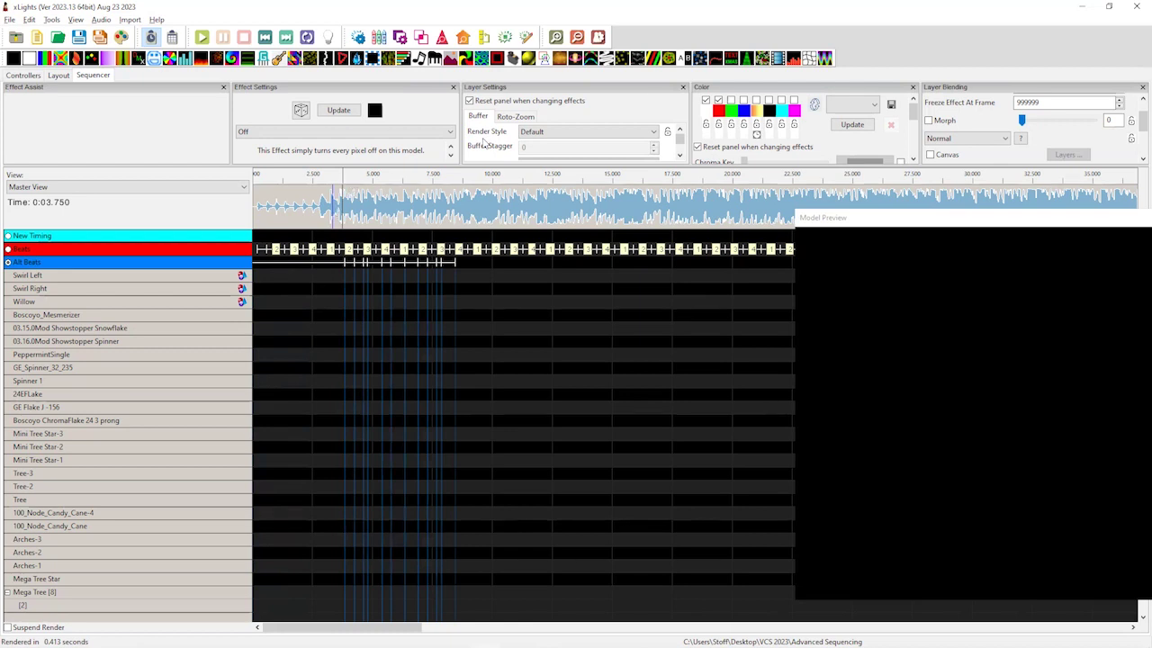
- Dock the floating Model Preview between the Layer Settings and Color panels
click(603, 159)
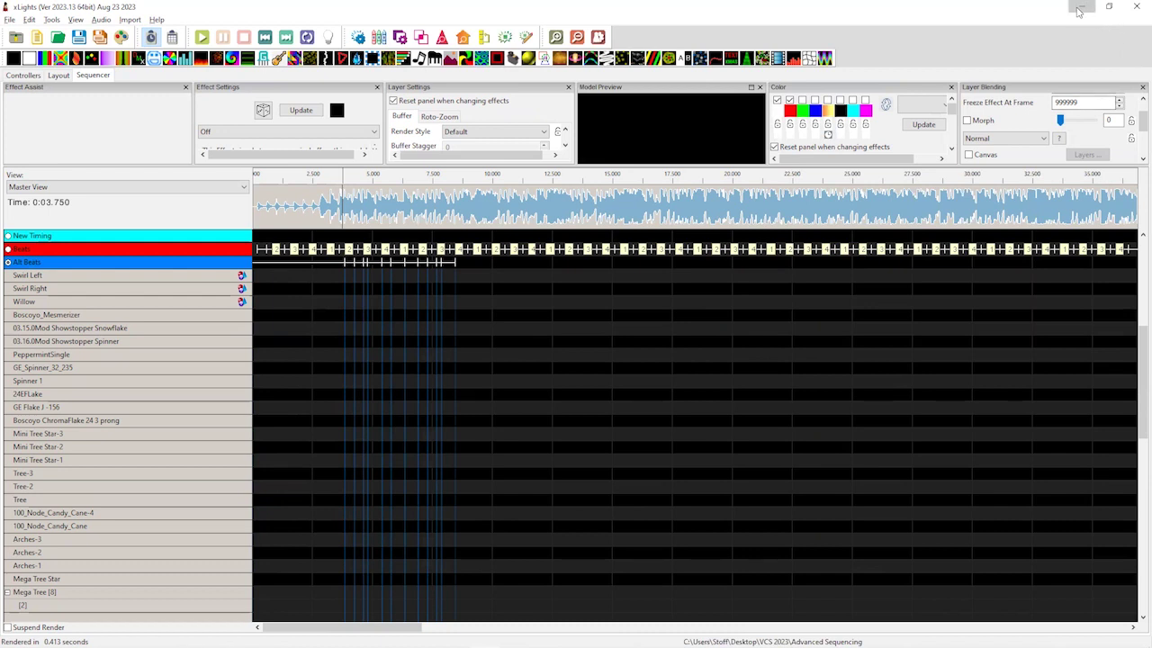
click(536, 410)
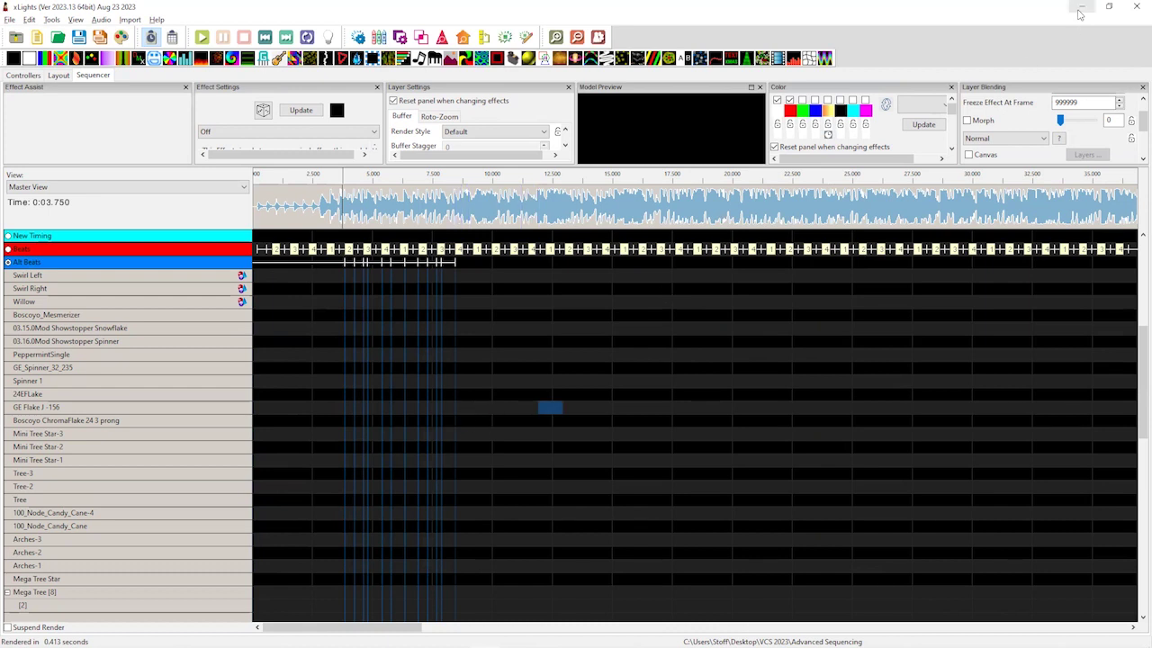
- Switch to Firefox, view the moises.ai home page in a new tab, close that tab and minimize the browser
click(1079, 9)
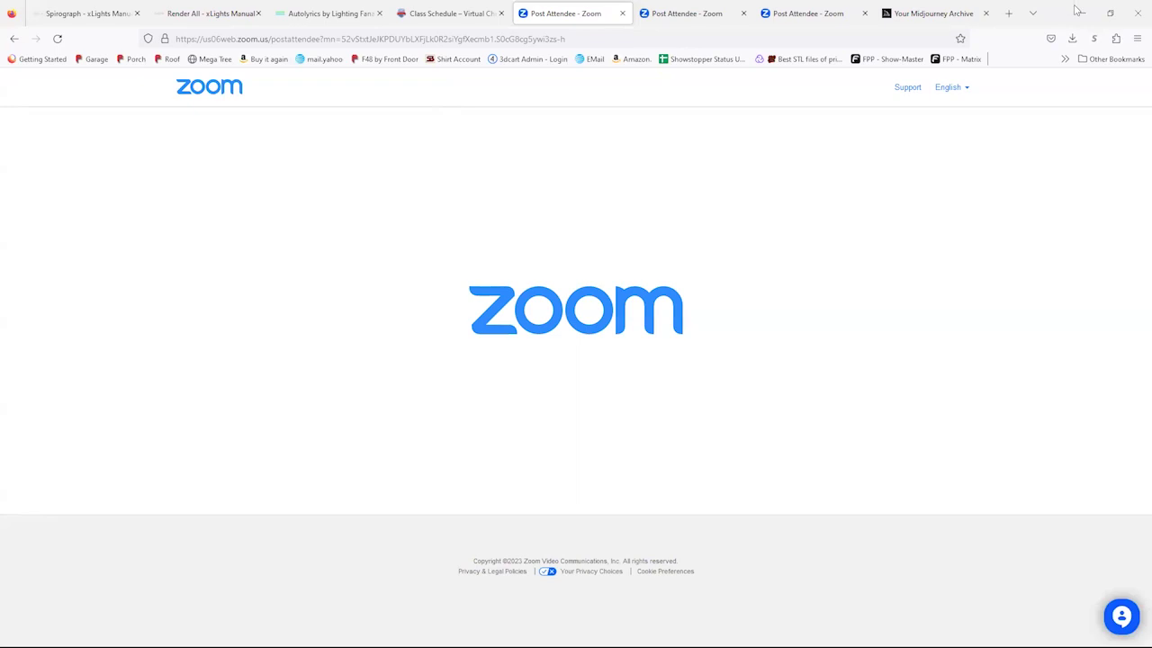
click(1009, 13)
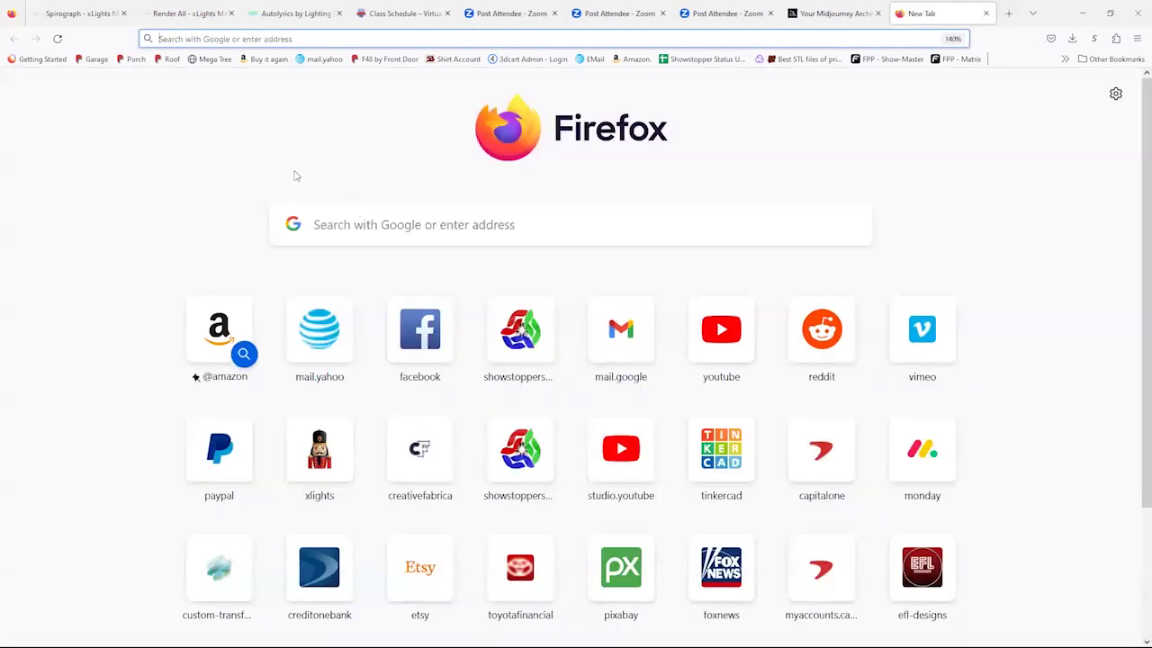
text(www.mois)
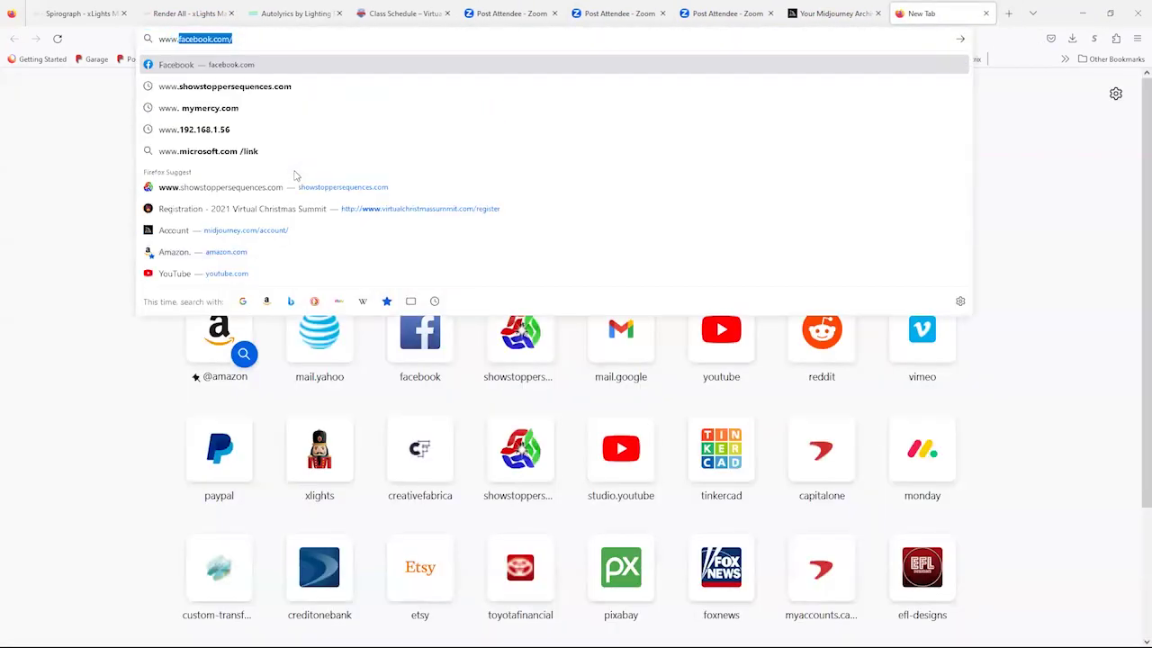
text(es.ai)
key(Return)
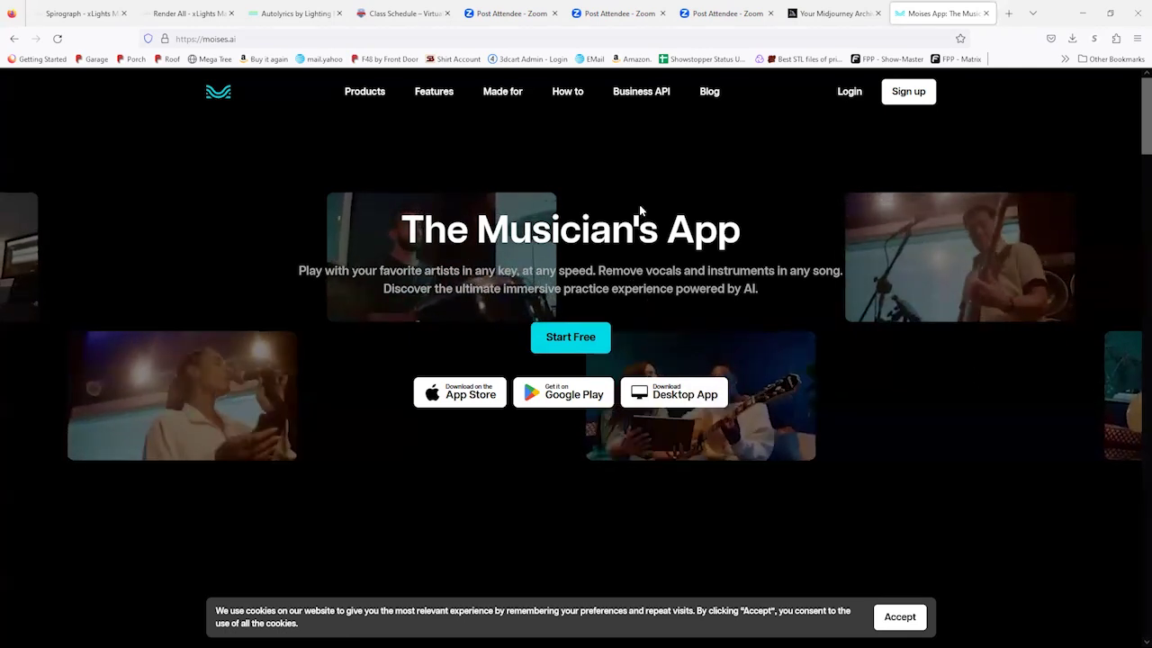
click(986, 14)
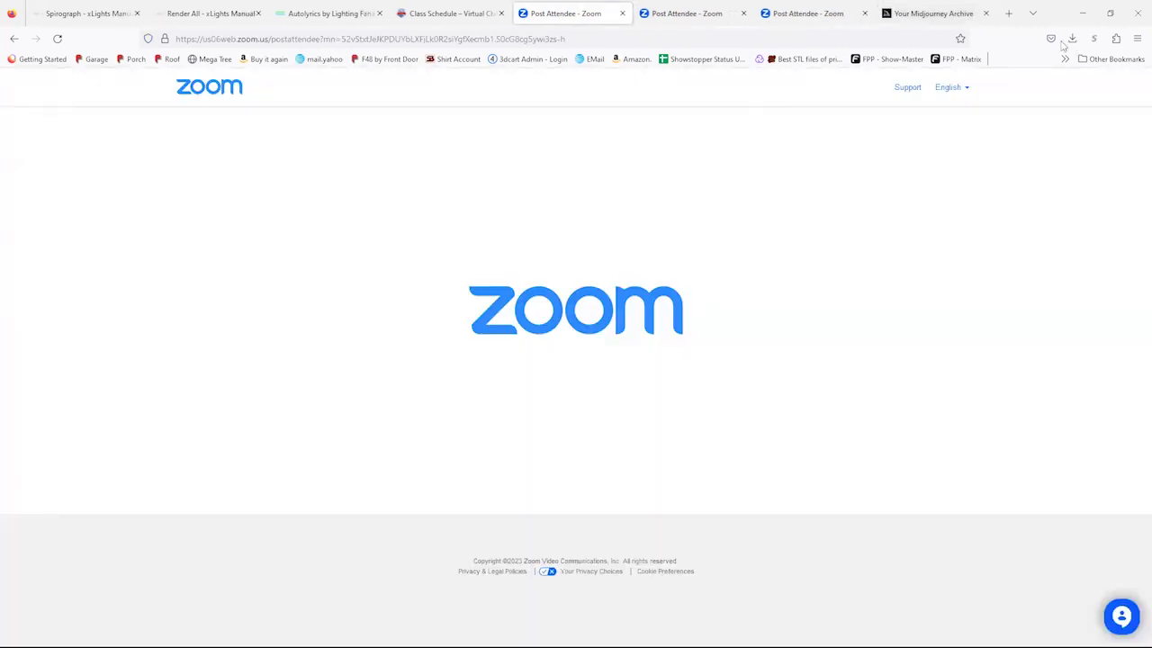
click(1083, 14)
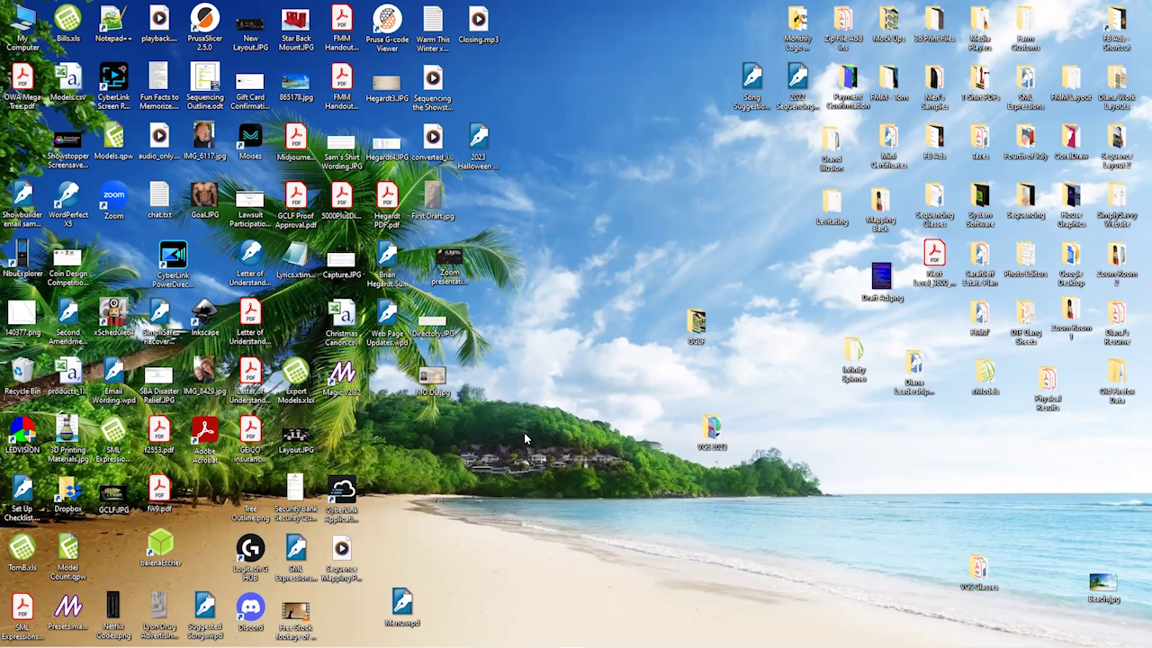
key(m)
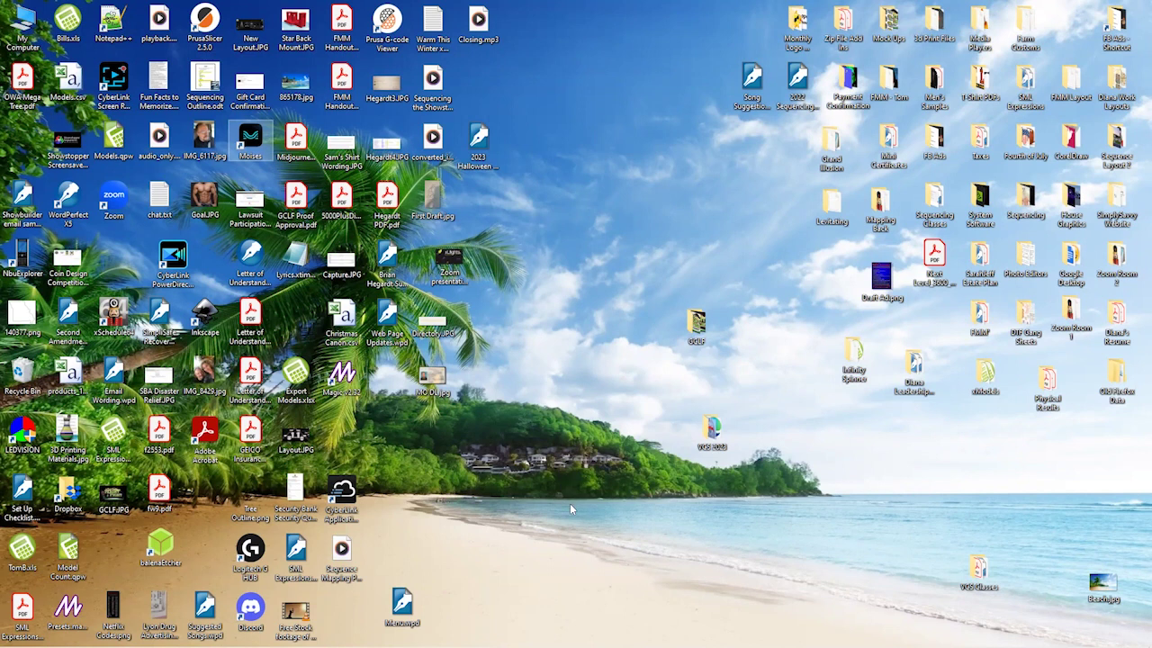
mouse_move(544, 636)
mouse_move(486, 646)
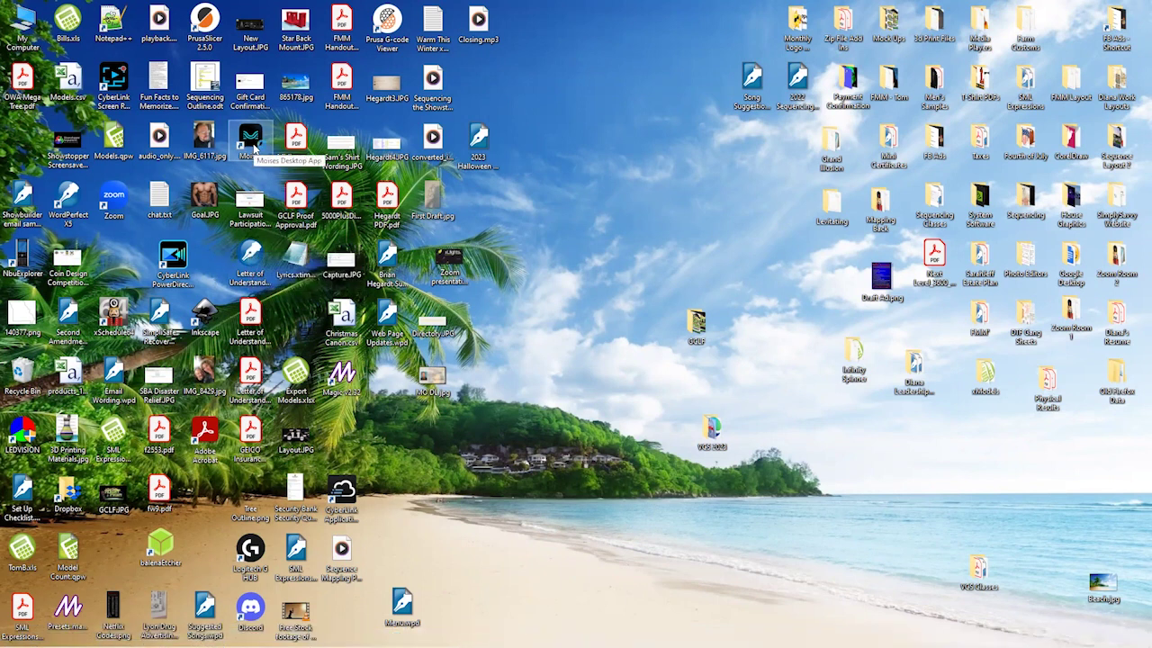
double_click(251, 140)
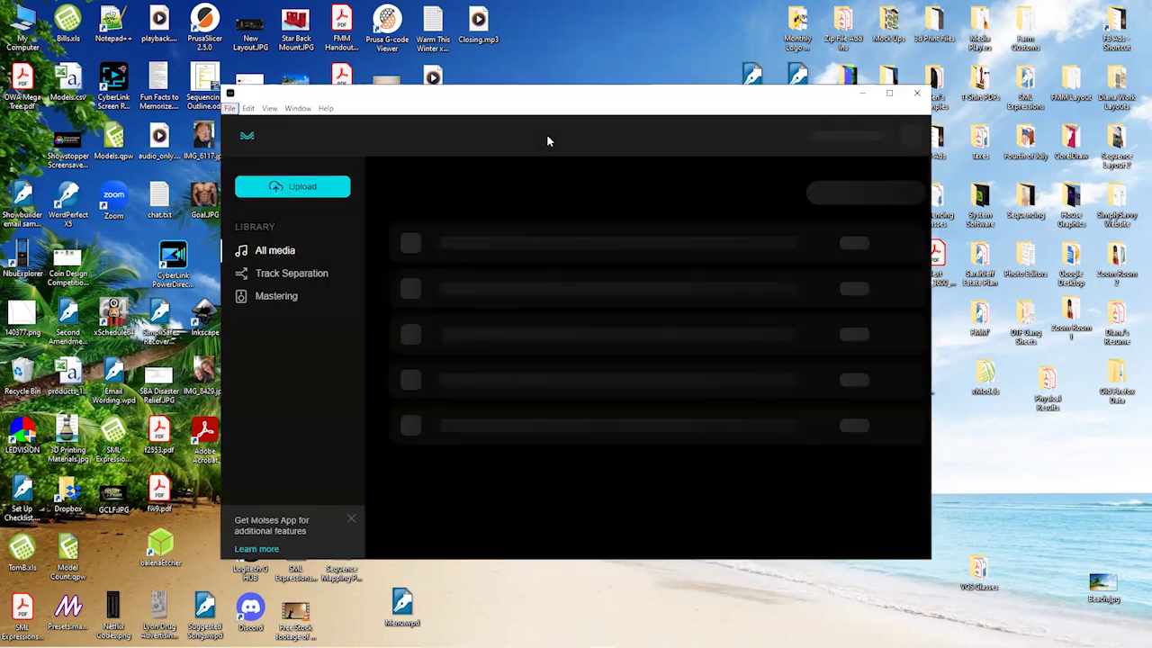
click(889, 94)
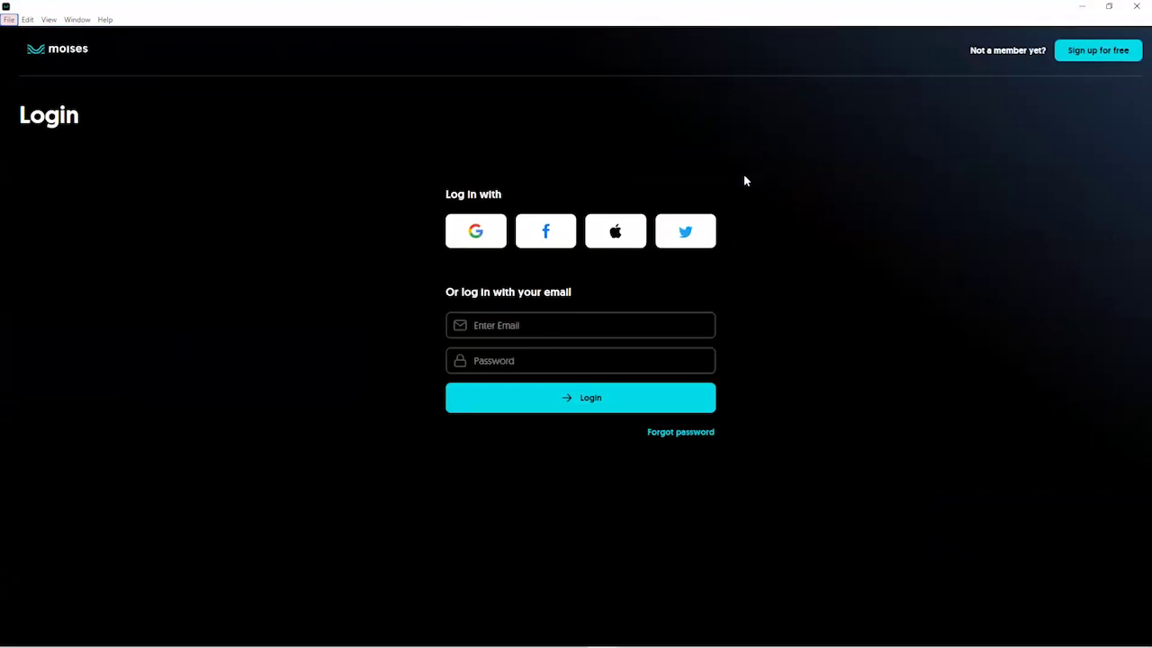
click(590, 399)
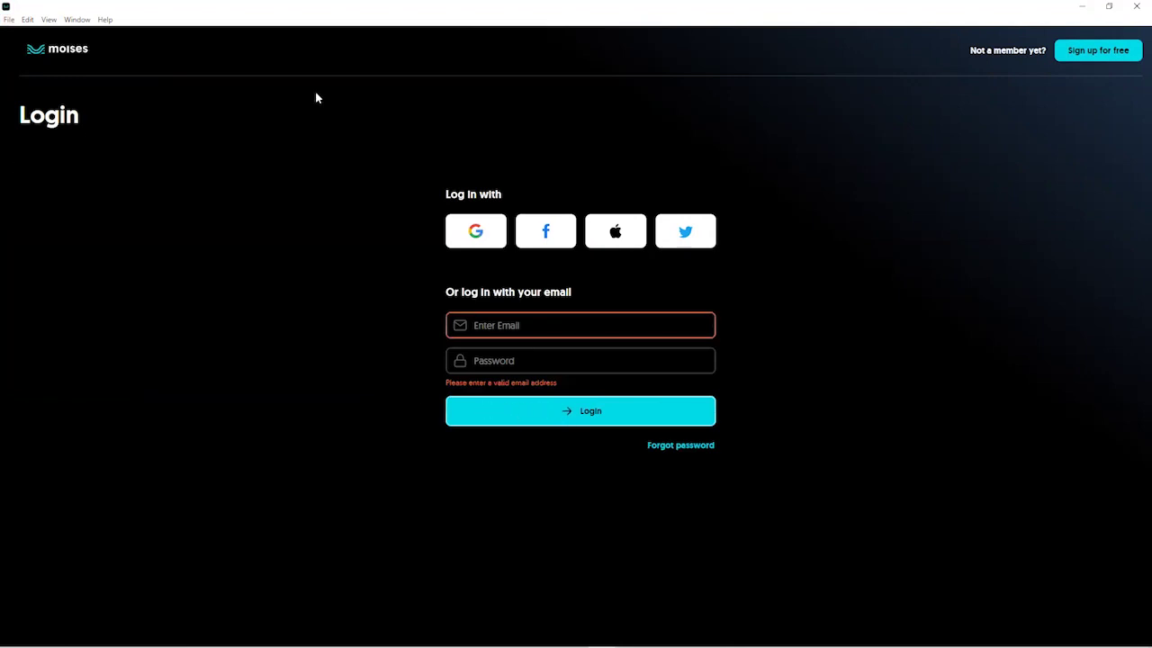
click(1123, 16)
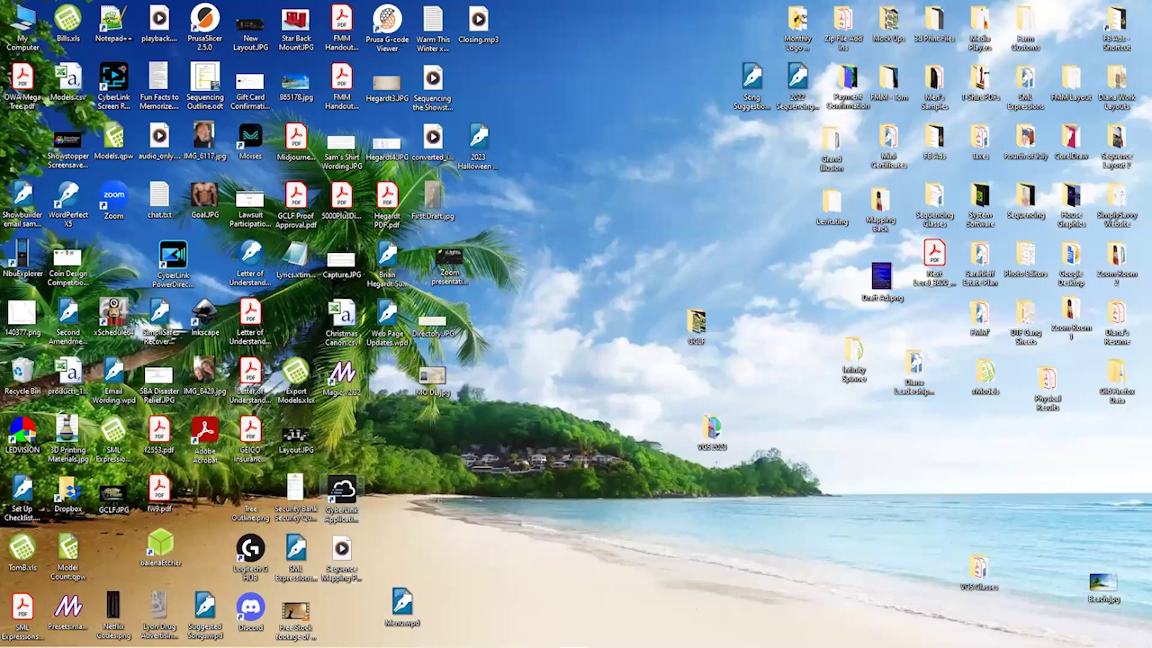
- Switch to the already open Moises window and return from the 01 - Oh Santa! project to the media library
mouse_move(360, 645)
click(602, 636)
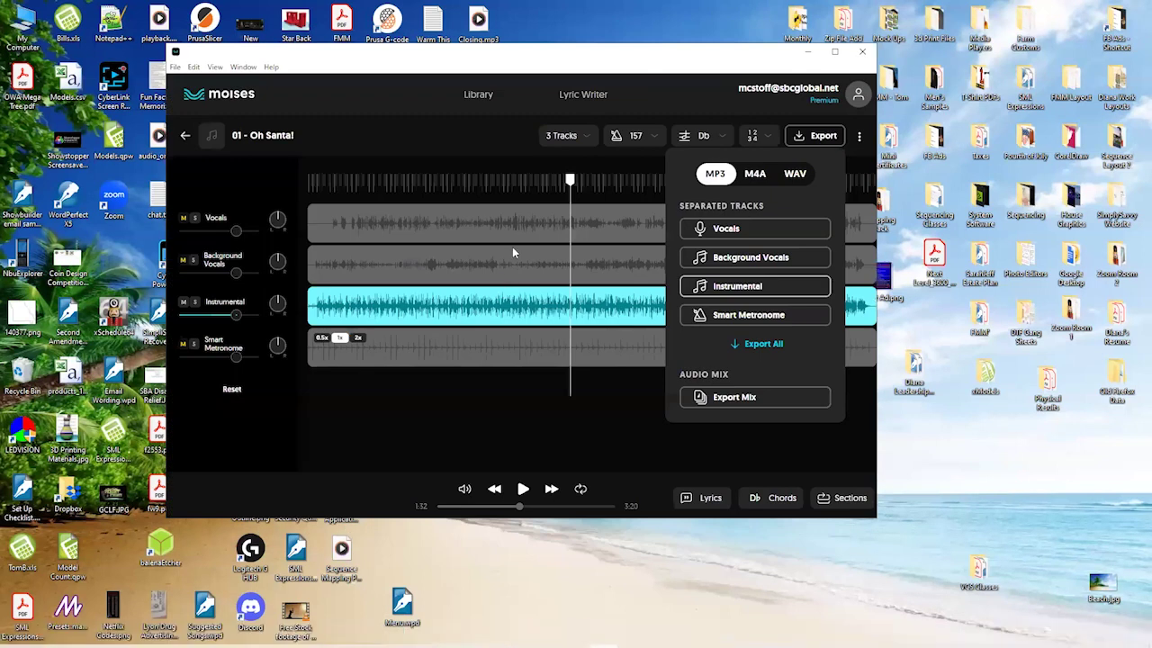
click(187, 137)
click(187, 137)
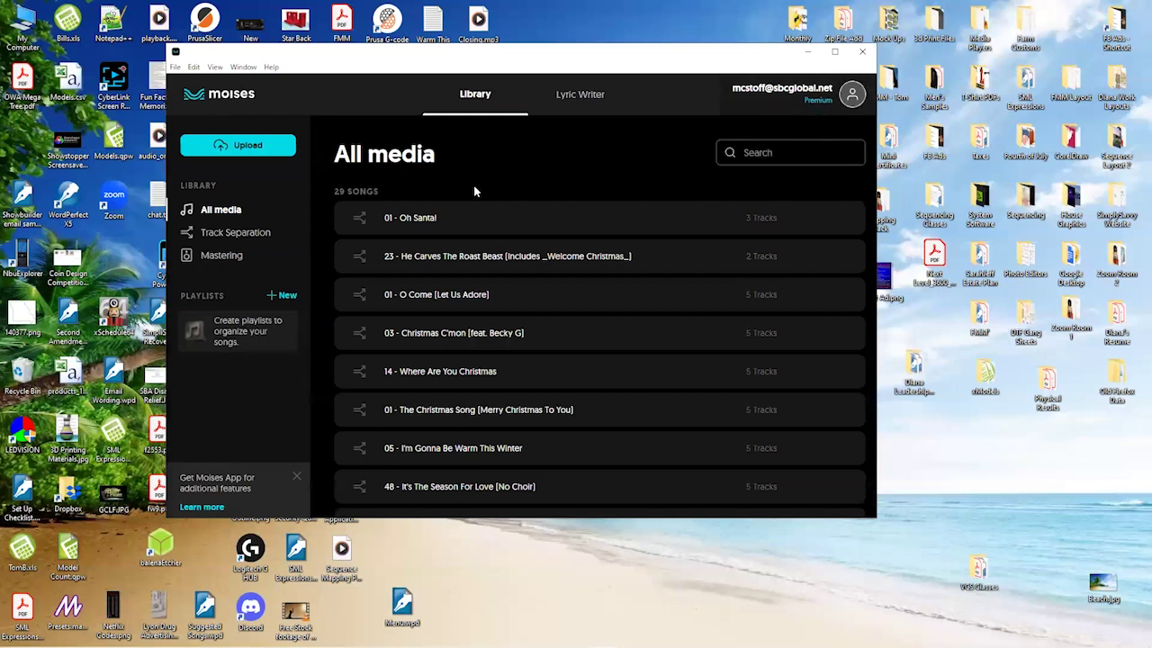
- Open the 01 - Oh Santa! project and view the export options for its separated tracks and audio mix
click(538, 208)
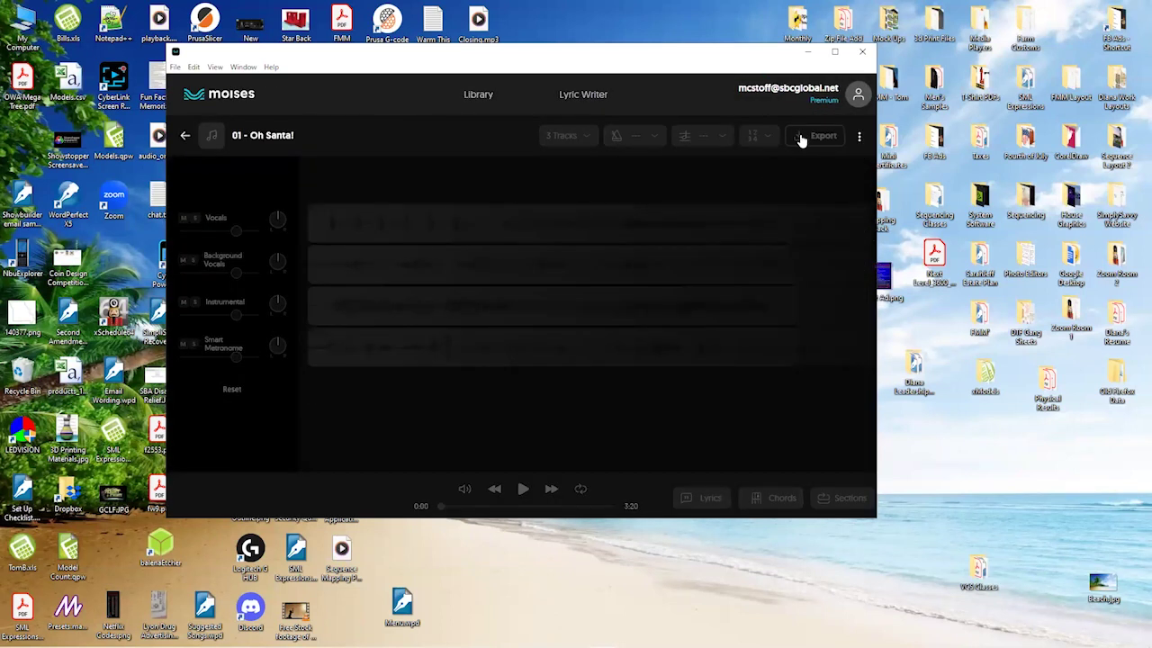
click(801, 139)
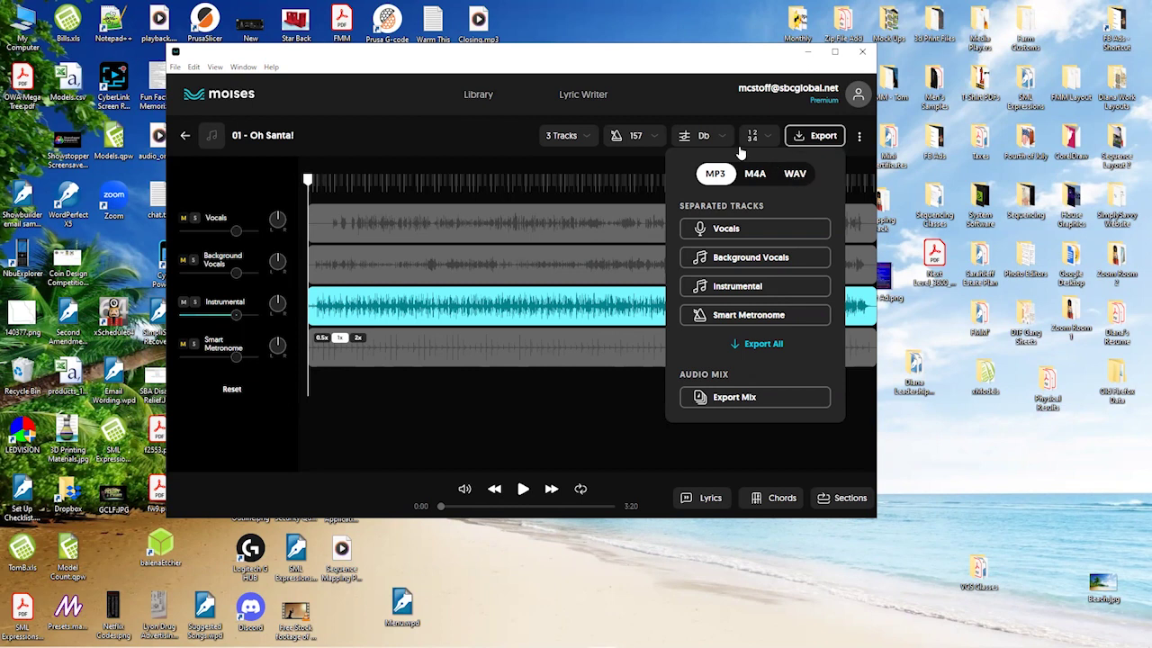
click(439, 132)
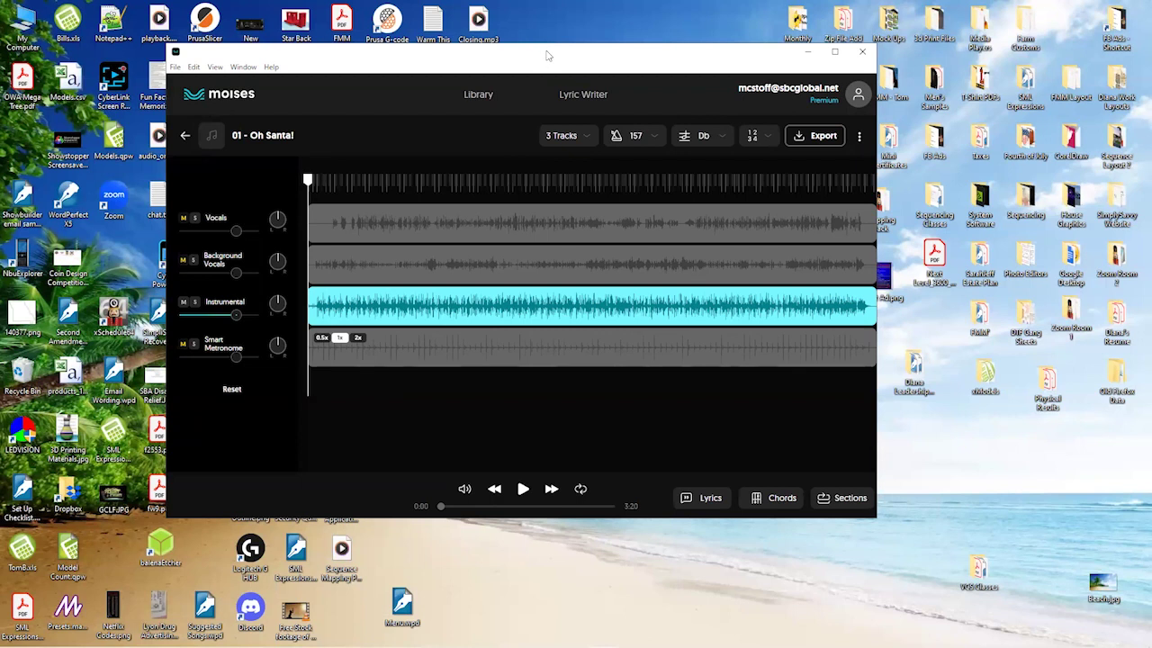
- Move the Moises window clear of the screen's center and look through the song's extra options and the application menus
drag(542, 56, 402, 22)
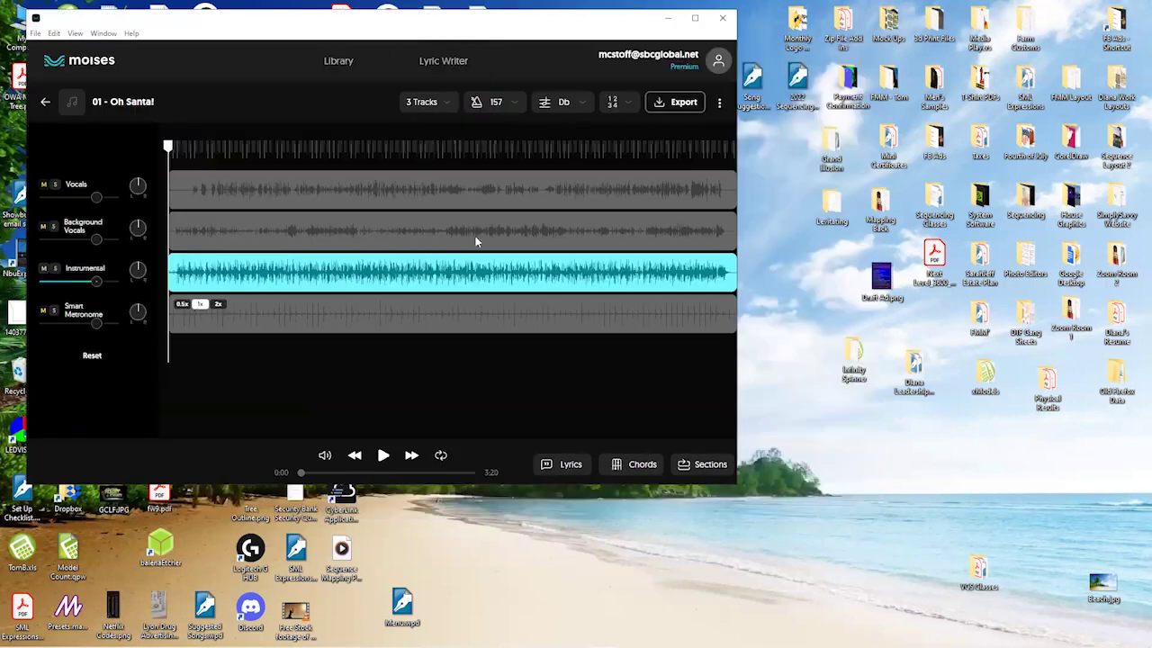
click(718, 104)
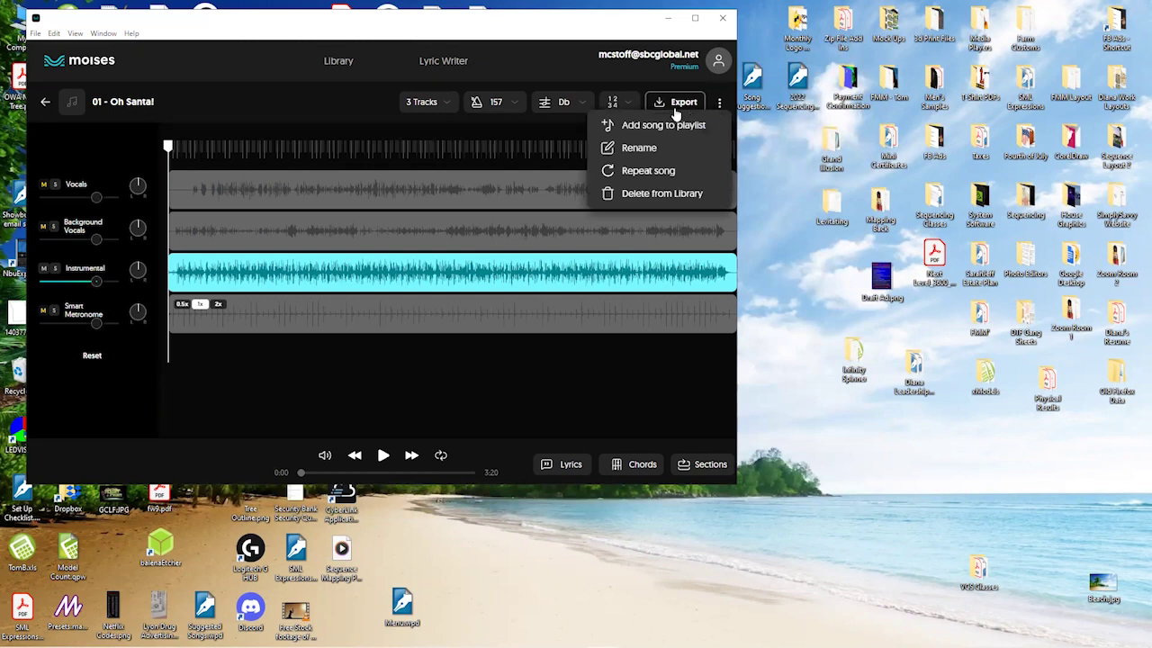
click(573, 65)
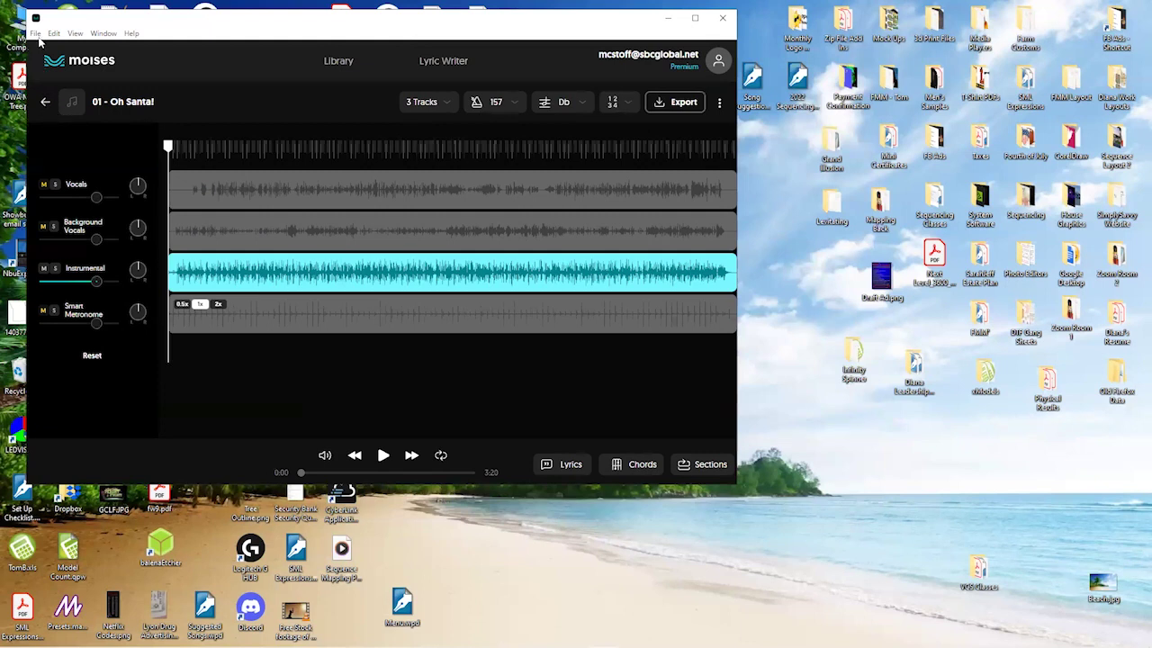
click(76, 35)
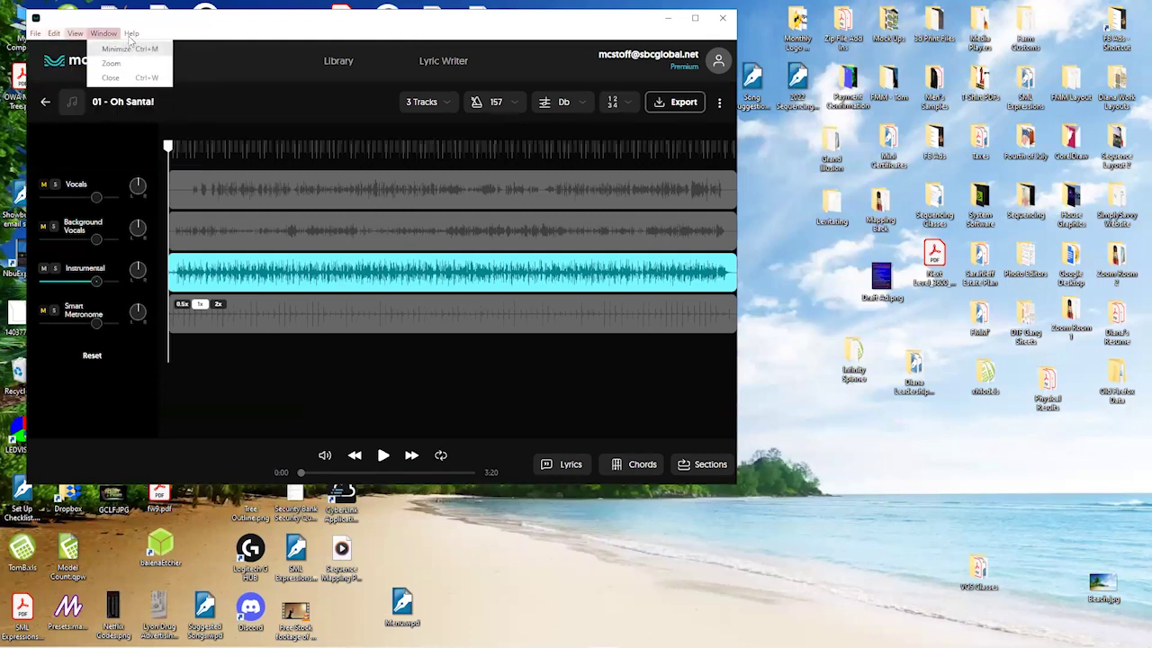
mouse_move(130, 36)
mouse_move(70, 36)
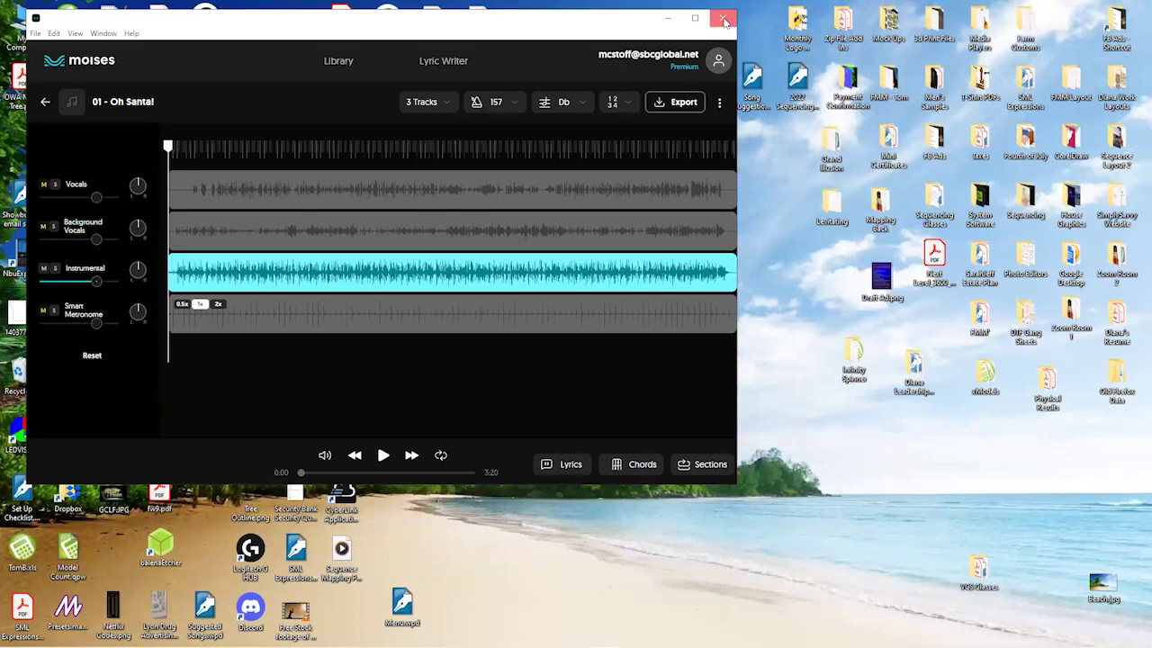
- View the Speed Changer, key and Count In settings of the song and close the Moises window
click(515, 108)
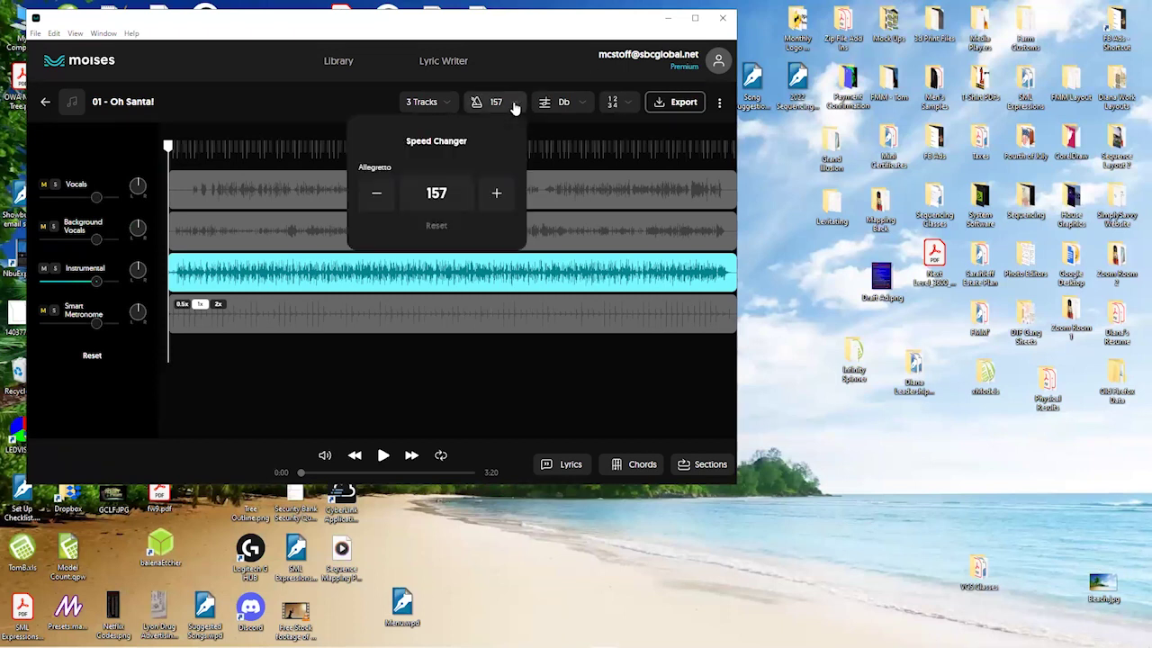
click(567, 106)
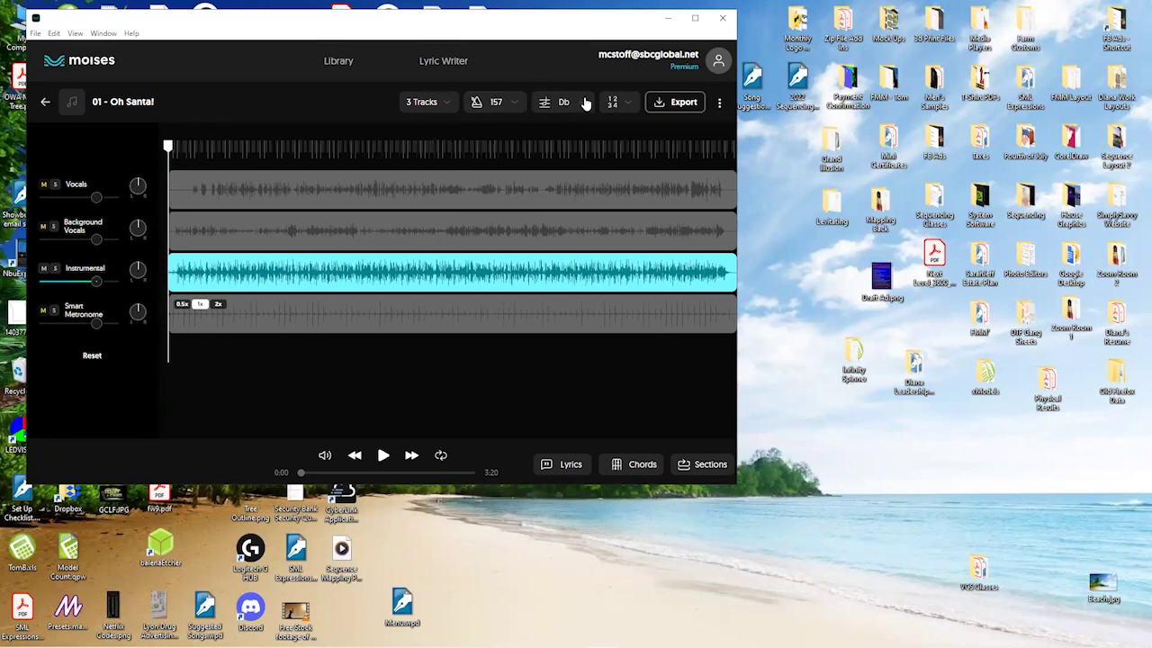
click(583, 102)
click(601, 90)
click(627, 109)
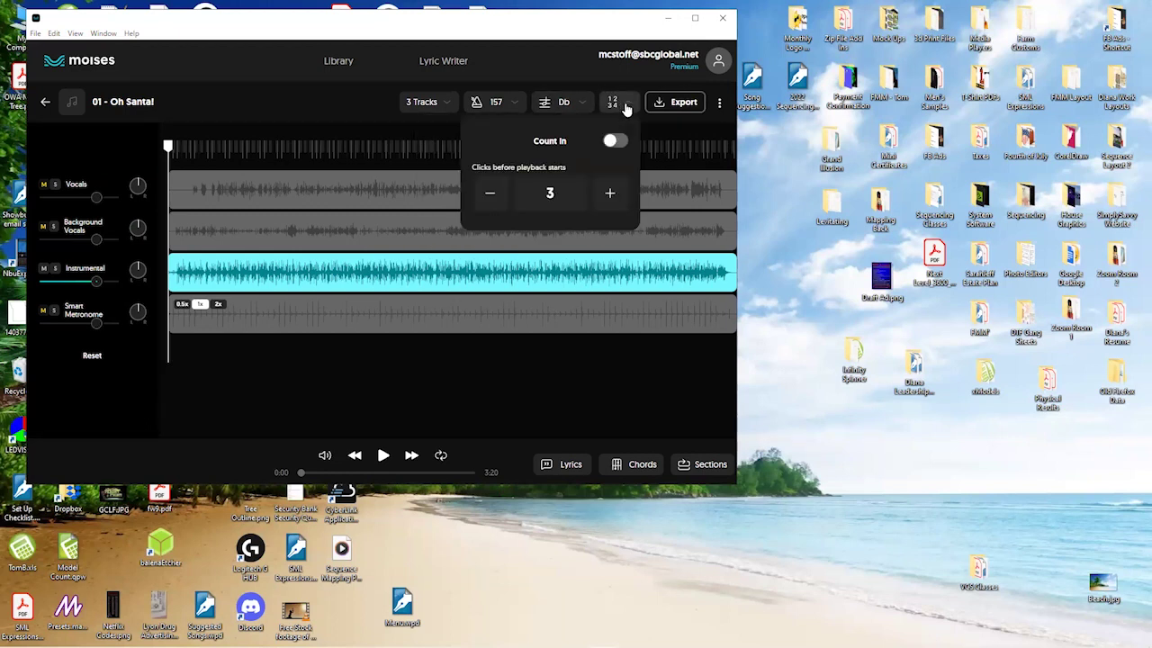
click(536, 91)
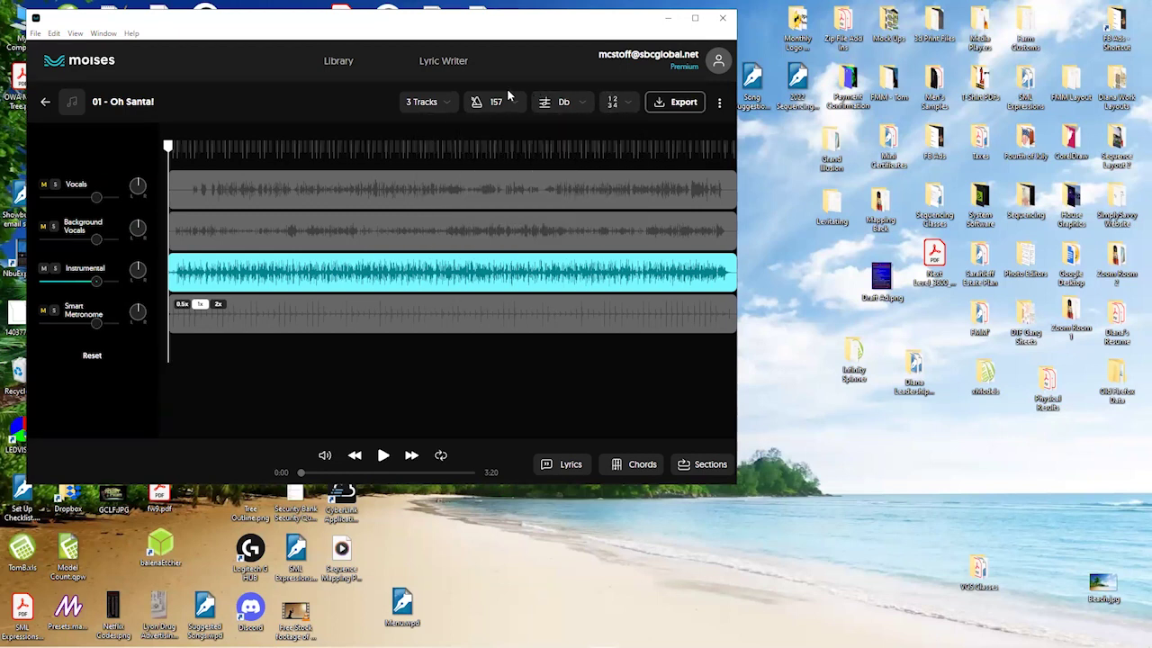
click(719, 24)
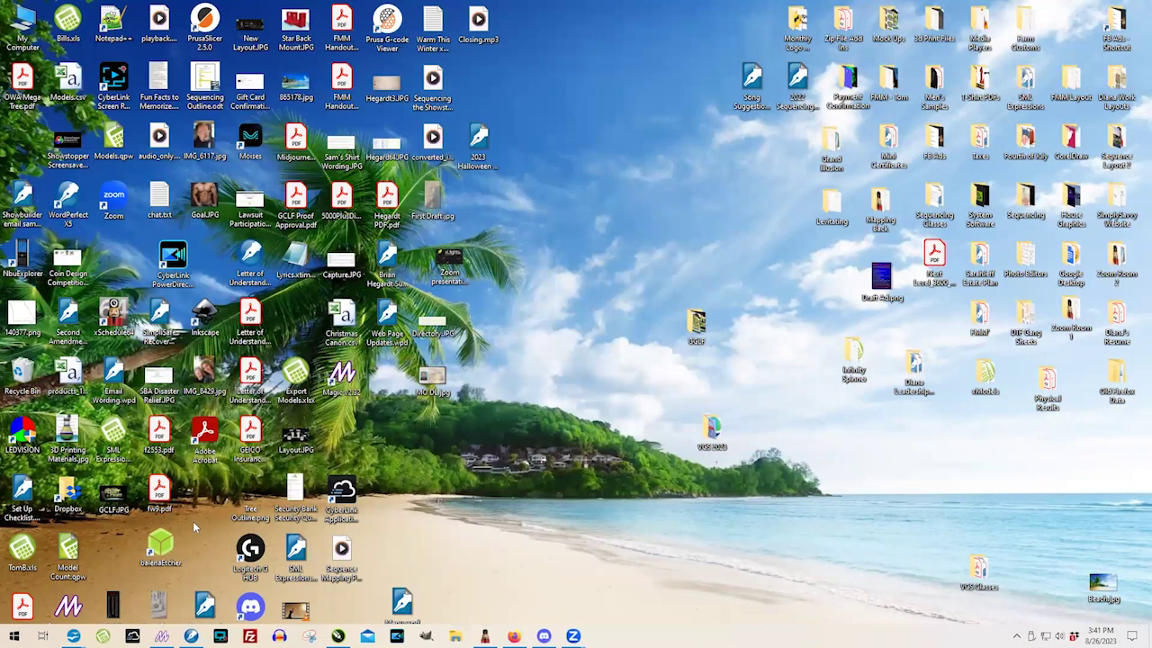
- Switch to Magic by opening the Presets file on the desktop, and cancel the request to save changes to Presets.magic
click(502, 201)
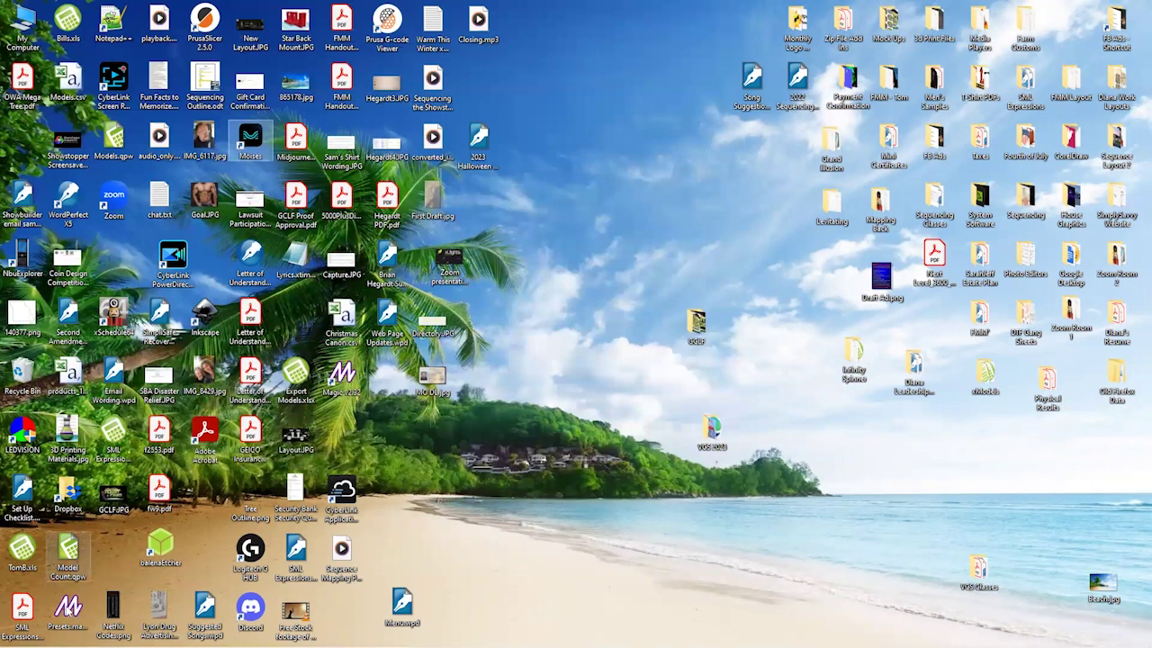
click(68, 610)
double_click(68, 611)
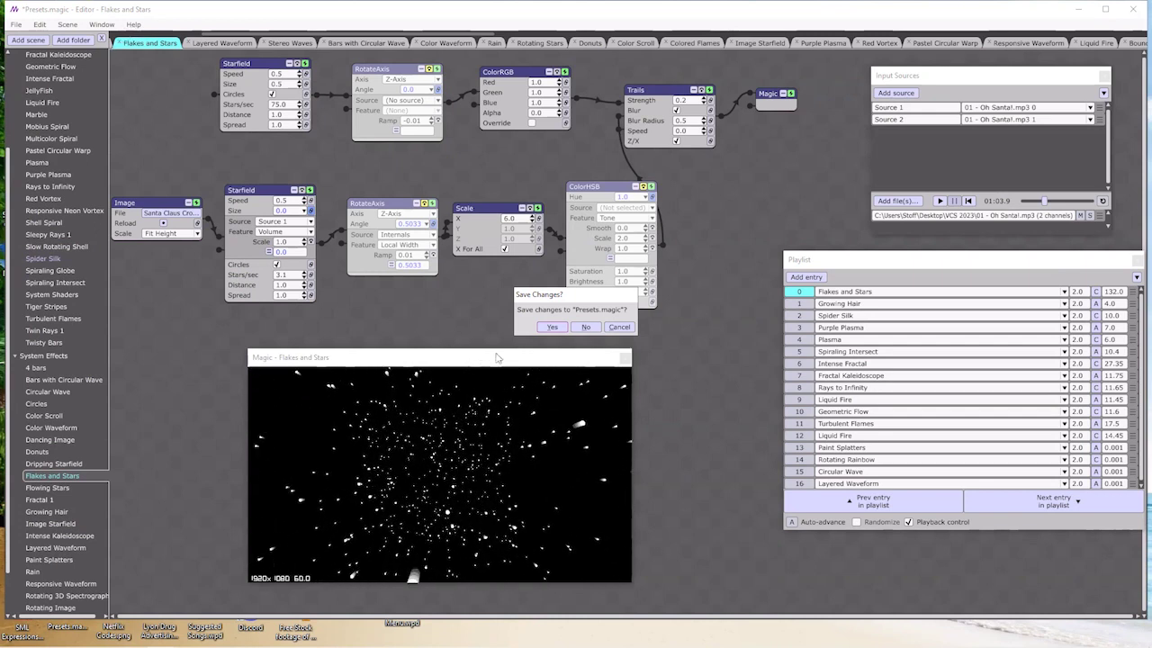
click(612, 326)
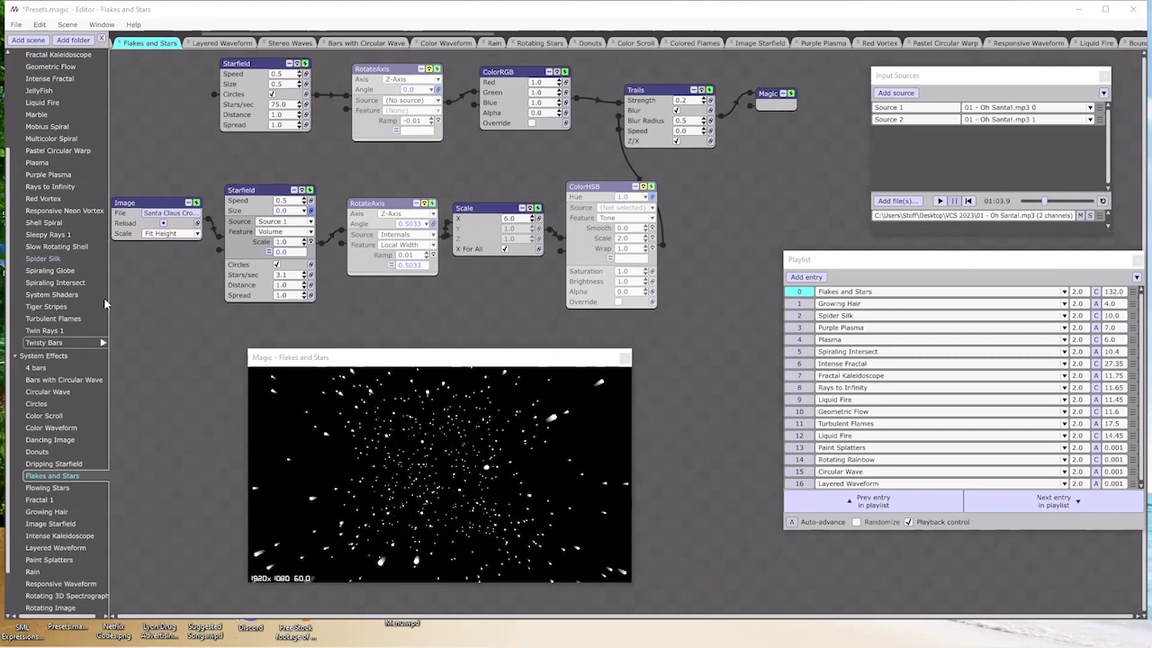
- View the module layouts of the Color Scroll and Layered Waveform scenes
click(223, 43)
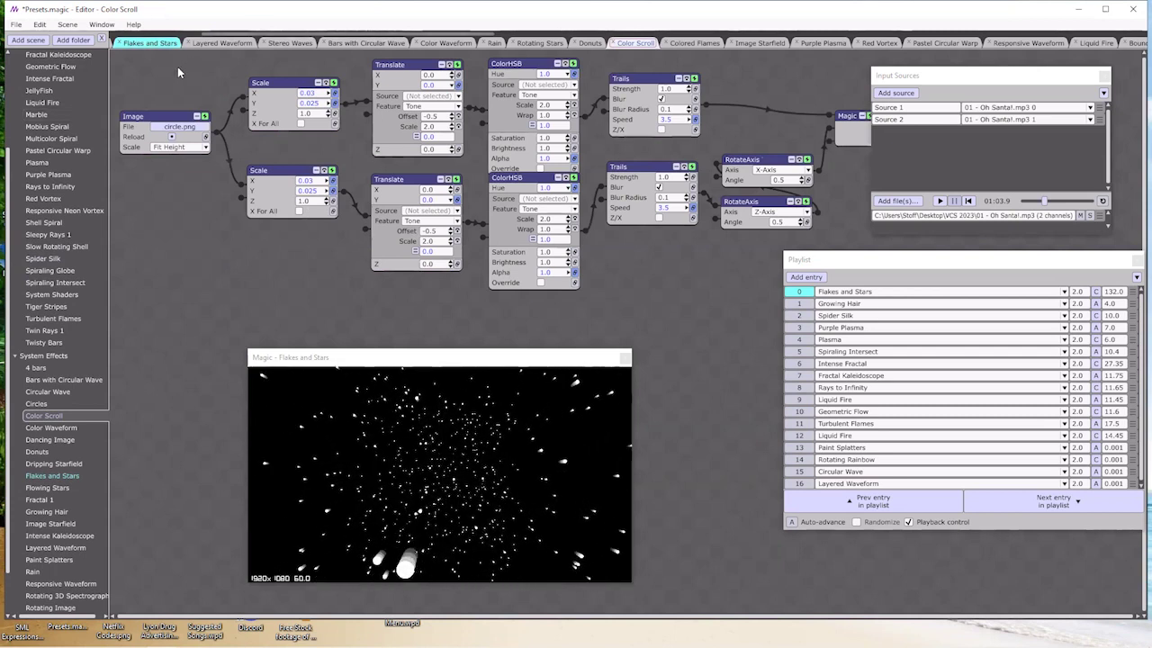
click(205, 44)
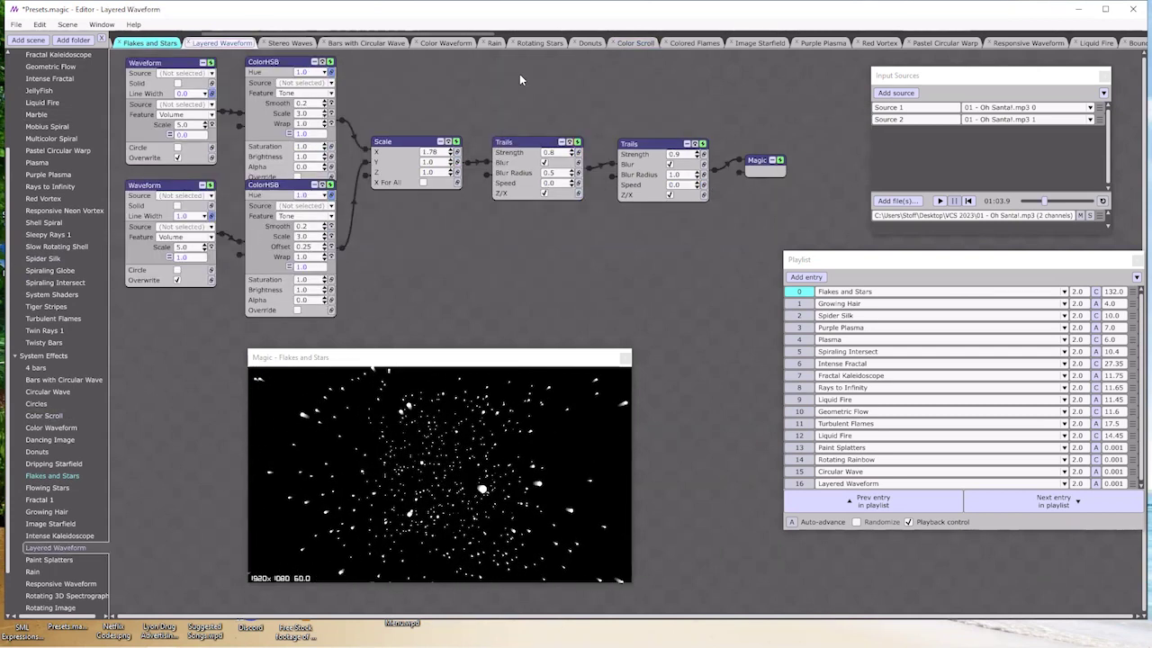
- Load Christmas Bell.png from the Traditional Layout folder into the Image module of the Image Starfield scene
click(745, 43)
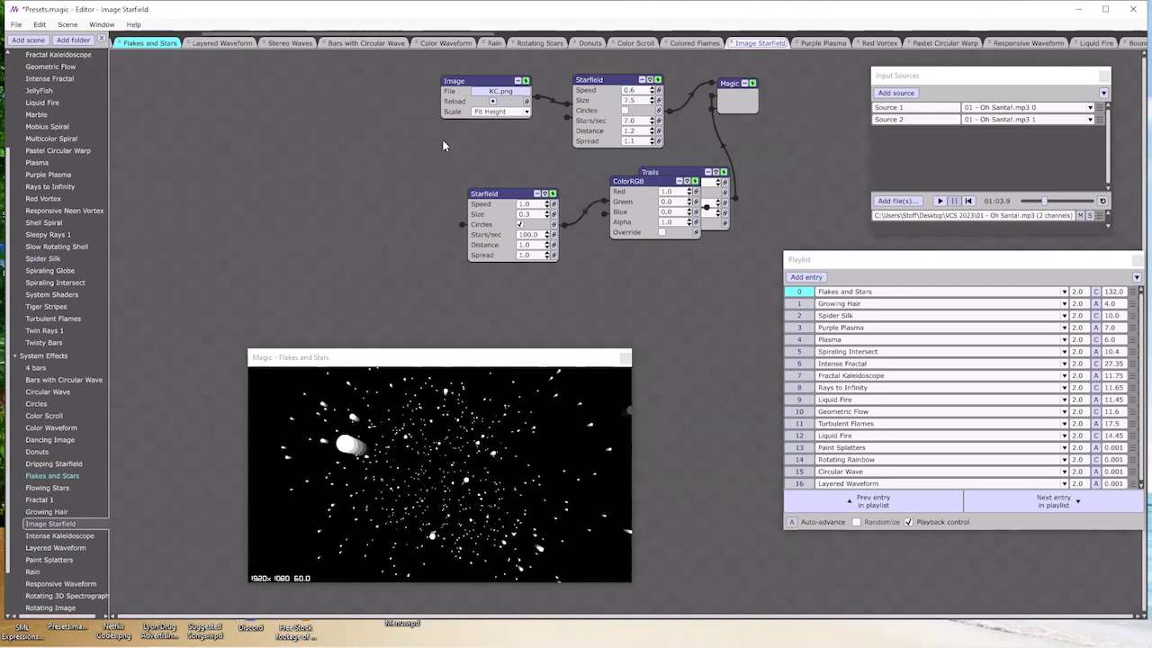
click(505, 94)
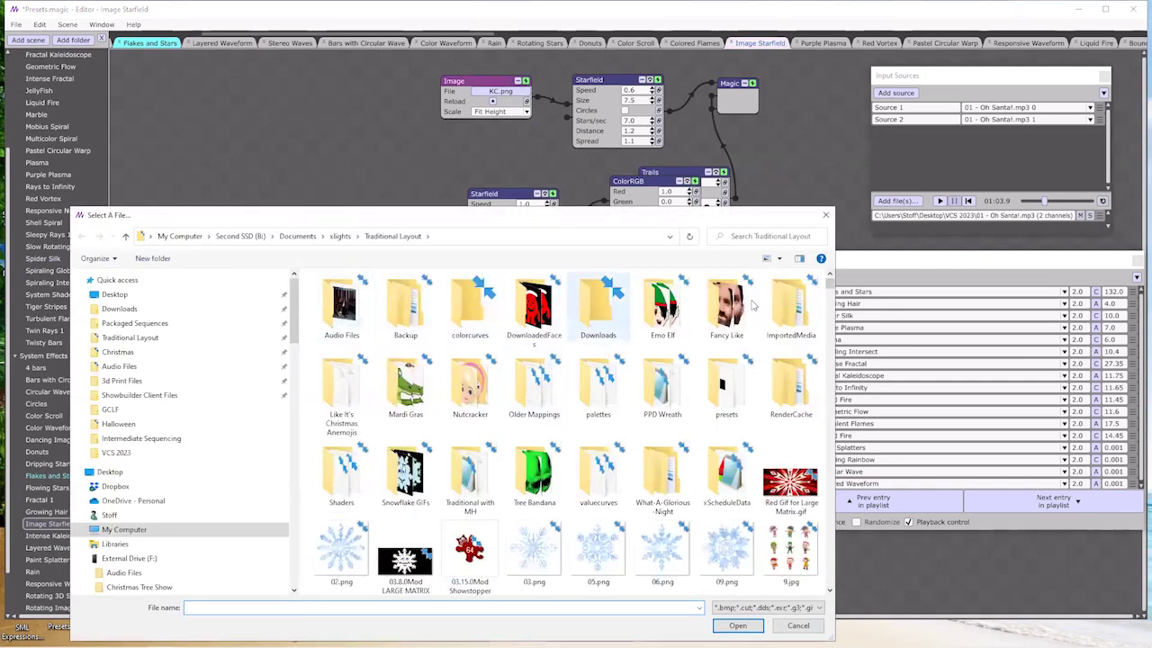
scroll(716, 400, down, 12)
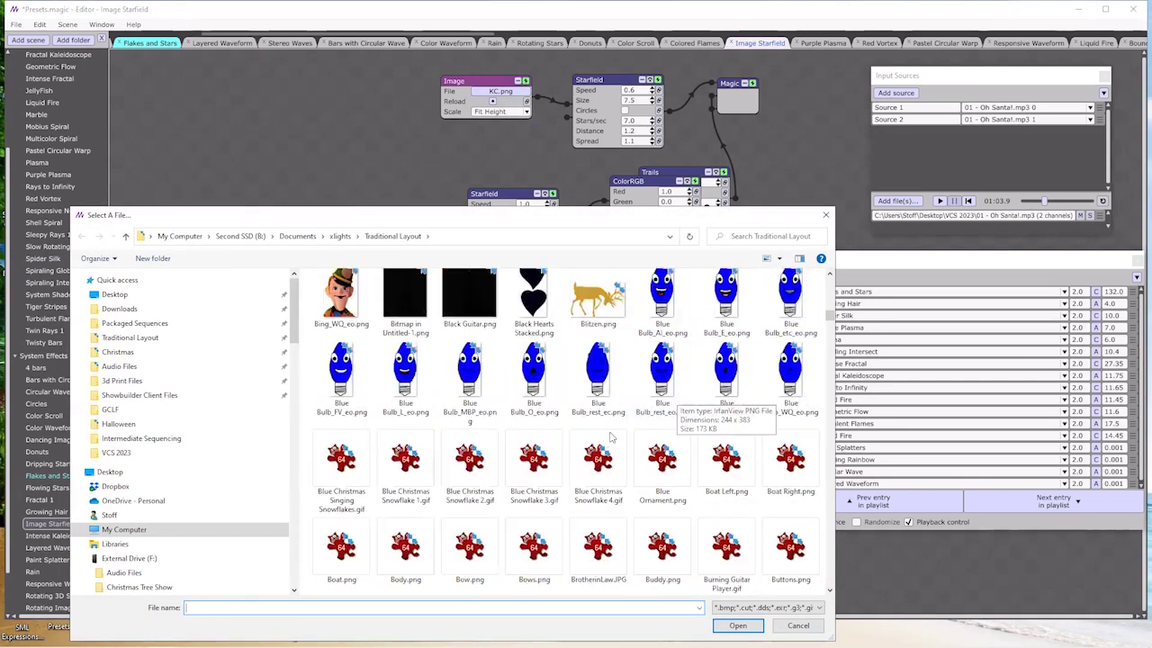
scroll(541, 459, down, 3)
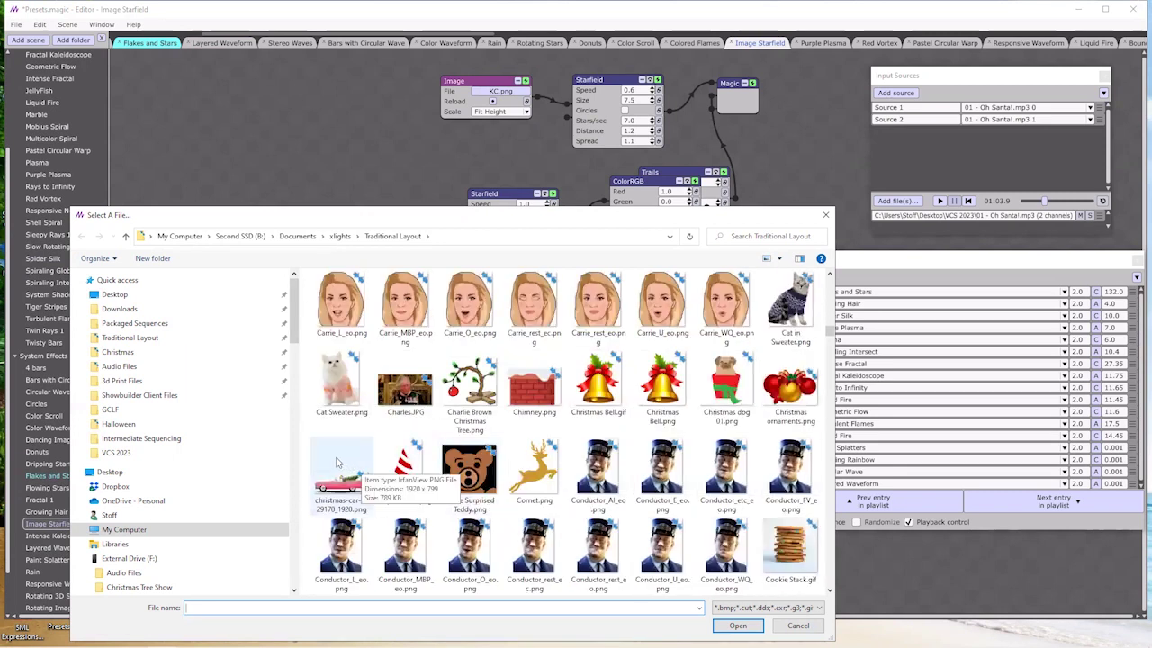
click(666, 400)
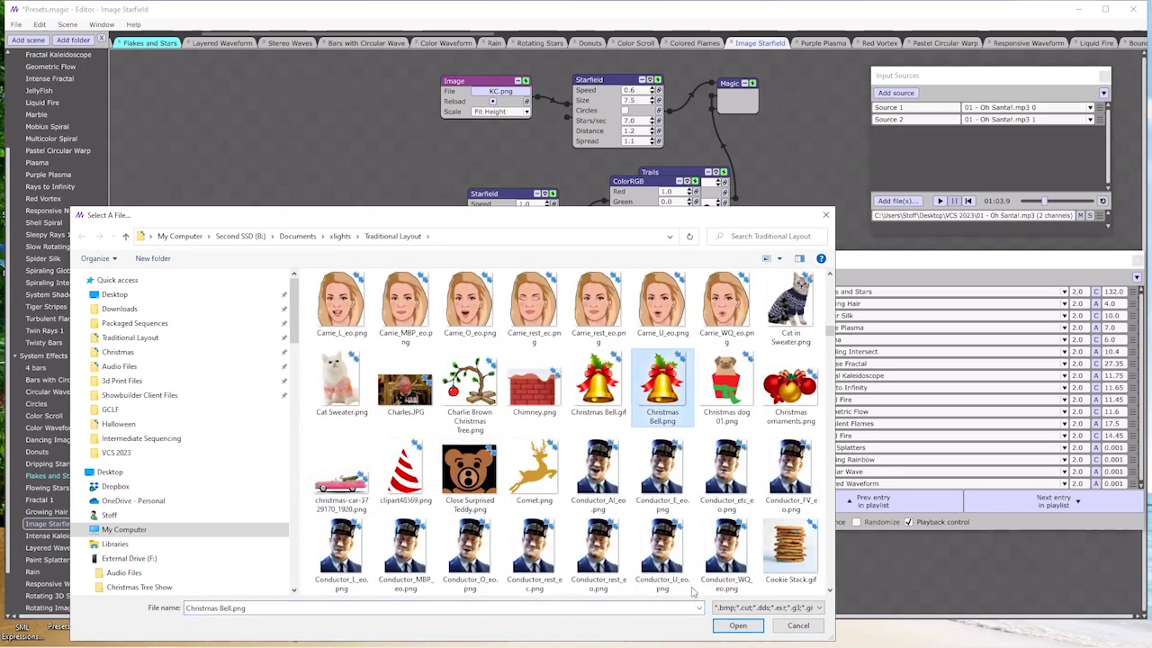
key(Return)
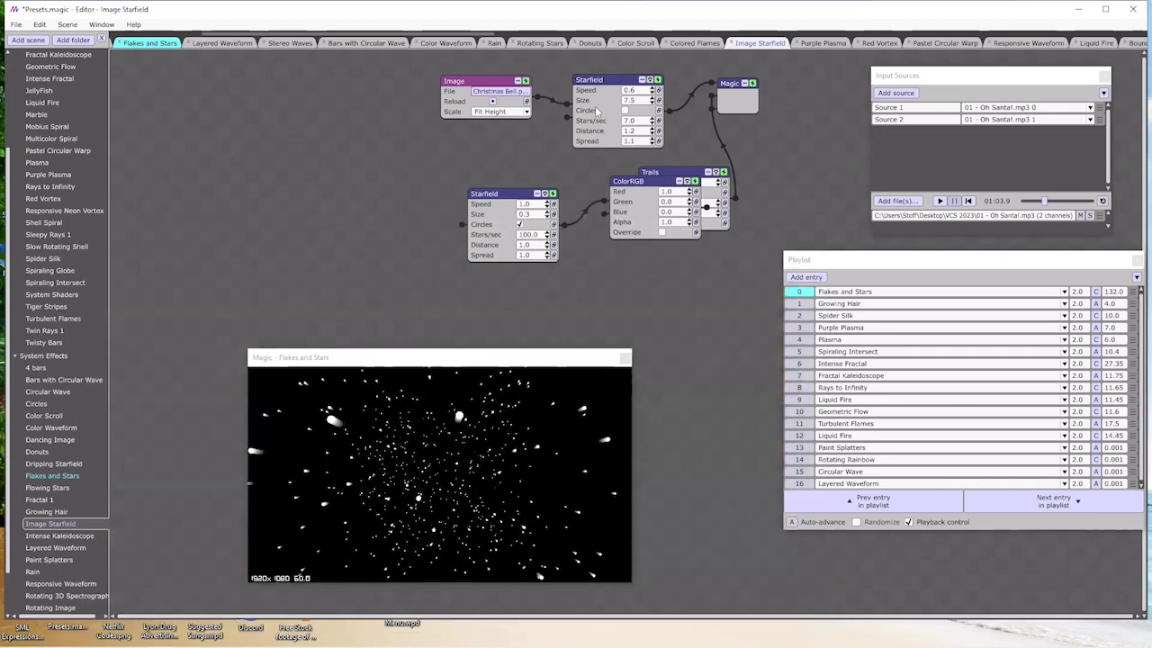
- Shift the Image module and its connected Starfield away from the Magic output, and set playlist entry 0 to Image Starfield
drag(477, 81, 426, 83)
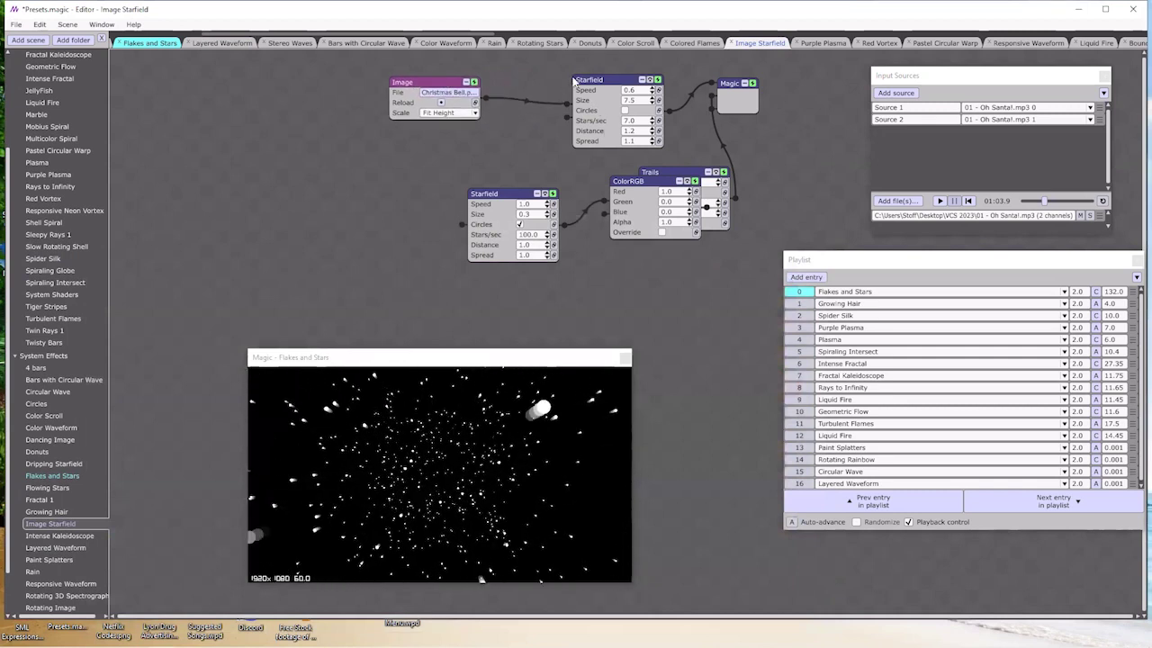
drag(571, 80, 537, 76)
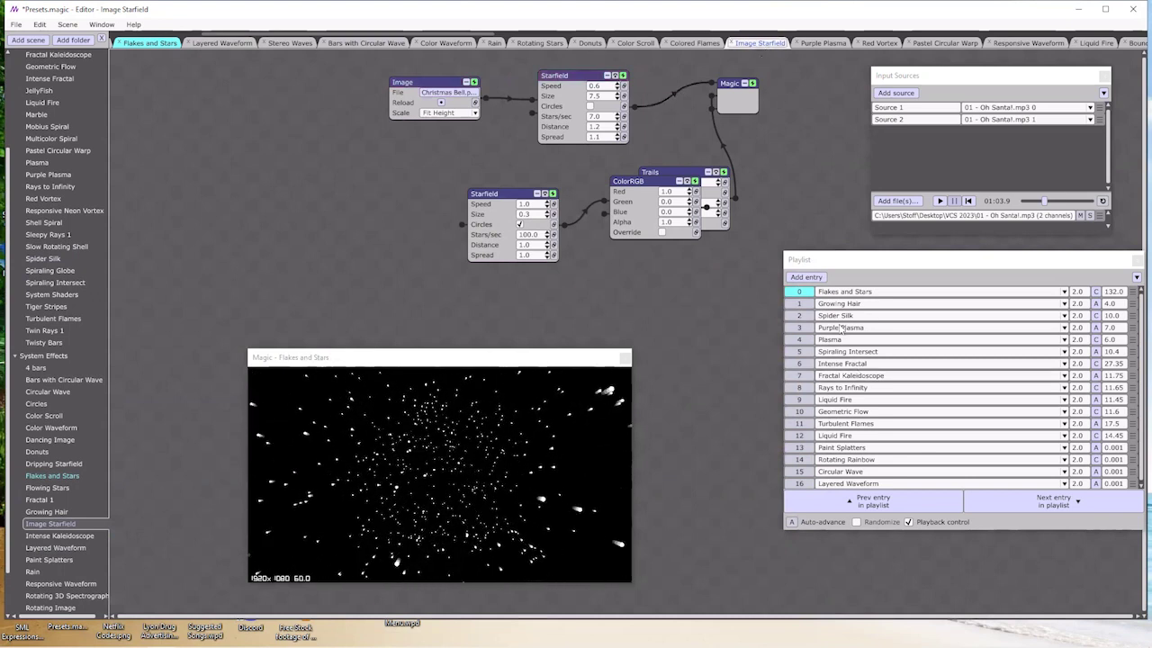
click(1064, 292)
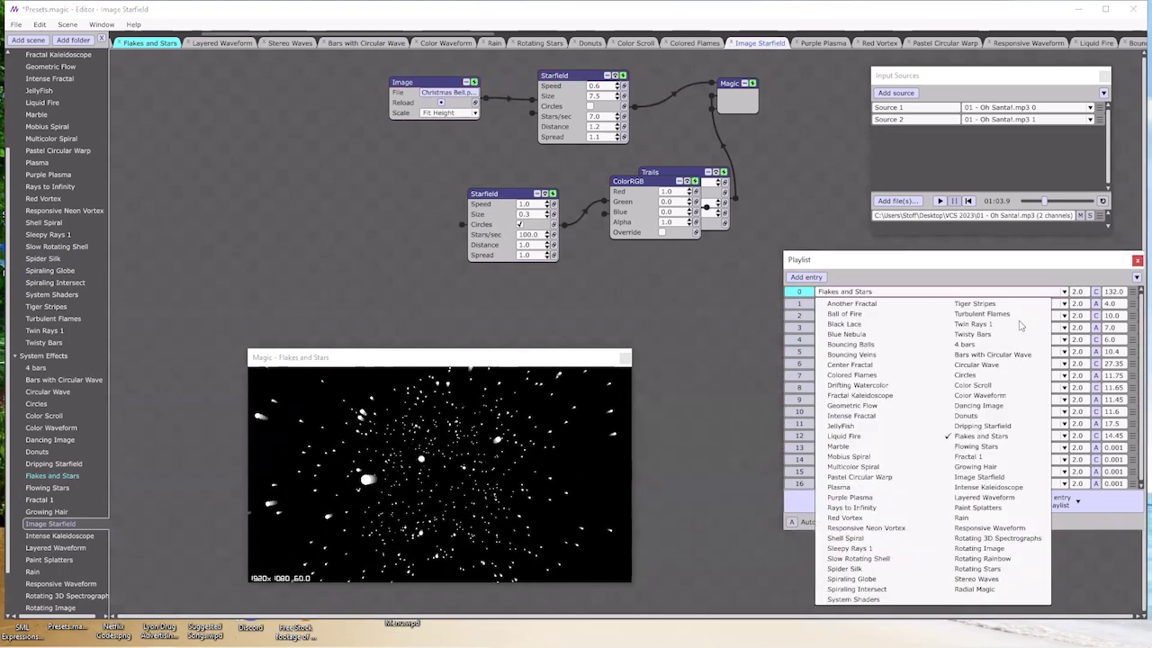
click(992, 477)
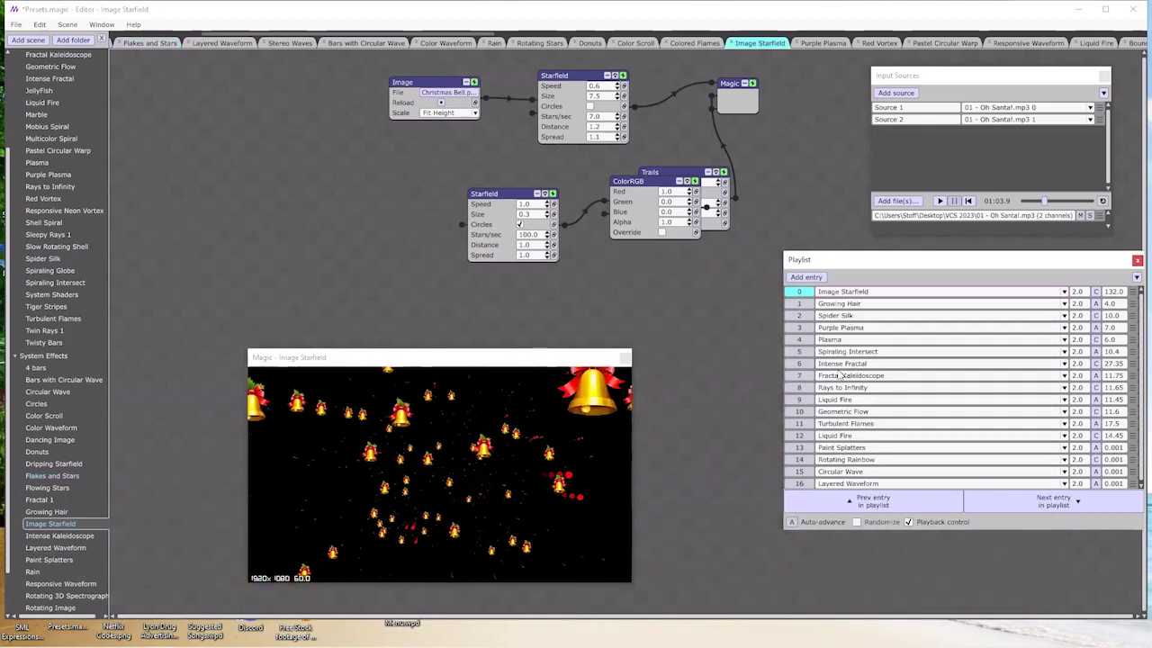
- Spread out the Image Starfield modules, placing ColorRGB below Trails and moving Image and both Starfields farther from the output
drag(404, 83, 368, 83)
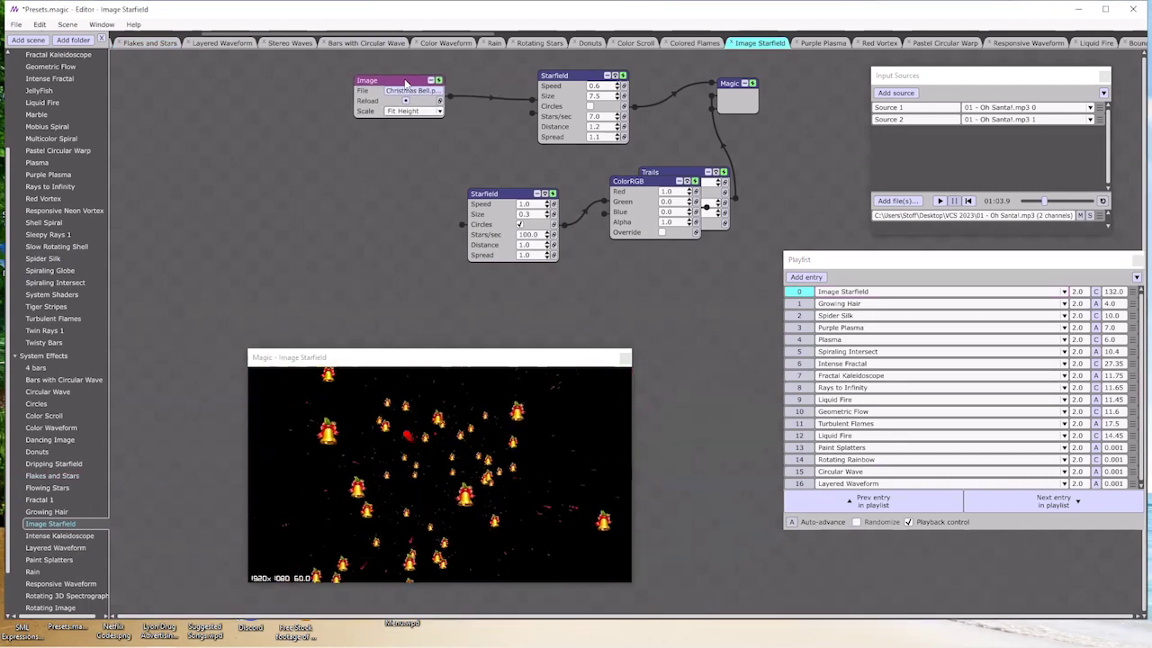
drag(573, 77, 545, 70)
drag(630, 182, 619, 242)
drag(496, 200, 448, 202)
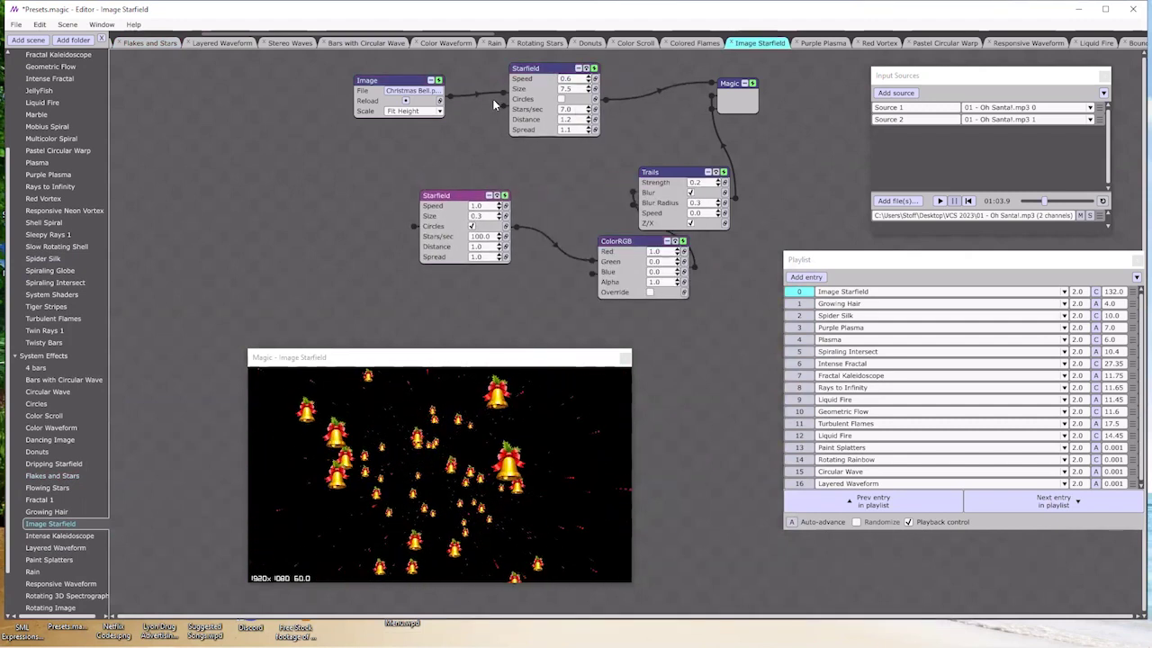
- Link the Size of the Starfield connected to the Image module to Source 1
click(595, 91)
click(593, 100)
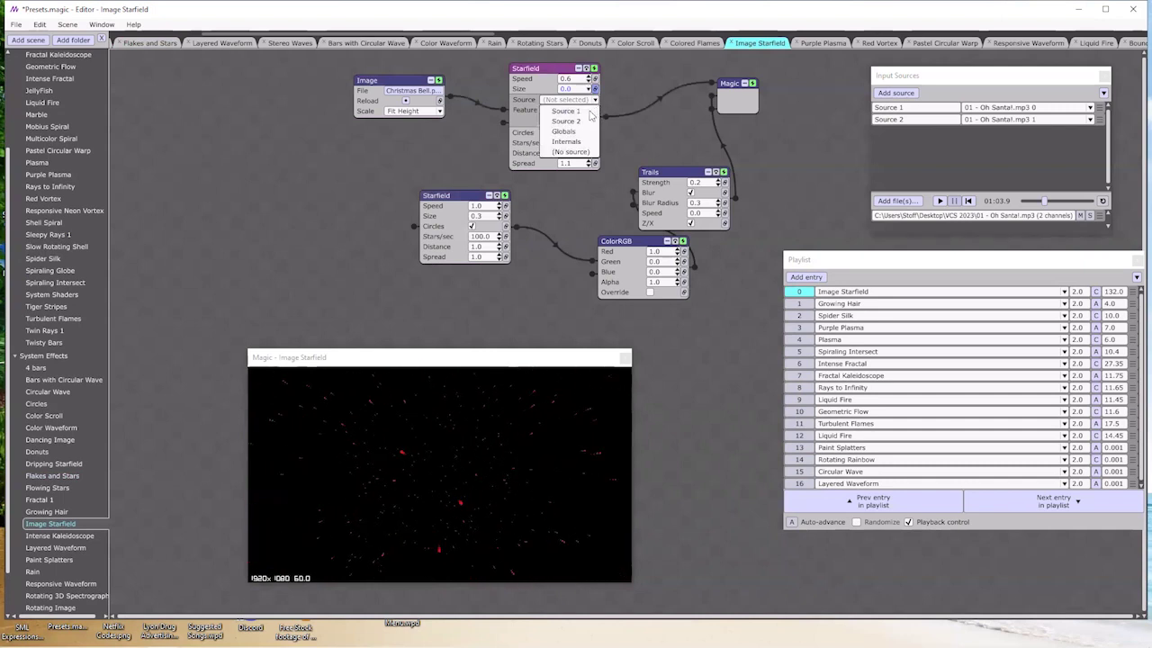
click(592, 111)
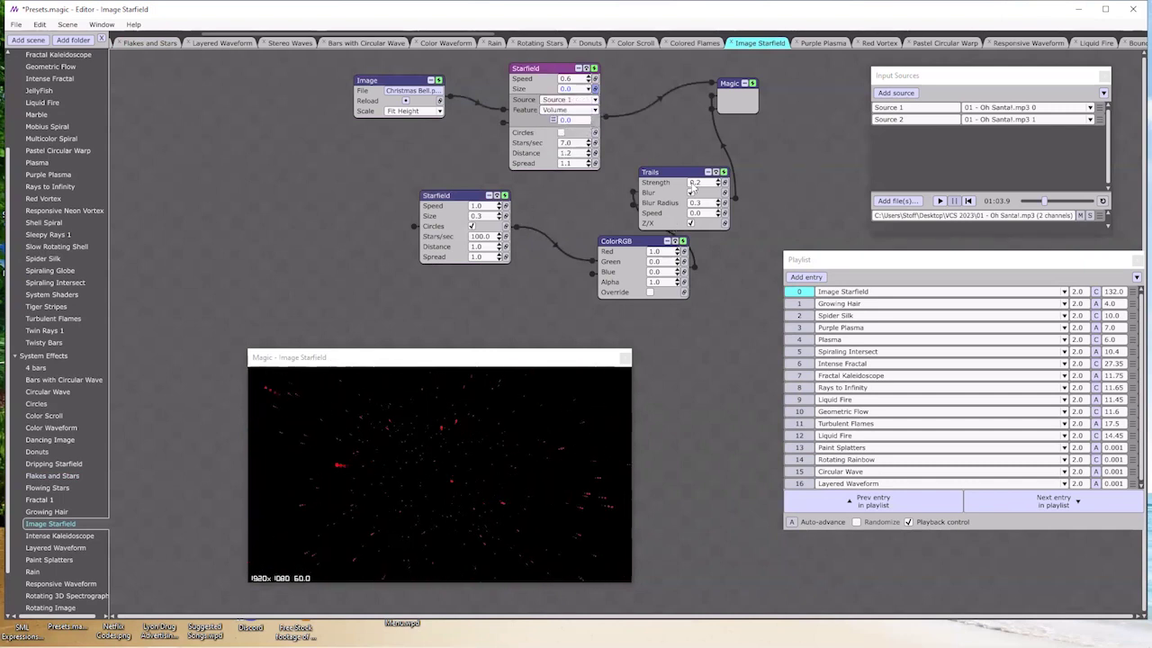
- Link the Stars/sec of the Starfield connected to the Image module to Source 1, using the Volume feature
click(594, 142)
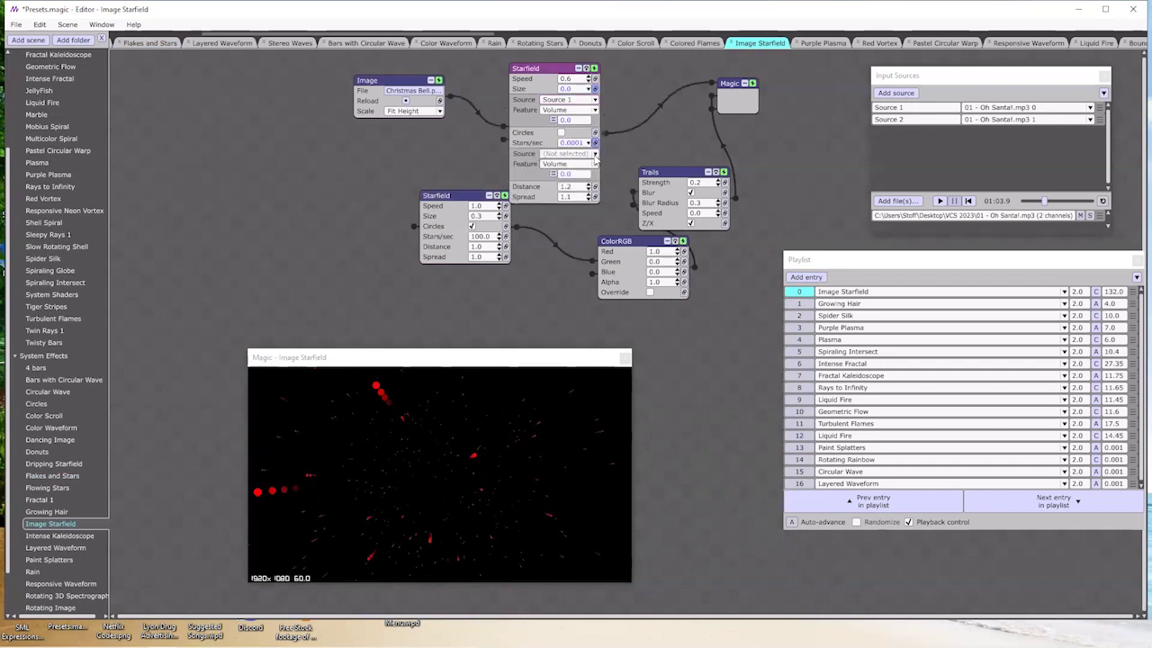
click(595, 155)
click(594, 173)
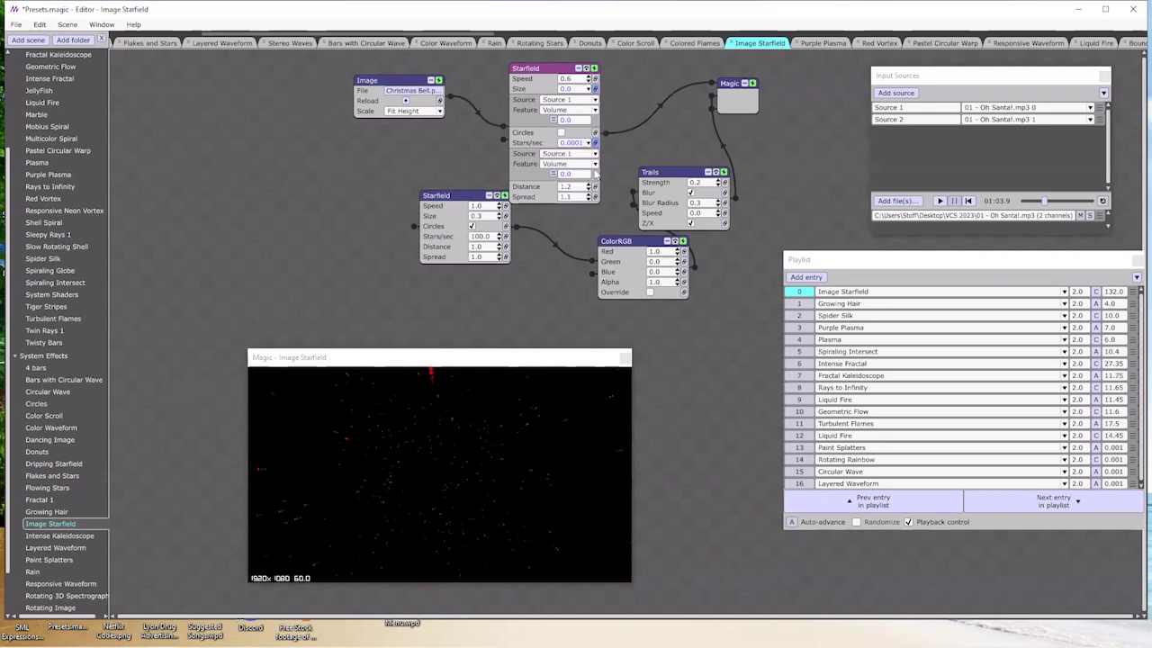
click(594, 166)
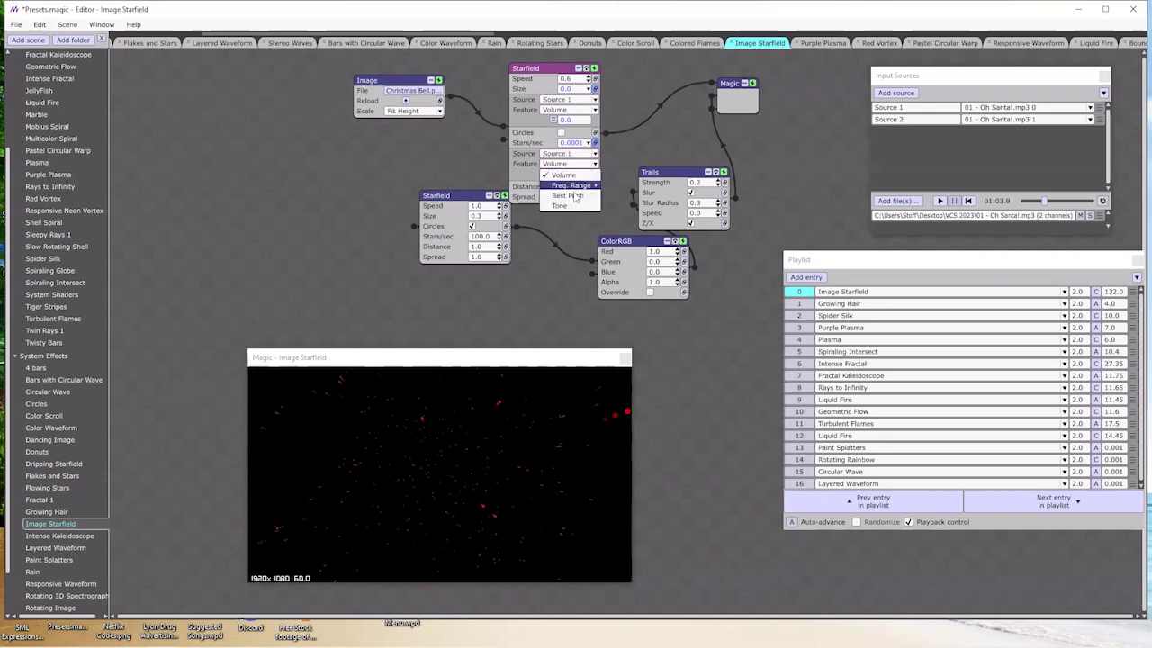
click(579, 213)
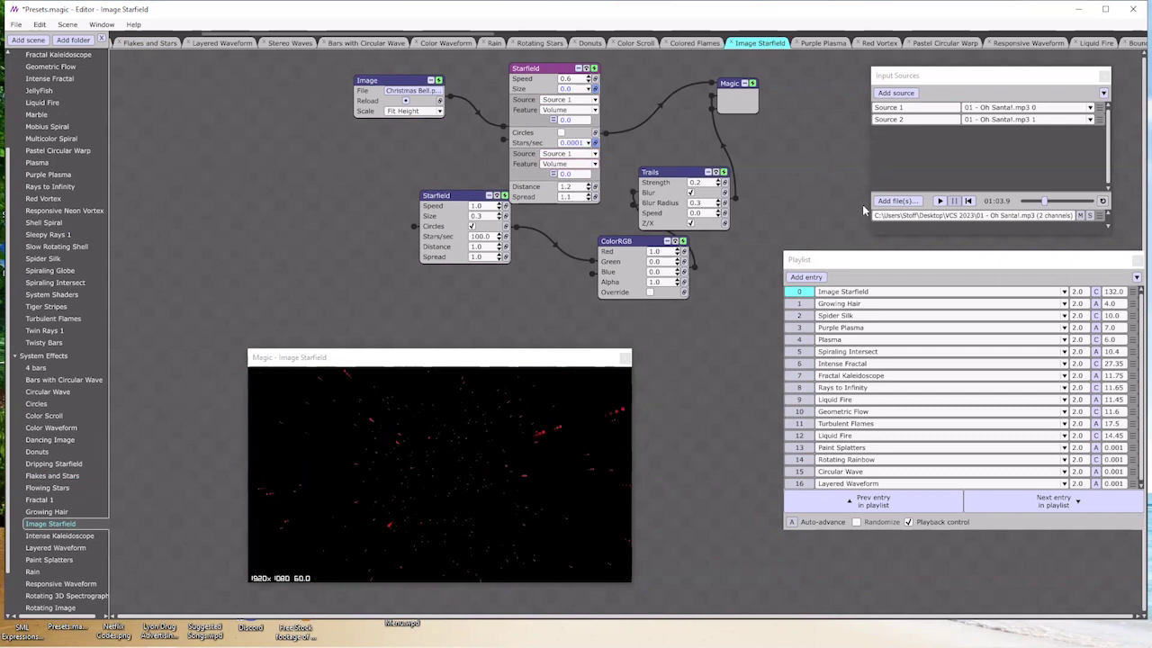
- Play the song from the beginning to preview the Image Starfield's reaction to the music, and pause it
click(967, 201)
click(939, 201)
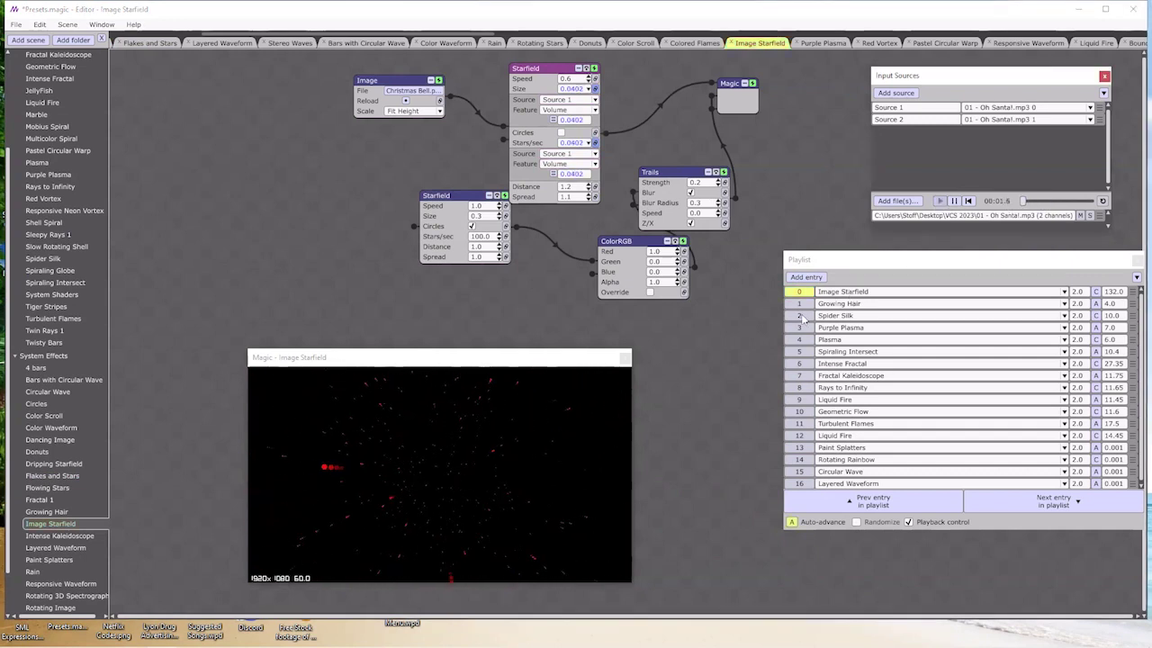
click(849, 294)
click(789, 303)
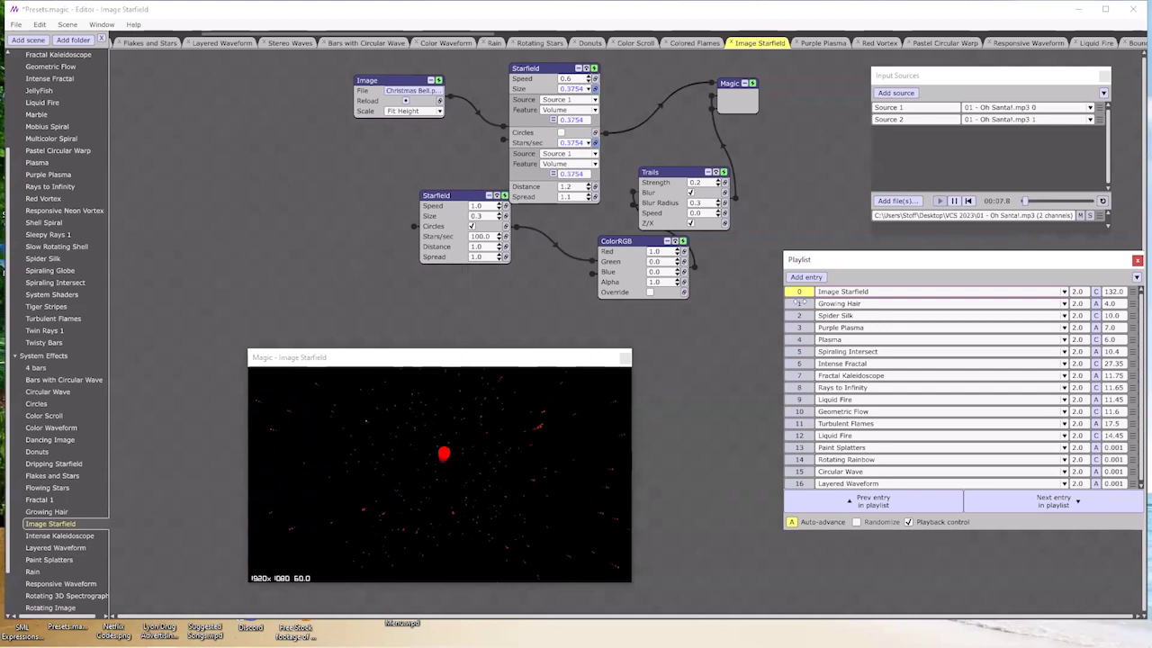
click(954, 201)
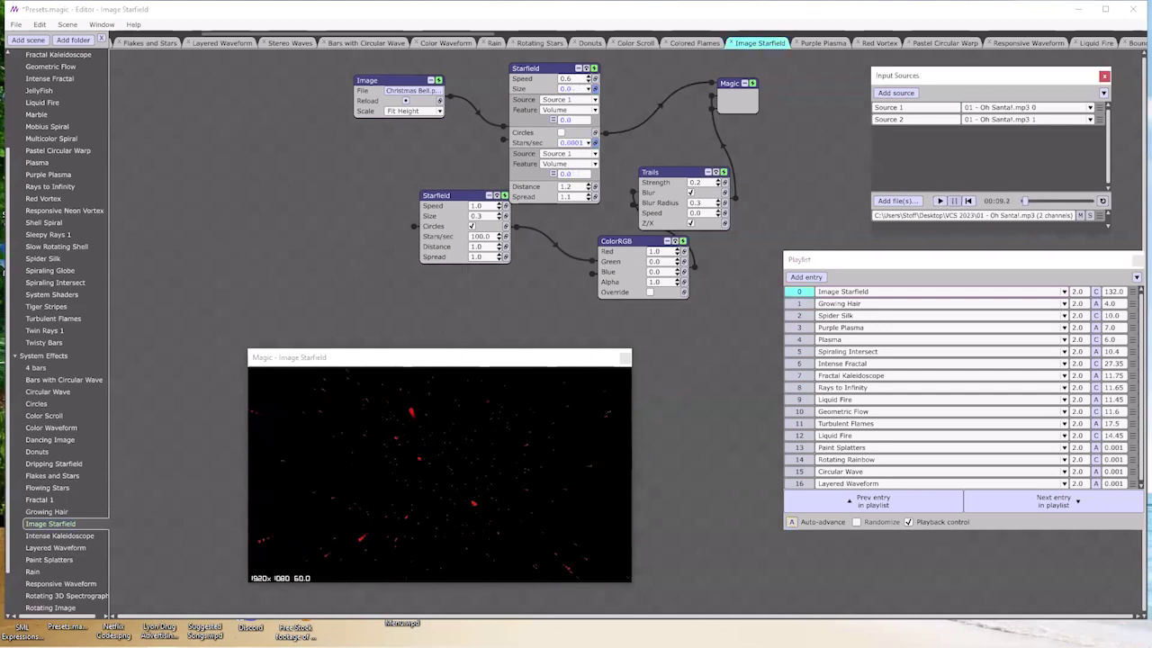
- Lower the computer's audio volume by three increments
mouse_move(974, 621)
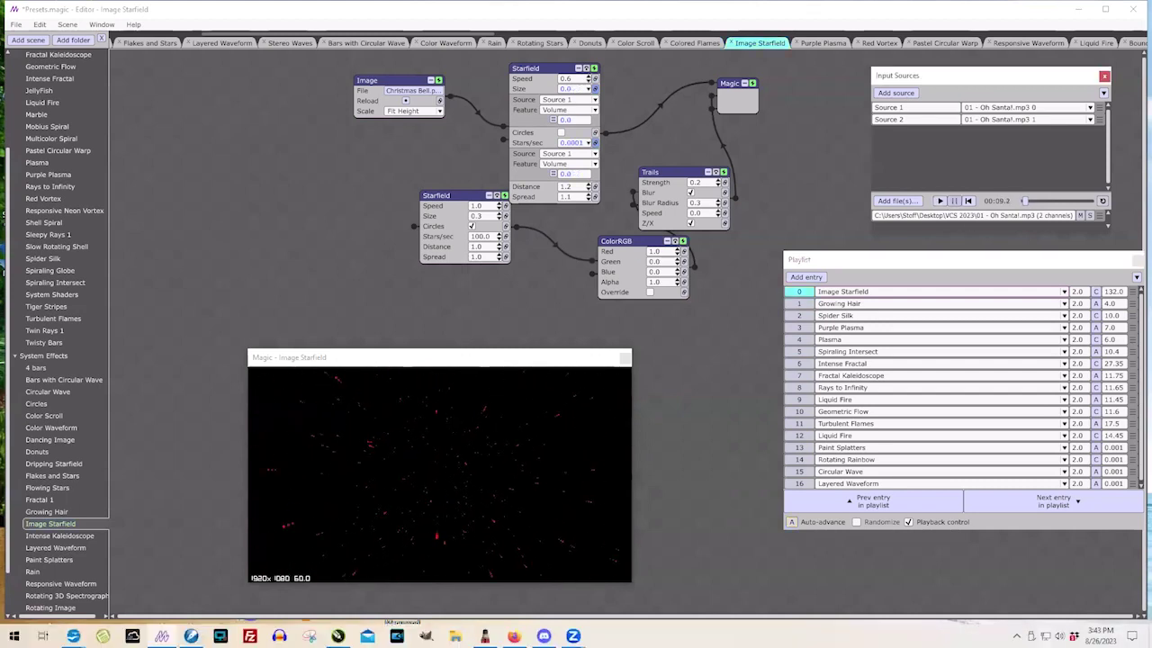
key(XF86AudioLowerVolume)
key(XF86AudioLowerVolume)
key(XF86AudioLowerVolume)
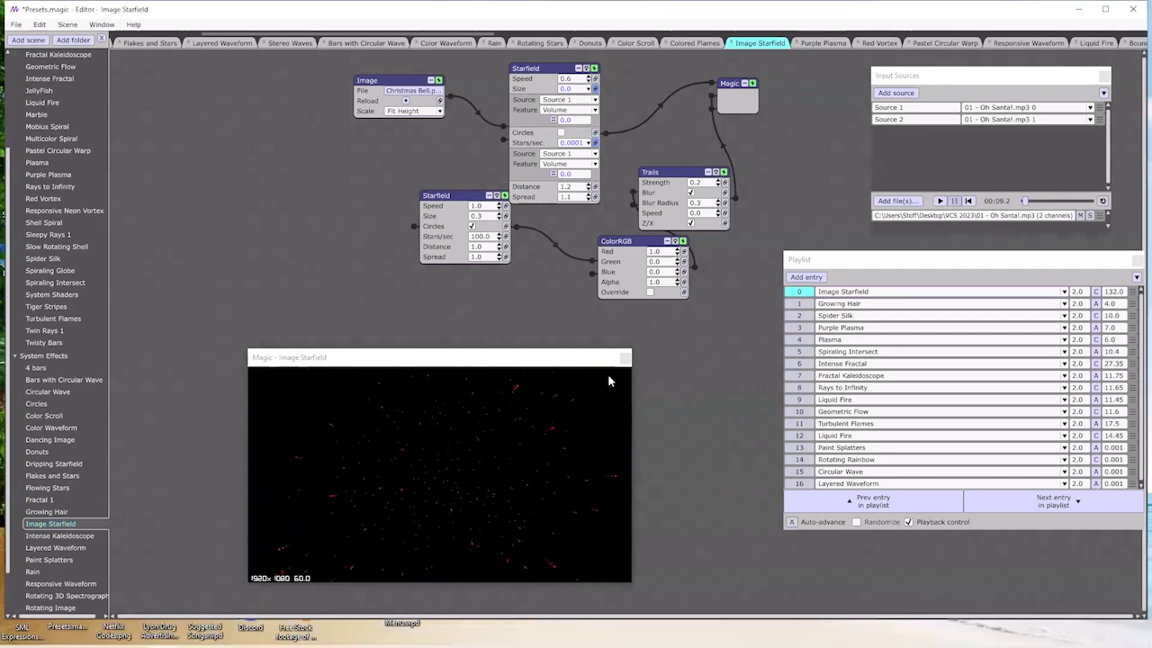
click(859, 291)
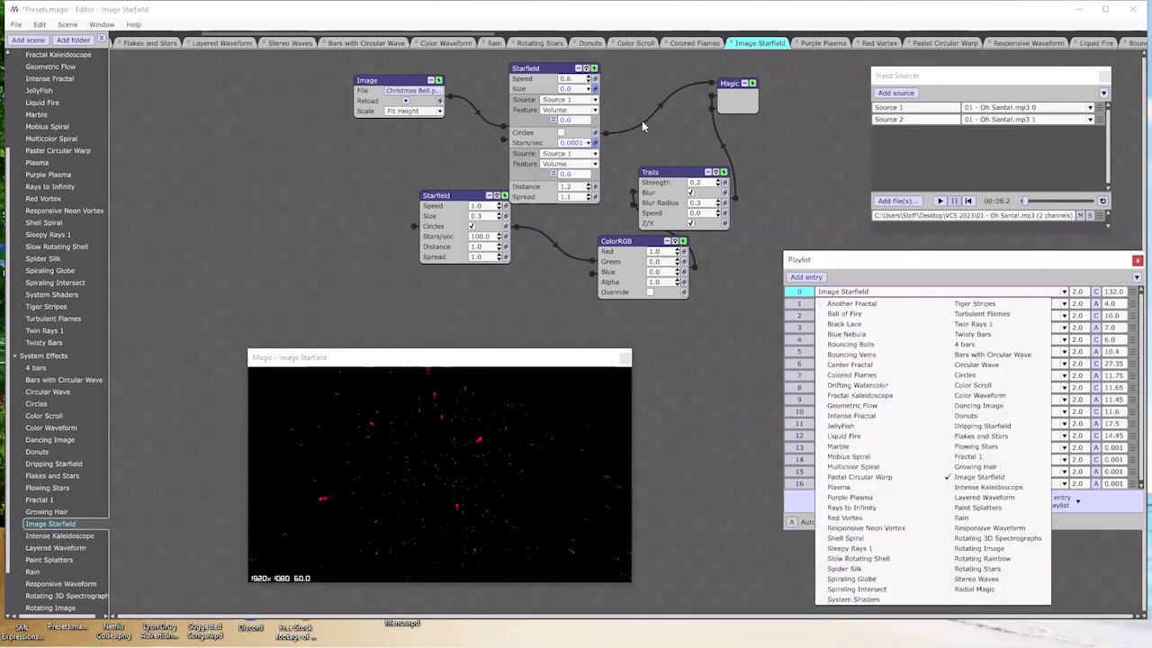
key(Escape)
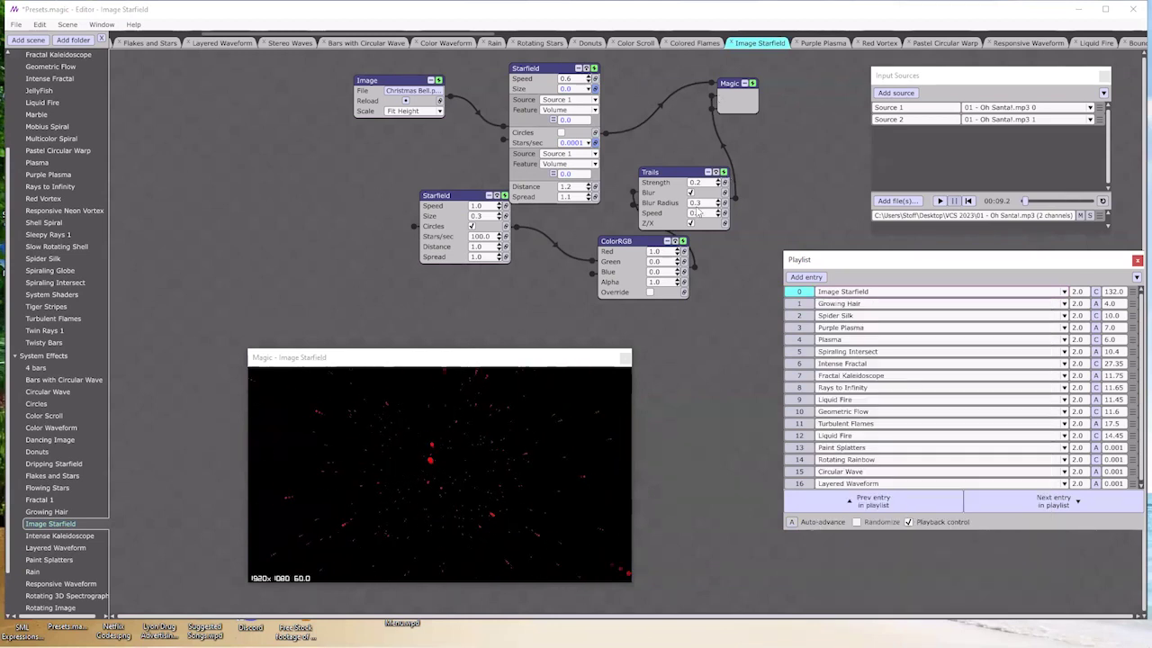
- Link the Image module's Reload parameter to Source 1
click(405, 101)
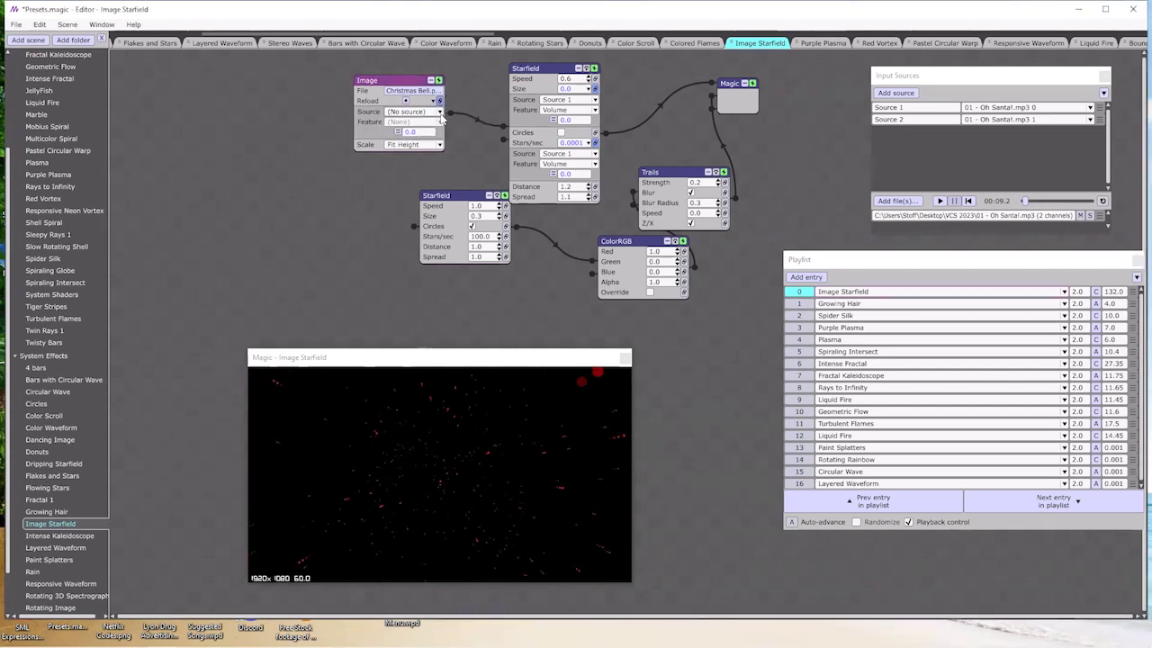
click(437, 112)
click(433, 125)
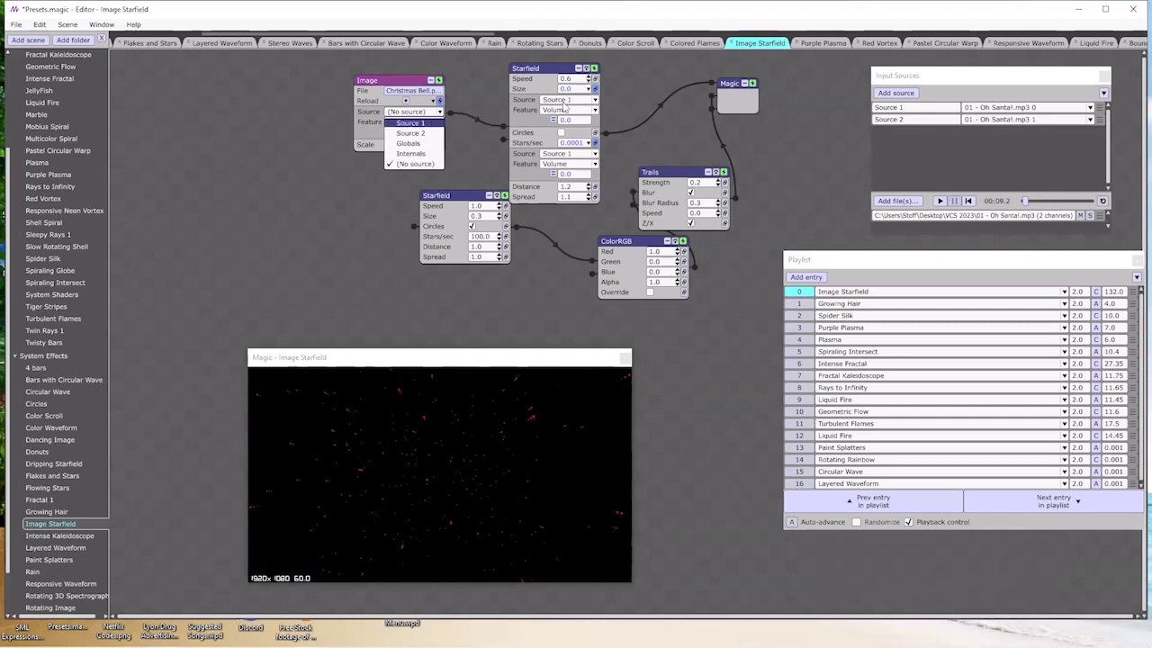
- Remove the audio links from both Size and Stars/sec on the Starfield connected to the Image module
click(594, 100)
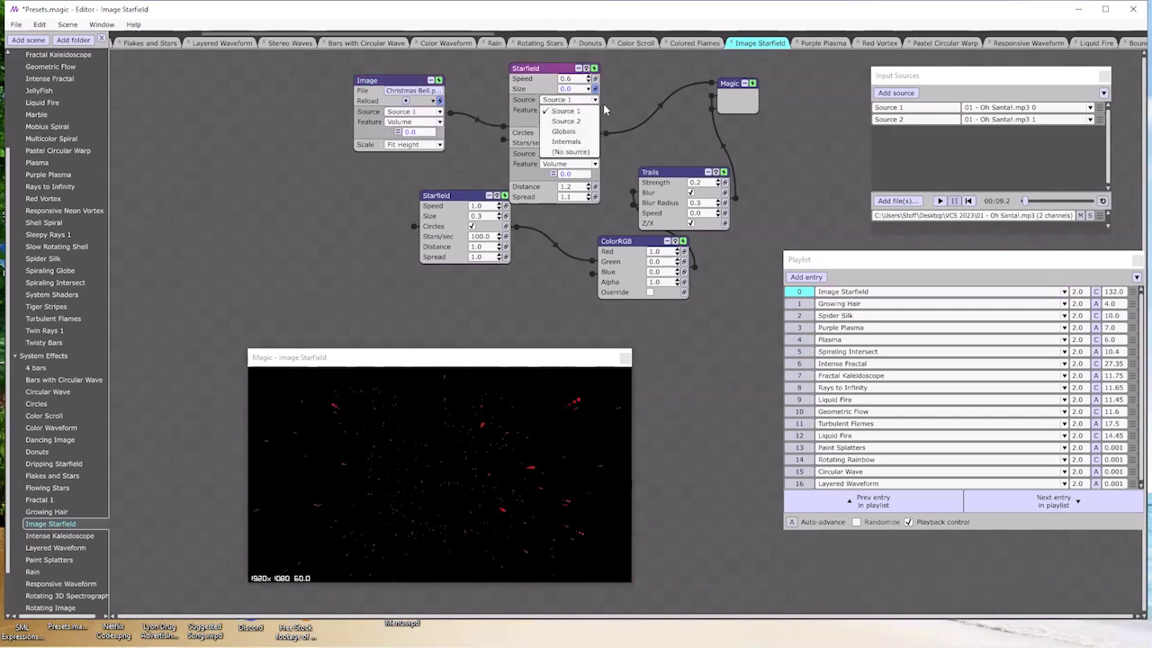
click(605, 109)
click(594, 87)
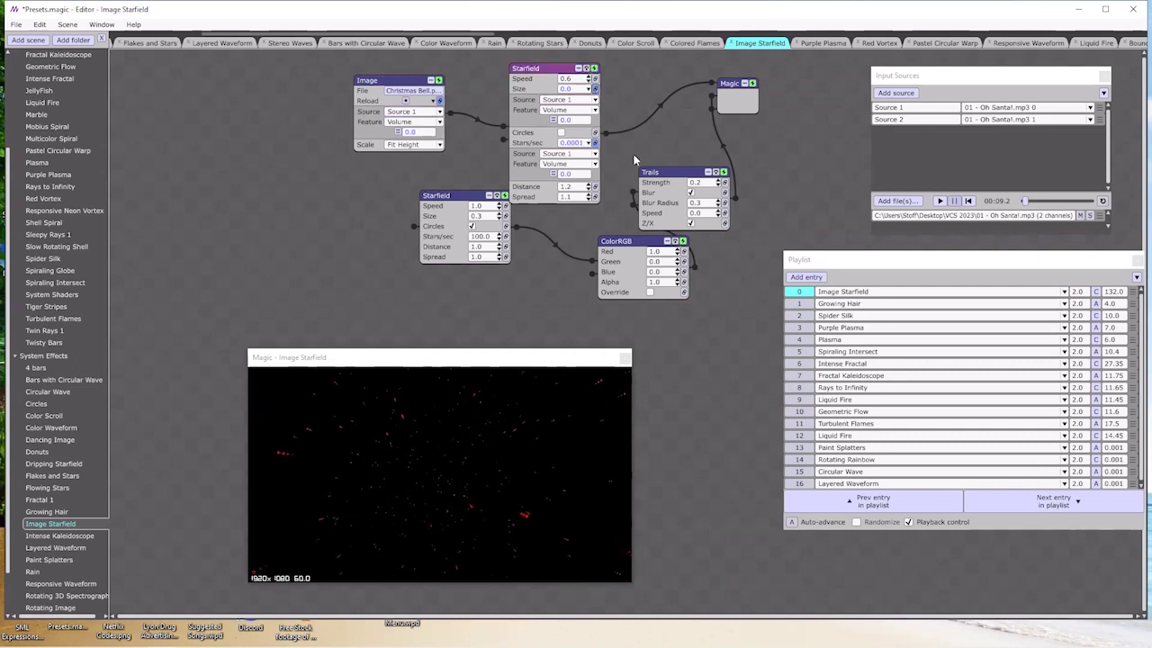
click(594, 109)
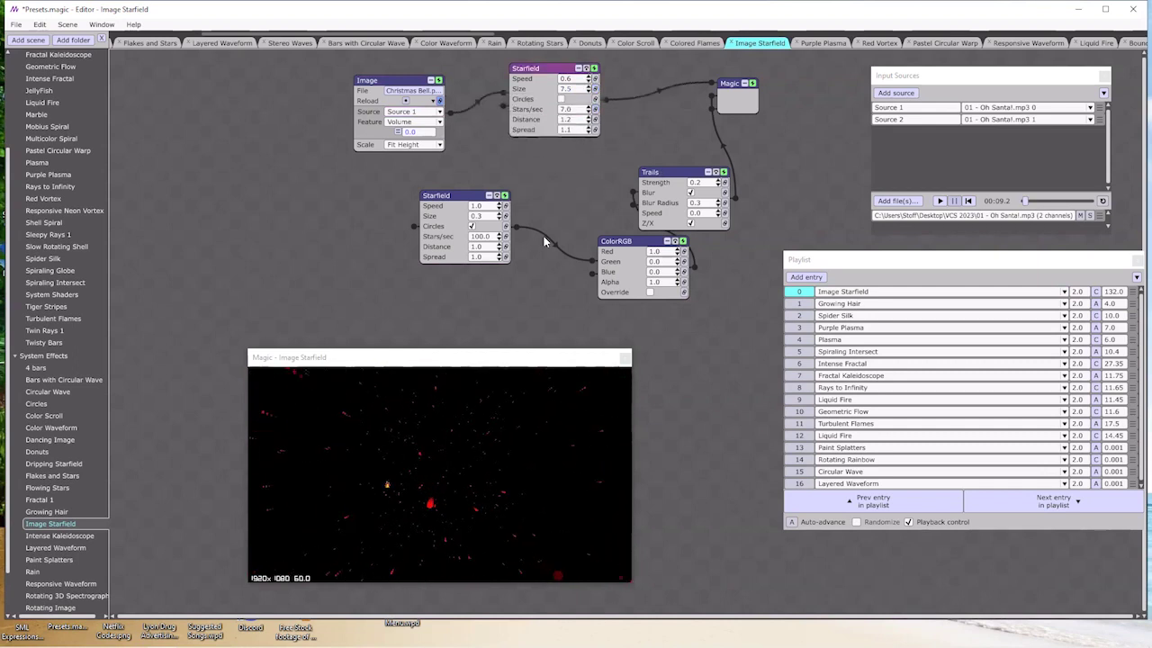
- Change the feature driving the Image module's Reload to Best Pitch, and preview the effect with the song before pausing
click(440, 123)
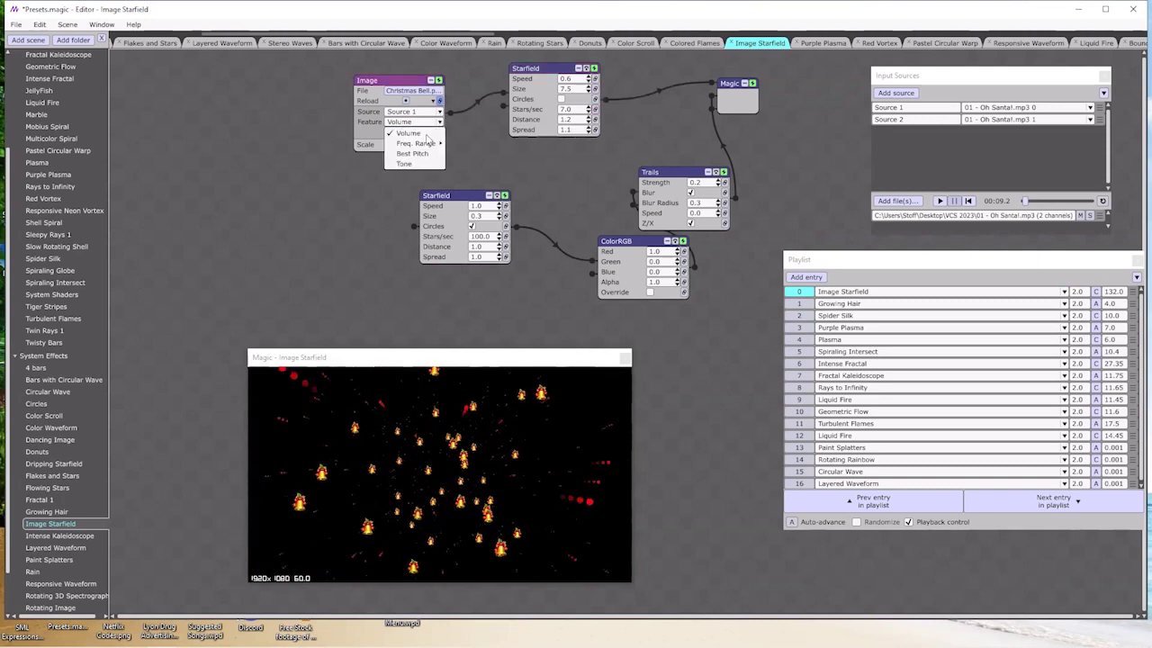
click(427, 155)
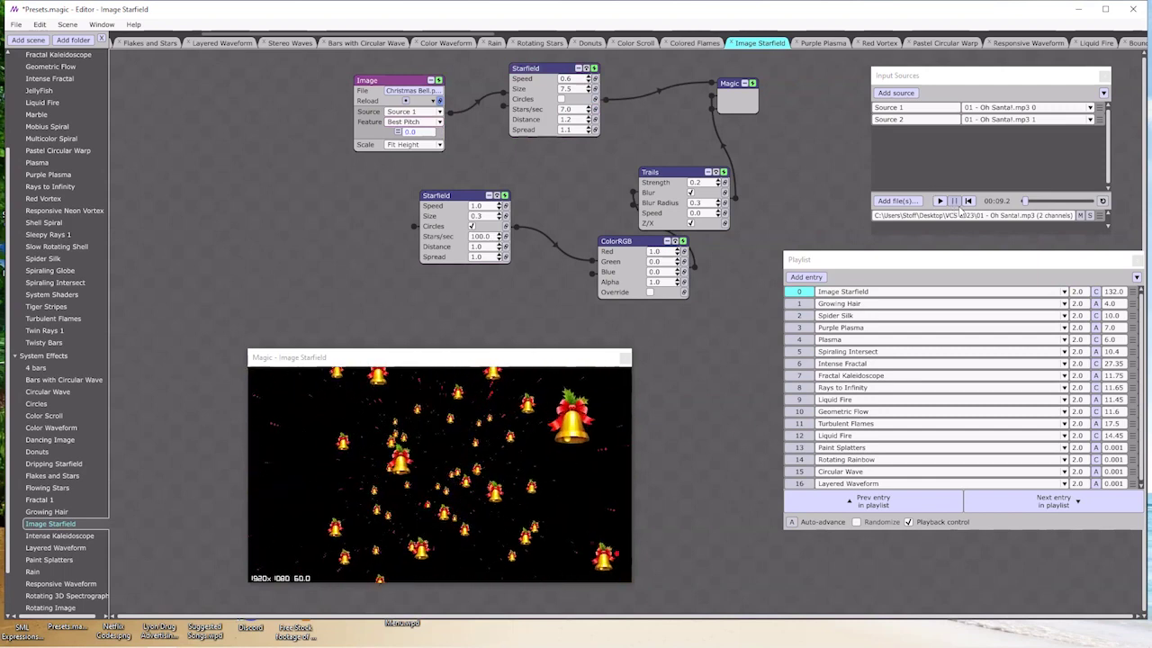
click(954, 202)
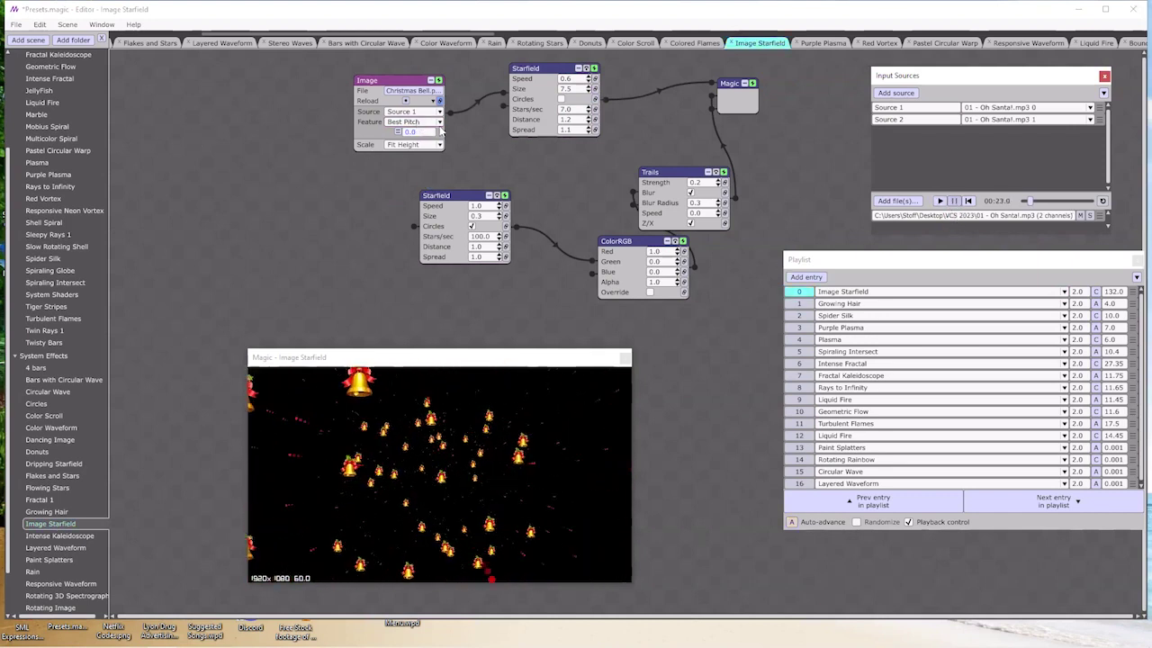
right_click(659, 93)
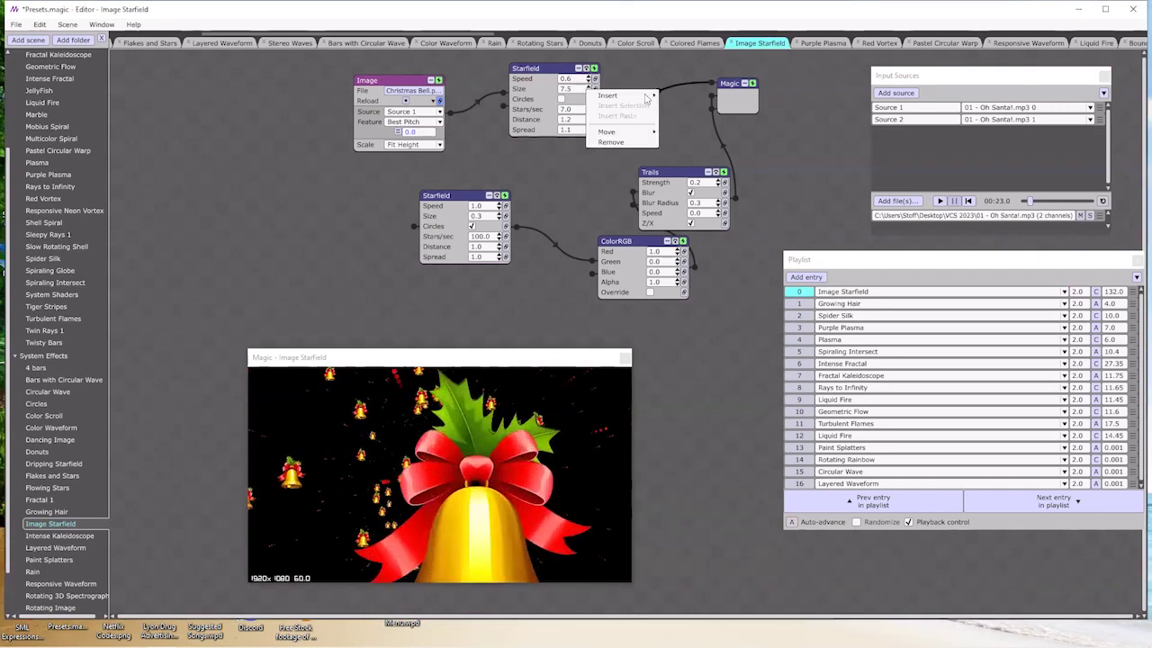
mouse_move(646, 96)
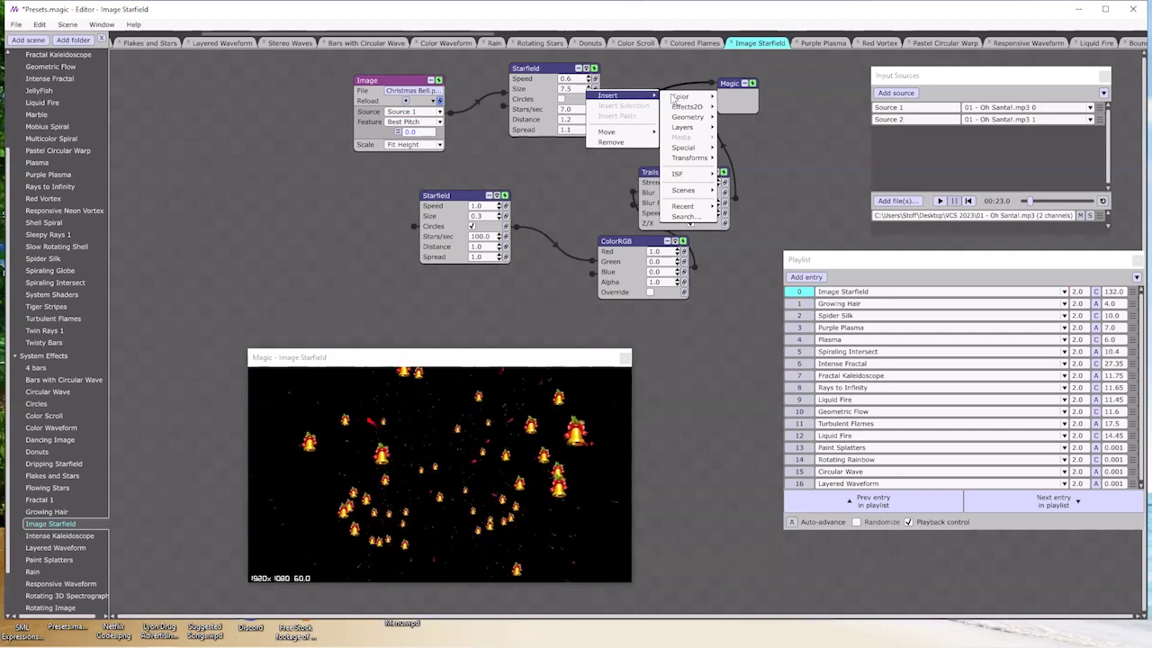
mouse_move(675, 129)
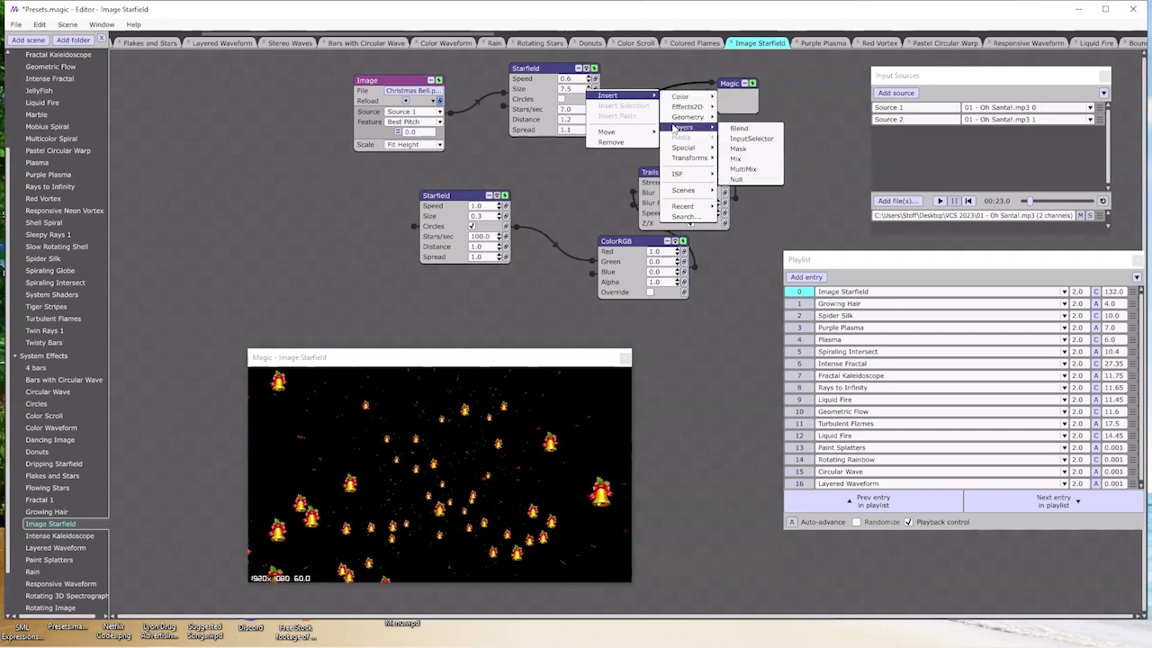
click(673, 91)
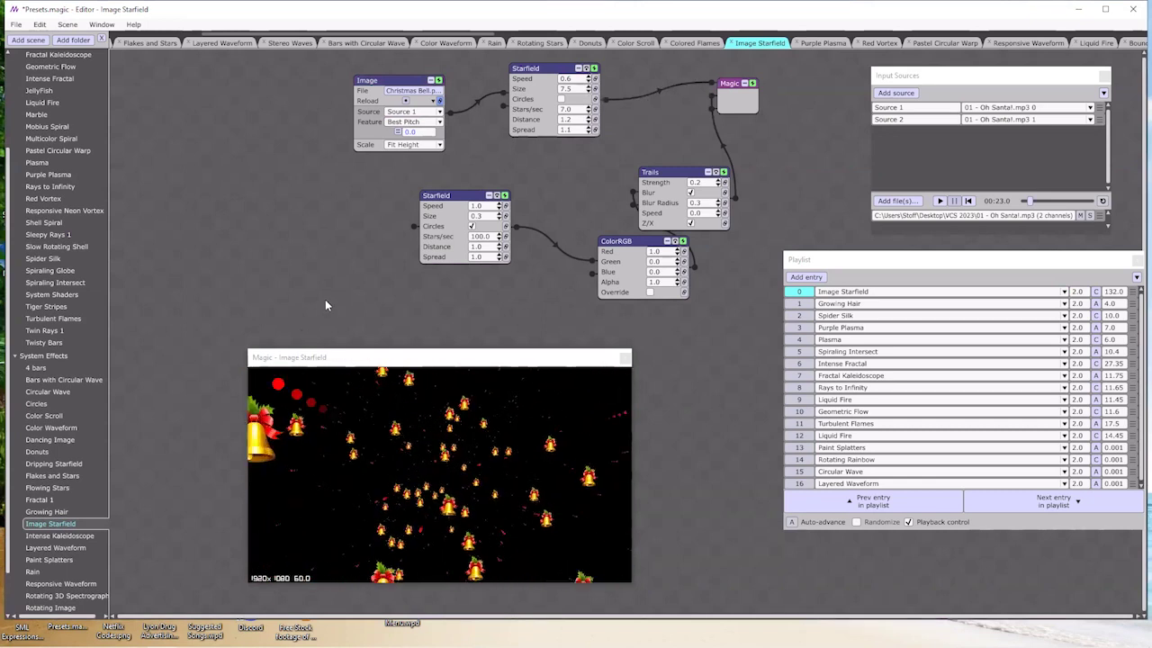
- Set both Green and Blue to 1.0 in the ColorRGB module to make the circle stars white
click(658, 261)
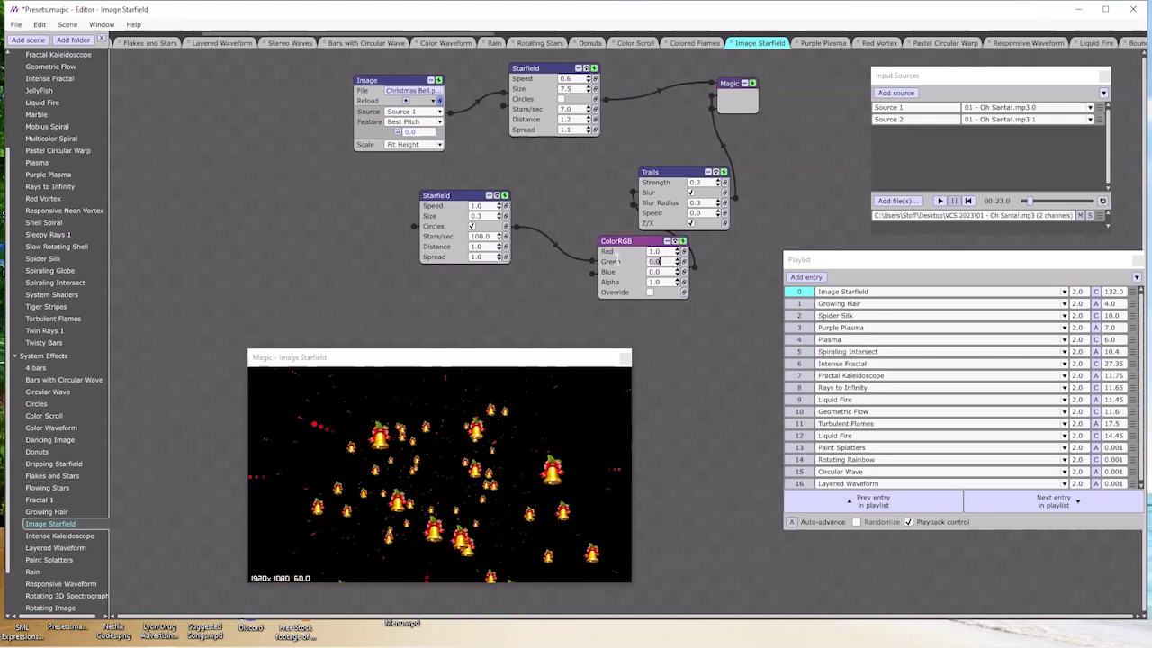
text(1)
click(656, 272)
text(1)
click(656, 281)
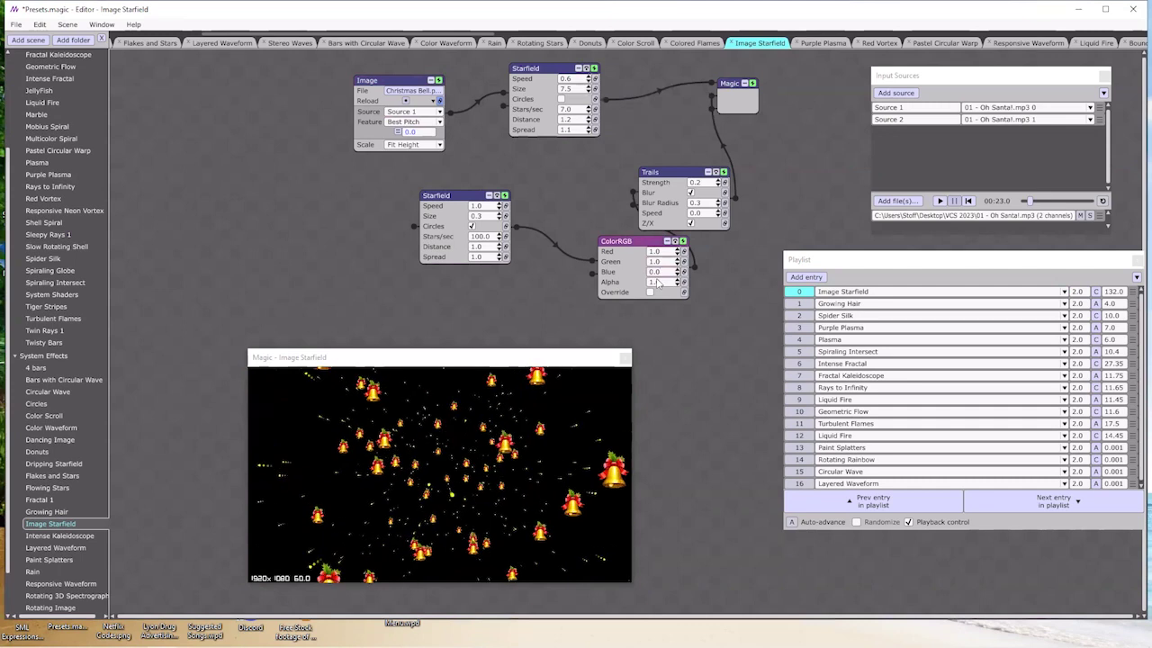
click(656, 272)
text(1)
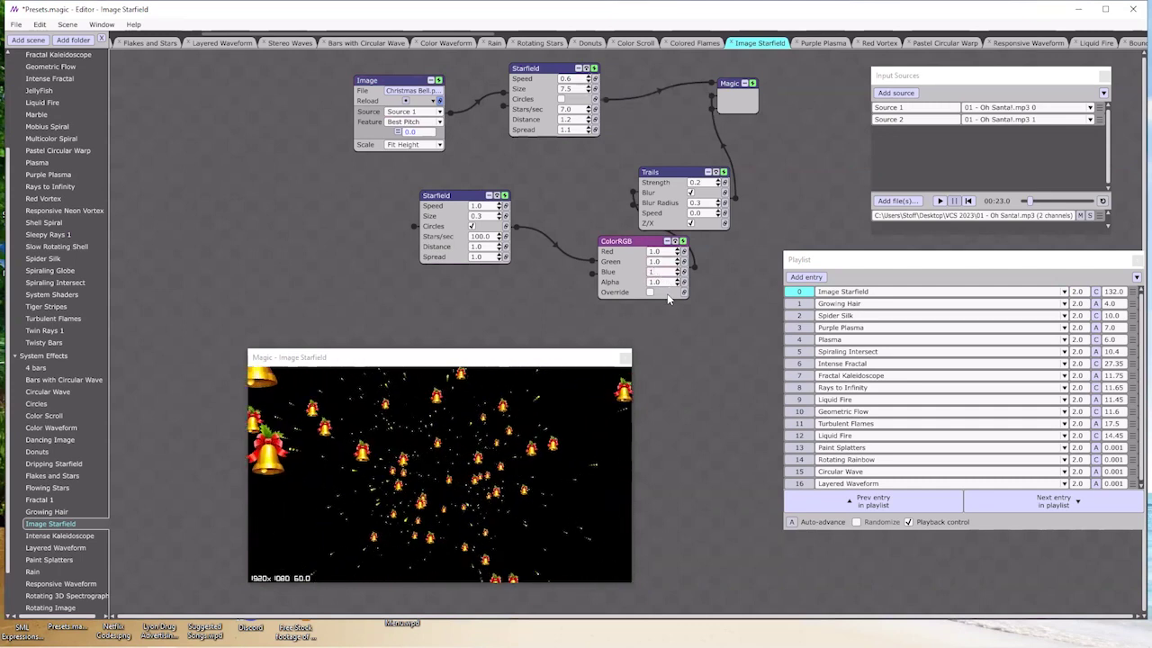
key(Return)
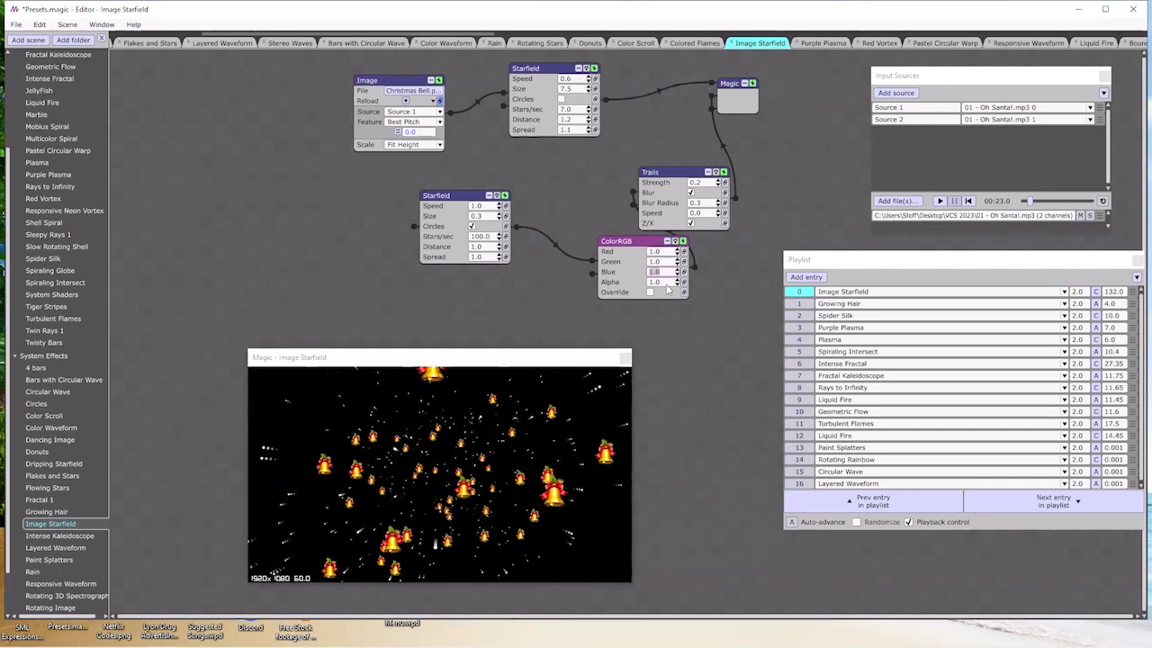
- Link the ColorRGB module's Red value to Source 1 with the Volume feature
click(683, 251)
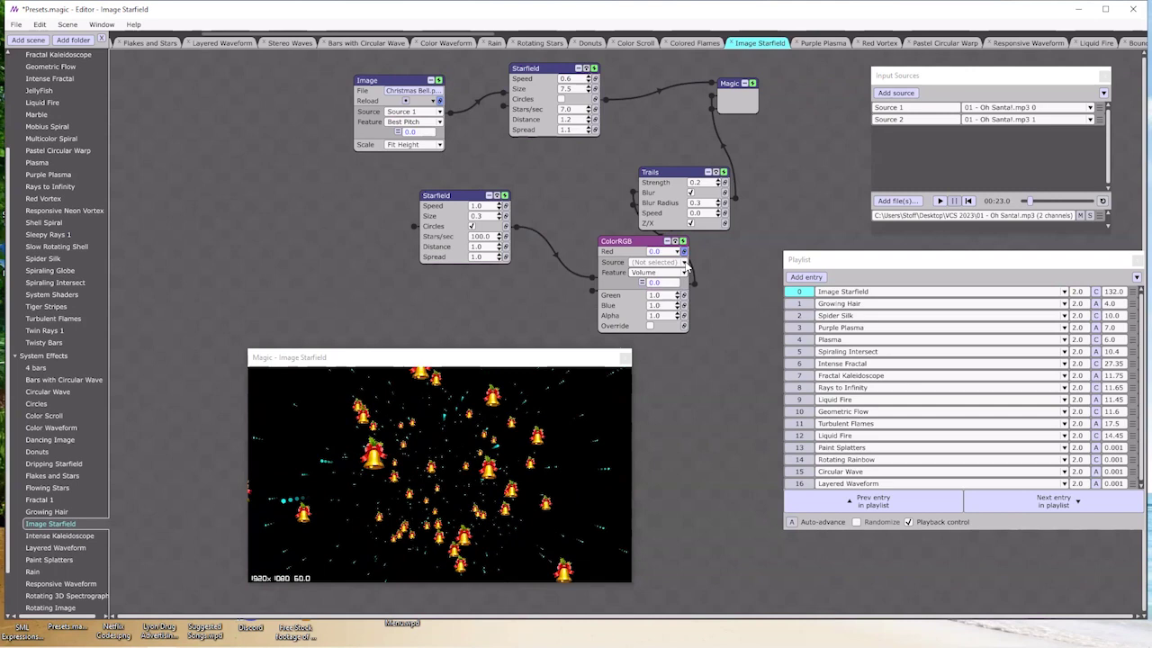
click(676, 262)
click(679, 283)
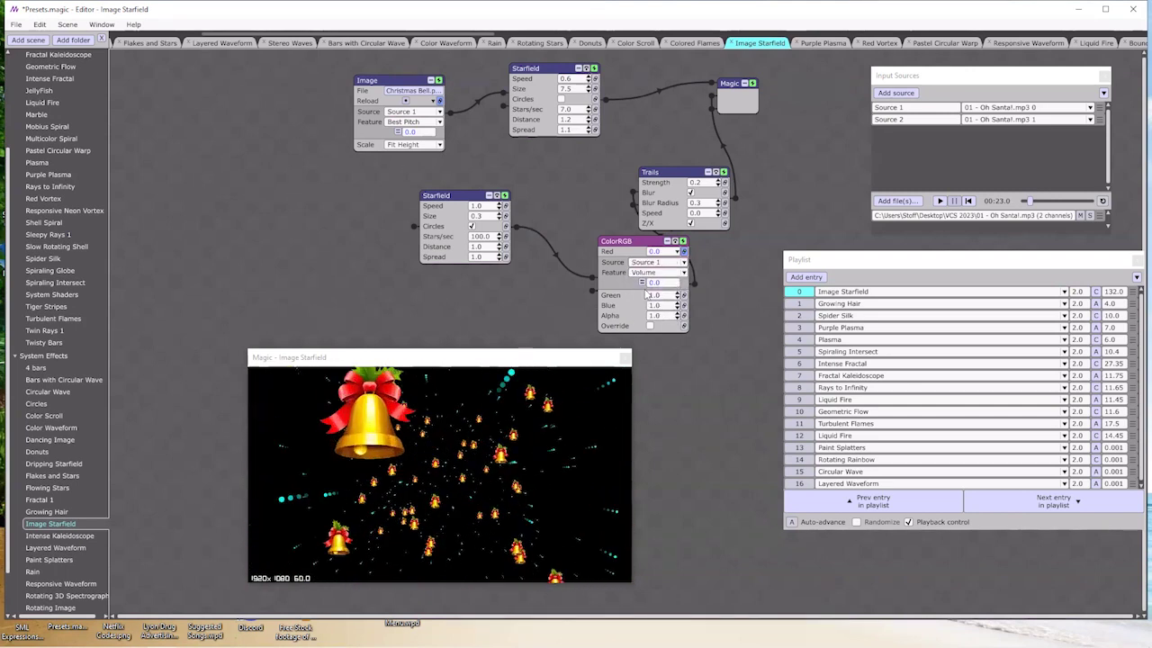
- Preview the Image Starfield scene with the music and reposition the preview window in the workspace
click(939, 200)
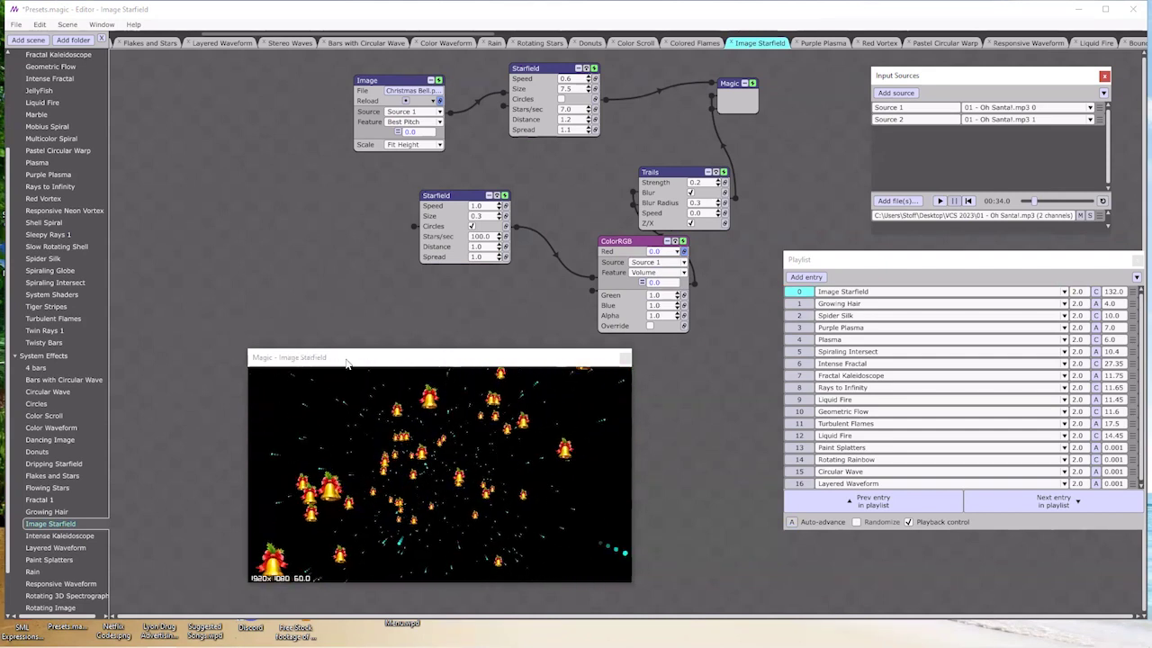
drag(346, 363, 253, 303)
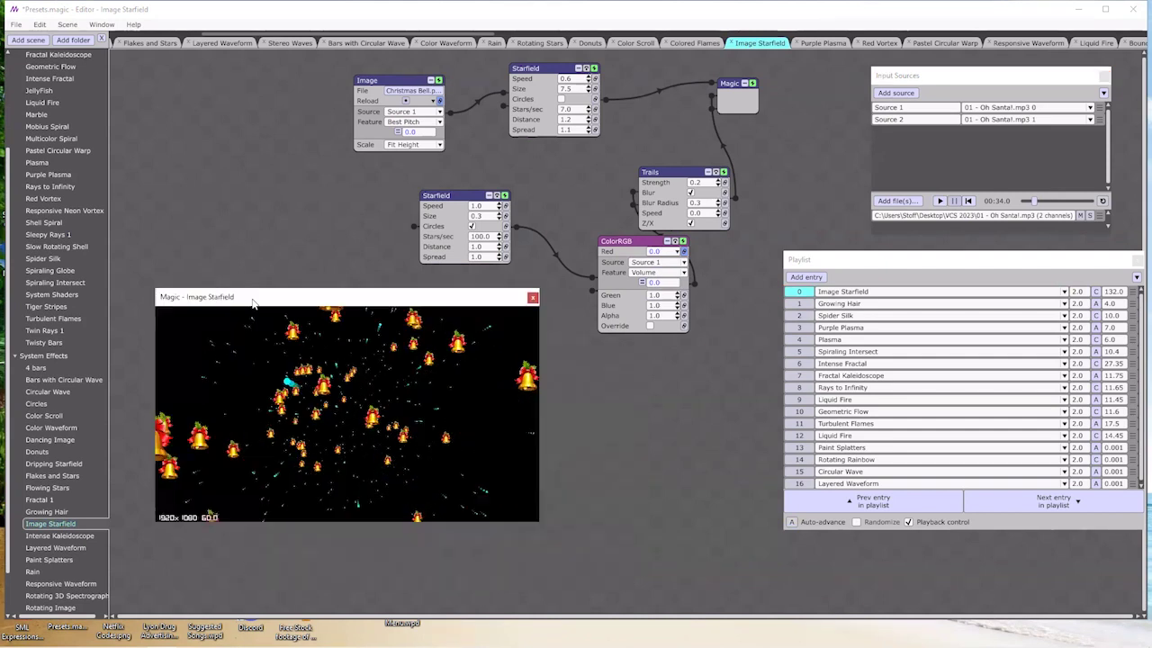
click(15, 24)
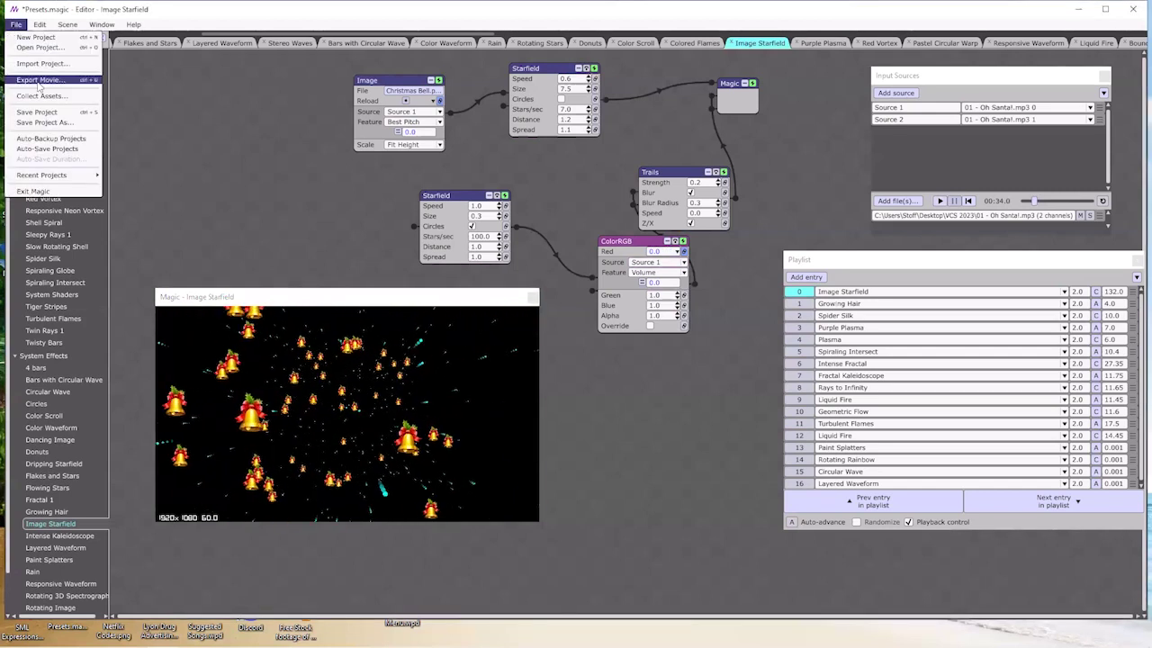
click(218, 128)
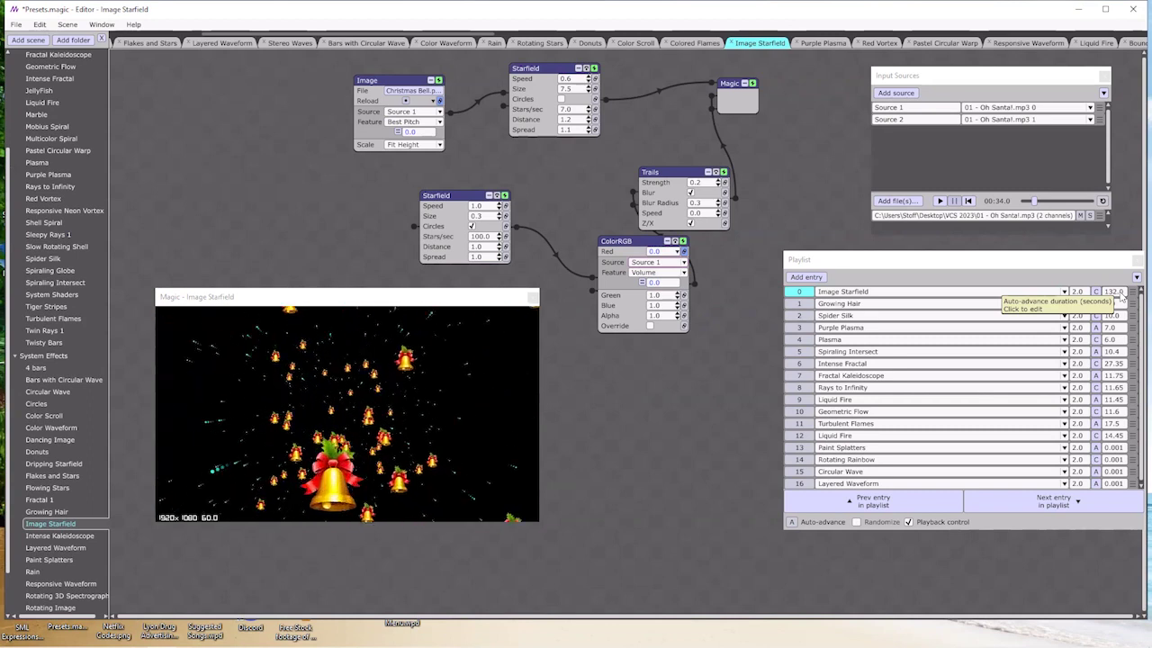
- Play the music and preview the Spider Silk scene from playlist entry 2, then pause playback
click(800, 317)
click(835, 315)
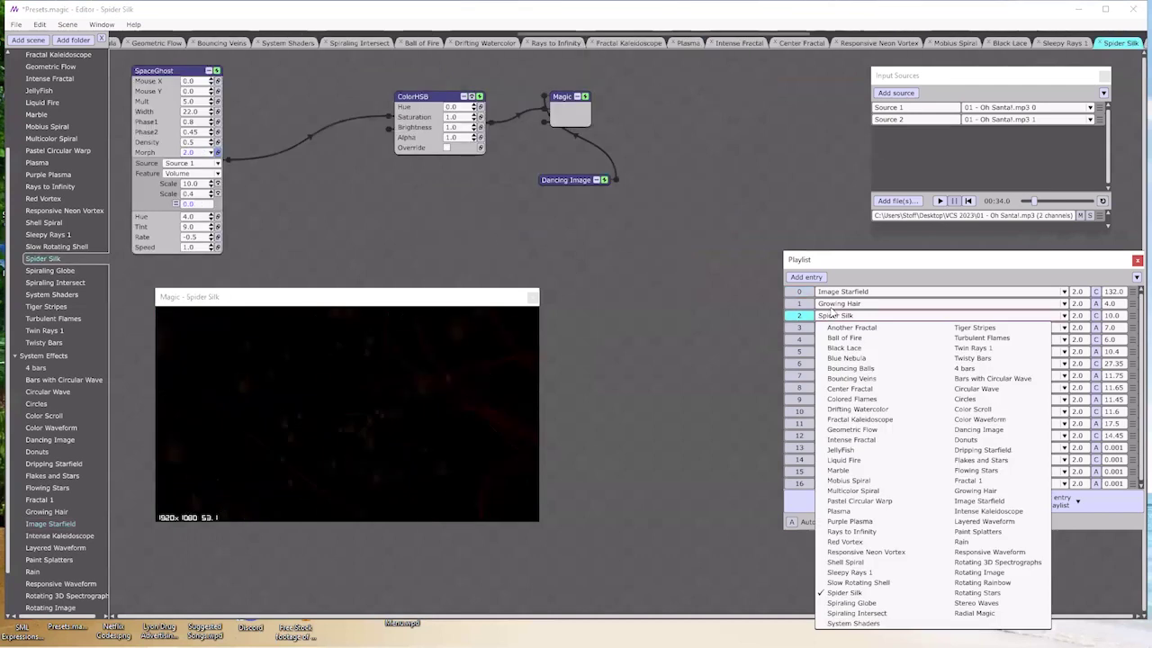
click(835, 315)
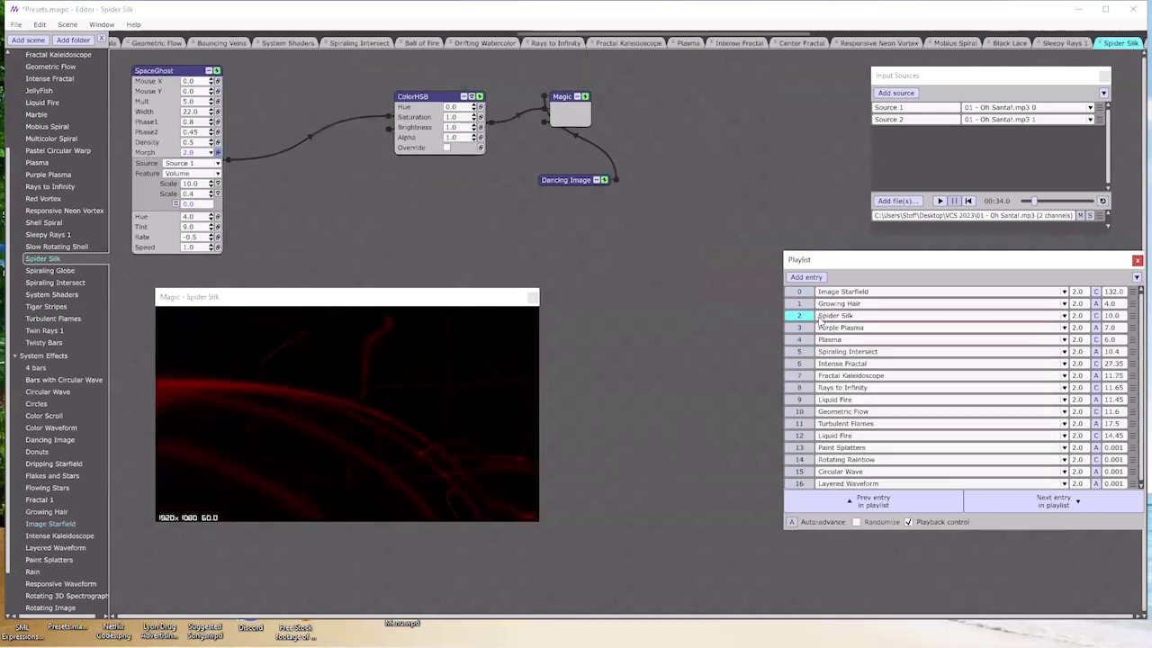
click(940, 202)
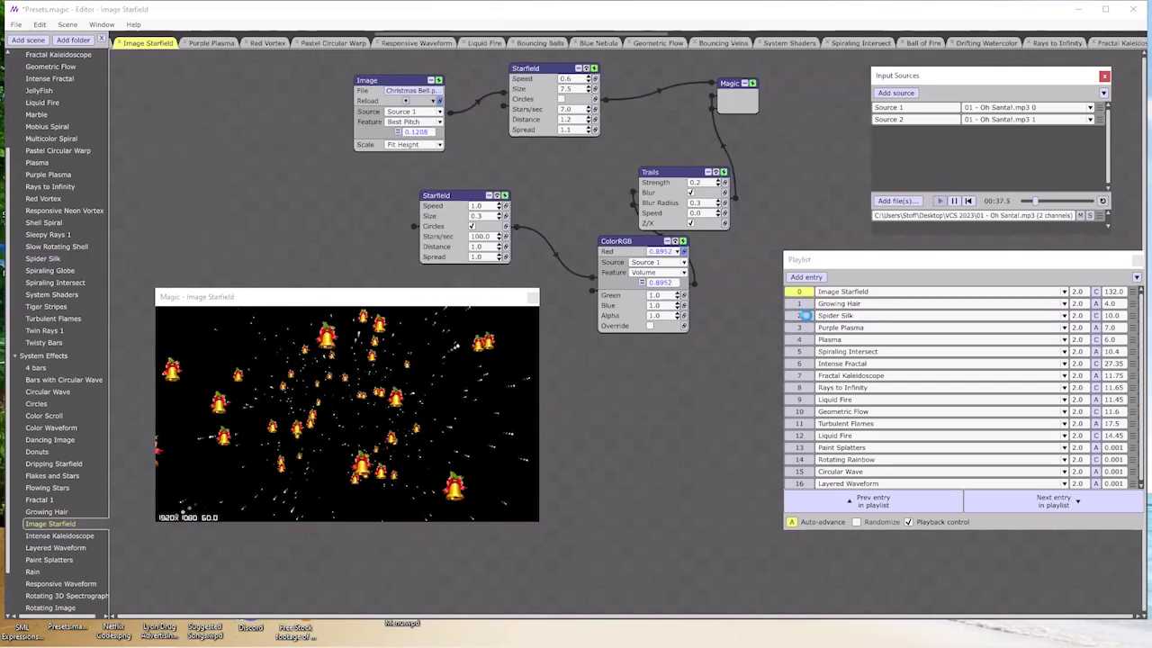
click(799, 316)
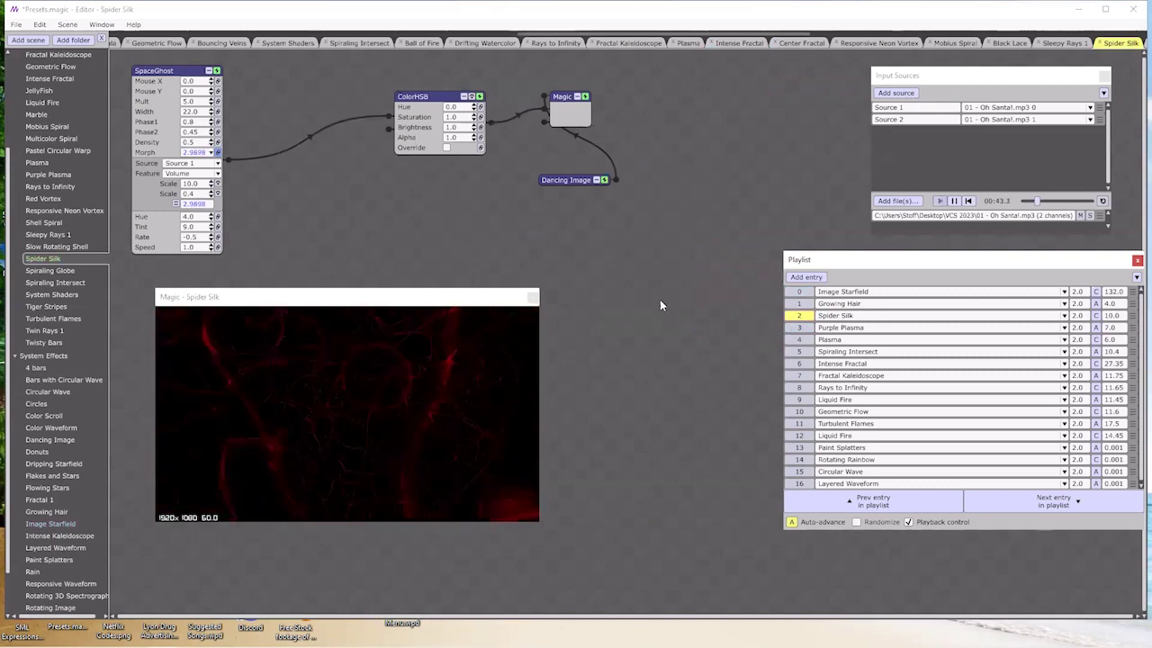
click(908, 167)
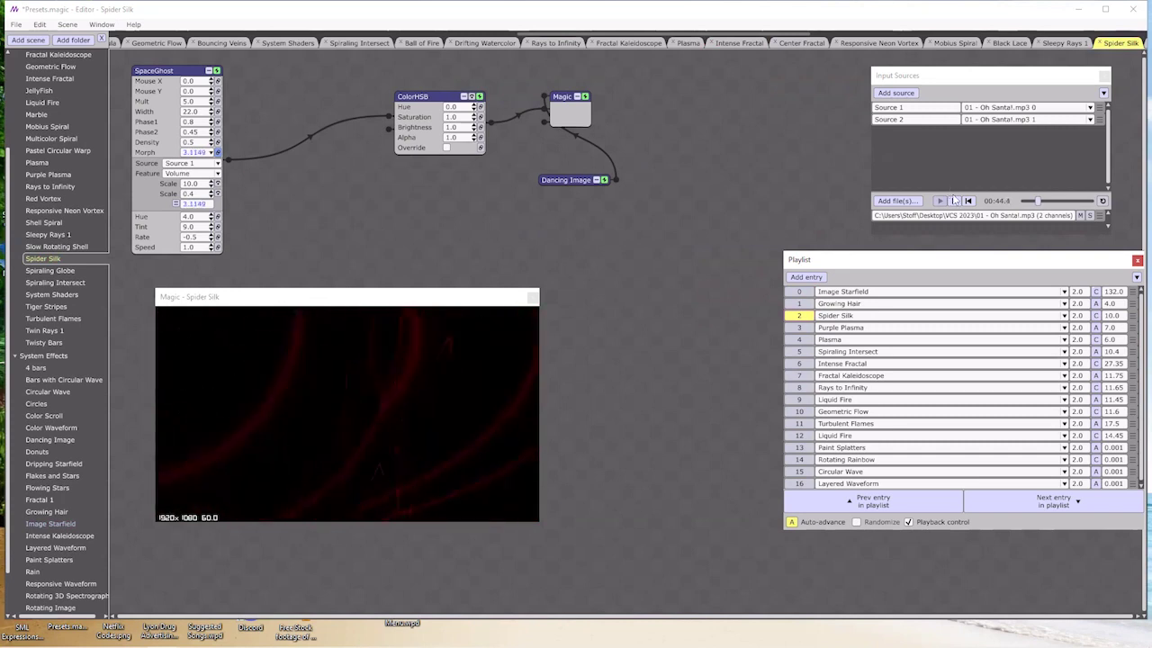
- Open the Fractal Kaleidoscope scene in the editor and shift its KaliFractaleidoscope node slightly
click(841, 378)
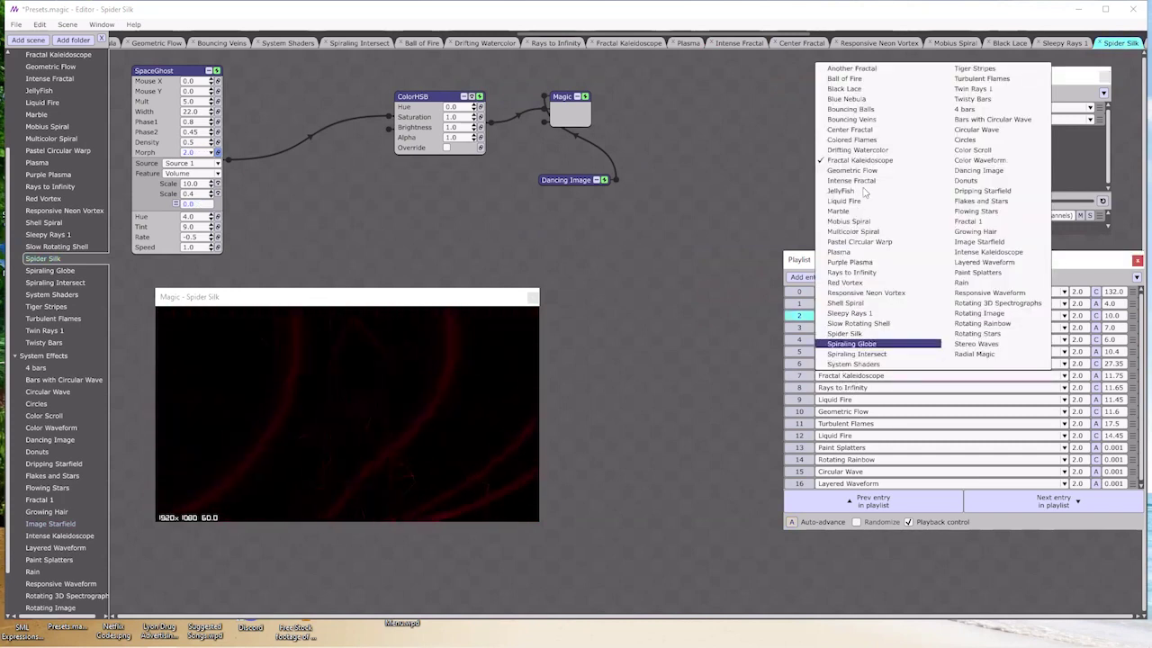
click(826, 376)
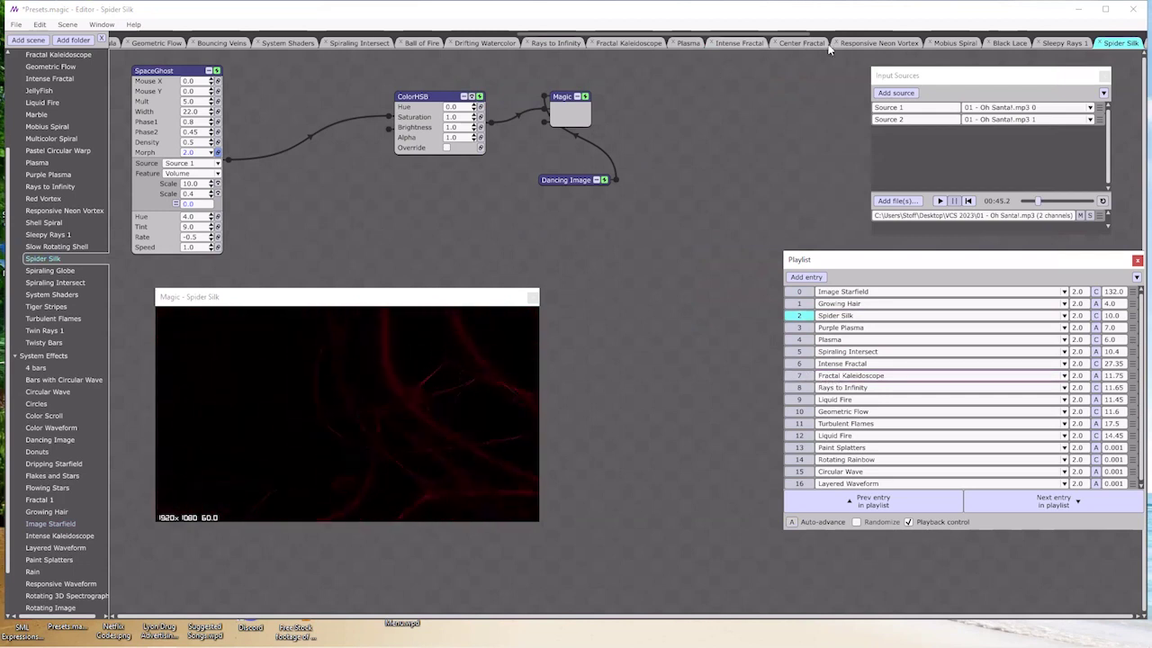
click(621, 45)
drag(327, 76, 312, 70)
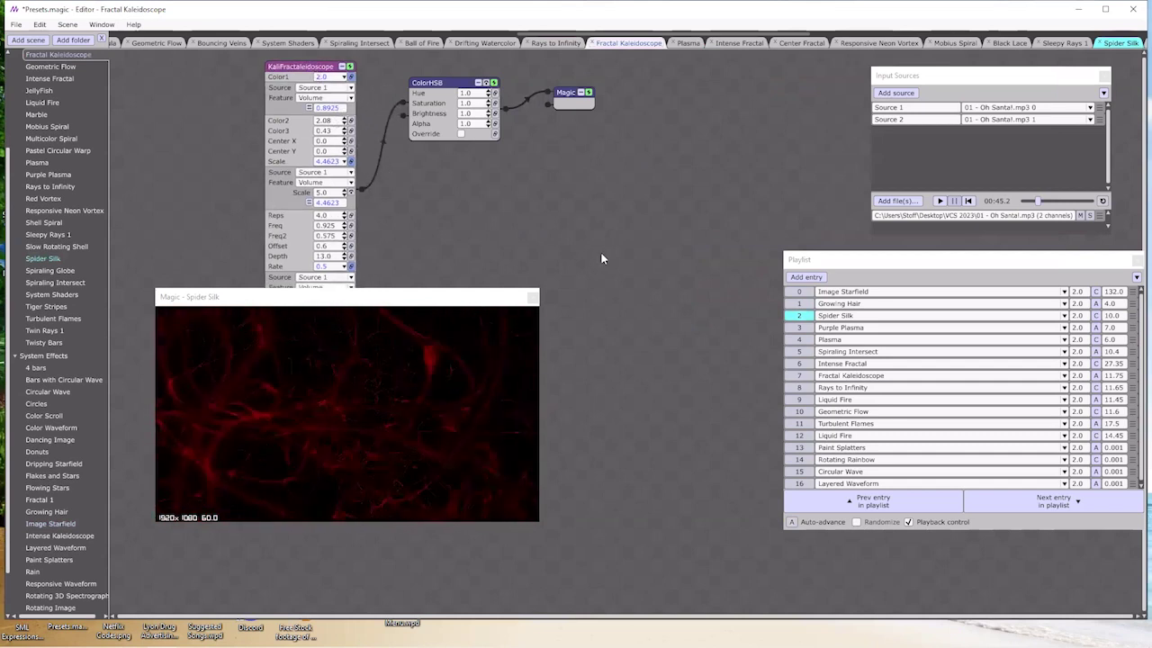
- Preview the Fractal Kaleidoscope playlist entry 7 with the music playing and pause the playback
click(799, 375)
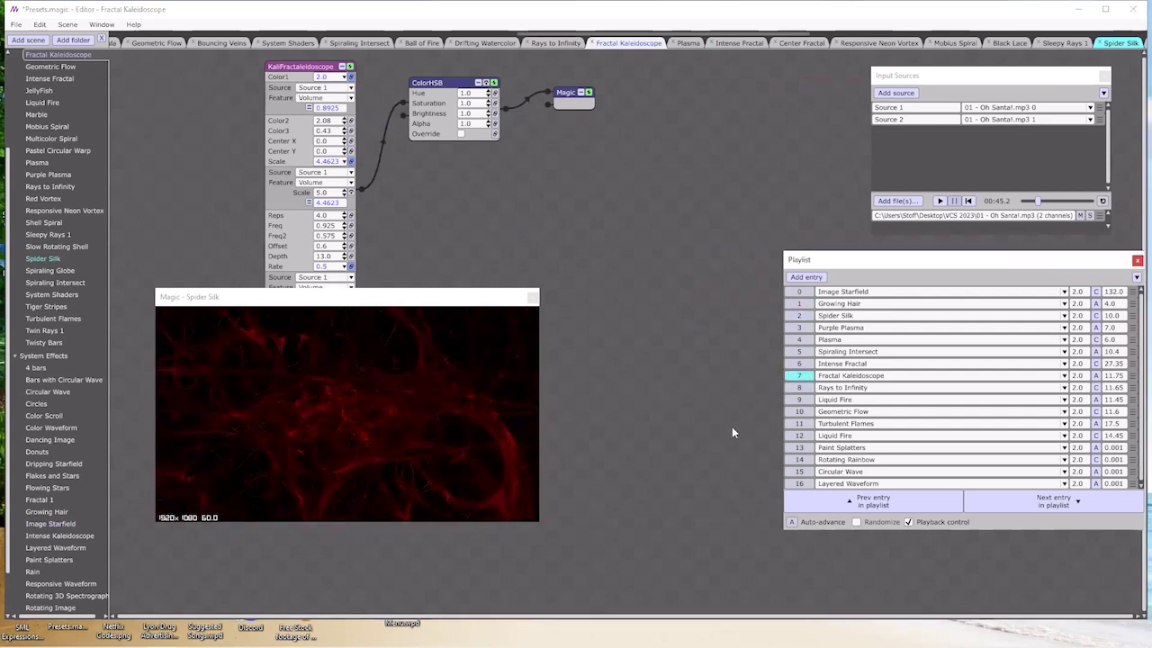
click(940, 201)
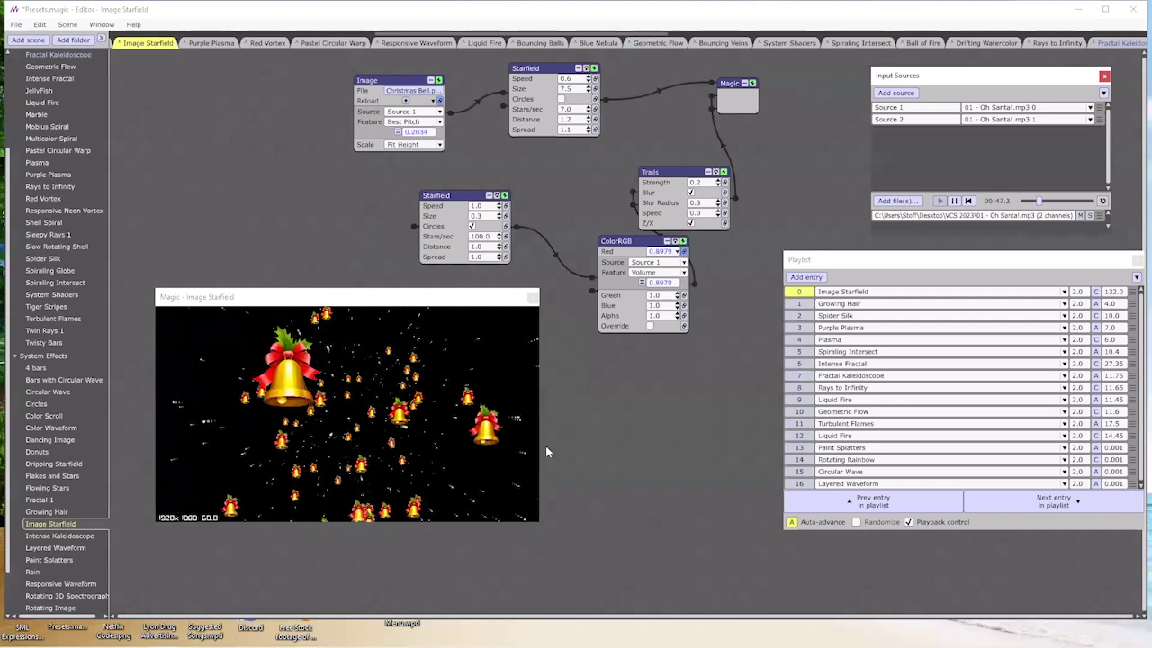
click(808, 376)
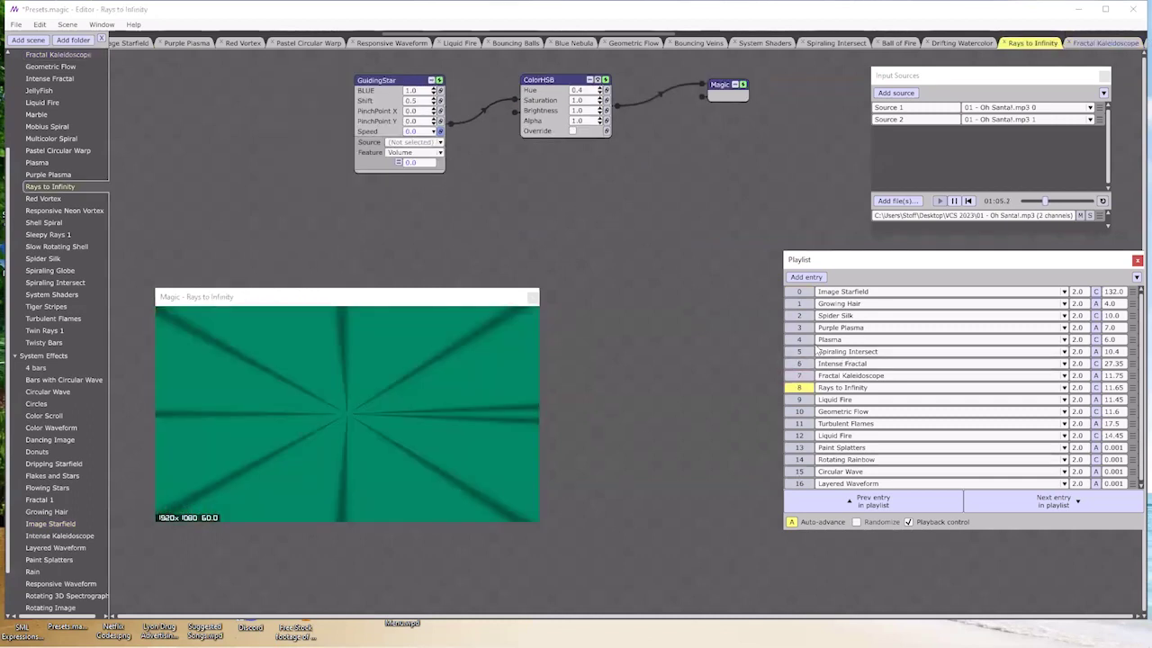
click(954, 201)
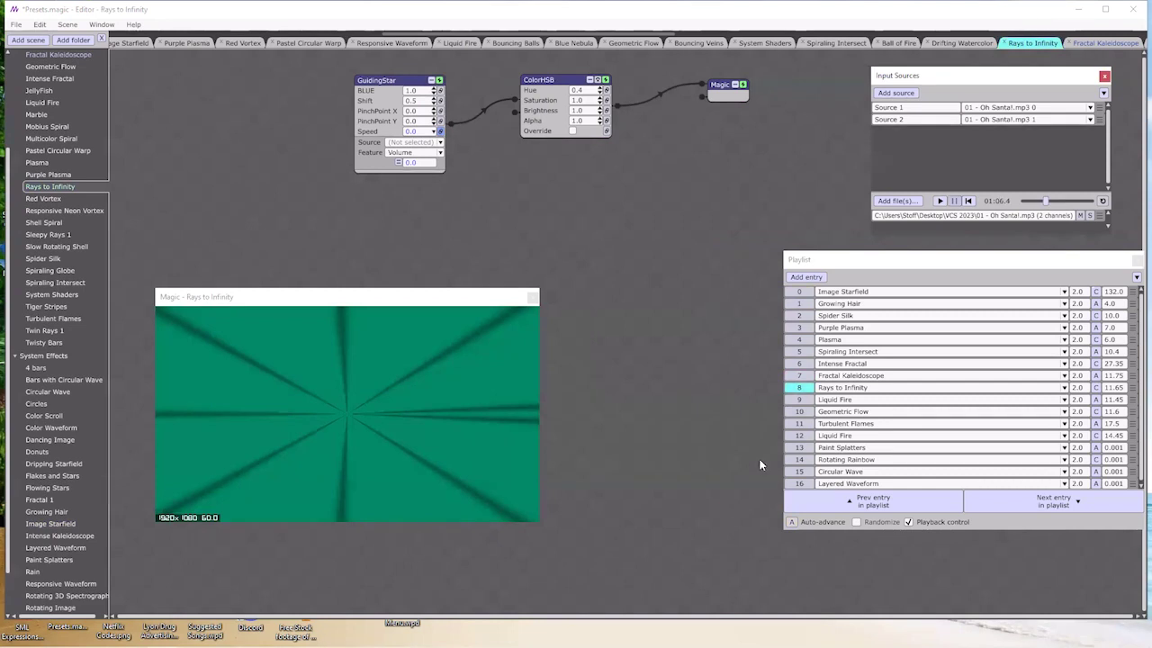
- Browse the scene list and open the Another Fractal scene from the Shaders folder
click(849, 462)
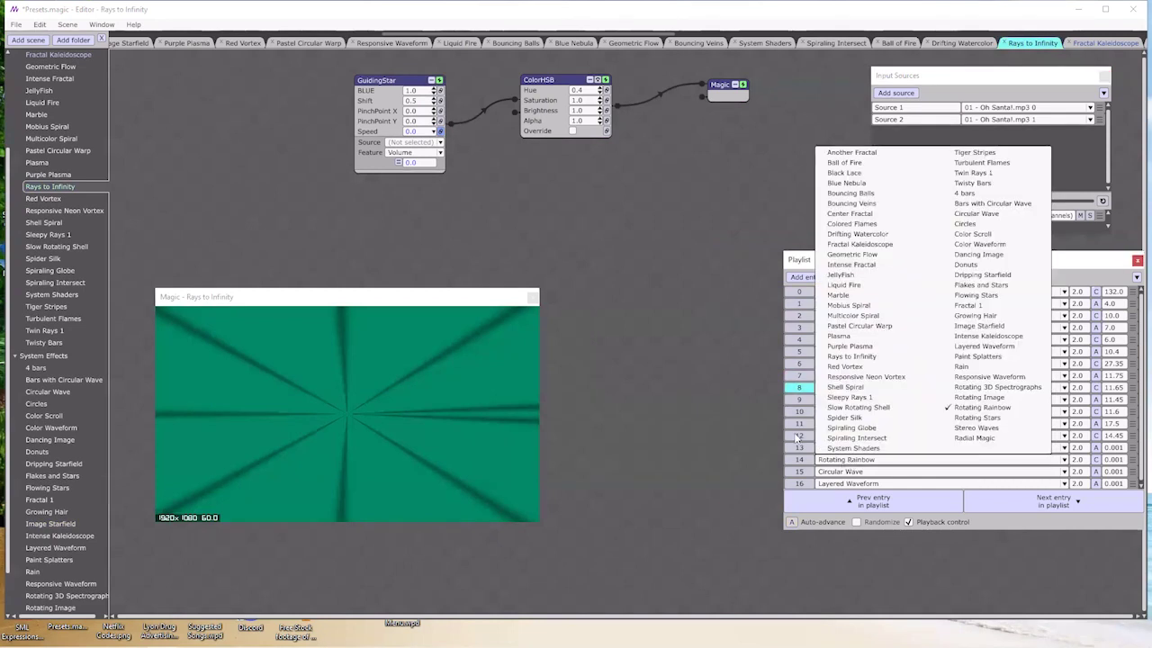
click(491, 582)
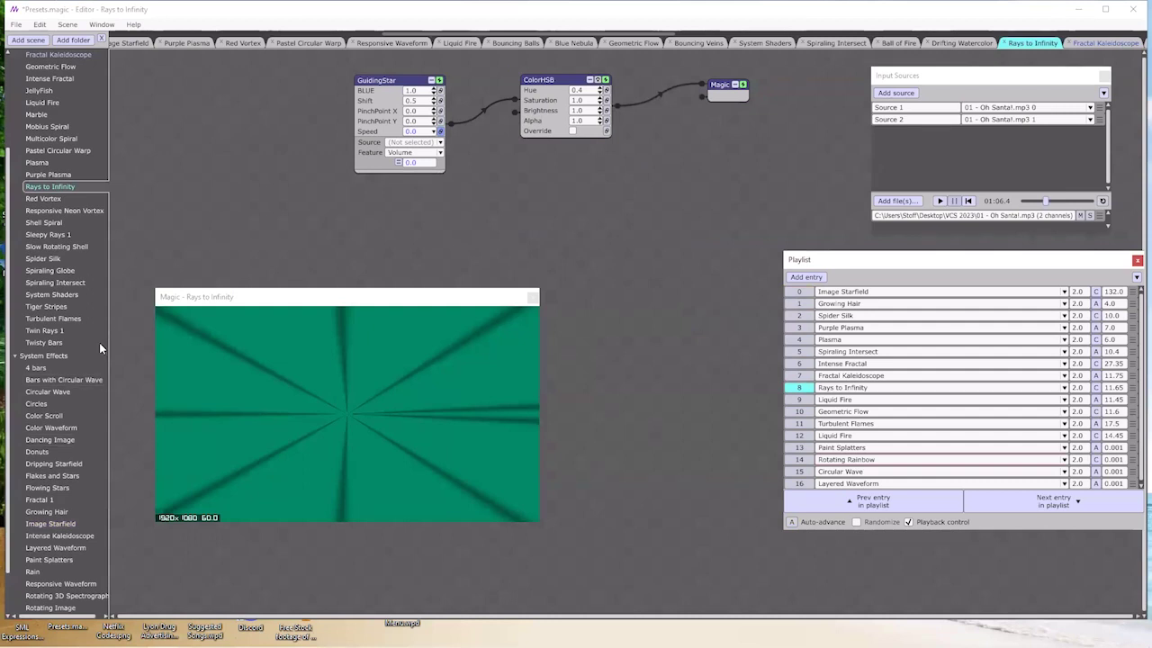
scroll(95, 387, down, 1)
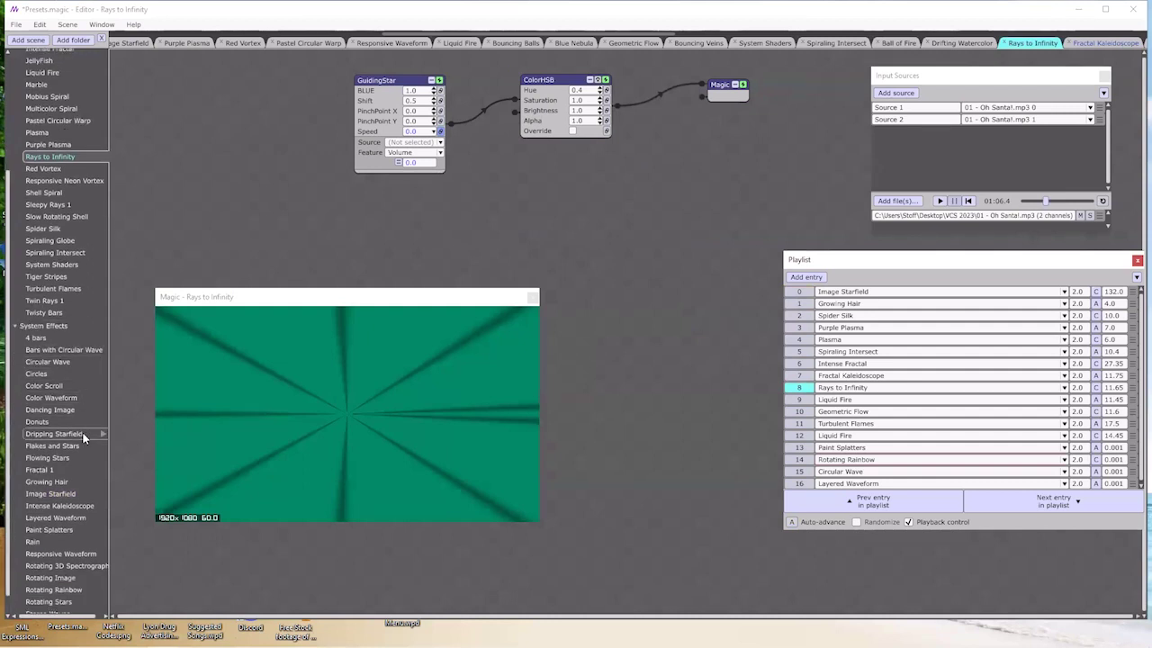
scroll(83, 434, up, 4)
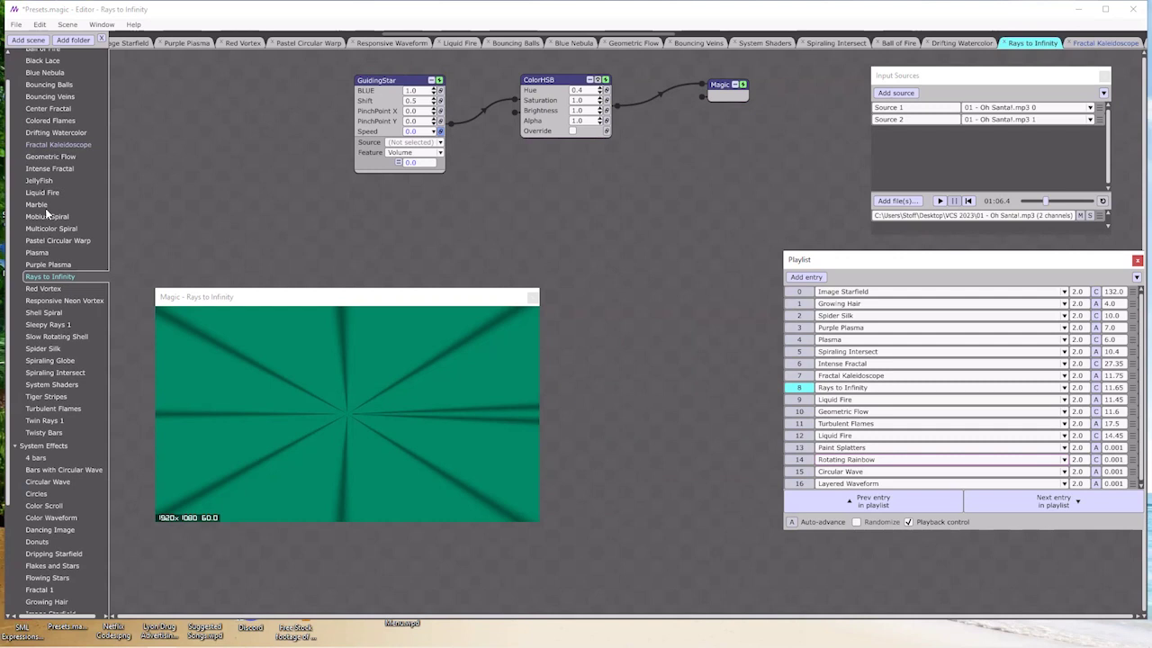
scroll(63, 112, up, 2)
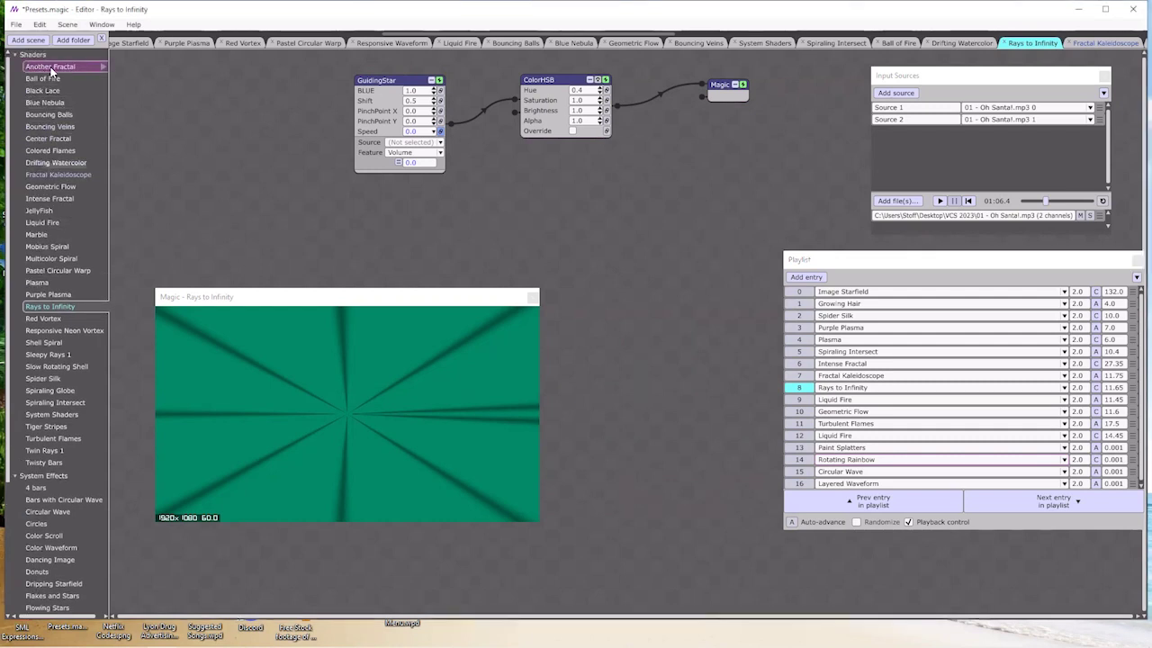
click(63, 66)
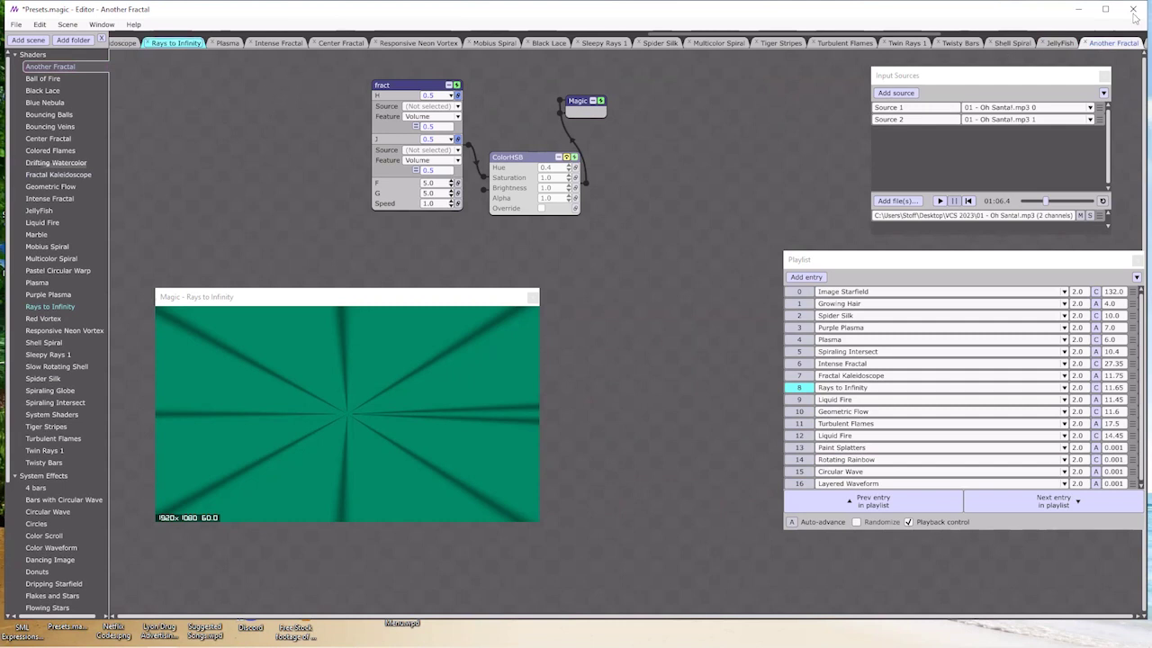
- Set the audio source of both the H and J parameters on the fract node to Source 1
click(457, 107)
key(Return)
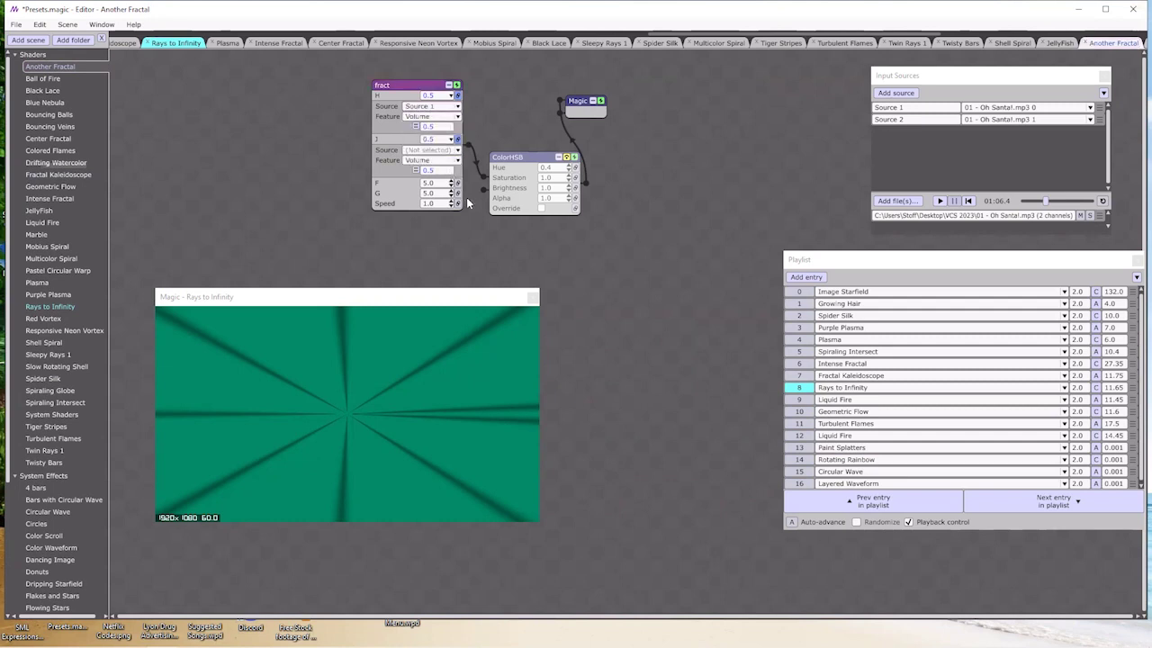
click(457, 149)
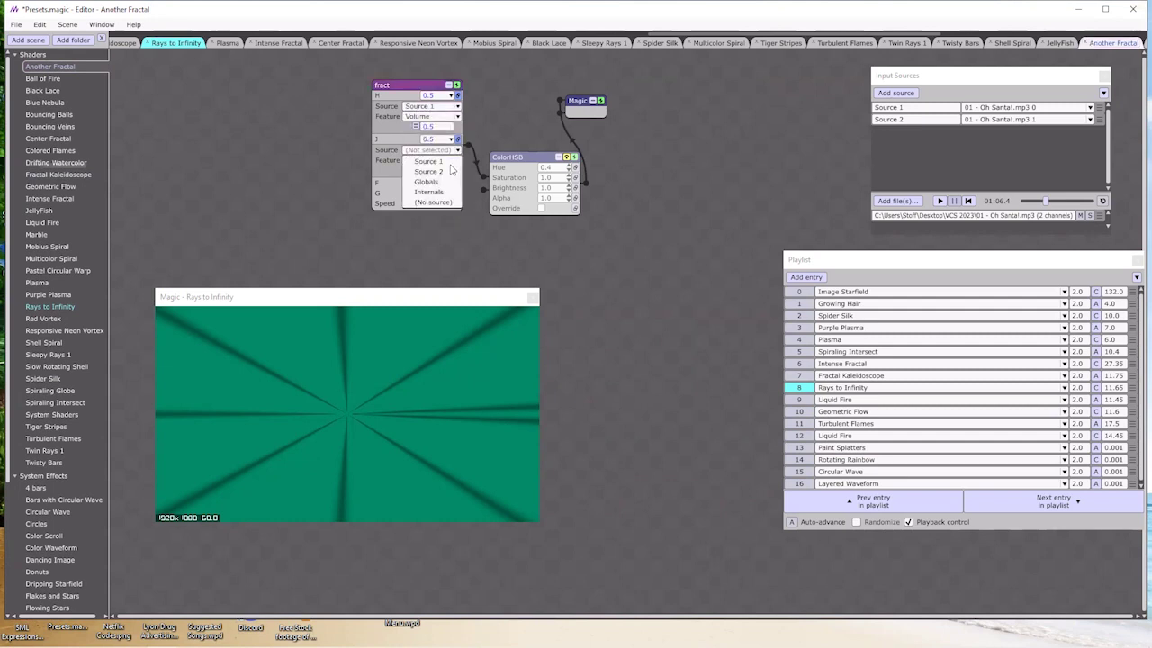
key(Return)
- Assign the Another Fractal scene to playlist entry 0 and preview it with the music
click(940, 202)
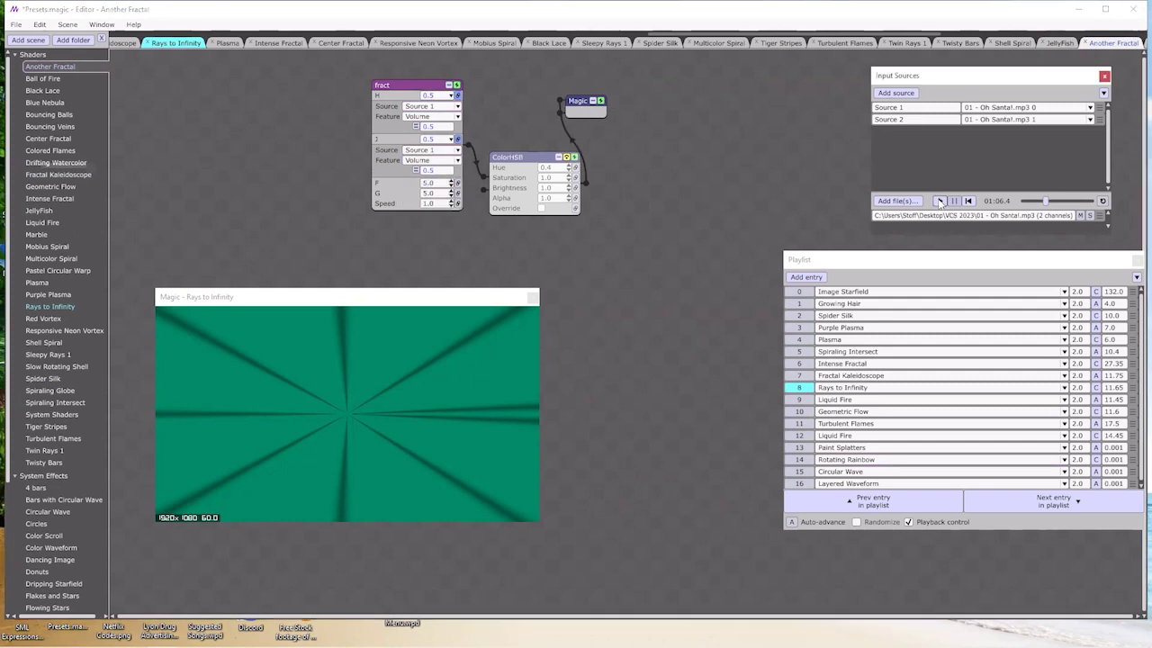
click(832, 292)
click(831, 306)
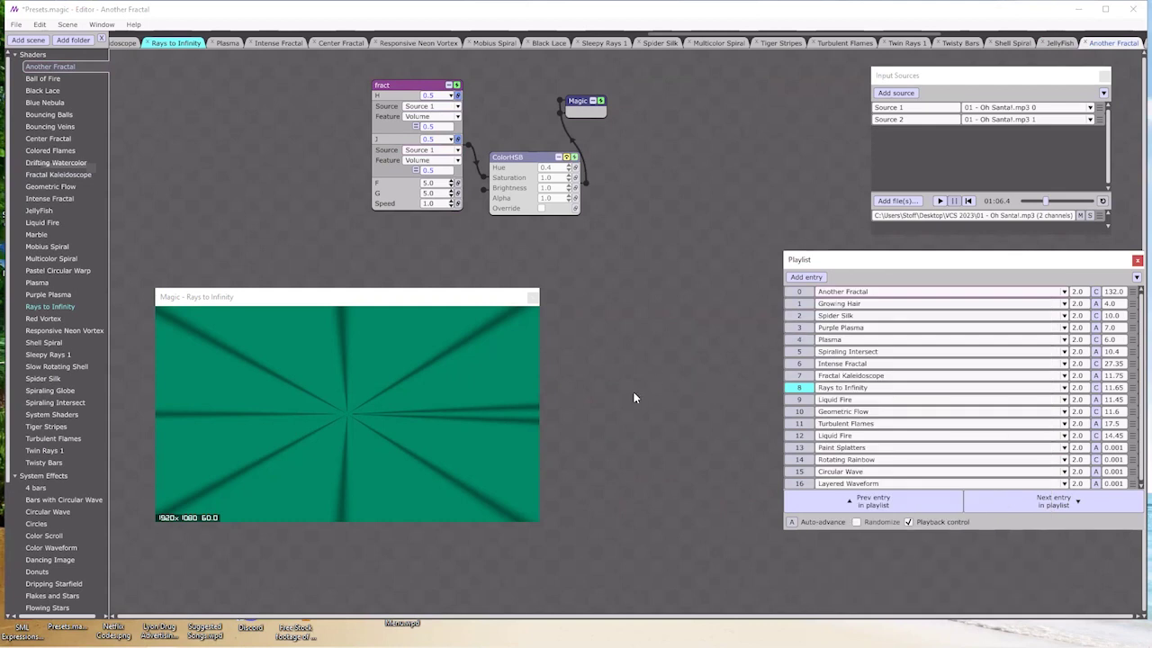
click(940, 201)
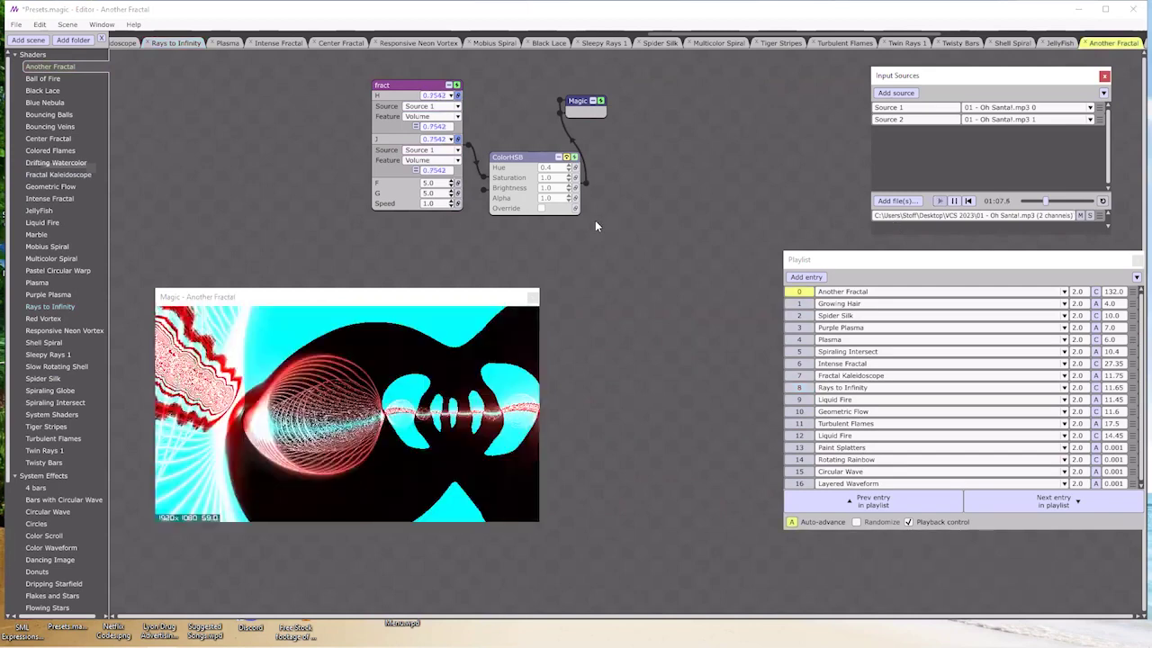
click(659, 197)
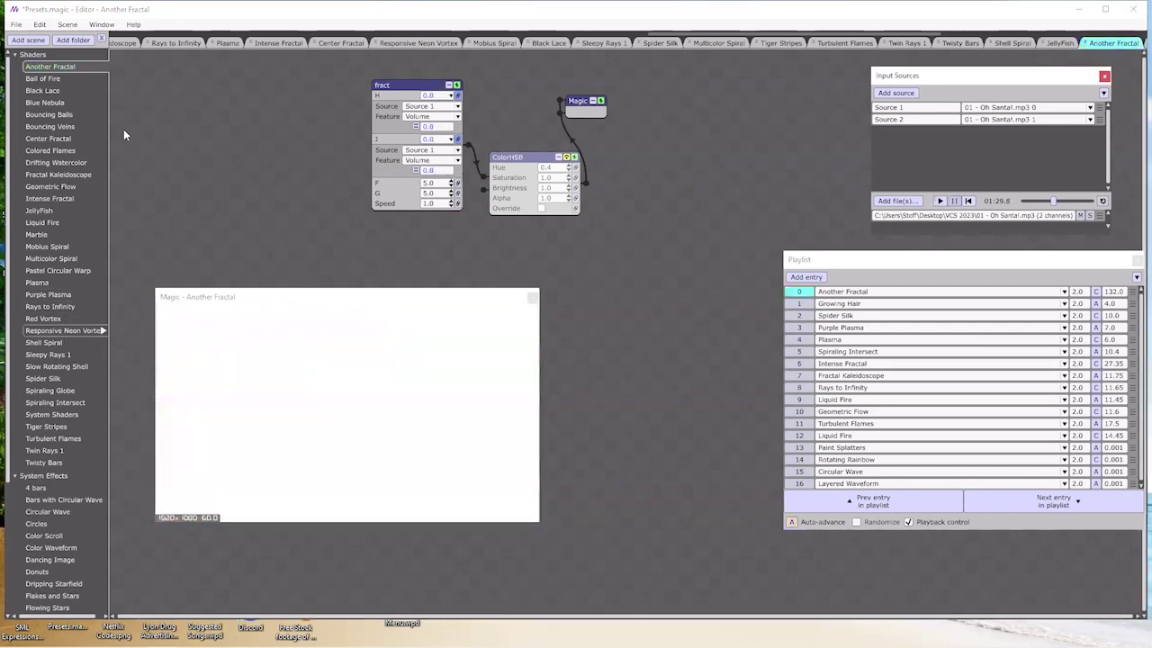
- View the Magic Music Visuals website in the browser and return to the Magic editor
click(134, 25)
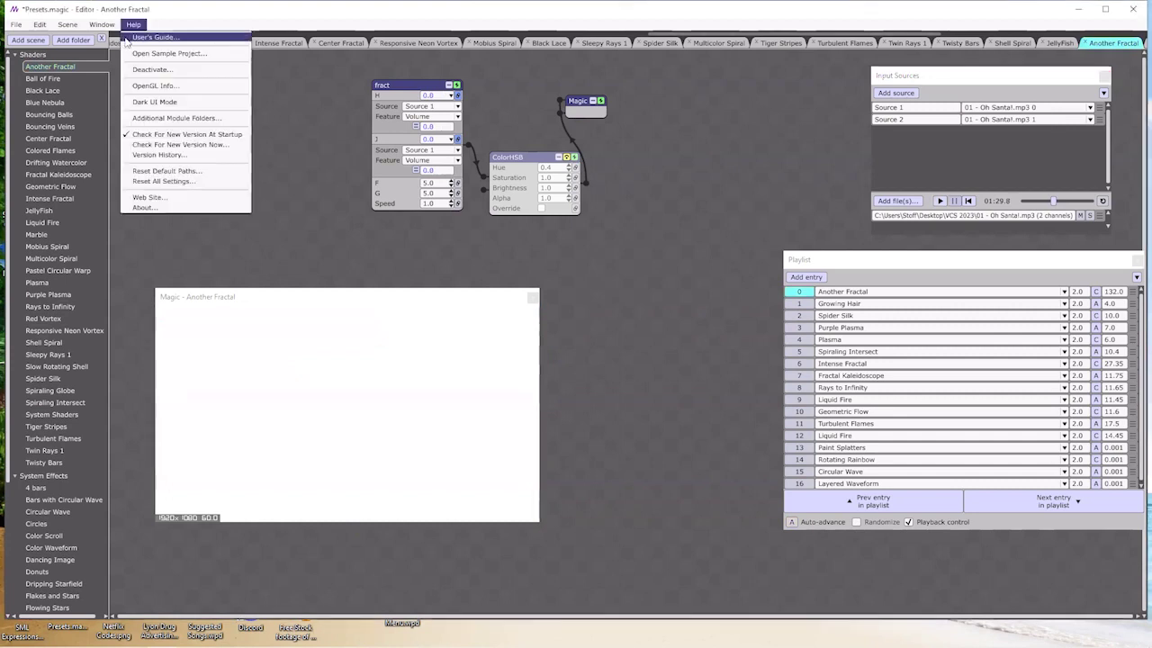
click(150, 198)
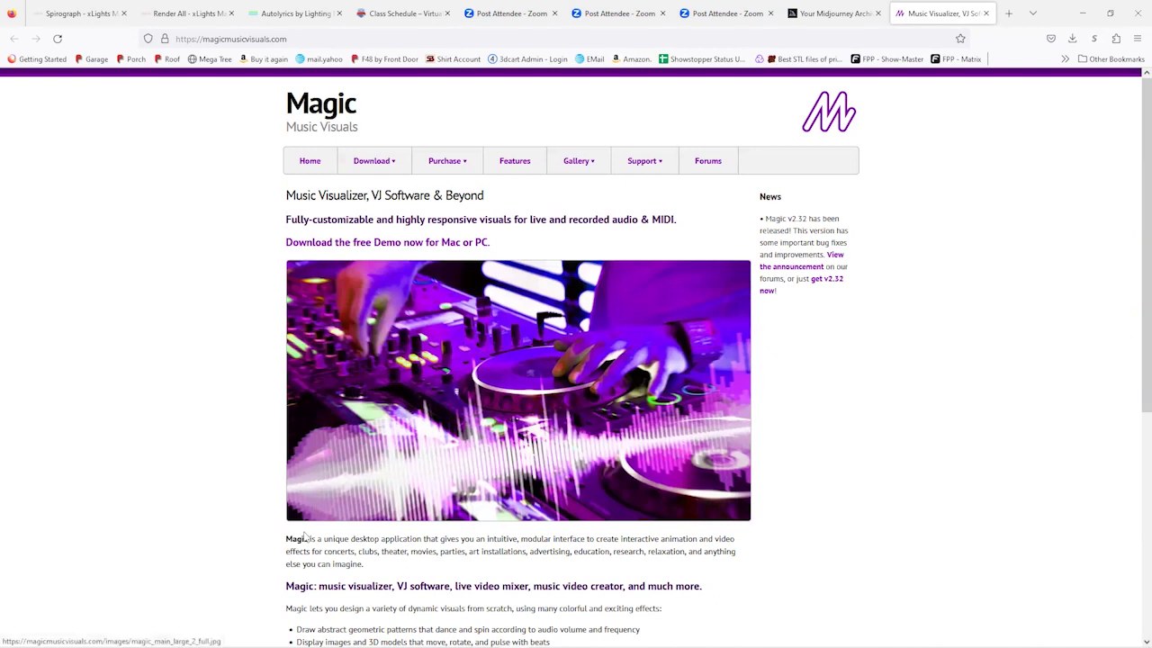
key(alt+Tab)
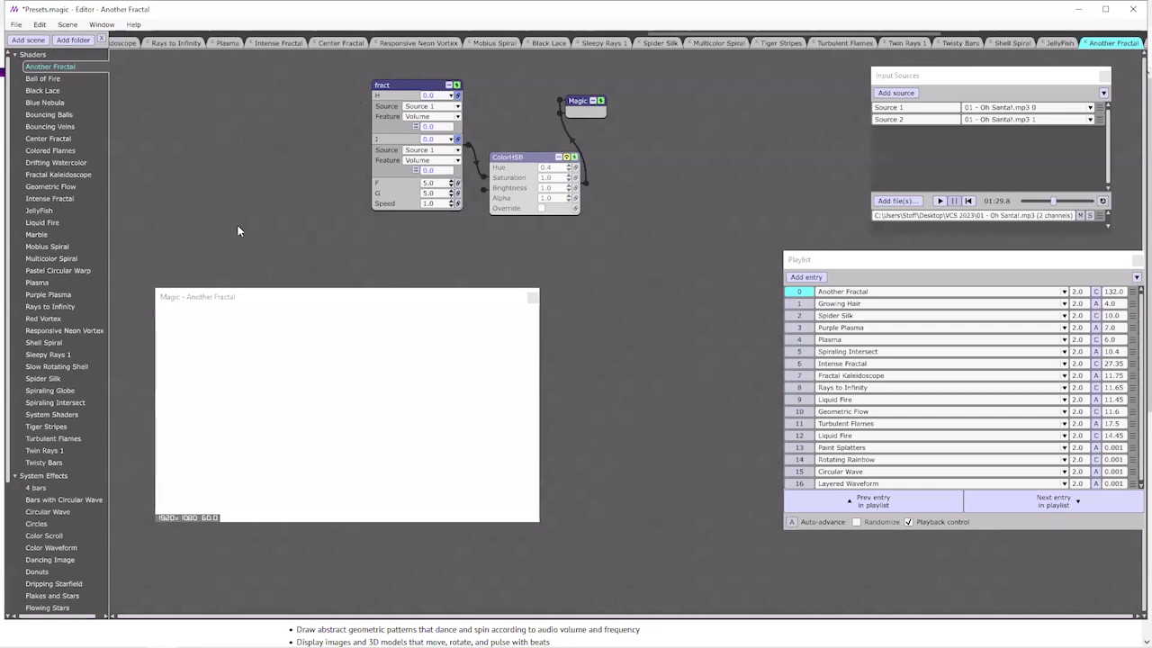
- Open the Rotating Rainbow scene from the System Effects folder and assign it to playlist entry 0
scroll(72, 278, down, 5)
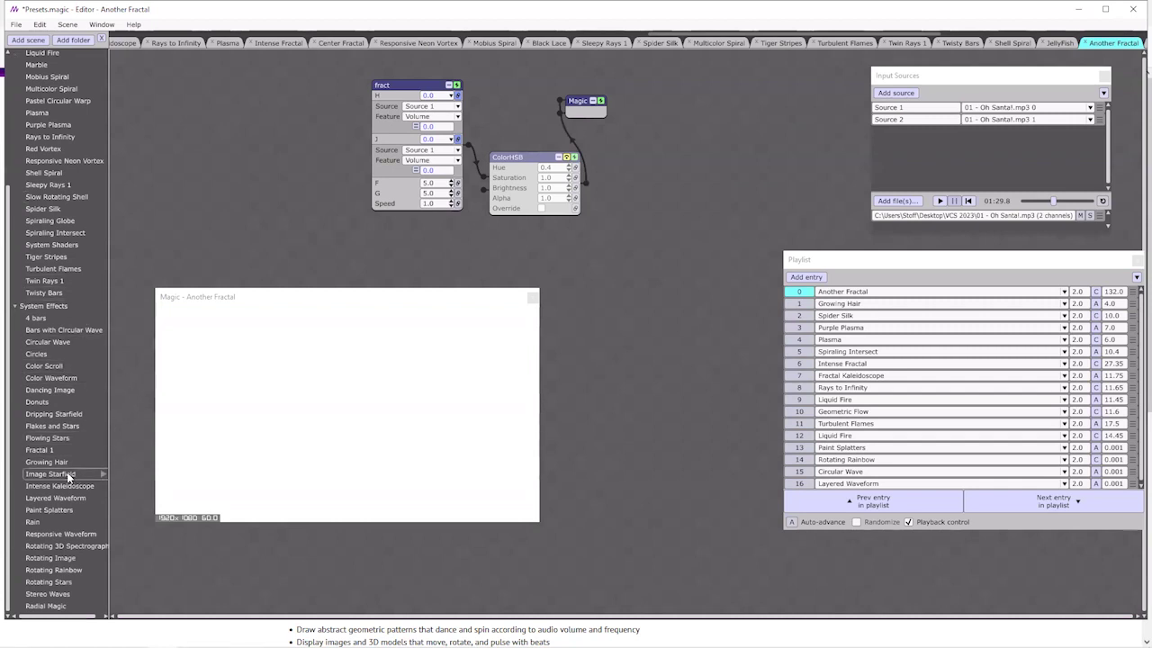
double_click(67, 571)
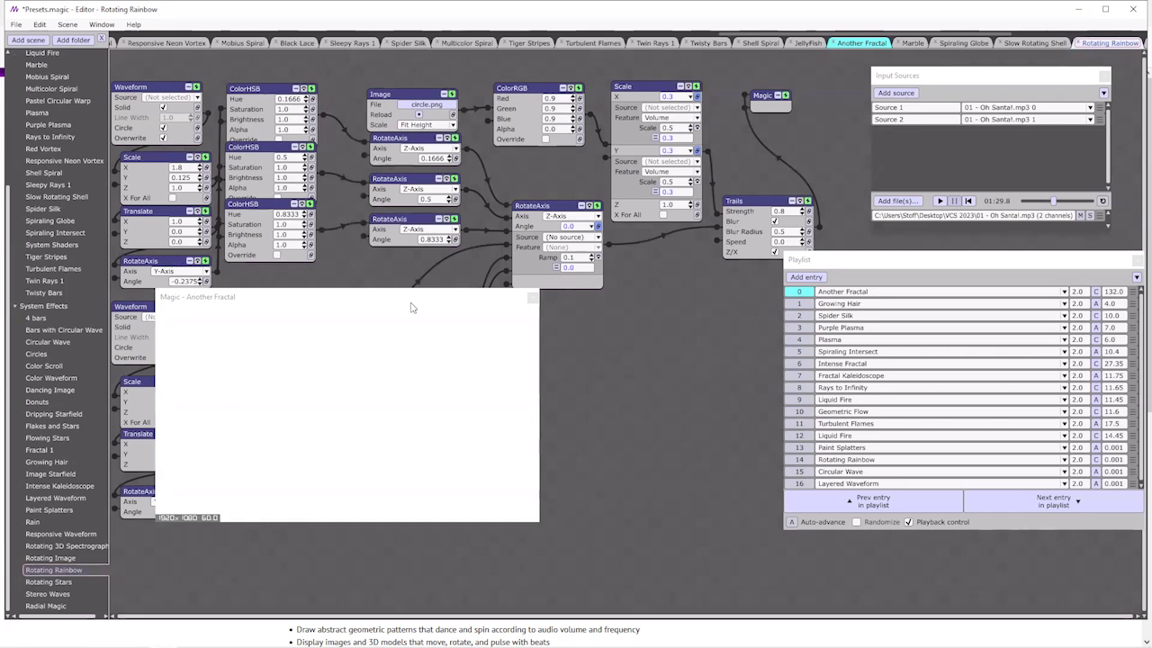
drag(410, 297, 504, 348)
click(927, 291)
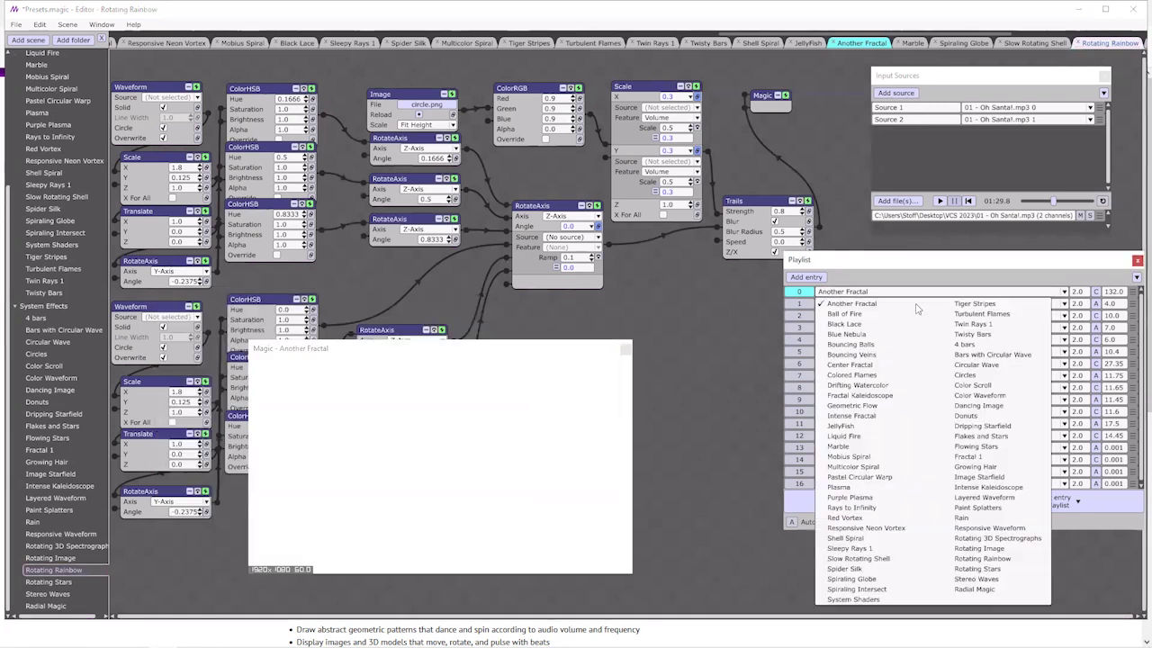
click(982, 558)
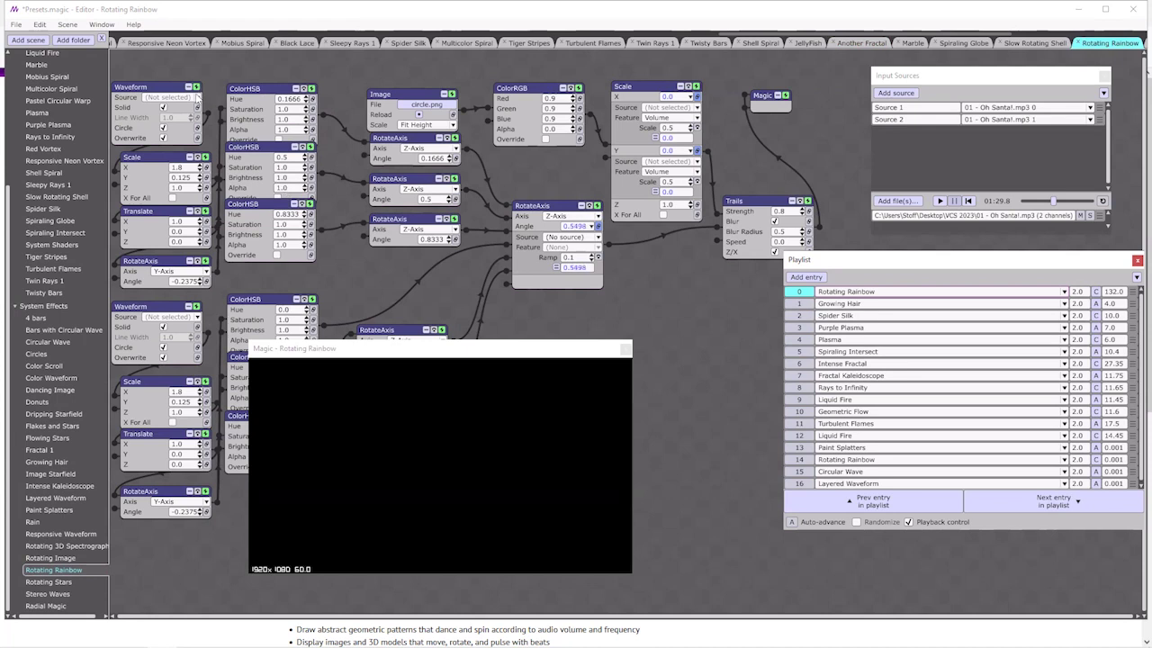
- Set the audio source of both Waveform nodes in the Rotating Rainbow scene to Source 1
click(193, 97)
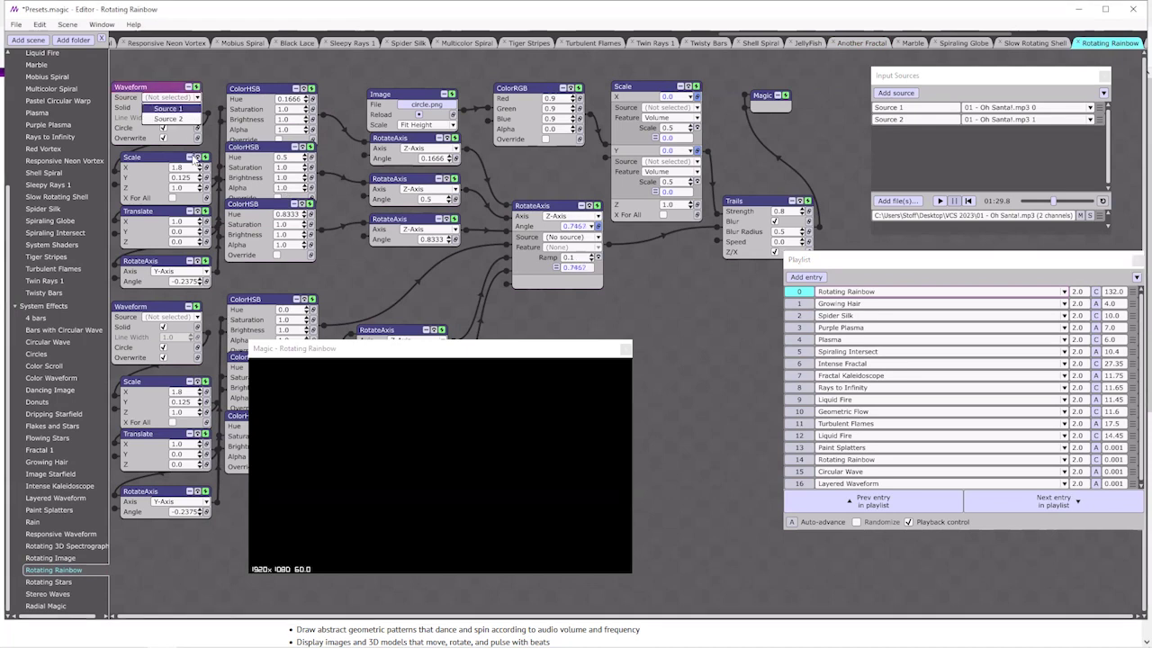
click(193, 114)
click(196, 317)
click(171, 328)
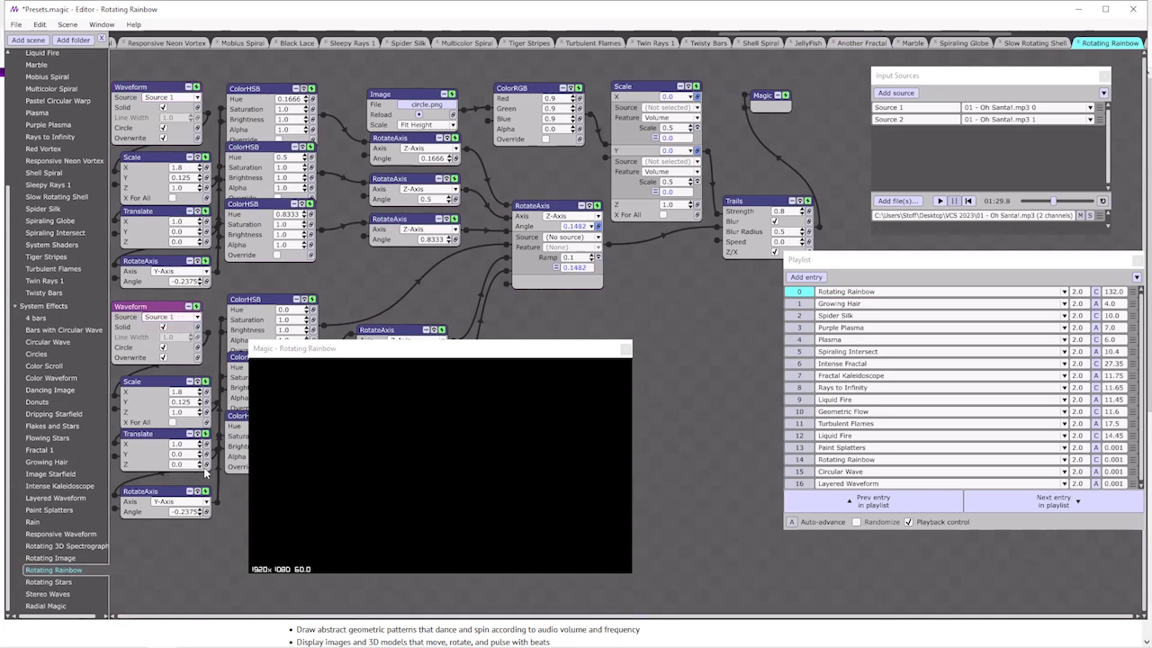
- Move the preview window off the nodes and link the Scale node's X and the central RotateAxis node's Angle to Source 1
click(343, 351)
drag(343, 351, 461, 434)
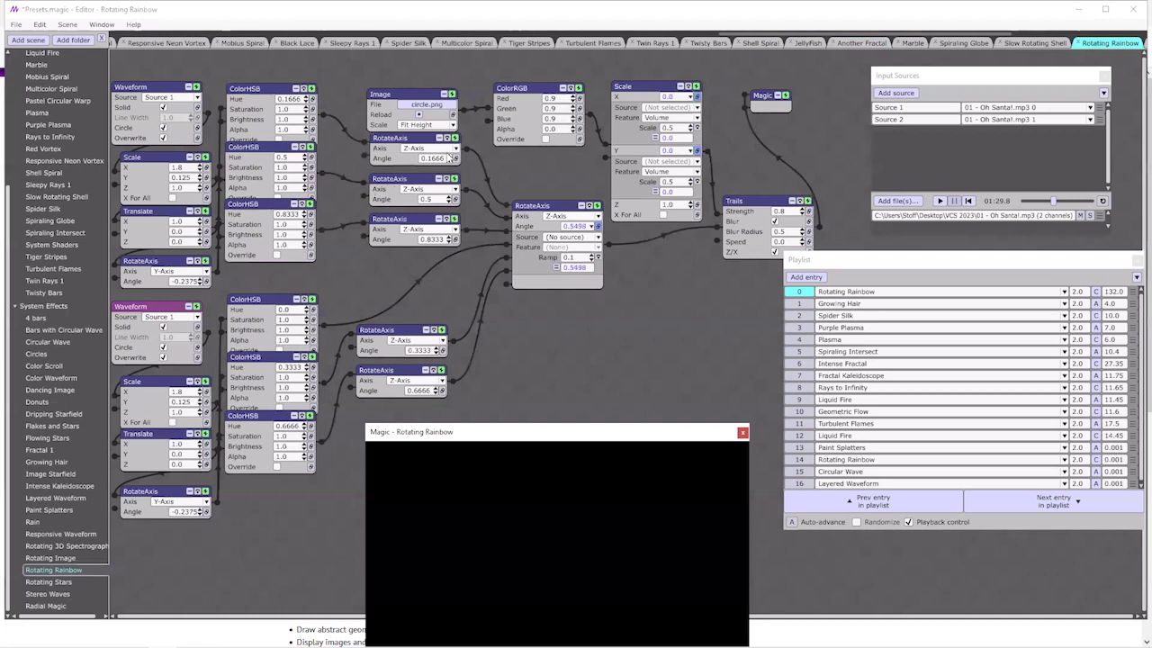
click(695, 107)
click(666, 118)
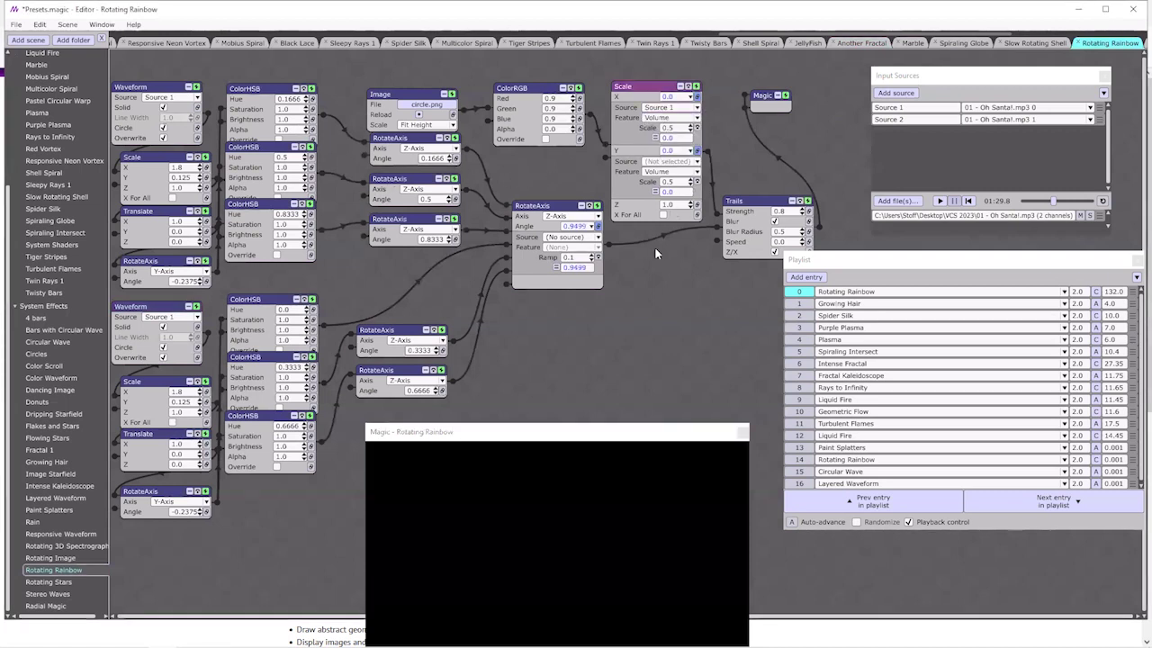
click(601, 237)
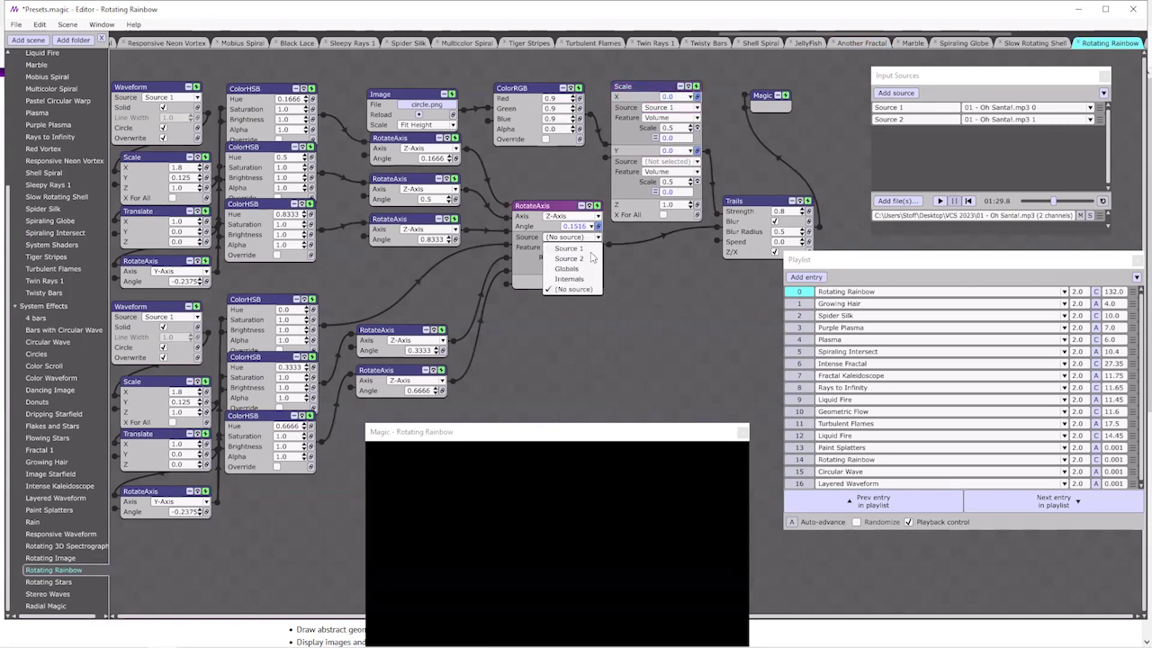
click(545, 259)
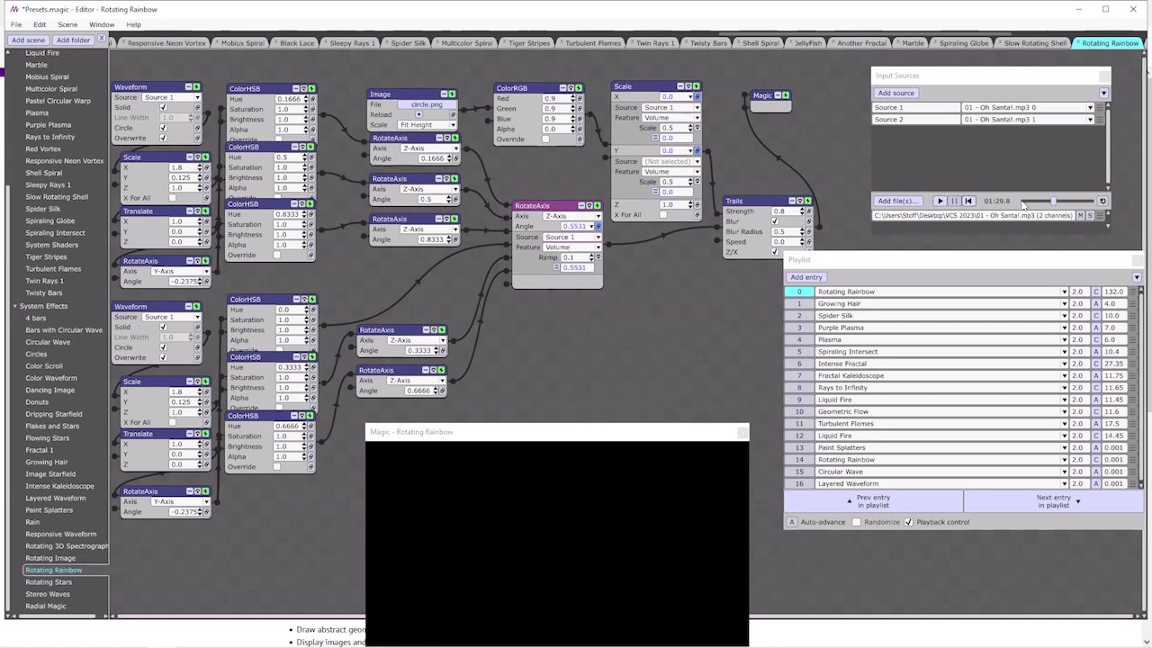
- Rewind the song to about 6.8 seconds and preview the Rotating Rainbow scene with the music before pausing playback
drag(1053, 202, 1023, 204)
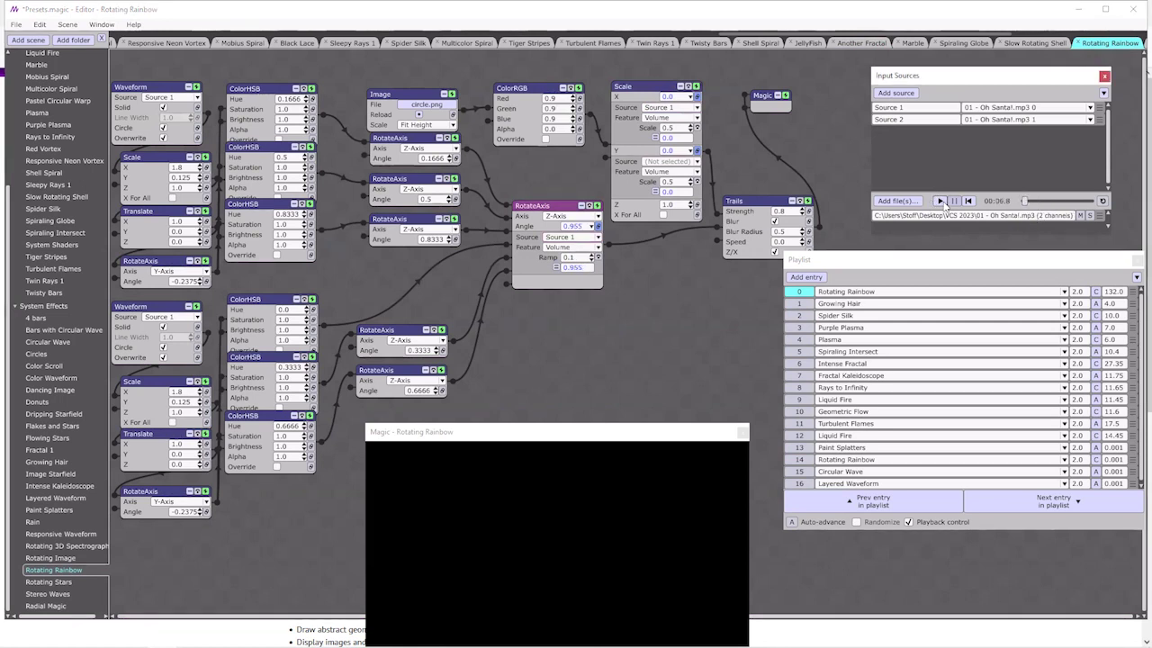
click(942, 201)
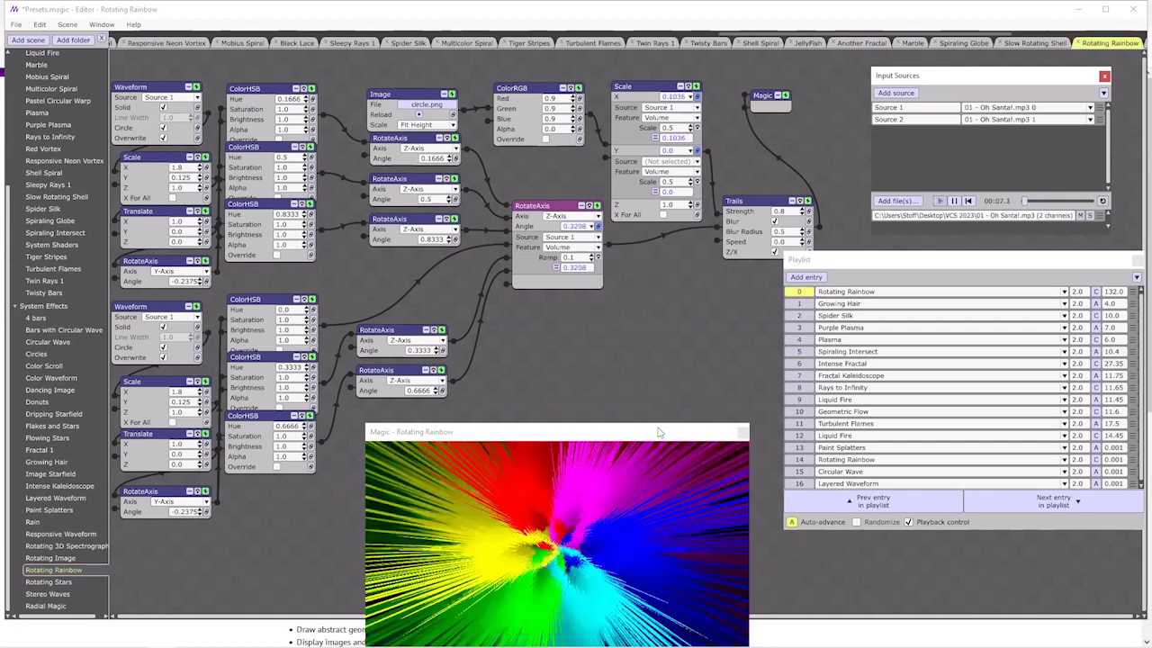
drag(666, 432, 675, 291)
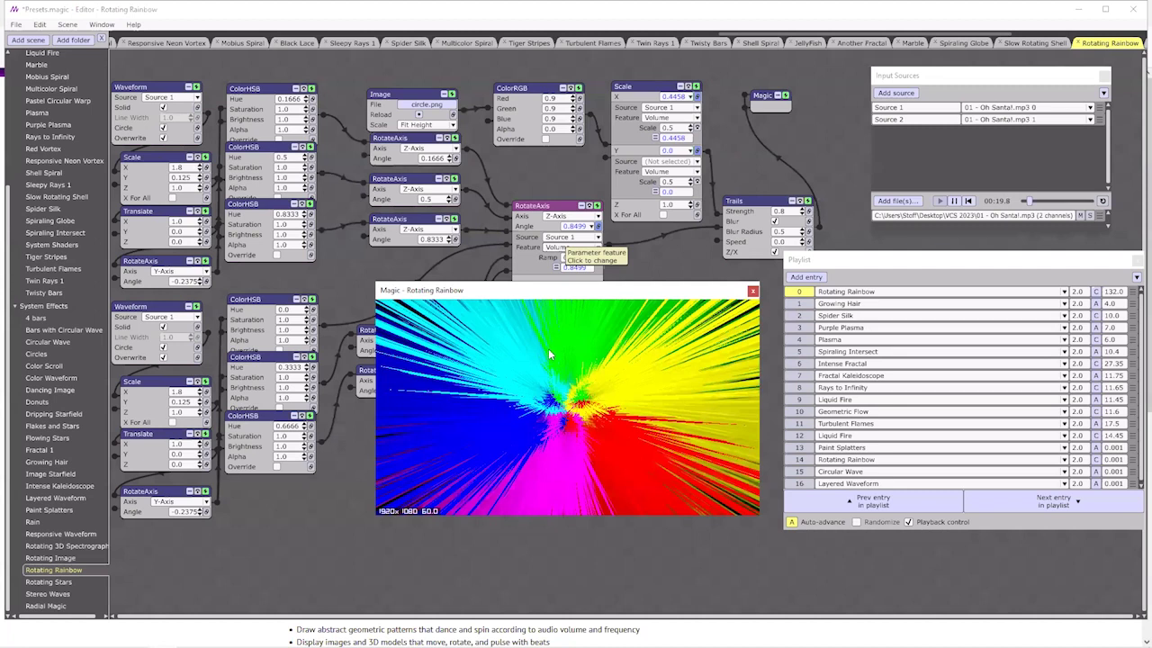
key(space)
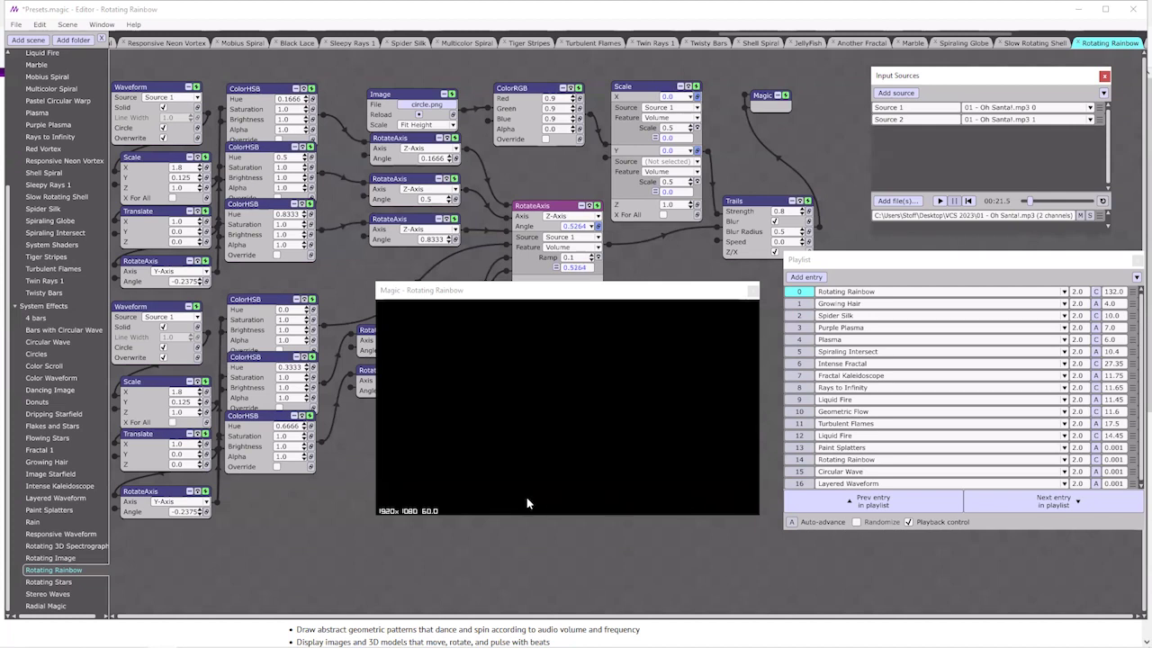
click(540, 302)
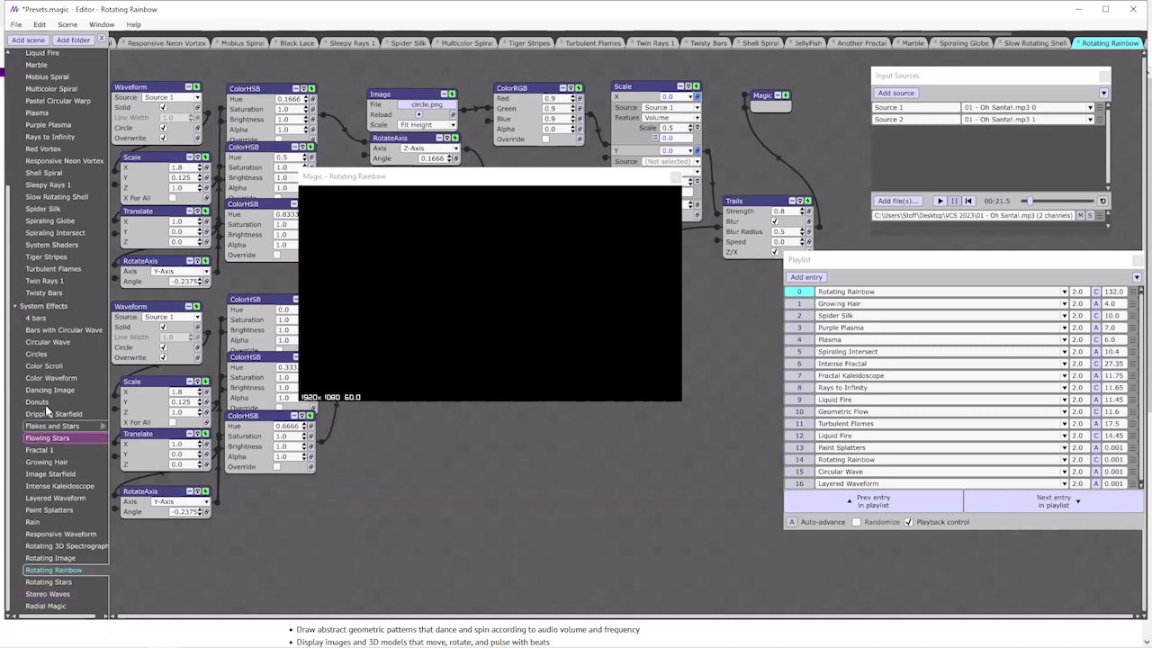
- Close the Magic editor and the Magic Music Visuals website in the browser
click(45, 366)
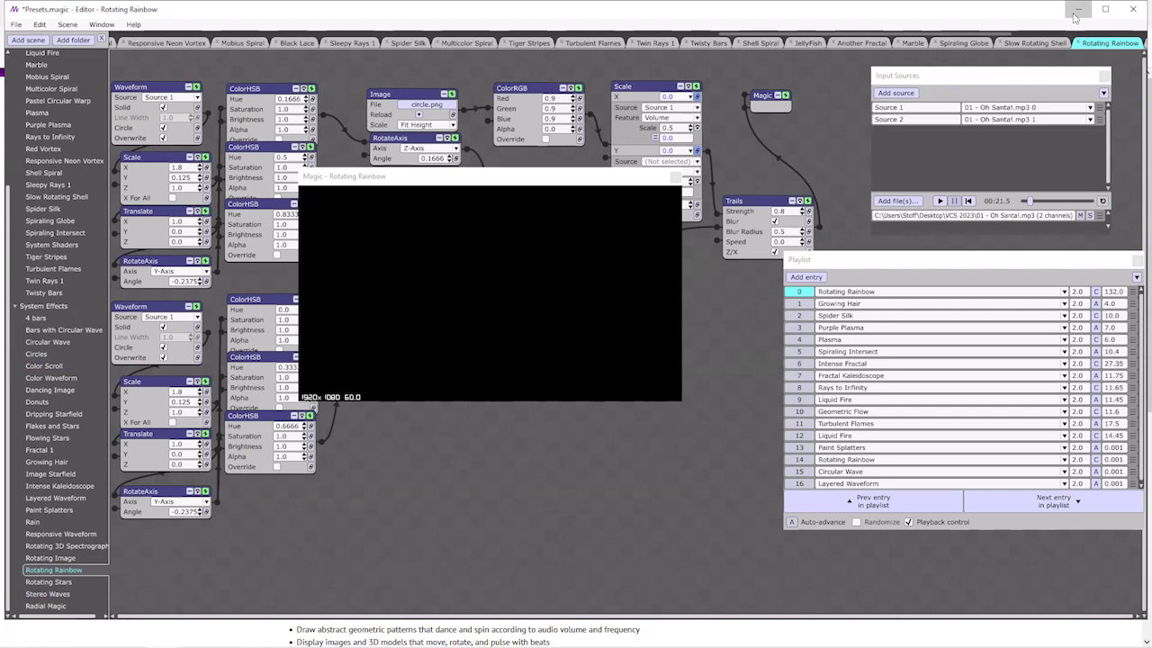
click(1133, 11)
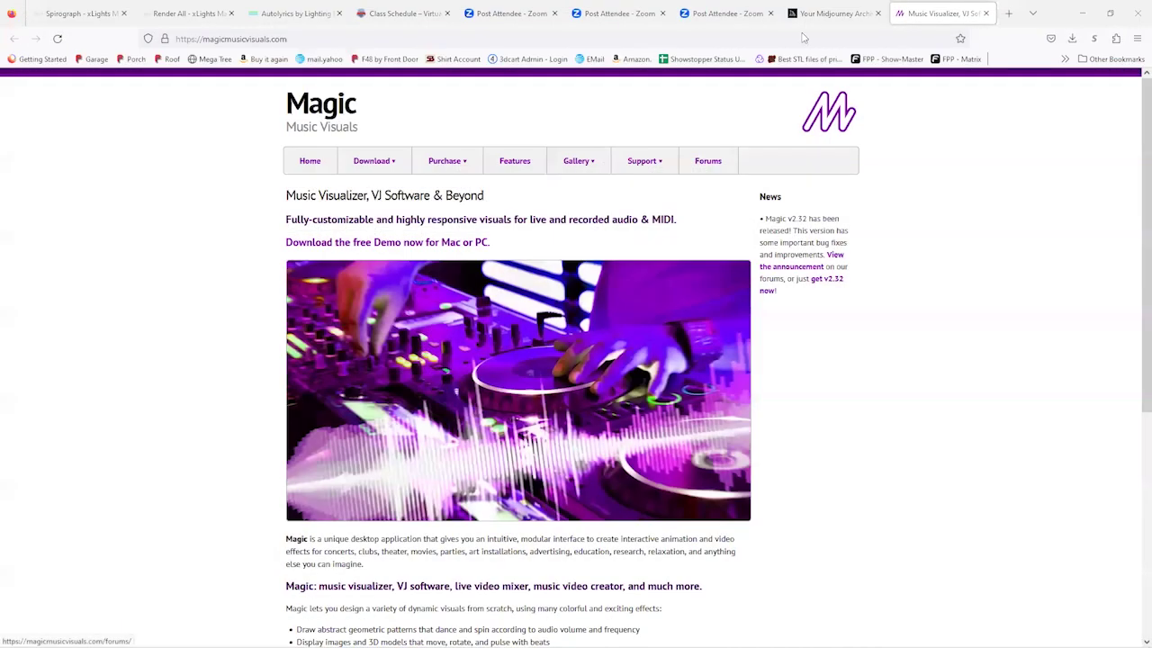
click(987, 14)
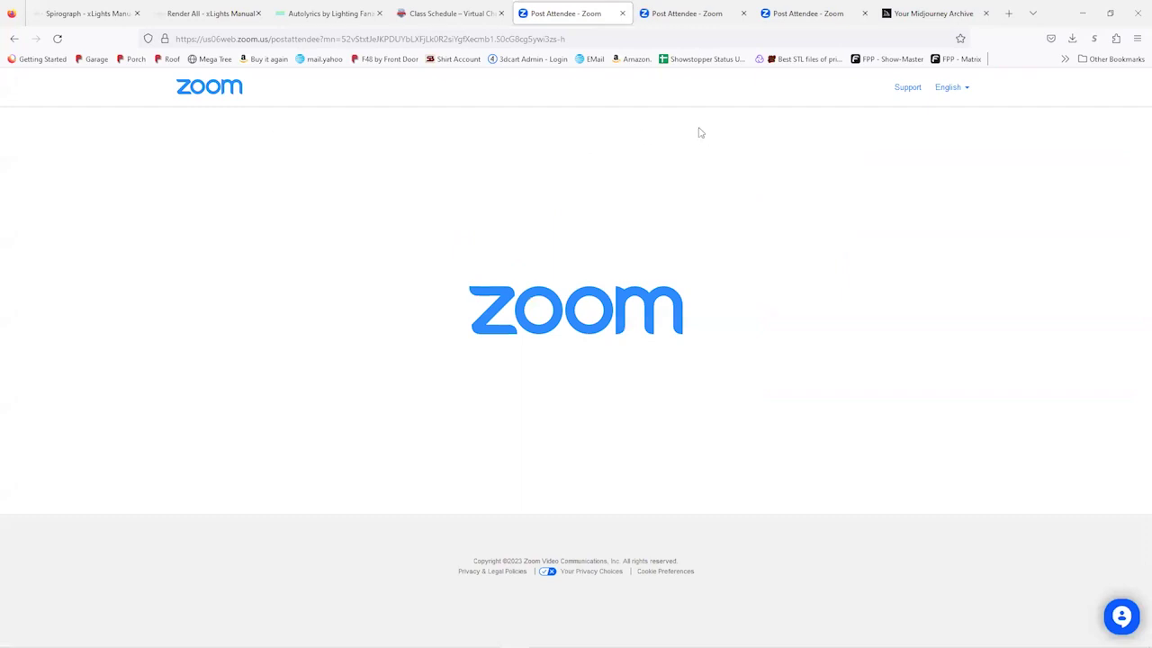
- Switch to the Midjourney archive page and browse the previously generated images from August 2023
click(918, 12)
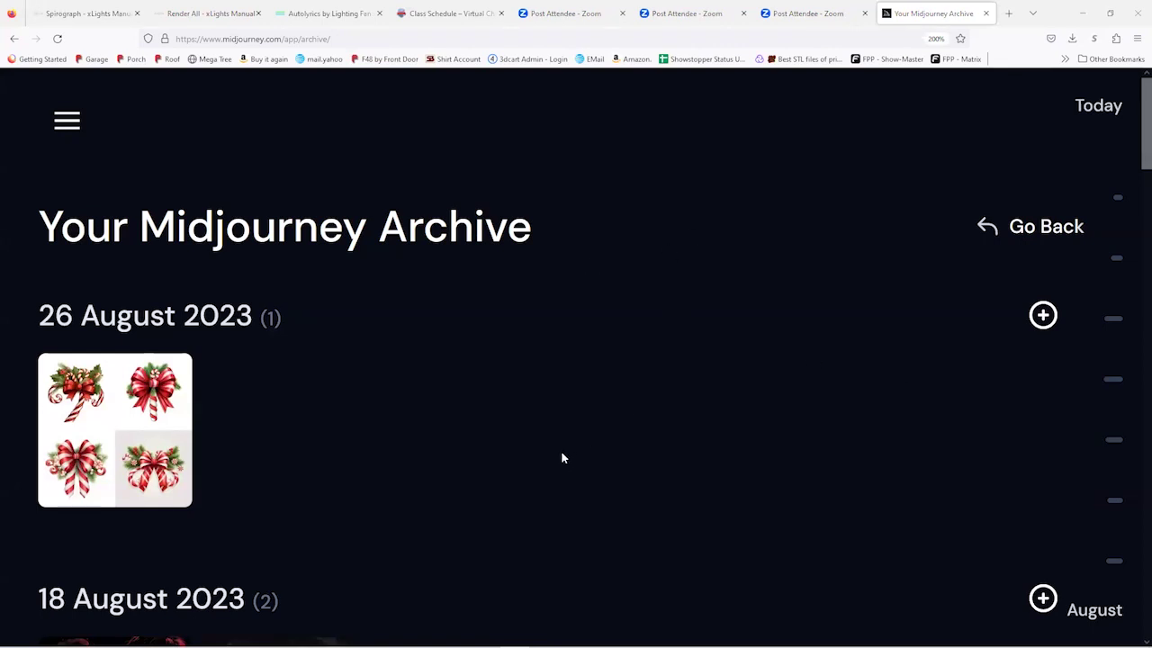
scroll(600, 366, down, 5)
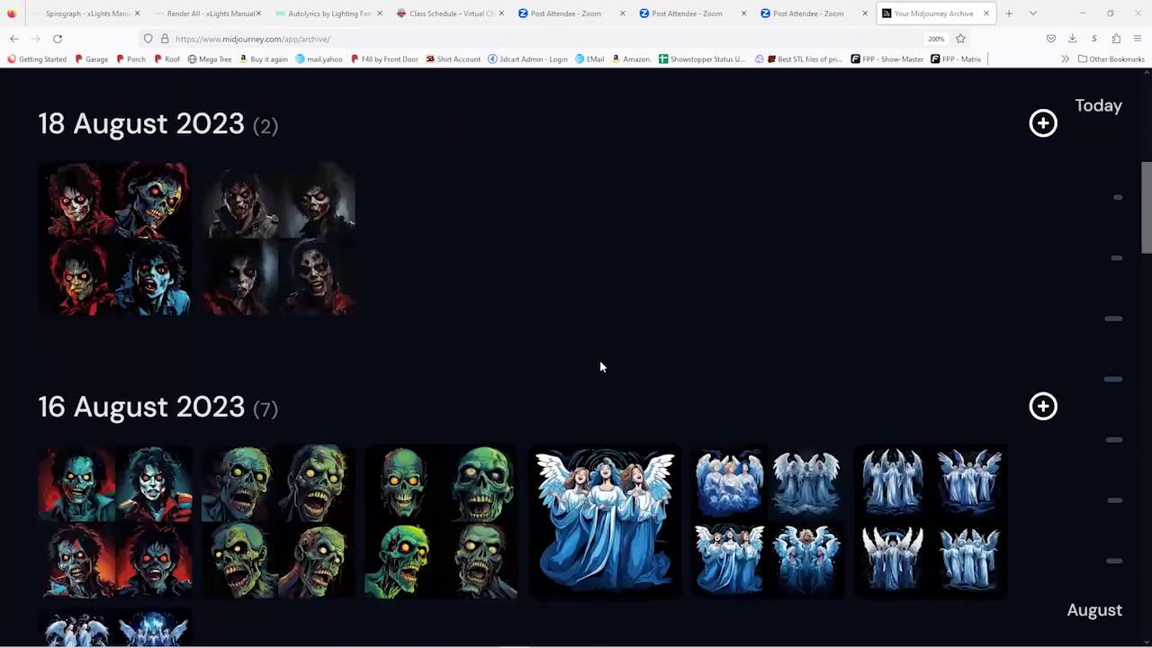
scroll(601, 365, down, 3)
scroll(602, 364, down, 10)
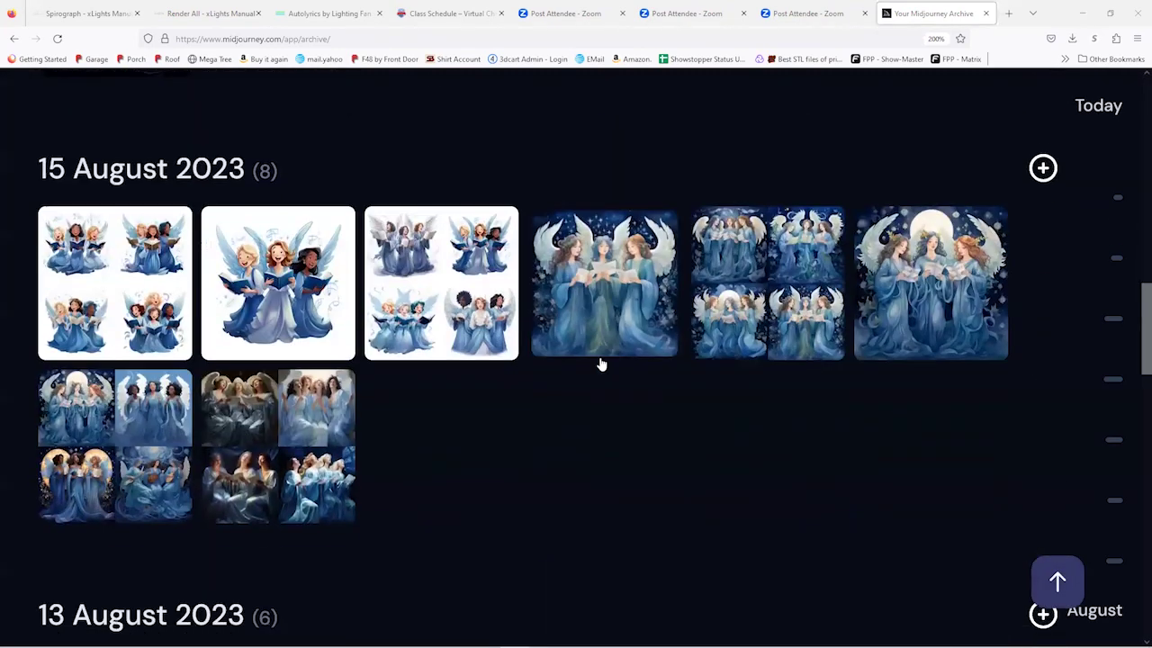
scroll(603, 363, down, 10)
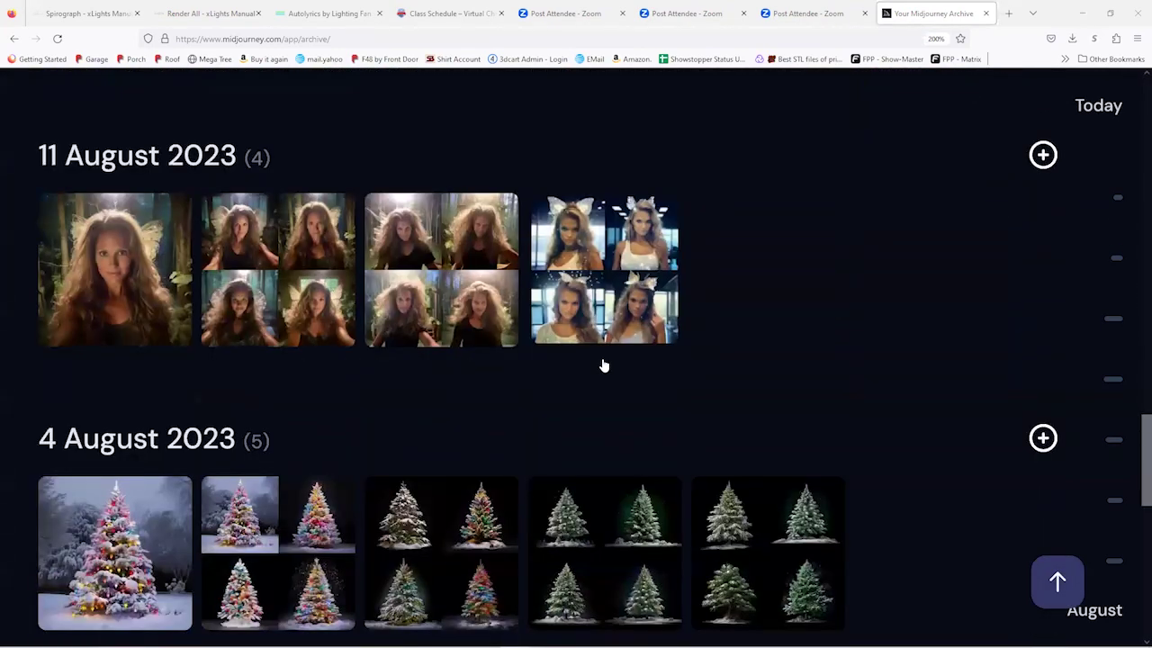
scroll(604, 363, up, 18)
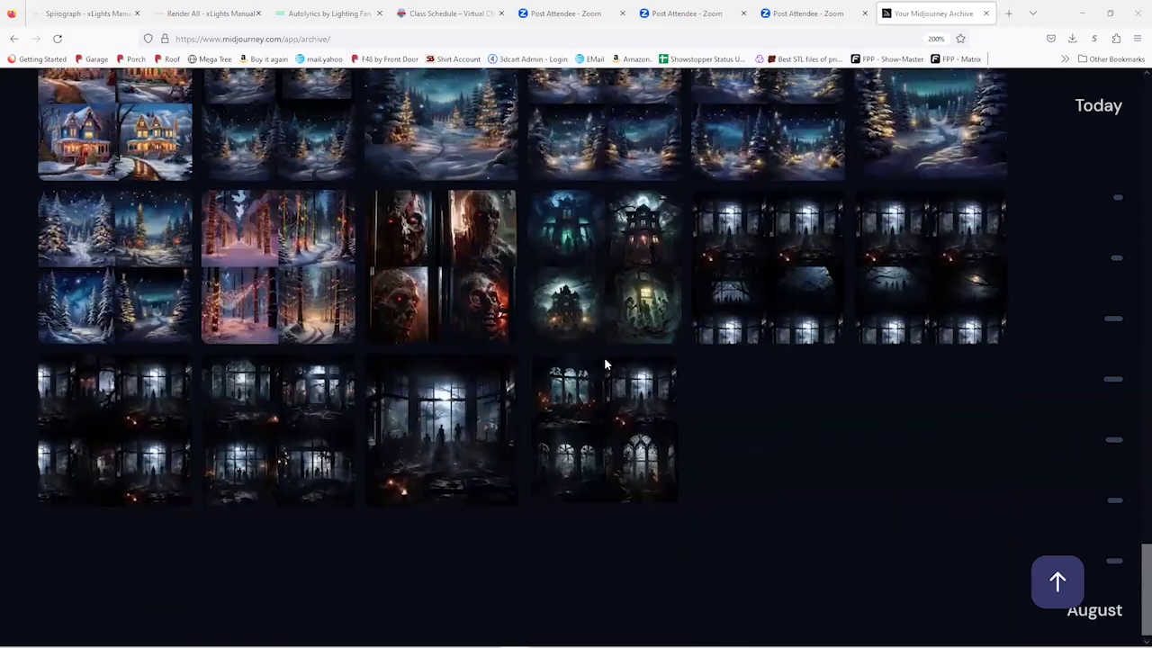
scroll(608, 357, up, 10)
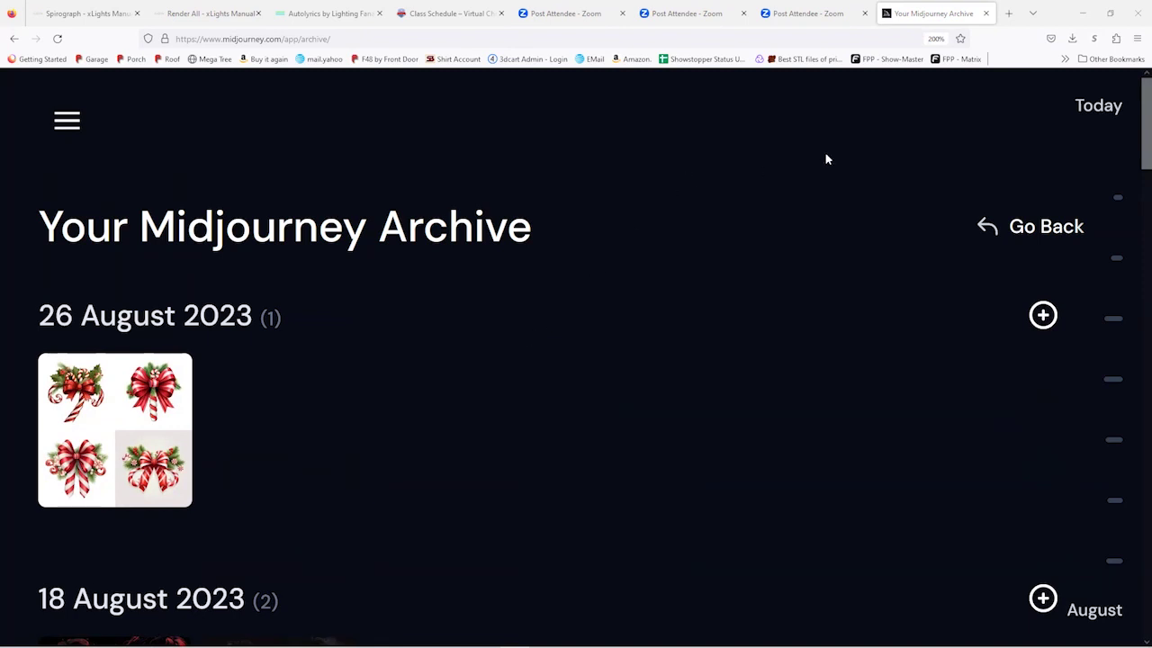
- Minimize the browser and launch Discord from the desktop
click(1084, 15)
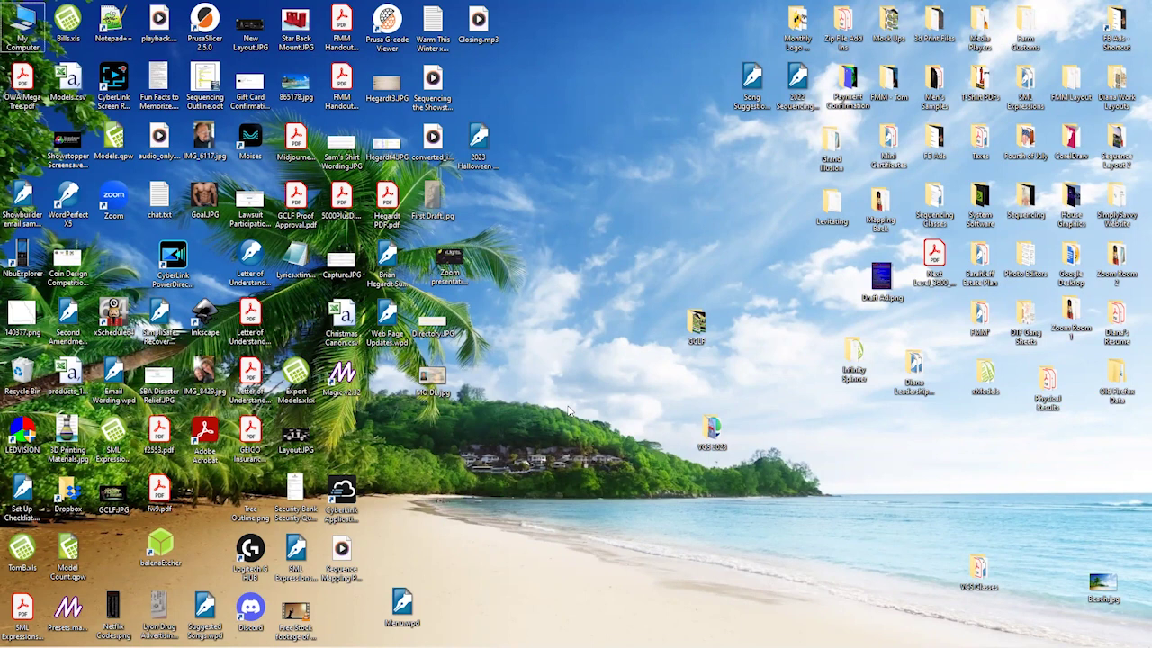
click(259, 608)
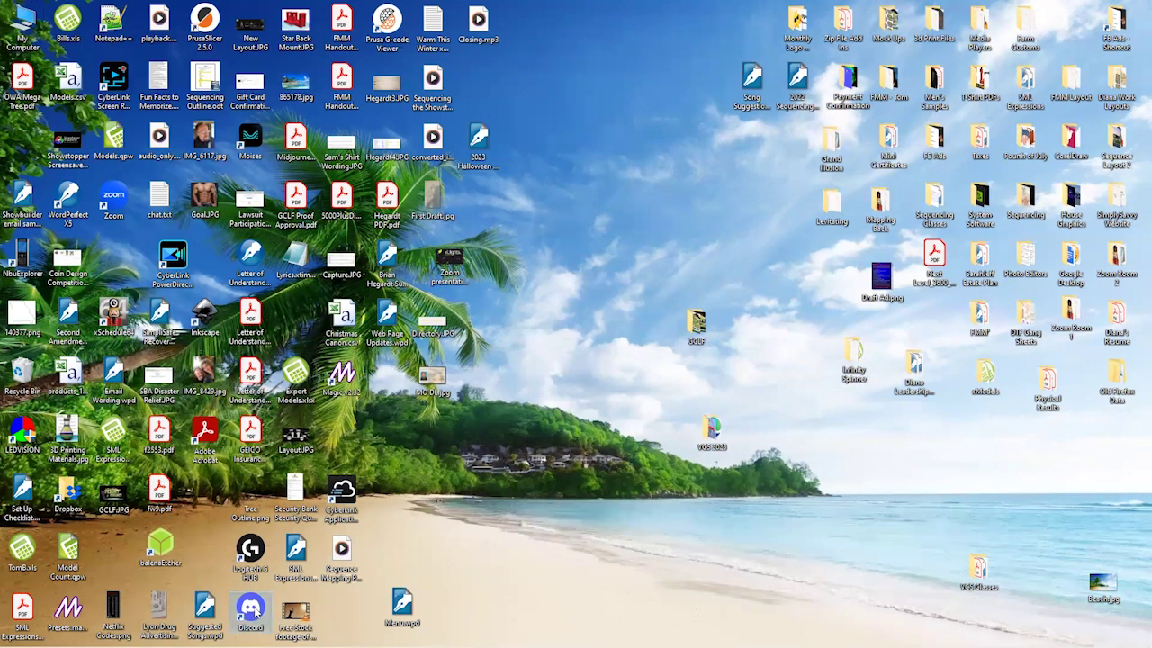
double_click(253, 608)
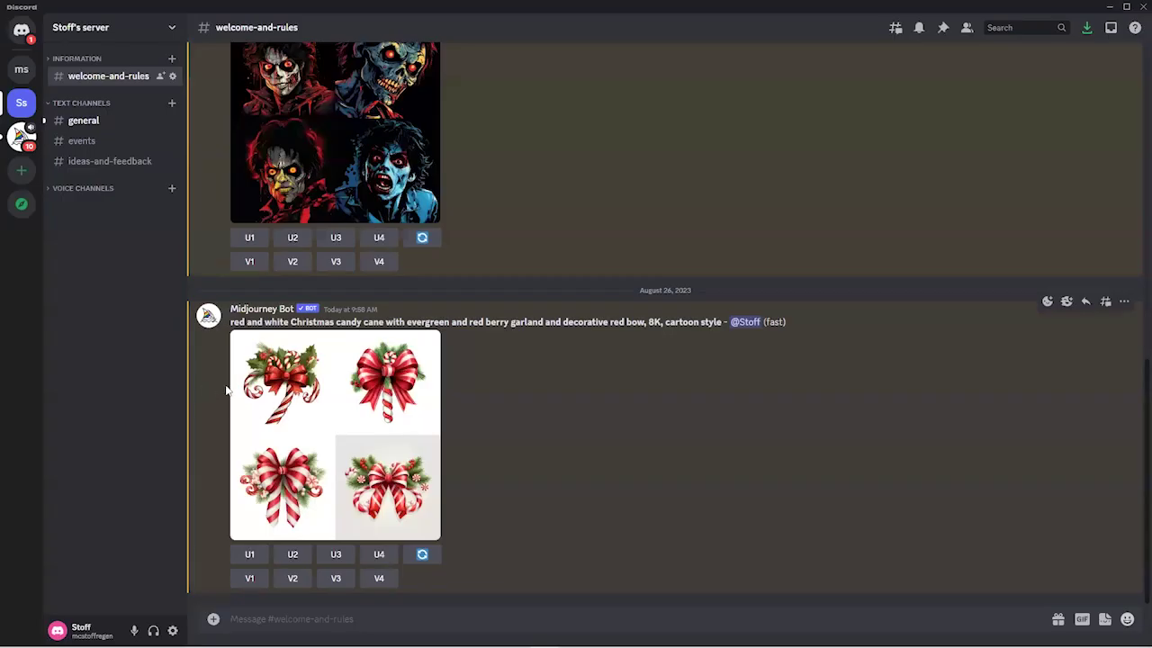
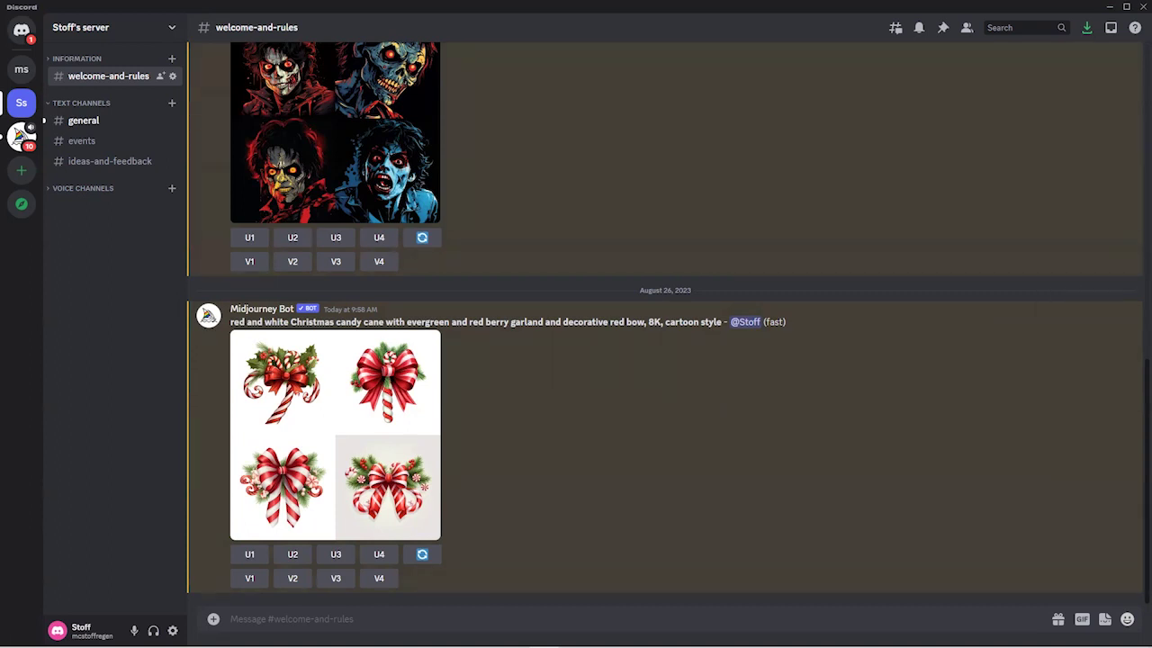
- View the Midjourney home page in the browser, including its Join the Beta and Sign In options, and return to Discord
mouse_move(514, 645)
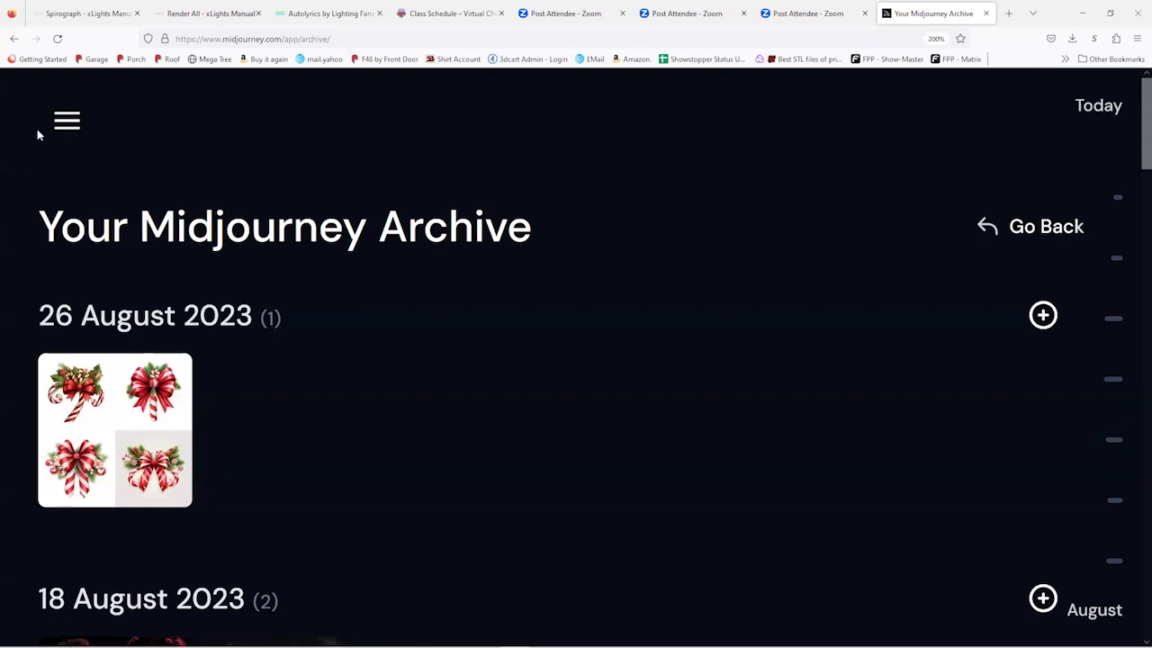
click(67, 122)
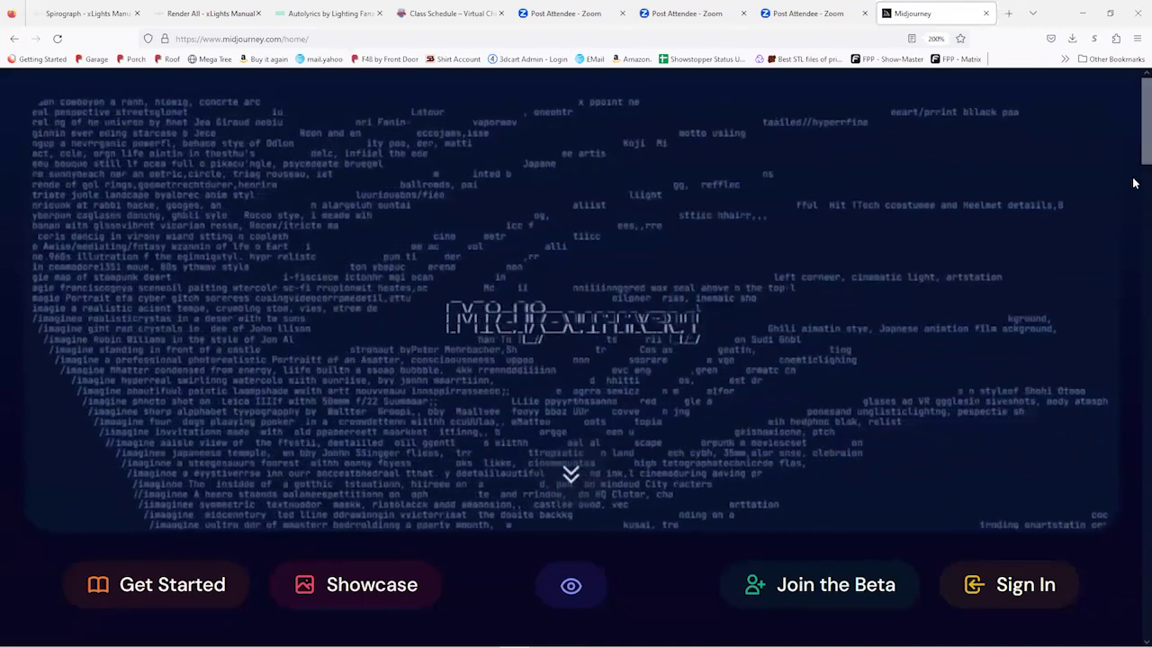
scroll(1133, 202, down, 3)
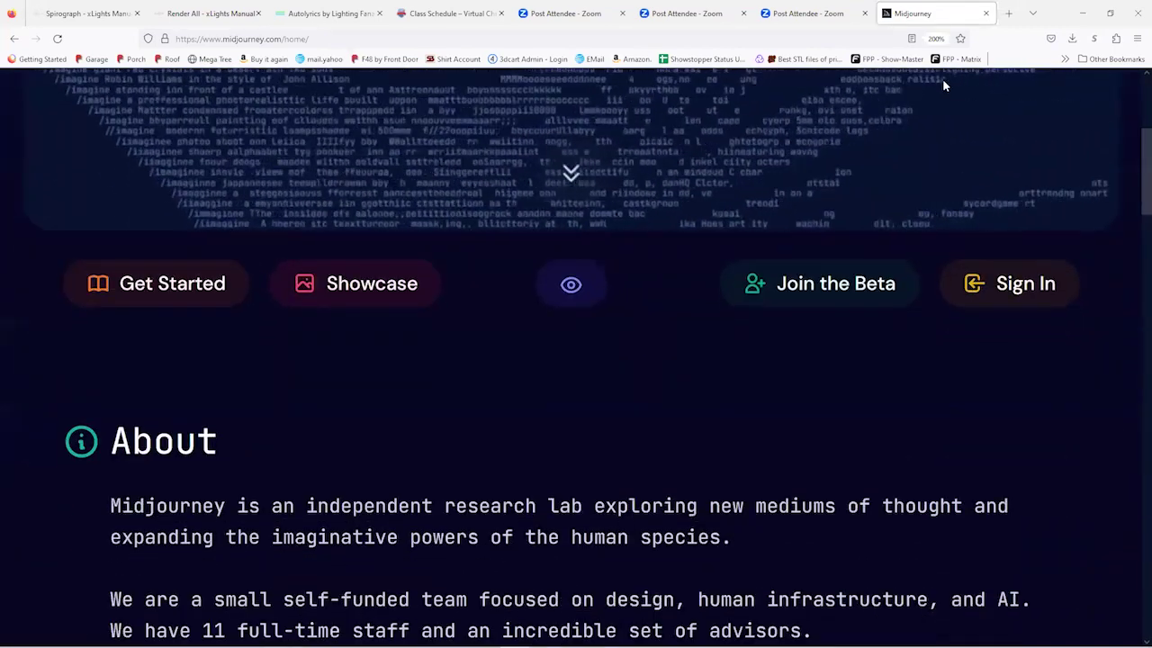
scroll(944, 81, up, 3)
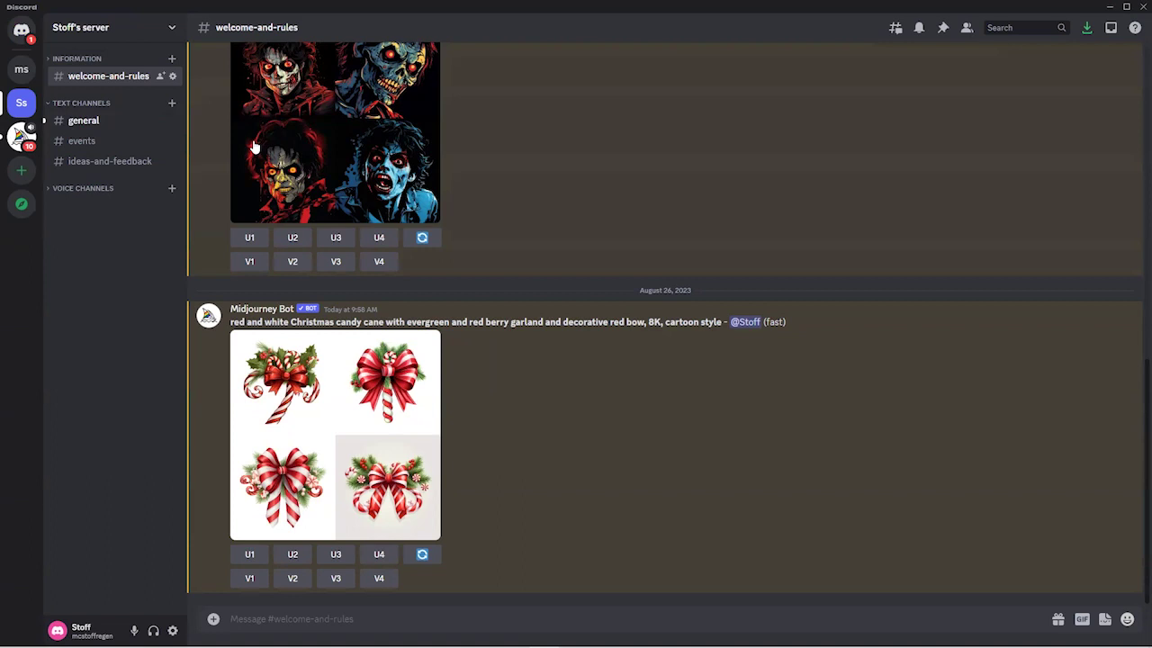
- Generate images in the welcome-and-rules channel with the /imagine command and the prompt "Christmas corgi, 8k, photorealistic"
click(246, 619)
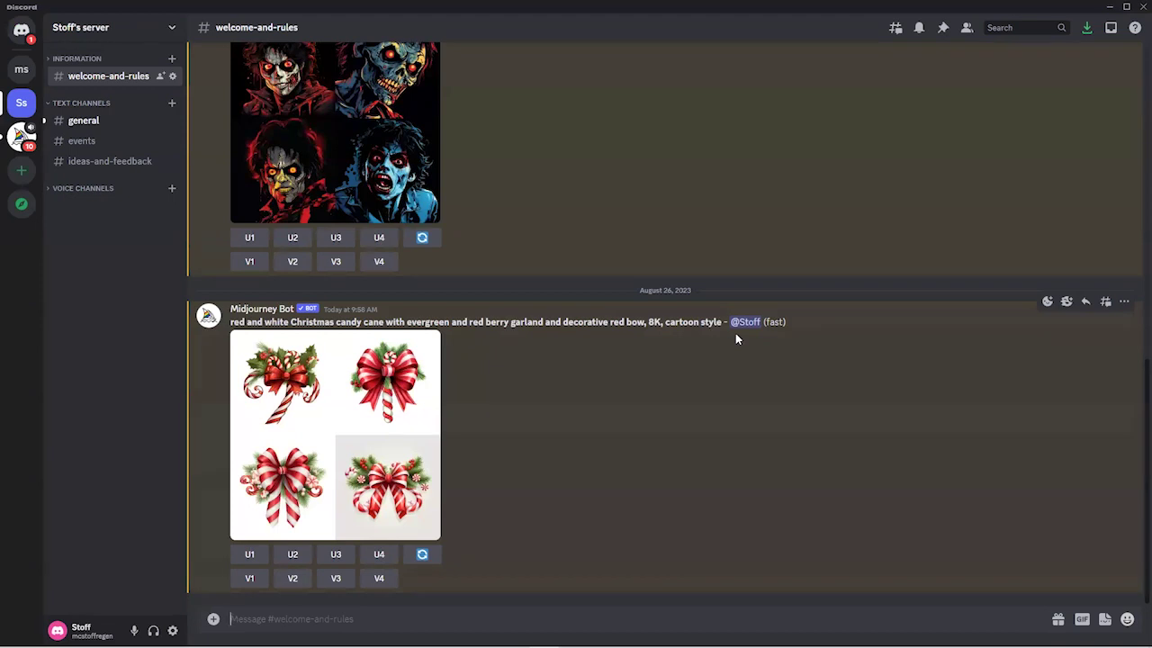
text(/)
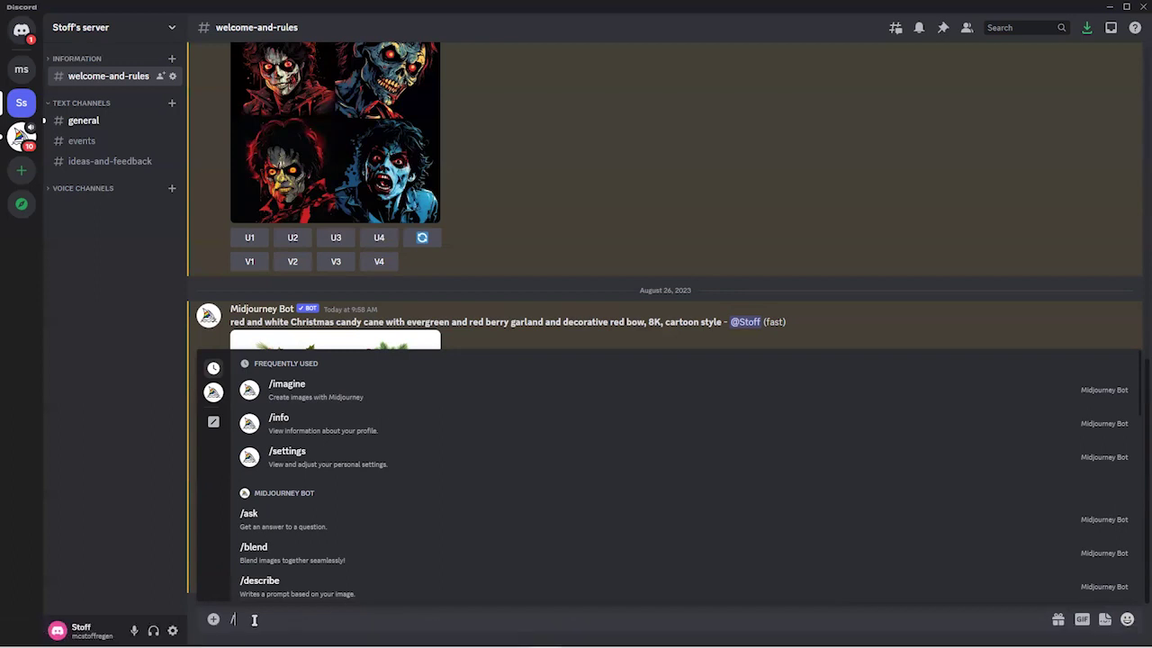
text(imagine)
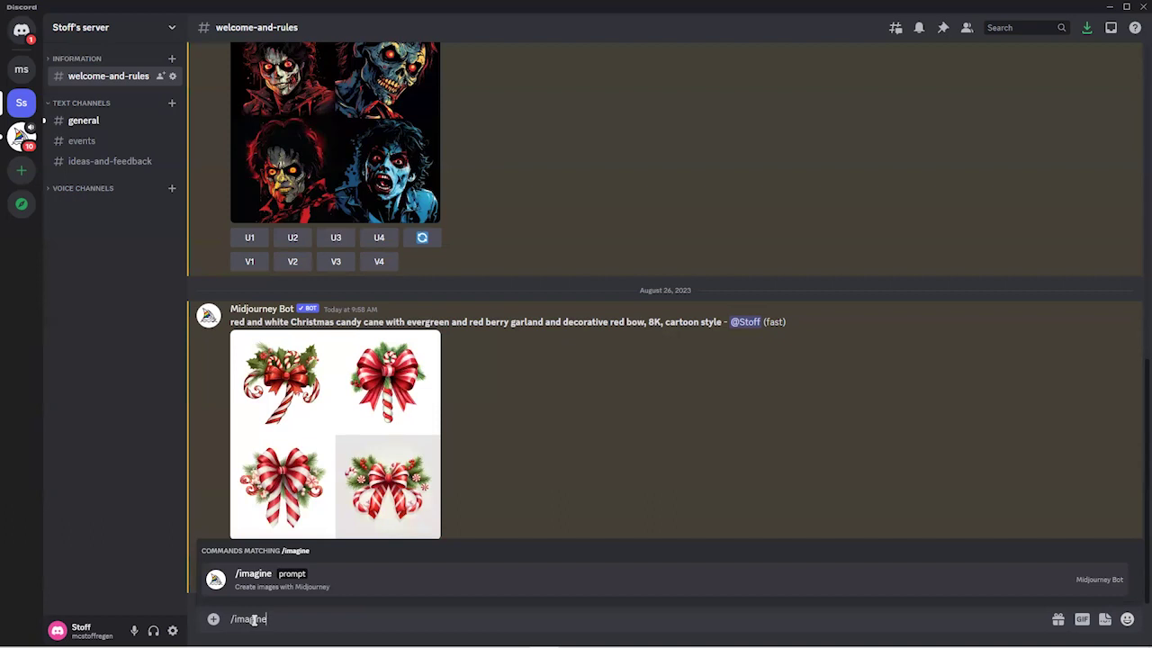
key(Return)
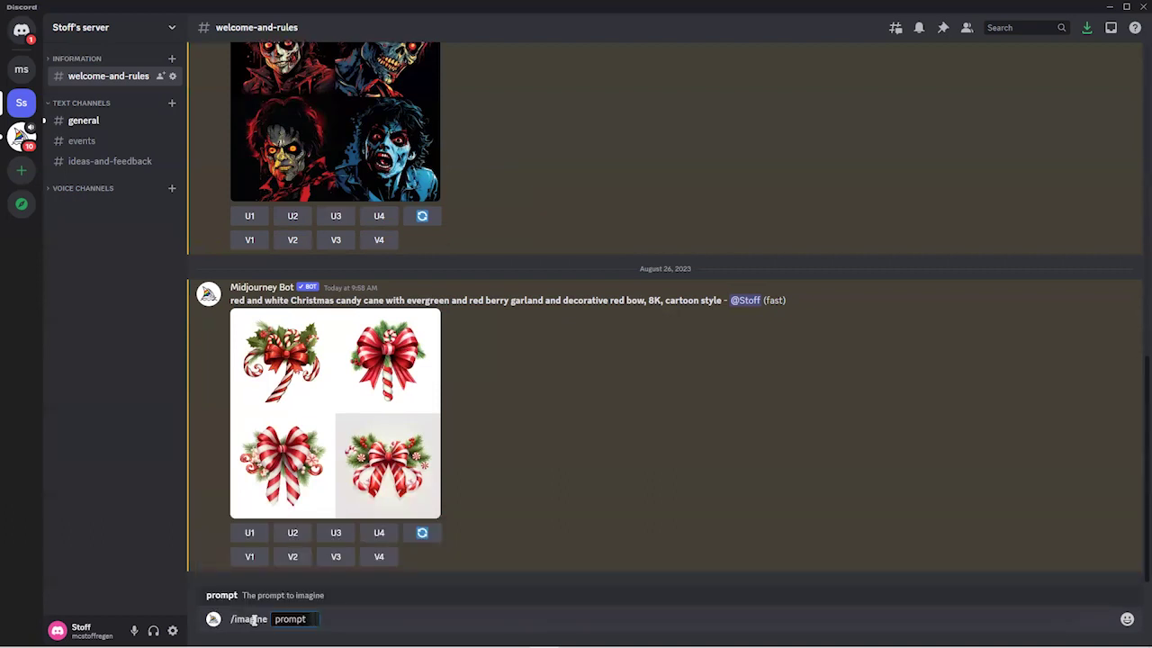
text(Christmas corgi)
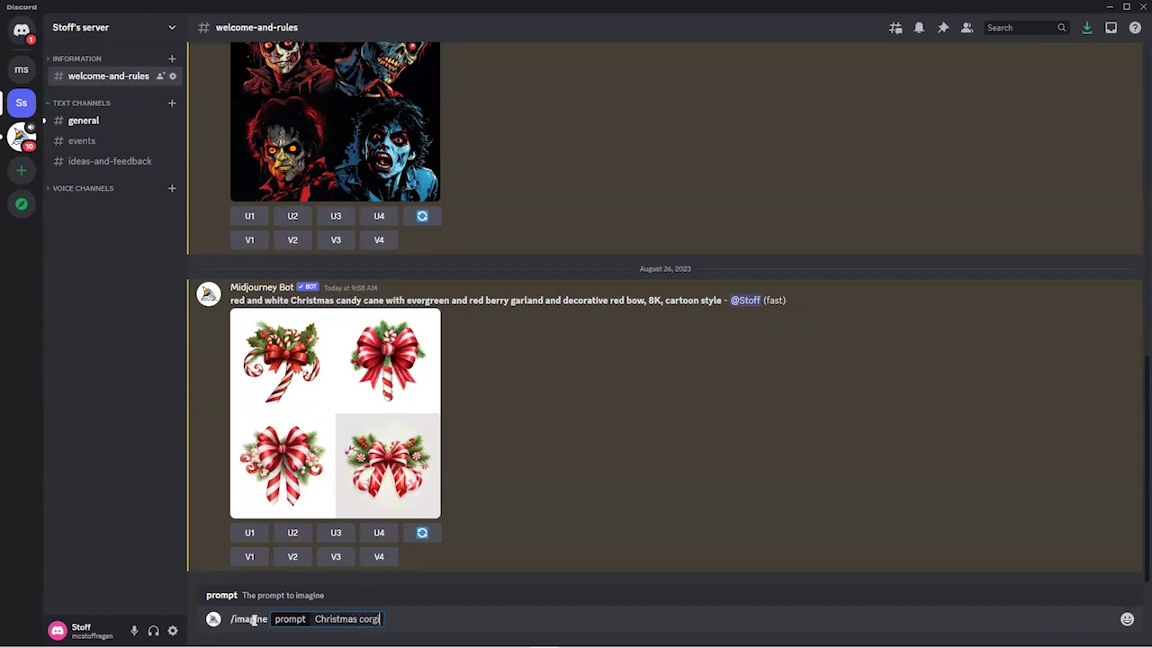
text(,)
text(, 8k)
text(, u)
key(BackSpace)
key(BackSpace)
key(BackSpace)
text(, phot)
key(BackSpace)
key(BackSpace)
text(otorealistic)
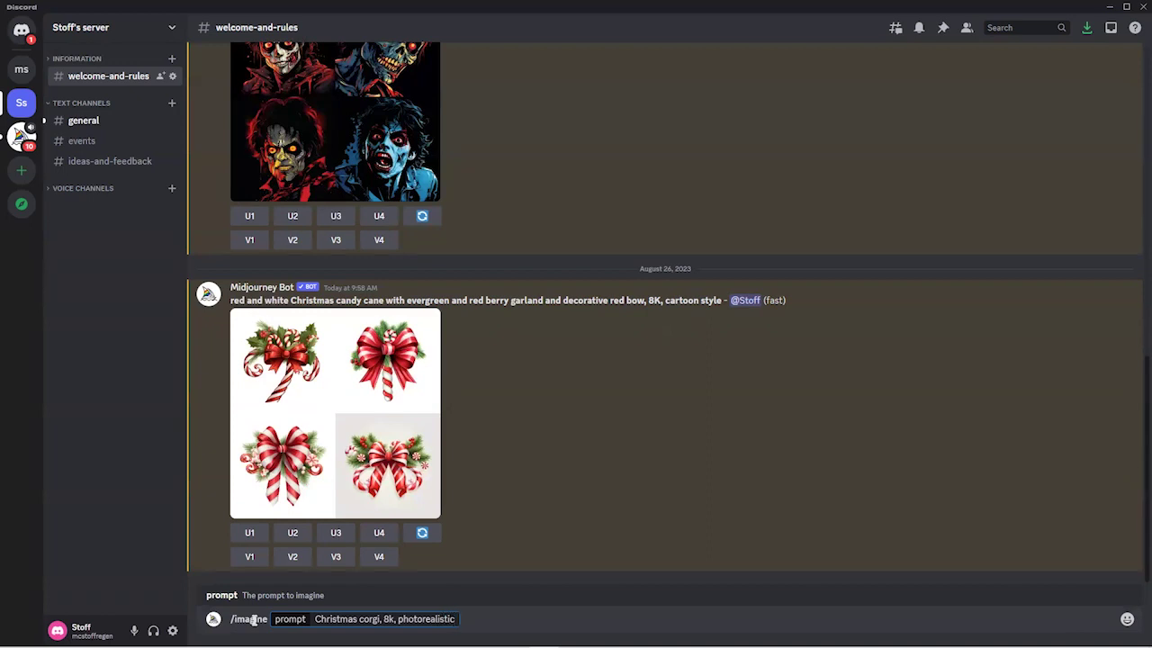
key(Return)
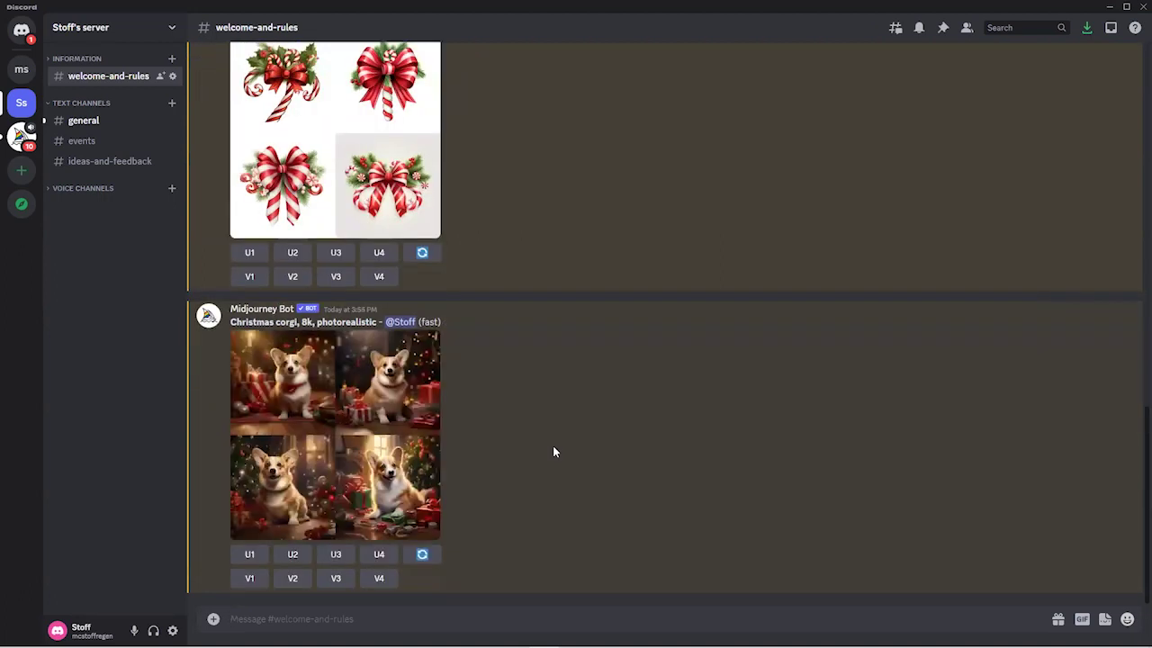
- Enlarge the Christmas corgi image grid, open it in the browser to inspect it at full size, and close that image page
click(344, 441)
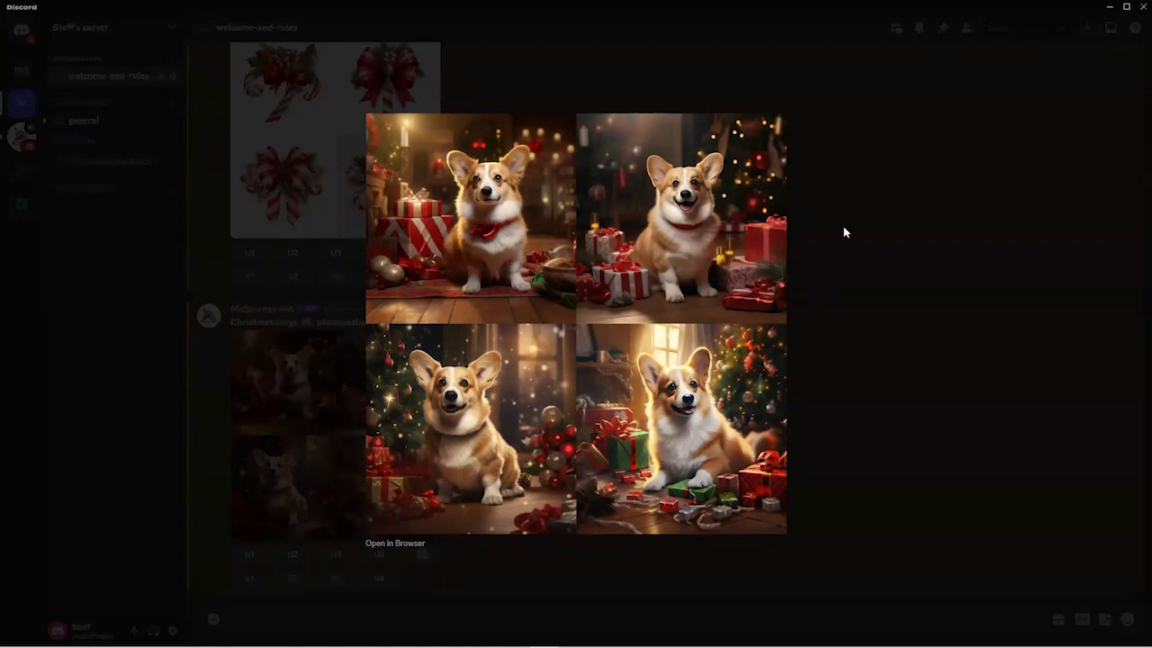
click(396, 543)
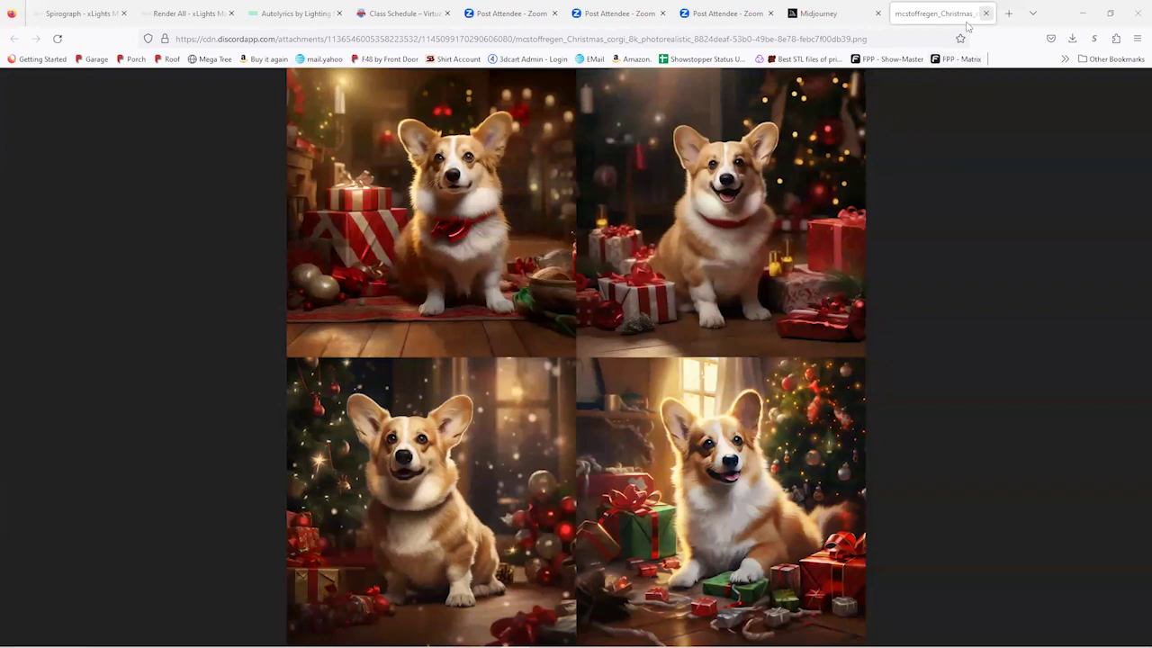
click(855, 90)
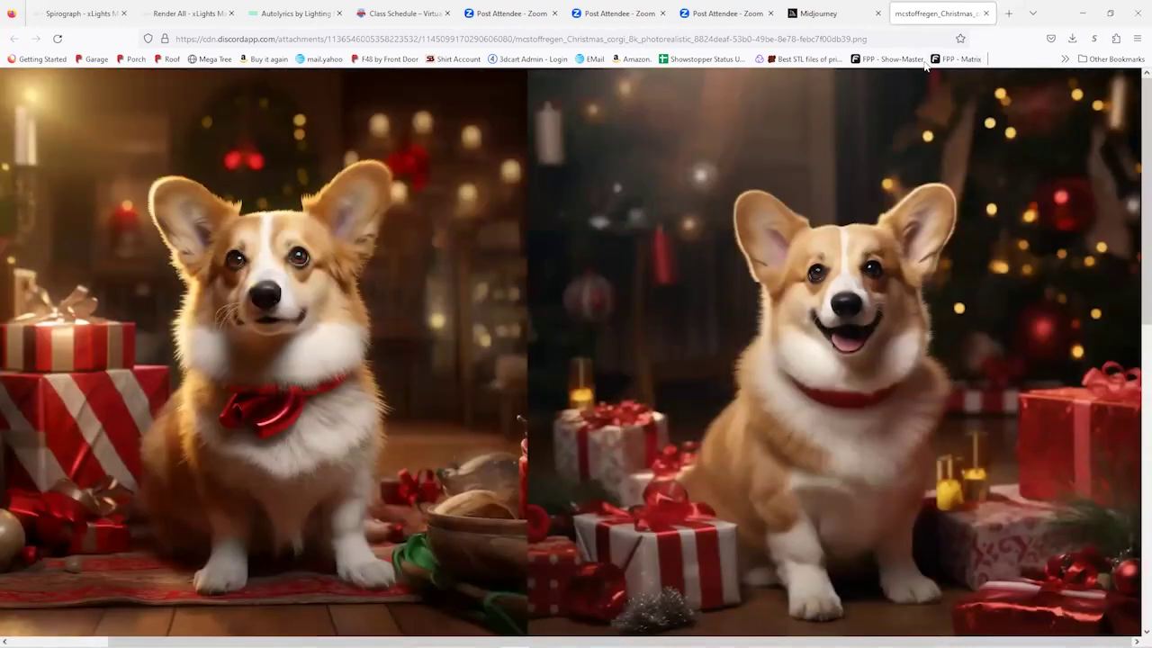
click(988, 14)
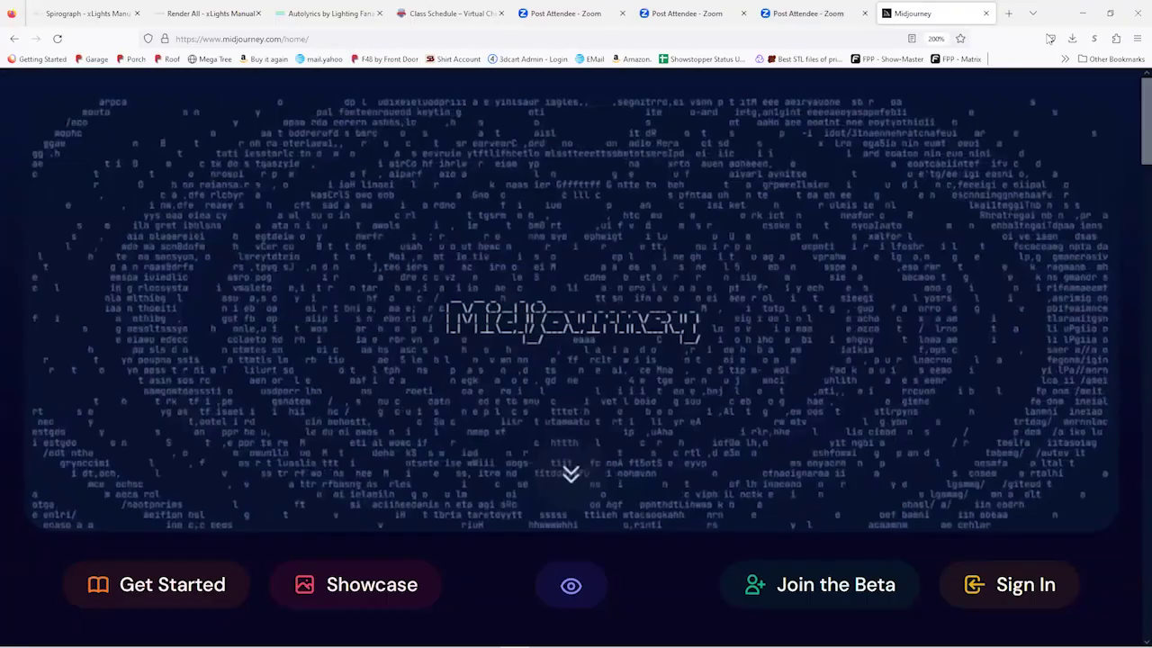
- Return to Discord and upscale the second image of the Christmas corgi grid
key(ctrl+w)
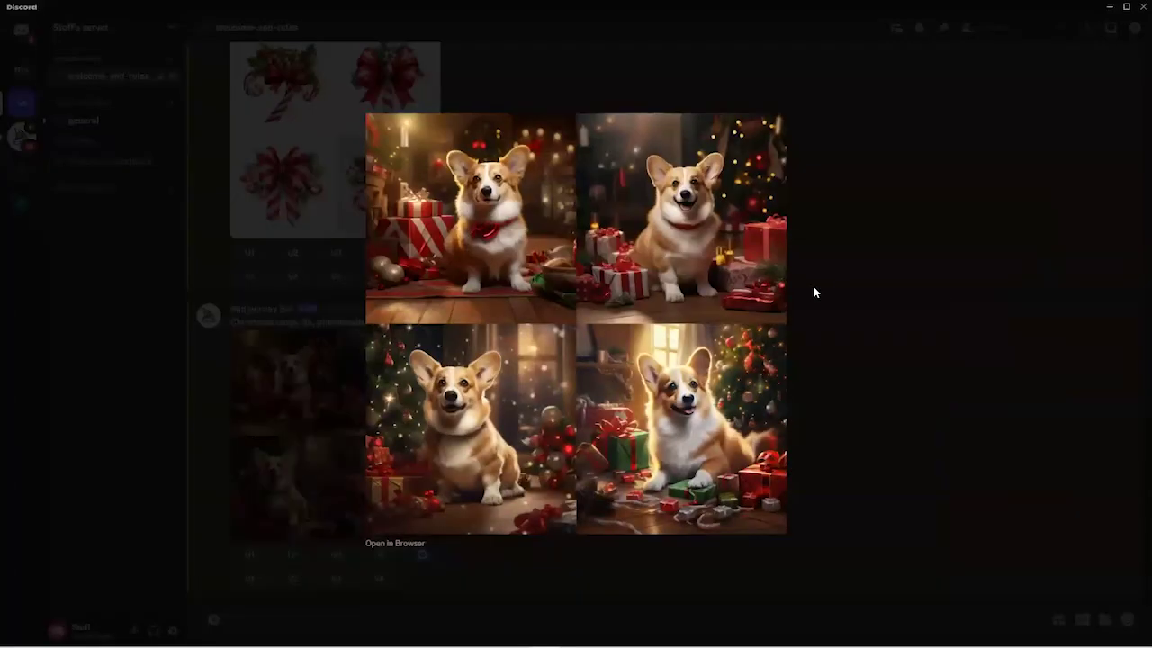
click(183, 484)
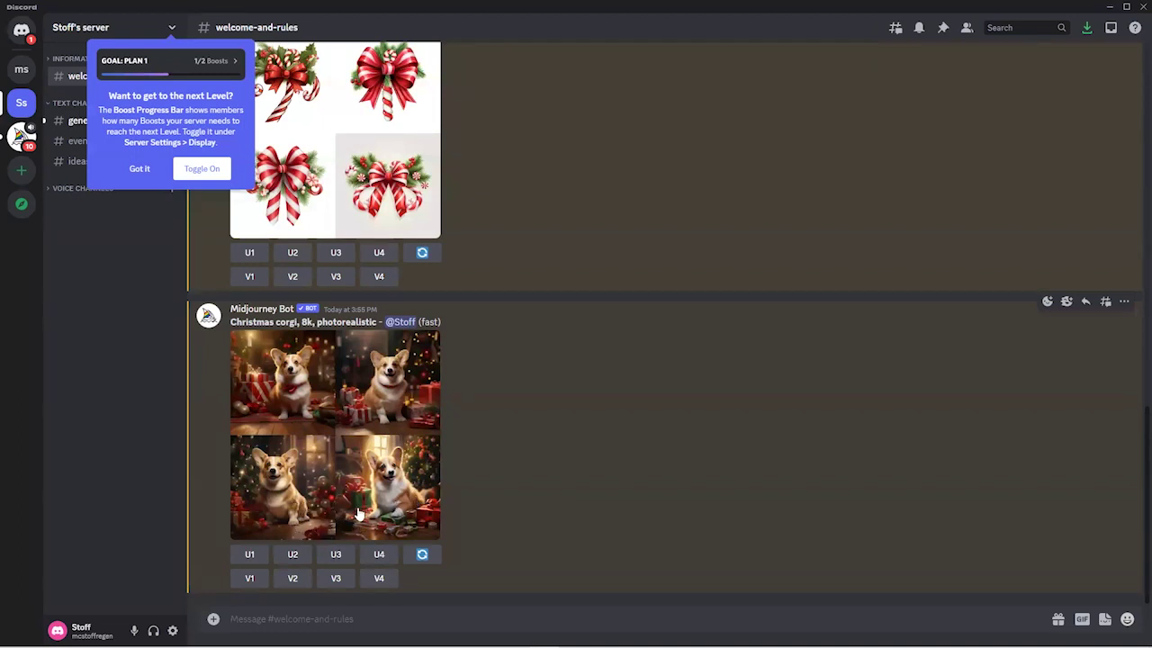
click(292, 558)
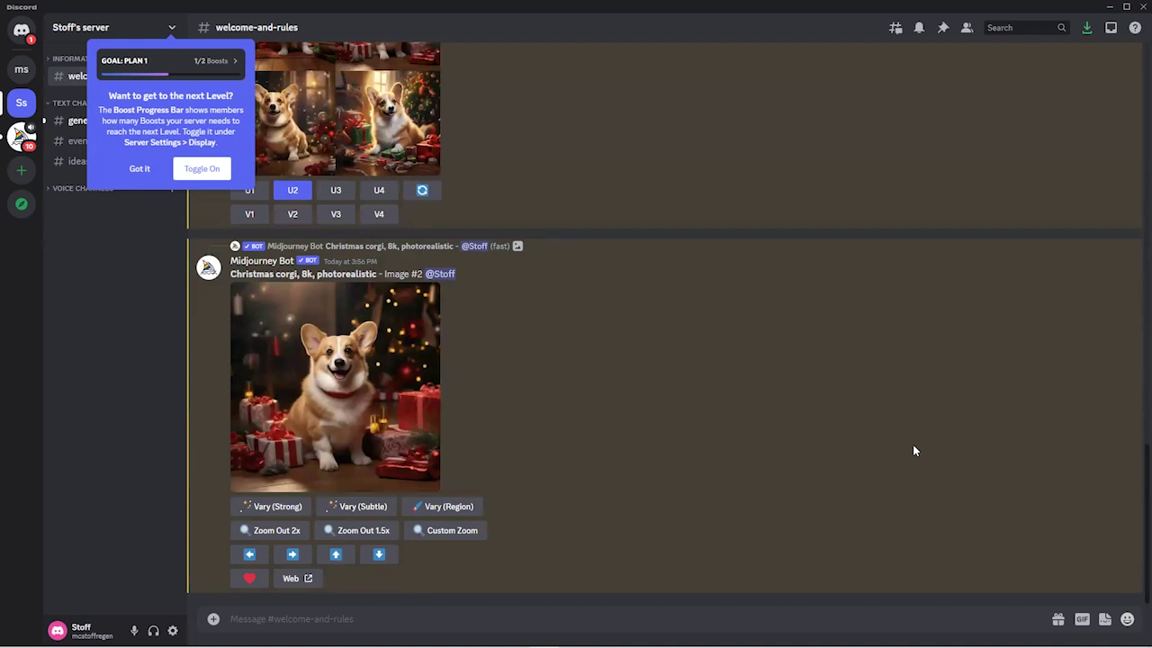
- Generate images with the /imagine prompt "cat wearing a santa clause hat, 8k, cartoon" and preview the grid enlarged
click(252, 620)
text(/imagine)
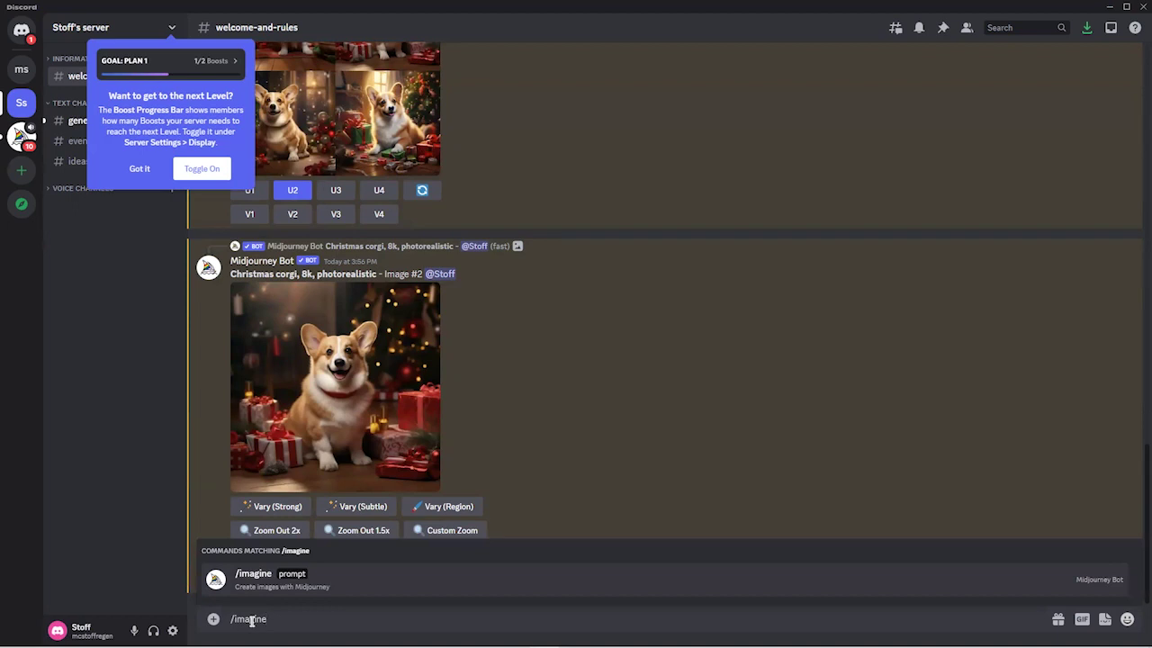
key(Tab)
text(cat)
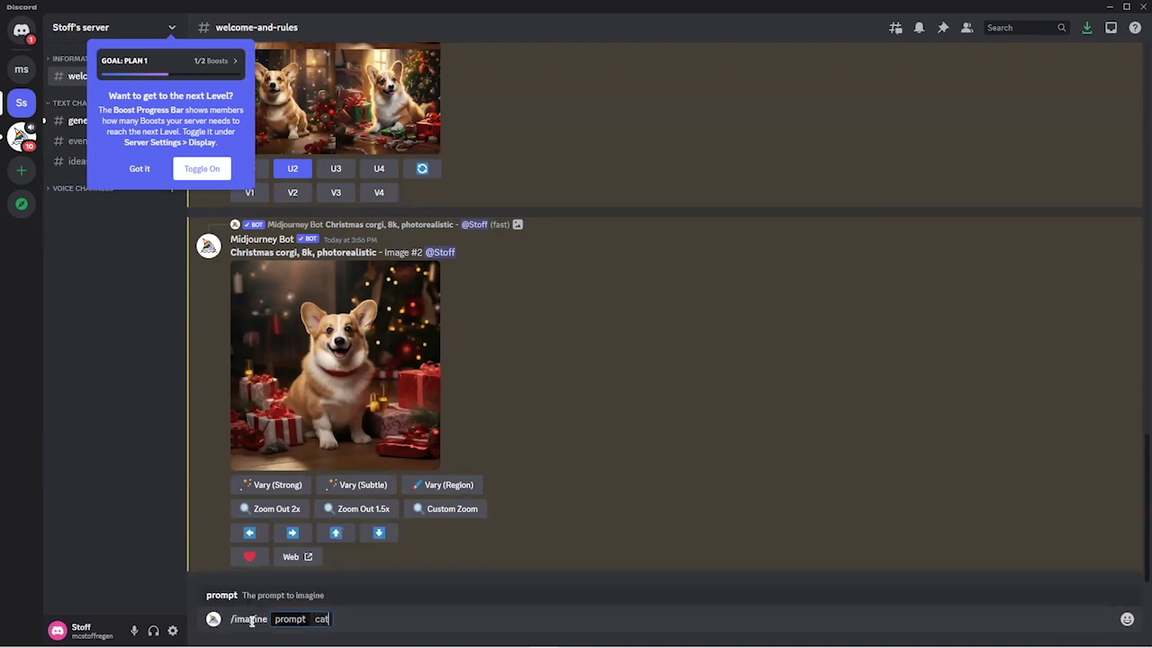
text( wearing a)
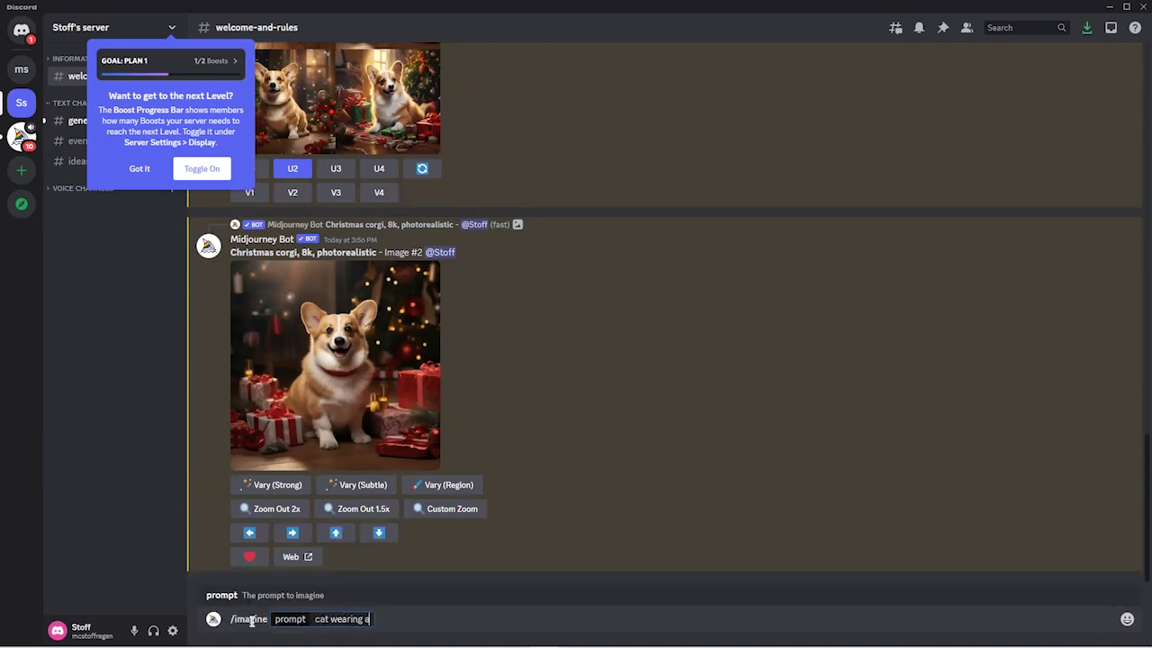
text( santa clau)
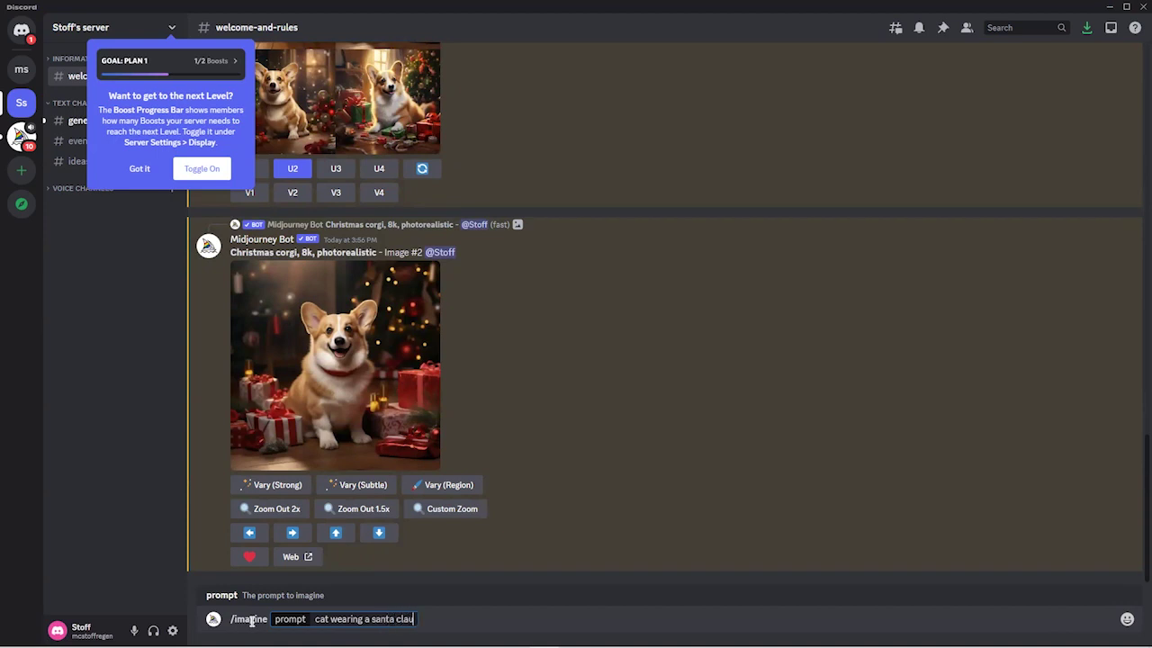
text(se hat, 8k, cartoon)
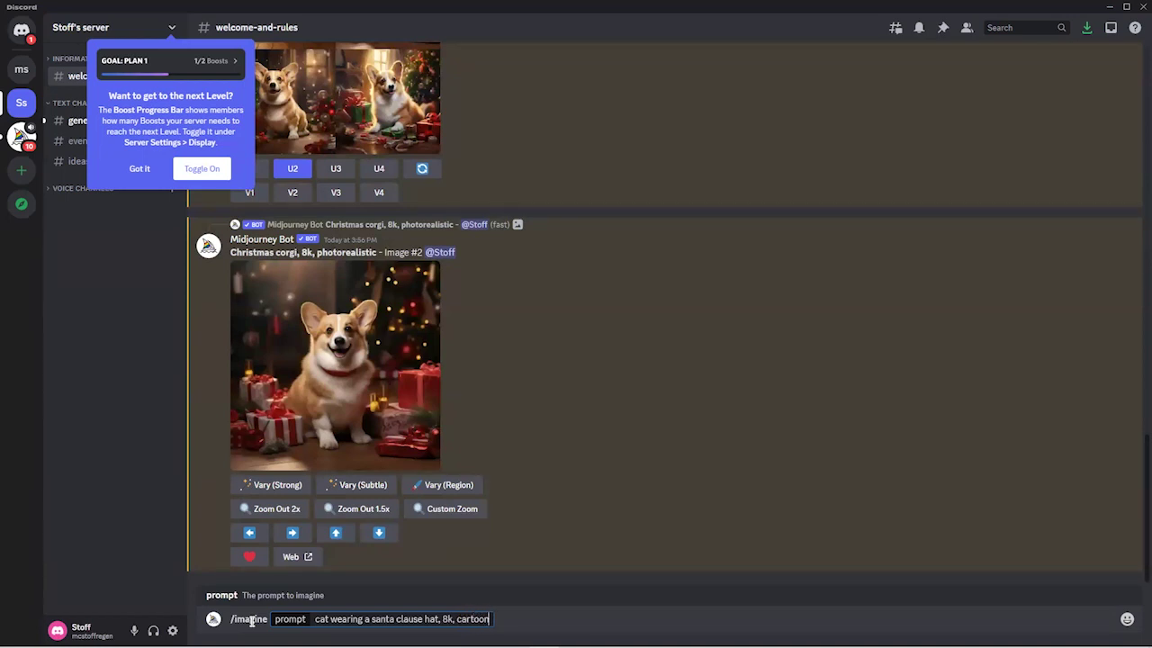
key(Return)
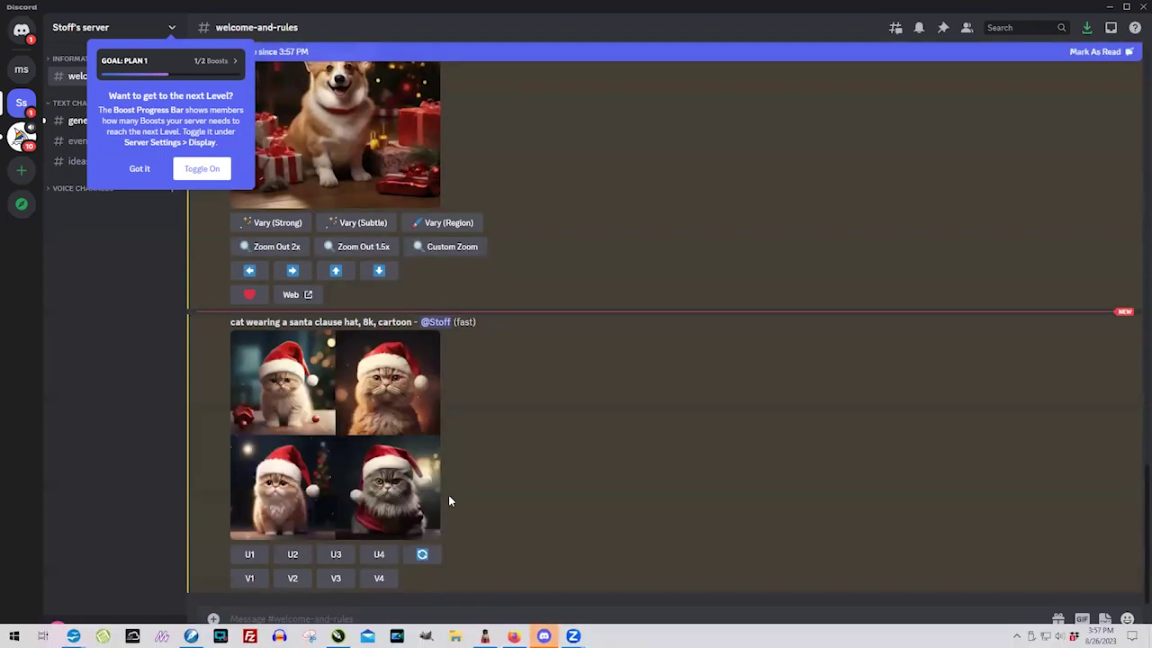
click(340, 535)
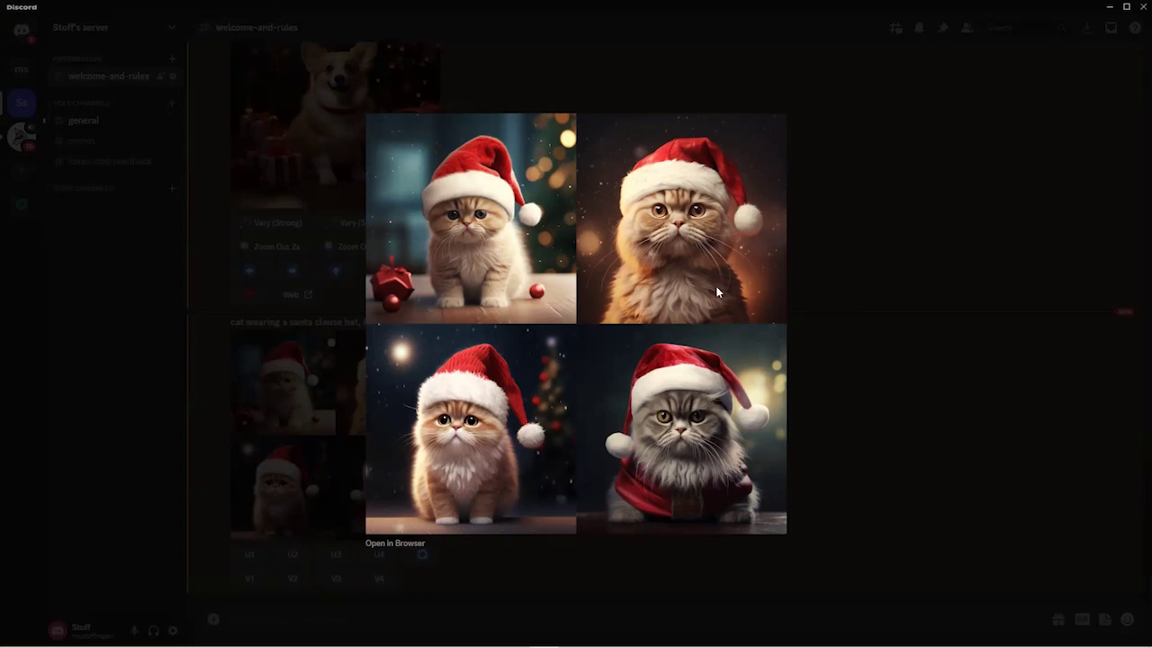
click(318, 621)
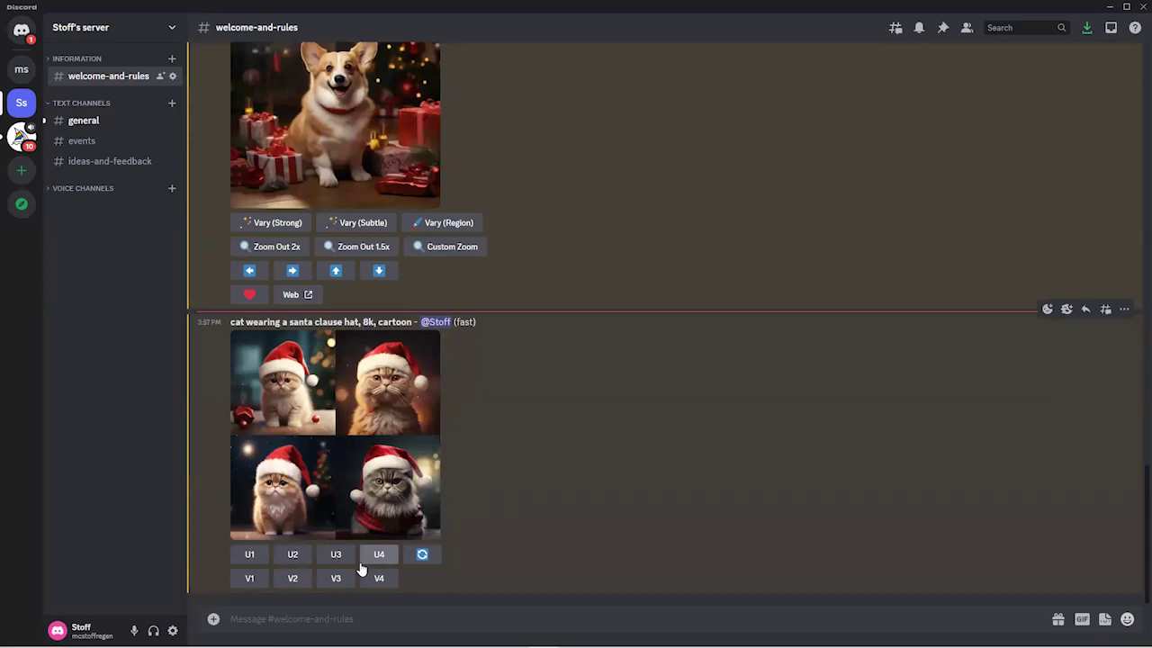
- Generate images with the /imagine prompt "victorian home decorated in Christmas lights at the end of a long driveway, photorealistic"
text(/imagine)
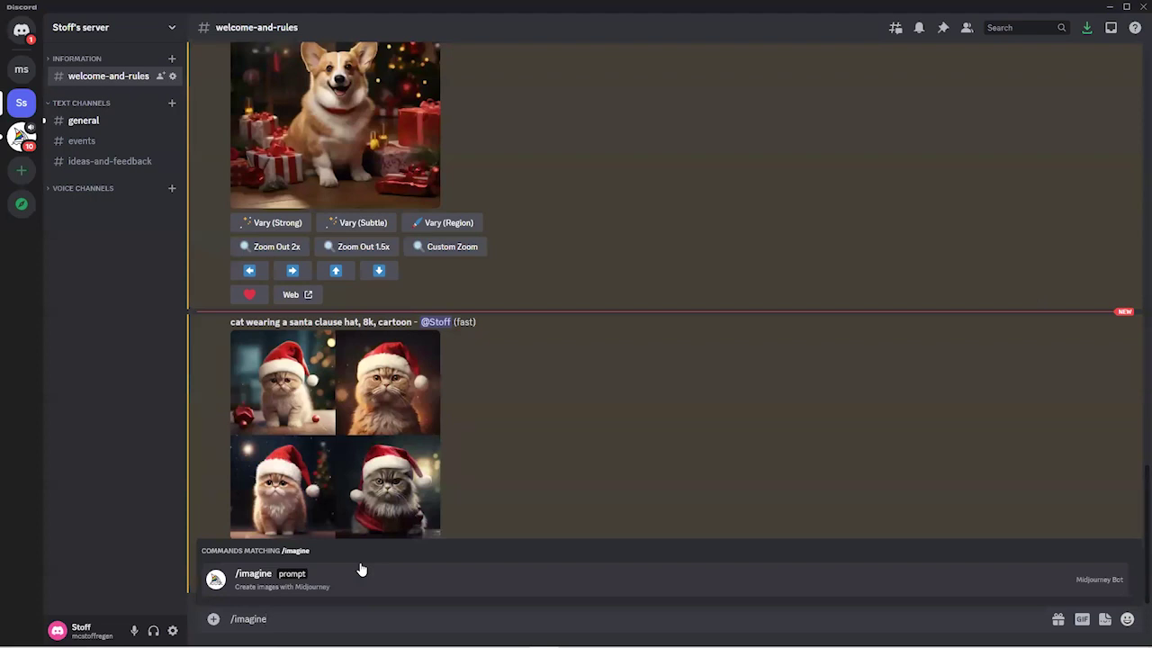
key(Tab)
text(victor)
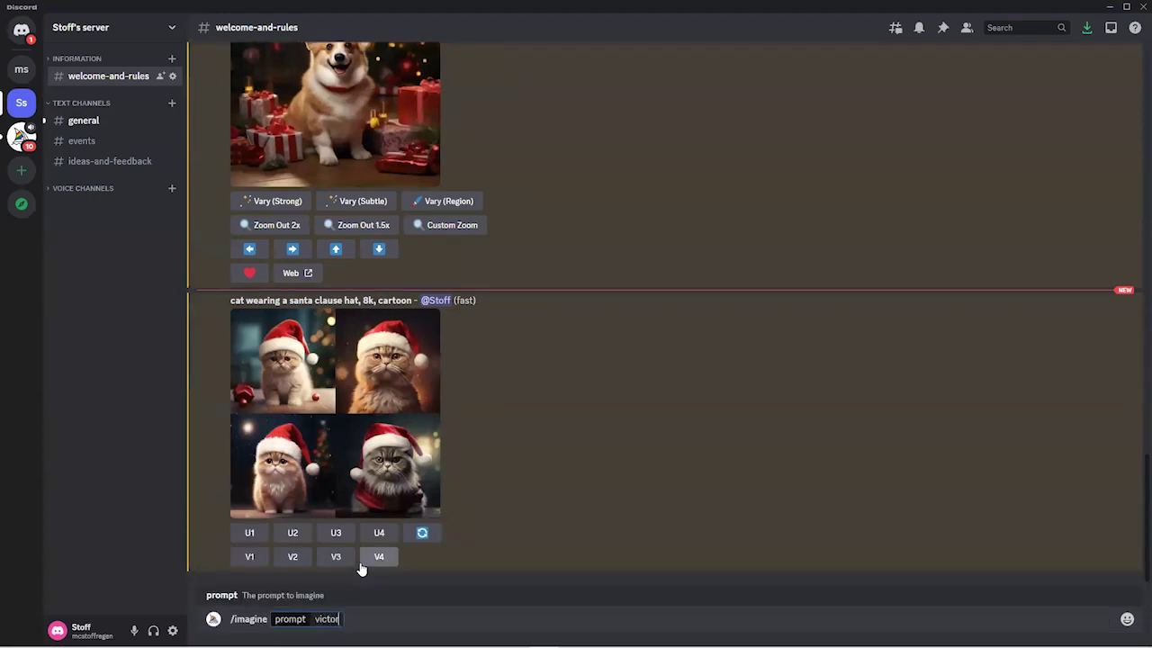
key(BackSpace)
text(rian home decorated in Christ)
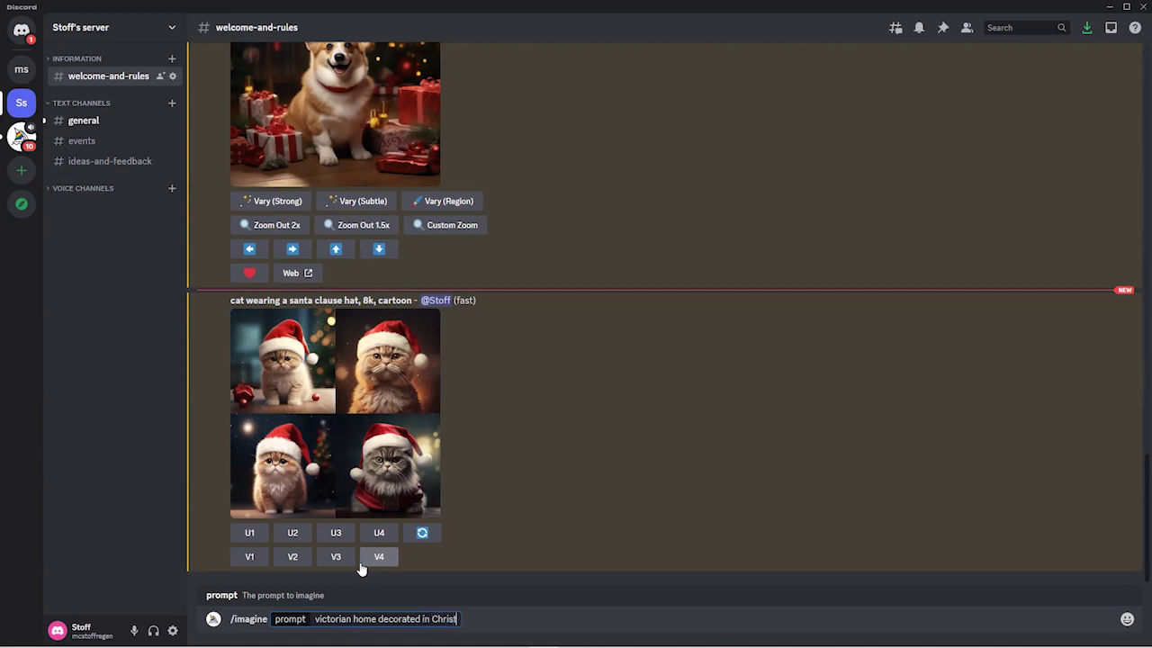
text(mas lights)
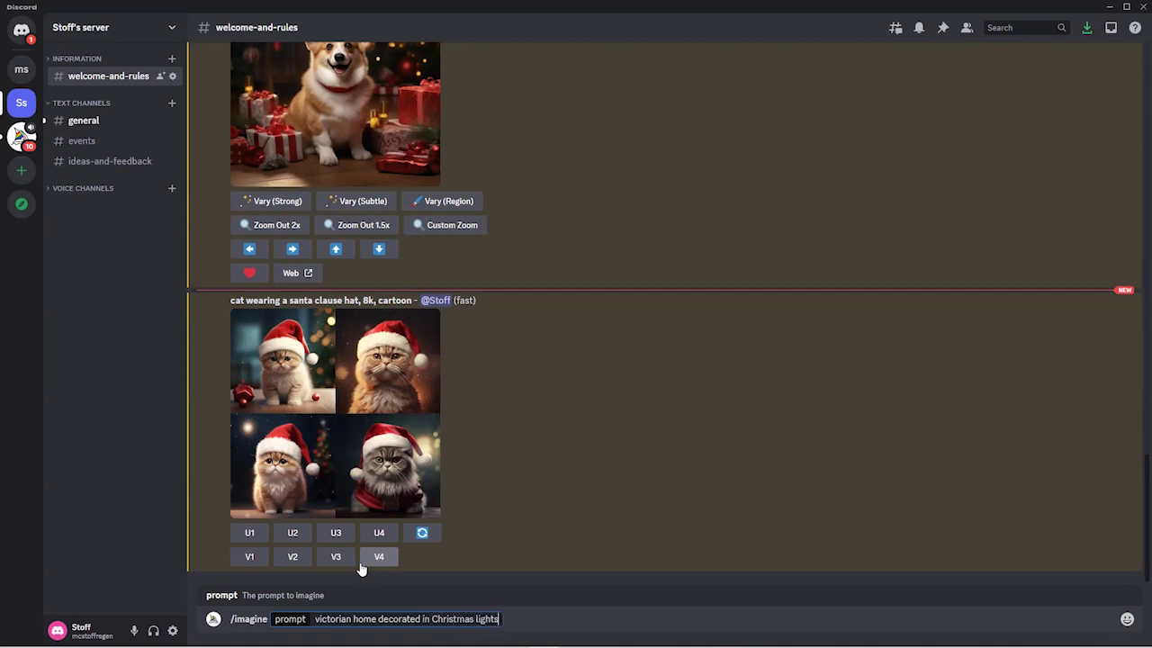
text( at the end of)
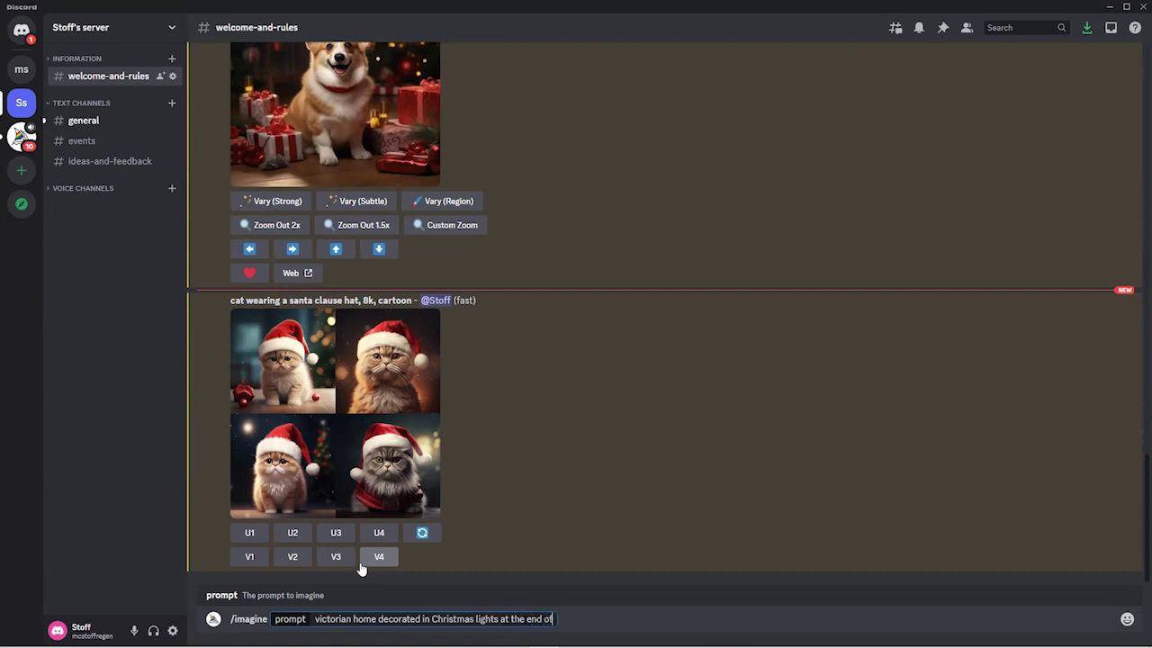
text( a long driveway)
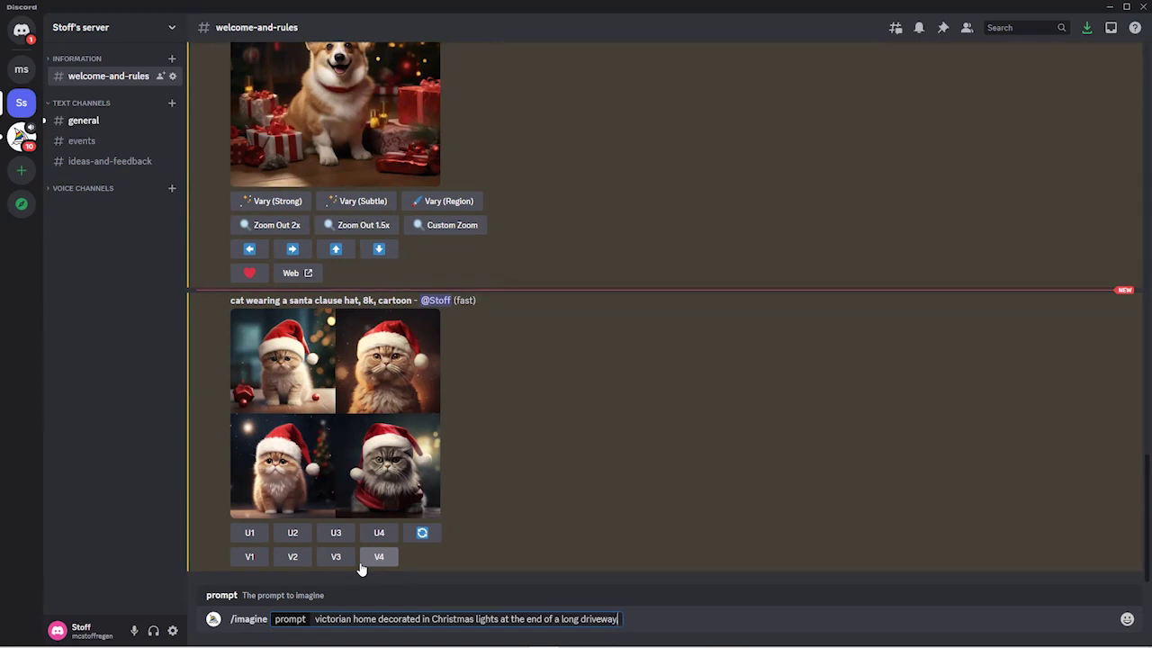
text(, photorealistic)
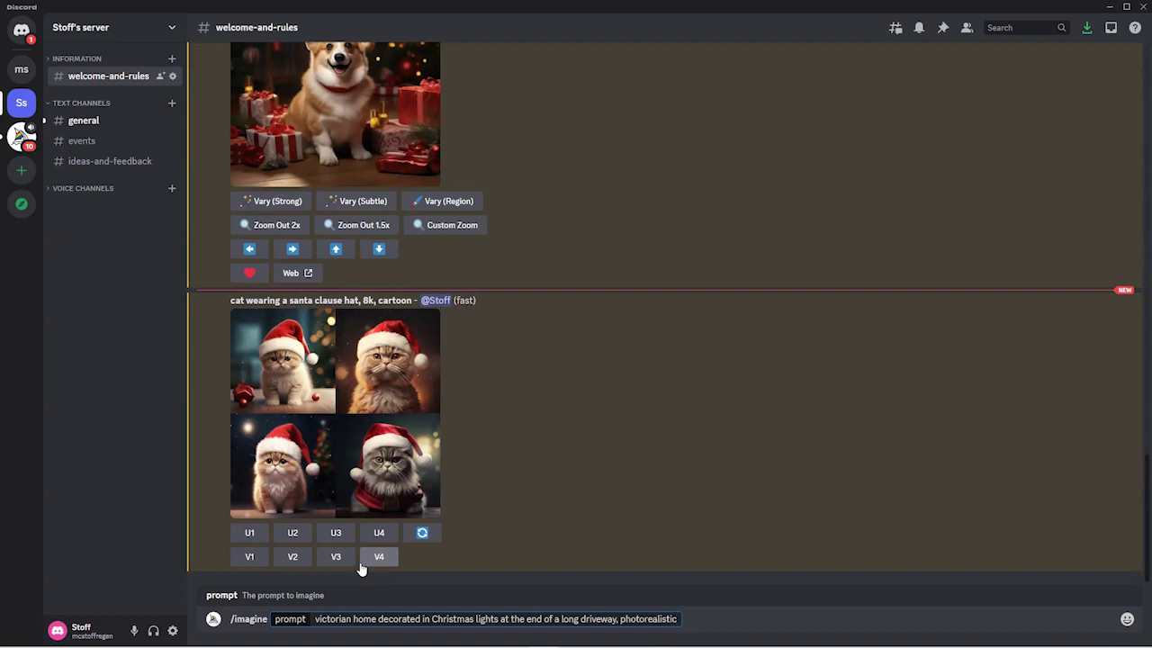
key(Return)
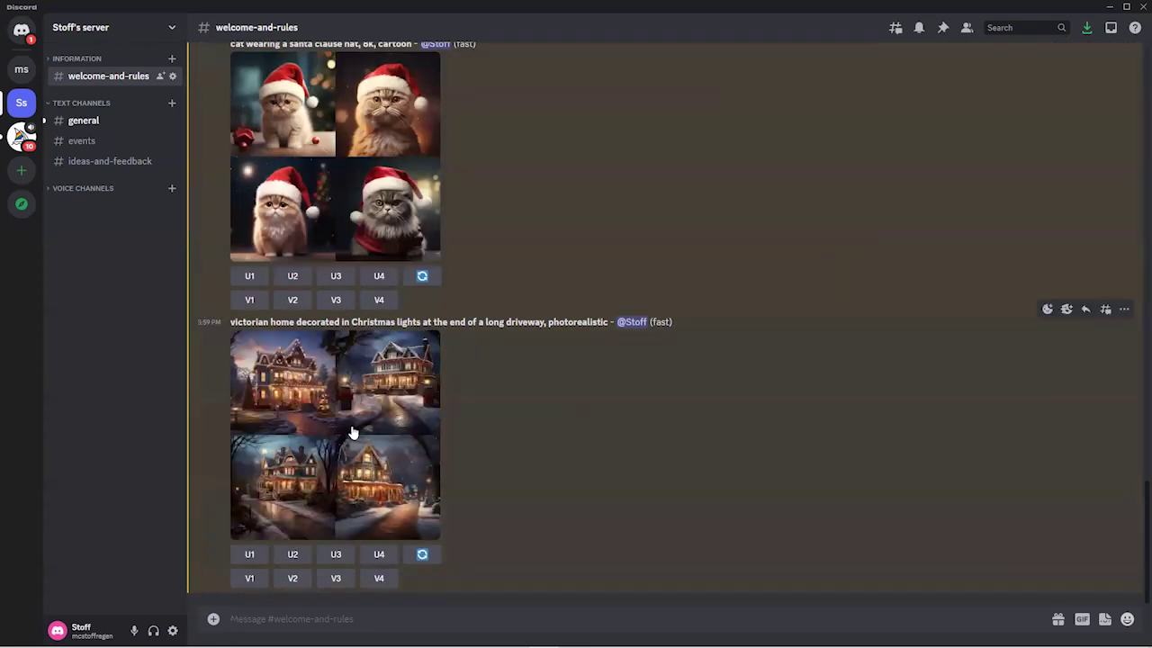
- Open the Victorian home image grid in the browser and examine all four houses at full size
click(415, 518)
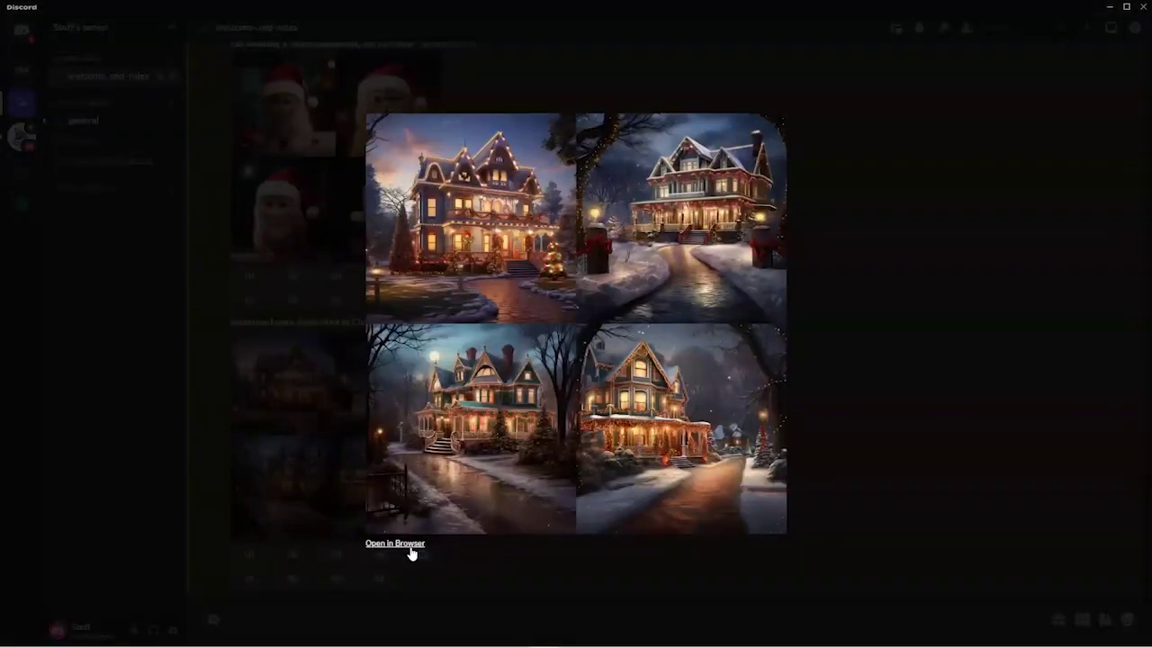
click(409, 552)
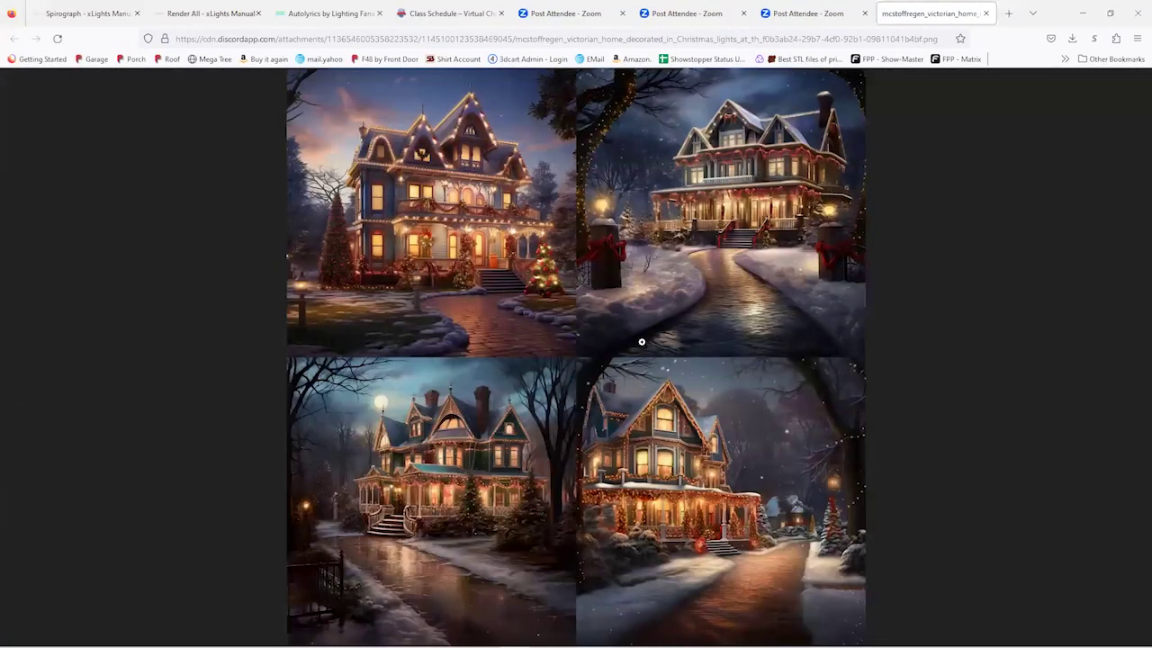
click(639, 387)
middle_click(684, 286)
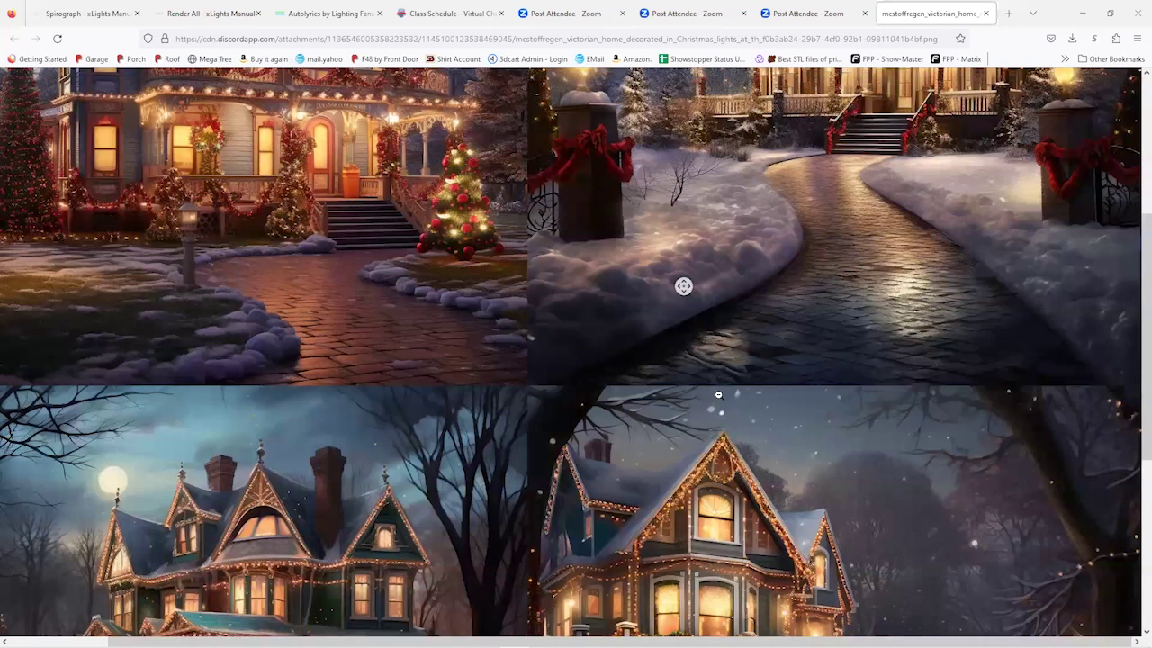
middle_click(746, 270)
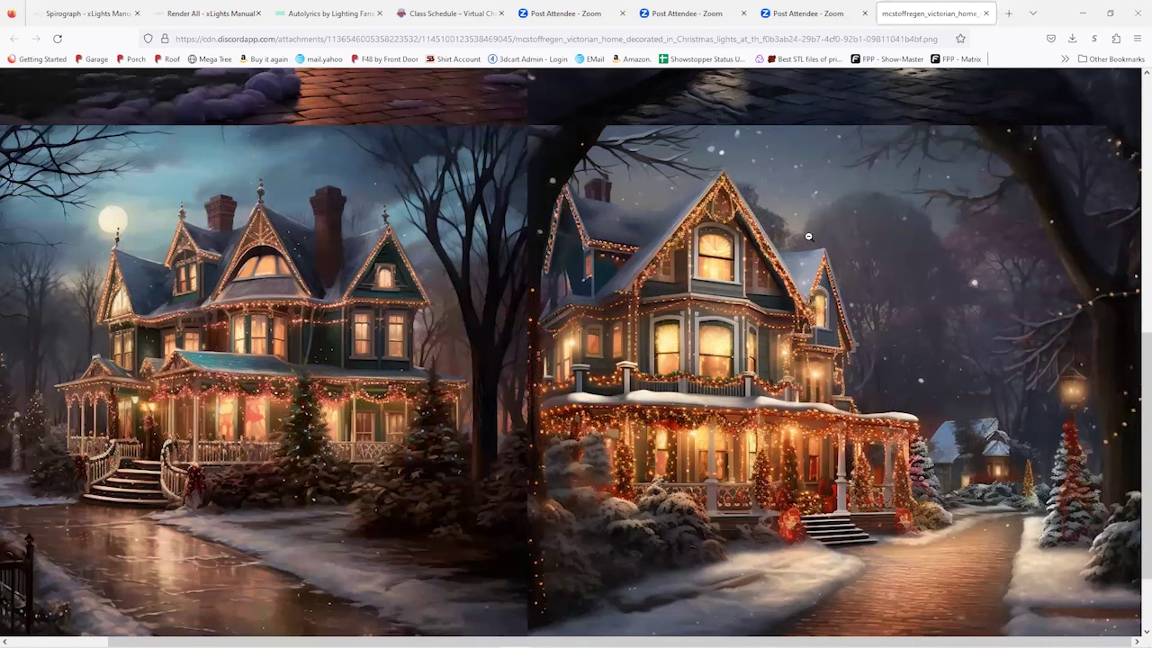
scroll(618, 253, up, 5)
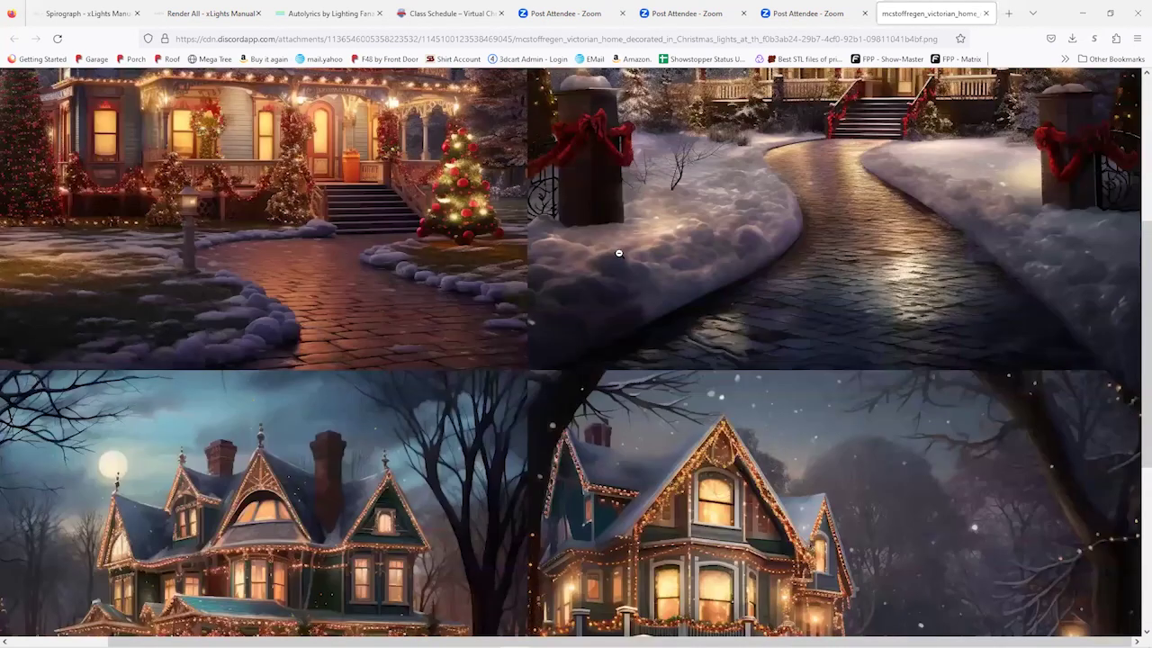
scroll(618, 253, up, 2)
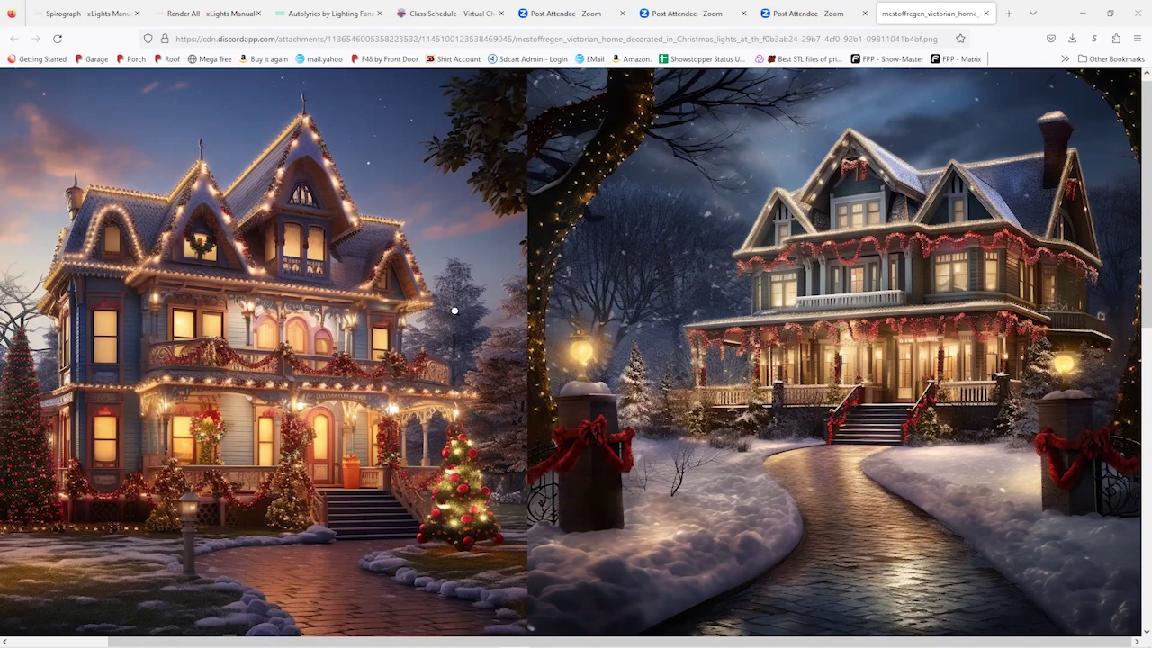
scroll(455, 311, down, 1)
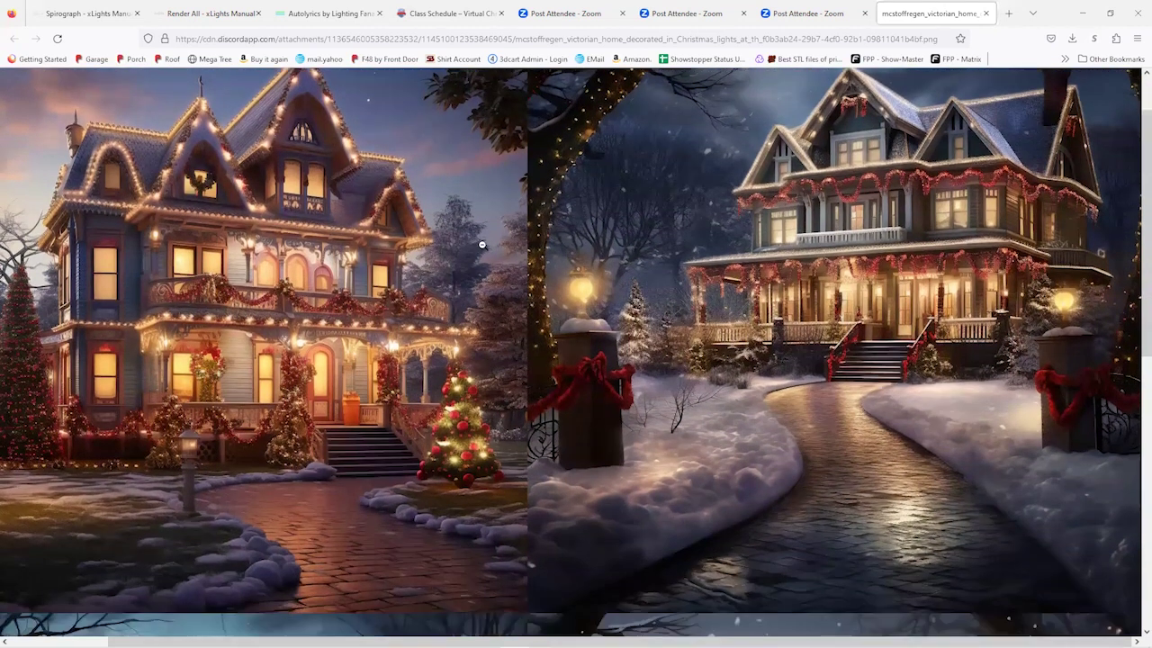
scroll(482, 245, down, 2)
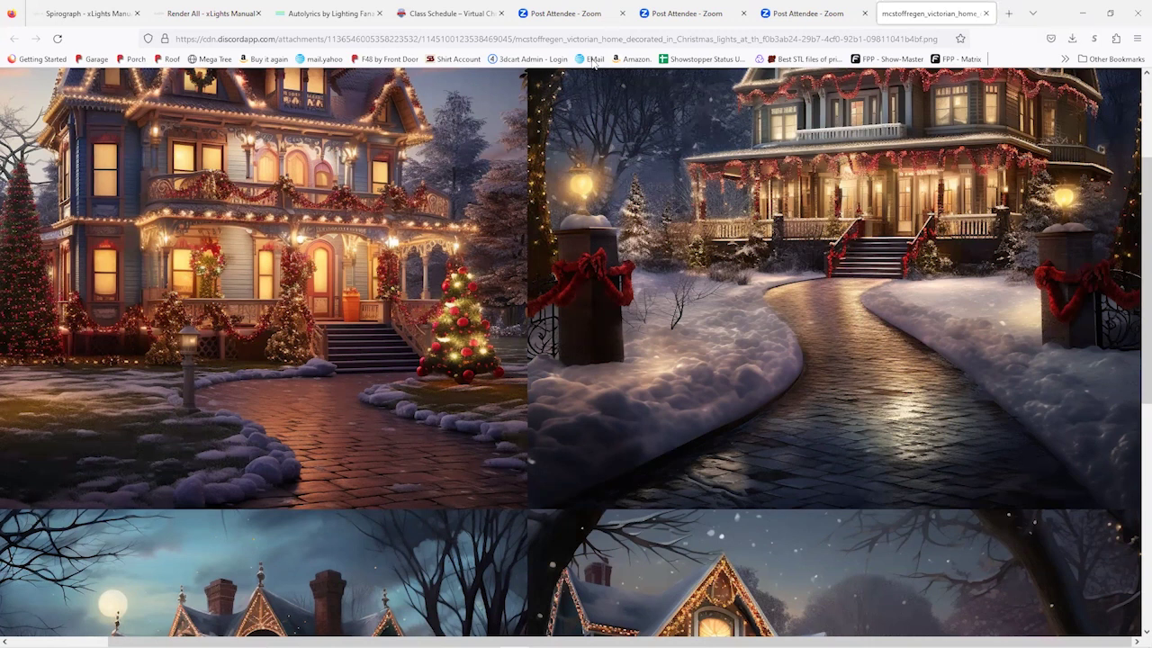
- Search the web for "midjourney login" in a new browser tab and open the profile page on the Midjourney website
click(1009, 14)
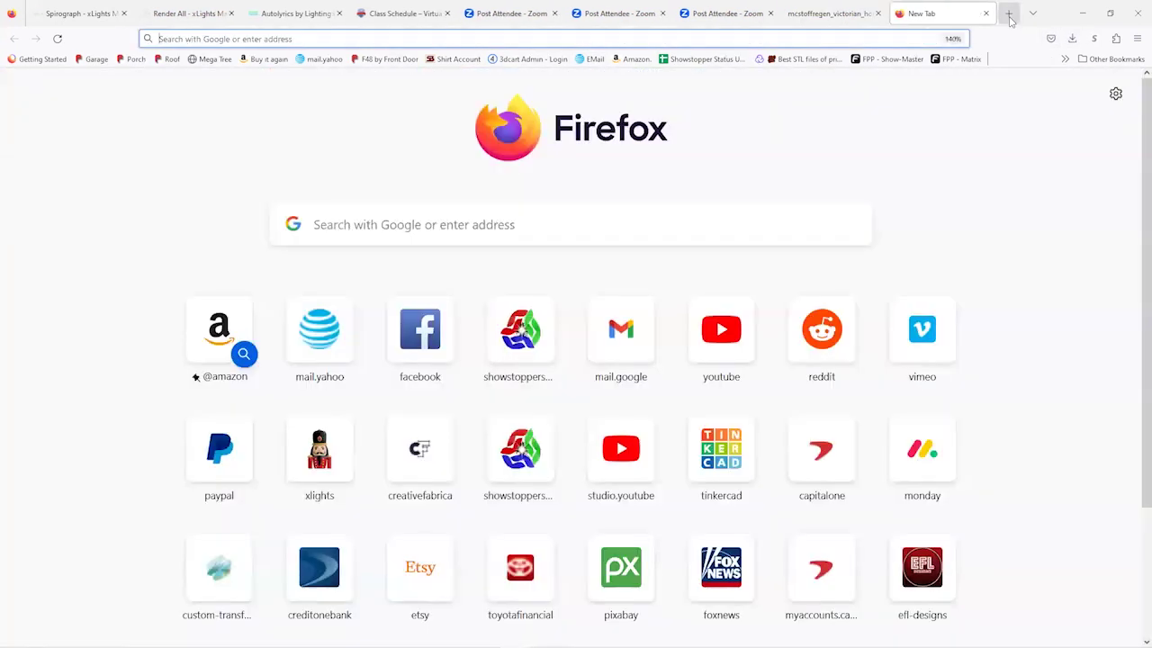
text(mid)
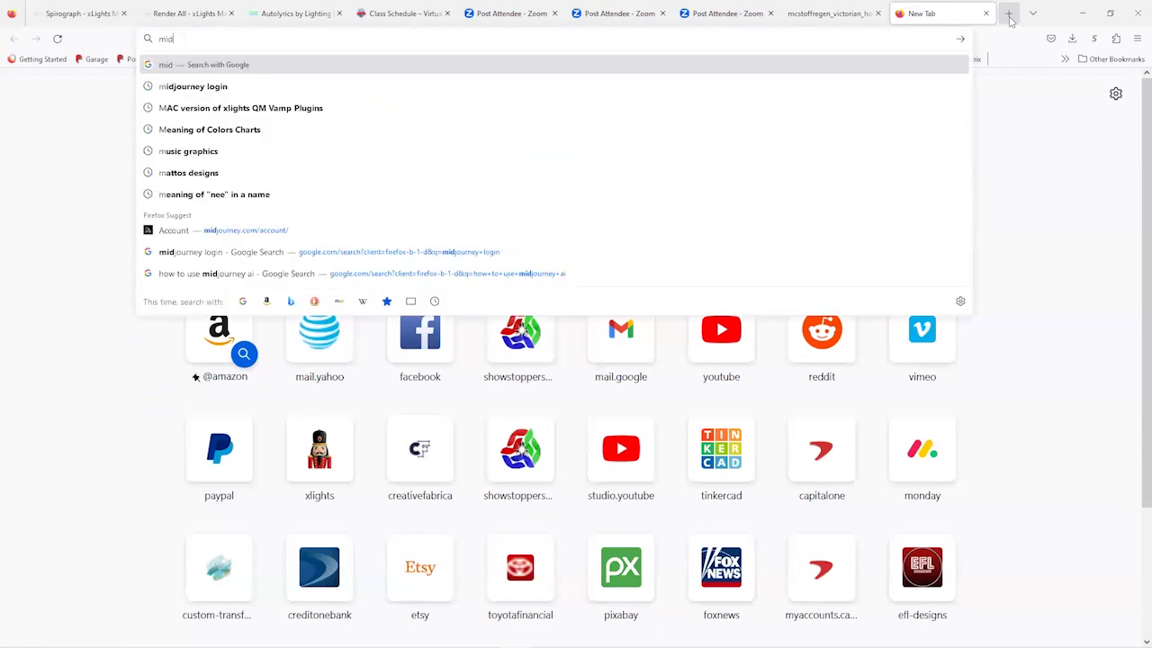
text(journey)
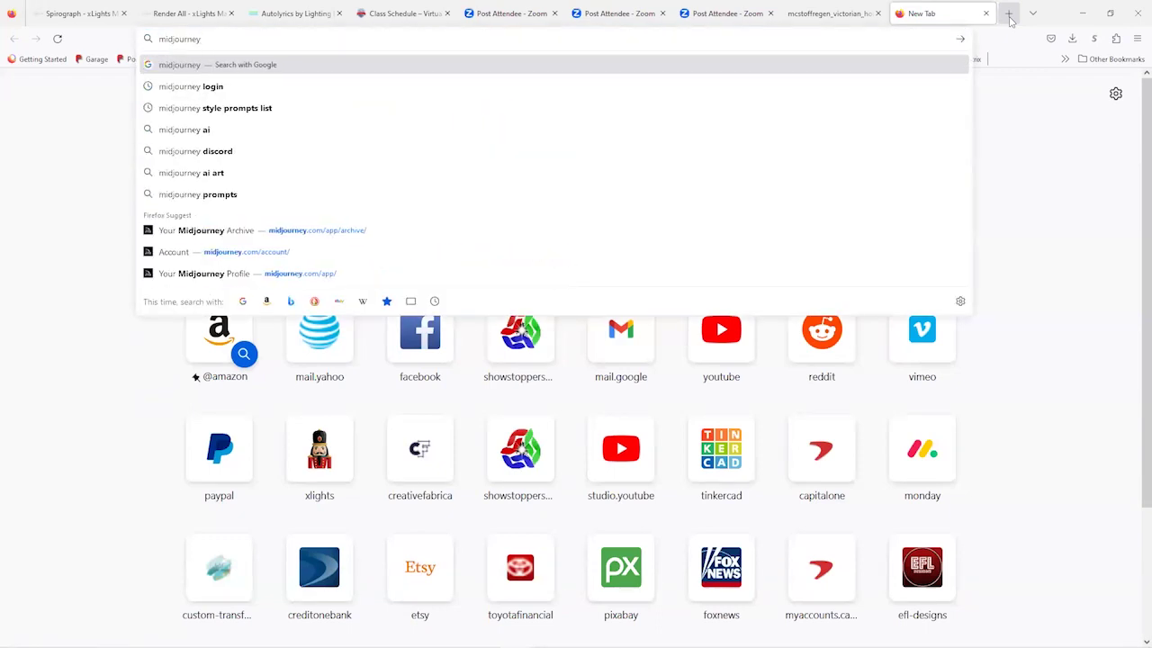
text( lo)
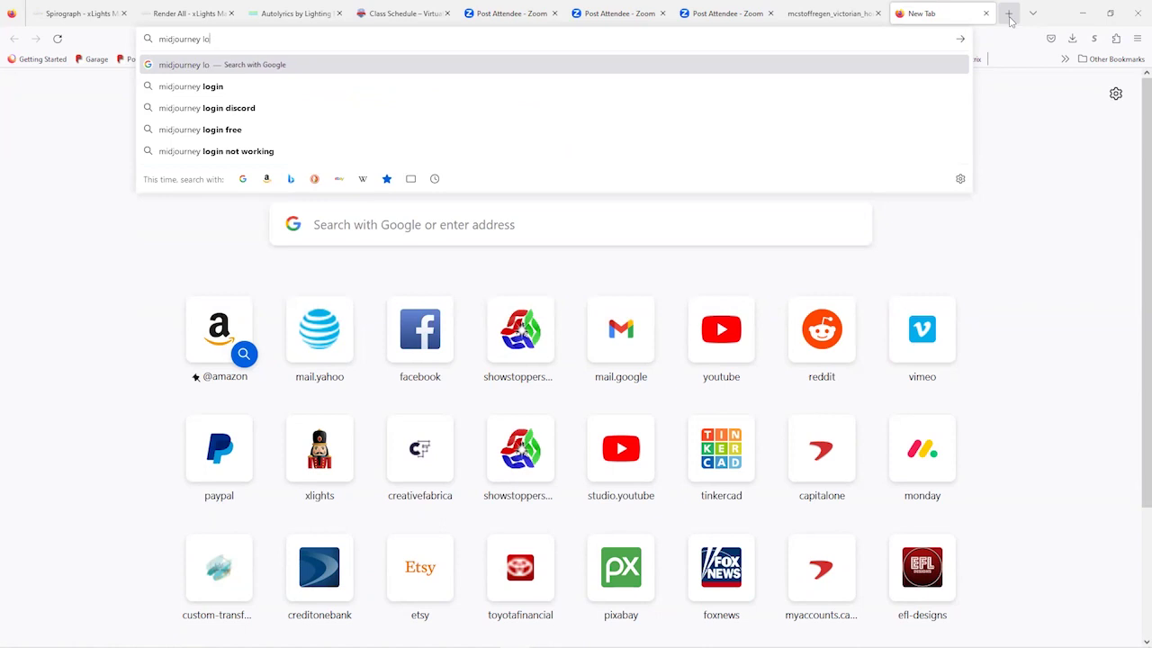
text(gin)
key(Return)
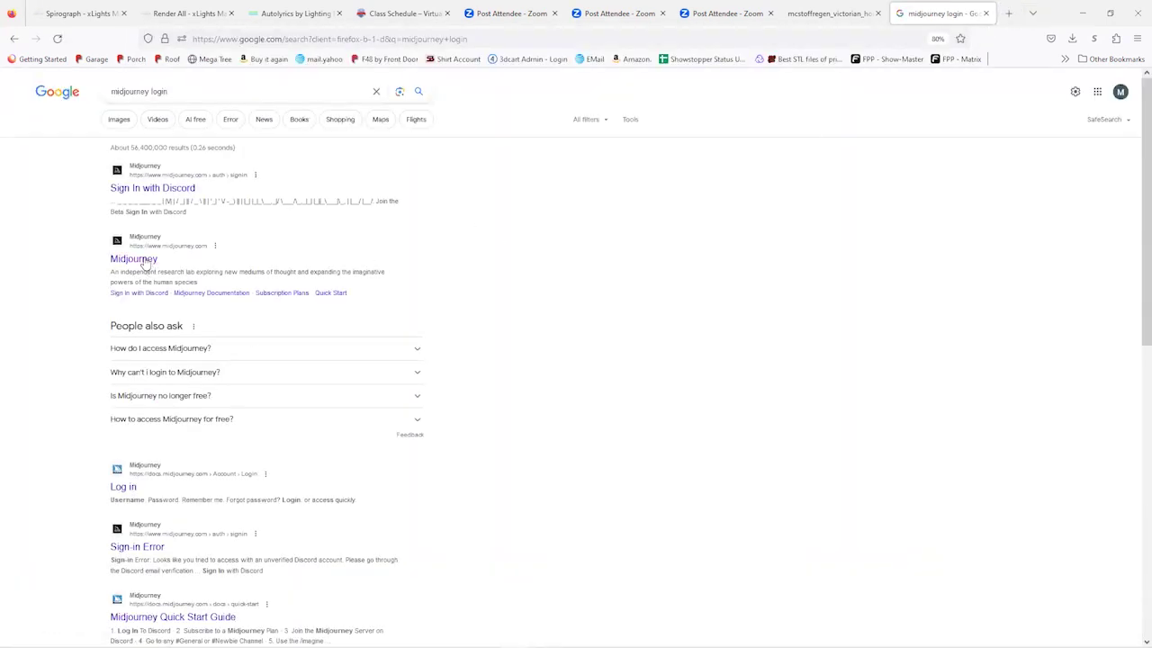
click(210, 288)
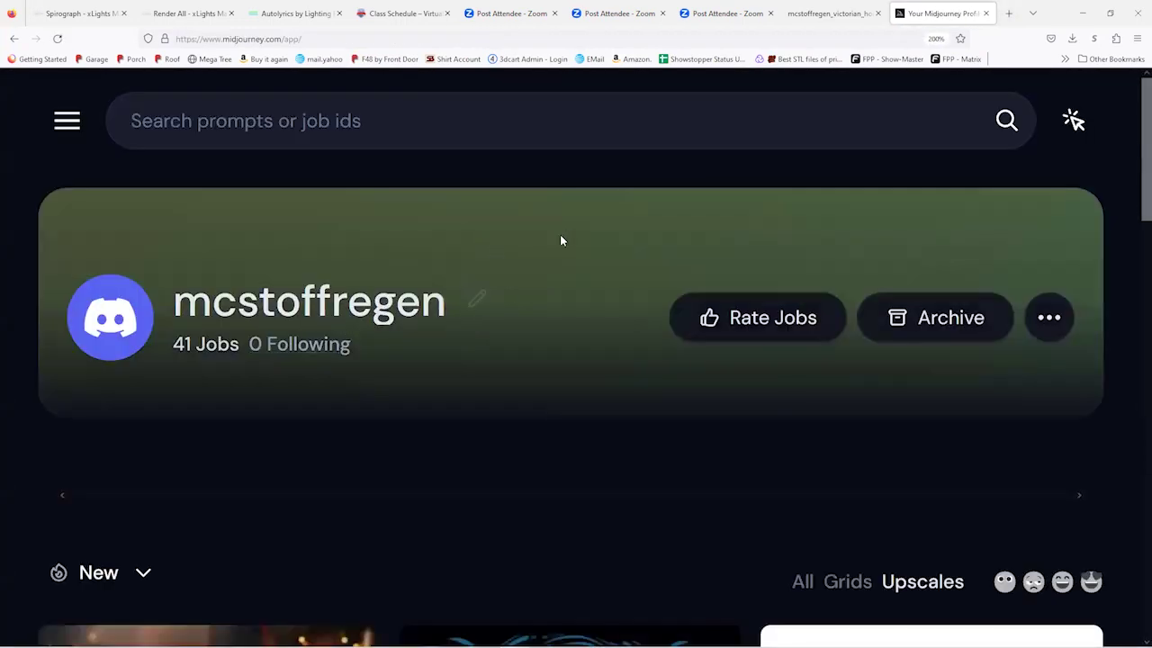
- Look through the upscaled images on the profile page and view the forest portrait of the woman with fairy wings enlarged
scroll(554, 245, down, 5)
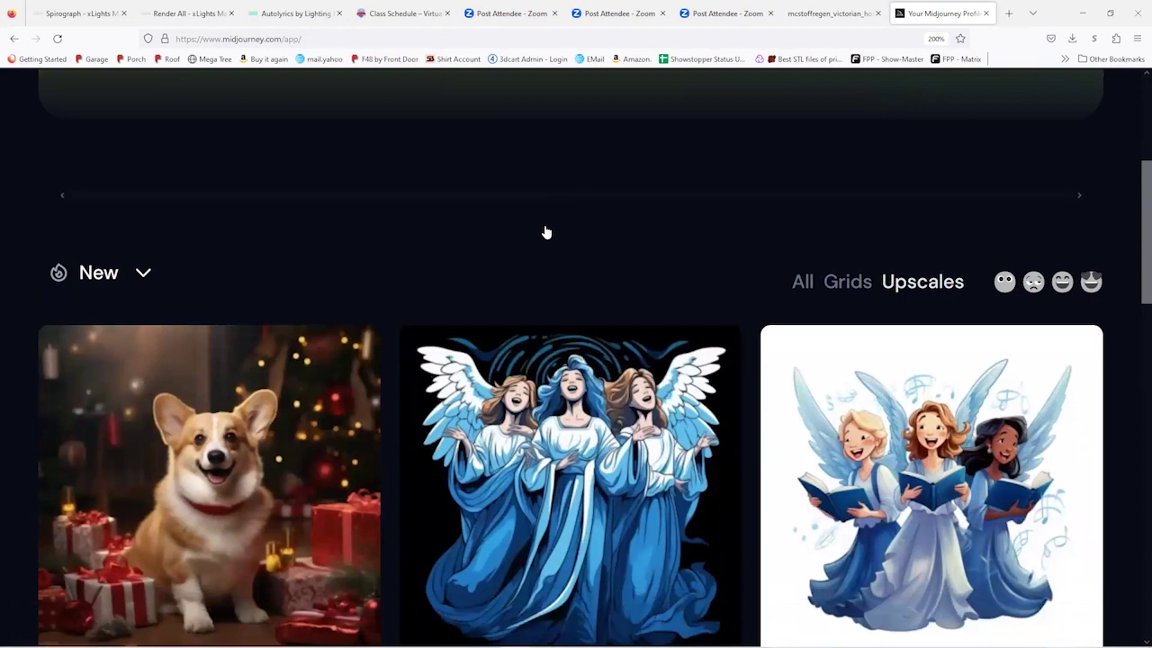
scroll(559, 227, up, 3)
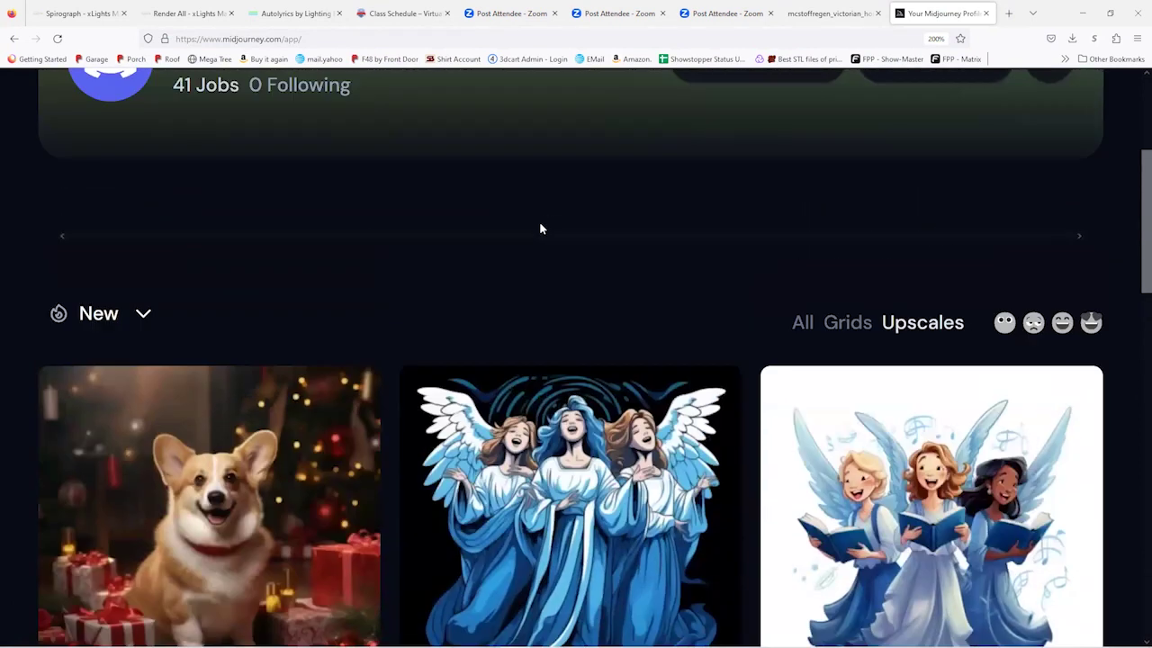
scroll(542, 249, down, 2)
scroll(540, 244, up, 3)
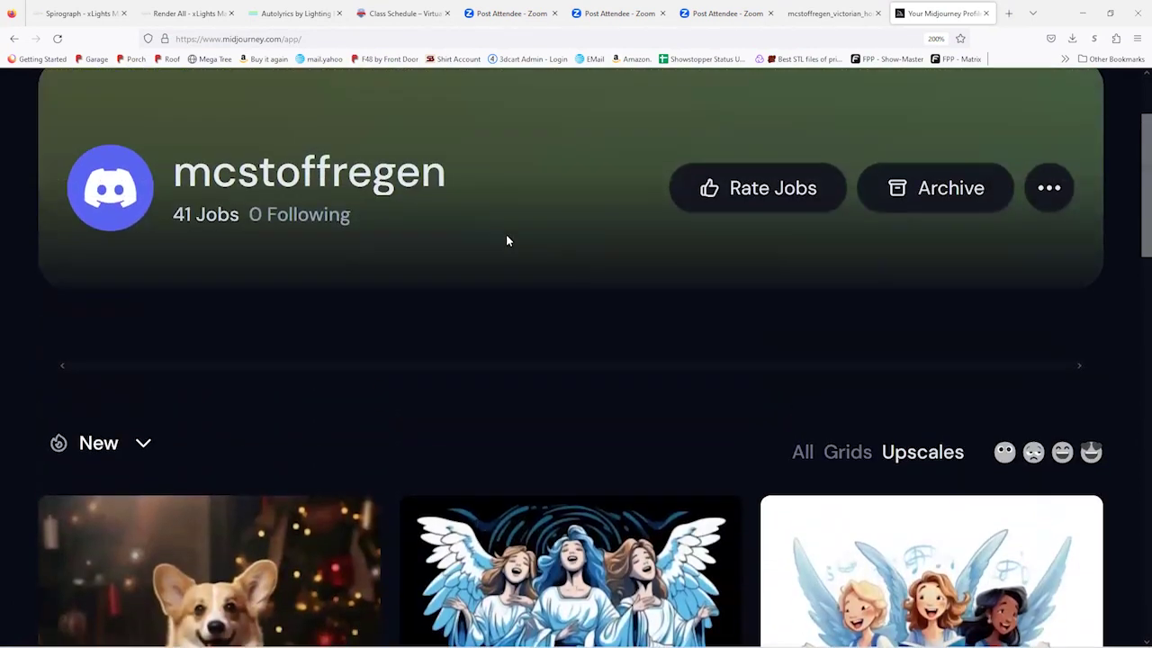
scroll(509, 238, down, 5)
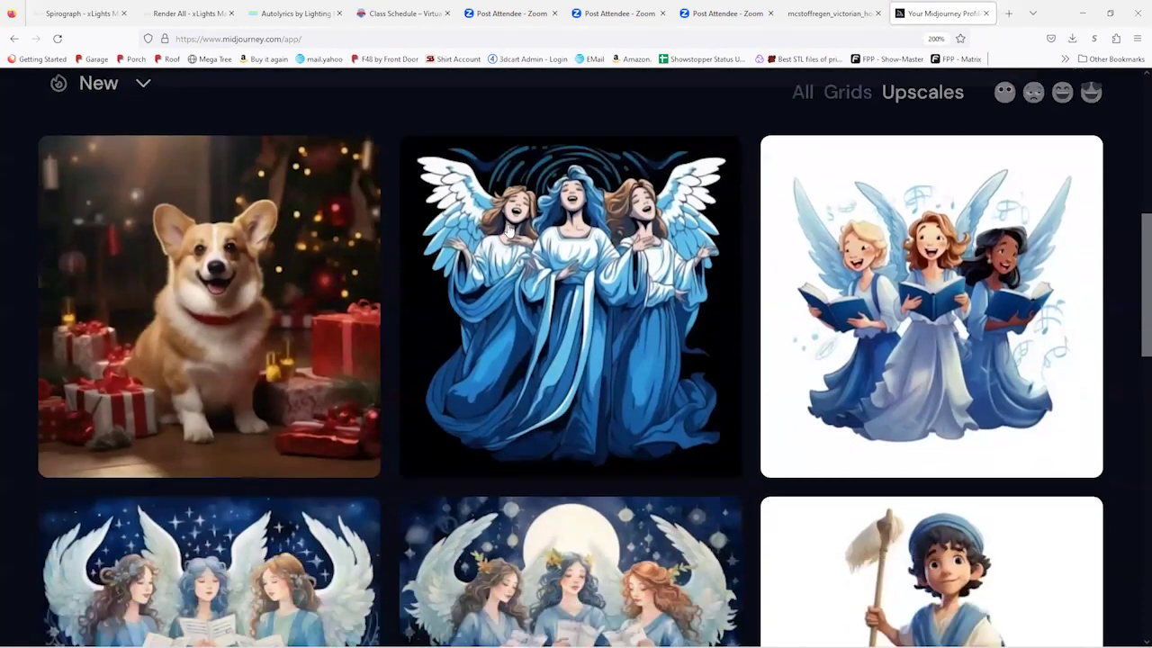
scroll(509, 225, down, 2)
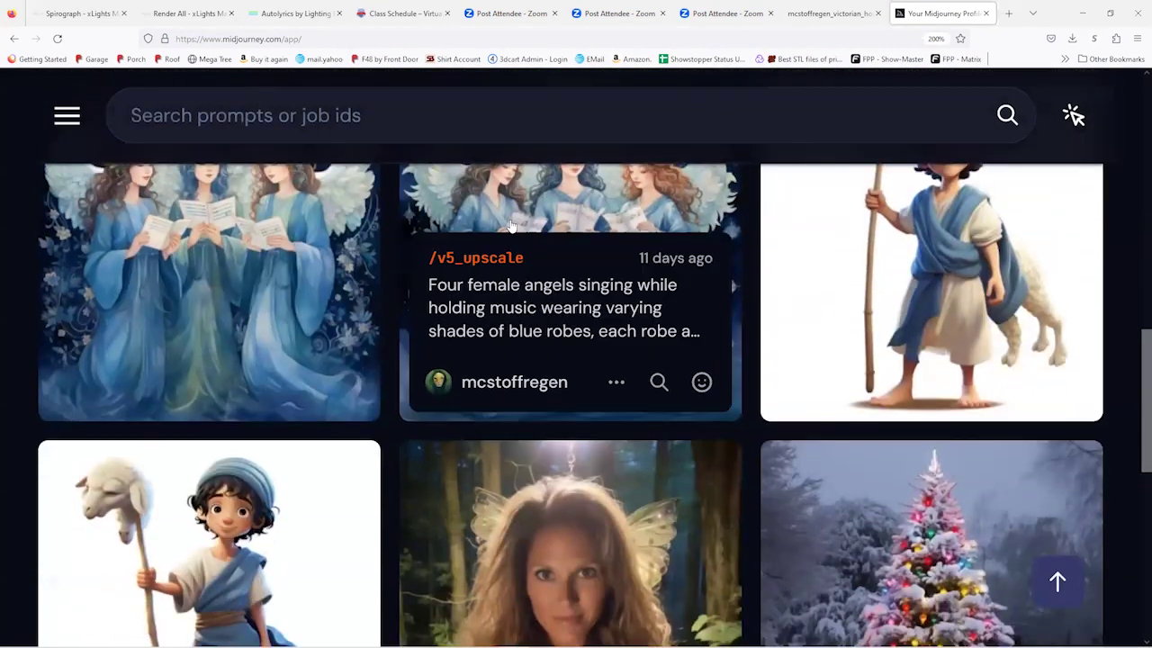
scroll(609, 192, up, 1)
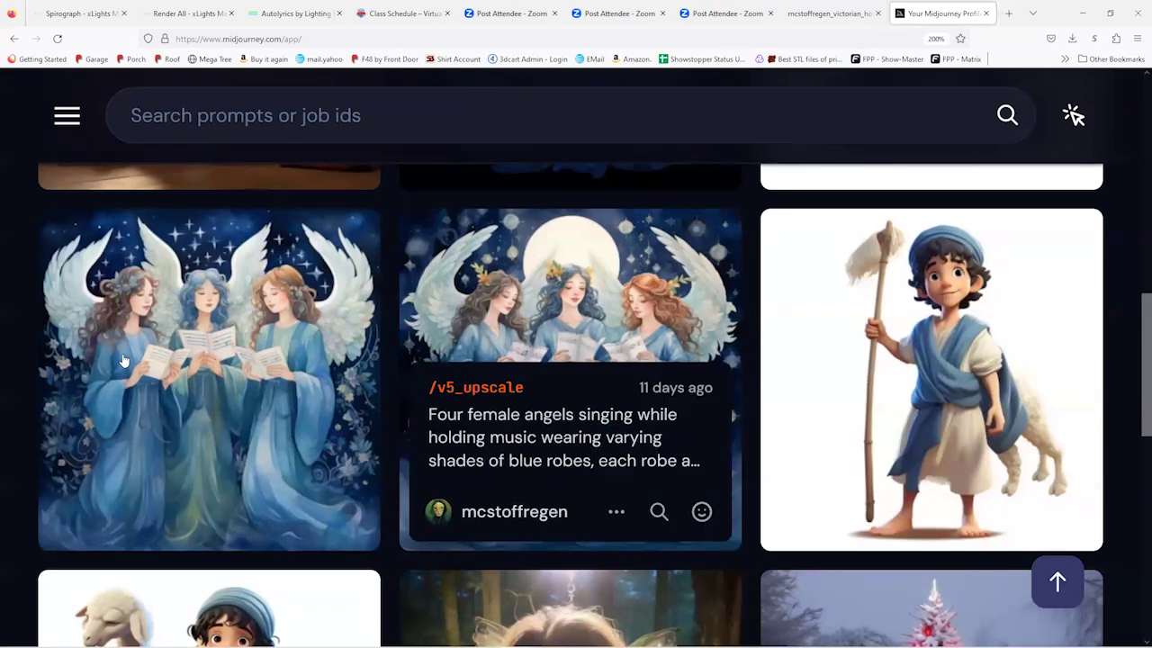
scroll(119, 367, down, 4)
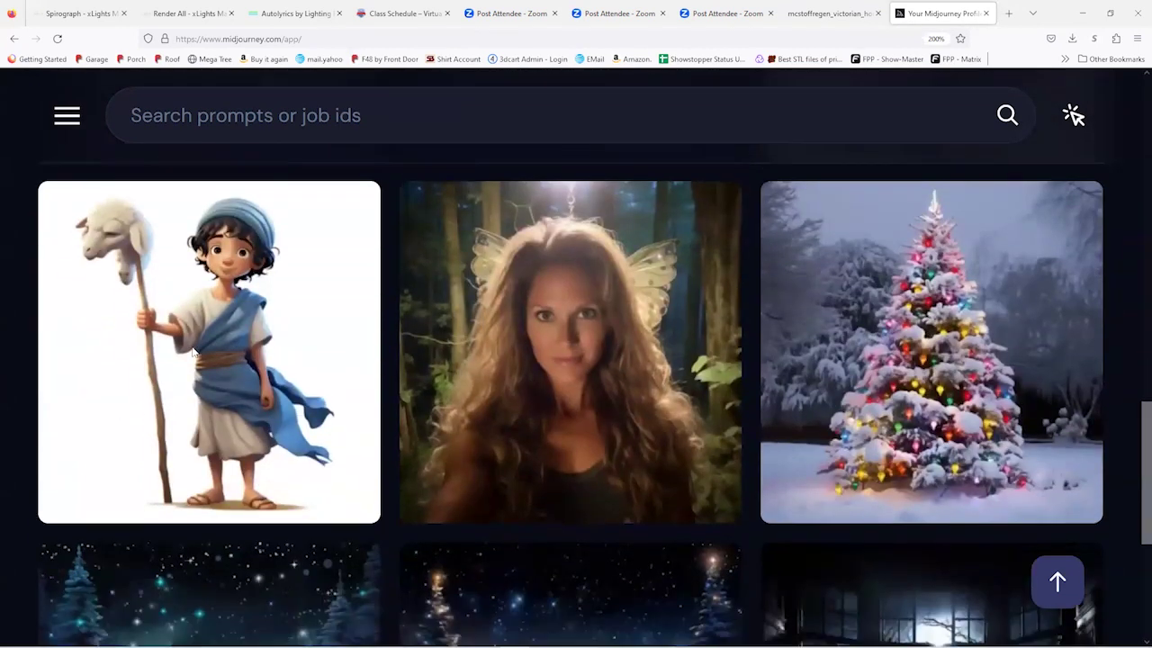
click(458, 252)
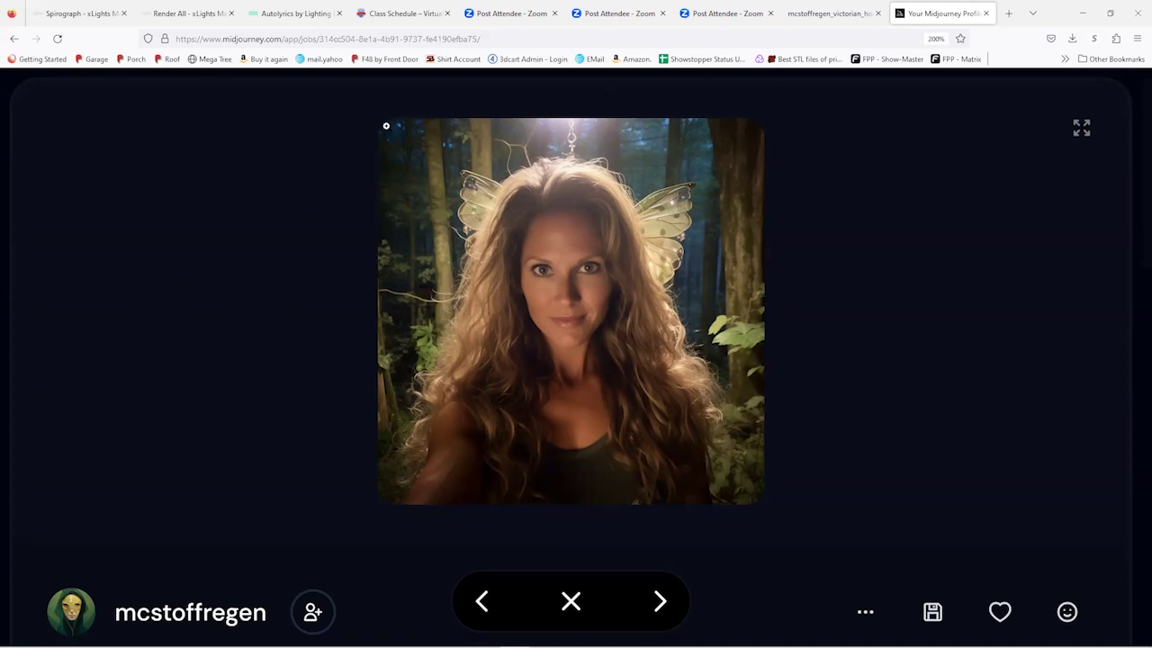
click(13, 39)
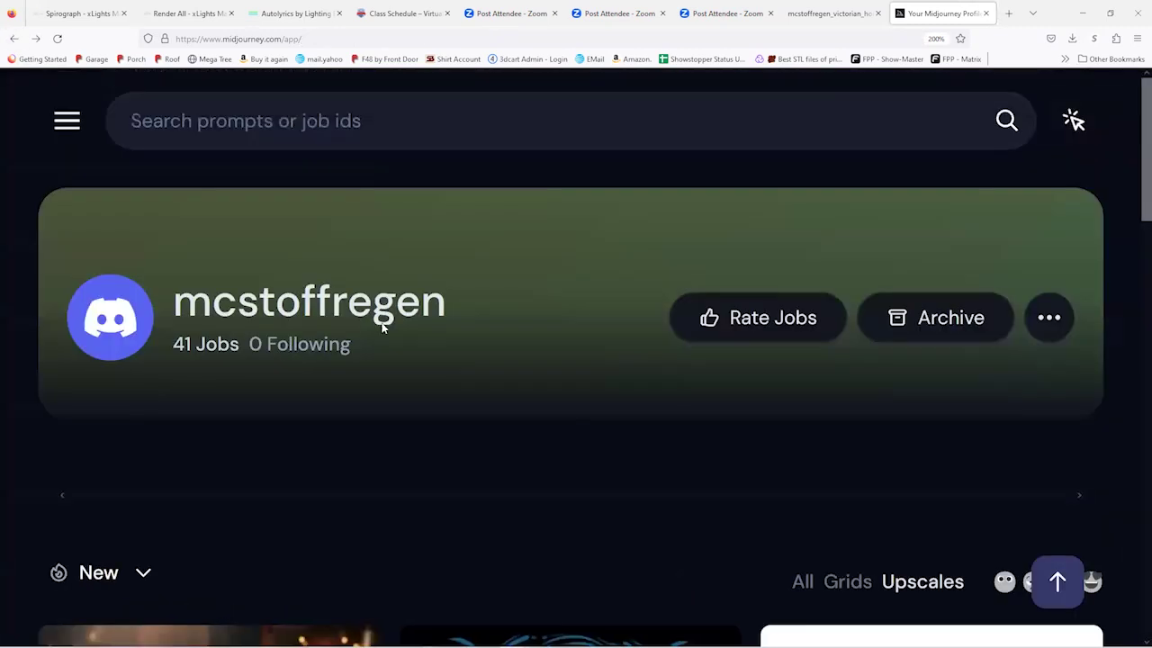
- Open the upscaled image of the snowy path between lit pine trees and examine its prompt and job details
scroll(381, 306, down, 5)
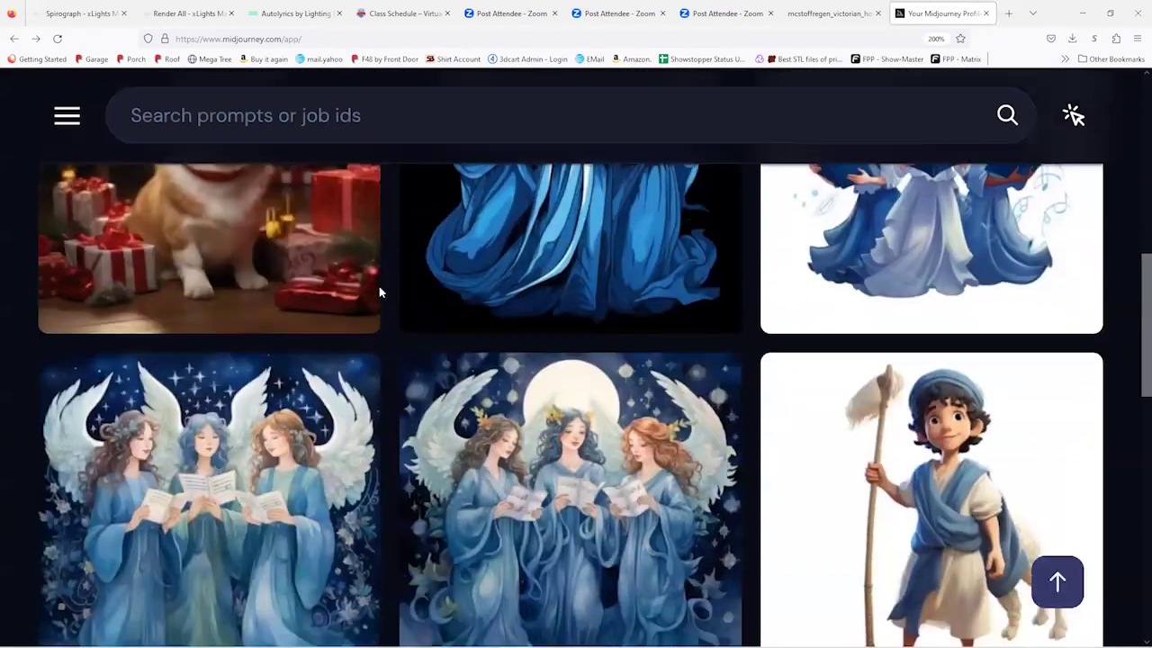
scroll(379, 291, down, 10)
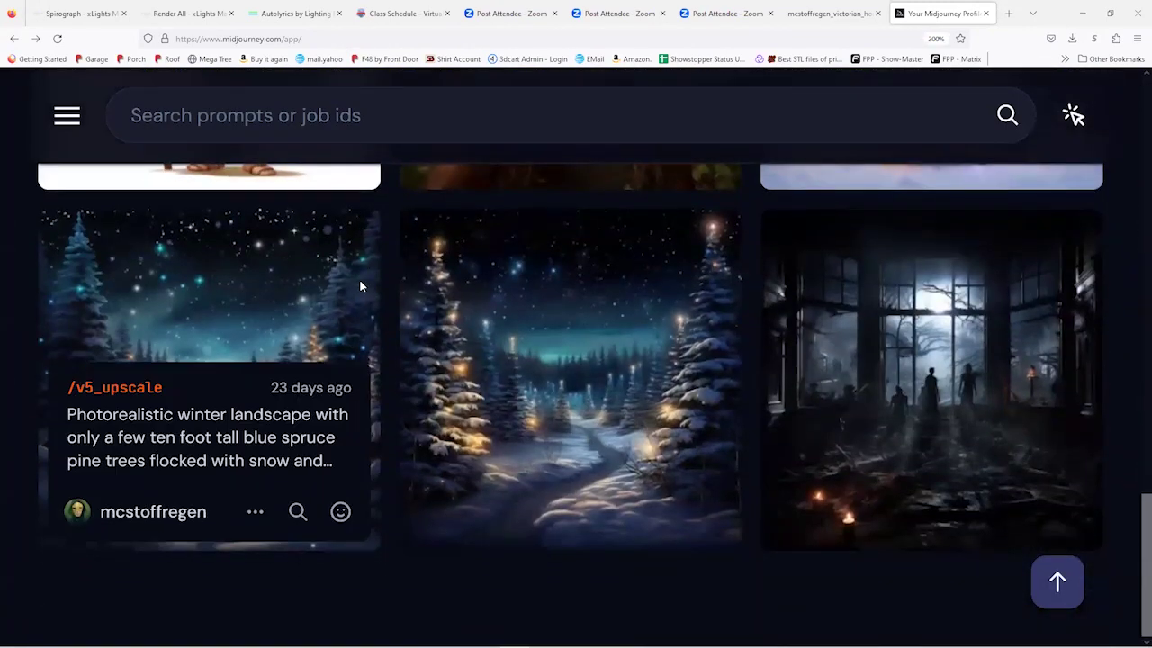
scroll(360, 286, up, 2)
click(500, 392)
scroll(338, 326, down, 2)
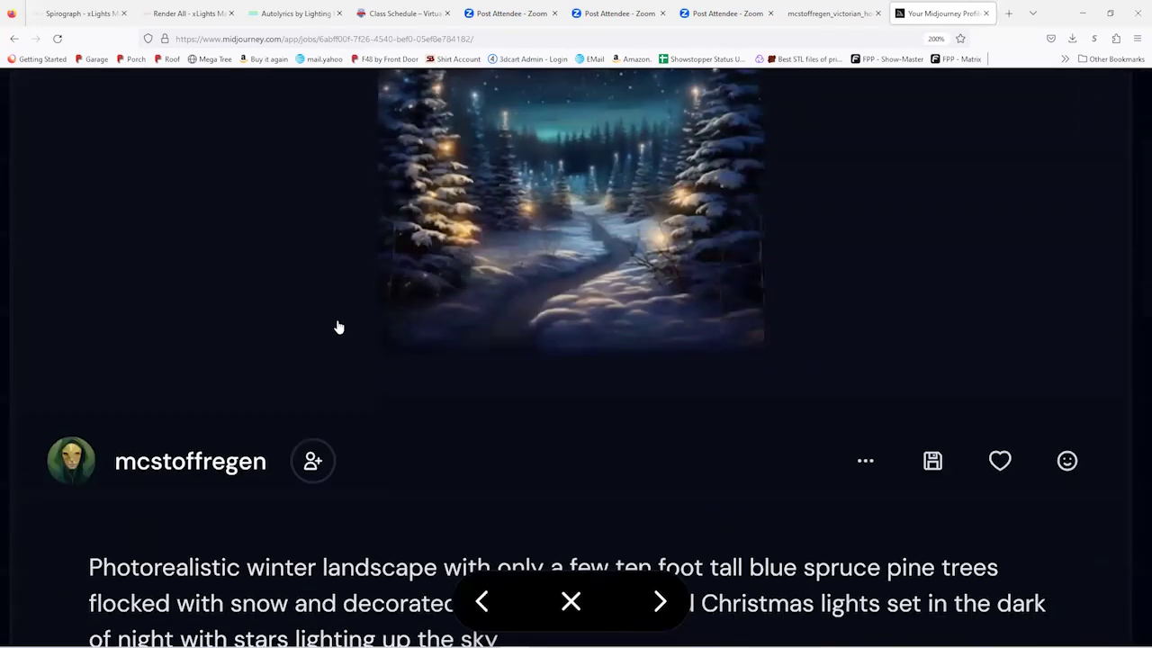
scroll(338, 327, down, 8)
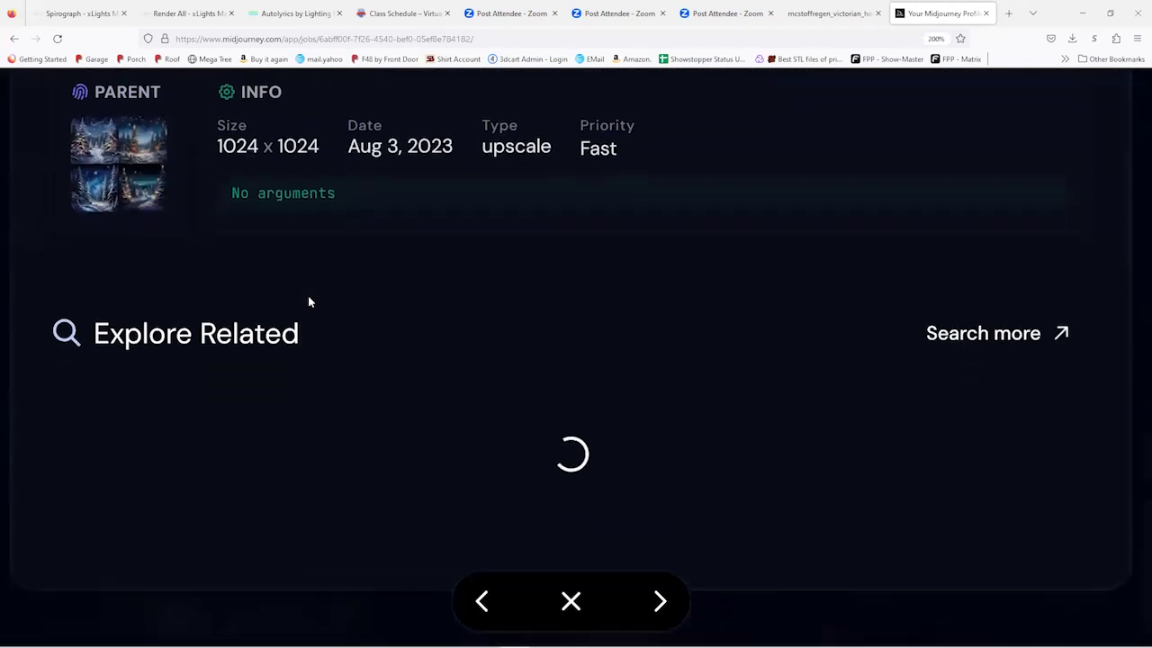
- Examine the related winter and Christmas tree images by other creators, including the prompts behind them
scroll(309, 288, down, 4)
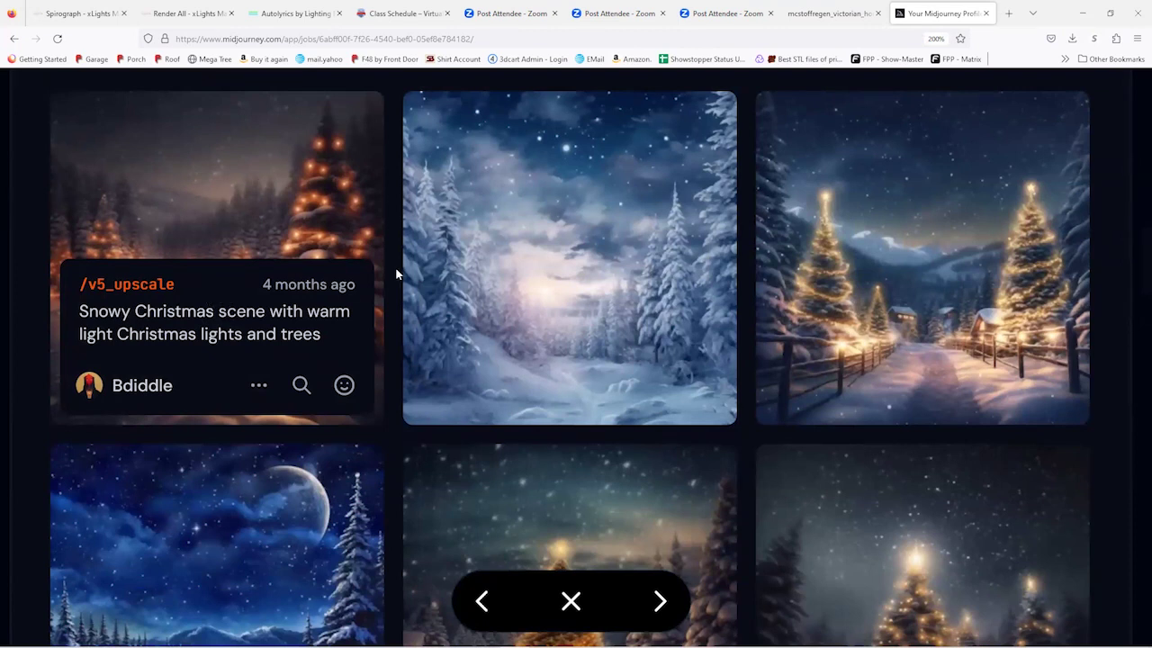
scroll(482, 211, down, 2)
scroll(482, 211, down, 4)
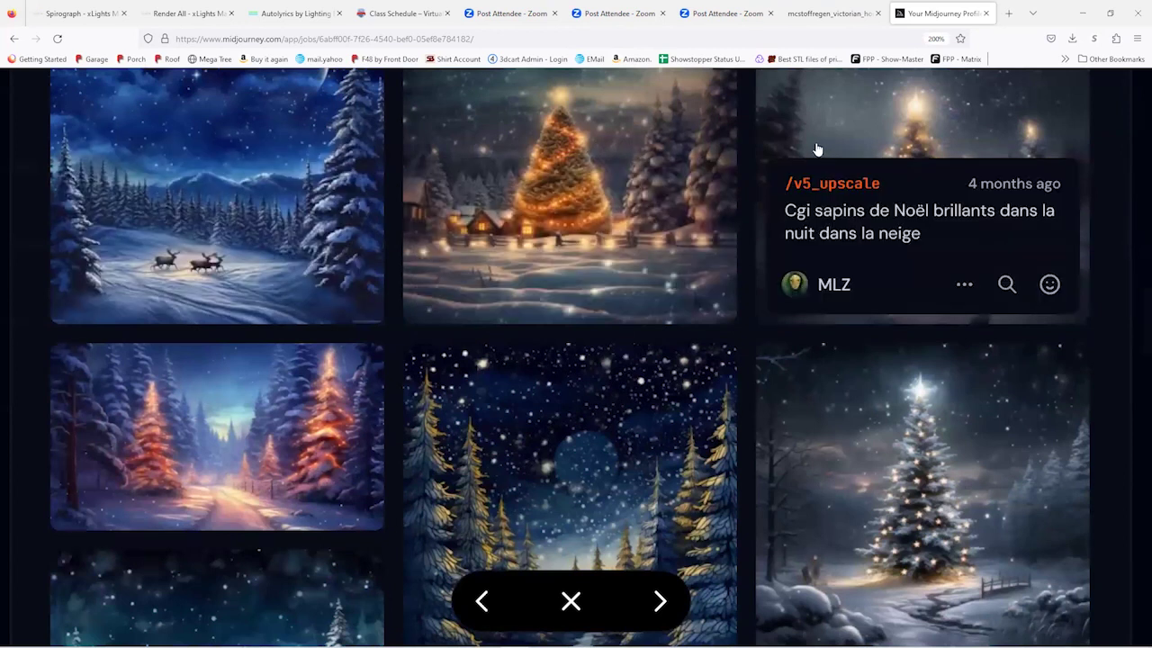
scroll(230, 465, down, 2)
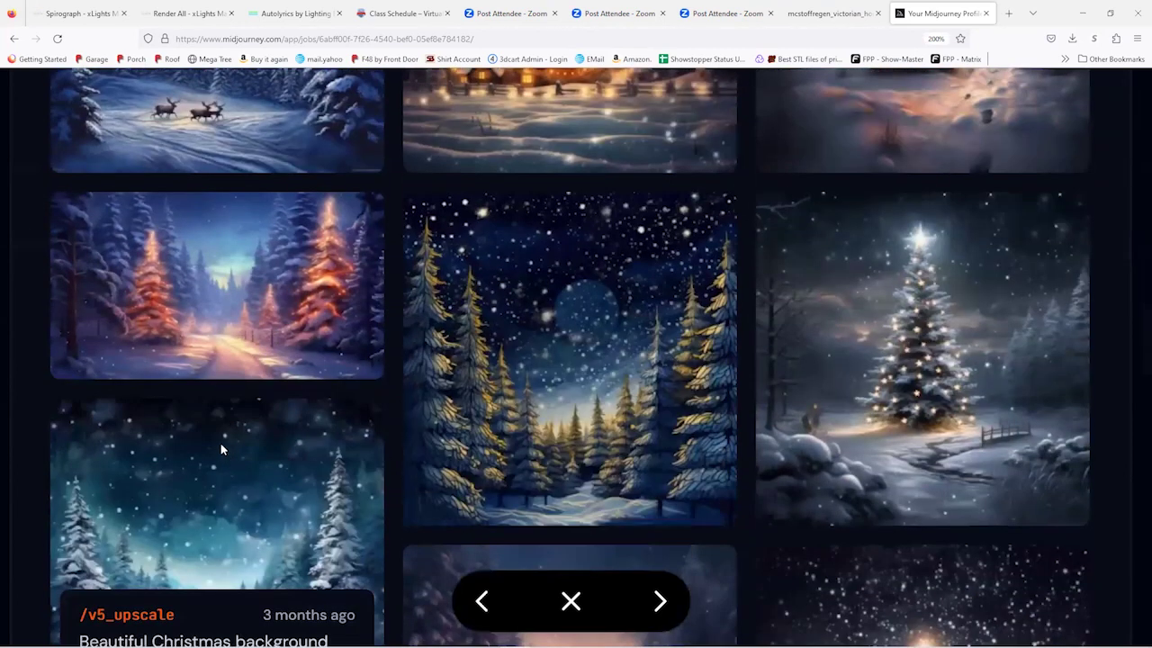
scroll(229, 465, down, 2)
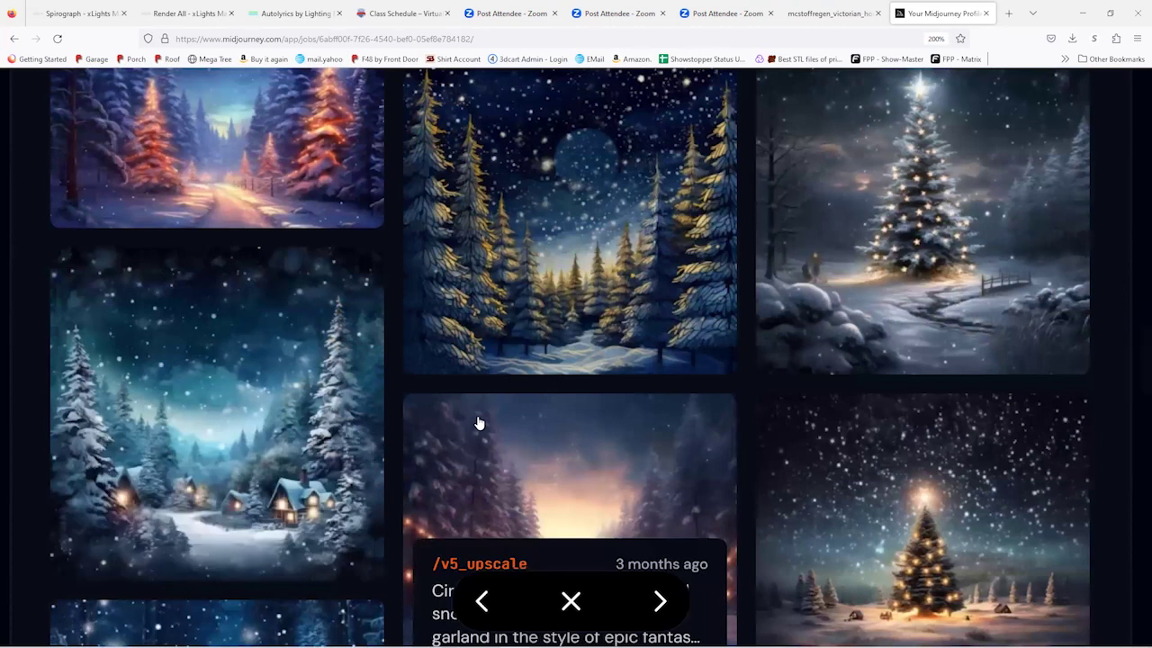
scroll(797, 283, down, 2)
scroll(568, 404, down, 4)
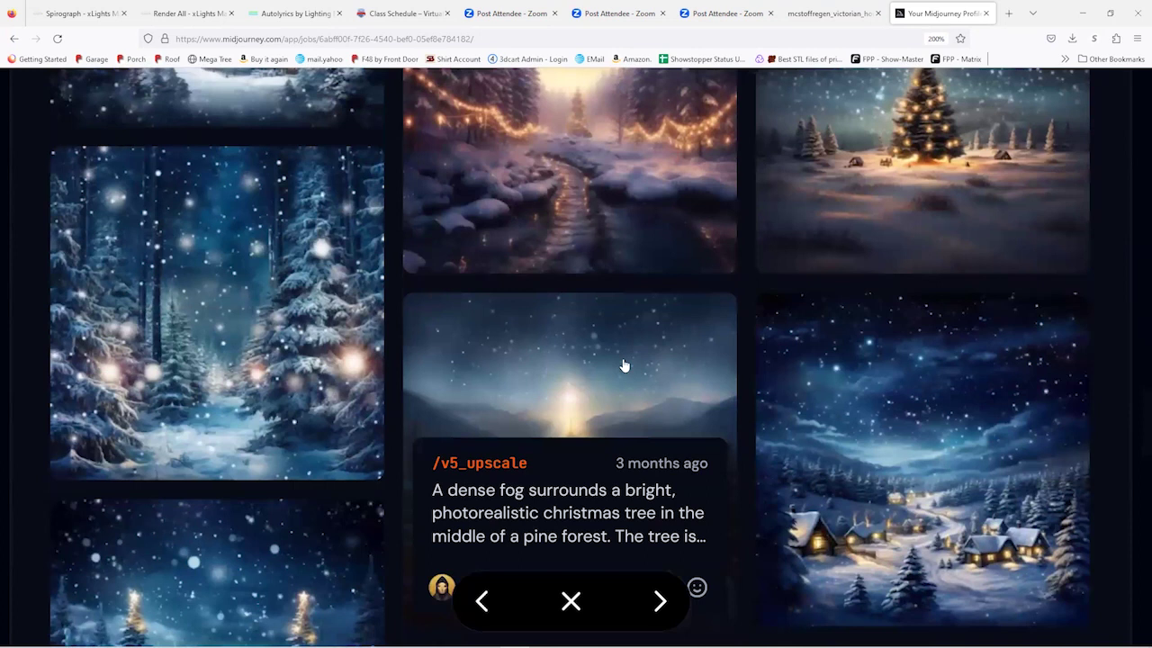
scroll(625, 365, down, 3)
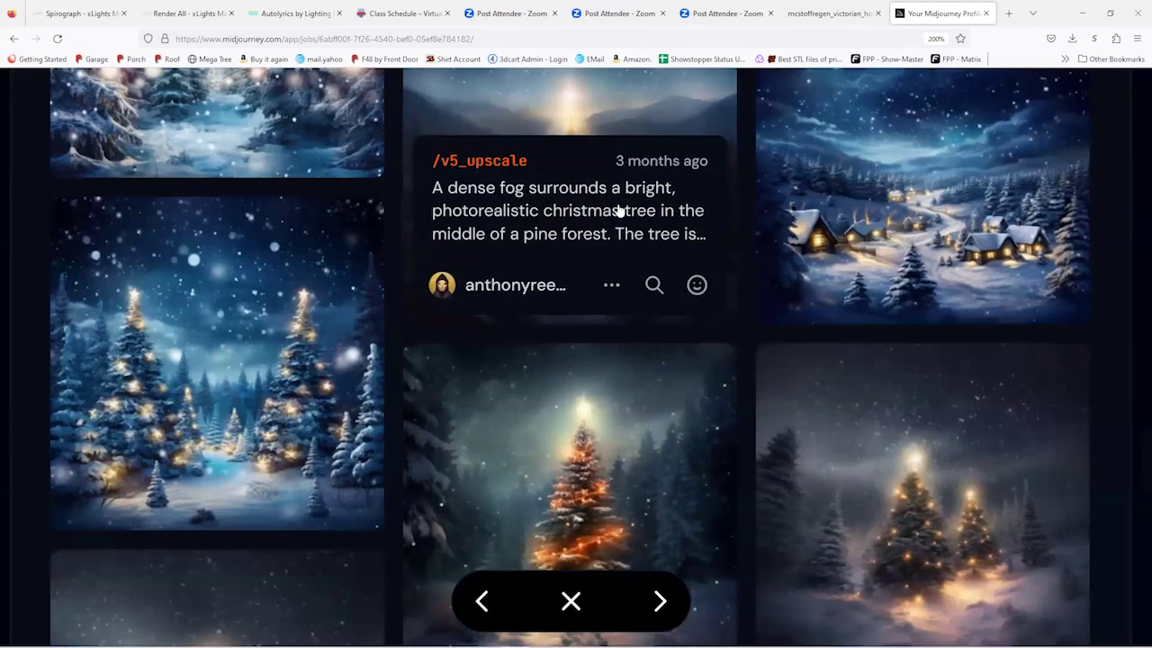
scroll(619, 210, up, 5)
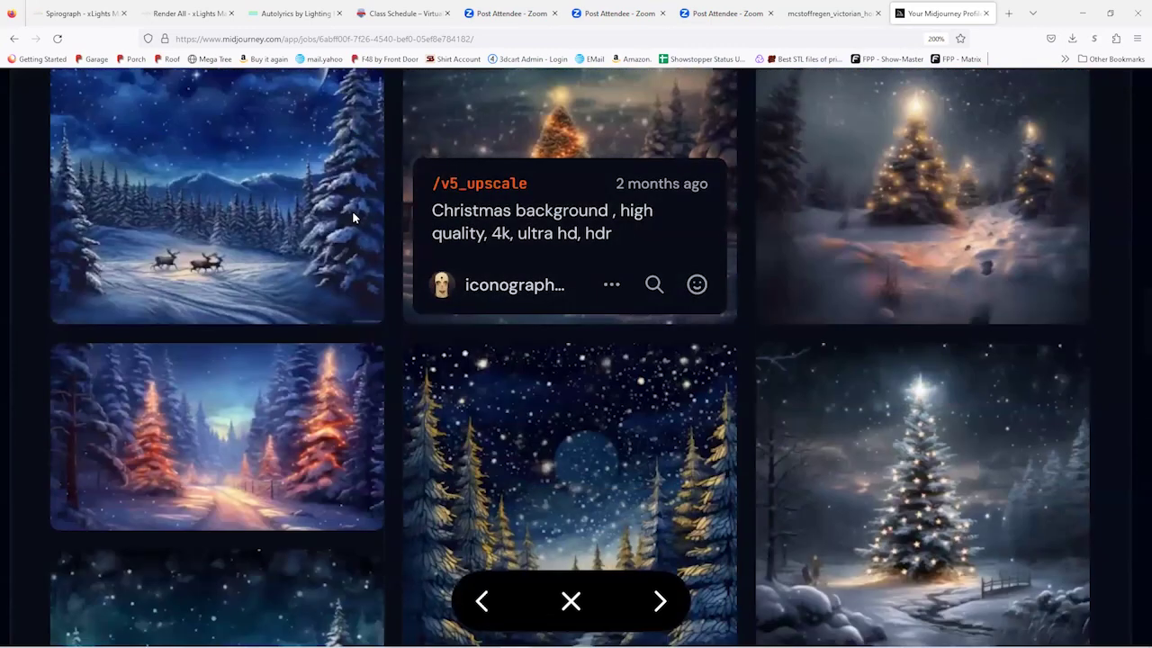
- Review the snowy path image's full prompt and enlarged picture again, comparing it with the related images
scroll(351, 216, up, 10)
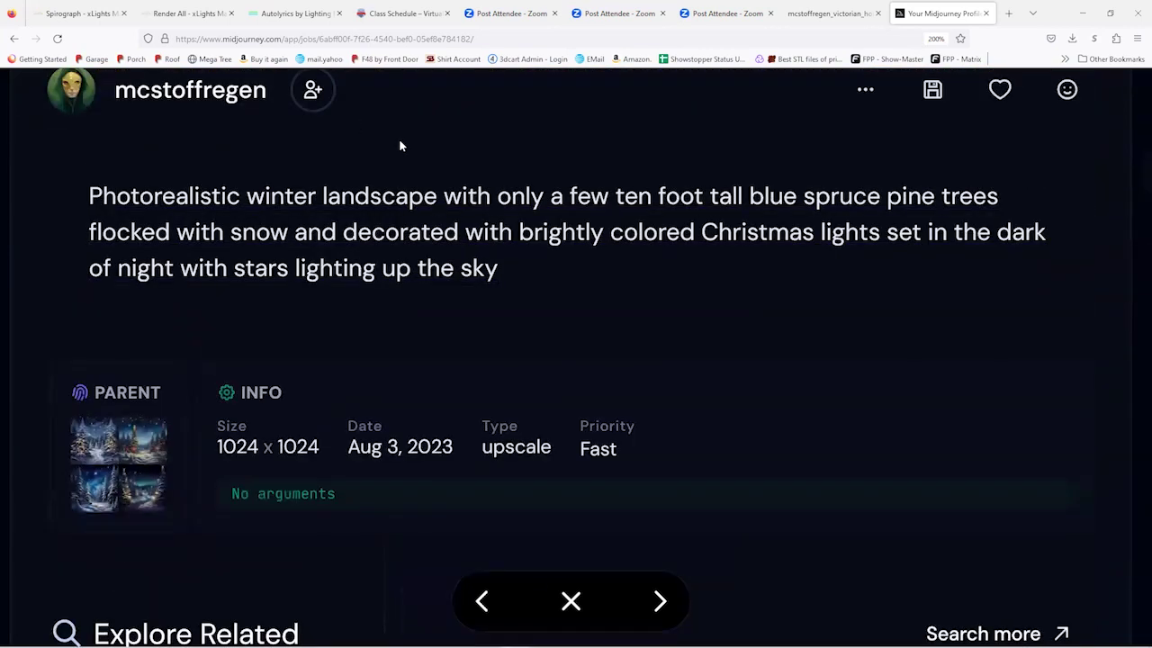
scroll(237, 215, up, 5)
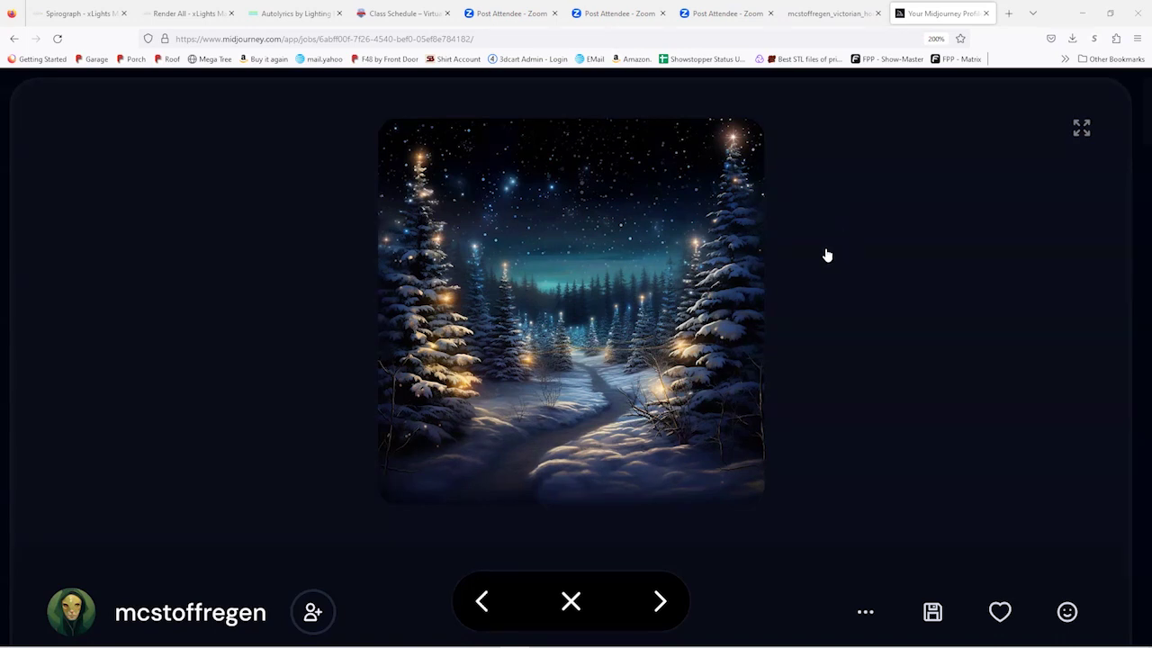
scroll(662, 341, down, 5)
scroll(666, 336, down, 4)
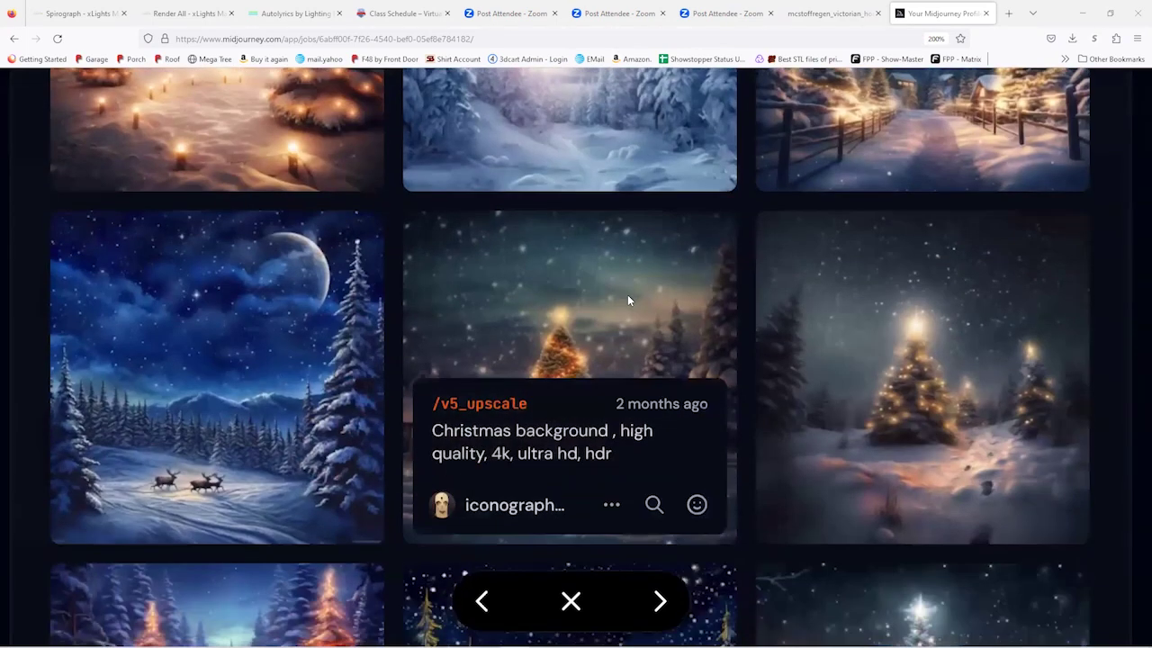
scroll(628, 294, up, 12)
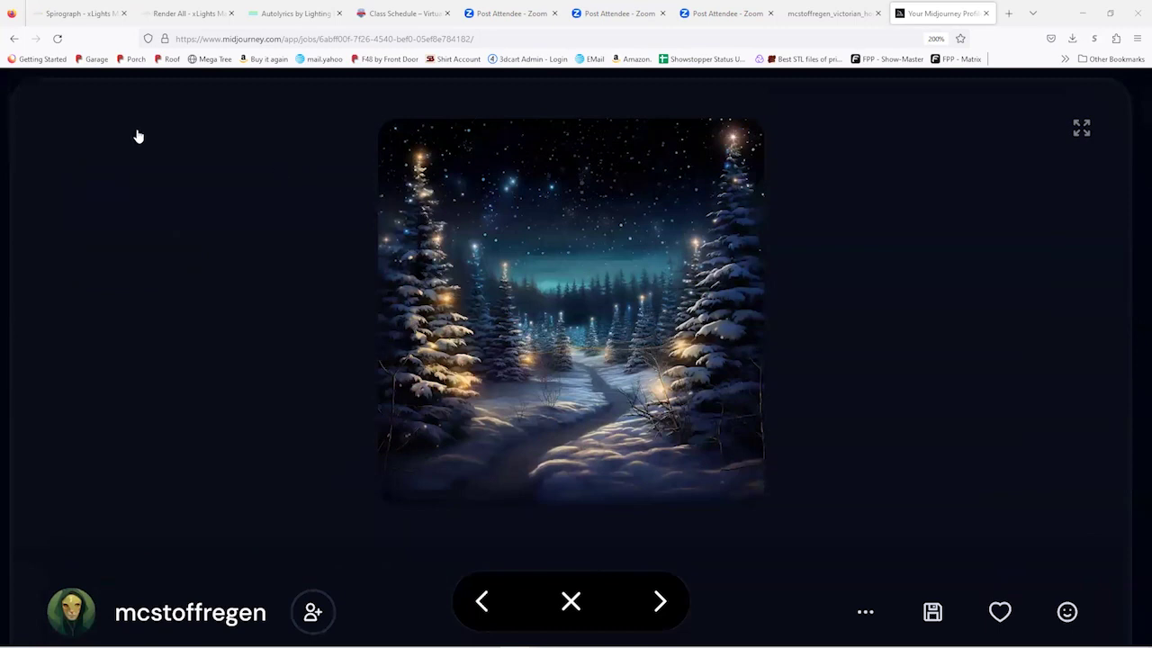
- Return to the profile page, open the Midjourney archive and look through the August 2023 images grouped by date
click(15, 39)
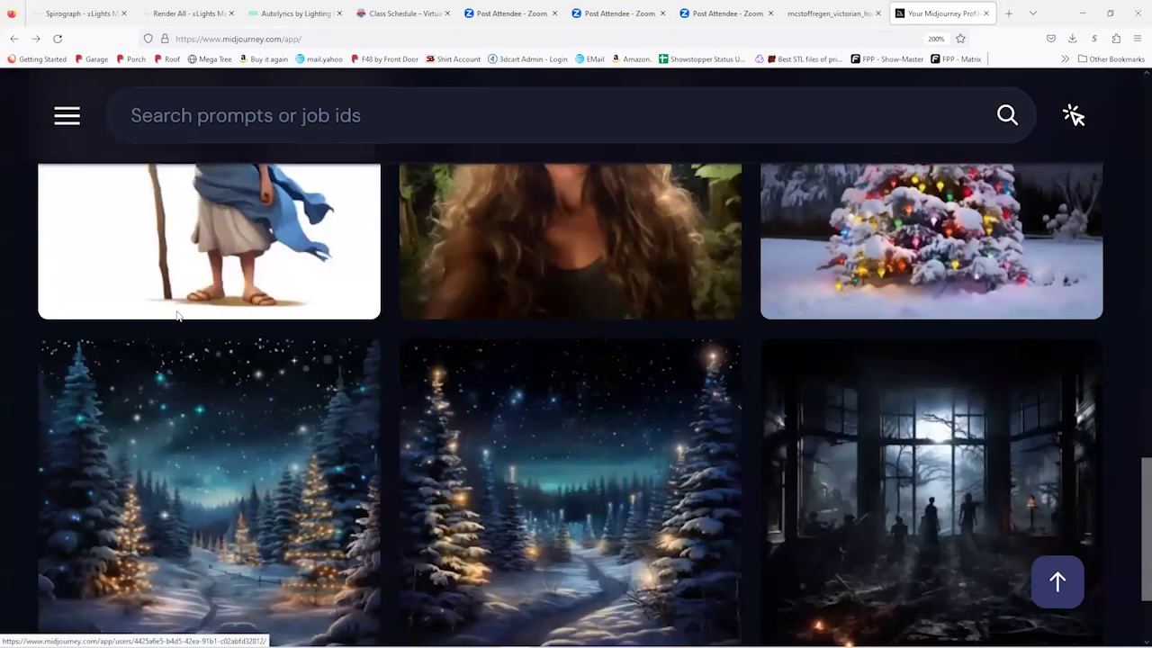
scroll(180, 315, up, 10)
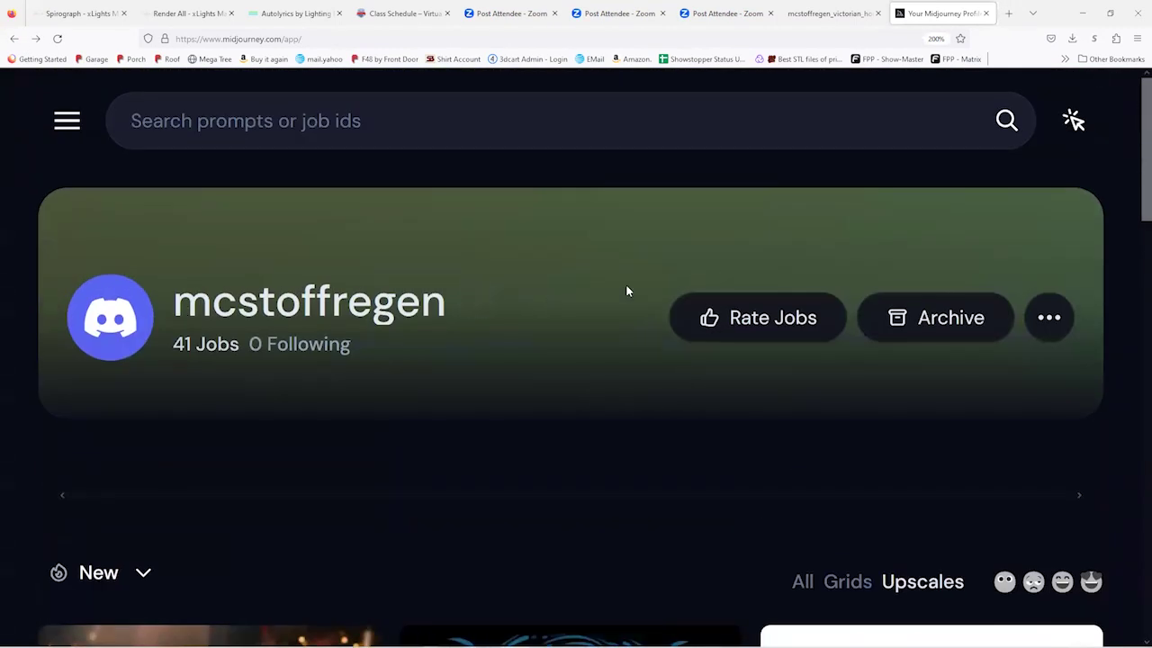
scroll(625, 288, down, 2)
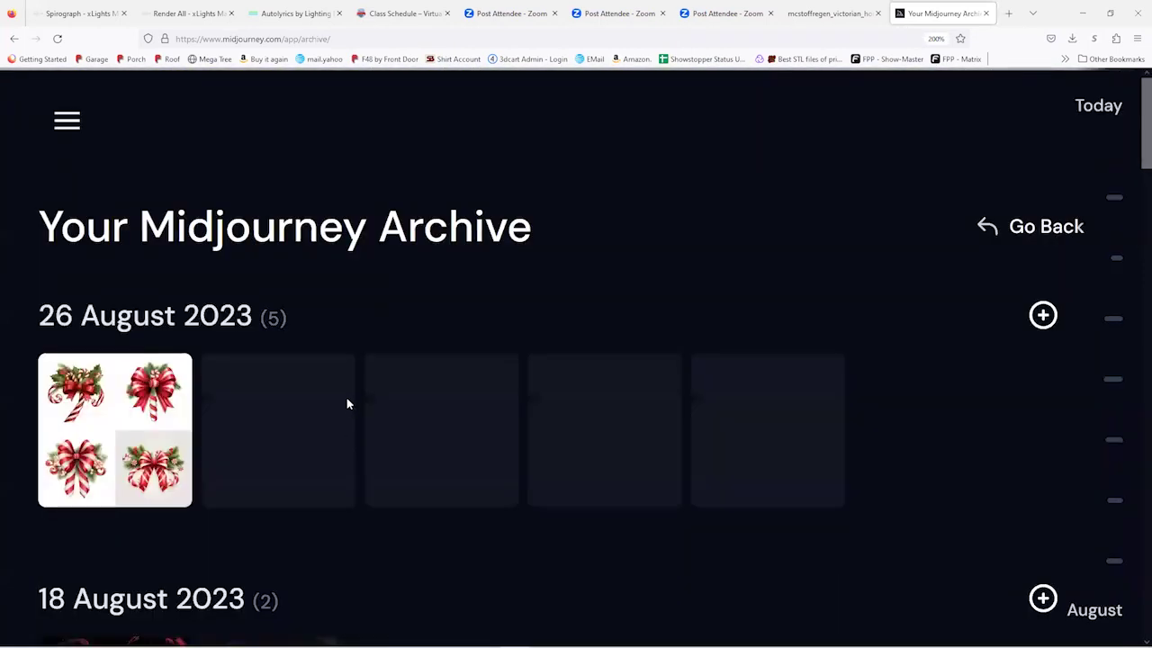
scroll(347, 398, down, 8)
scroll(400, 361, down, 3)
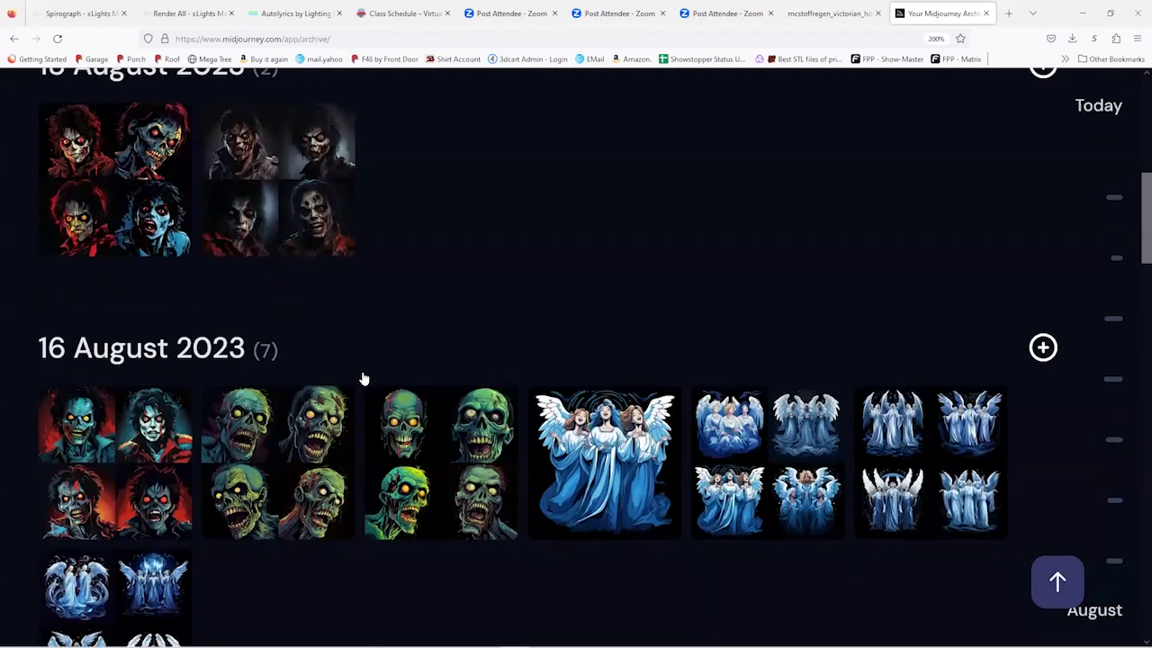
scroll(376, 495, up, 5)
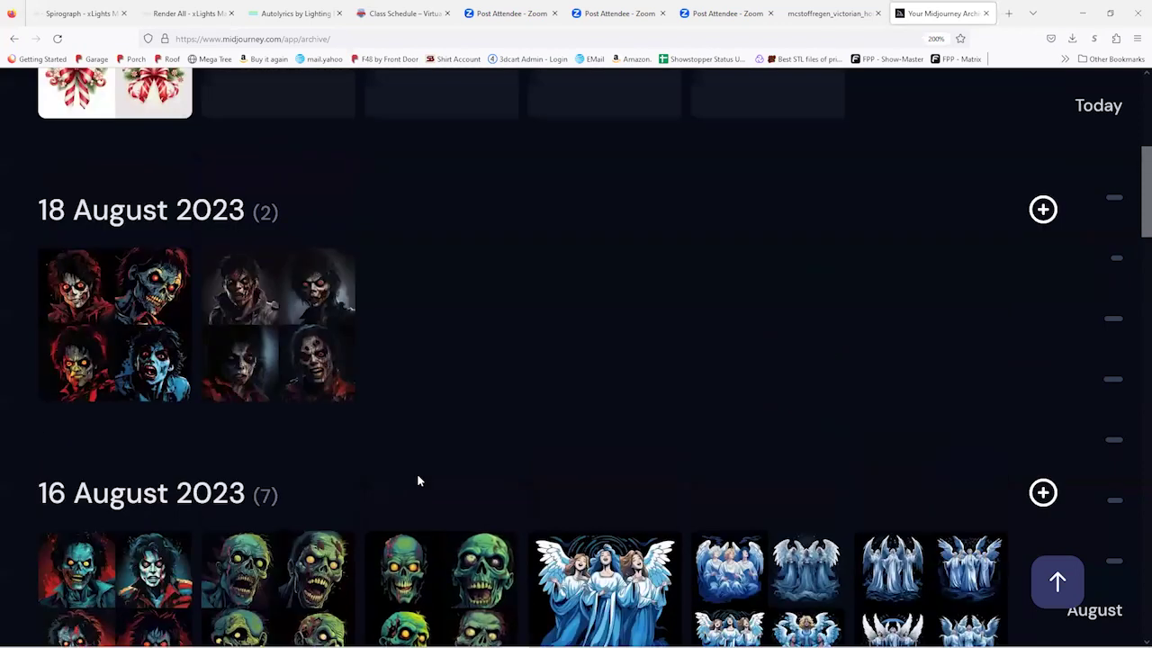
- View the zombie portrait grid from 18 August 2023, and close the Midjourney archive and Victorian home image pages
click(157, 374)
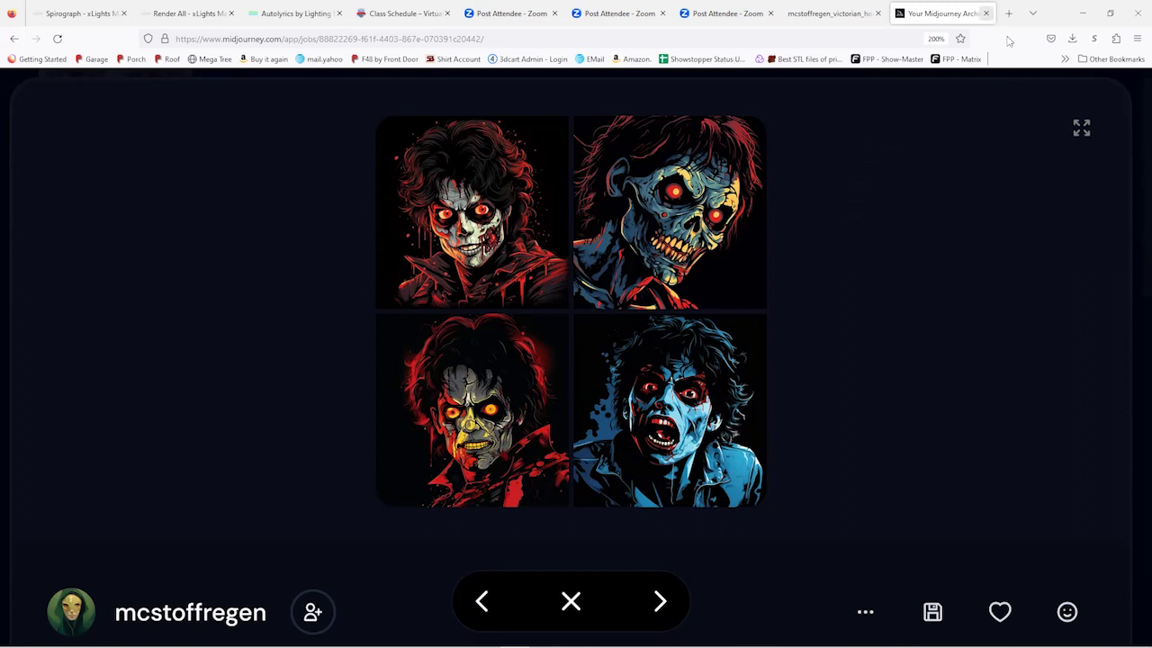
click(987, 14)
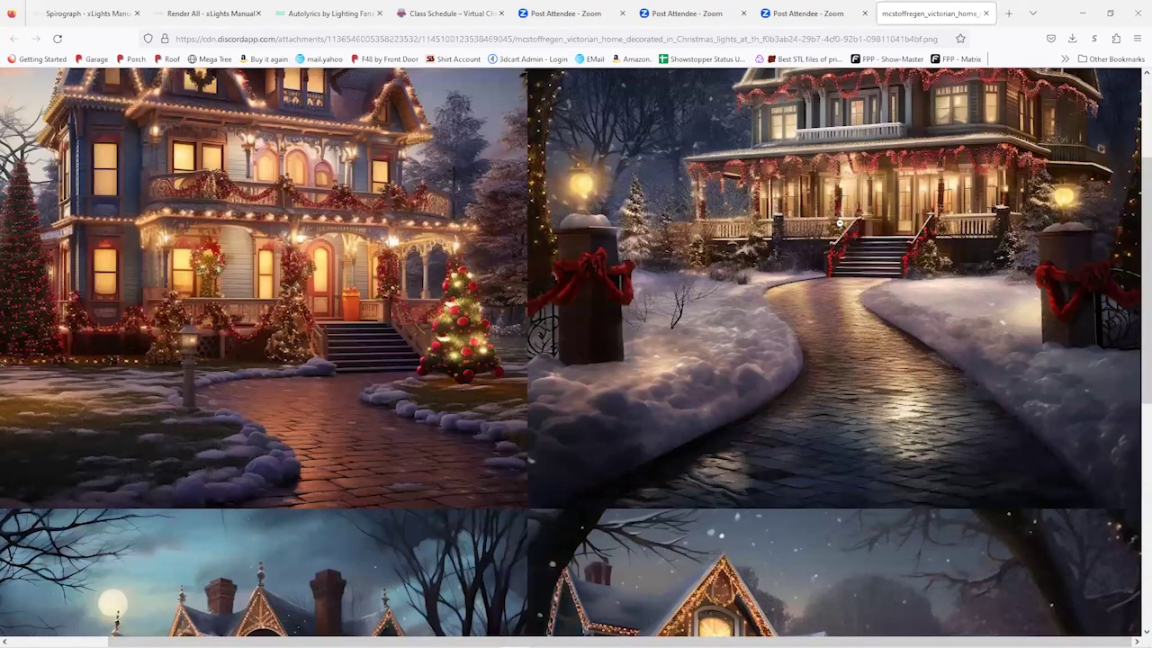
click(985, 13)
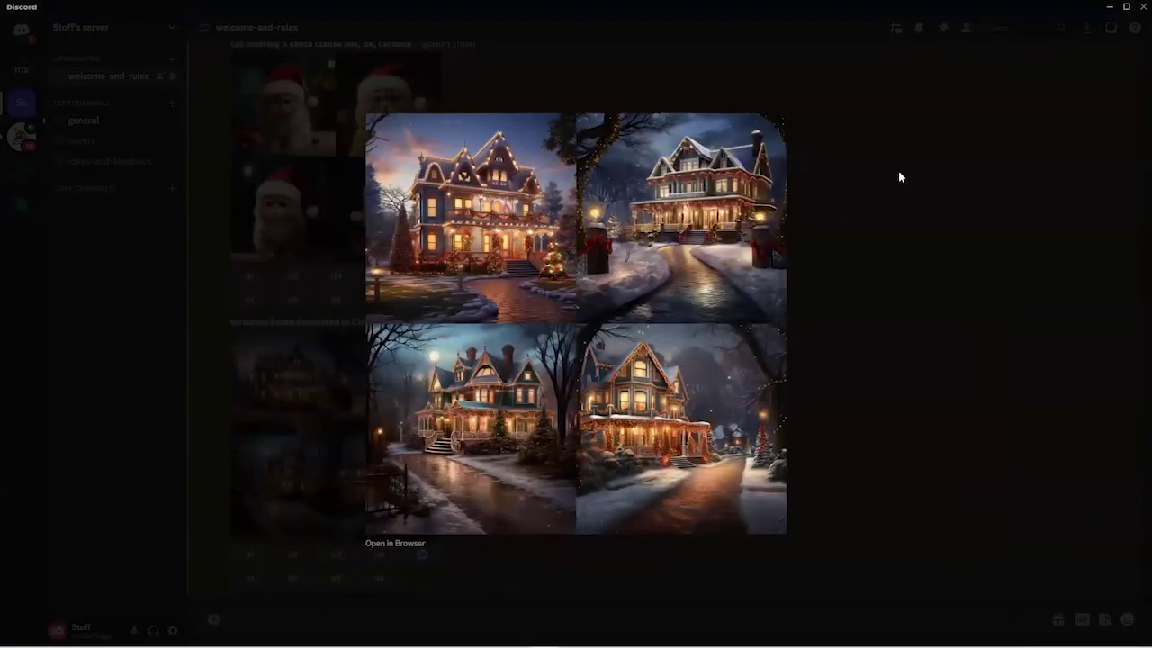
- Dismiss the enlarged Victorian home preview in Discord and switch to xLights
click(824, 228)
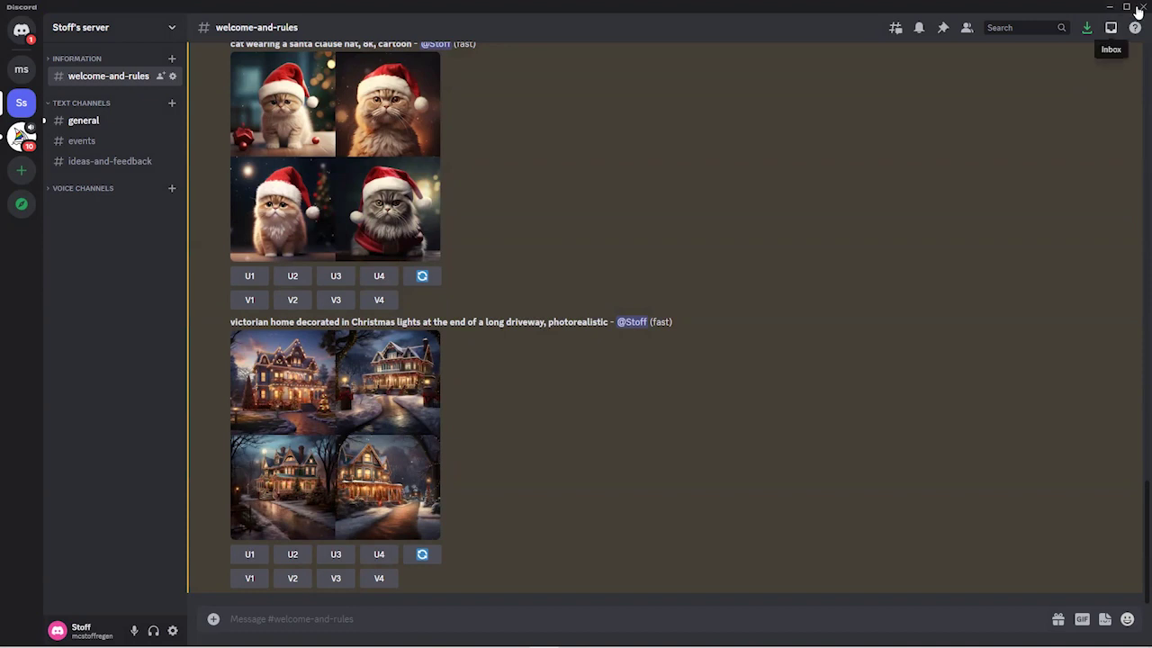
key(super+d)
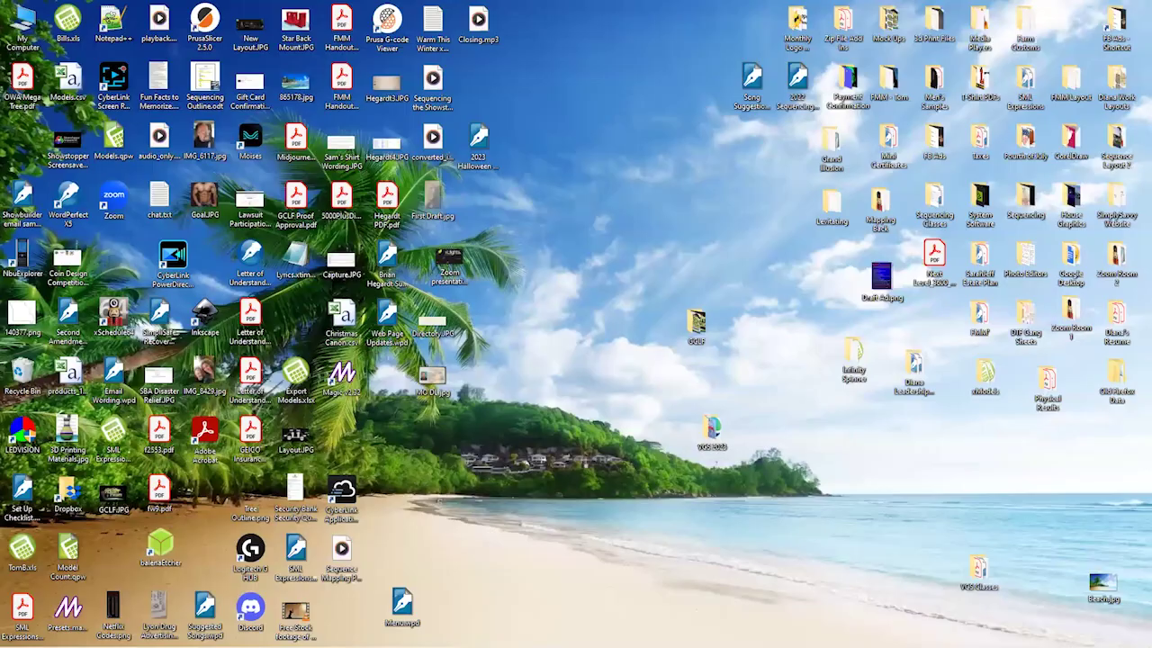
key(alt+Tab)
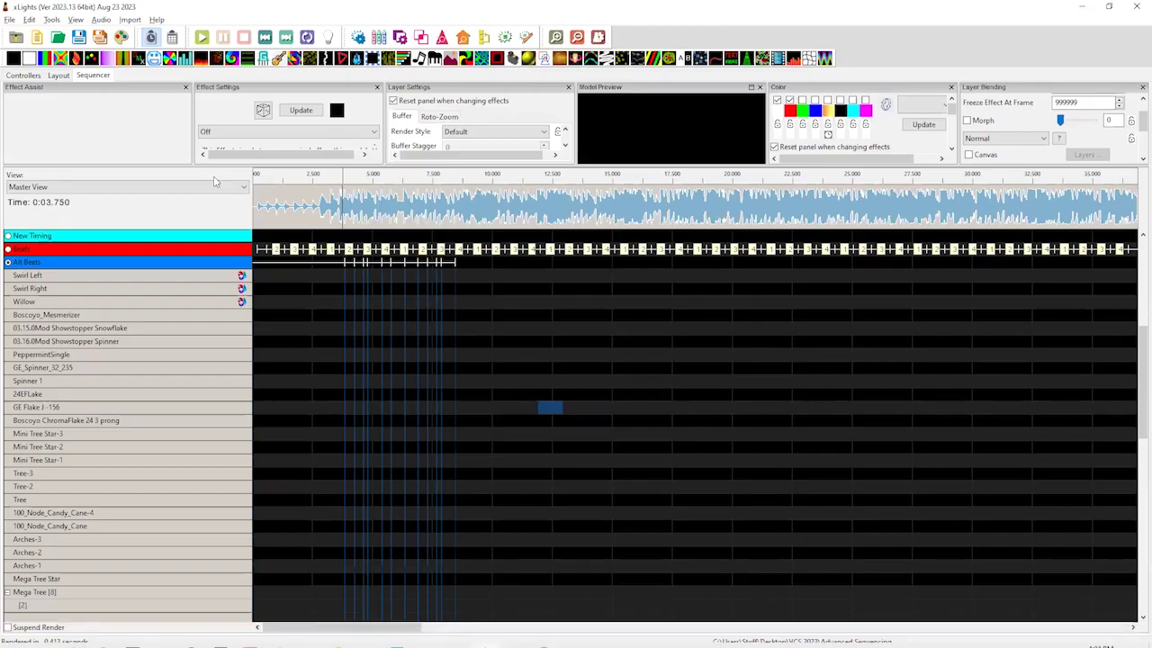
- Change the show directory to B:\Documents\xlights\Traditional Layout
click(36, 77)
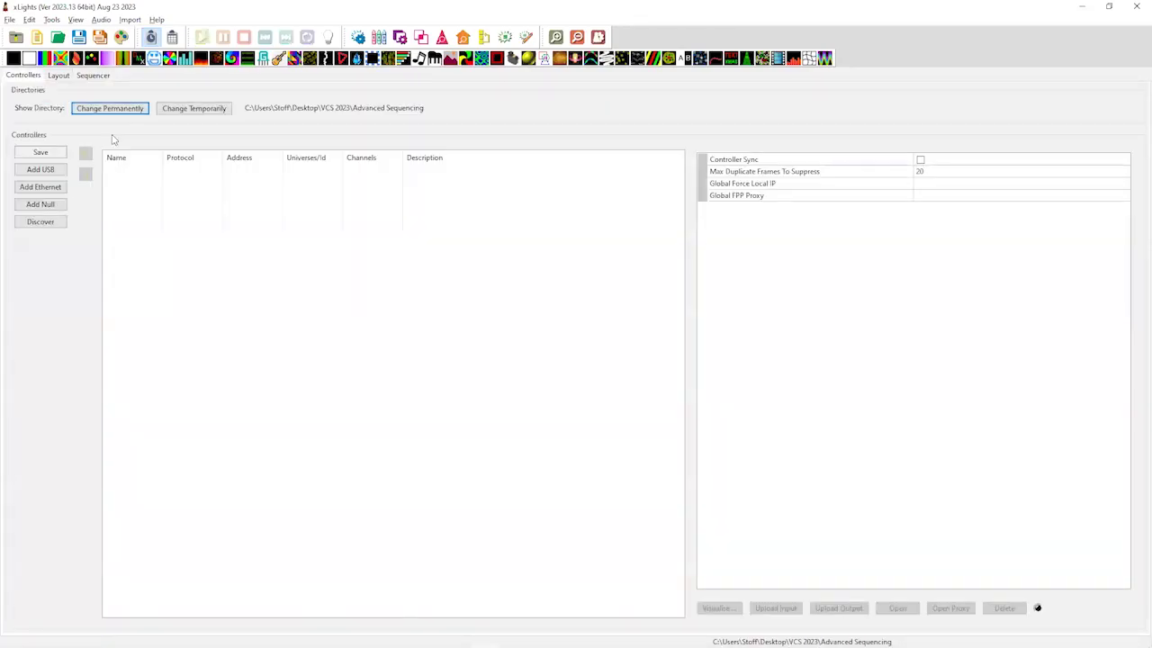
click(81, 160)
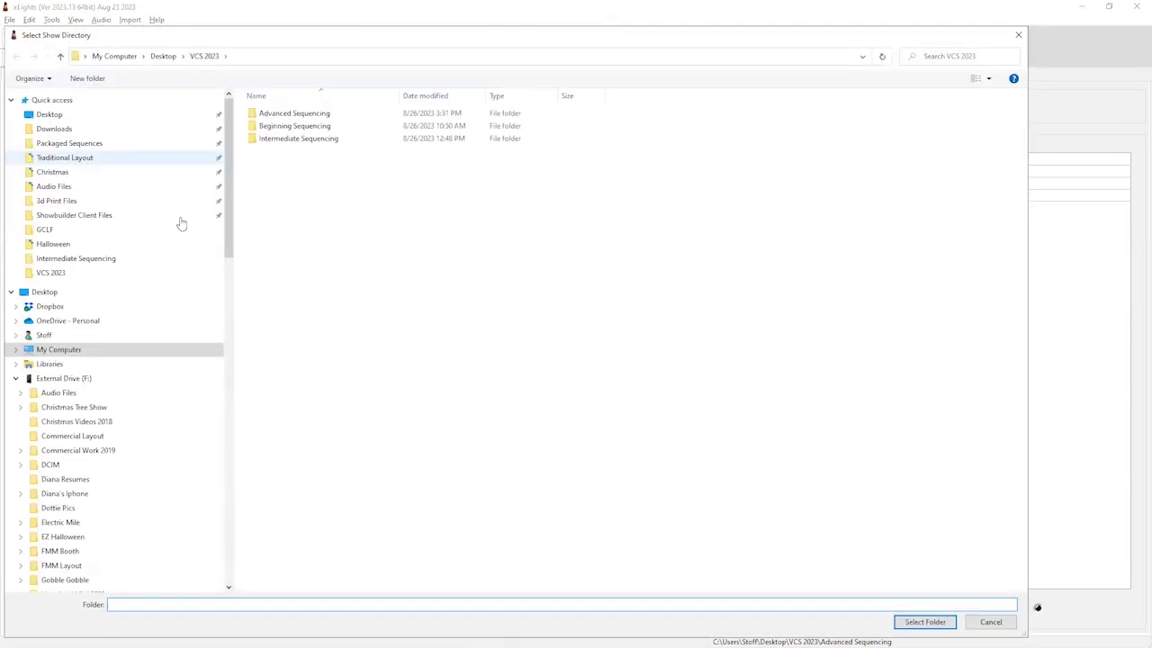
click(925, 622)
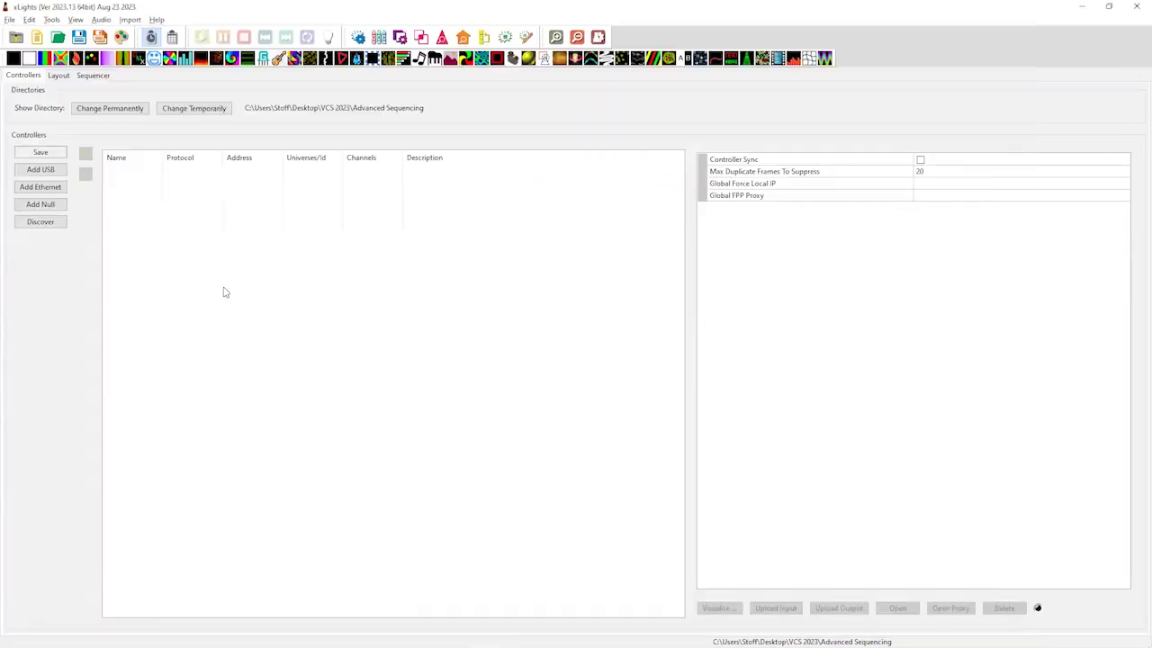
click(567, 358)
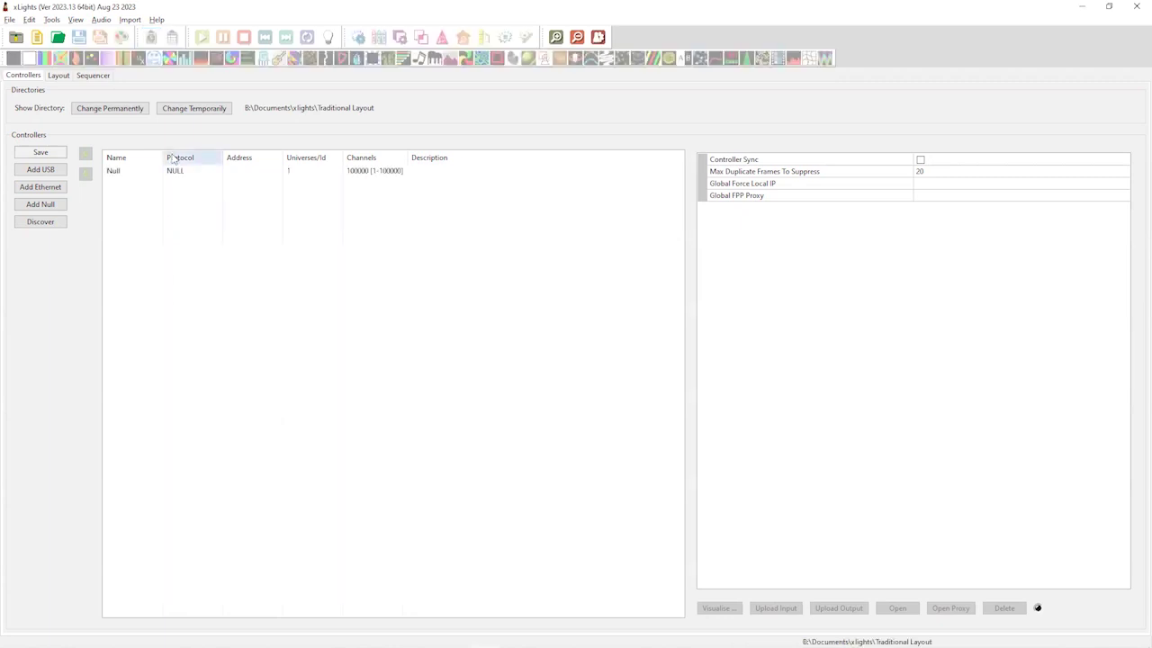
- Examine the number of strings and nodes per string of the MEGA TREE 32 x 160 model in the layout
click(60, 77)
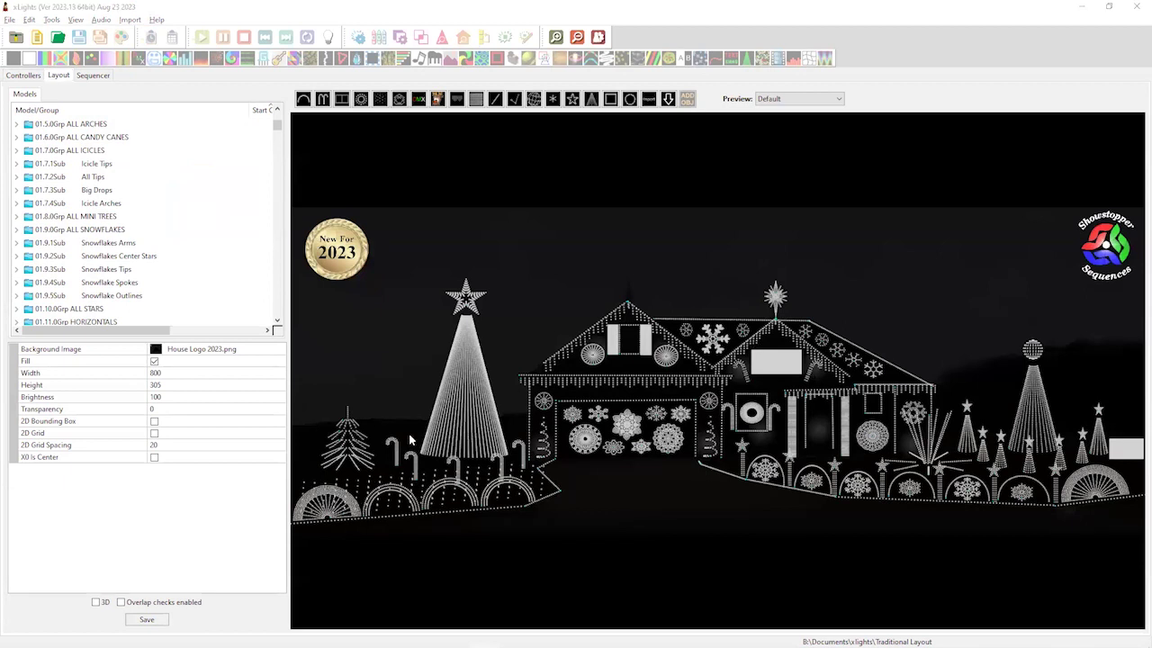
click(475, 402)
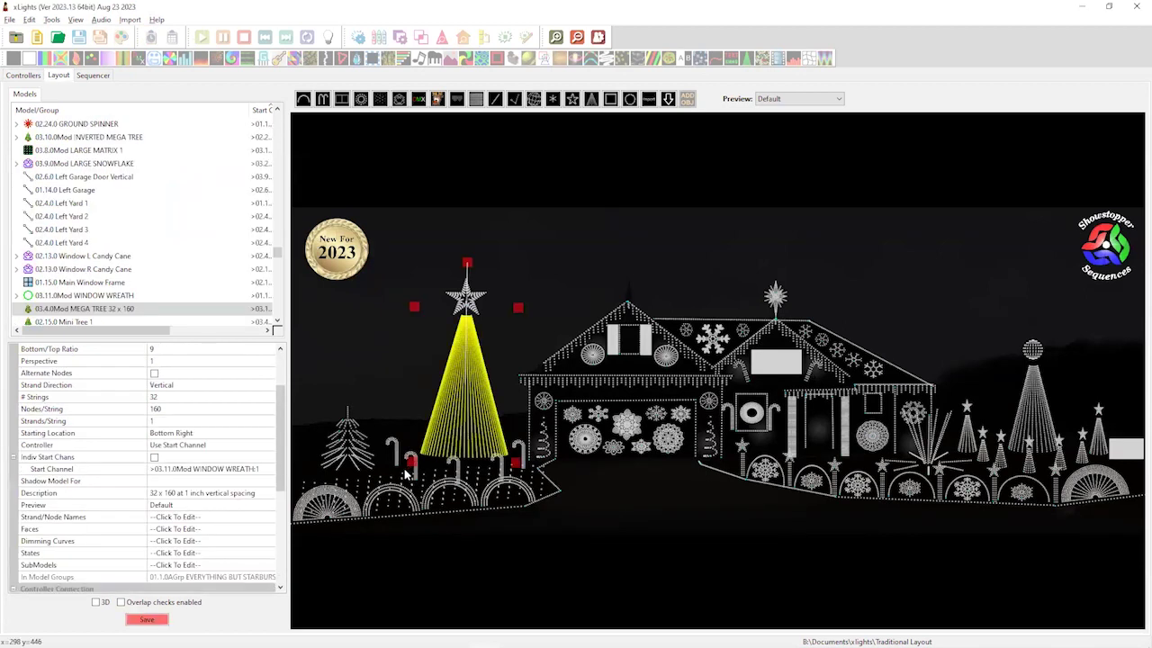
click(177, 410)
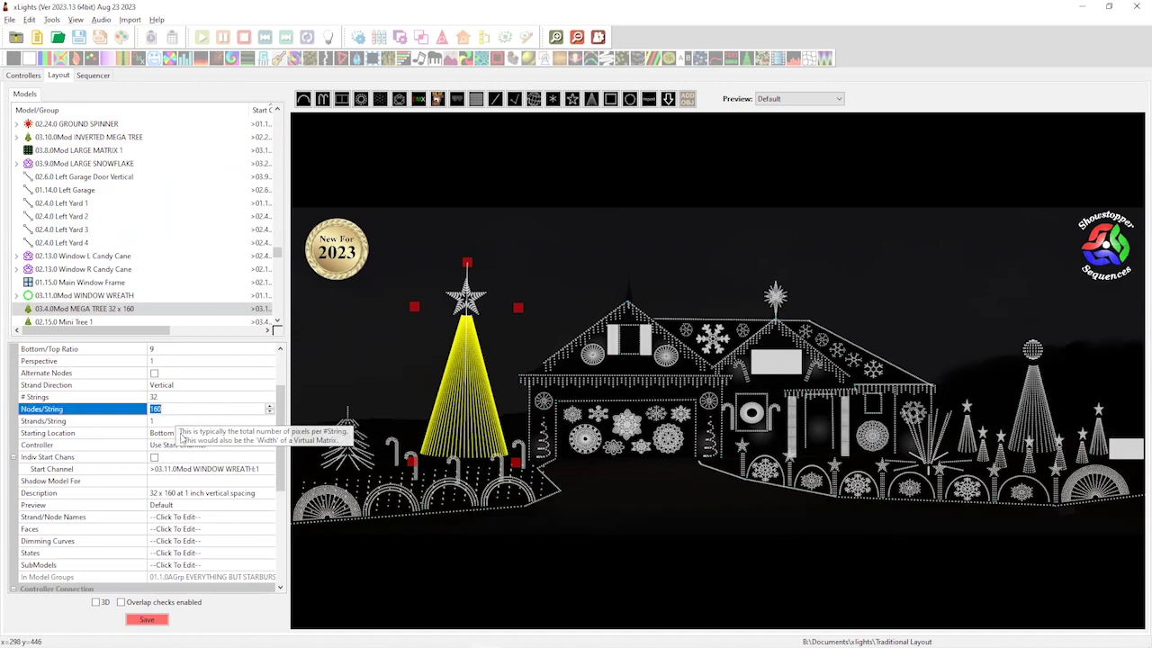
- Check the string and node settings of the MEGA TREE 16 x 50 model and save the layout
click(1037, 407)
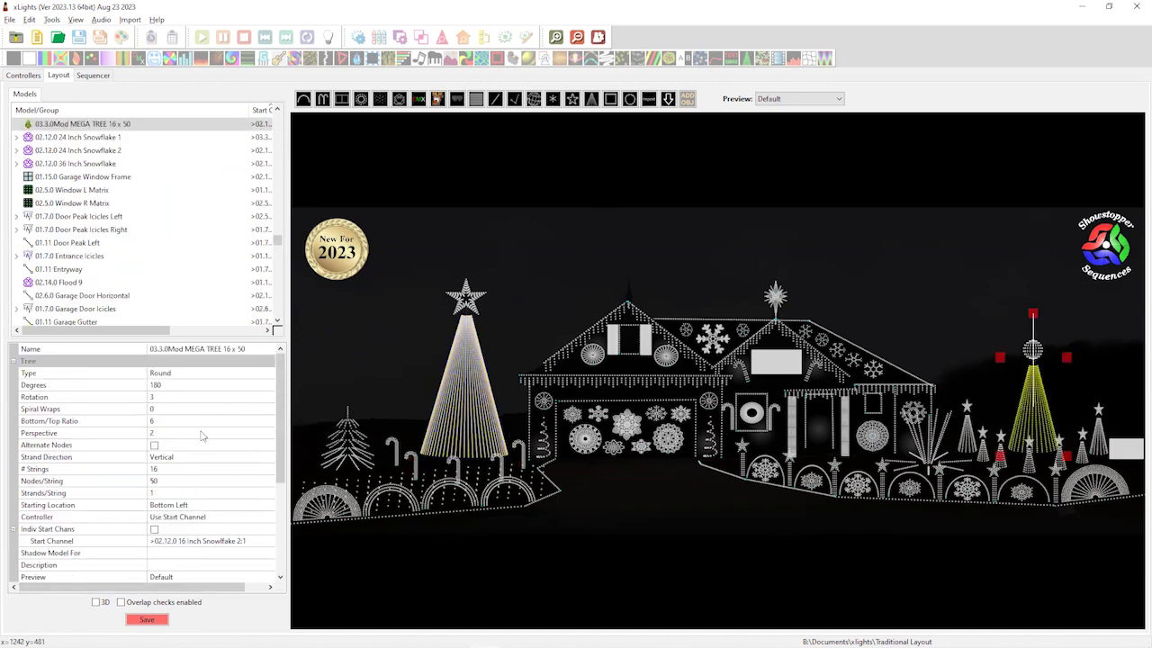
click(169, 469)
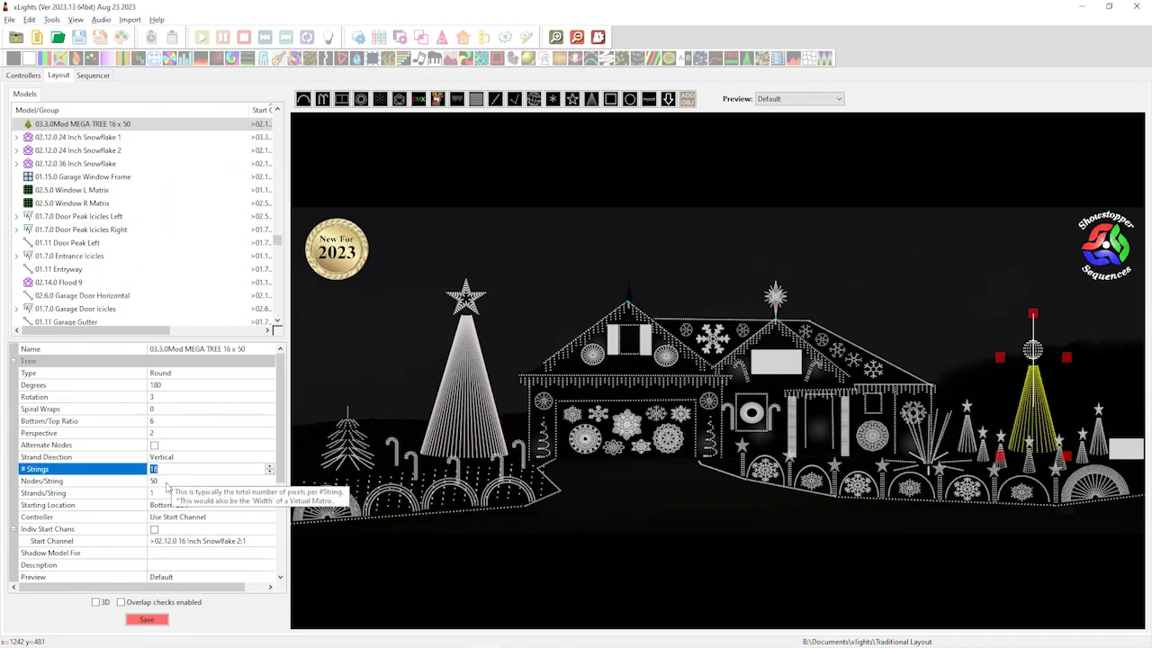
key(Tab)
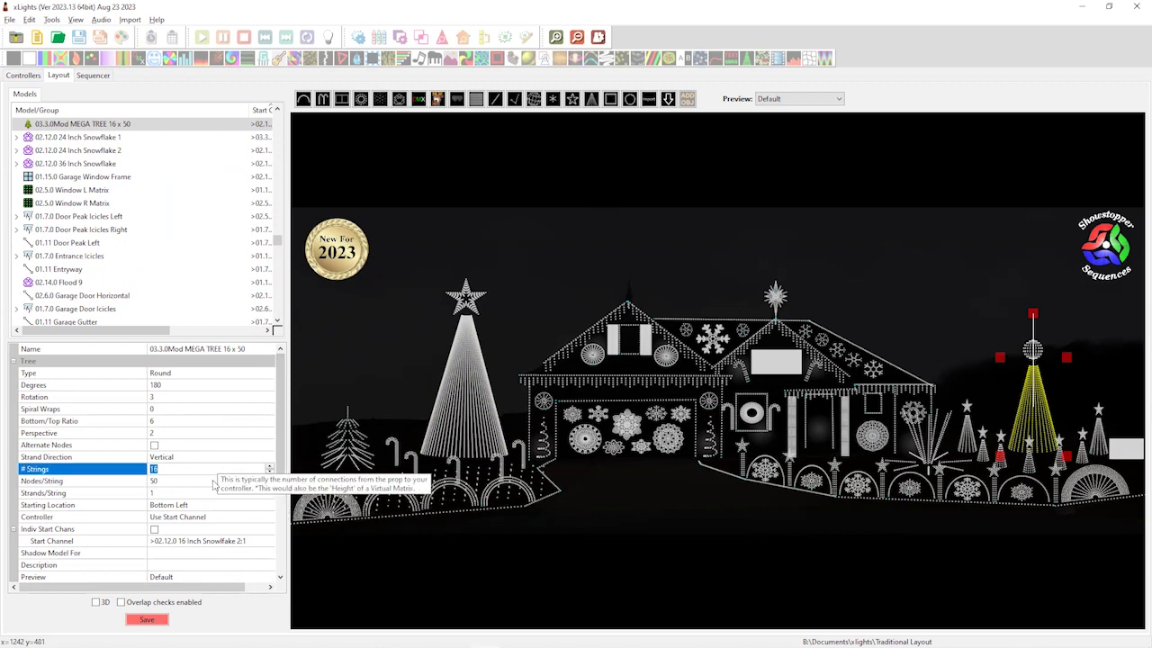
key(shift+Tab)
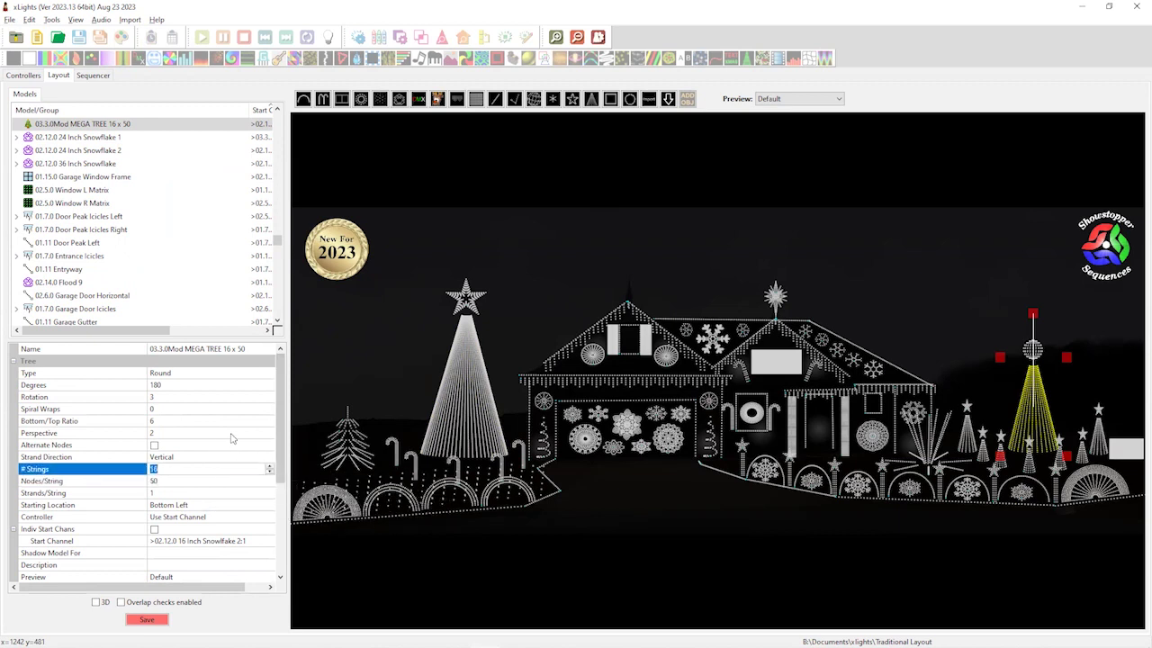
key(Return)
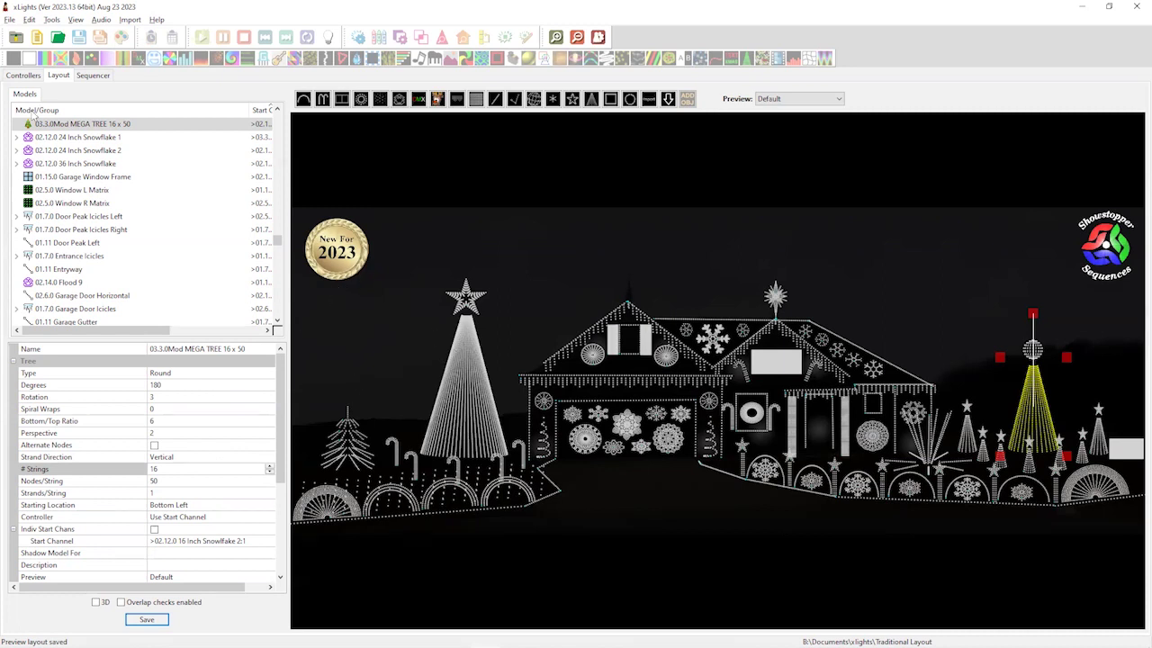
- Create a new sequence for the Traditional Layout show with the sequence wizard
click(94, 75)
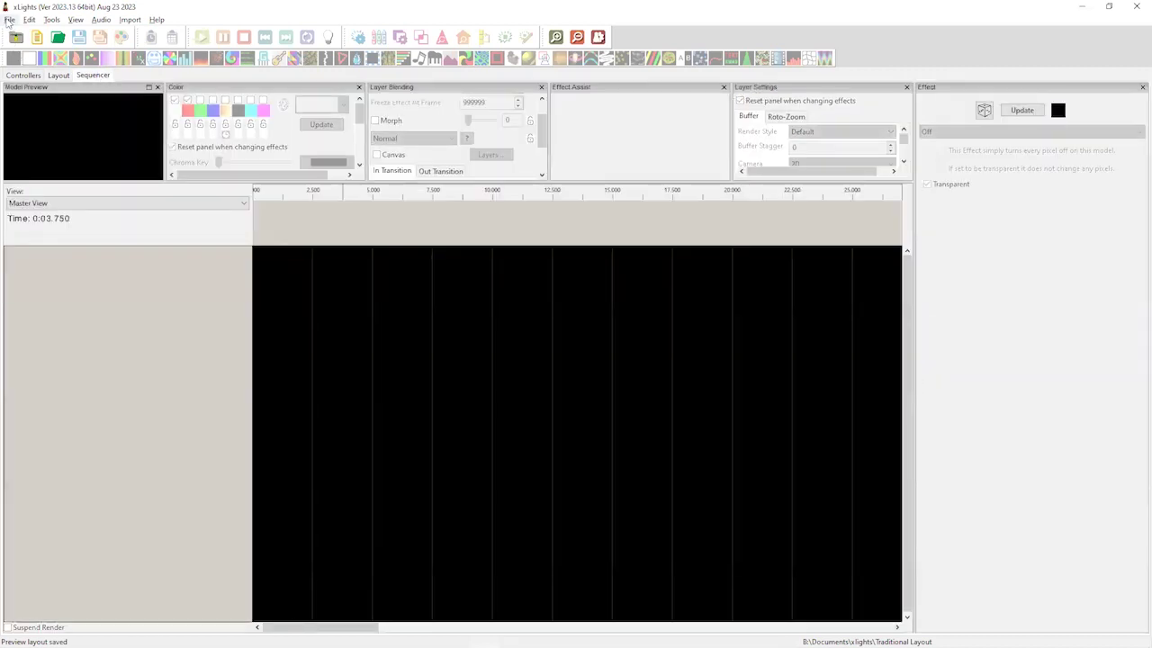
click(9, 19)
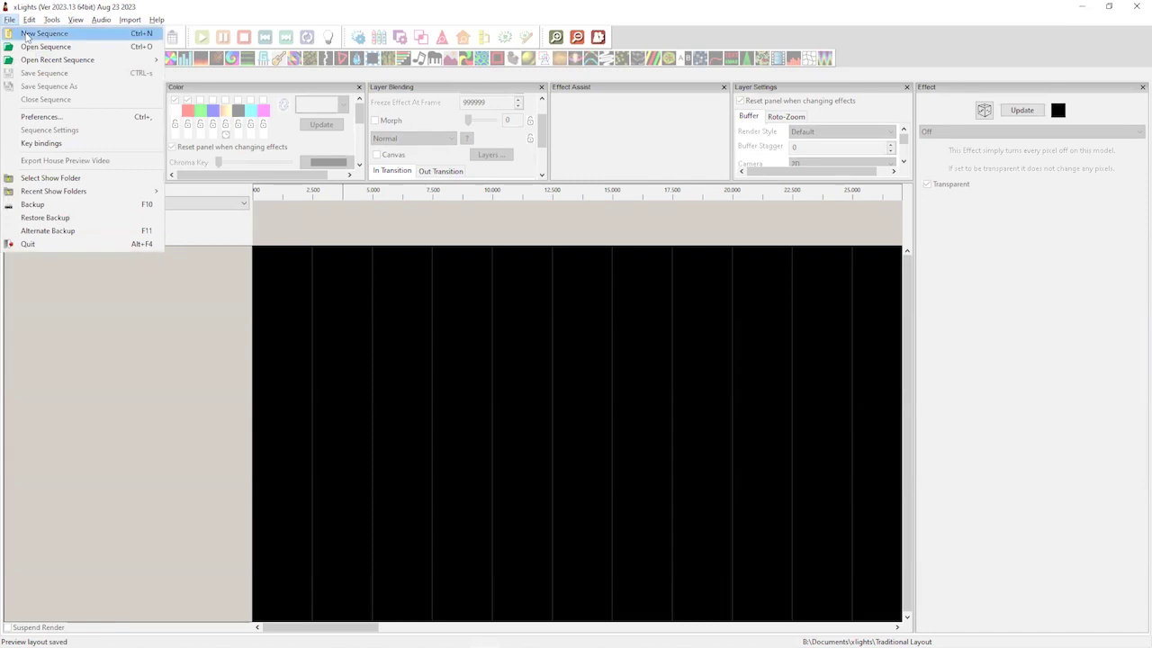
click(27, 34)
click(212, 194)
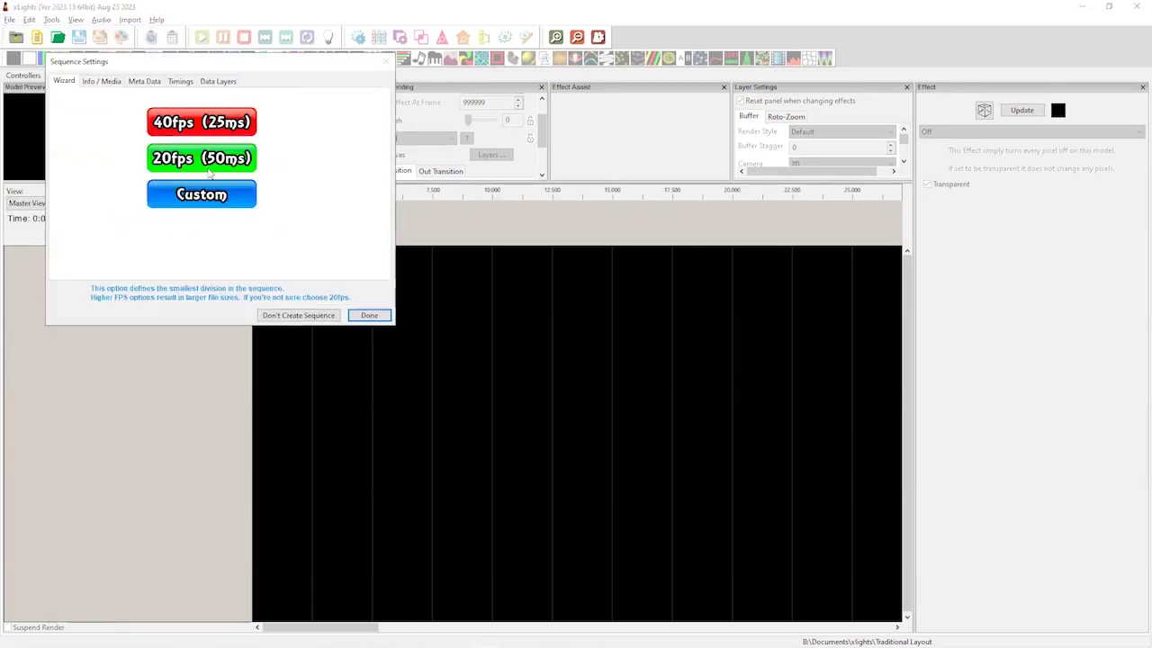
click(238, 127)
click(369, 315)
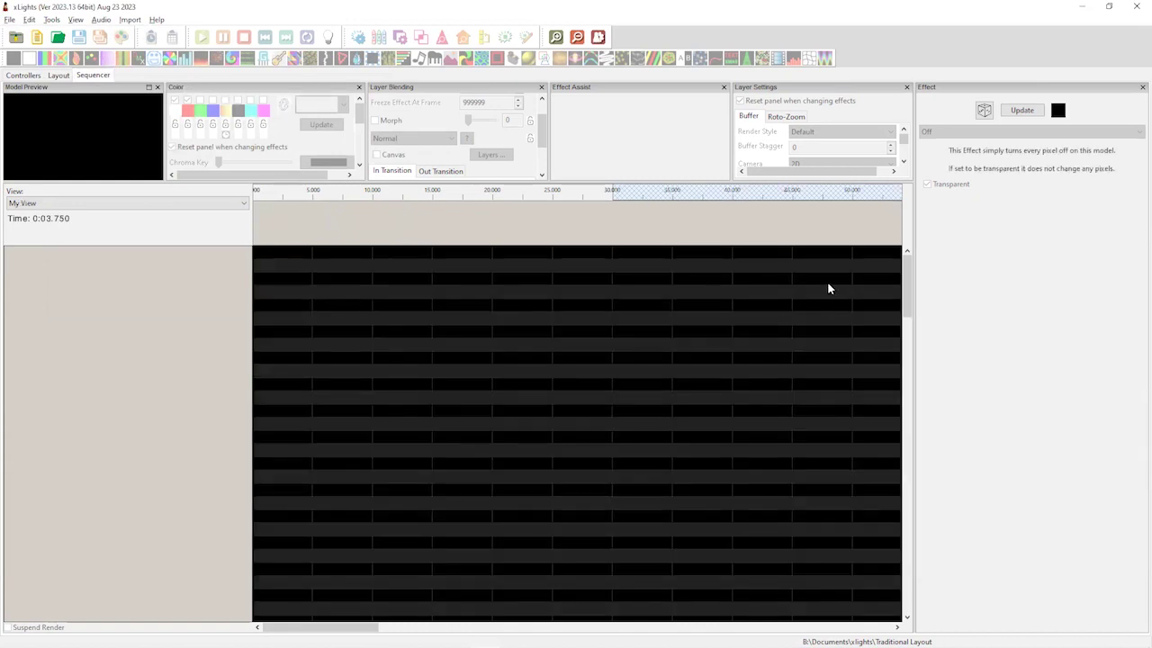
- Switch the sequencer to Master View and insert seven layers below the MEGA TREE 32 x 160 row
click(149, 204)
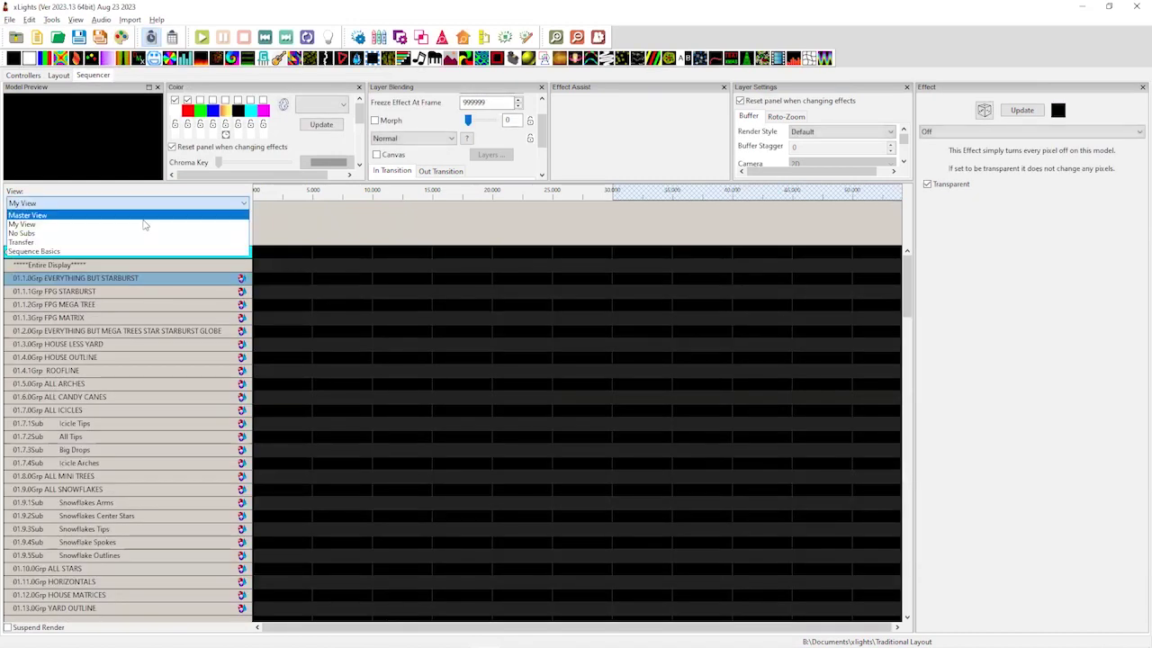
click(908, 306)
drag(908, 315, 922, 583)
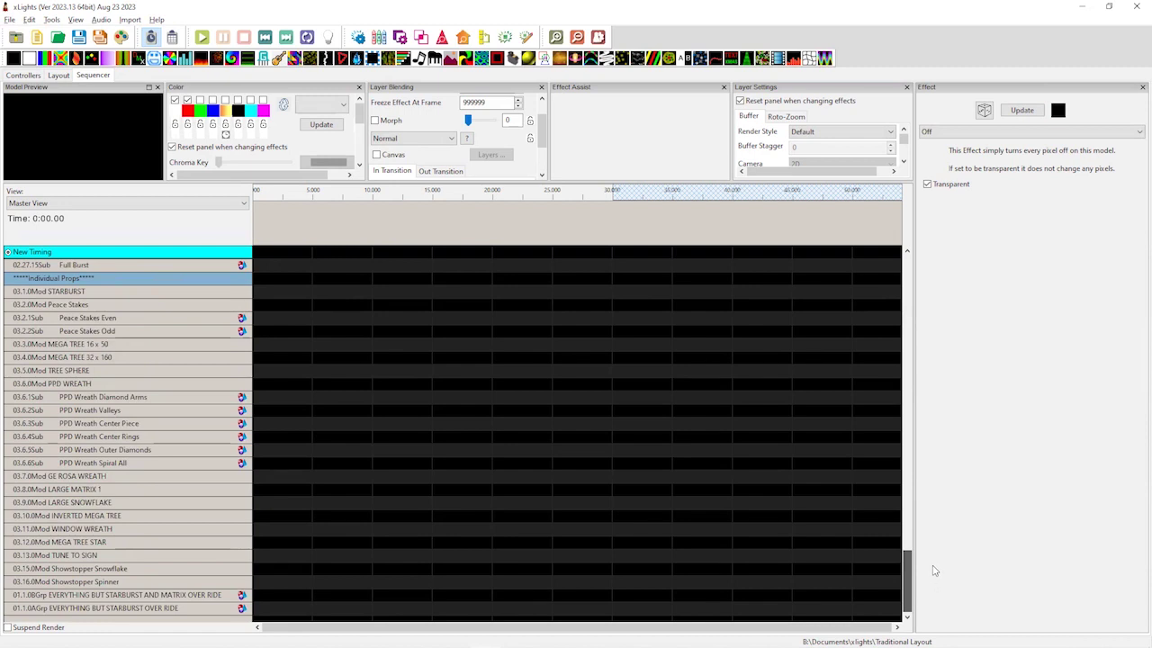
drag(934, 570, 933, 555)
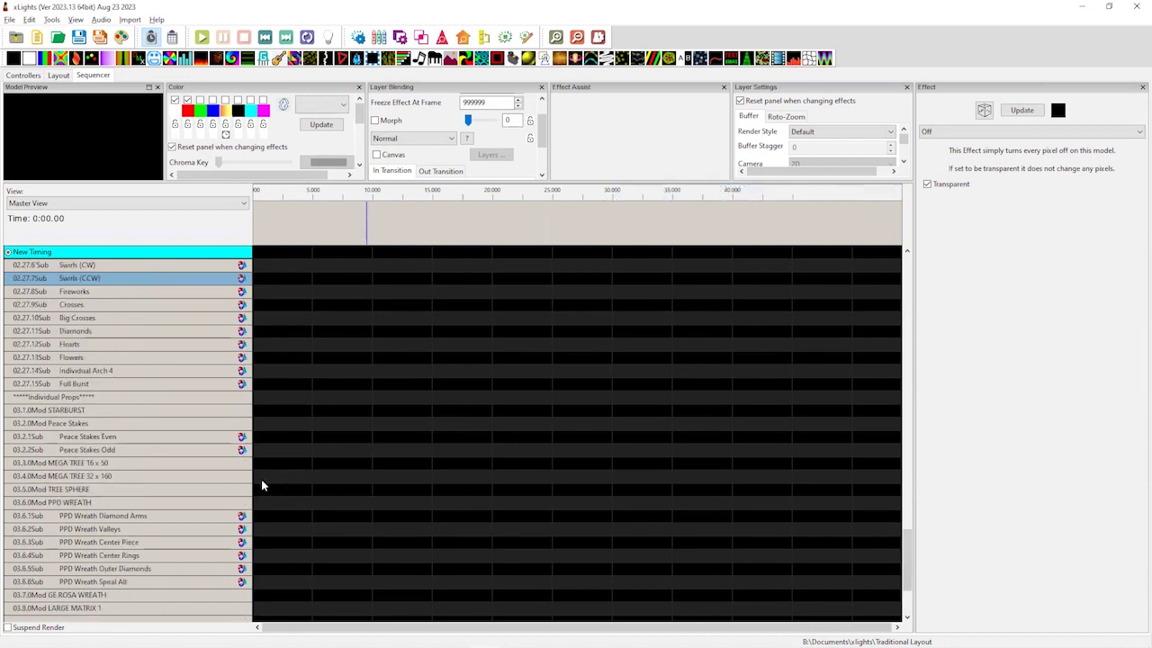
right_click(236, 475)
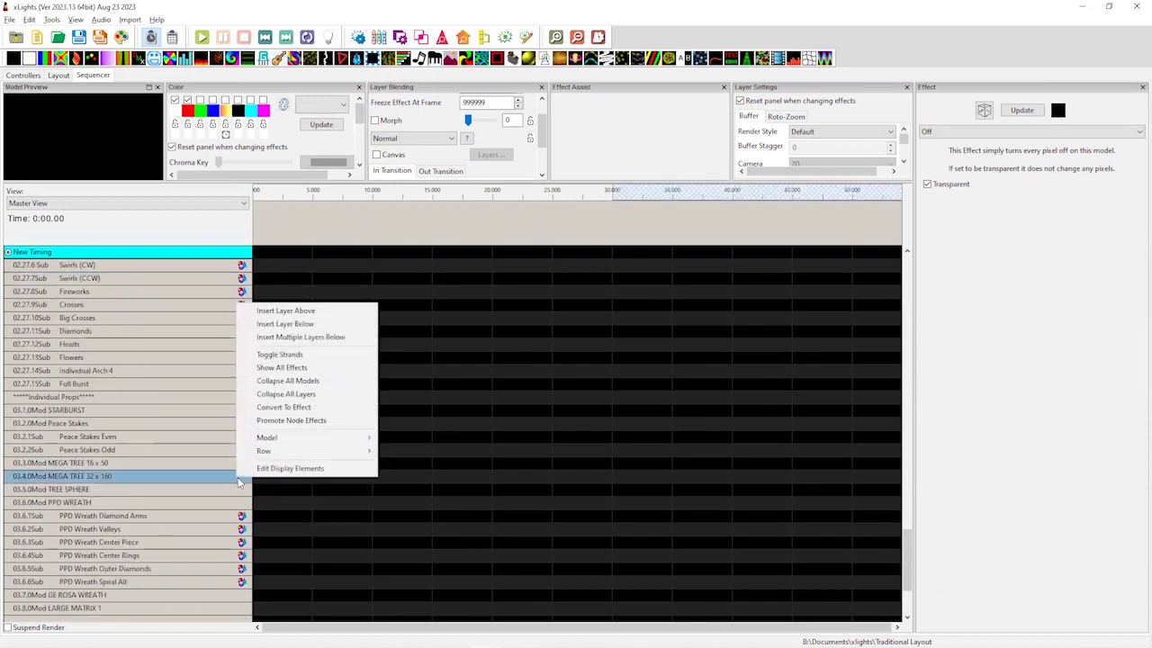
click(308, 336)
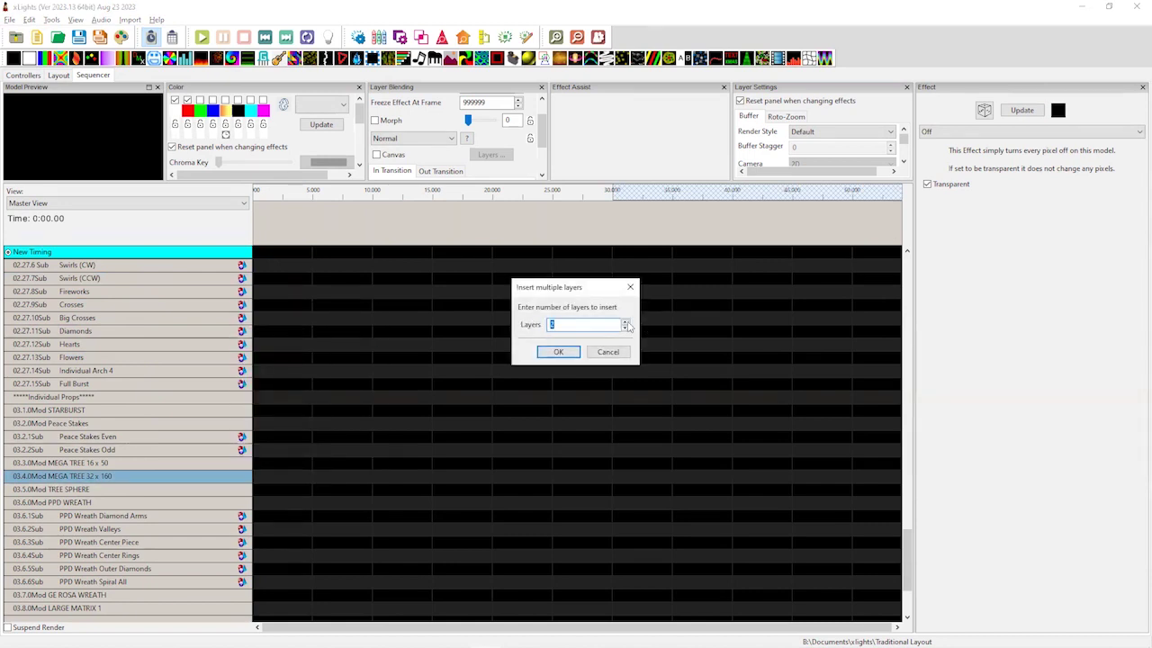
click(563, 352)
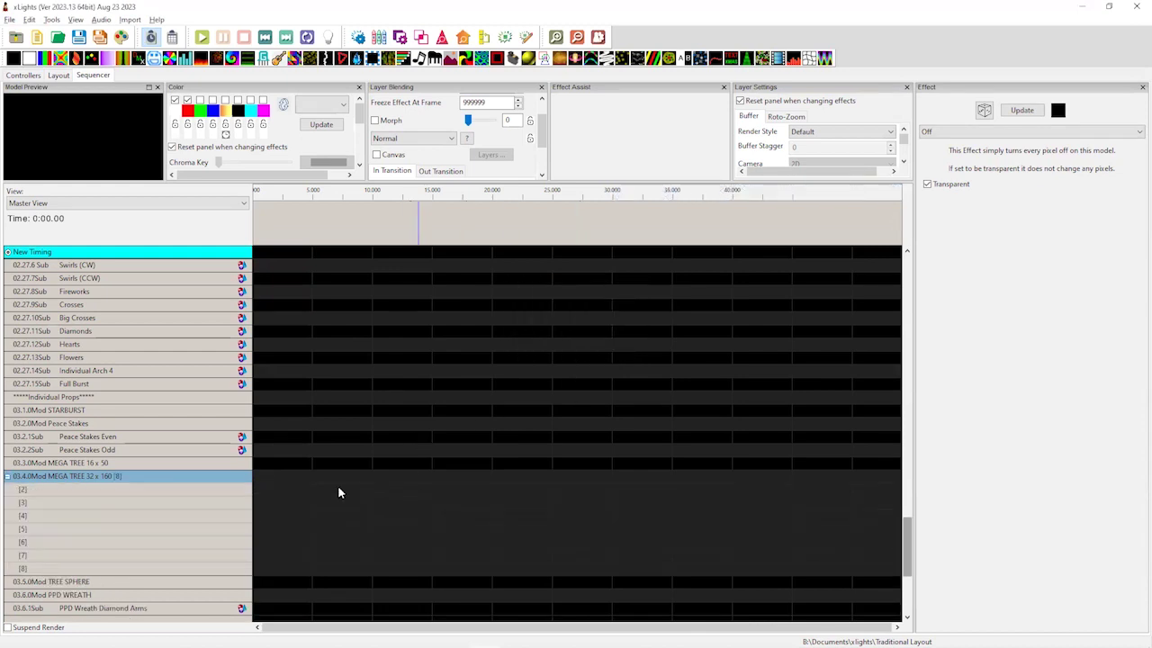
click(341, 476)
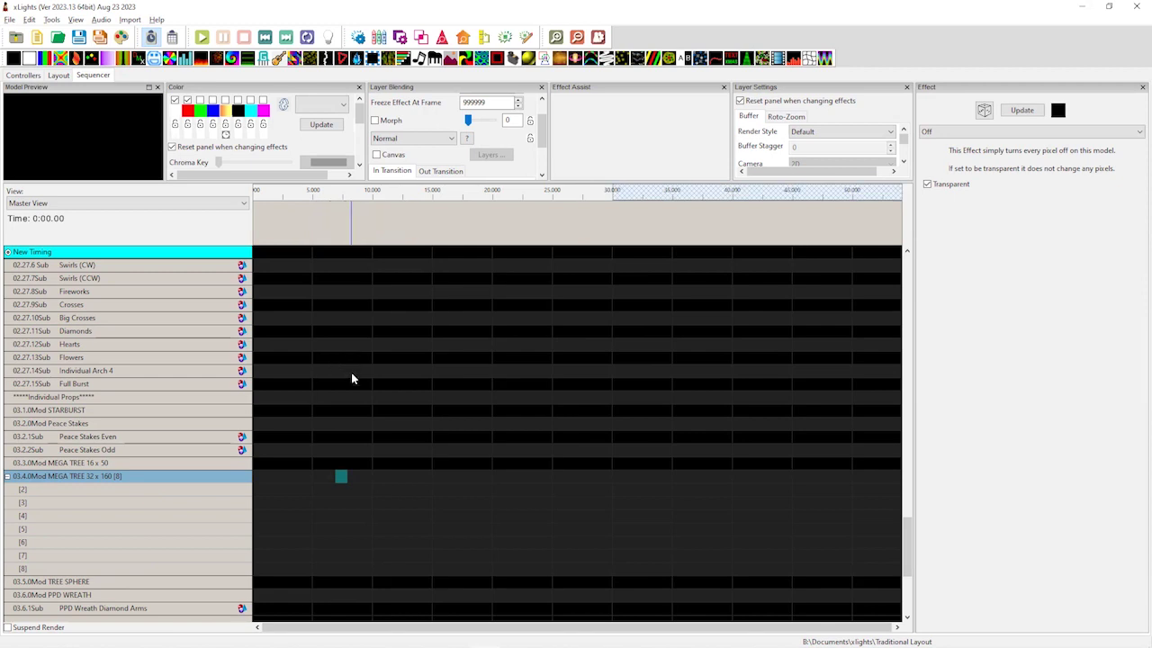
- Insert five layers below the MEGA TREE 16 x 50 row
right_click(172, 462)
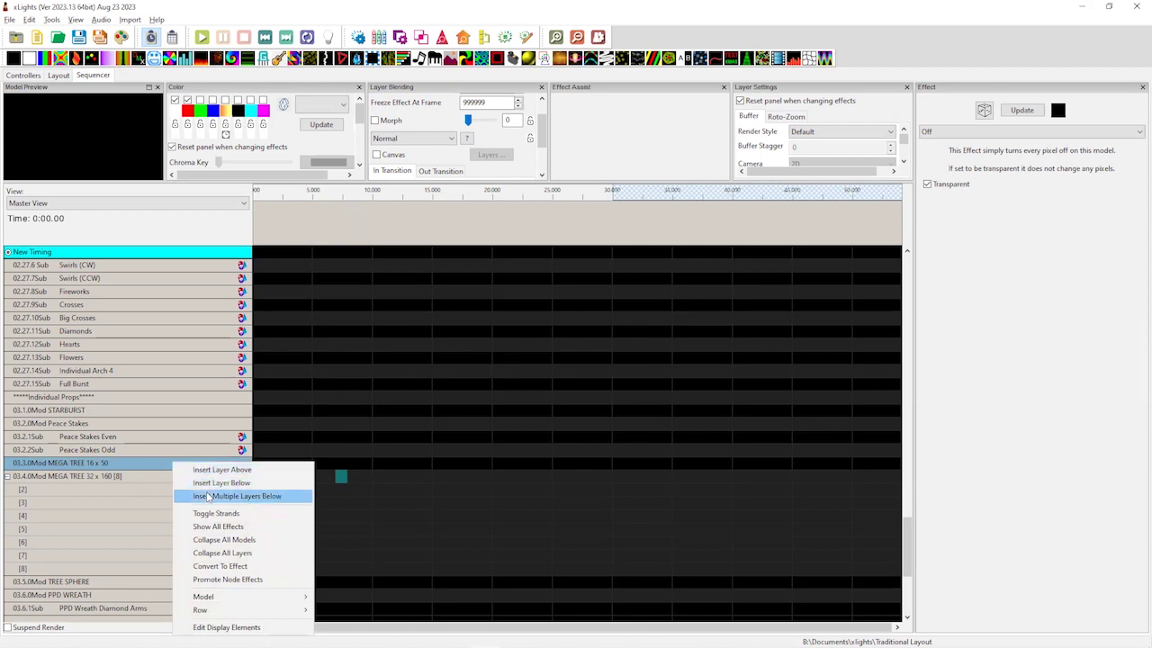
click(207, 495)
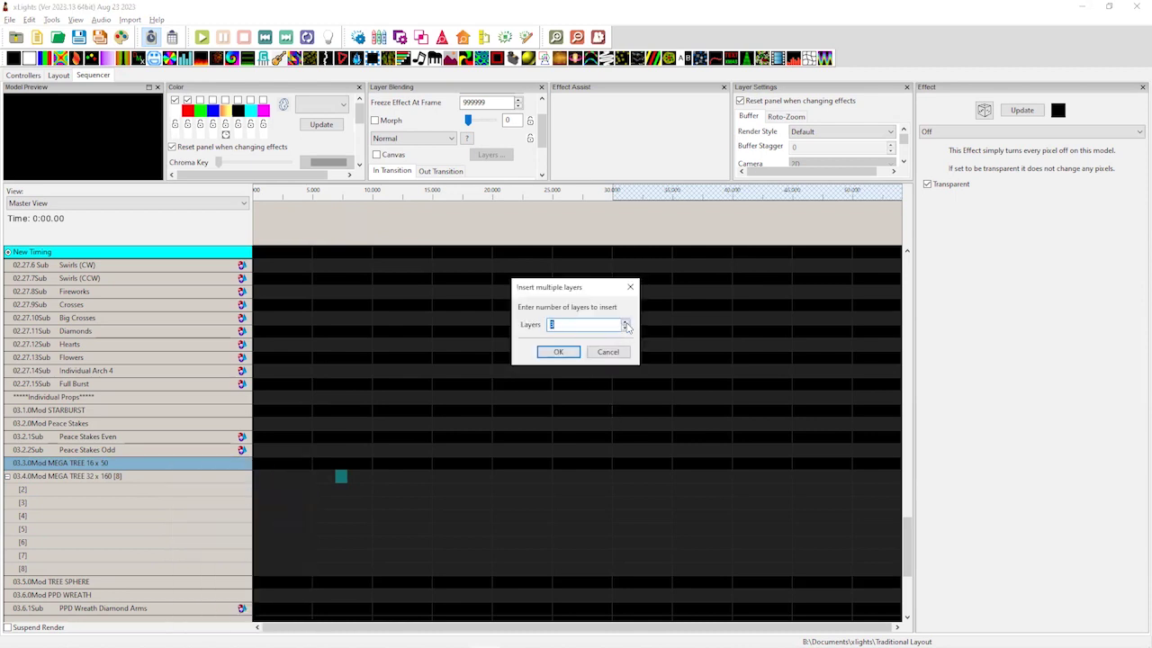
click(565, 352)
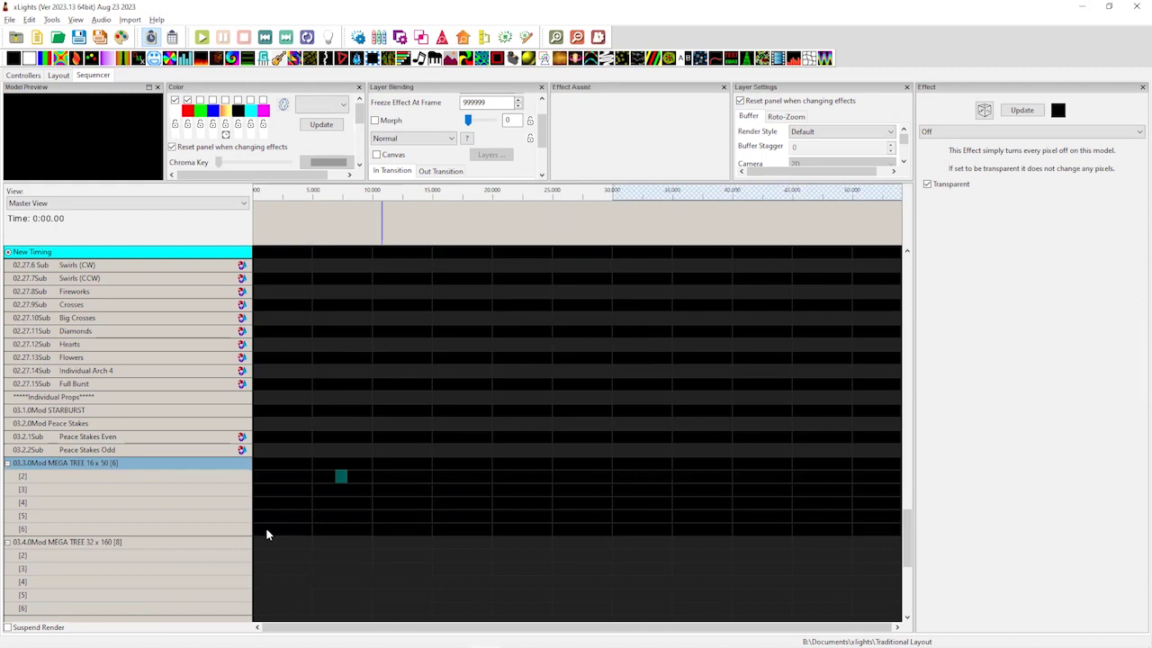
- Place a Single Strand effect spanning about 4.7 to 44 seconds on layer 2 of the MEGA TREE 32 x 160
click(291, 543)
mouse_move(456, 60)
mouse_down()
mouse_move(368, 369)
mouse_move(331, 521)
mouse_move(337, 546)
mouse_move(306, 550)
mouse_move(451, 65)
mouse_up()
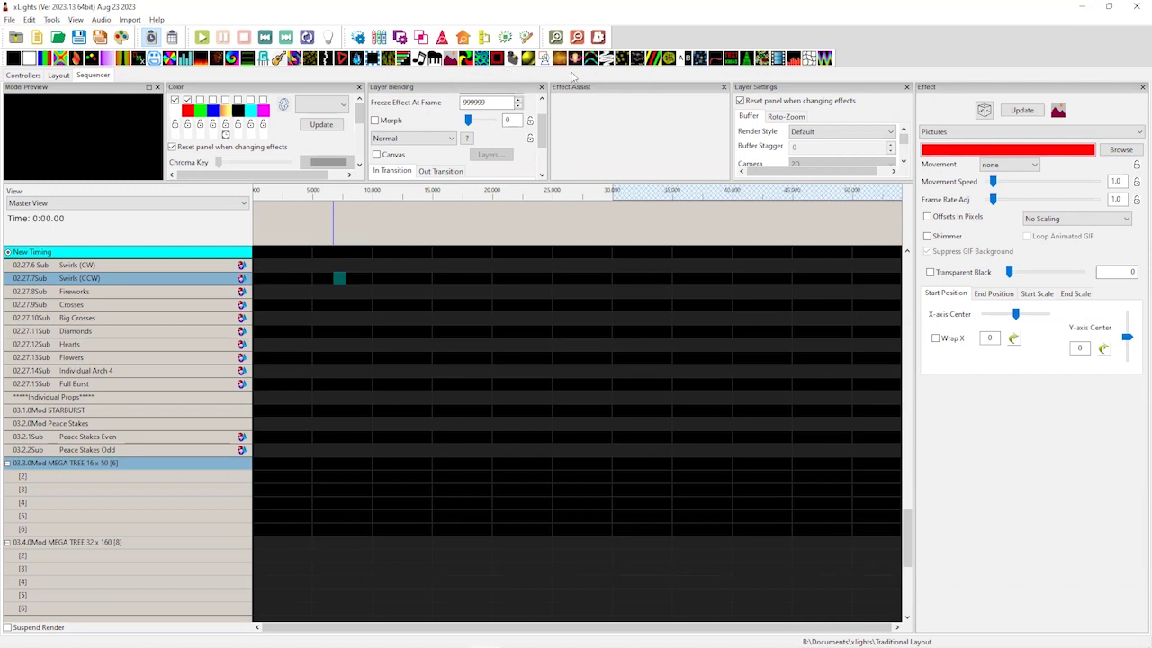
drag(419, 405, 778, 545)
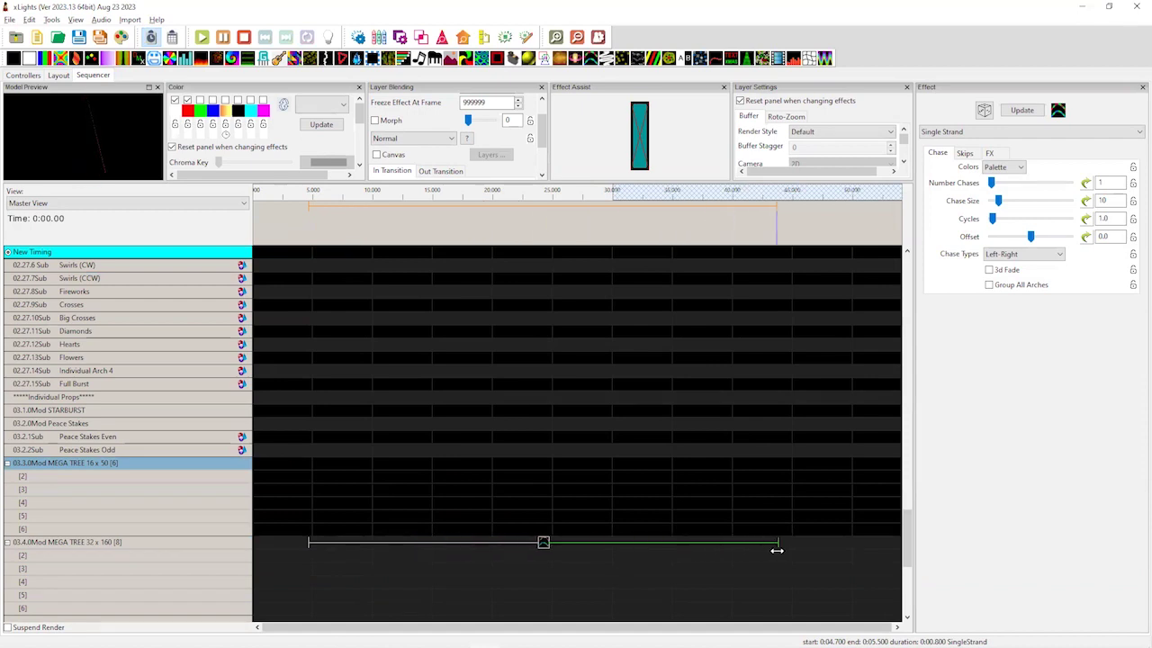
click(543, 238)
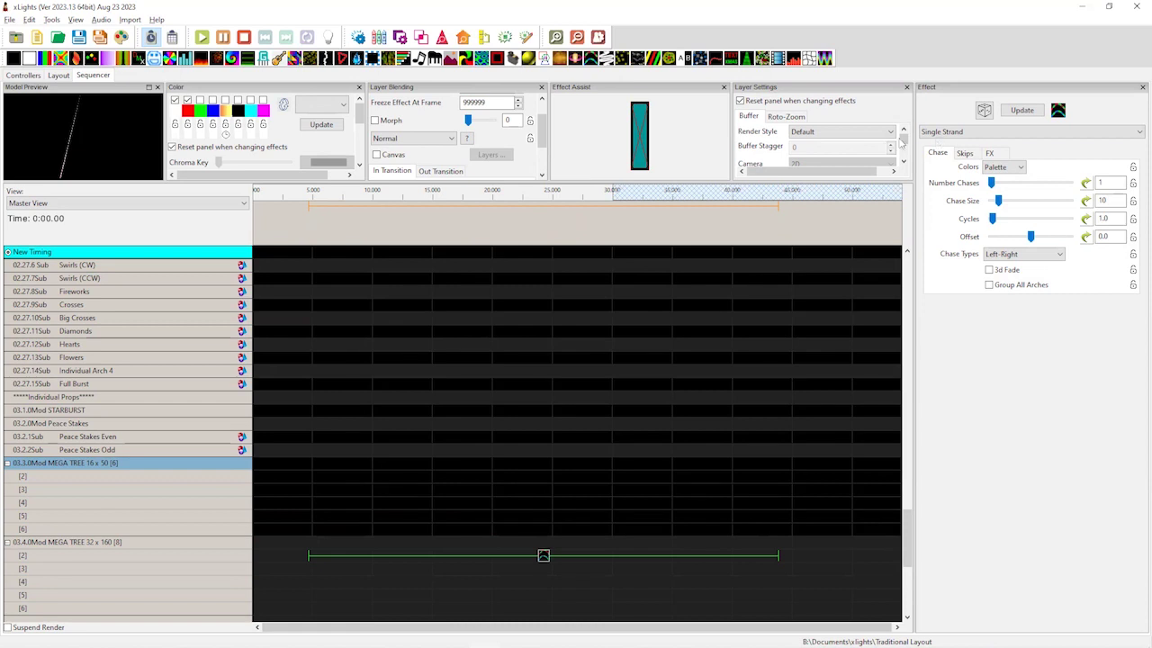
- Set the Single Strand effect to Single Line render style, skip size 17 and 96 advances, and undock the Model Preview over the timeline
click(851, 135)
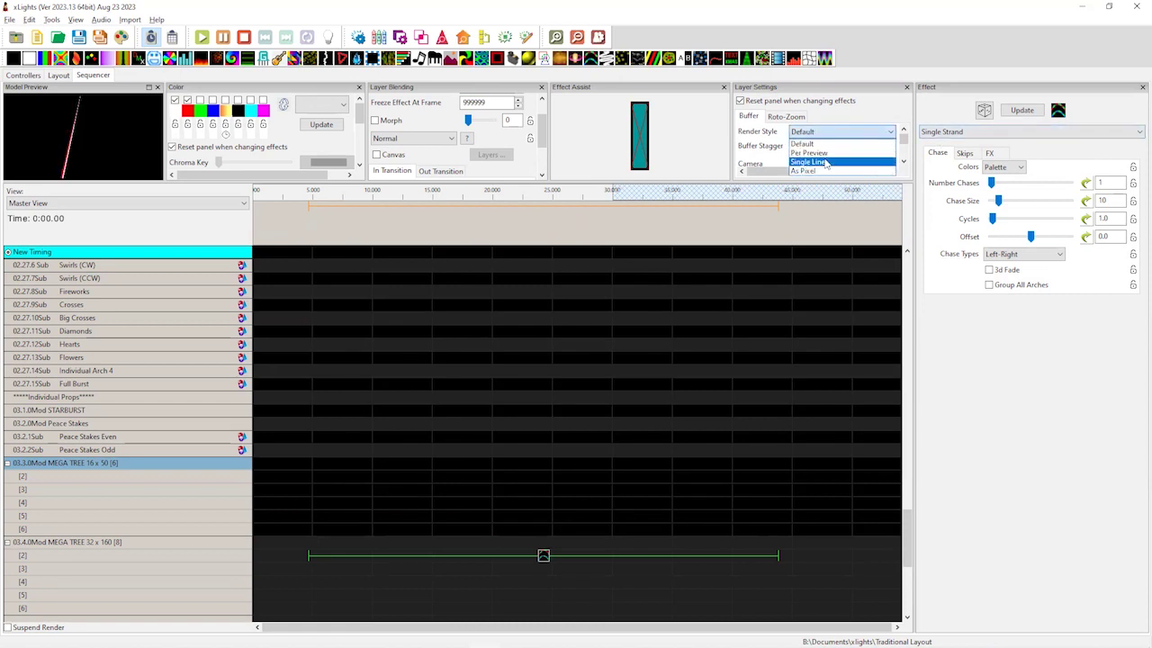
click(825, 162)
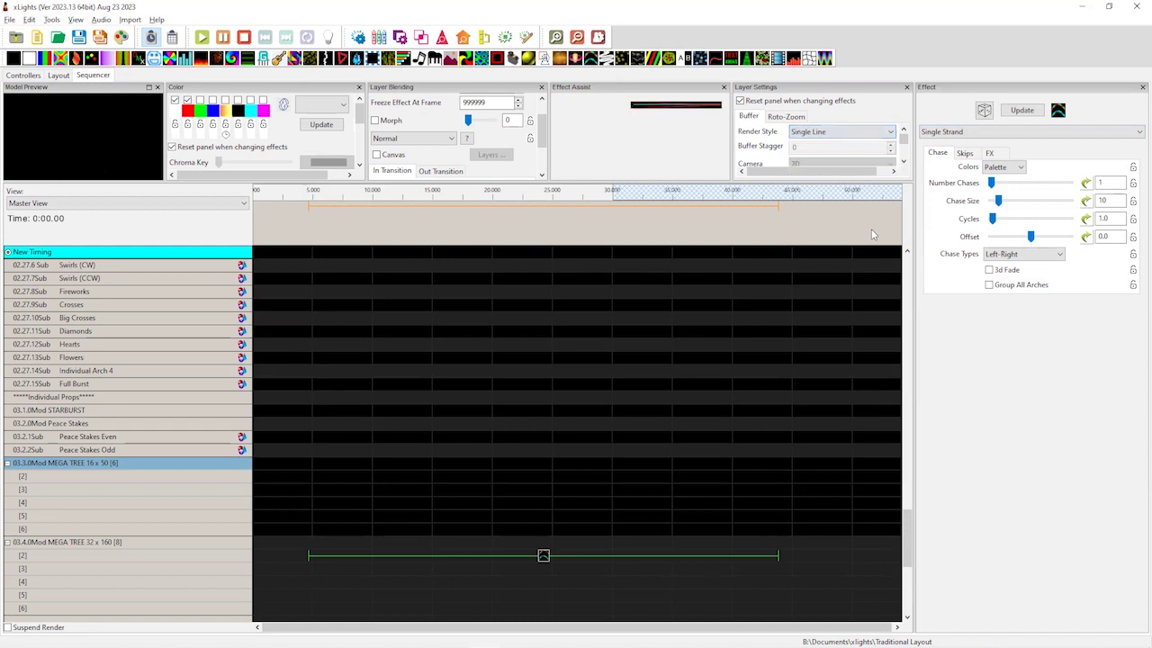
click(964, 153)
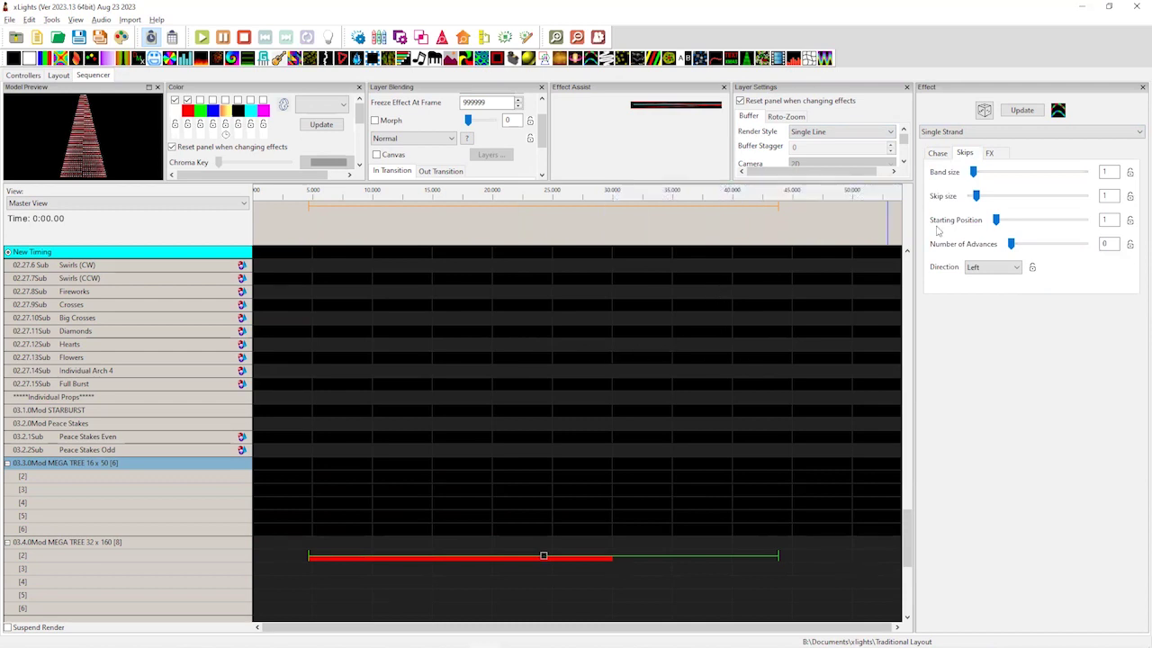
drag(976, 196, 1070, 201)
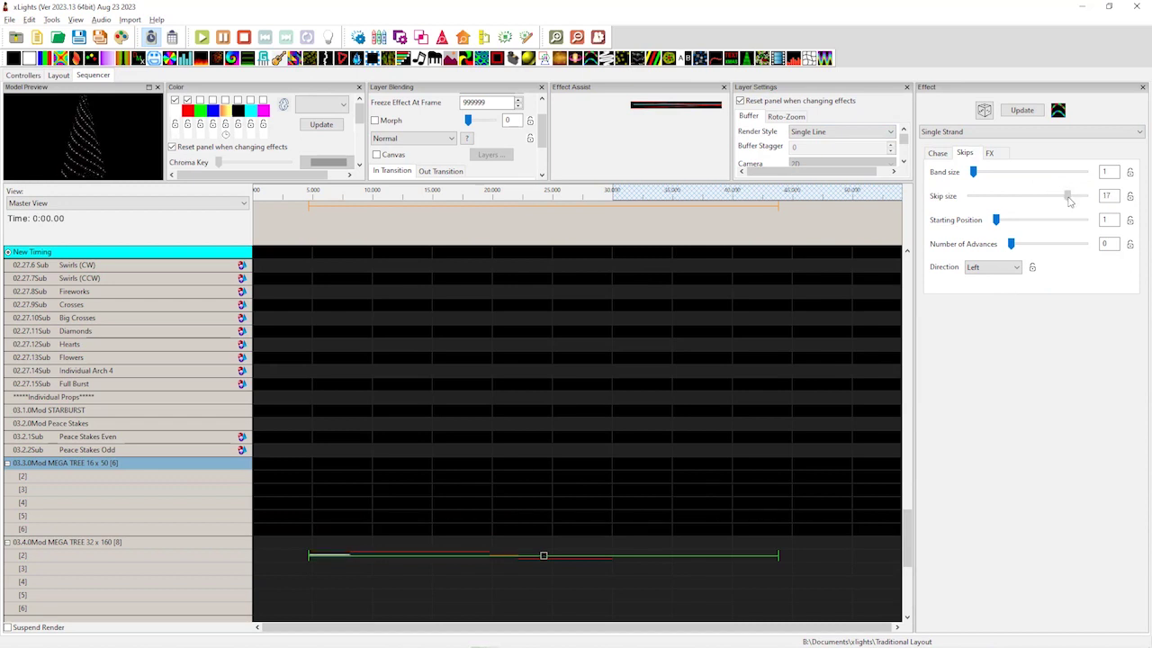
drag(1019, 250, 1082, 249)
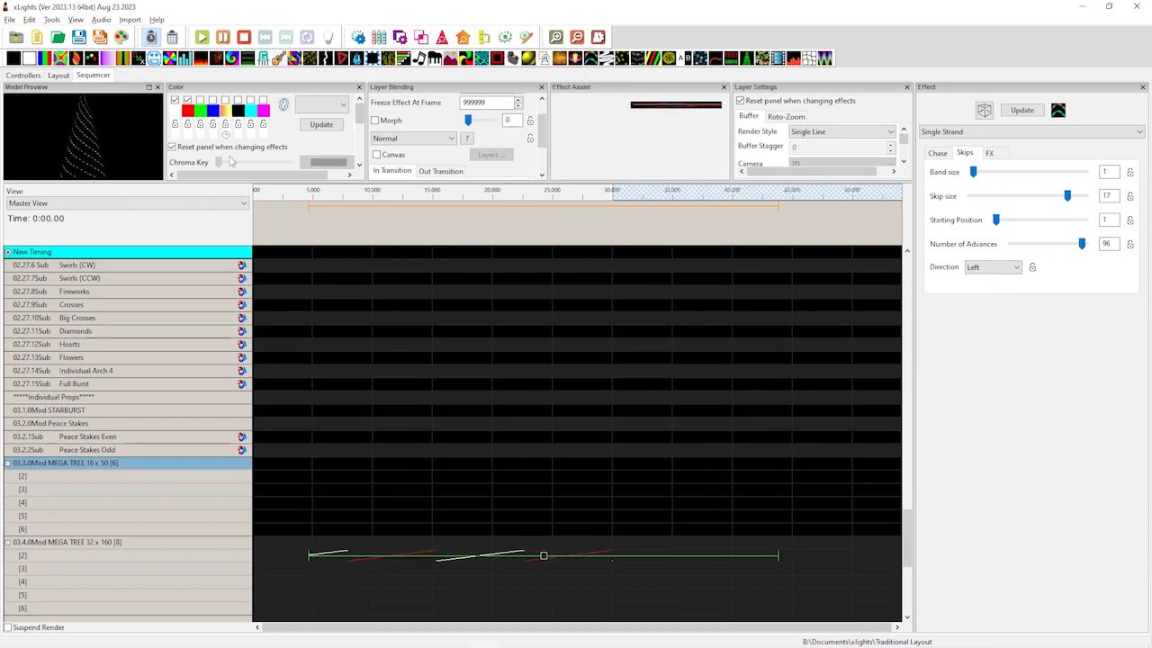
drag(36, 86, 411, 159)
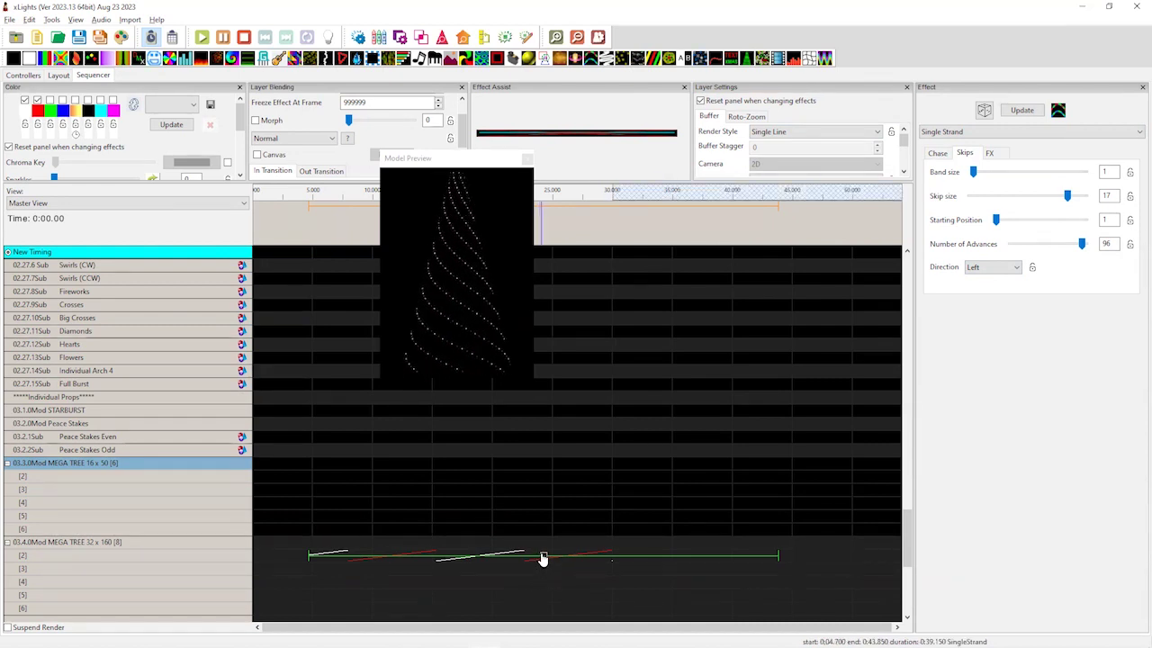
- Place a Single Strand effect on the MEGA TREE 16 x 50, align both its times to the 32 x 160 effect, and compare the two
drag(1058, 110, 322, 463)
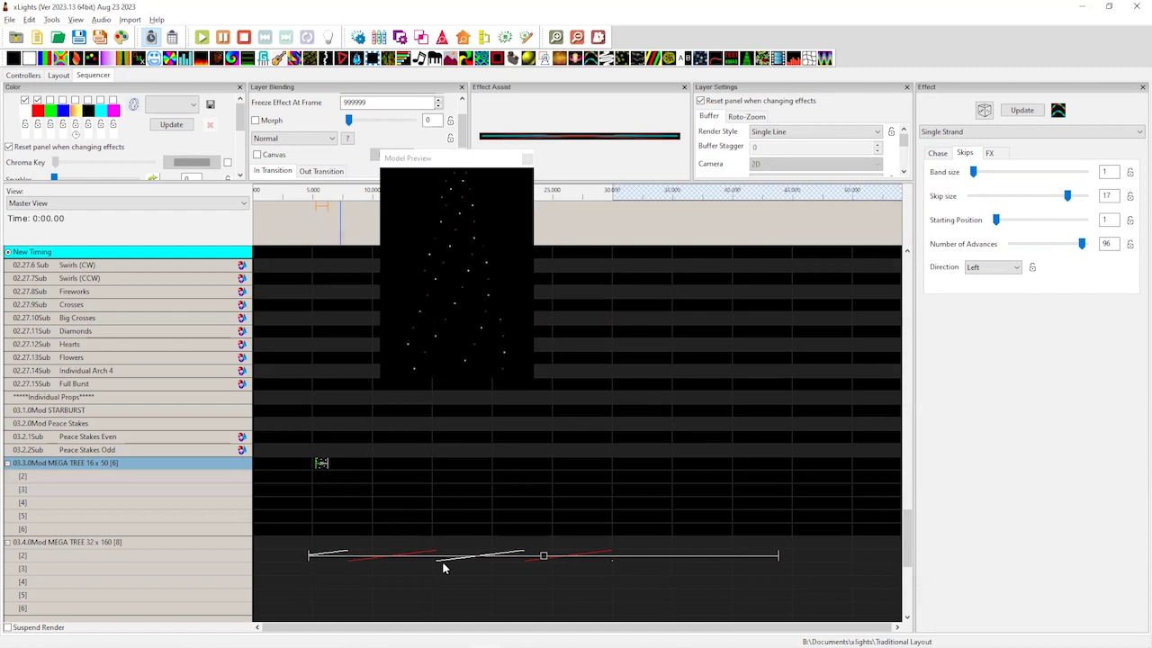
click(545, 558)
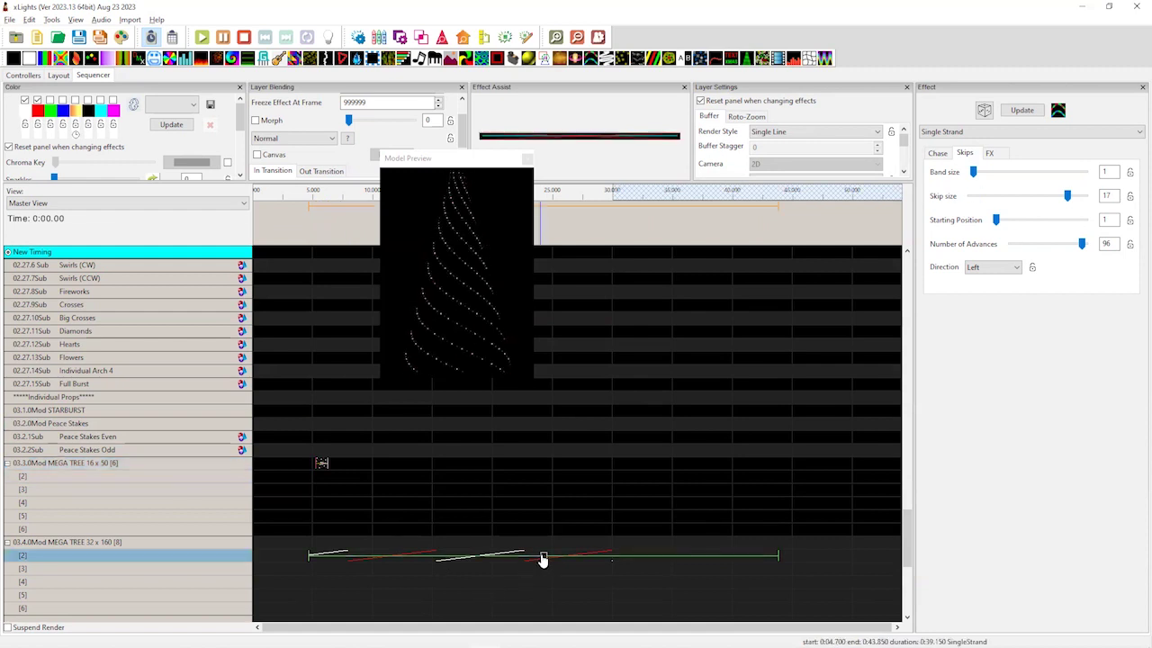
right_click(543, 556)
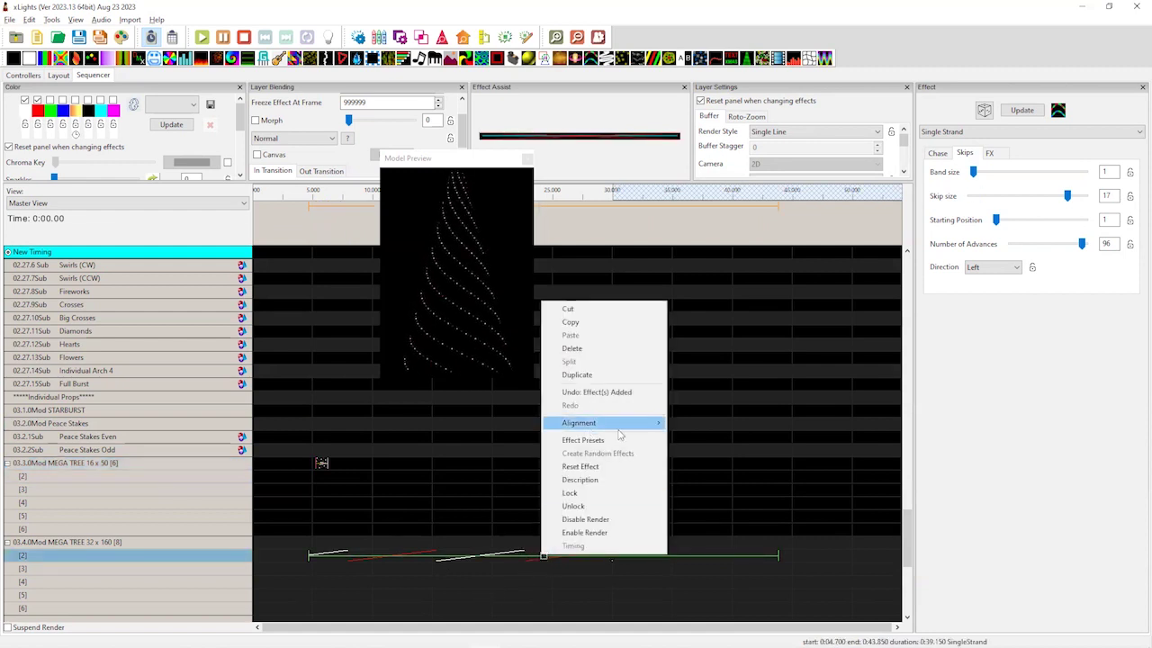
mouse_move(621, 423)
click(727, 449)
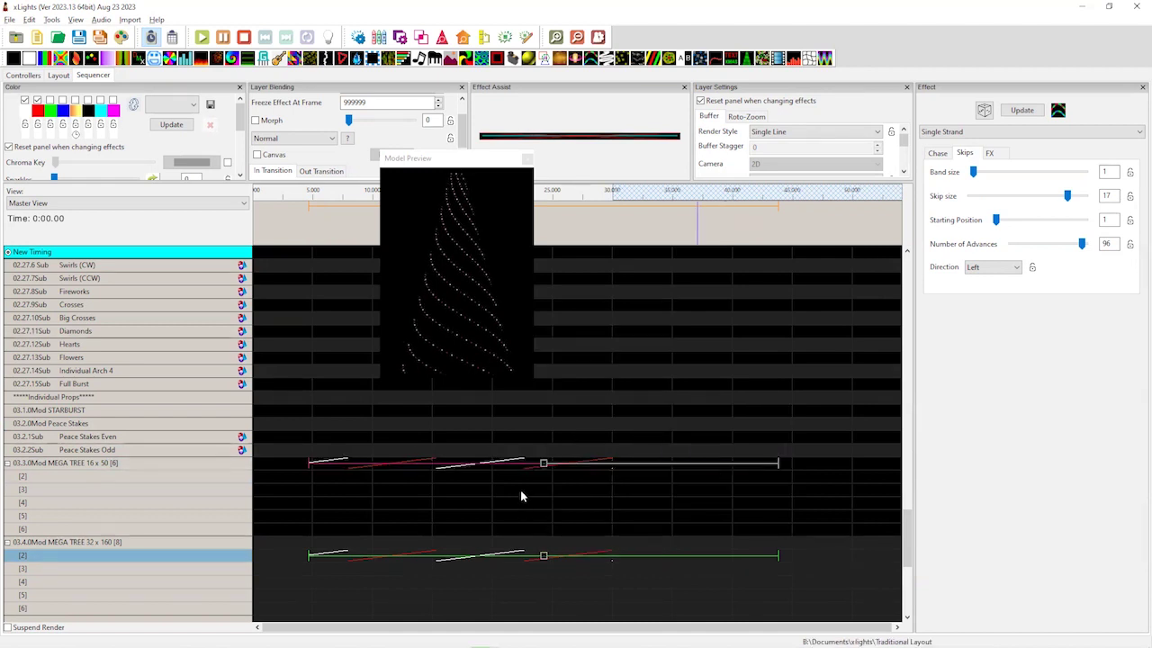
click(543, 465)
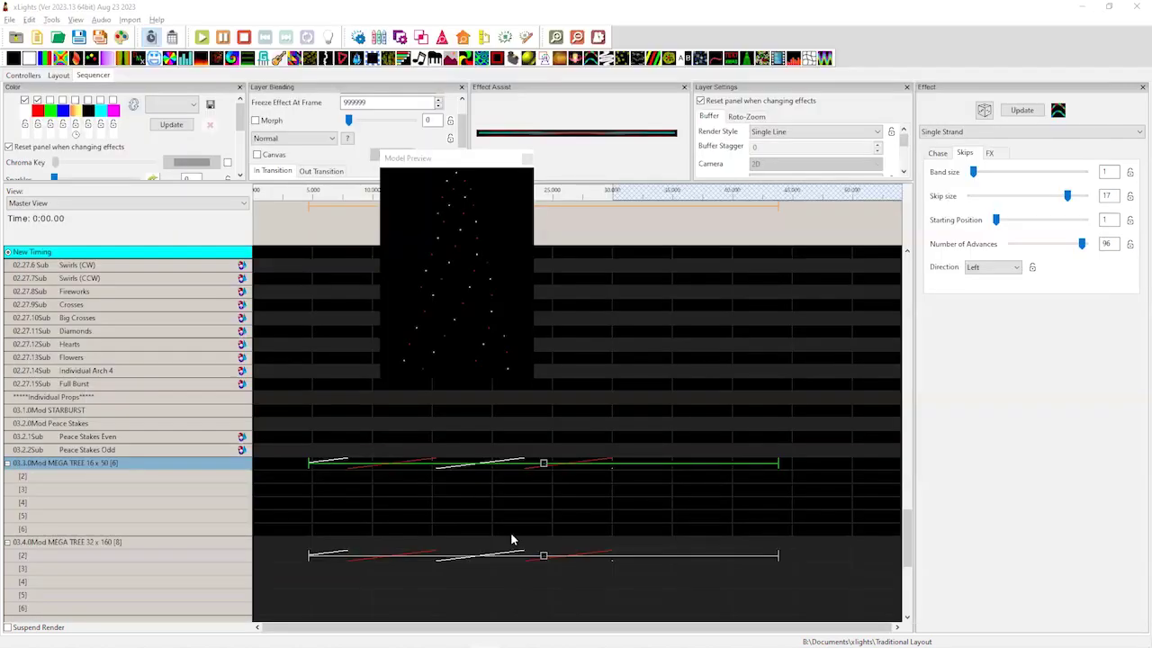
click(541, 557)
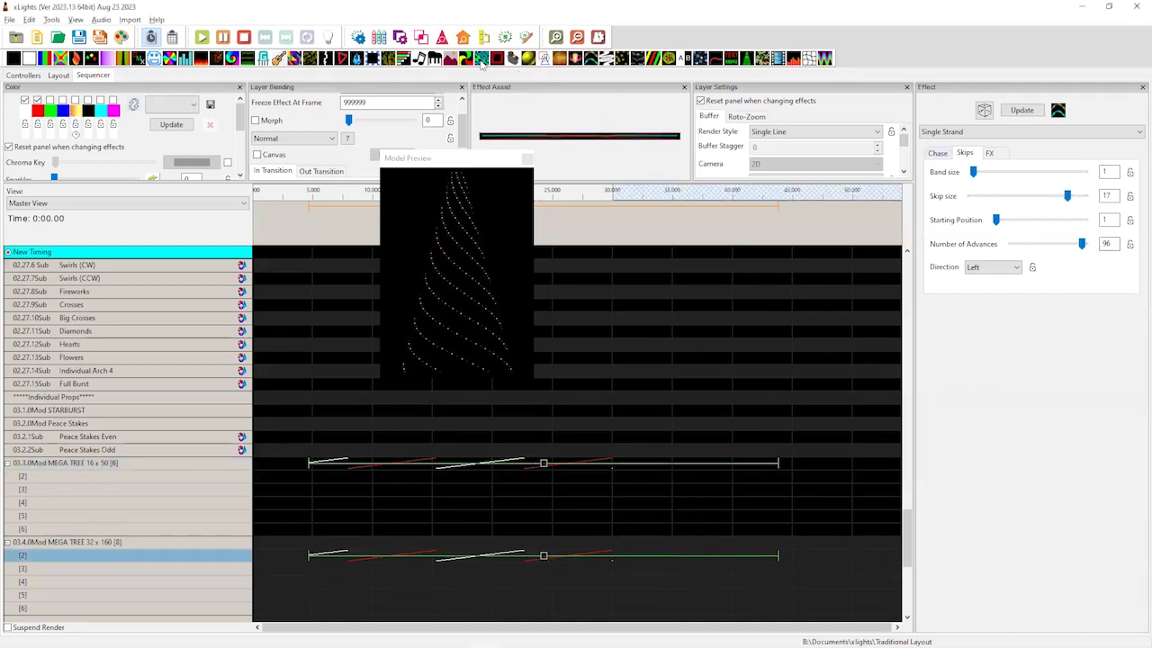
- Change the MEGA TREE 32 x 160 effect to Marquee with band size 1, skip size 32, speed 5 and Reverse enabled
click(1033, 132)
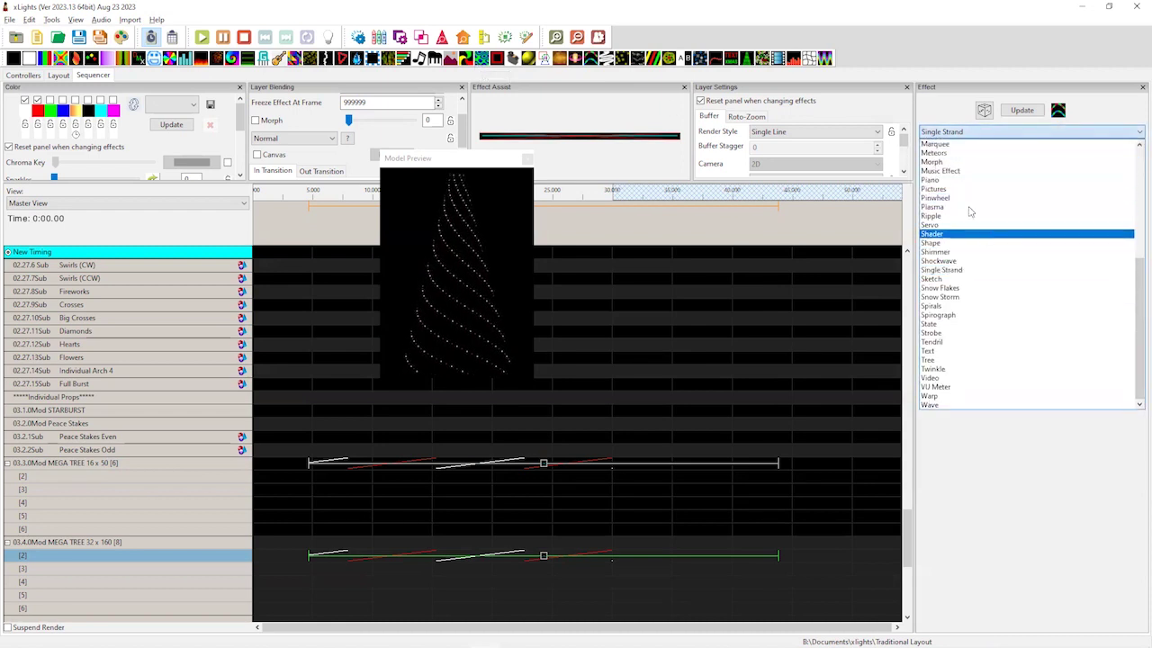
click(957, 147)
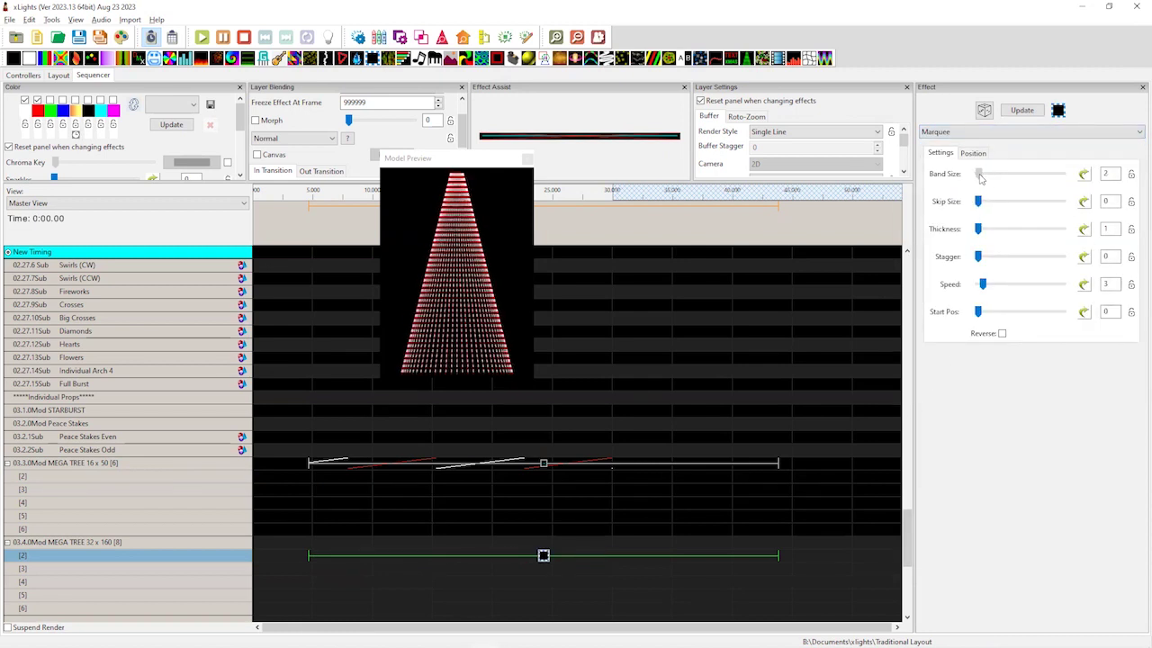
drag(979, 202, 995, 203)
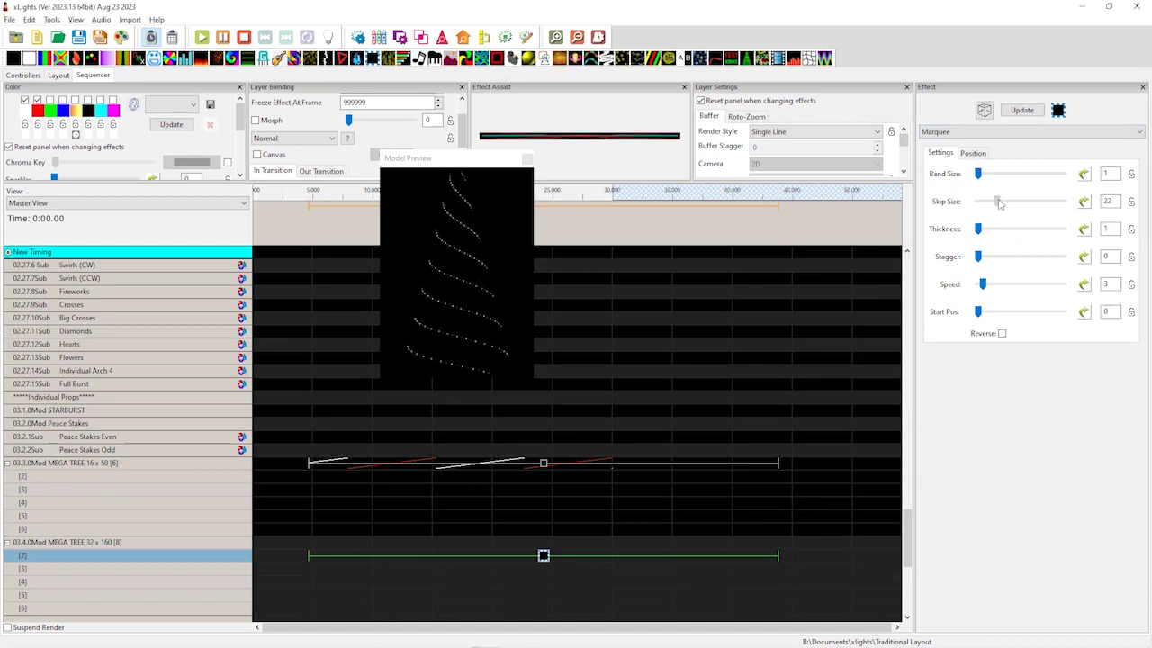
drag(1002, 203, 1006, 203)
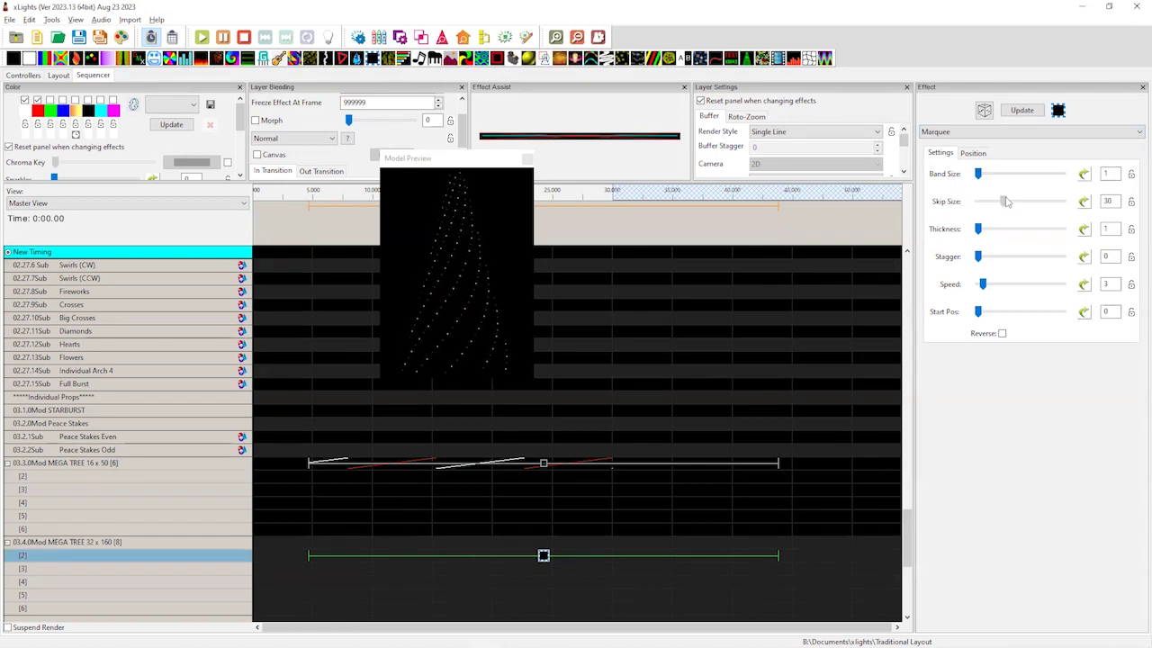
click(1001, 334)
mouse_move(988, 287)
mouse_down()
mouse_move(1005, 285)
mouse_move(994, 286)
mouse_up()
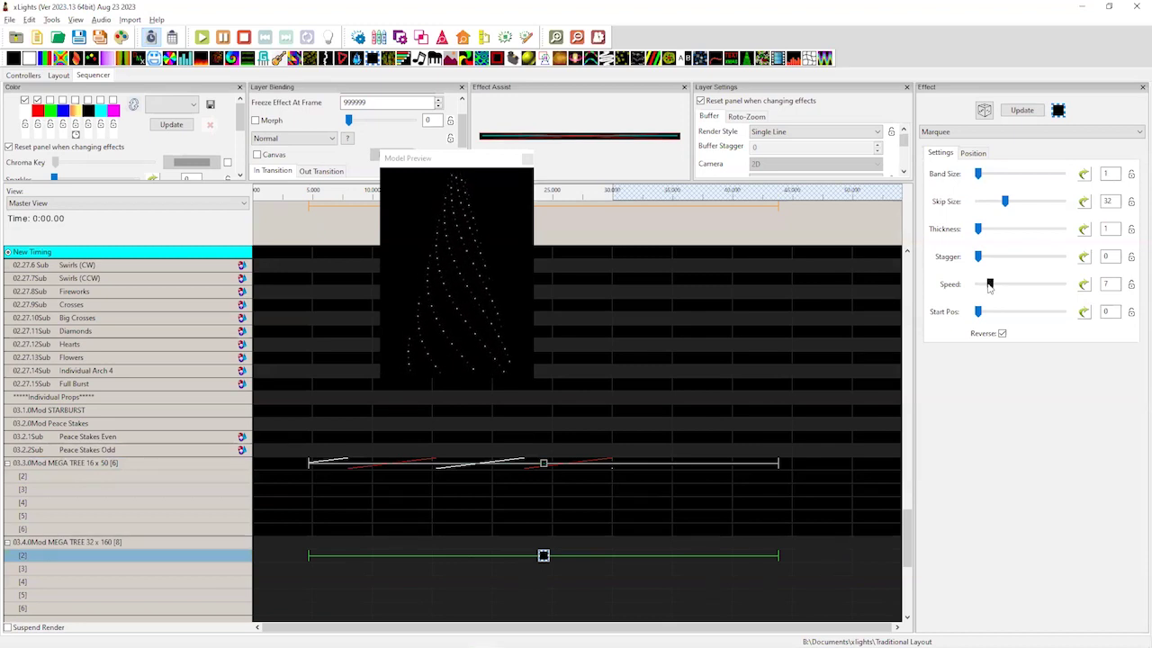
drag(989, 285, 986, 284)
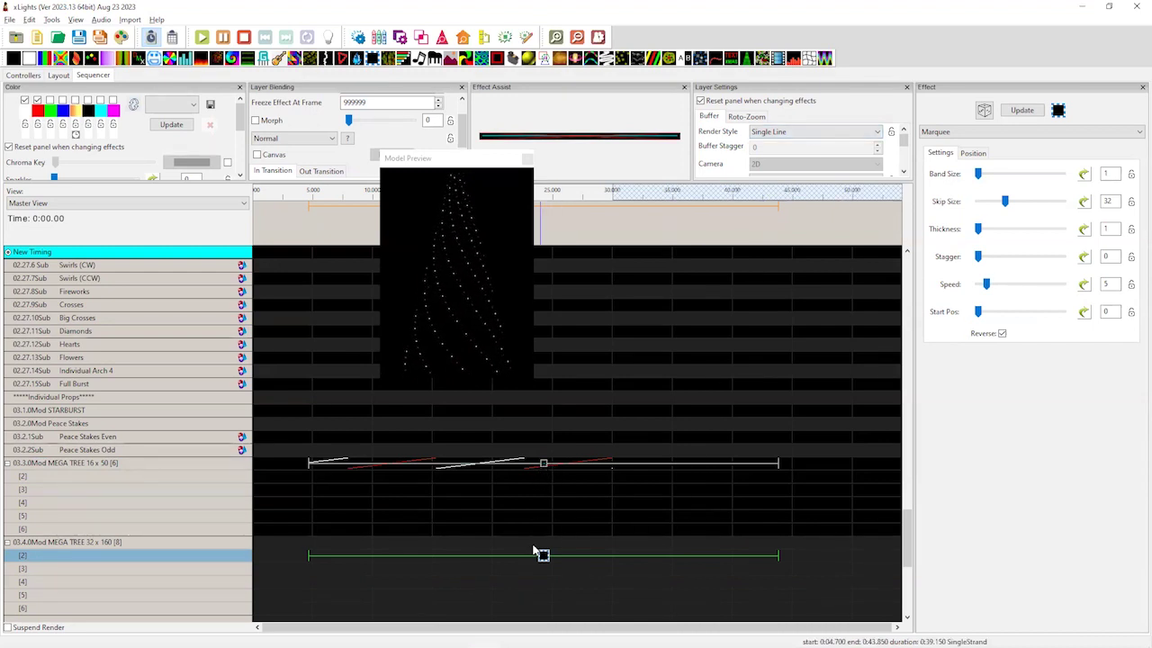
- Replace the Single Strand effect on the MEGA TREE 16 x 50 with a copy of the Marquee effect on layer 2, and delete the copy
click(542, 465)
key(Delete)
click(543, 556)
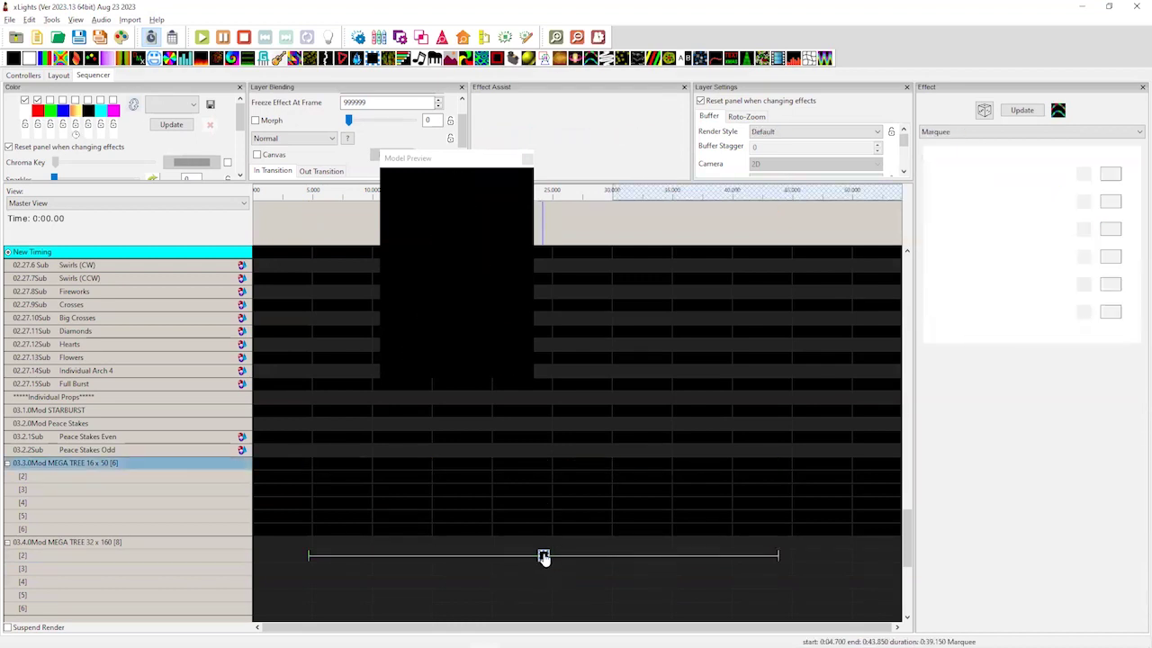
right_click(543, 480)
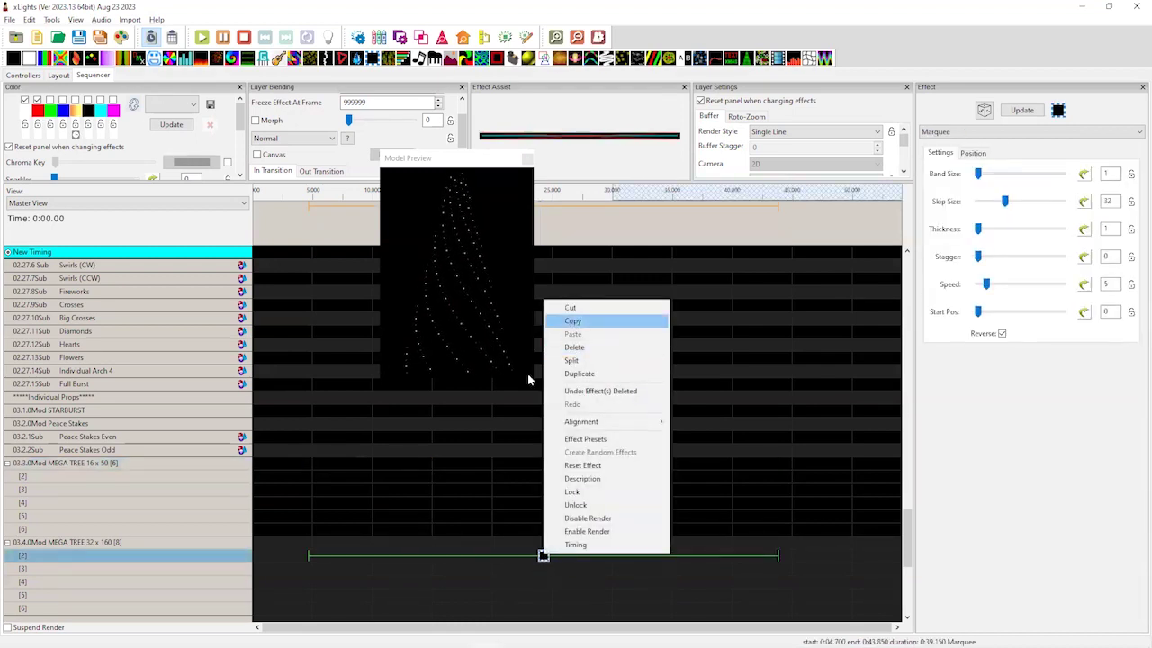
click(573, 321)
click(321, 478)
right_click(321, 478)
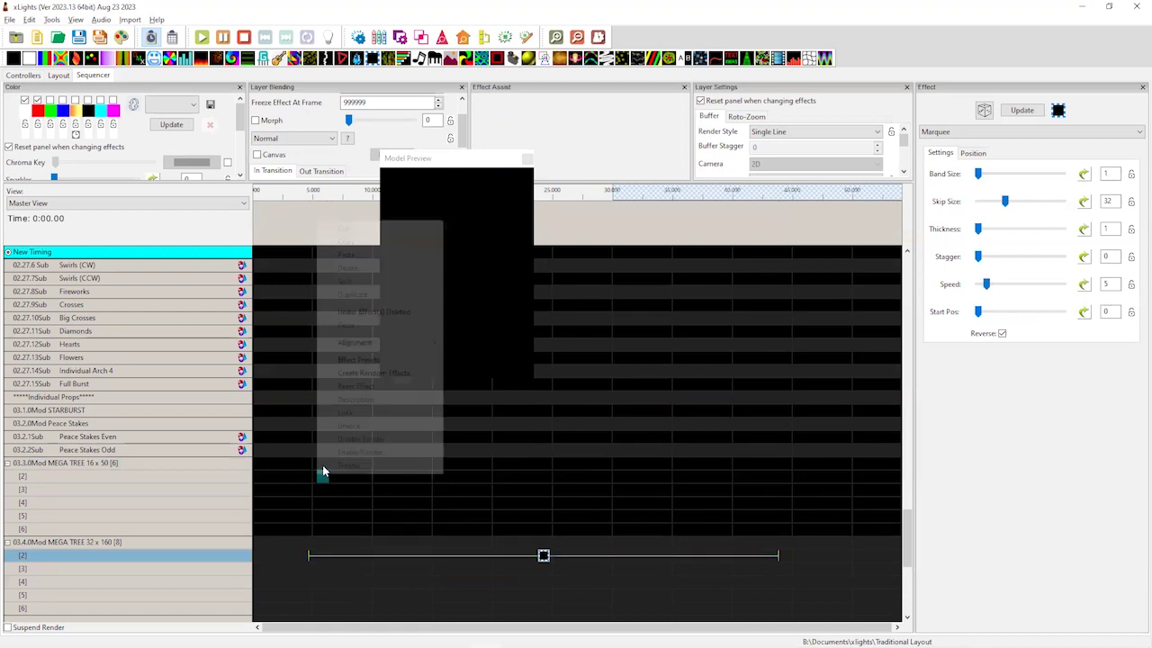
click(346, 255)
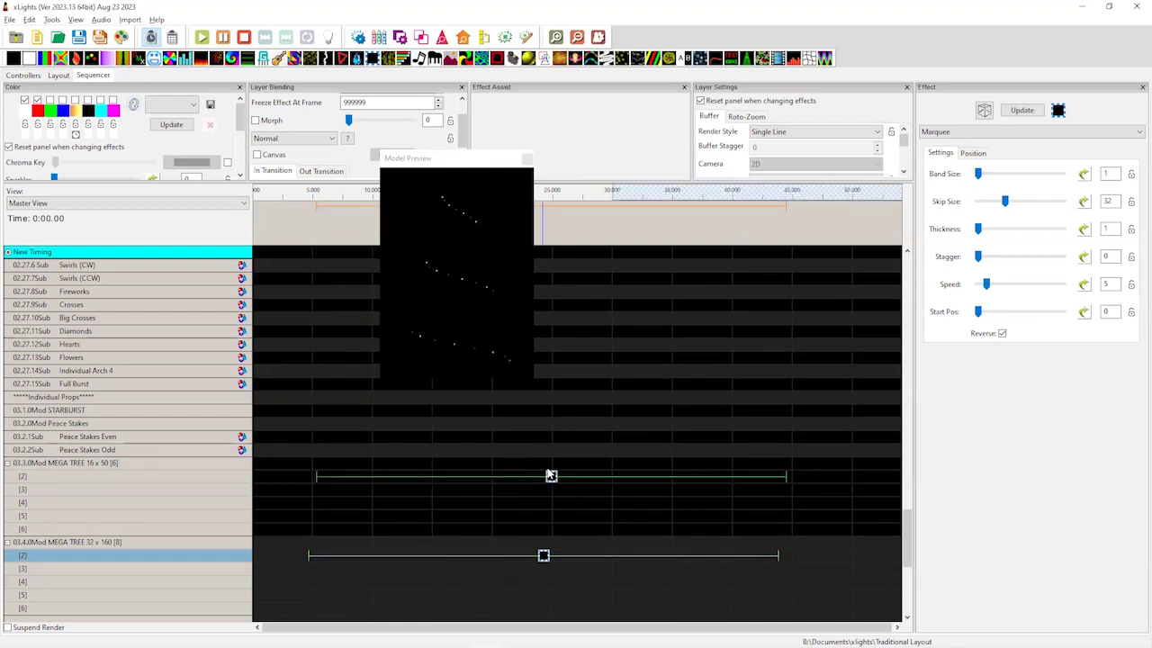
click(550, 477)
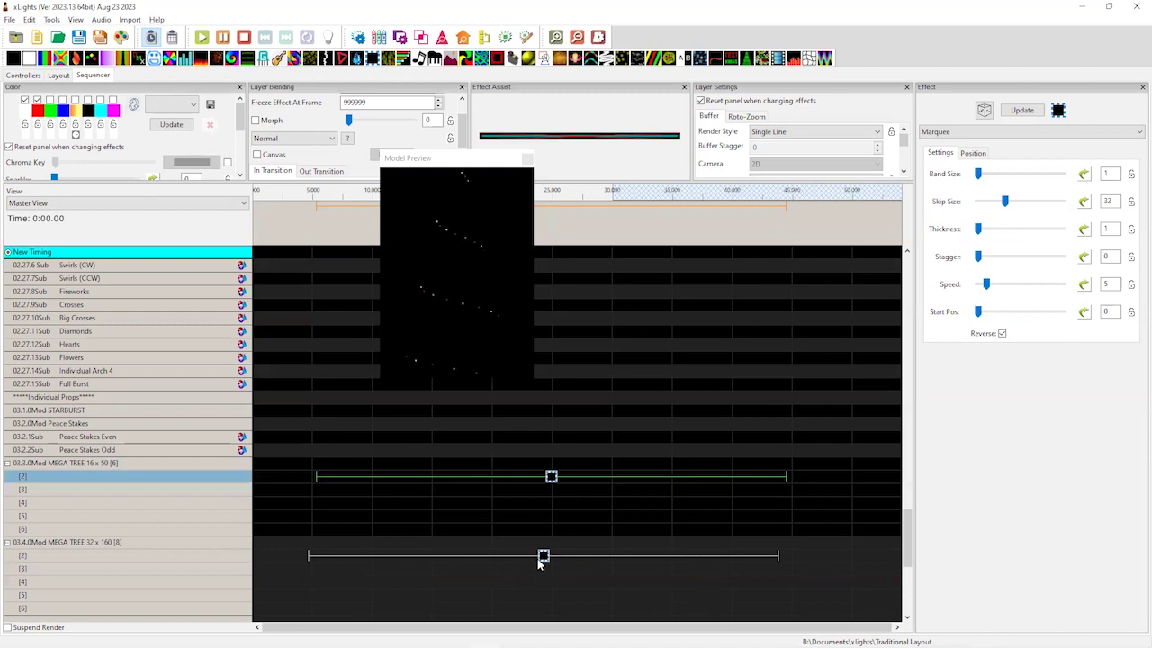
right_click(551, 477)
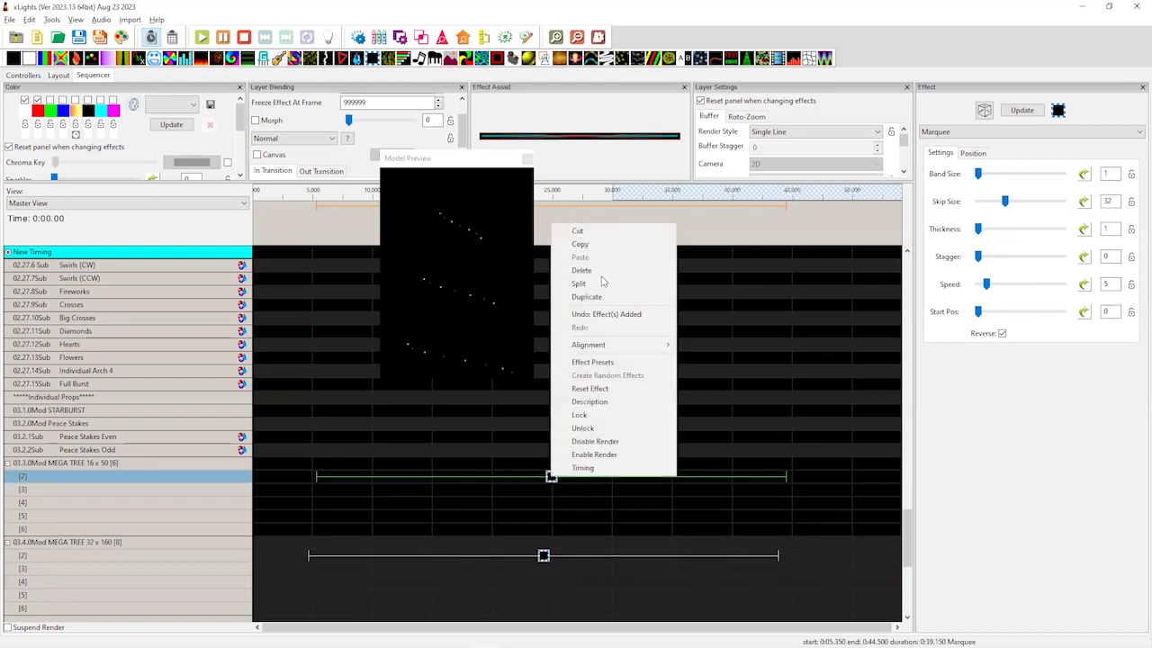
click(602, 272)
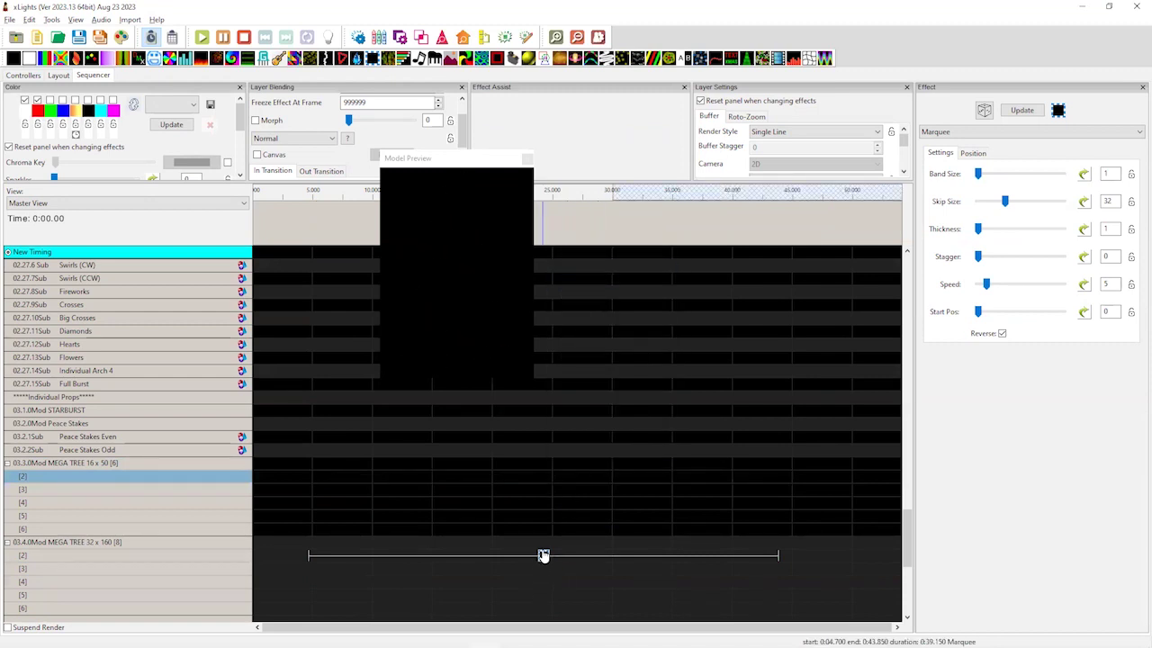
- Render and export the selected Marquee effect of the MEGA TREE 32 x 160 as an uncompressed video named Class Example.avi
click(543, 557)
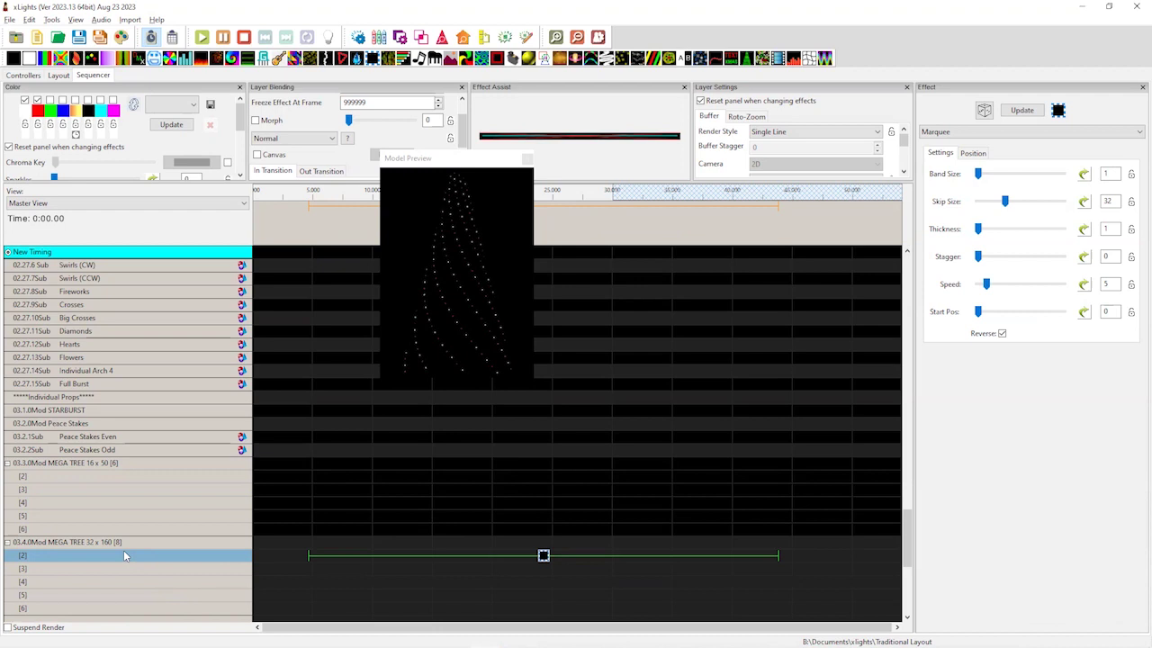
right_click(193, 555)
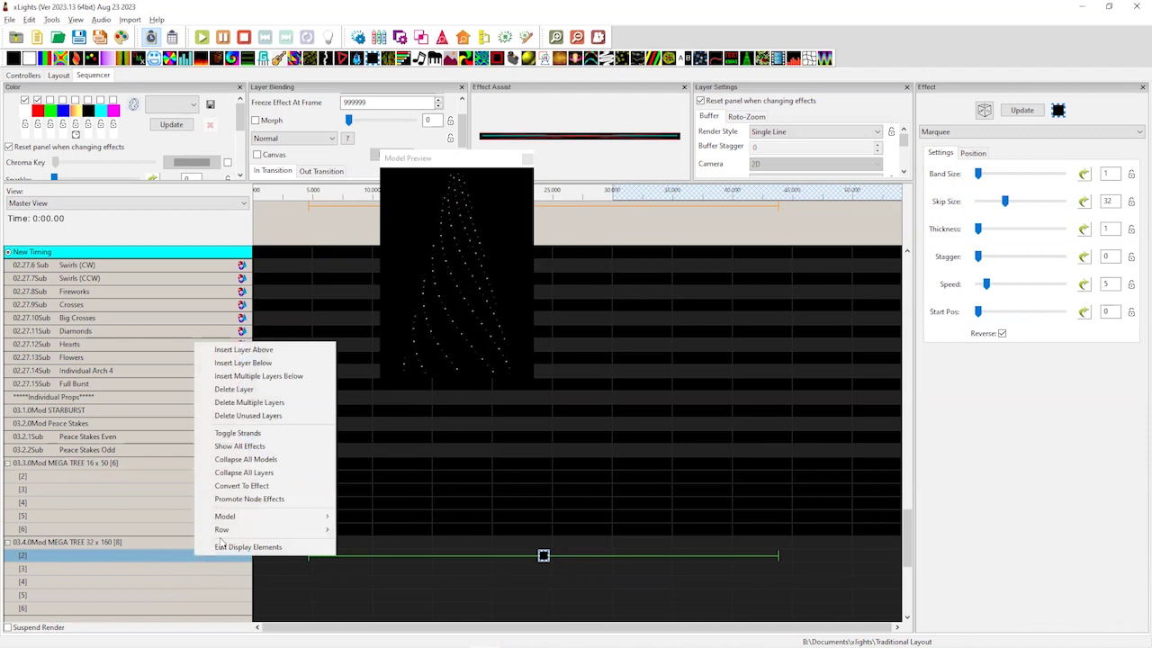
mouse_move(245, 518)
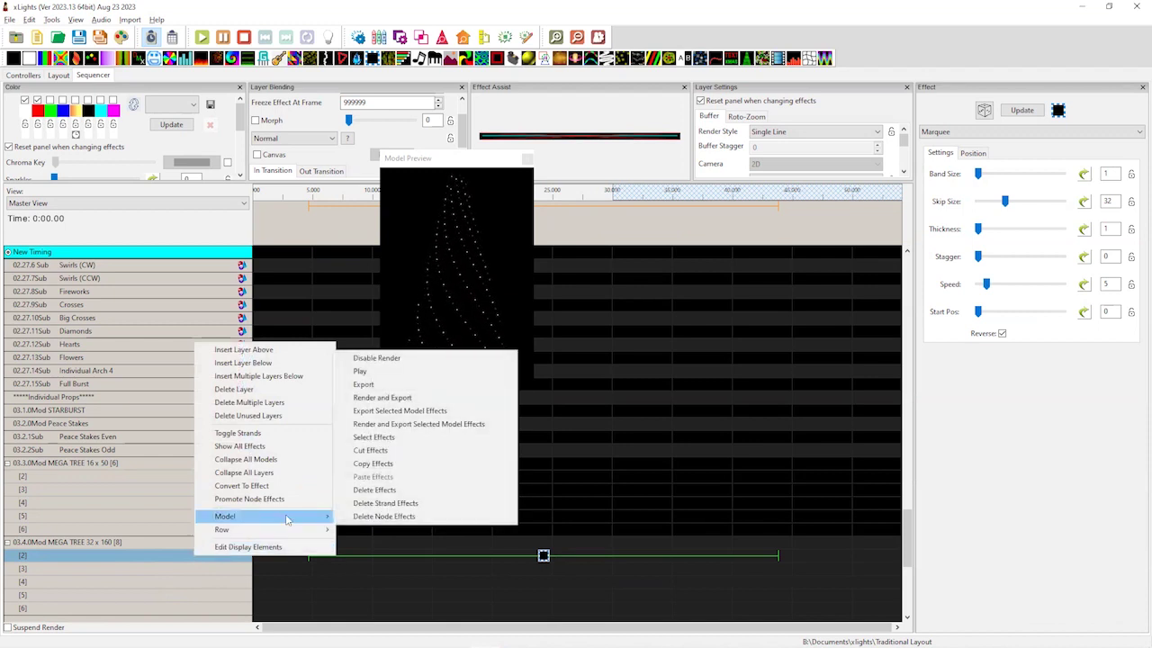
click(459, 425)
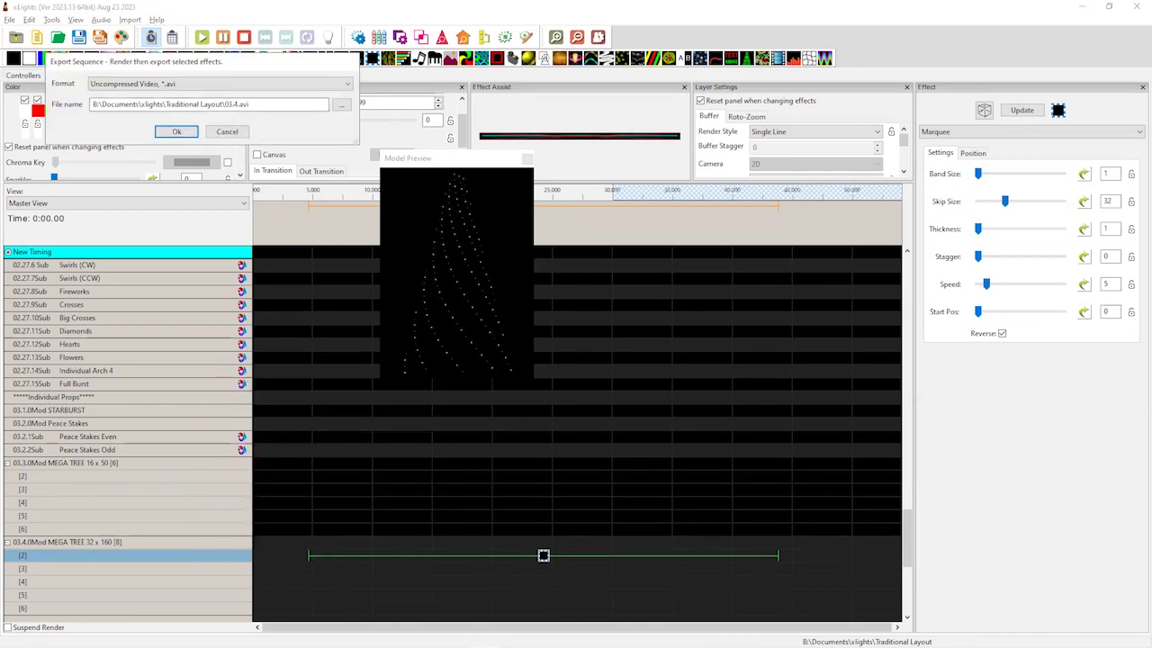
double_click(234, 104)
text(Class Example)
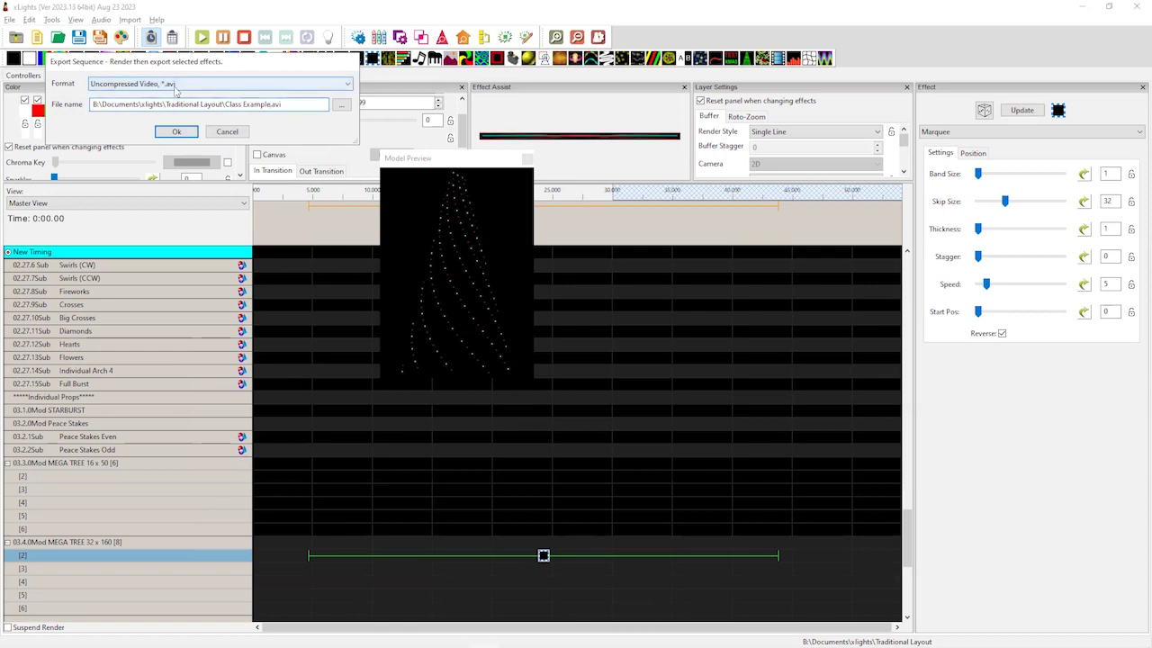
click(175, 133)
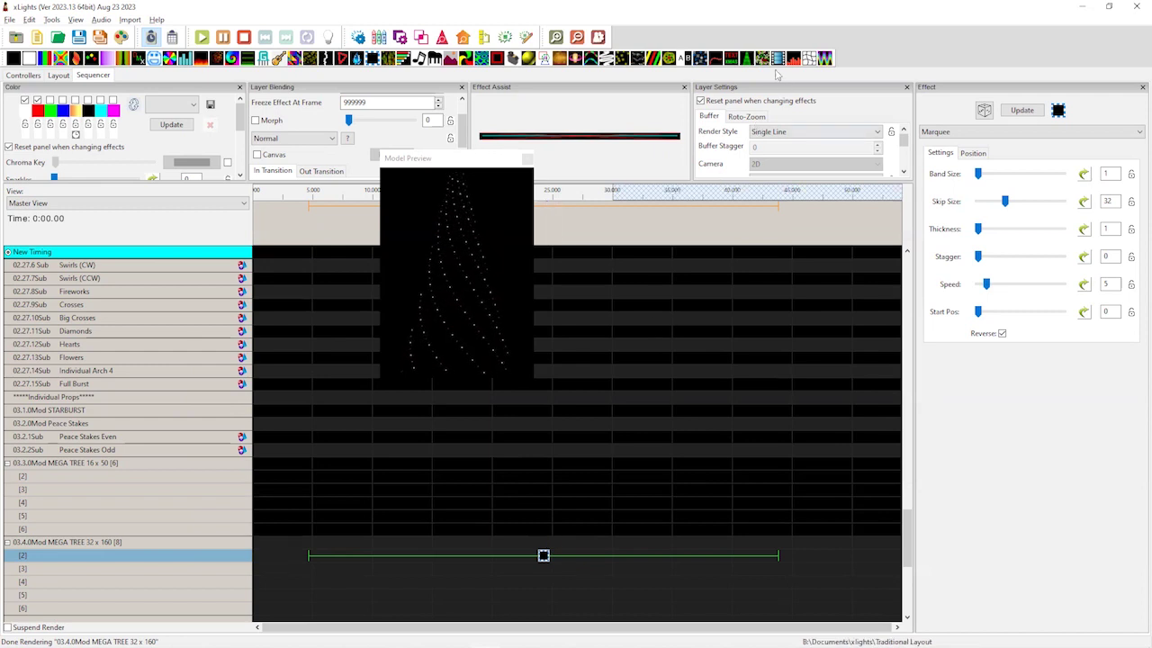
- Place a Video effect on the MEGA TREE 16 x 50 row spanning about 4.8 to 43.8 seconds
drag(778, 58, 776, 470)
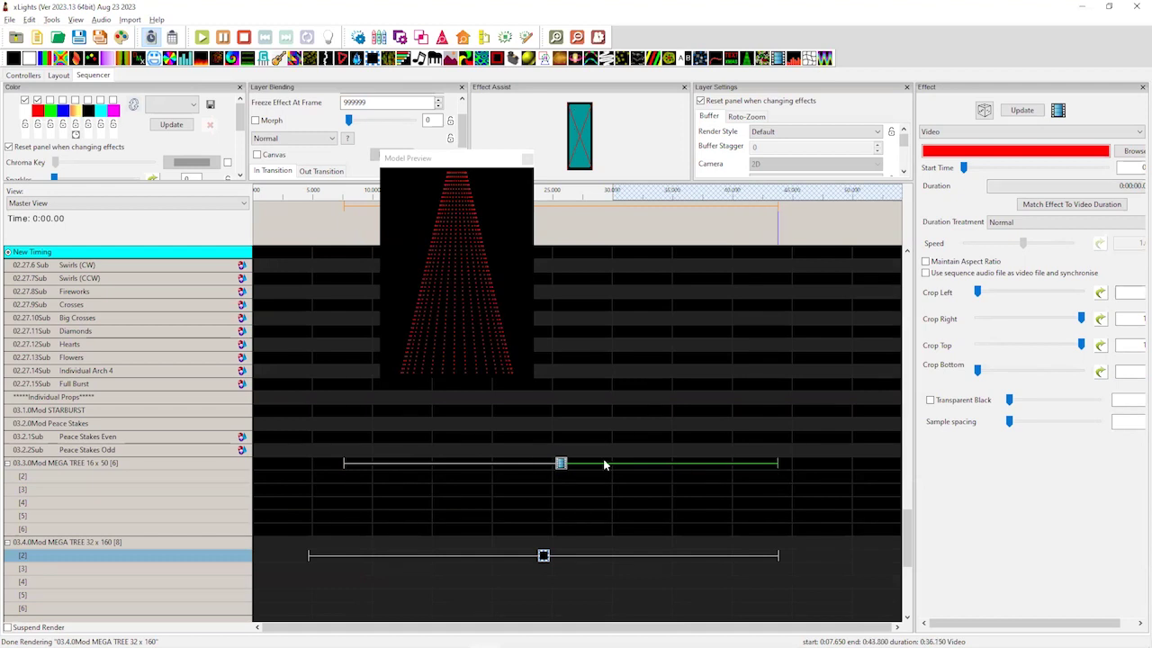
click(343, 464)
drag(343, 464, 312, 464)
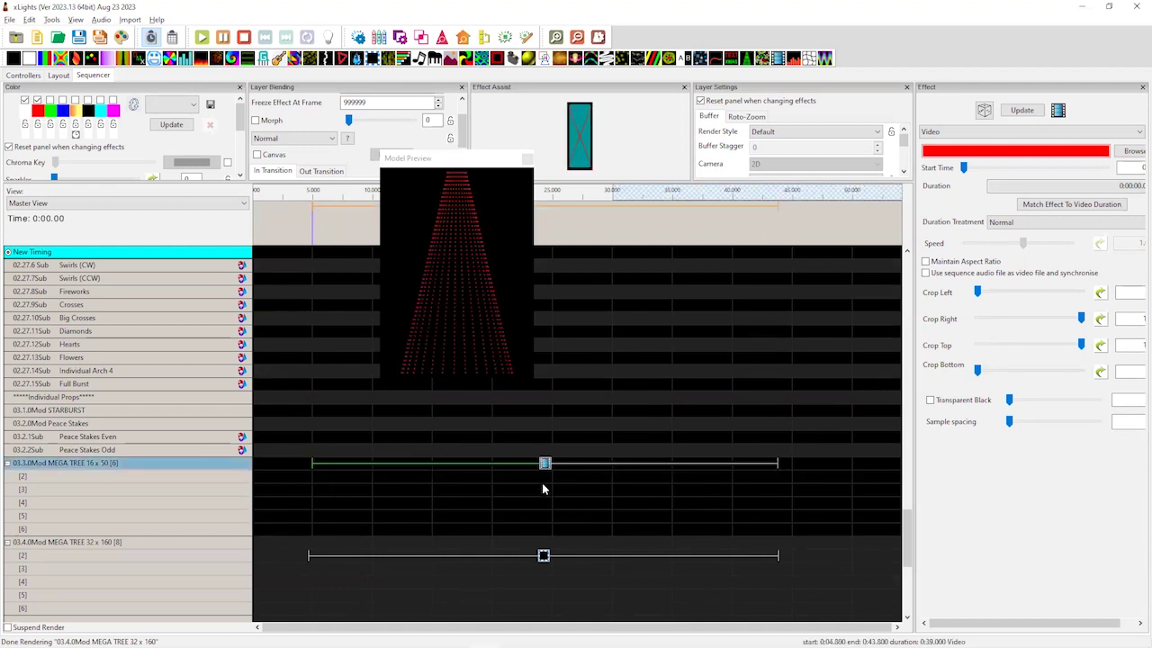
- Align both start and end times of the MEGA TREE 16 x 50 Video effect to the MEGA TREE 32 x 160 Marquee effect
click(542, 557)
right_click(541, 556)
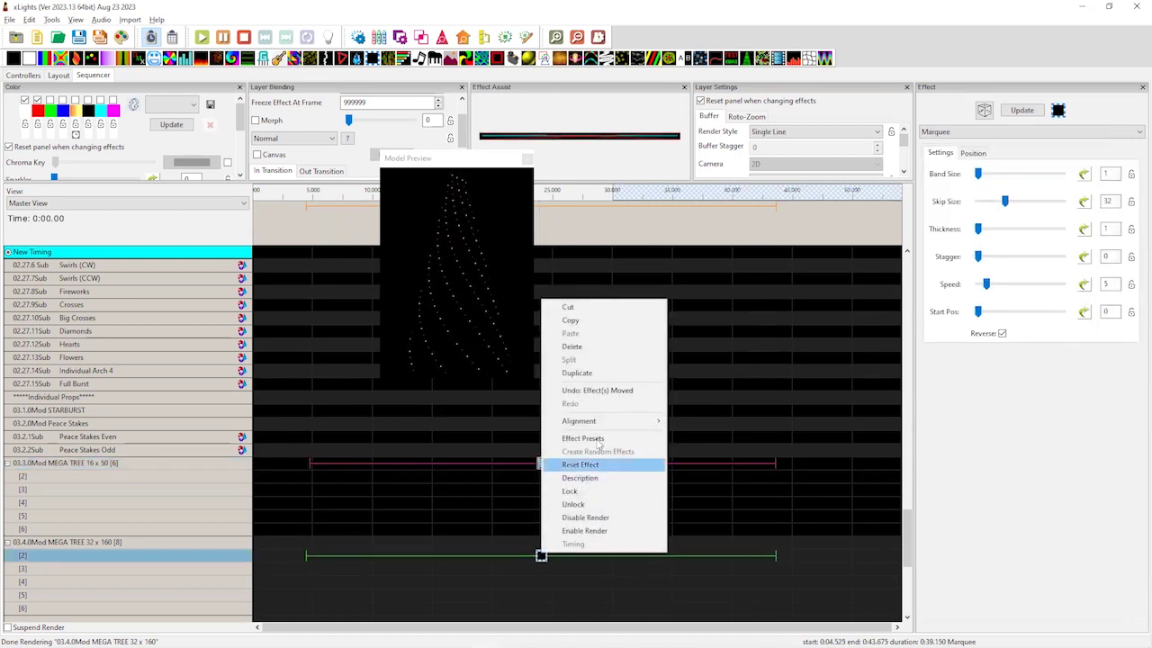
mouse_move(612, 421)
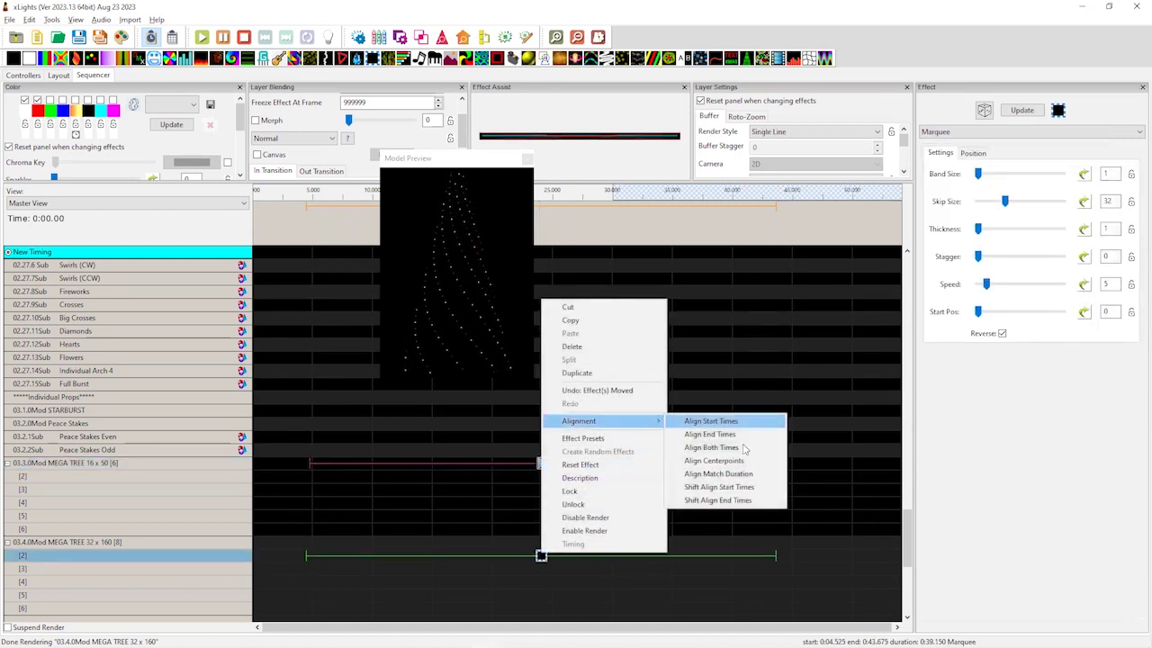
click(744, 449)
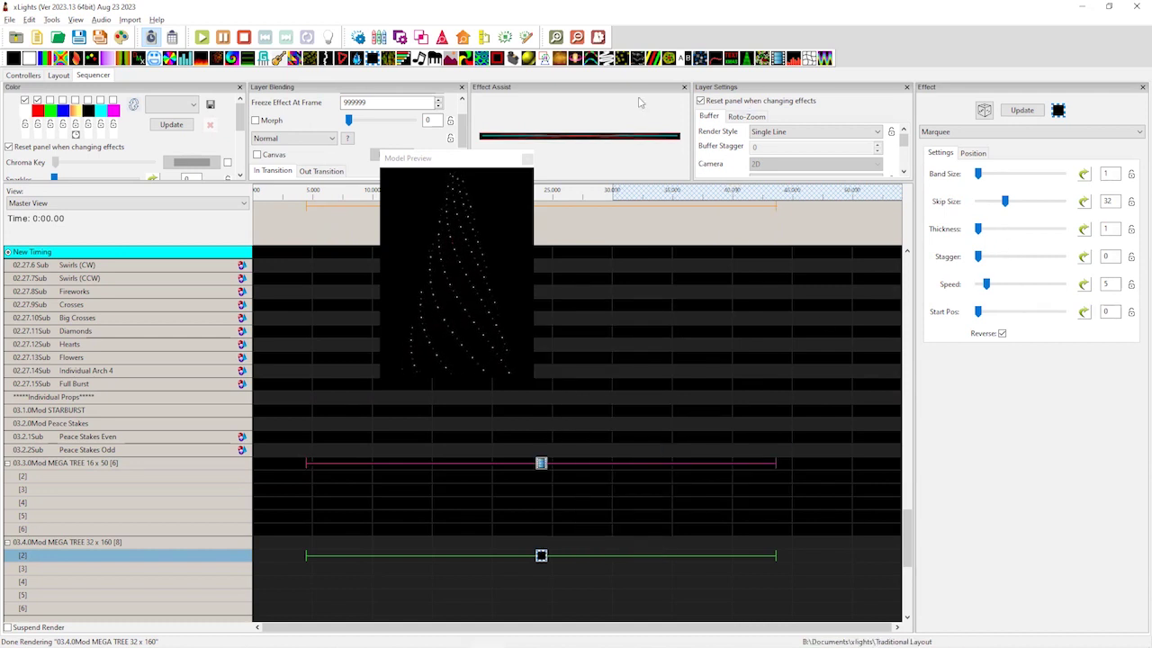
- Load Class Example.avi from the Traditional Layout folder into the Video effect on the MEGA TREE 16 x 50
click(543, 463)
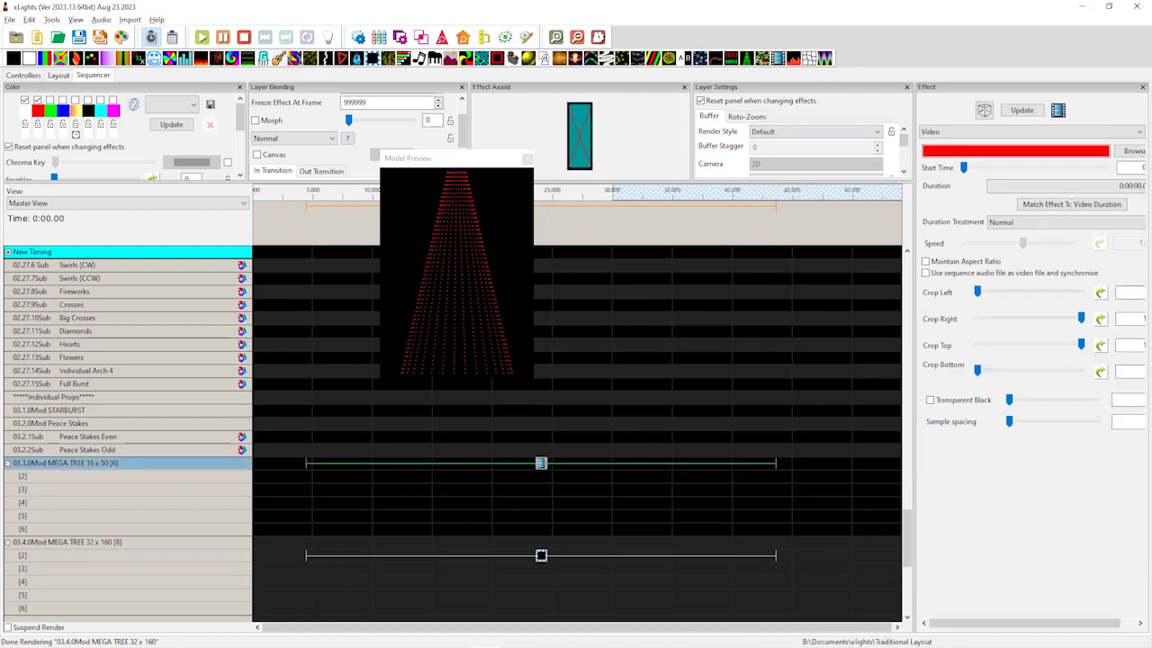
click(1130, 151)
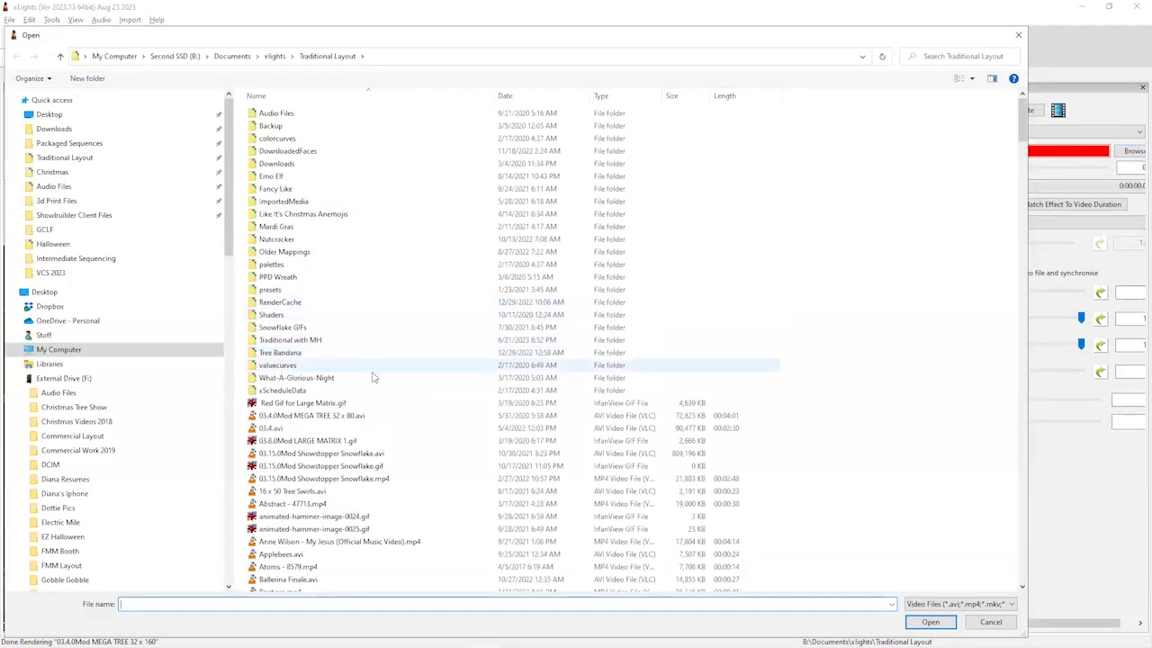
scroll(374, 378, down, 8)
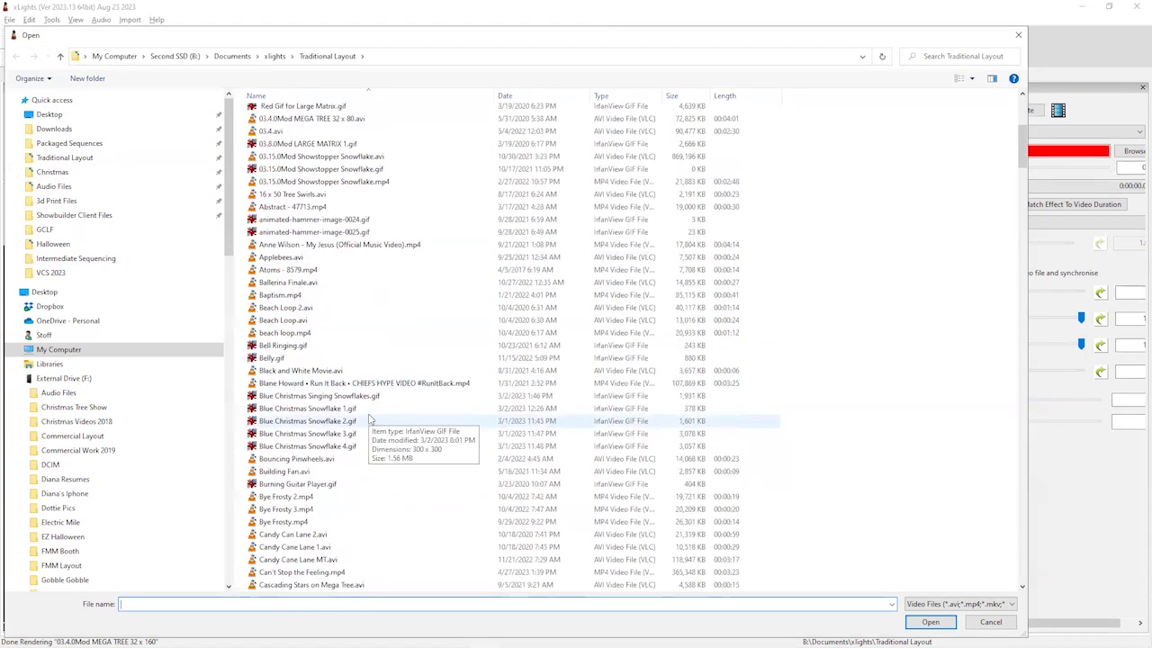
scroll(368, 420, down, 7)
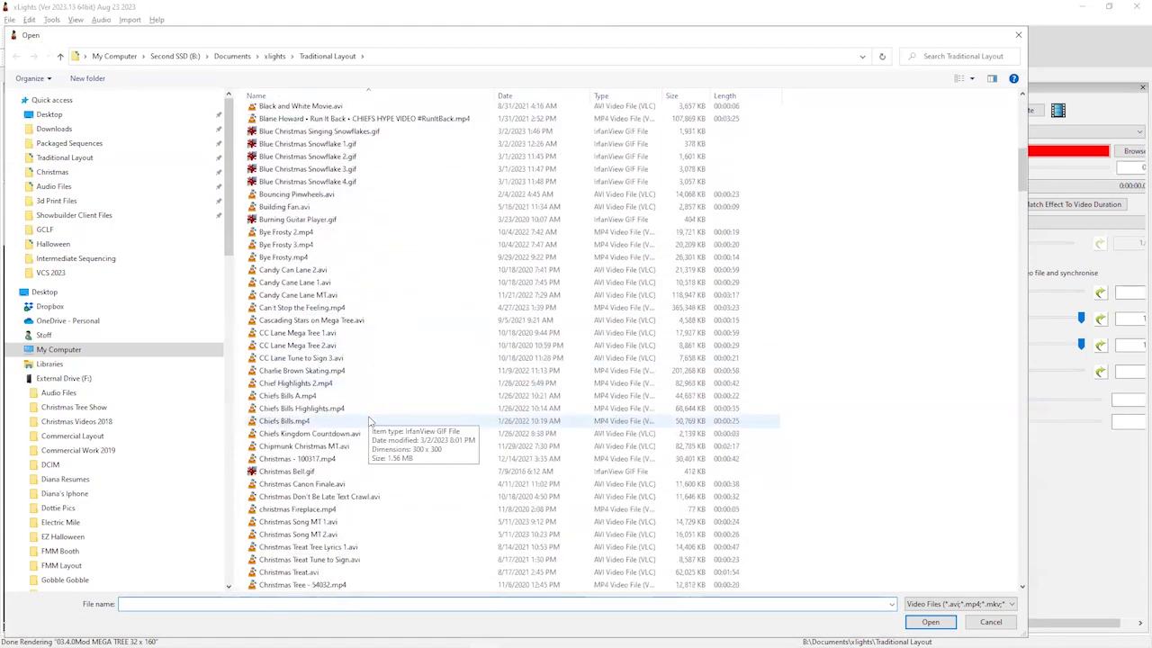
scroll(368, 421, down, 5)
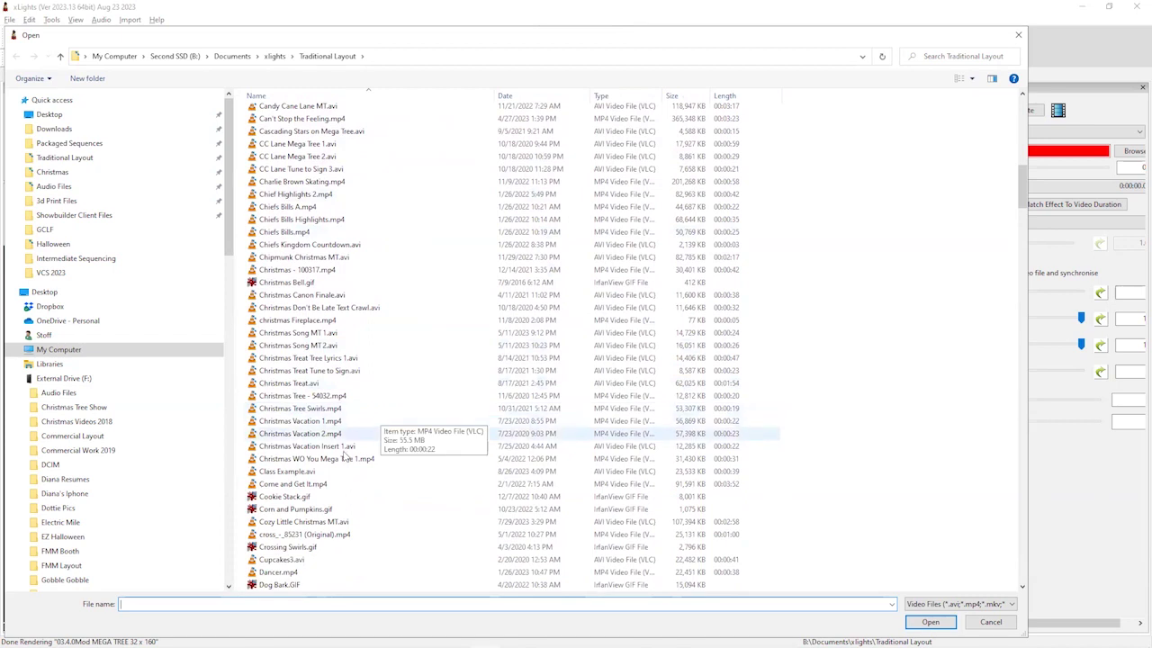
click(324, 470)
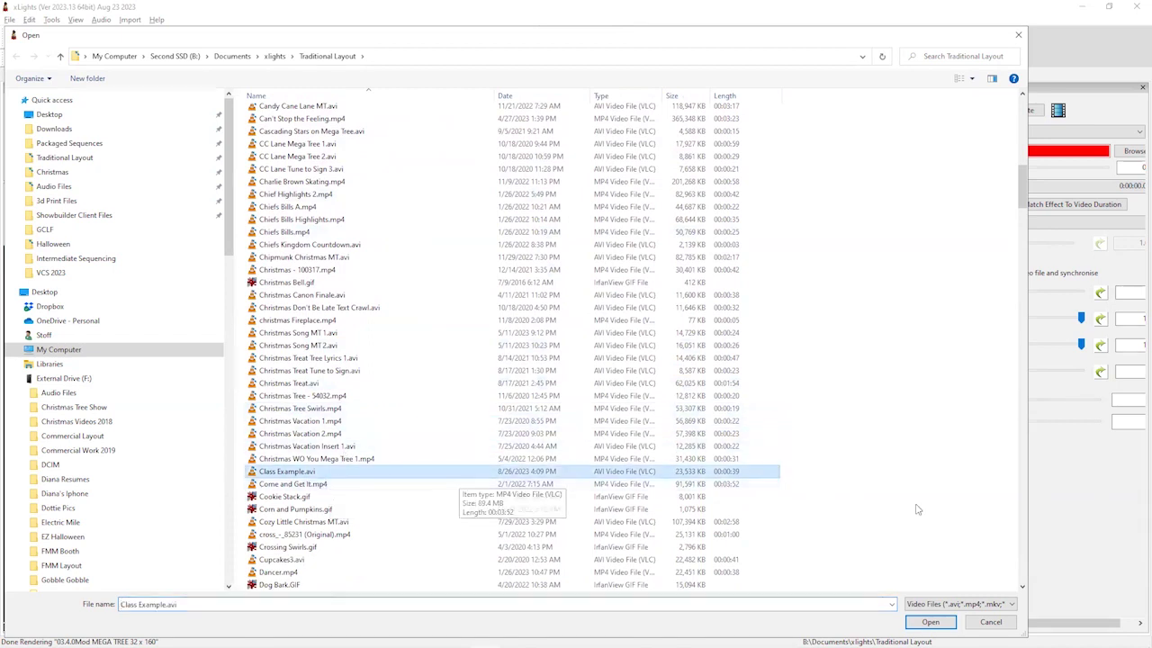
drag(835, 27, 836, 2)
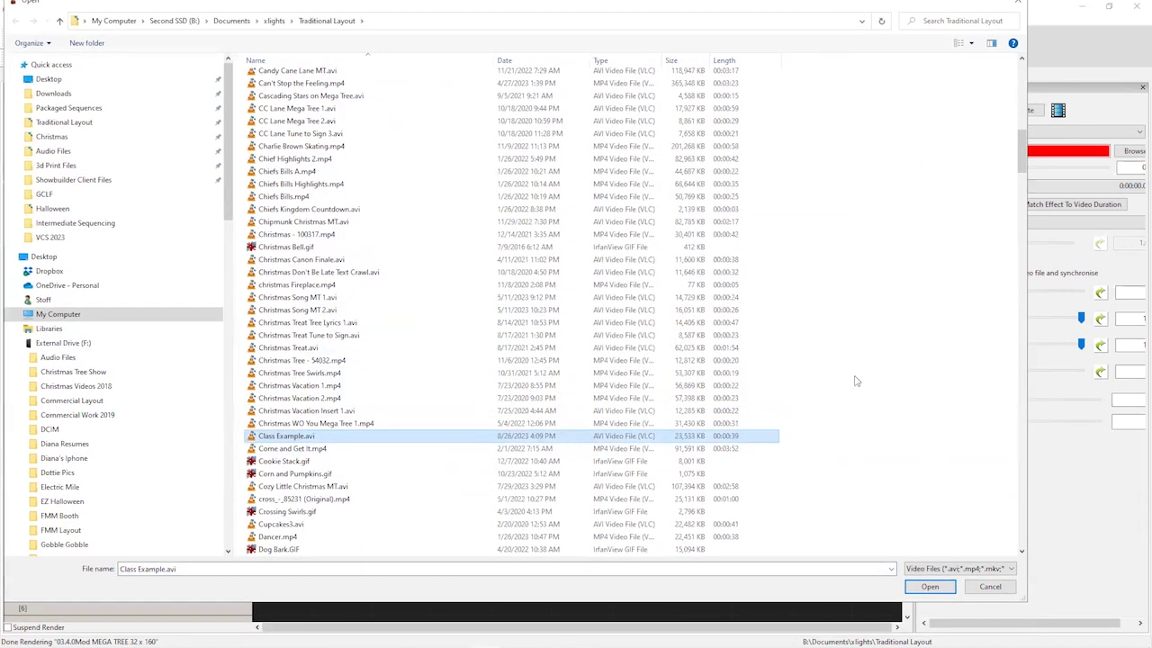
click(932, 587)
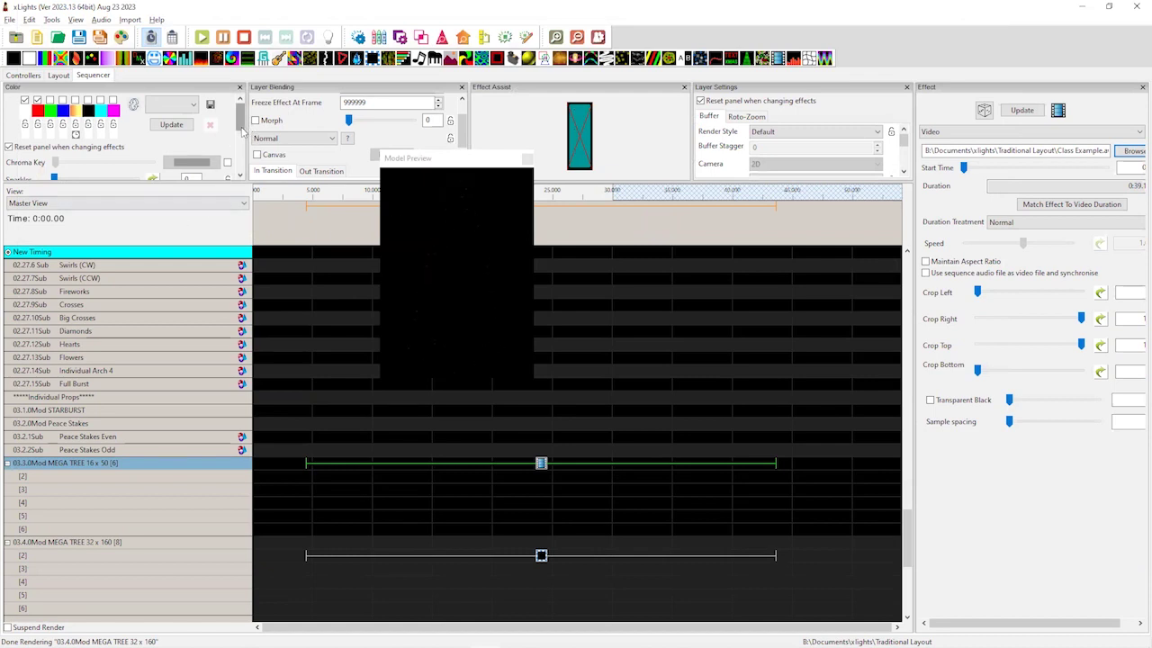
- Set the brightness of the MEGA TREE 16 x 50 Video effect to 400
scroll(240, 148, down, 1)
scroll(239, 147, down, 2)
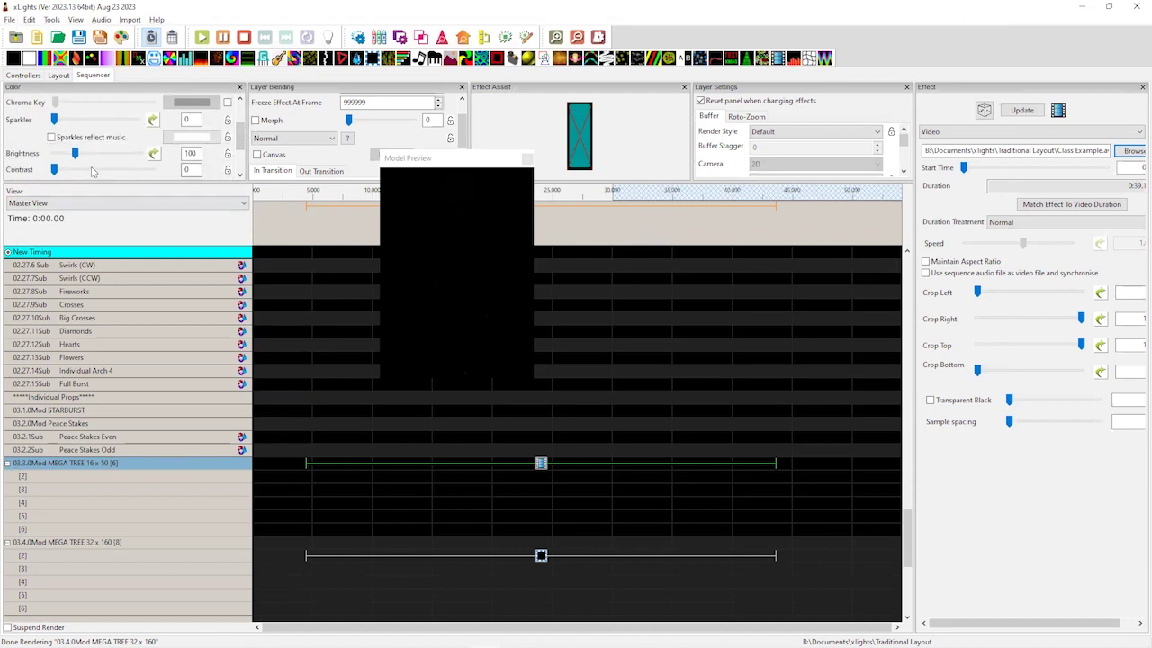
drag(75, 153, 118, 164)
drag(121, 155, 141, 157)
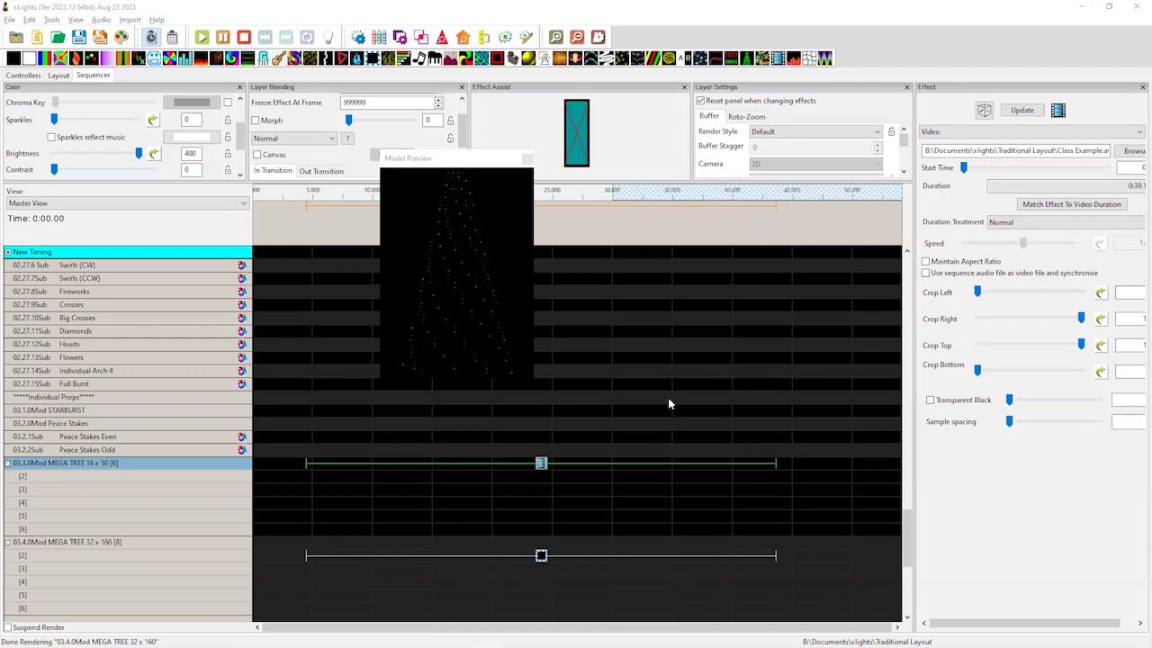
- Dock the floating Model Preview and set the brightness of the MEGA TREE 32 x 160 Marquee effect to 400
click(467, 166)
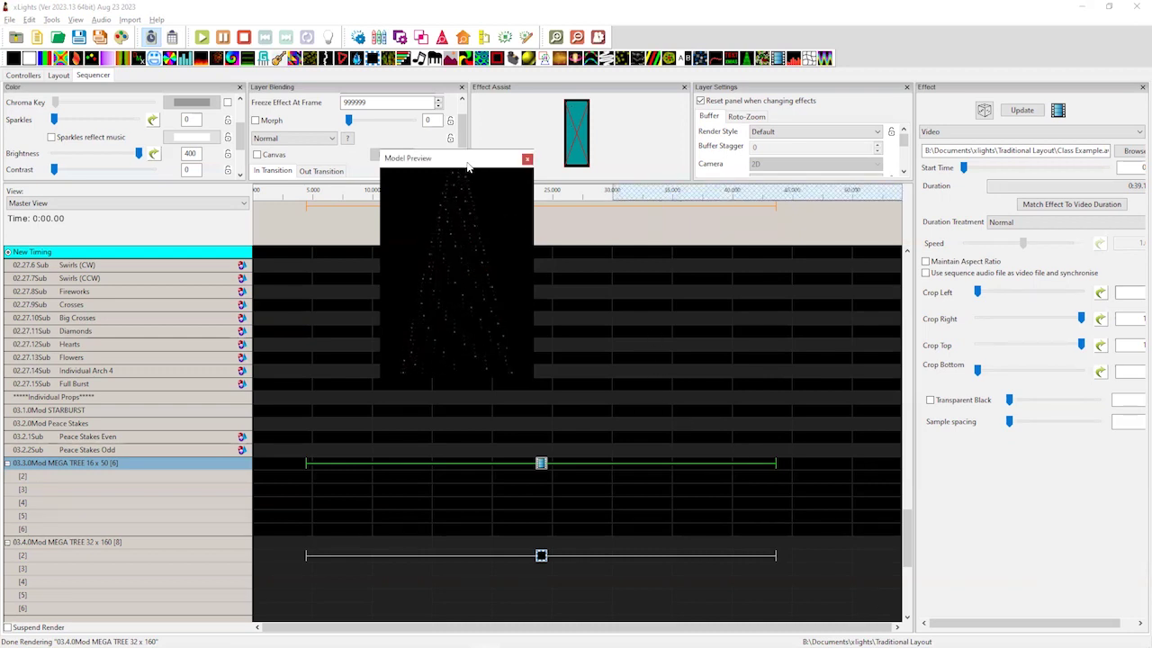
click(528, 158)
click(539, 556)
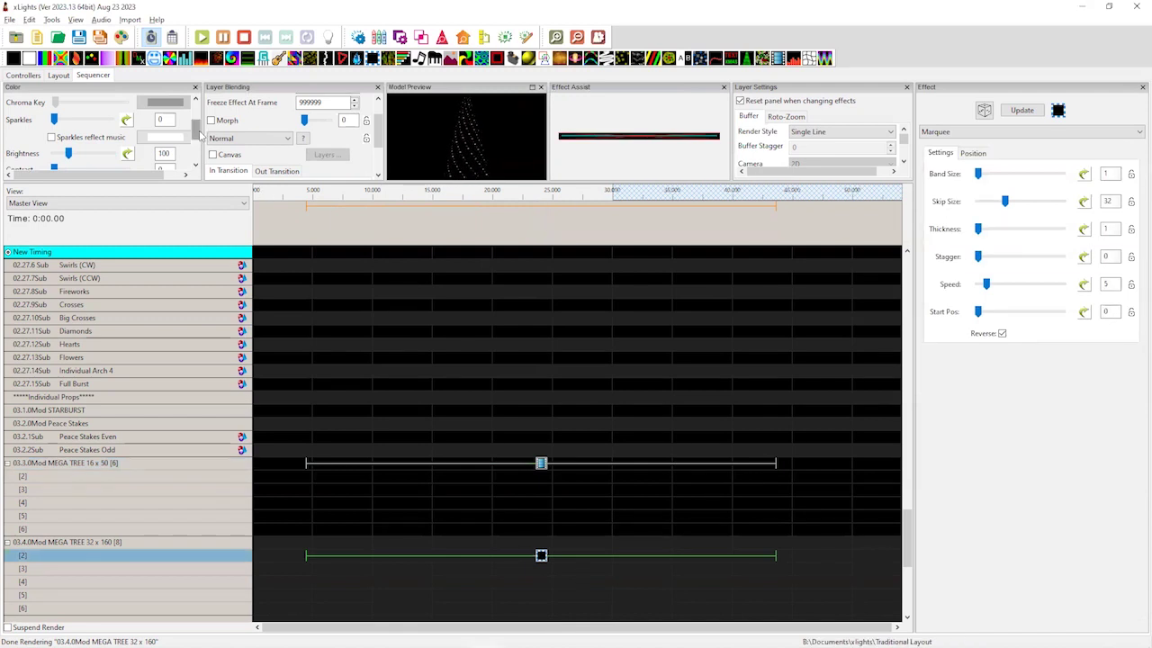
scroll(196, 153, down, 3)
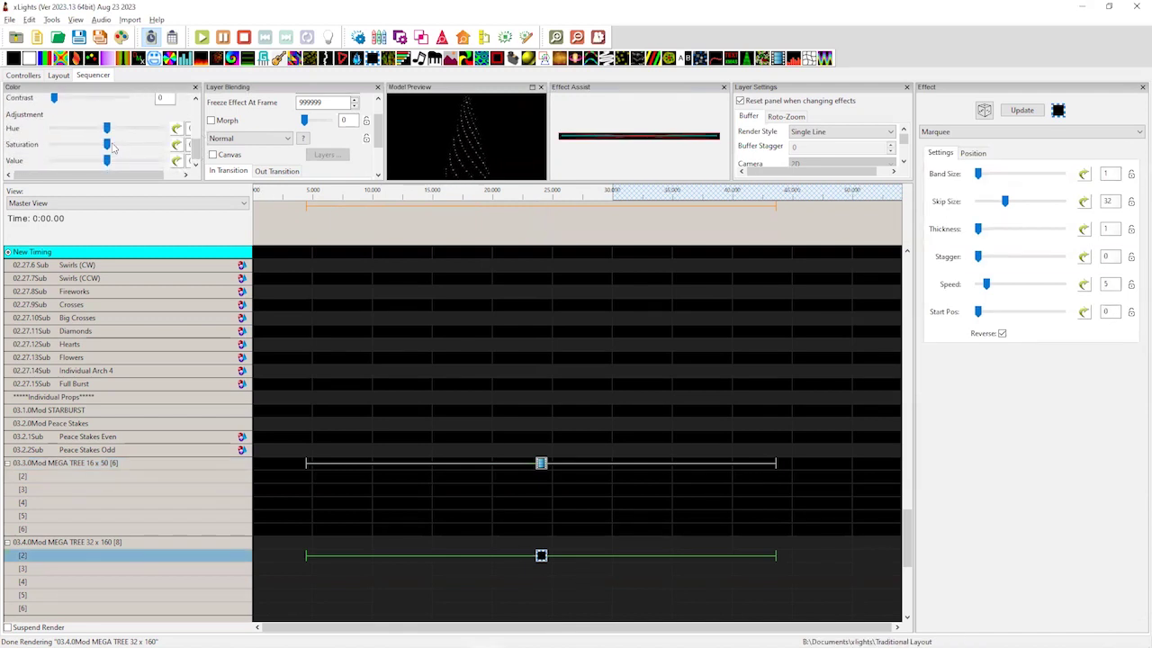
scroll(195, 153, up, 3)
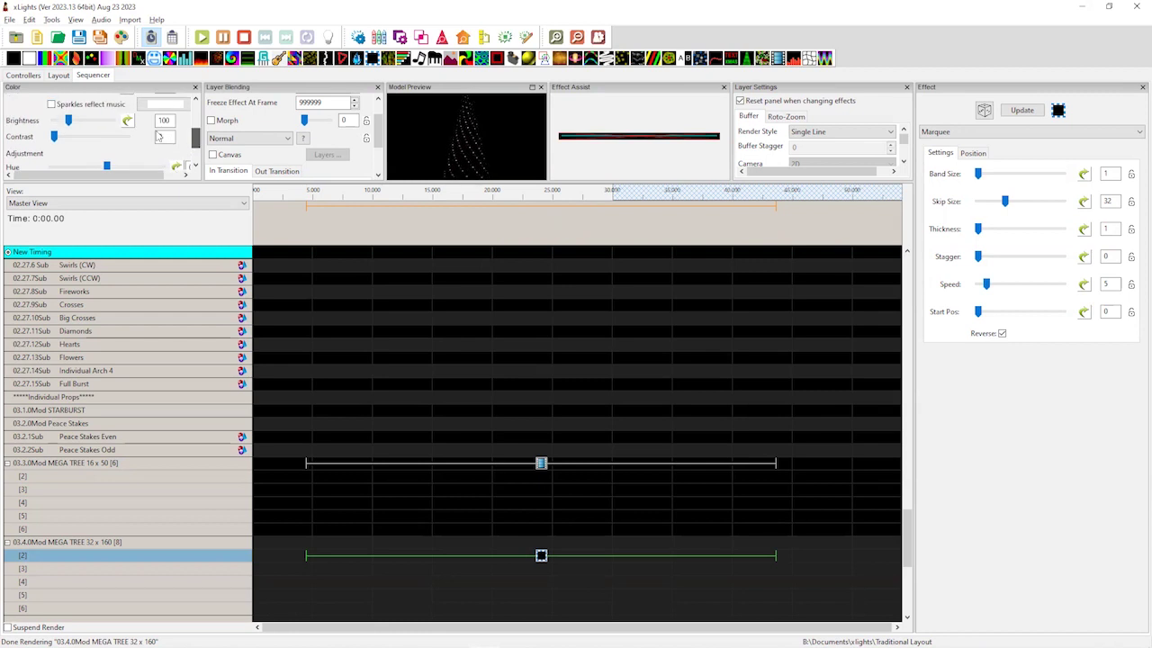
drag(72, 144, 115, 150)
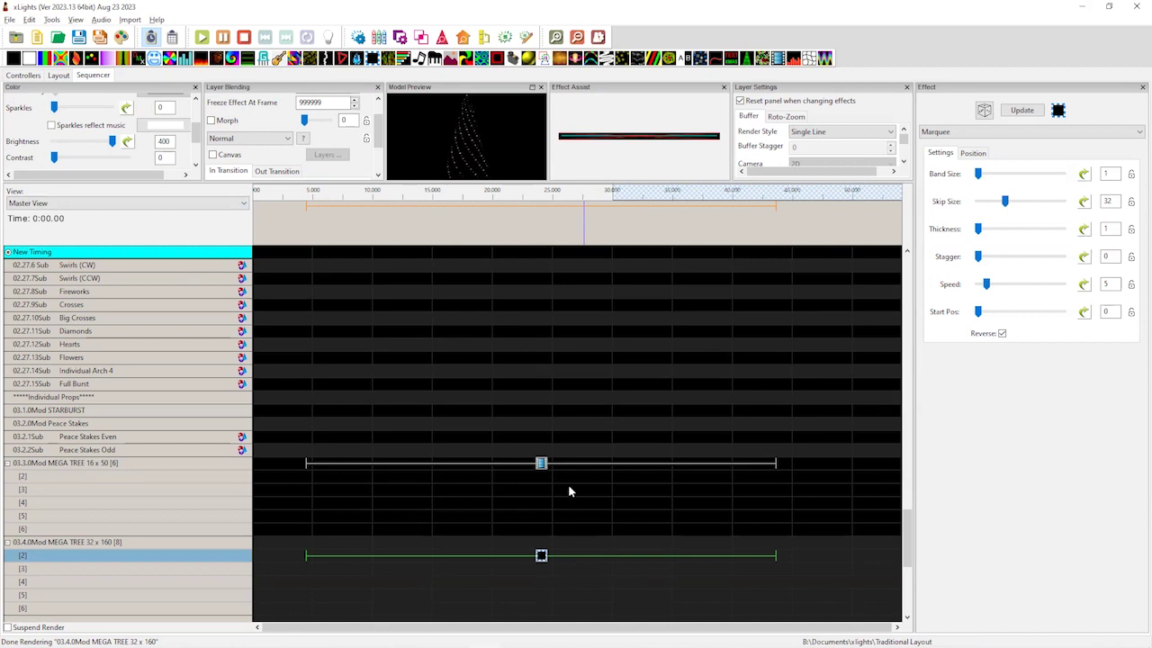
- Render and export the brightened Marquee effect of the MEGA TREE 32 x 160 as an uncompressed video named Class Example 2.avi
right_click(192, 558)
mouse_move(270, 517)
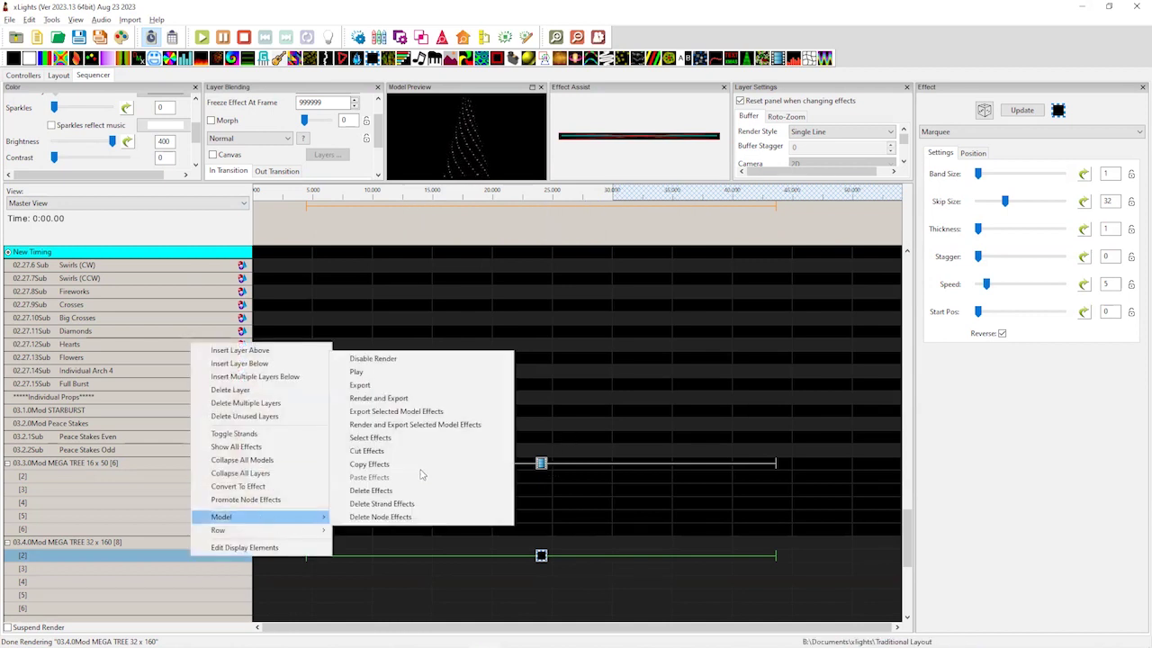
click(438, 425)
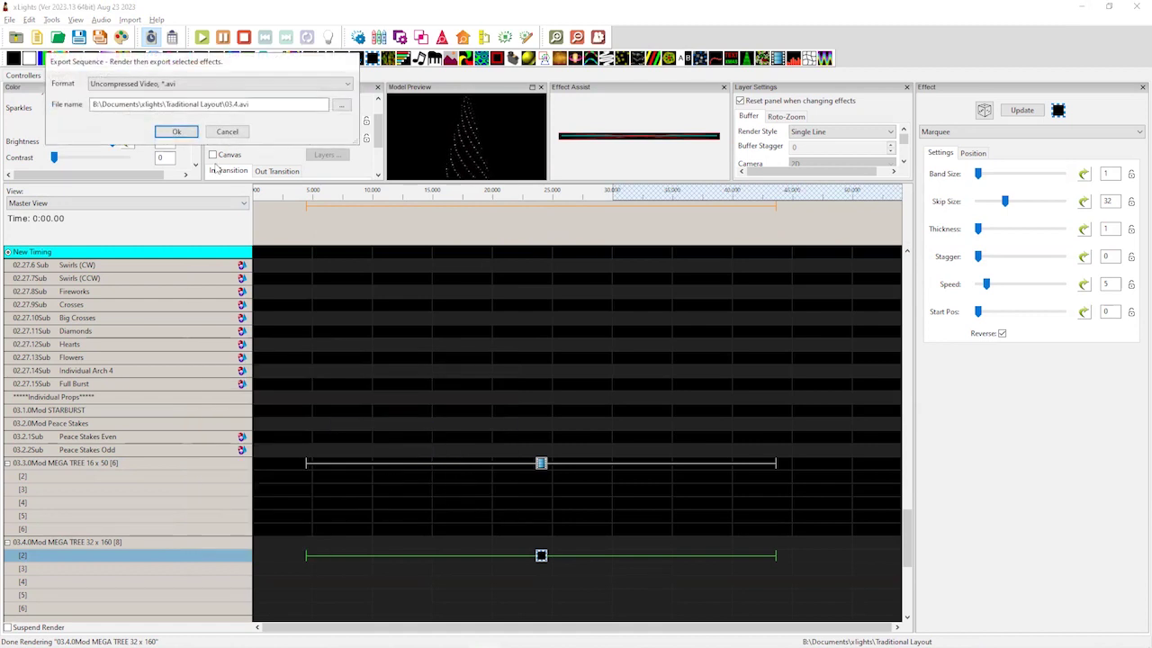
double_click(236, 104)
drag(227, 104, 224, 105)
text(Cla)
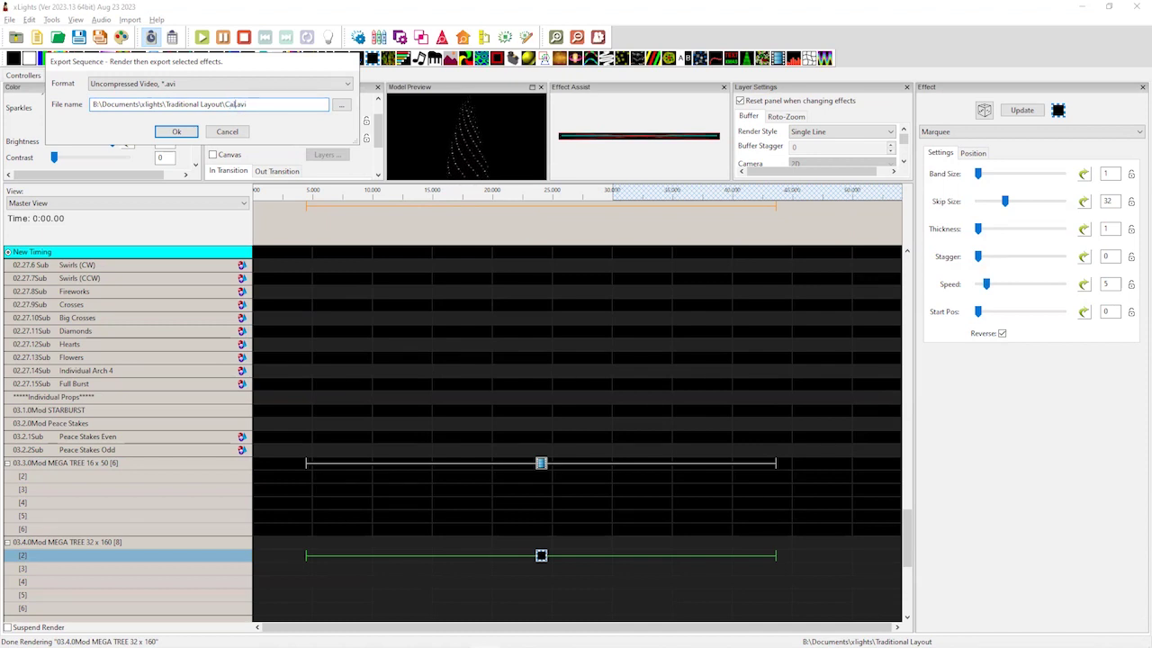
text(ss Example 2)
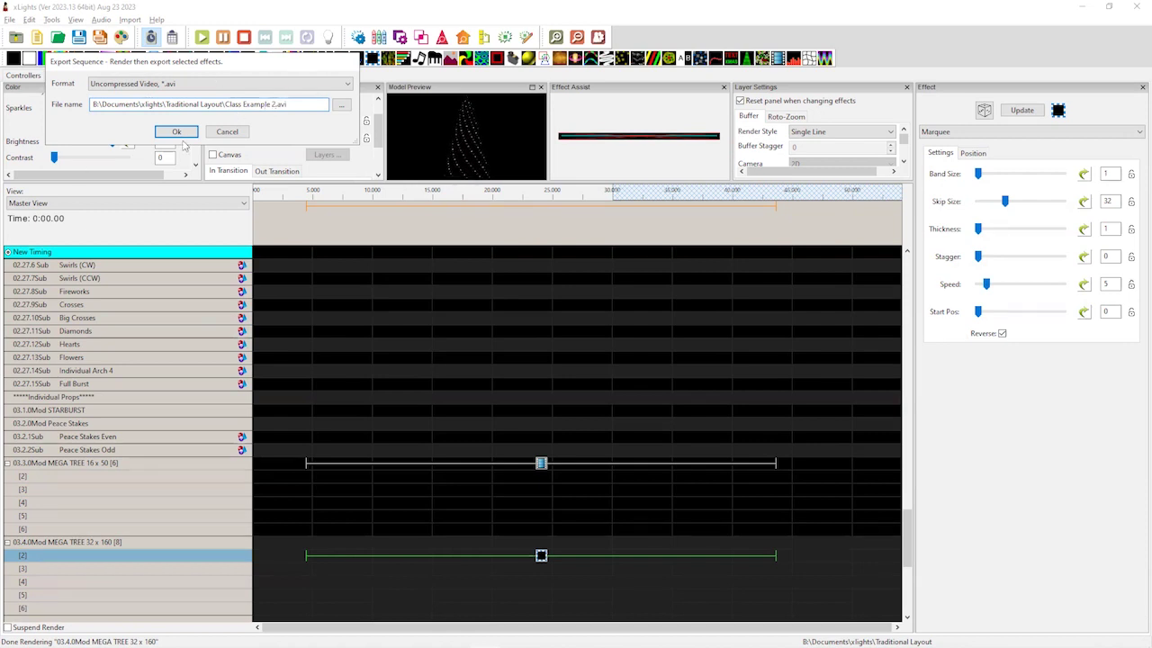
key(Return)
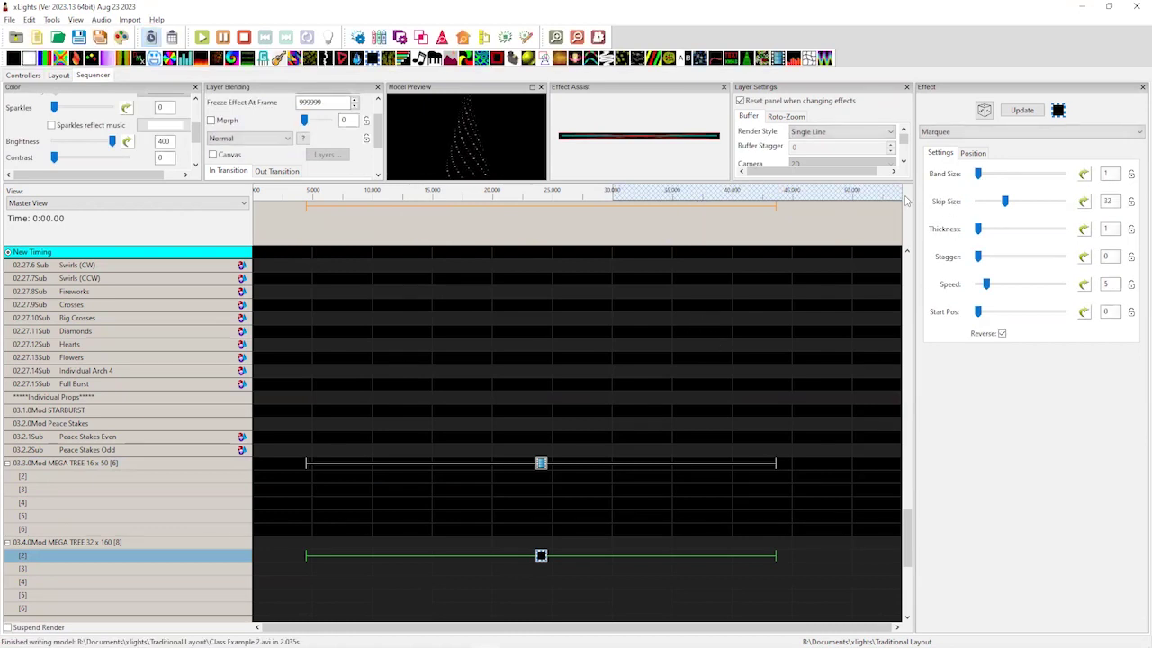
- Compare both mega trees in the House Preview and move the preview window away from the sequencer grid
key(Up)
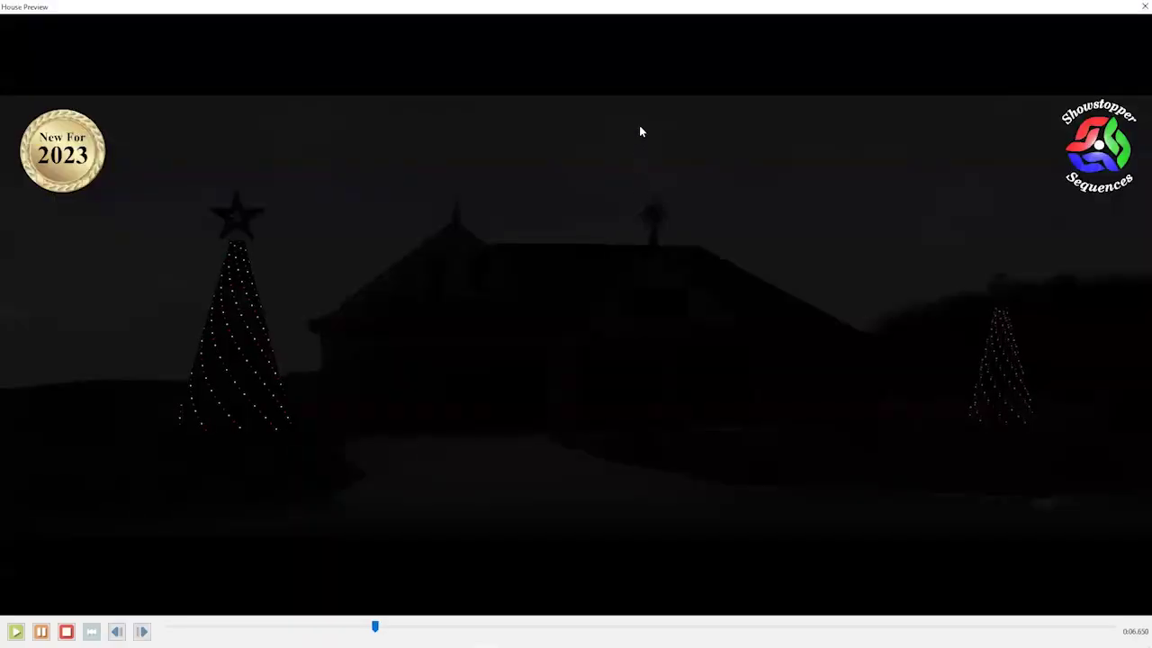
double_click(661, 15)
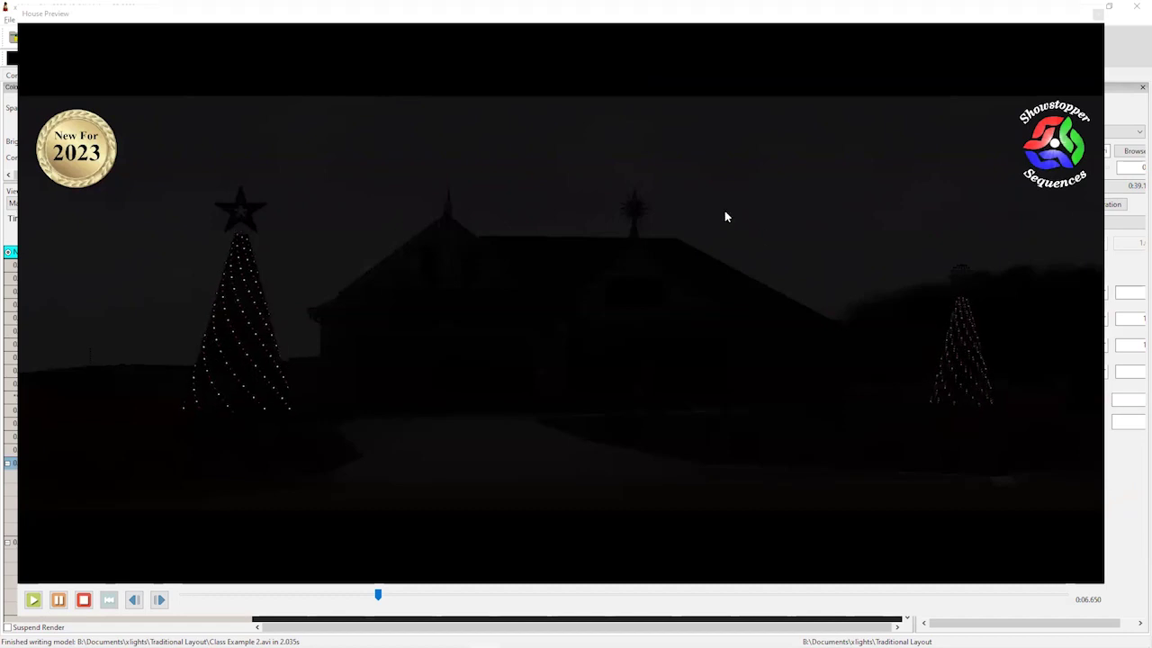
click(766, 22)
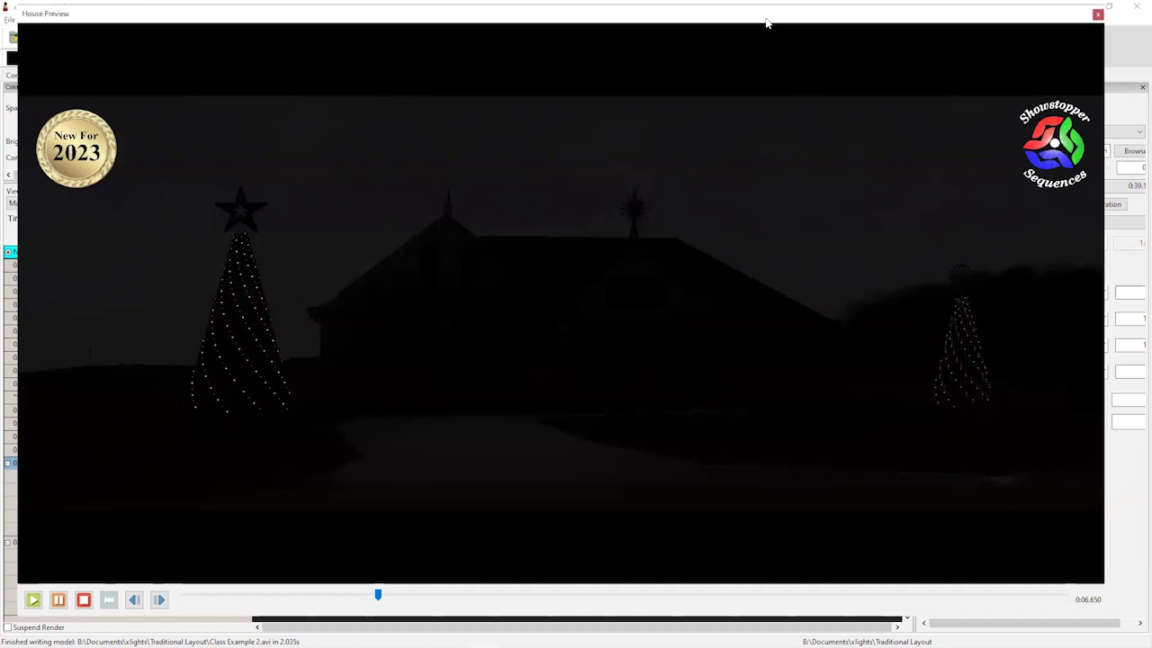
double_click(766, 23)
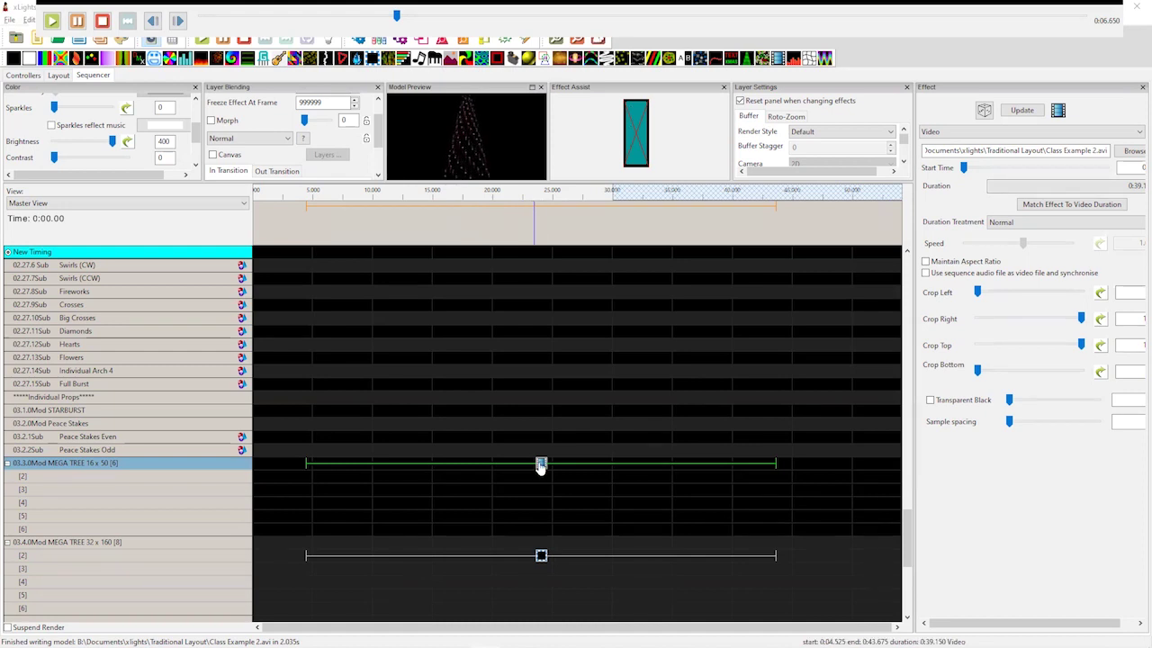
- Delete the effects on both mega trees and place a Pinwheel effect on the MEGA TREE 32 x 160 up to 29.9 seconds
click(540, 557)
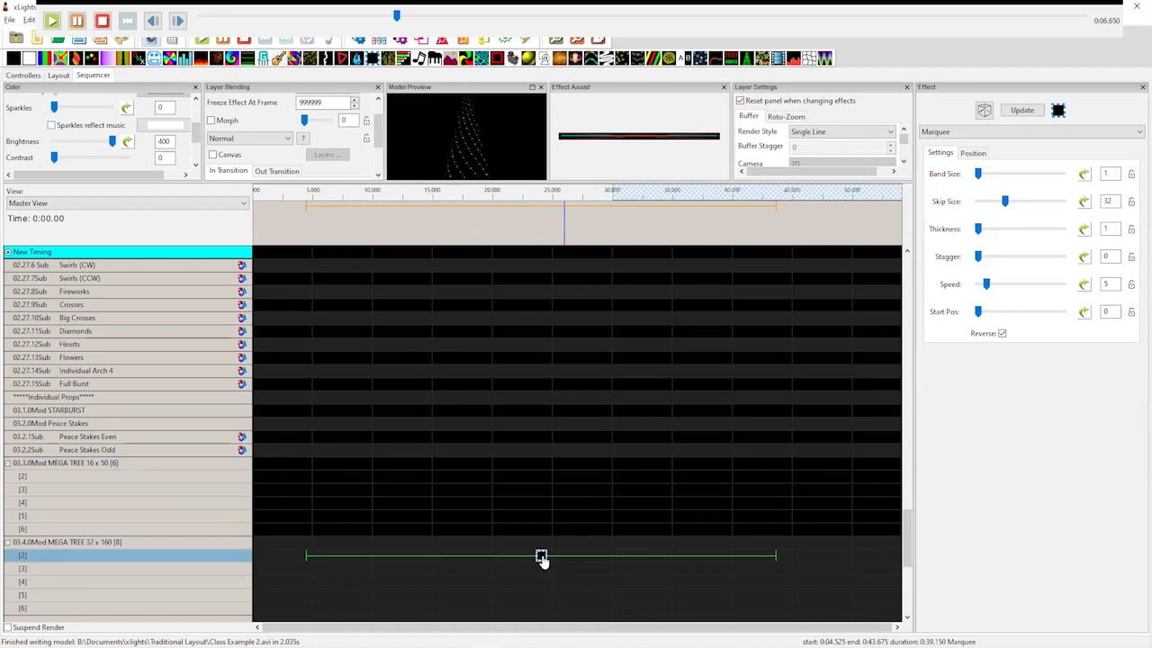
key(Delete)
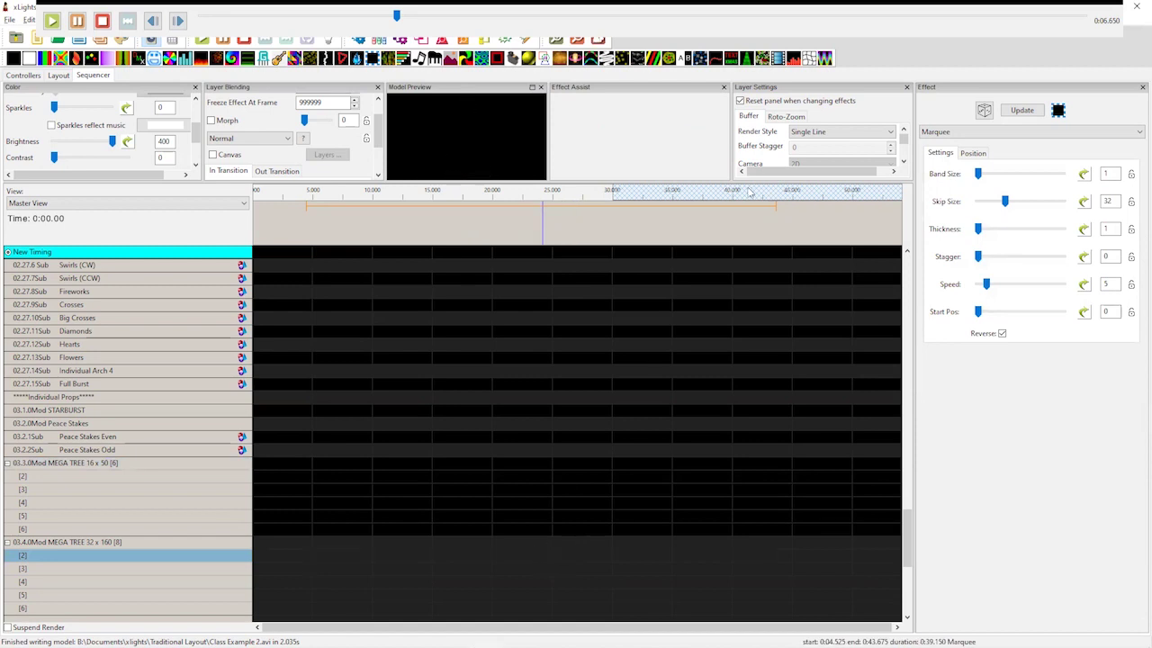
click(611, 192)
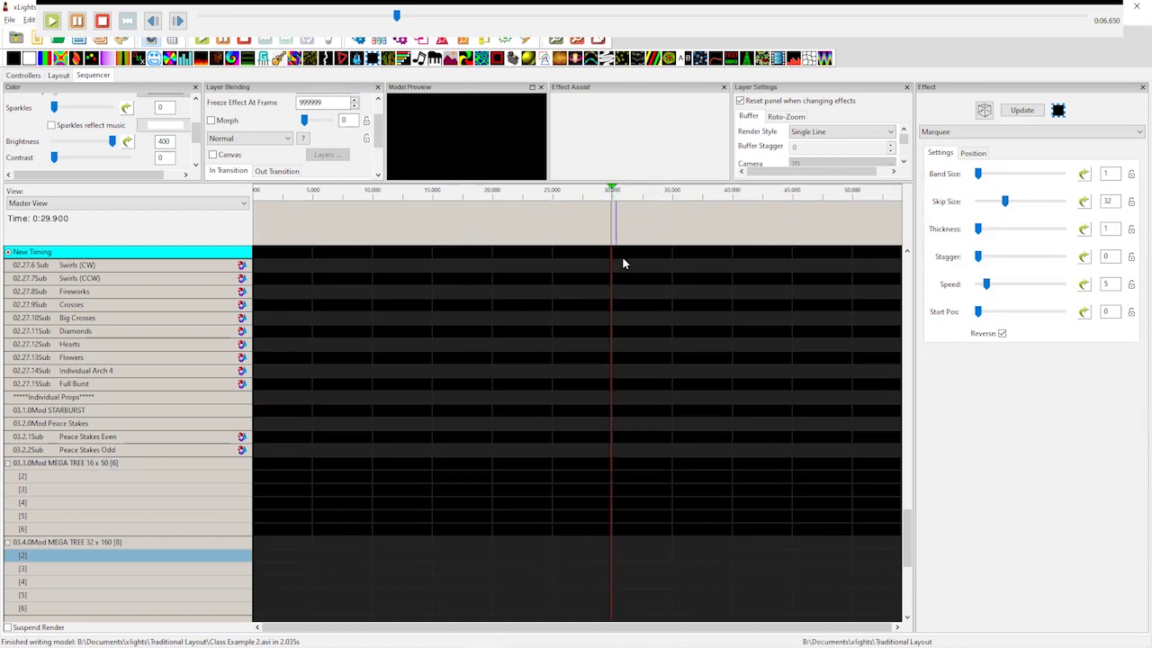
double_click(523, 541)
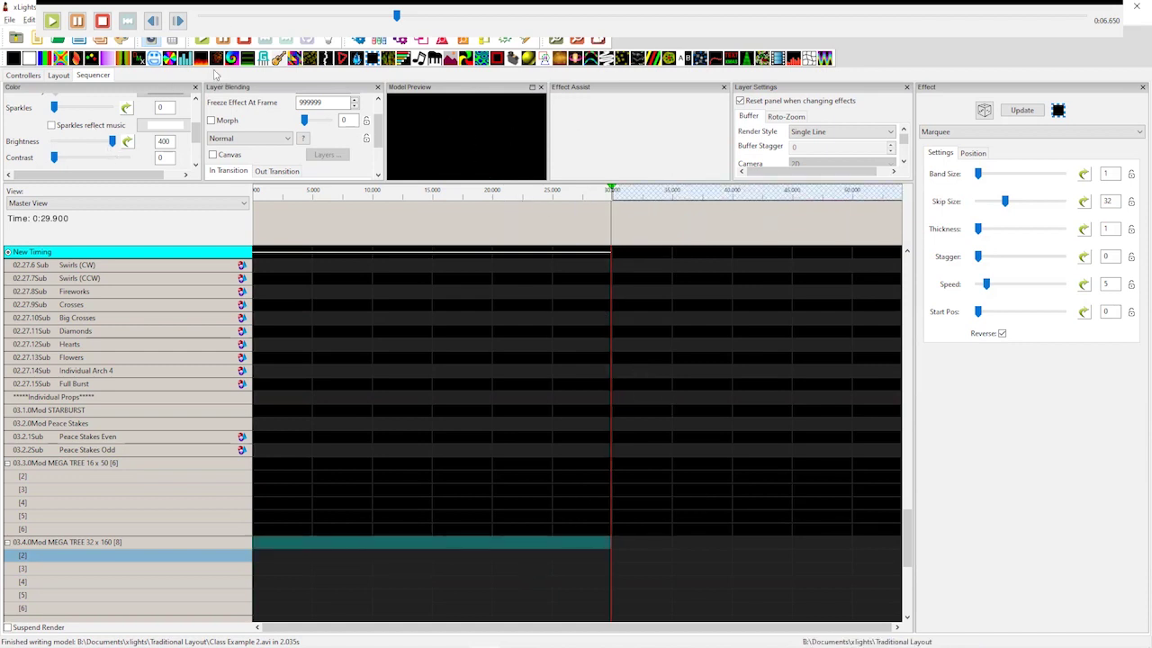
drag(171, 59, 414, 556)
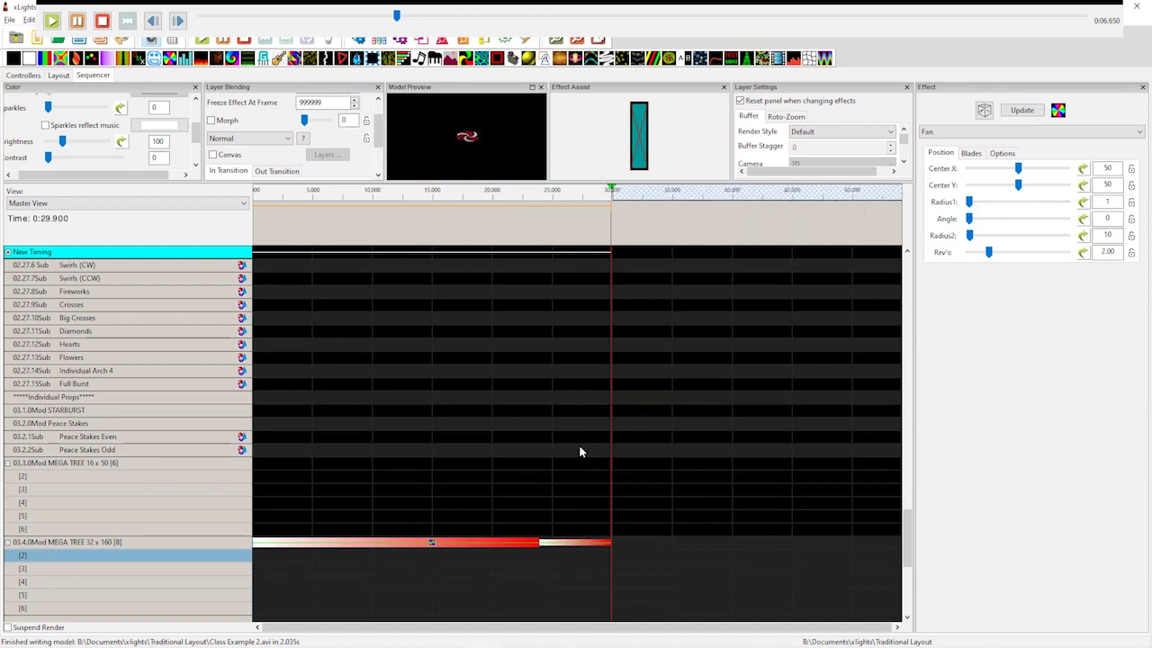
click(434, 540)
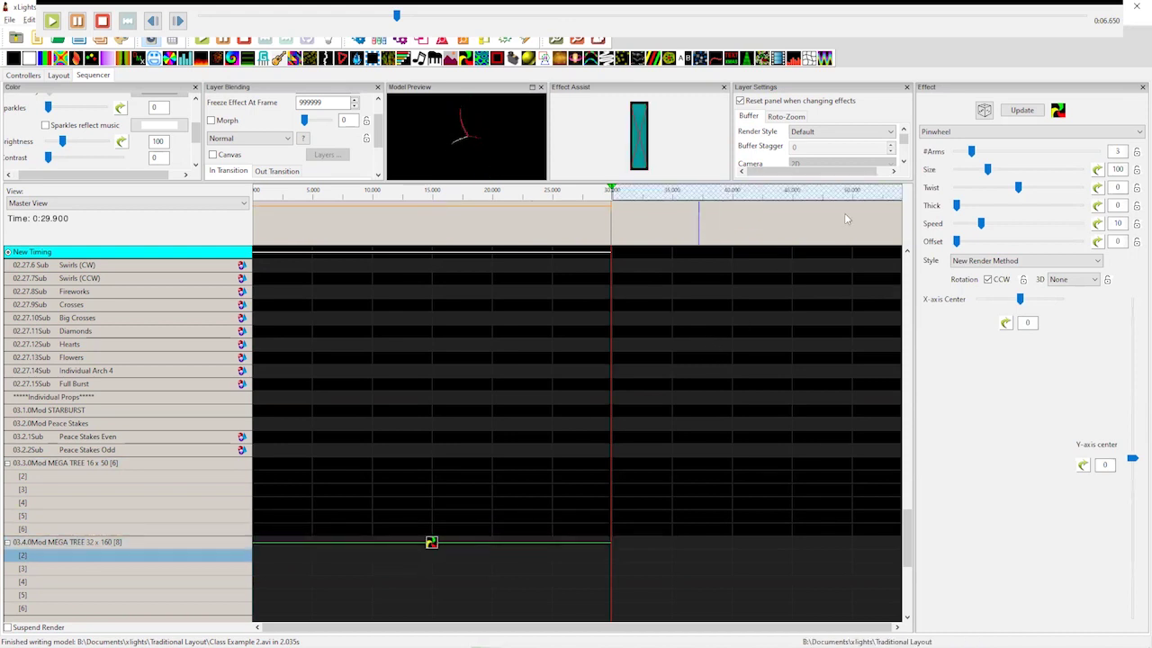
- Set the Pinwheel to 6 arms, size 400, twist 154 and thickness 100, with 3D shading and counterclockwise rotation off
drag(971, 153, 1080, 169)
drag(1018, 188, 1044, 188)
drag(957, 205, 1080, 205)
click(1060, 280)
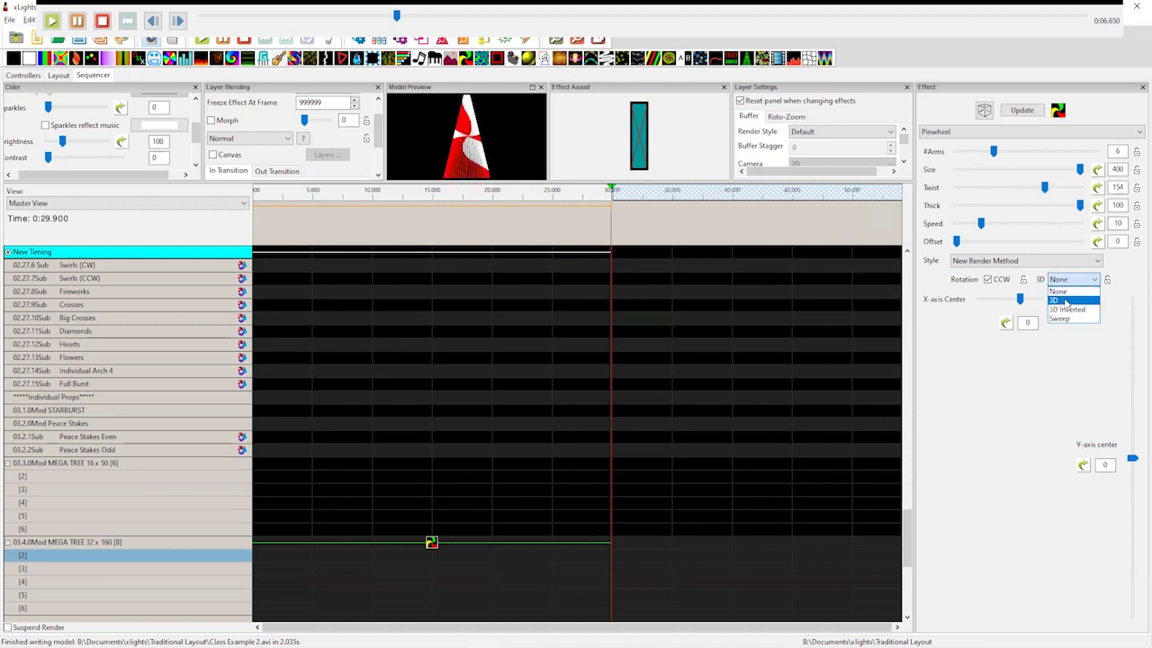
click(1062, 300)
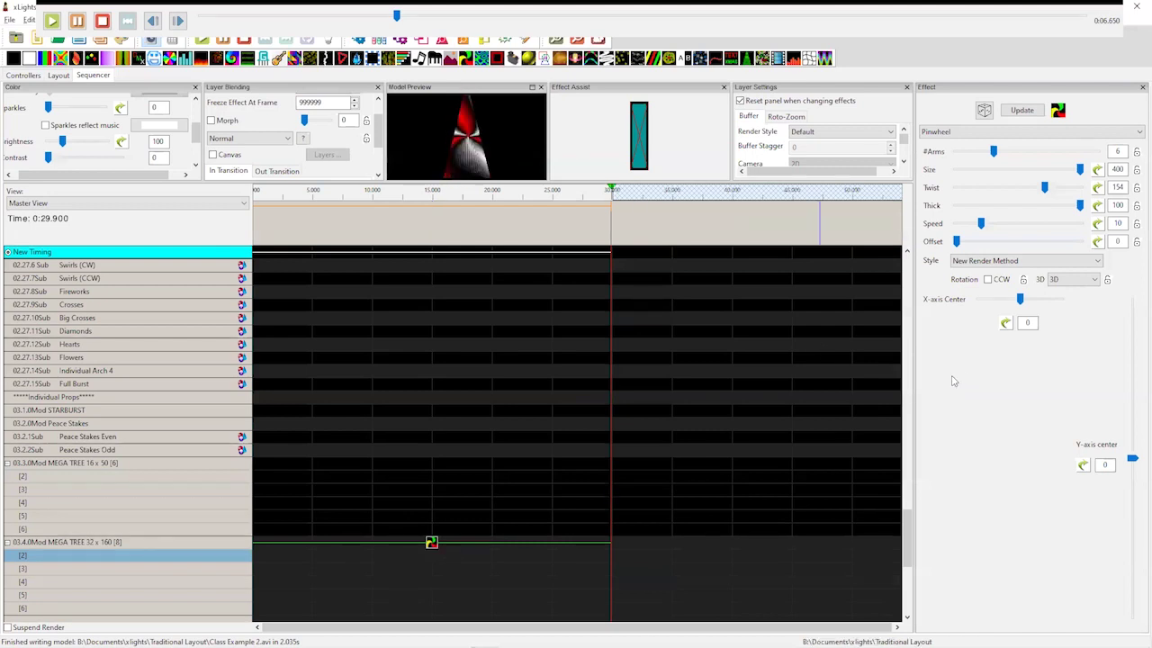
- Center the Pinwheel at X -100 and Y -95, and add a copy on layer 2 of the MEGA TREE 32 x 160 centered at X 100
drag(1020, 300, 966, 306)
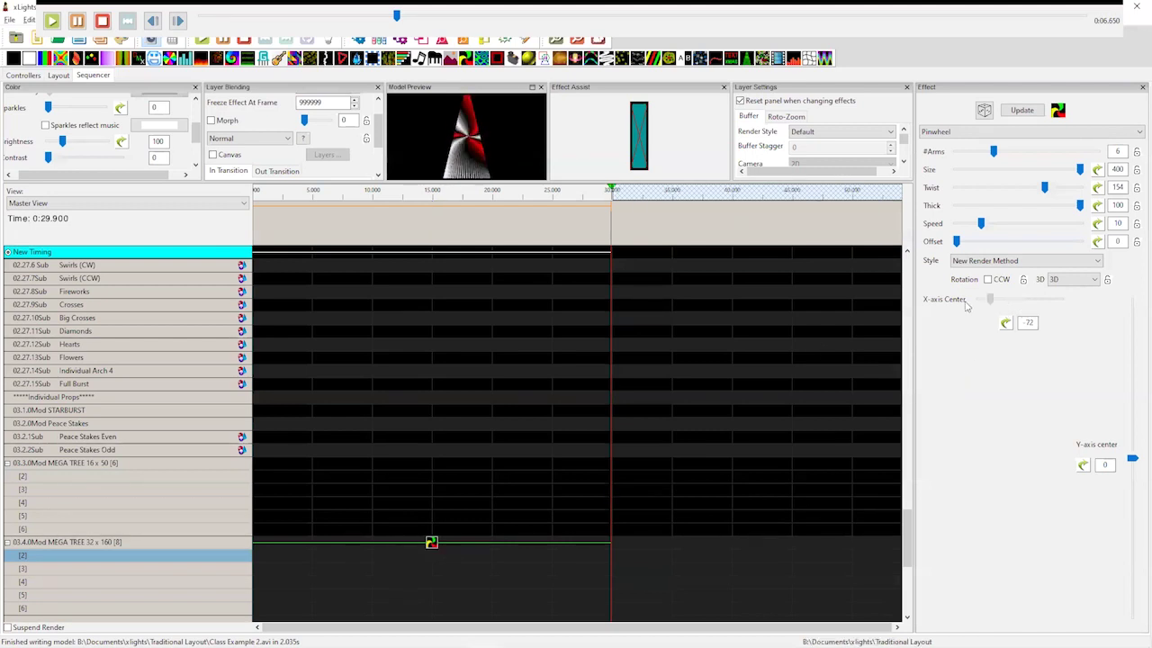
drag(1132, 459, 1133, 609)
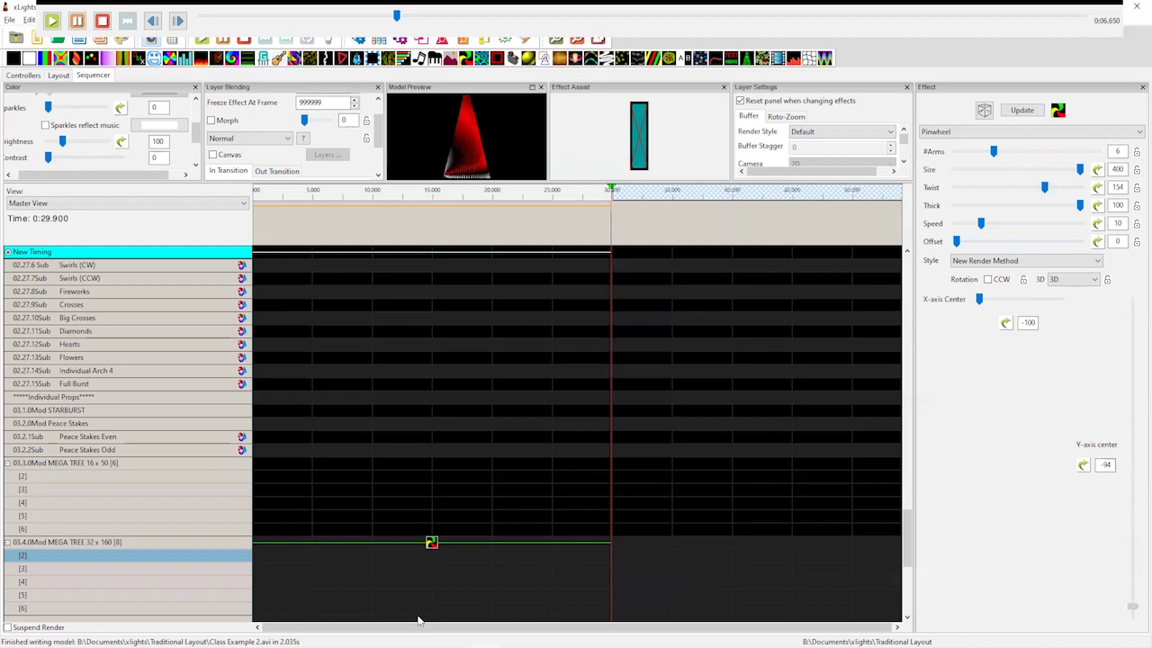
right_click(431, 543)
click(352, 554)
click(351, 554)
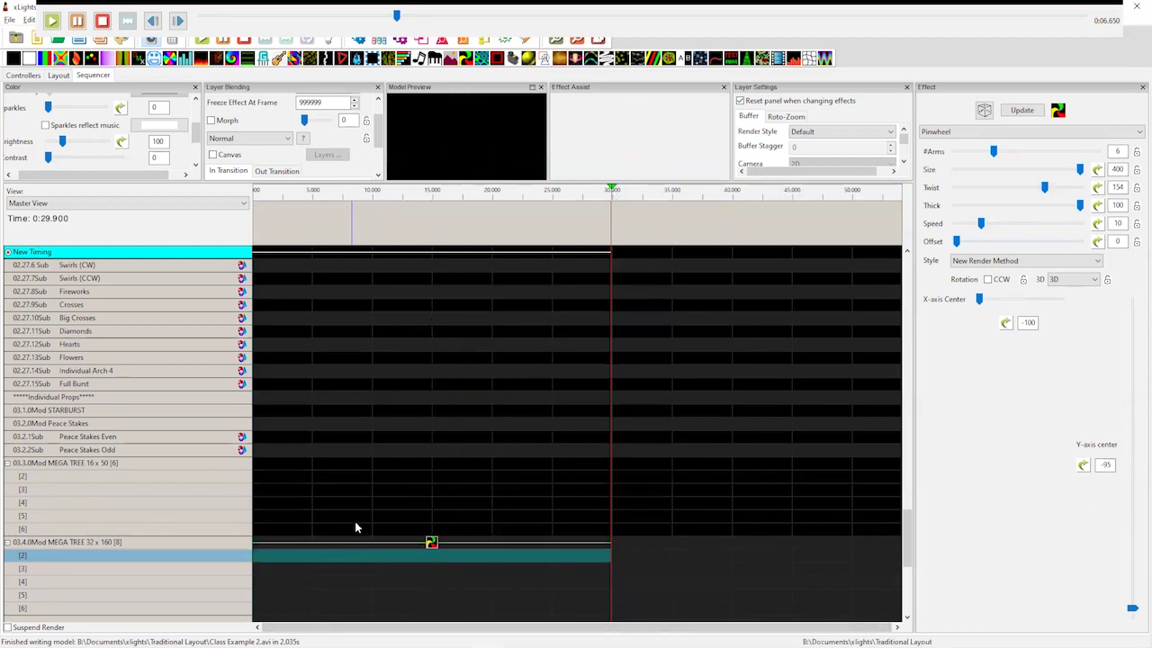
right_click(352, 554)
click(409, 335)
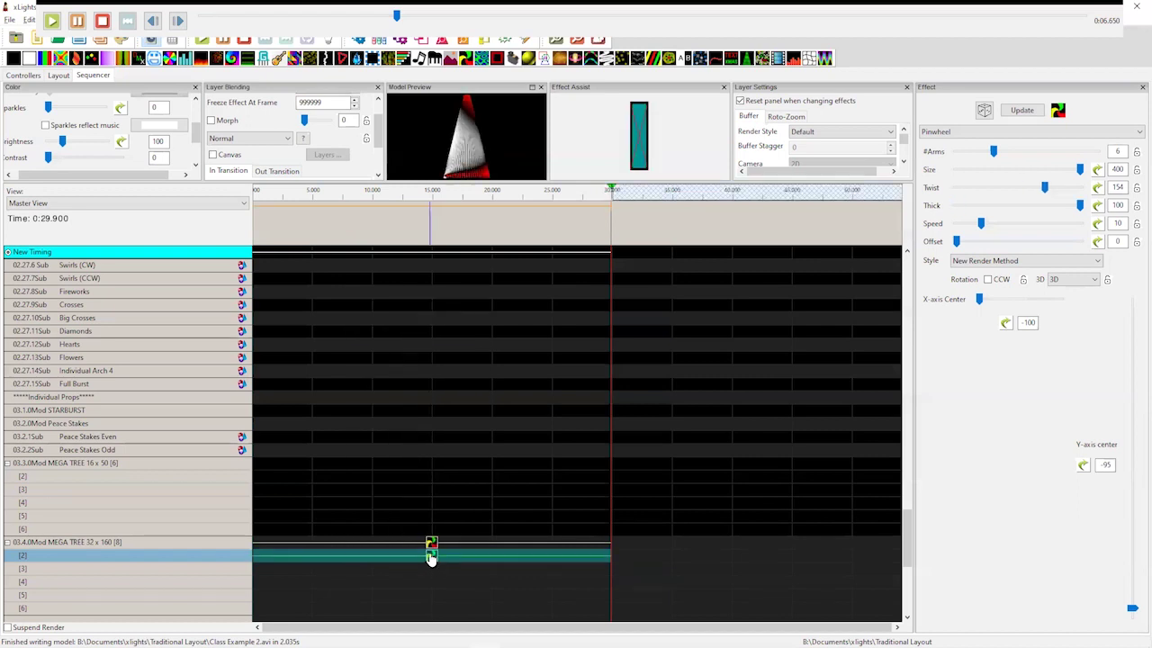
click(431, 553)
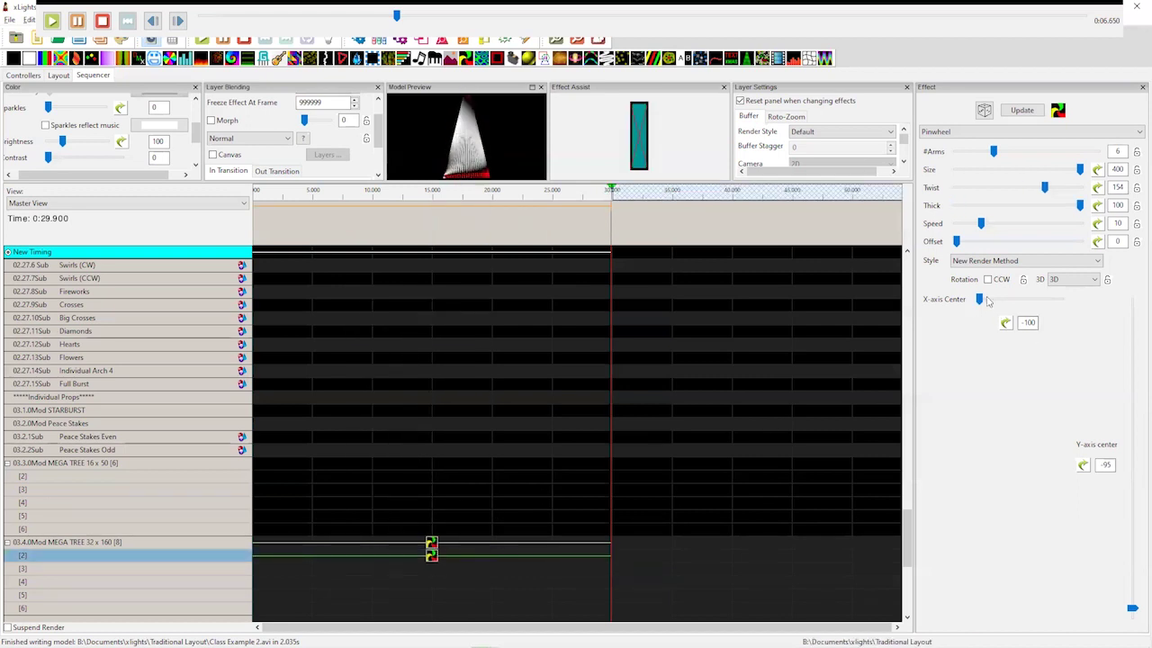
drag(980, 301, 987, 300)
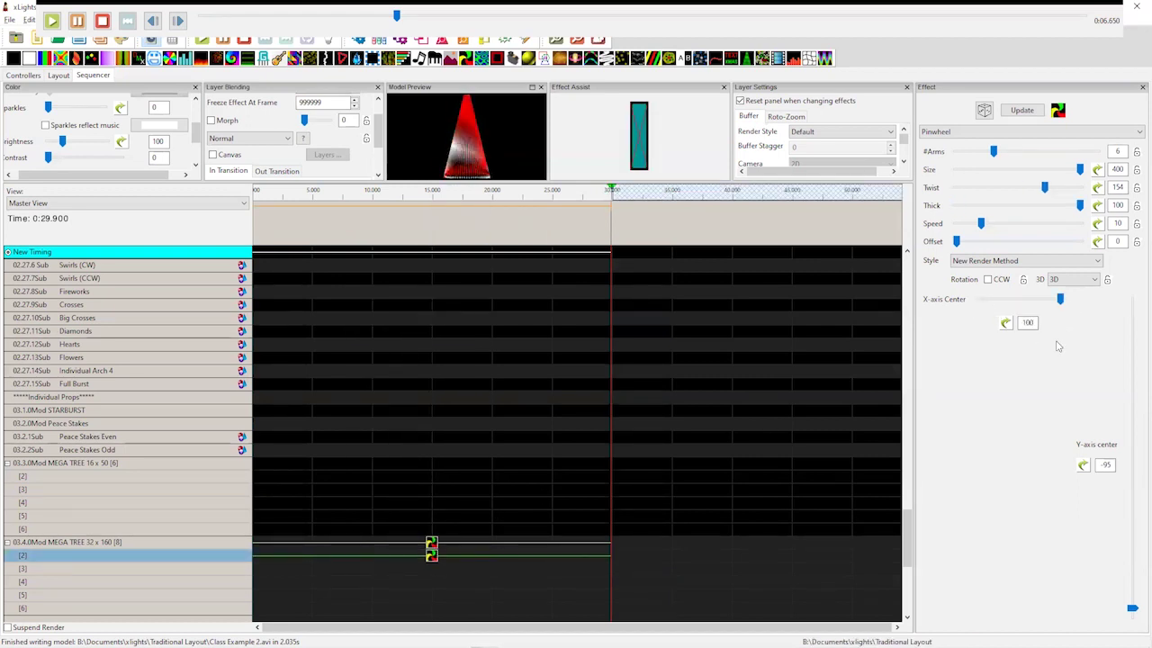
- Add a Pinwheel on layer 3 of the MEGA TREE 32 x 160 over the same time span with its Y-axis center at 100
click(394, 565)
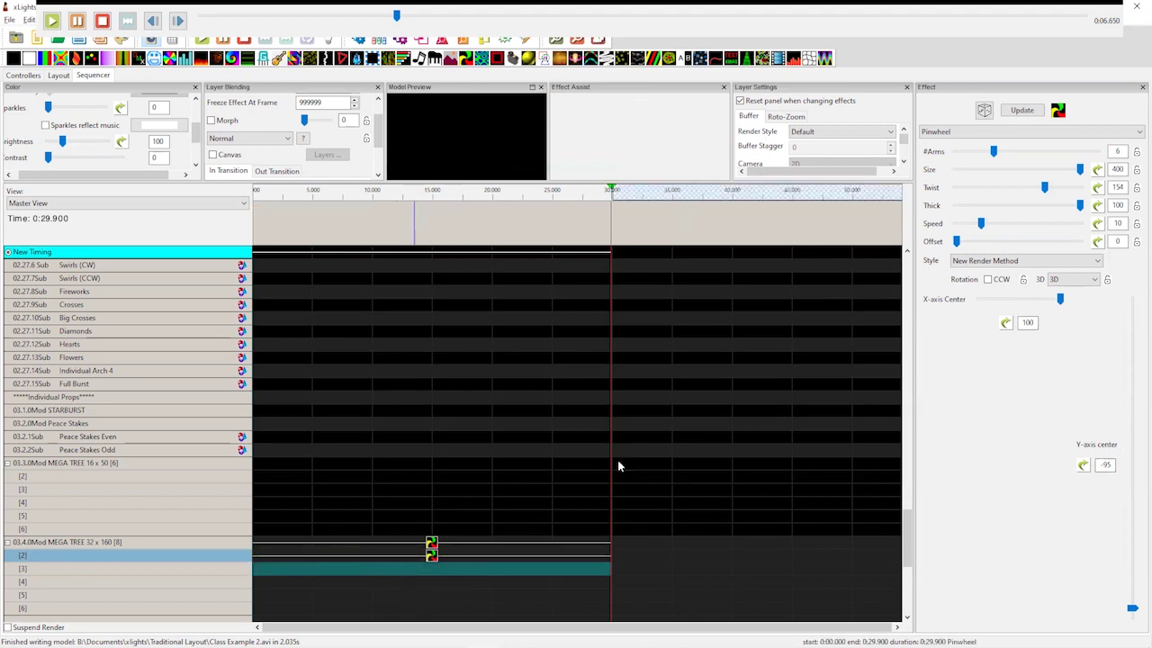
drag(1058, 110, 486, 565)
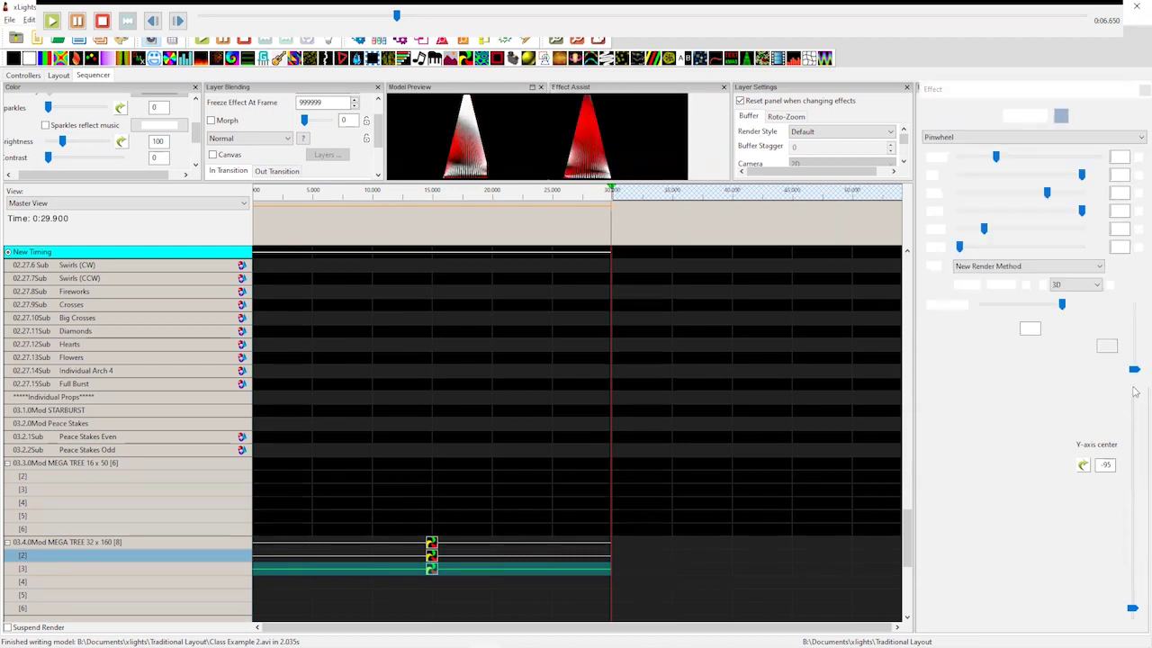
drag(1131, 388, 1130, 389)
scroll(1067, 314, up, 5)
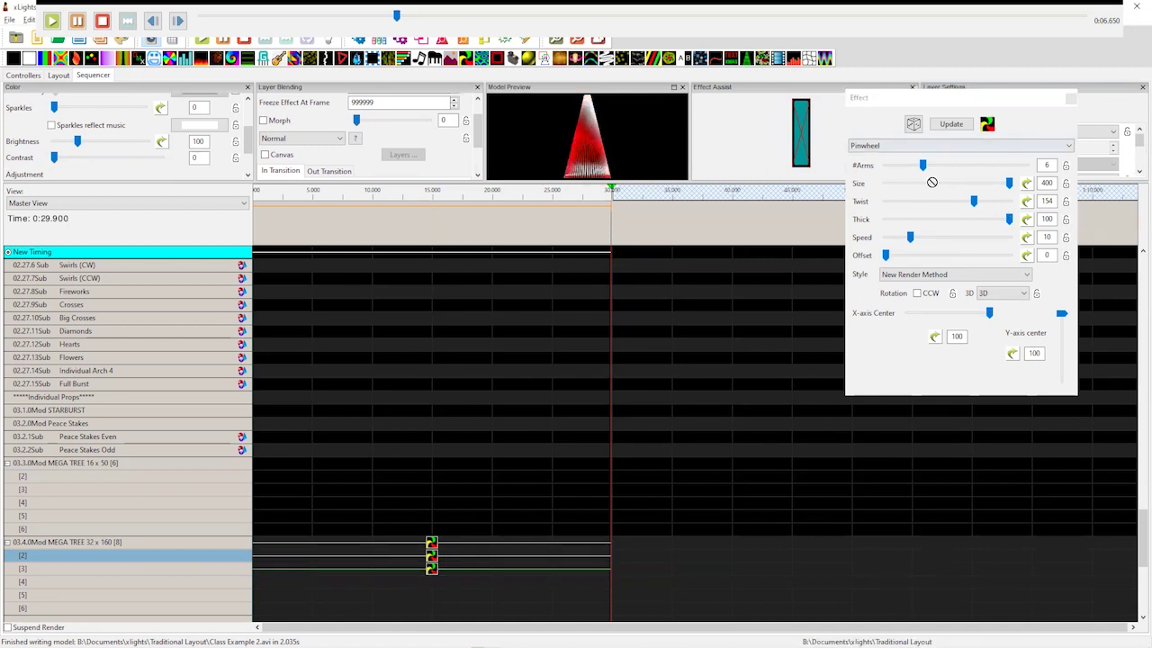
- Paste a copy of the Pinwheel onto layer 4 and set its X-axis center to -100
click(543, 581)
key(ctrl+v)
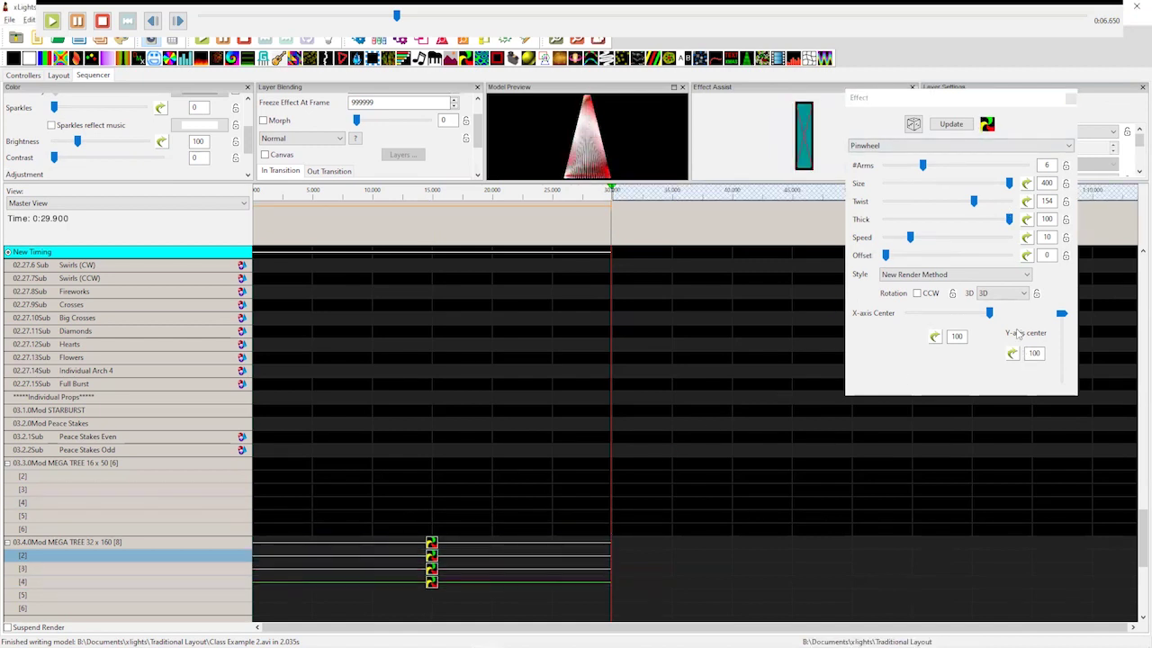
drag(990, 315, 909, 315)
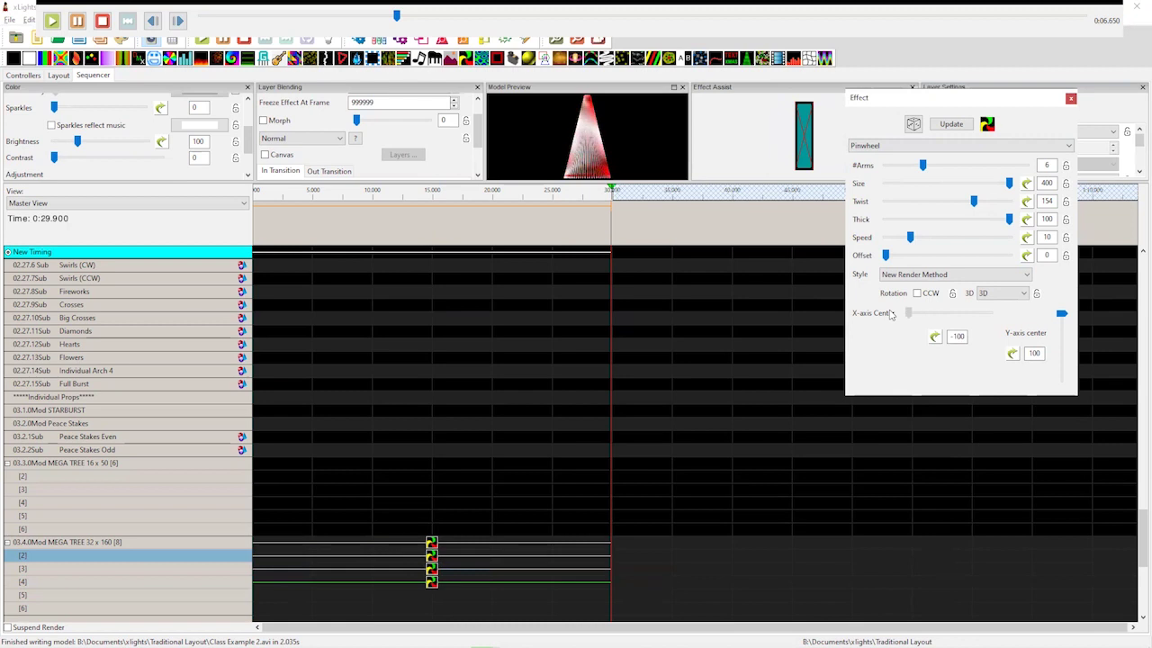
- Bulk edit the thickness of all four Pinwheel effects on the MEGA TREE 32 x 160 to 58
click(431, 545)
click(431, 555)
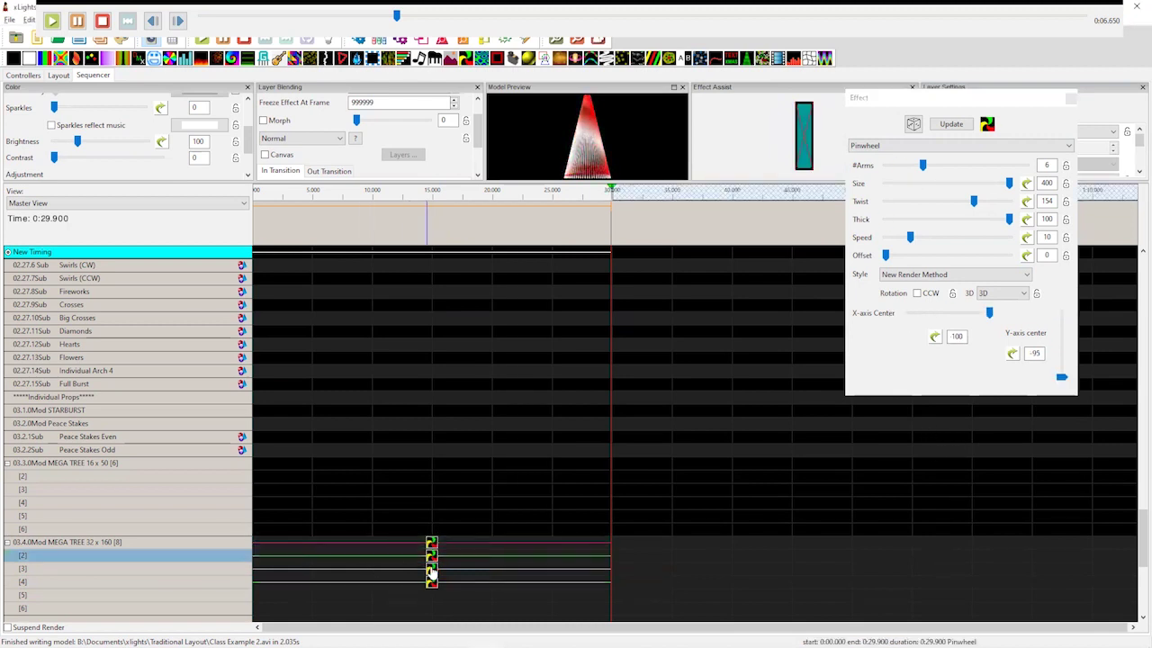
click(431, 569)
click(431, 582)
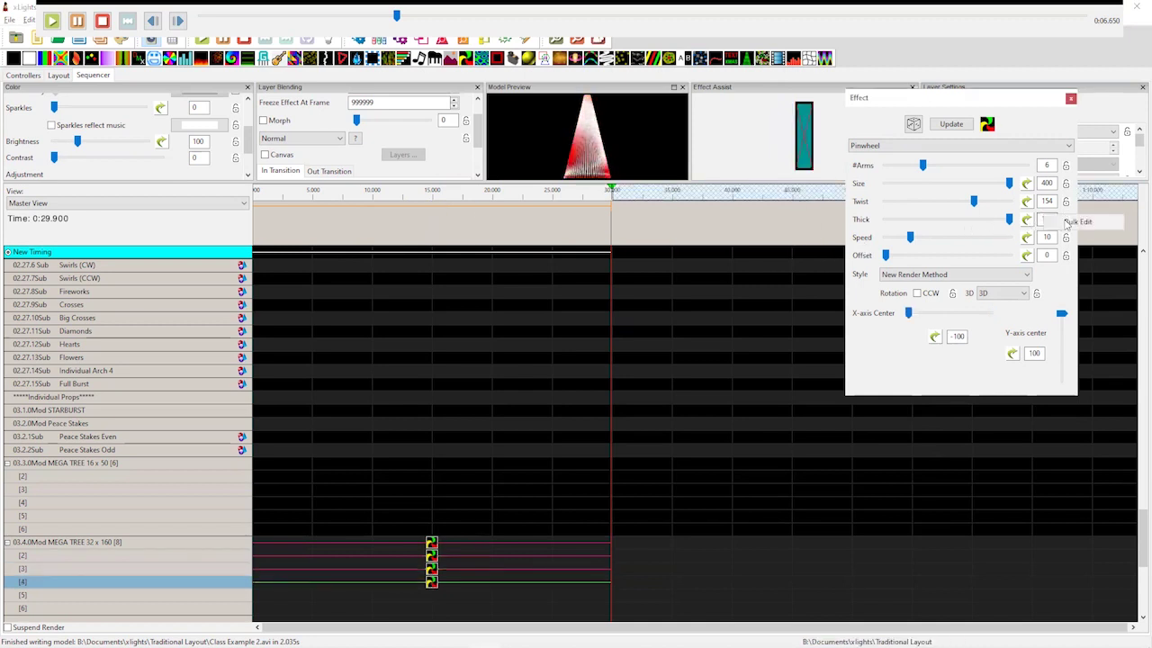
click(1048, 219)
drag(1034, 213, 1014, 214)
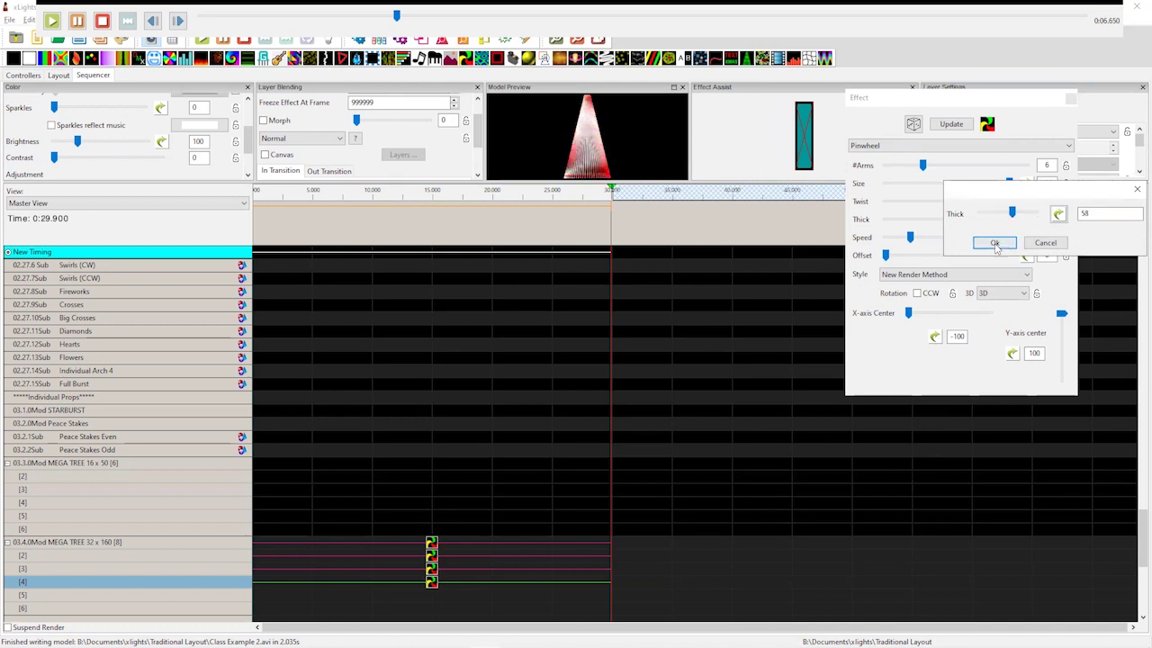
click(1014, 243)
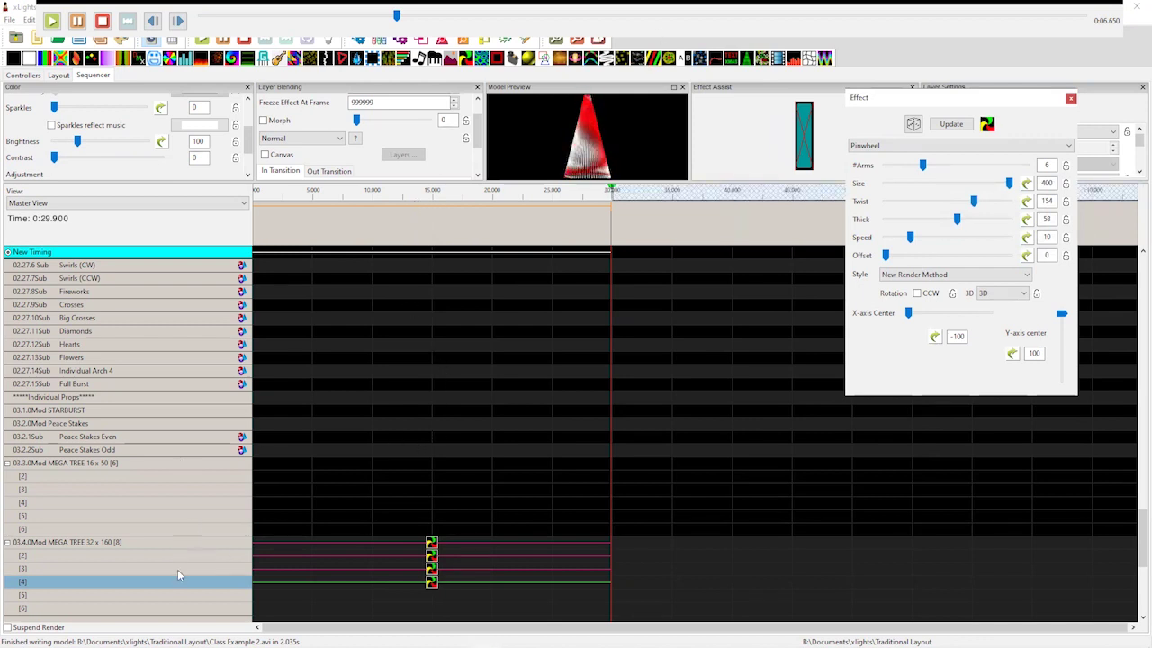
click(433, 424)
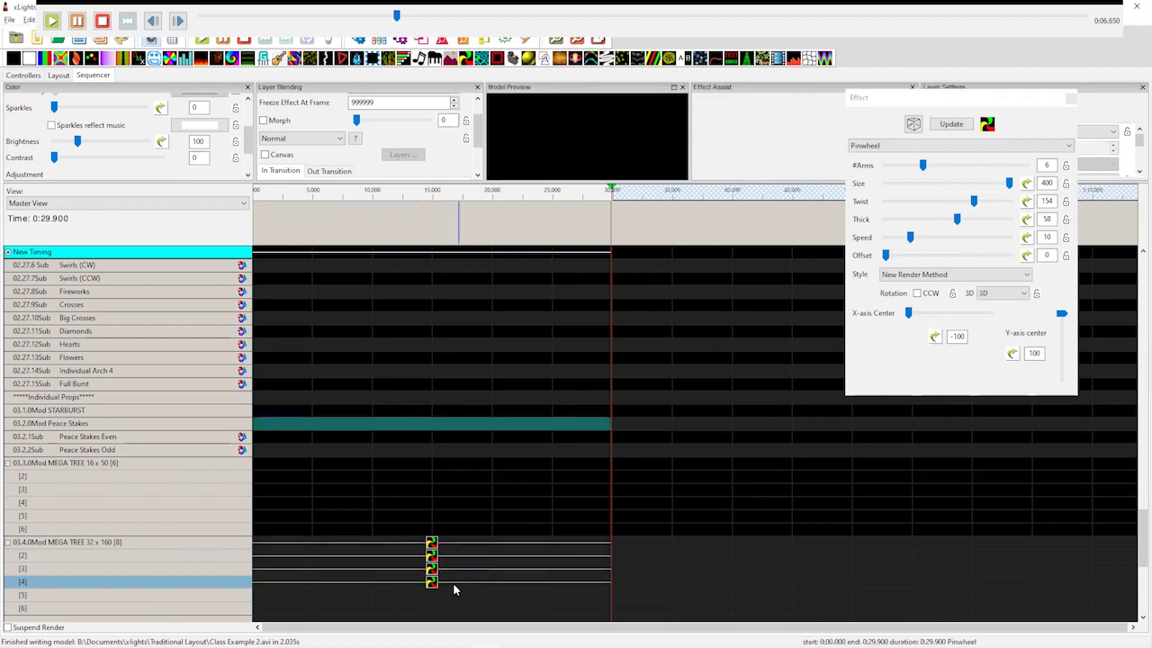
- Render and export the four selected Pinwheel effects of the MEGA TREE 32 x 160 as an uncompressed video named Corner Swirls
click(454, 585)
drag(426, 569, 425, 543)
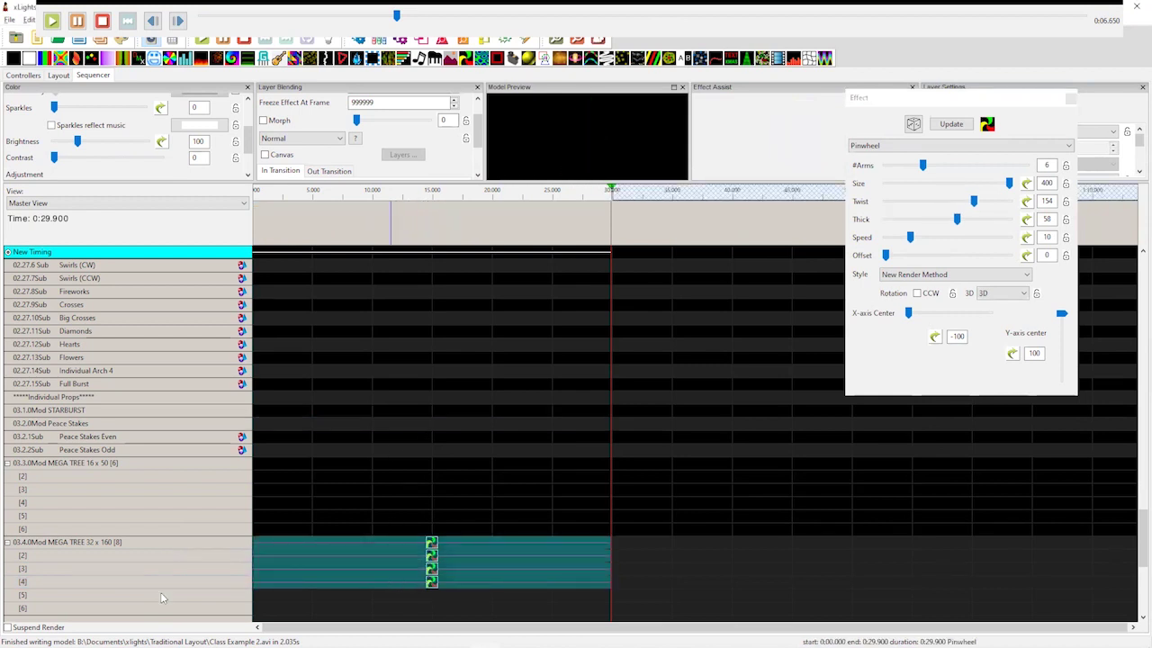
right_click(173, 553)
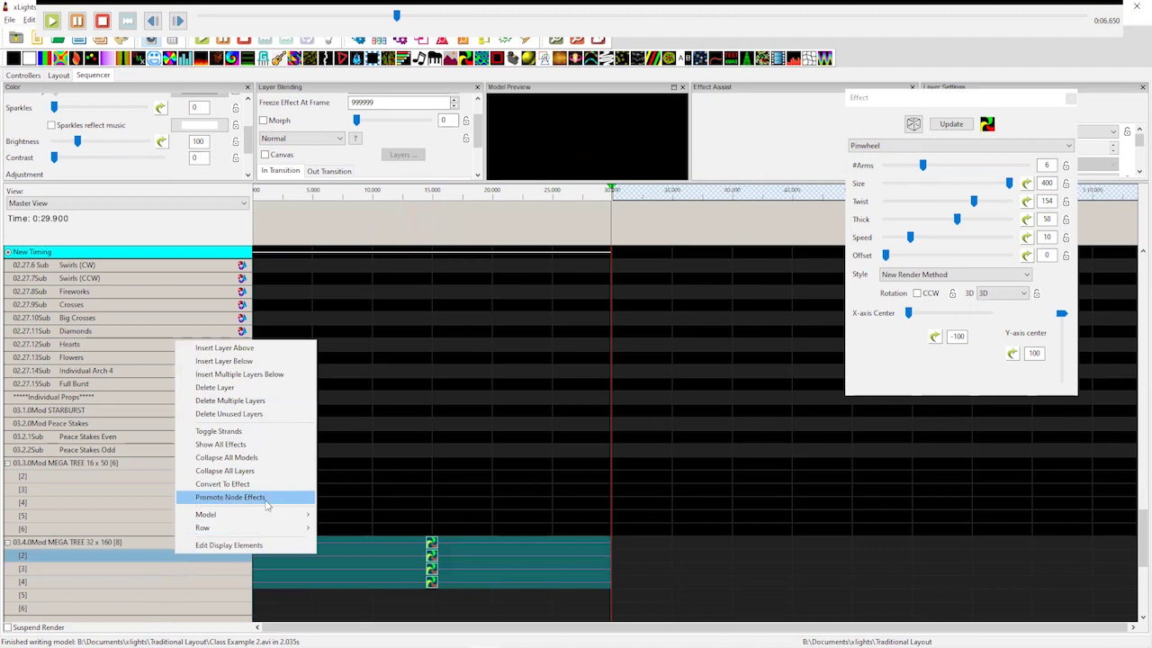
mouse_move(304, 520)
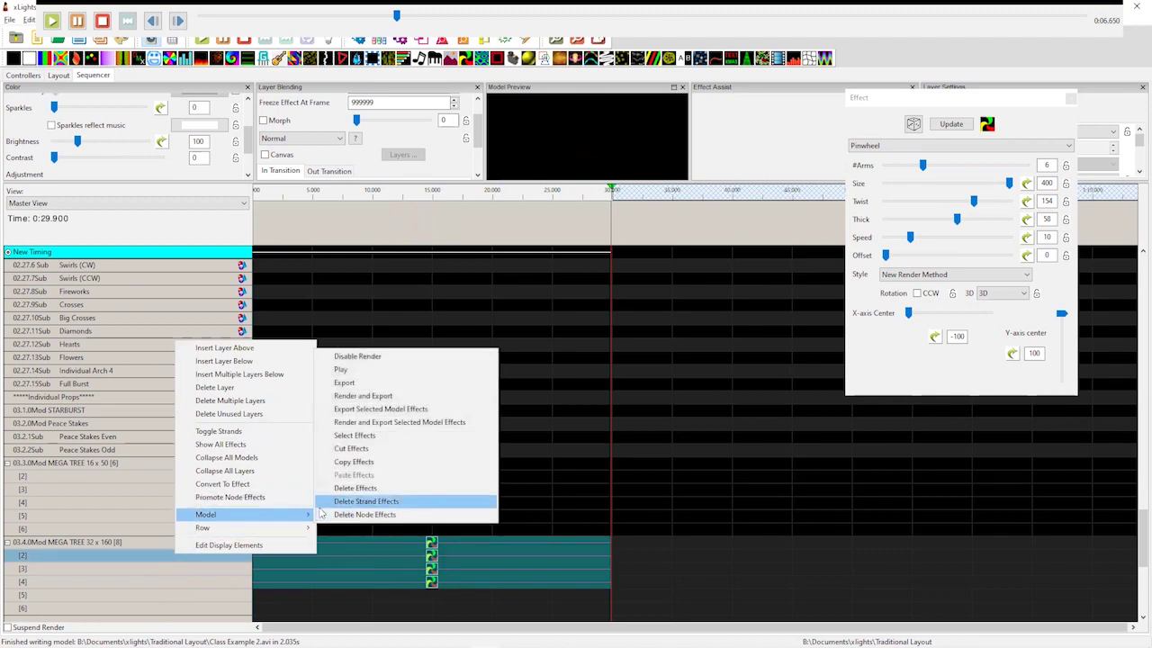
click(396, 422)
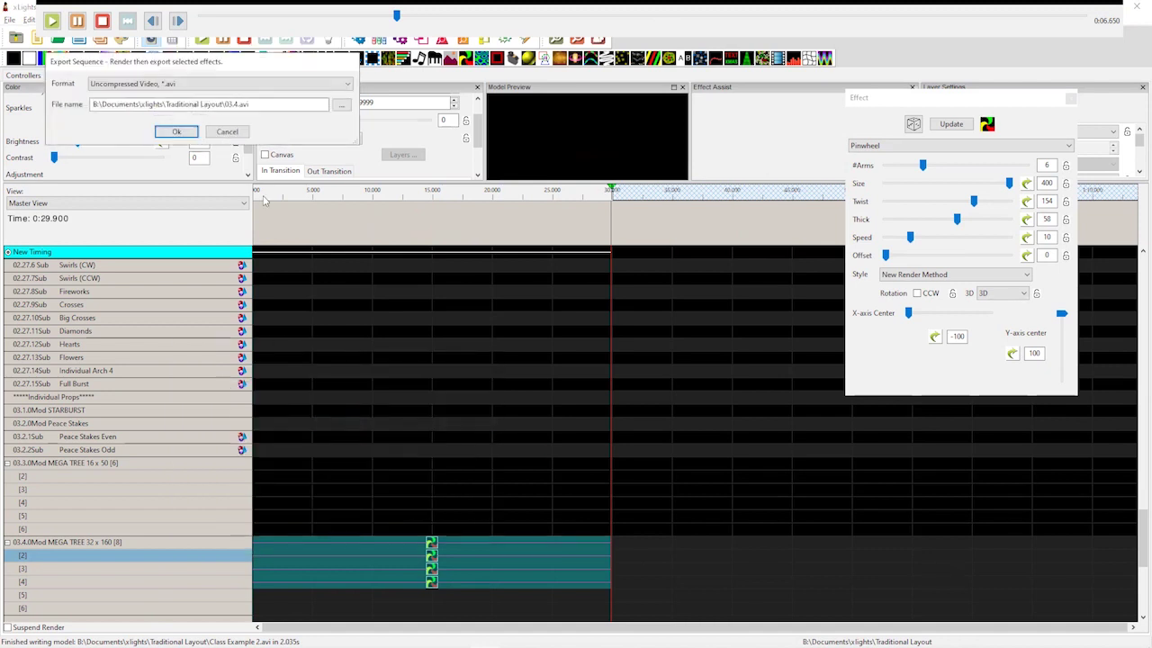
double_click(247, 103)
text(Corner Swirls)
click(171, 132)
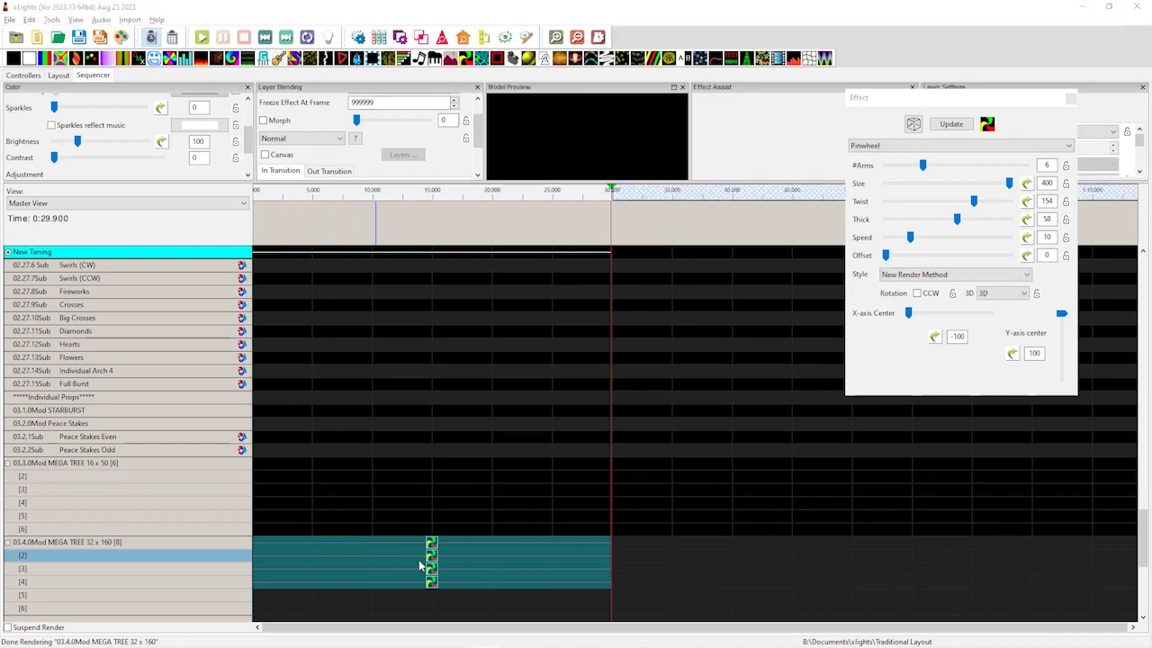
- Replace the four Pinwheel effects with a Video effect on the first layer of the MEGA TREE 32 x 160
click(441, 586)
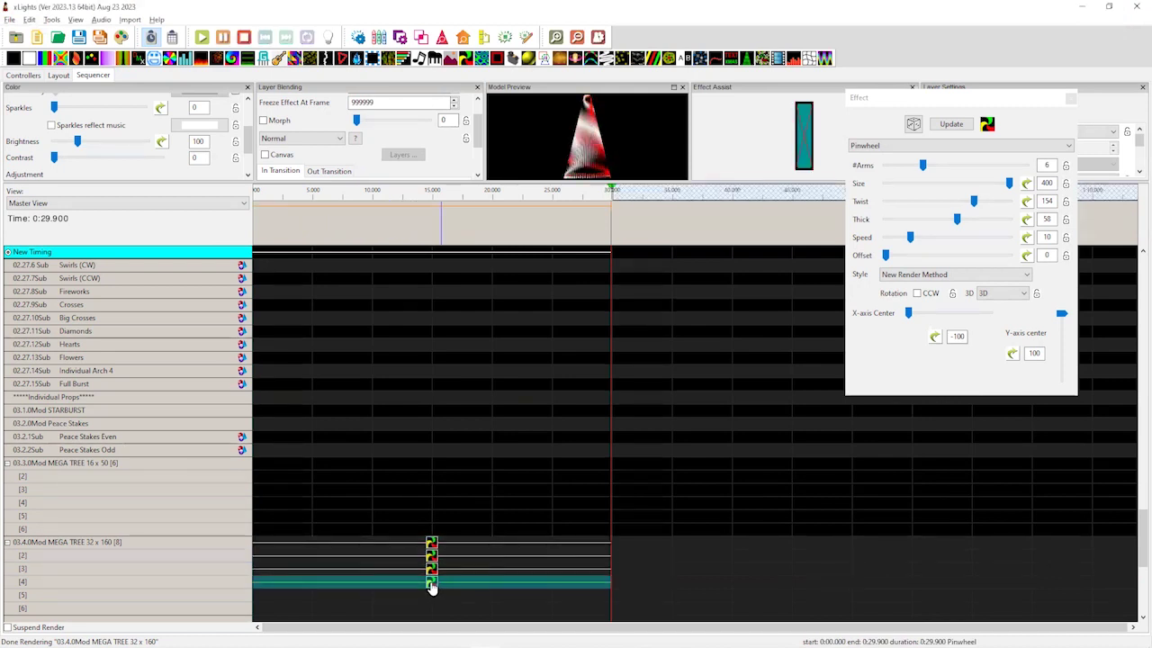
drag(460, 582, 442, 547)
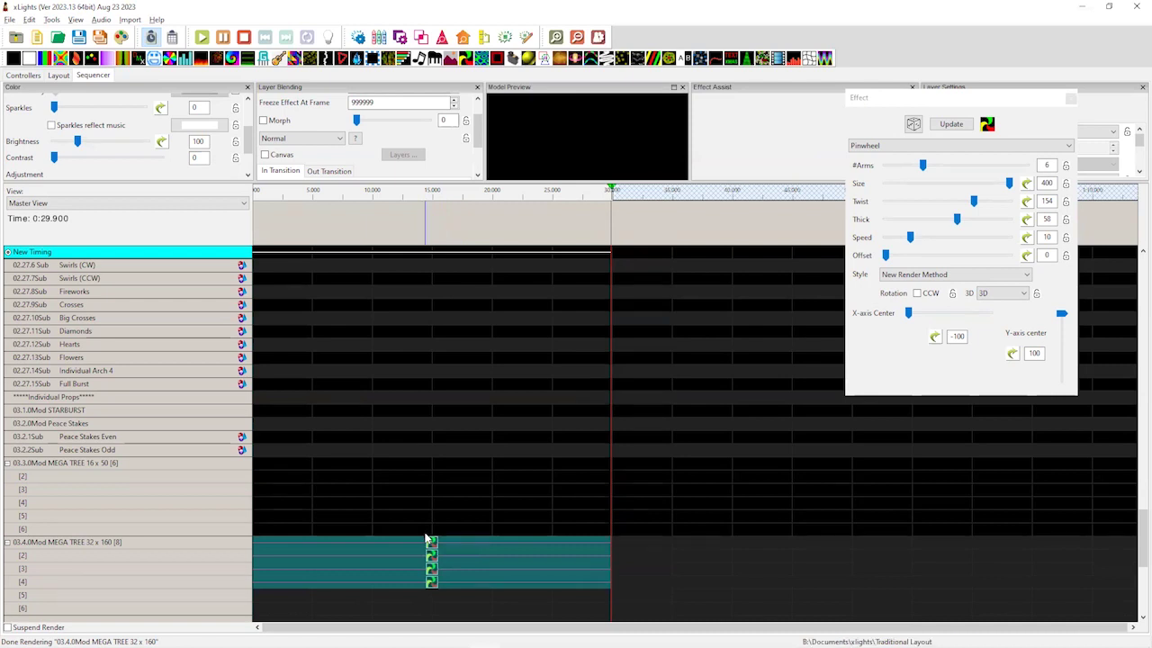
drag(778, 59, 509, 544)
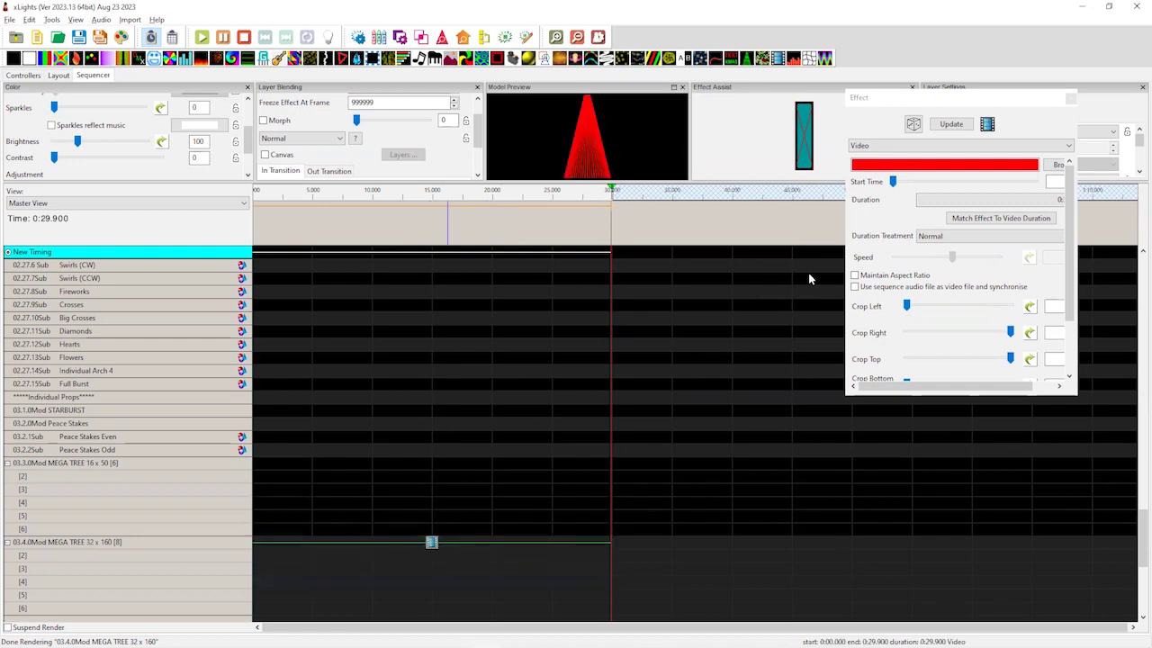
- Look through the Traditional Layout folder, sorted by date and by name, for the exported swirls video without choosing a file for the Video effect
click(1057, 165)
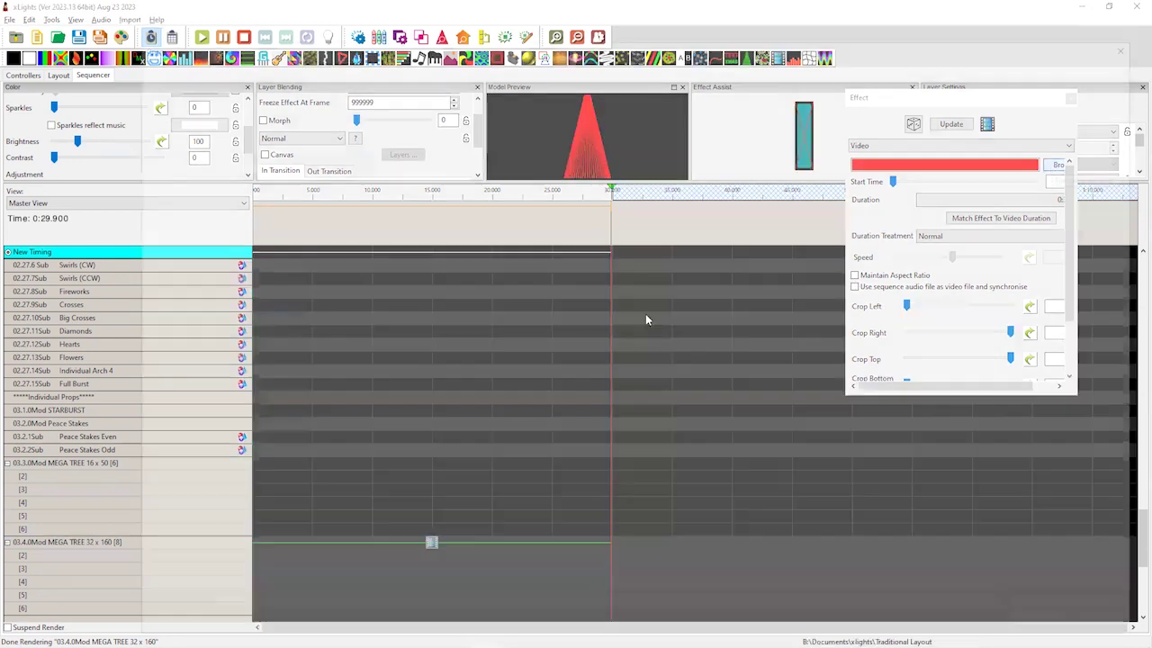
scroll(504, 423, down, 3)
scroll(507, 442, down, 20)
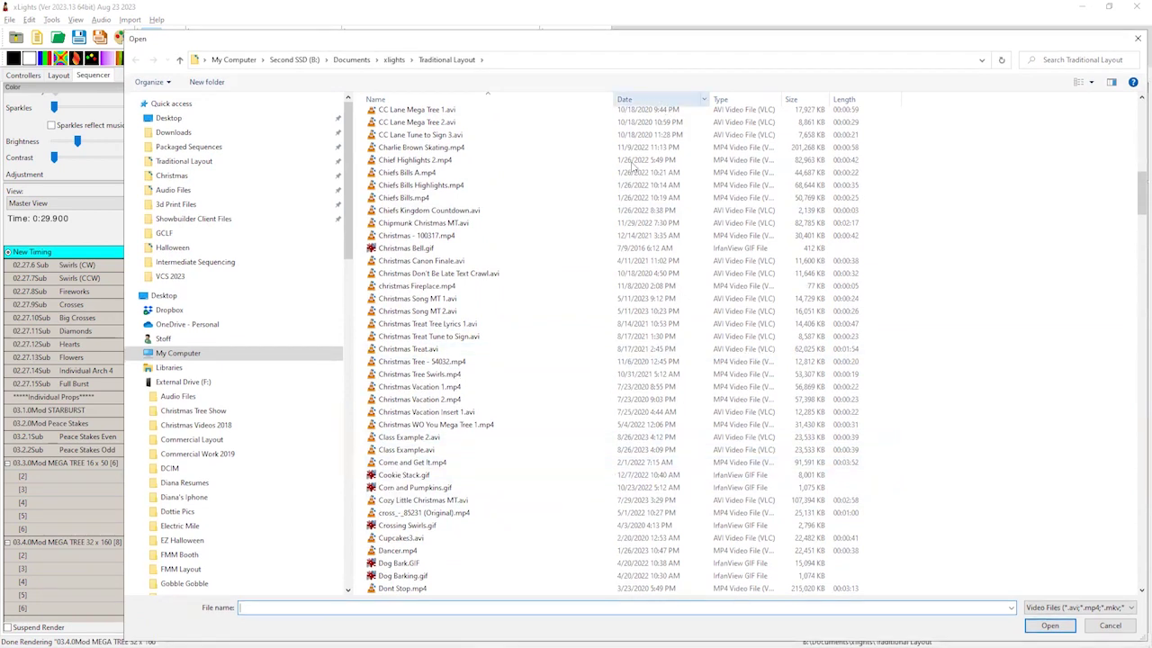
scroll(525, 329, up, 20)
click(650, 99)
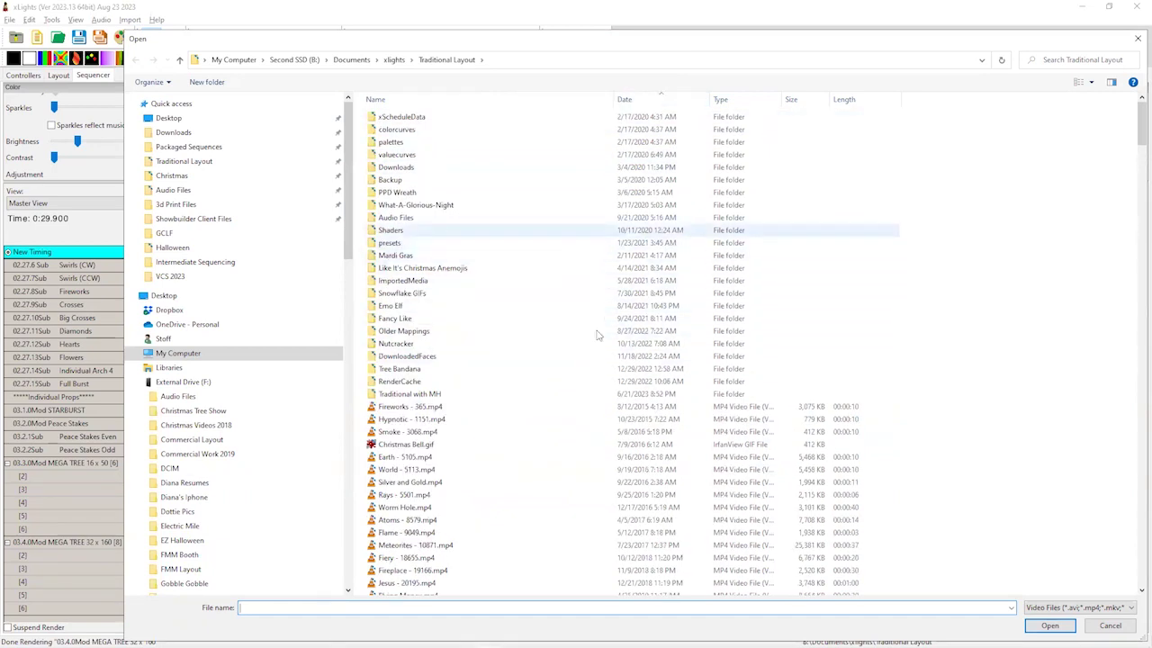
scroll(655, 144, down, 1)
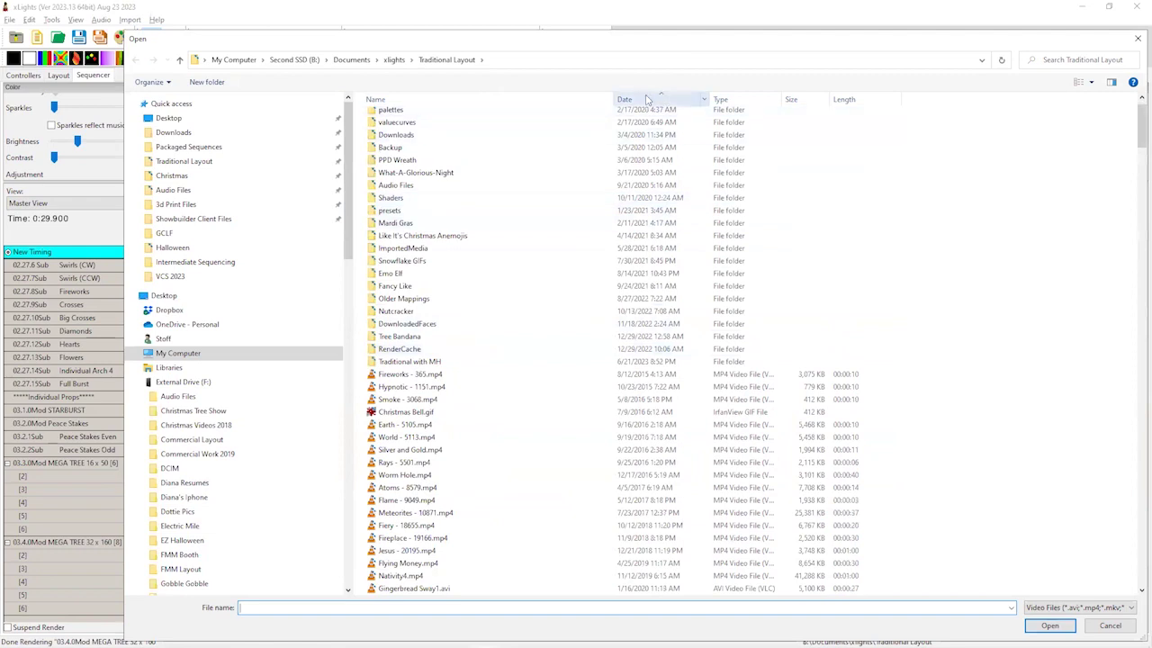
click(648, 99)
scroll(540, 412, down, 1)
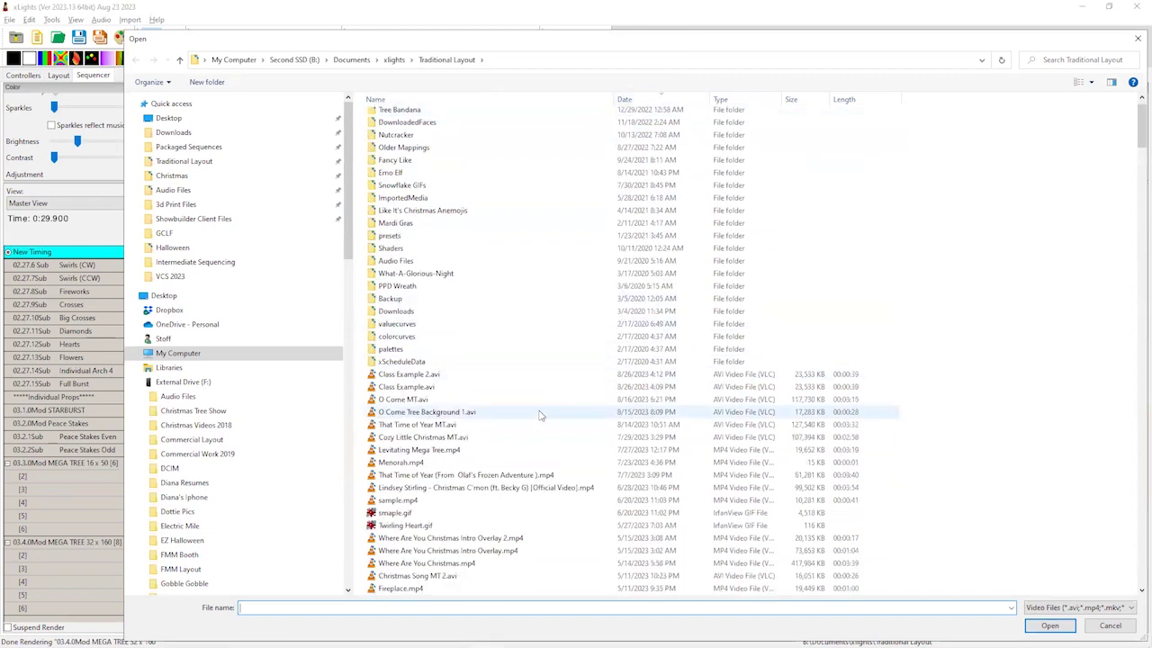
scroll(464, 527, down, 3)
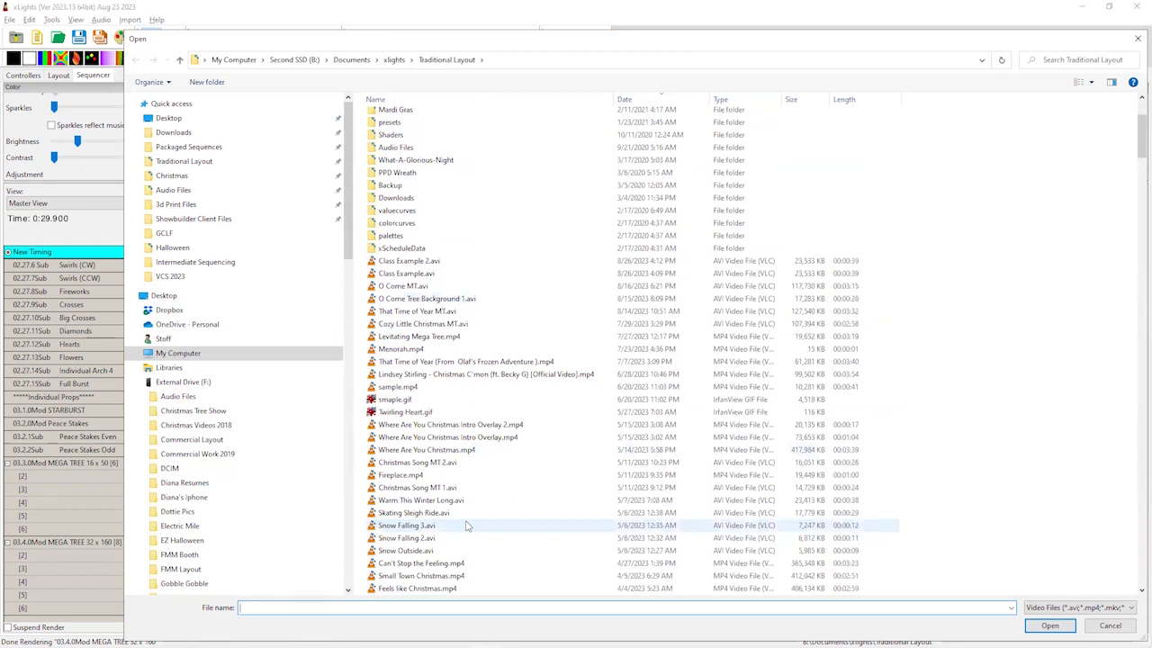
scroll(466, 526, down, 3)
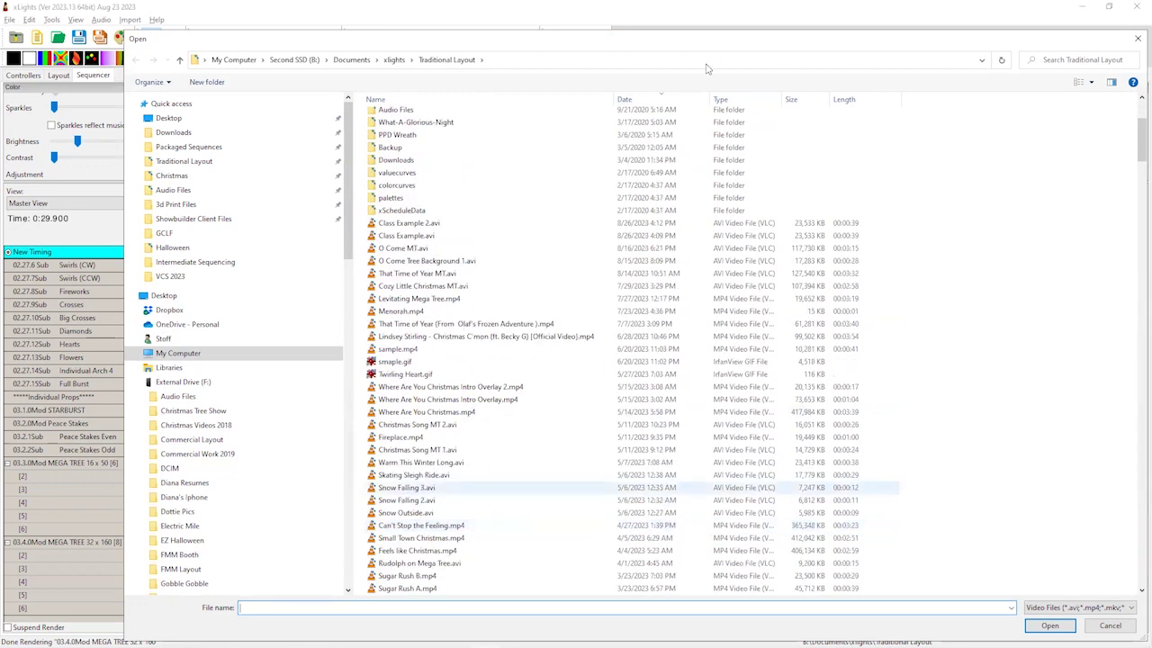
click(407, 99)
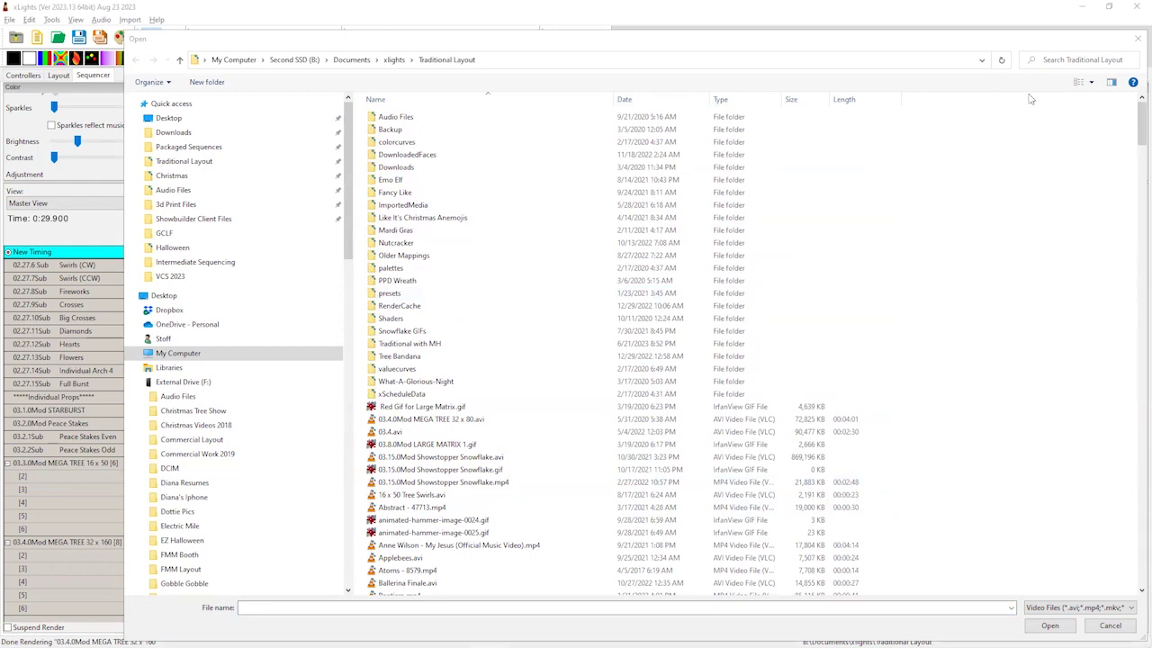
drag(810, 39, 690, 39)
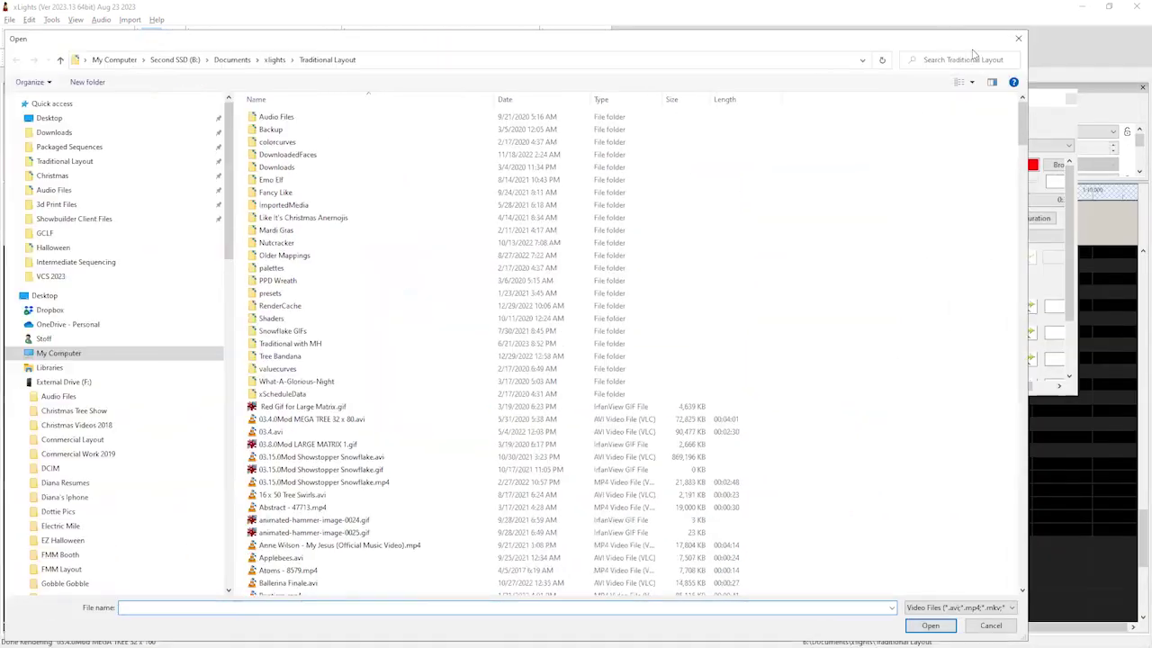
key(Escape)
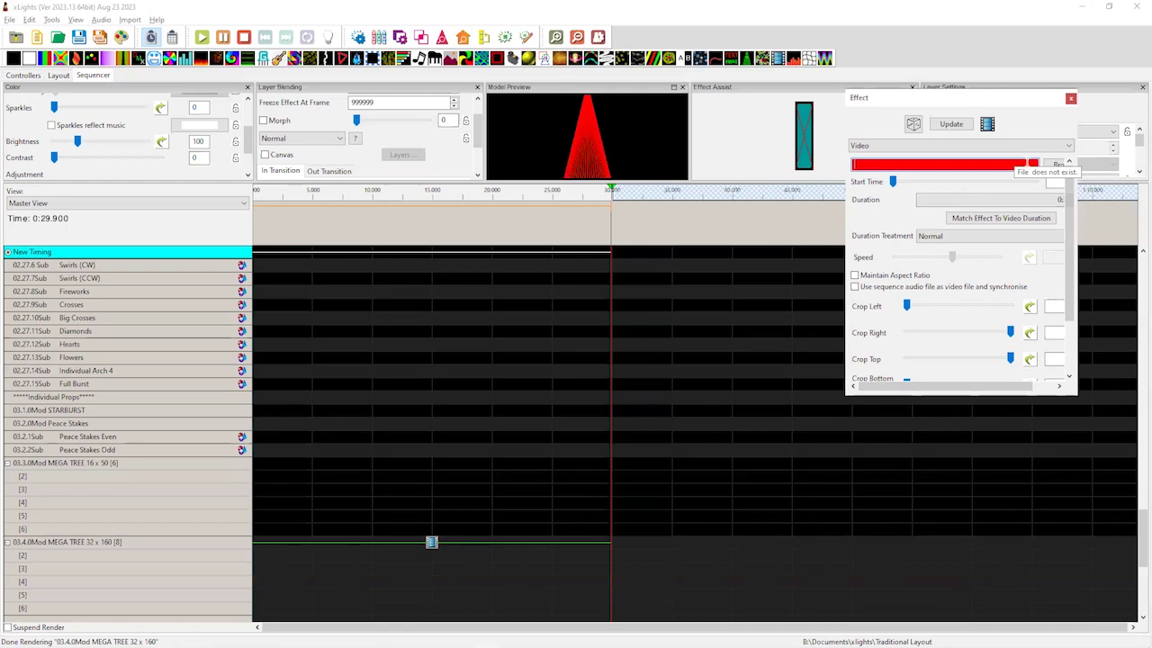
click(431, 544)
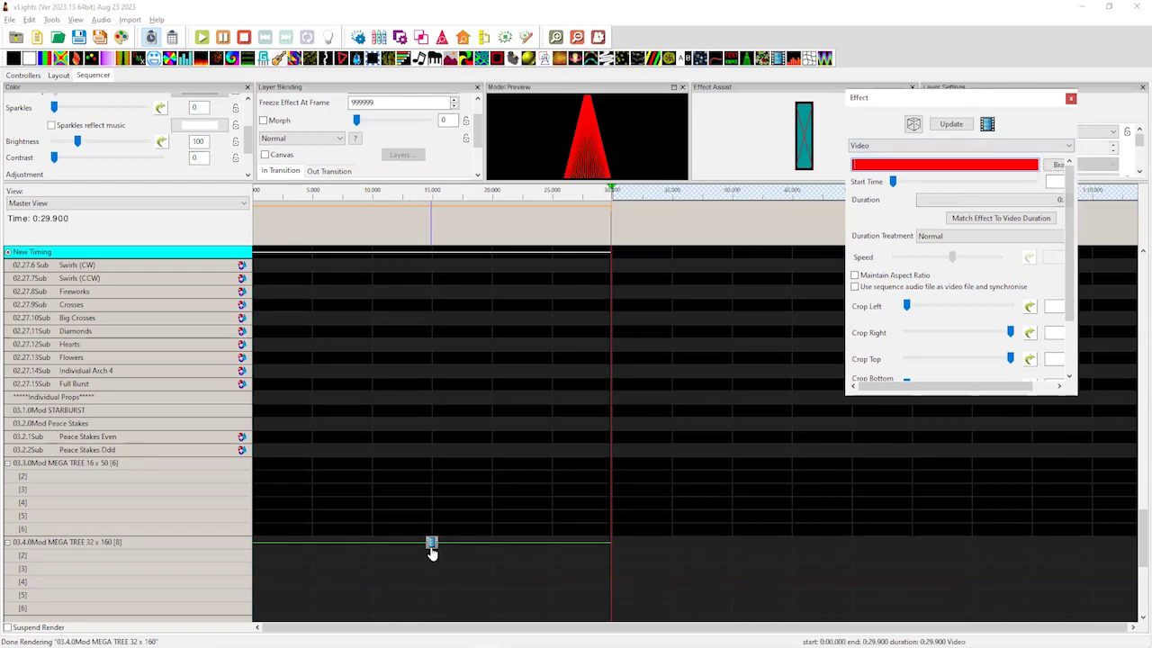
- Replace the Video effect on the MEGA TREE 32 x 160 with the four copied Pinwheel effects on layers 1 to 4
right_click(431, 544)
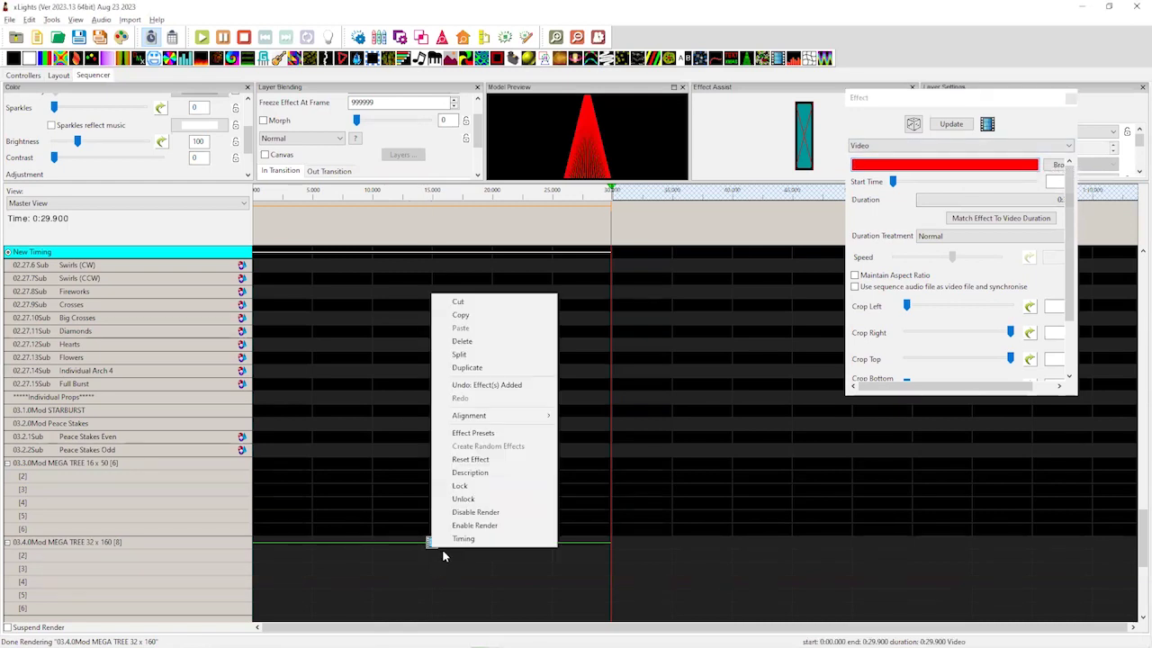
click(397, 567)
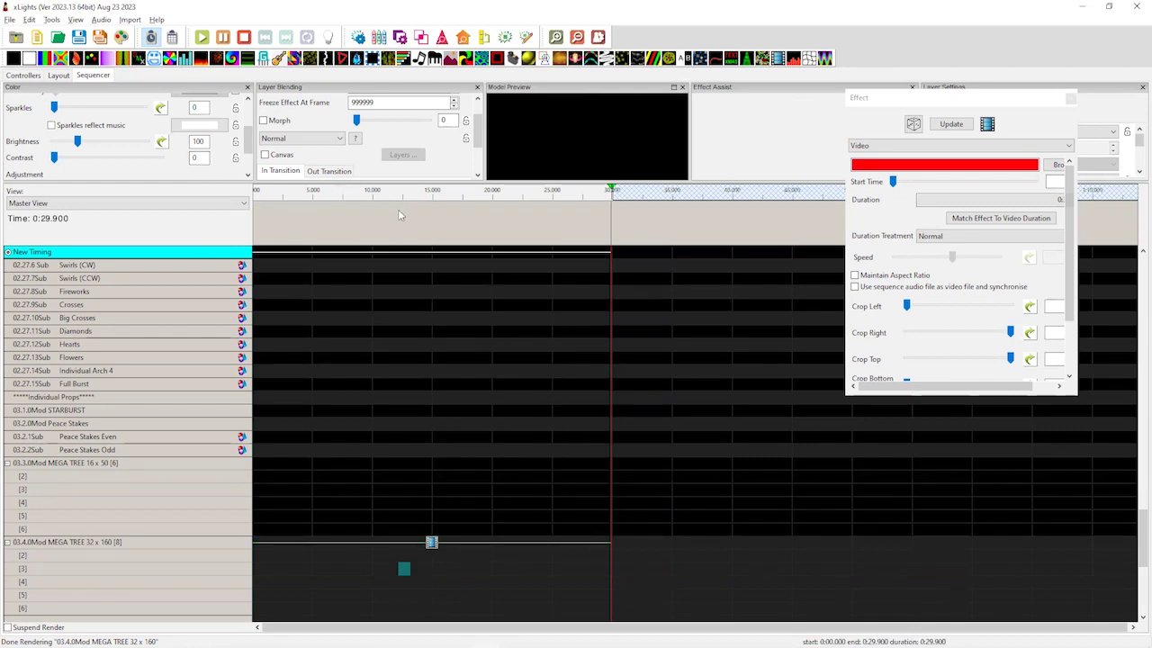
click(431, 545)
key(ctrl+v)
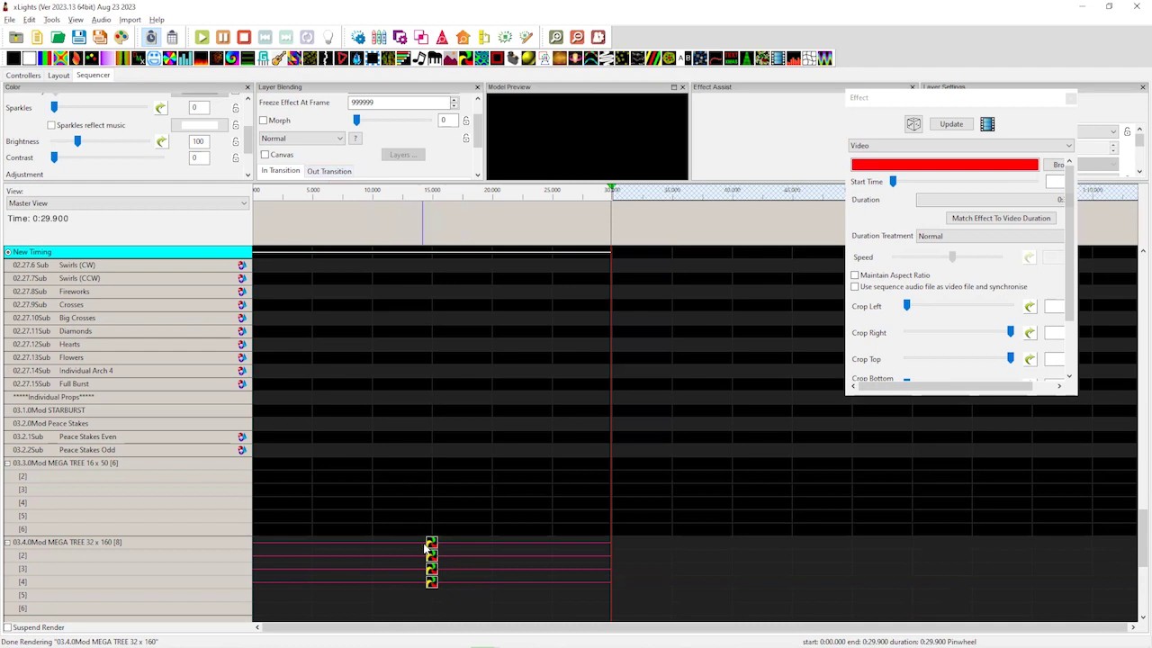
- Render and export the four selected Pinwheel effects as an uncompressed AVI video named Corner Swirls in the Traditional Layout folder
right_click(226, 580)
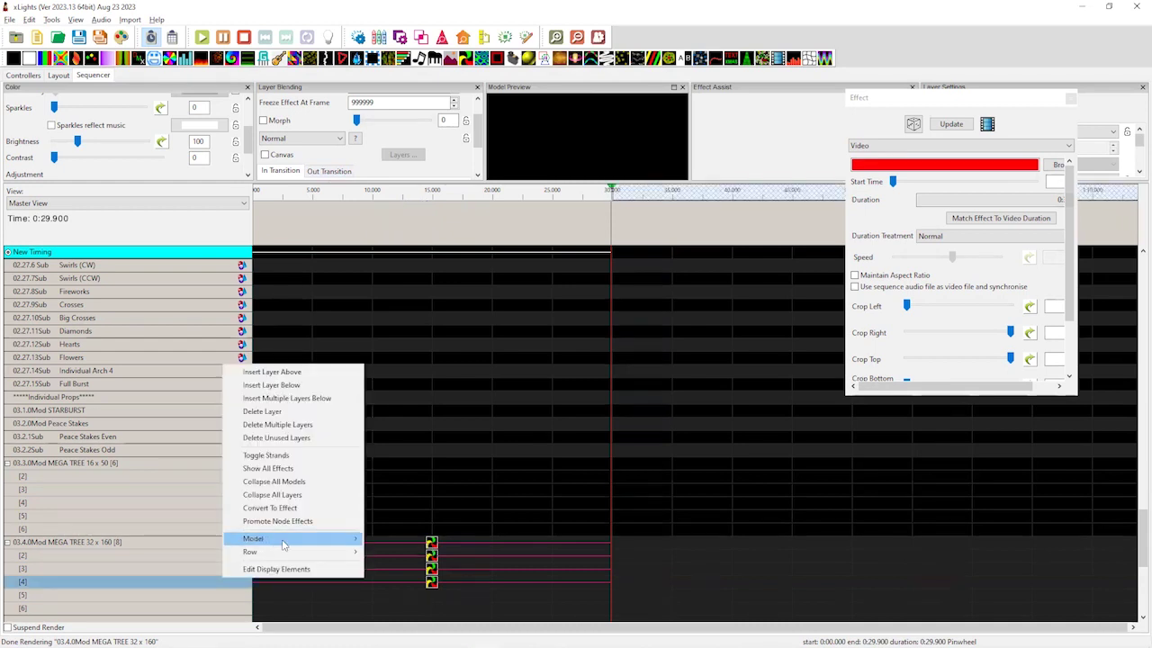
mouse_move(270, 540)
click(472, 447)
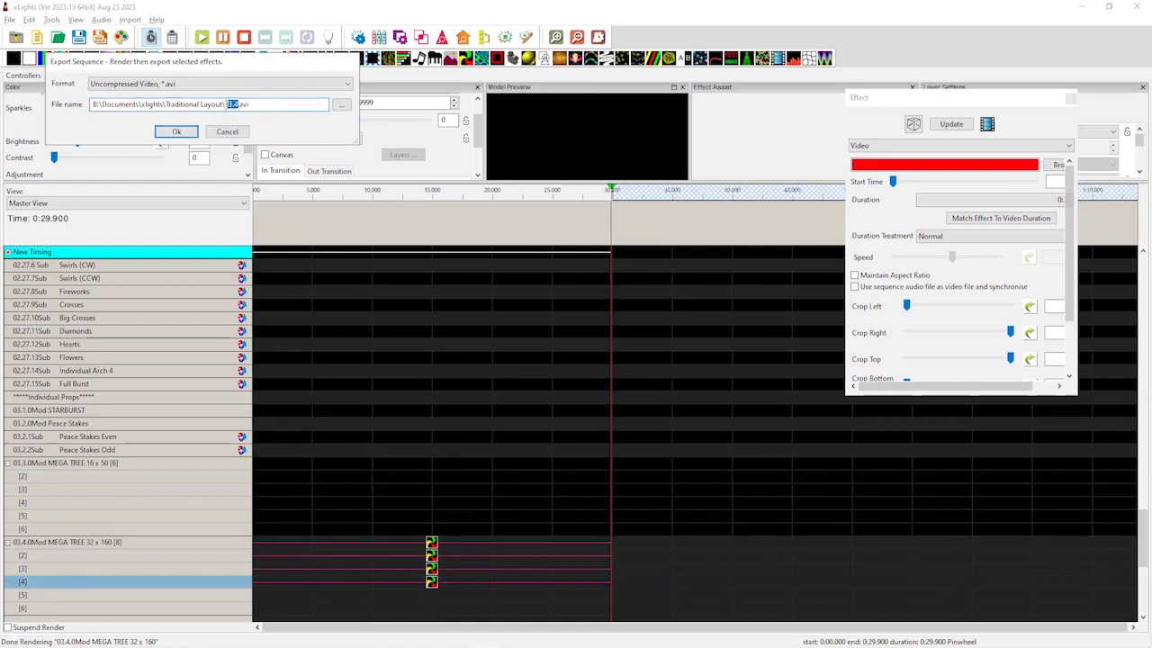
text(rner Swirls)
click(177, 131)
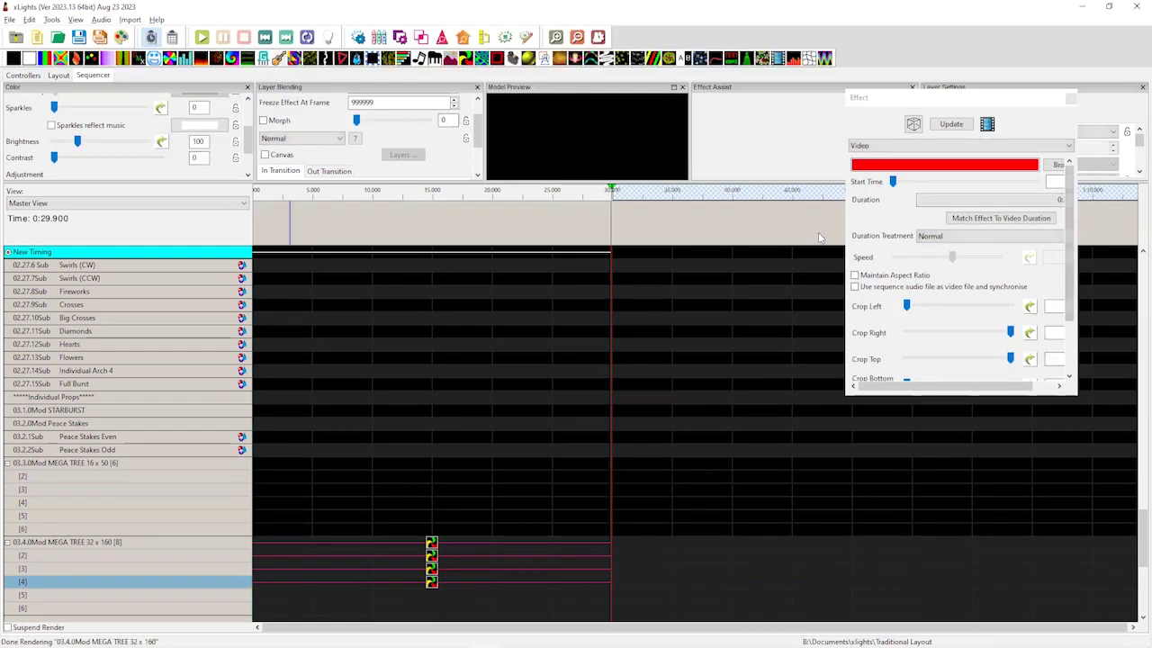
- Try to load Corner Swirls.avi as the video file while the four Pinwheel effects are still in place
click(1059, 165)
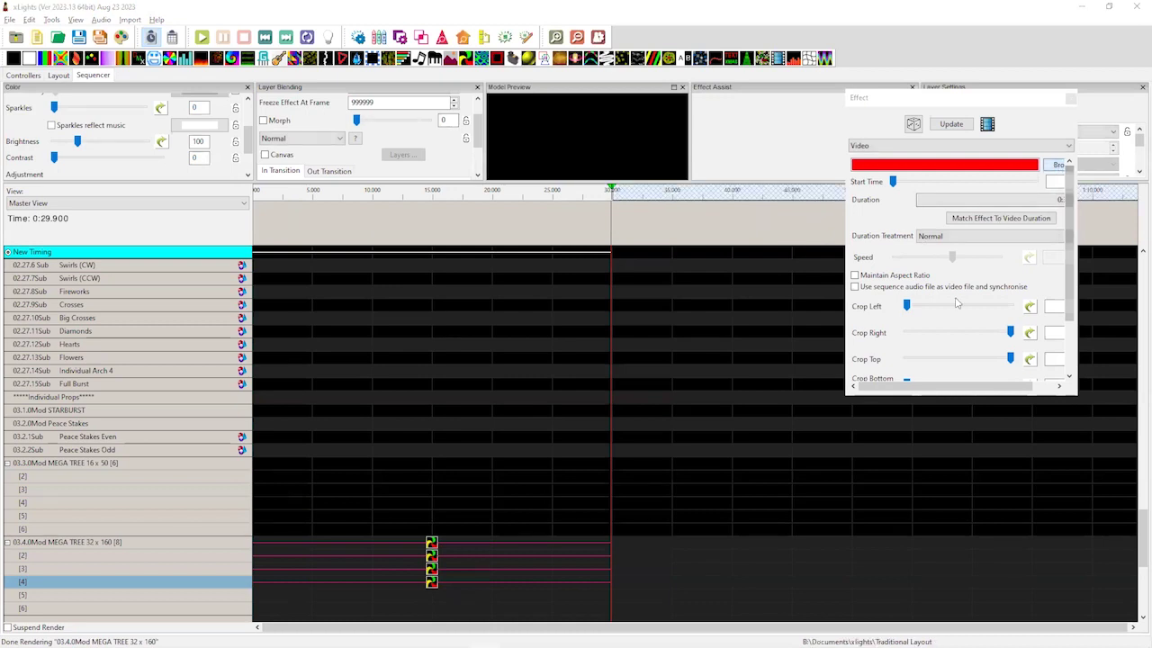
scroll(297, 413, down, 6)
scroll(298, 441, down, 13)
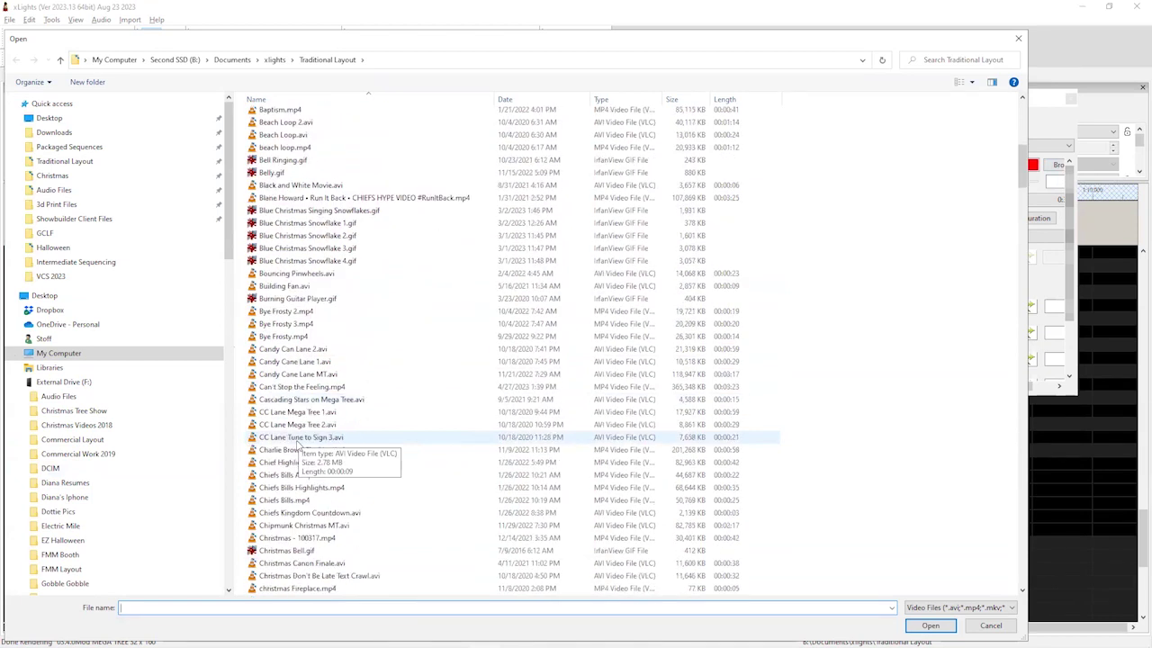
scroll(298, 444, down, 1)
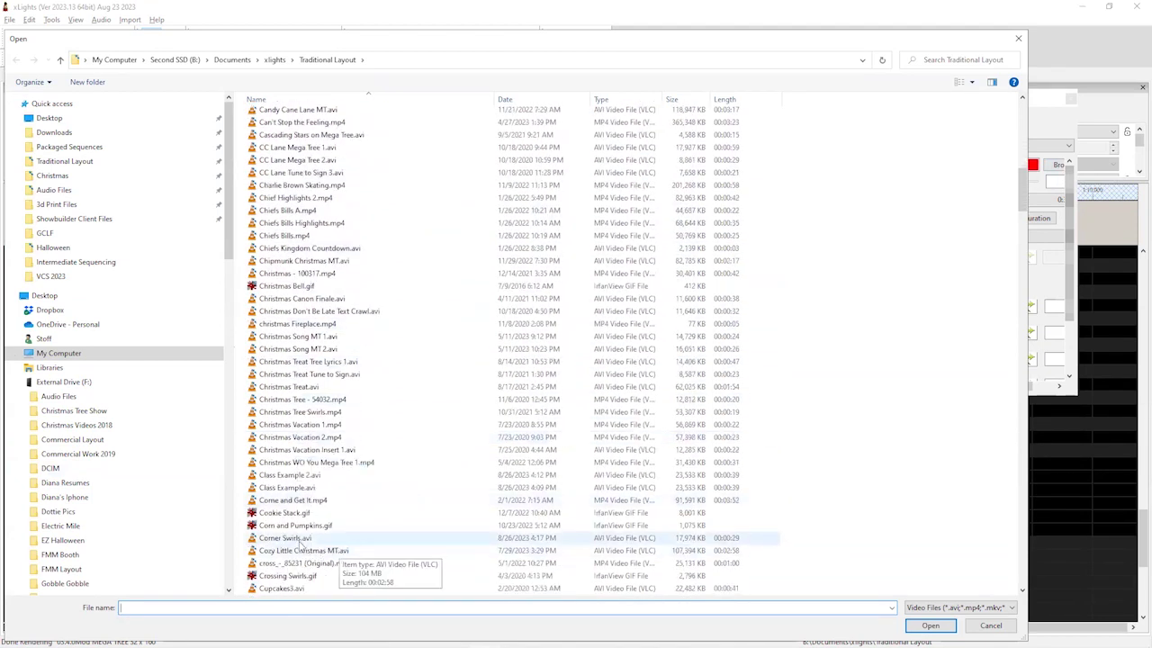
click(378, 537)
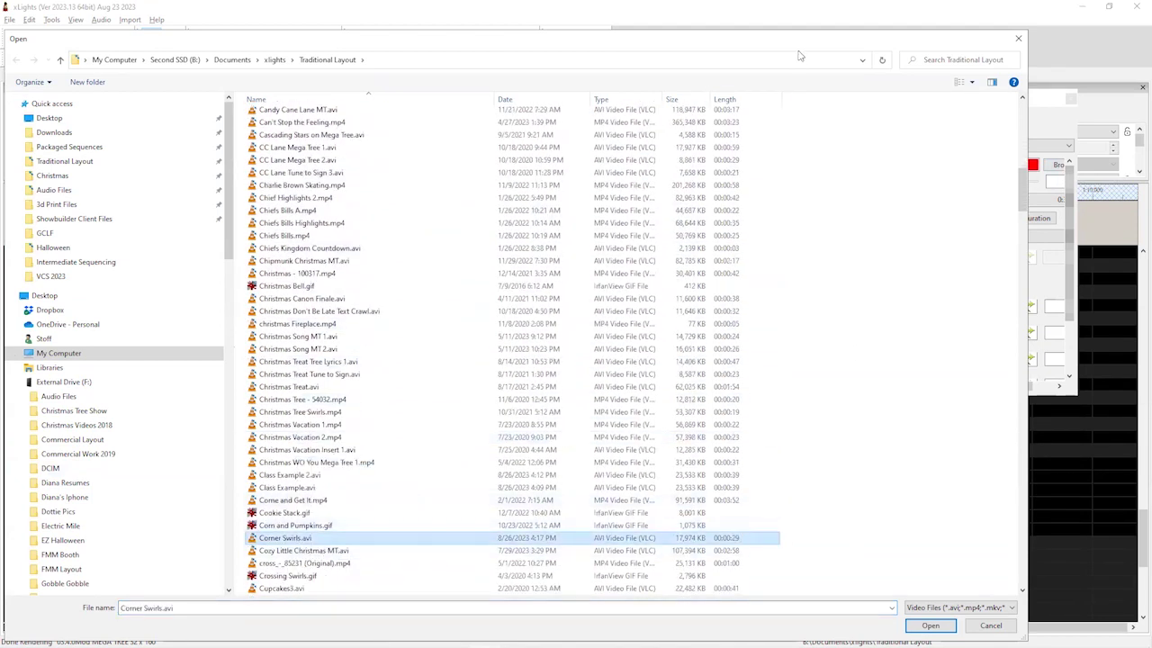
drag(725, 42, 648, 0)
click(853, 573)
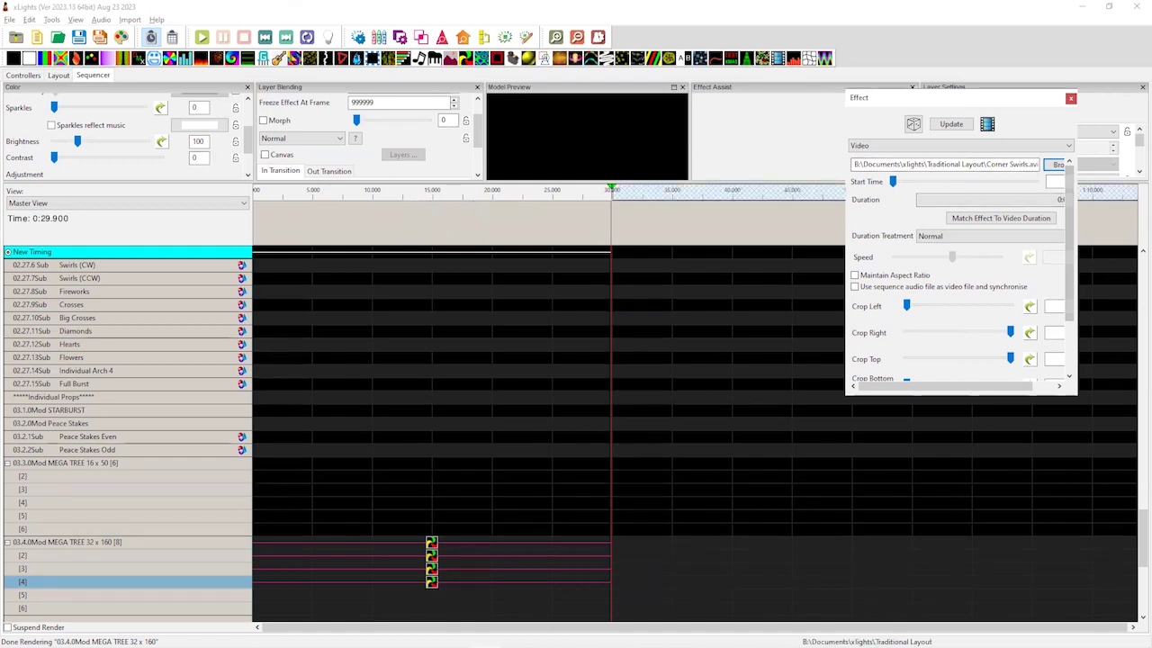
- Delete the four Pinwheel effects from layers 1 to 4 of the MEGA TREE 32 x 160
click(432, 578)
key(Delete)
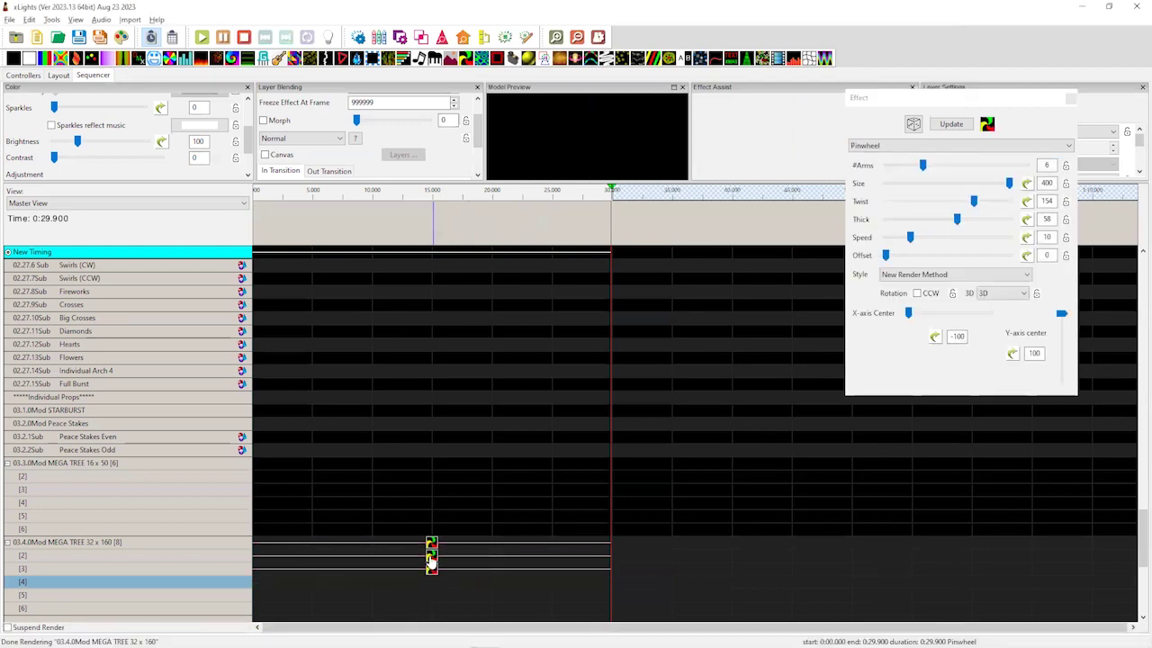
click(432, 569)
key(Delete)
click(432, 555)
key(Delete)
click(432, 542)
key(Delete)
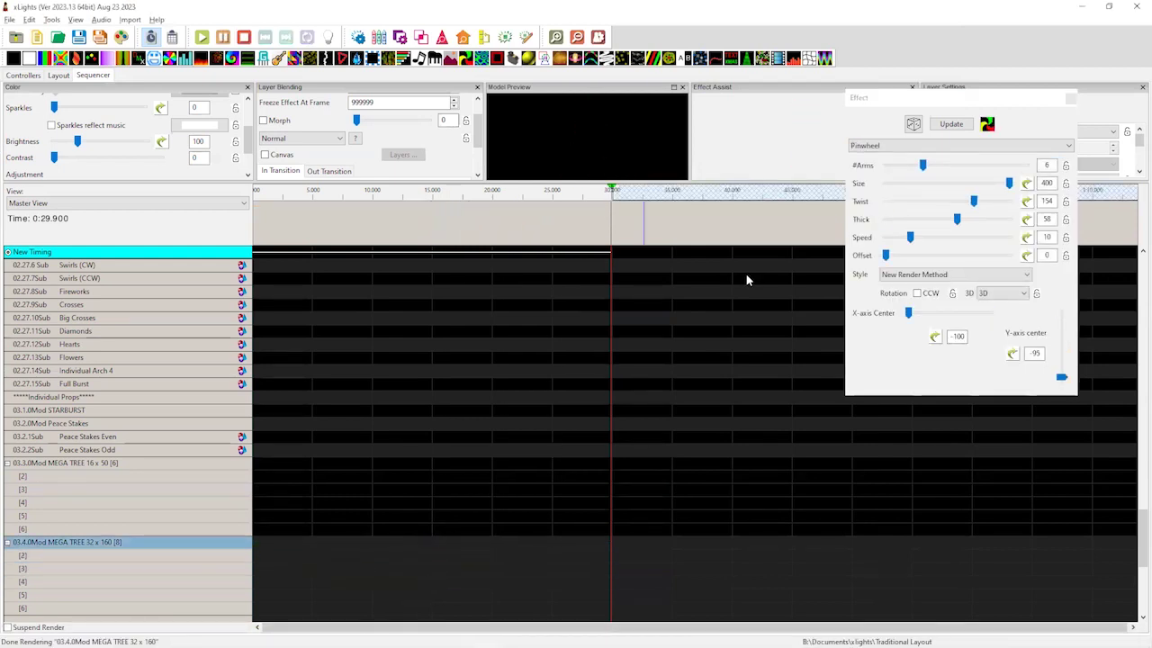
- Add a Video effect using Corner Swirls.avi to the MEGA TREE 32 x 160's first layer and copy it to the MEGA TREE 16 x 50
drag(781, 61, 450, 542)
click(1057, 165)
scroll(459, 426, down, 20)
scroll(302, 524, down, 1)
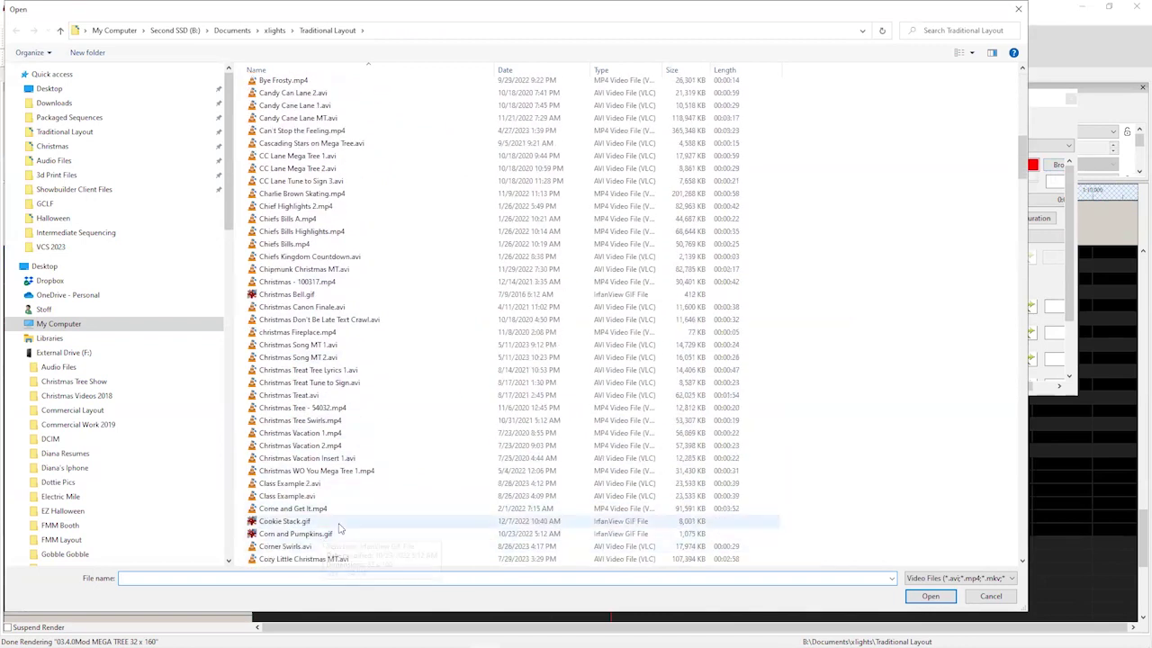
scroll(340, 530, down, 1)
click(305, 508)
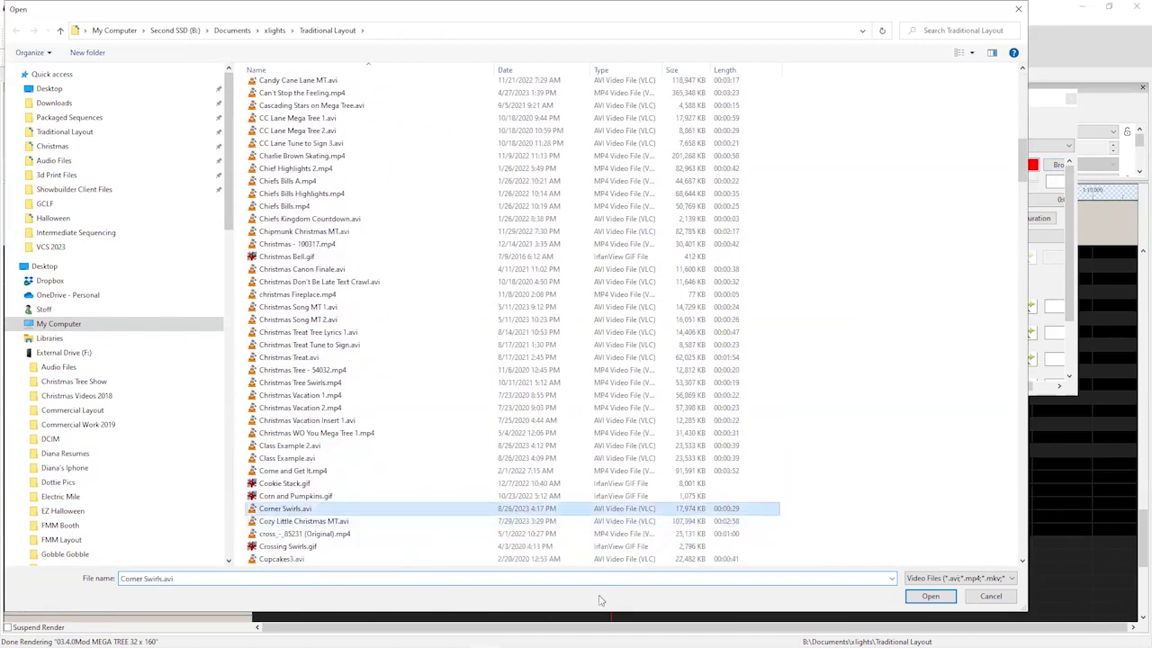
click(929, 595)
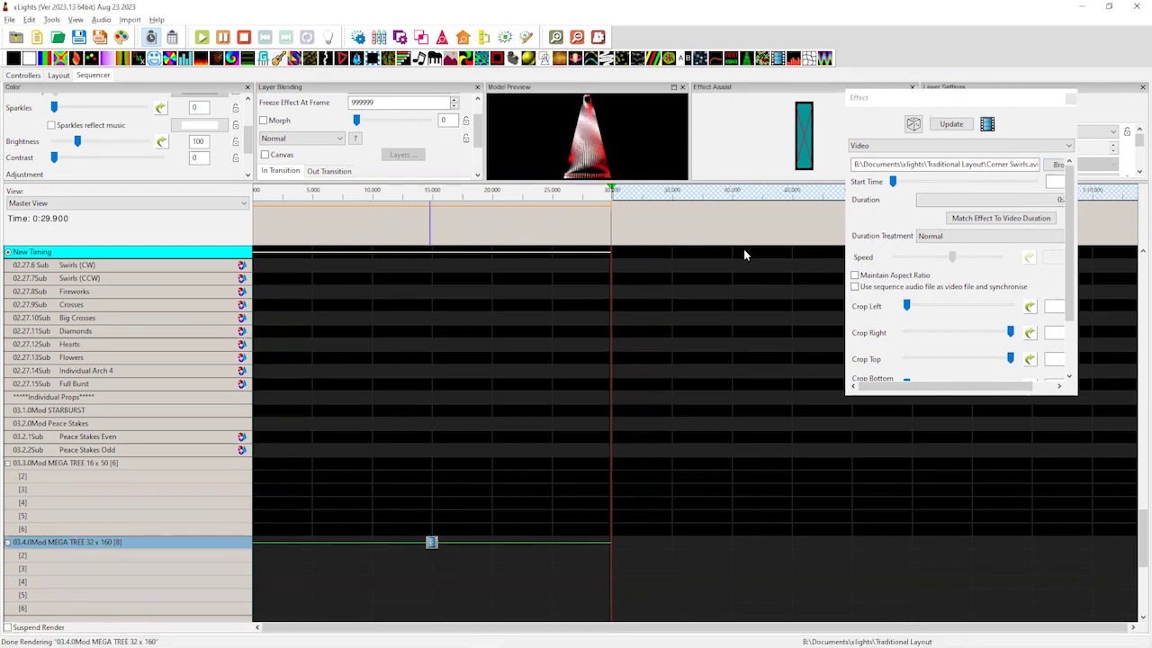
click(465, 464)
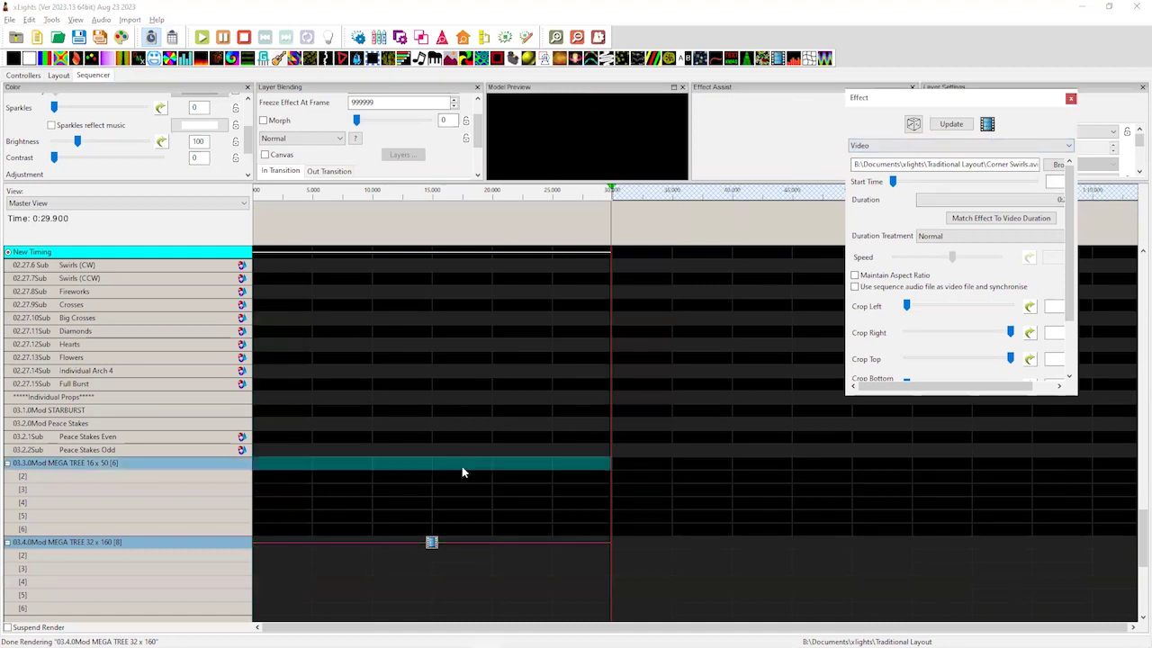
key(ctrl+v)
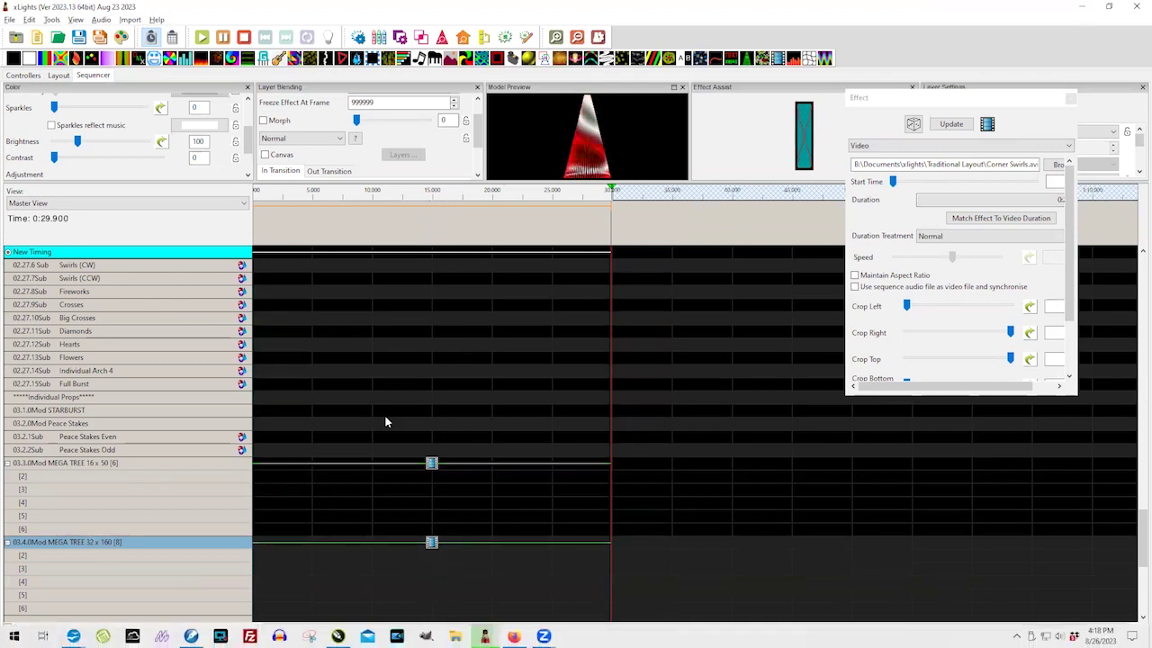
- Set the MEGA TREE 32 x 160 Video effect's blending to 2 is True Unmask and add a Spirals effect on layer 2
right_click(430, 541)
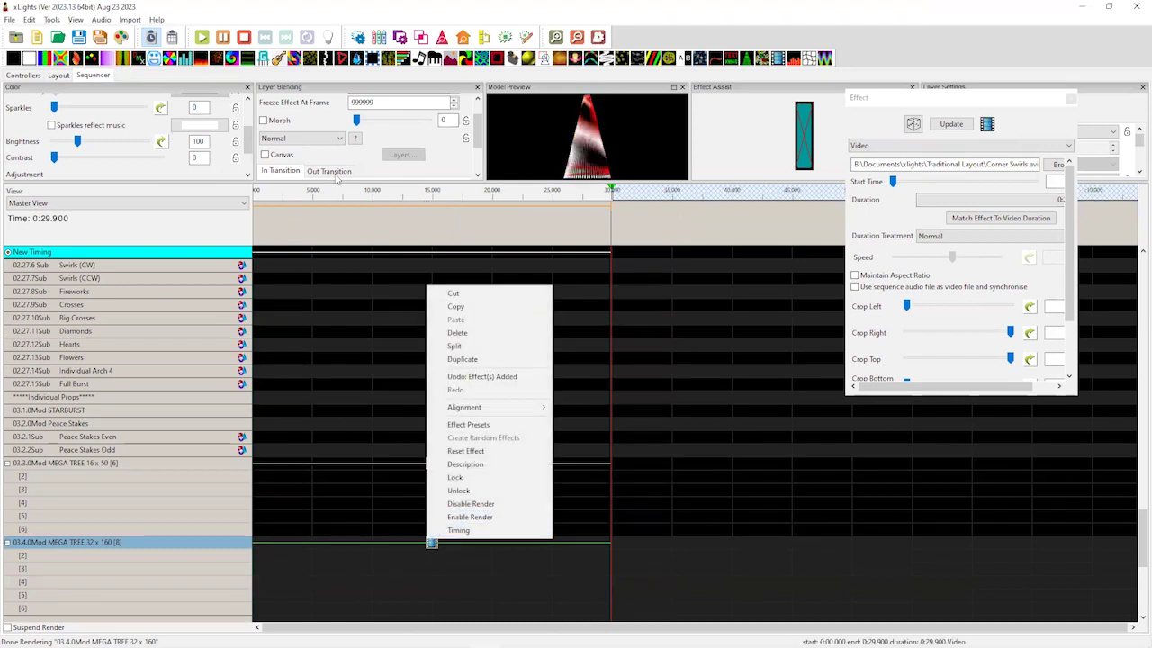
click(328, 141)
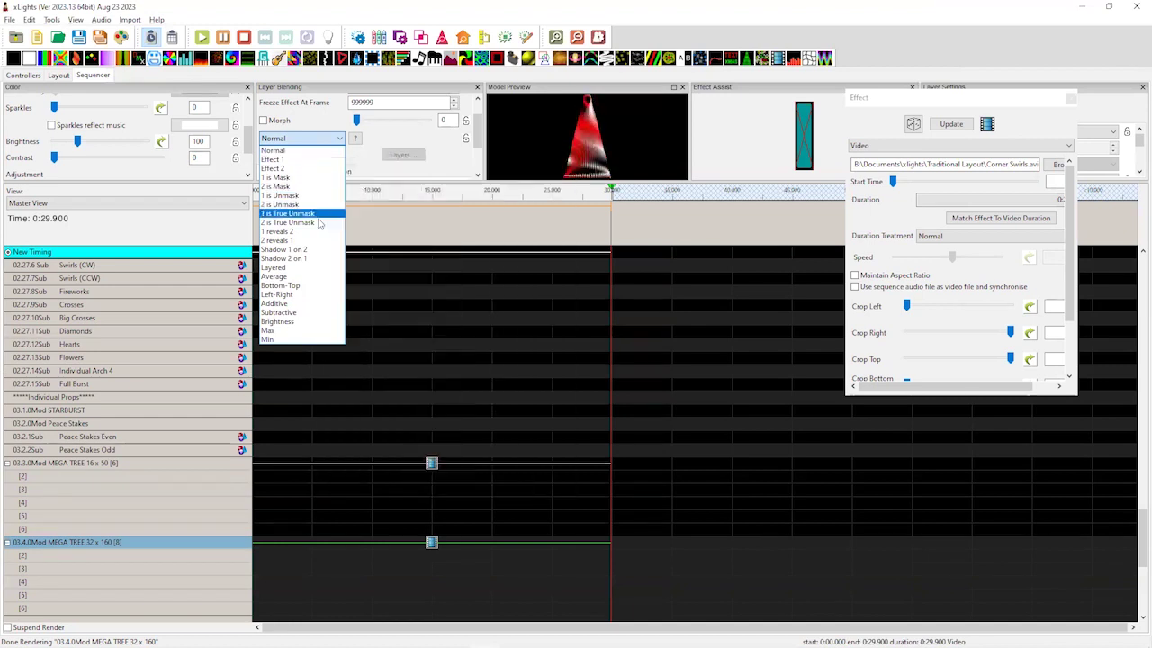
click(320, 222)
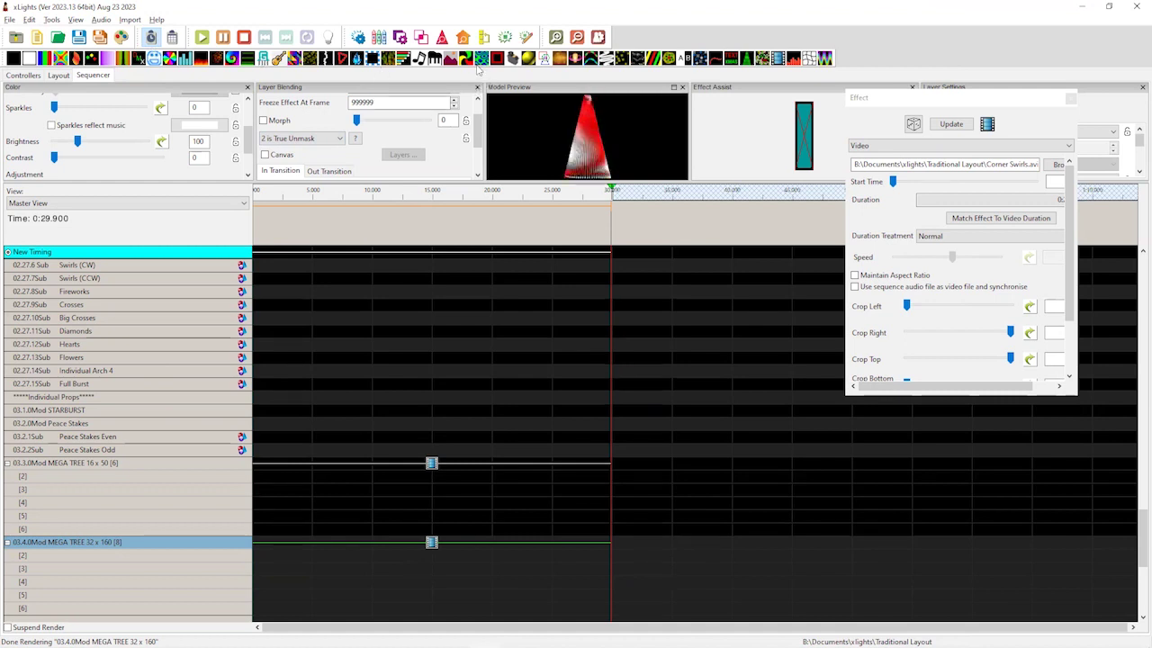
drag(652, 60, 413, 552)
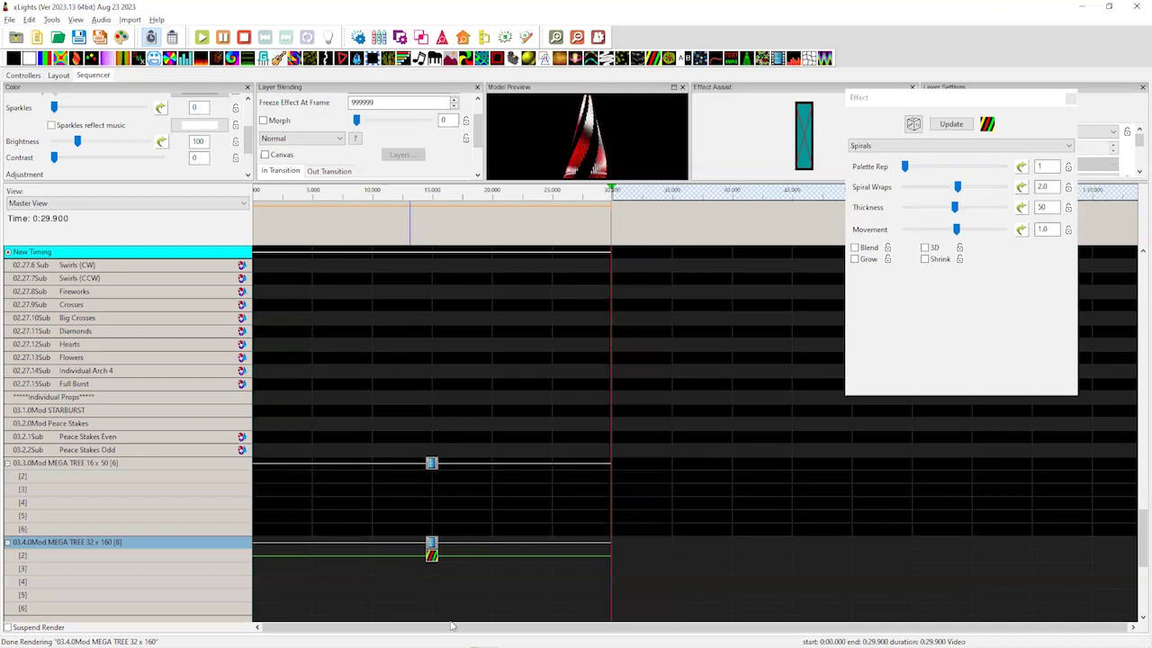
- Shorten the Spirals effect to end at about 9.4 seconds and set its thickness to 20 and movement to 15.5
drag(611, 566, 365, 580)
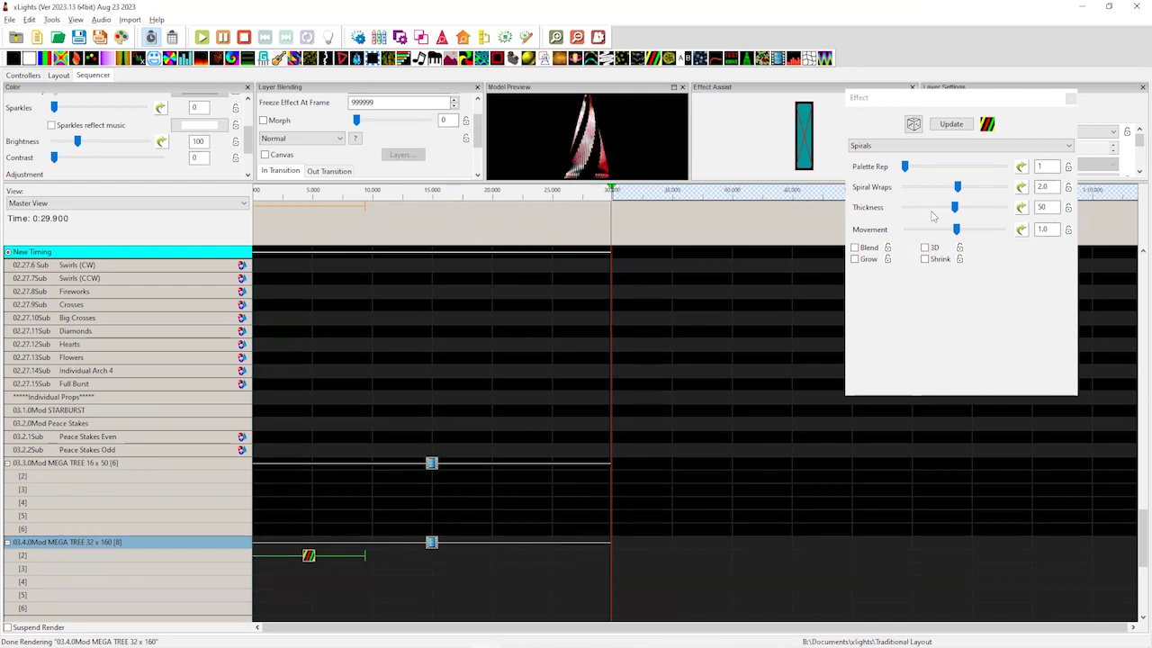
drag(954, 207, 987, 233)
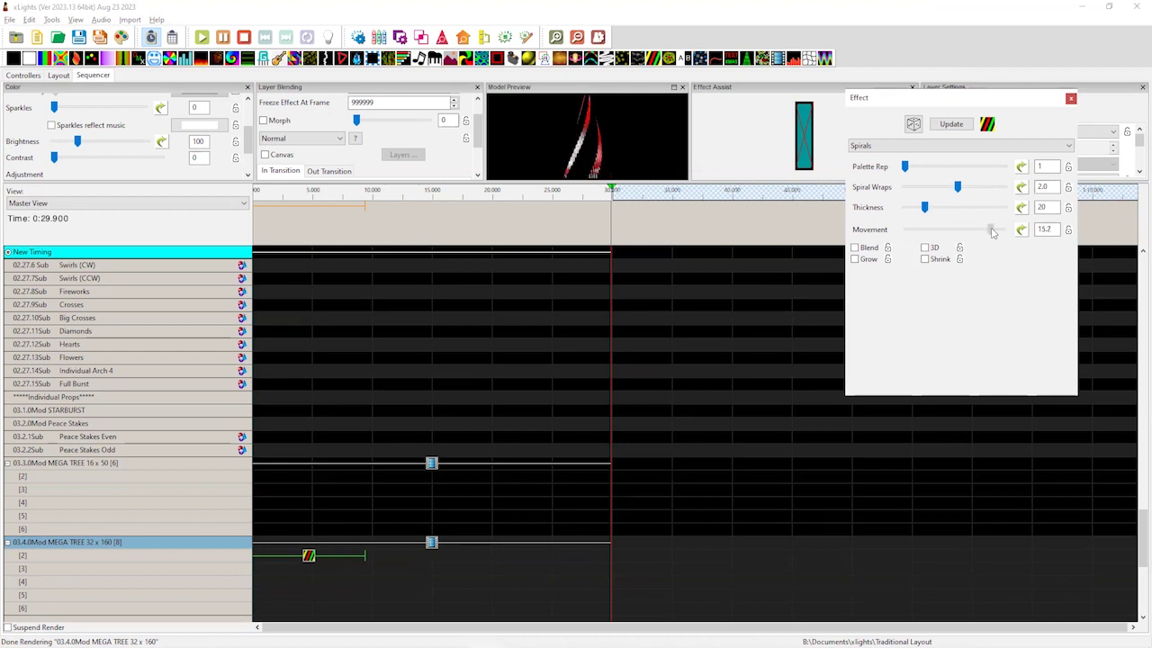
click(308, 558)
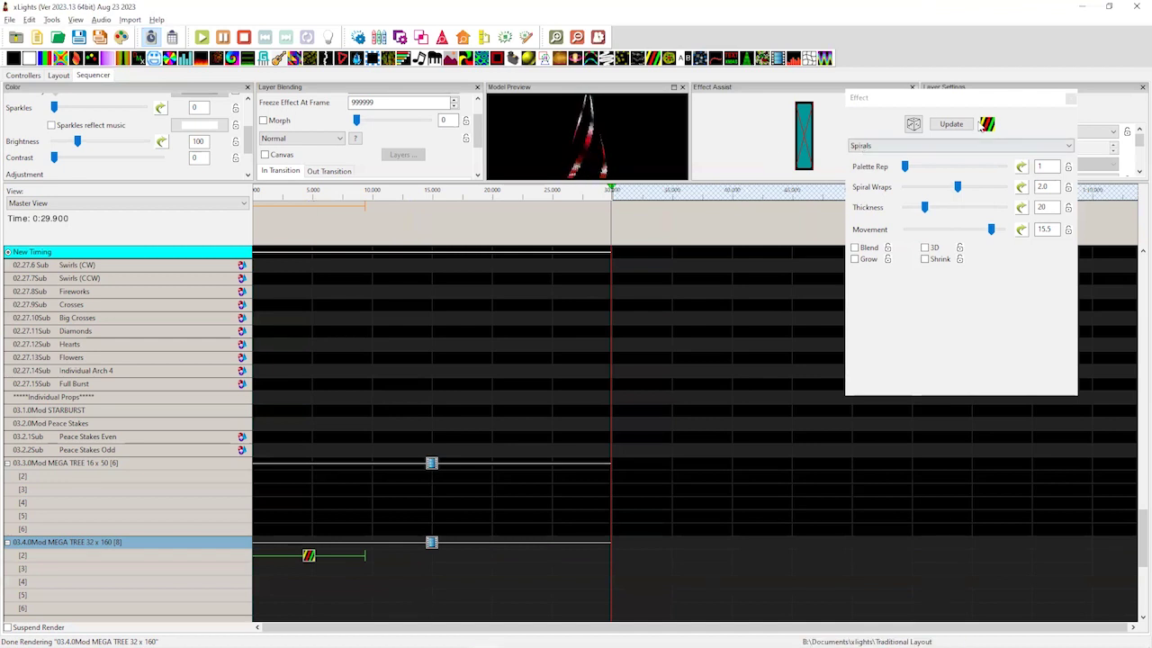
- Add a Spirals effect with the same settings on layer 3 and align both its times with the layer 2 Spirals
drag(987, 123, 440, 568)
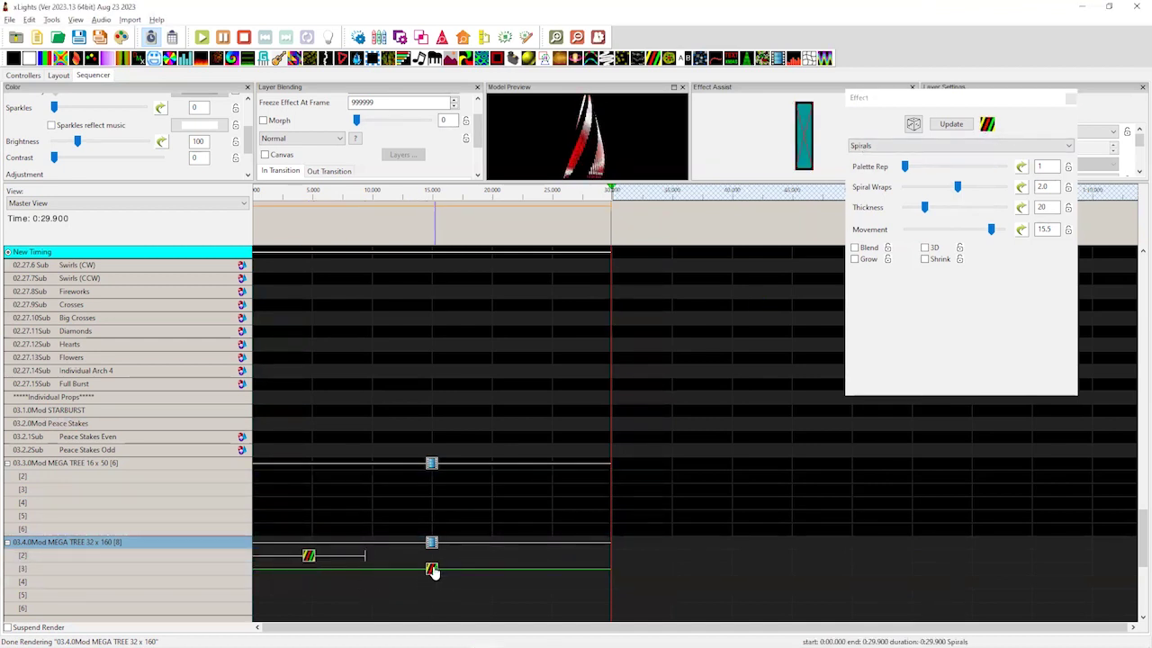
click(308, 558)
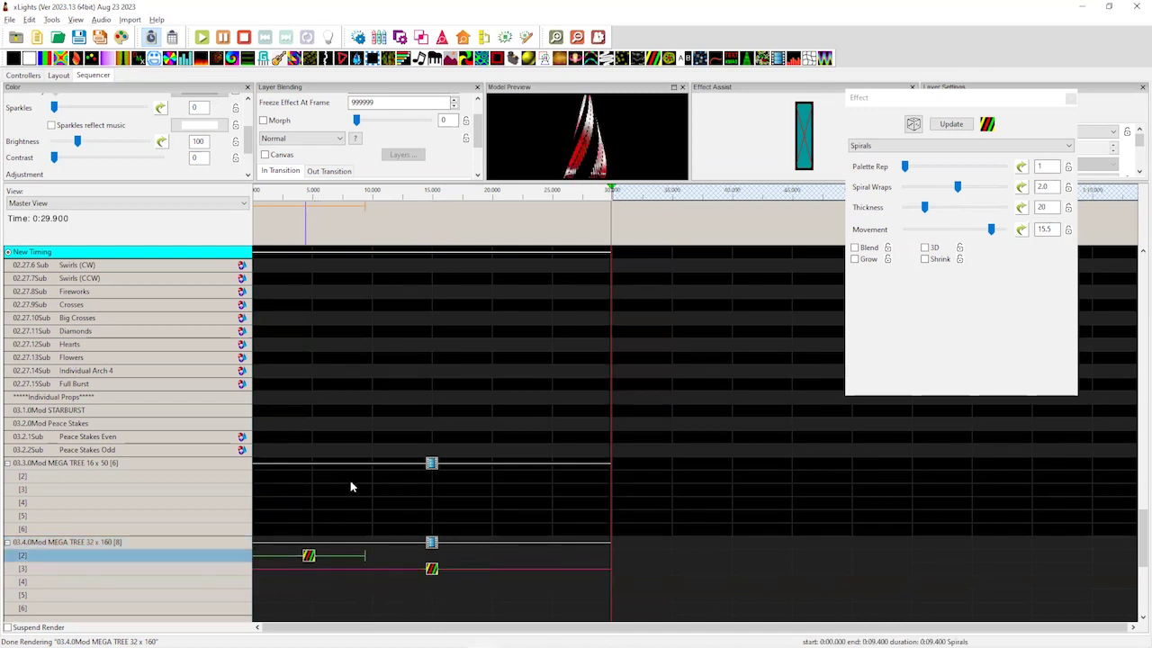
right_click(307, 559)
mouse_move(396, 425)
click(465, 454)
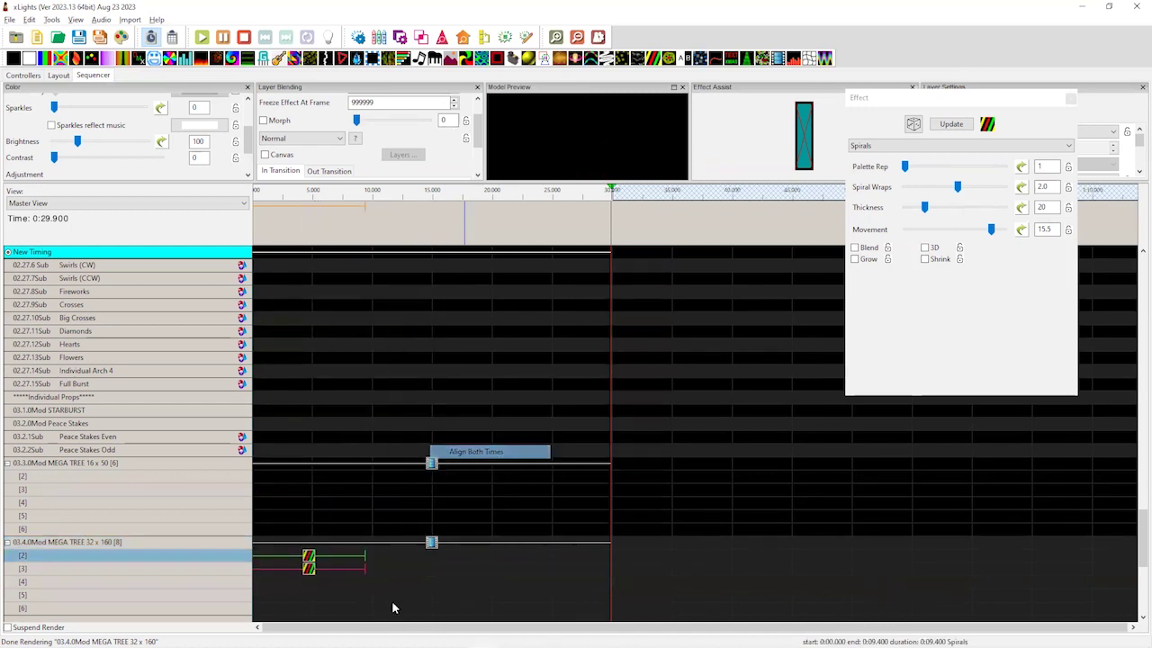
- Set the buffer transformation of the layer 3 Spirals effect to Flip Horizontal
key(Down)
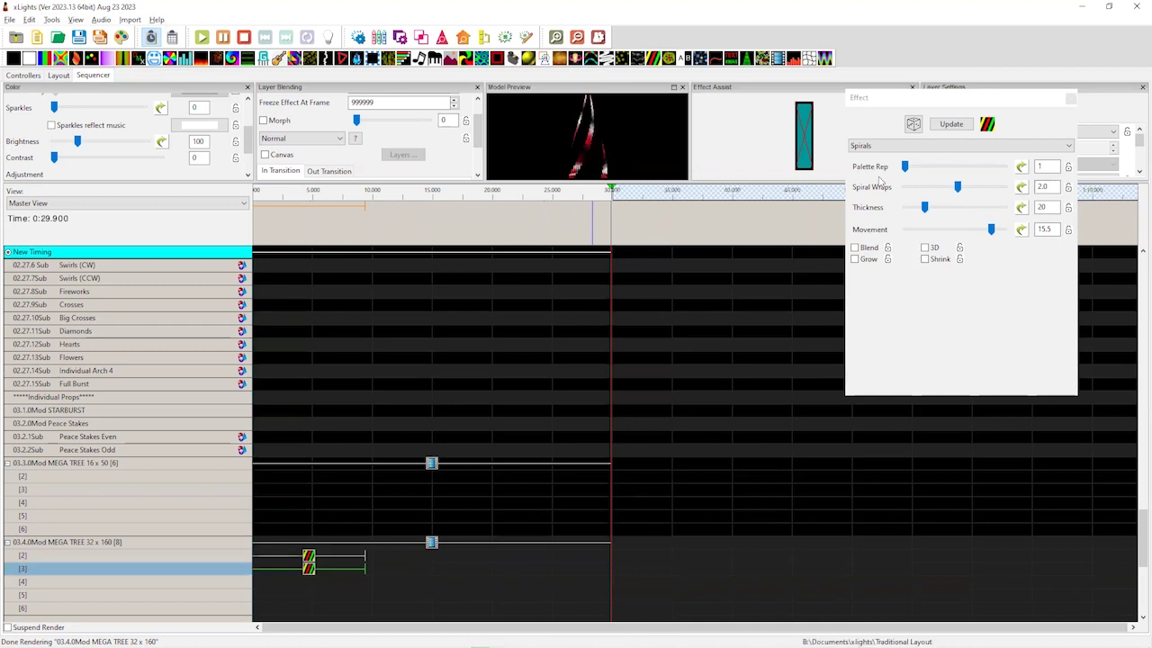
drag(901, 118, 951, 133)
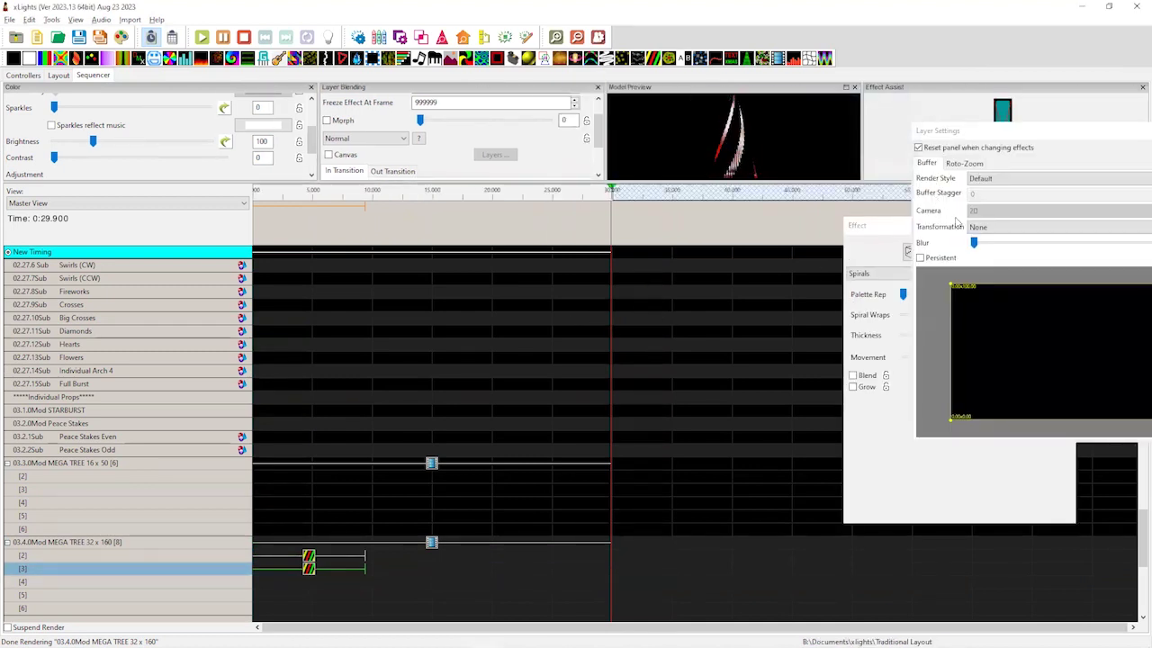
click(985, 230)
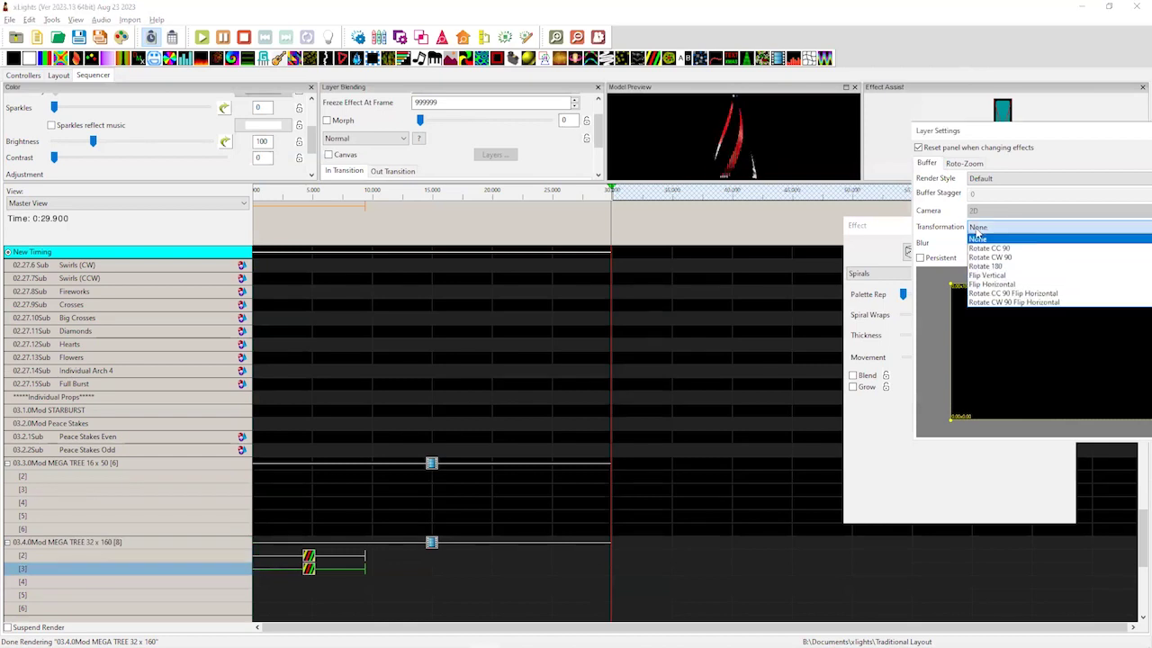
click(994, 284)
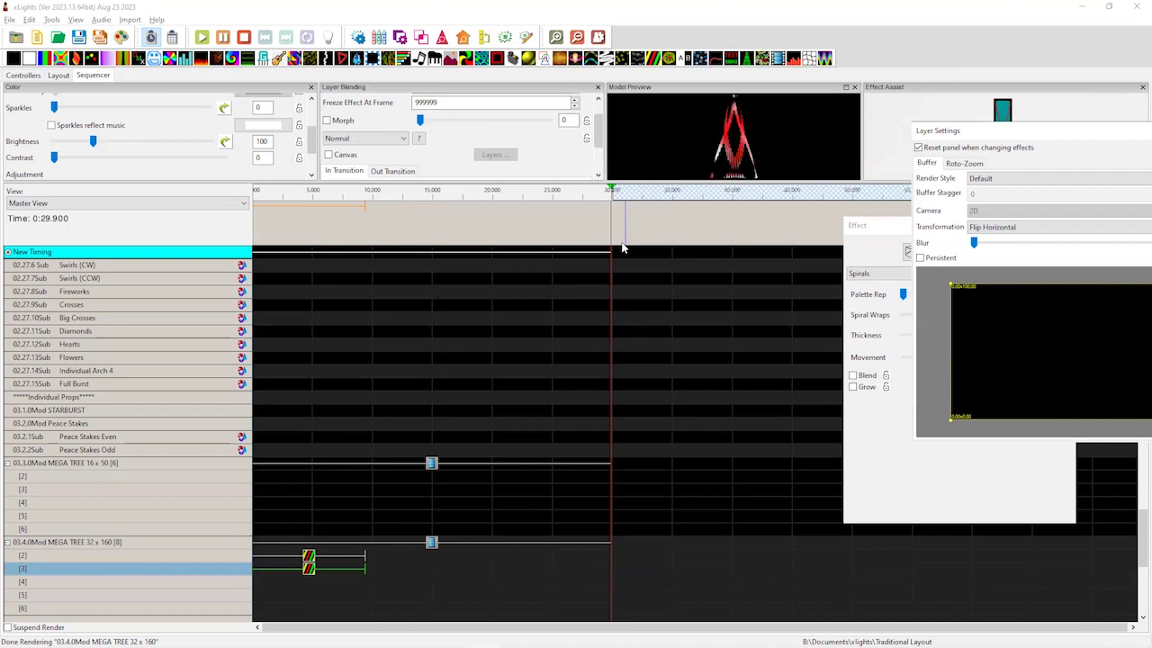
click(308, 557)
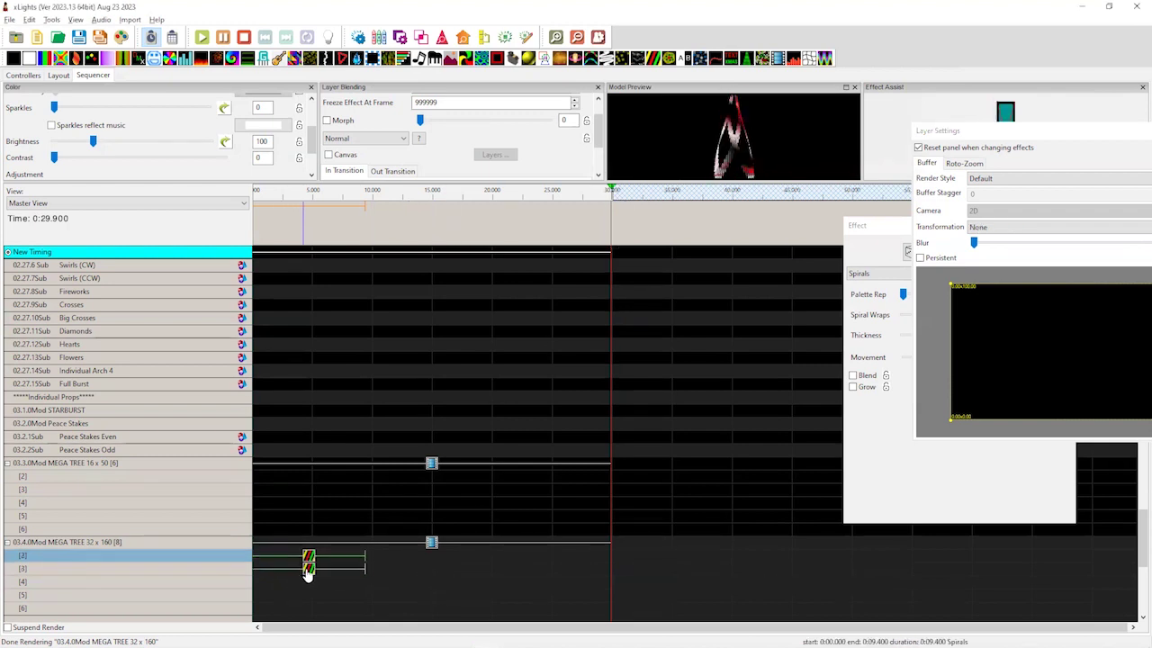
click(307, 567)
right_click(306, 569)
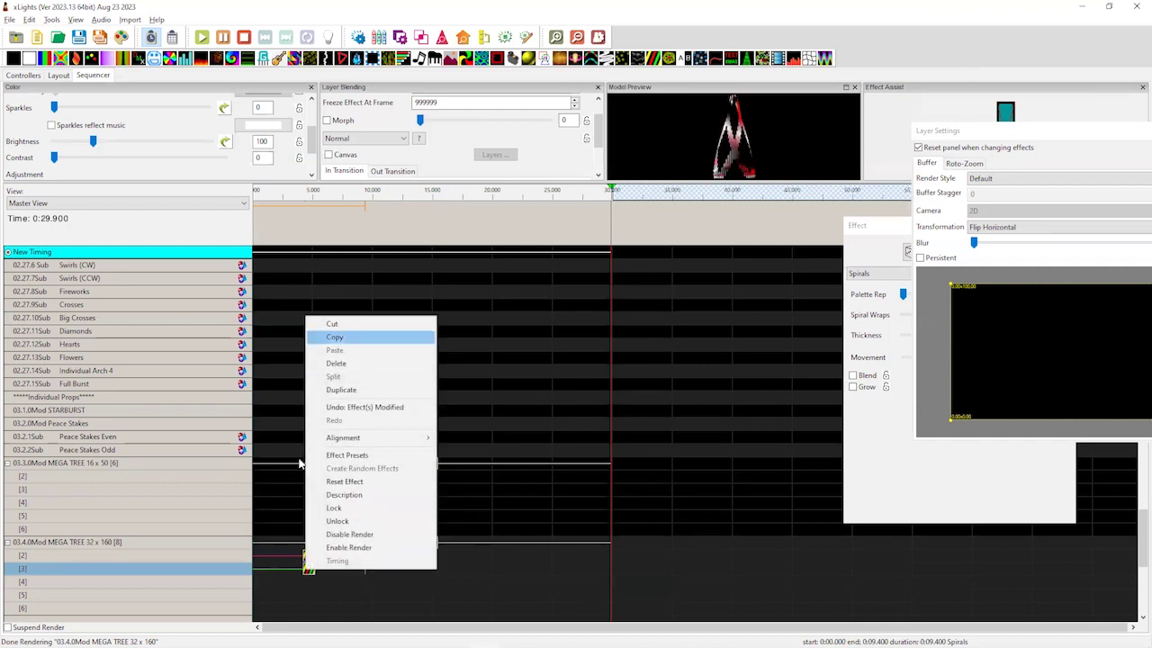
click(331, 334)
click(277, 478)
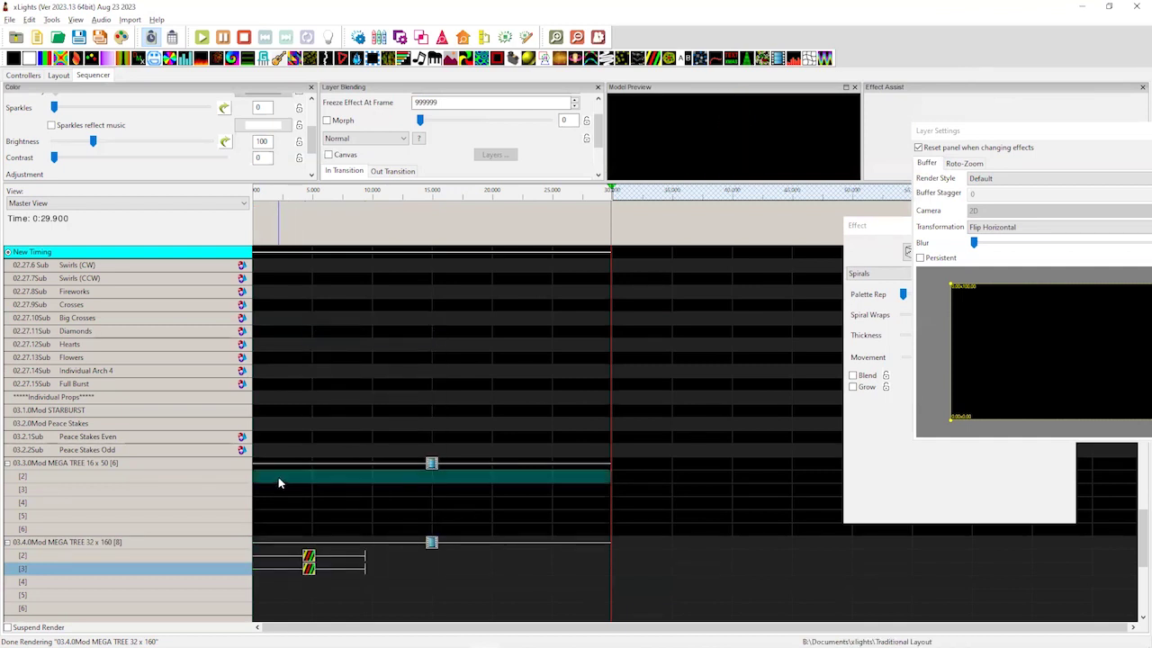
- Copy both MEGA TREE 32 x 160 Spirals effects onto layers 2 and 3 of MEGA TREE 16 x 50, starting at the beginning of the timeline
click(308, 560)
click(309, 569)
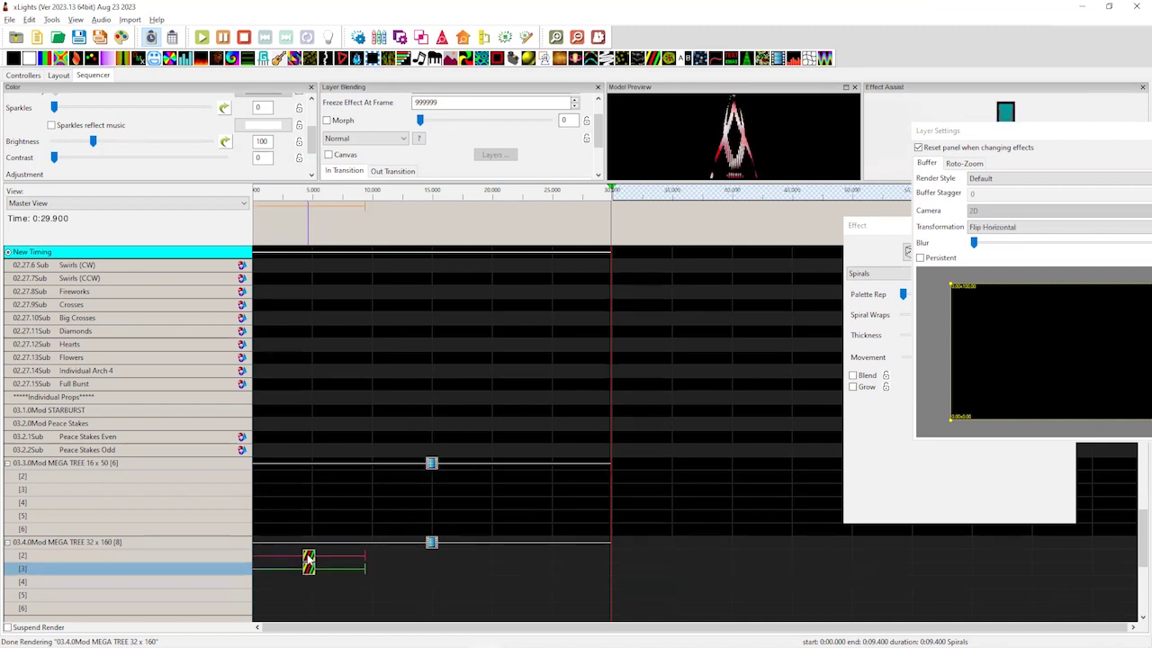
right_click(308, 568)
click(360, 334)
click(285, 479)
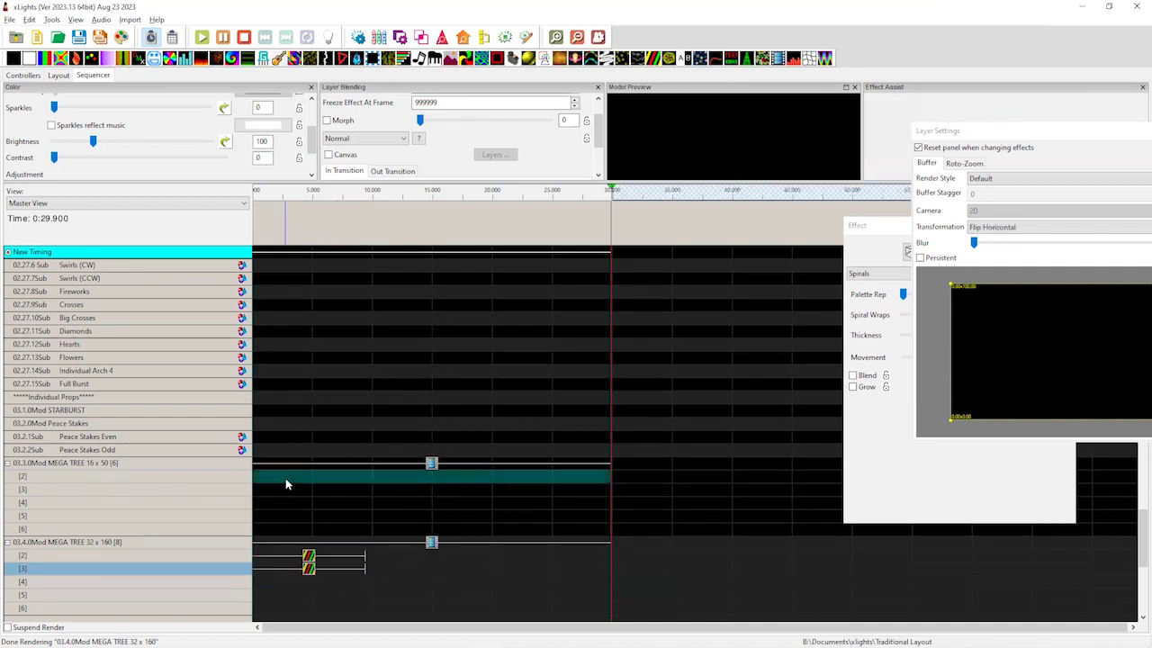
key(ctrl+v)
click(310, 478)
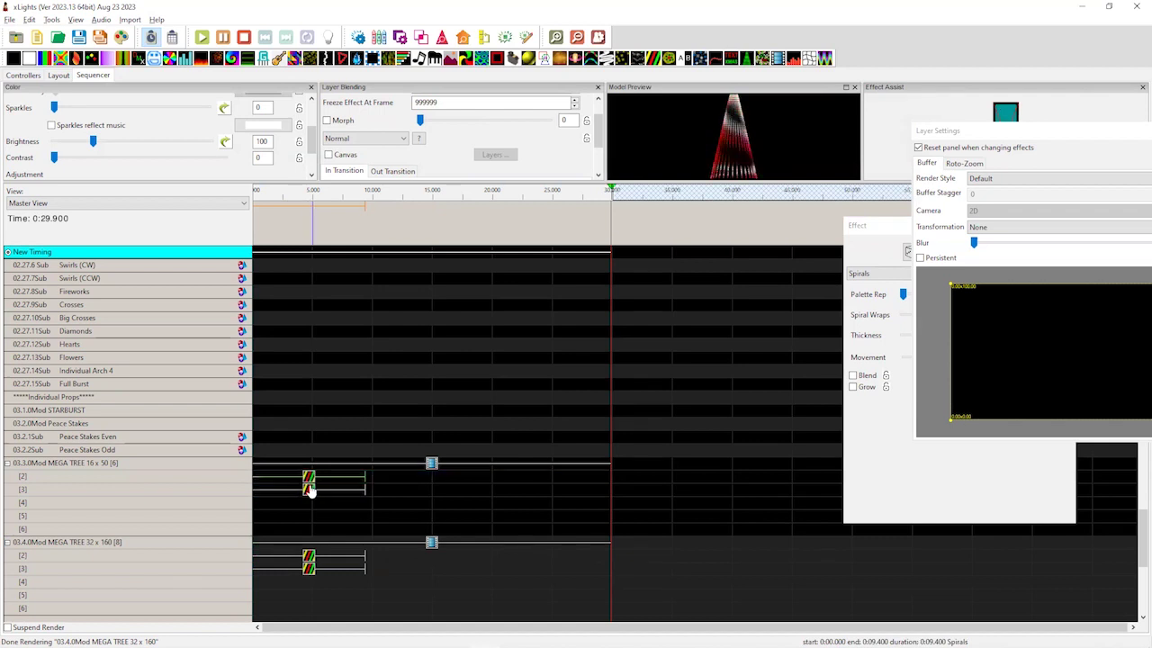
- Set the layer blending of the MEGA TREE 16 x 50 Video effect to 2 is True Unmask
click(432, 464)
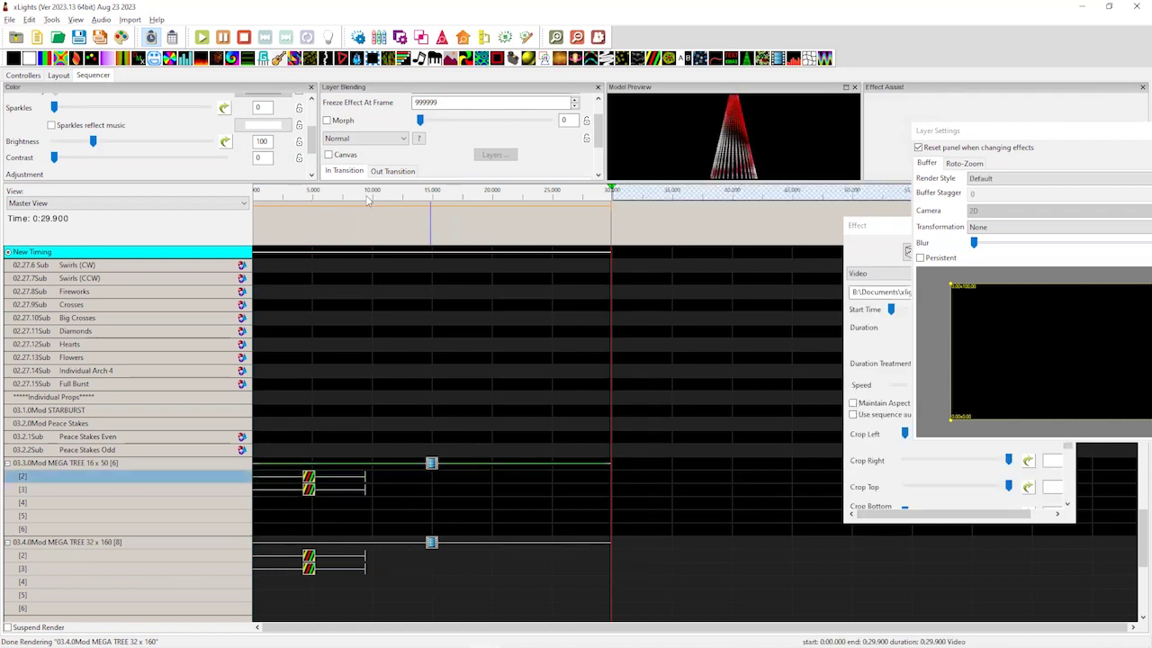
click(358, 138)
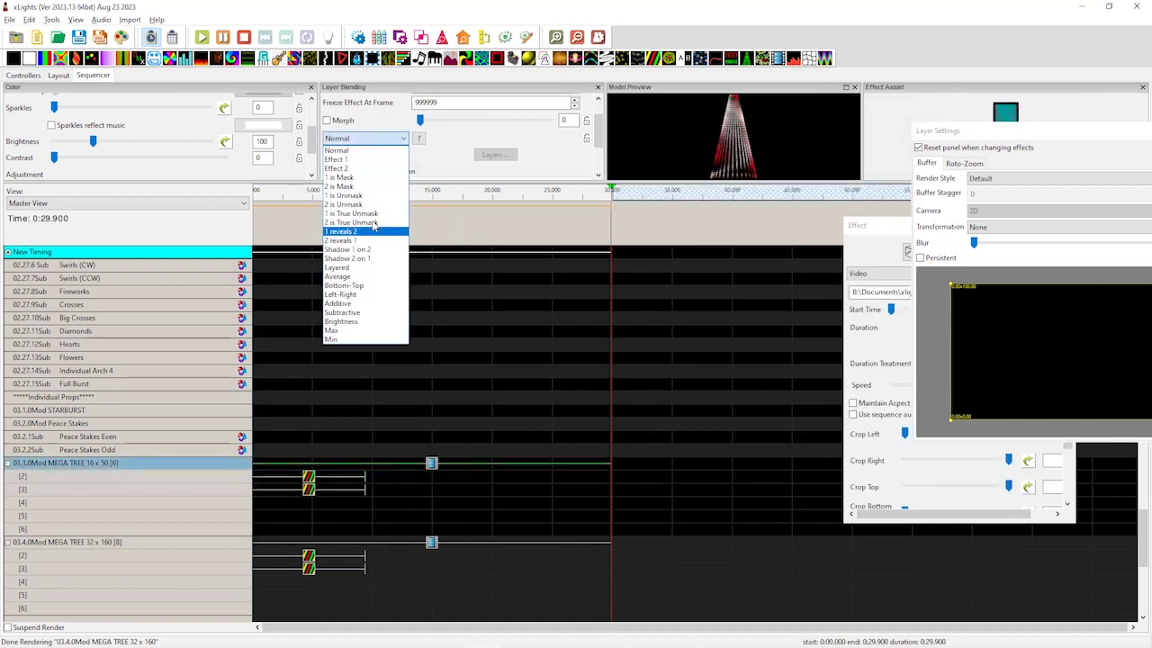
click(355, 222)
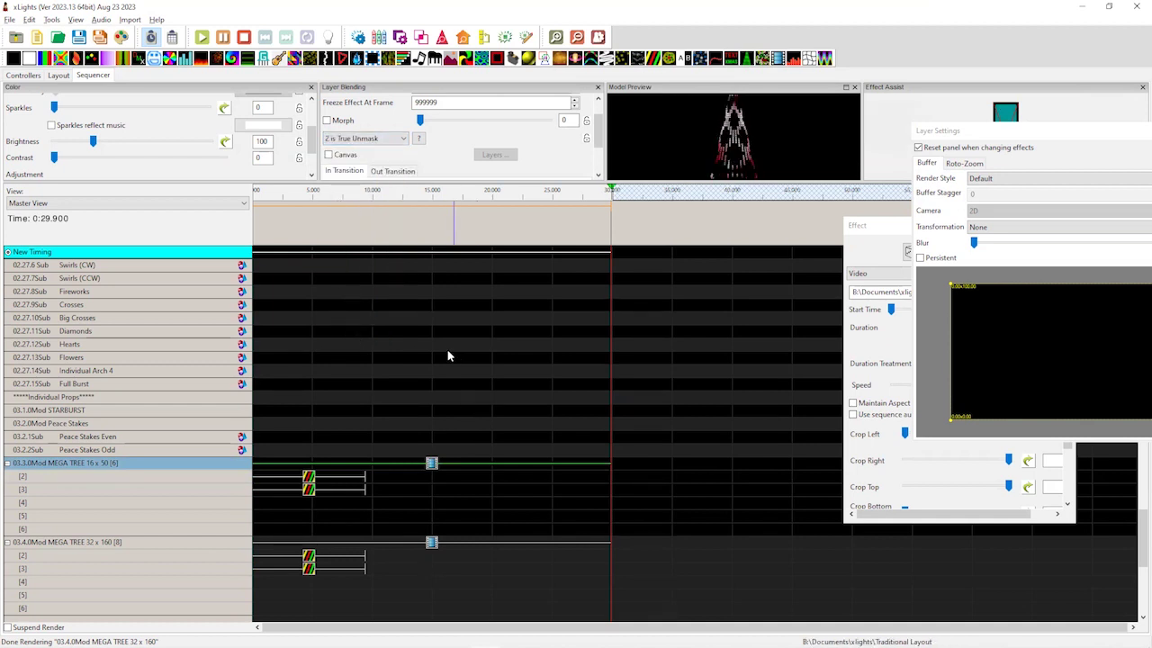
- Set Spiral Wraps to 1 for the Spirals effects on layers 2 and 3 of MEGA TREE 16 x 50
click(309, 476)
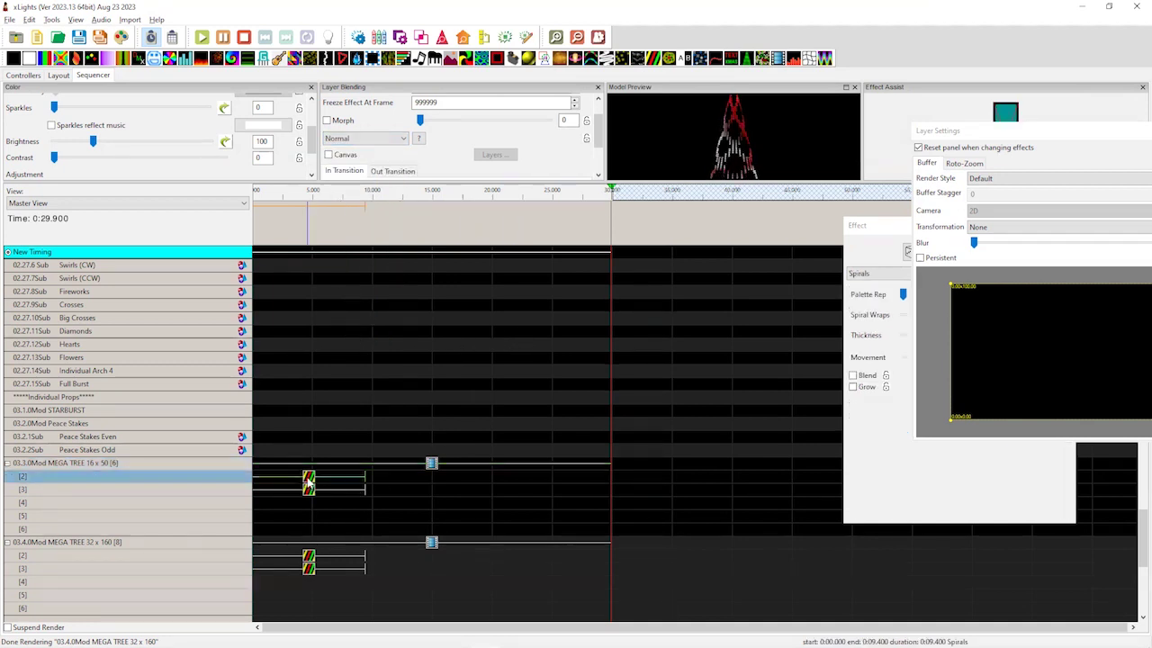
click(862, 227)
drag(609, 228, 601, 227)
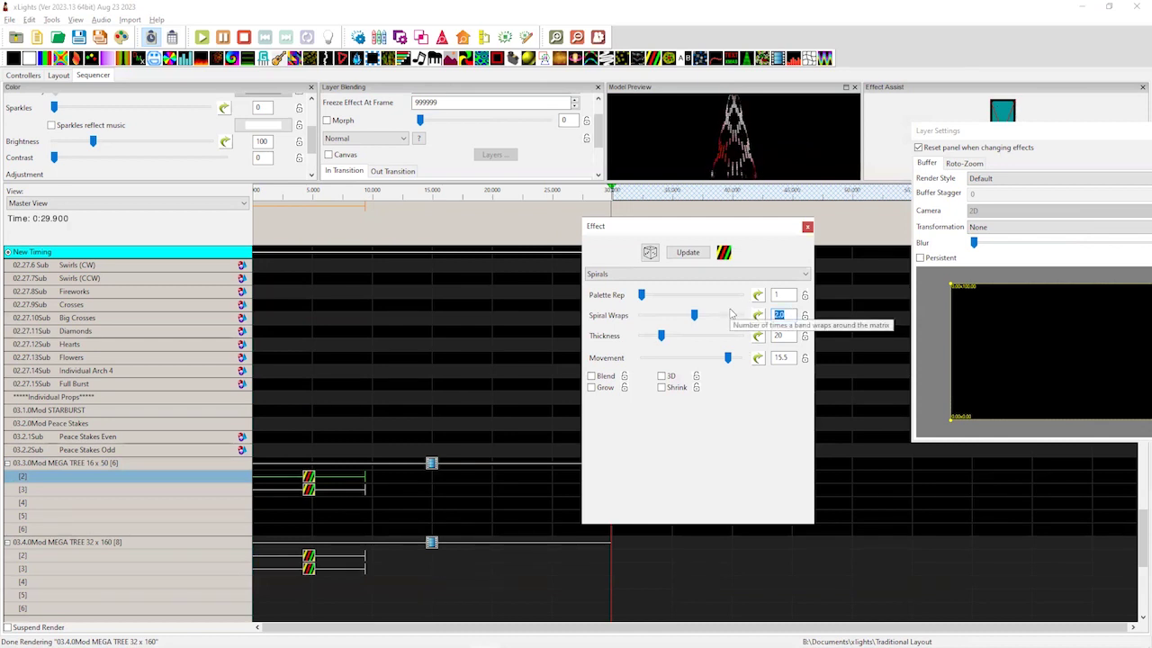
click(310, 489)
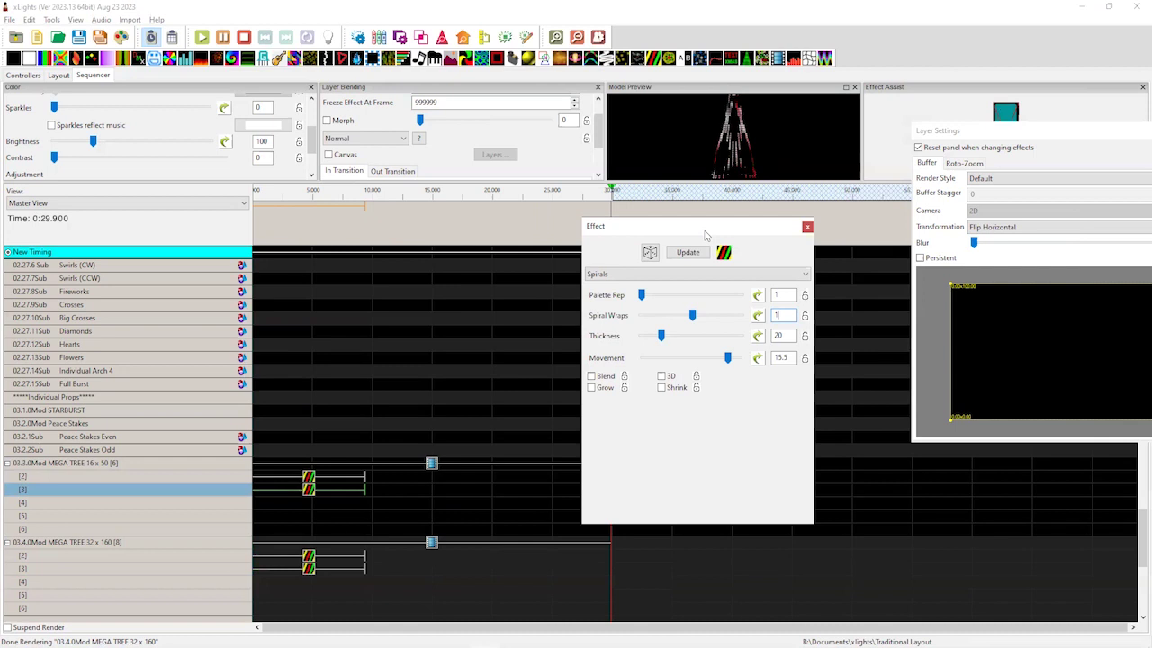
double_click(648, 226)
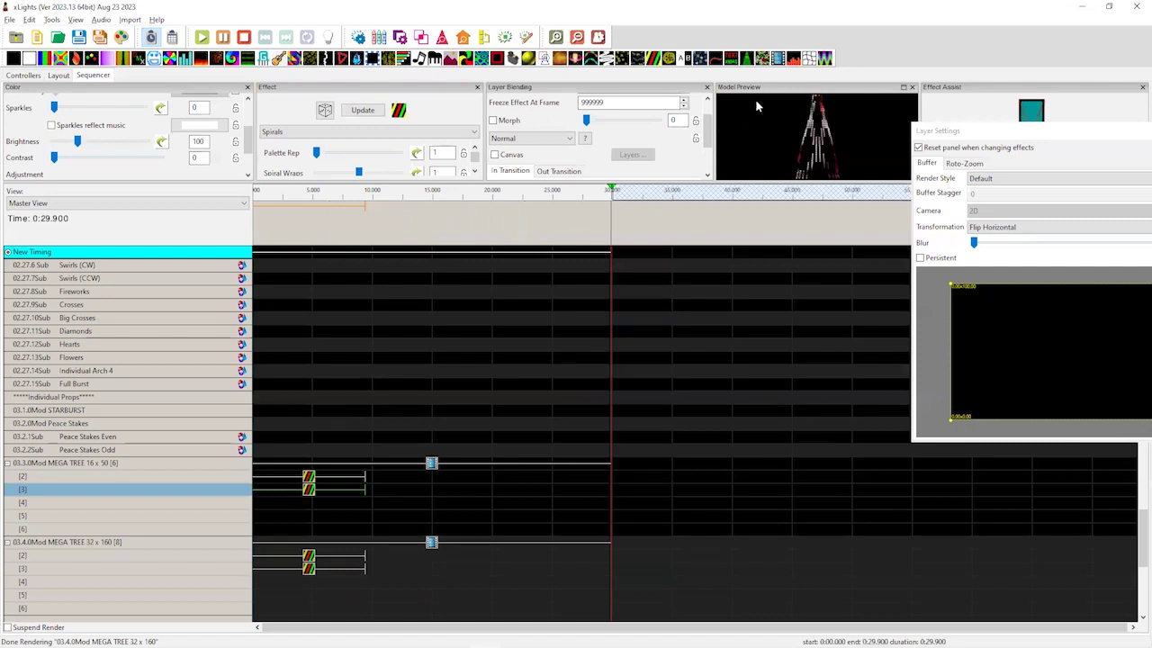
- Add a Wave effect after the Spirals on layer 2 of MEGA TREE 32 x 160 and set its transformation to Rotate CC 90
drag(824, 57, 477, 558)
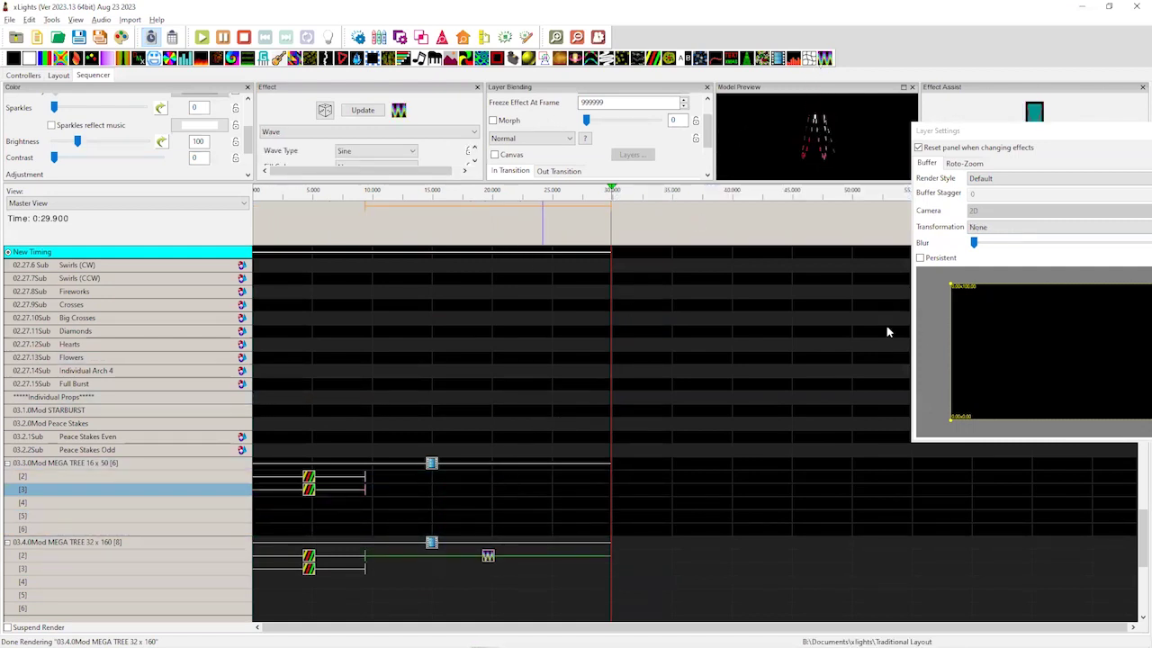
click(996, 231)
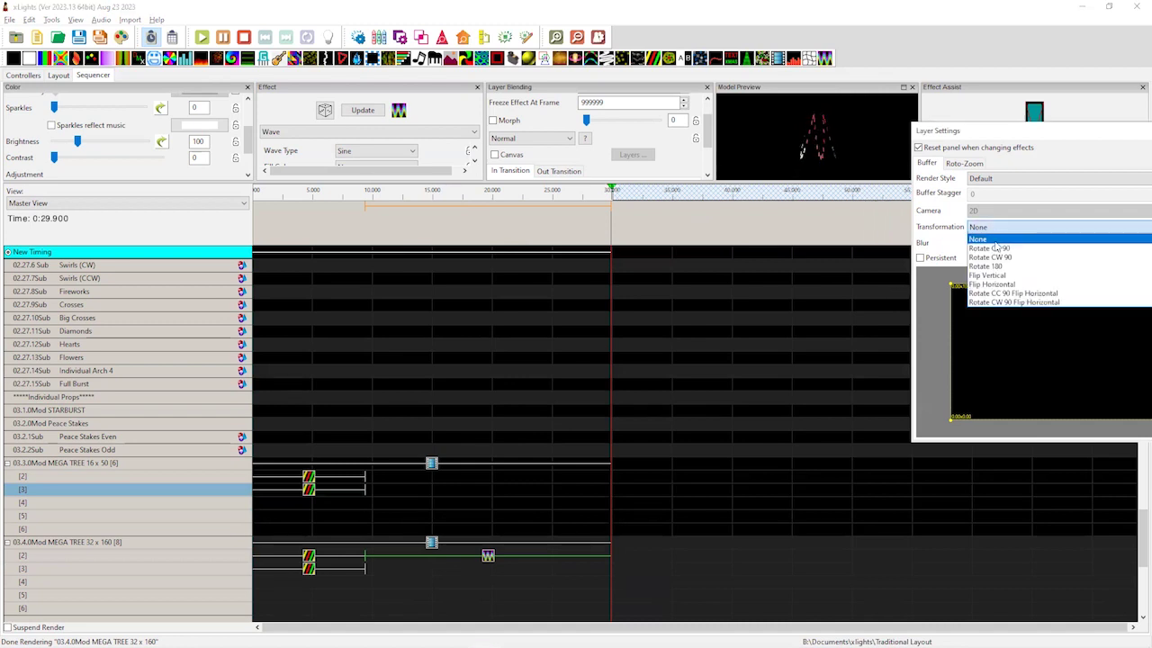
click(999, 246)
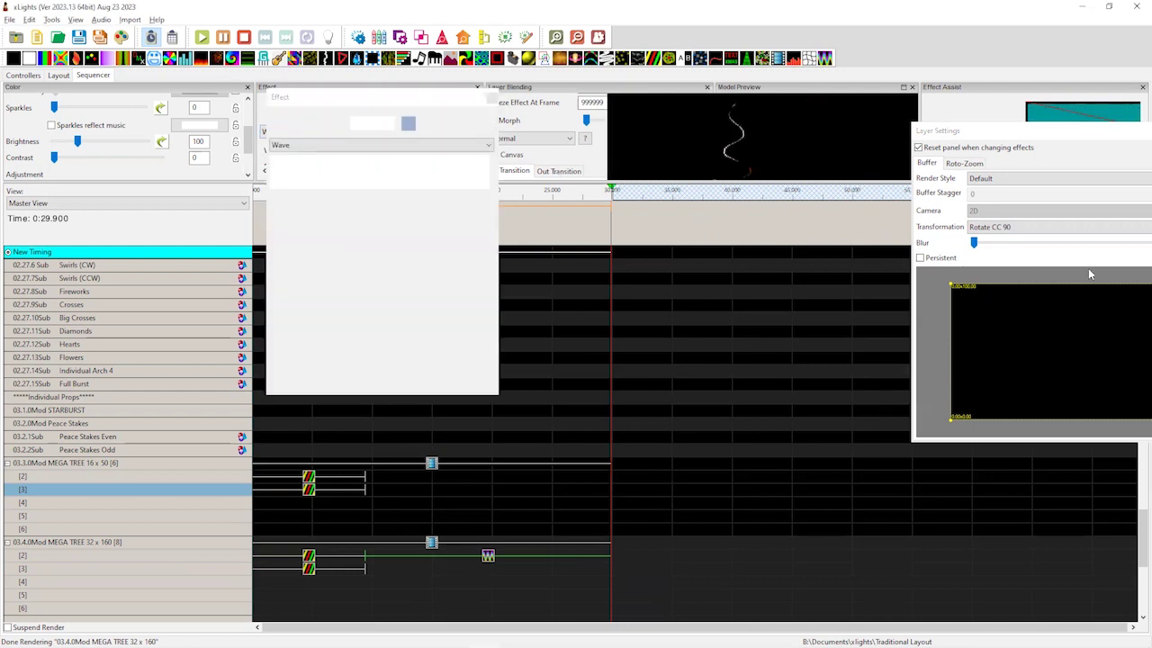
- Set the layer 2 Wave's number of waves to 254, thickness to 25 and scale height to 100
drag(1123, 279, 907, 394)
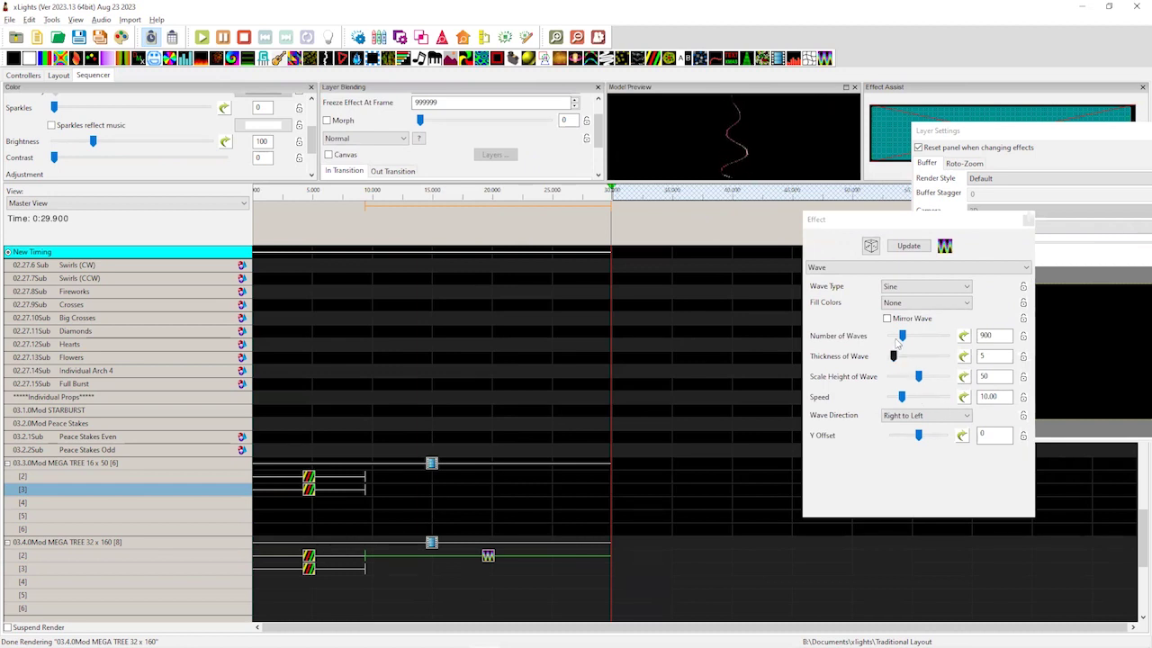
drag(901, 336, 891, 340)
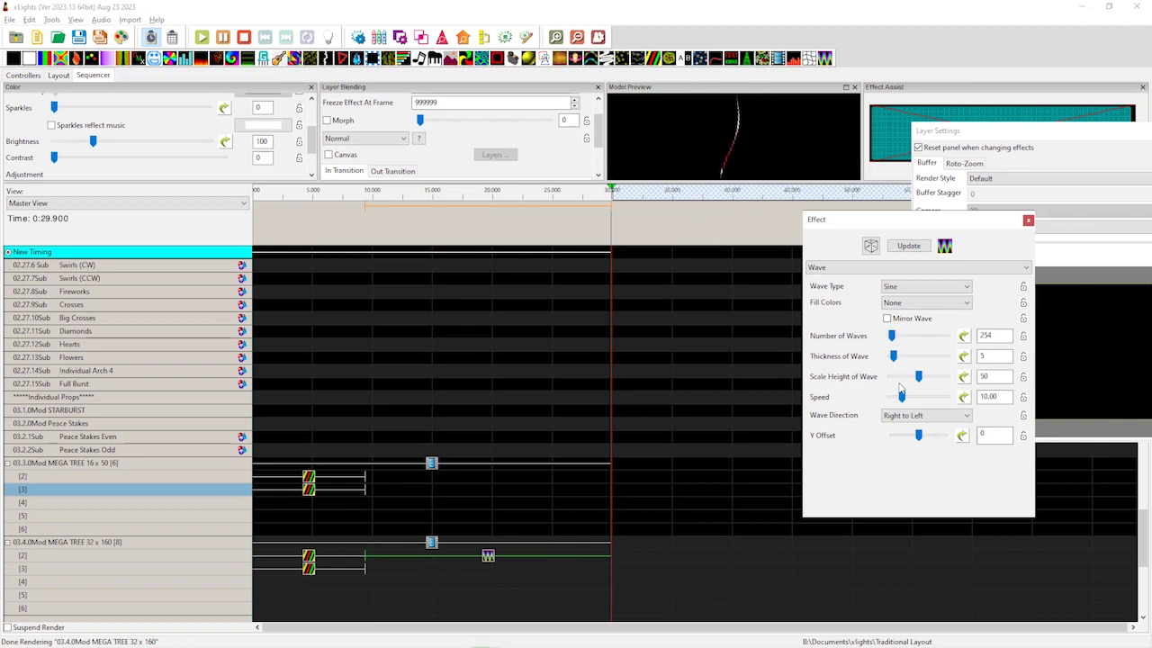
drag(921, 378, 903, 362)
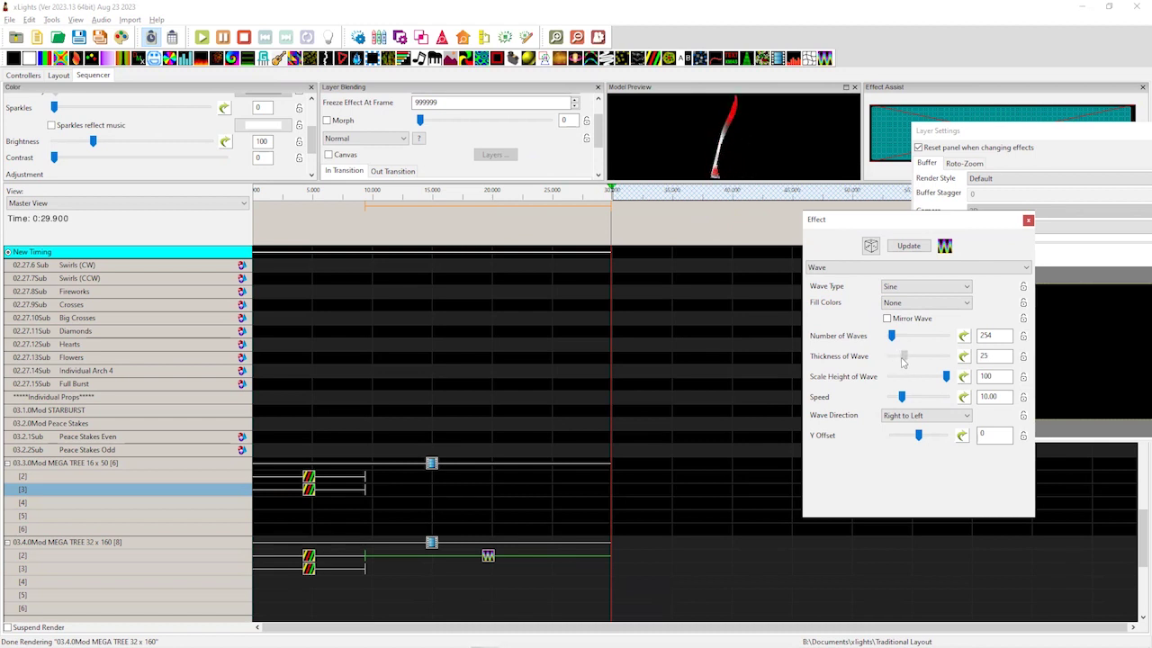
- Copy the Wave effect to layer 3 directly below it and set the copy's Y offset to -120
right_click(491, 558)
click(397, 572)
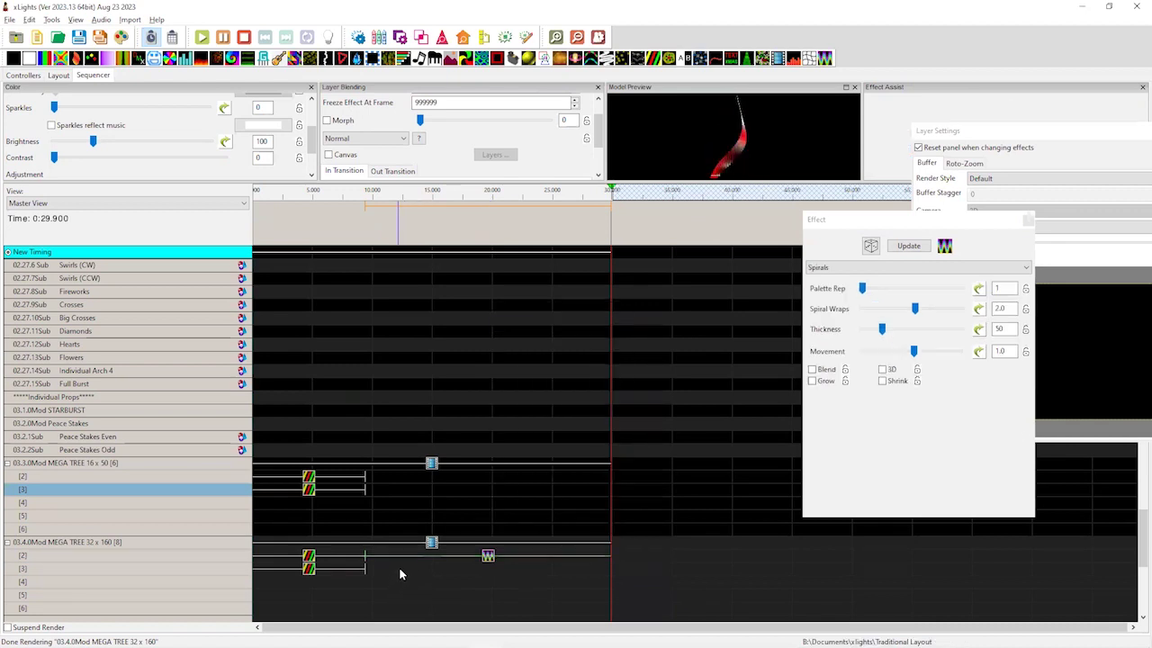
right_click(398, 568)
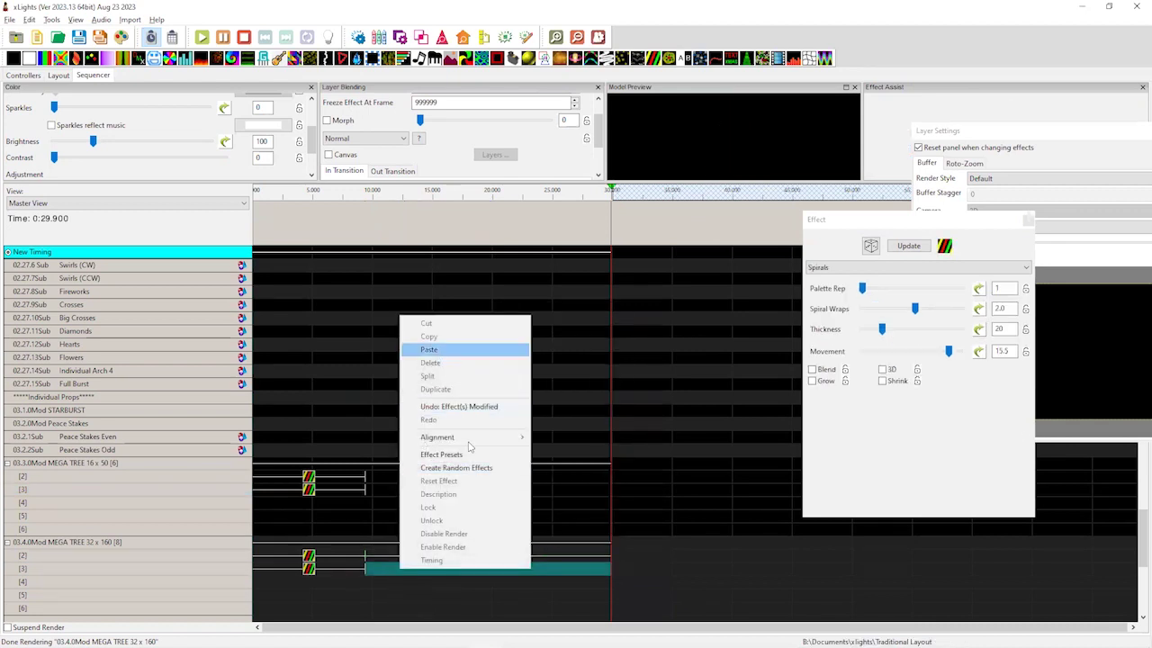
click(429, 349)
double_click(990, 433)
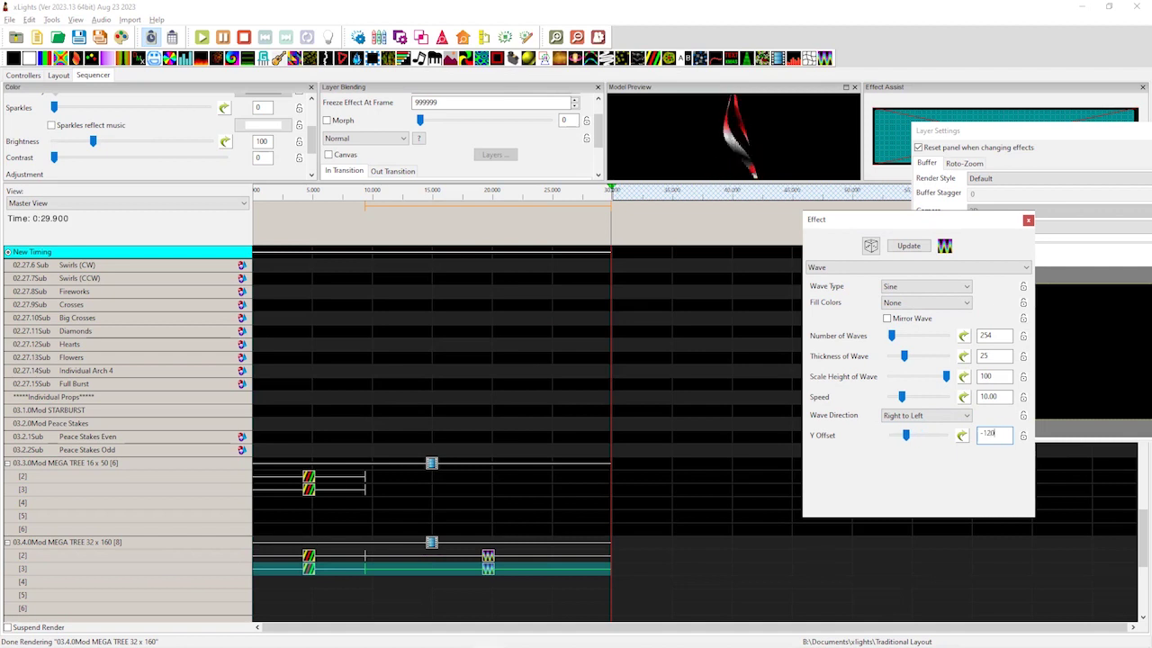
- Duplicate the layer 3 Wave on layer 4 with both times aligned to it, and set the layer 3 Wave's Y offset to 120
click(488, 574)
drag(937, 260, 428, 585)
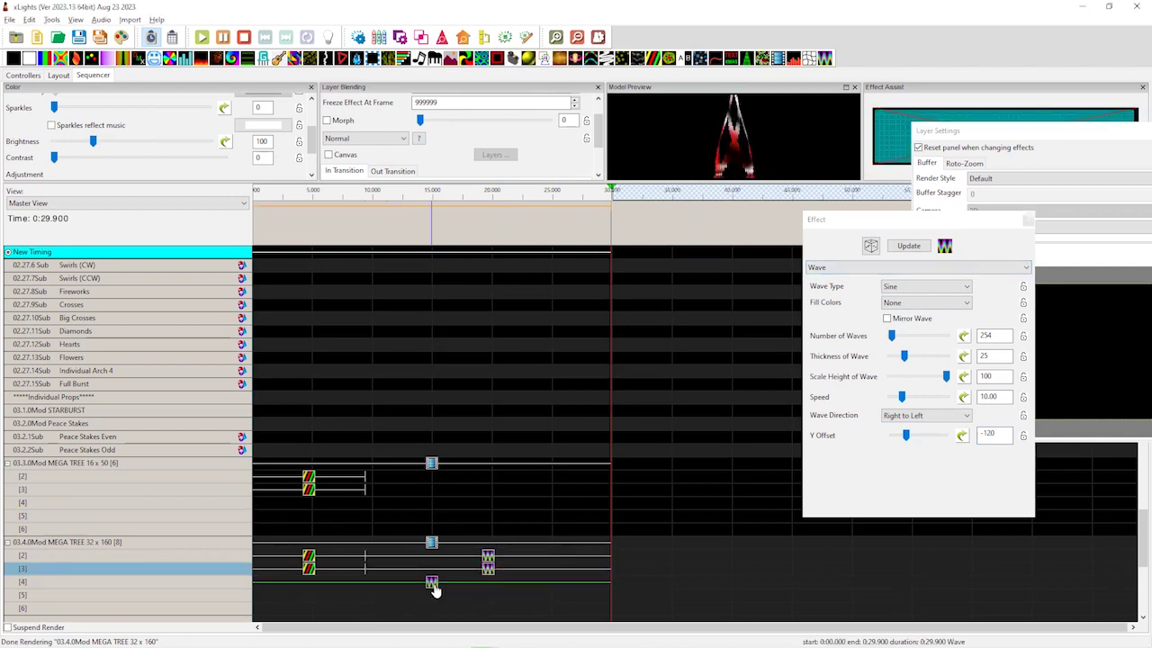
right_click(488, 565)
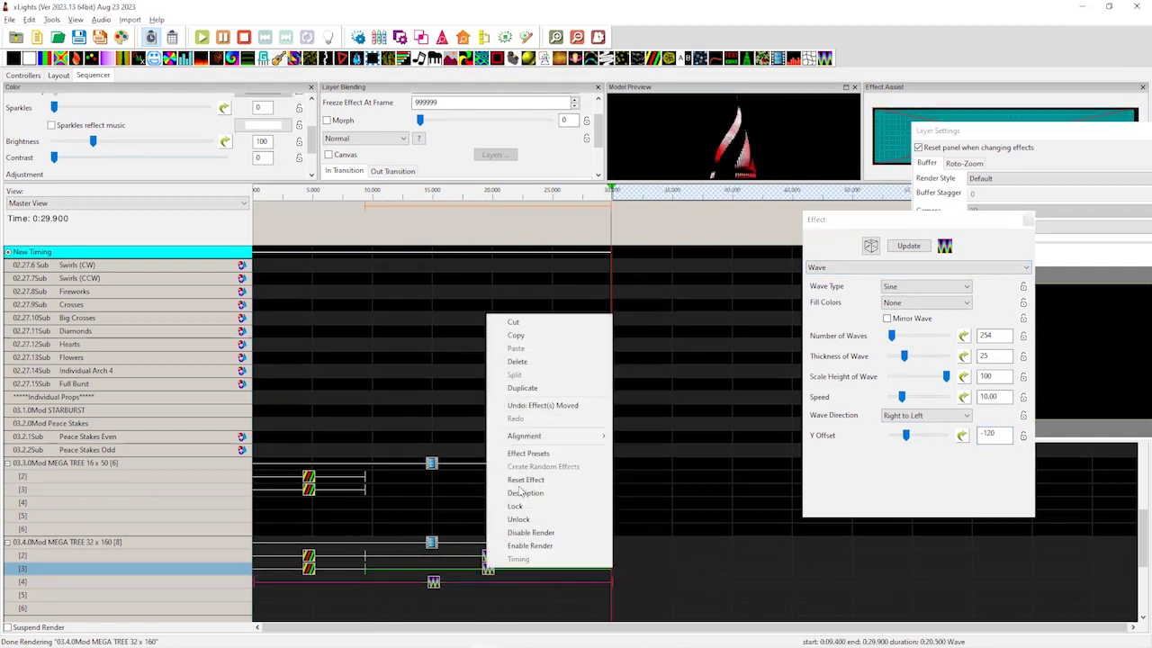
mouse_move(594, 438)
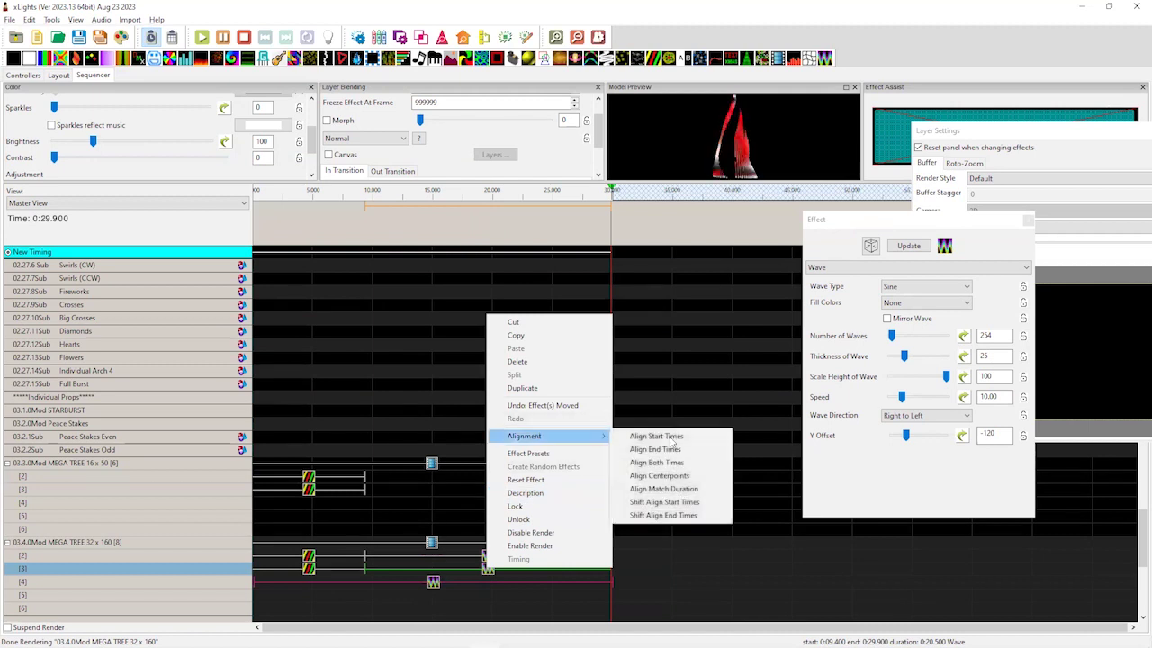
click(670, 462)
click(983, 433)
key(BackSpace)
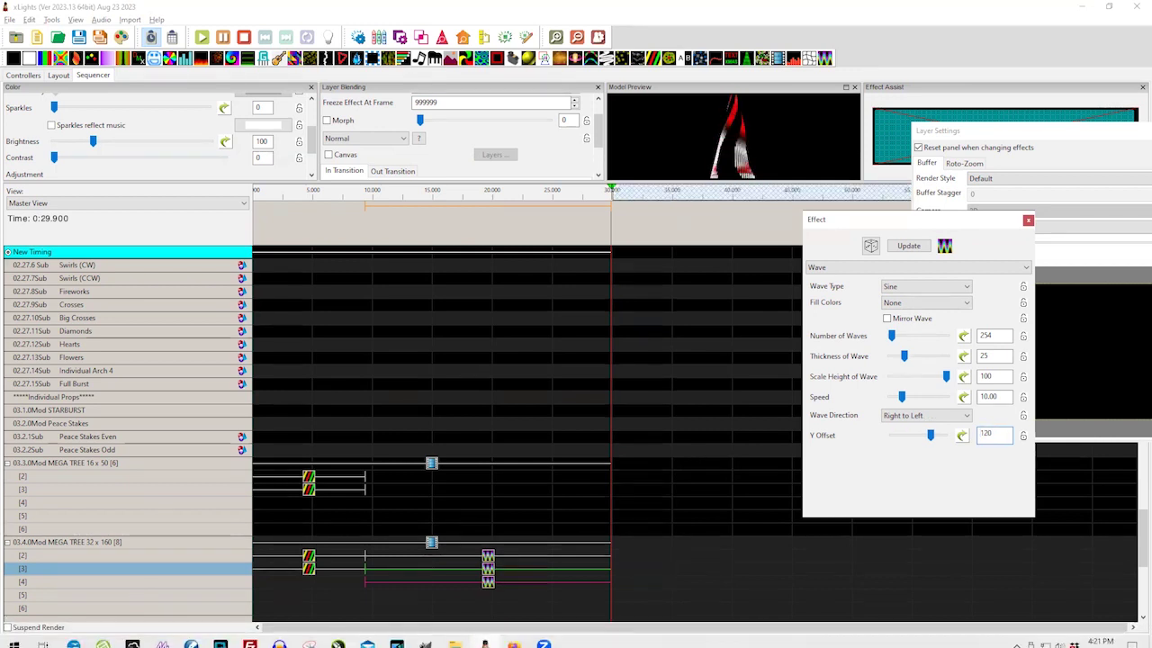
- Copy the three MEGA TREE 32 x 160 Wave effects onto layers 2 to 4 of MEGA TREE 16 x 50, after the Spirals
click(486, 556)
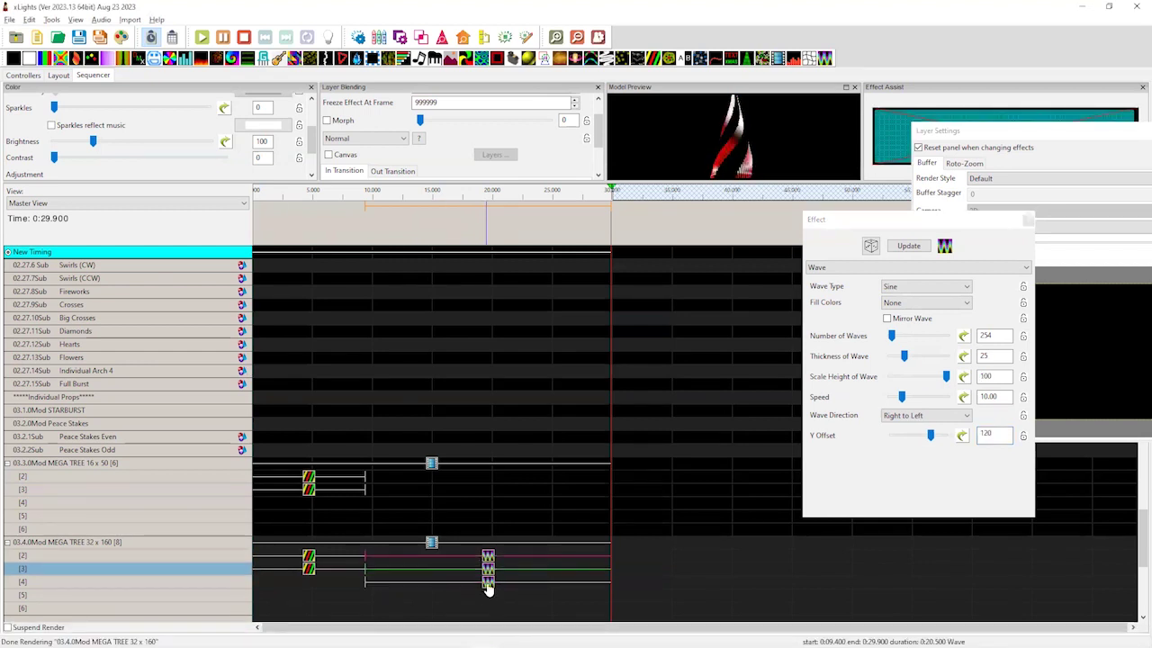
click(487, 581)
right_click(487, 583)
click(388, 475)
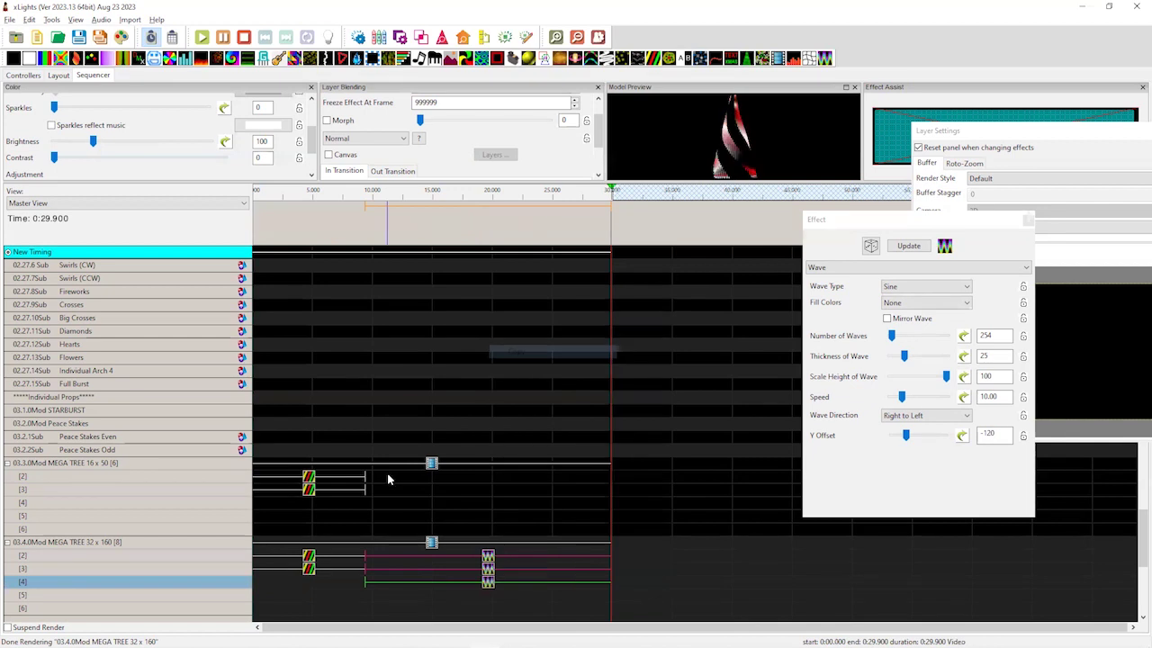
click(389, 474)
right_click(389, 474)
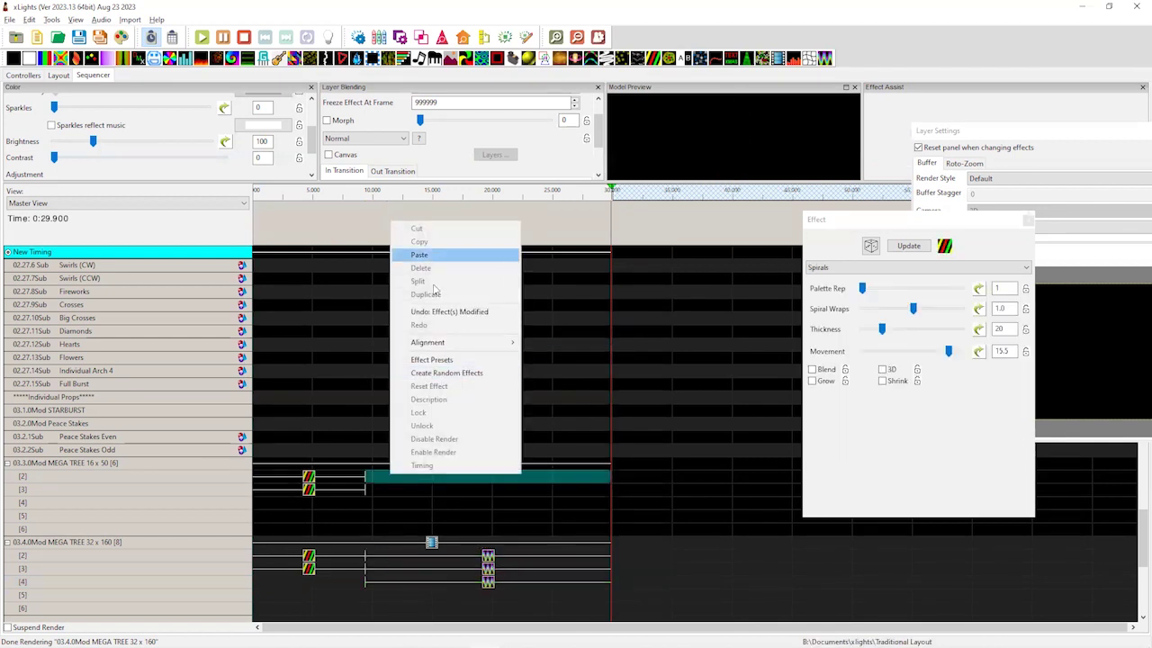
click(423, 255)
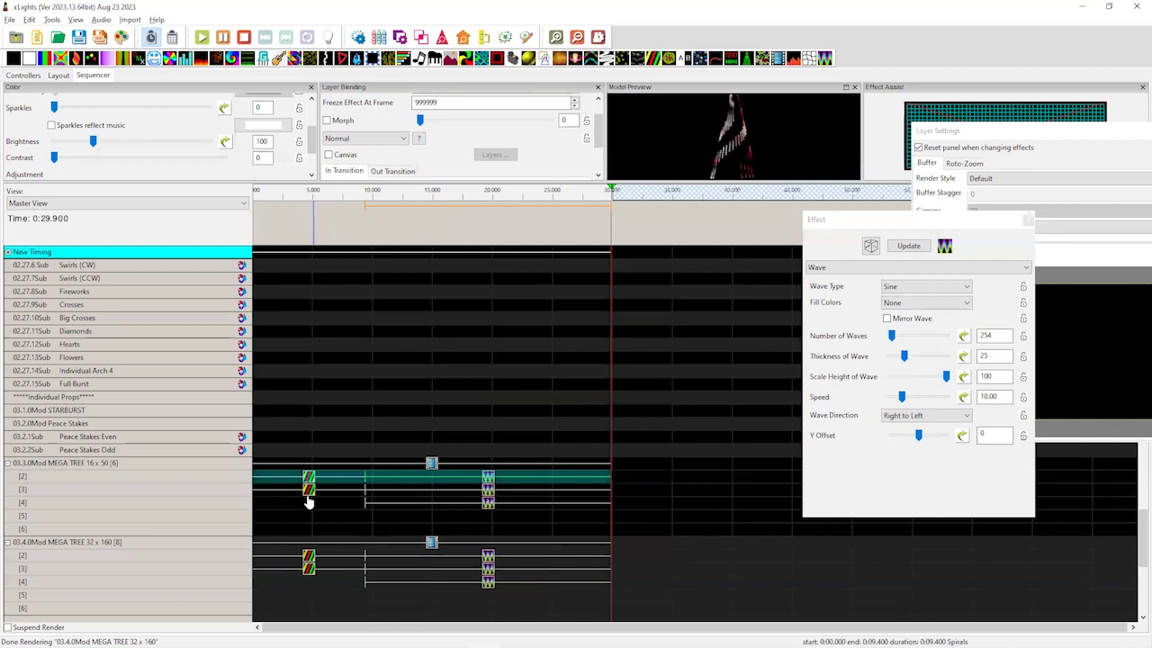
click(431, 545)
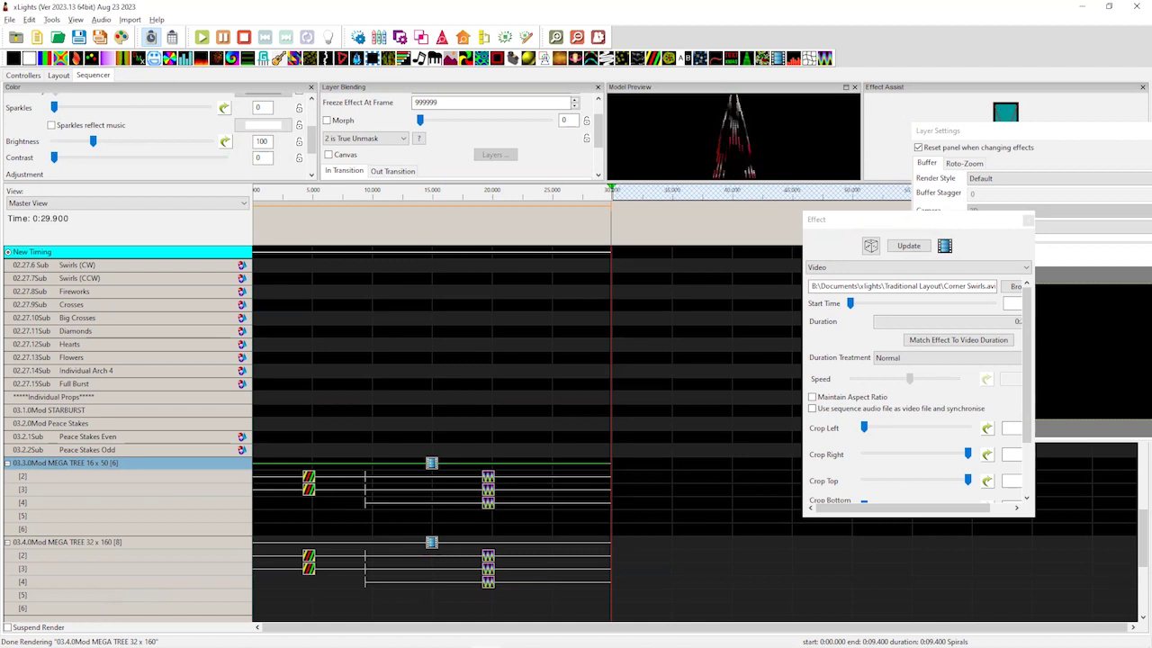
mouse_move(36, 646)
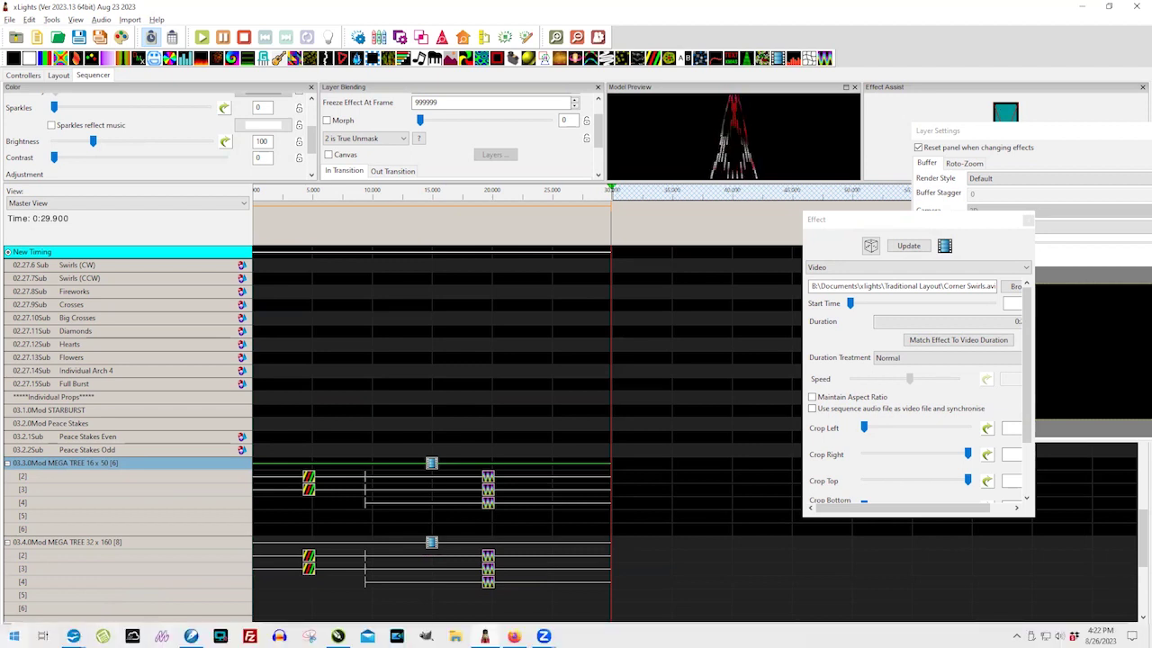